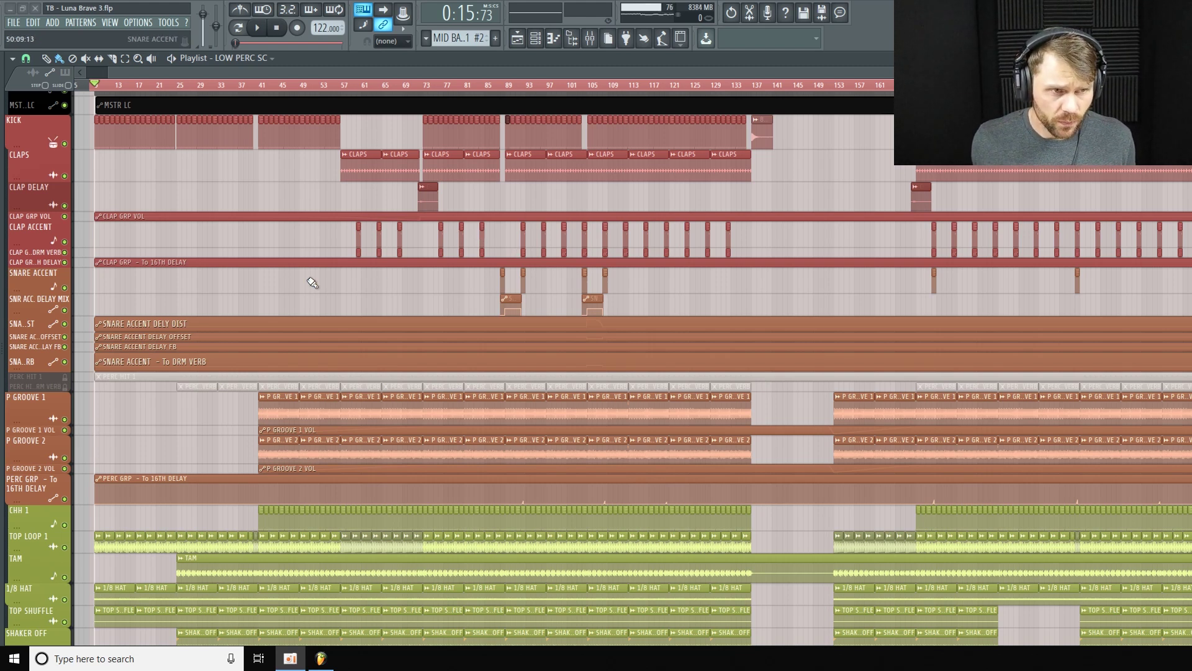
Step: Look through the whole playlist arrangement, from the drums down to the bass, synth and atmosphere tracks
scroll(409, 138, "down", 3)
scroll(428, 118, "up", 3)
scroll(605, 401, "down", 9)
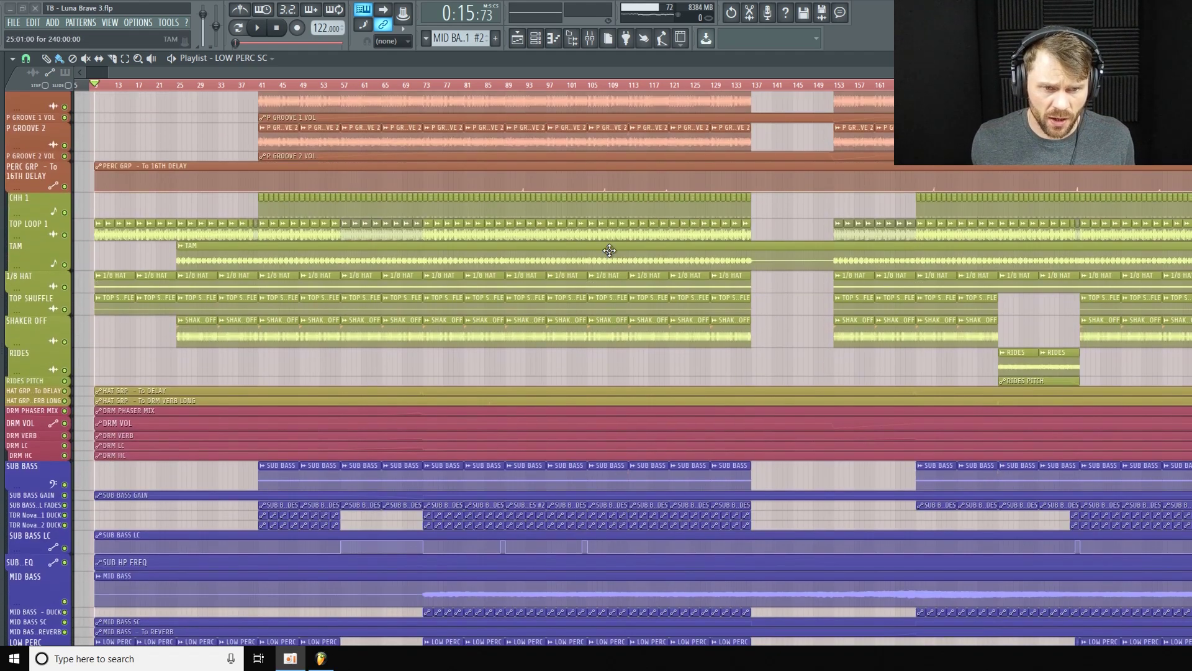
scroll(613, 279, "down", 9)
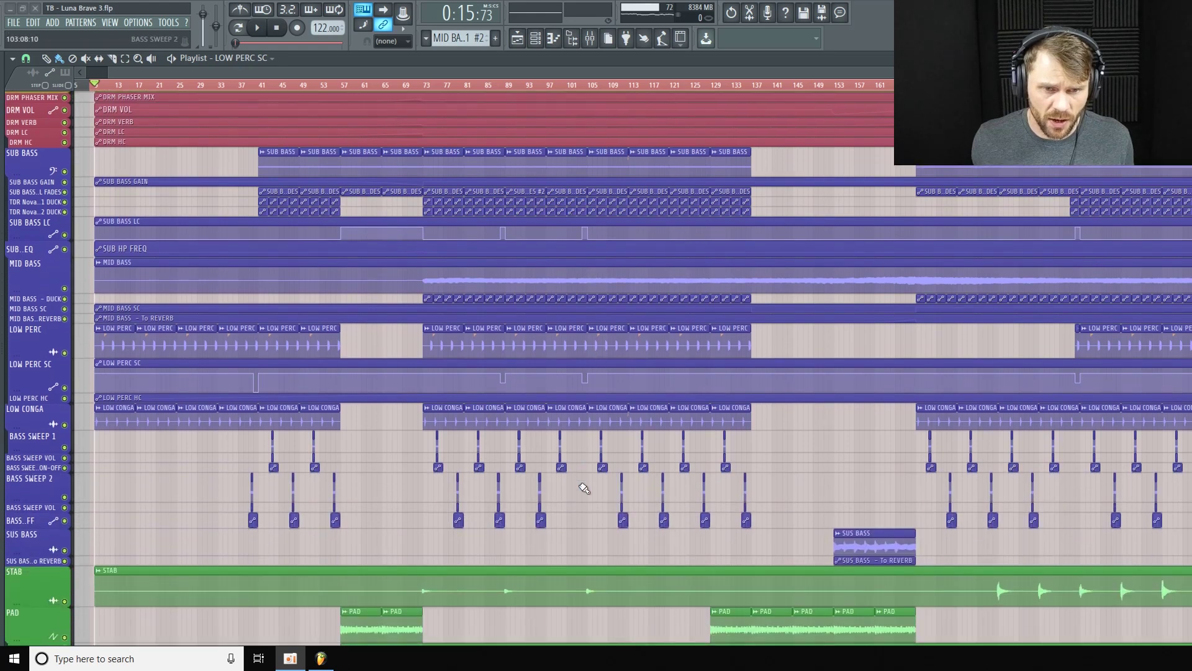
scroll(584, 485, "down", 14)
scroll(750, 295, "down", 3)
scroll(739, 310, "down", 8)
scroll(740, 413, "down", 7)
scroll(719, 426, "up", 17)
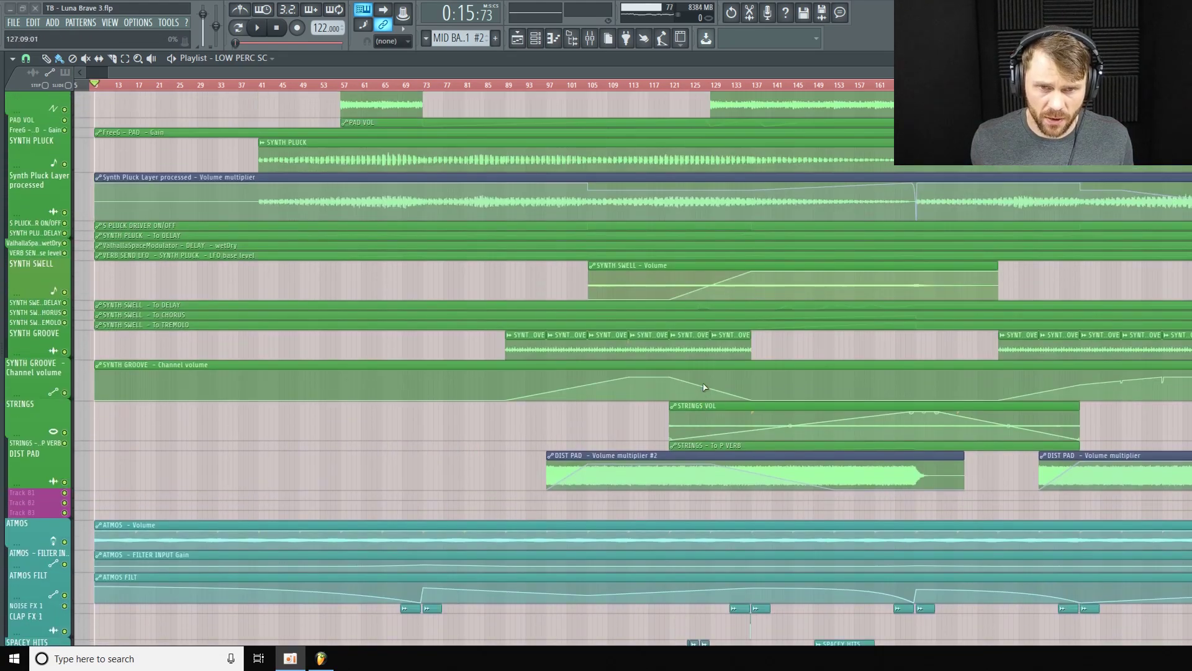
scroll(705, 387, "up", 20)
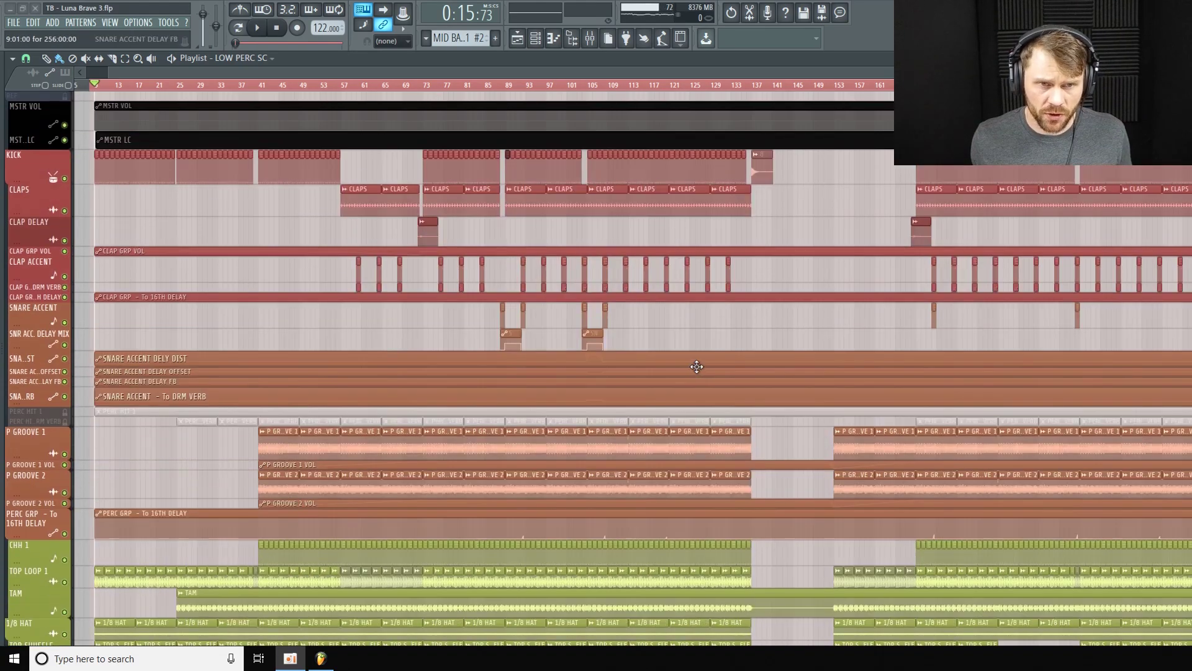
Step: Mute all playlist tracks except MSTR VOL, MSTR LC and KICK, and play the song from bar 41
left_click(68, 139, "ctrl")
left_click(70, 154, "ctrl")
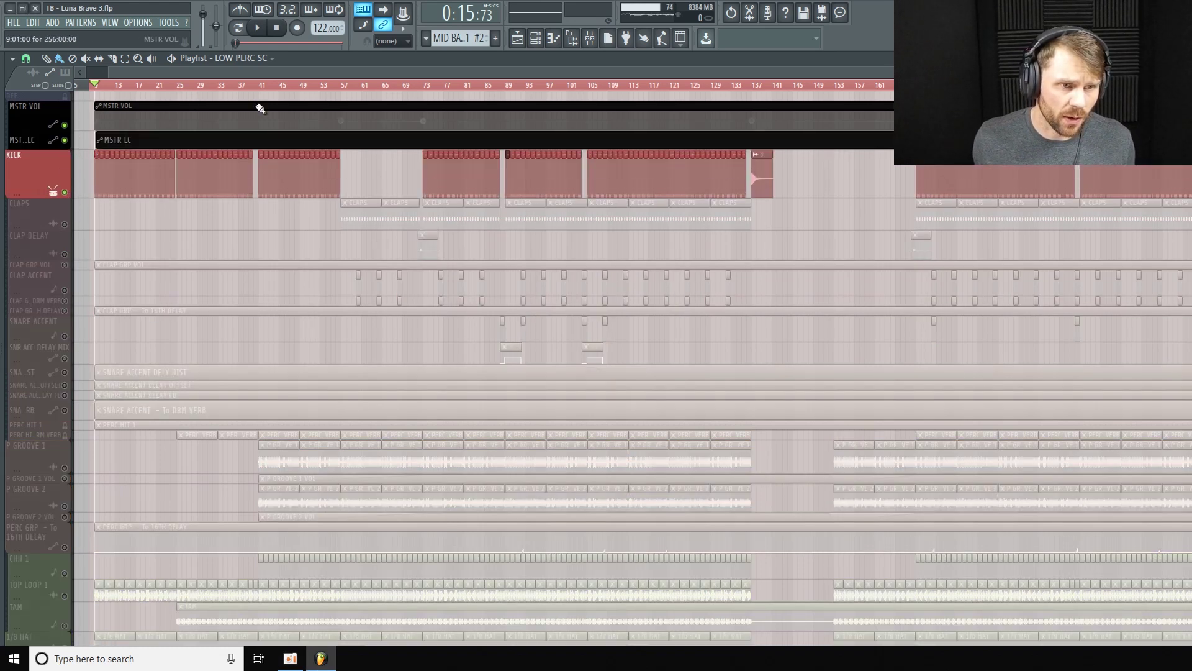
left_click_drag(289, 87, 259, 87)
key("space")
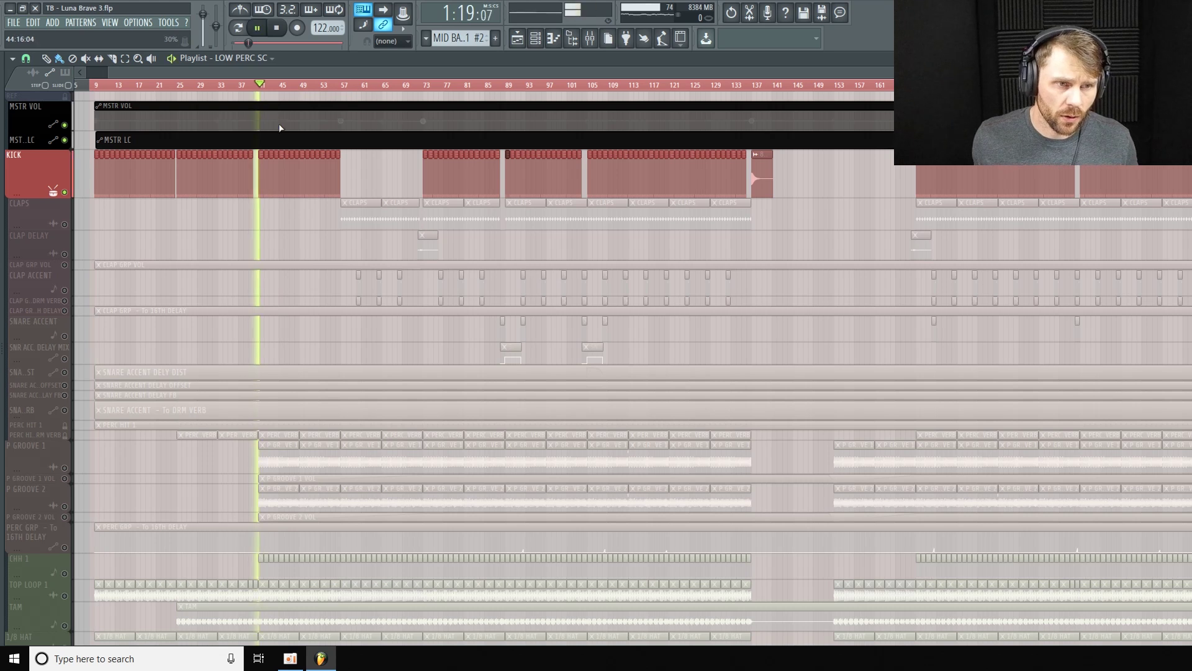
Step: Bring up the mixer, stop playback, and open the WaveShell-VST equalizer on the KICK BUS track
left_click(595, 40)
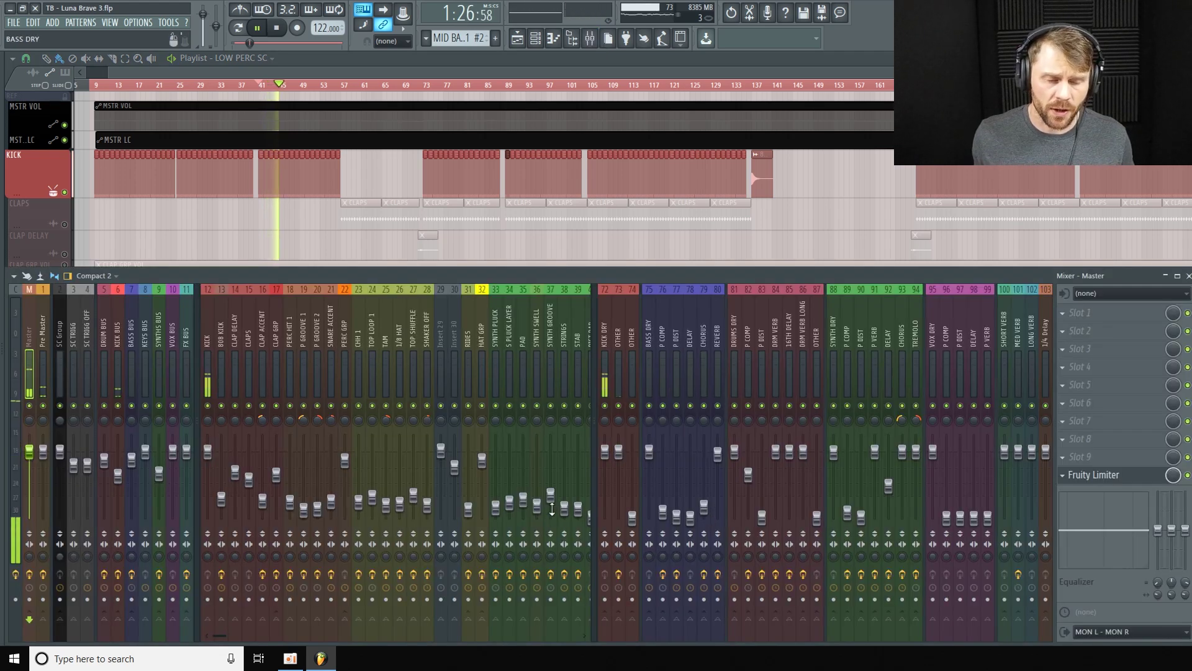
key("space")
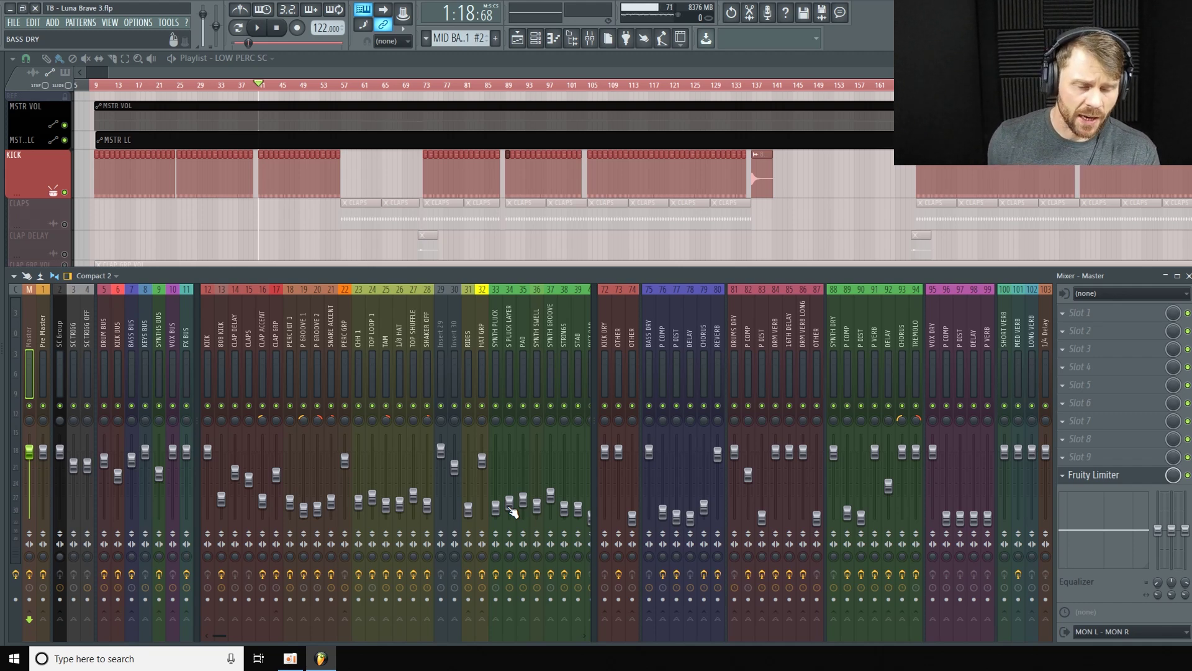
left_click(209, 348)
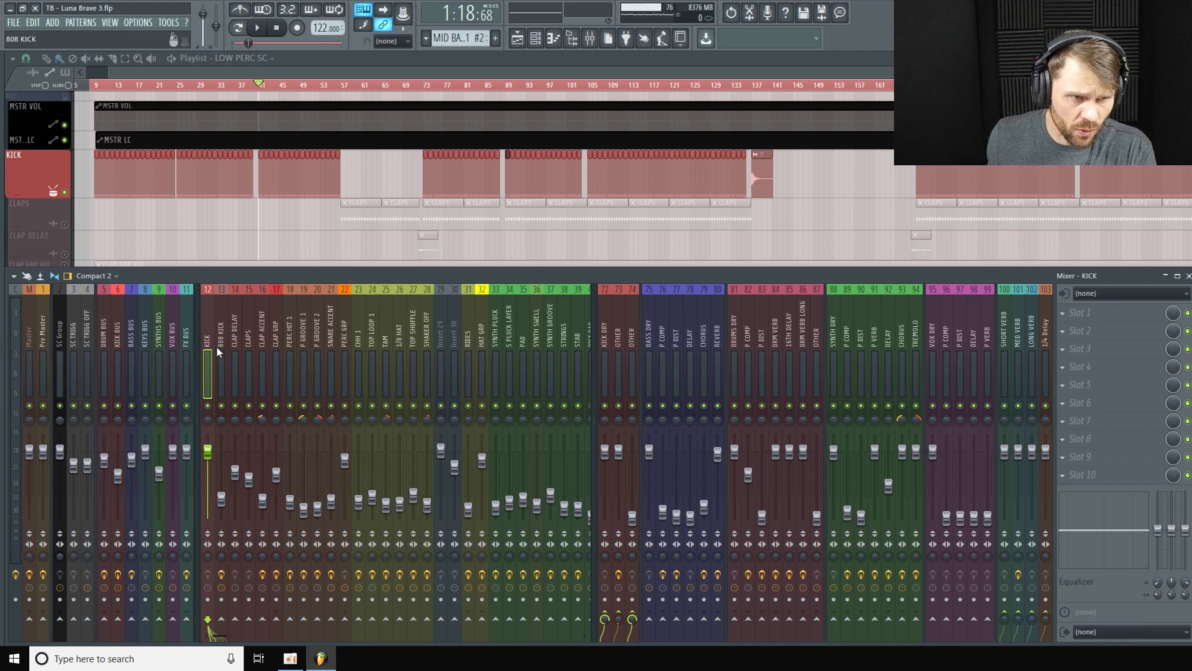
left_click(119, 335)
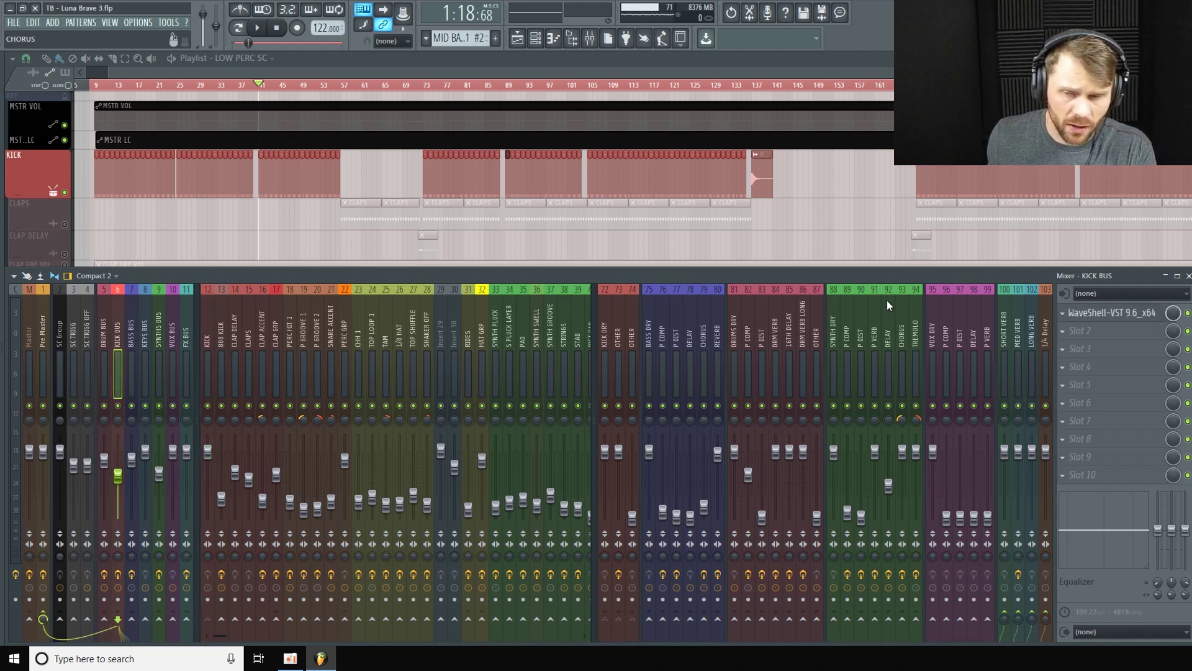
left_click(1139, 313)
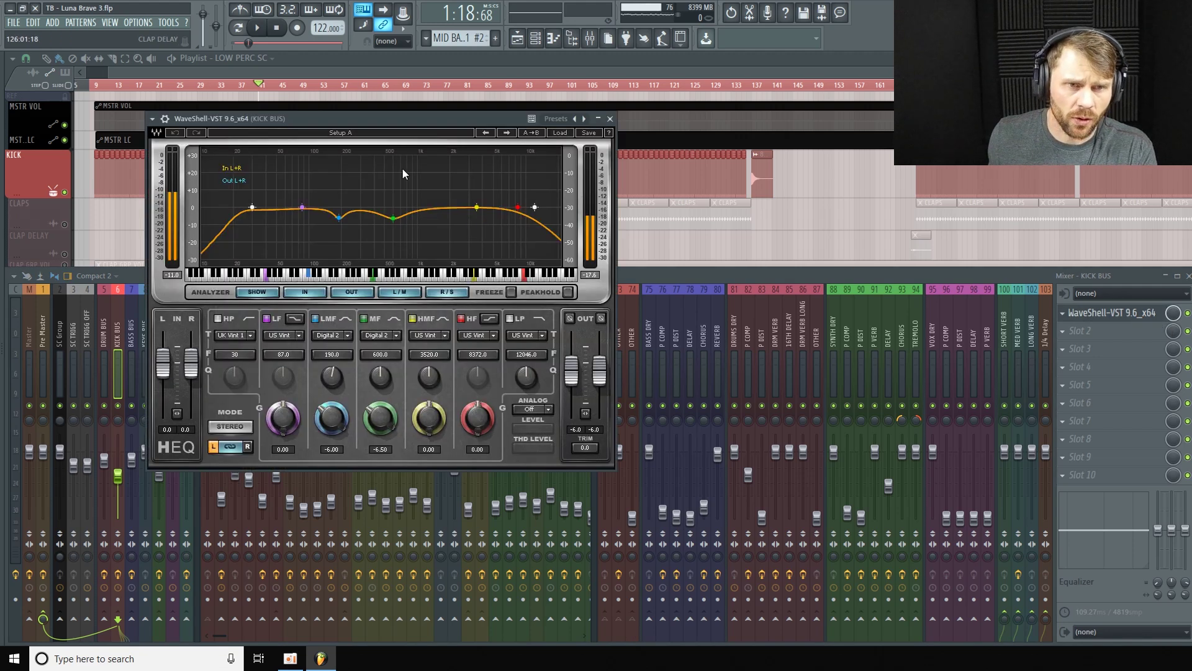
Step: Compare the kick with the KICK BUS equalizer's low-pass band off and on during playback
left_click_drag(405, 116, 460, 109)
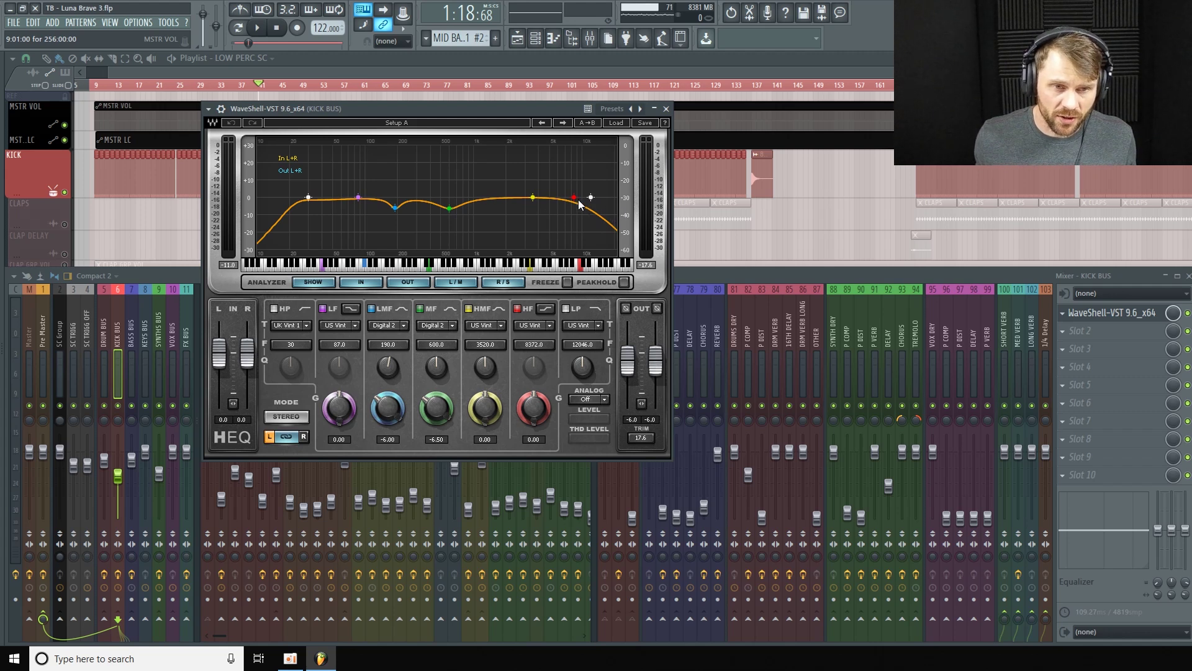
left_click(567, 309)
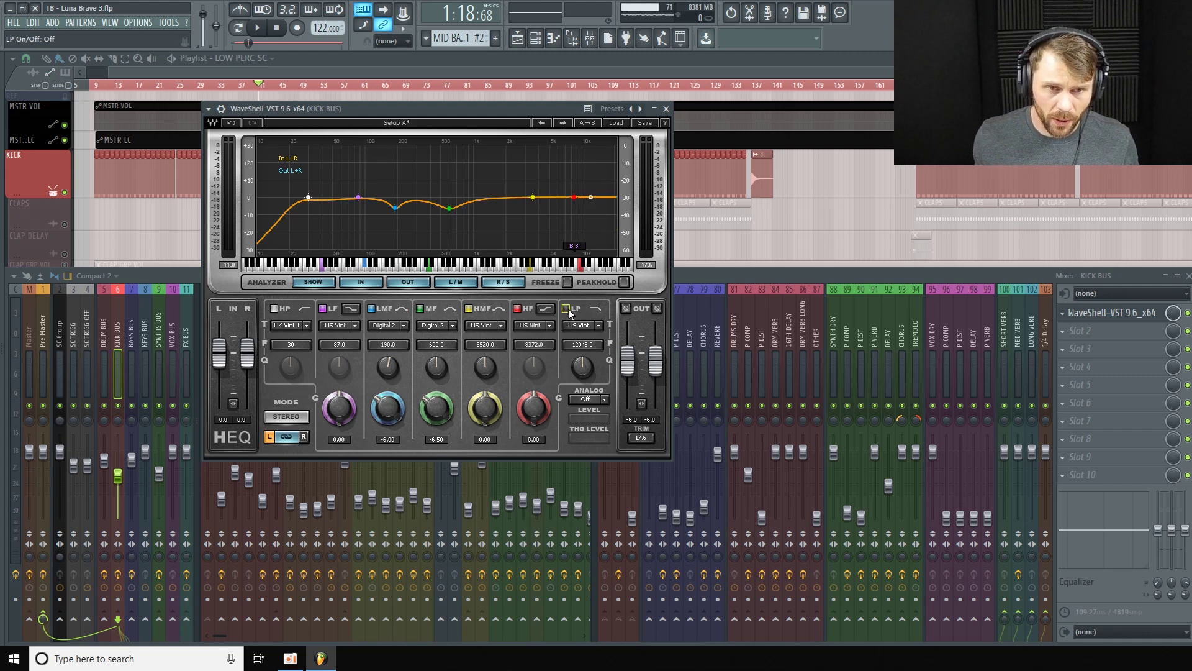
key("space")
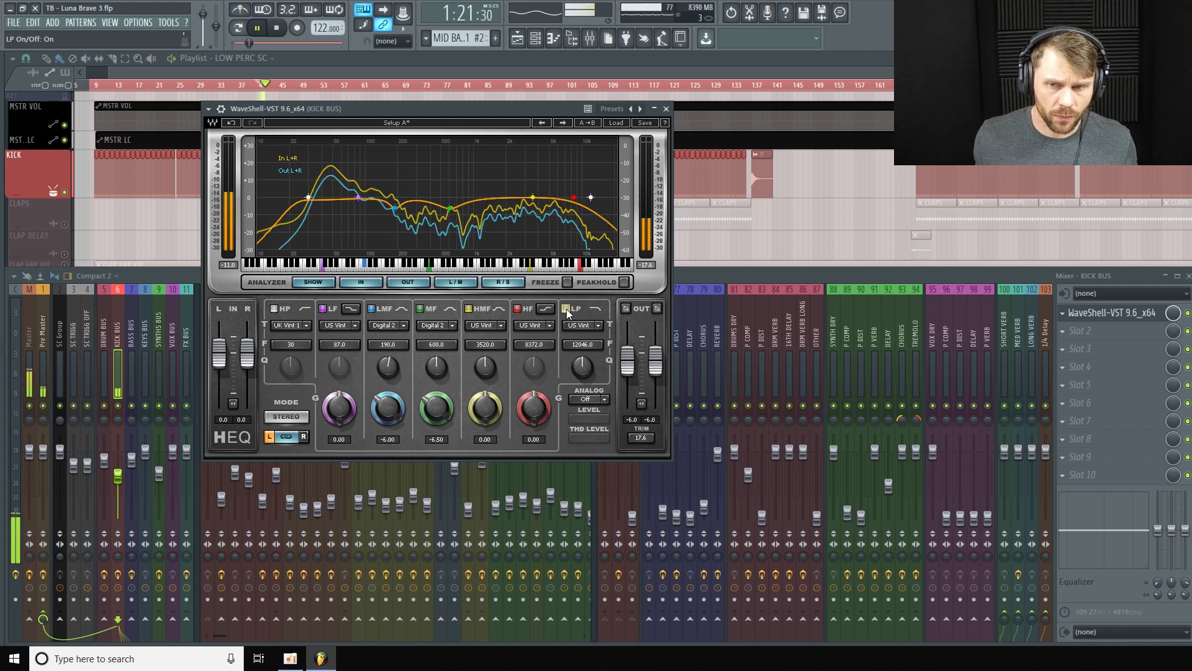
Step: Check the mixer routing of the KICK DRY, KICK BUS and KICK tracks while the song plays
left_click(744, 281)
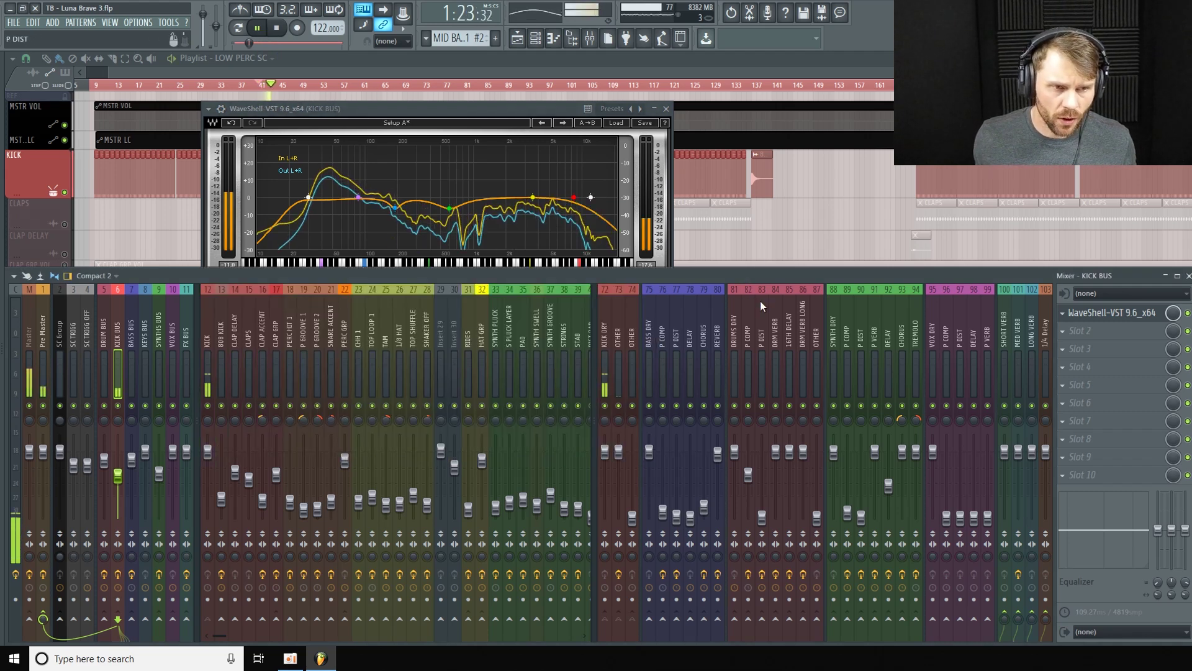
left_click(608, 339)
left_click(117, 339)
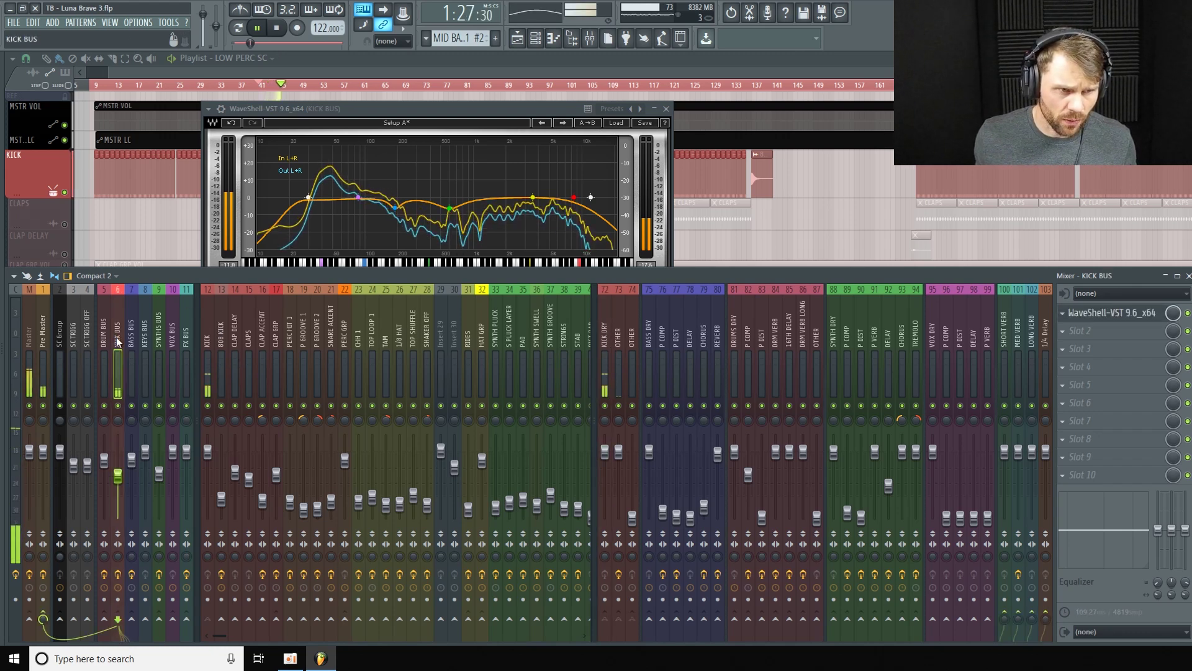
left_click(208, 341)
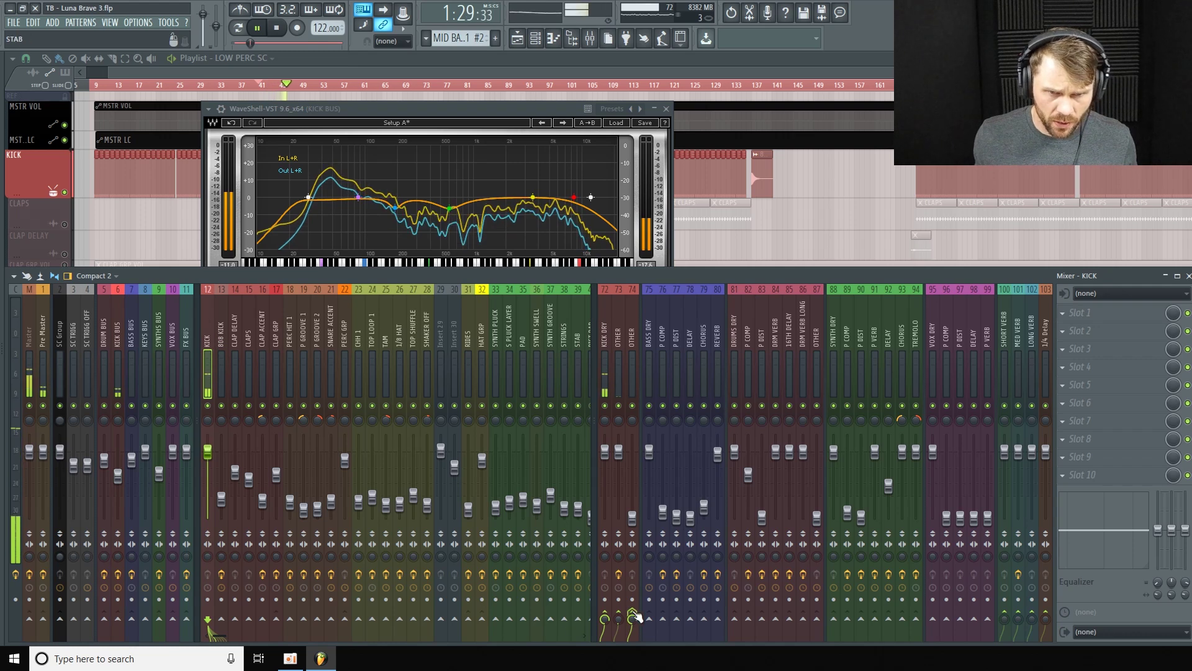
Step: Compare the kick with mixer track 73 (OTHER) muted and unmuted, and stop playback
left_click(620, 341)
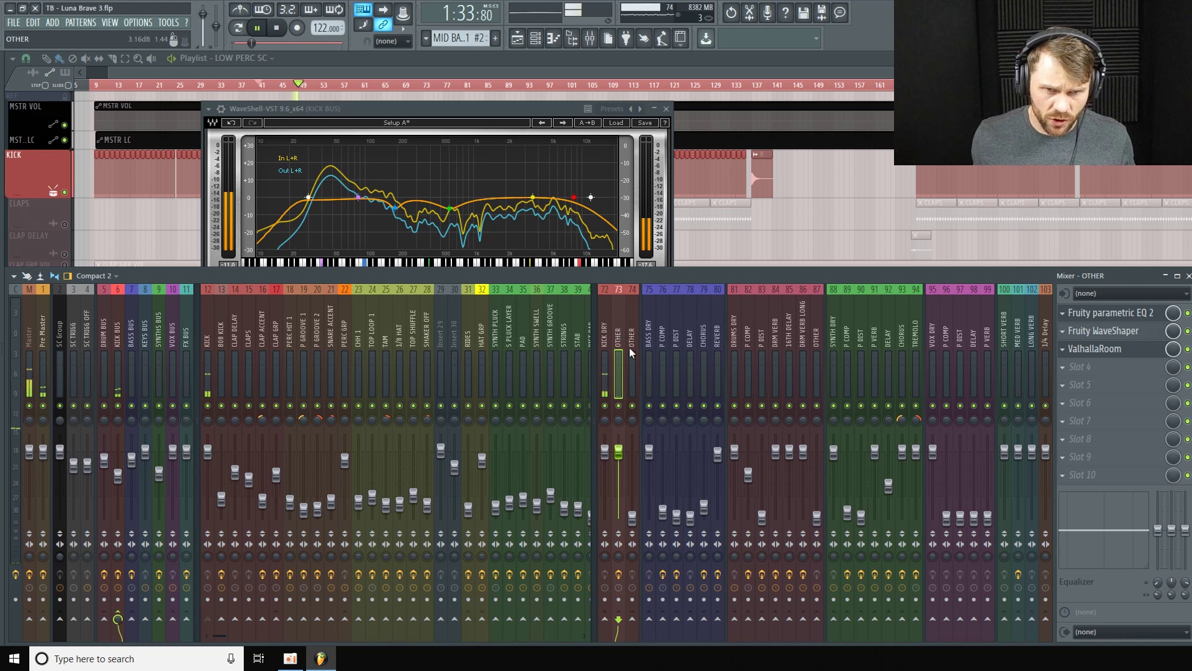
left_click(619, 406)
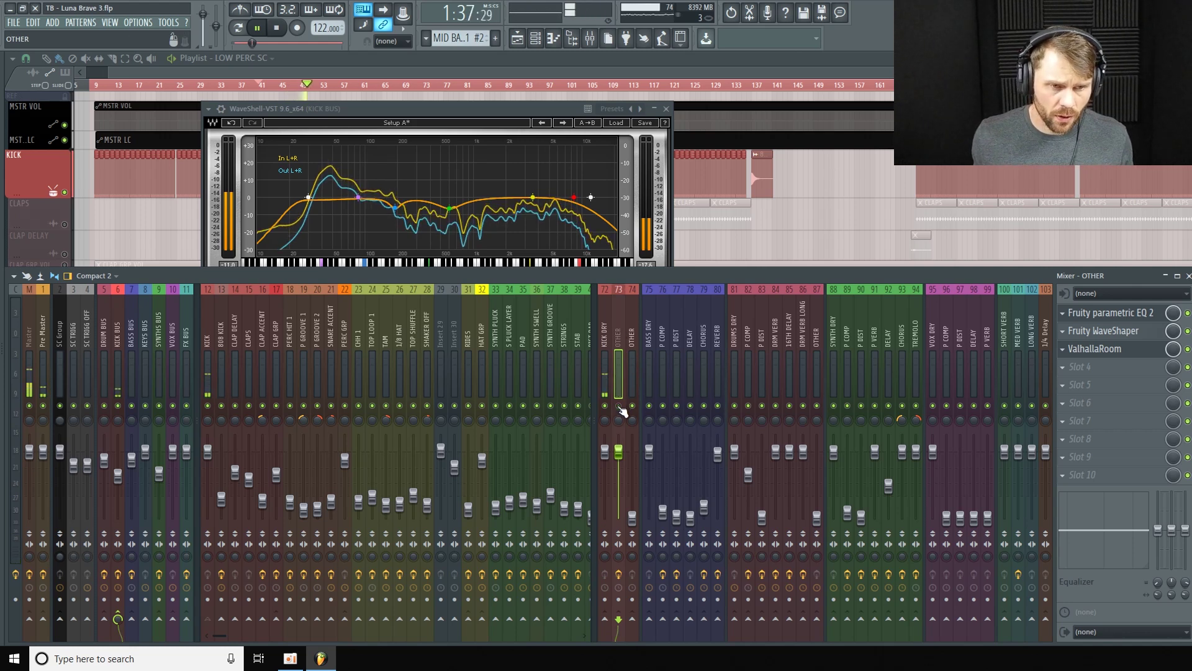
left_click(619, 406)
key("space")
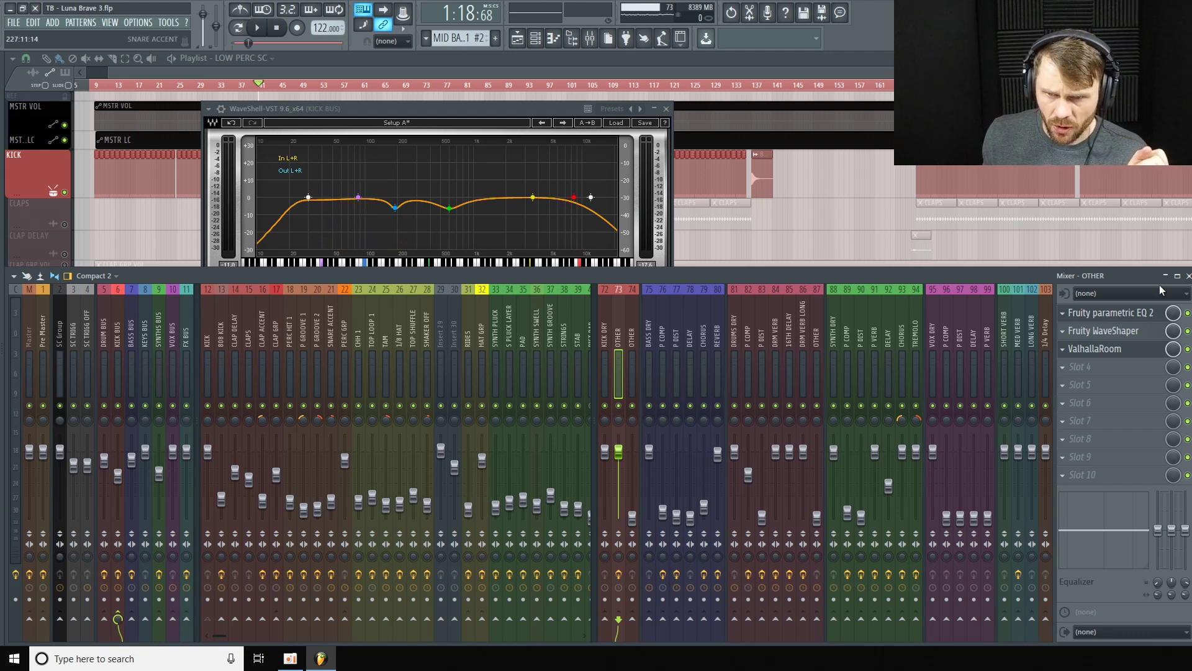
Step: Show the ValhallaRoom reverb and Fruity parametric EQ 2 settings on mixer track 73 (OTHER)
left_click(1153, 353)
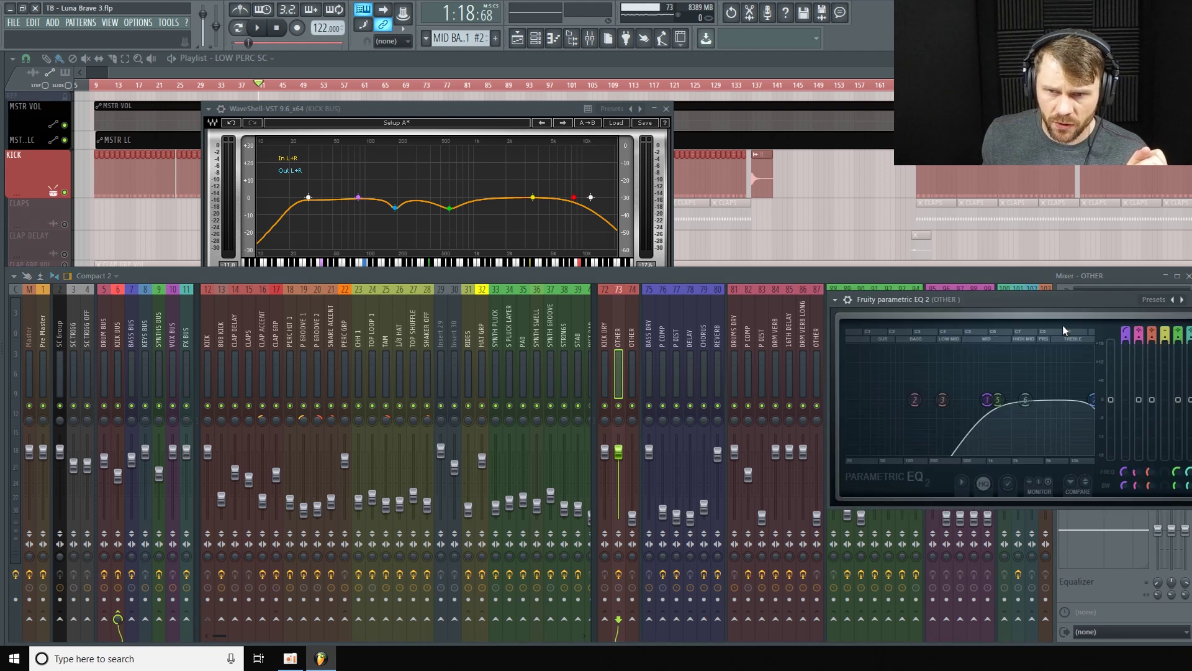
left_click(1120, 345)
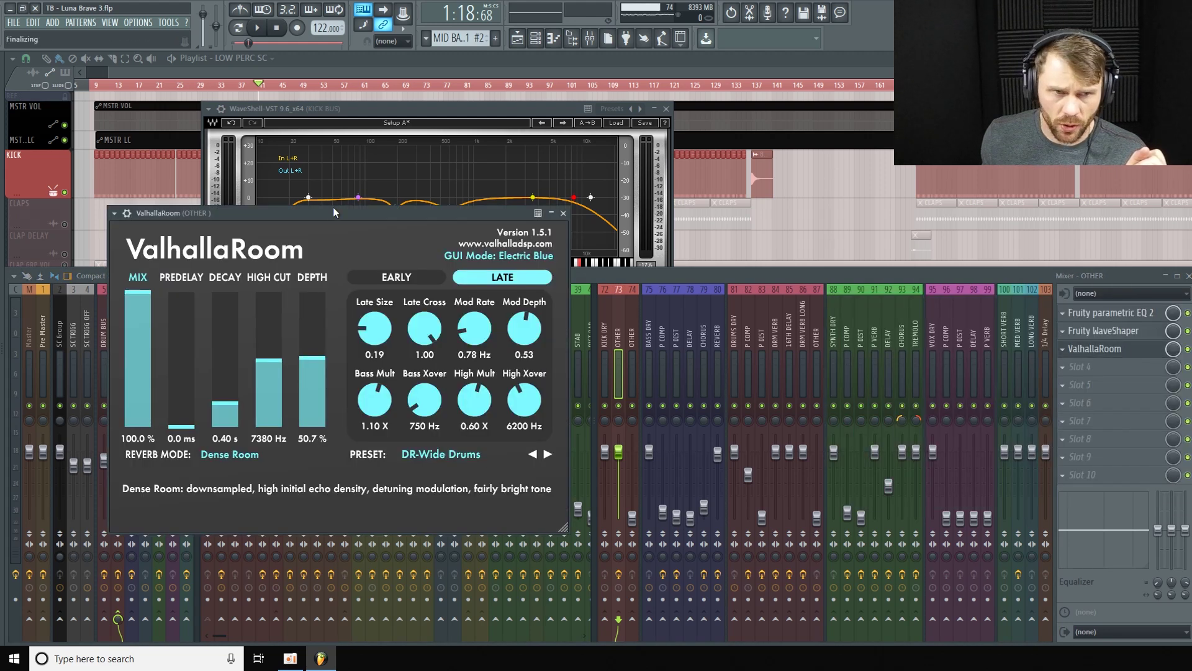
left_click_drag(333, 213, 351, 110)
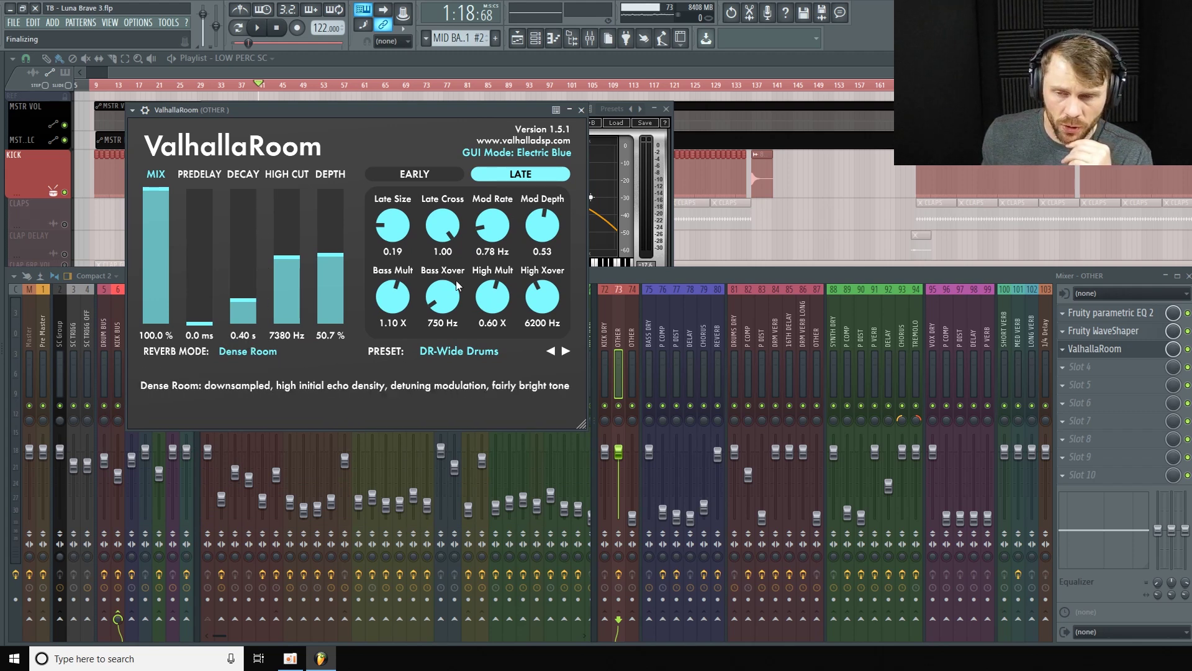
left_click(1141, 315)
left_click_drag(1083, 307, 714, 97)
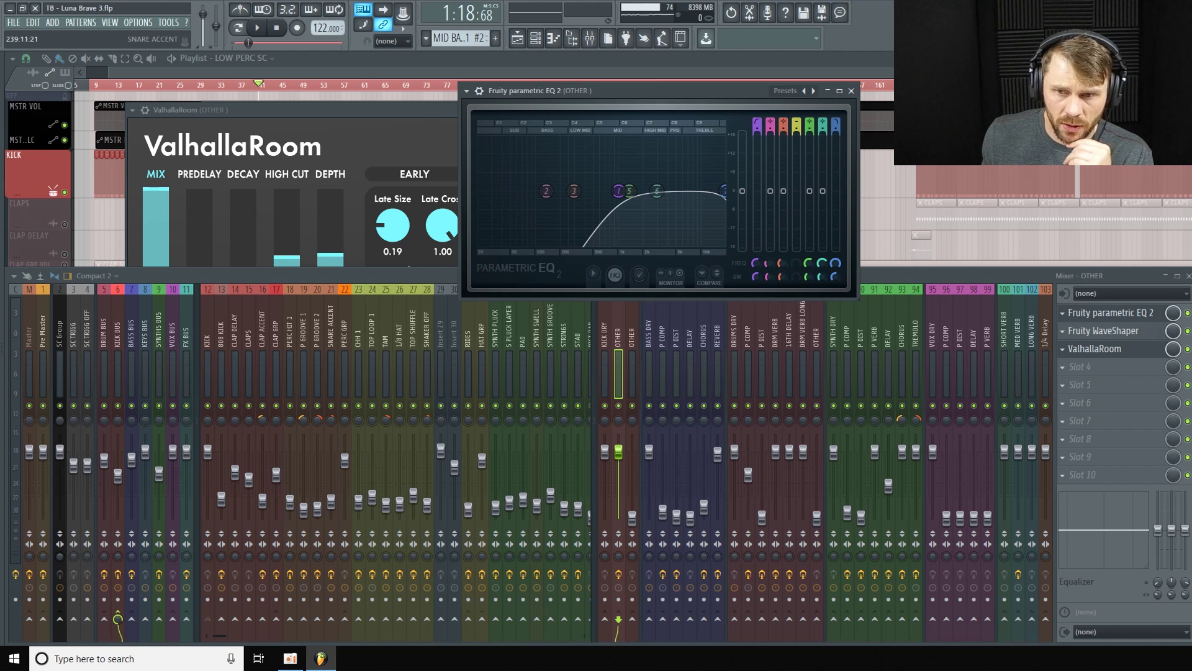
Step: Examine the Fruity WaveShaper curve and its hidden controls on mixer track 73, and close the plugin
left_click(1149, 334)
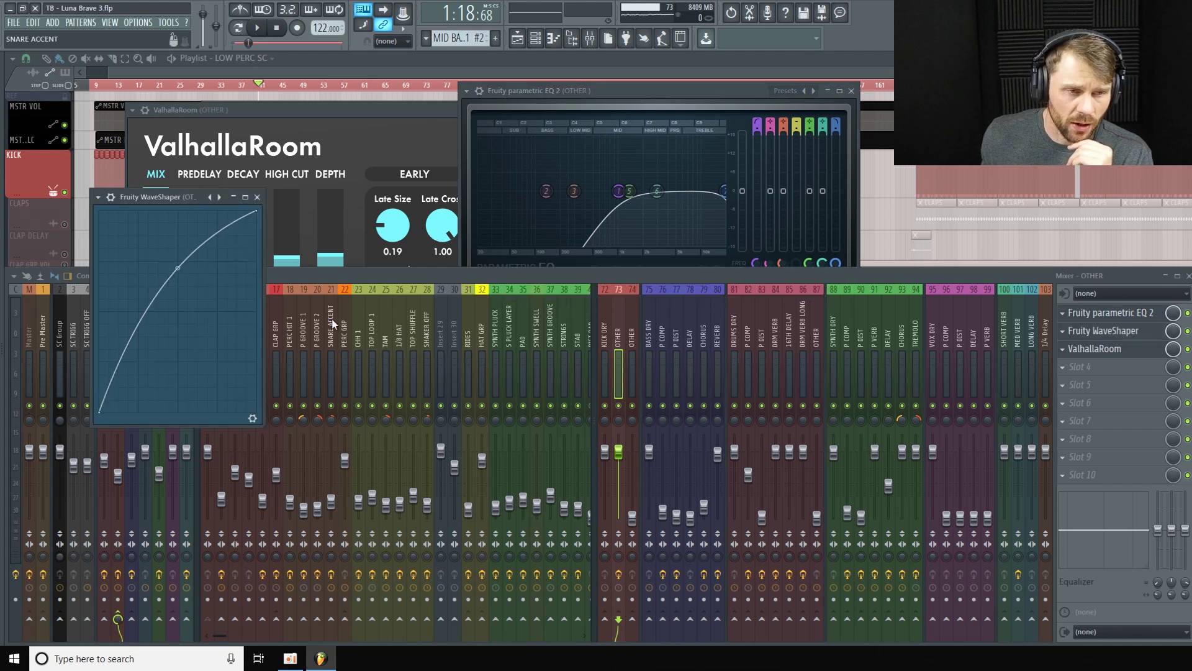
left_click(252, 418)
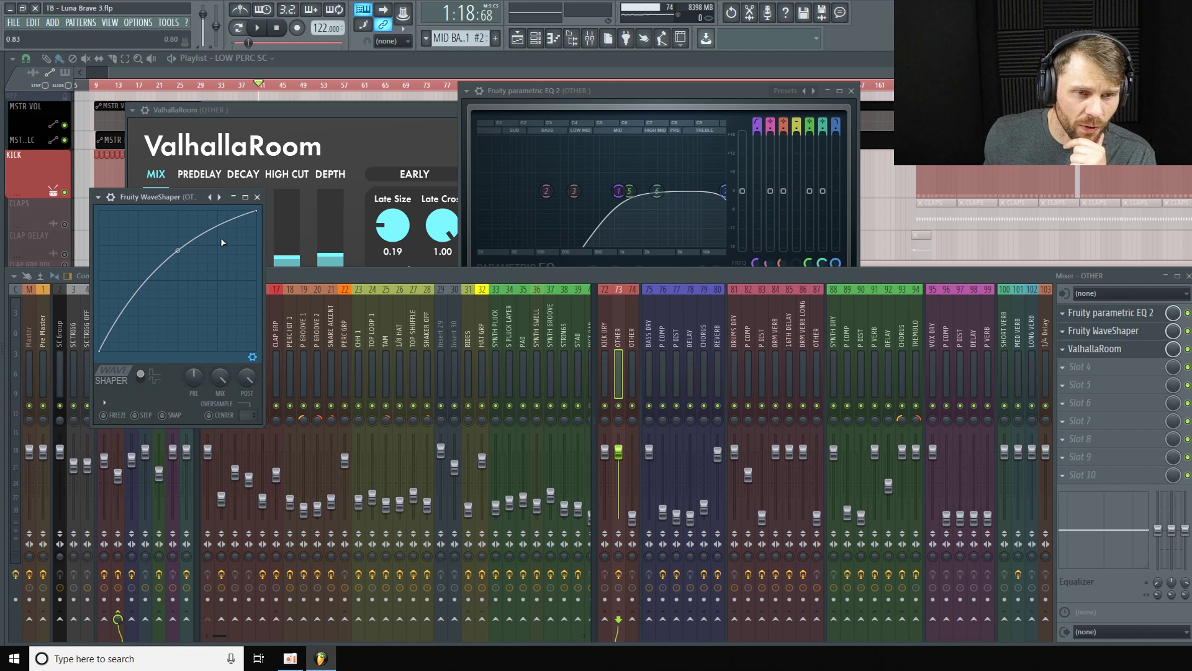
left_click(258, 197)
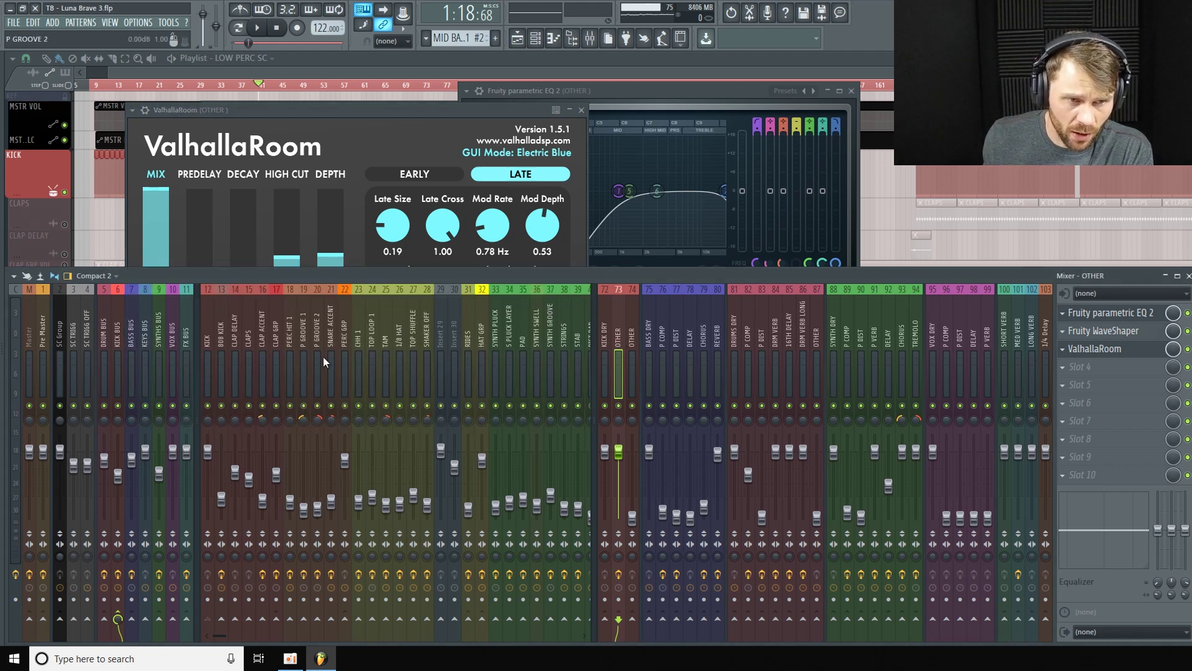
Step: Inspect the parametric EQ 2 and ValhallaRoom settings on the DRM VERB track, reselect track 73, and close the mixer and plugin windows
left_click(777, 343)
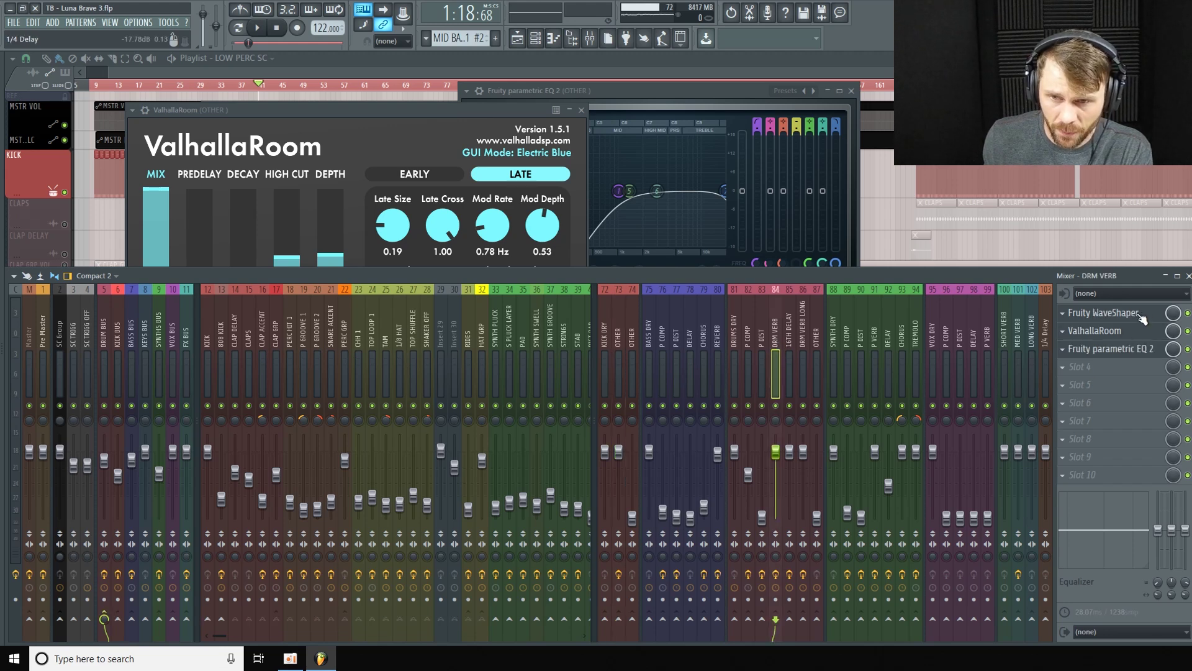
left_click(1143, 349)
left_click(1143, 331)
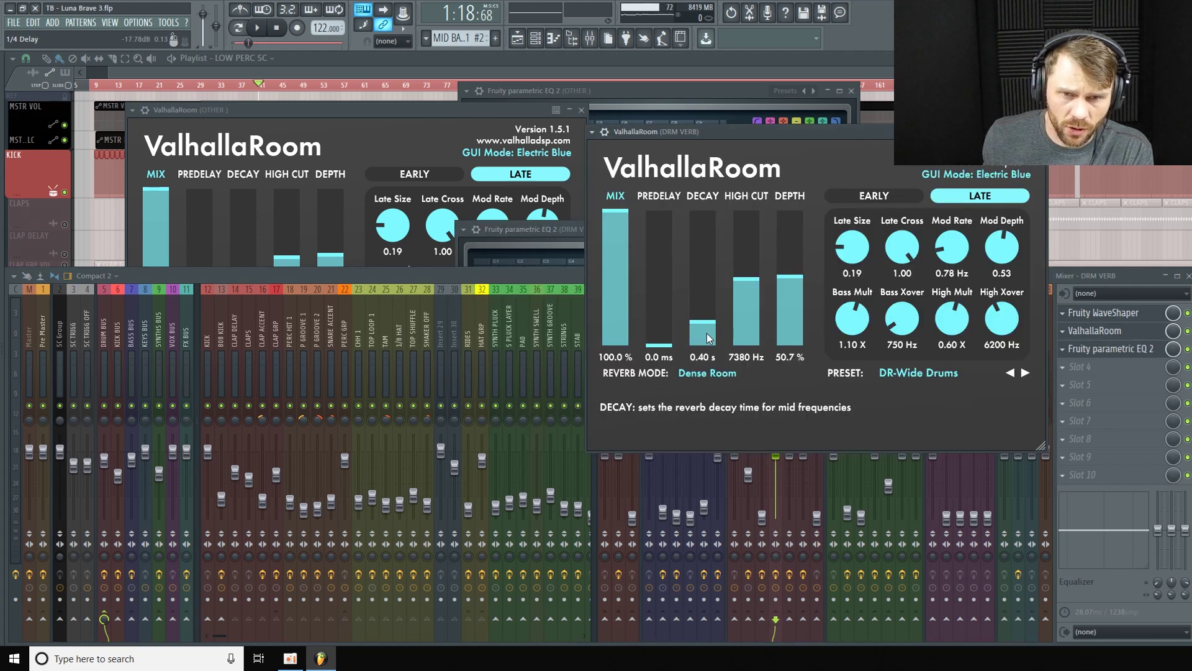
left_click(577, 278)
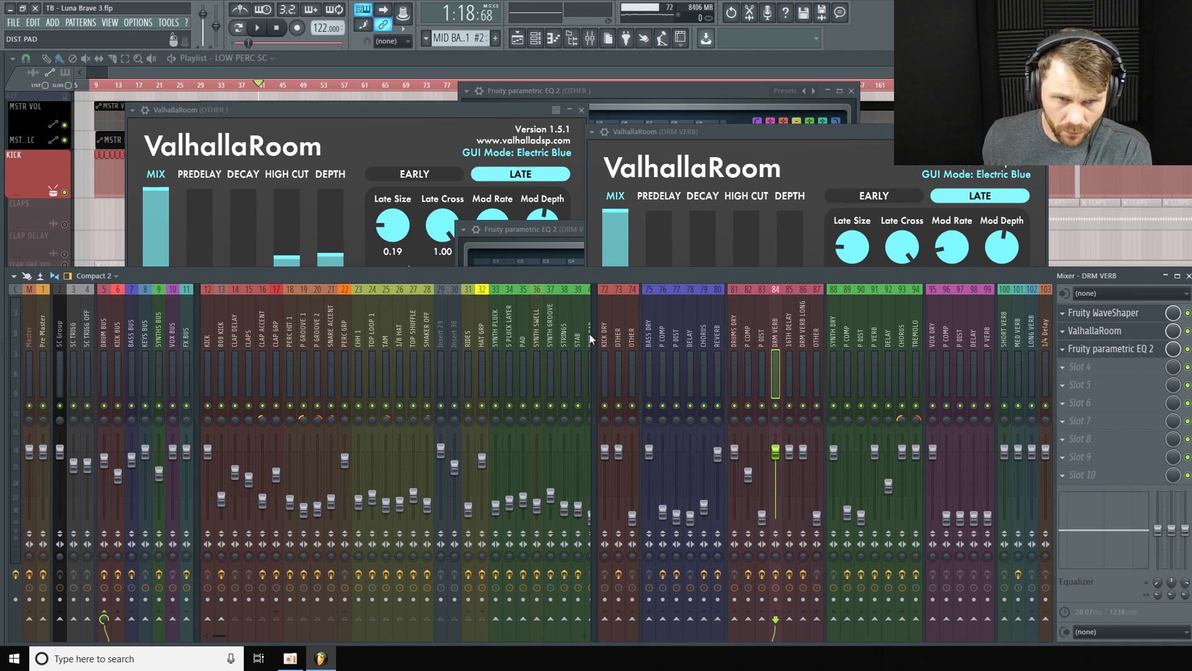
left_click(611, 352)
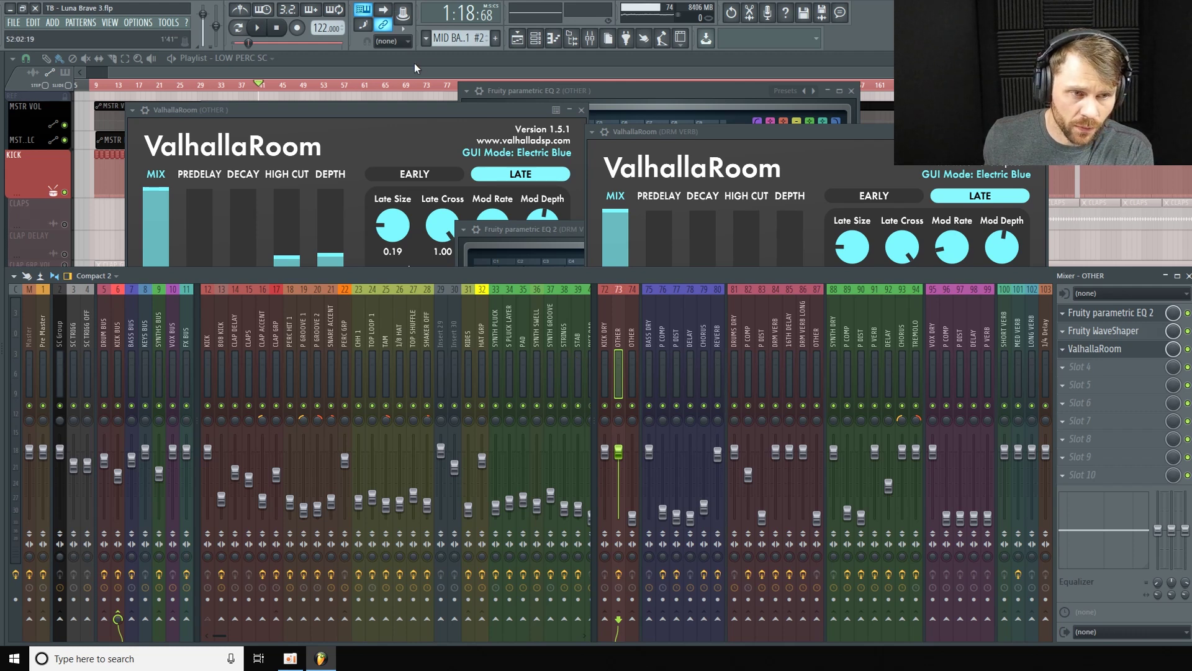
key("F12")
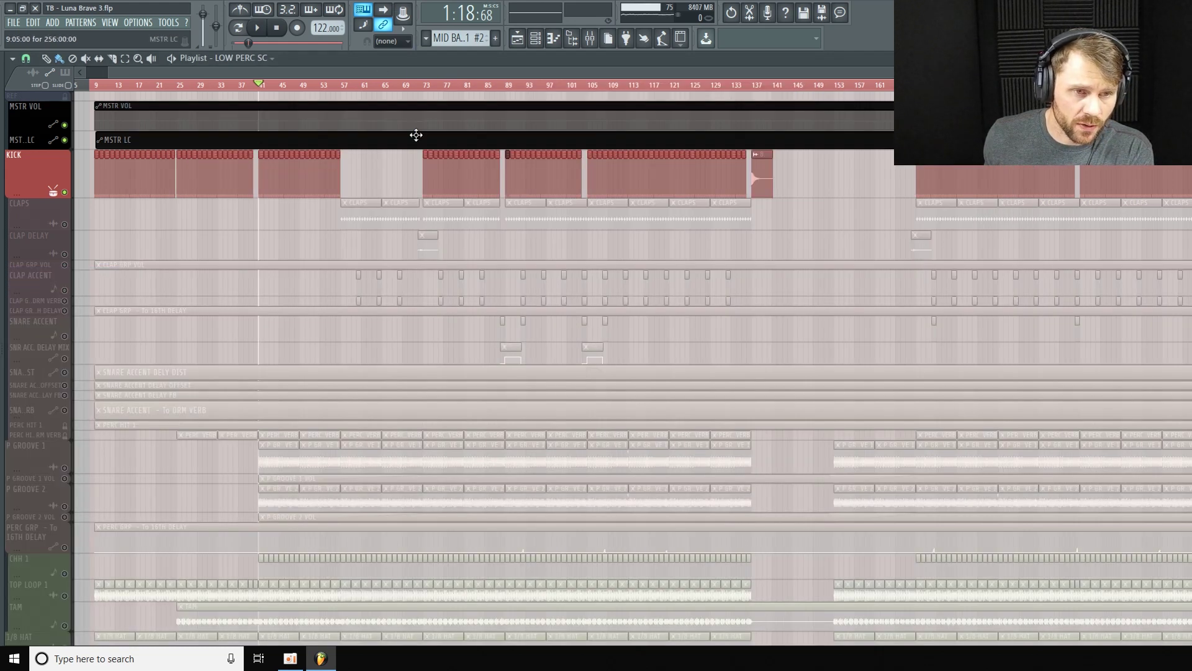
Step: Unmute the CLAPS playlist track and play the song from just before bar 57
left_click(64, 224)
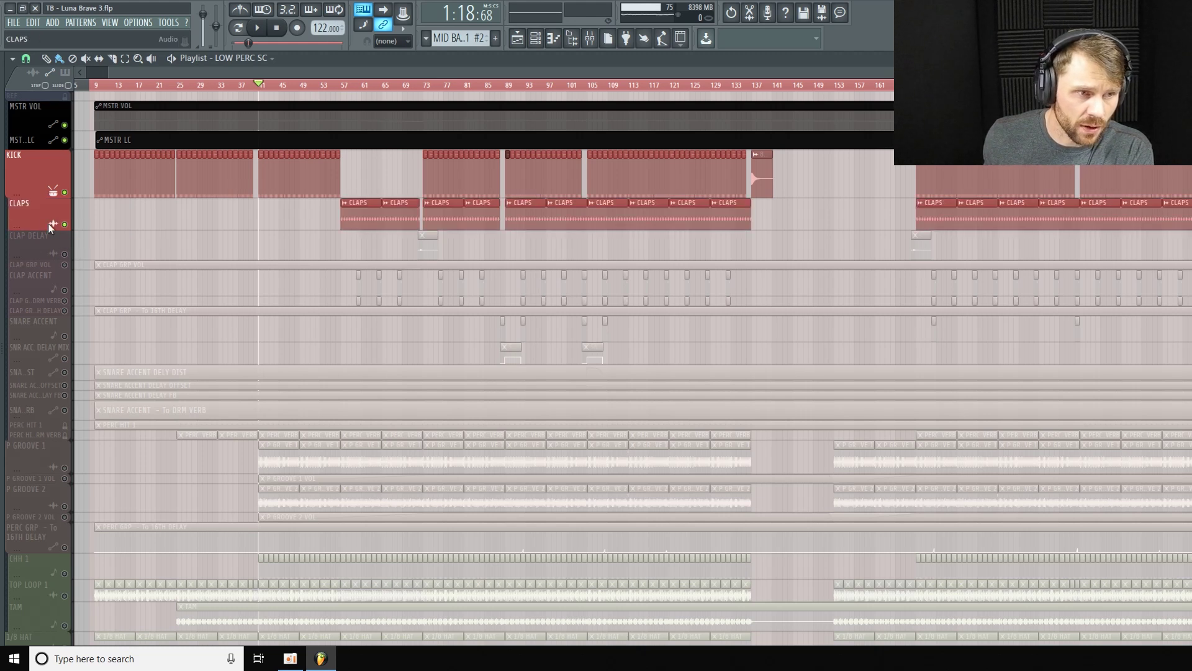
left_click(336, 85)
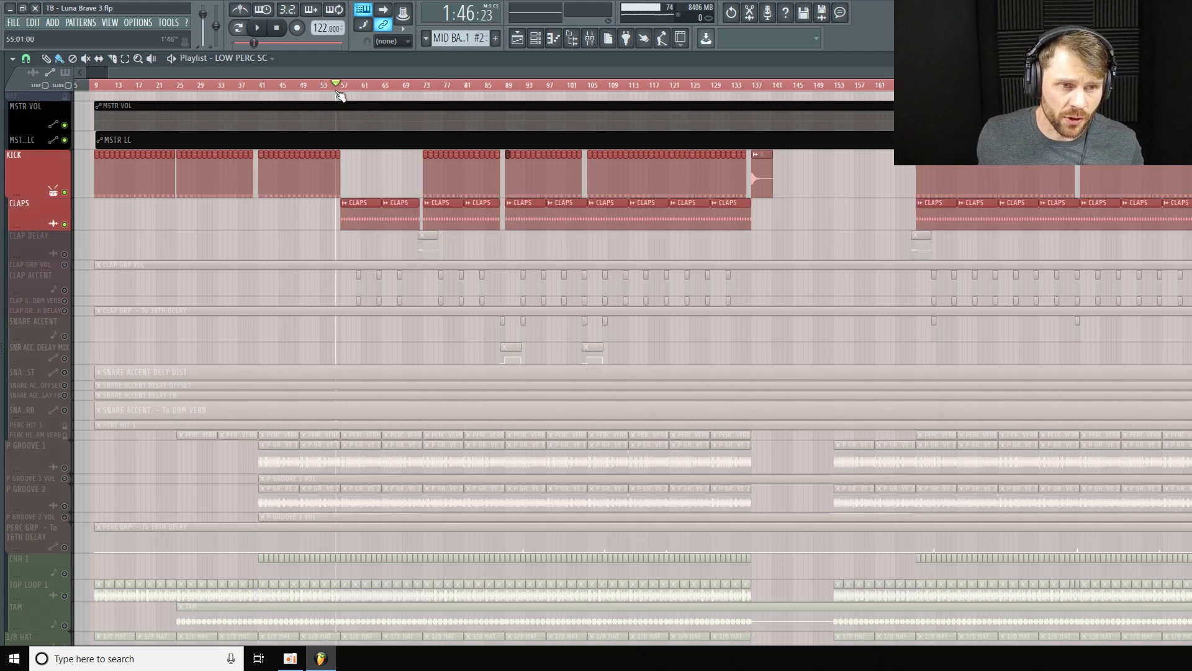
left_click(333, 93)
key("space")
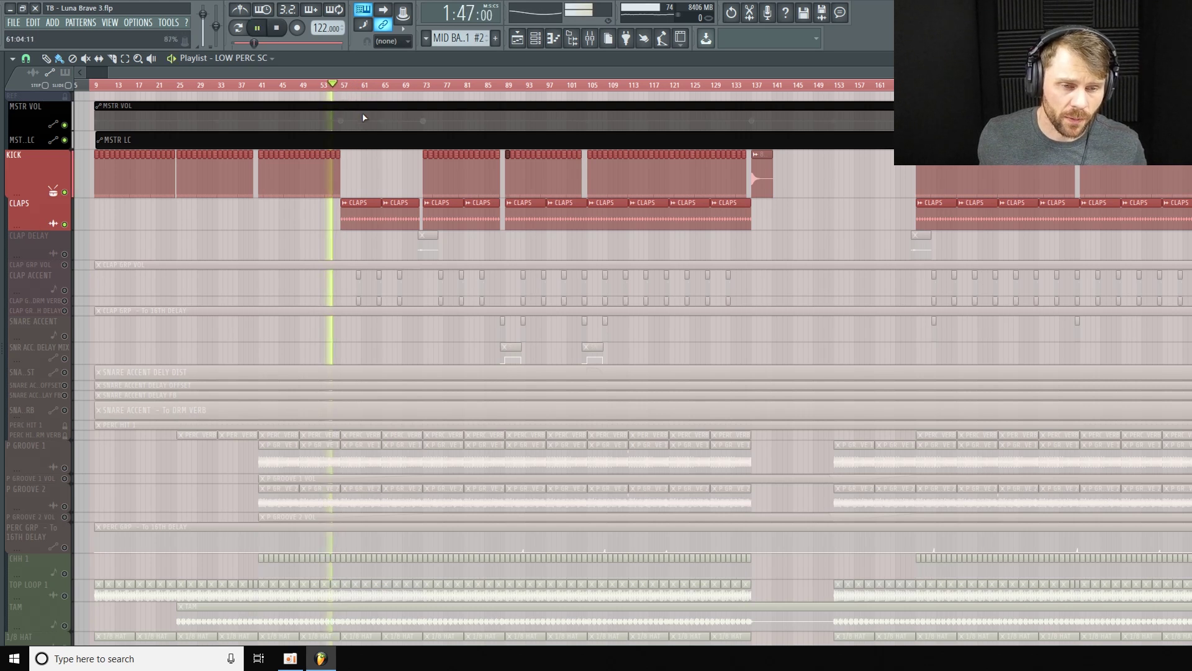
Step: Unmute the CLAP DELAY and CLAP GRP VOL playlist tracks and increase both track heights
left_click_drag(33, 260, 33, 272)
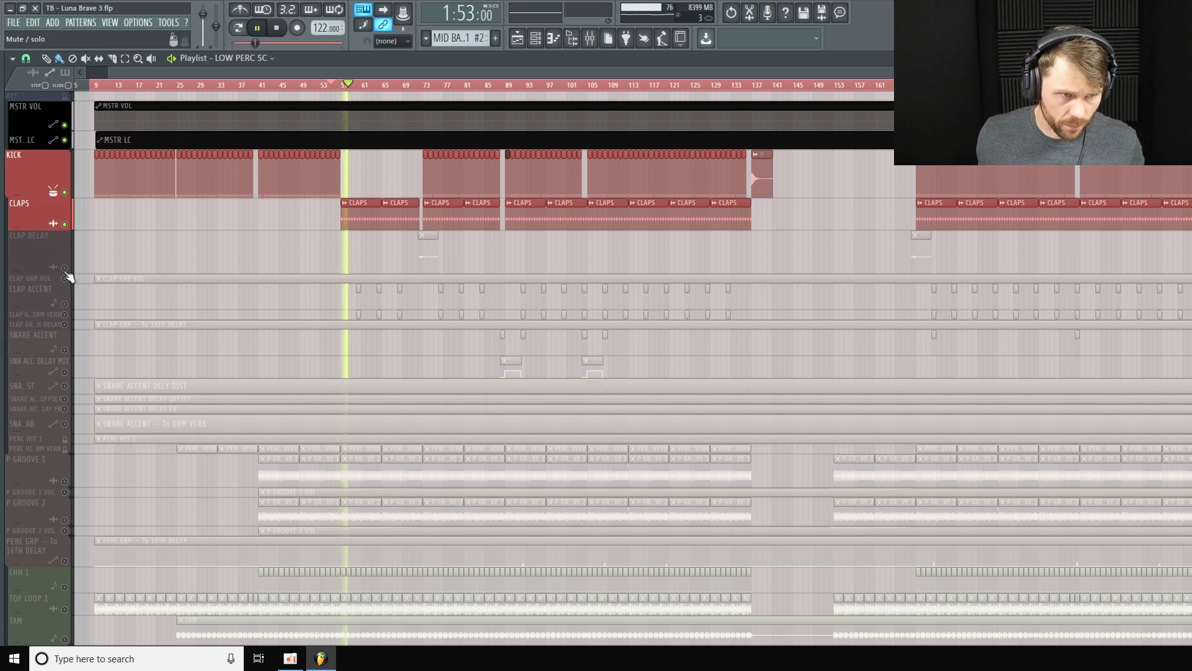
left_click(65, 268)
left_click(65, 278)
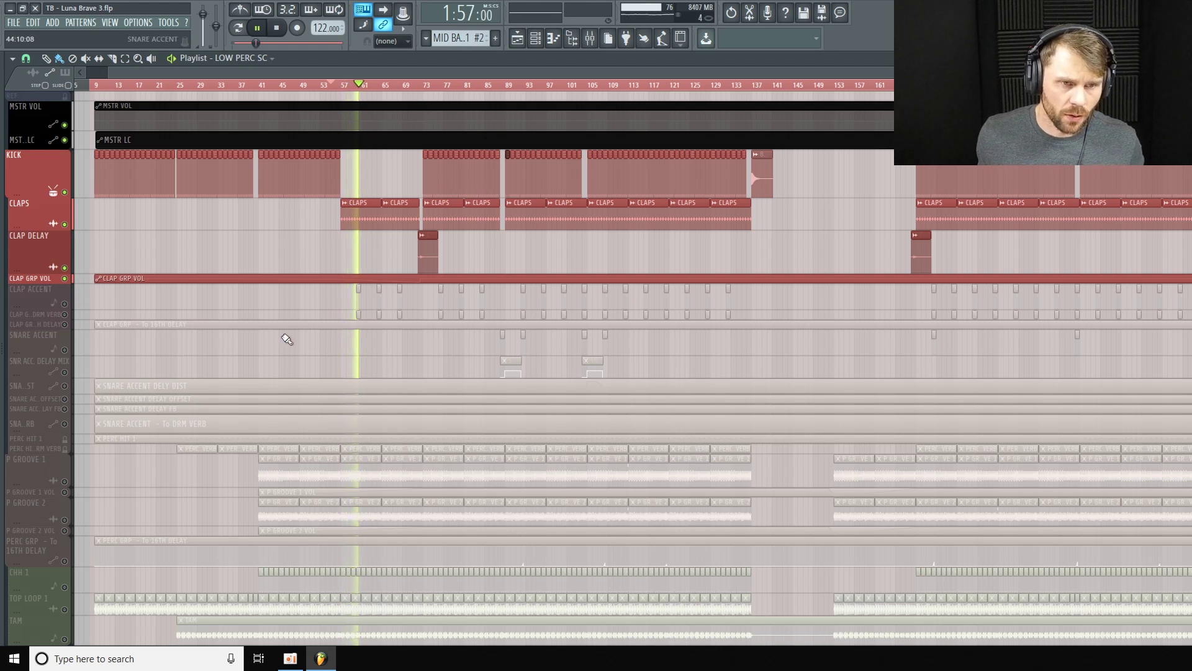
left_click_drag(75, 282, 74, 307)
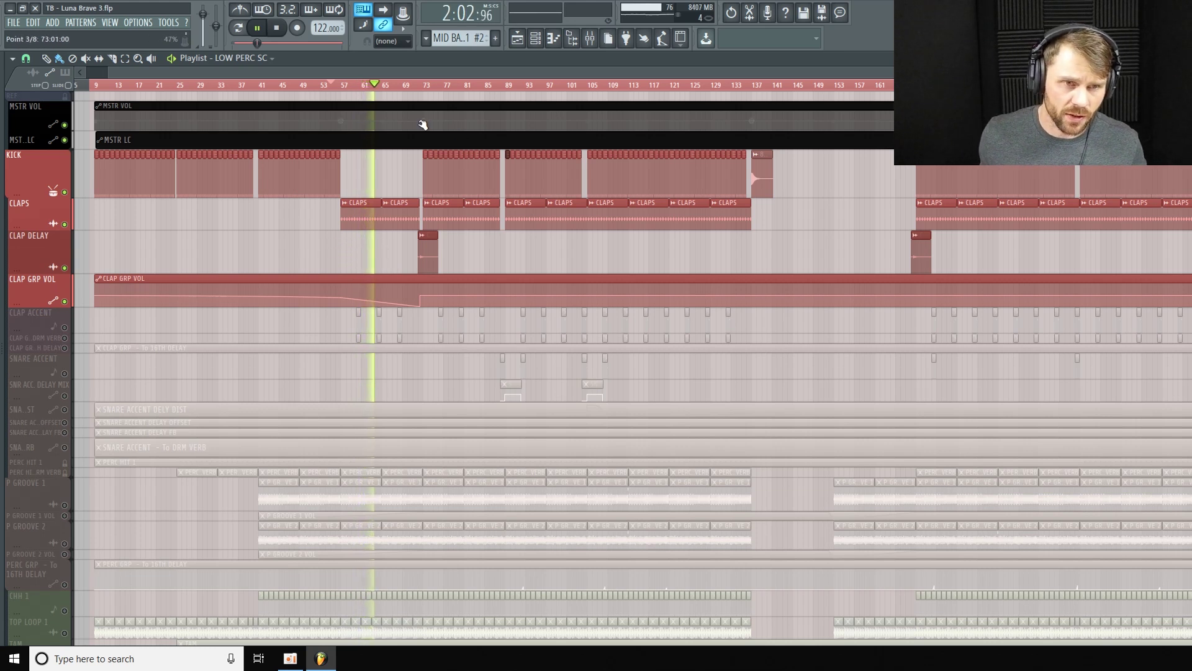
Step: Audition the clap delay from just before bar 73, stop playback, and slightly reduce the CLAP DELAY track's height
left_click(420, 95)
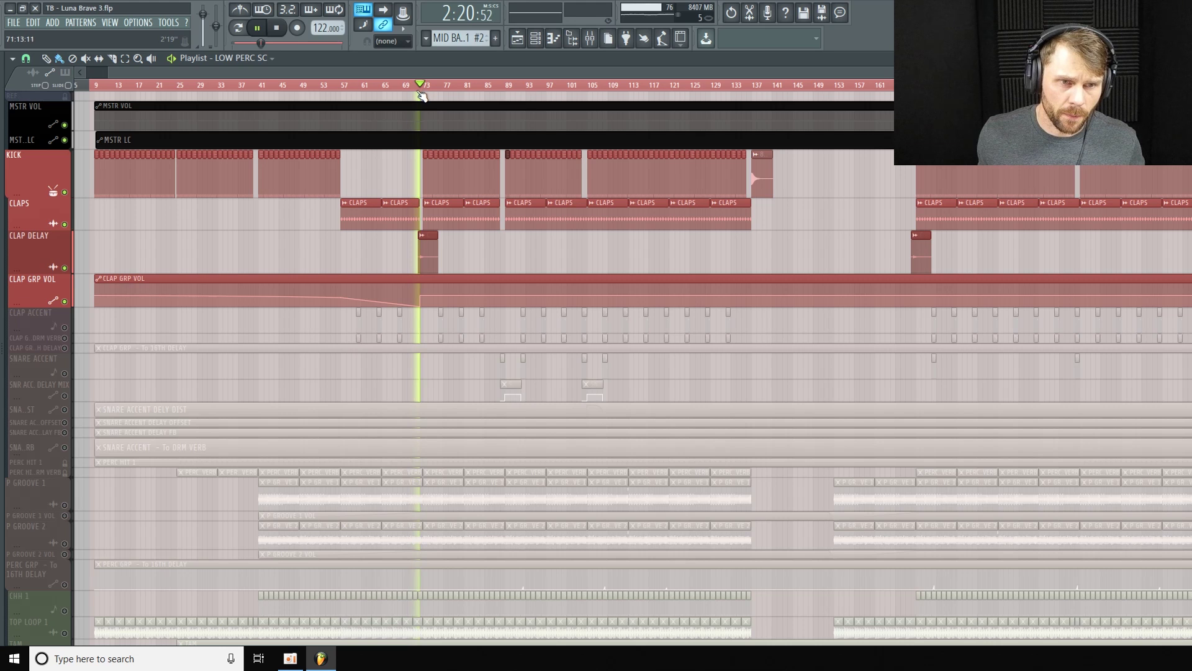
key("space")
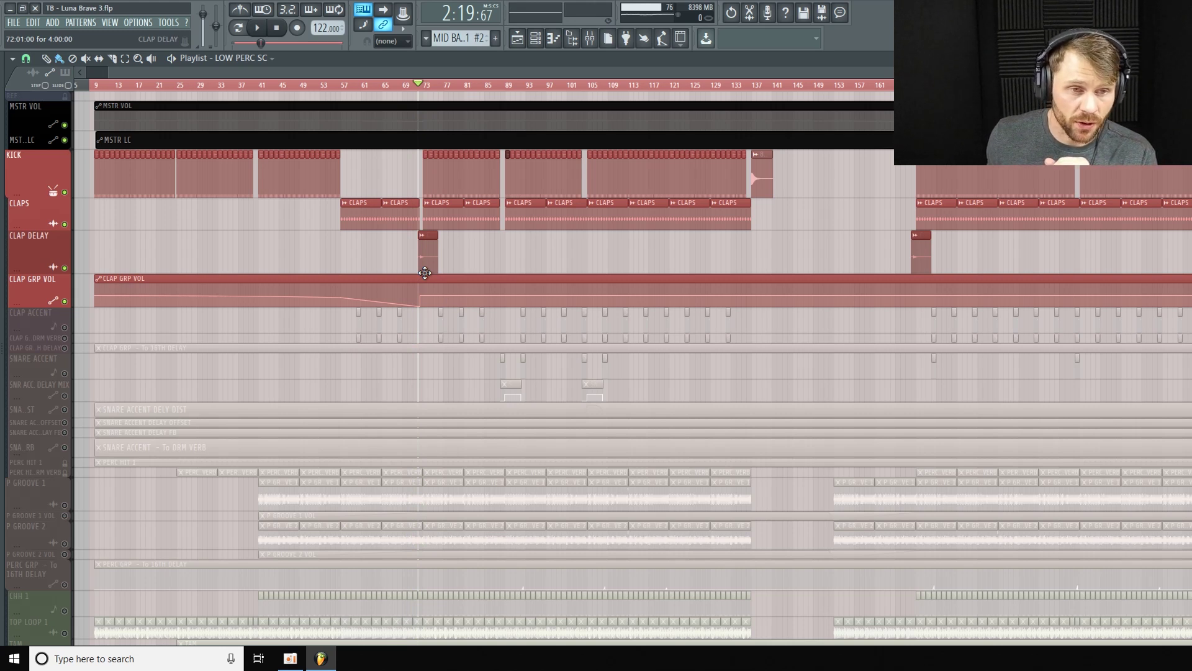
left_click_drag(45, 274, 44, 267)
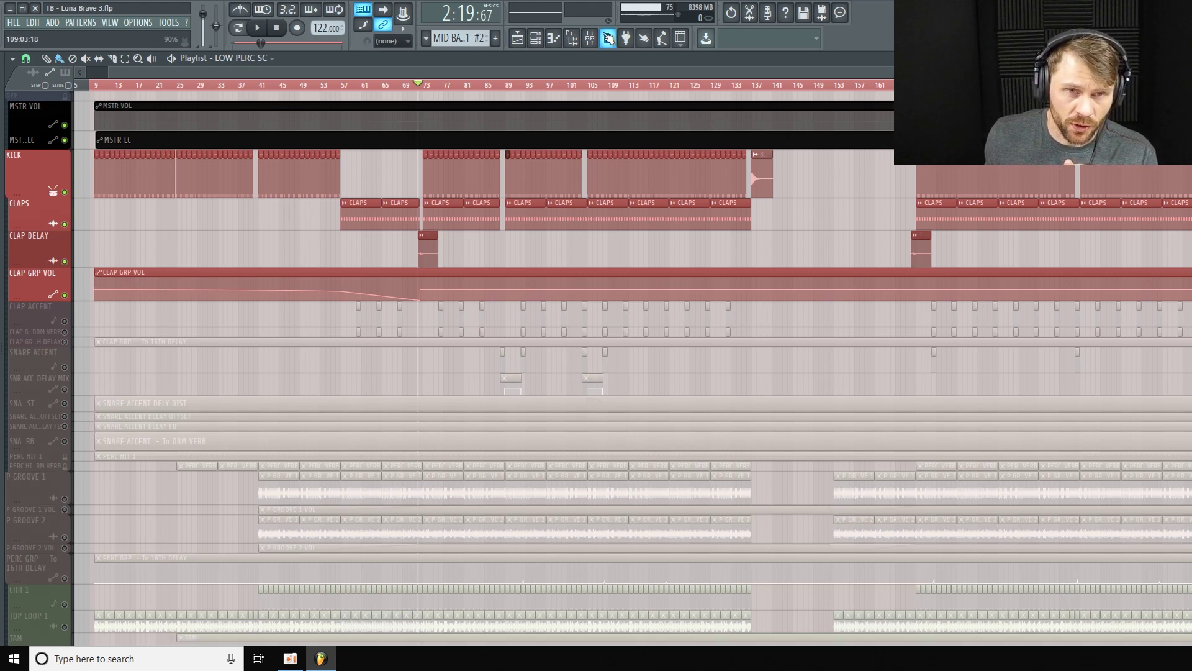
left_click(590, 39)
left_click(591, 39)
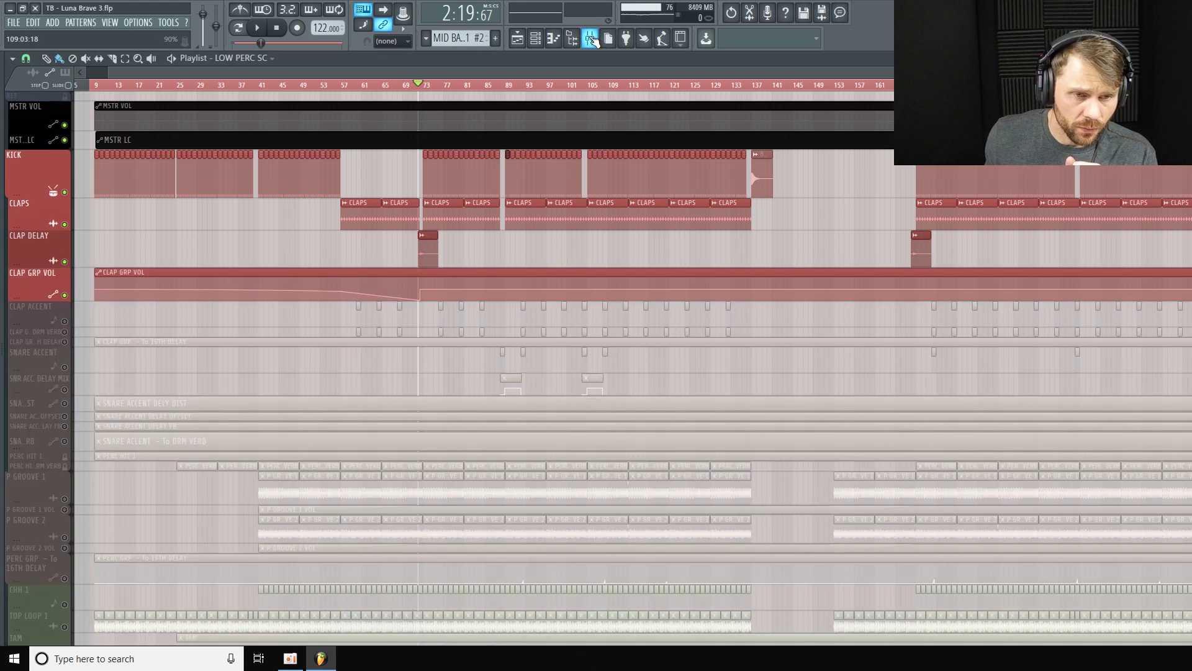
Step: Unmute the CLAP ACCENT track and the clap group's DRM VERB and 16TH DELAY automation tracks, slightly enlarging CLAP ACCENT
left_click(64, 321)
left_click(64, 332)
left_click(65, 341)
left_click_drag(34, 323, 34, 326)
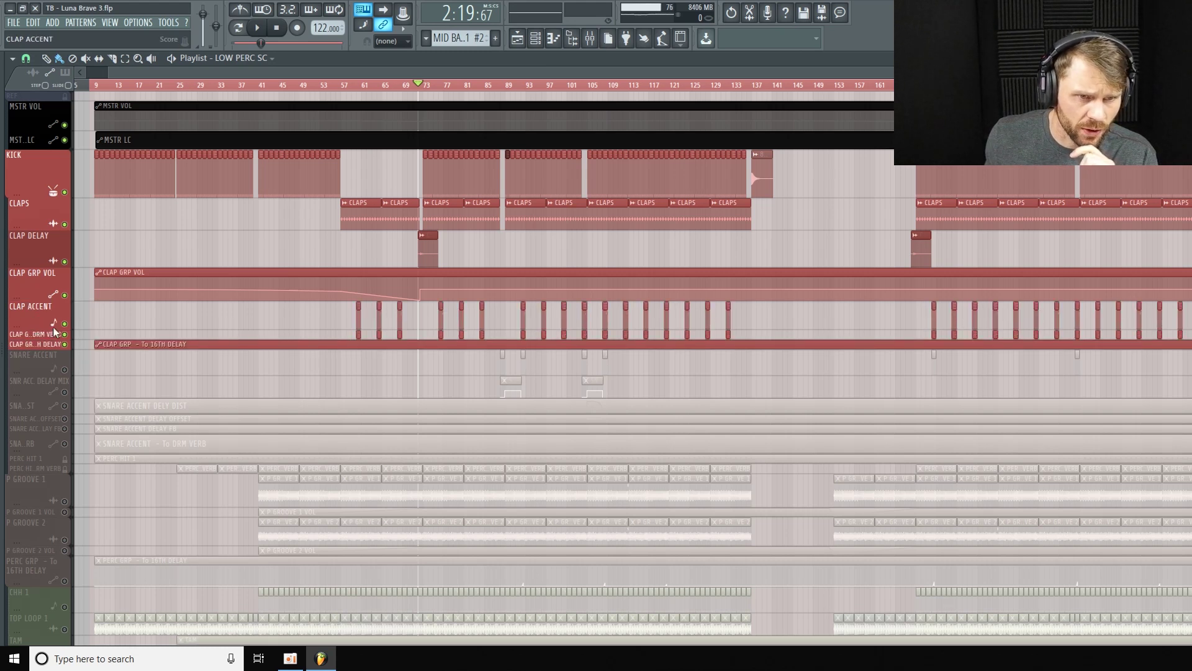
scroll(646, 79, "up", 3)
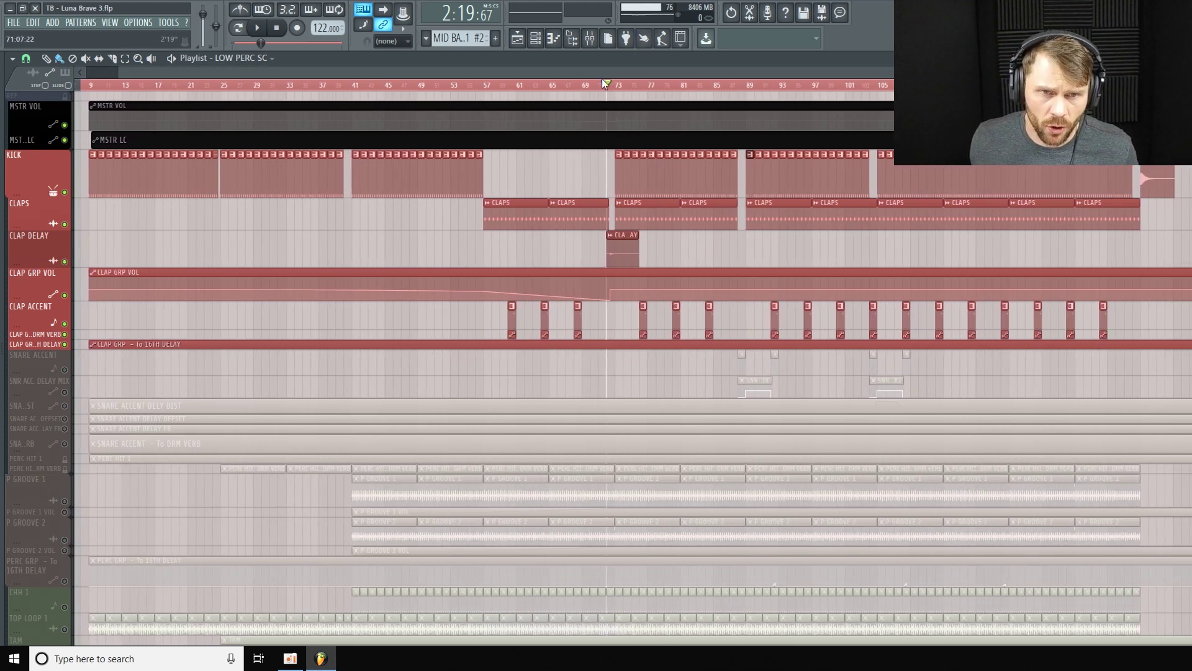
Step: Audition the clap accents from around bar 75, watch their levels in the mixer, and stop playback
left_click(644, 86)
key("space")
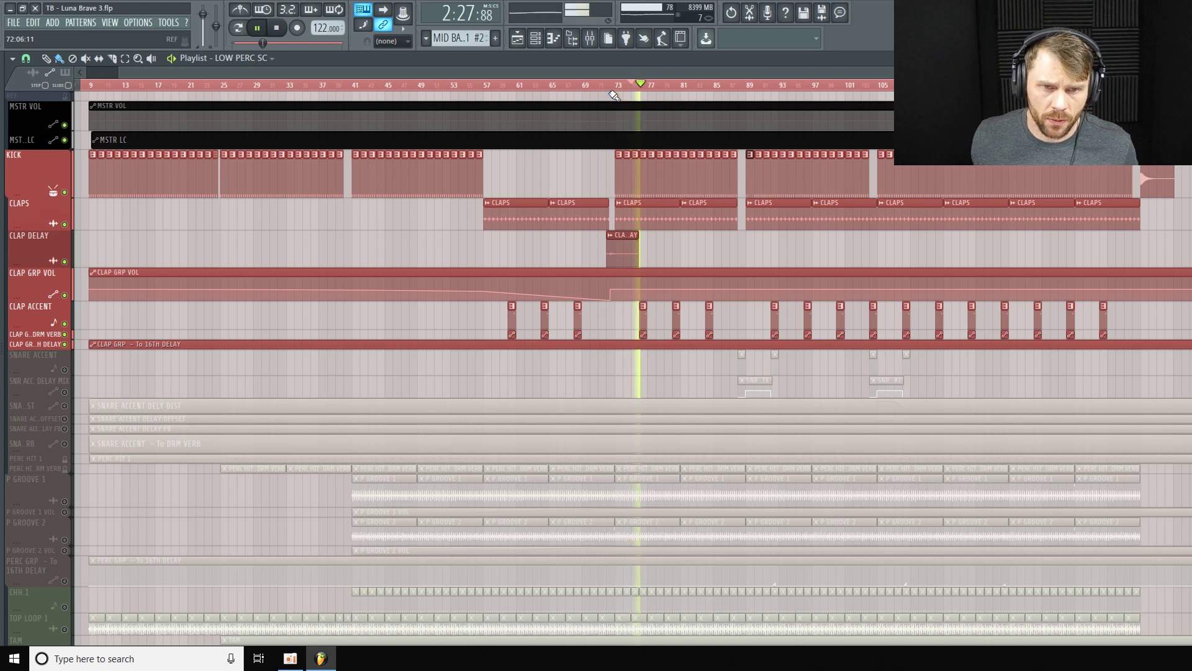
key("space")
key("space")
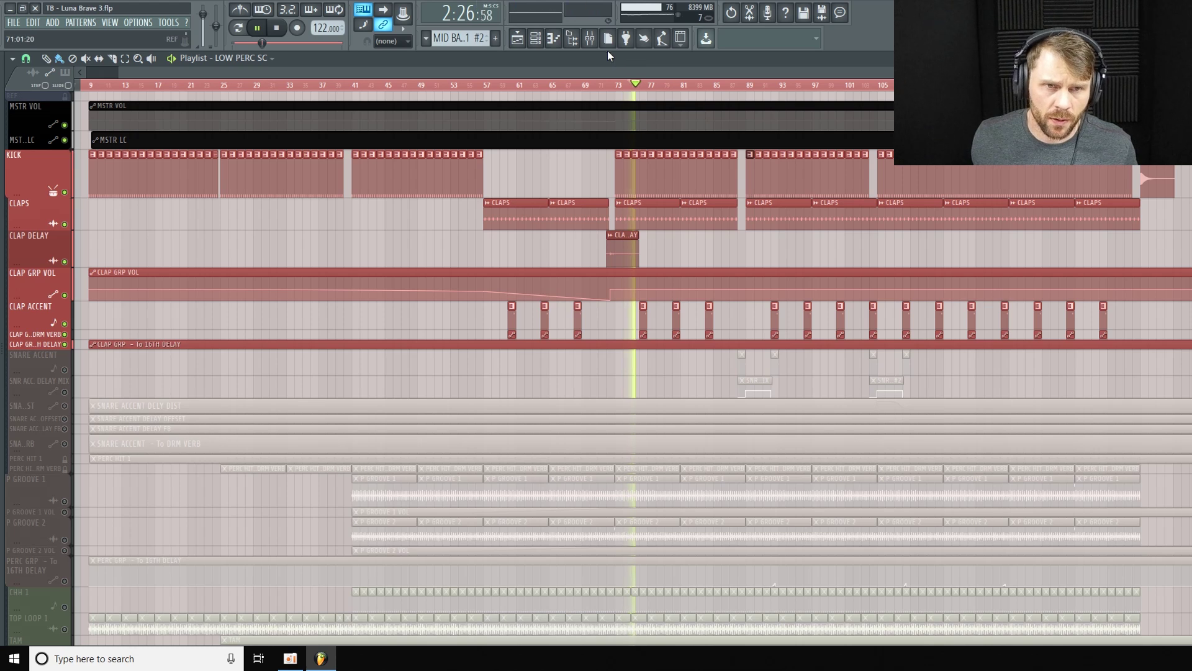
left_click(590, 39)
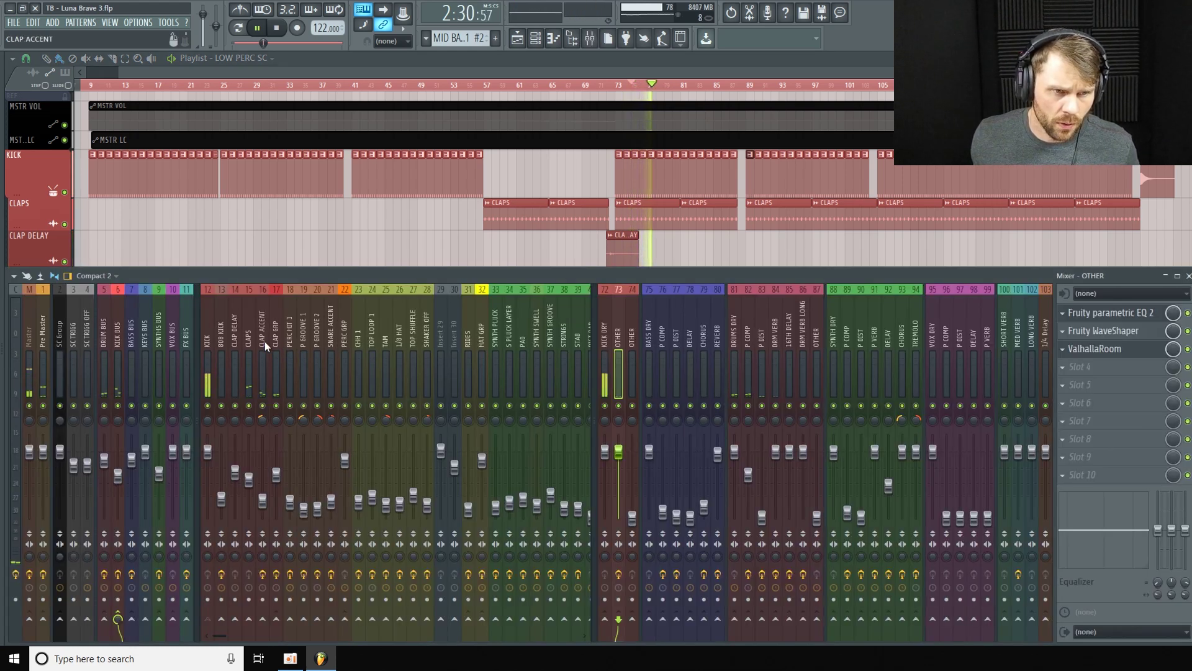
key("space")
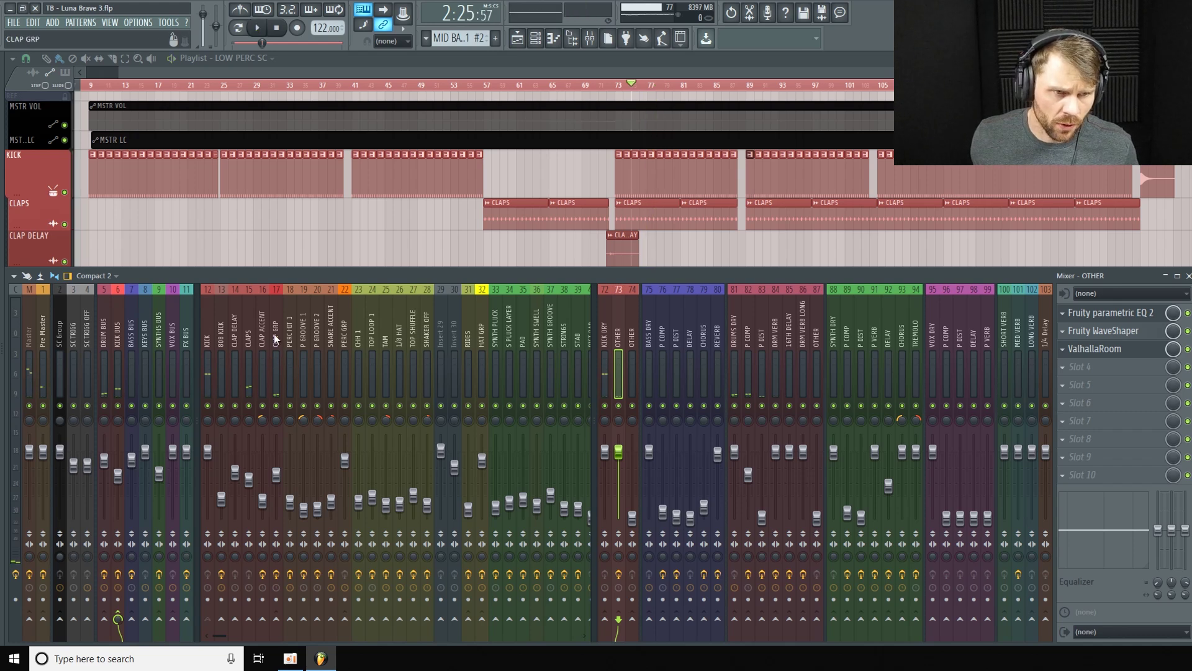
Step: Inspect the Fruity parametric EQ 2 and Defacer settings on the CLAP ACCENT mixer track
left_click(262, 370)
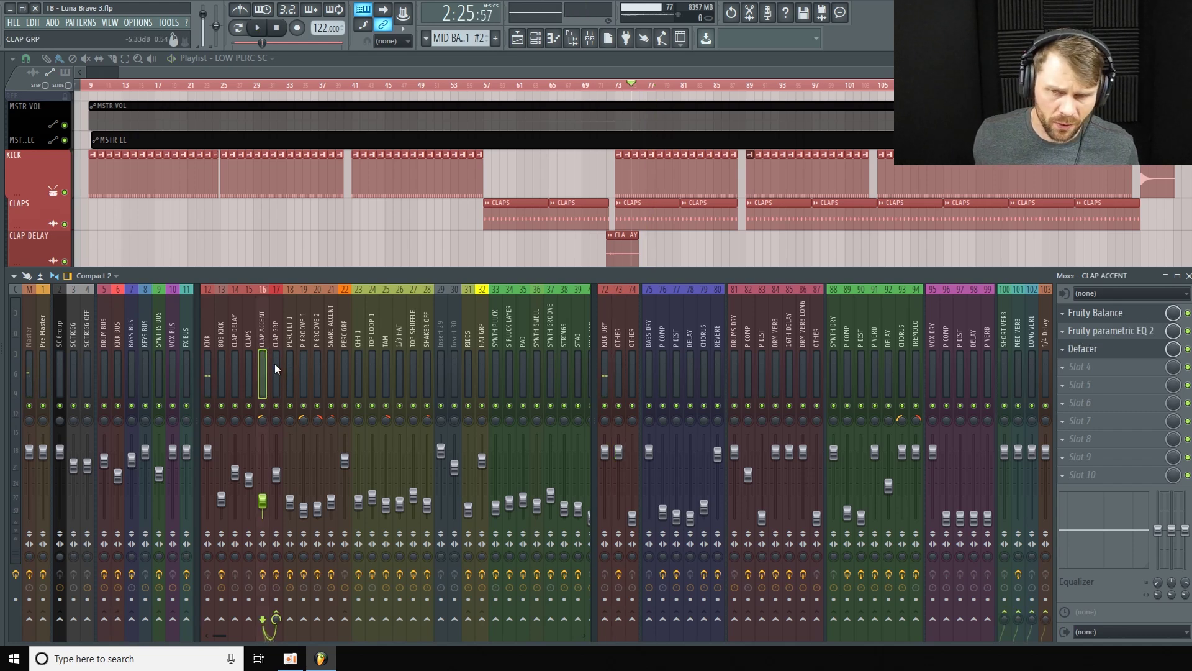
left_click(1131, 330)
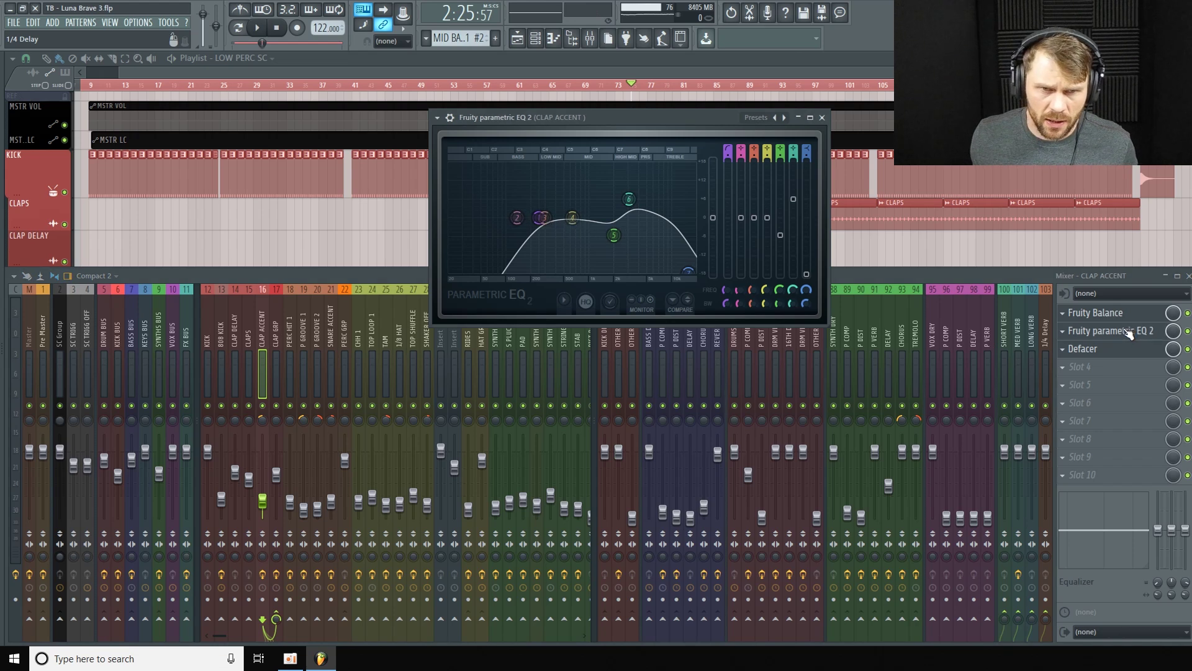
left_click_drag(666, 117, 596, 134)
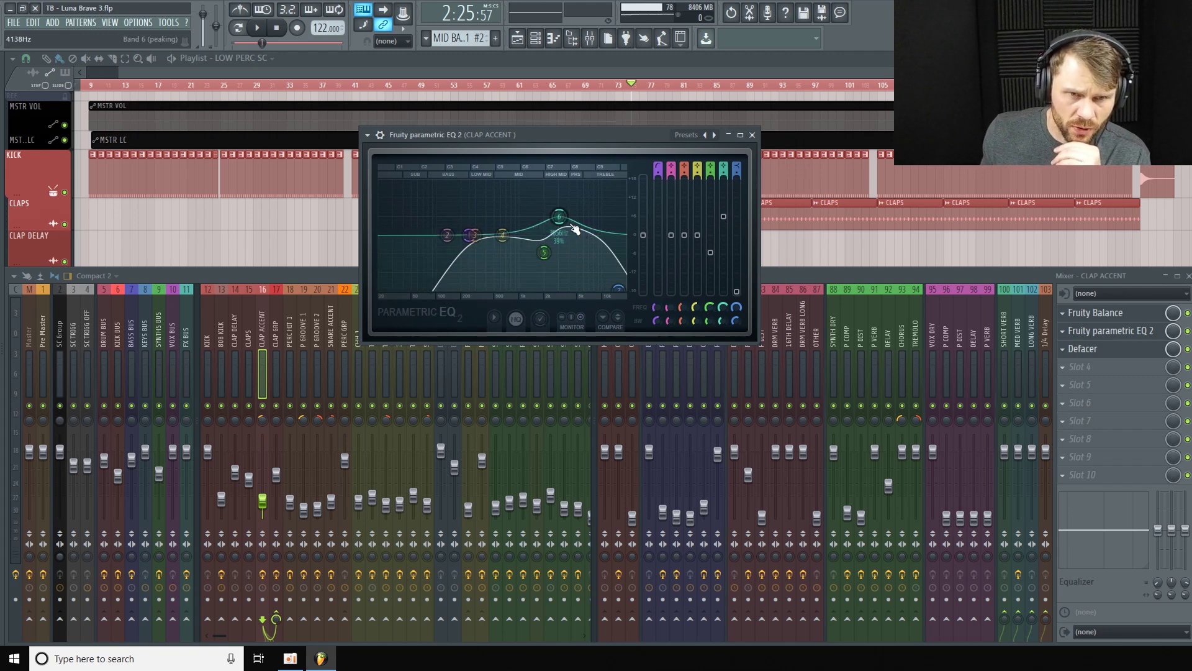
left_click(1121, 355)
left_click_drag(665, 137, 595, 136)
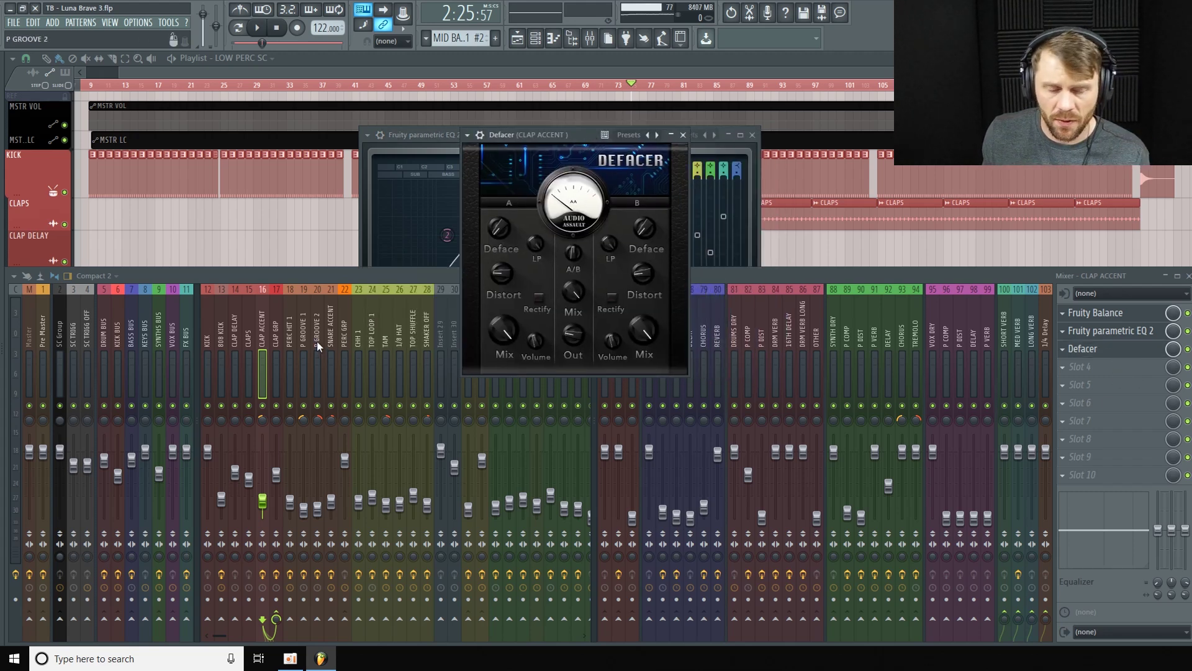
Step: Check the CLAPS mixer track's routing and effect slots, and return to the playlist
left_click(245, 350)
left_click(227, 357)
left_click(248, 353)
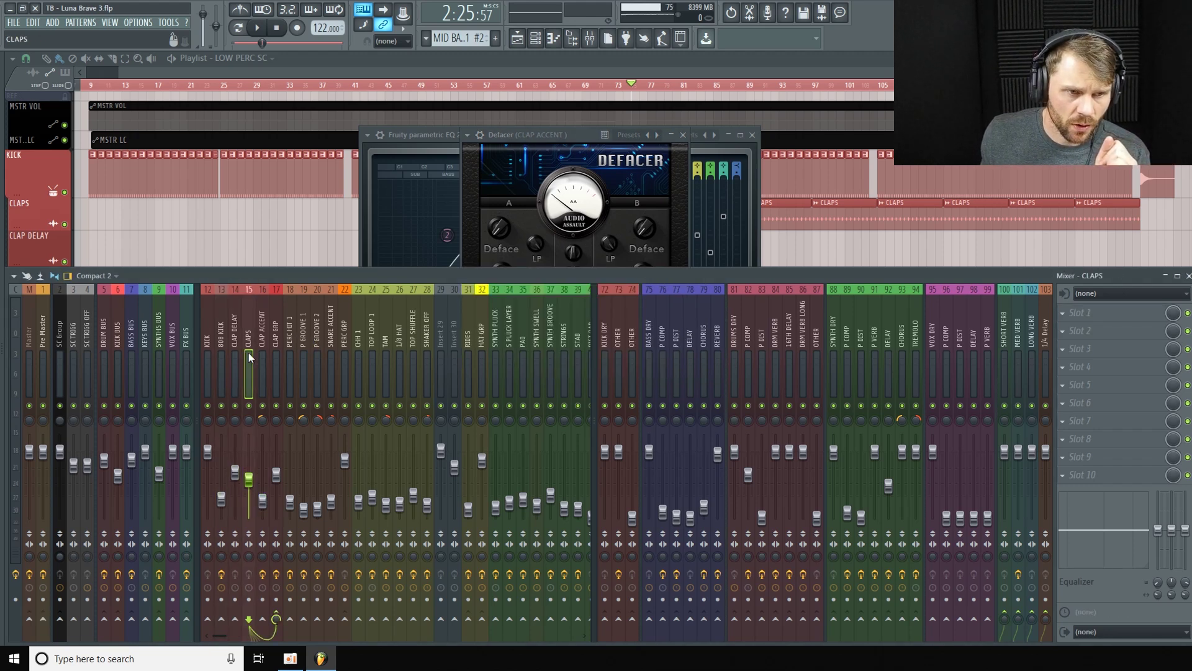
left_click(647, 83)
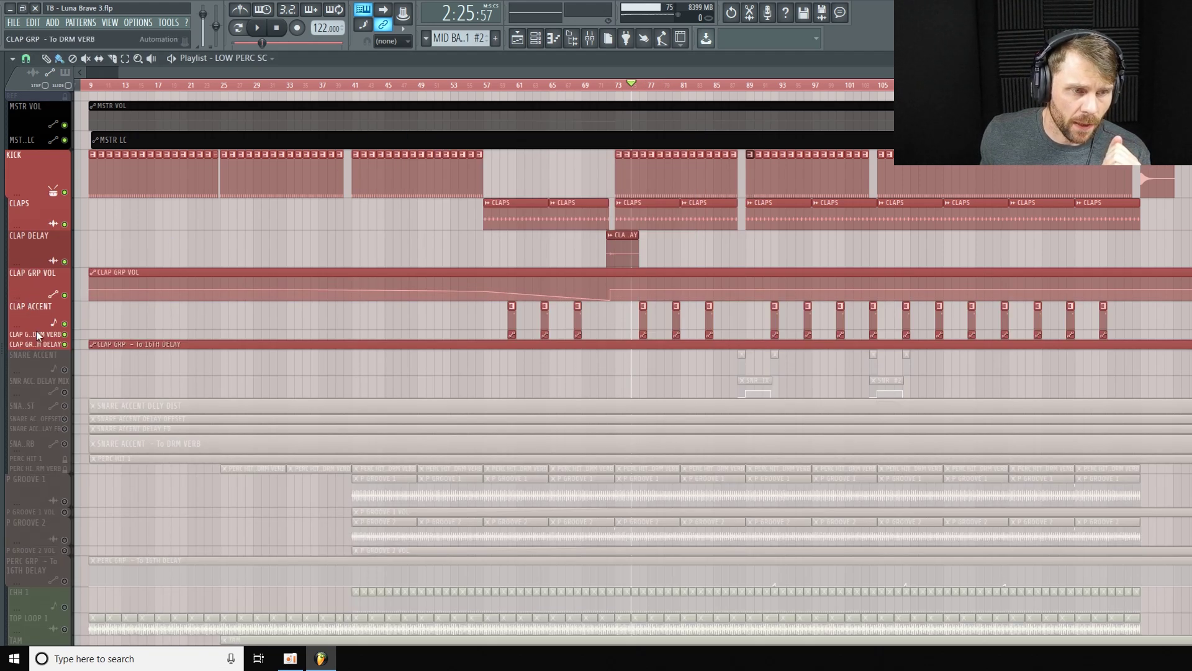
Step: Increase the heights of the clap group volume and DRM VERB automation area around the CLAP ACCENT playlist track
left_click_drag(34, 329, 30, 346)
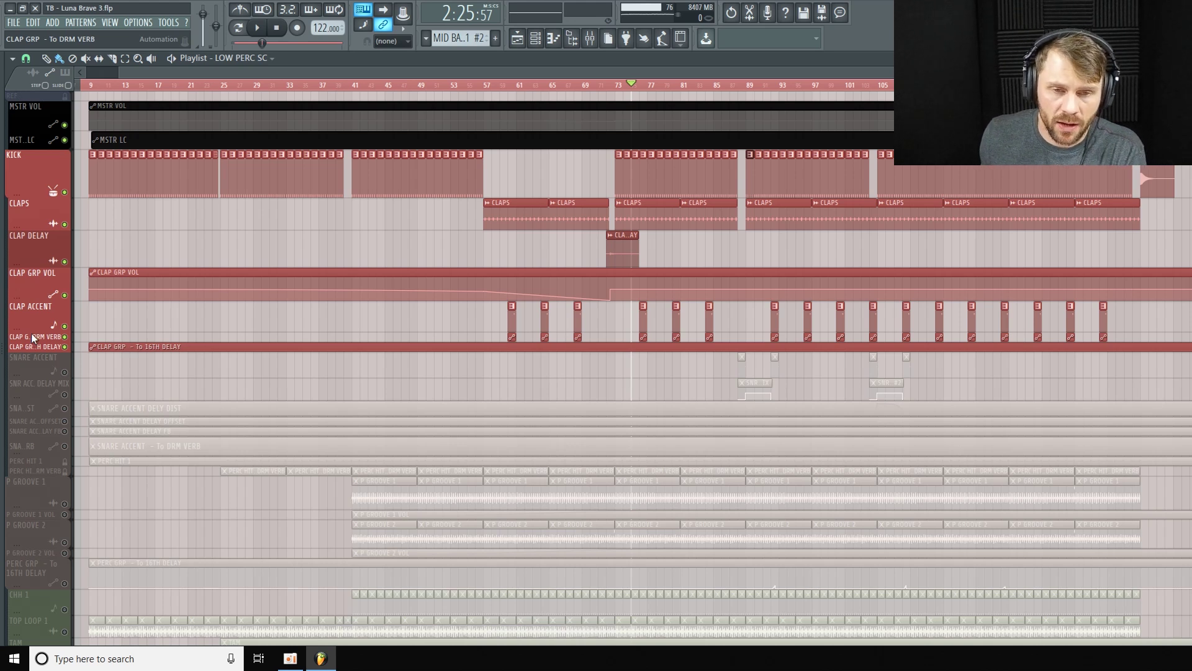
left_click_drag(31, 334, 42, 335)
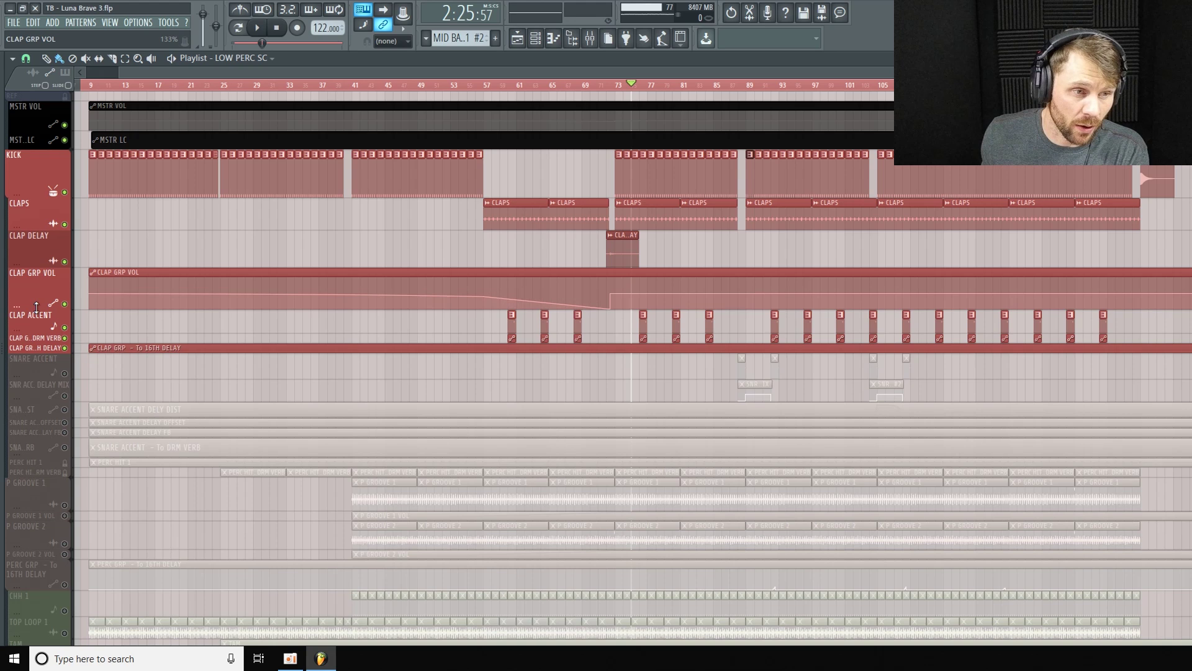
left_click_drag(40, 330, 39, 337)
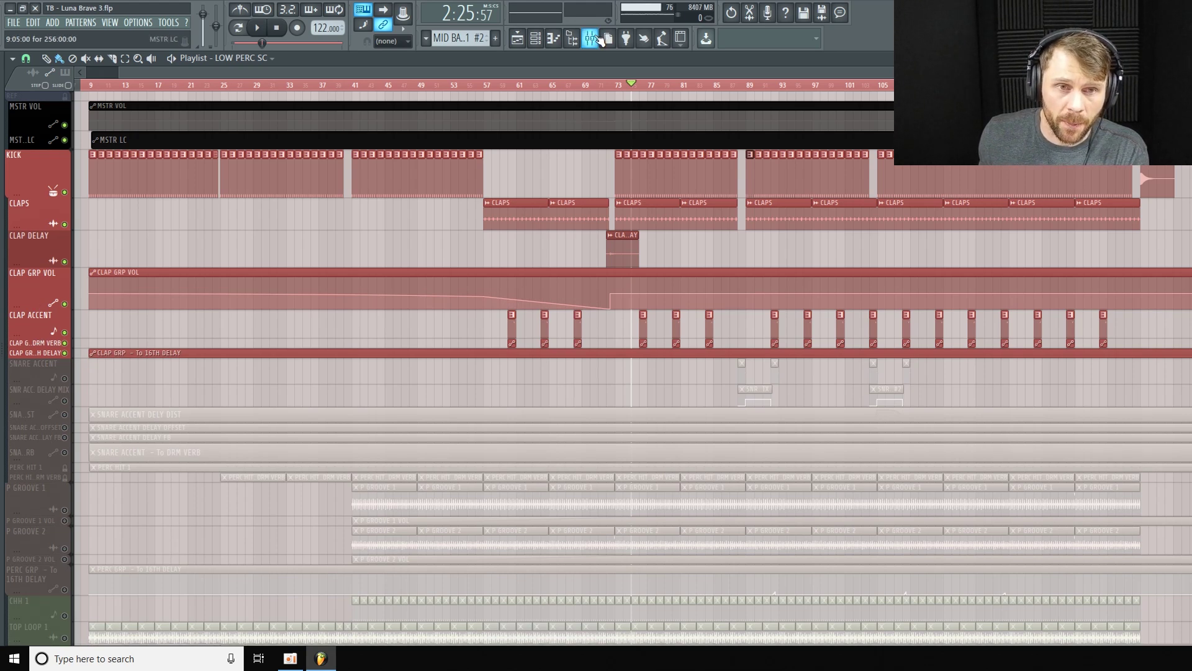
Step: Review the mixer routing of the CLAP ACCENT, CLAP DELAY and CLAPS tracks into CLAP GRP, and select CLAP GRP
left_click(600, 40)
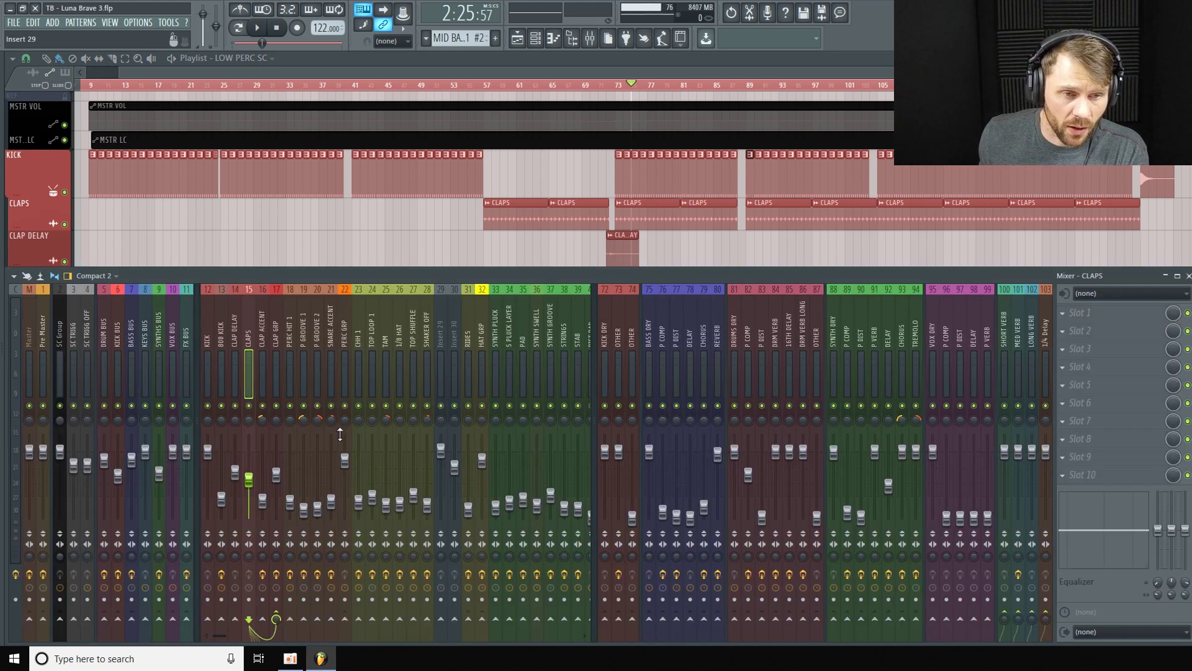
left_click(262, 349)
left_click(235, 349)
left_click(249, 349)
left_click(276, 351)
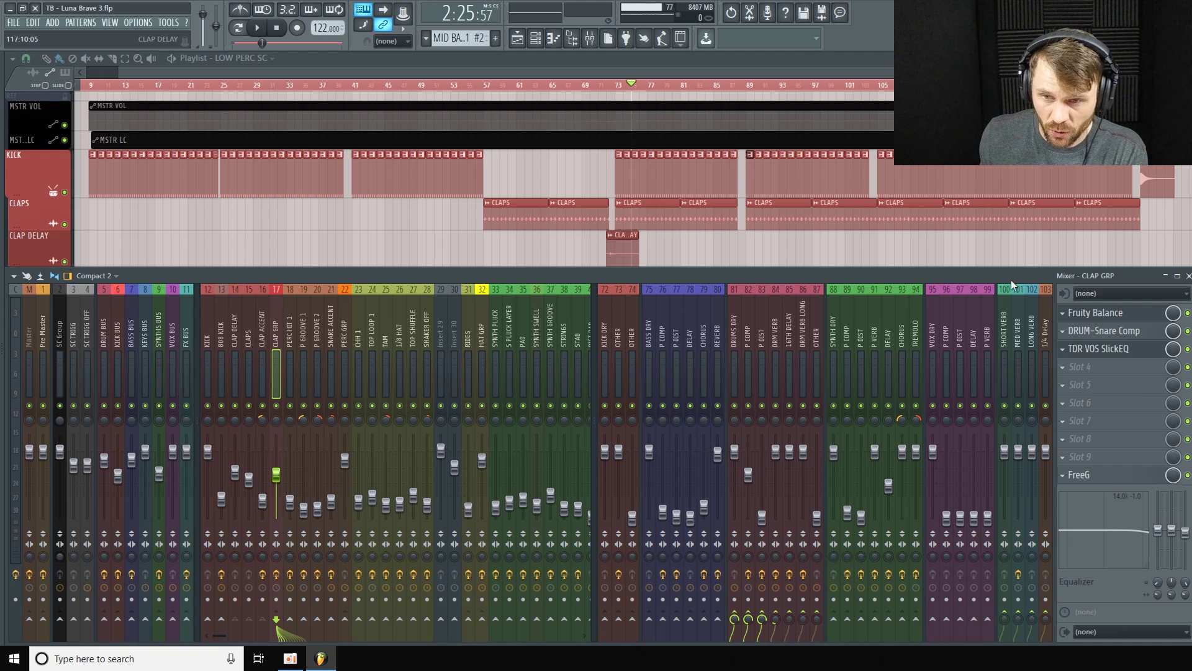
Step: Compare the CLAP GRP sound with its DRUM-Snare Comp compressor off and on during playback, leaving the compressor enabled
left_click(1146, 331)
left_click_drag(838, 124, 388, 89)
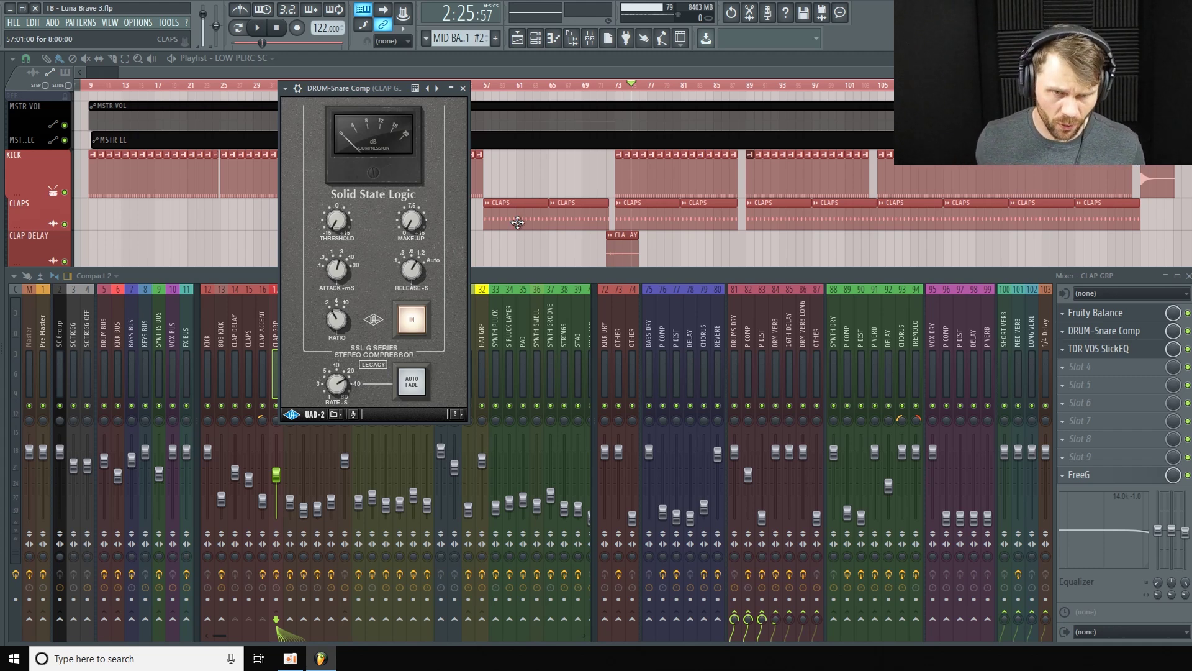
key("space")
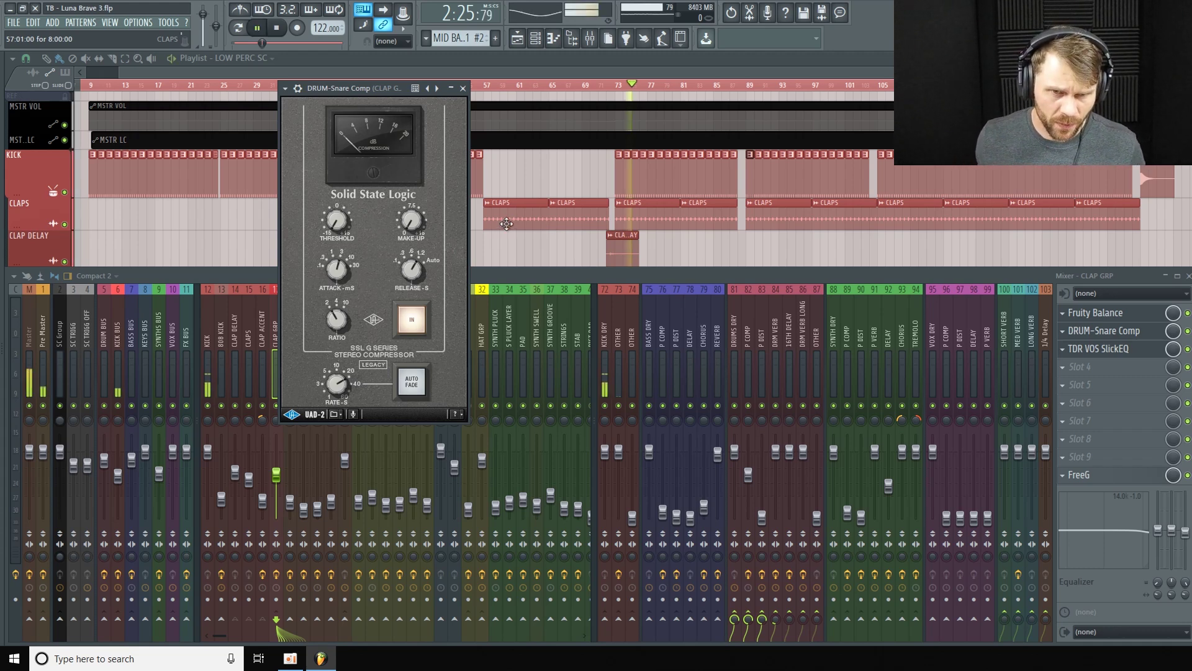
left_click(413, 323)
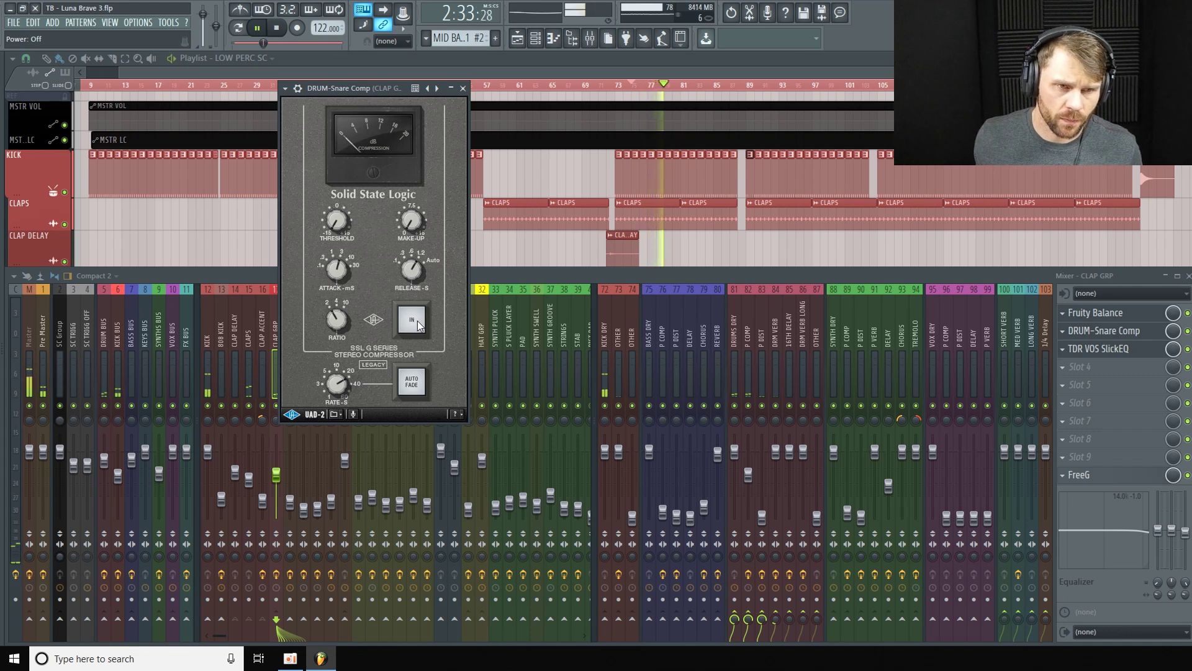
left_click(417, 322)
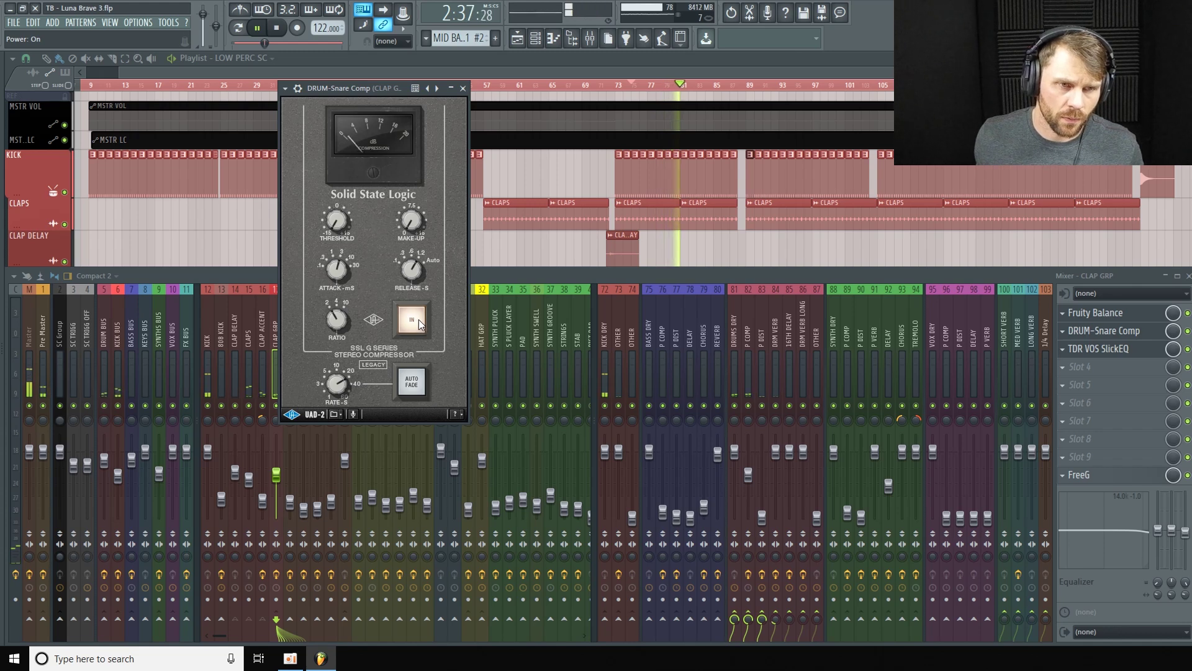
left_click(418, 324)
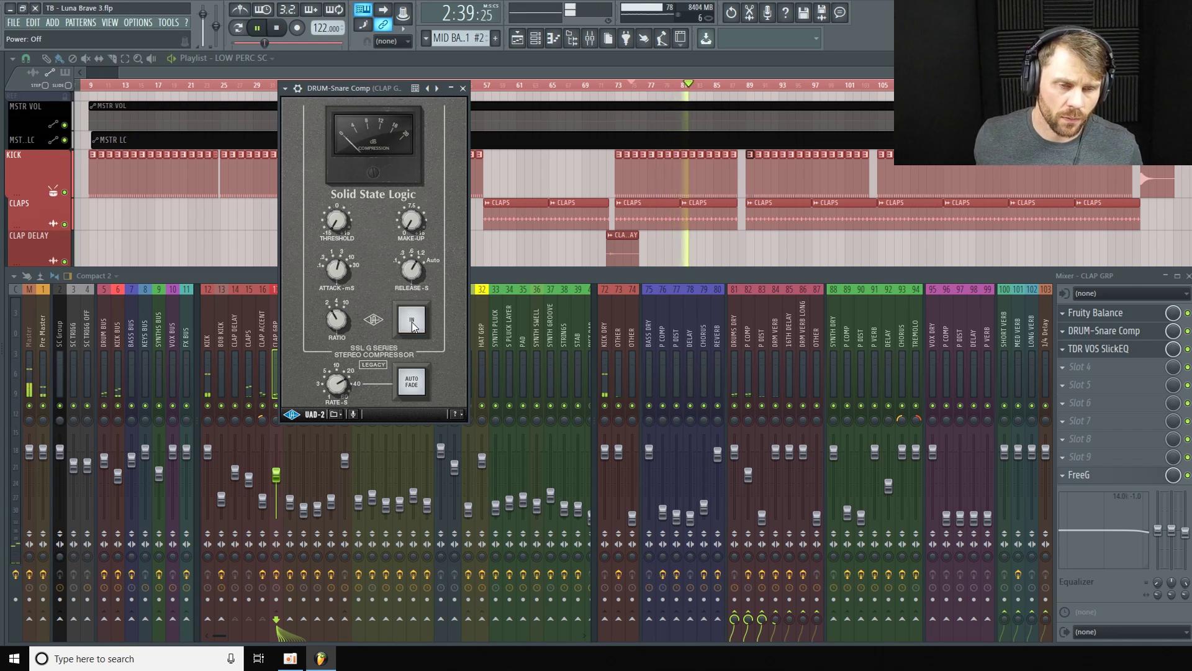
left_click(415, 323)
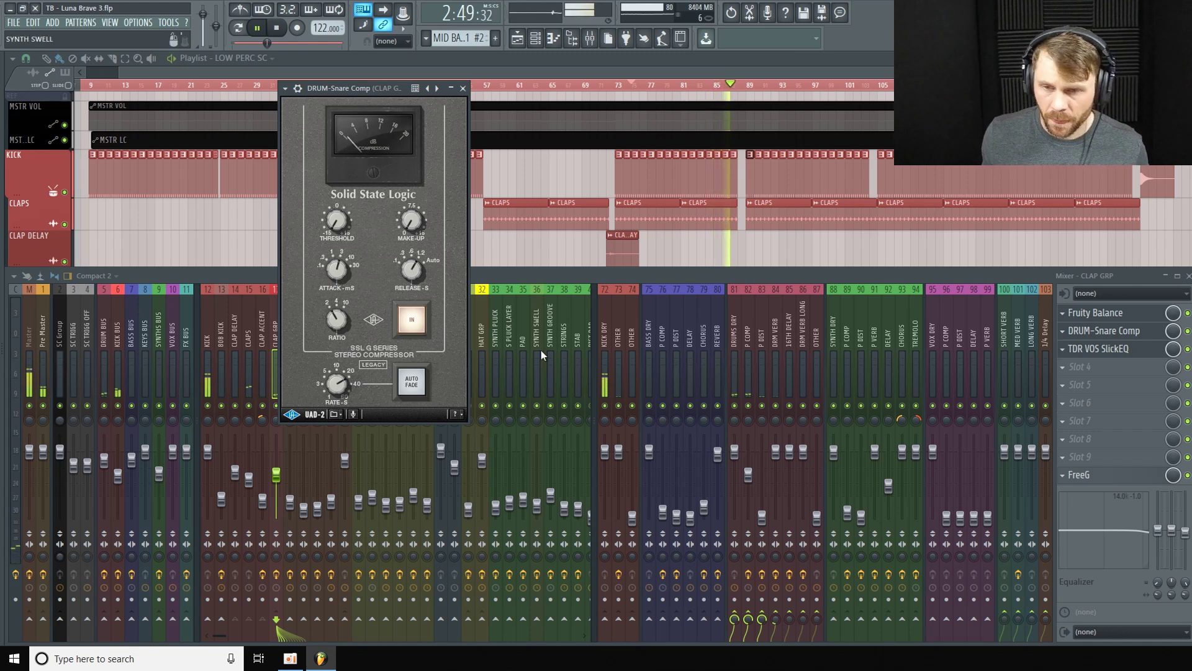
key("space")
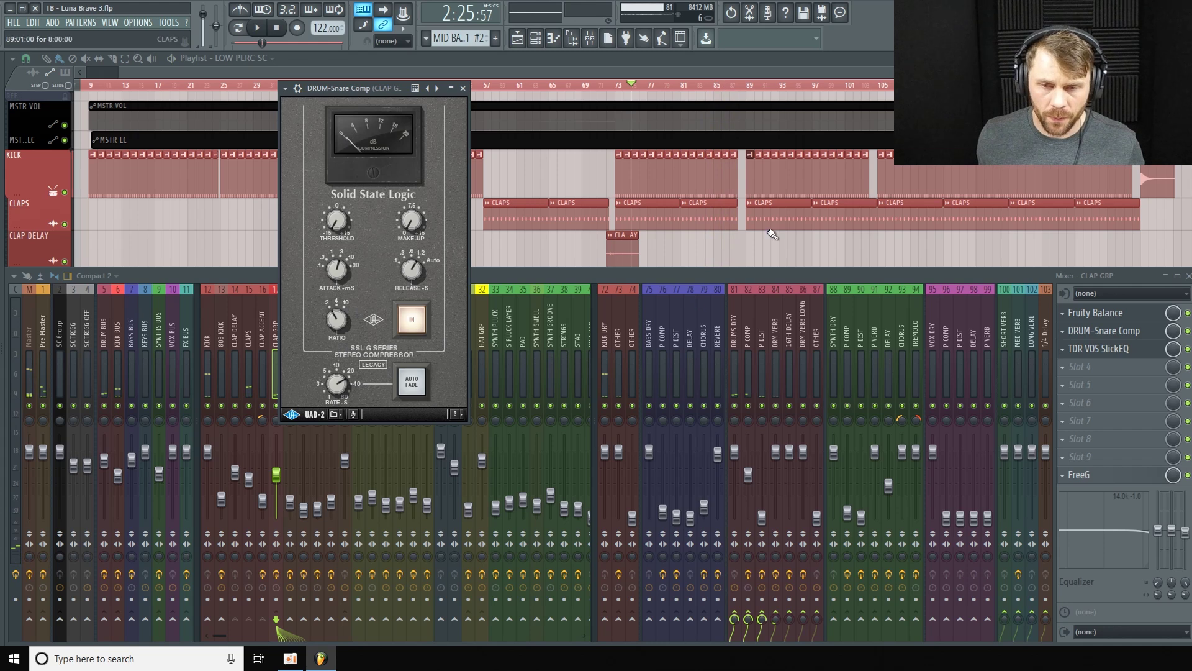
Step: Close the compressor, inspect the TDR VOS SlickEQ and FreeG plugins on CLAP GRP, and return to the playlist's snare accent tracks
left_click(463, 88)
left_click_drag(947, 159, 377, 77)
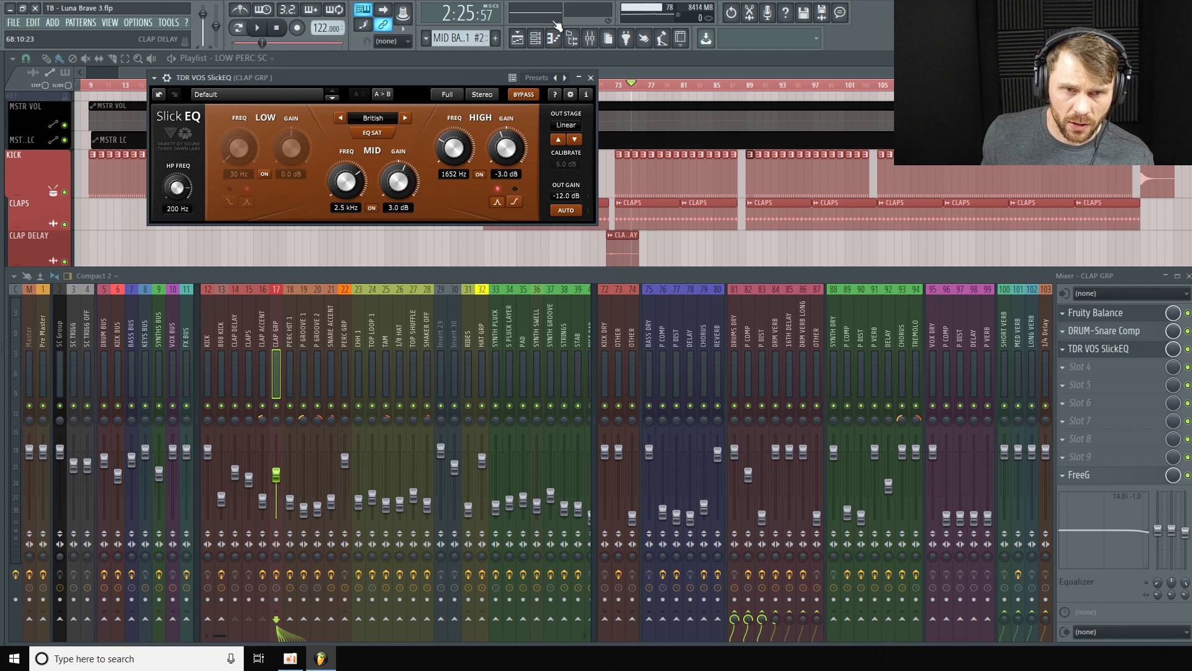
left_click(590, 77)
left_click(1088, 475)
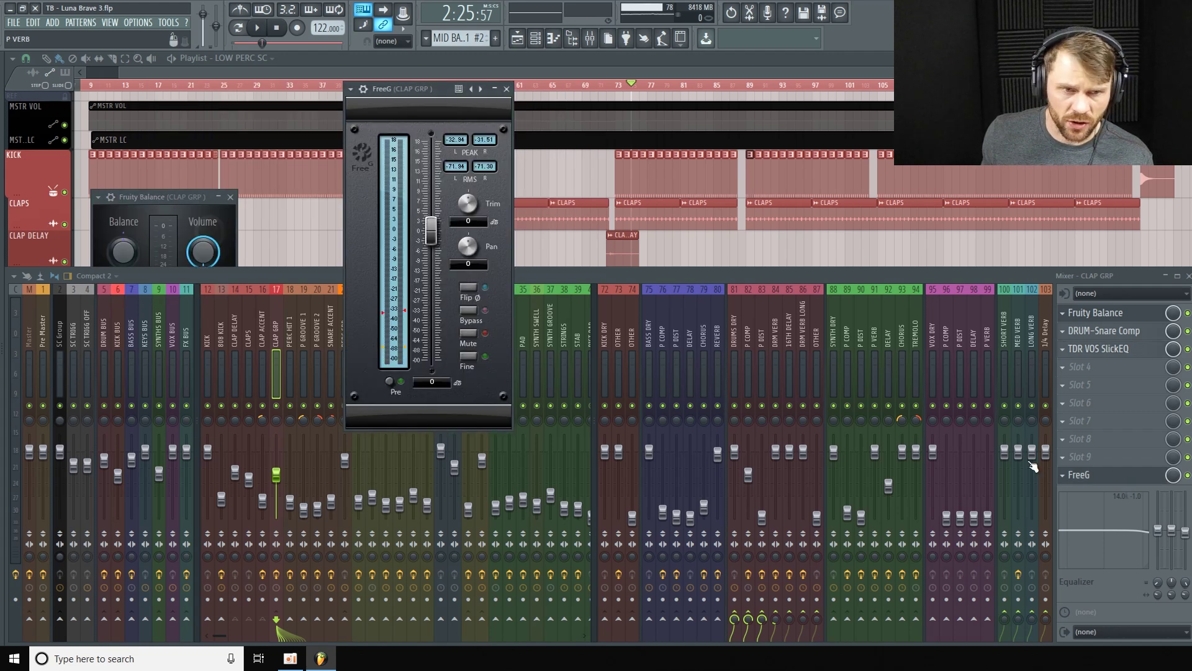
left_click(649, 279)
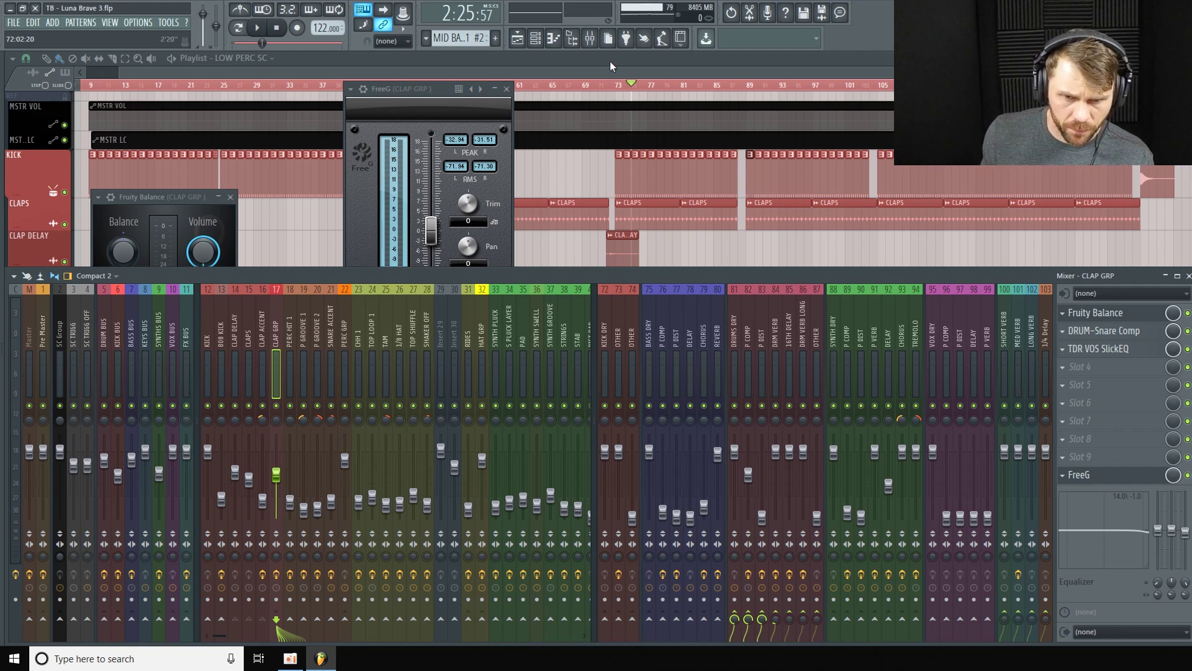
left_click(575, 65)
scroll(409, 298, "down", 4)
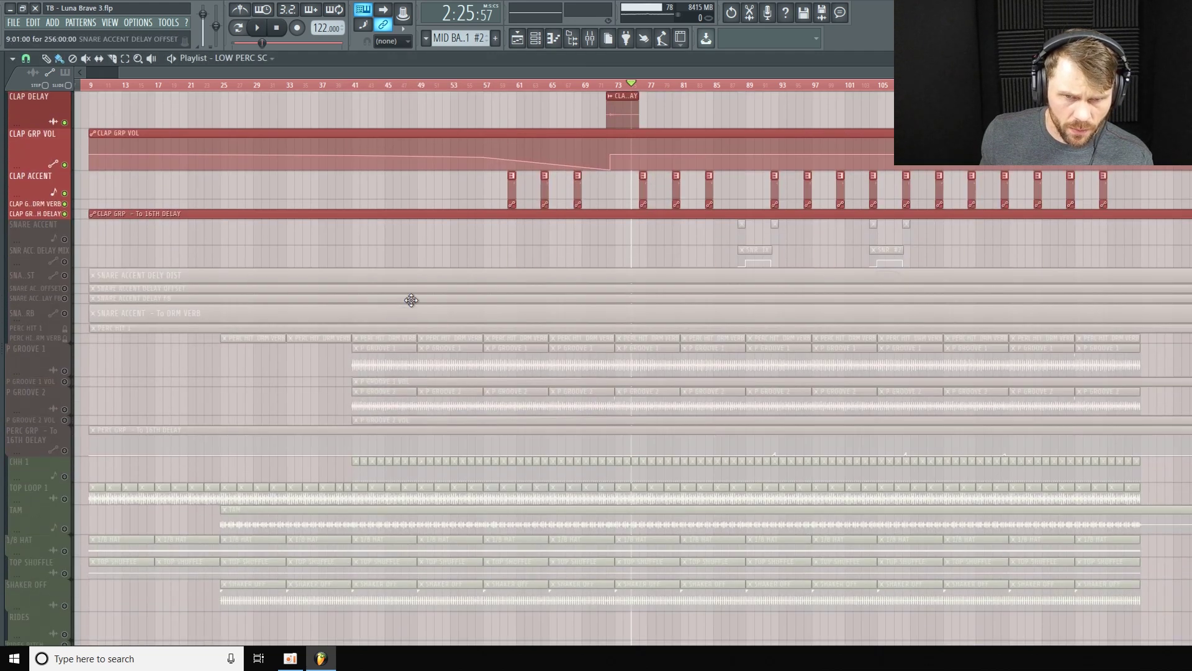
Step: Unmute the SNARE ACCENT track and its automation tracks, and play the arrangement from bar 86
left_click_drag(64, 238, 75, 334)
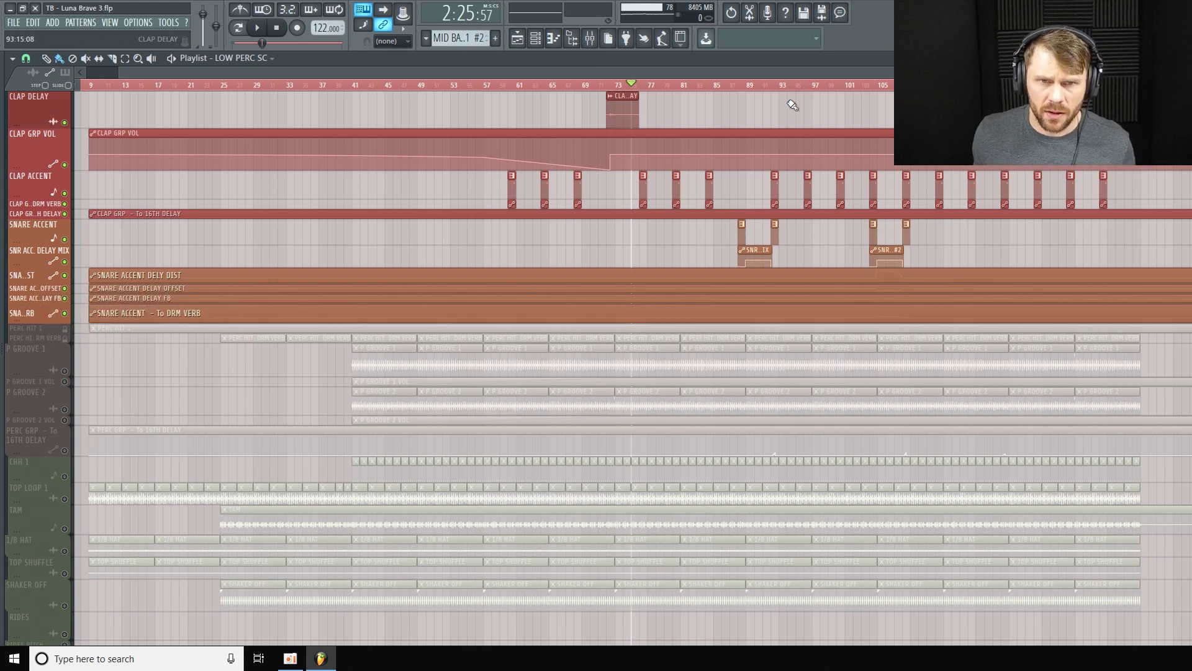
left_click(723, 86)
key("space")
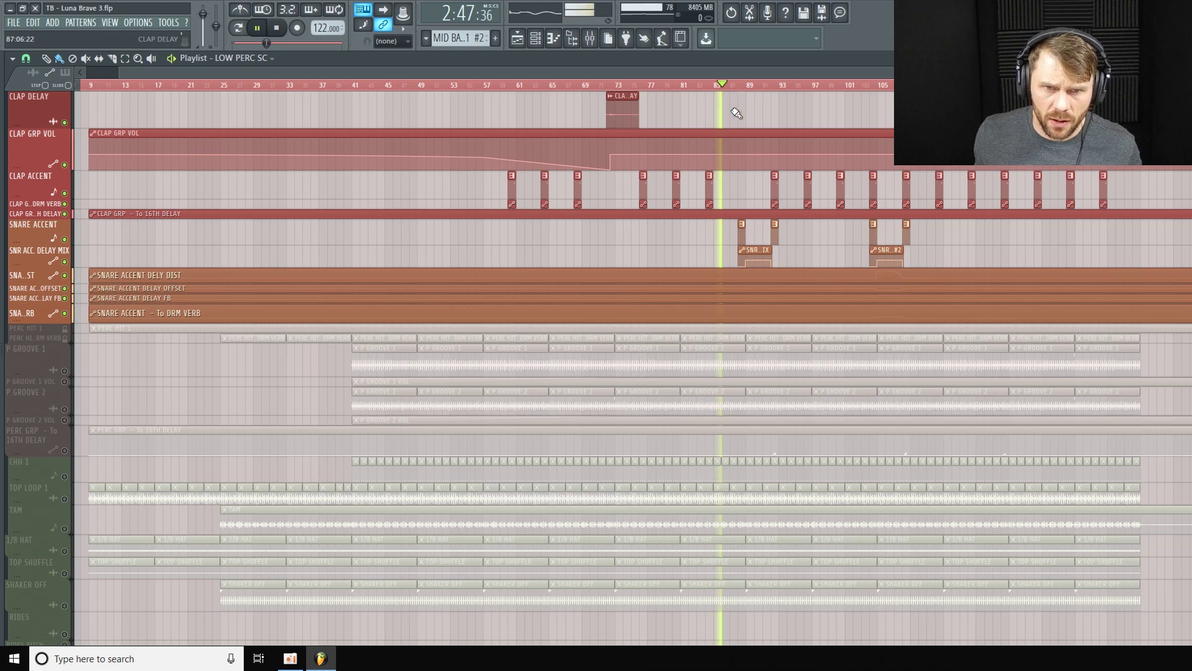
Step: Increase the heights of the SNARE ACCENT DELAY FB and DELY DIST tracks, auditioning the snare accents before stopping playback
scroll(41, 230, "down", 2)
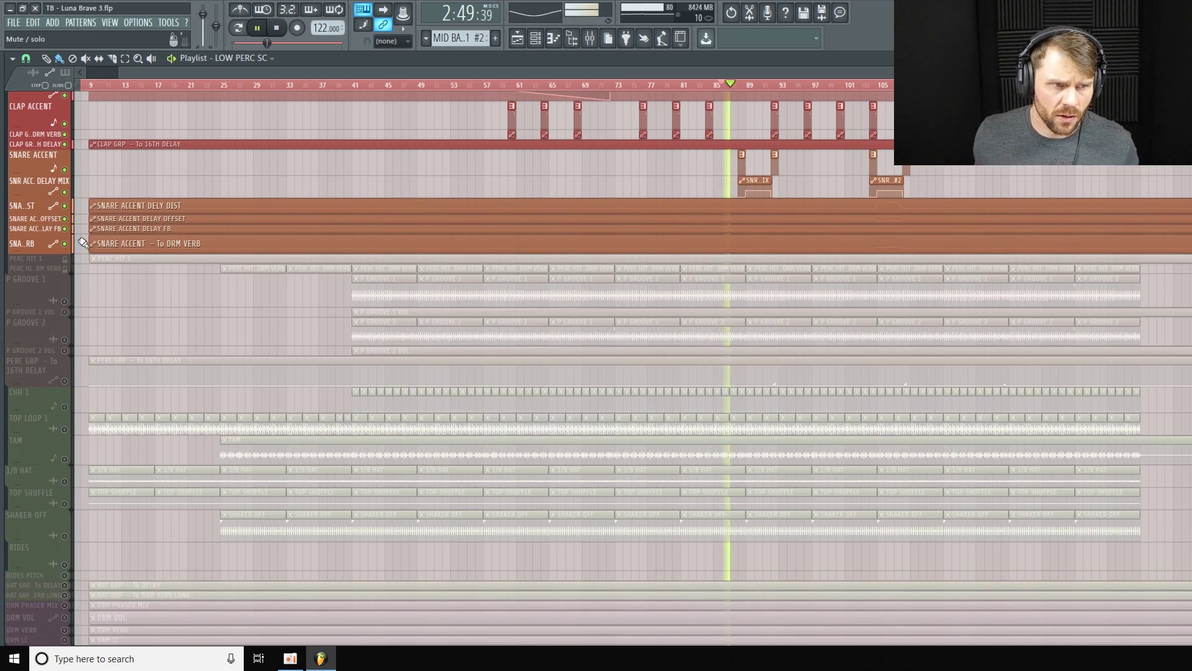
left_click_drag(40, 234, 42, 236)
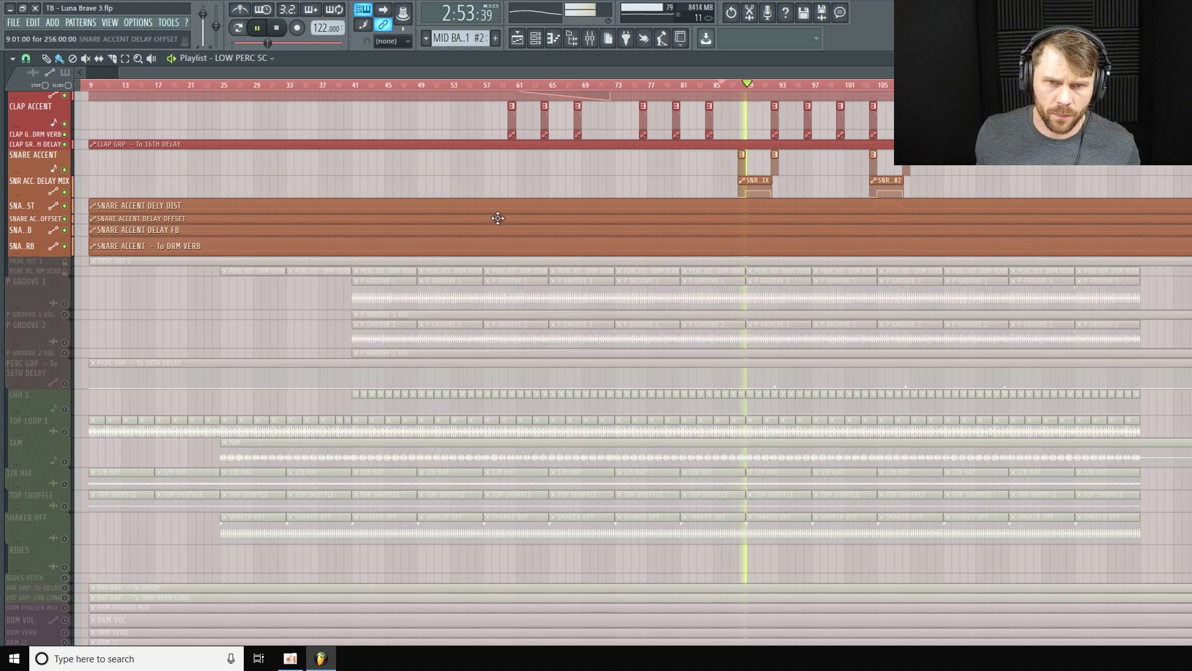
scroll(665, 195, "up", 1)
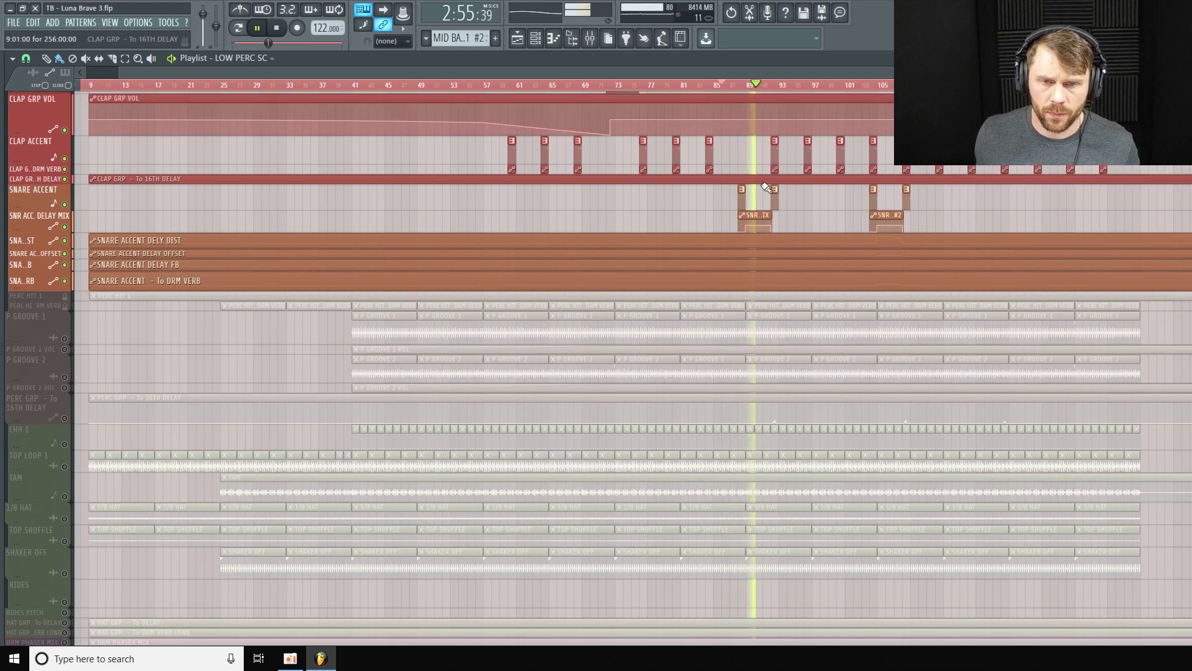
scroll(814, 85, "right", 3)
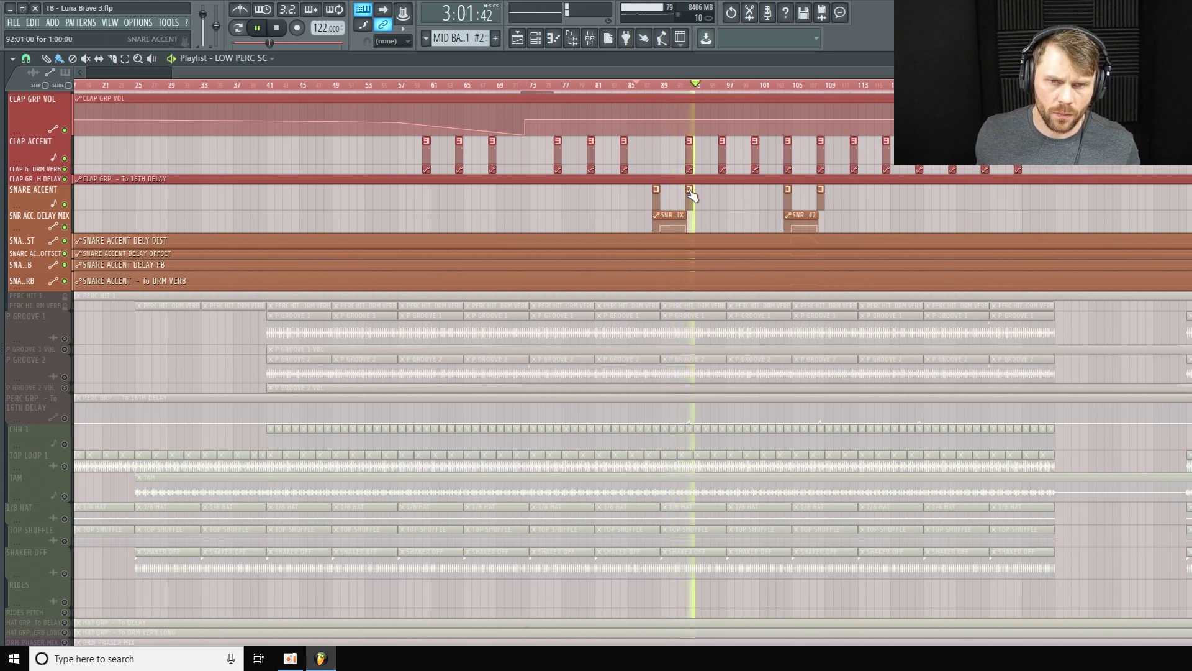
key("space")
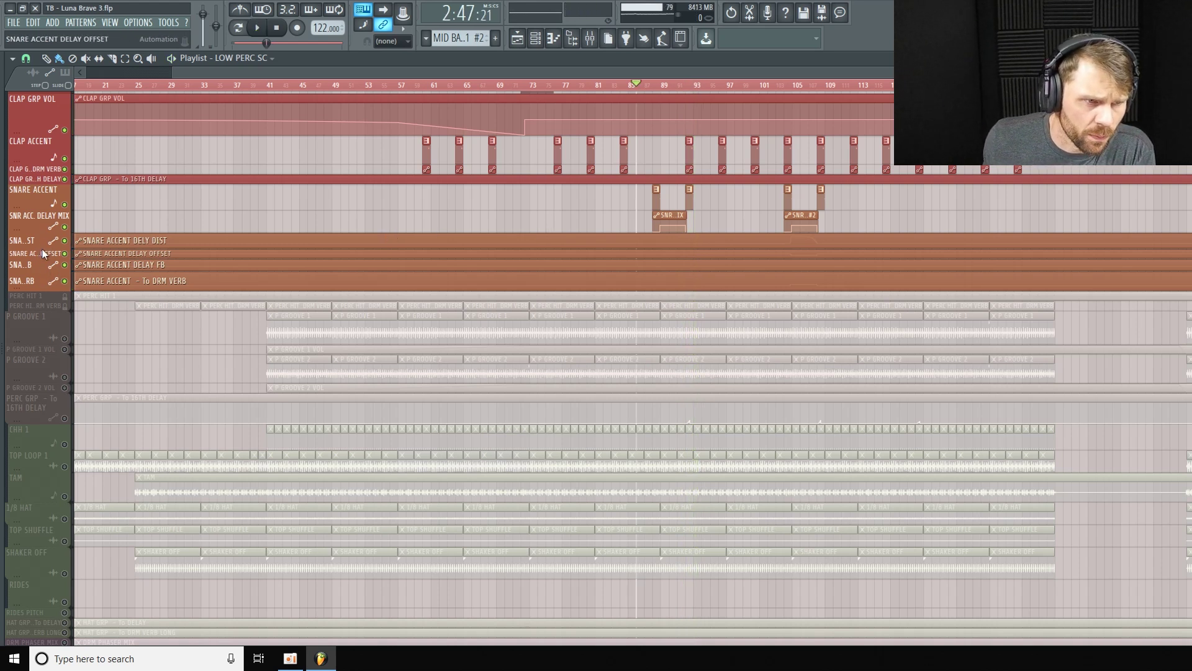
left_click_drag(42, 252, 43, 271)
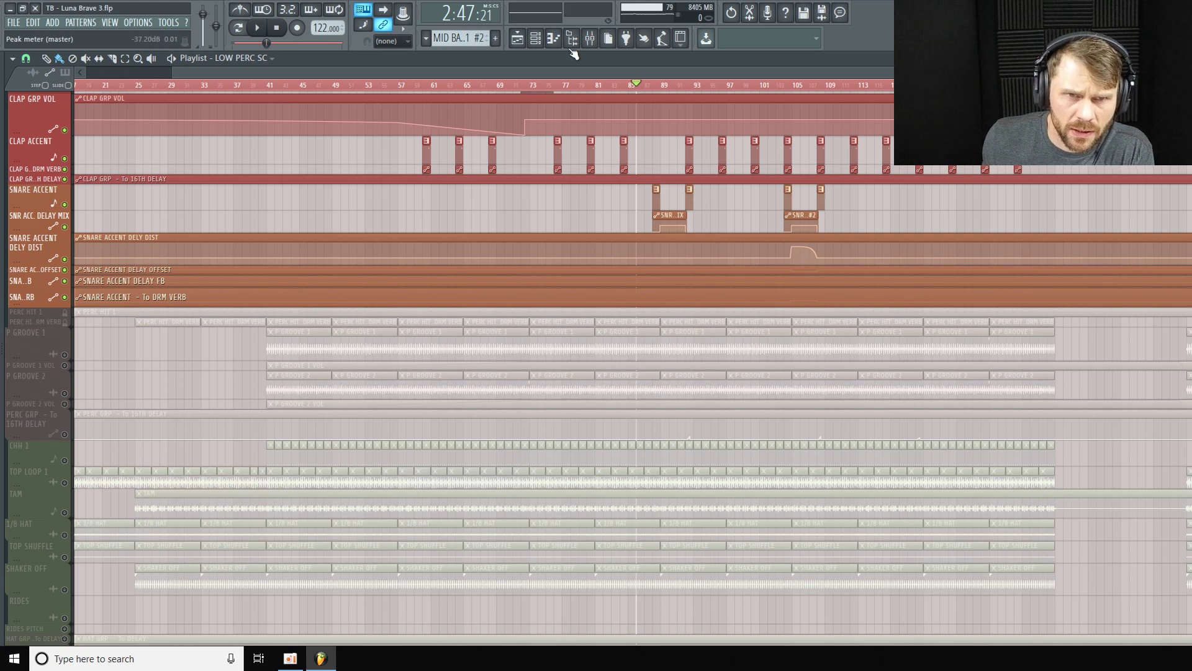
Step: Select the SNARE ACCENT mixer track and inspect the curve of its Fruity parametric EQ 2
key("F9")
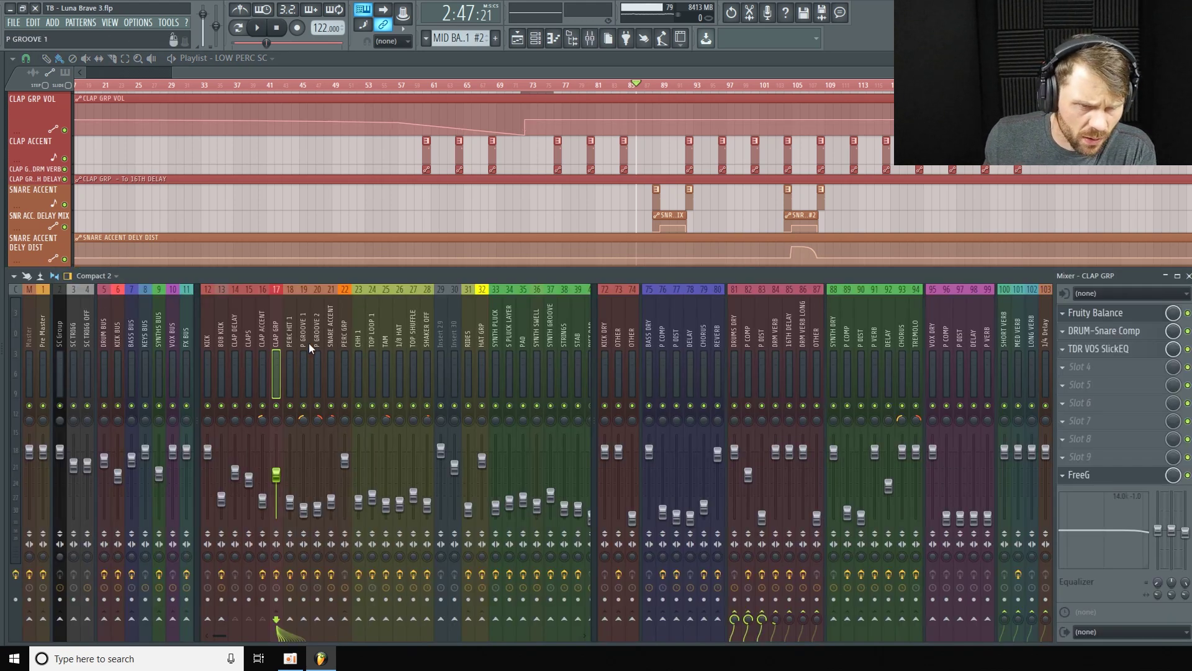
left_click(331, 354)
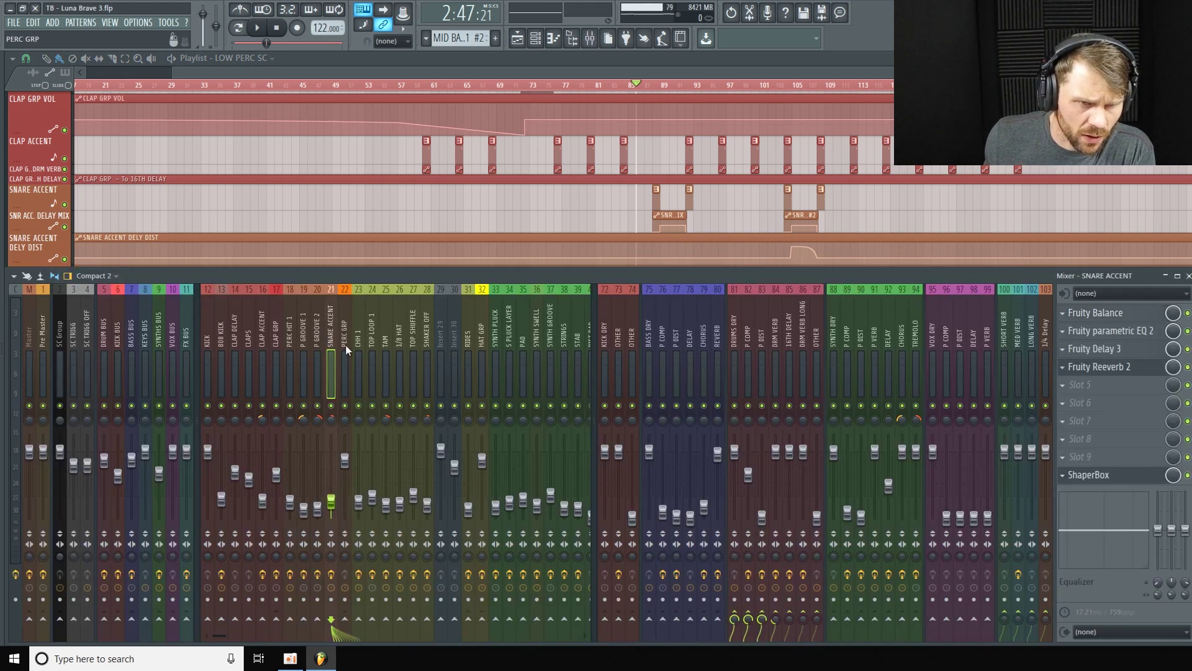
left_click(1133, 335)
left_click_drag(621, 138, 454, 116)
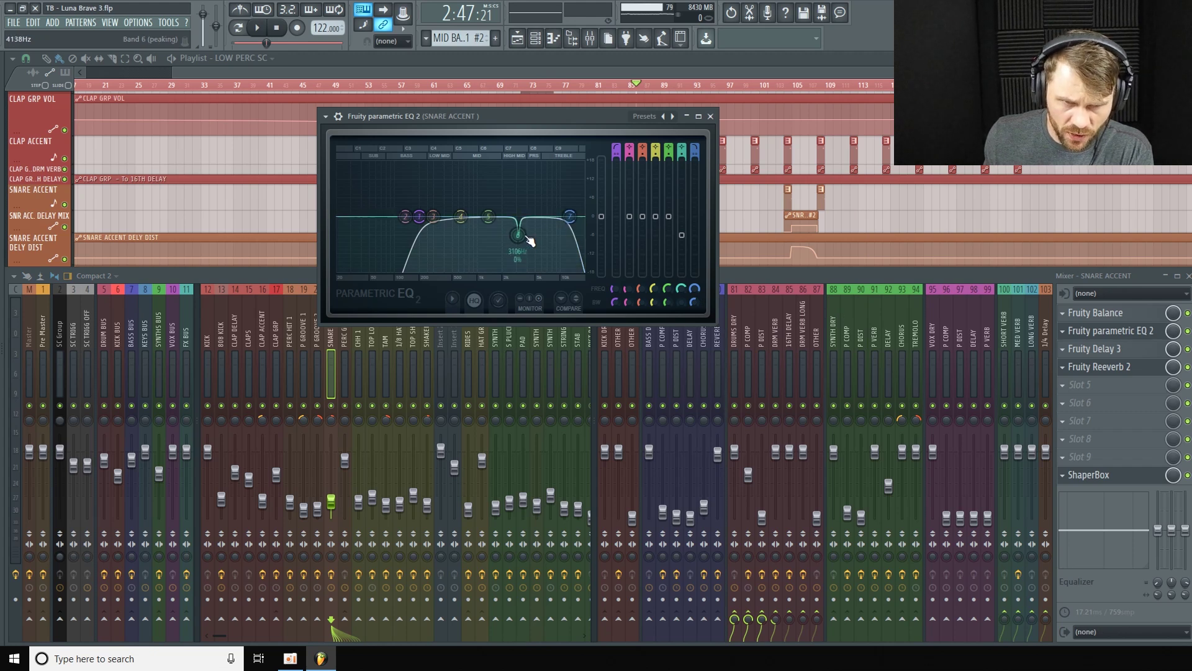
Step: Inspect the Fruity Reeverb 2, Fruity Delay 3 and ShaperBox effects on SNARE ACCENT, leaving only the delay open
left_click(1136, 366)
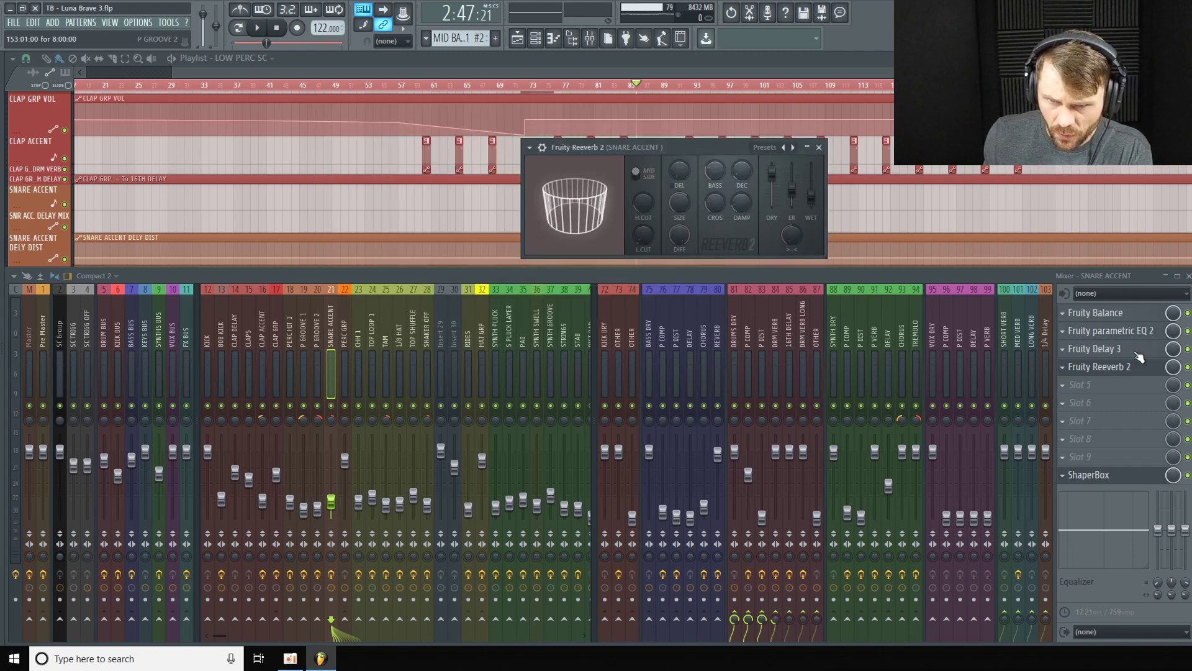
left_click(1138, 350)
left_click_drag(1058, 198, 527, 130)
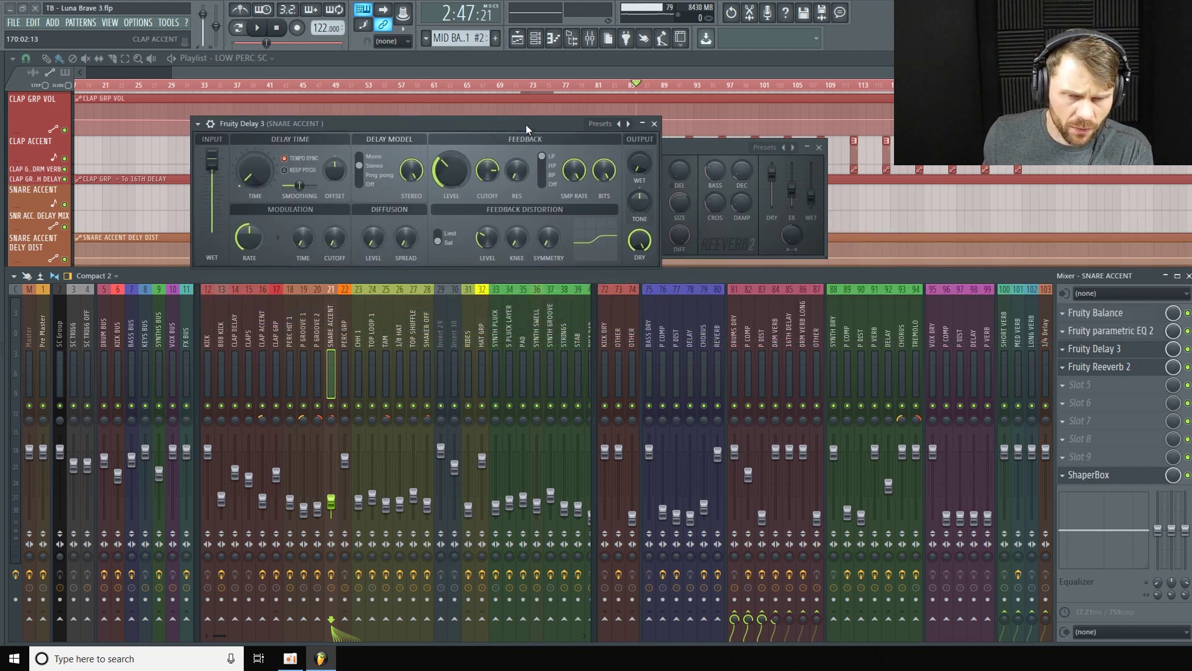
left_click(820, 147)
left_click(1088, 474)
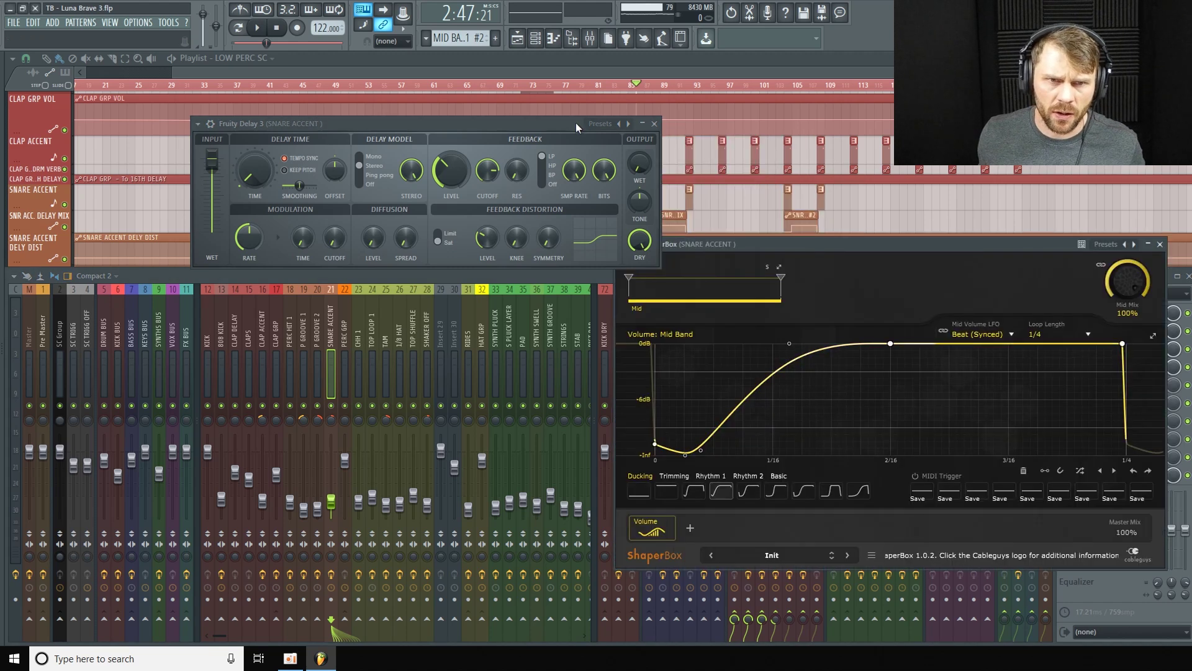
left_click(1160, 244)
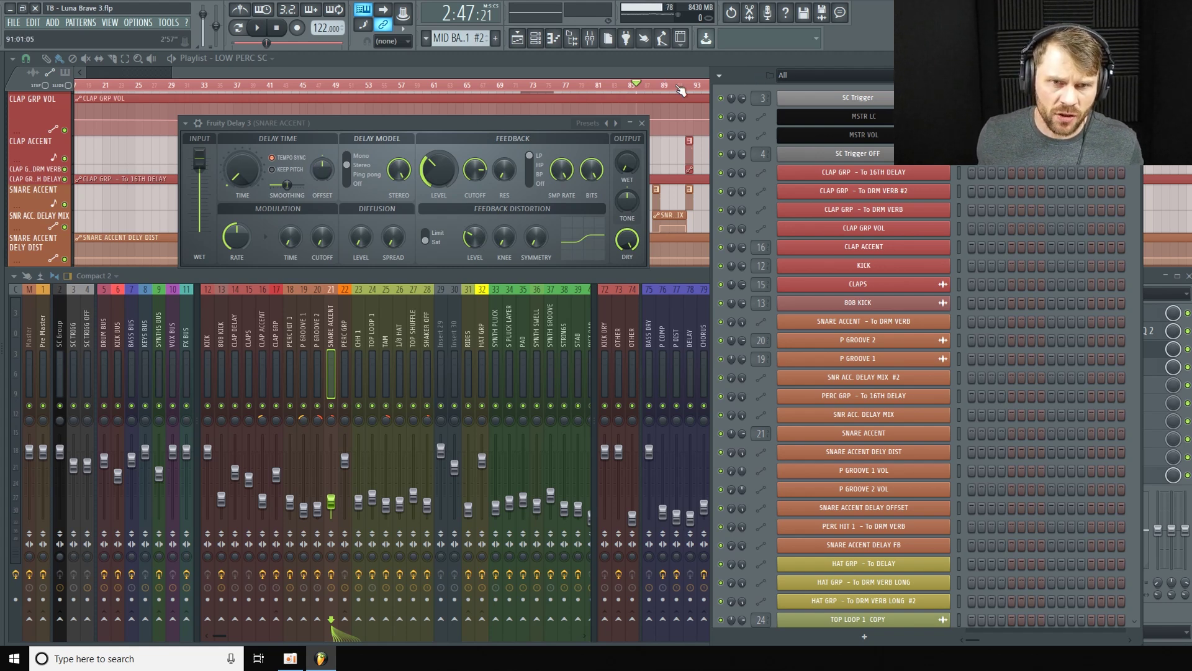
Step: Play the first snare accent section from bar 86 with Fruity Delay 3 open, and stop playback
key("space")
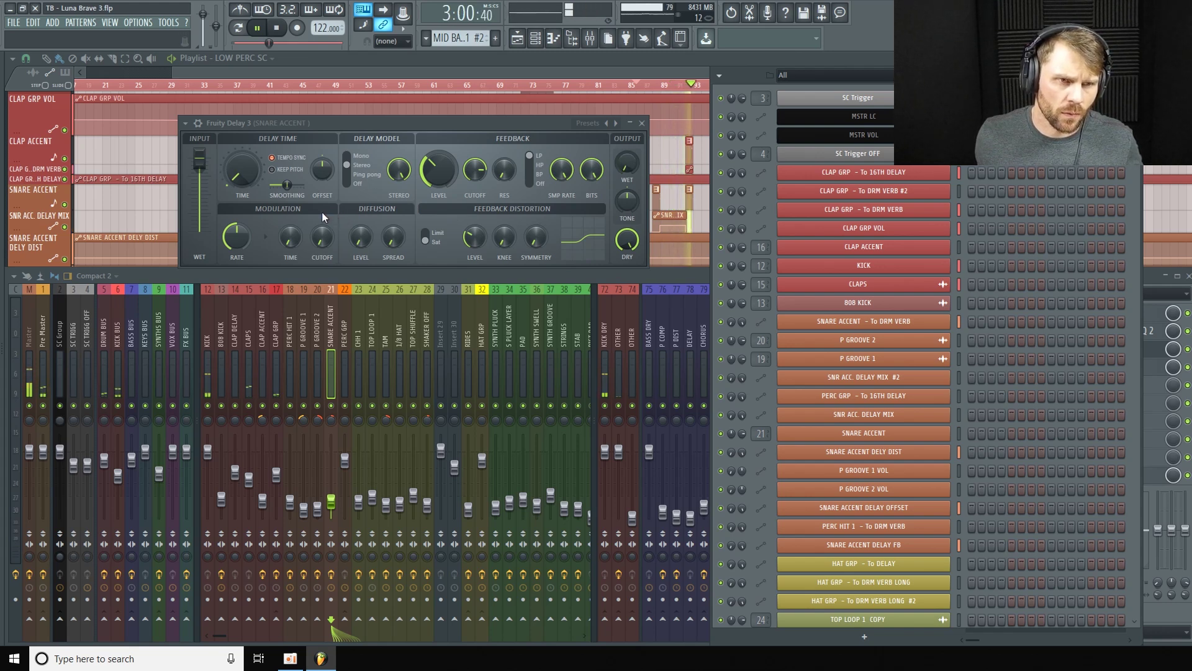
left_click(626, 70)
key("space")
Step: Play the second snare accent section from bar 103 to examine its delay automation, and return to the mixer with playback stopped
left_click(780, 88)
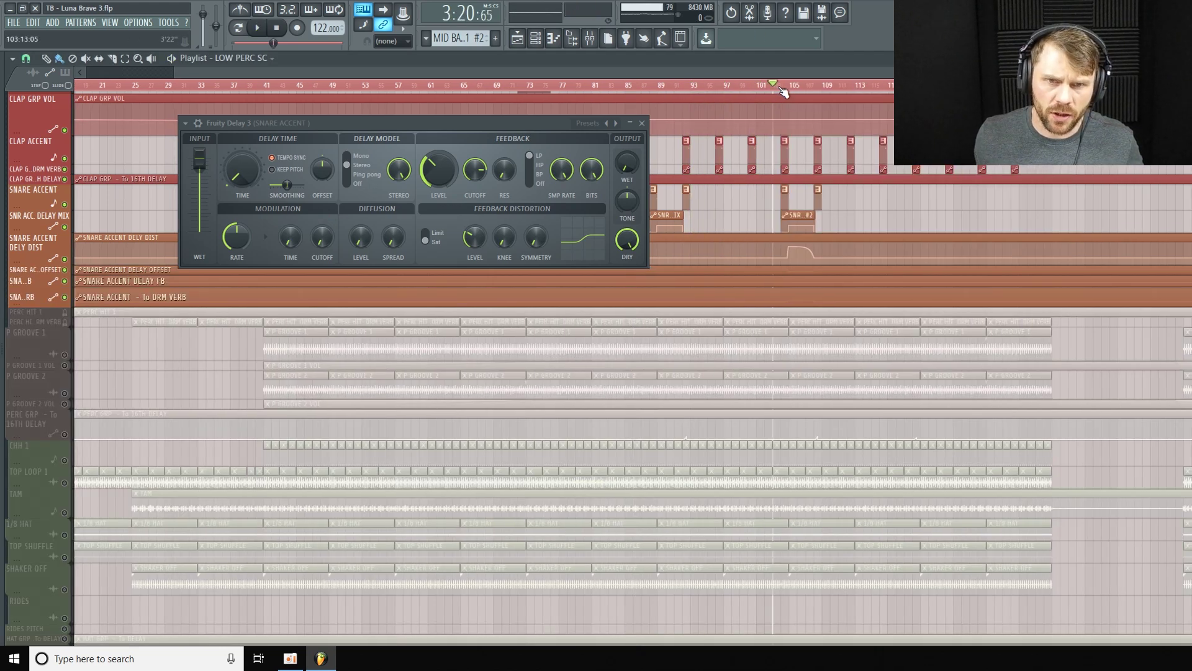
key("space")
left_click_drag(504, 126, 506, 126)
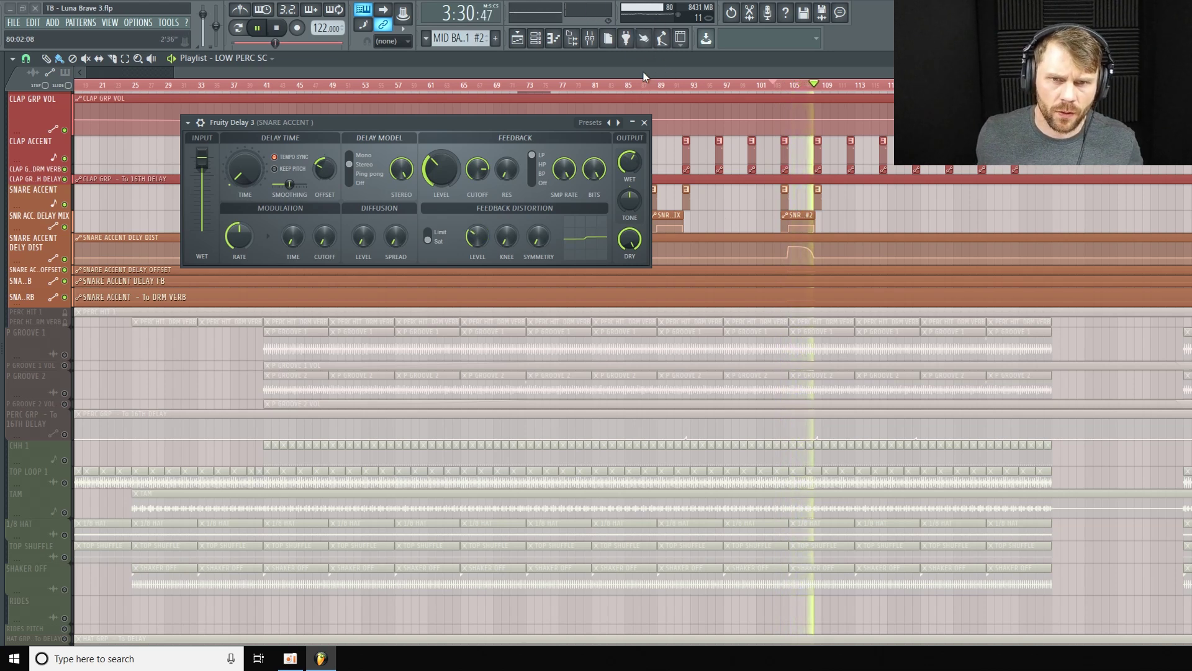
left_click(588, 40)
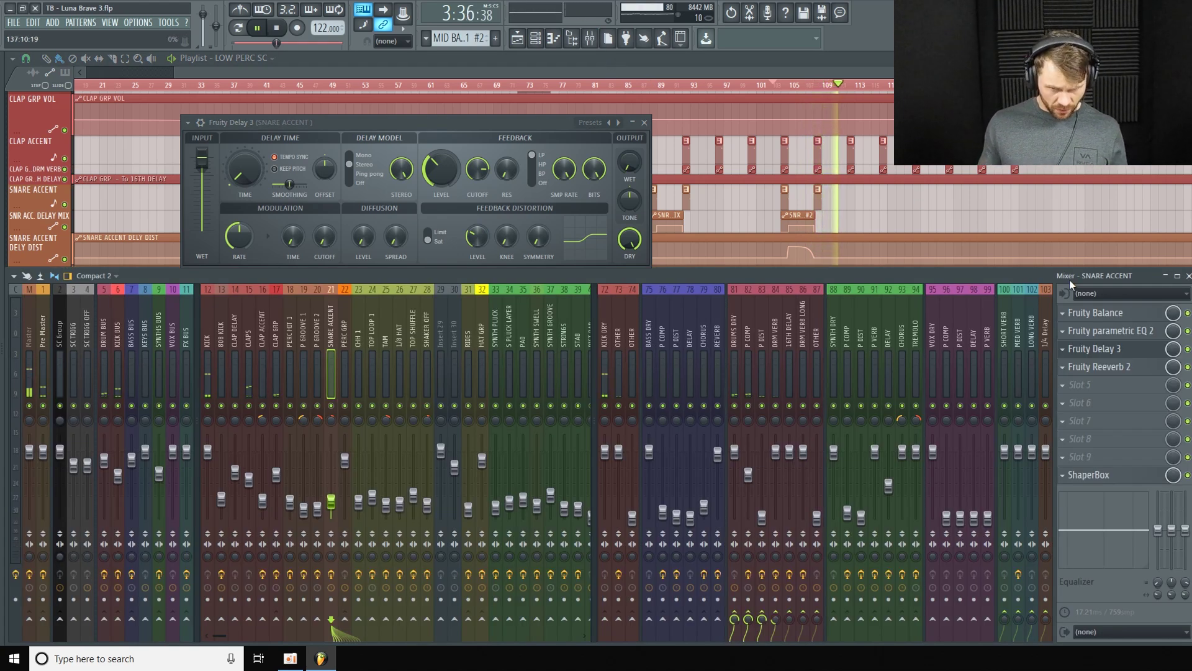
key("space")
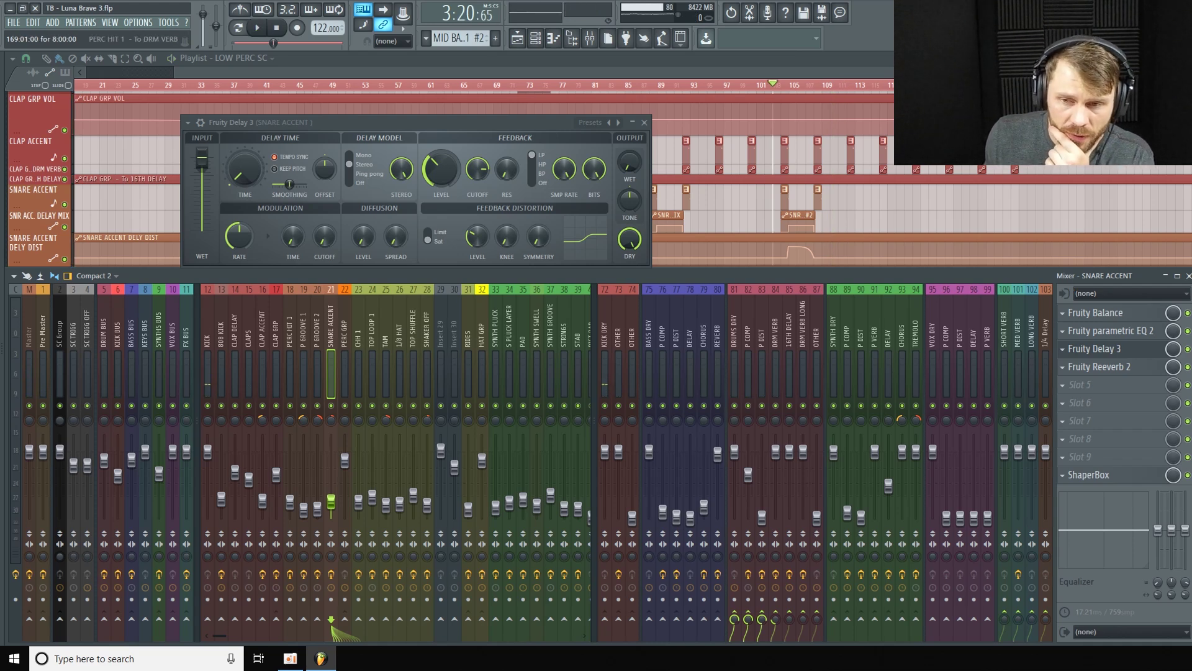
Step: Reopen Fruity Reeverb 2 and ShaperBox on SNARE ACCENT to examine the reverb settings and volume shape
left_click(1148, 370)
left_click(1150, 372)
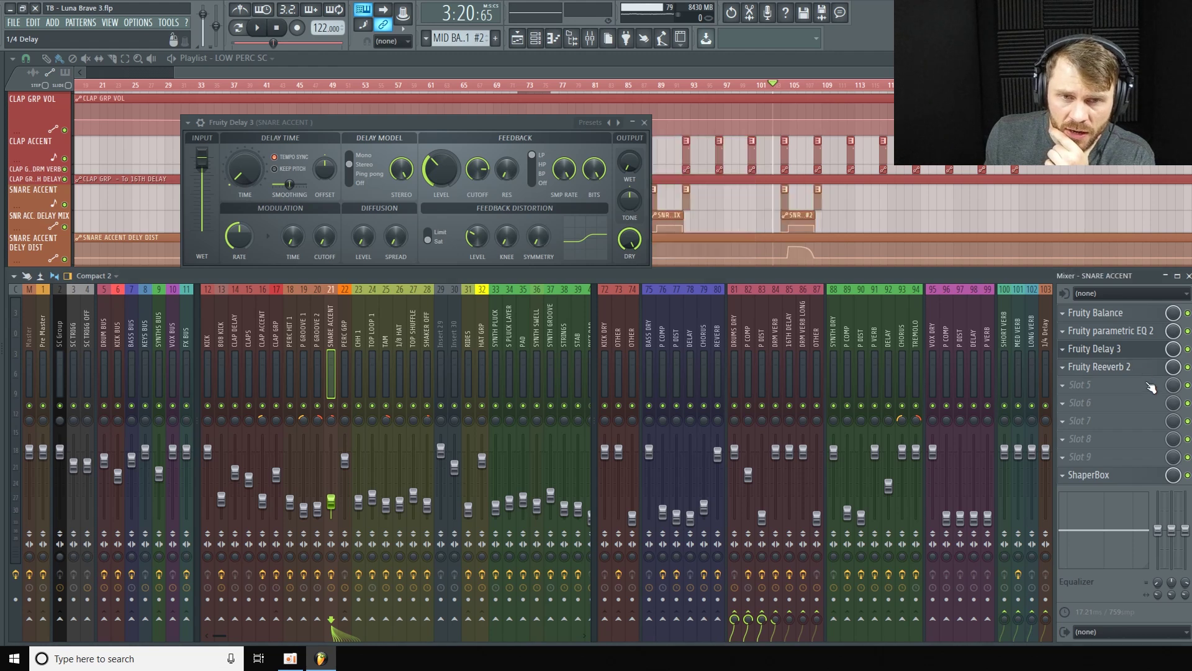
key("Escape")
left_click(1149, 367)
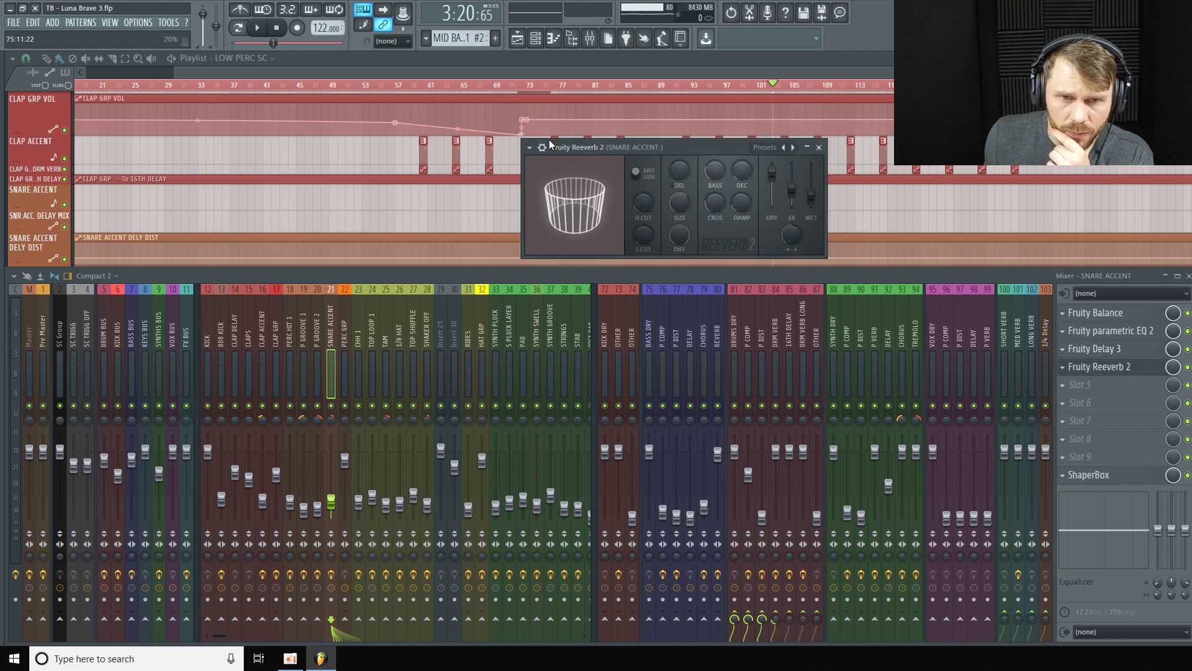
left_click_drag(621, 143, 382, 114)
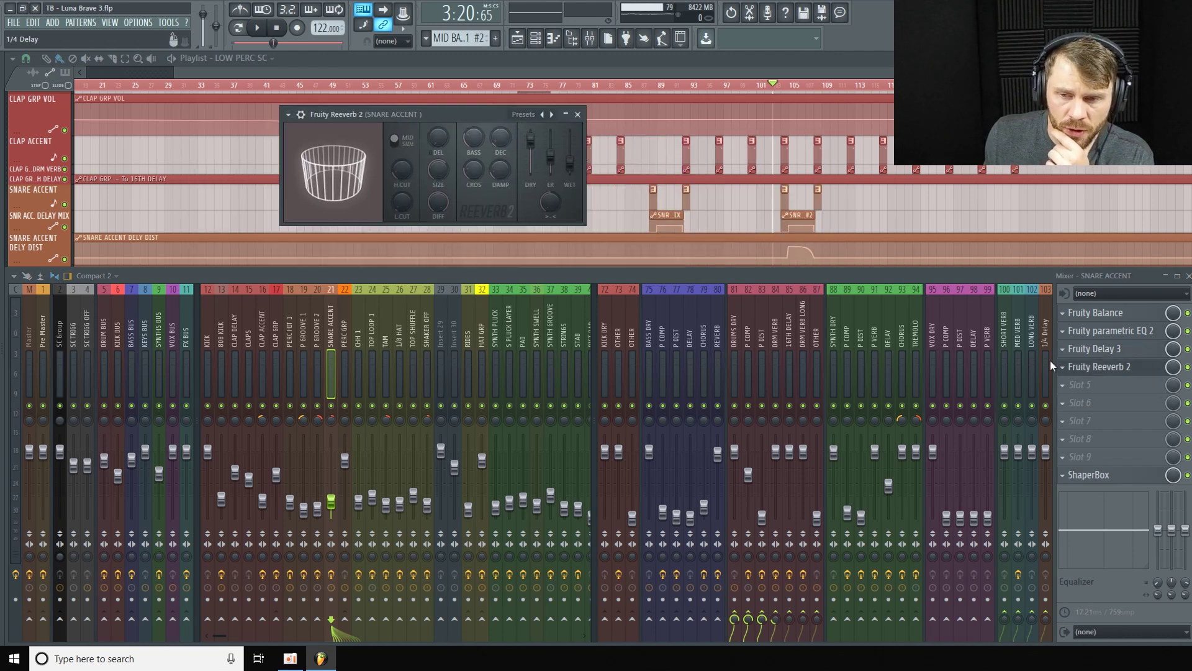
left_click(1127, 475)
left_click_drag(902, 248, 496, 147)
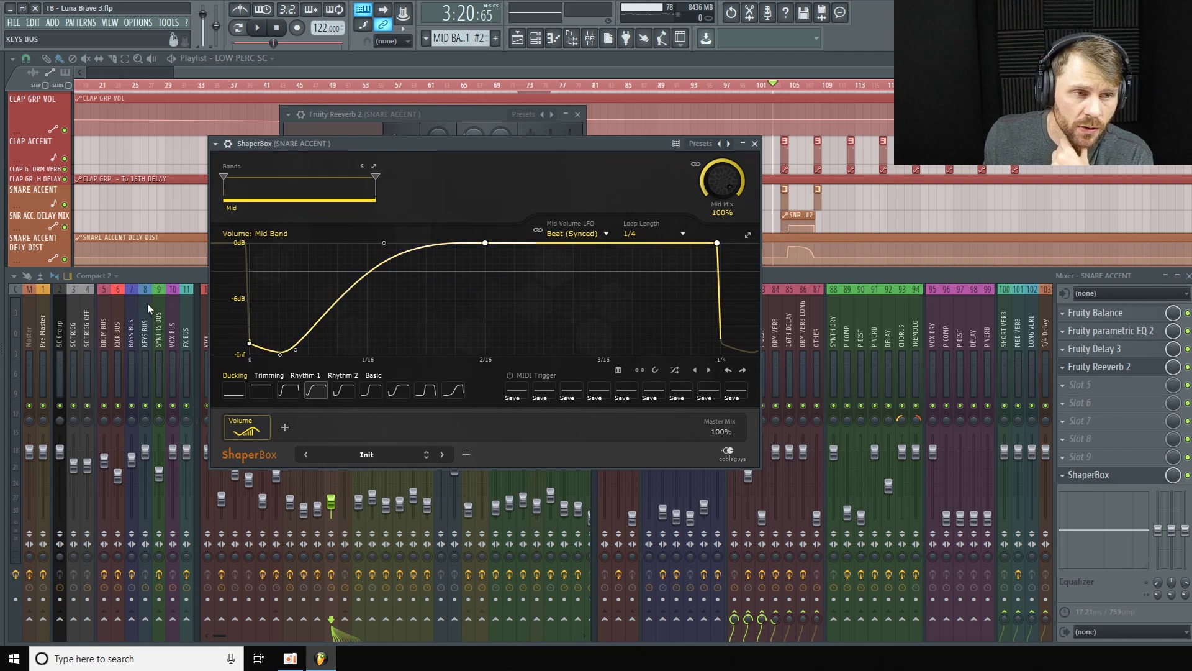
Step: Close the mixer and open the SNARE ACCENT channel's volume envelope settings from the channel rack
left_click(177, 282)
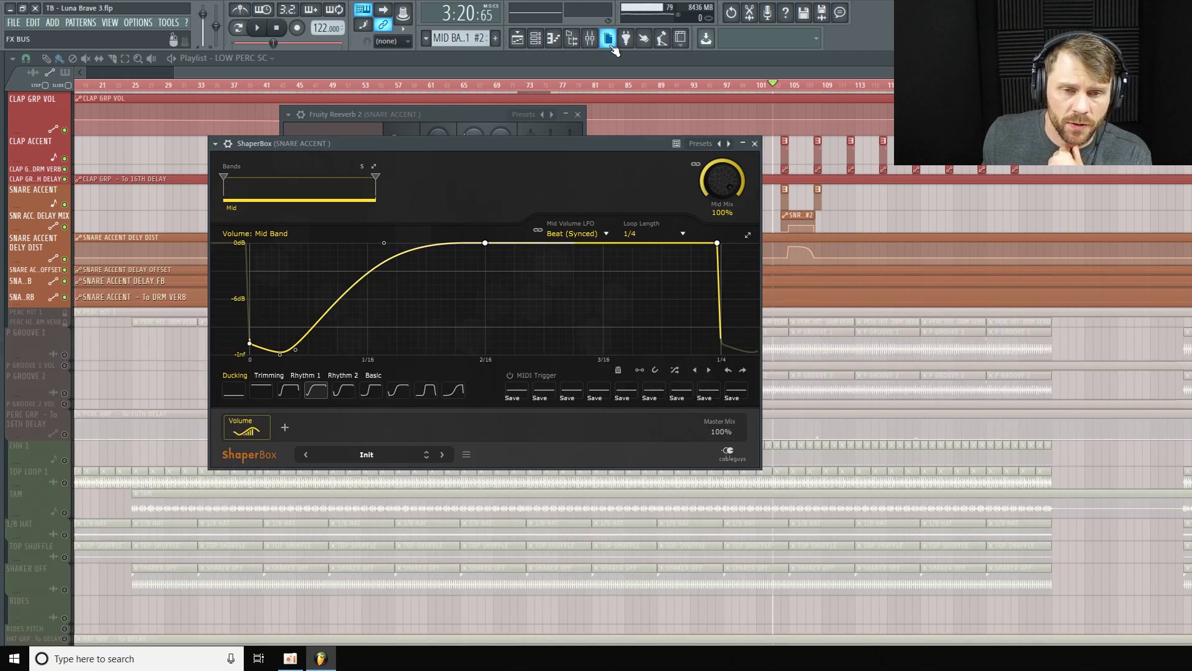
left_click(596, 40)
left_click(535, 38)
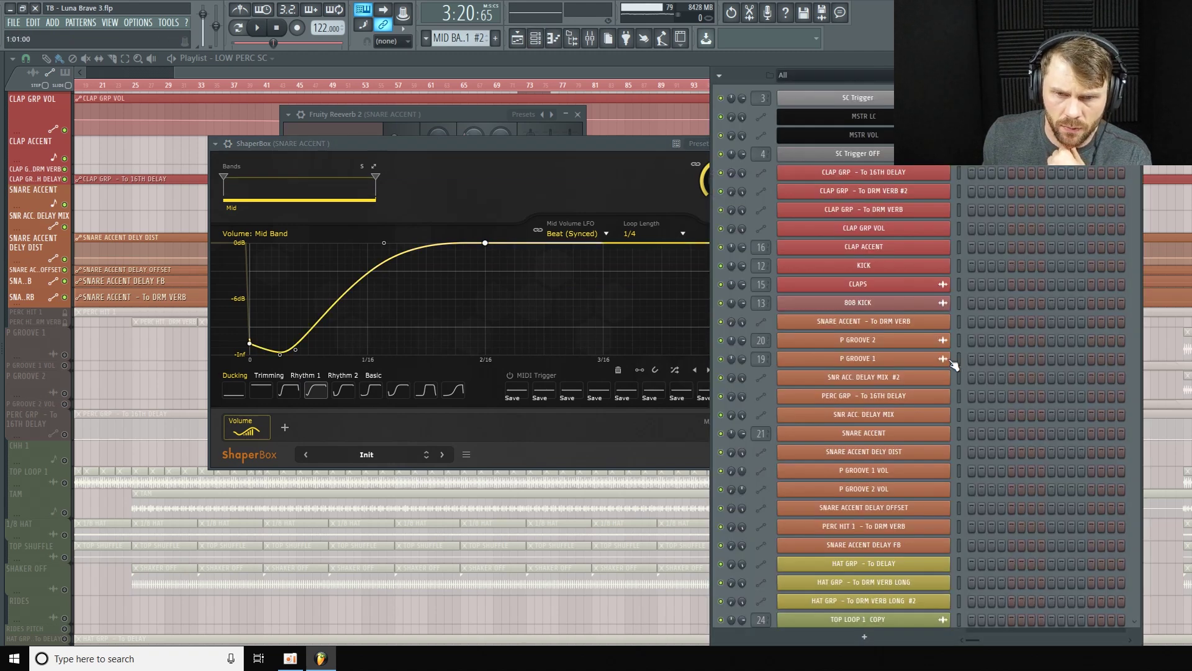
left_click(906, 433)
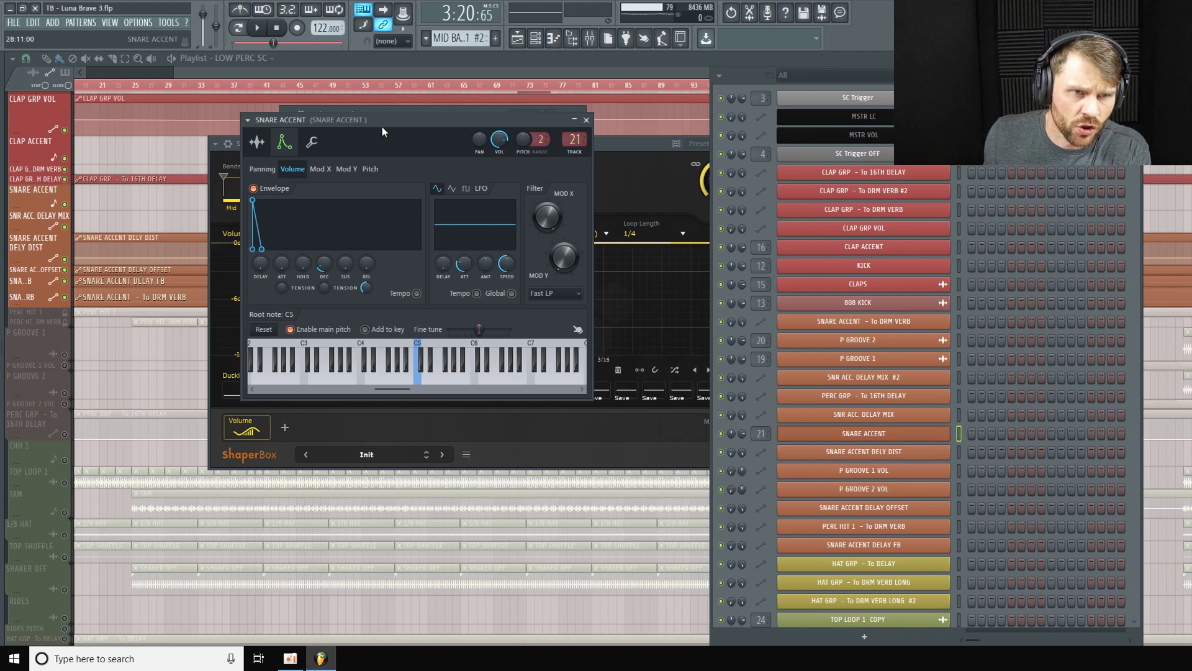
left_click_drag(372, 125, 386, 113)
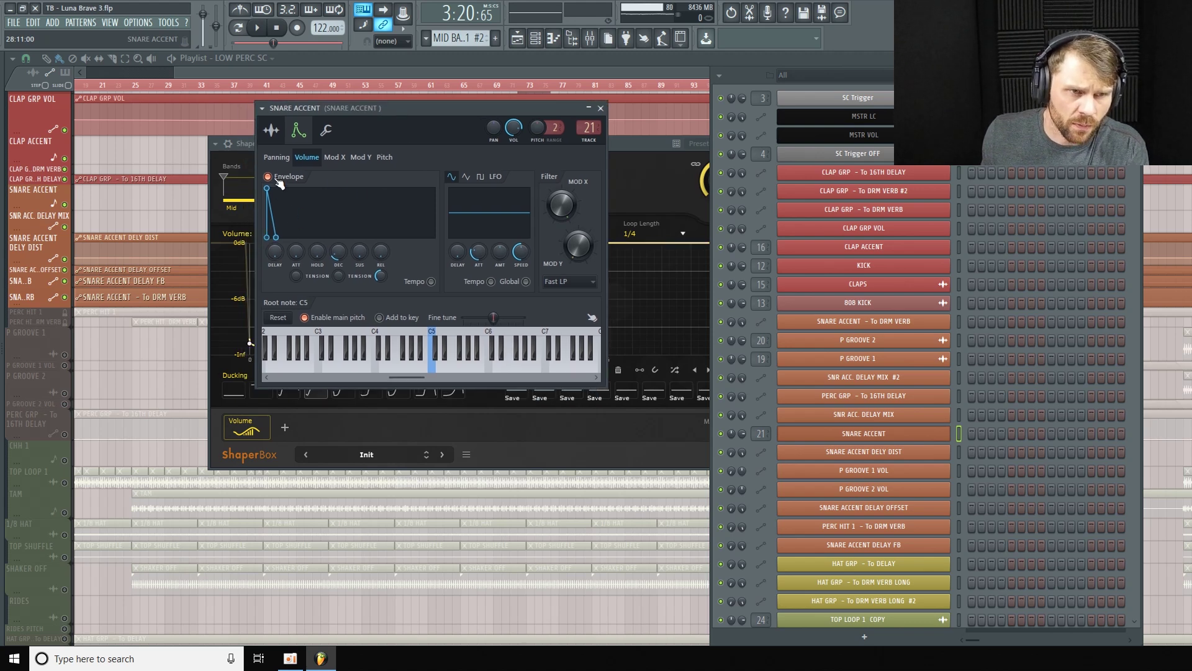
Step: Compare the snare accent with its volume envelope off and on during playback, leaving the envelope enabled
key("space")
mouse_move(504, 109)
left_mouse_down()
mouse_move(488, 262)
mouse_move(508, 127)
left_mouse_up()
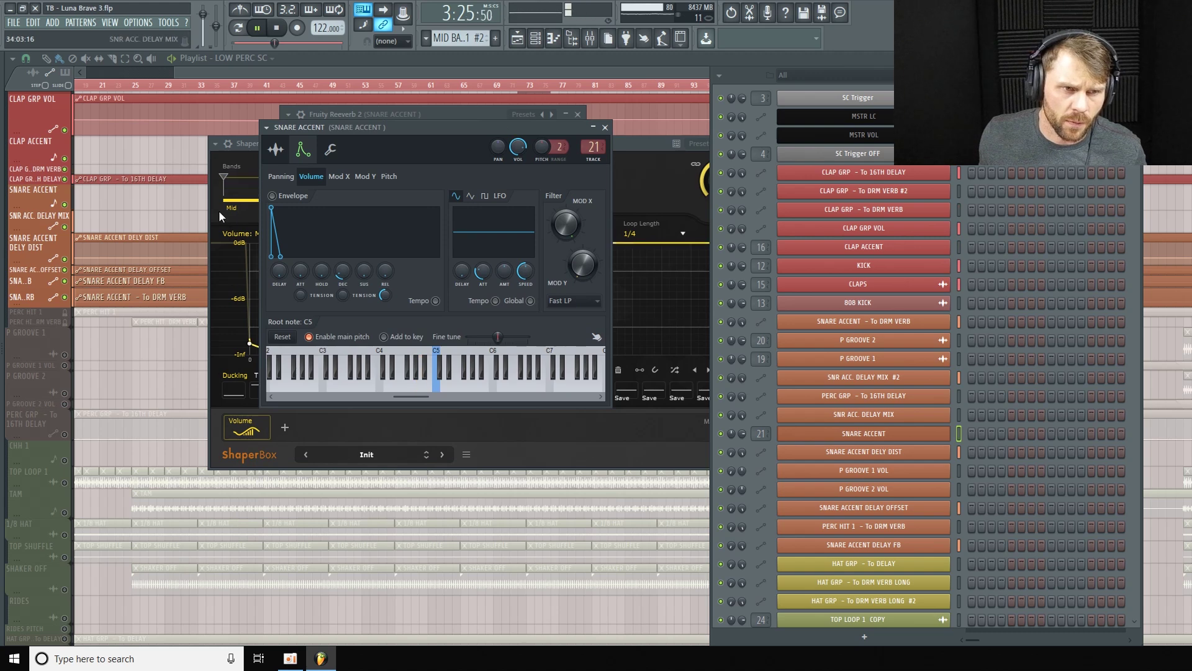
left_click(274, 197)
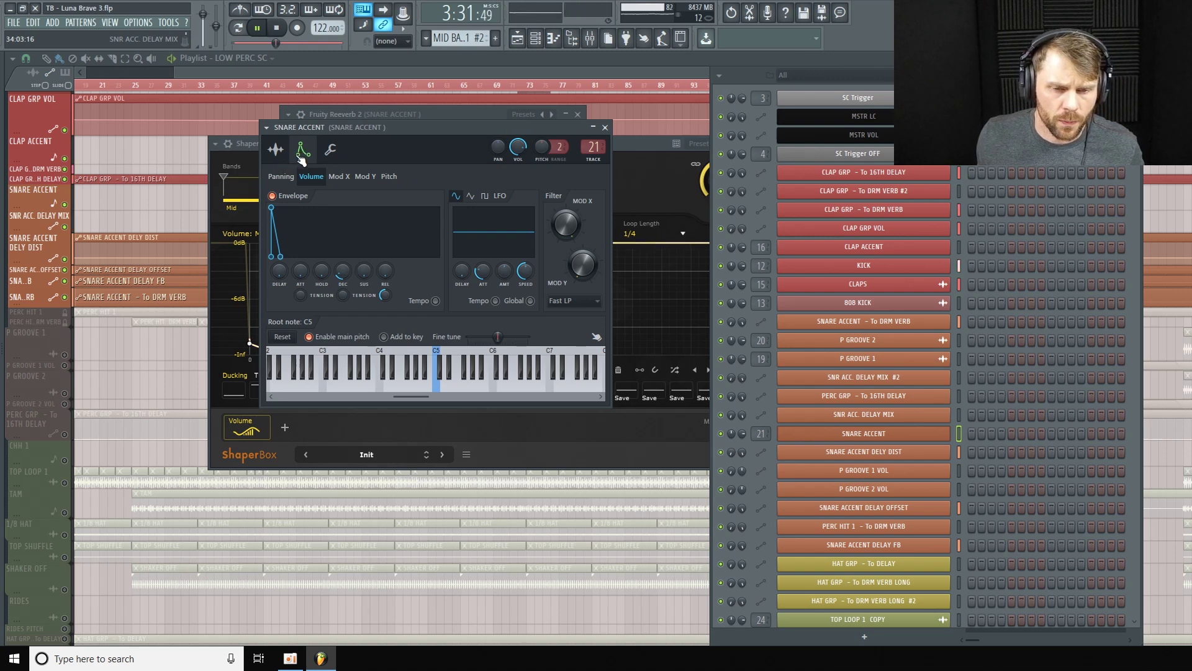
key("space")
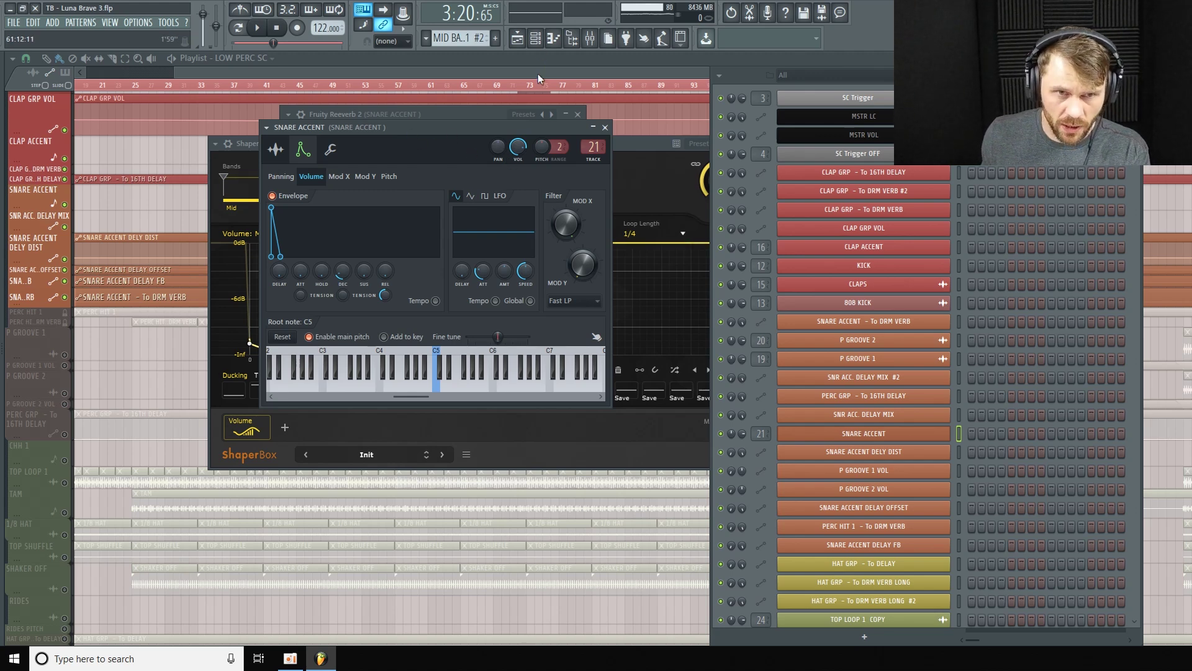
Step: Return to the playlist, move the playback position to bar 41, and unmute P GROOVE 1 and P GROOVE 1 VOL
left_click(561, 69)
scroll(310, 249, "down", 1)
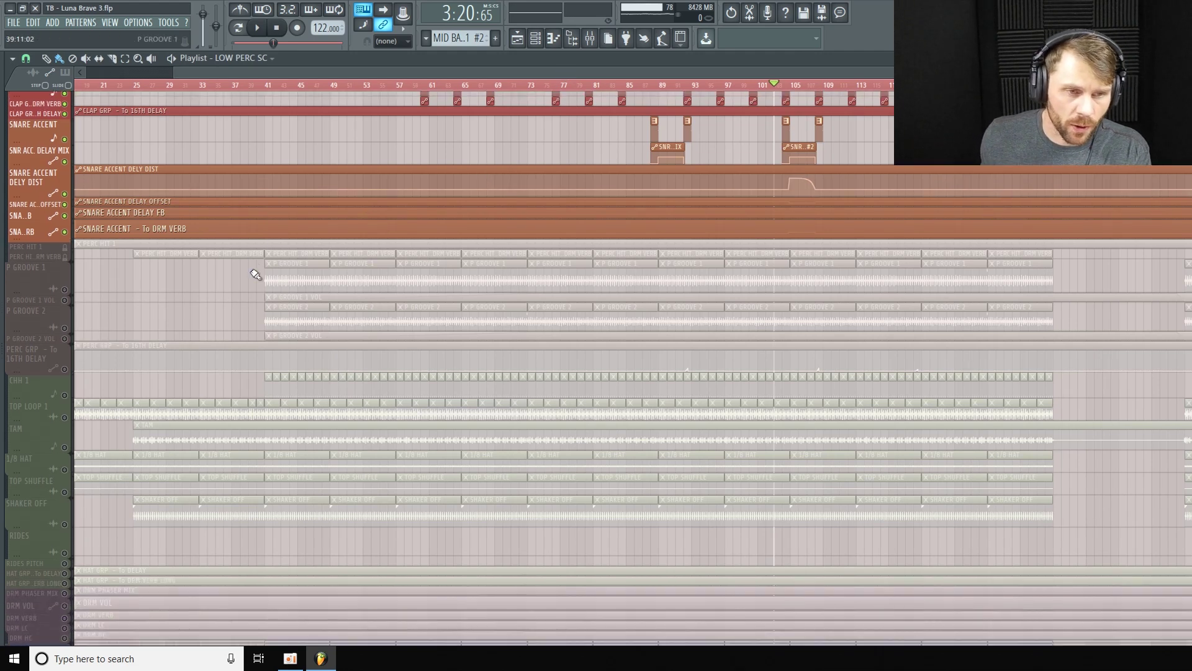
scroll(205, 255, "up", 2)
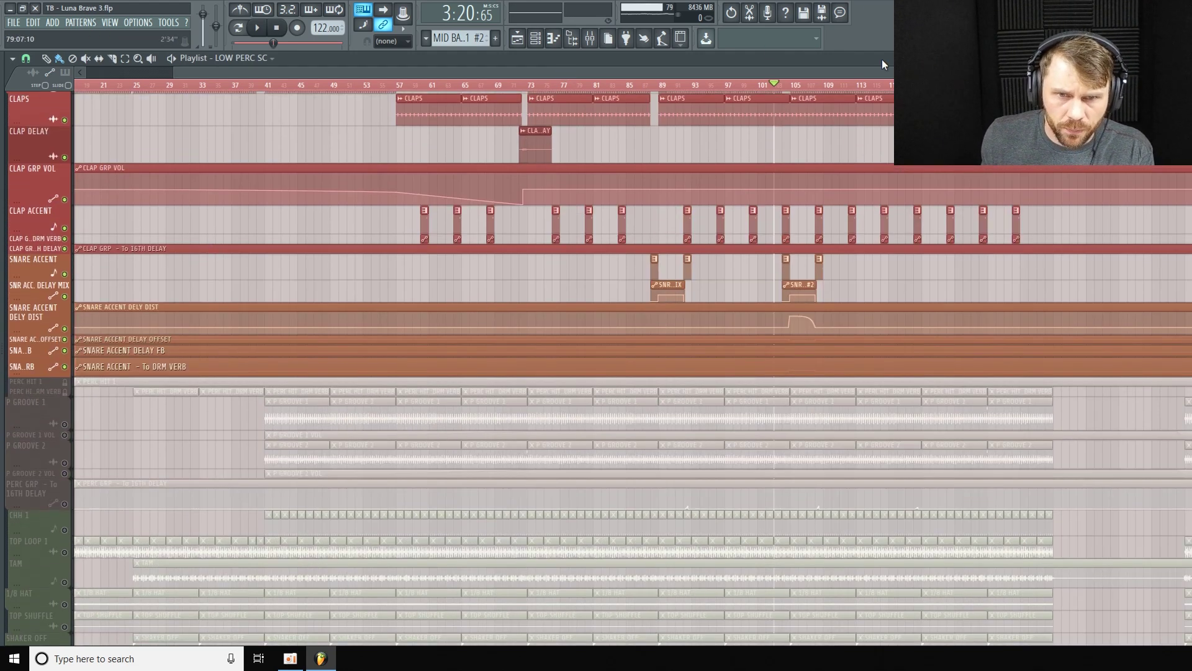
mouse_move(776, 85)
left_mouse_down()
mouse_move(346, 125)
mouse_move(272, 151)
left_mouse_up()
scroll(286, 143, "down", 3)
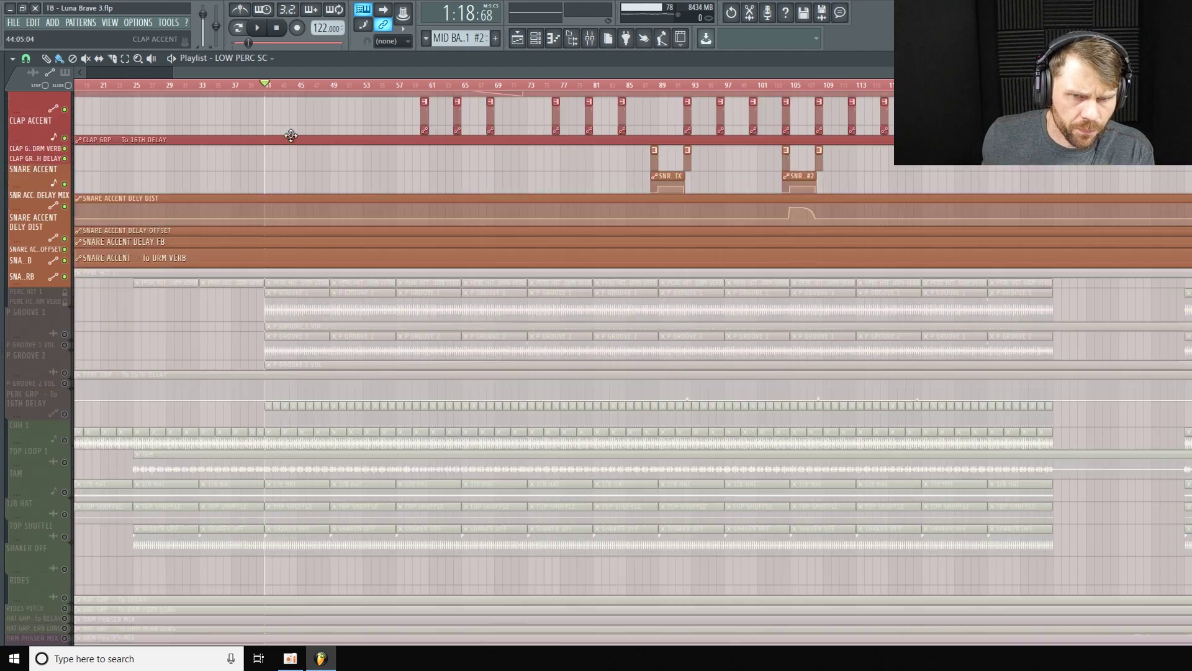
left_click(65, 286)
left_click(65, 297)
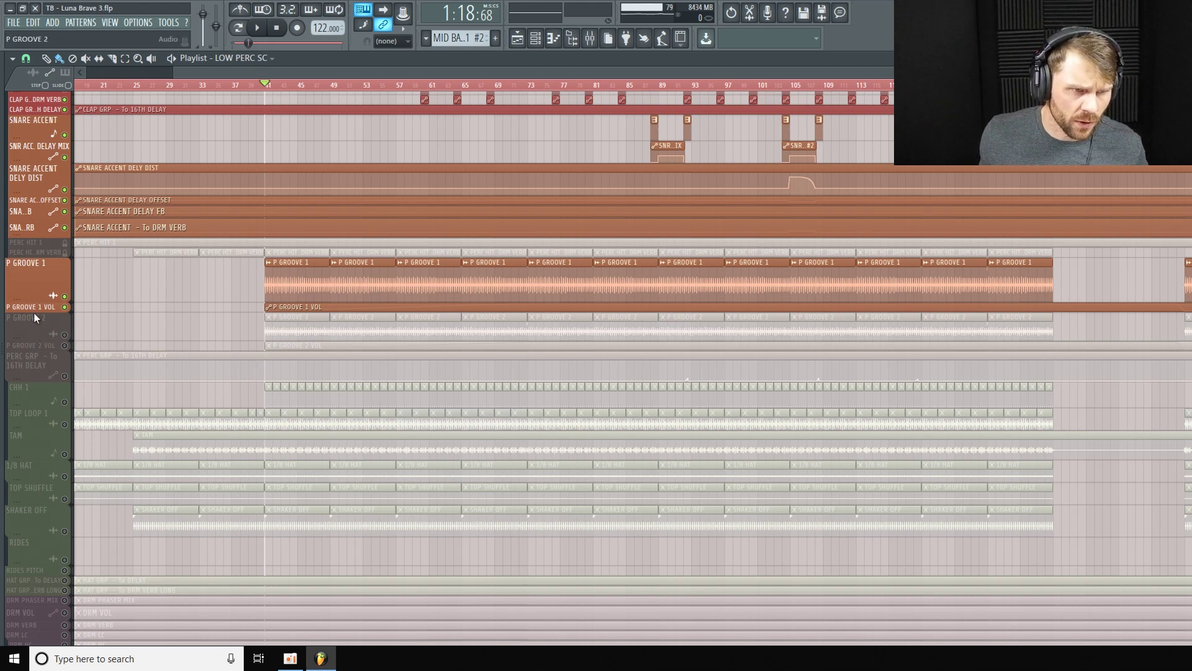
Step: Enlarge the P GROOVE 1 VOL track to examine its volume automation and play the arrangement from bar 73
left_click_drag(38, 312, 32, 359)
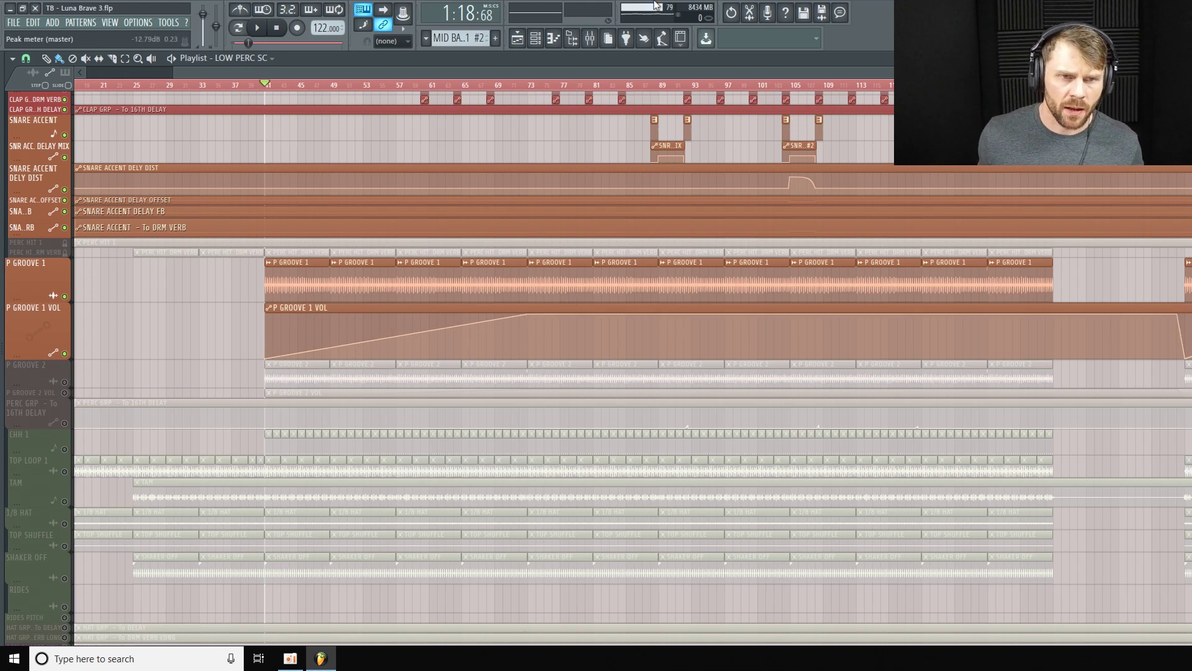
left_click(538, 86)
left_click(532, 86)
key("space")
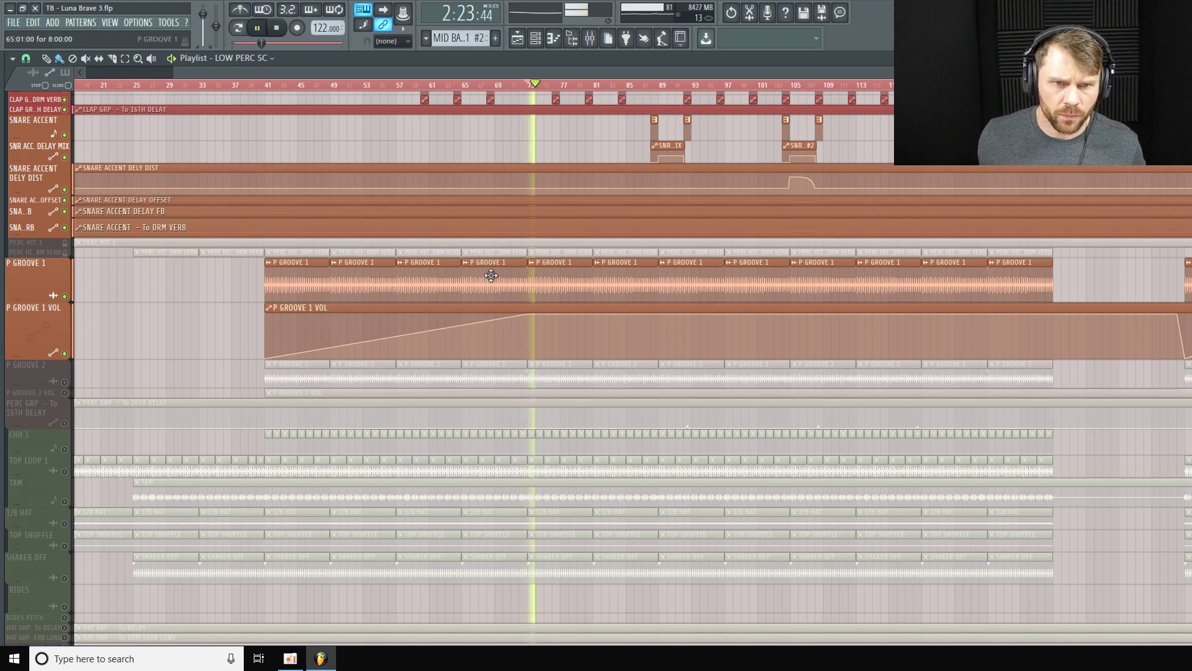
scroll(439, 271, "up", 2)
scroll(438, 271, "up", 2)
scroll(435, 270, "down", 3)
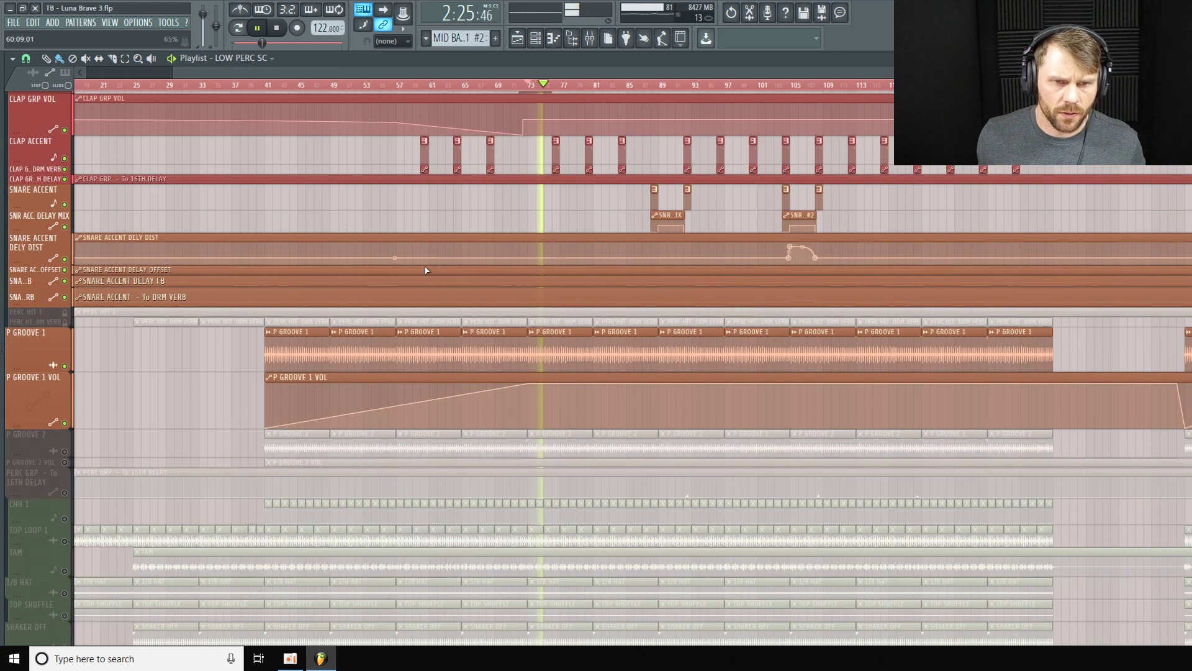
scroll(423, 268, "down", 2)
scroll(423, 269, "down", 1)
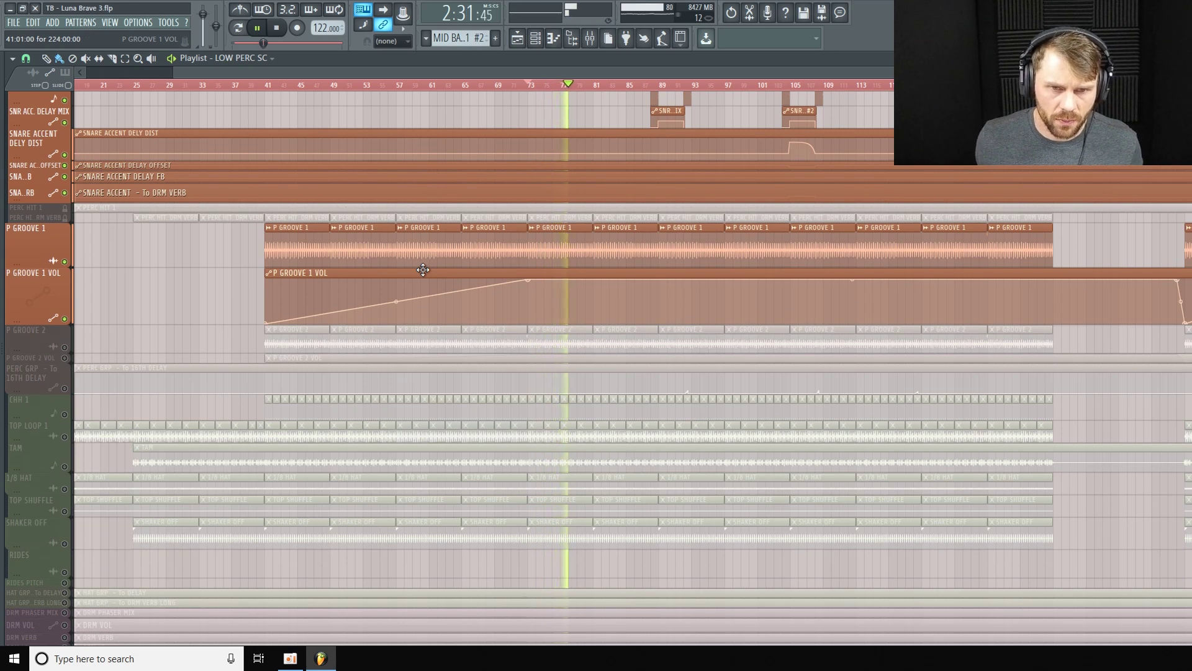
Step: Examine Fruity parametric EQ 2 on the P GROOVE 1 mixer track, return to the playlist and stop playback
left_click(590, 37)
left_click(303, 348)
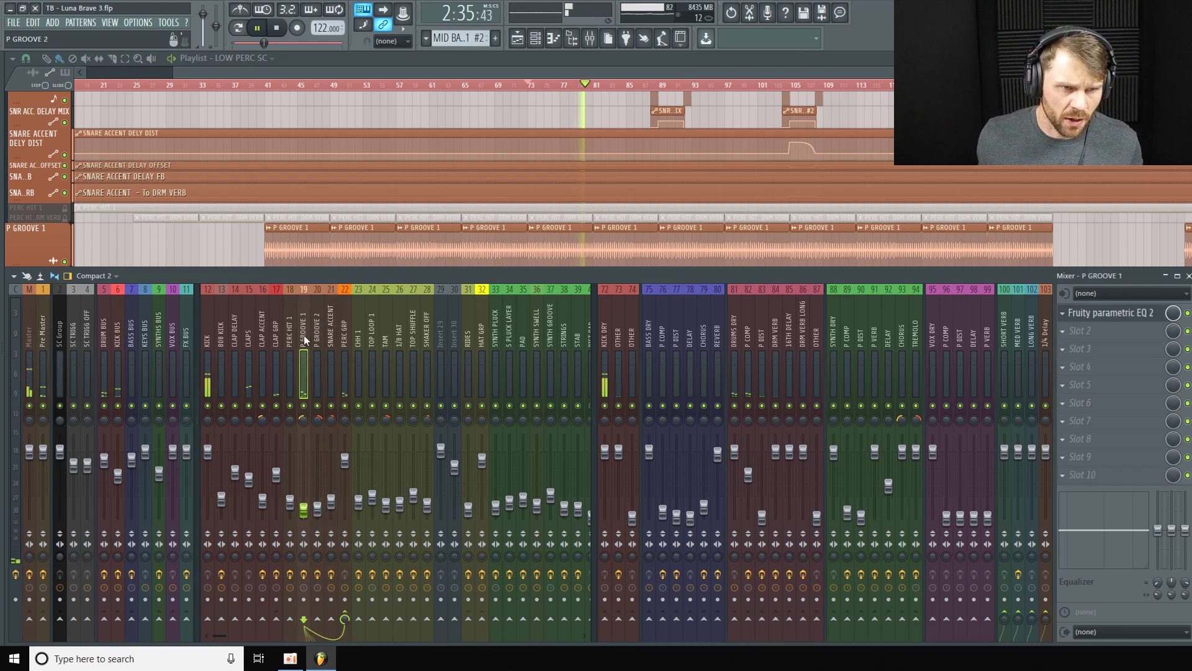
left_click(1121, 316)
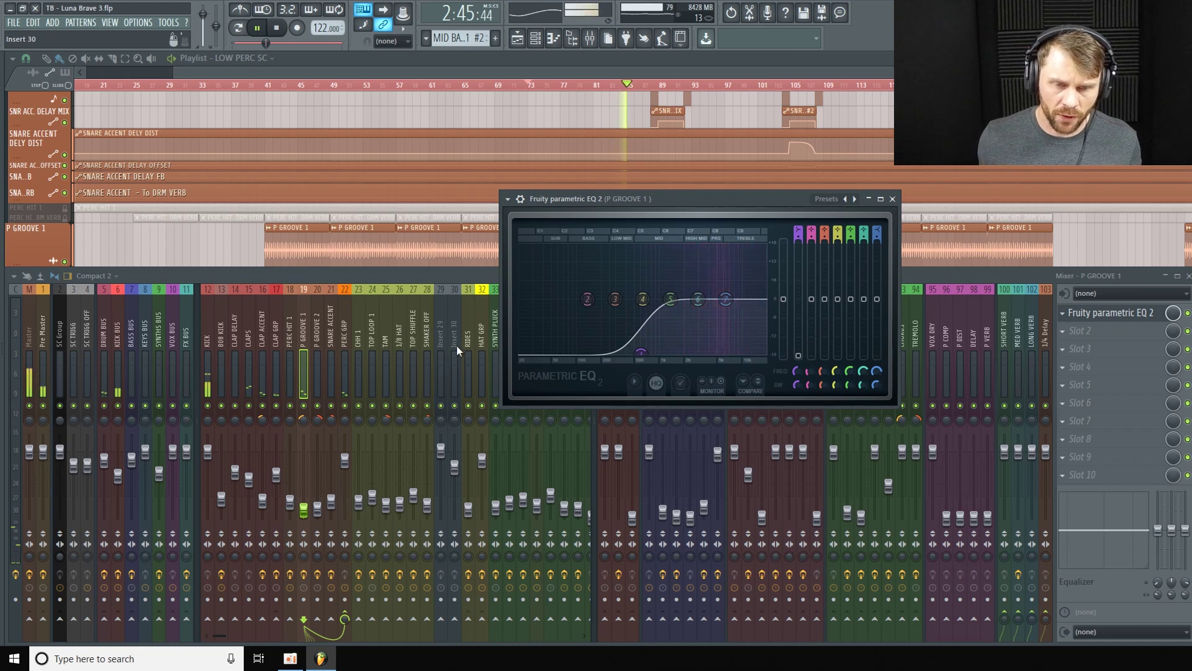
left_click(432, 275)
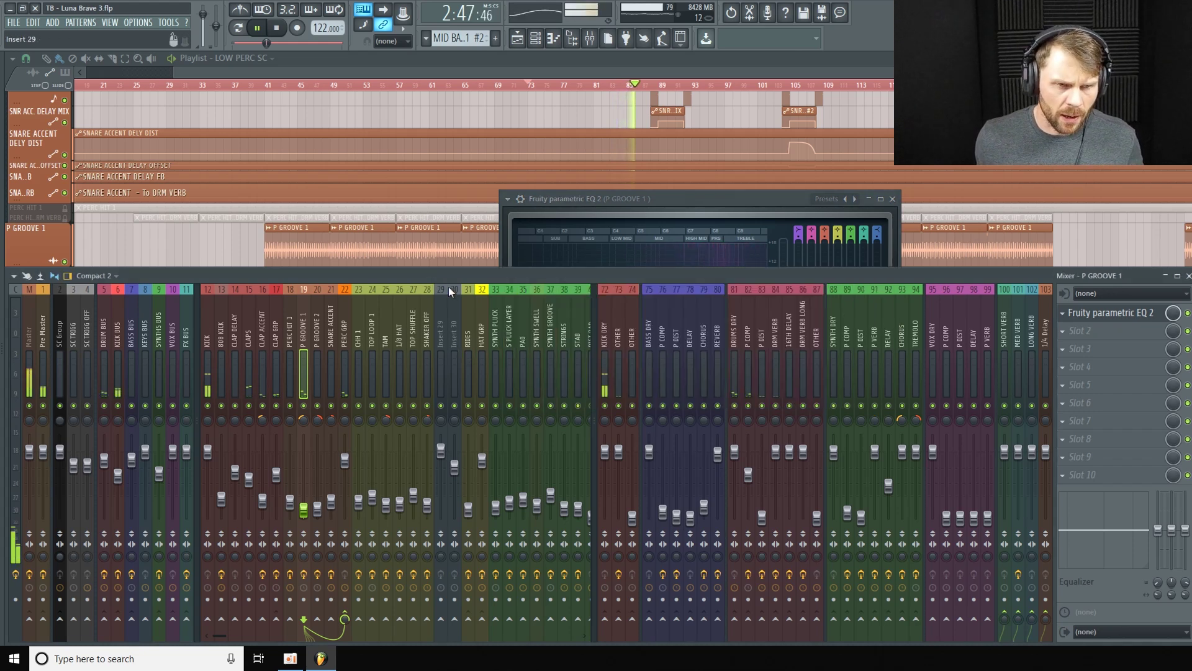
left_click(569, 69)
key("space")
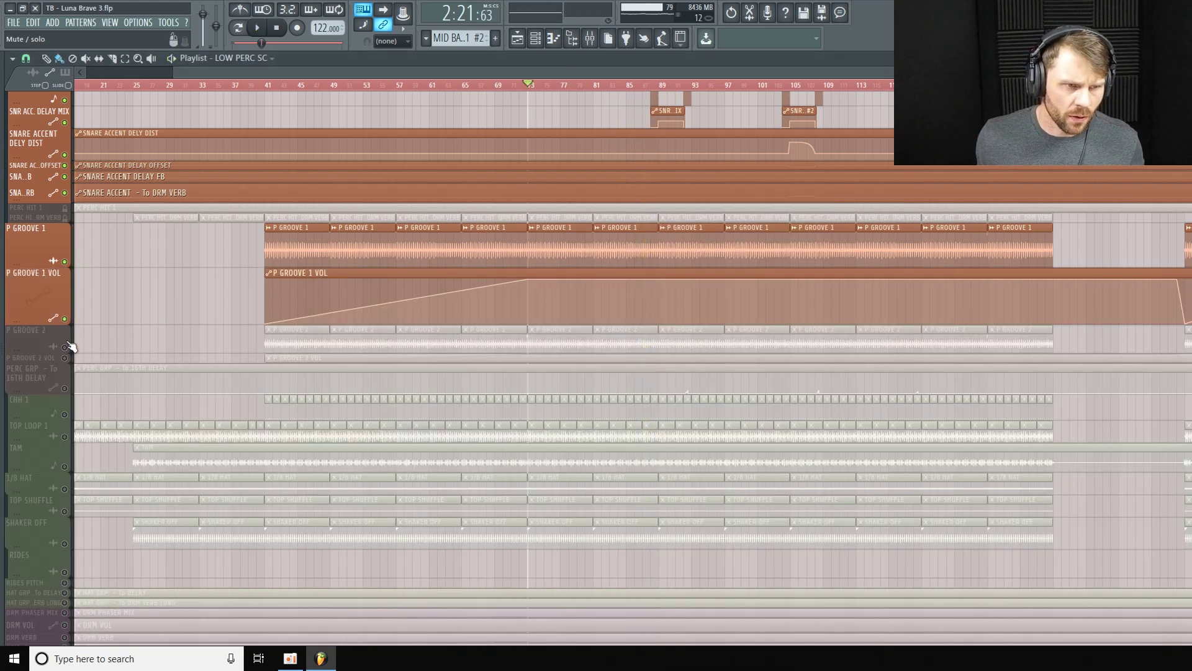
Step: Unmute P GROOVE 2 and P GROOVE 2 VOL, enlarge both tracks, and start playback from bar 73
left_click(64, 347)
left_click(64, 357)
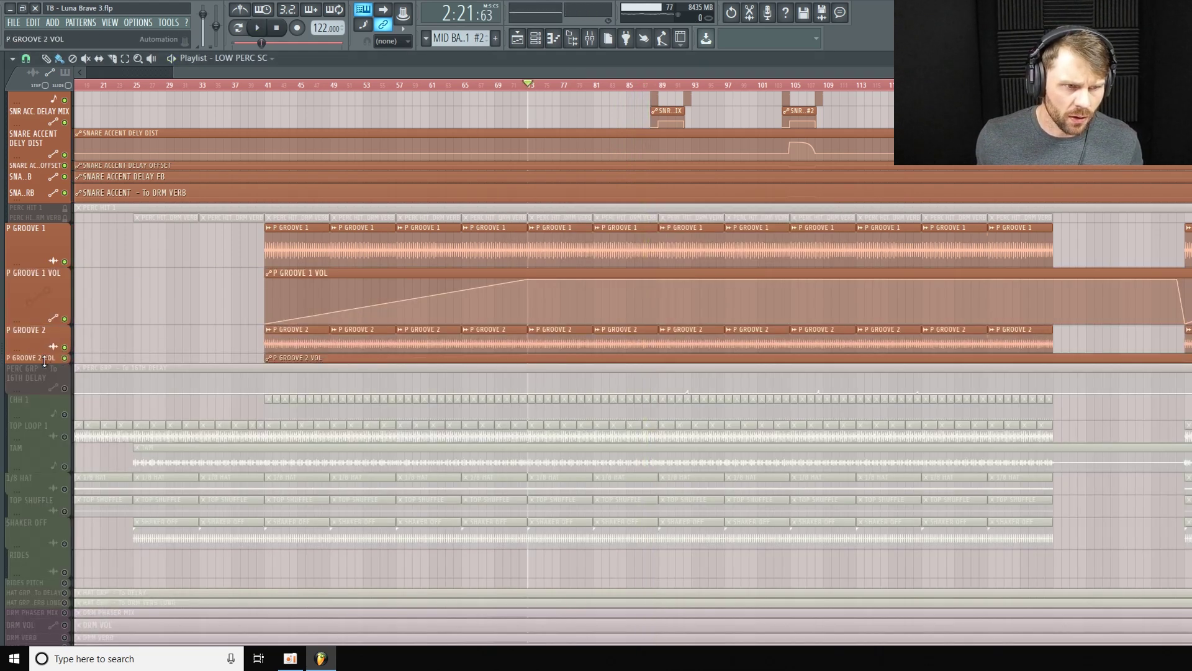
left_click_drag(44, 362, 45, 408)
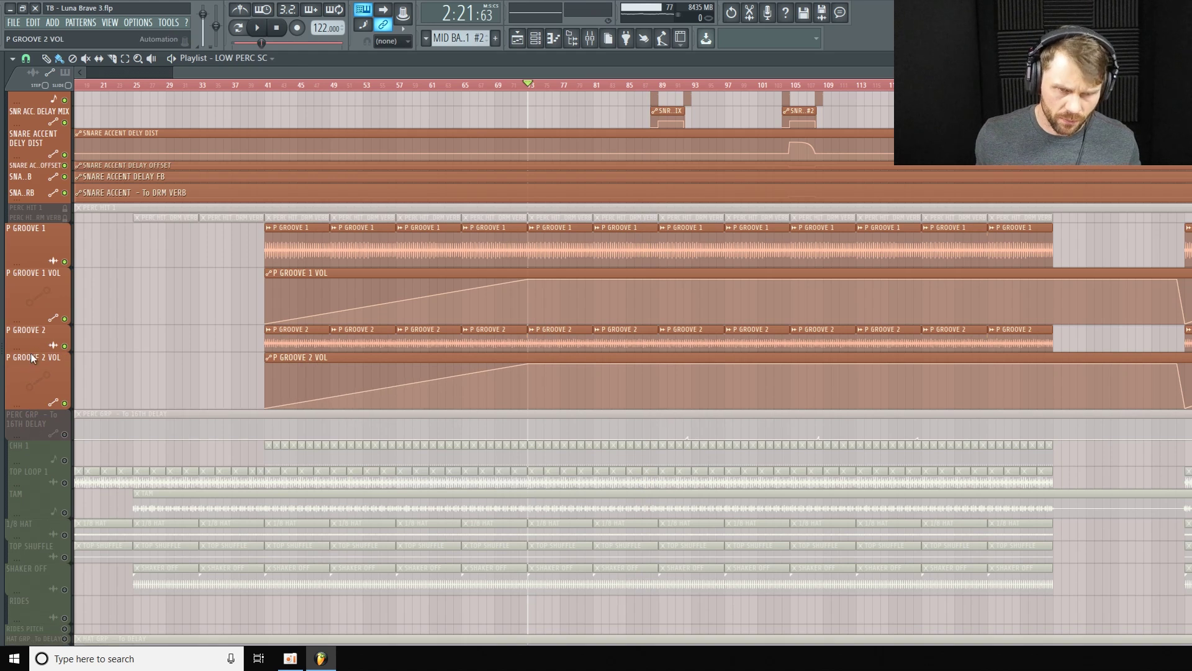
left_click_drag(37, 405, 36, 399)
key("space")
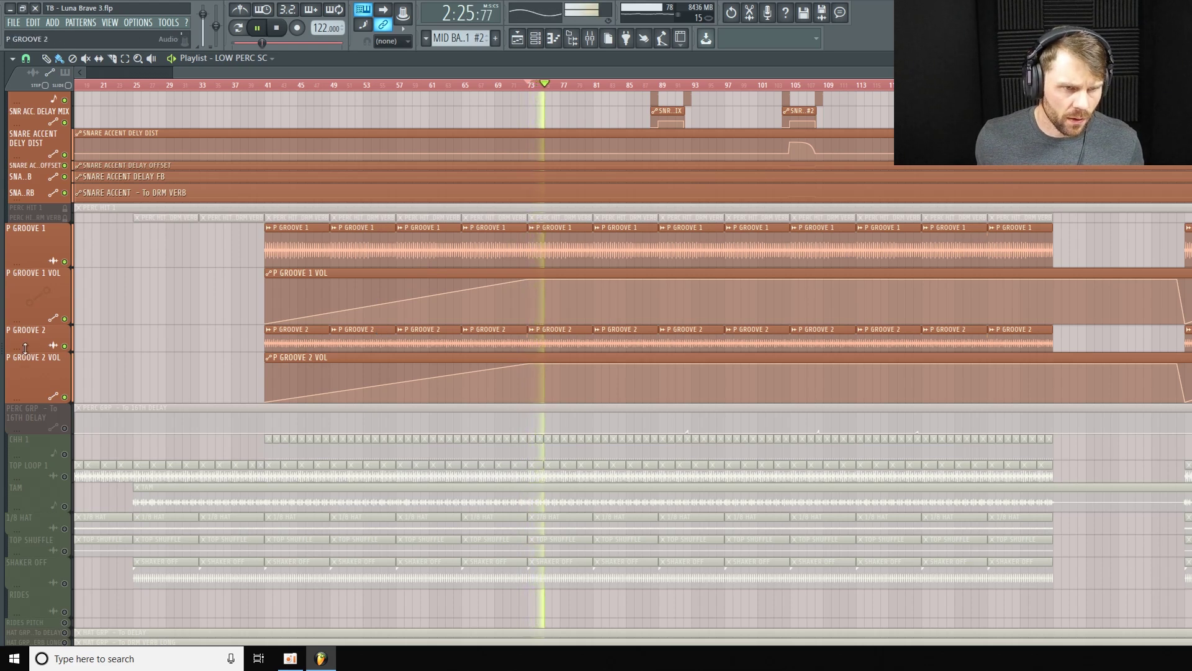
scroll(370, 348, "up", 2)
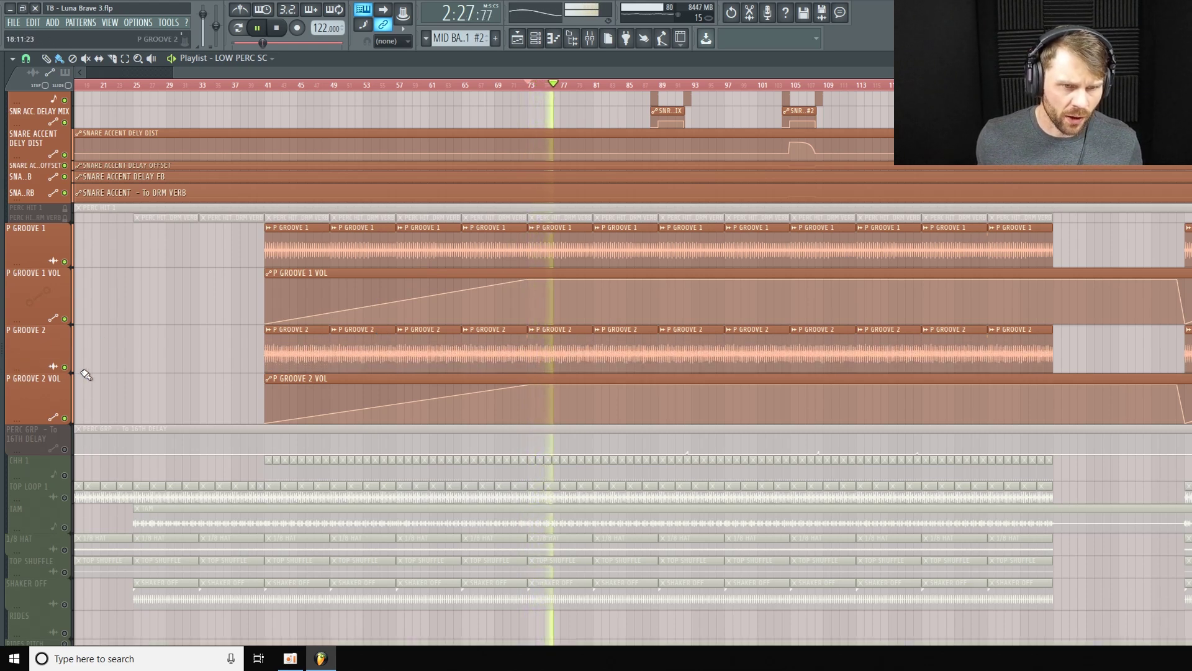
Step: Solo P GROOVE 2 in the mixer to audition it during playback, and return to the playlist
left_click(590, 38)
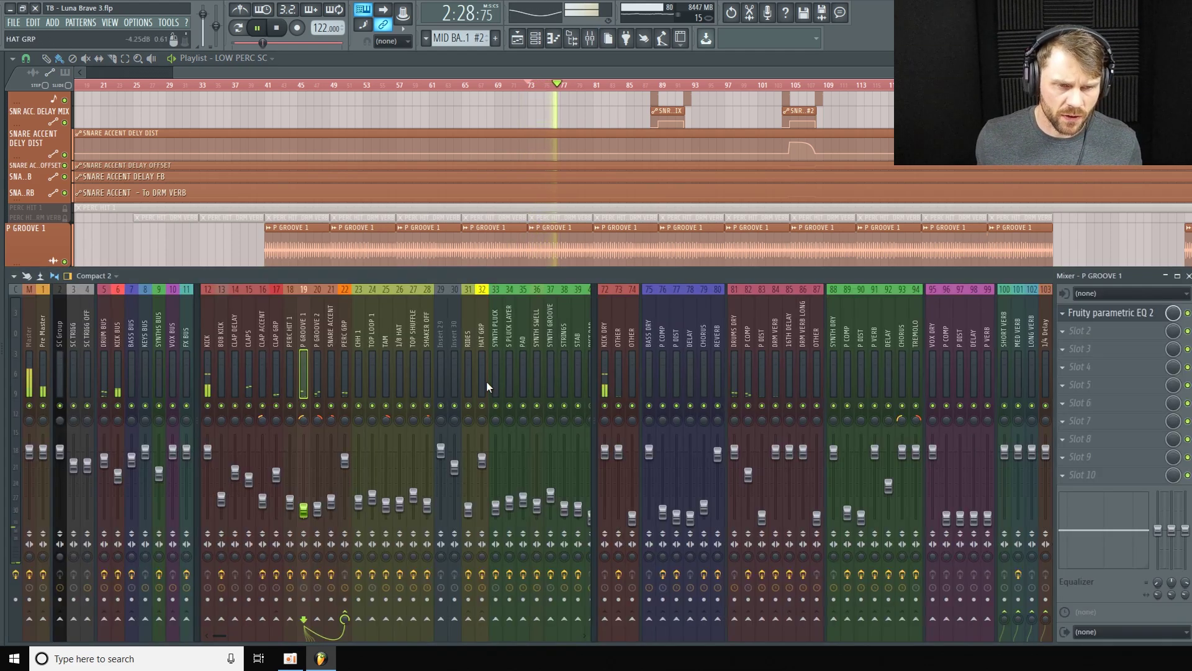
right_click(330, 407)
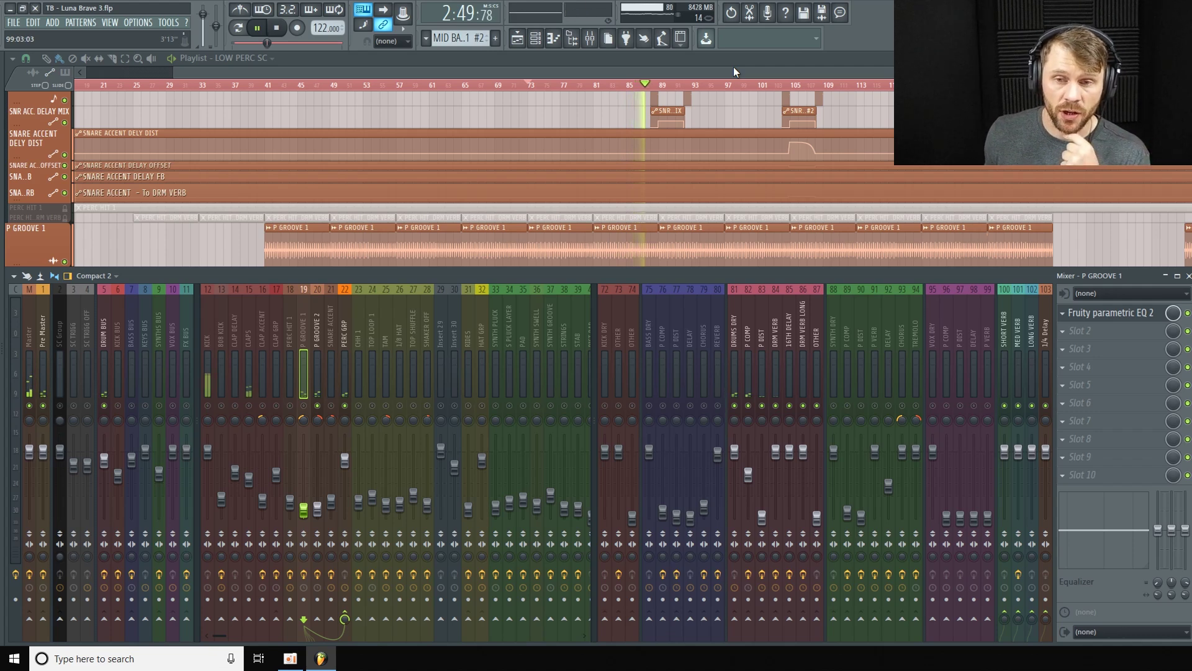
key("F9")
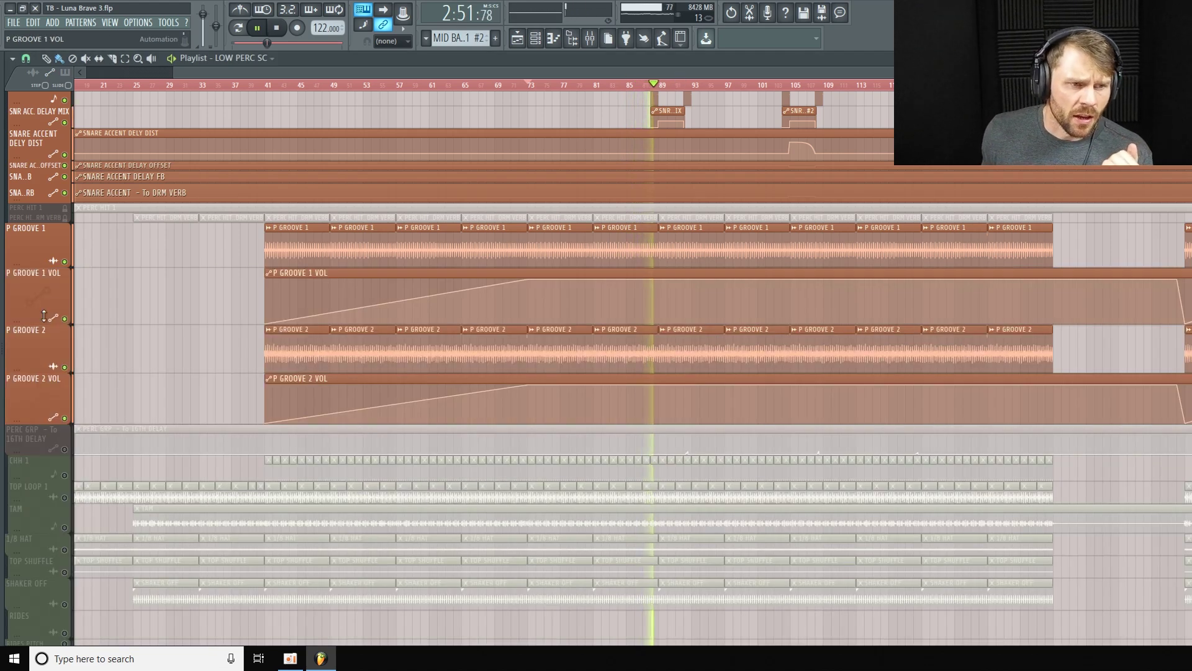
Step: Stop playback and collapse the P GROOVE 1 VOL and P GROOVE 2 VOL tracks to minimal height
left_click_drag(39, 317, 39, 299)
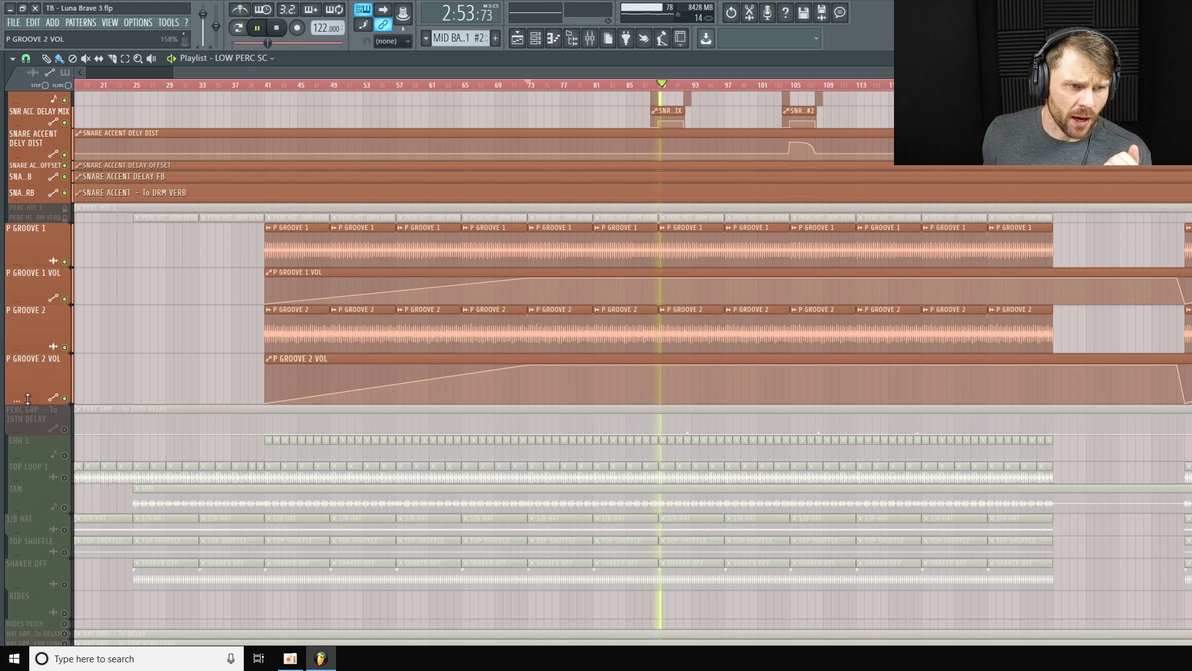
left_click_drag(39, 404, 39, 401)
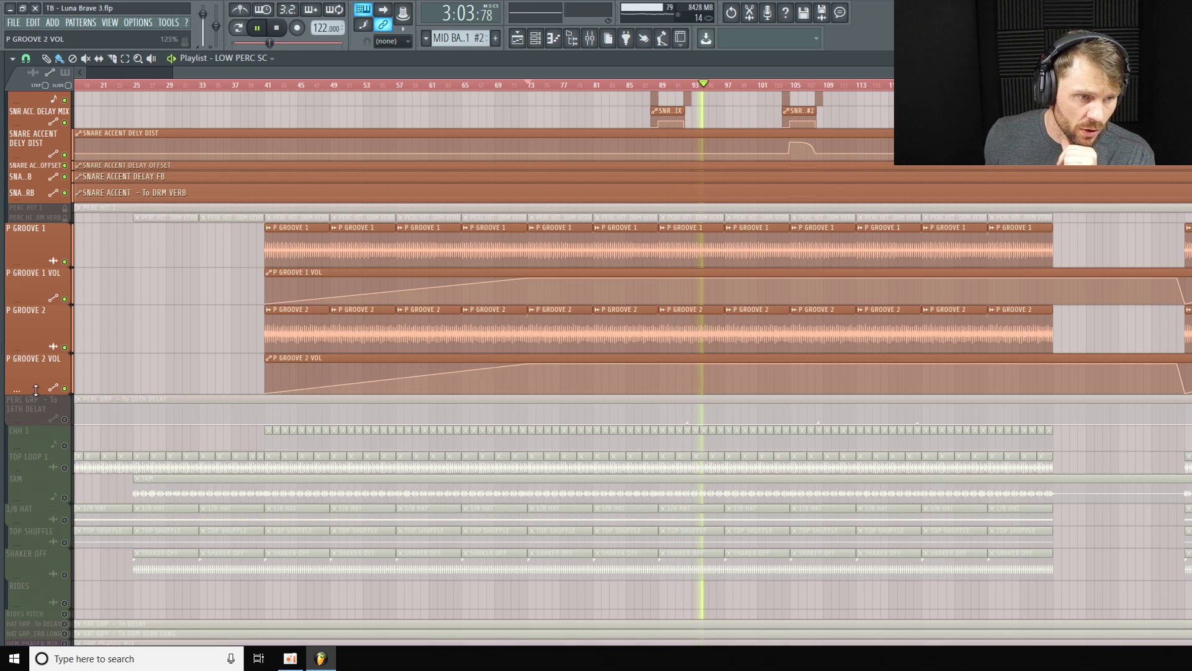
left_click_drag(39, 350, 40, 352)
key("space")
left_click_drag(49, 401, 45, 354)
left_click_drag(38, 304, 39, 278)
scroll(154, 339, "down", 1)
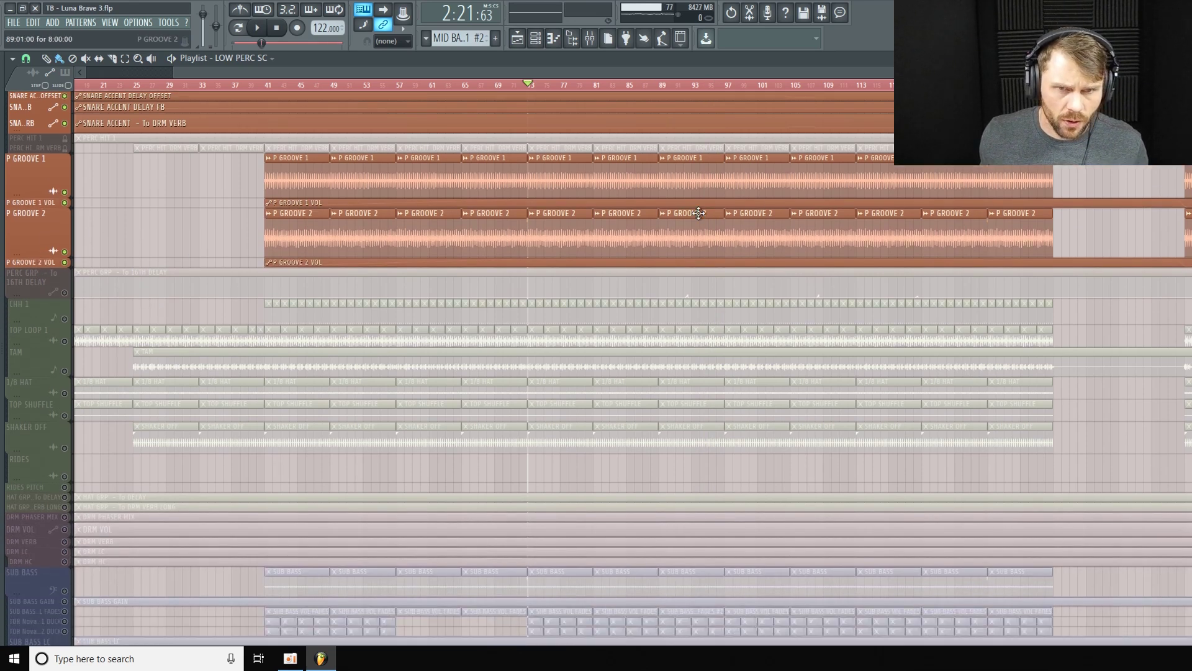
Step: Unmute the PERC GRP - To 16TH DELAY automation and the CHH 1 track, enlarging CHH 1 in the playlist
scroll(758, 191, "up", 3)
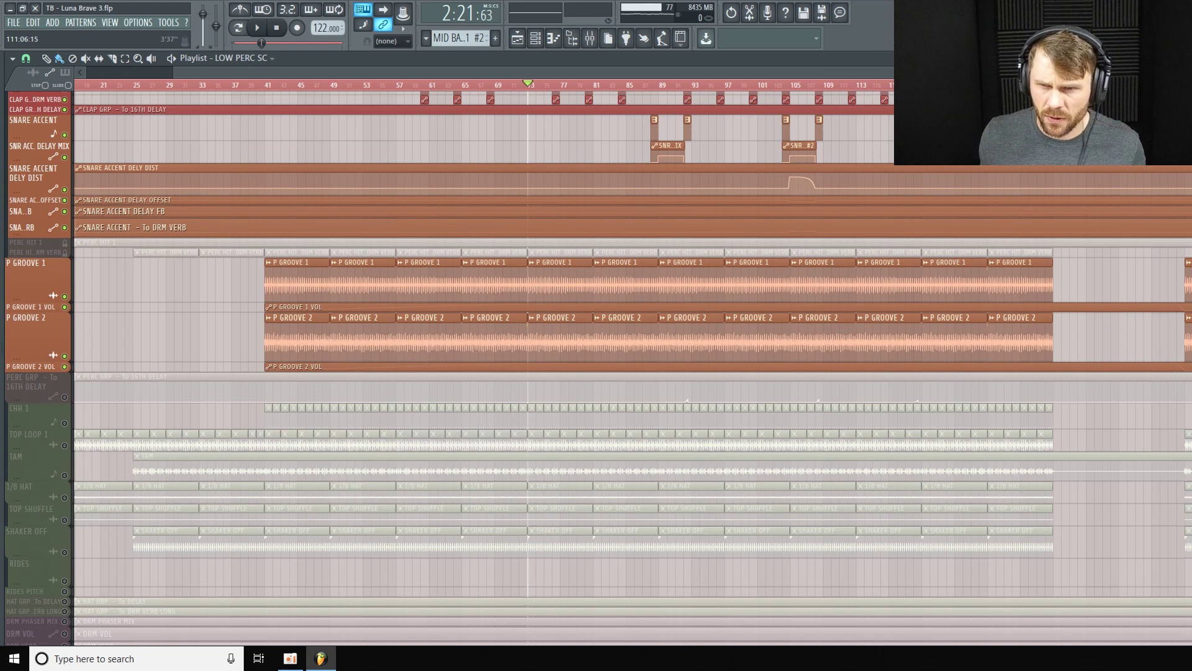
scroll(683, 85, "down", 3)
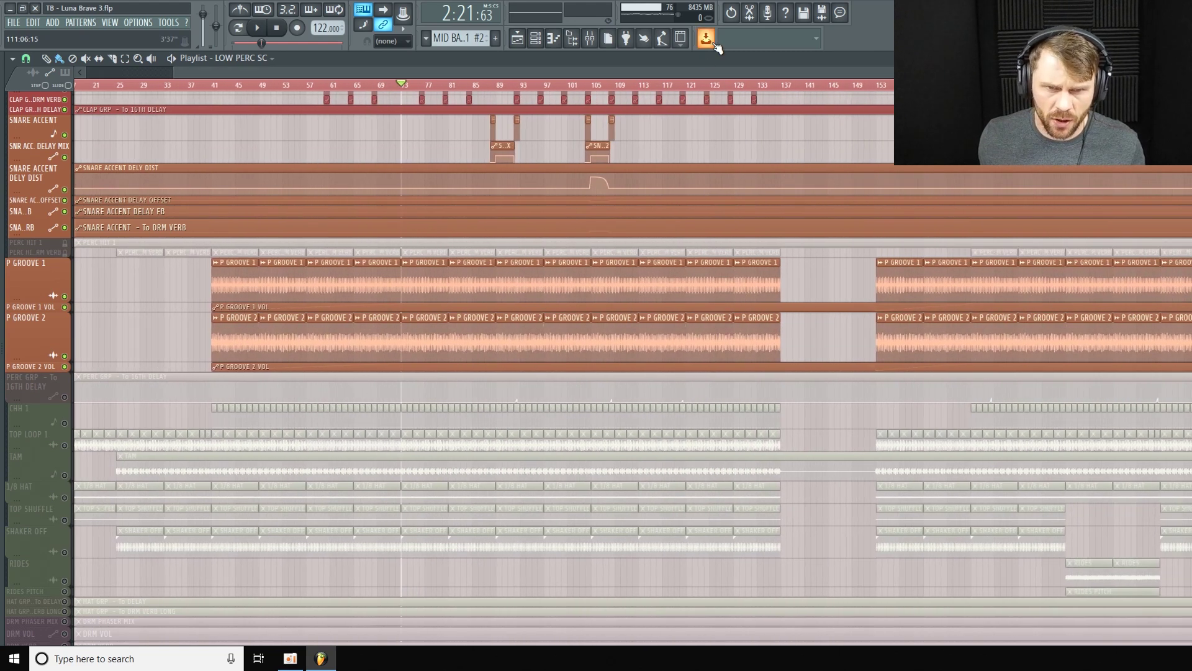
left_click_drag(750, 74, 483, 92)
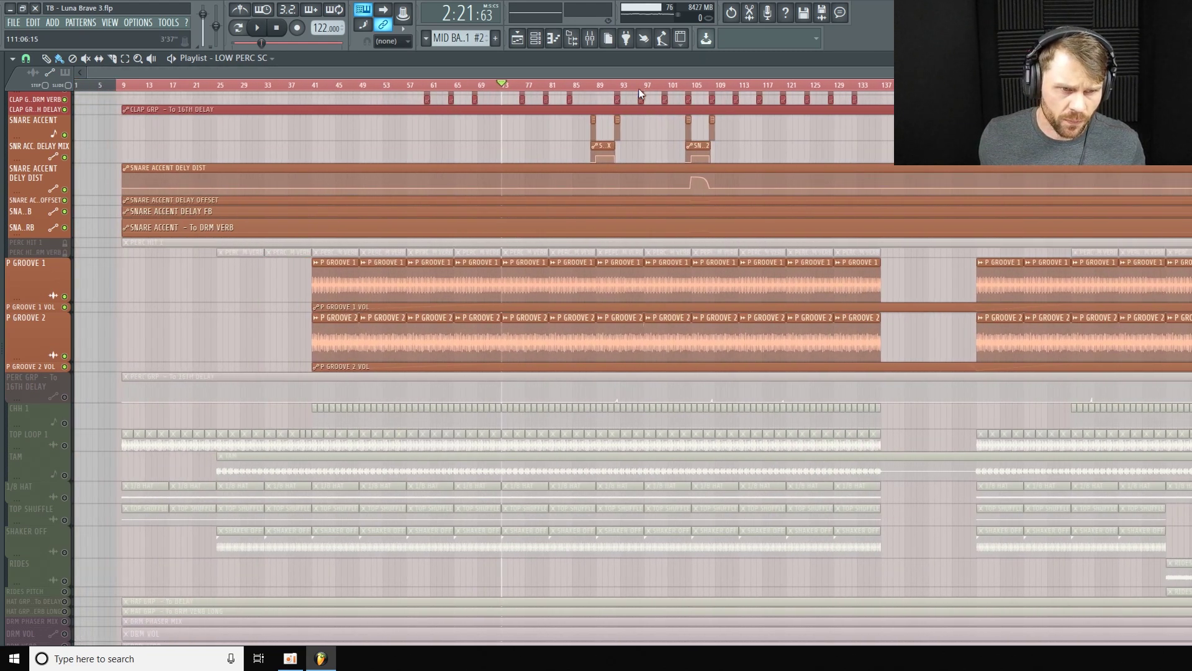
left_click_drag(638, 88, 682, 89)
scroll(316, 243, "down", 3)
scroll(307, 245, "up", 4)
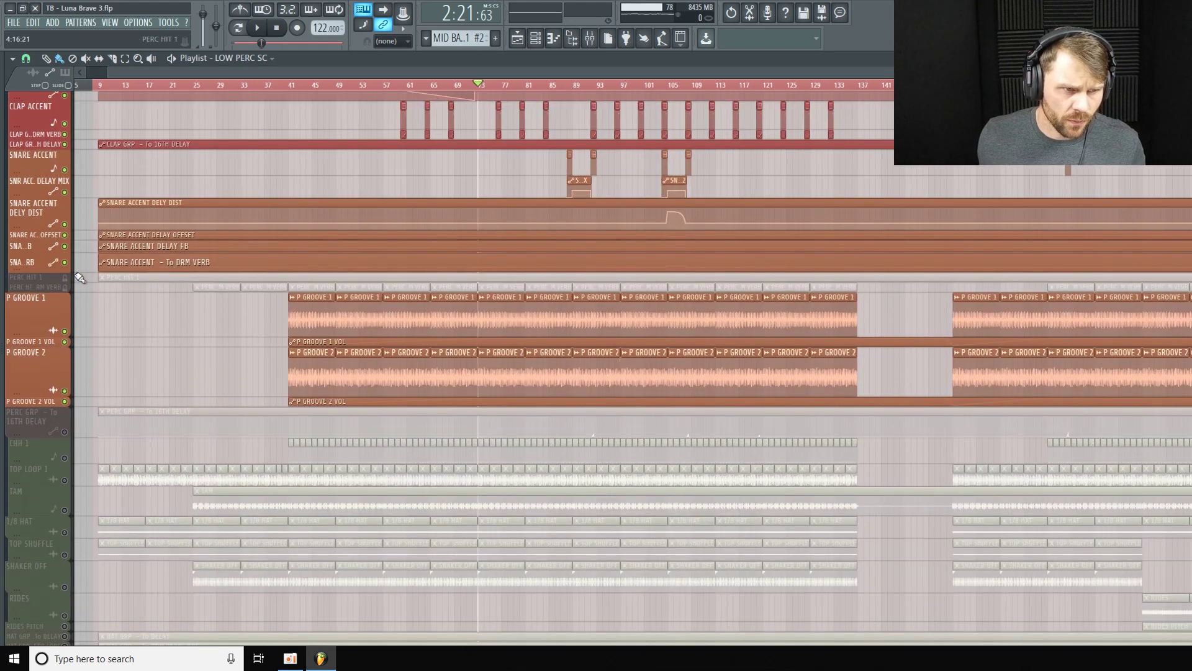
scroll(80, 277, "down", 4)
left_click(65, 258)
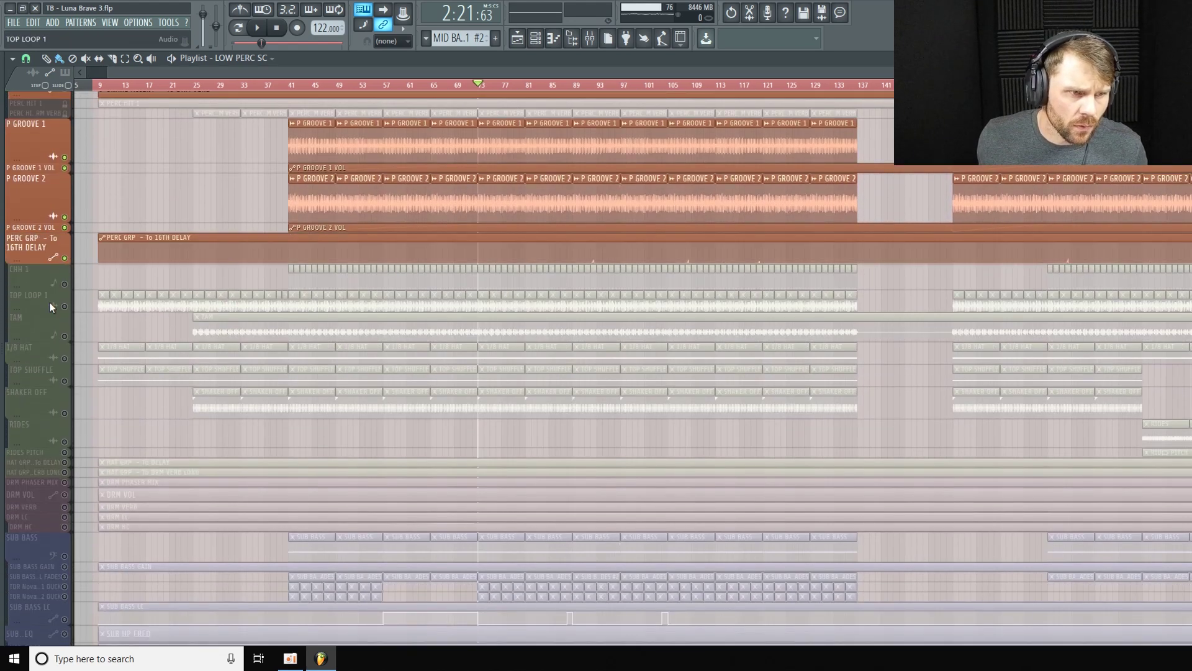
left_click_drag(39, 282, 48, 296)
left_click(65, 298)
Step: Move the playback position to bar 69 and briefly play the arrangement
scroll(226, 231, "up", 2)
left_click(480, 87)
left_click(463, 90)
key("space")
key("space")
Step: Clear the mixer solo to re-enable all mixer tracks, and play from bar 69 with CHH 1 in view
left_click(590, 38)
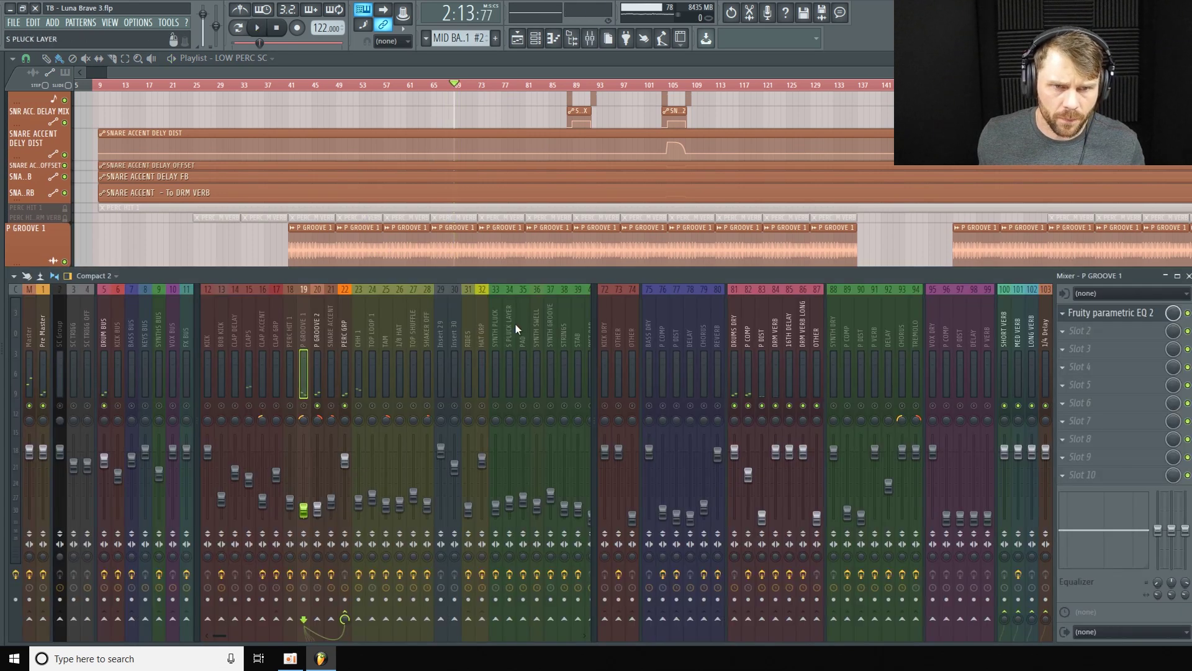
left_click(415, 406)
key("F9")
key("space")
scroll(385, 208, "down", 5)
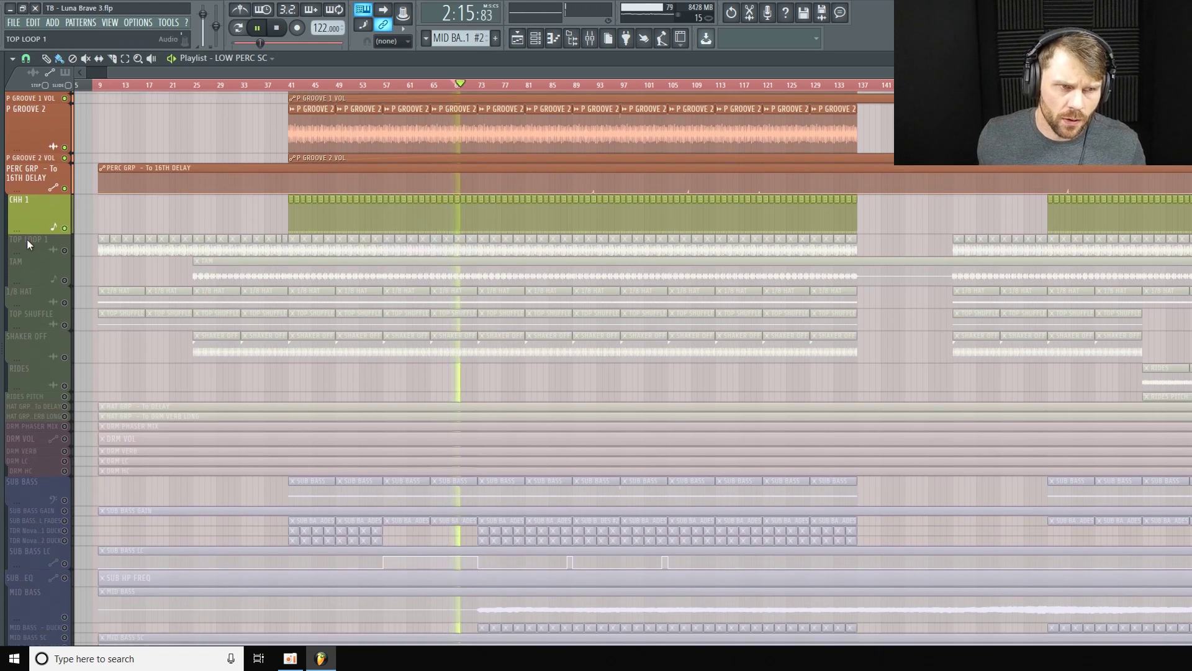
scroll(386, 209, "up", 1)
Step: Open Fruity parametric EQ 2 on the CHH 1 mixer track and examine its curve during playback
left_click(596, 40)
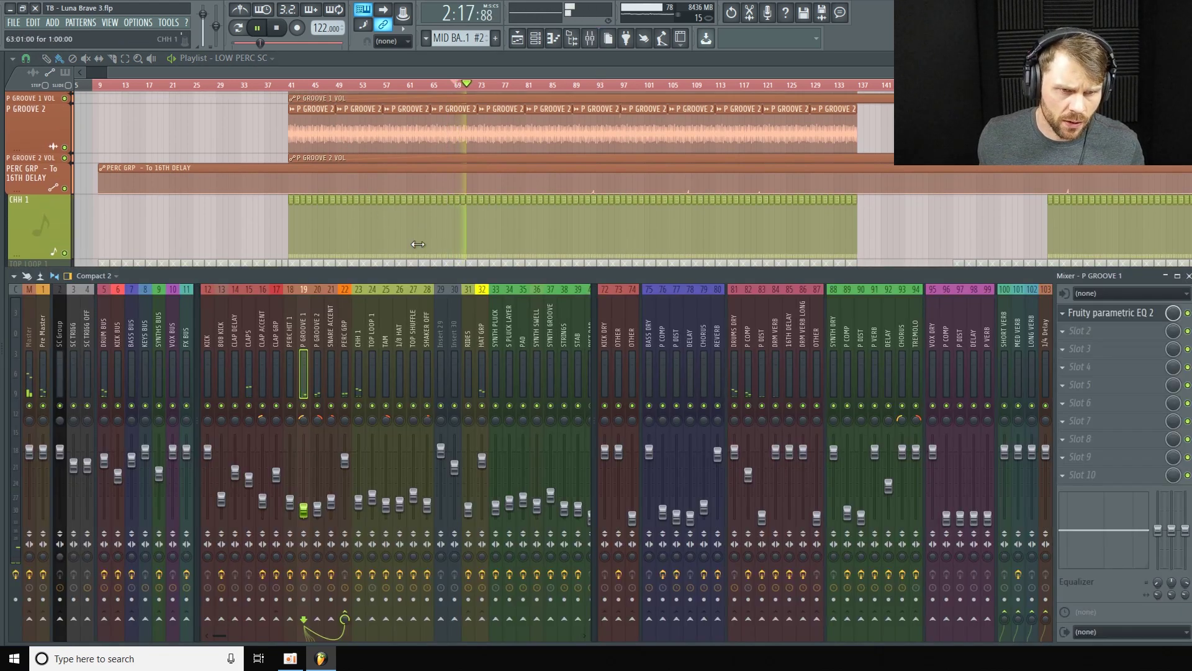
left_click(359, 372)
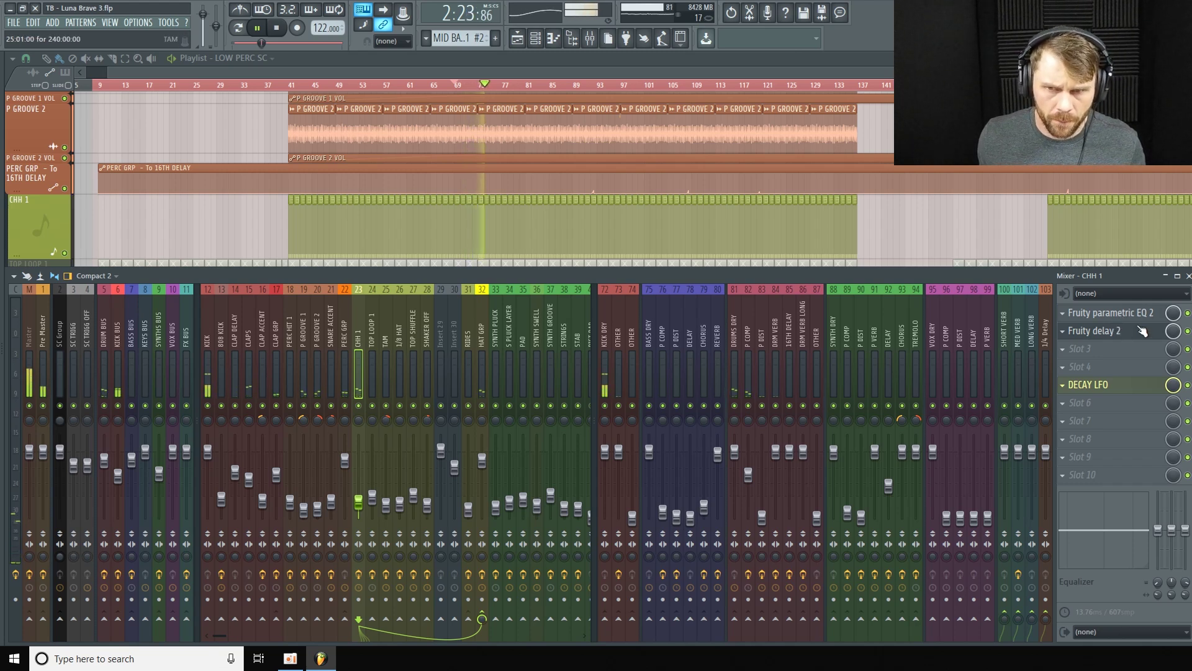
key("space")
left_click(1116, 317)
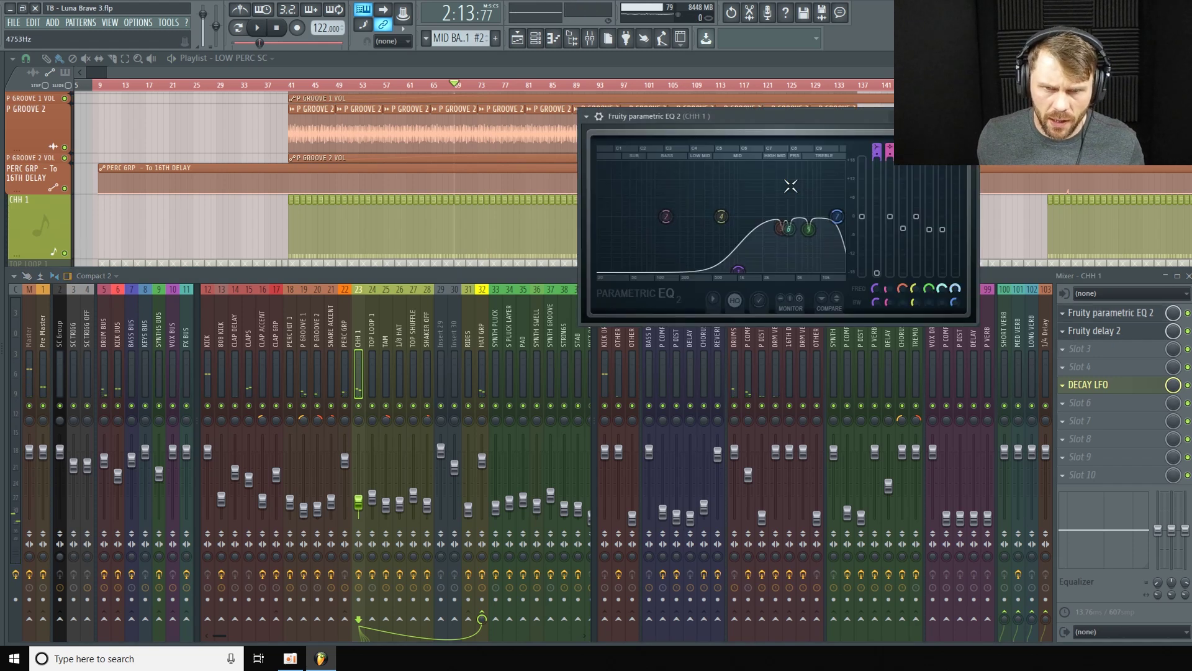
left_click_drag(861, 129, 611, 154)
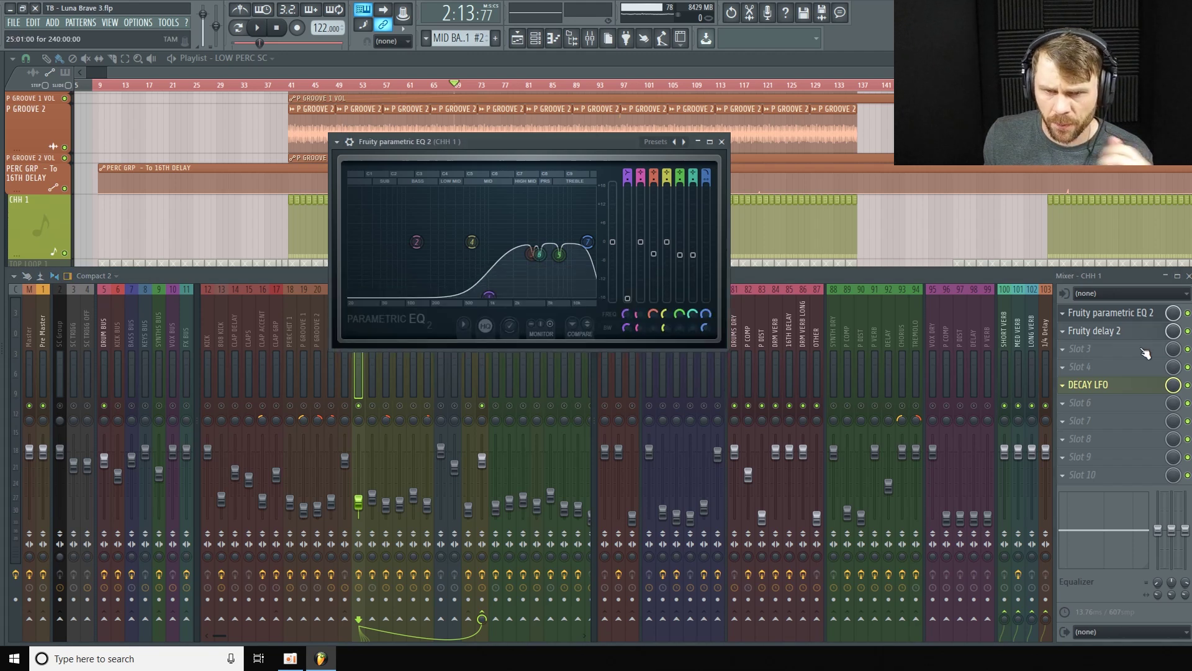
key("space")
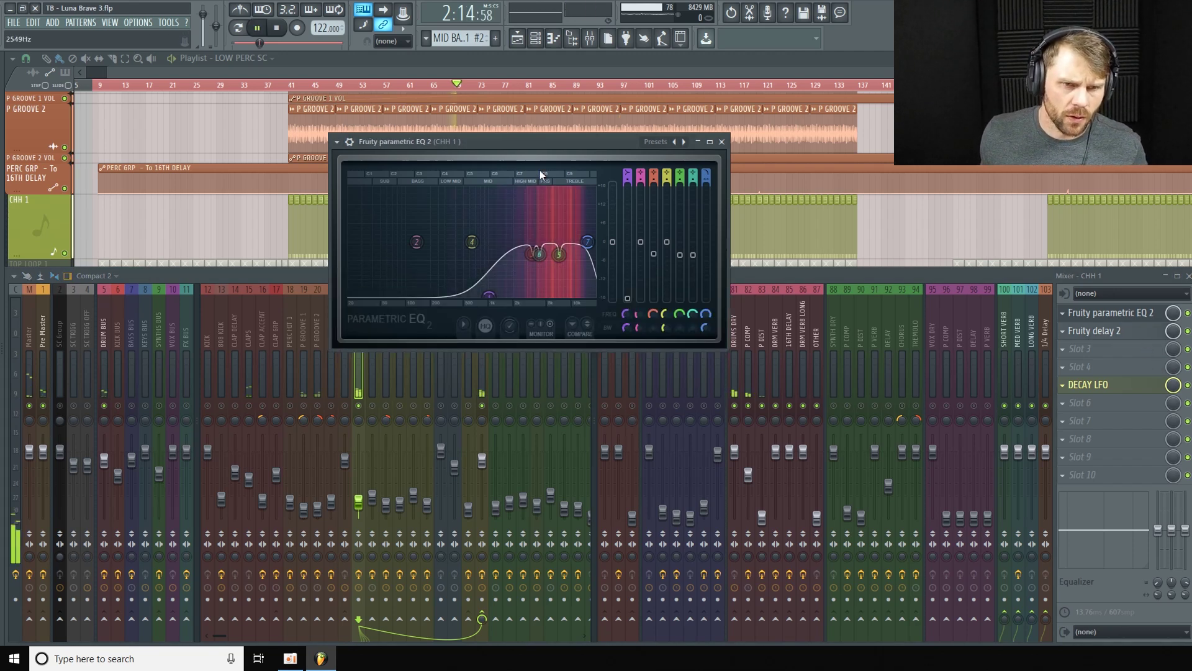
left_click_drag(522, 142, 629, 128)
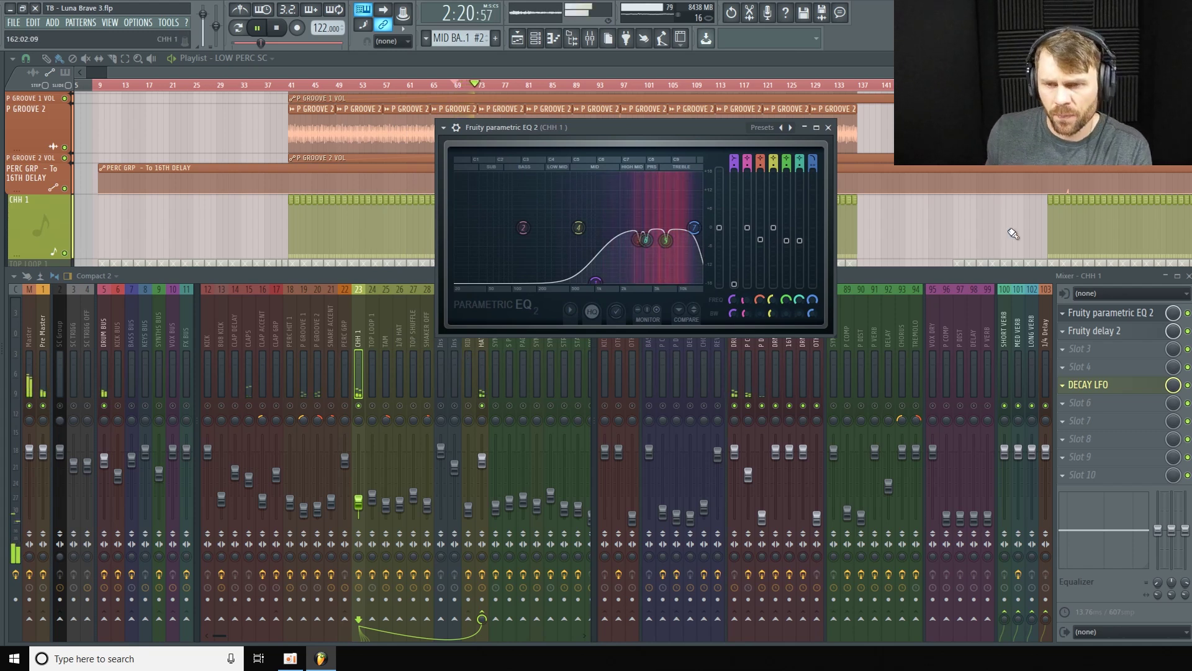
Step: Examine the Fruity delay 2 and DECAY LFO settings on the CHH 1 mixer track, and bring up the channel rack
left_click(1145, 333)
left_click_drag(913, 283, 333, 162)
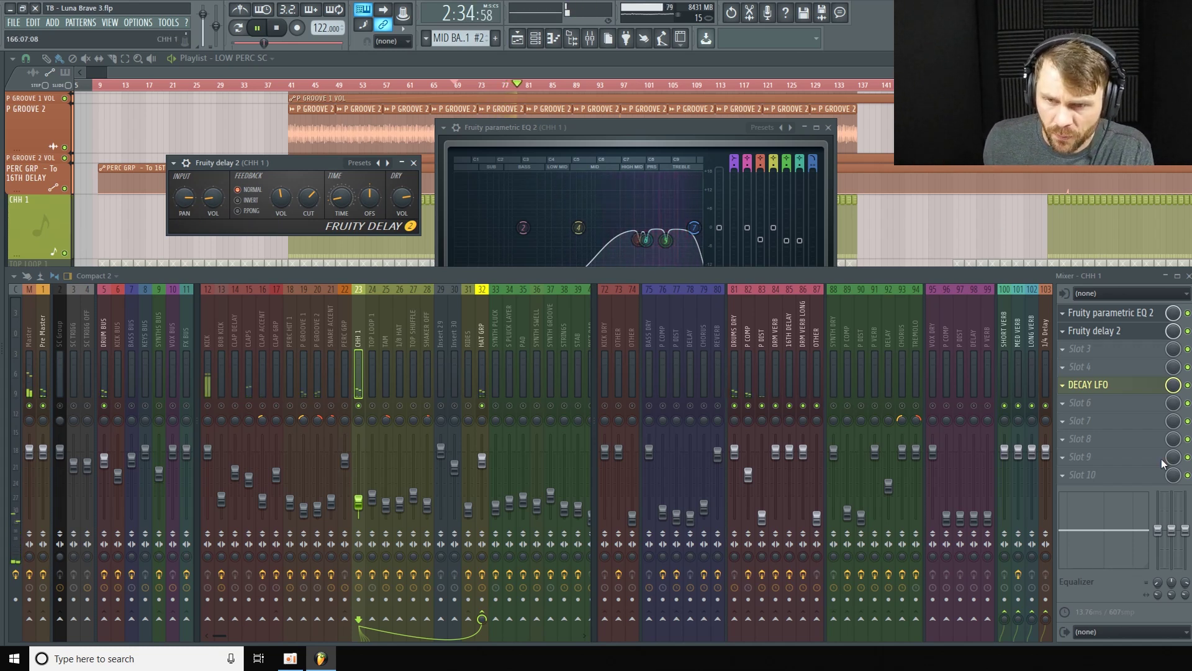
left_click(1142, 390)
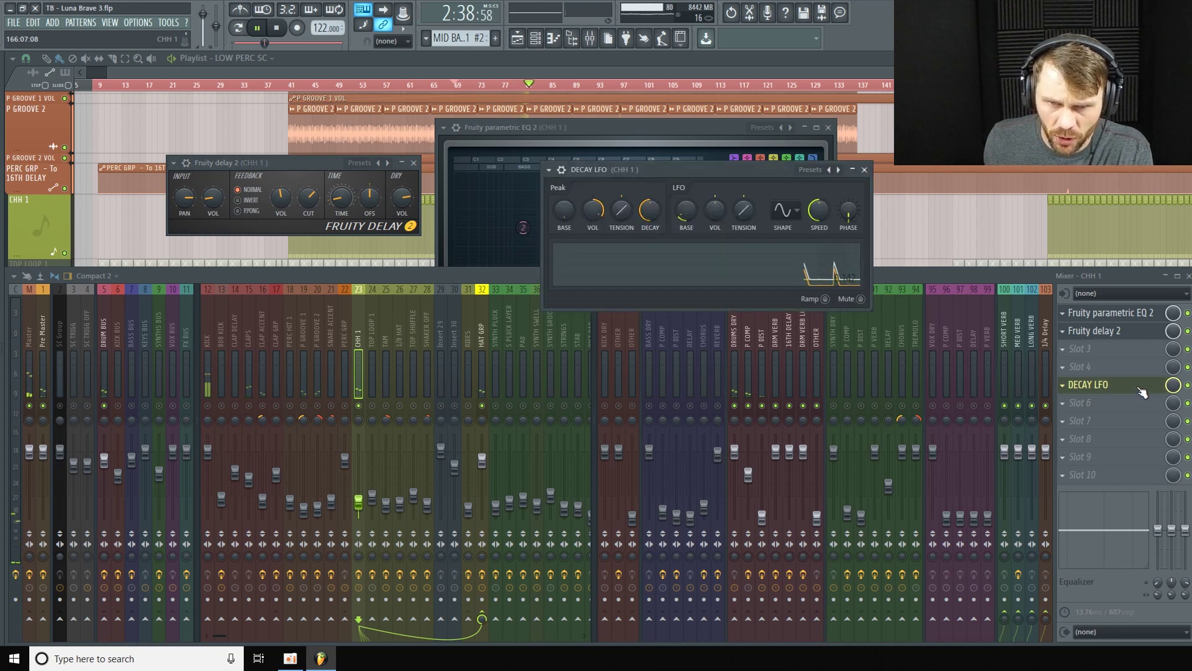
left_click(1141, 390)
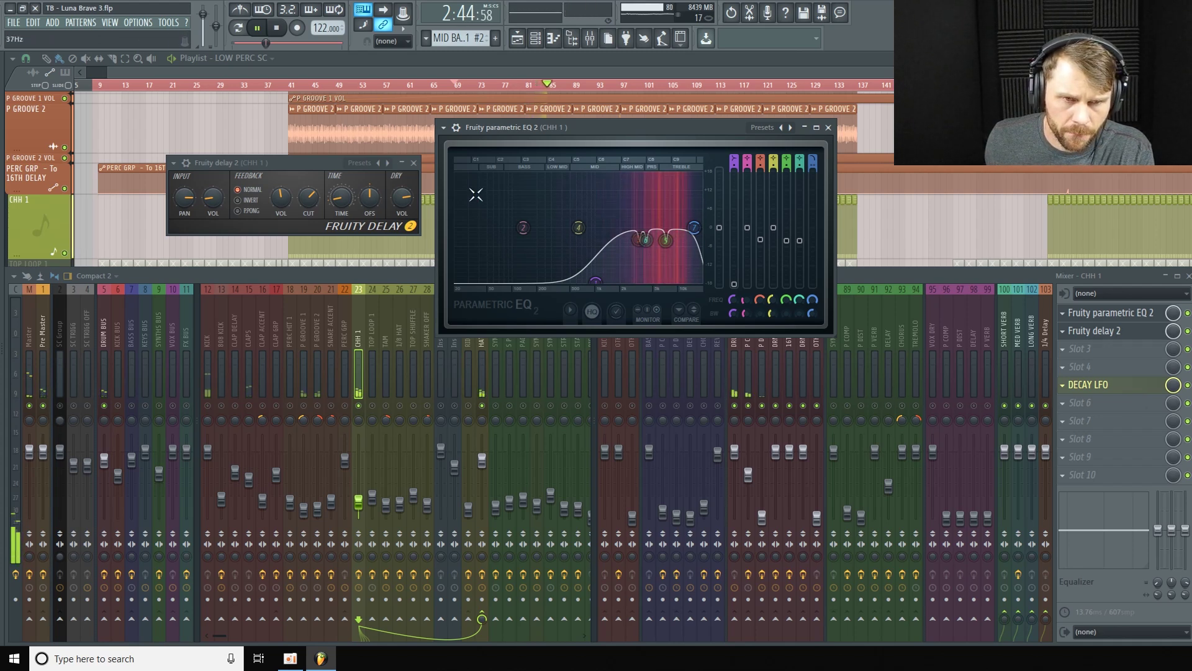
key("F6")
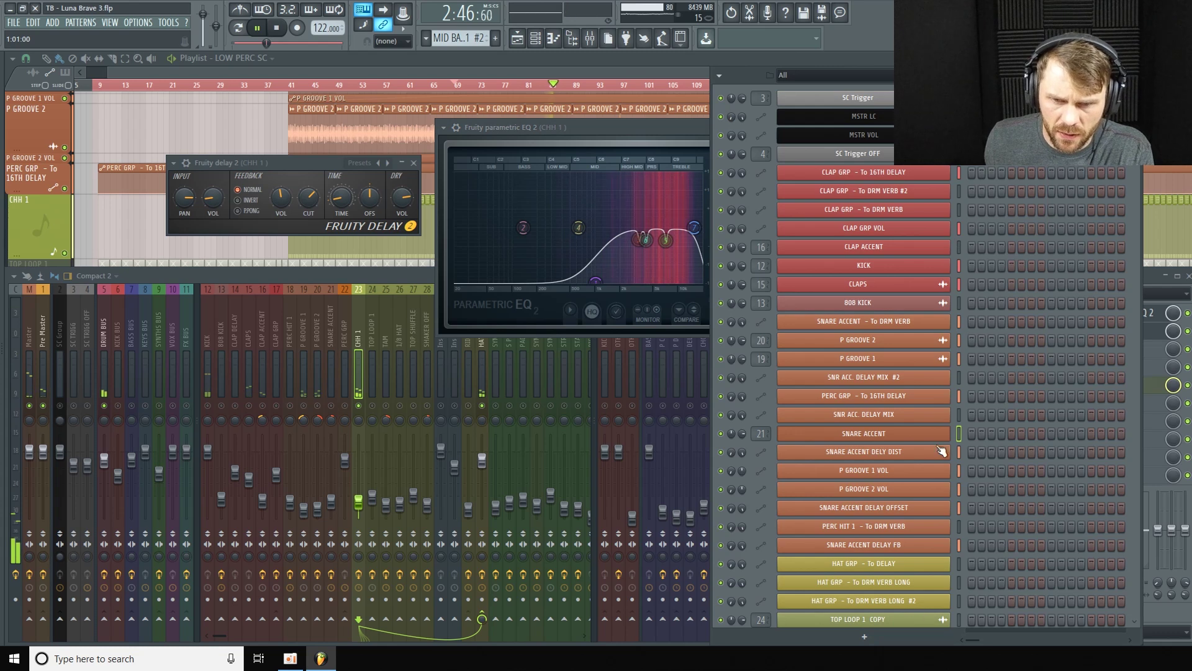
Step: Open the CHH 1 channel settings, examine the volume envelope during playback, and stop playback back in the playlist
scroll(942, 452, "down", 10)
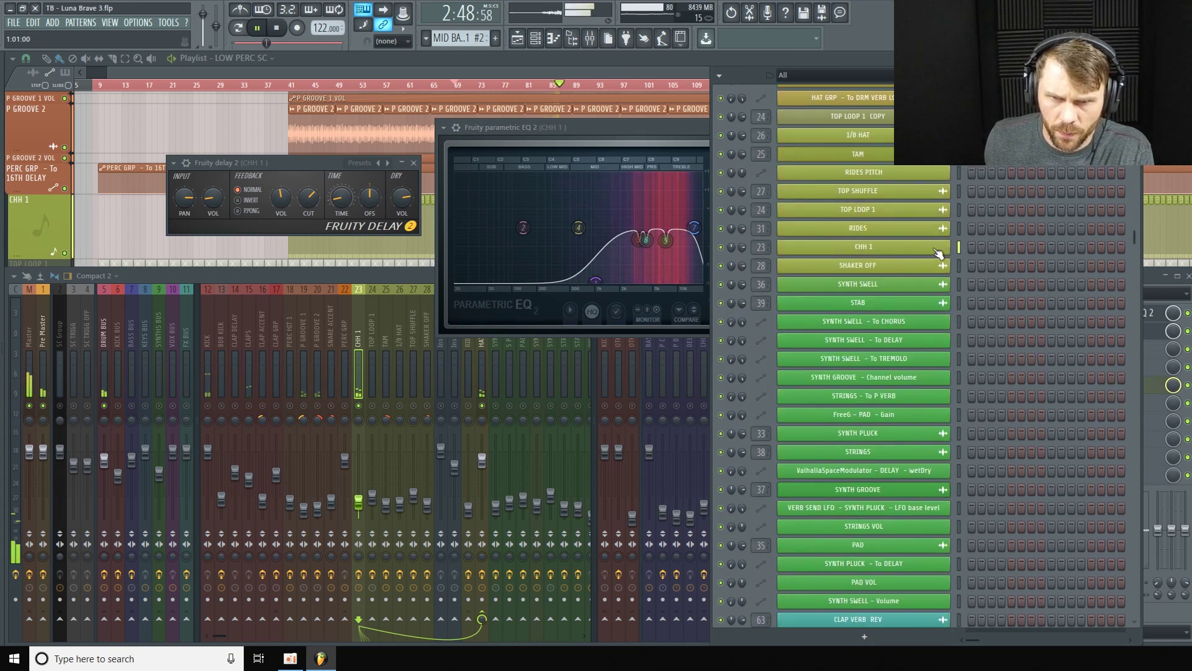
left_click(937, 251)
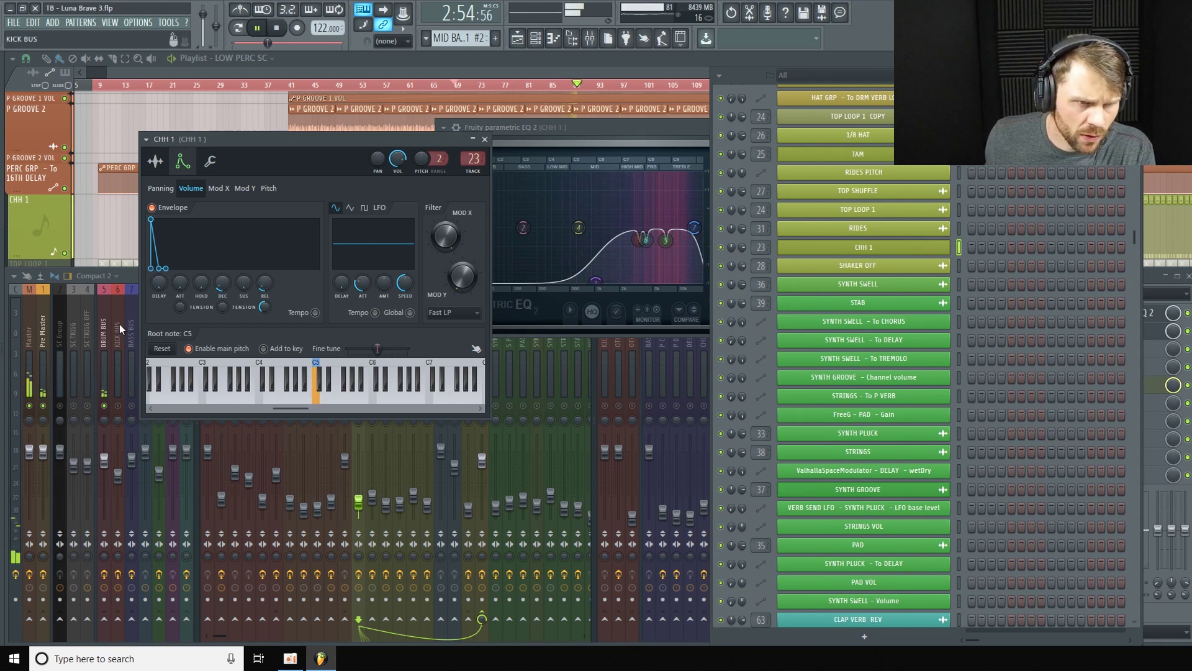
left_click(133, 275)
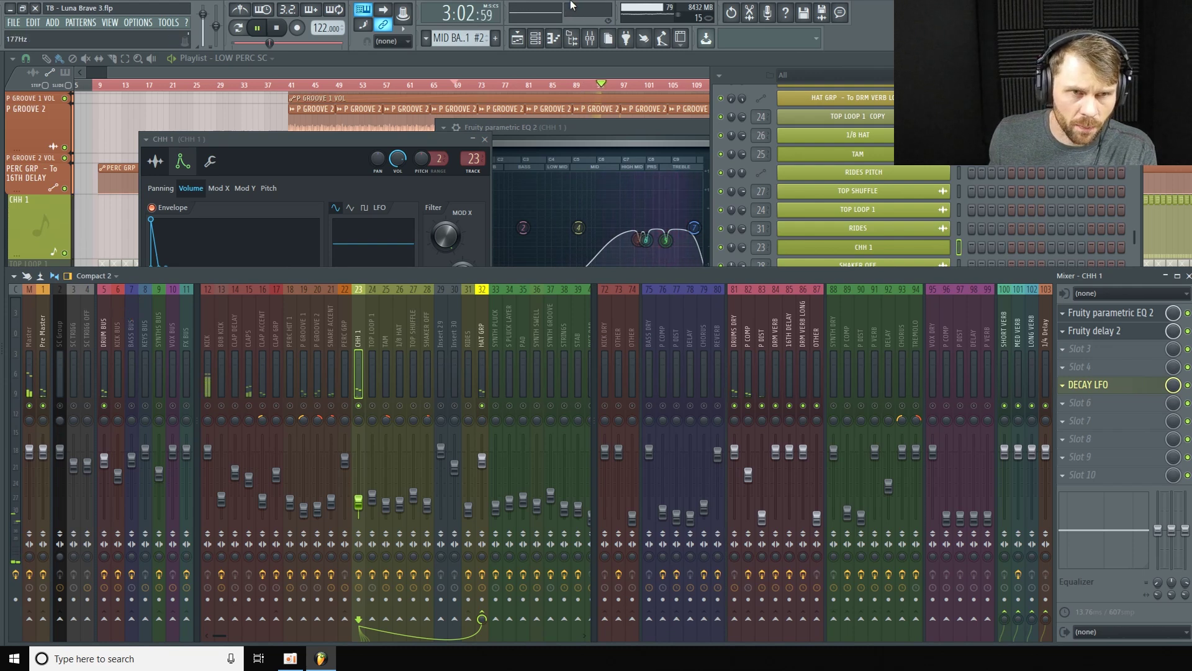
key("F5")
key("space")
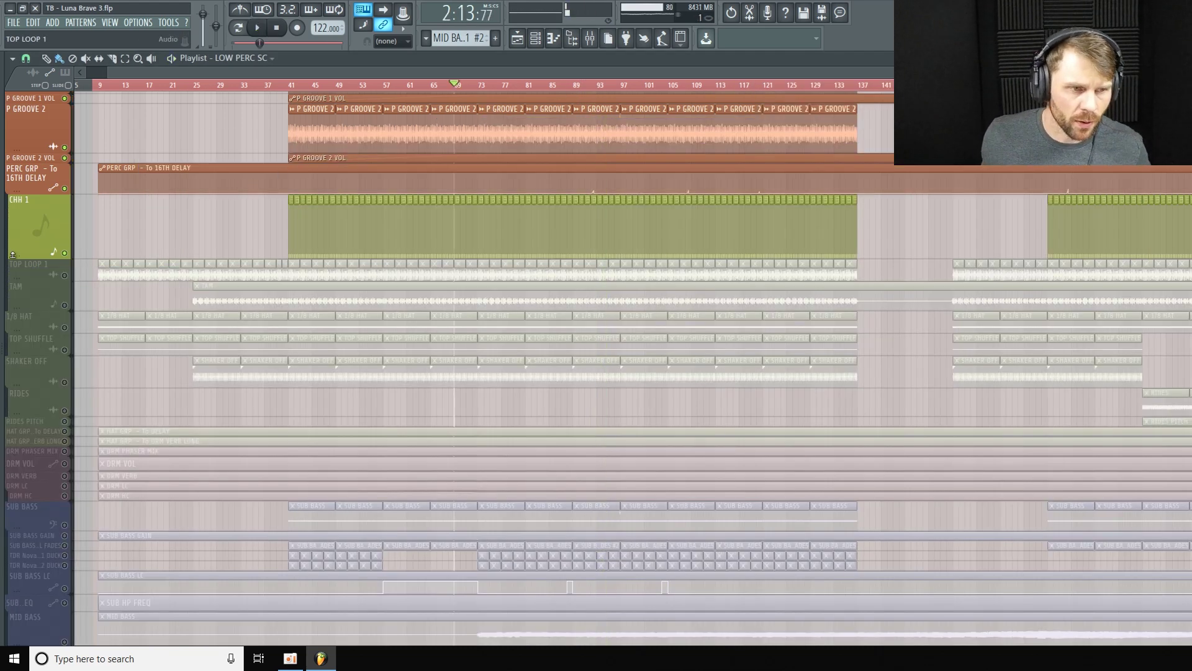
Step: Enlarge and unmute the TOP LOOP 1 playlist track, and move the playback position to bar 40
left_click_drag(29, 279, 30, 298)
left_click(64, 294)
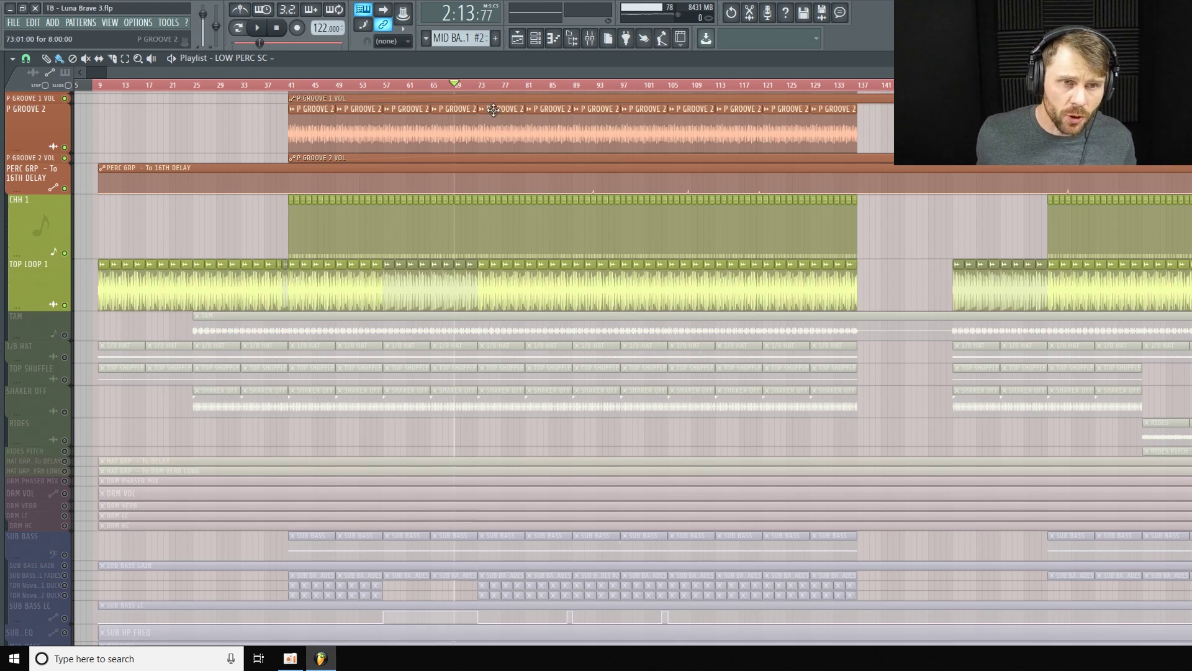
scroll(514, 85, "left", 1)
left_click_drag(485, 91, 311, 85)
key("space")
key("space")
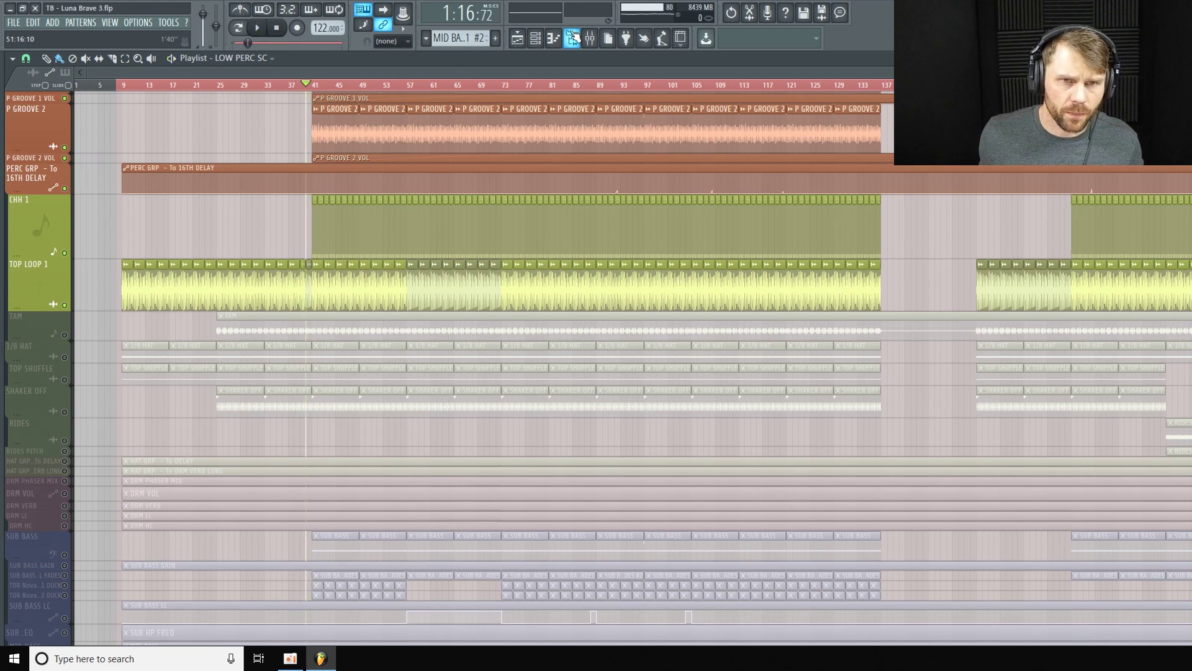
Step: Play from bar 40 with the mixer in view and examine the TOP LOOP 1 mixer track's effects
left_click(590, 39)
key("space")
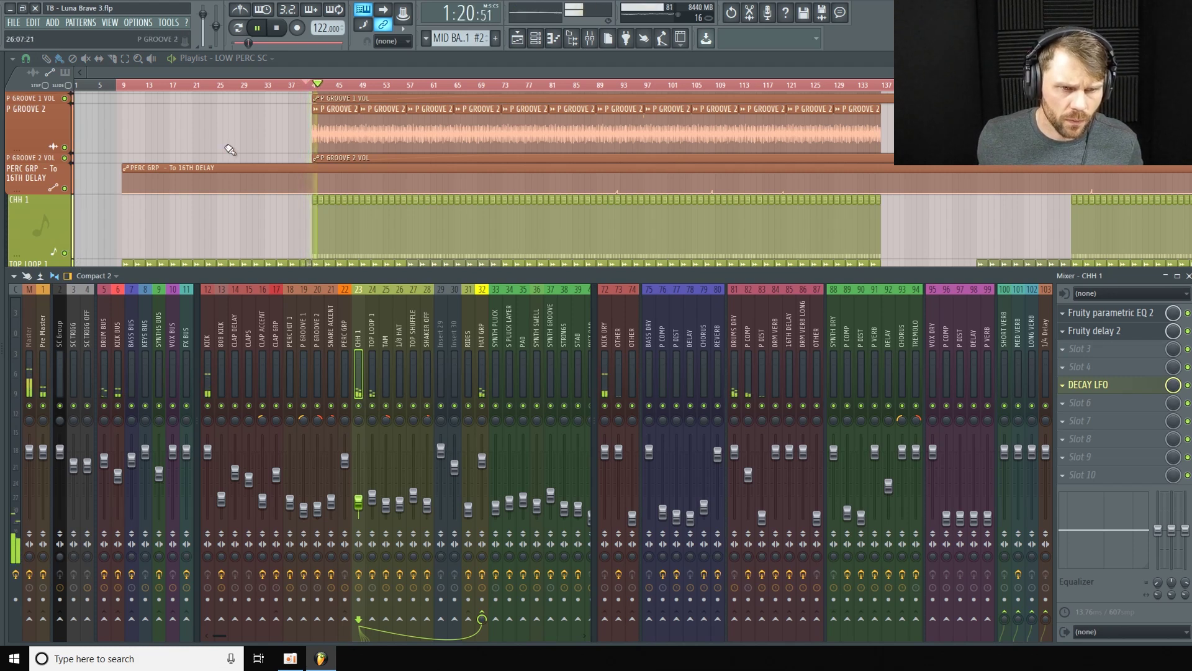
left_click(376, 328)
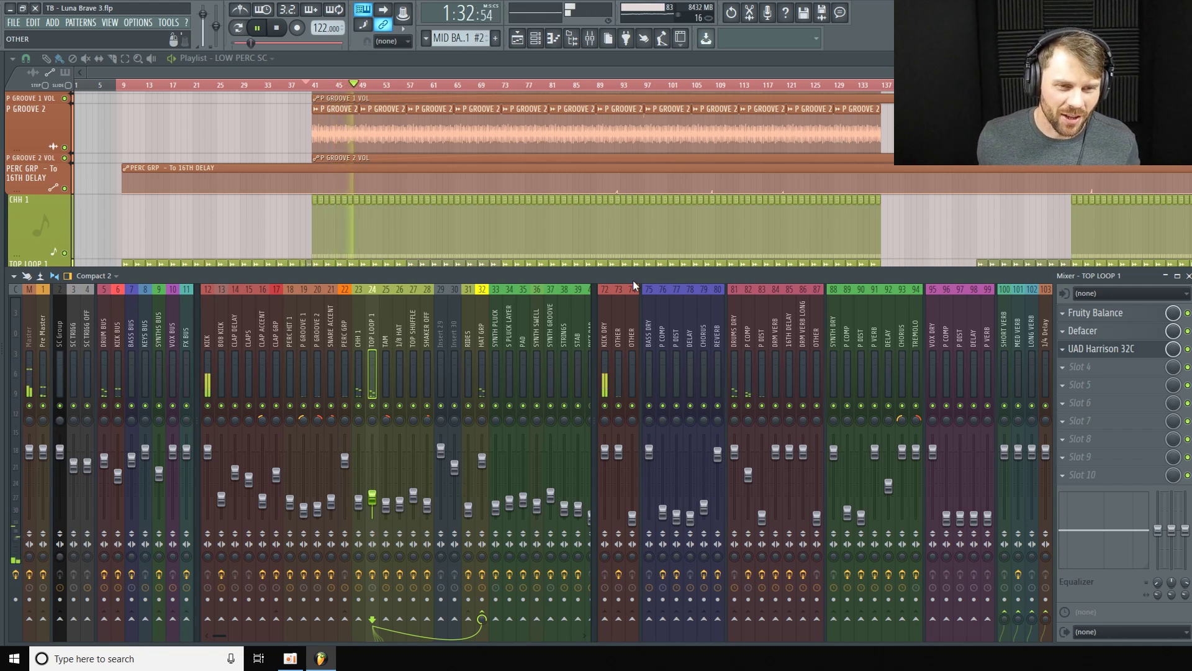
key("space")
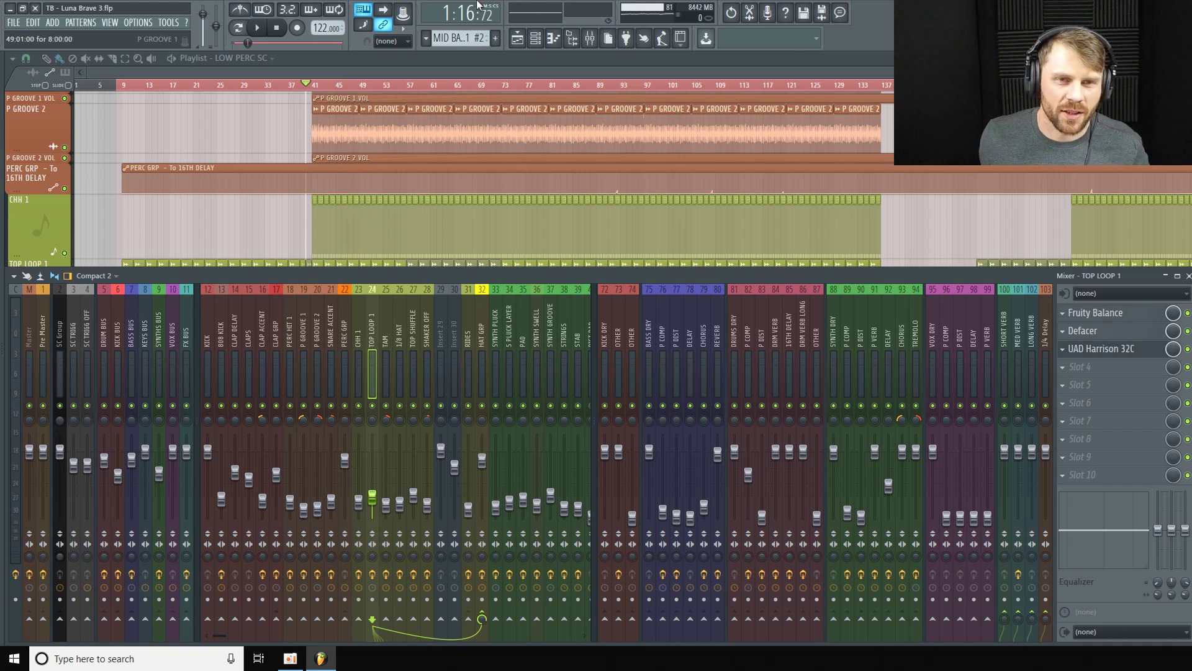
Step: Play from bar 40 in the playlist with TOP LOOP 1 in view, slightly reducing that track's height, and stop playback
key("F9")
key("space")
scroll(53, 164, "down", 2)
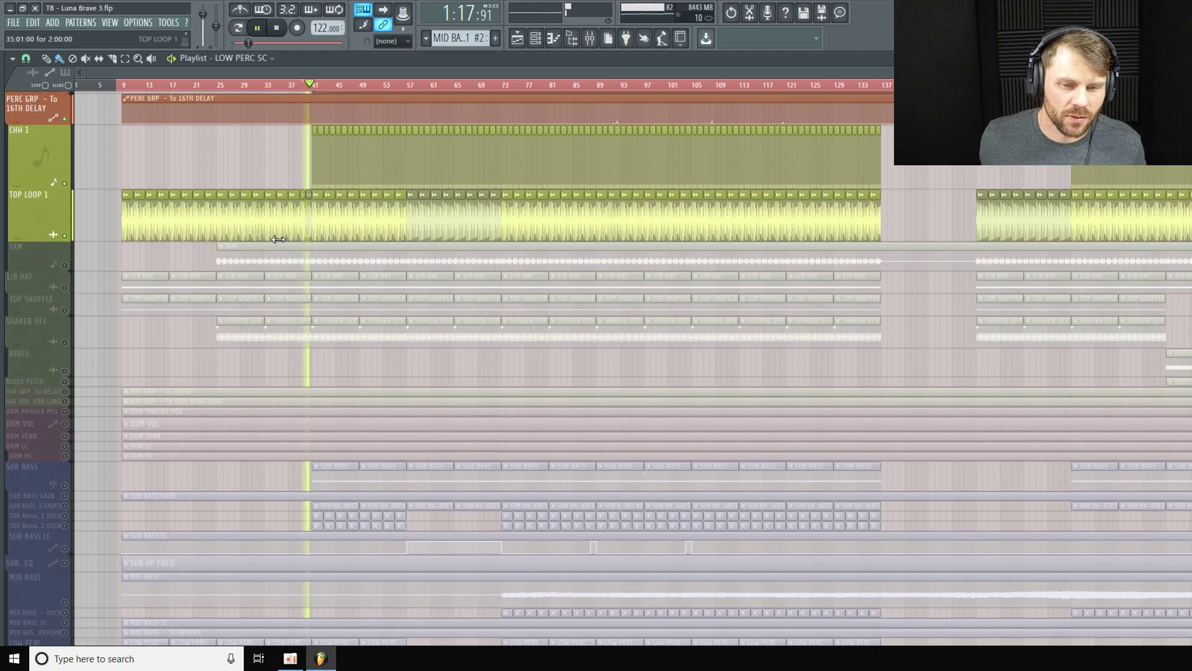
scroll(270, 225, "up", 2)
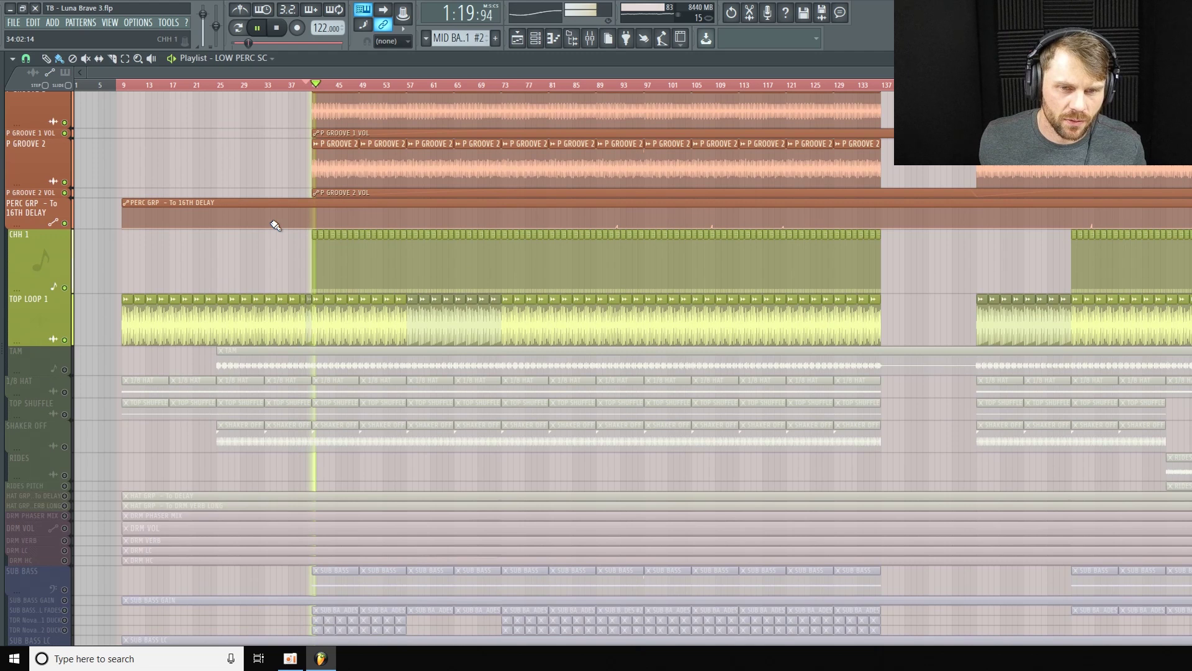
left_click_drag(51, 344, 52, 336)
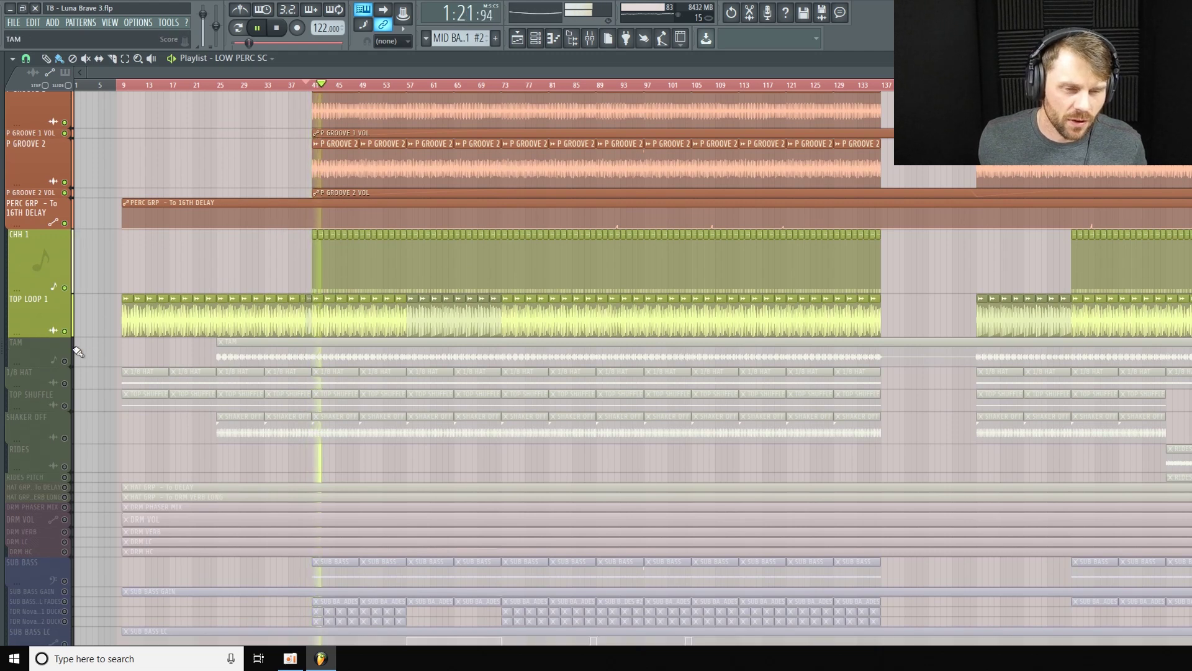
key("space")
Step: Examine the Defacer and UAD Harrison 32C plugin settings on the TOP LOOP 1 mixer track
left_click(590, 38)
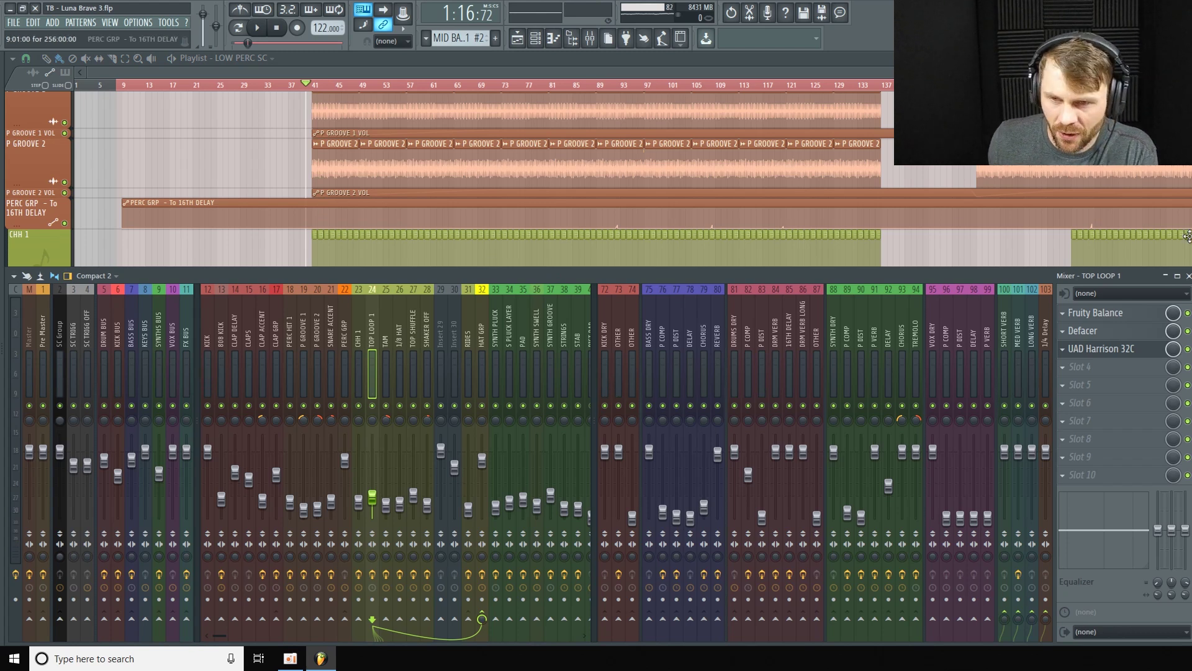
left_click(1097, 333)
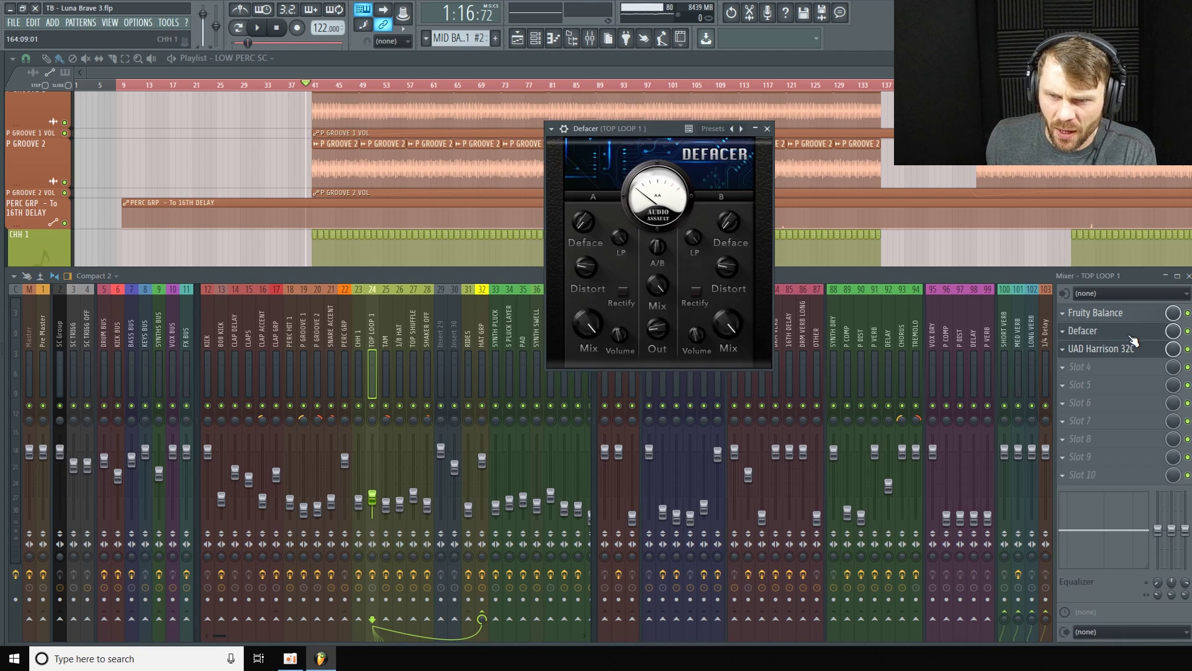
left_click_drag(669, 128, 575, 129)
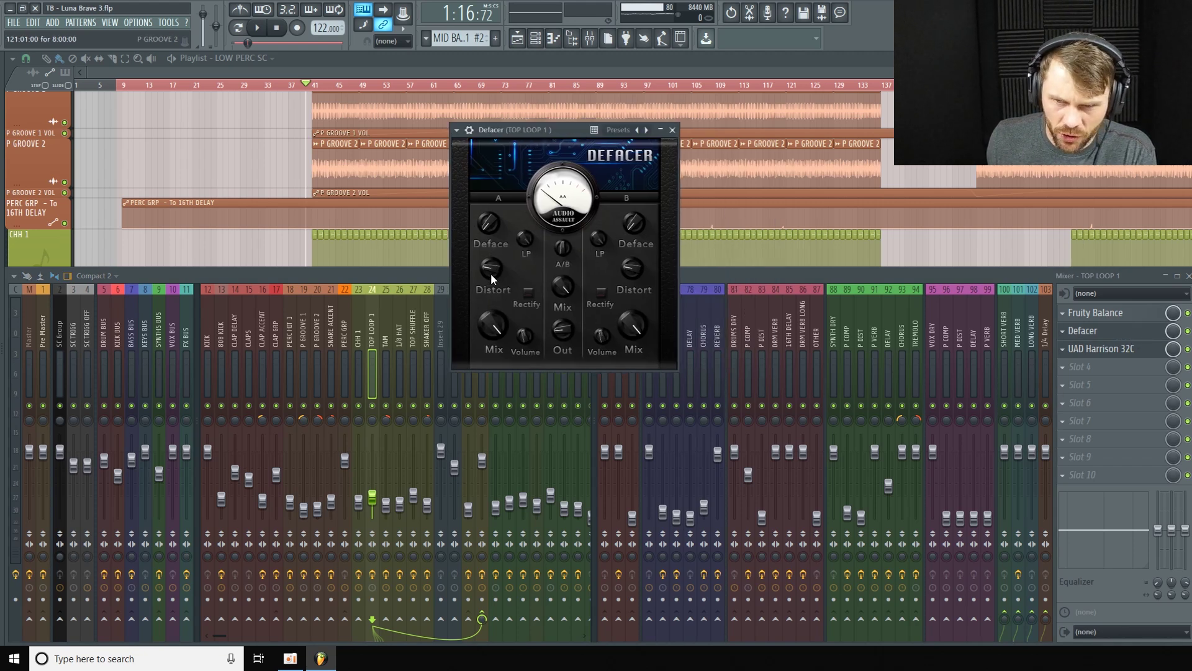
left_click(1146, 352)
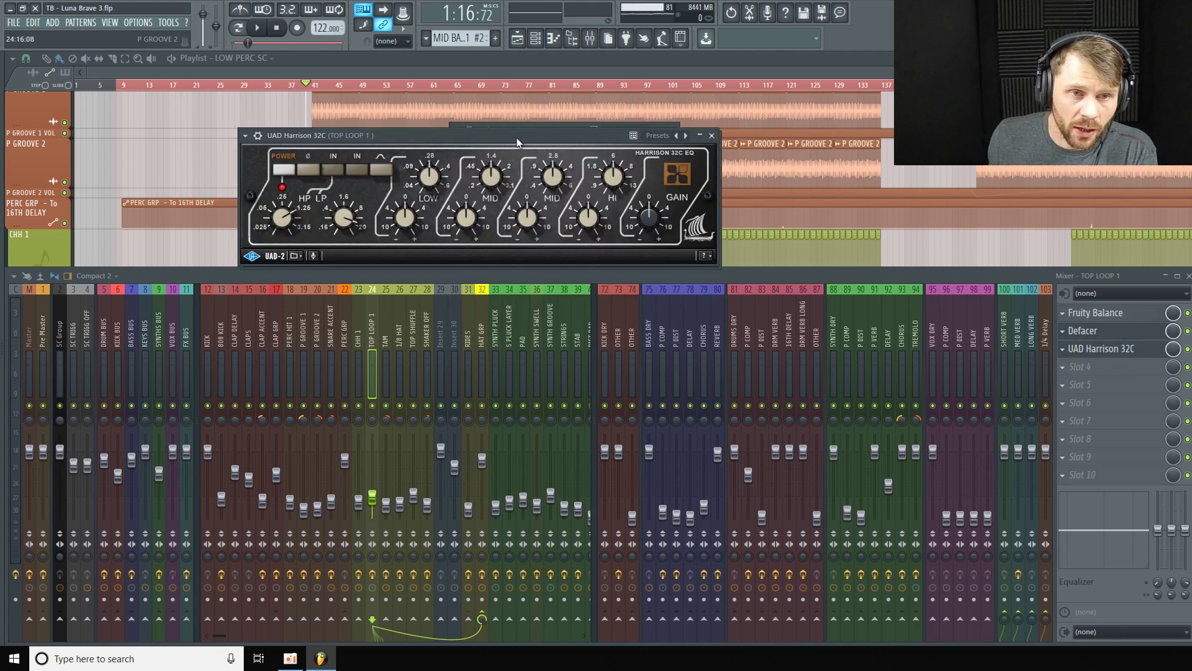
left_click_drag(518, 142, 416, 140)
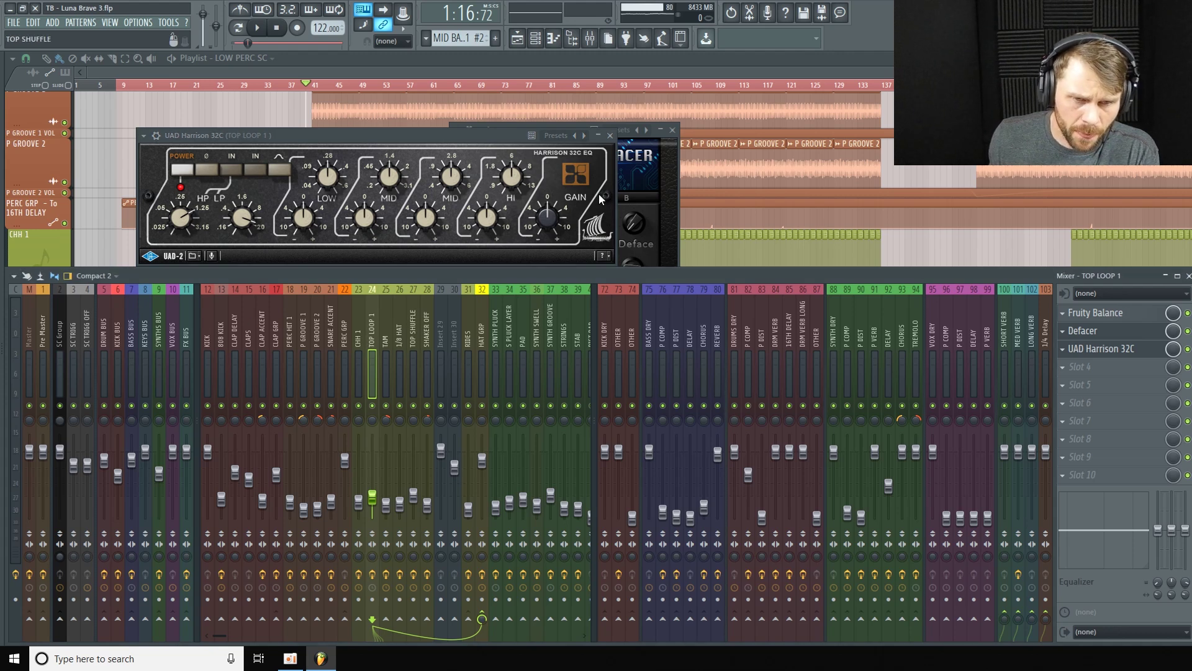
Step: Enlarge the TOP LOOP 1 playlist track and pick its clip at bar 9 as the active source
key("F5")
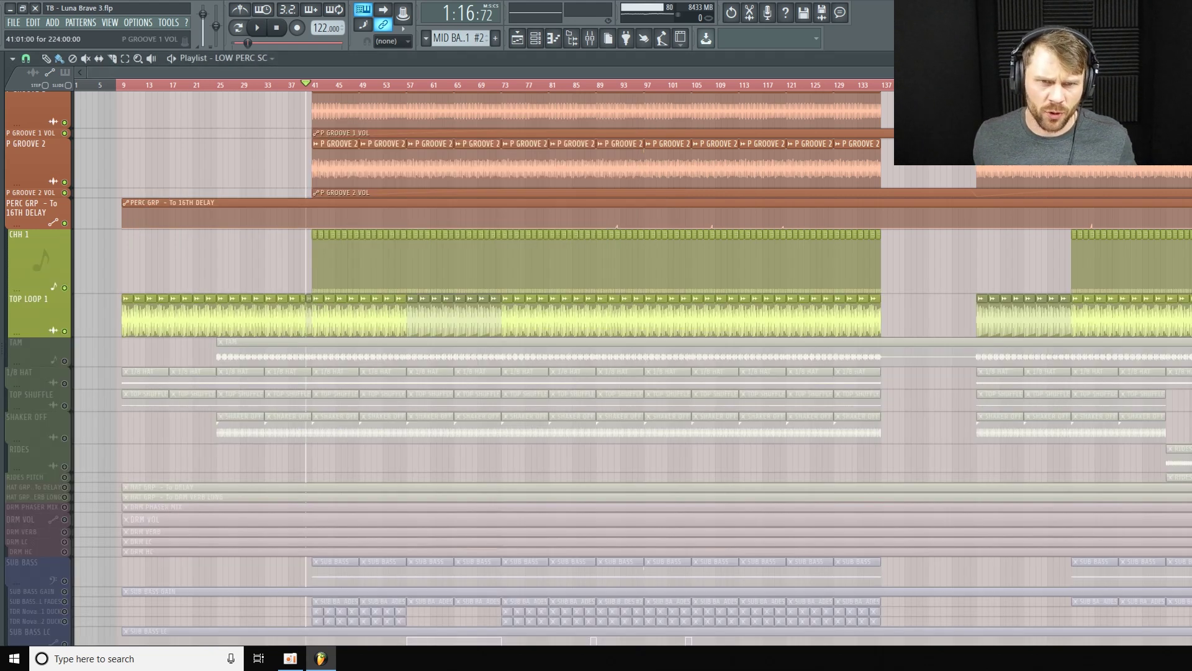
scroll(700, 93, "up", 5)
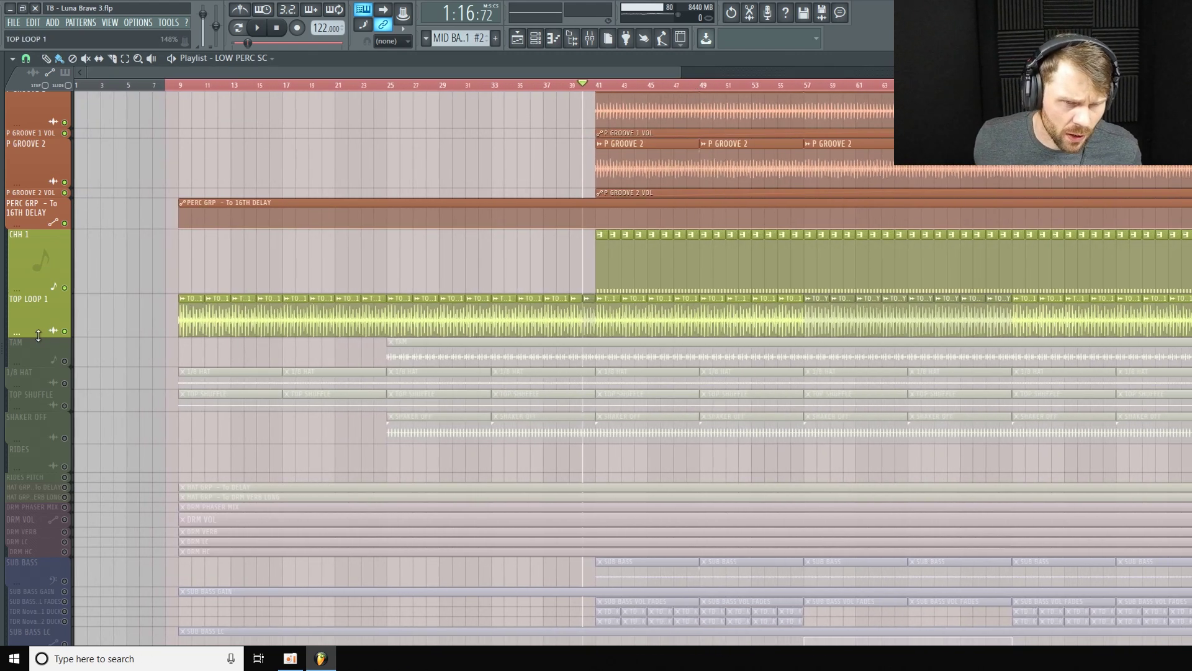
left_click_drag(39, 334, 38, 348)
left_click(186, 303)
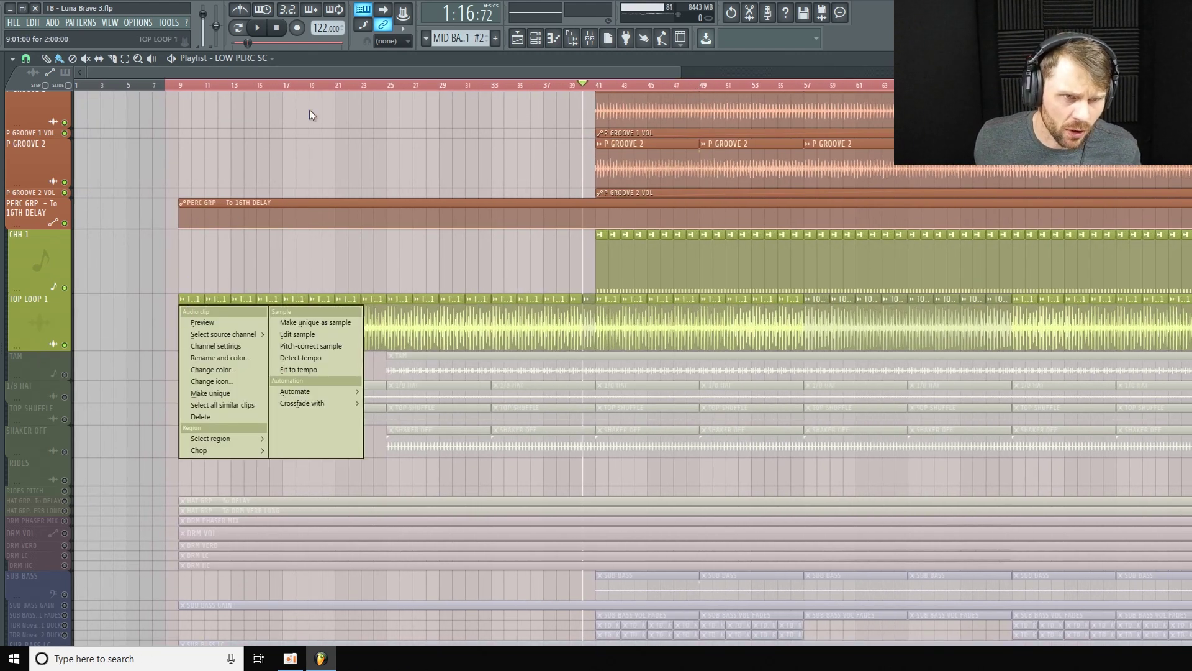
left_click(191, 317)
left_click(186, 316)
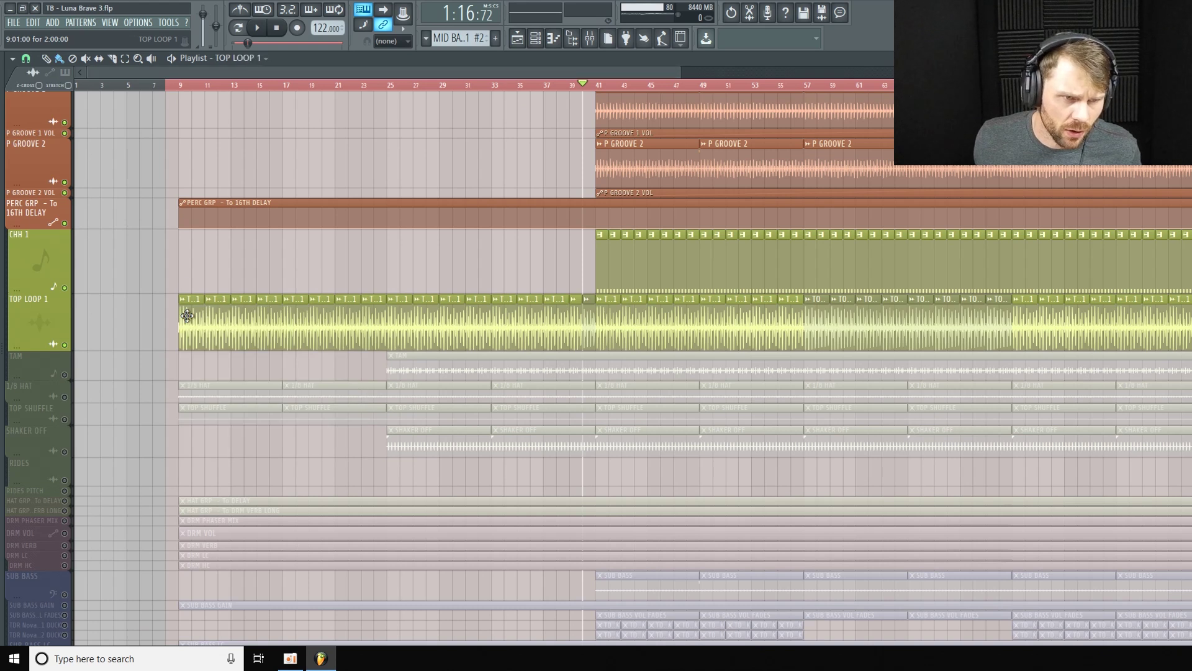
Step: Reduce the height of the CHH 1 track and enlarge TOP LOOP 1 to examine its clips between bars 57 and 73
left_click(190, 270)
mouse_move(204, 271)
left_mouse_down()
mouse_move(458, 292)
mouse_move(203, 291)
left_mouse_up()
right_click(190, 267)
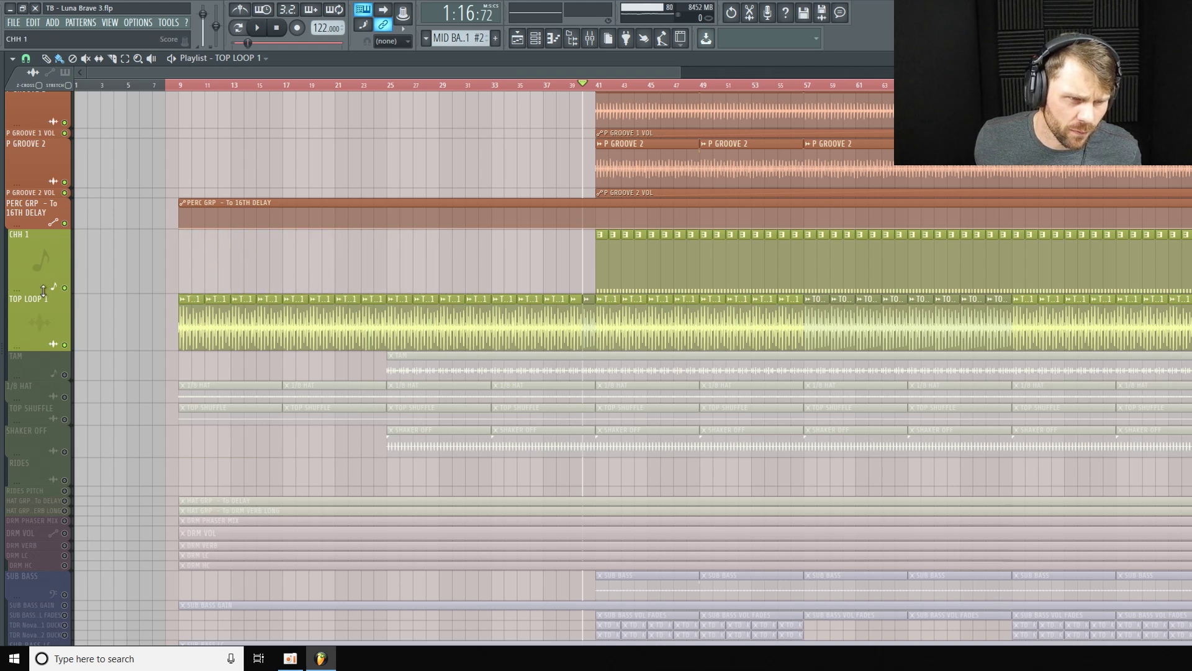
left_click_drag(44, 291, 52, 264)
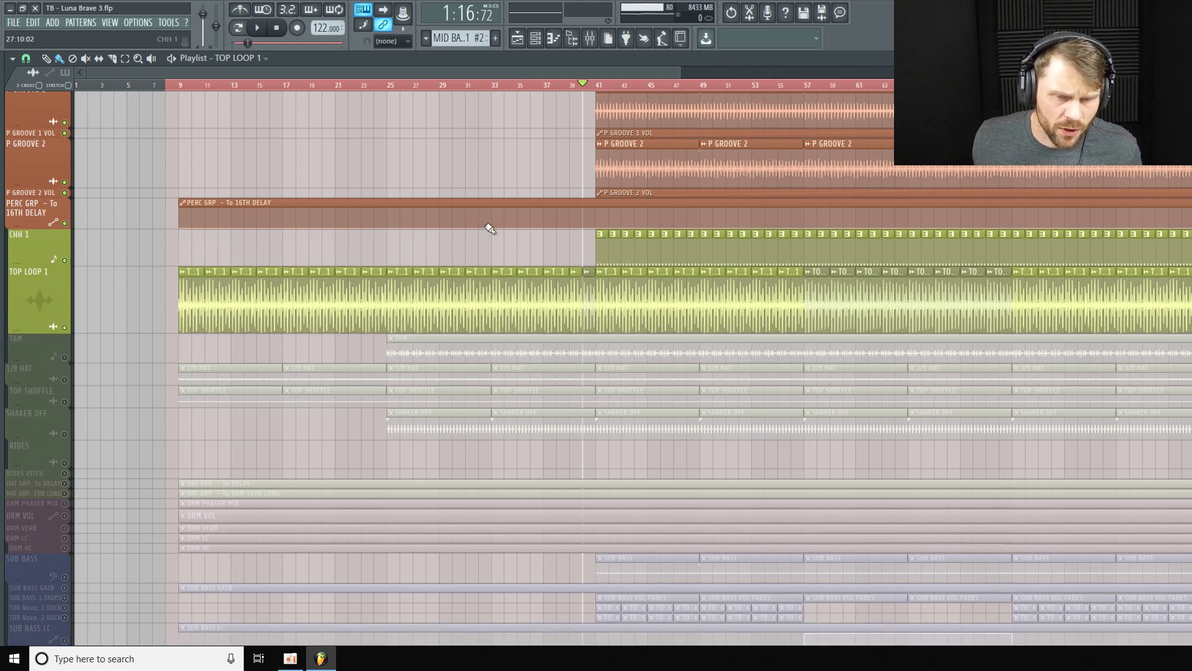
left_click_drag(681, 72, 732, 70)
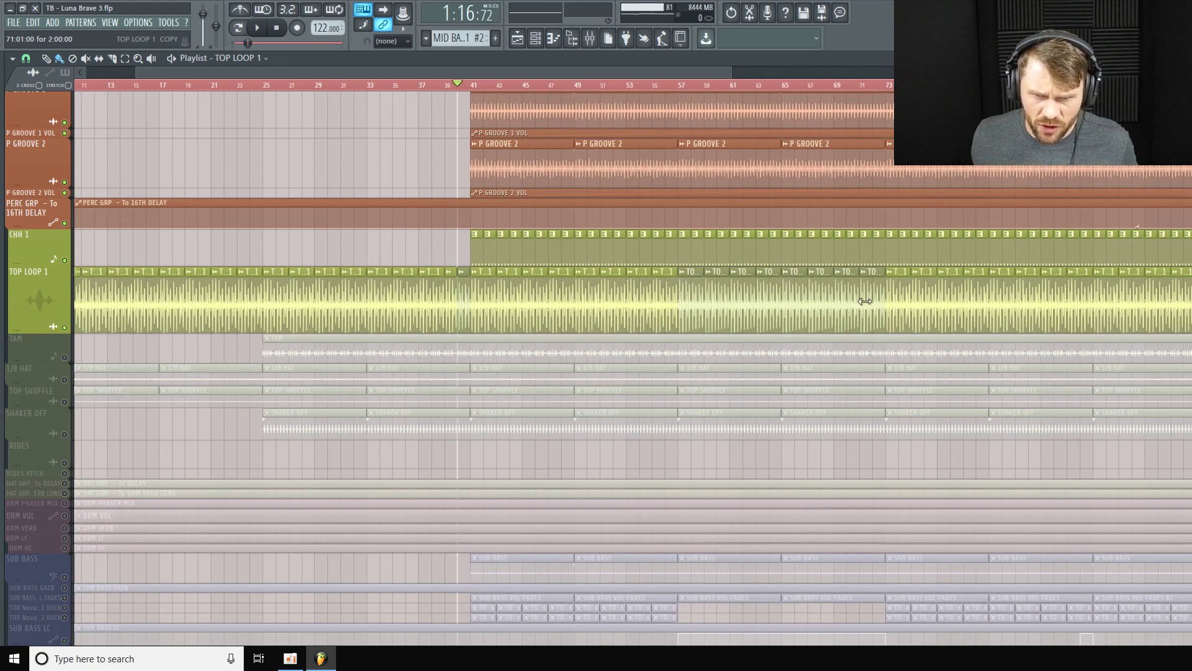
mouse_move(50, 333)
left_mouse_down()
mouse_move(50, 377)
mouse_move(50, 347)
left_mouse_up()
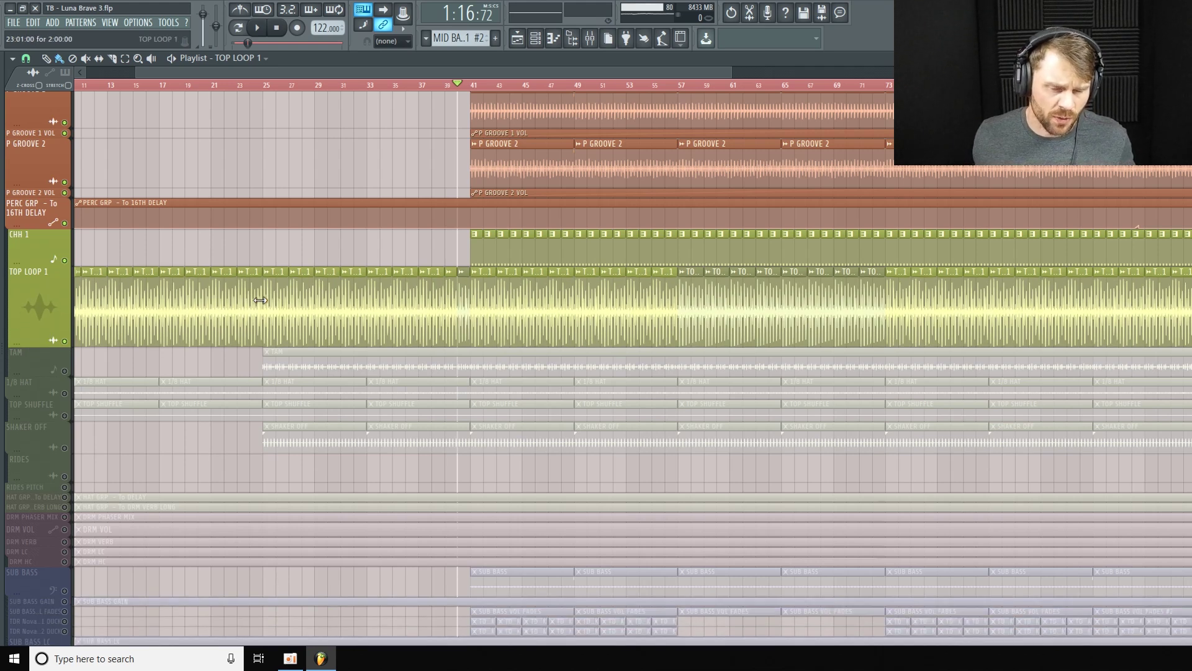
Step: Open the TOP LOOP 1 COPY channel settings from the channel rack, examine its sample, and return to the playlist
key("F6")
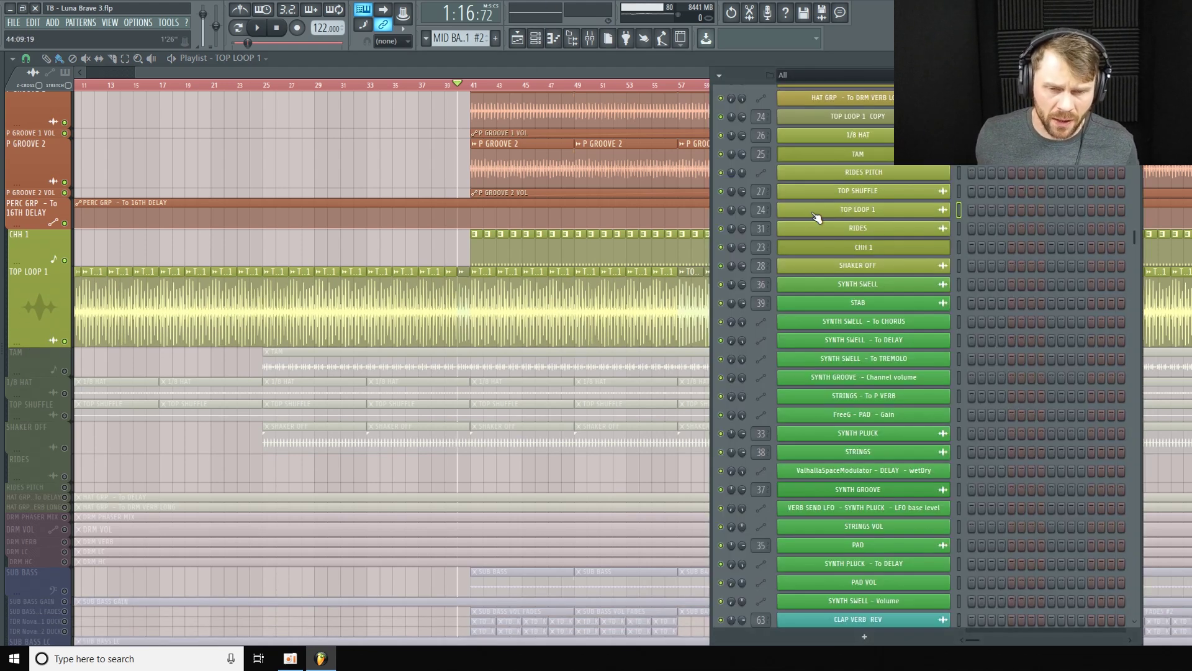
scroll(865, 266, "up", 3)
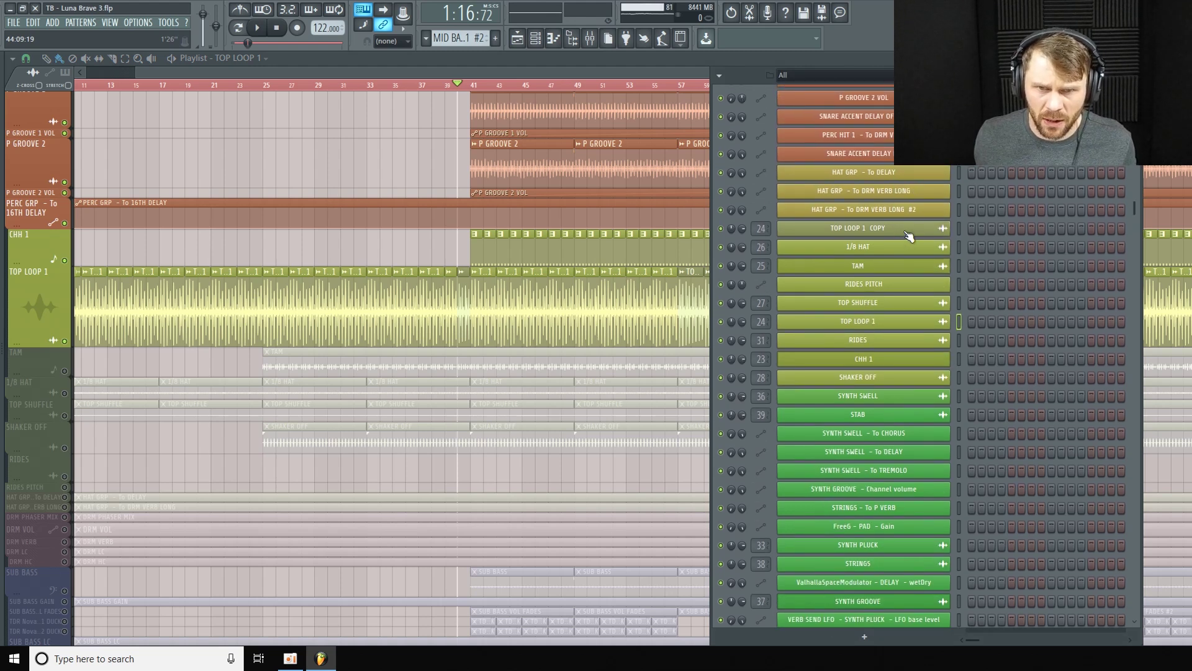
left_click(909, 236)
left_click_drag(488, 219, 484, 172)
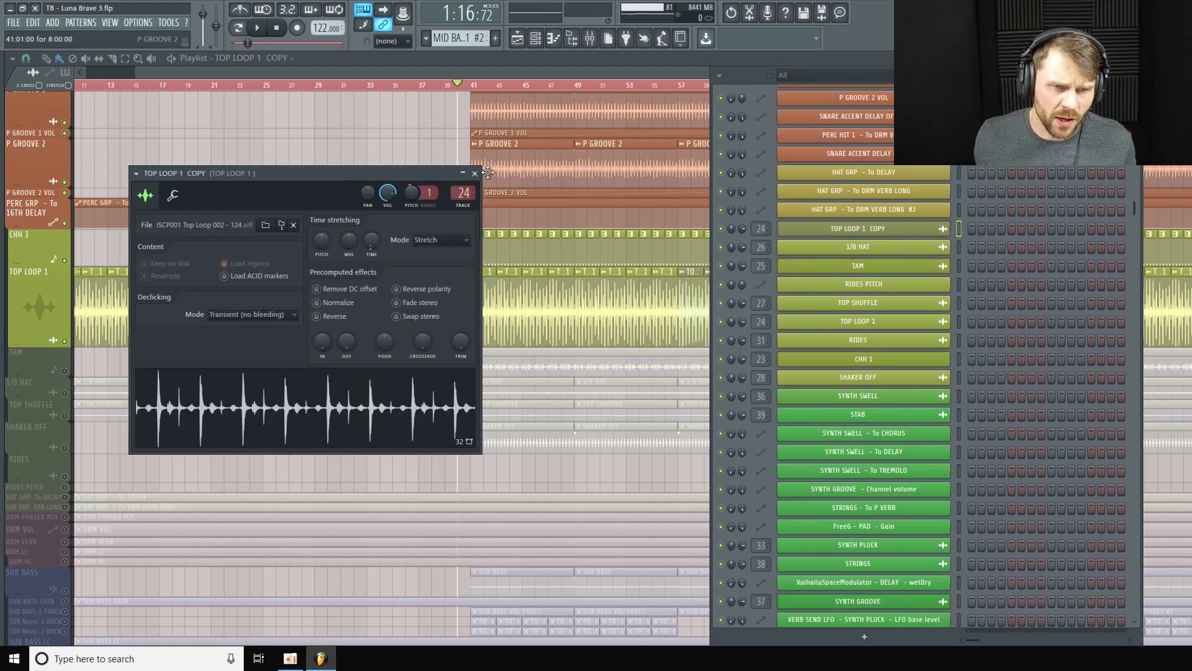
left_click(508, 225)
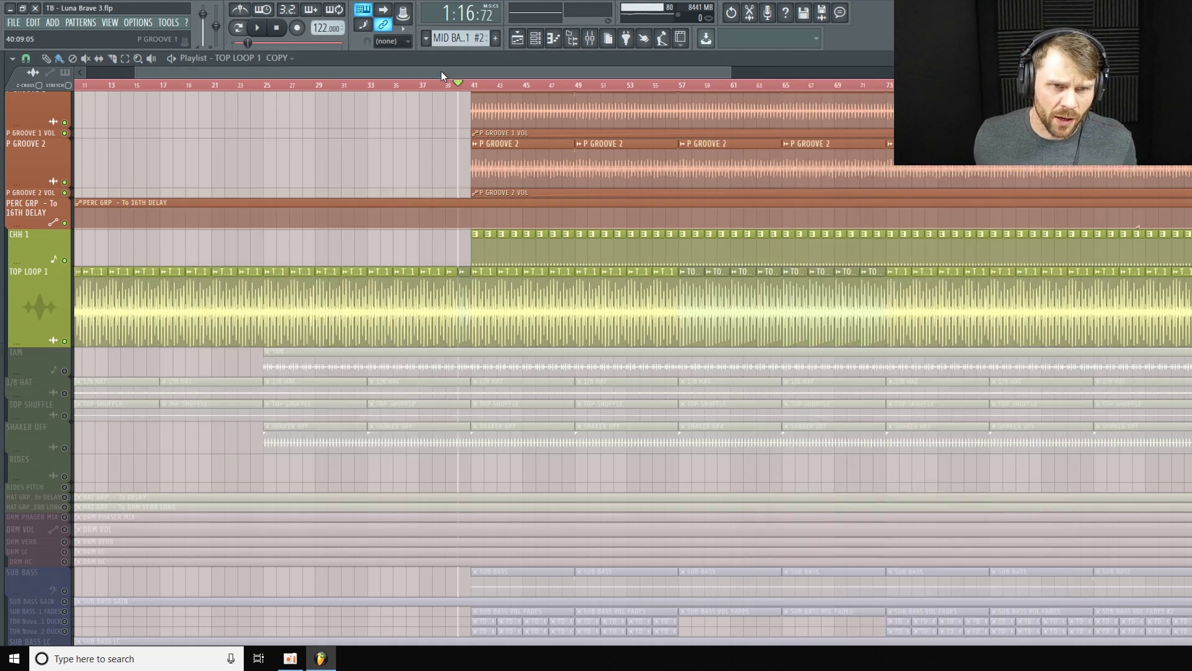
Step: Move the playback position to bar 59, inside the section with the first CLAPS clips
scroll(508, 225, "up", 3)
scroll(508, 225, "up", 6)
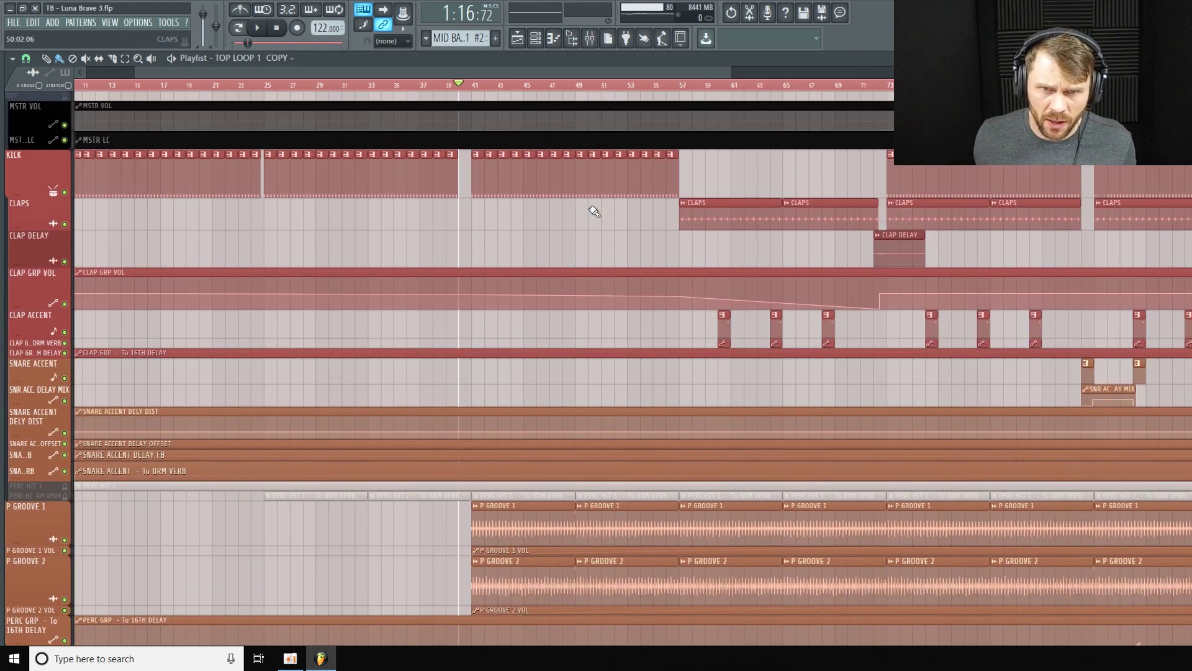
left_click_drag(706, 90, 693, 139)
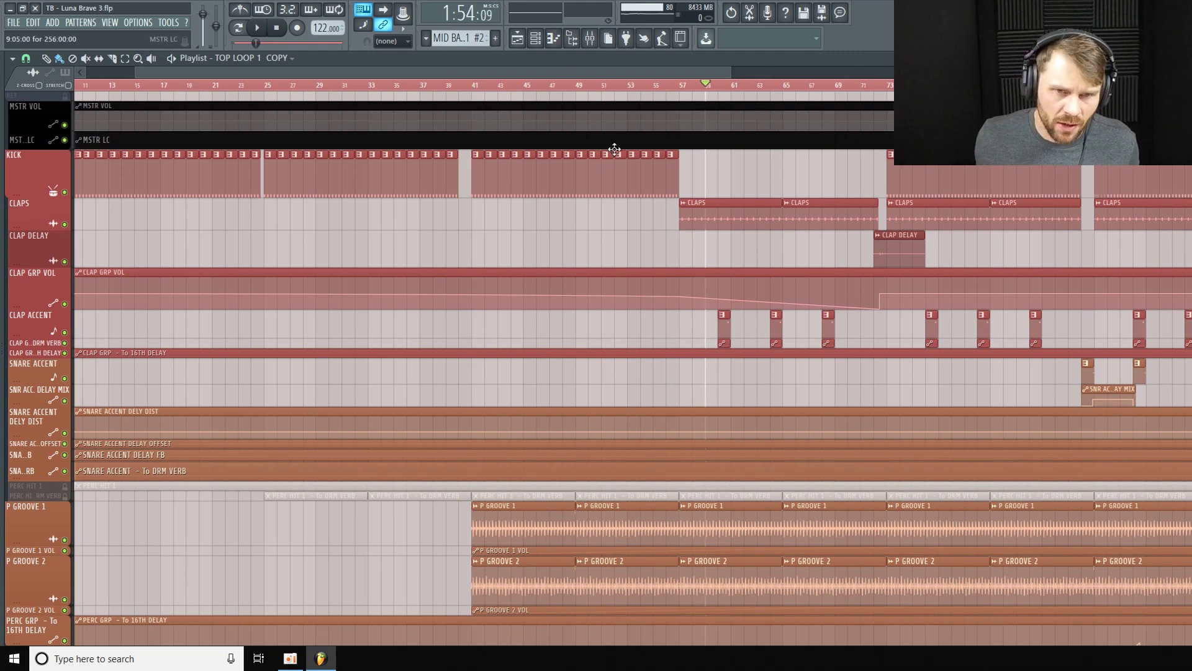
Step: Unmute and enlarge the TAM playlist track below TOP LOOP 1
scroll(615, 189, "down", 2)
scroll(615, 189, "down", 6)
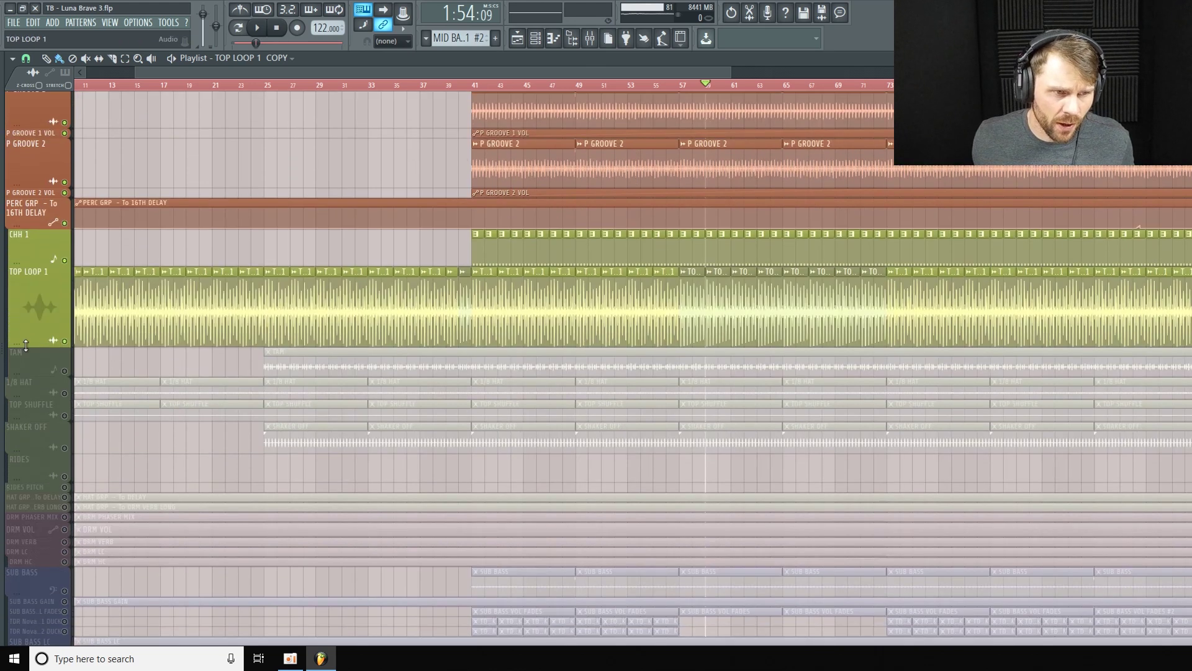
scroll(333, 413, "down", 2, "ctrl")
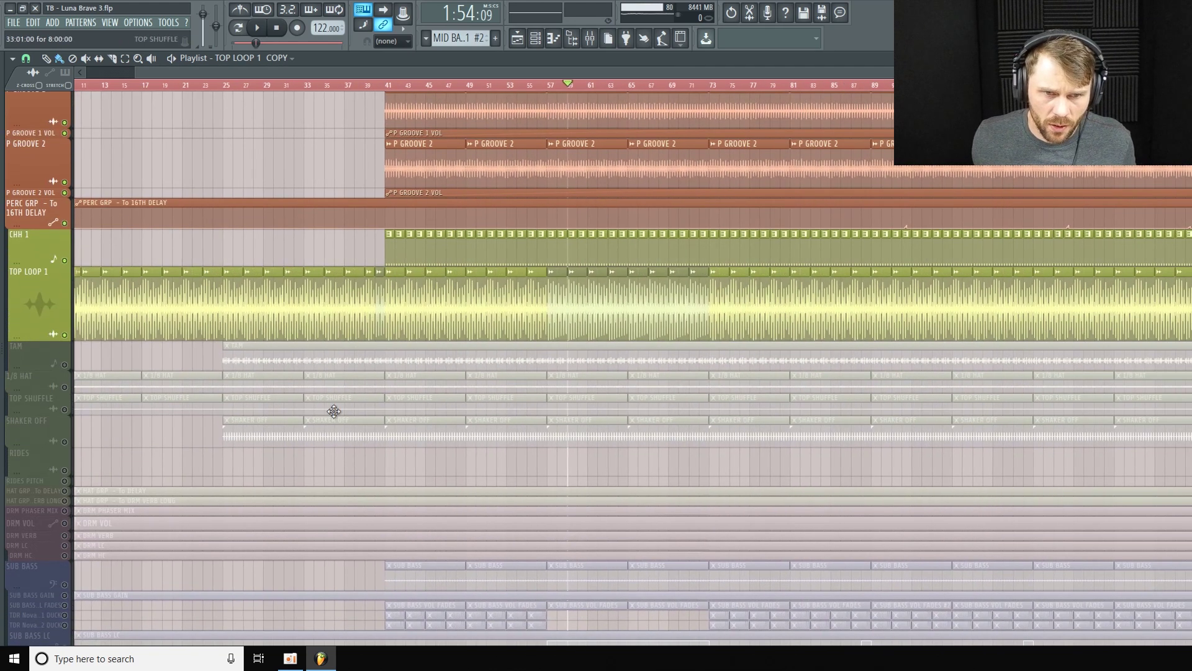
scroll(272, 351, "down", 2)
left_click(40, 267)
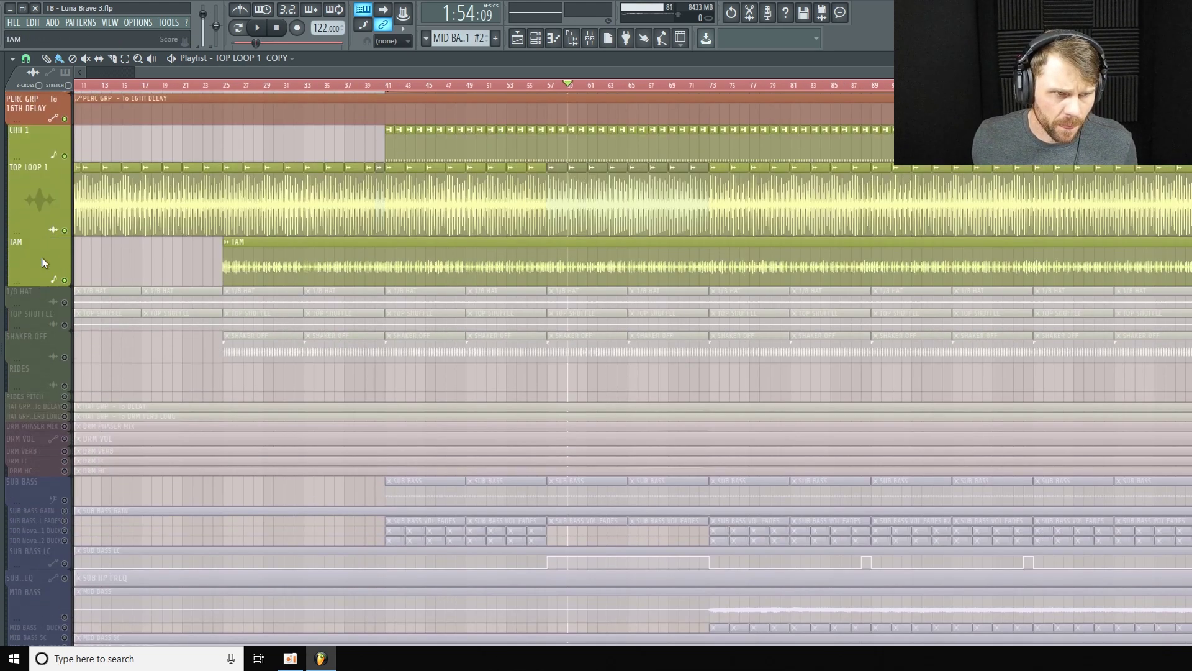
scroll(274, 160, "up", 2)
scroll(301, 207, "up", 1)
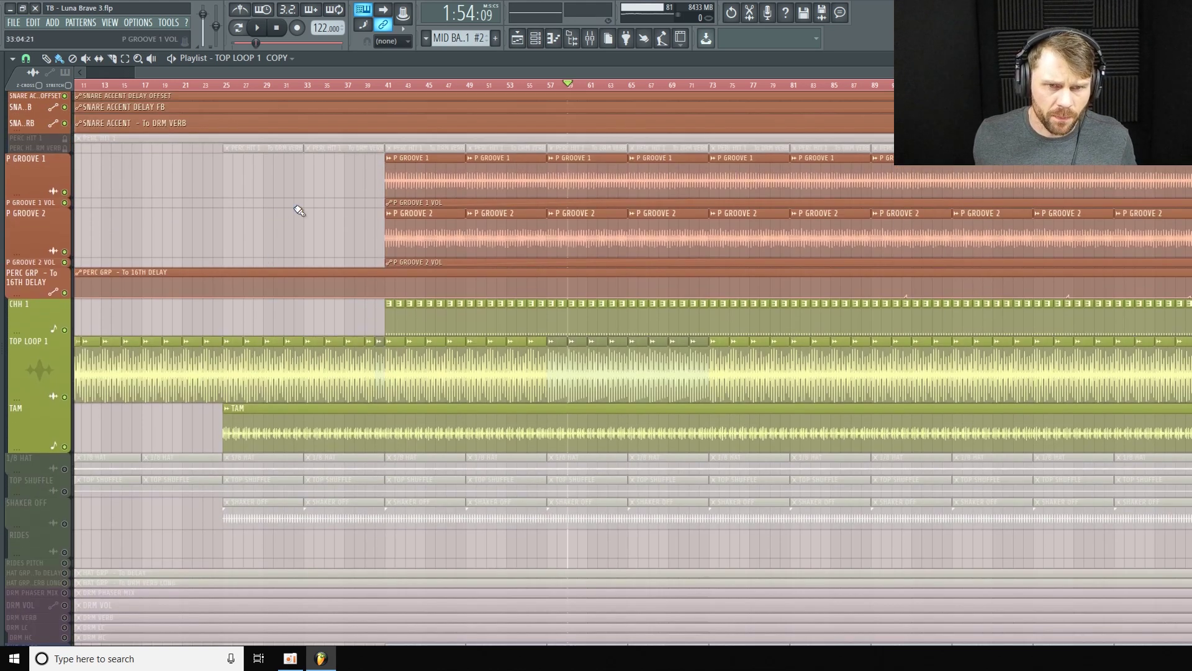
Step: Move the playback position back to bar 41, and audition the TAM track from bar 37 in the Luna Brave 2 project
left_click_drag(576, 89, 389, 110)
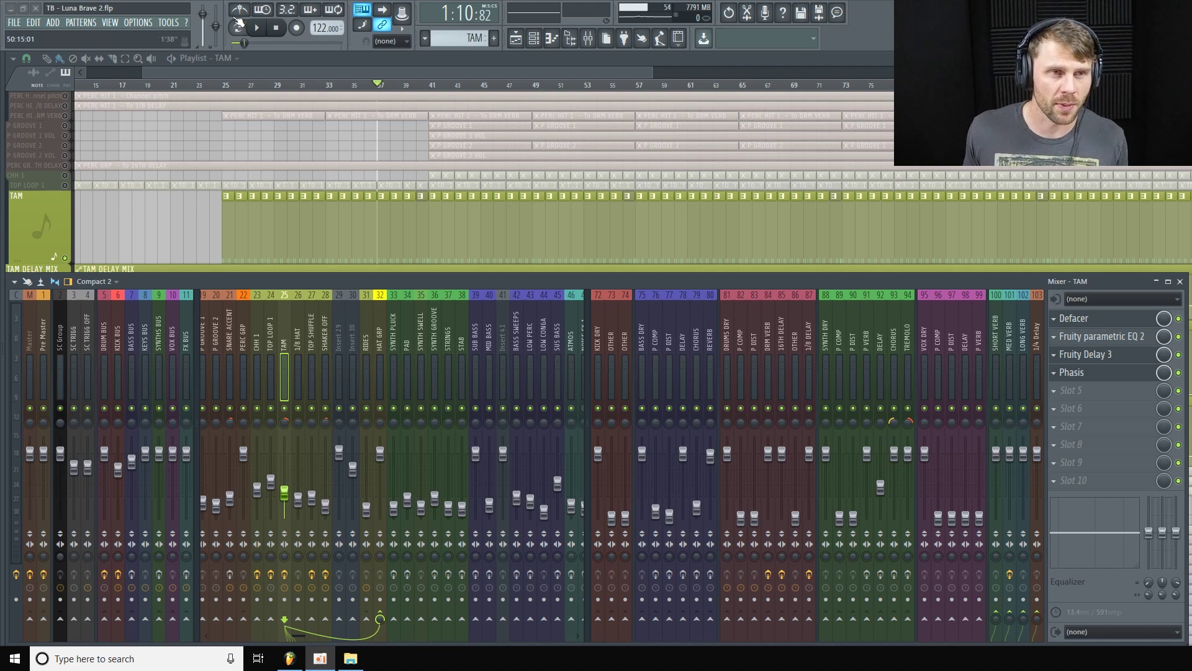
left_click(263, 29)
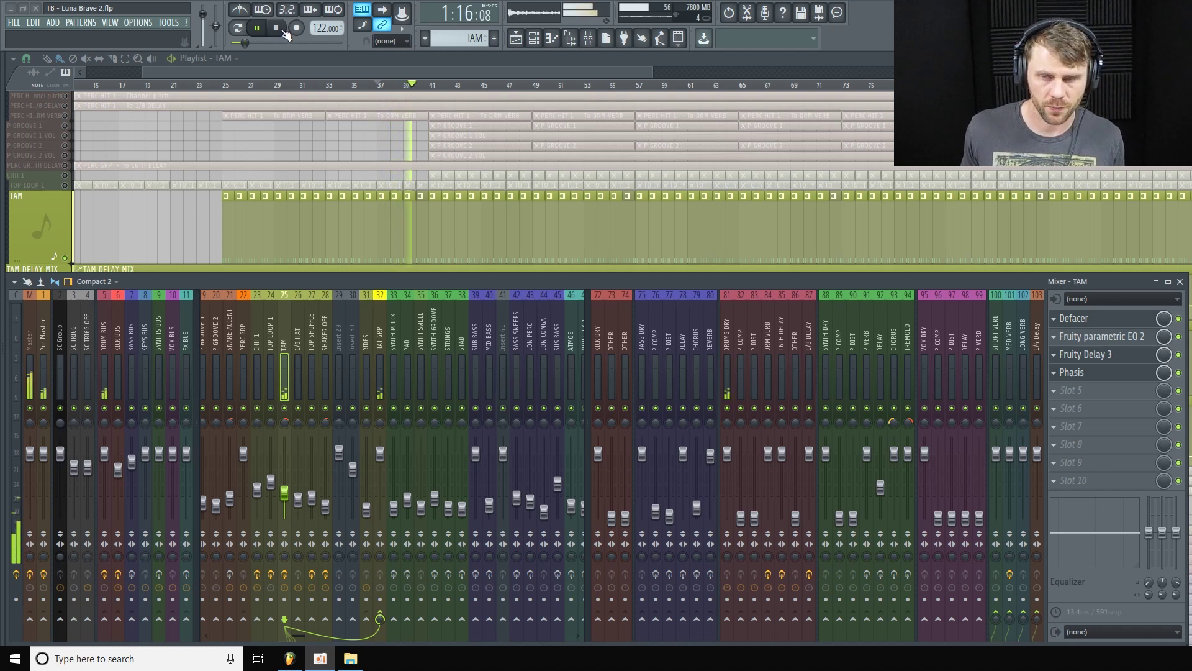
left_click(281, 29)
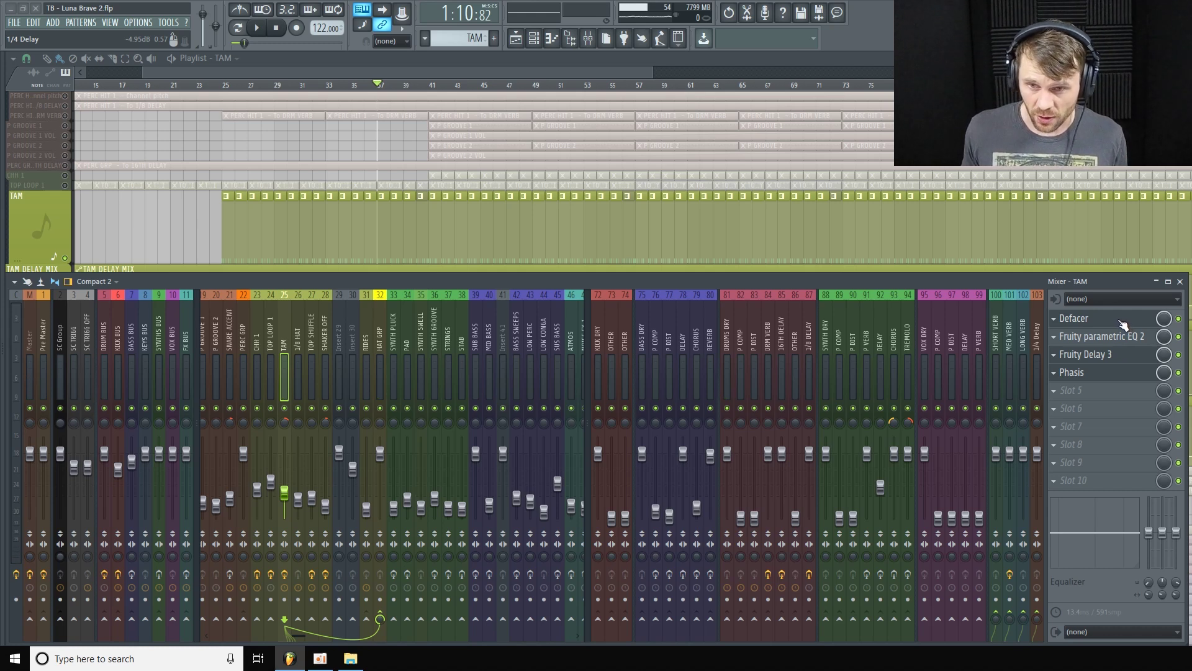
Step: Open Fruity Delay 3 and Defacer on the TAM mixer track, and audition the track with Defacer bypassed
left_click(1093, 354)
left_click(1117, 321)
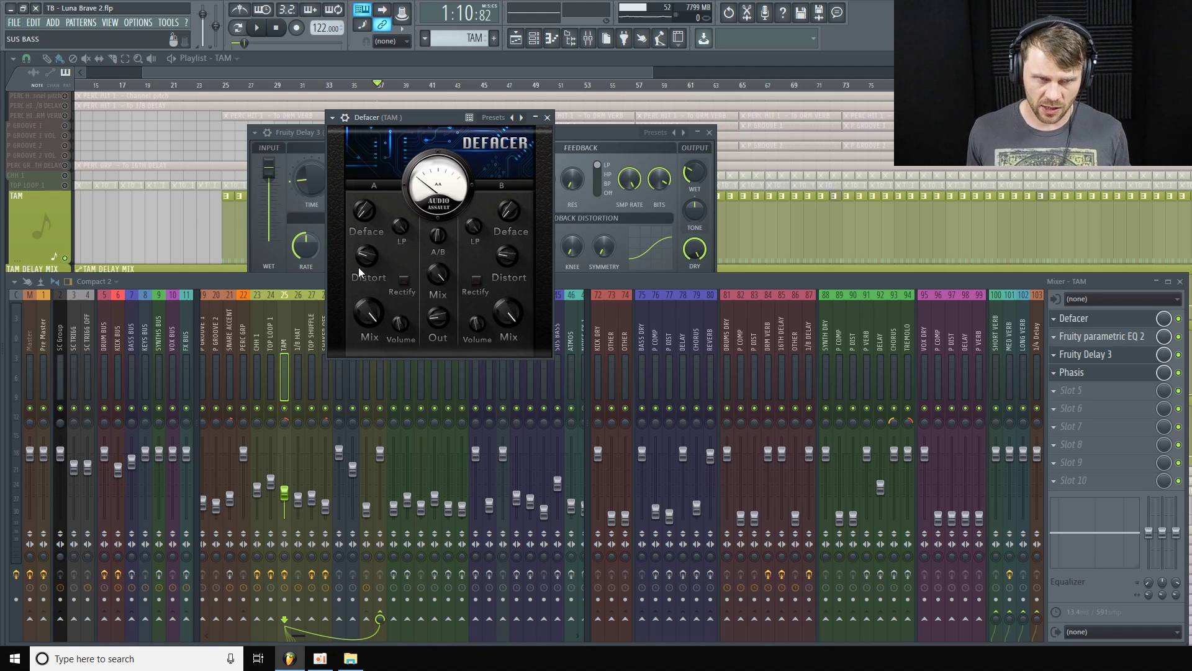
left_click(1180, 328)
key("space")
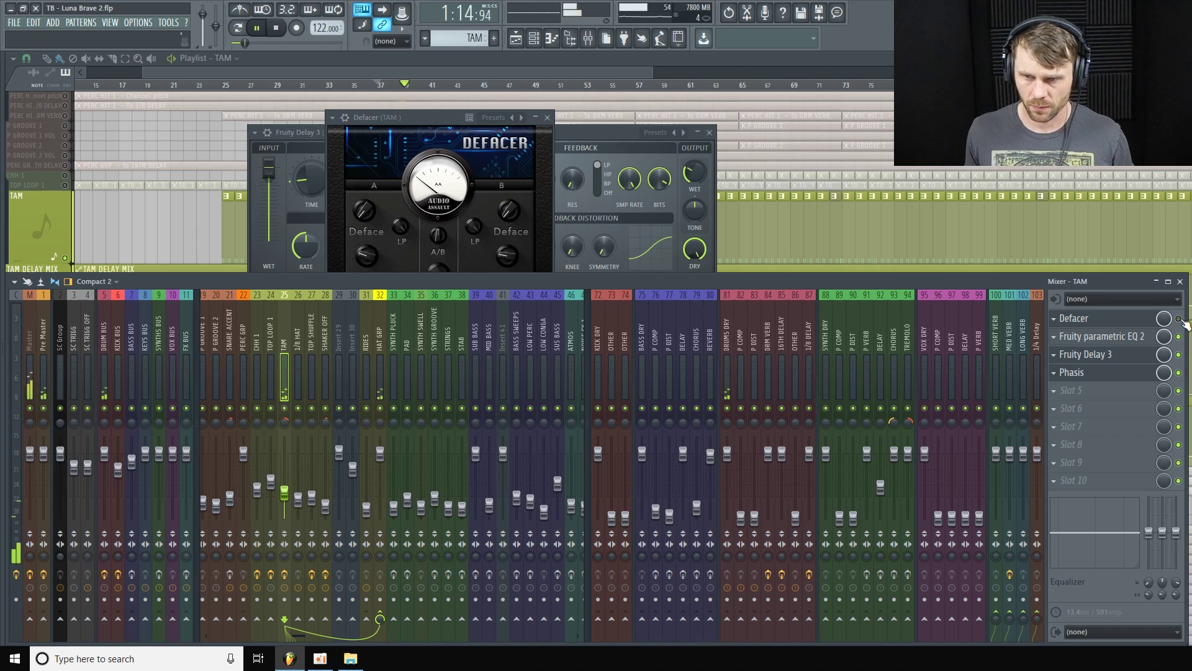
key("space")
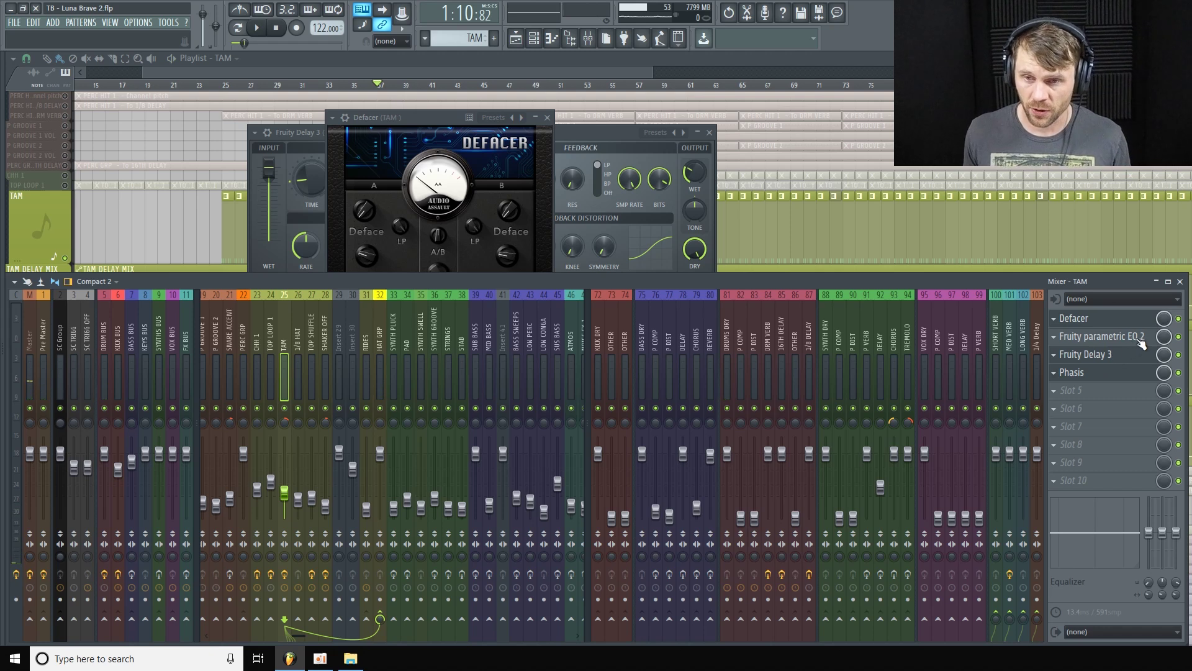
Step: Open the TAM track's Fruity parametric EQ 2, then bring its Fruity Delay 3 window forward to examine both settings
left_click(1139, 342)
left_click_drag(710, 154, 664, 146)
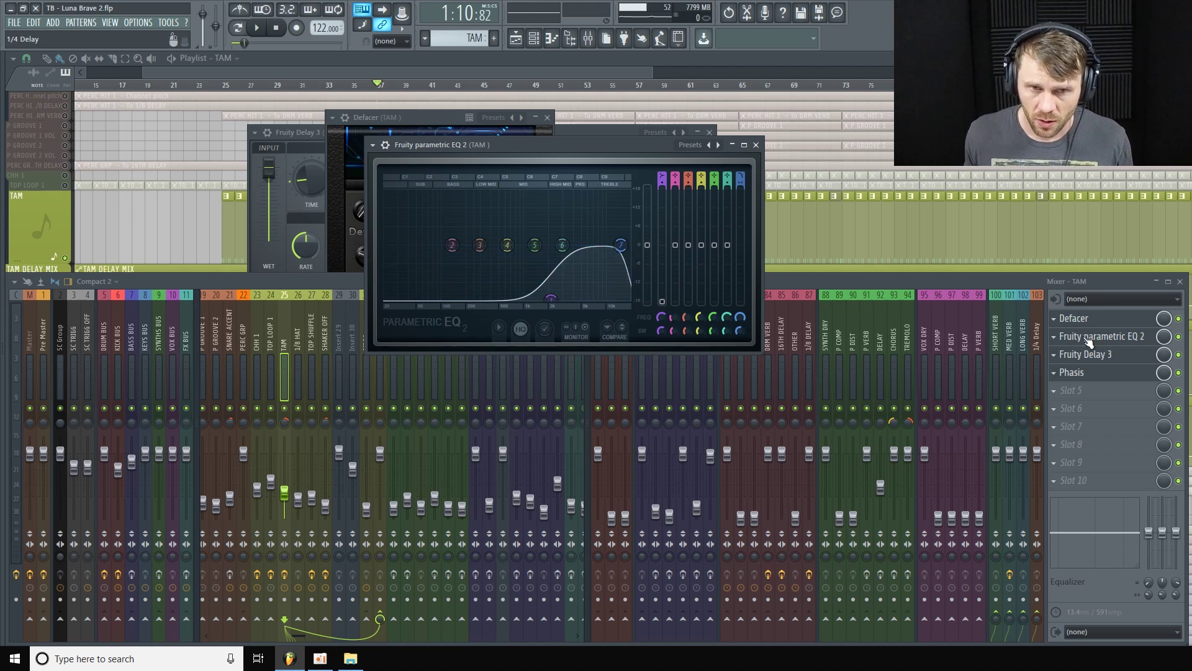
left_click(306, 133)
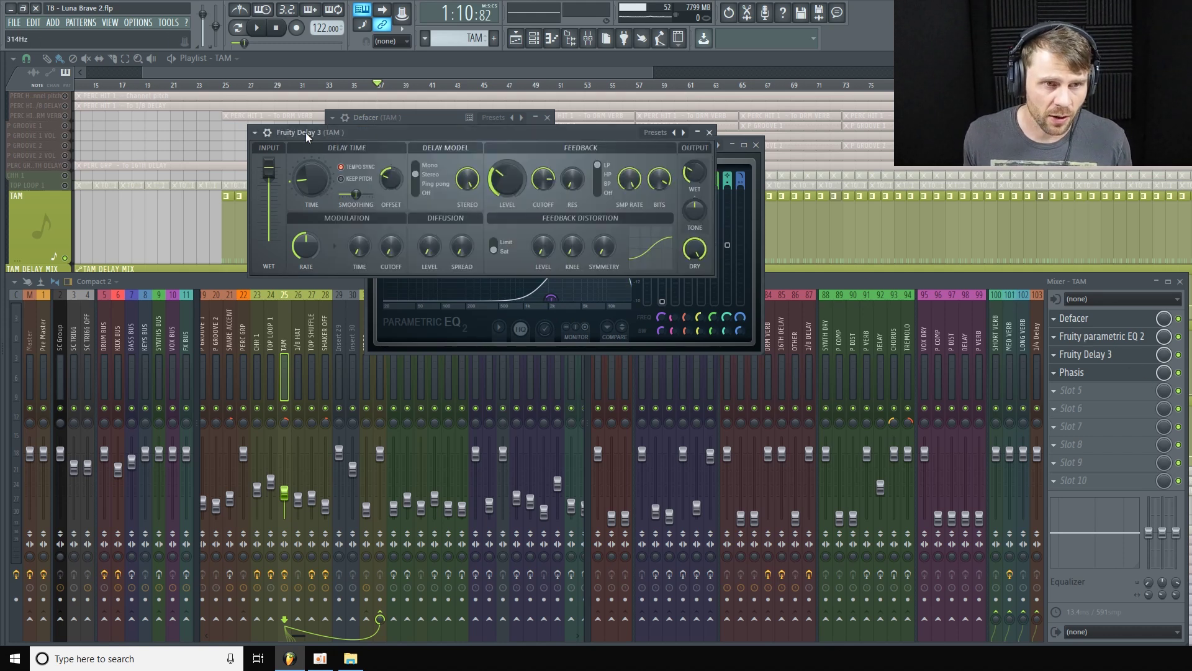
left_click_drag(456, 130, 455, 160)
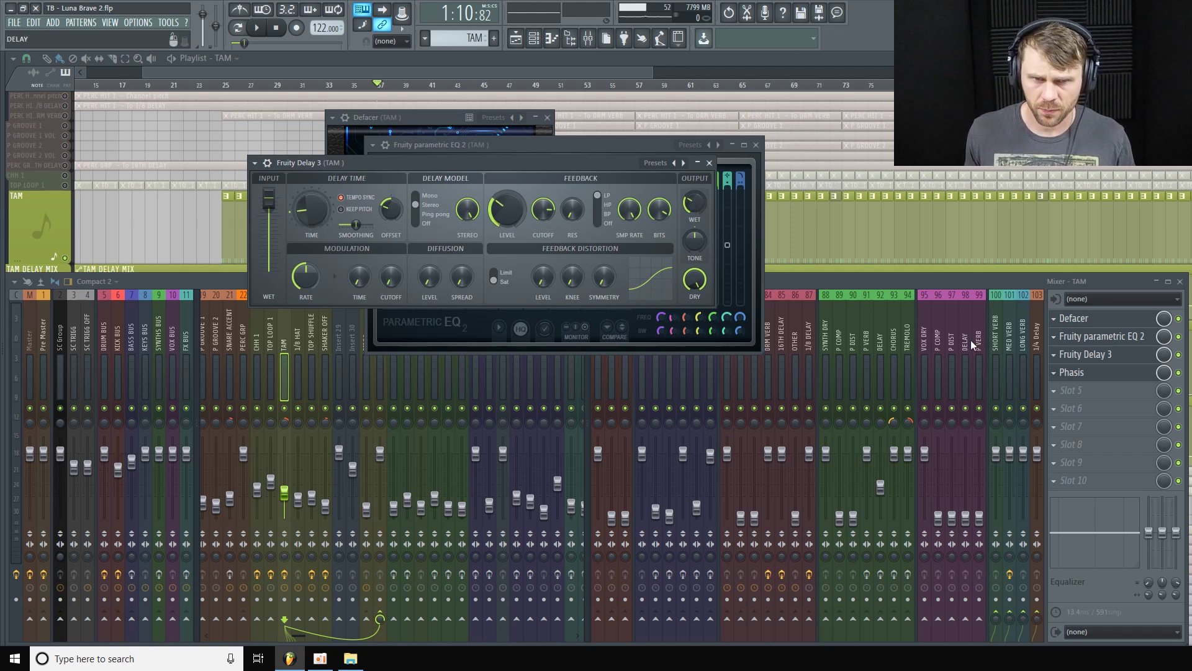
Step: Open the Phasis plugin on the TAM mixer track and place its window beside the other effects
left_click(1131, 381)
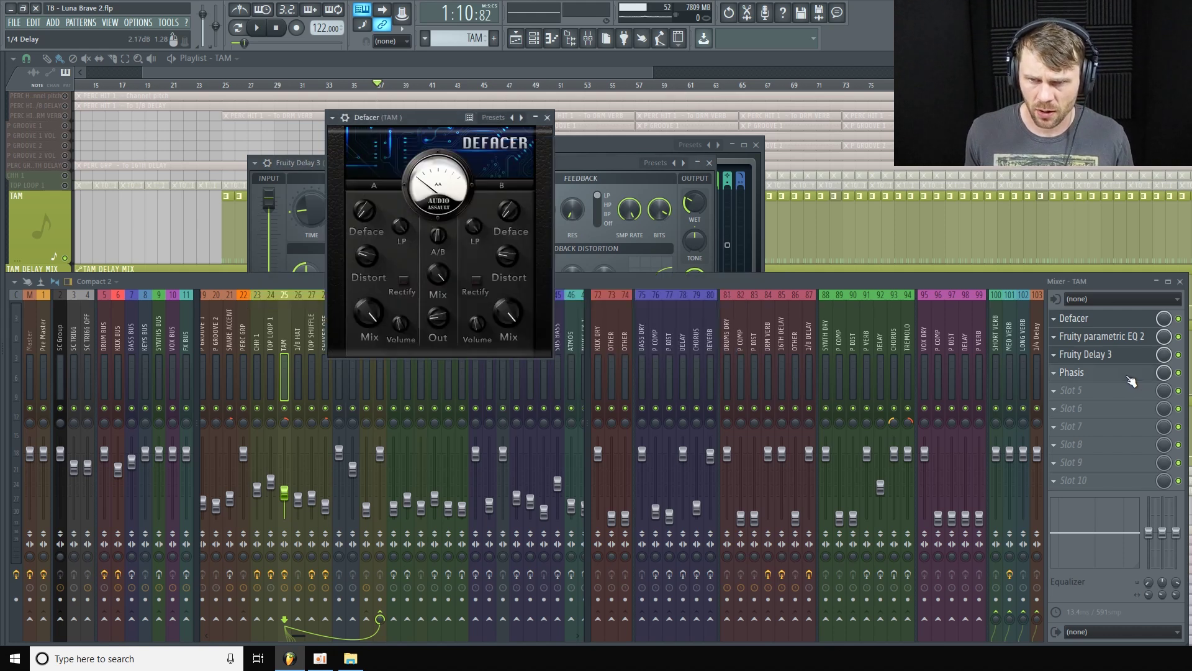
left_click(1134, 380)
left_click_drag(356, 166, 325, 121)
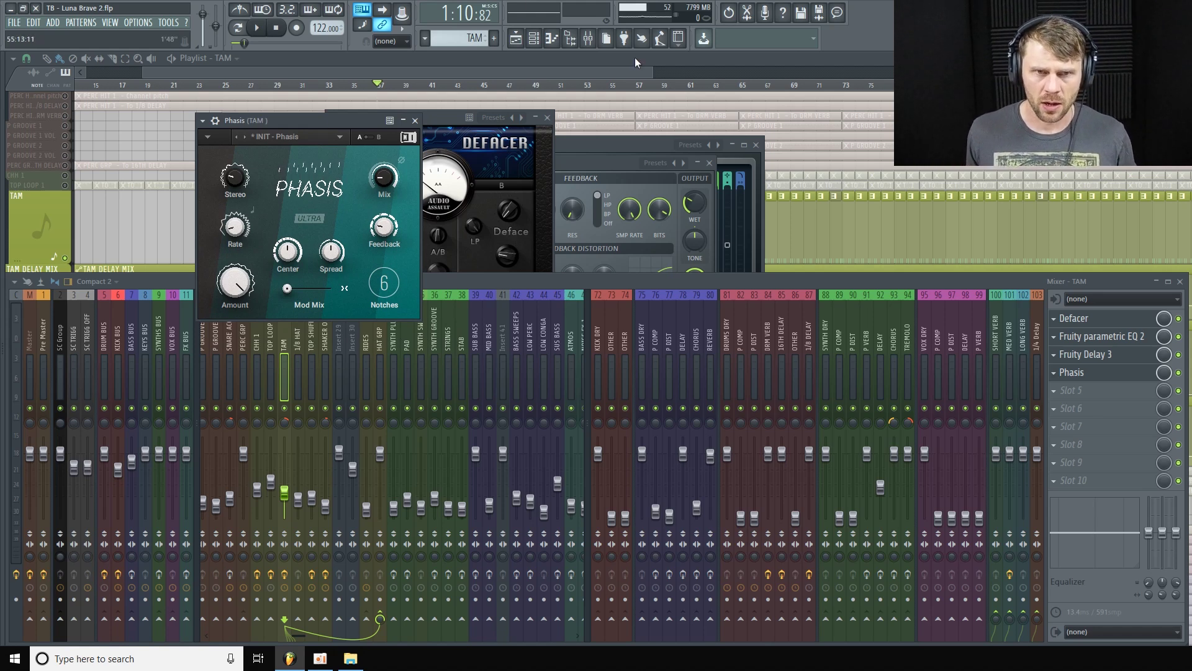
Step: Return to the playlist, increase the TAM track's height and examine its clips around the TAM #2 variation before bar 41
left_click_drag(653, 73, 2, 304)
left_click_drag(38, 261, 39, 340)
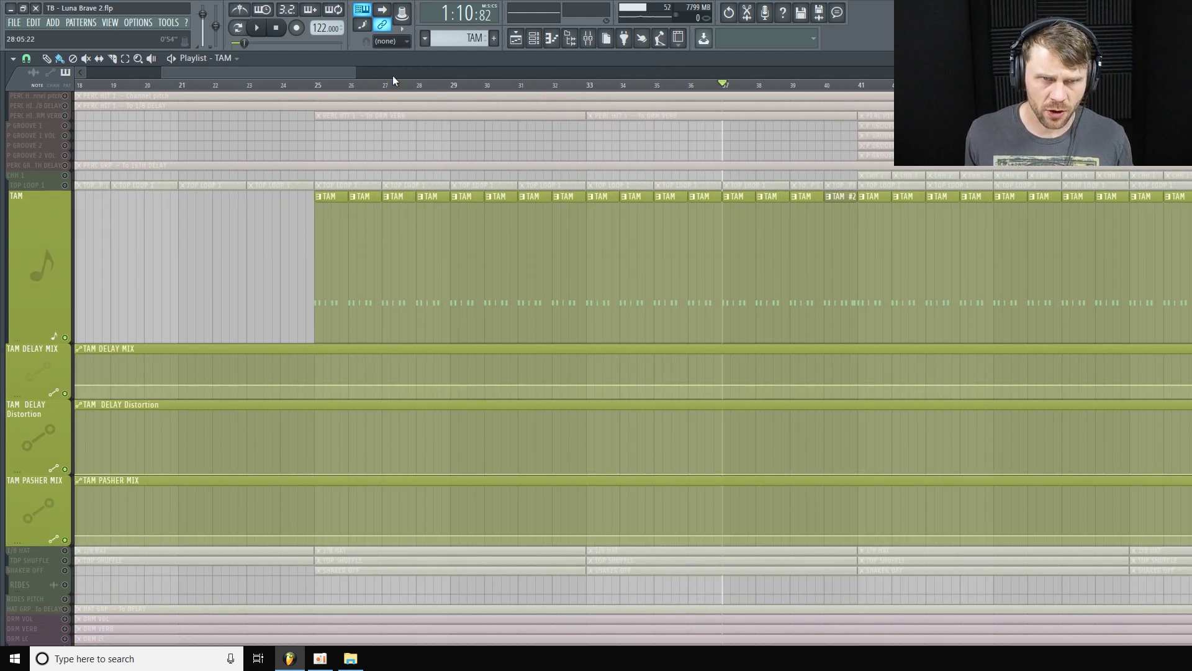
scroll(385, 87, "right", 5)
left_click_drag(415, 73, 321, 79)
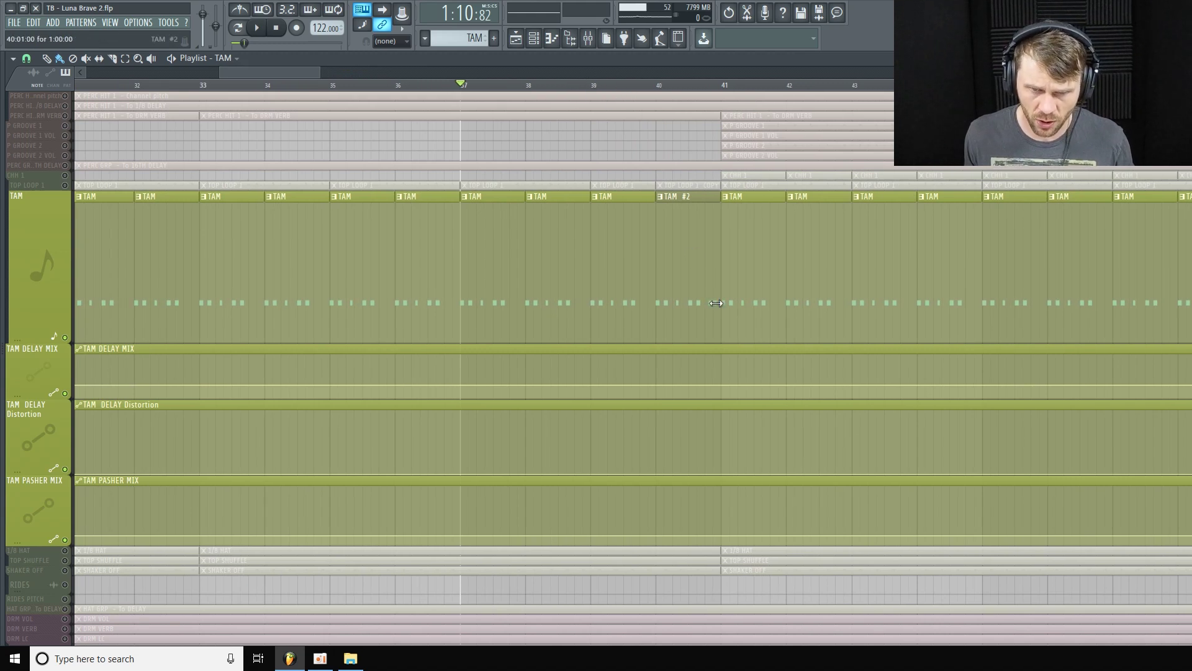
Step: Play the TAM track from bar 39 through the TAM #2 clip, and stop playback
left_click(619, 91)
key("space")
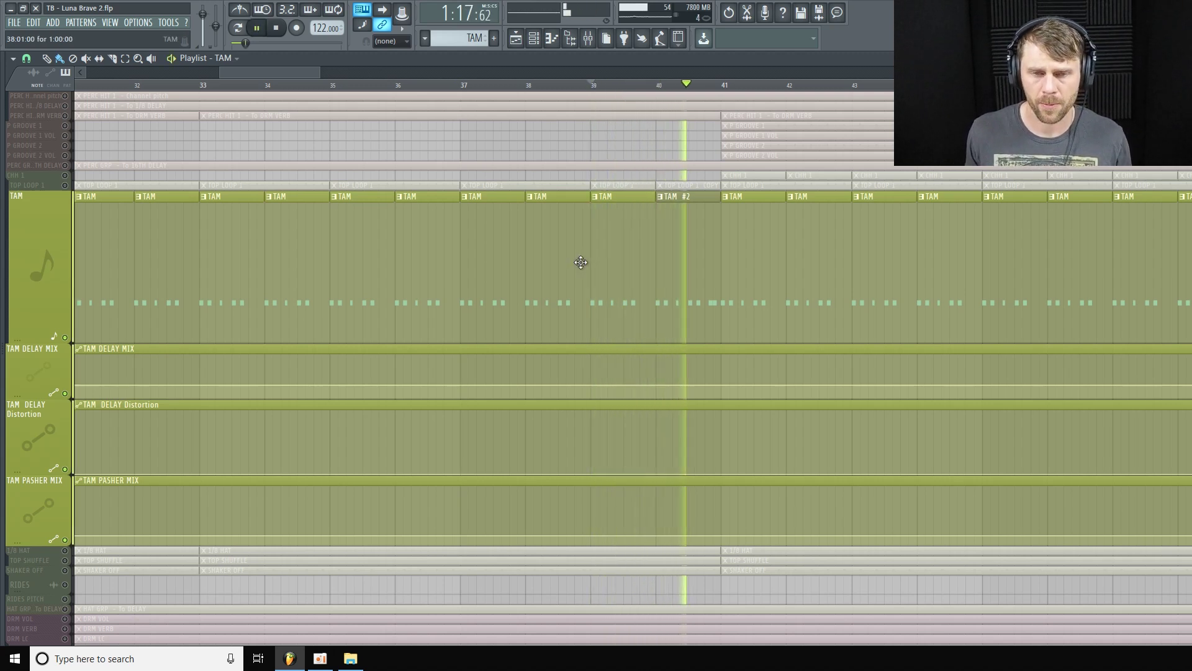
key("space")
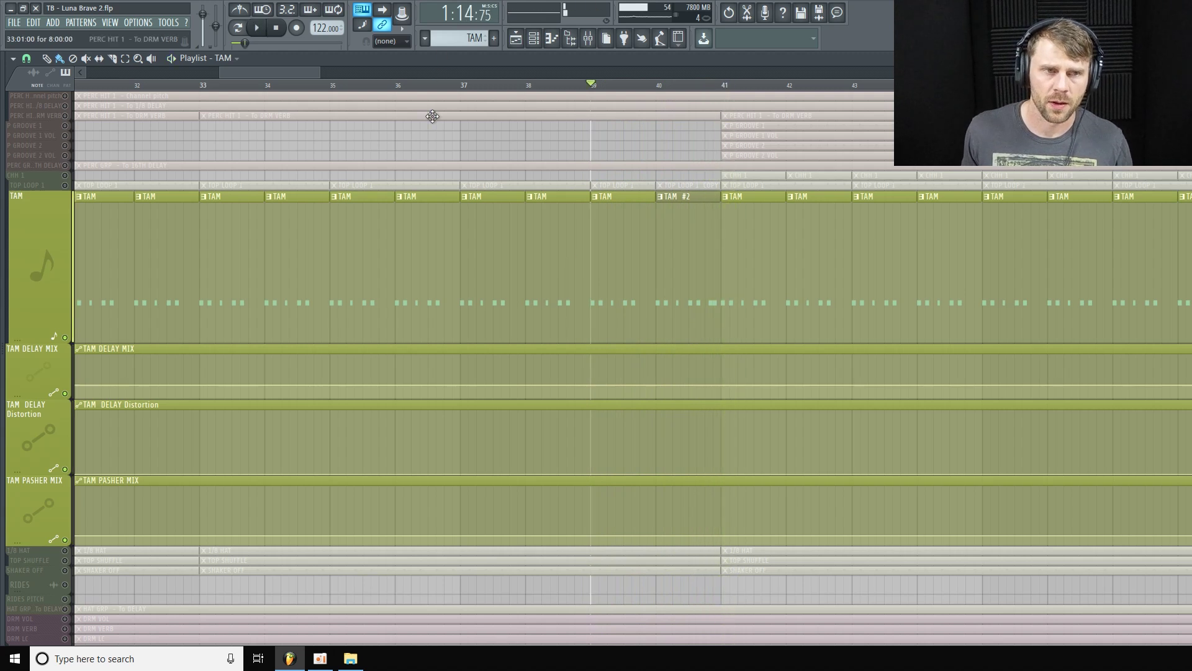
Step: Reduce the TAM track's height and examine its delay mix, delay distortion and phaser mix automation from bar 101 onward
left_click_drag(324, 73, 313, 285)
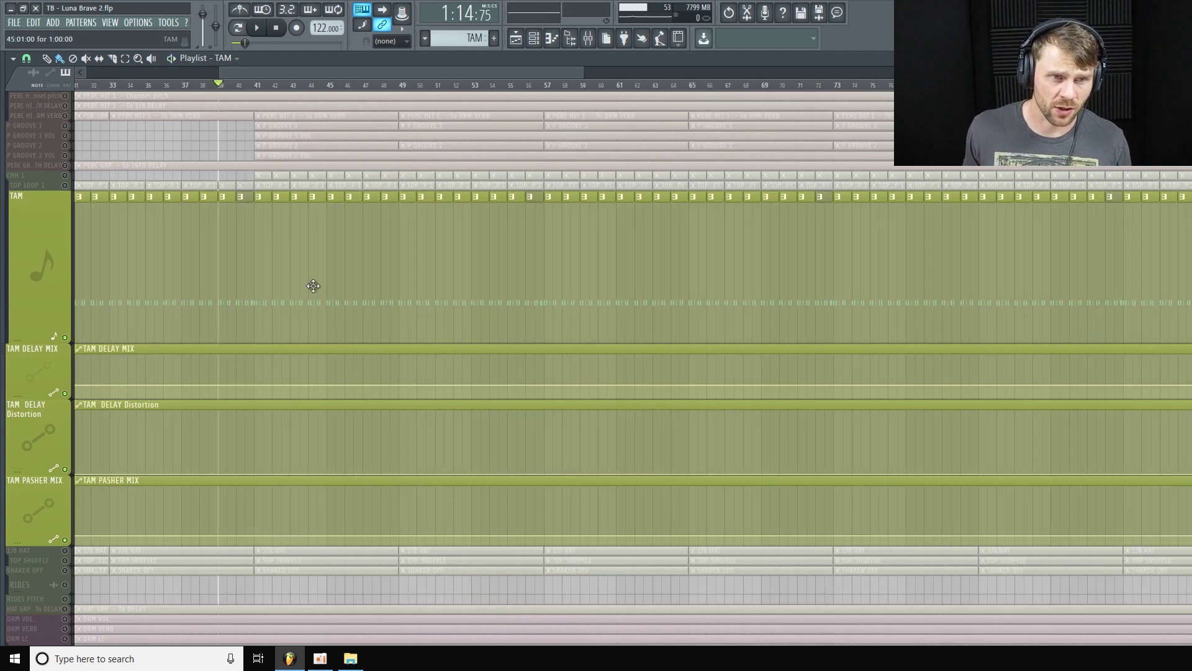
left_click_drag(580, 74, 932, 73)
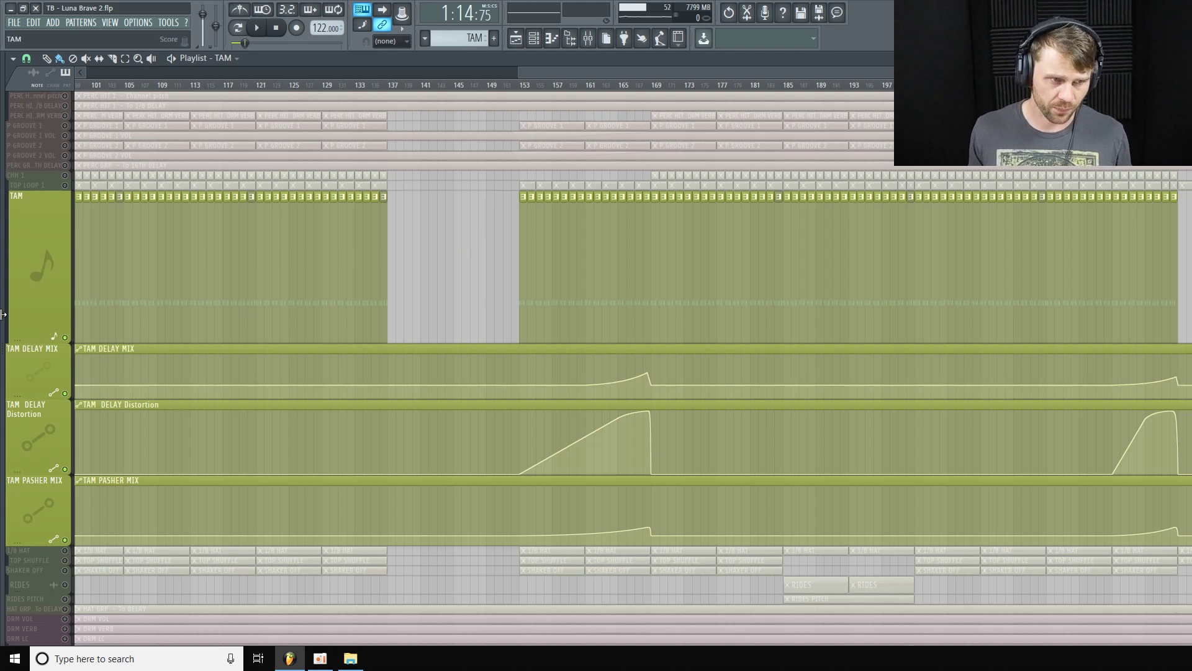
left_click_drag(36, 342, 44, 258)
scroll(45, 258, "down", 3)
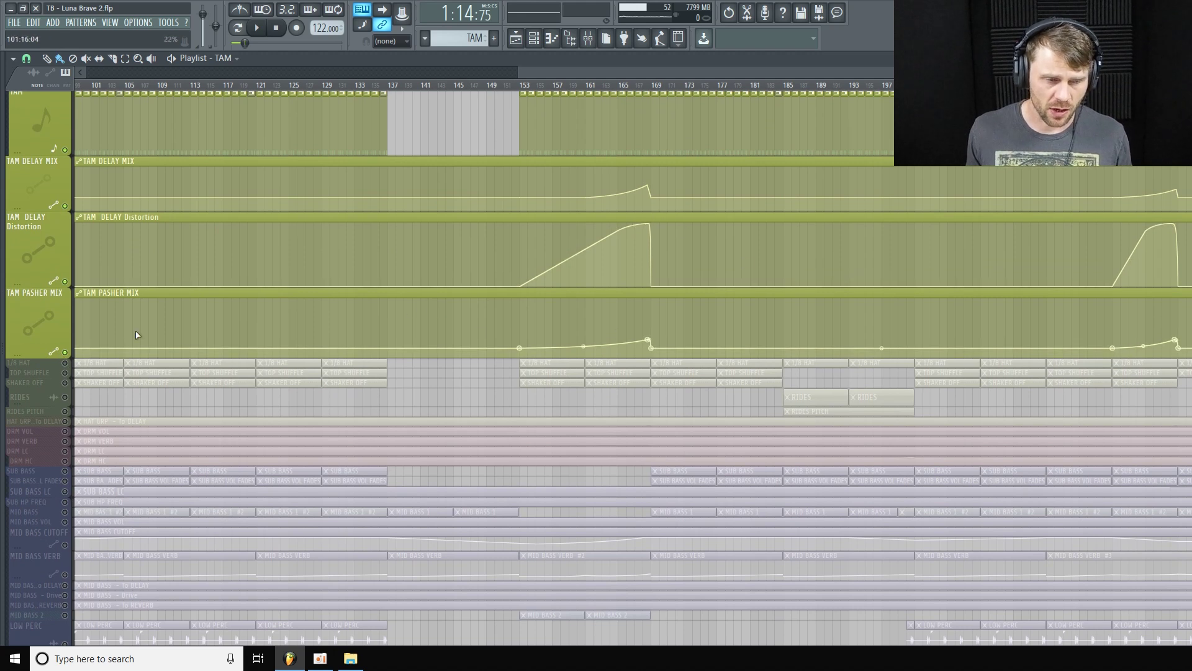
scroll(30, 339, "up", 2)
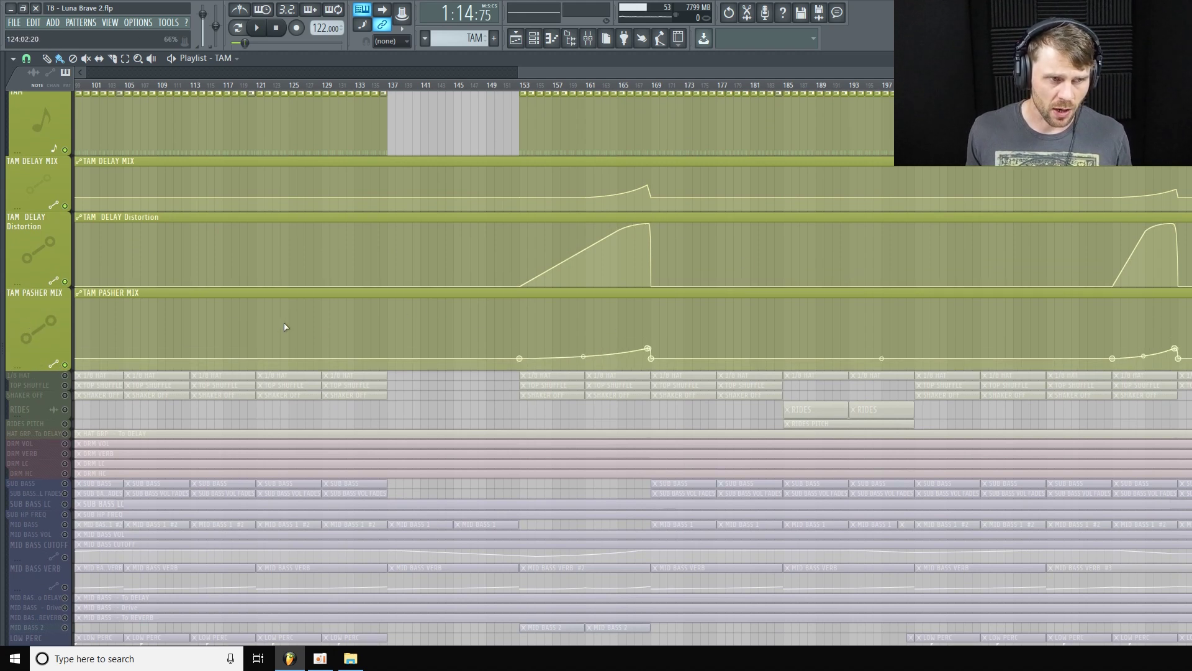
scroll(584, 363, "up", 2)
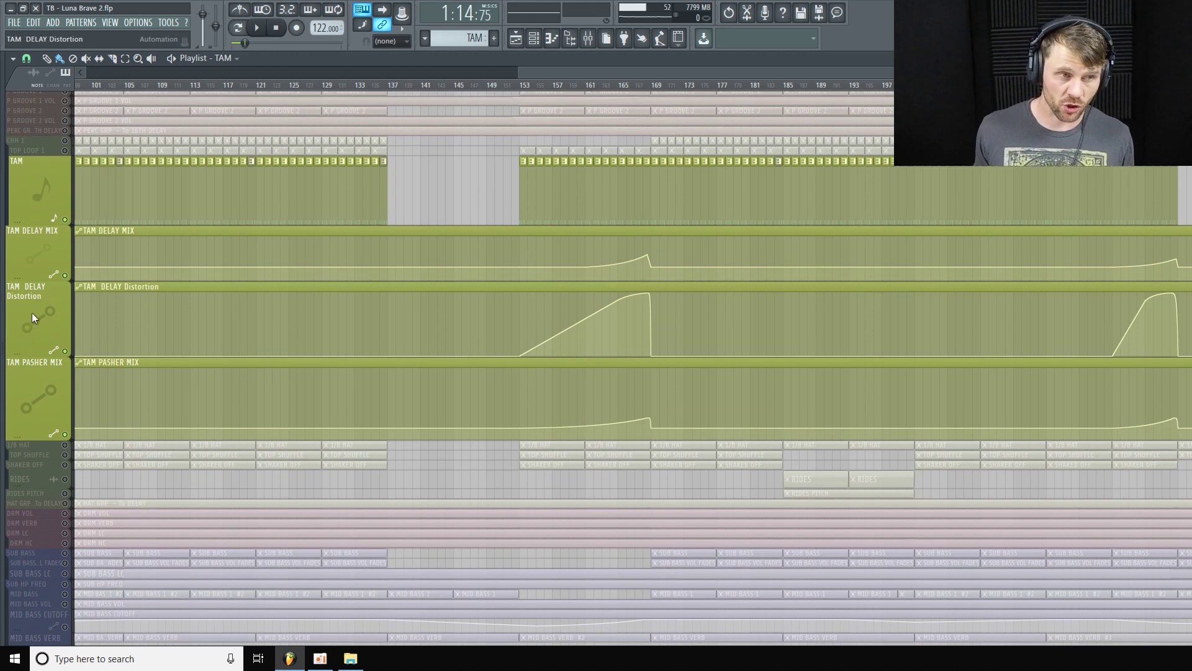
left_click_drag(35, 280, 37, 277)
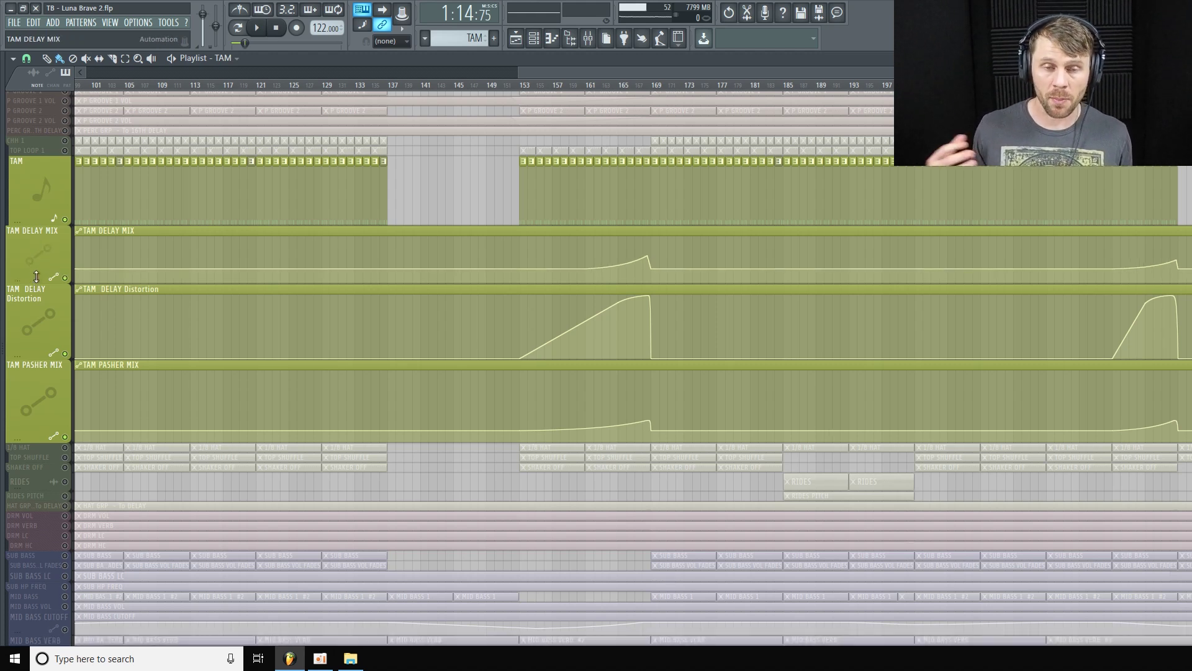
Step: Start playback at bar 161, before the peak of the TAM delay and distortion automation
left_click(632, 88)
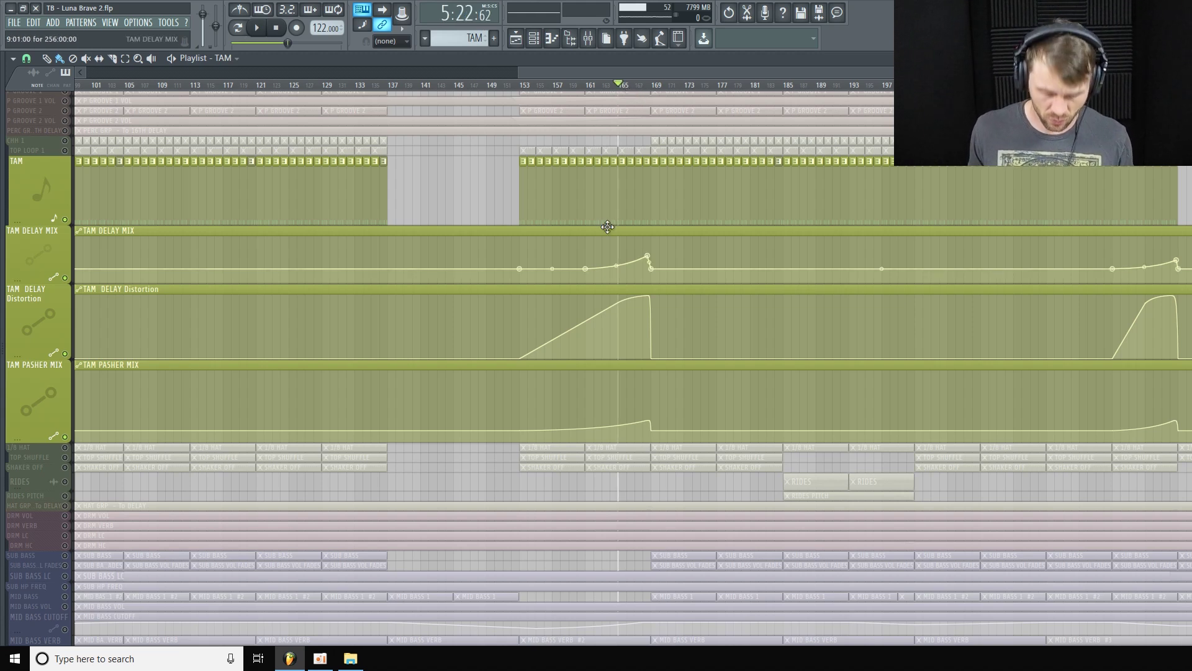
left_click(599, 90)
left_click(593, 91)
key("space")
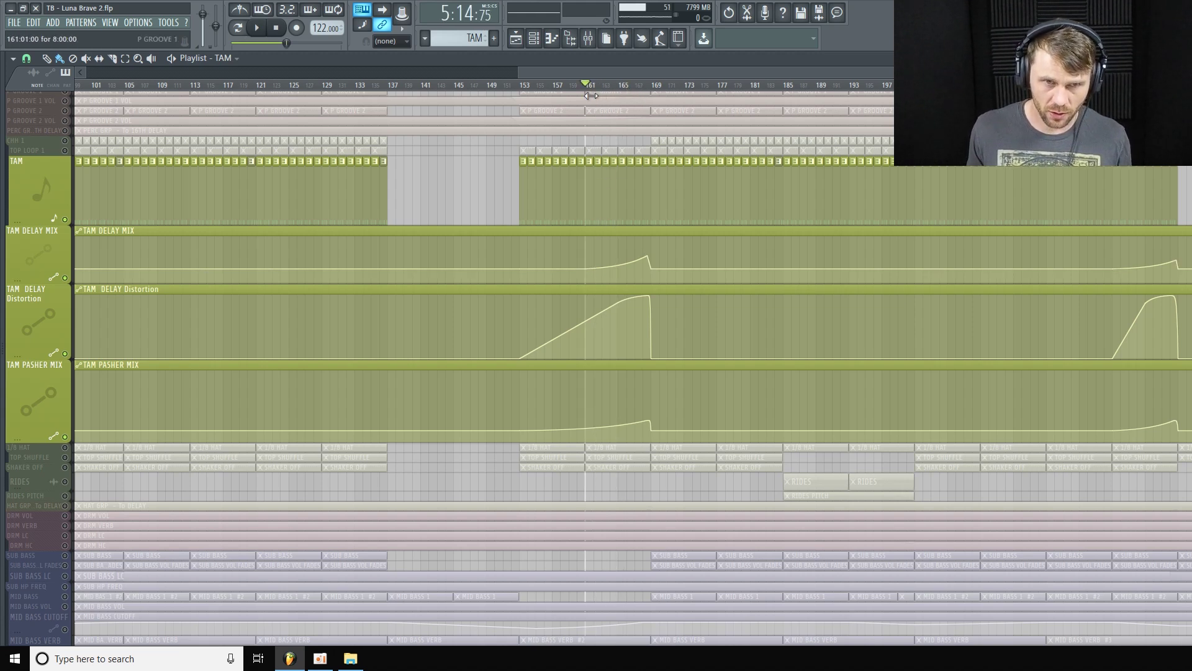
Step: Examine the TAM track's Fruity Delay 3 while the build-up plays, then return to the playlist and stop playback
left_click(588, 39)
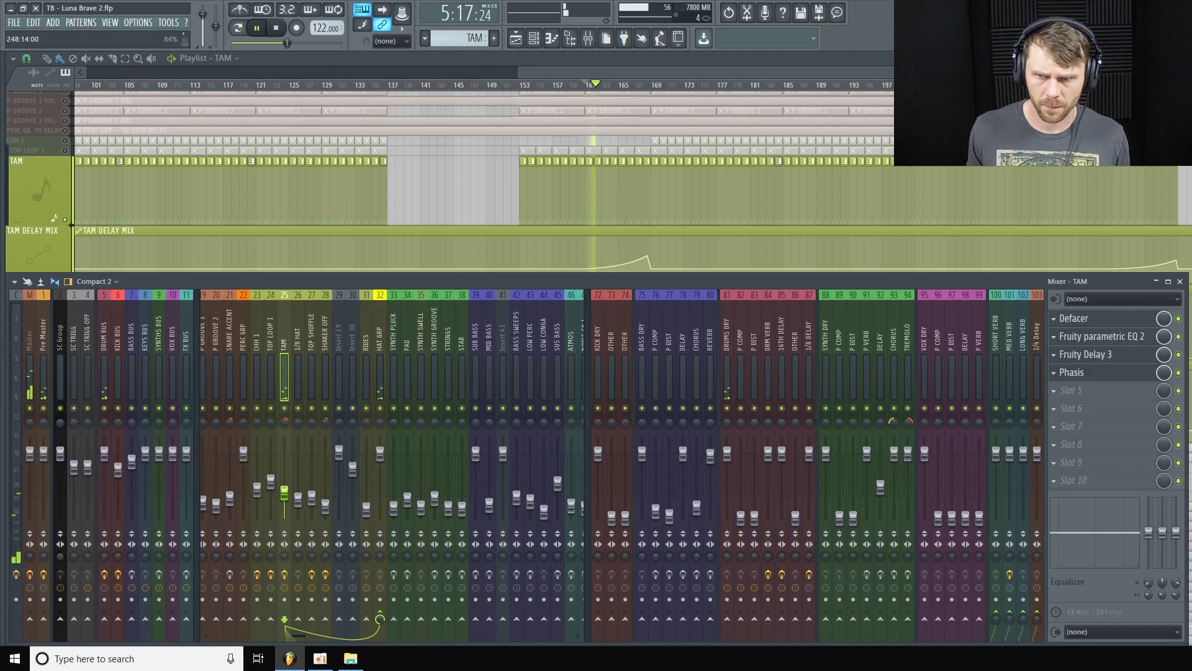
left_click(1133, 366)
left_click(1132, 360)
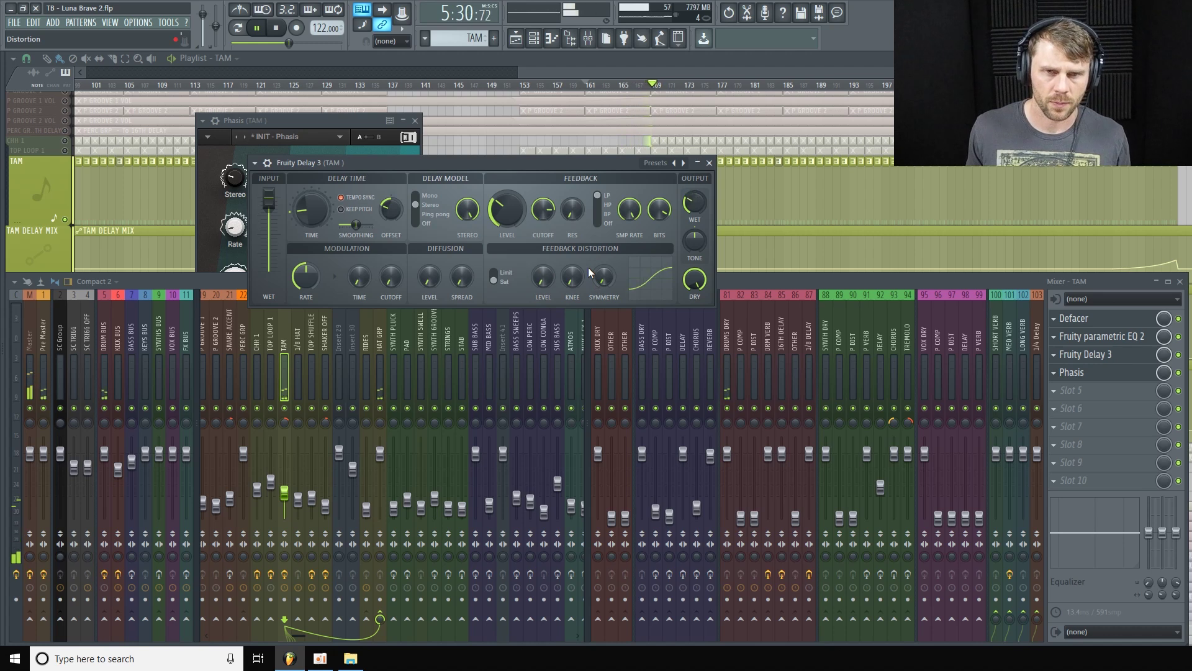
left_click(657, 72)
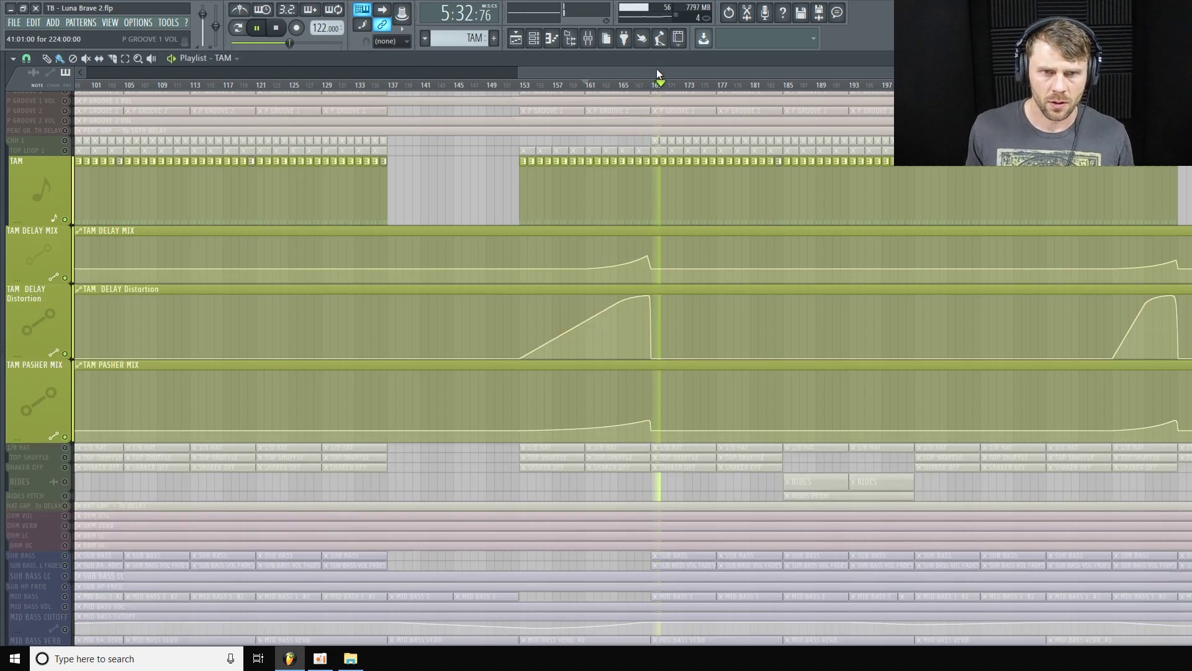
key("space")
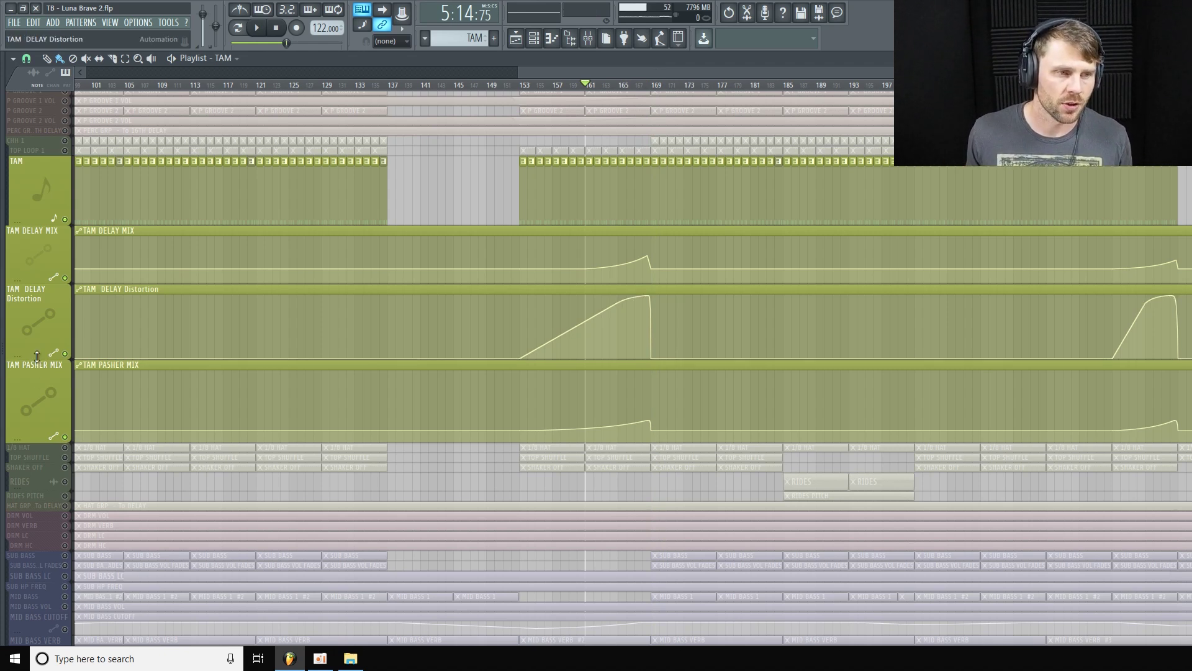
Step: Reduce the heights of the TAM DELAY Distortion, TAM PASHER MIX and TAM DELAY MIX automation tracks
left_click_drag(36, 356, 38, 338)
left_click_drag(33, 420, 34, 406)
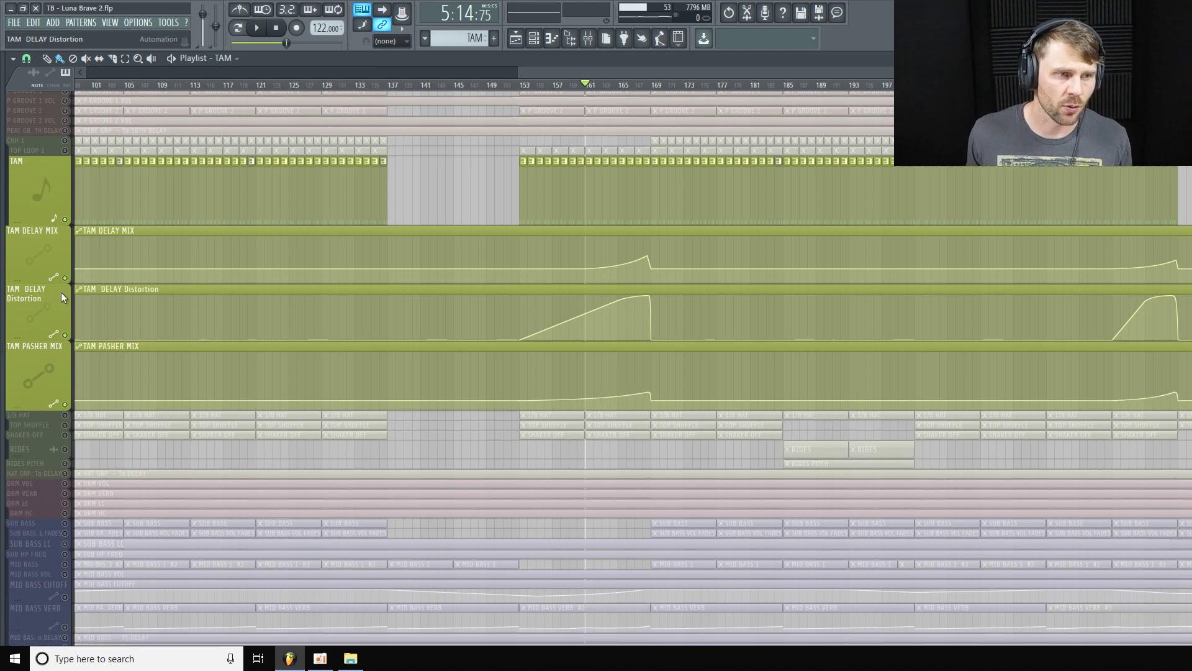
left_click_drag(29, 288, 30, 268)
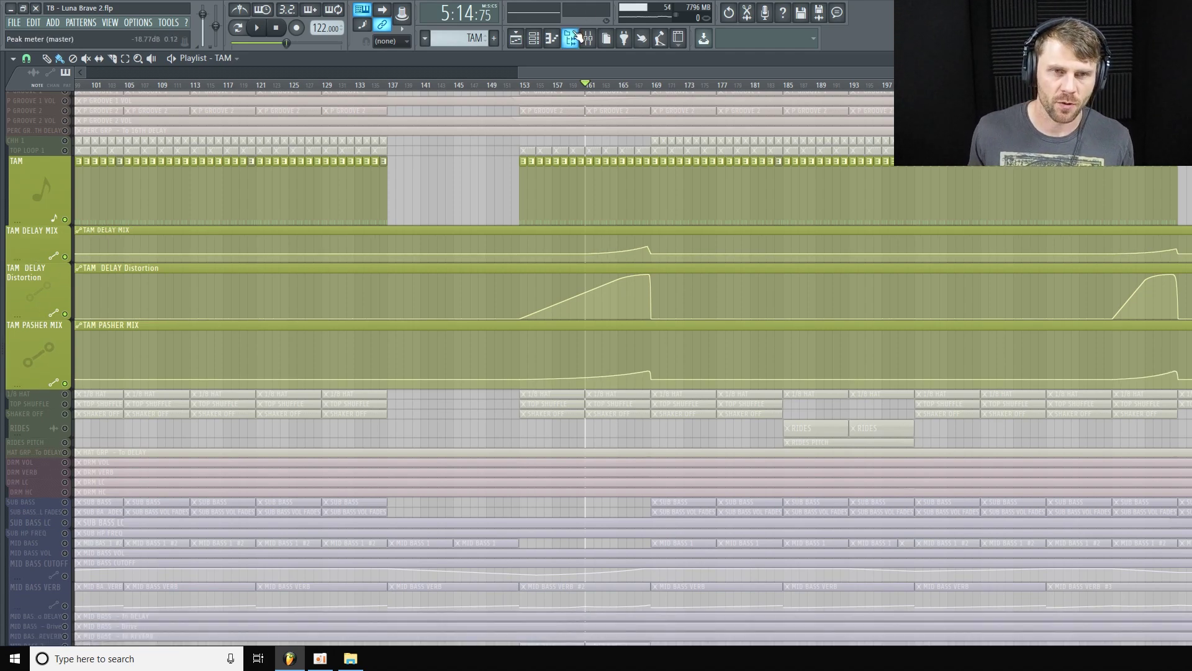
left_click(535, 41)
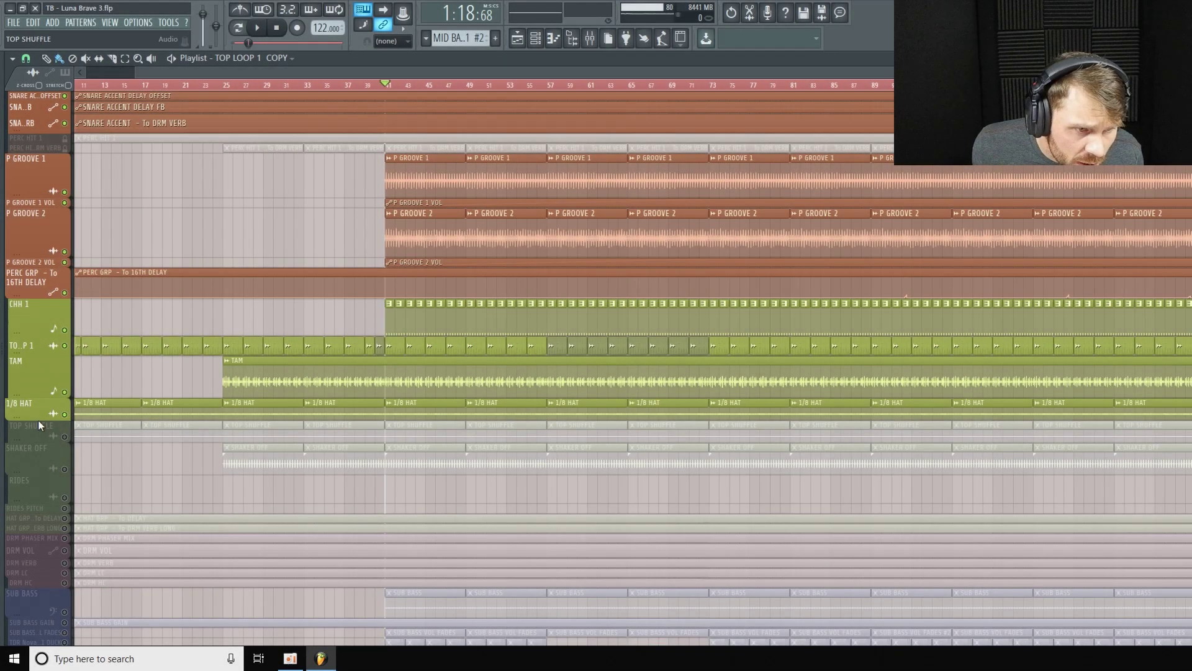
Step: Enlarge the 1/8 HAT playlist track in Luna Brave 3 and play the arrangement from bar 25
left_click_drag(39, 420, 39, 451)
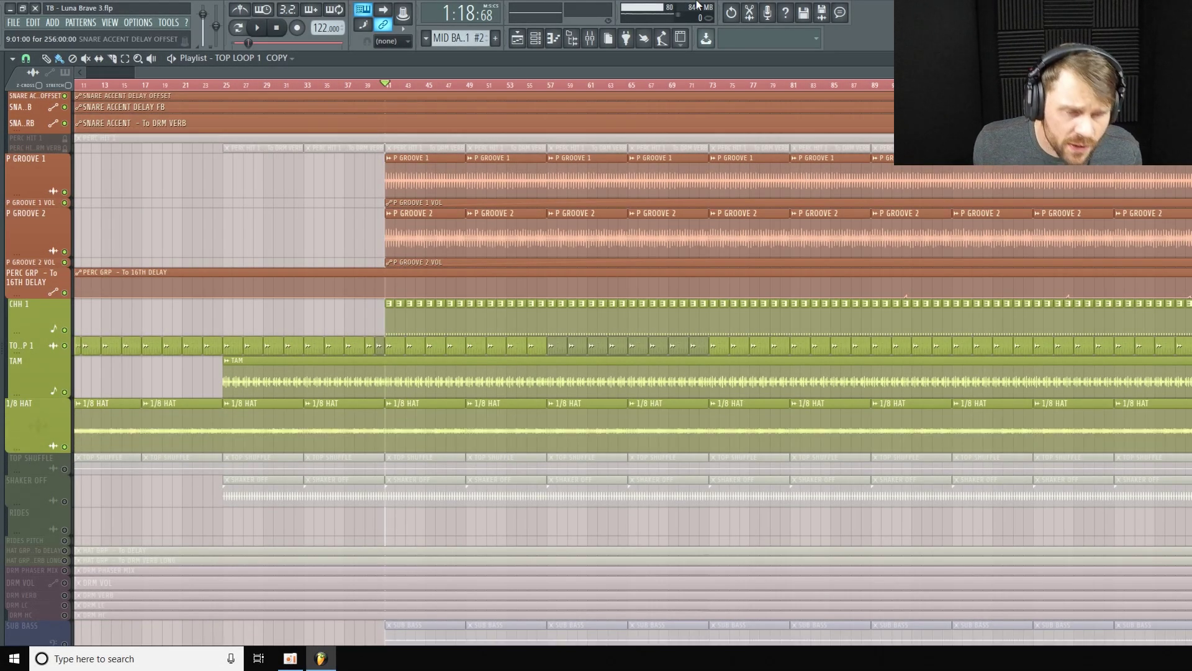
left_click_drag(388, 90, 225, 140)
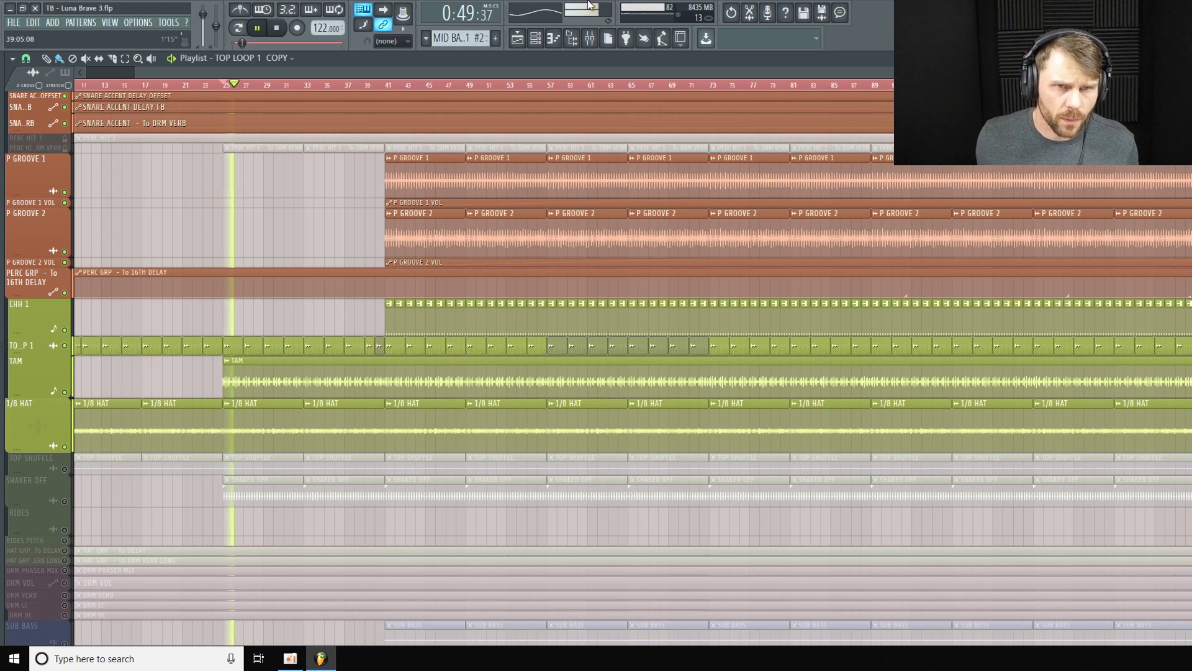
Step: Solo the 1/8 HAT track in the mixer and open its Fruity parametric EQ 2 to examine the curve
left_click(590, 38)
left_click(397, 329)
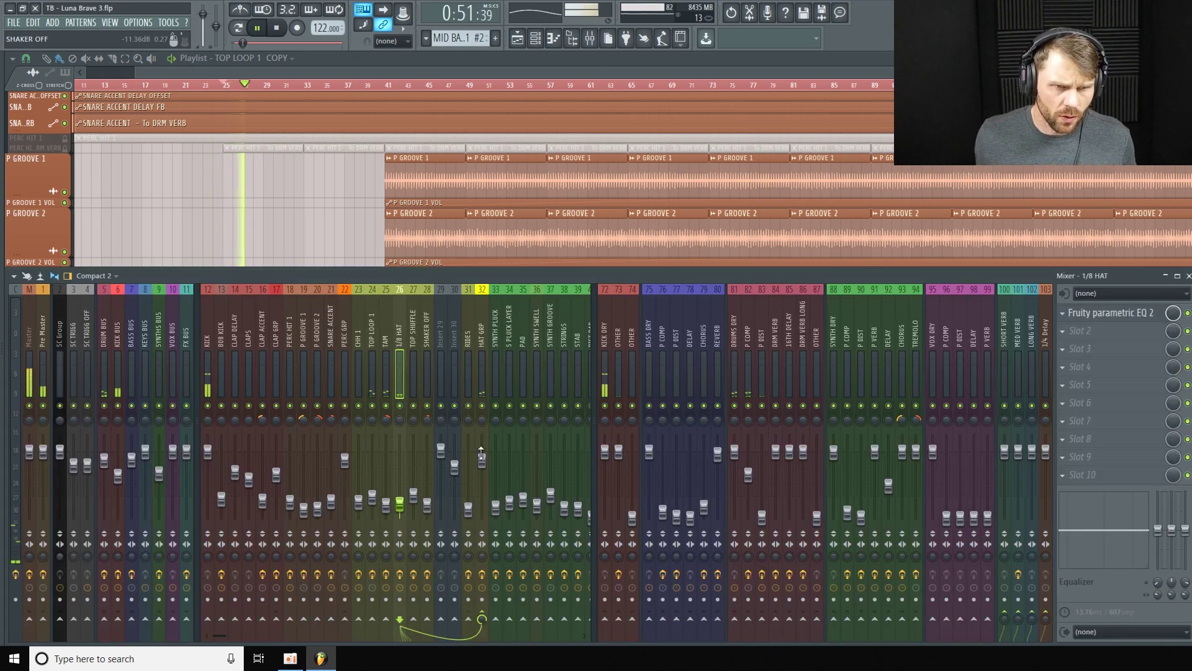
right_click(402, 407)
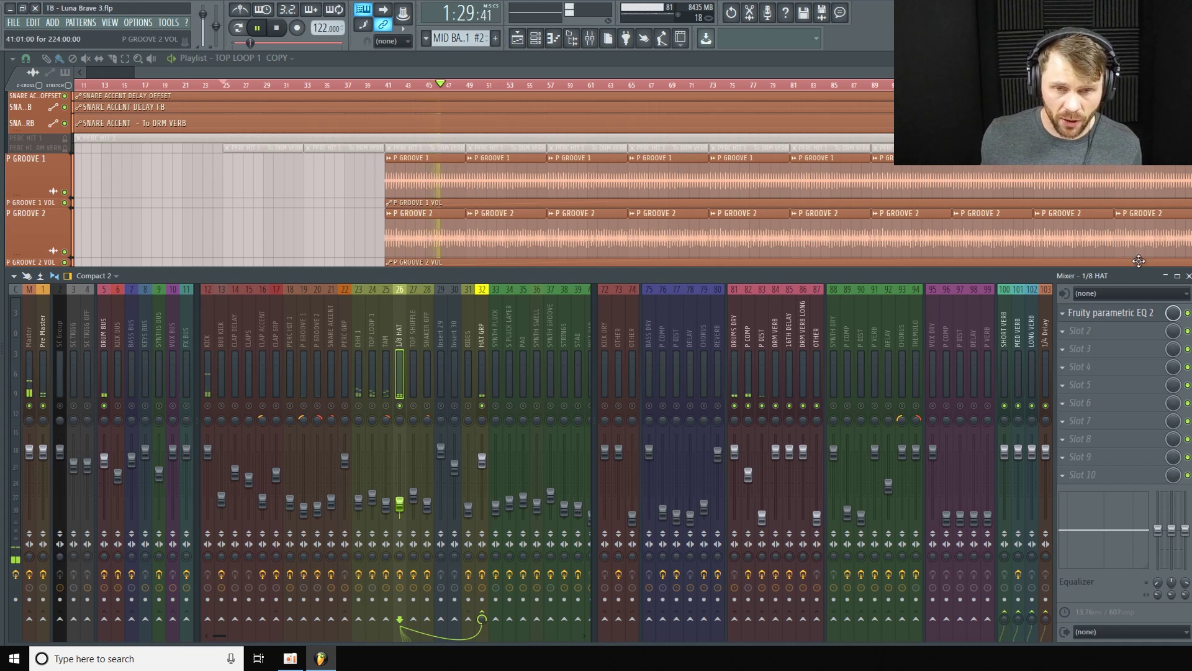
left_click(1112, 313)
left_click_drag(615, 107, 509, 100)
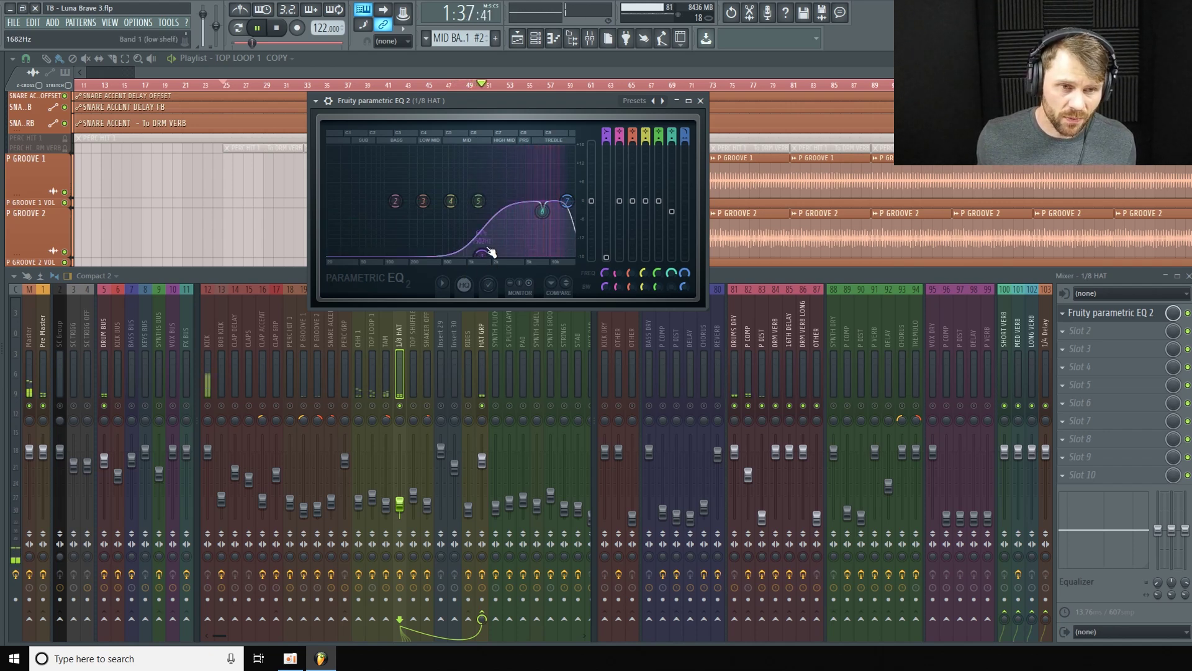
Step: Close the 1/8 HAT equalizer, end the track's solo and play the full mix again from bar 25
left_click(701, 101)
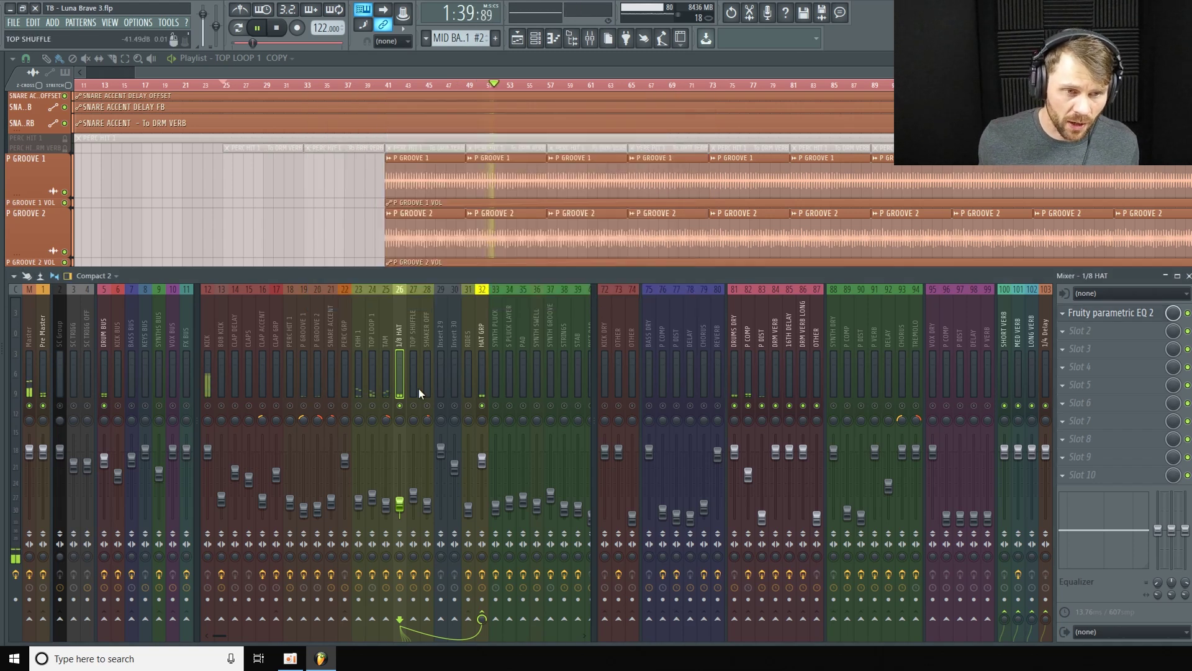
key("space")
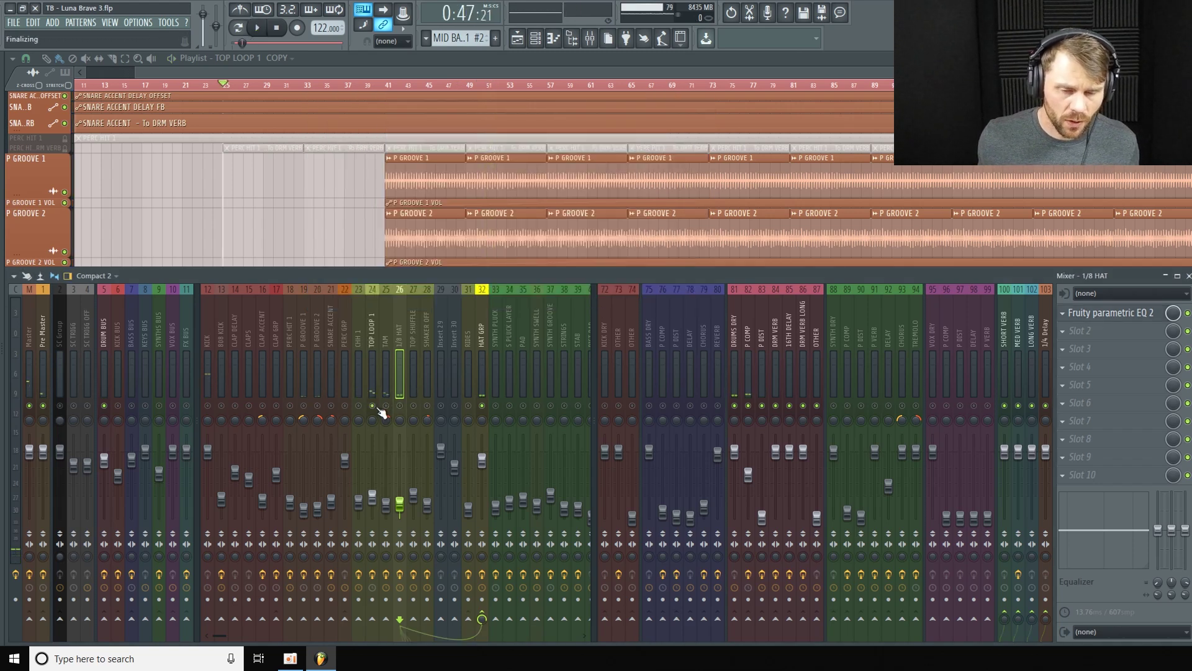
key("space")
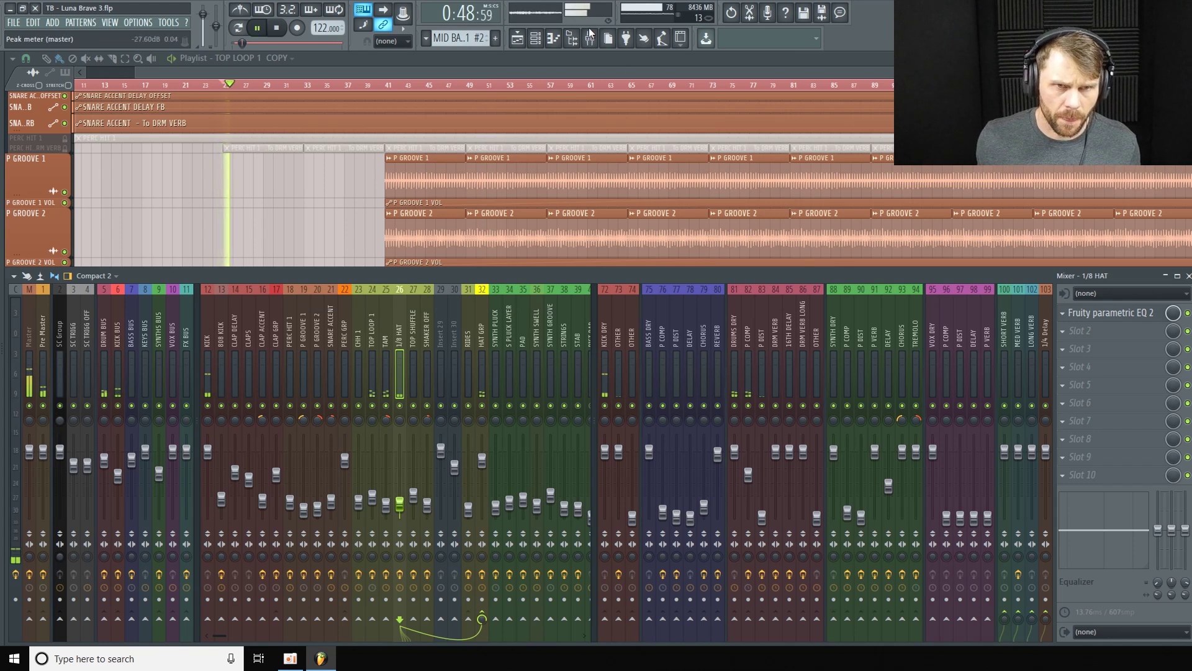
Step: Stop playback and enable the TOP SHUFFLE track in the playlist at an enlarged height
key("F9")
scroll(159, 333, "down", 5)
key("space")
left_click(43, 295)
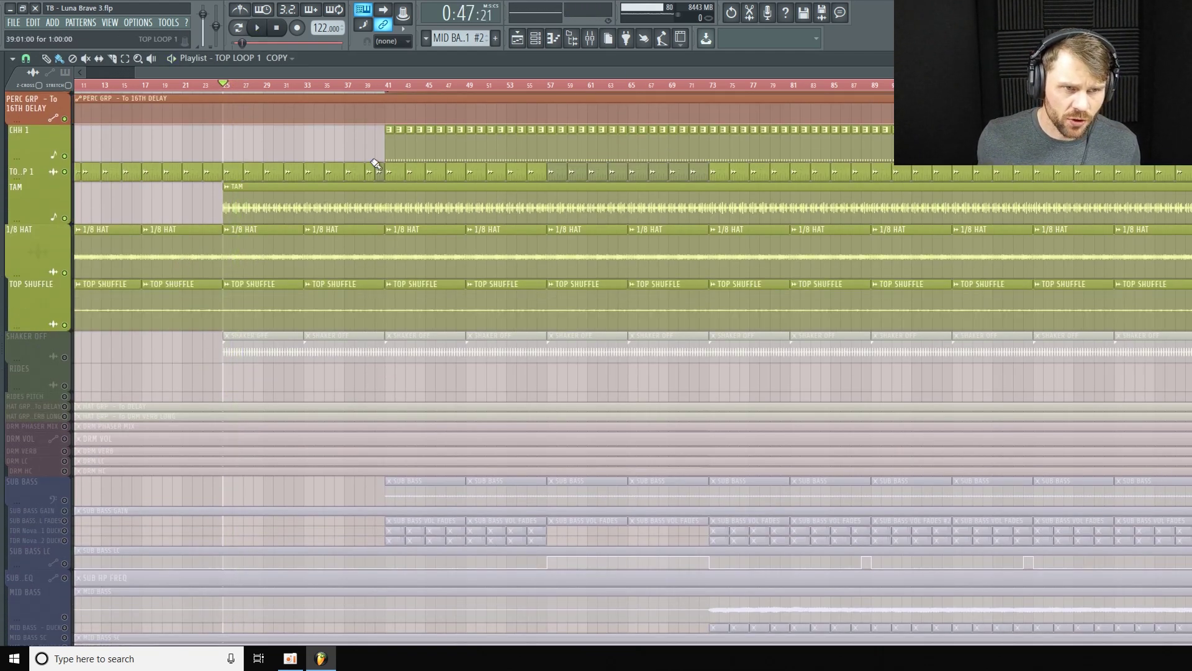
scroll(376, 164, "up", 2)
scroll(490, 75, "left", 2)
scroll(496, 76, "left", 1)
scroll(840, 75, "down", 3)
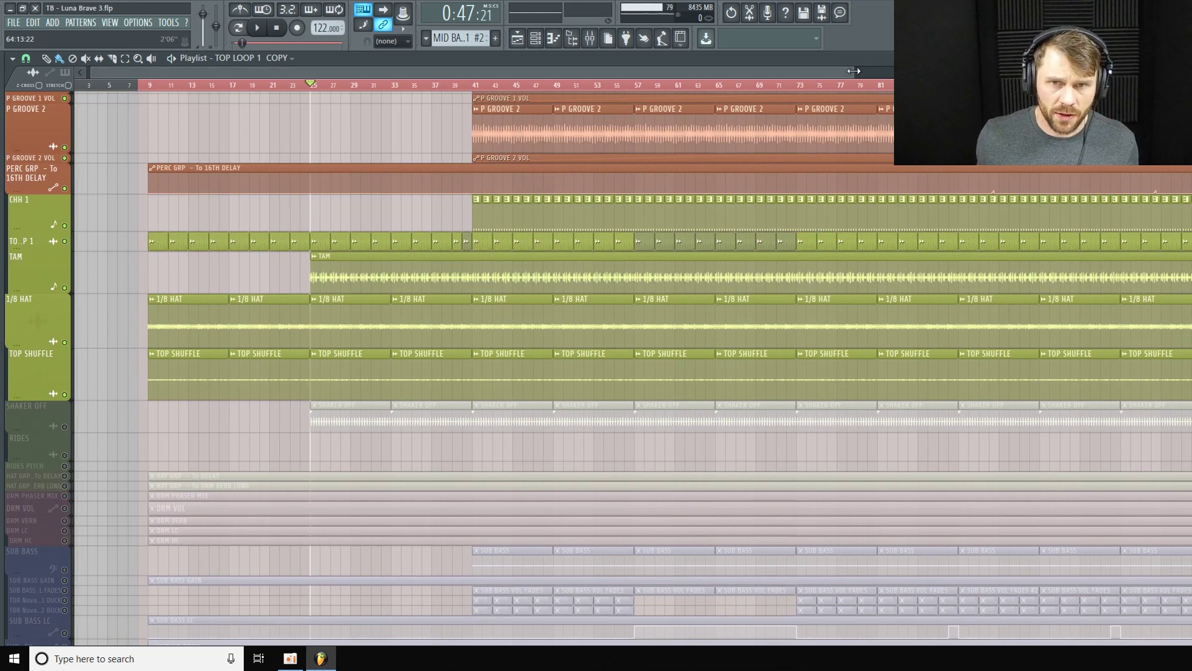
Step: Solo TOP SHUFFLE in the mixer and audition it from bar 25, enlarging its playlist track slightly before stopping playback
left_click(590, 38)
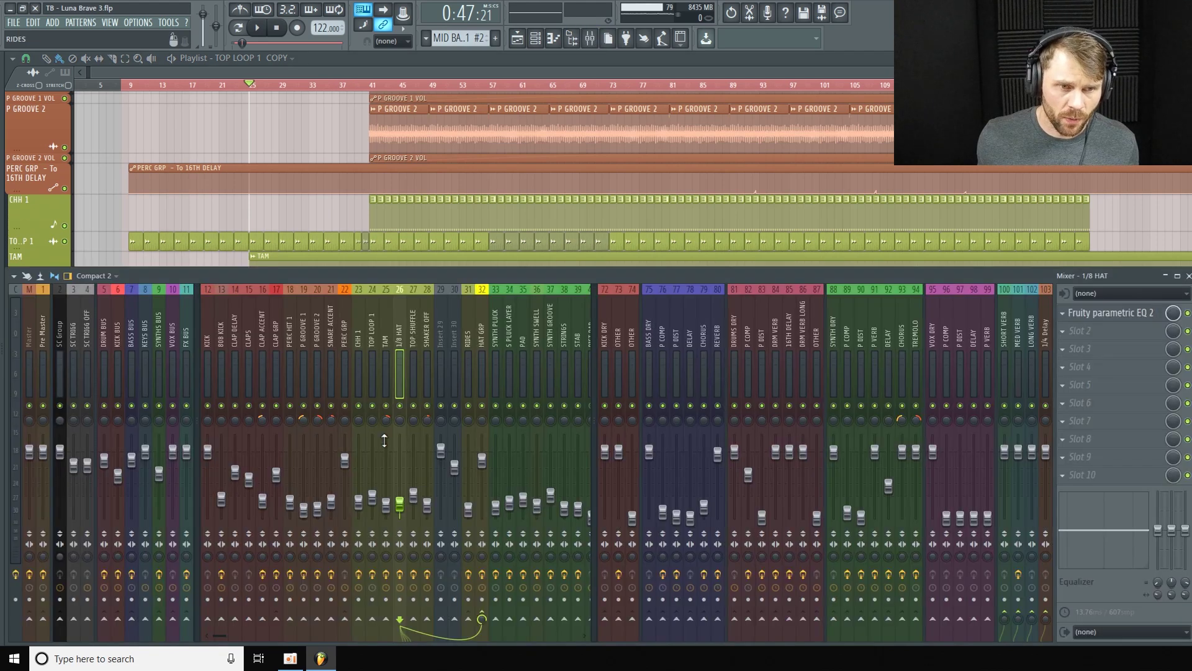
key("space")
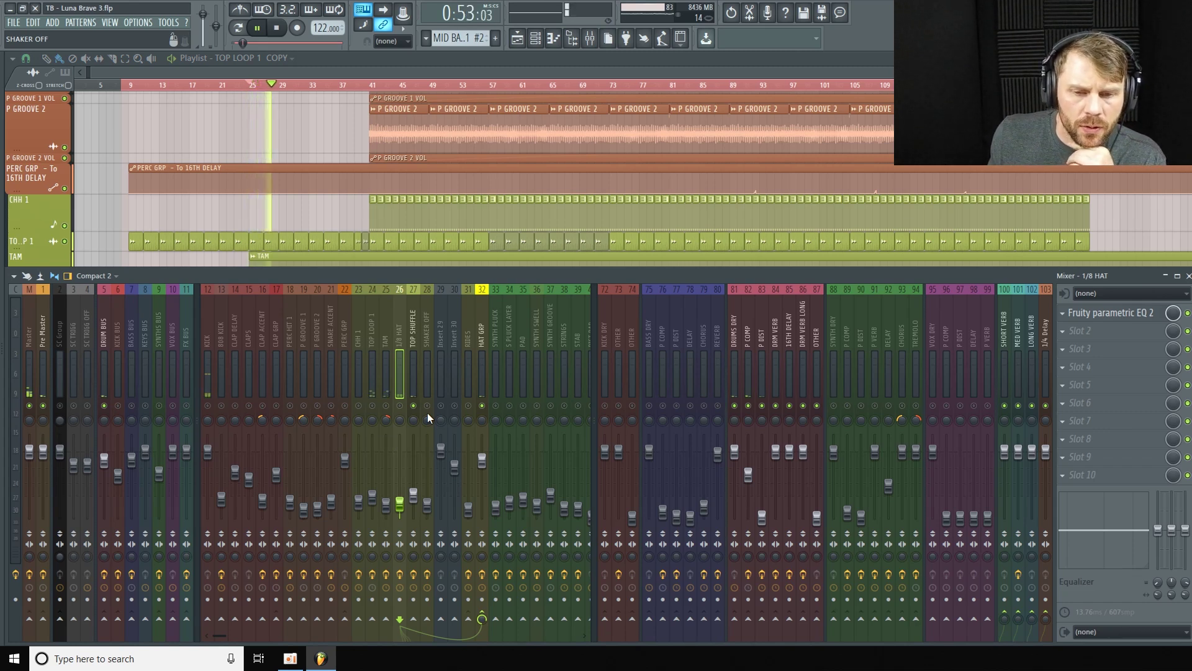
double_click(747, 66)
scroll(330, 284, "down", 5)
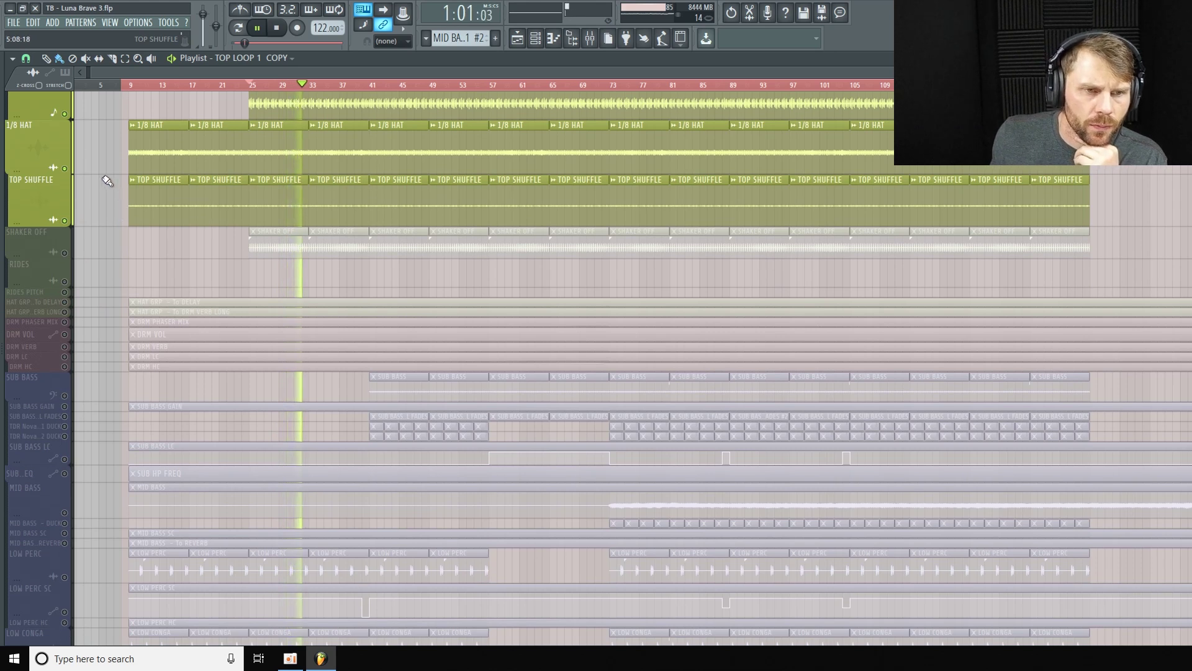
mouse_move(29, 226)
left_mouse_down()
mouse_move(31, 249)
mouse_move(31, 224)
mouse_move(36, 237)
left_mouse_up()
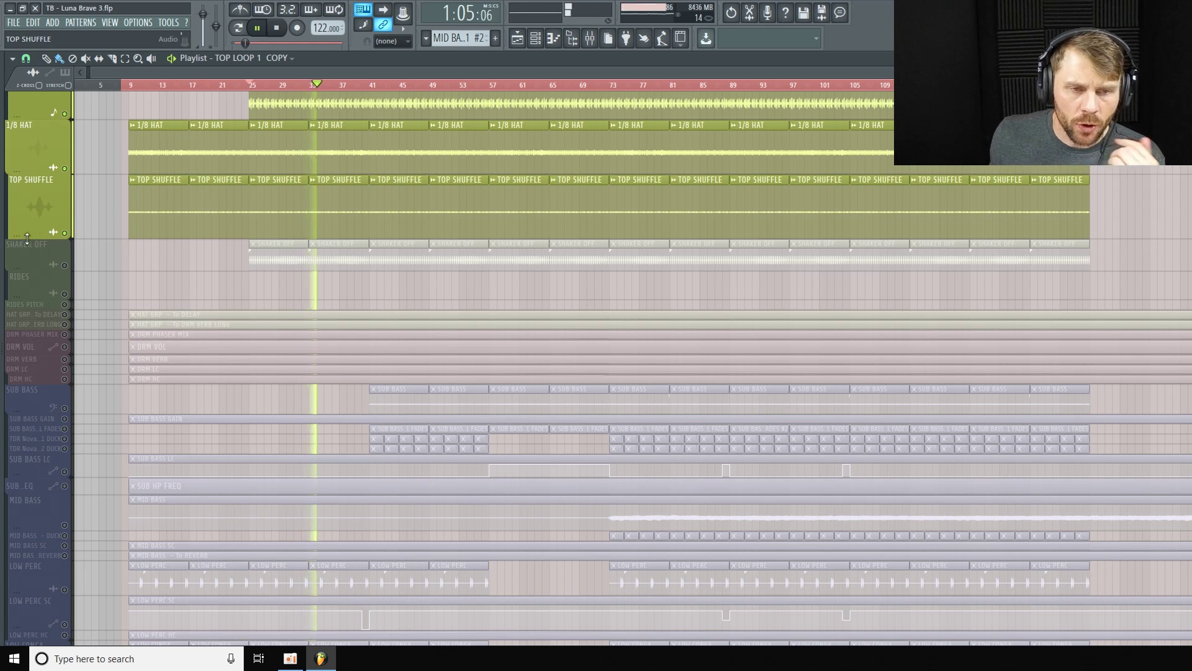
left_click(276, 27)
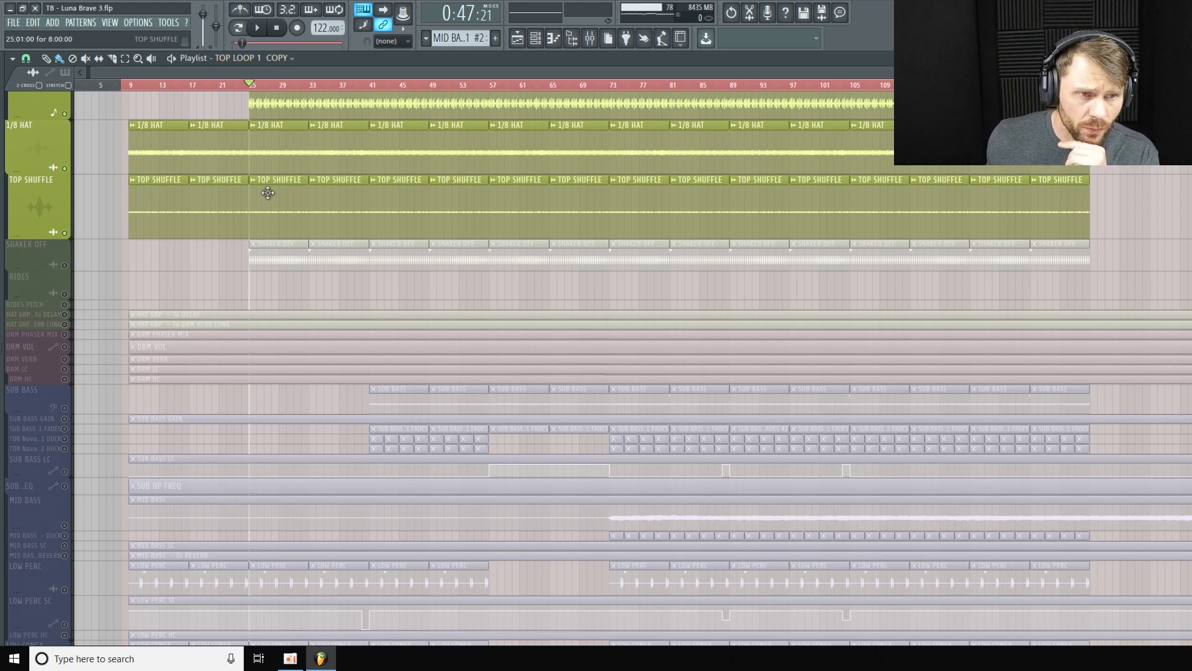
Step: Reduce the height of the TOP SHUFFLE playlist track slightly
scroll(267, 220, "up", 2)
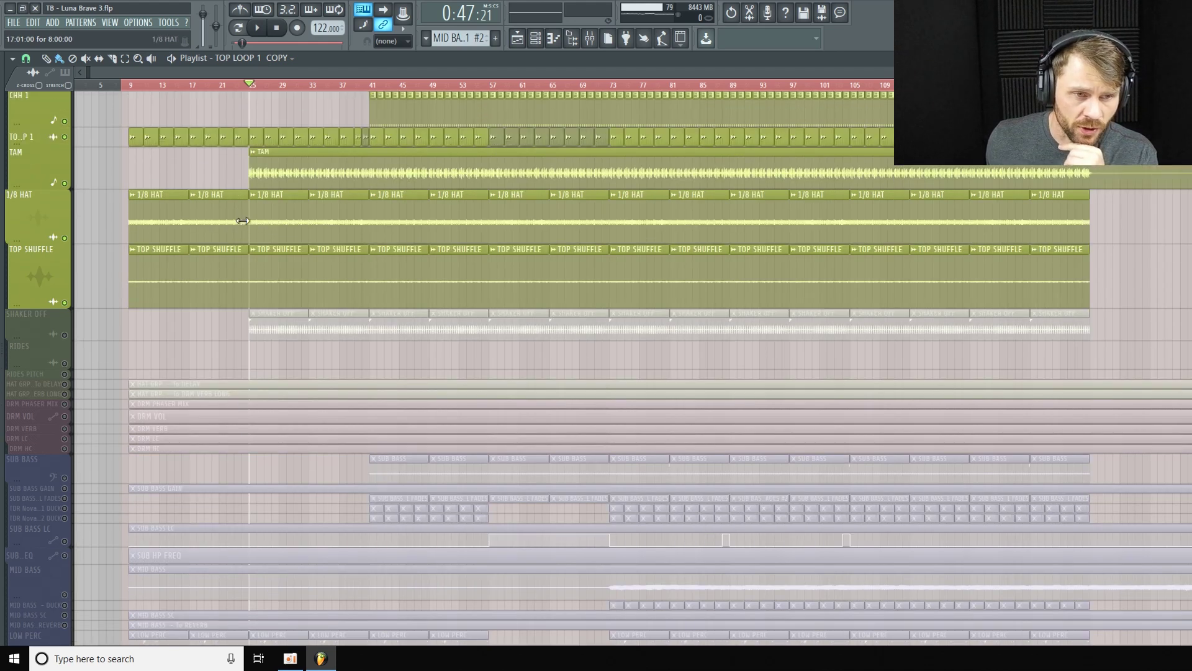
left_click_drag(5, 304, 48, 296)
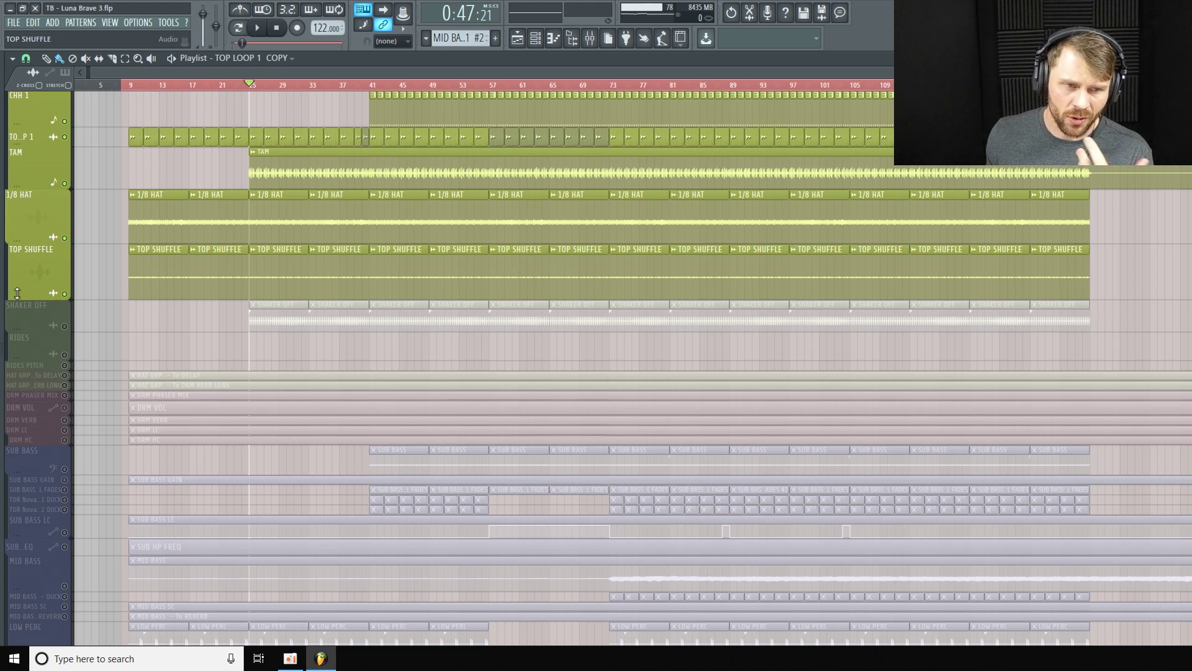
scroll(70, 294, "up", 3)
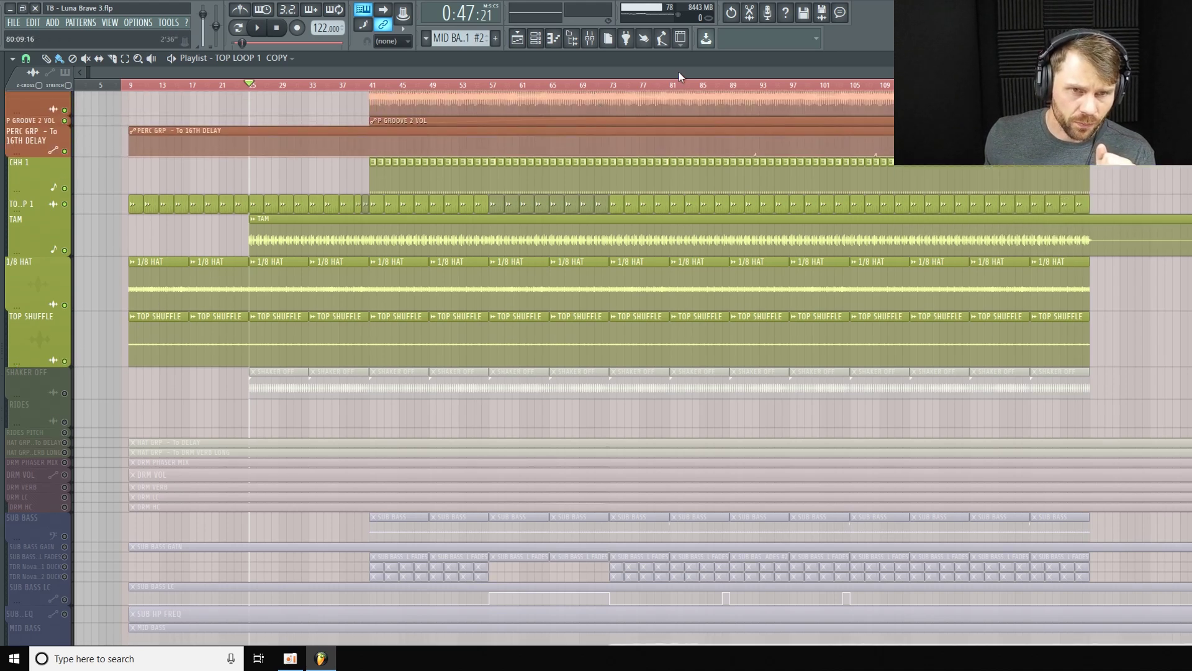
Step: Play from bar 25 while muting and unmuting TOP SHUFFLE in the mixer to compare, and return to the playlist with playback stopped
left_click(590, 38)
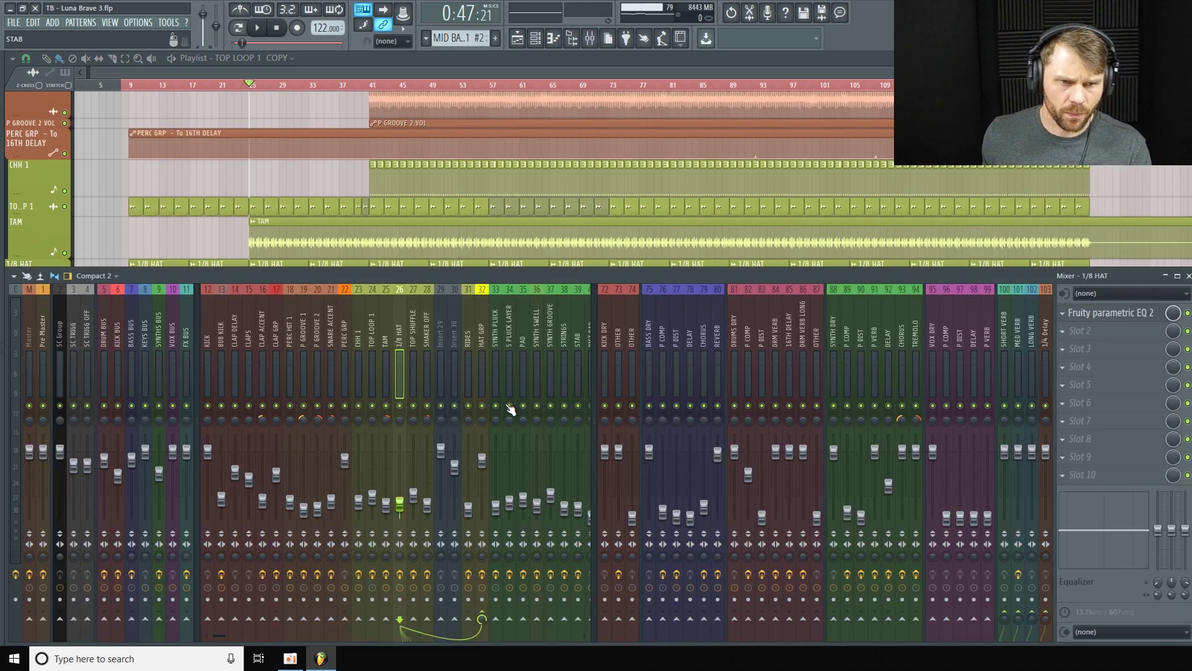
key("space")
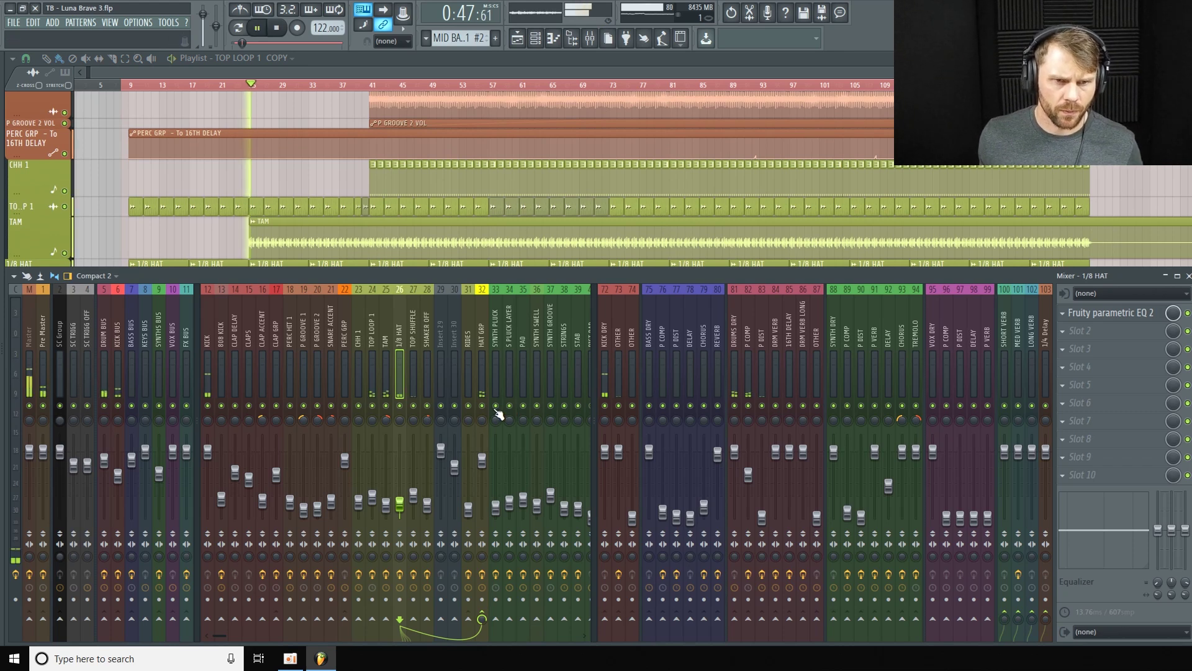
left_click(414, 406)
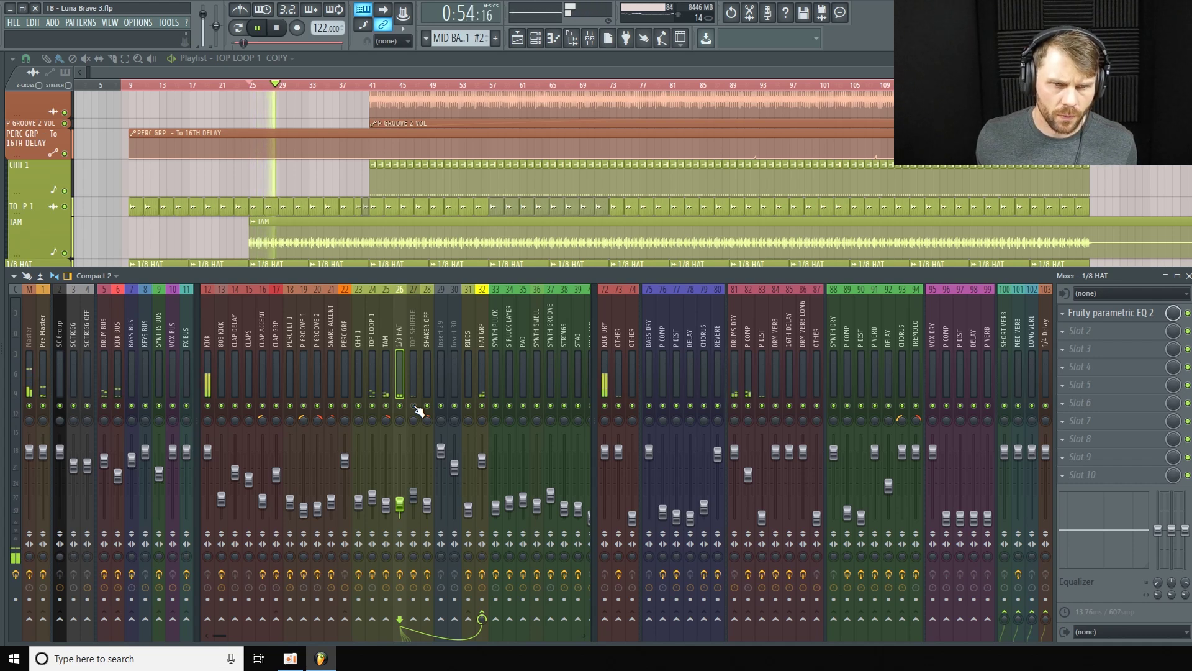
left_click(414, 407)
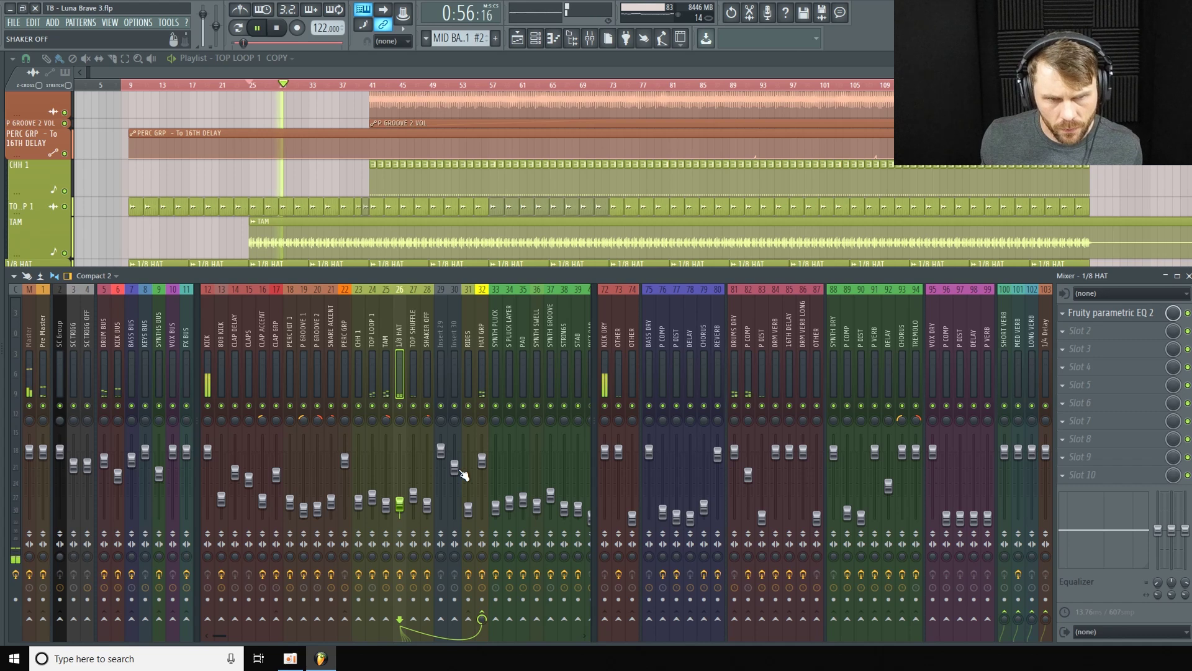
left_click(414, 406)
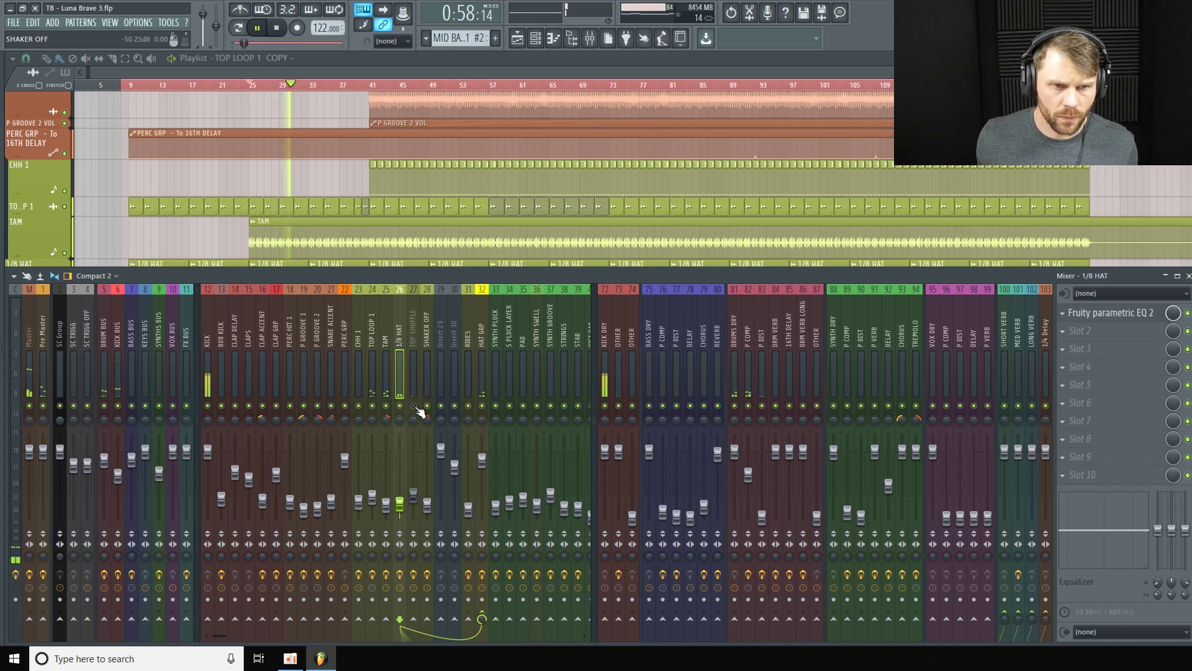
left_click(418, 408)
left_click(418, 408)
left_click(415, 409)
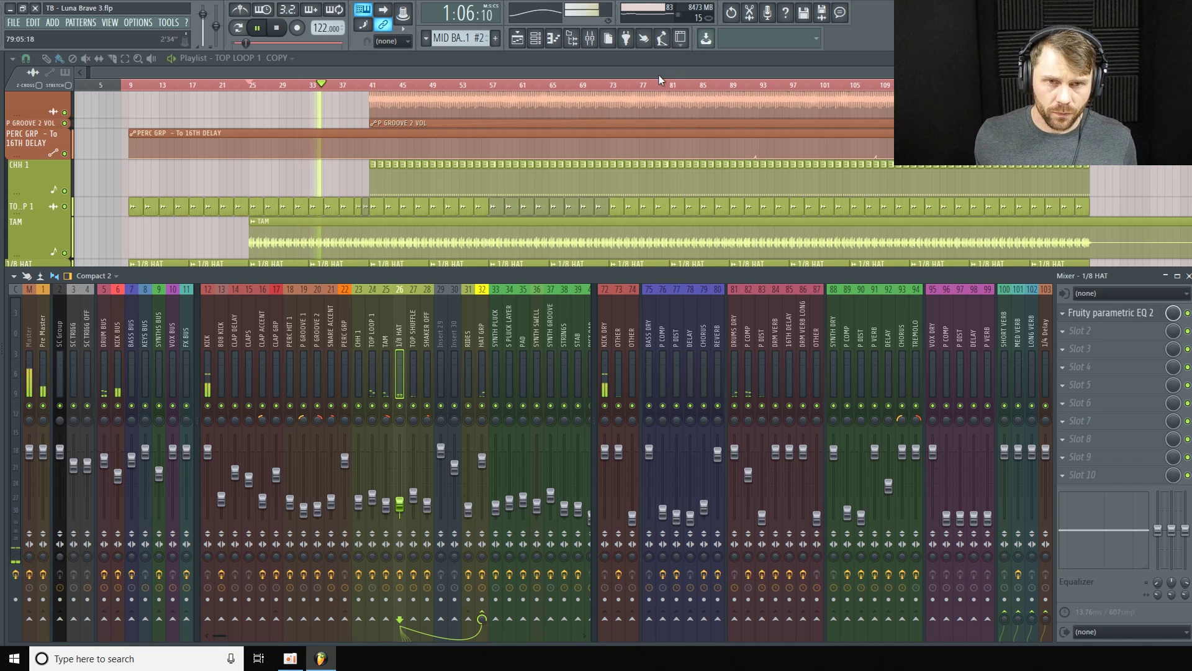
key("space")
key("F9")
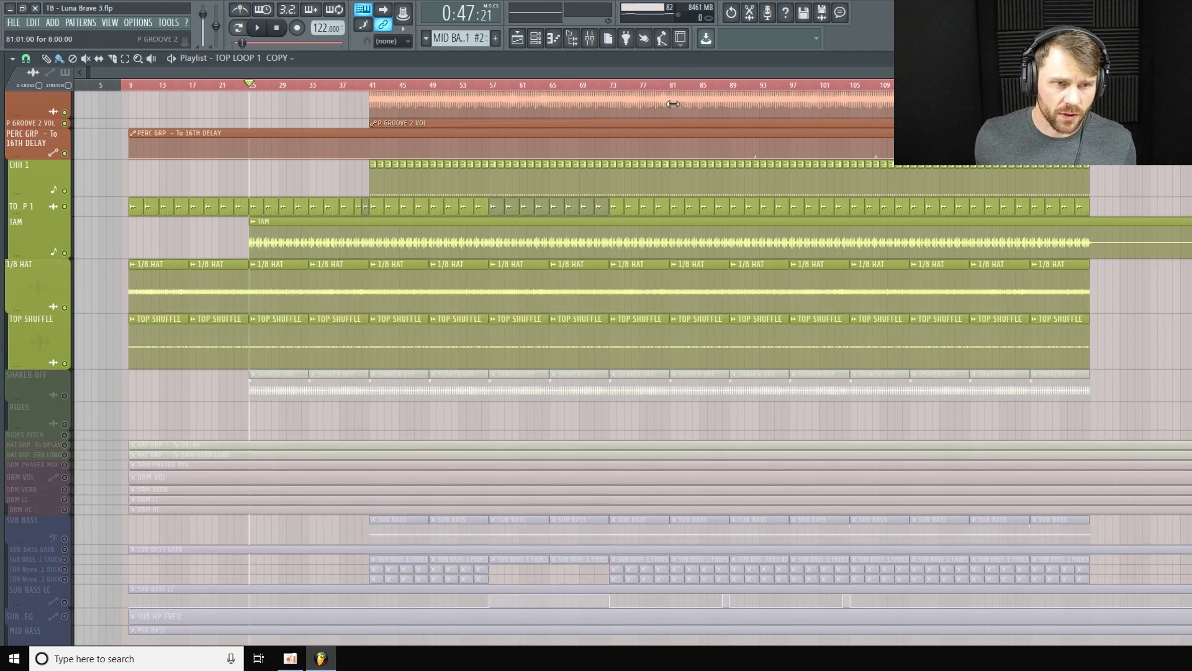
Step: Enable the SHAKER OFF playlist track, make it taller with TOP SHUFFLE shorter, and play the arrangement from bar 25
left_click_drag(26, 362, 38, 420)
left_click(38, 373)
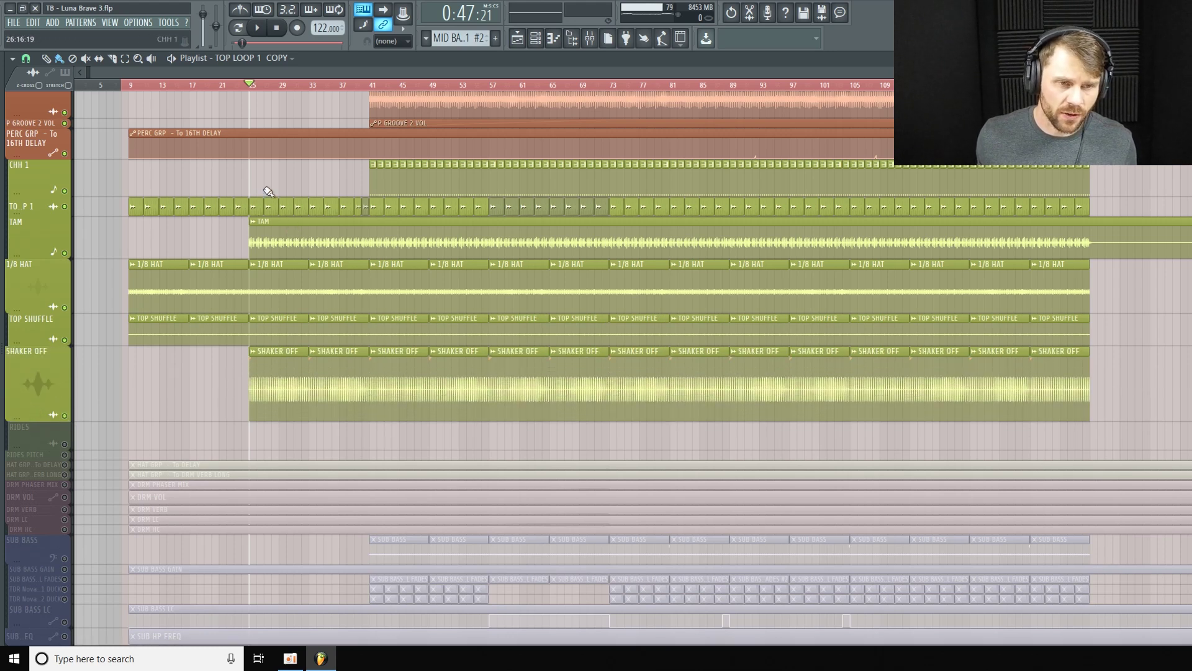
key("space")
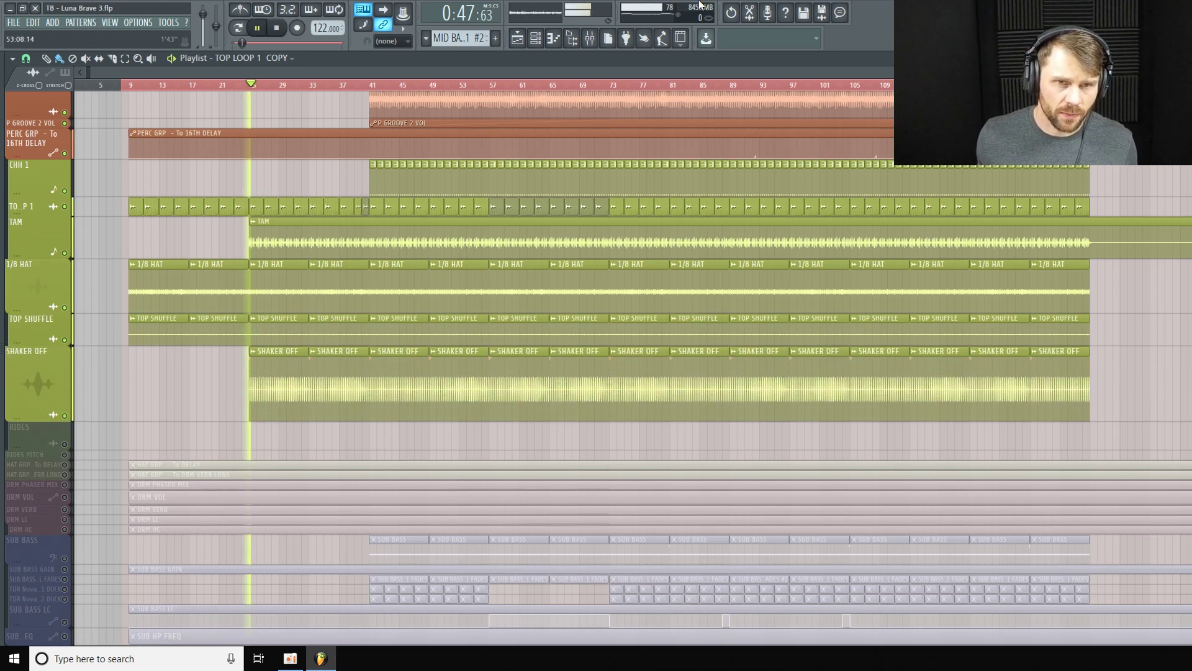
Step: Mute and unmute SHAKER OFF in the mixer to compare the groove, continuing playback from bars 41 and 65
left_click(590, 38)
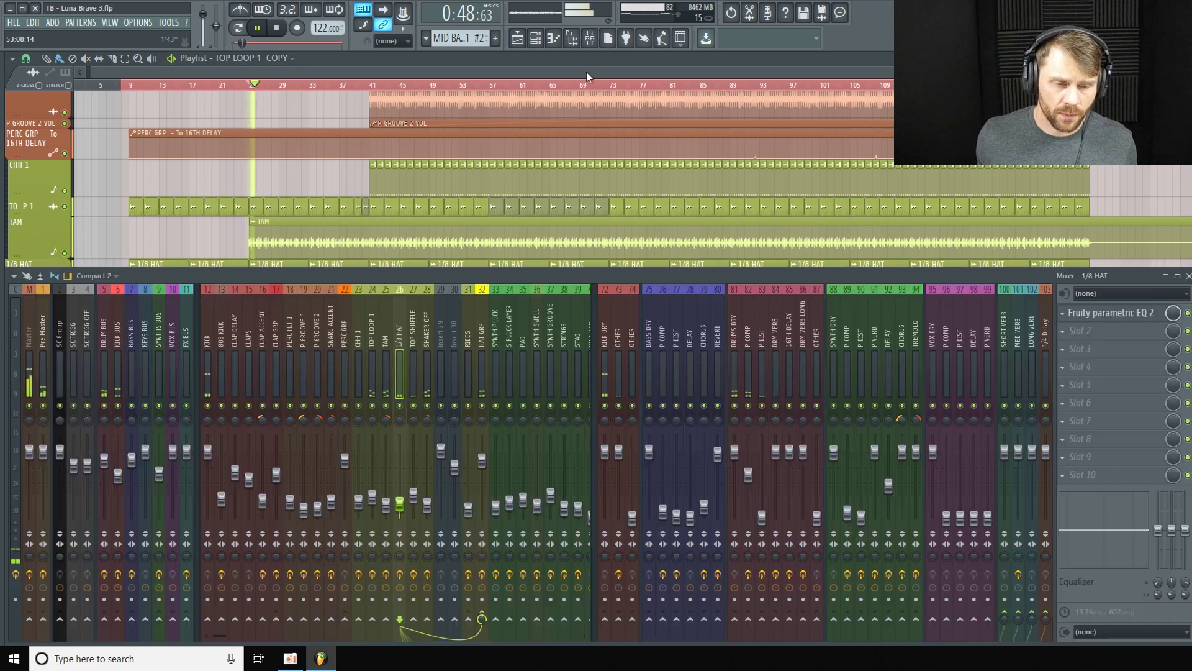
left_click(427, 406)
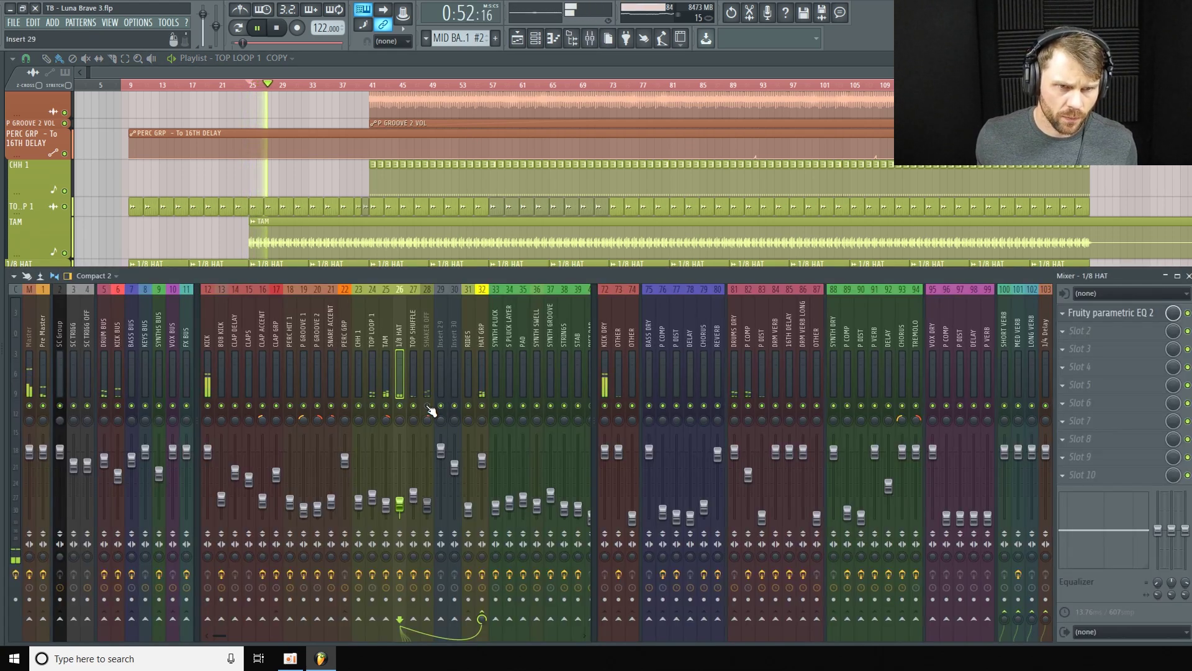
left_click(428, 406)
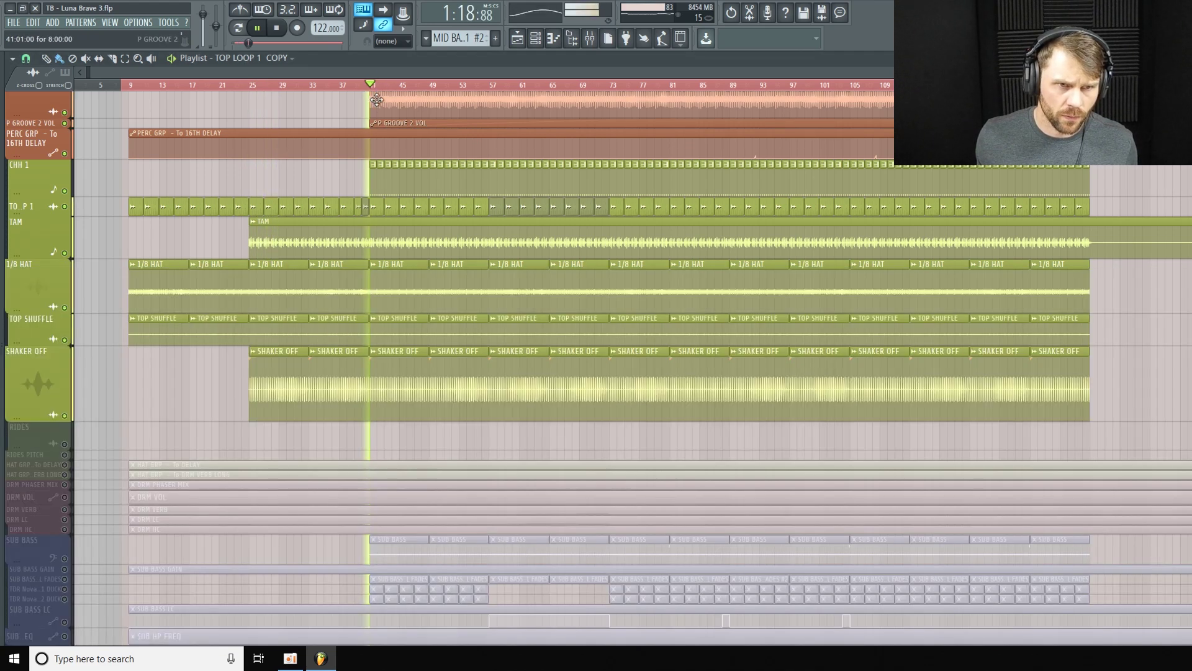
scroll(495, 128, "up", 3)
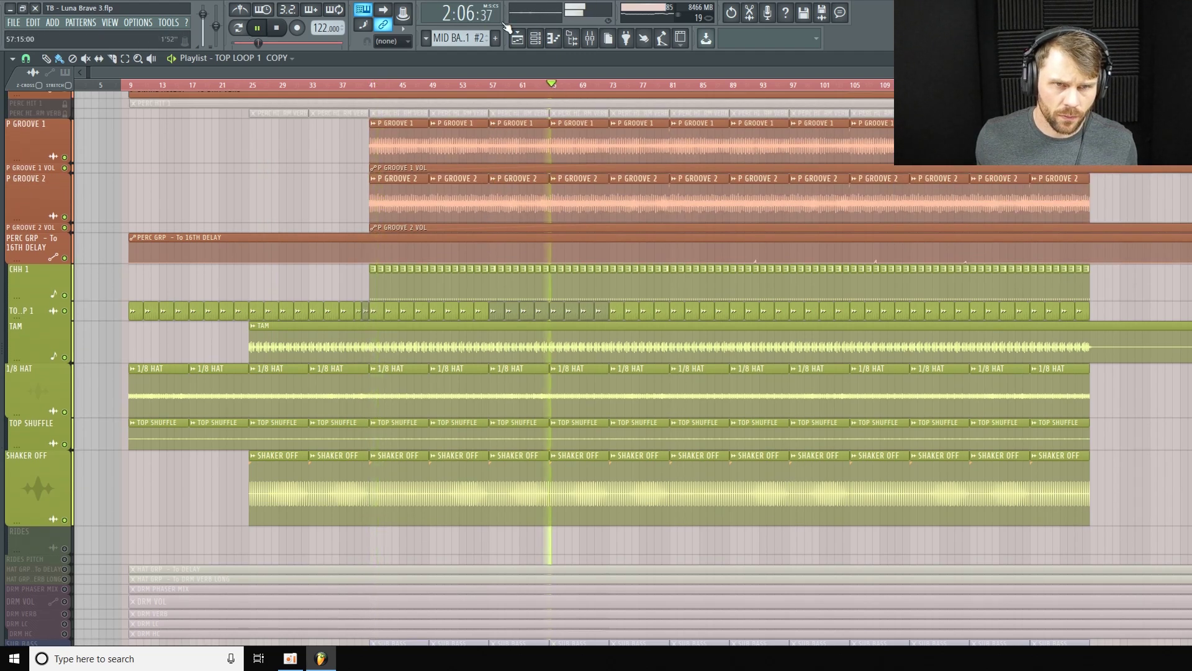
left_click(590, 39)
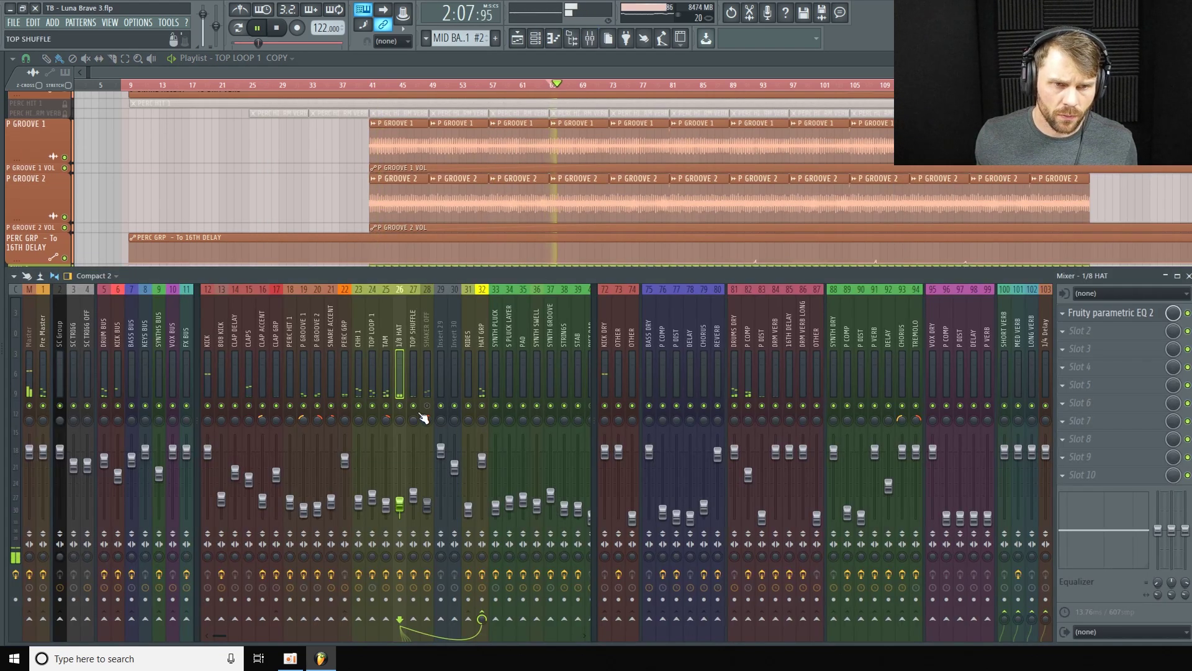
Step: Examine the Fruity WaveShaper curve on the SHAKER OFF mixer track and open its Fruity parametric EQ 2
left_click(427, 373)
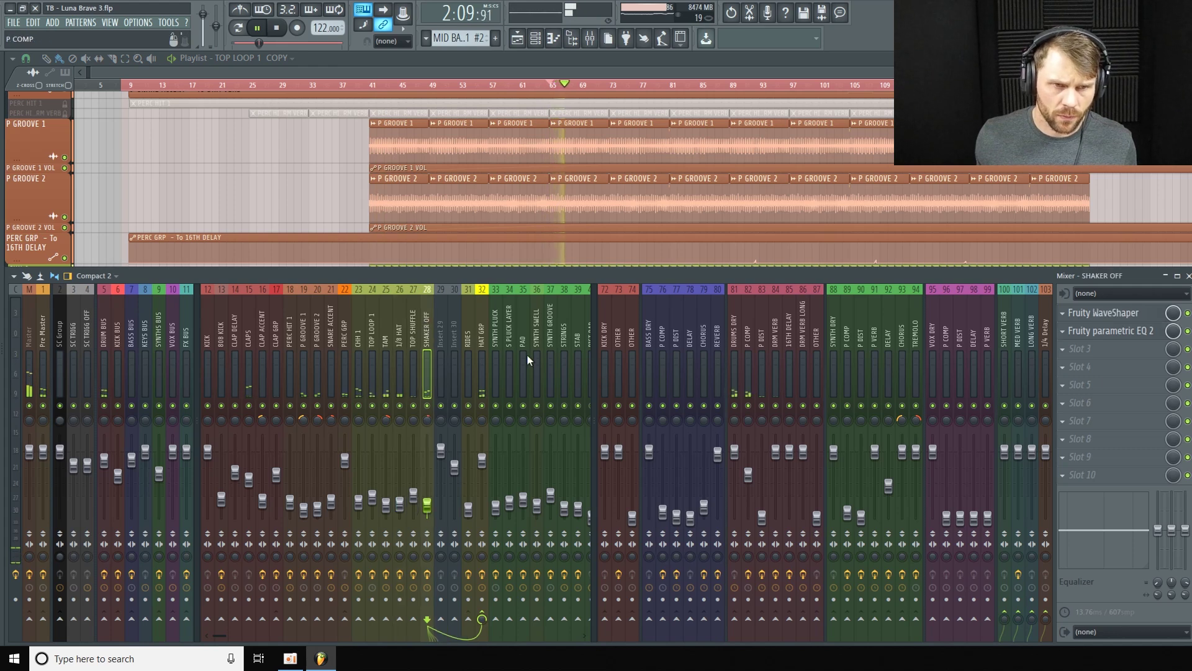
left_click(1142, 314)
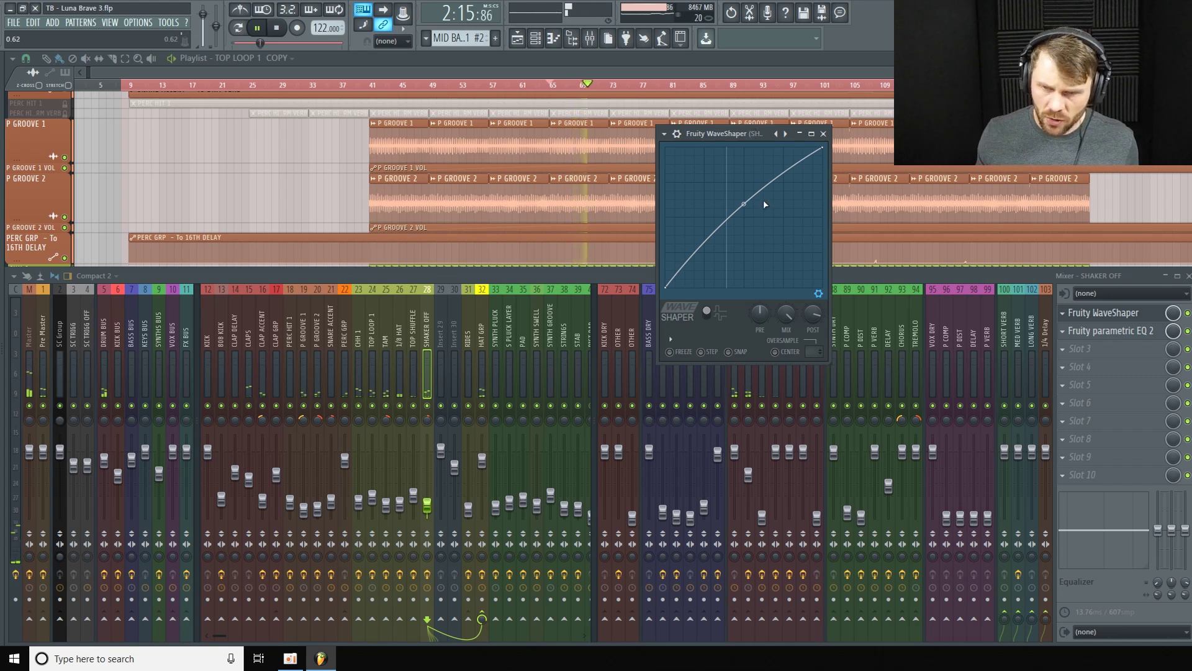
left_click(1109, 331)
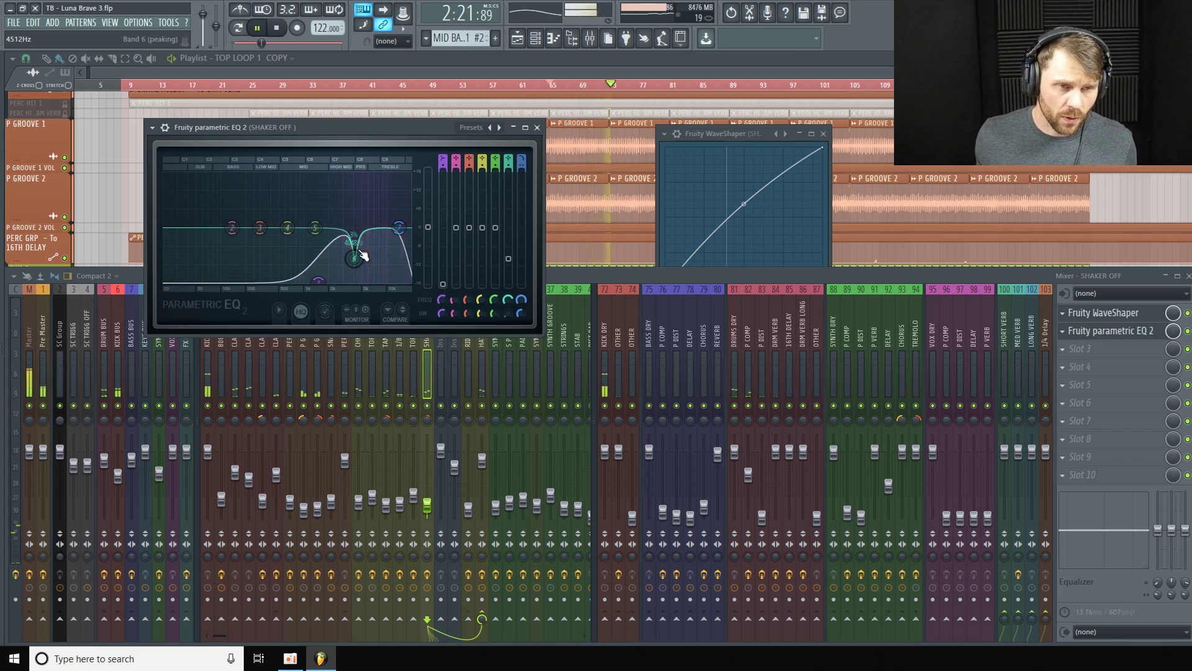
Step: Solo SHAKER OFF and audition the band 6 cut and high-end roll-off in its equalizer
left_click(430, 397)
left_click(399, 138)
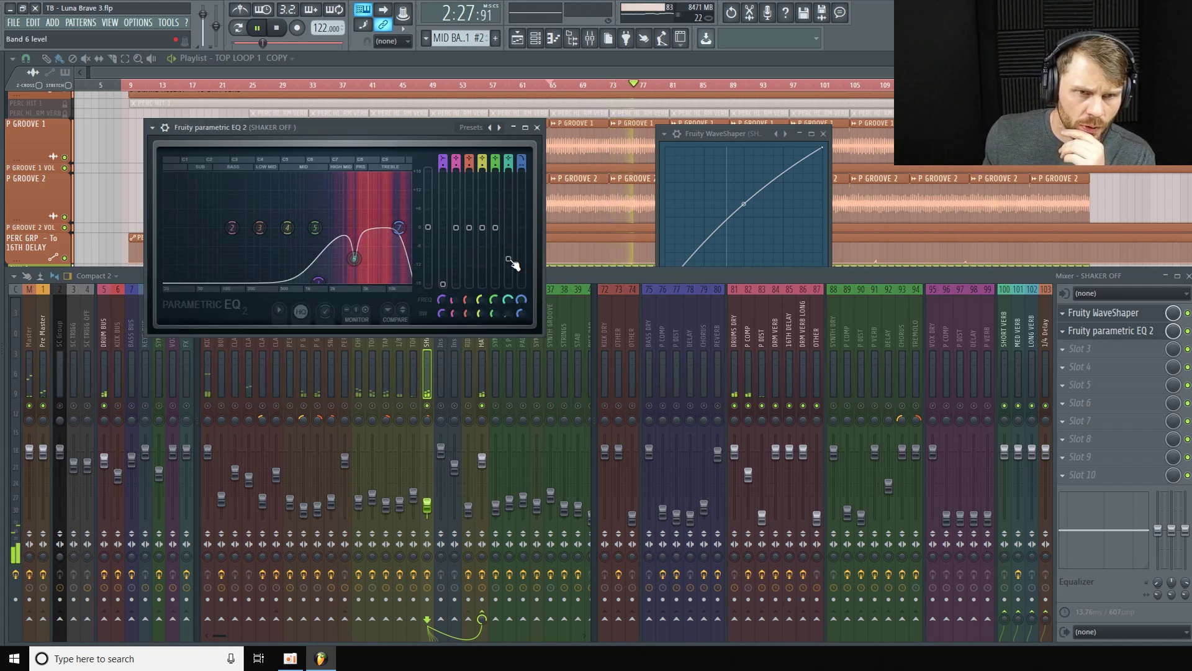
mouse_move(508, 258)
left_mouse_down()
mouse_move(508, 199)
mouse_move(508, 258)
left_mouse_up()
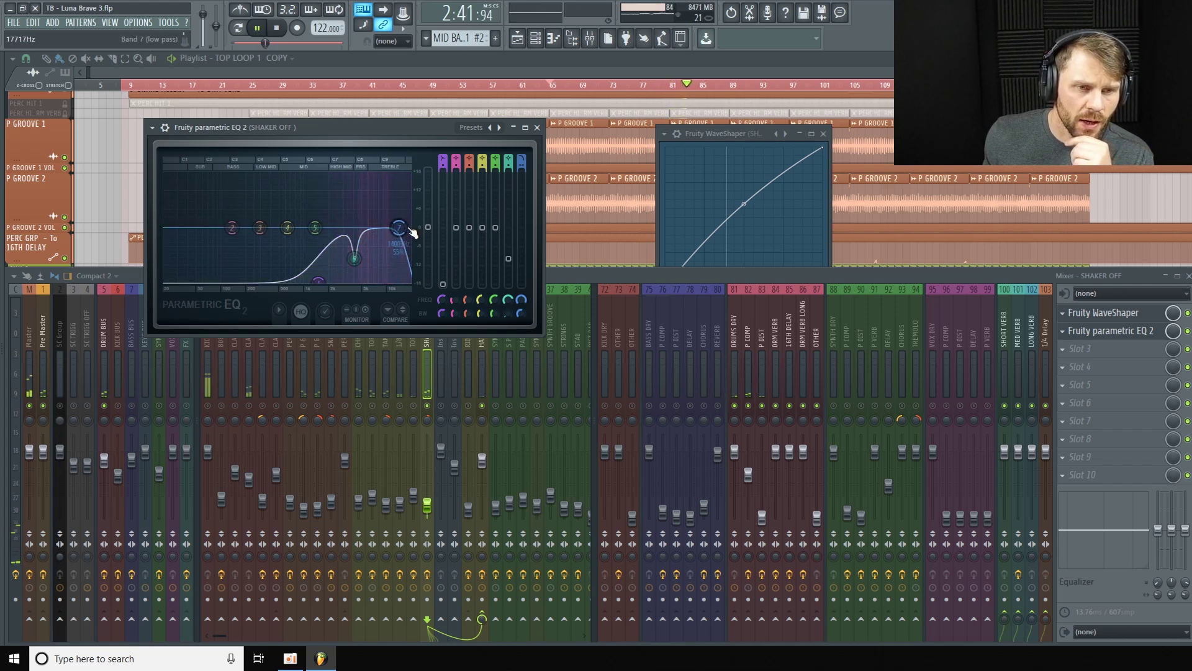
Step: Close the SHAKER OFF equalizer, stop playback and end the solo, returning to the playlist
left_click(537, 128)
key("space")
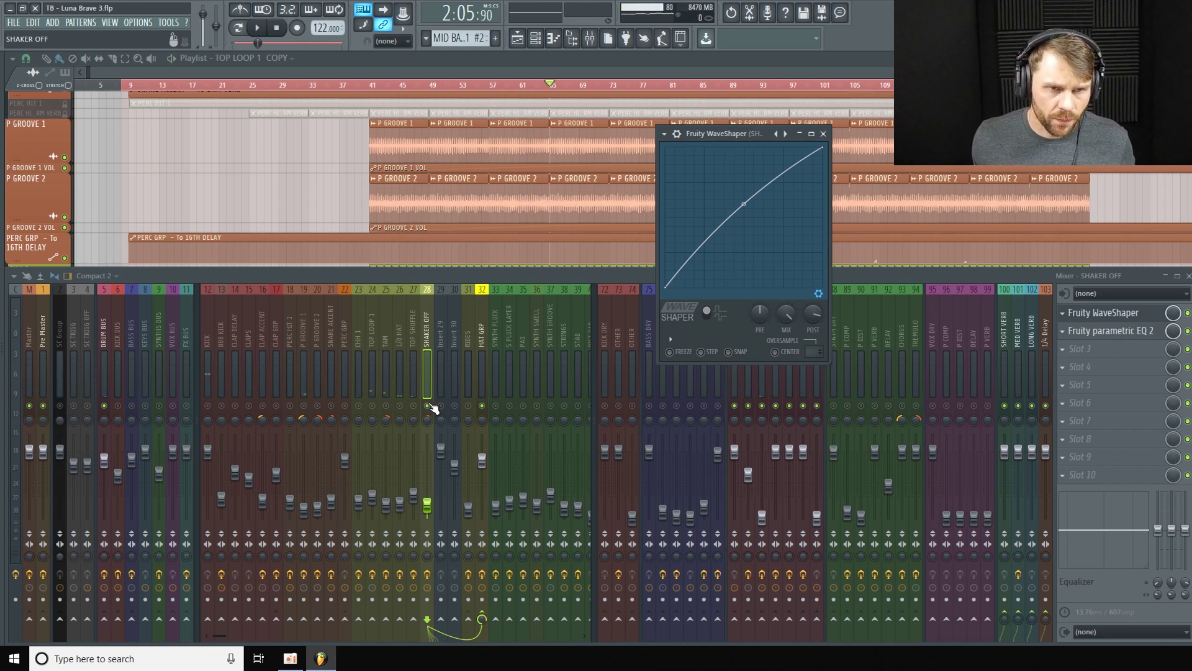
left_click(432, 411)
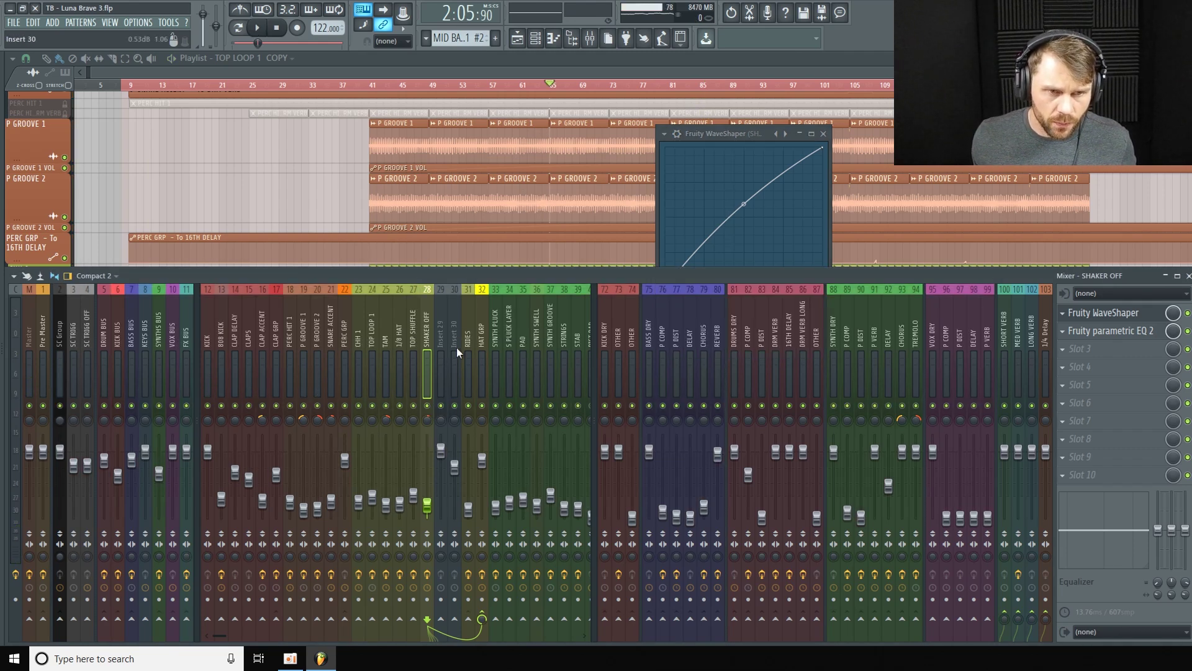
left_click(688, 75)
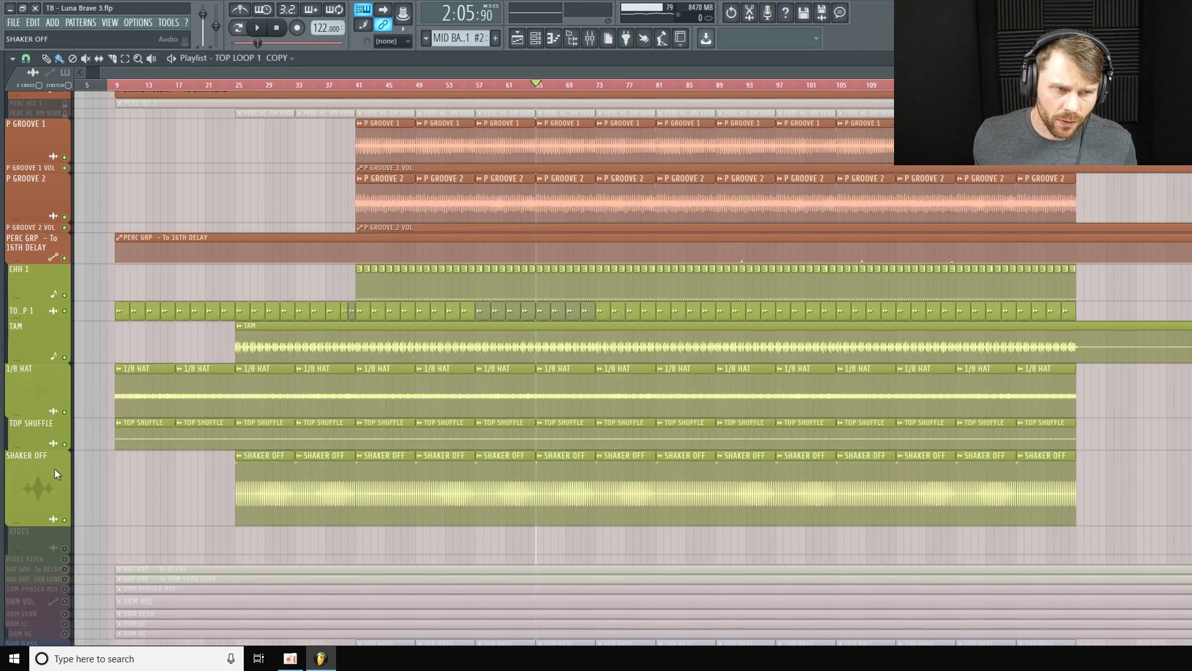
Step: Shrink the 1/8 HAT and SHAKER OFF track heights and unmute the RIDES and RIDES PITCH tracks
left_click_drag(42, 423, 43, 407)
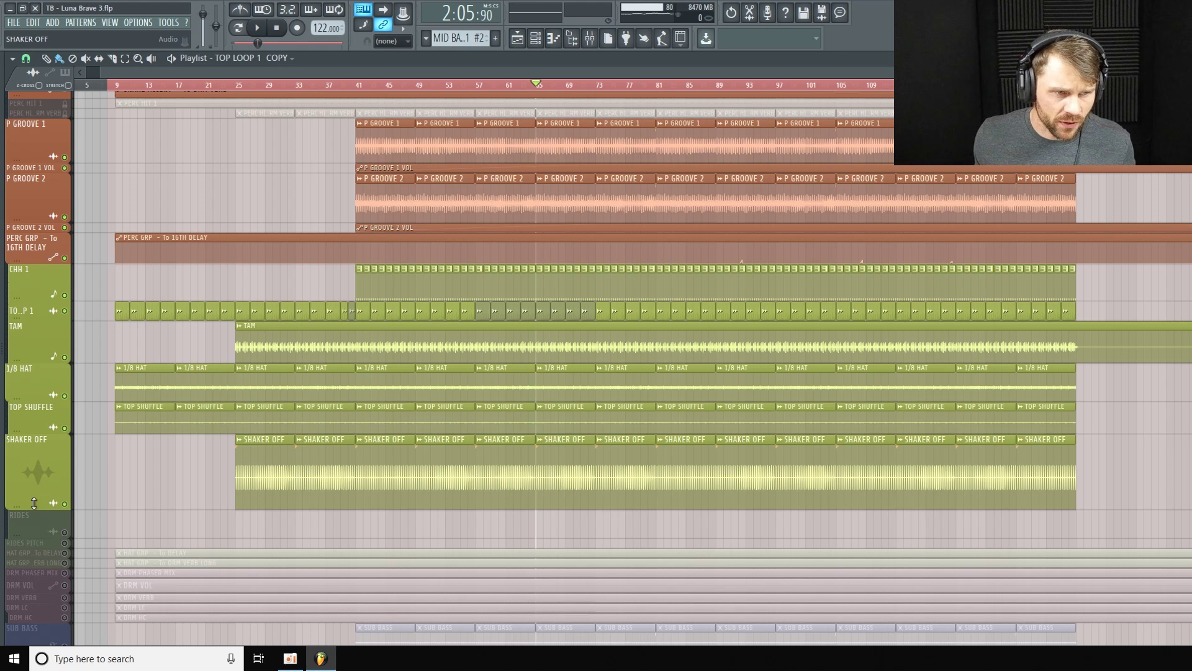
left_click_drag(34, 503, 37, 477)
left_click_drag(640, 87, 347, 87)
scroll(621, 373, "down", 4)
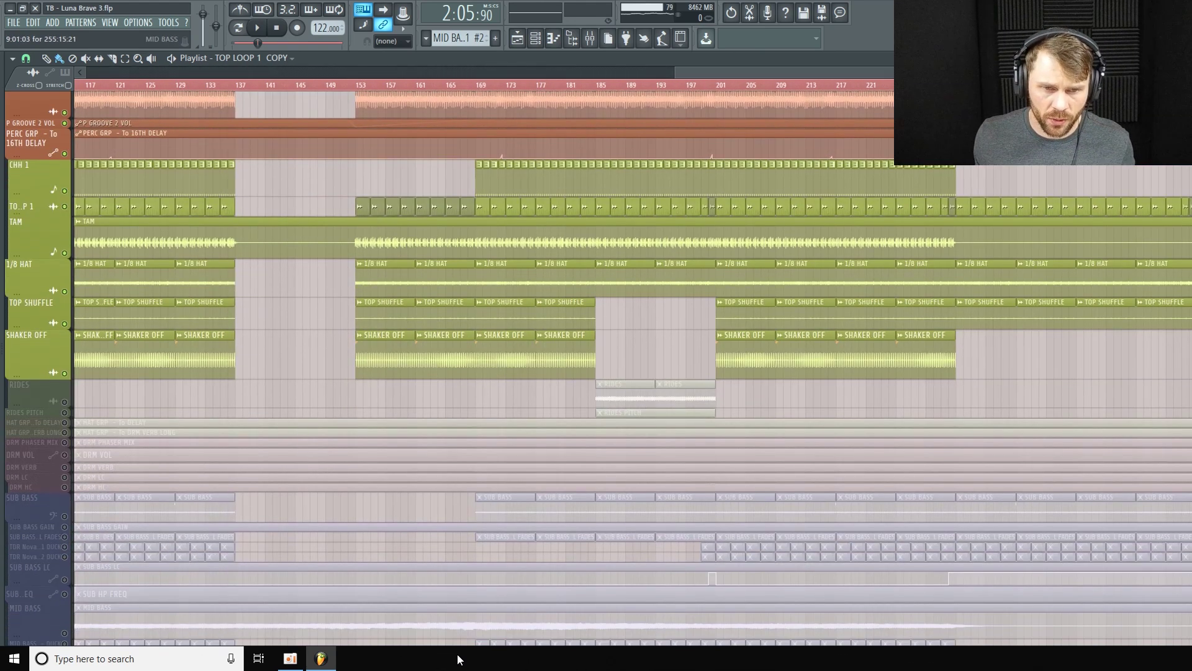
left_click(65, 413)
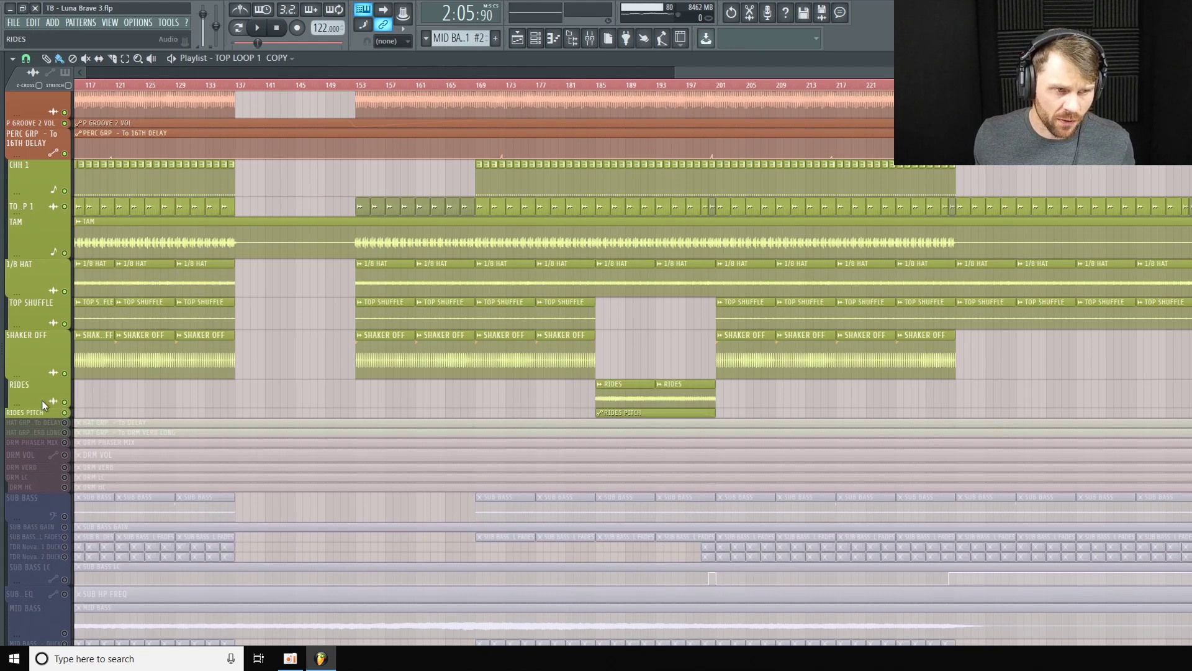
Step: Examine how the clap, snare, percussion and hat clips are arranged around the RIDES section at bars 185 to 201
scroll(391, 359, "up", 12)
scroll(559, 354, "up", 6)
scroll(577, 345, "down", 13)
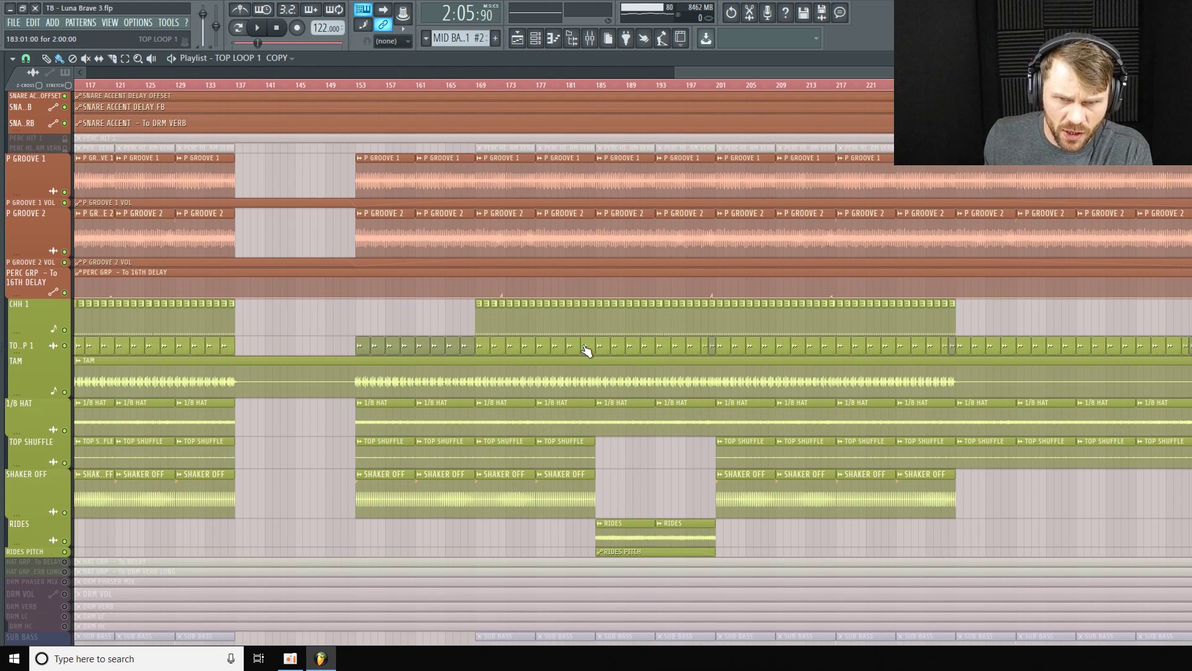
scroll(594, 345, "down", 4)
scroll(593, 346, "up", 5)
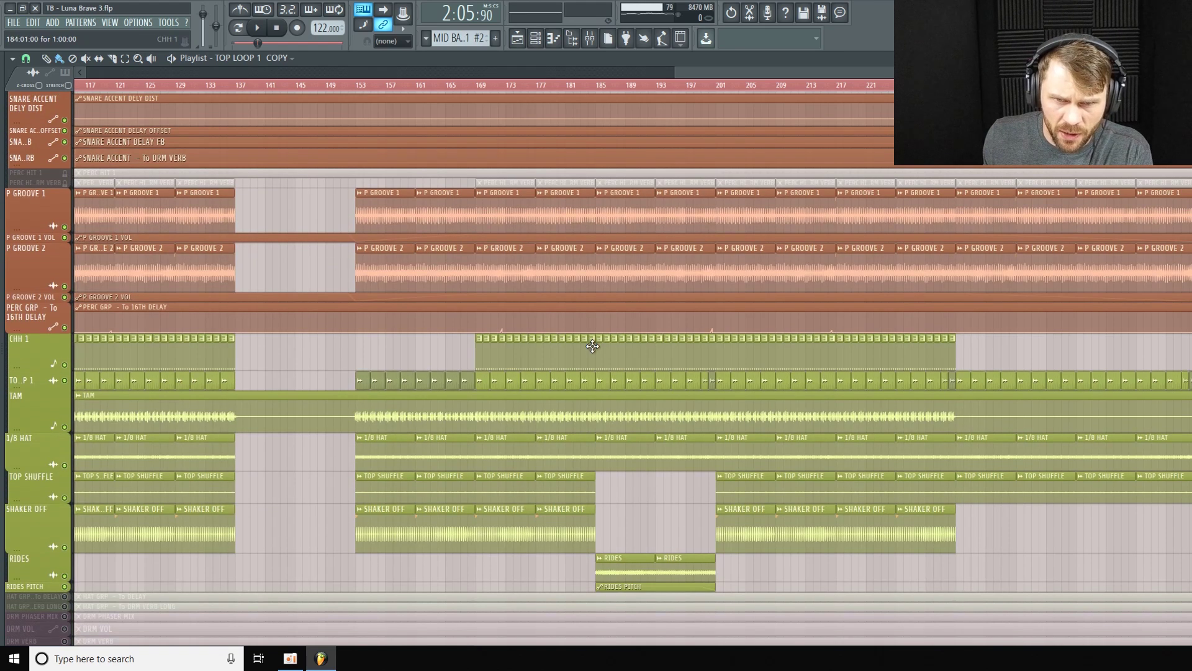
scroll(596, 351, "down", 11)
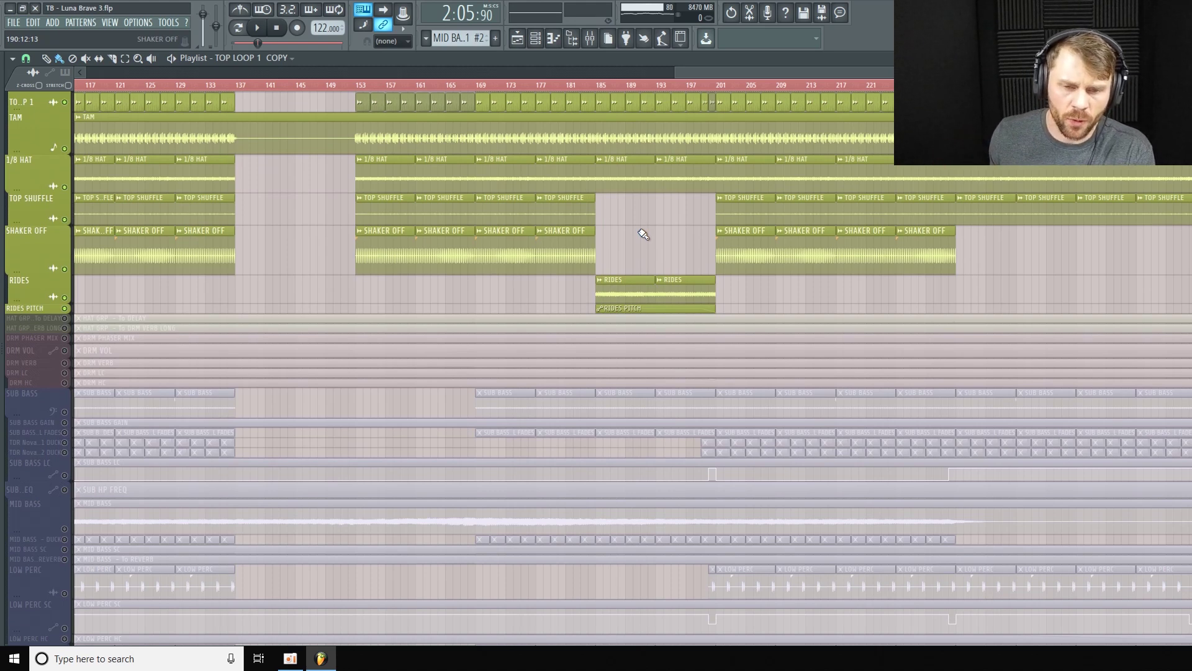
scroll(708, 338, "up", 20)
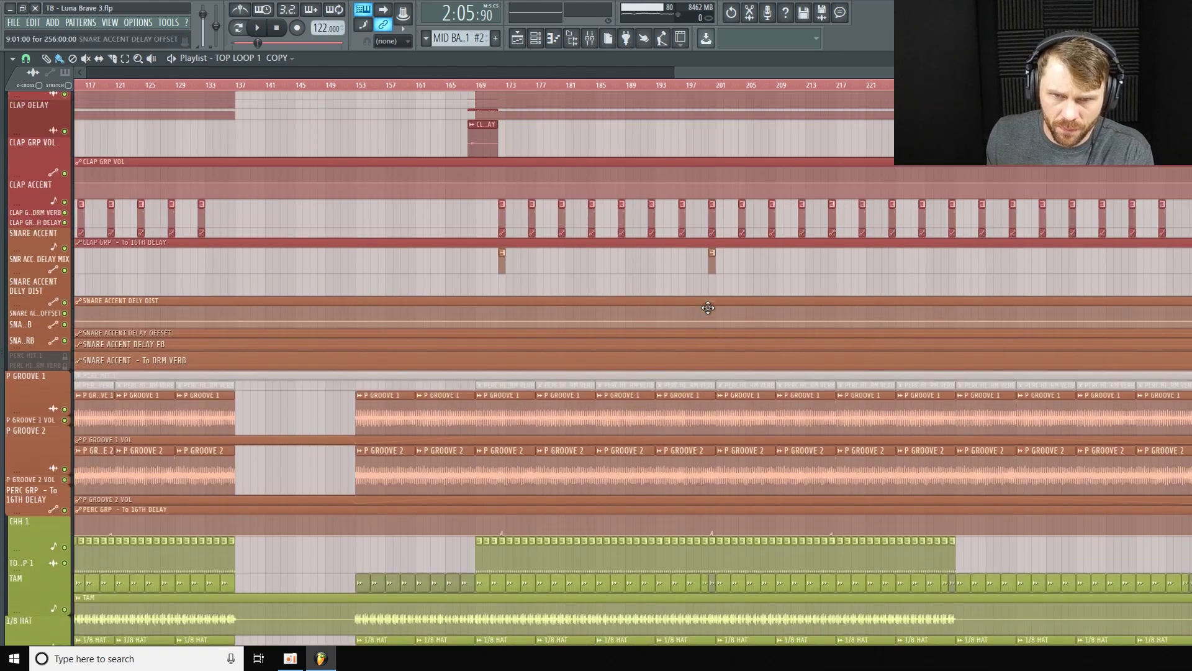
scroll(761, 246, "down", 20)
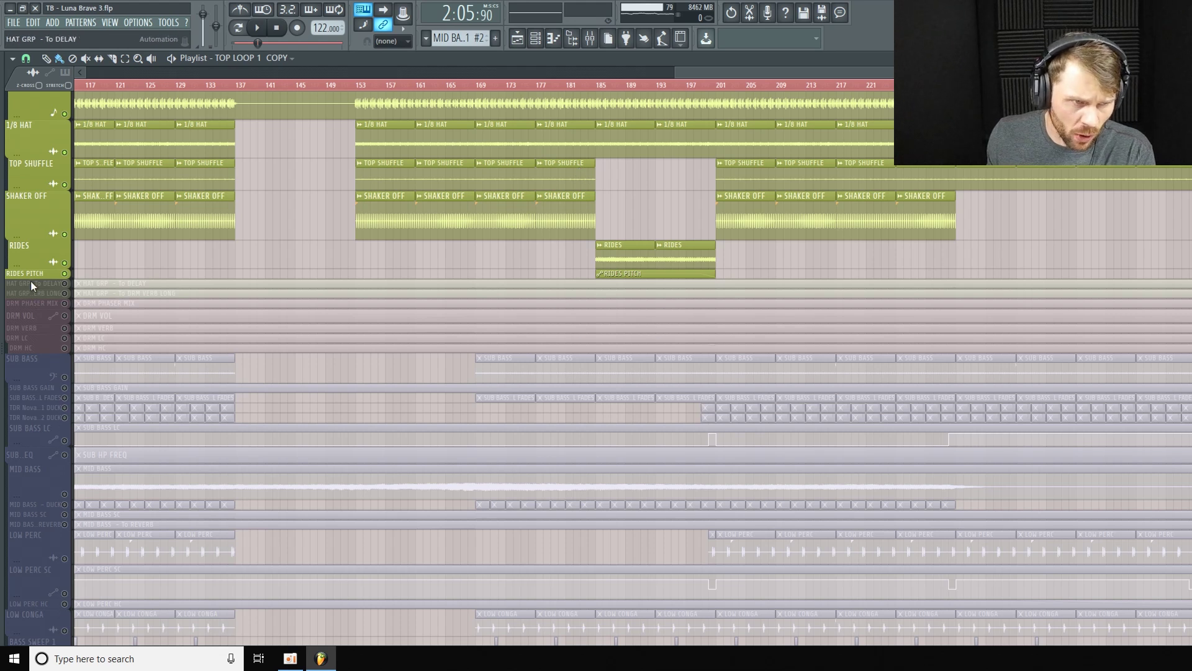
Step: Enlarge the RIDES PITCH track and start playback from about bar 181, just before the RIDES clips
left_click_drag(39, 278, 35, 290)
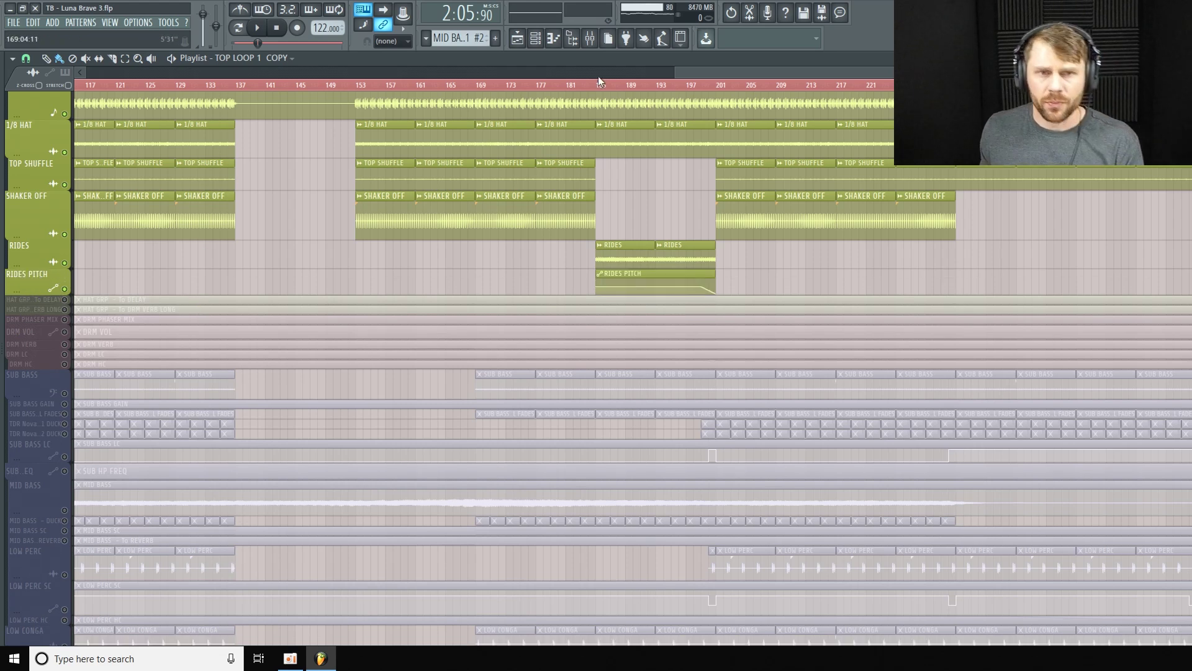
left_click_drag(600, 81, 567, 83)
key("space")
scroll(690, 230, "up", 4)
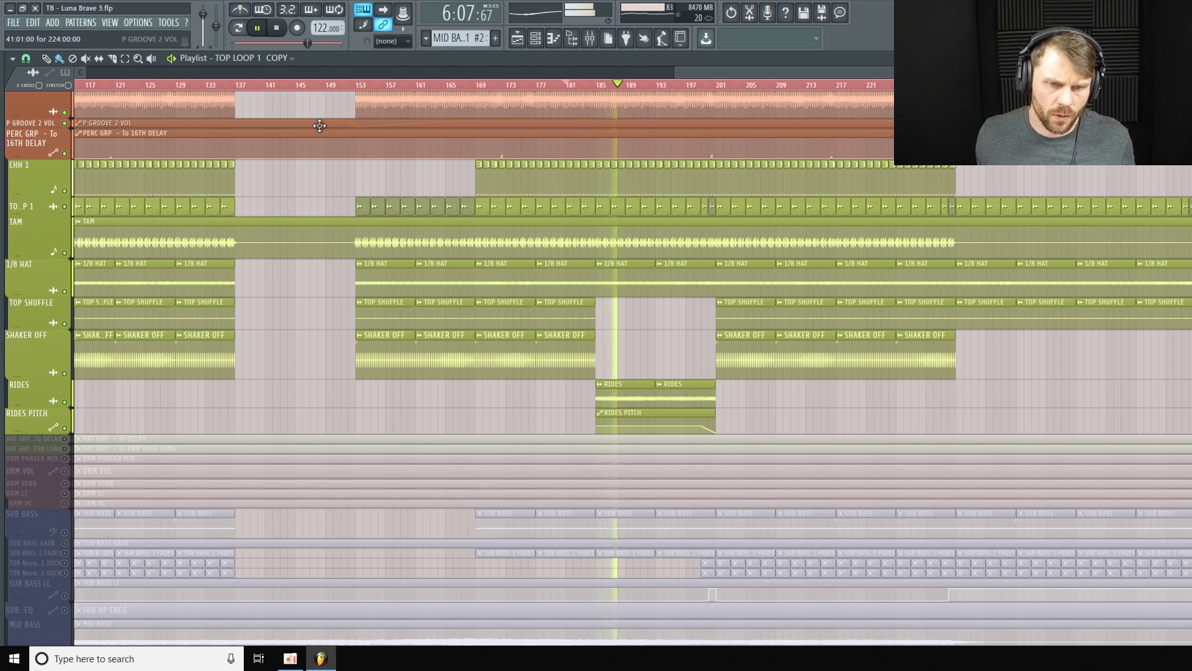
Step: Solo RIDES in the mixer, examine the band 1 low cut in its Fruity parametric EQ 2, and return to the playlist
left_click(589, 38)
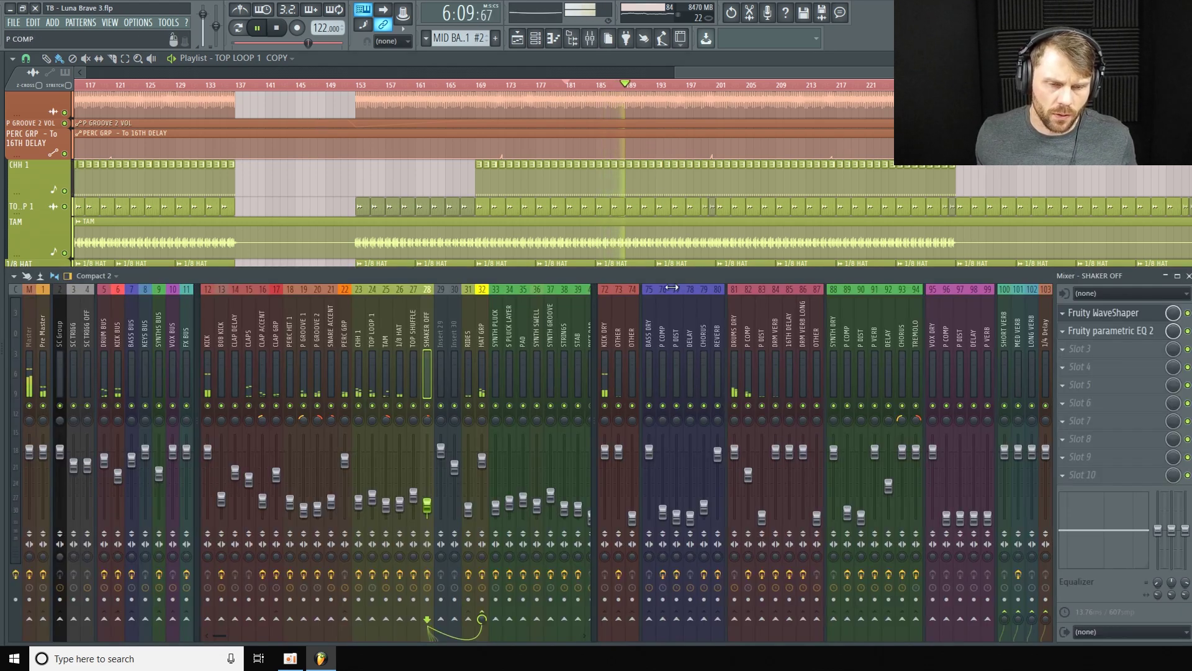
right_click(469, 406)
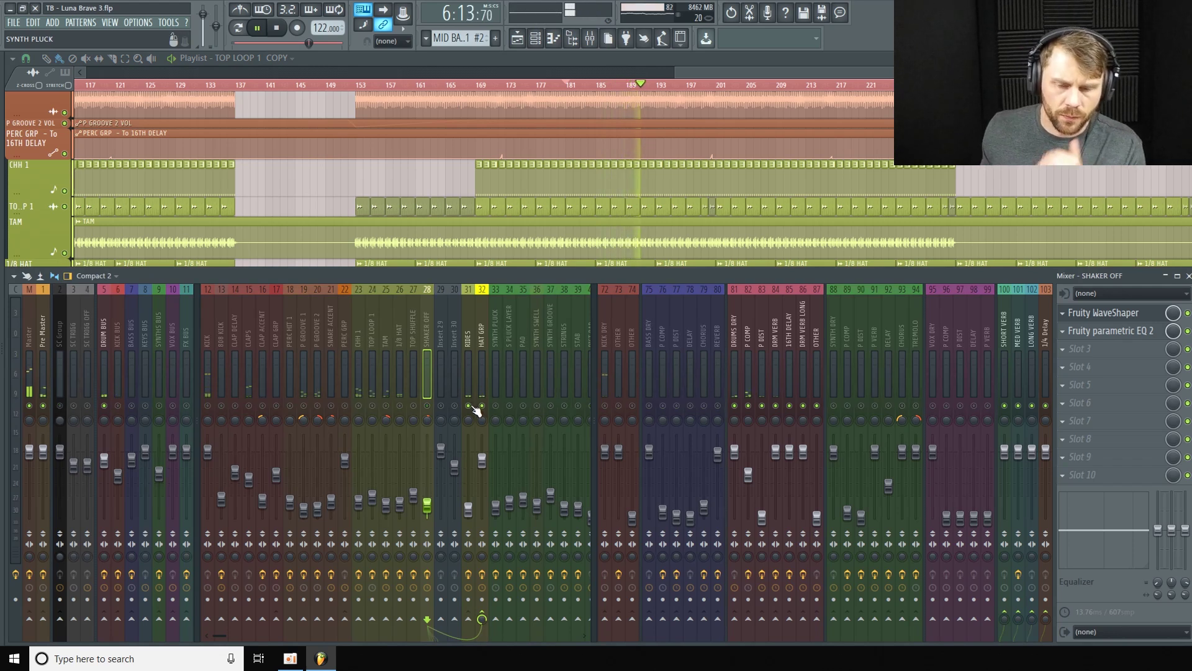
left_click(470, 335)
left_click(1142, 335)
left_click_drag(1095, 242, 524, 128)
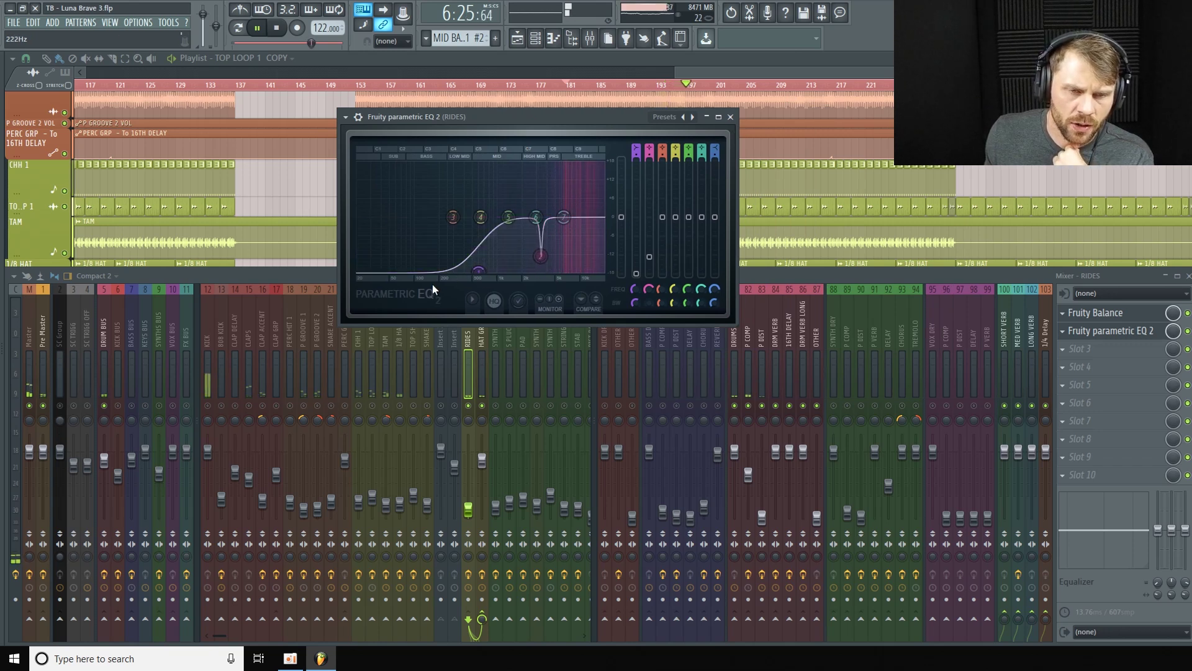
left_click_drag(478, 277, 479, 272)
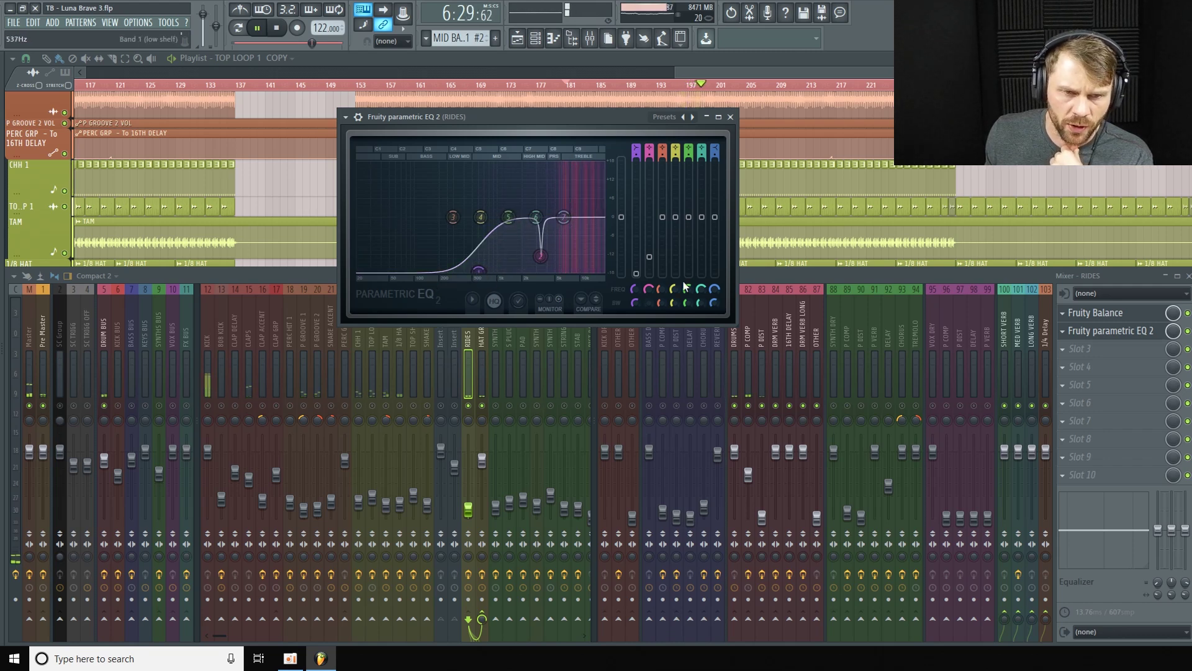
left_click(833, 278)
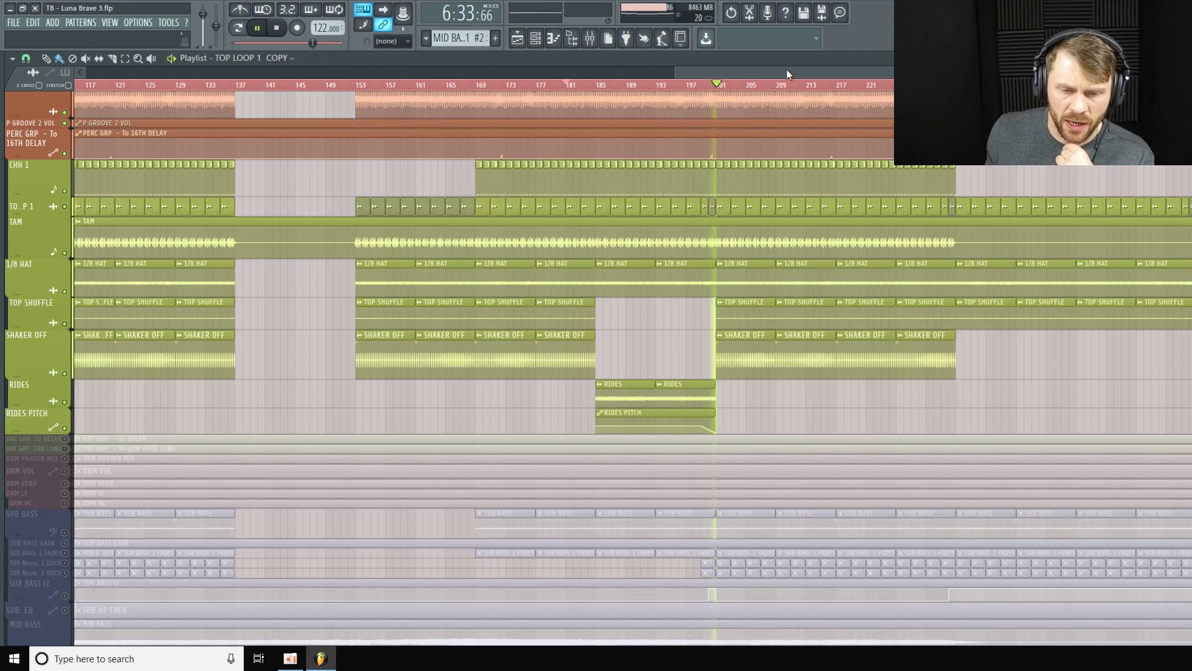
Step: Adjust the RIDES PITCH track height and audition the pitch drop from about bar 199, stopping playback at the end
scroll(42, 325, "down", 3)
left_click_drag(42, 325, 41, 339)
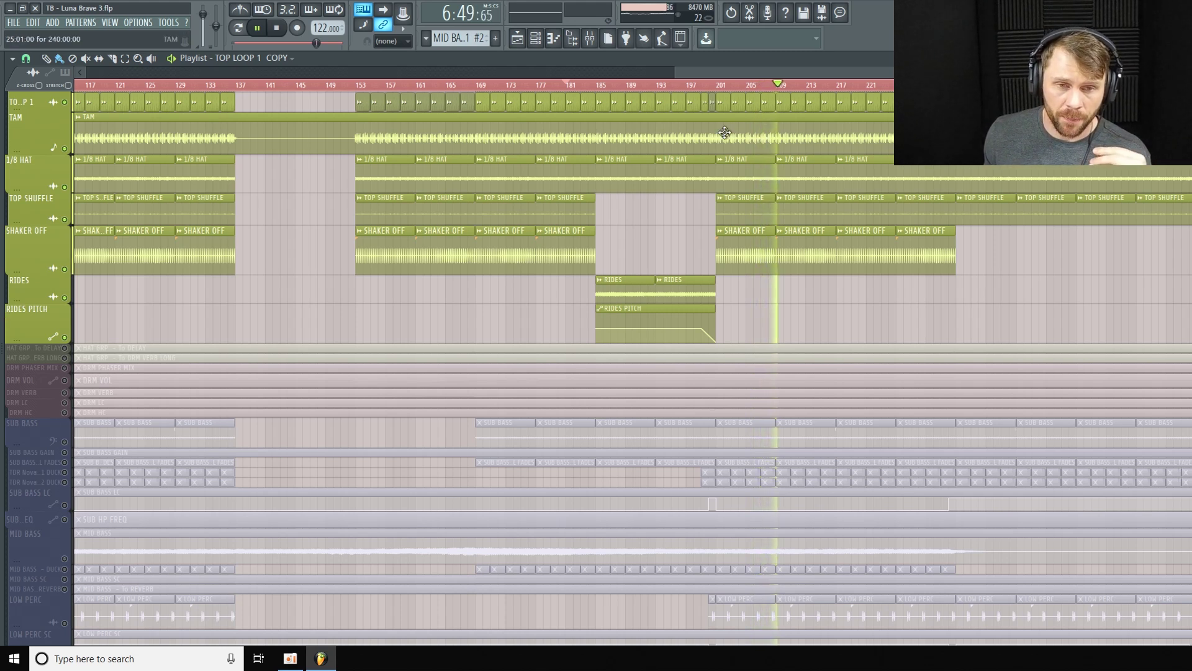
left_click(719, 85)
left_click(700, 85)
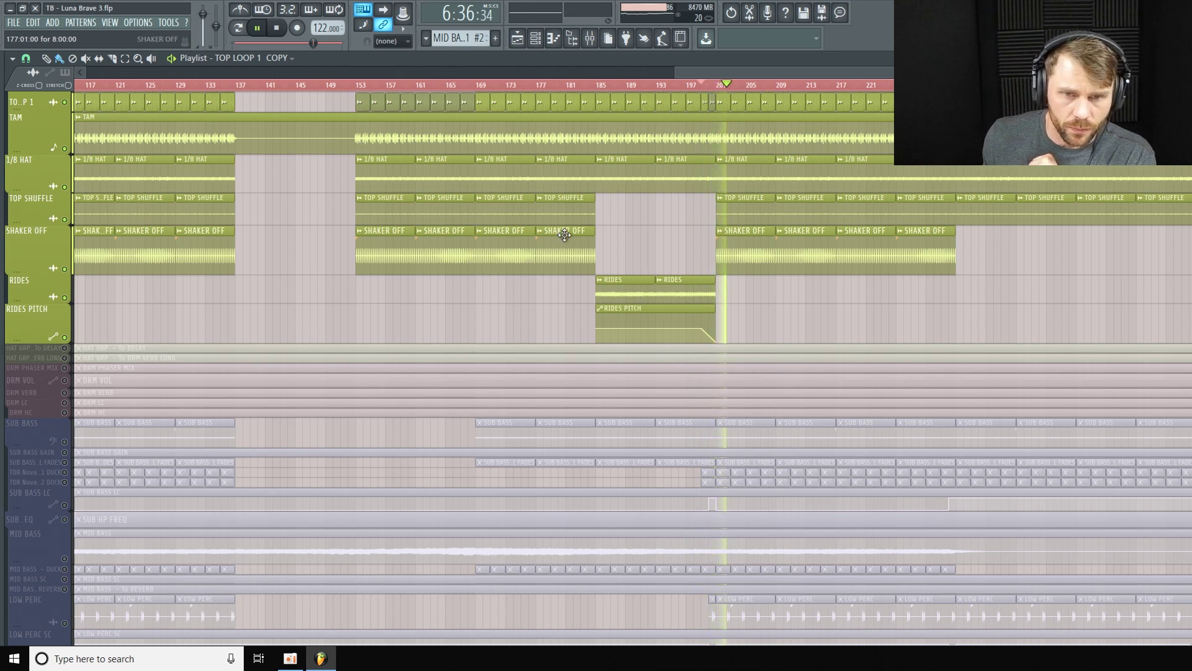
left_click_drag(45, 339, 47, 333)
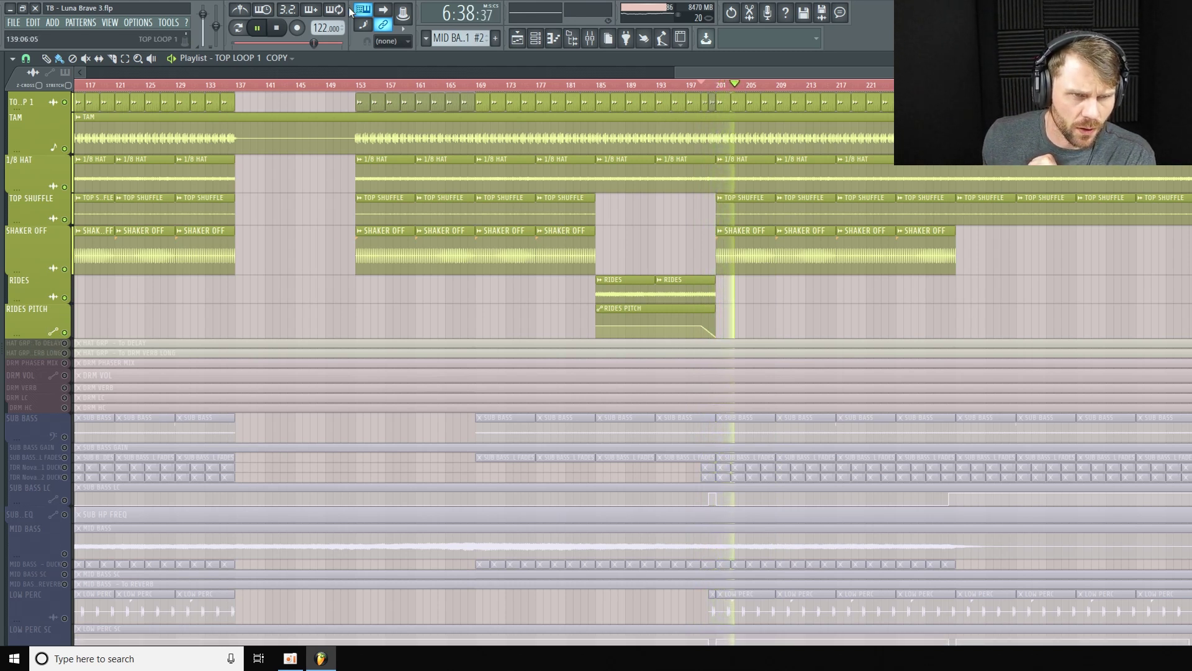
left_click(279, 28)
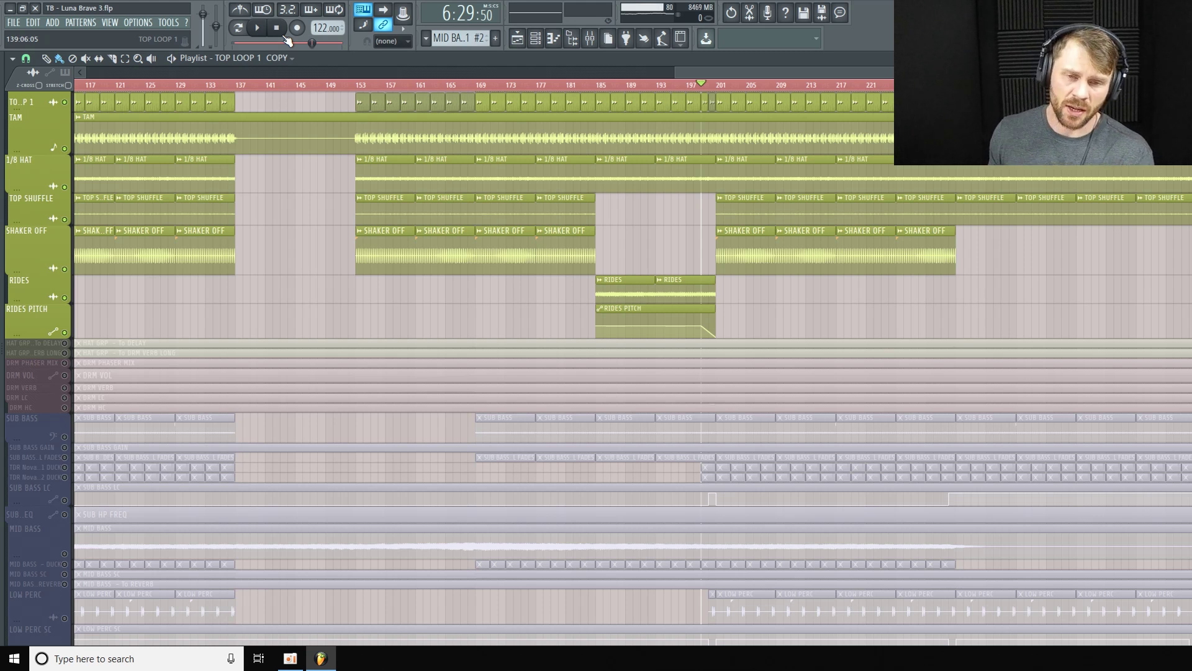
left_click_drag(33, 337, 33, 329)
Step: Move the playback position to bar 201 at the end of the RIDES clips and review the hat layers
scroll(124, 321, "up", 10)
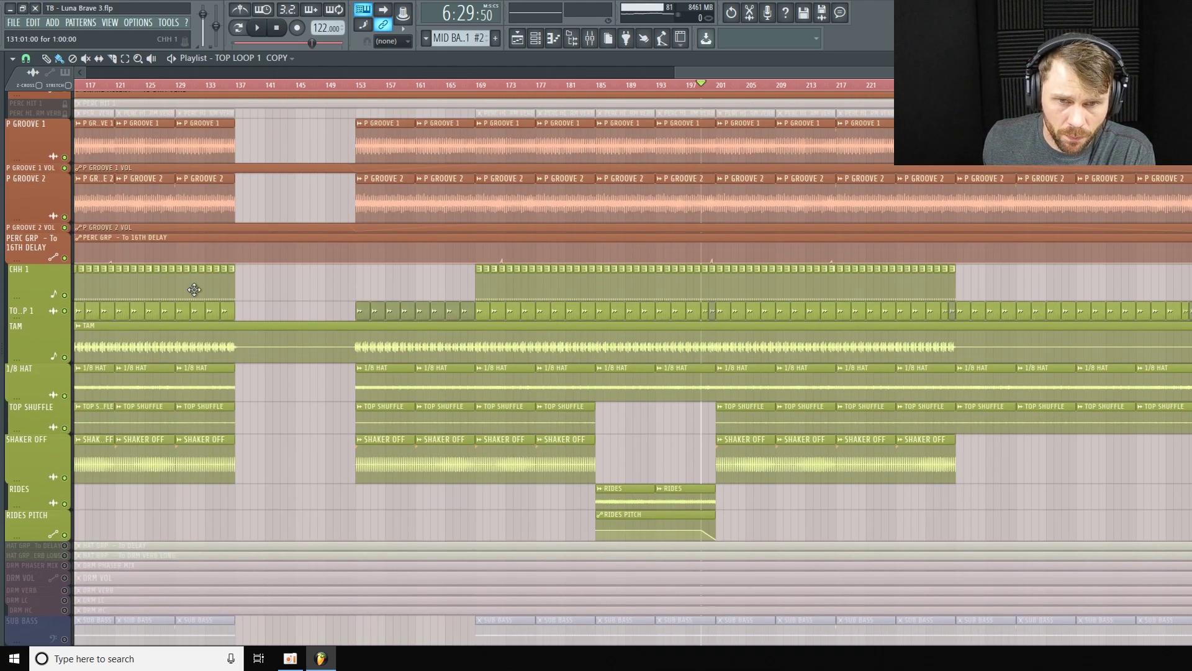
scroll(194, 284, "down", 8)
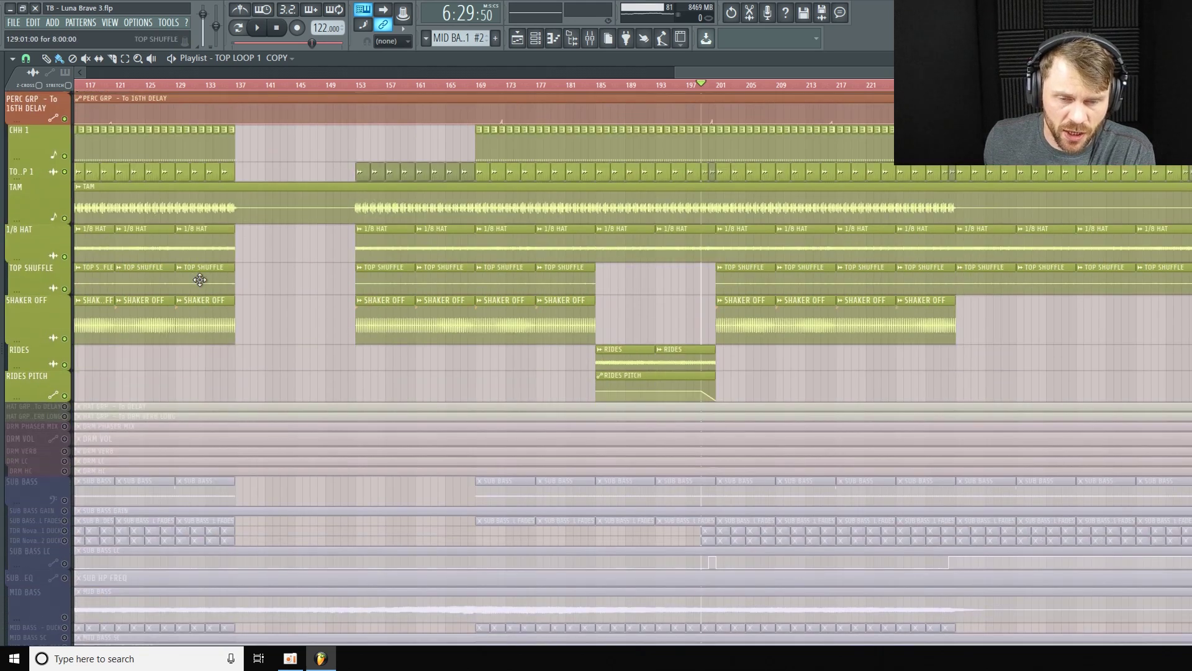
left_click_drag(701, 86, 716, 178)
scroll(177, 545, "up", 3)
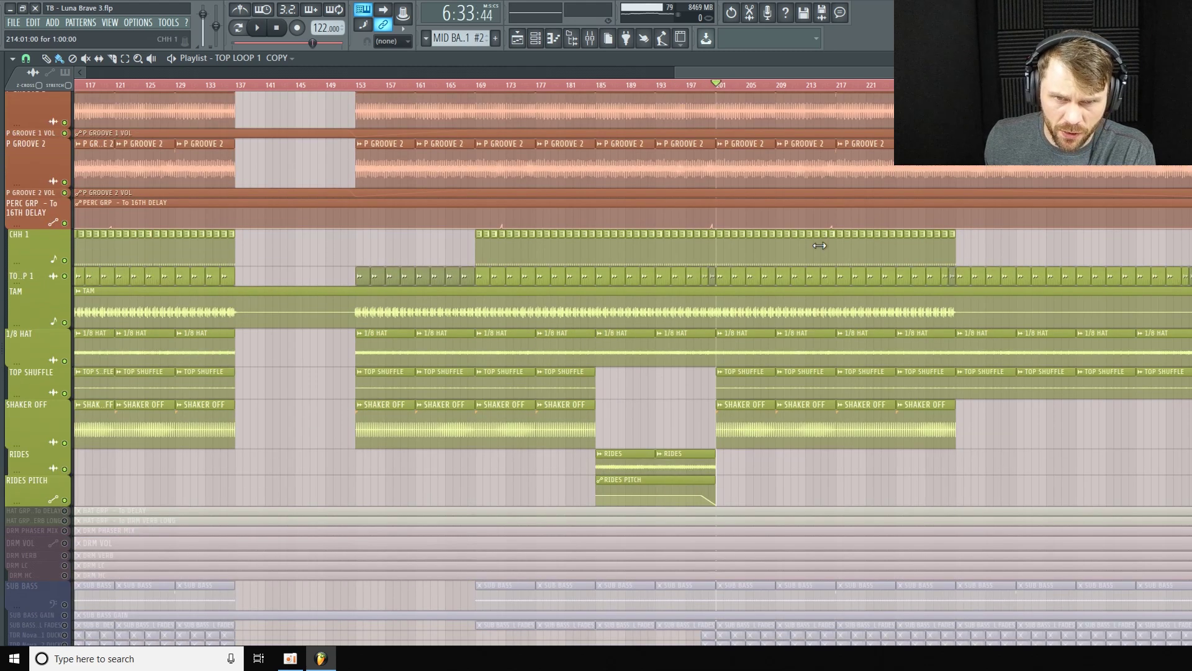
Step: Unmute the two HAT GRP send automation tracks and the DRM PHASER MIX, VOL, VERB, LC and HC tracks
scroll(34, 405, "down", 4)
left_click(65, 371)
left_click(64, 426)
left_click(65, 416)
left_click(65, 406)
left_click(64, 394)
left_click(65, 381)
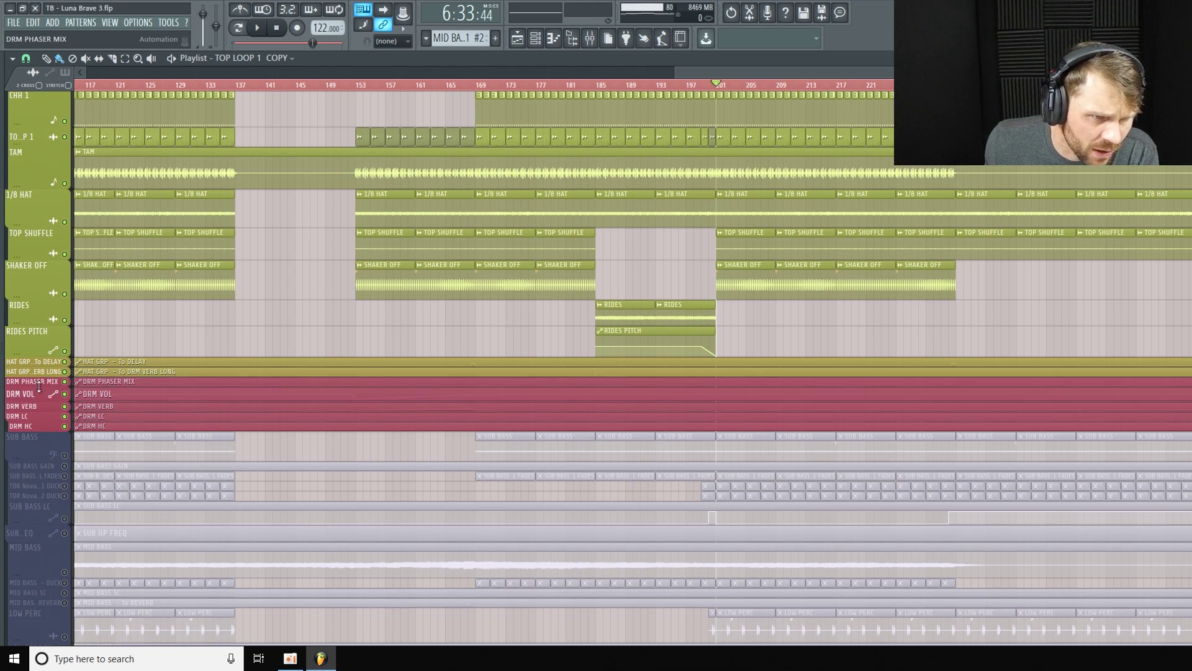
Step: Enlarge the HAT GRP To DELAY, HAT GRP To DRM VERB LONG and DRM PHASER MIX automation tracks
left_click_drag(41, 387, 41, 443)
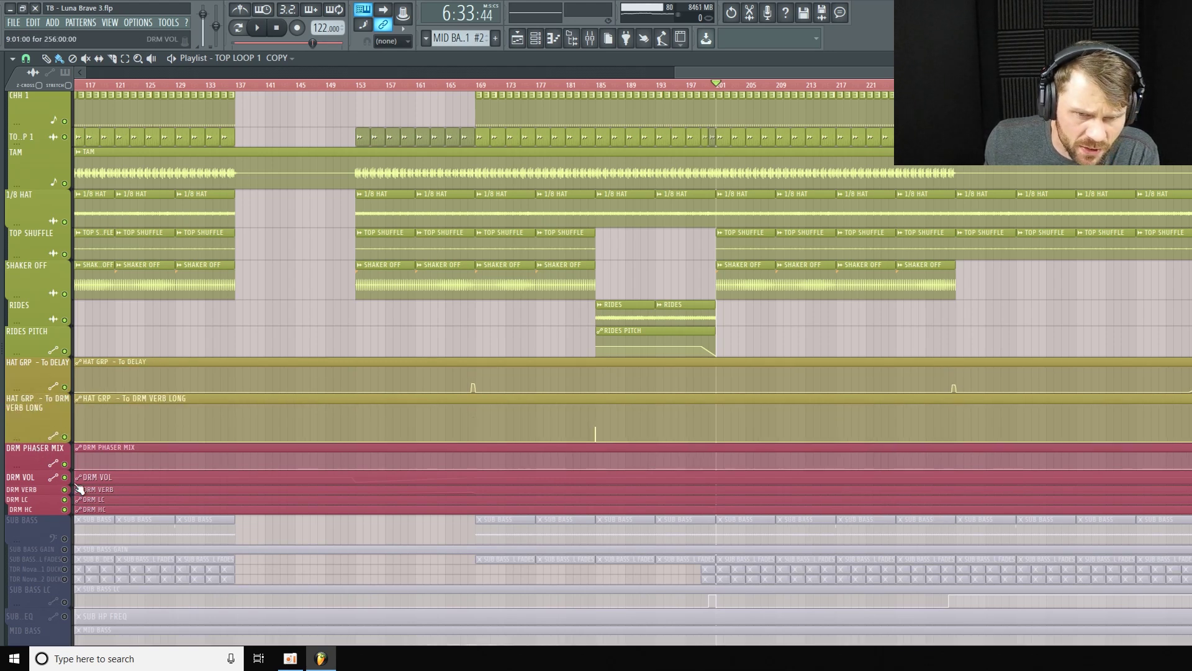
scroll(328, 290, "down", 1)
scroll(328, 290, "down", 3)
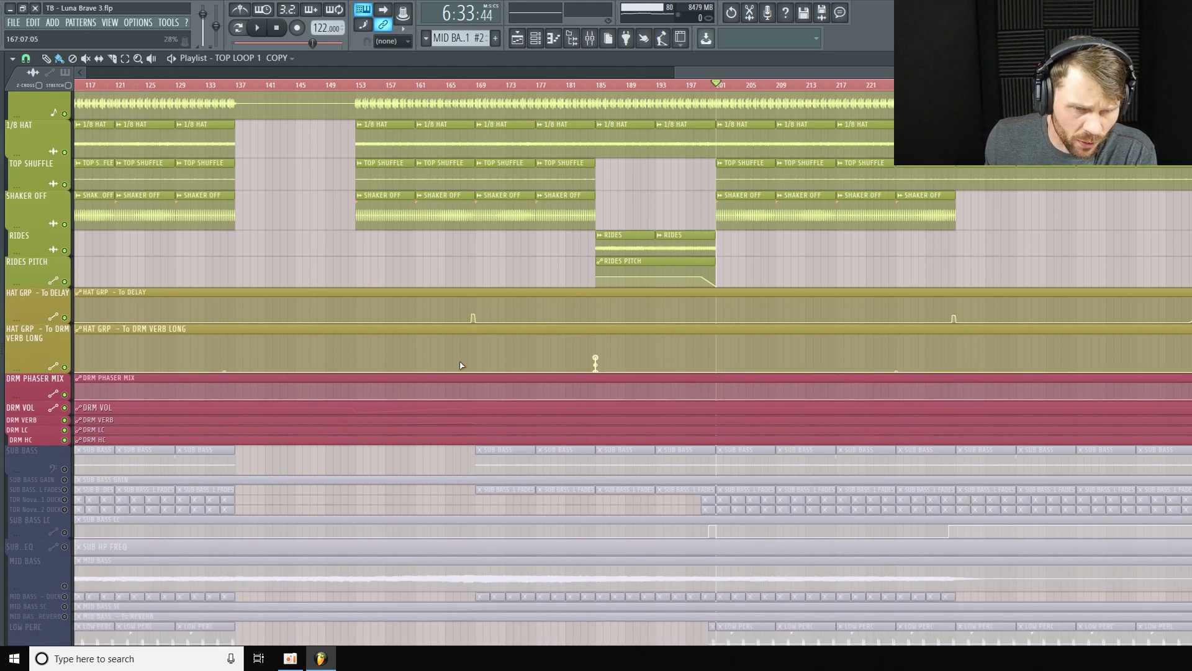
Step: Open the mixer, end the RIDES solo and audition the HAT GRP delay send from about bar 168
left_click(470, 85)
key("space")
key("space")
left_click(590, 38)
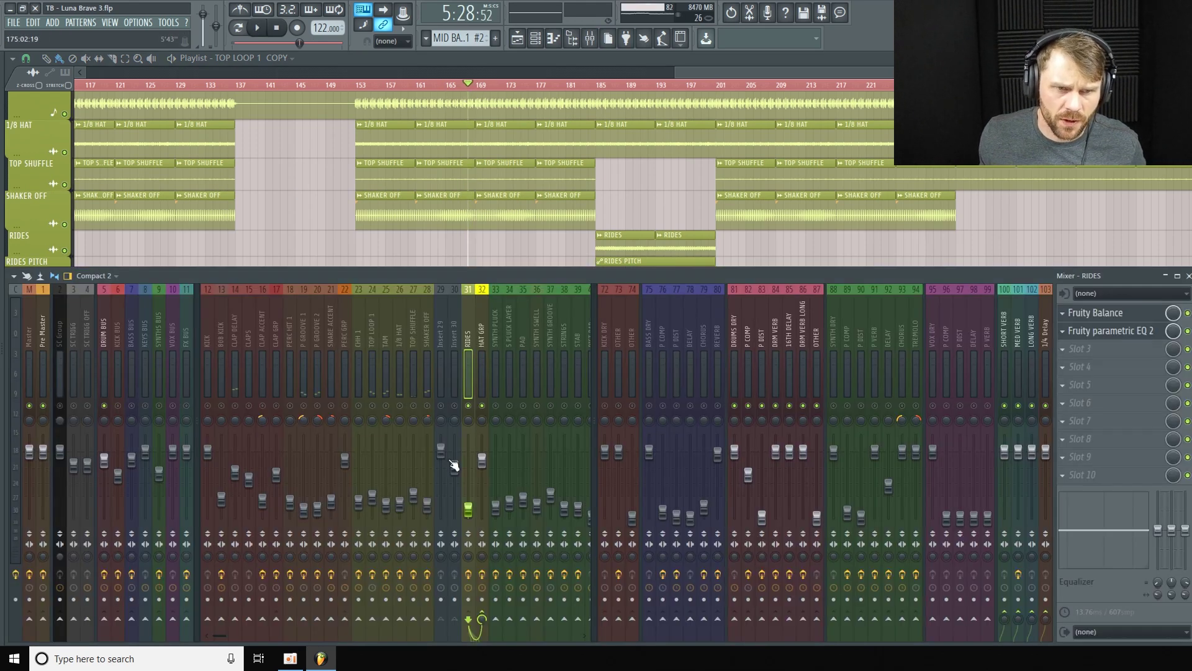
key("space")
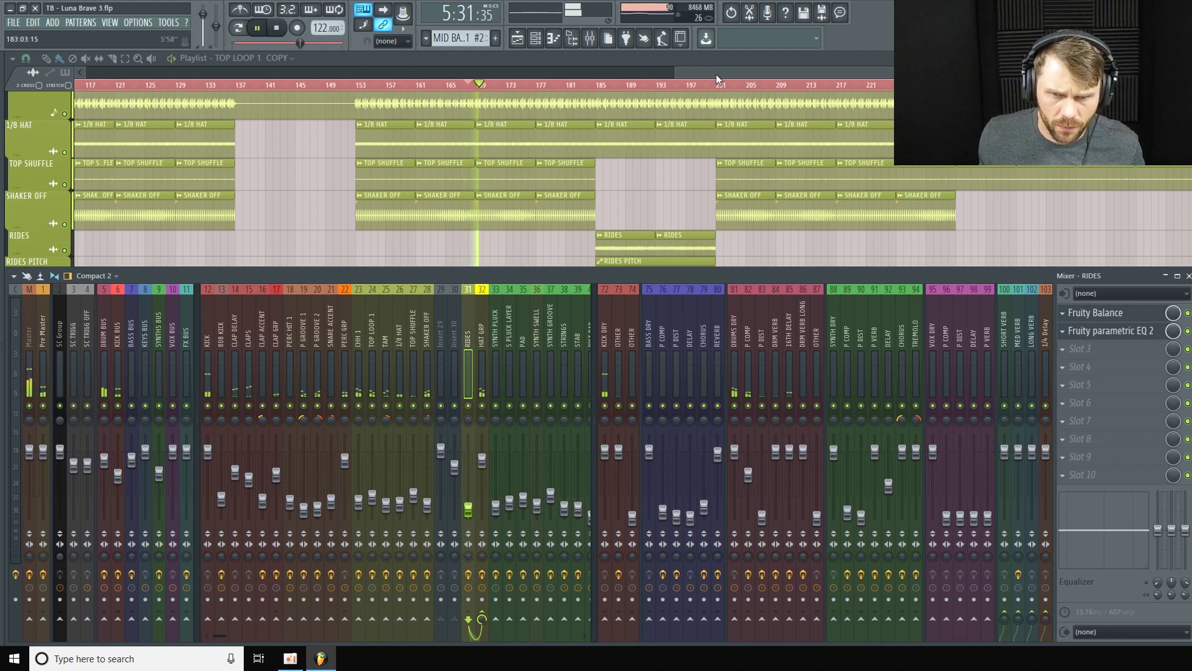
key("space")
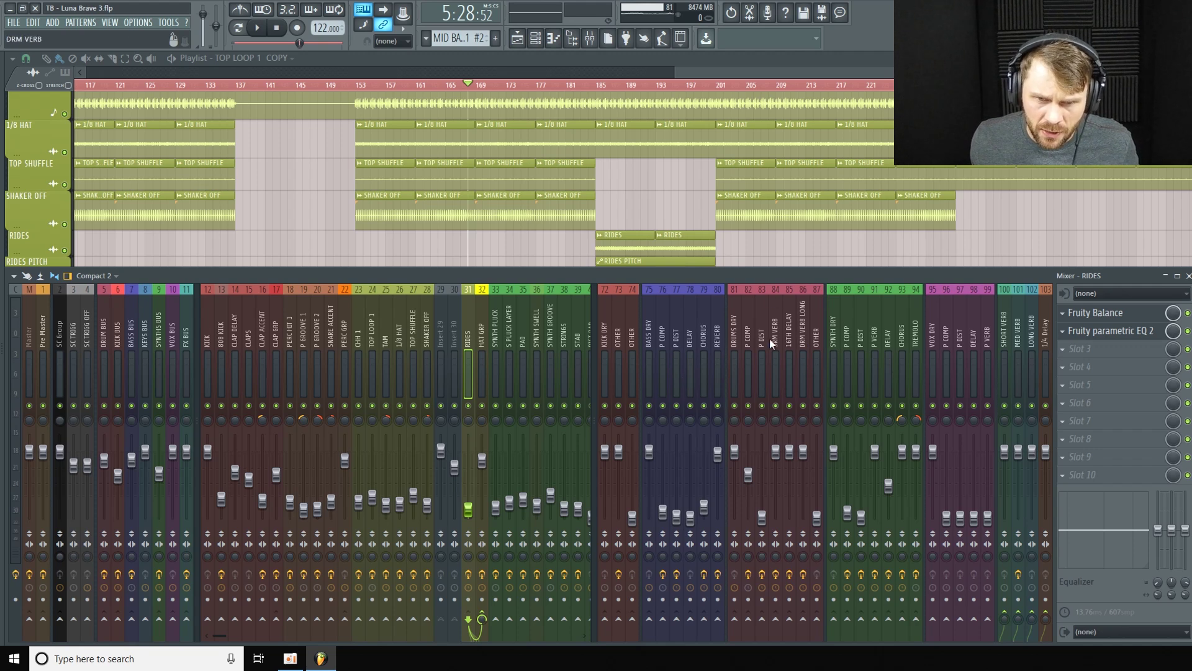
Step: Select the 16TH DELAY mixer track and open its Fruity Reeverb 2 and H-Delay effects for inspection
left_click(790, 338)
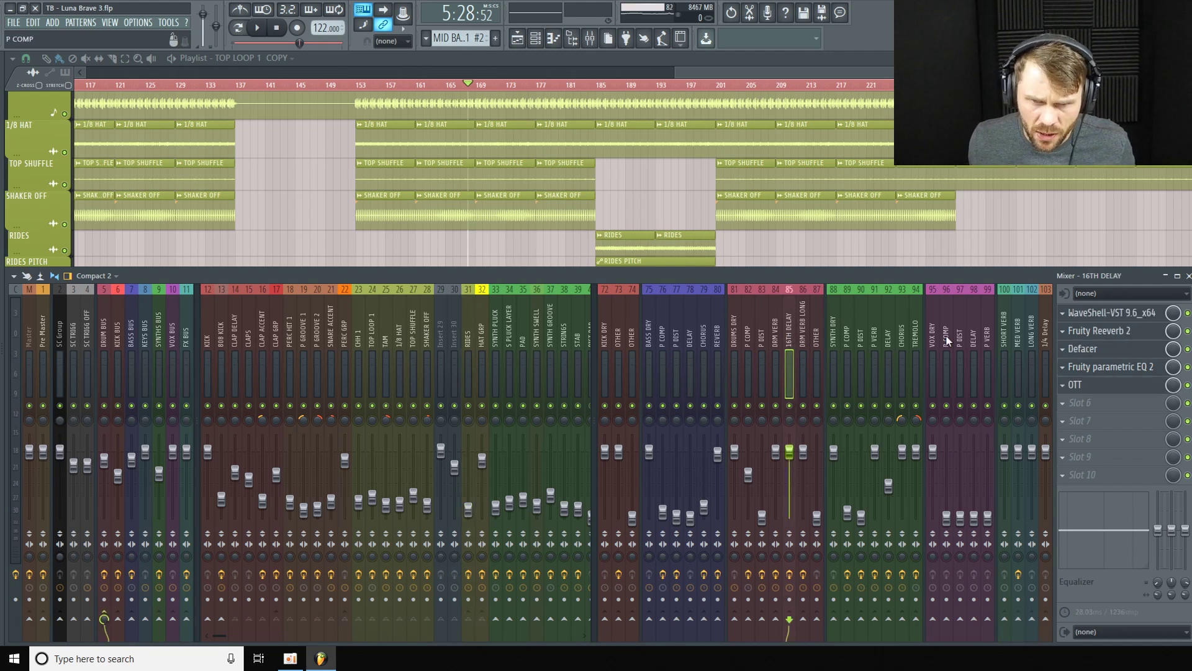
left_click(1132, 330)
left_click(1117, 312)
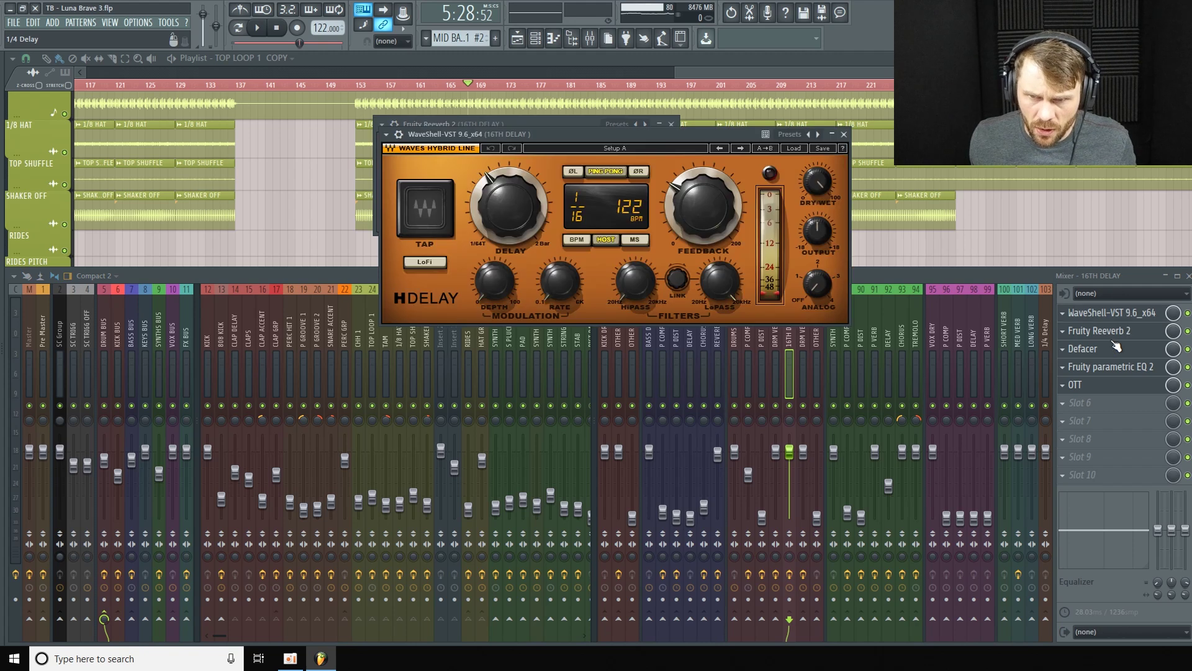
left_click_drag(704, 128, 419, 119)
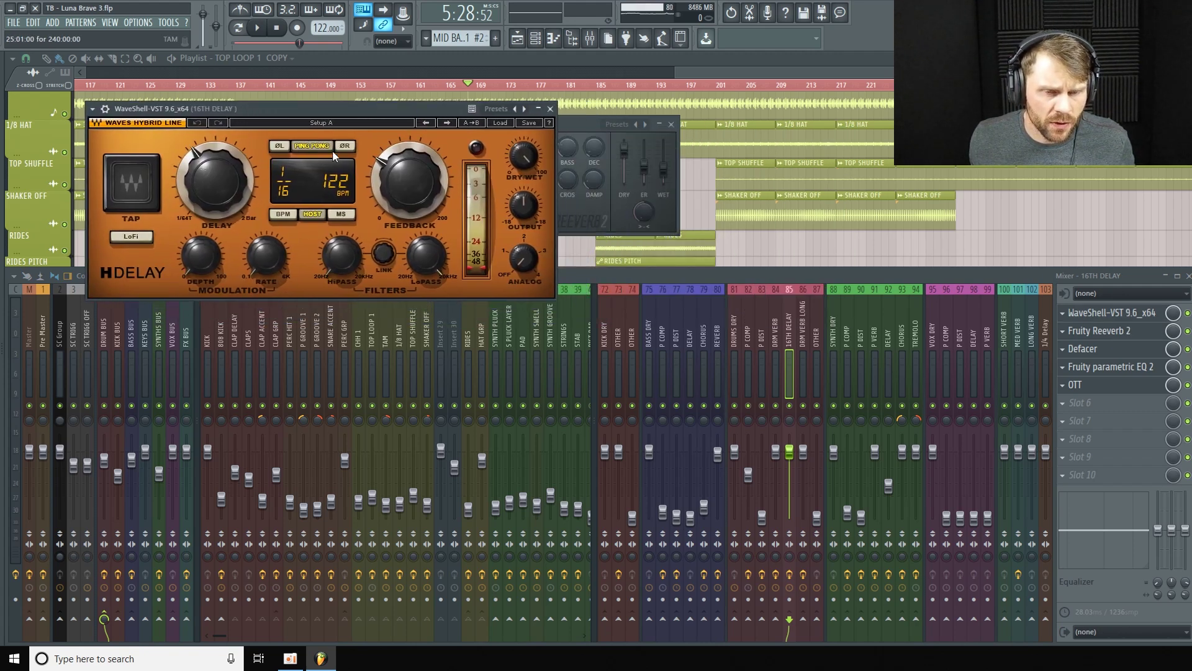
Step: Examine the Fruity Reeverb 2, Fruity parametric EQ 2 and Defacer settings on the 16TH DELAY track
left_click(1143, 342)
left_click(1145, 335)
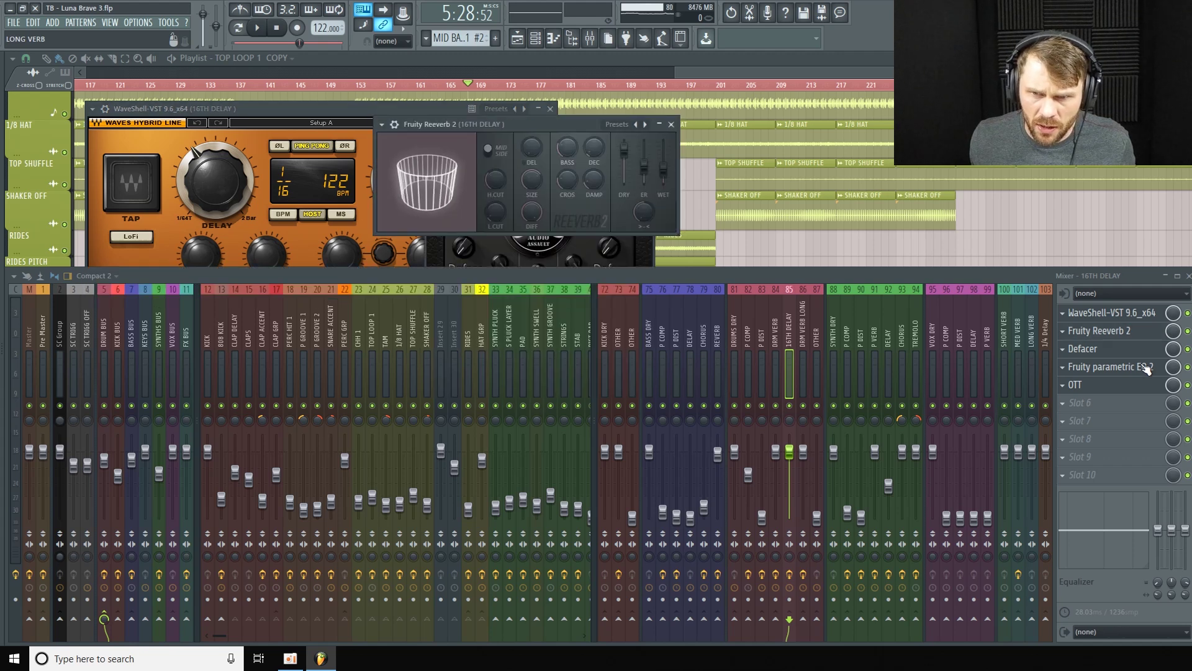
left_click_drag(595, 125, 479, 226)
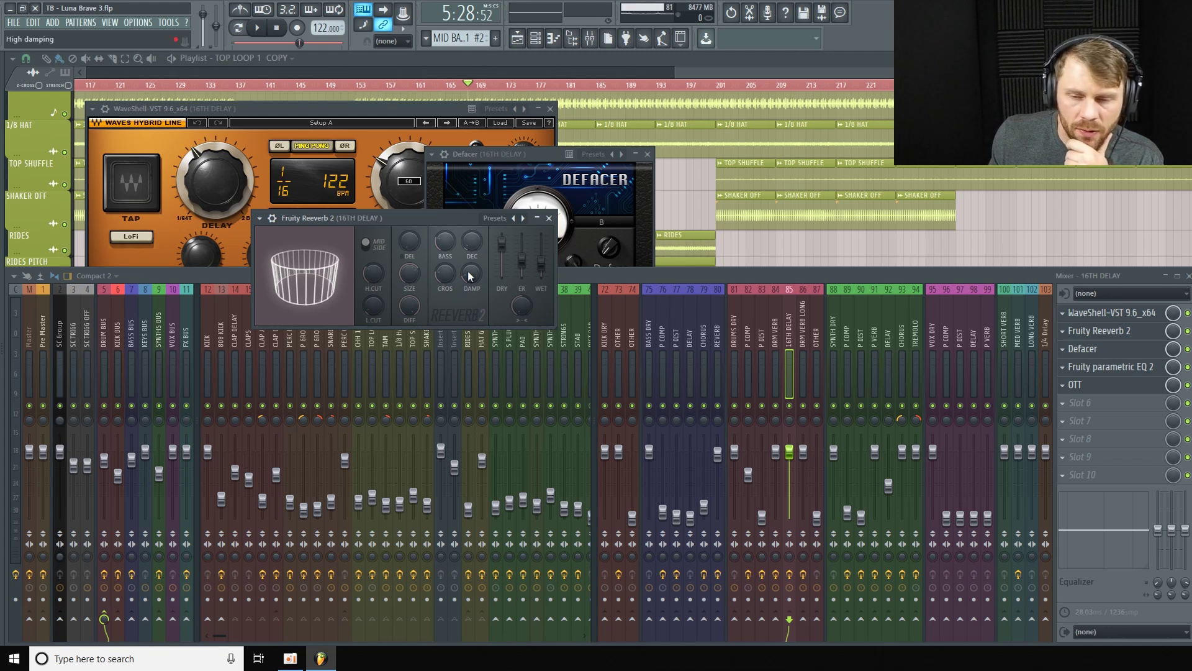
left_click(1117, 366)
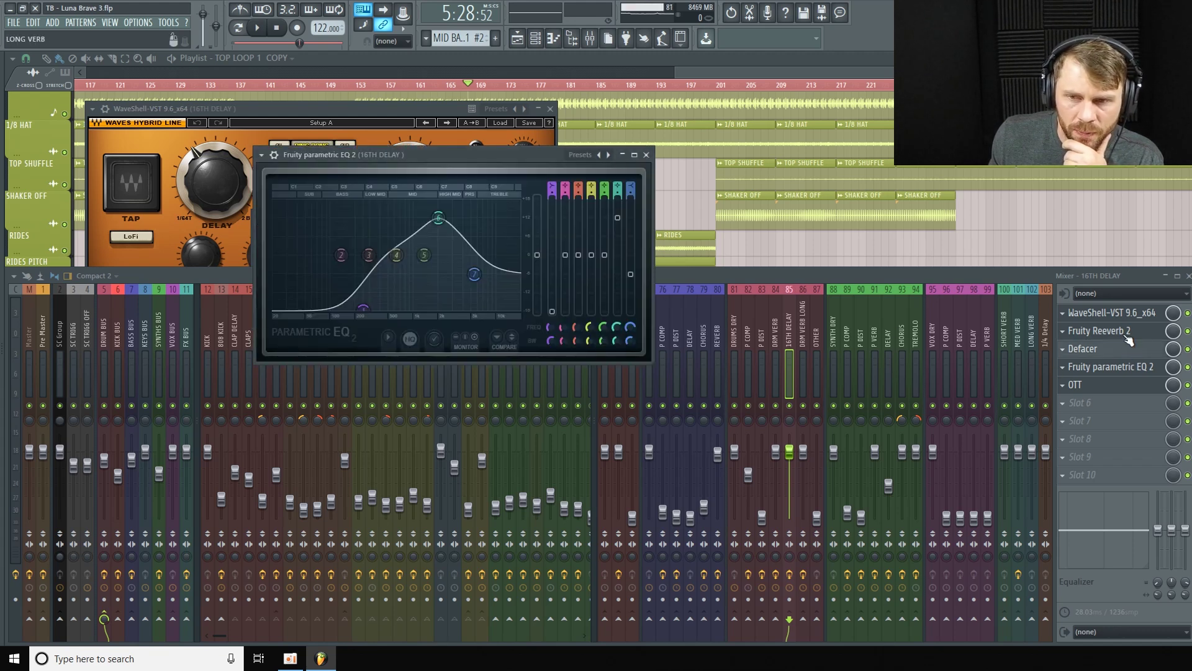
left_click(1134, 352)
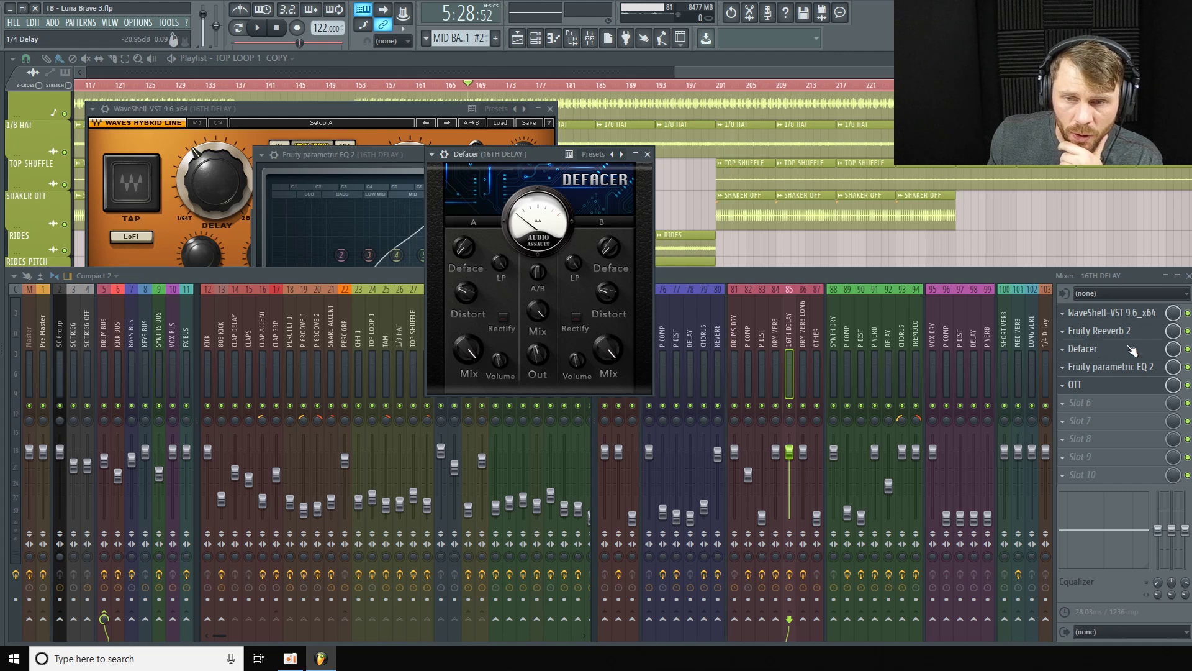
Step: Examine the Fruity parametric EQ 2 curve and the OTT settings on the 16TH DELAY track
left_click(1131, 381)
left_click(1147, 368)
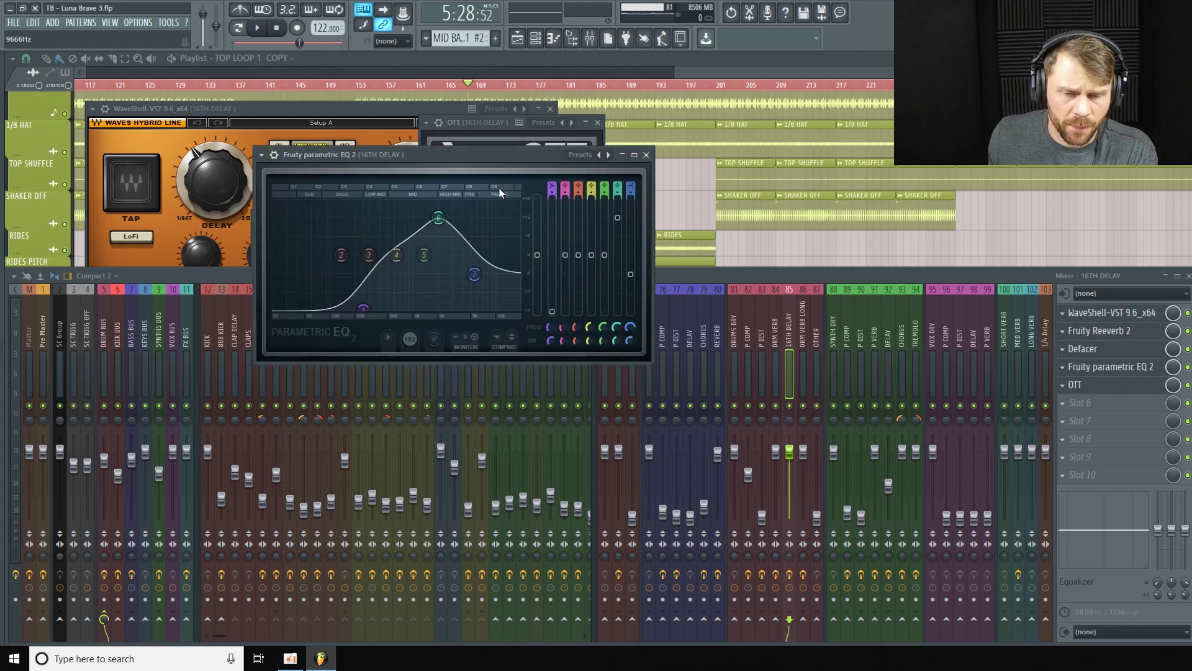
left_click_drag(507, 163, 450, 162)
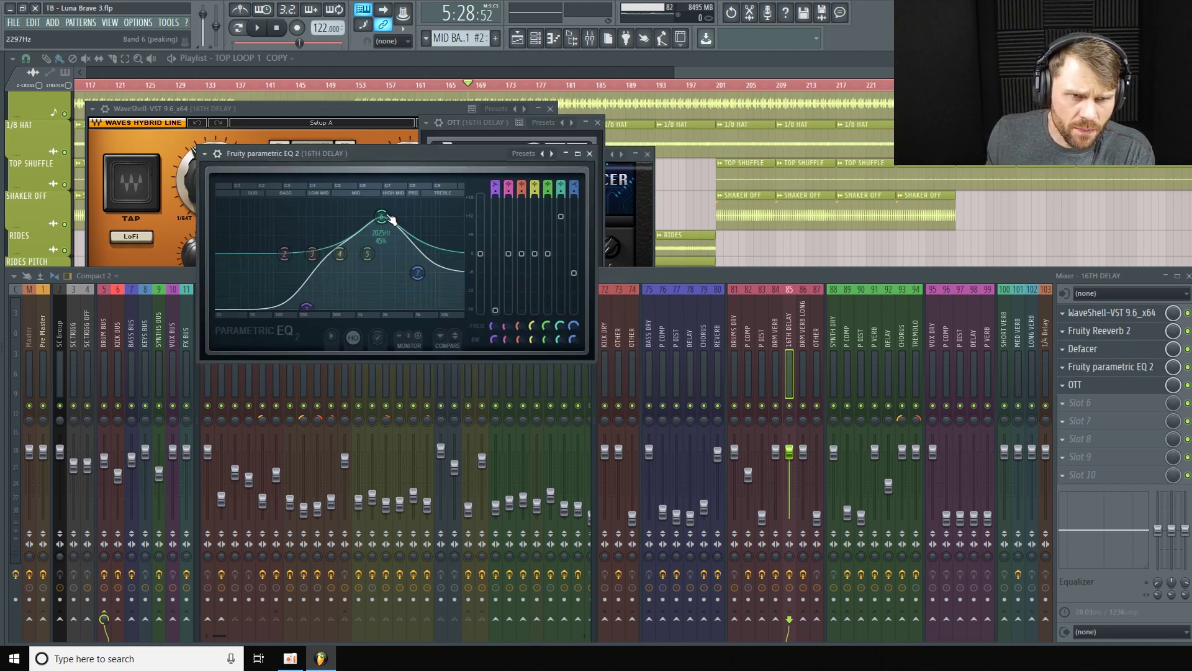
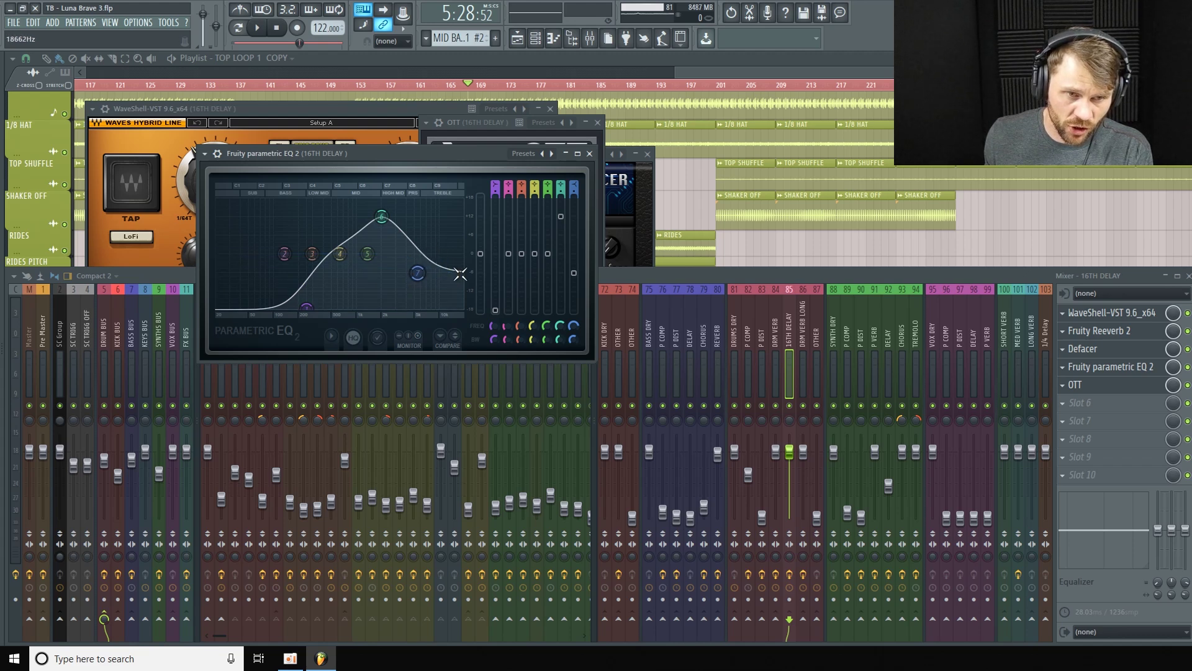
left_click_drag(464, 170, 420, 159)
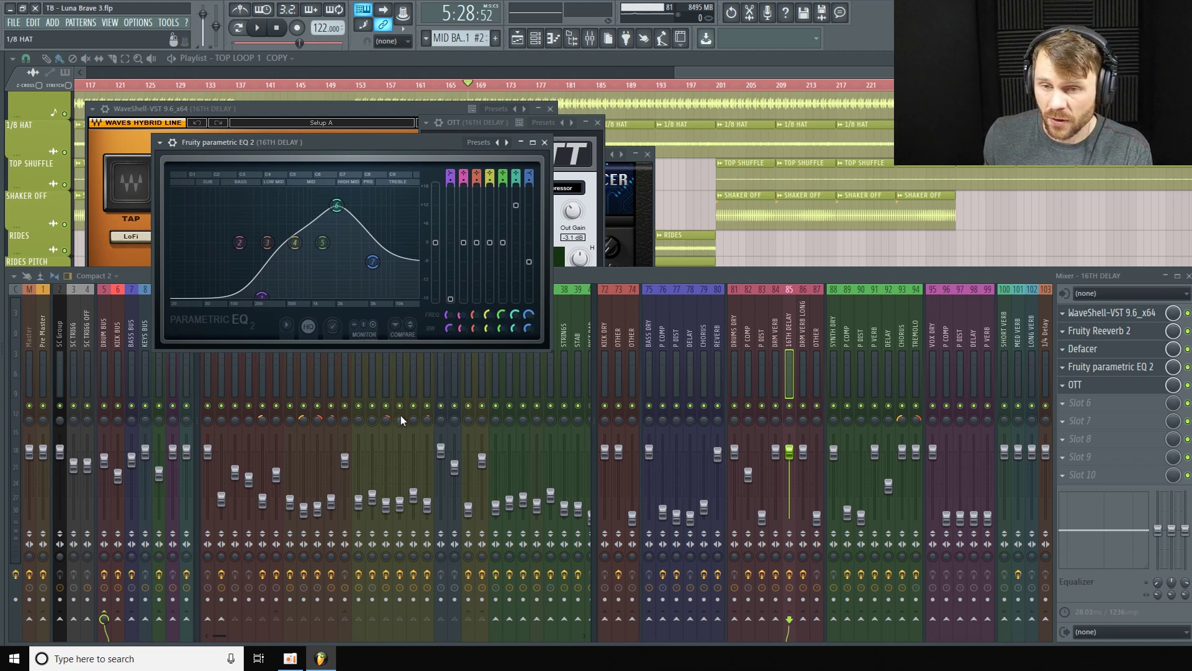
left_click(1108, 366)
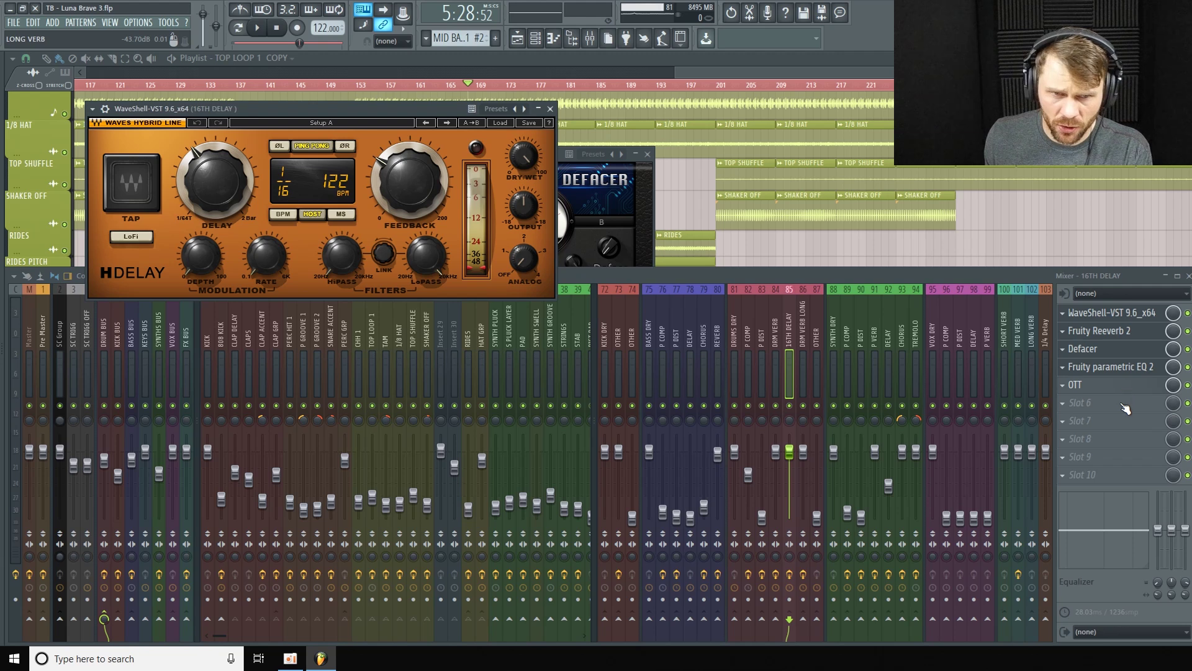
left_click(520, 123)
left_click_drag(519, 123, 309, 95)
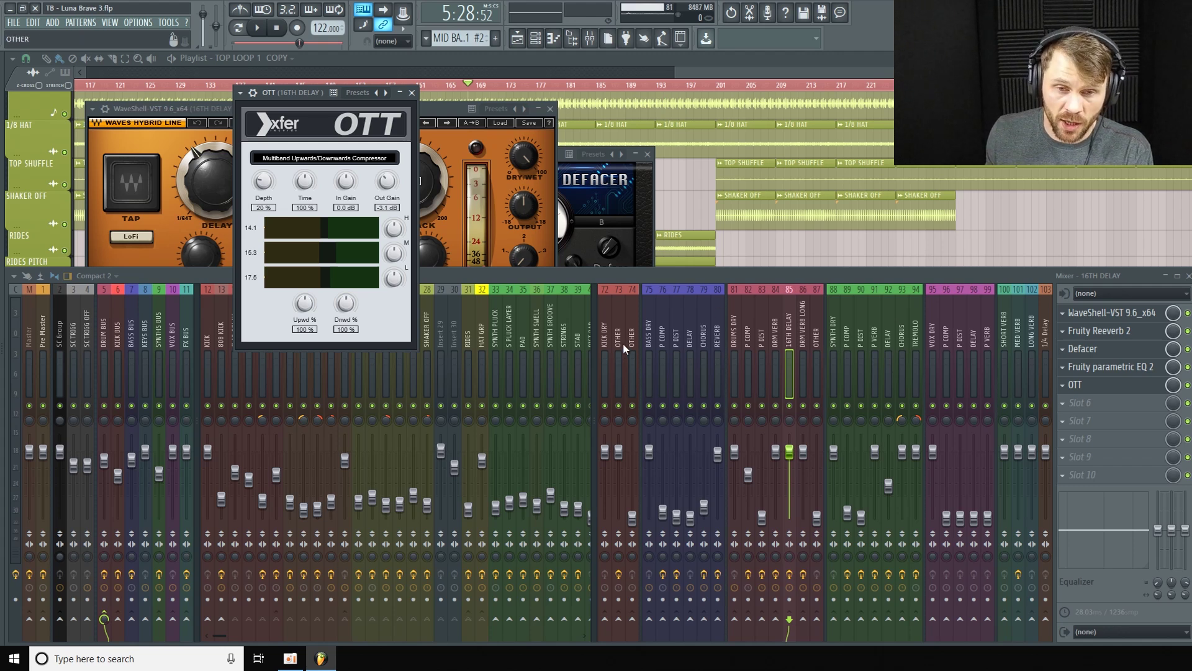
Step: Select the DRM VERB mixer track and inspect its ValhallaRoom, Fruity WaveShaper and Fruity parametric EQ 2 effects
left_click(776, 341)
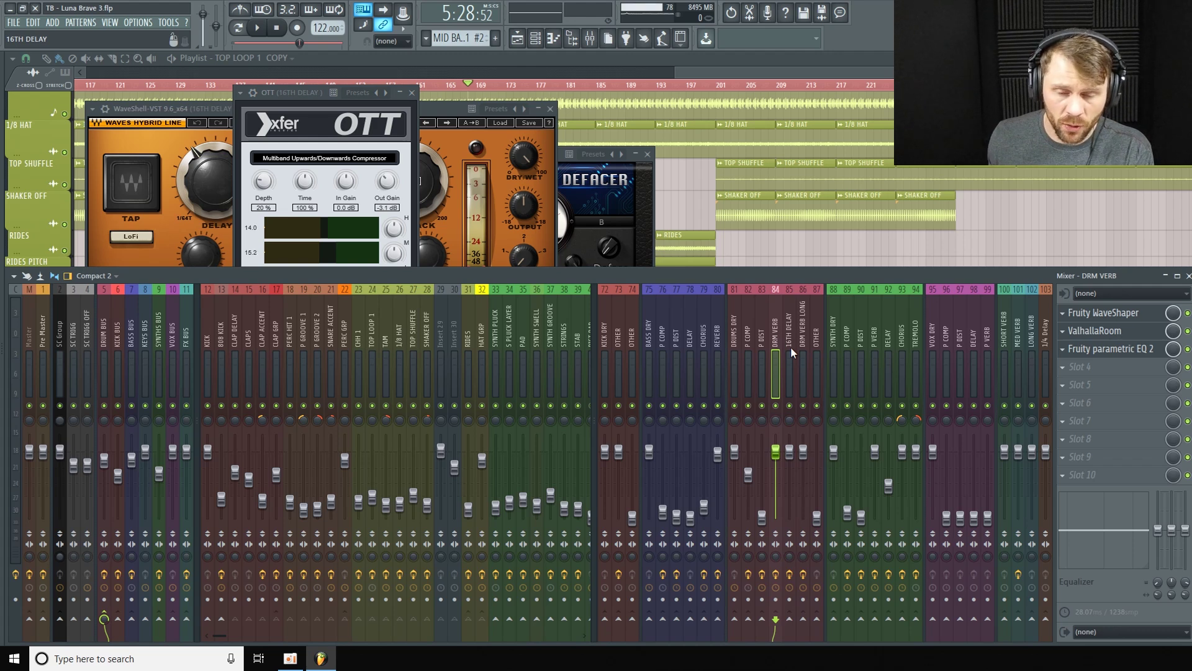
left_click(1124, 345)
left_click(1121, 331)
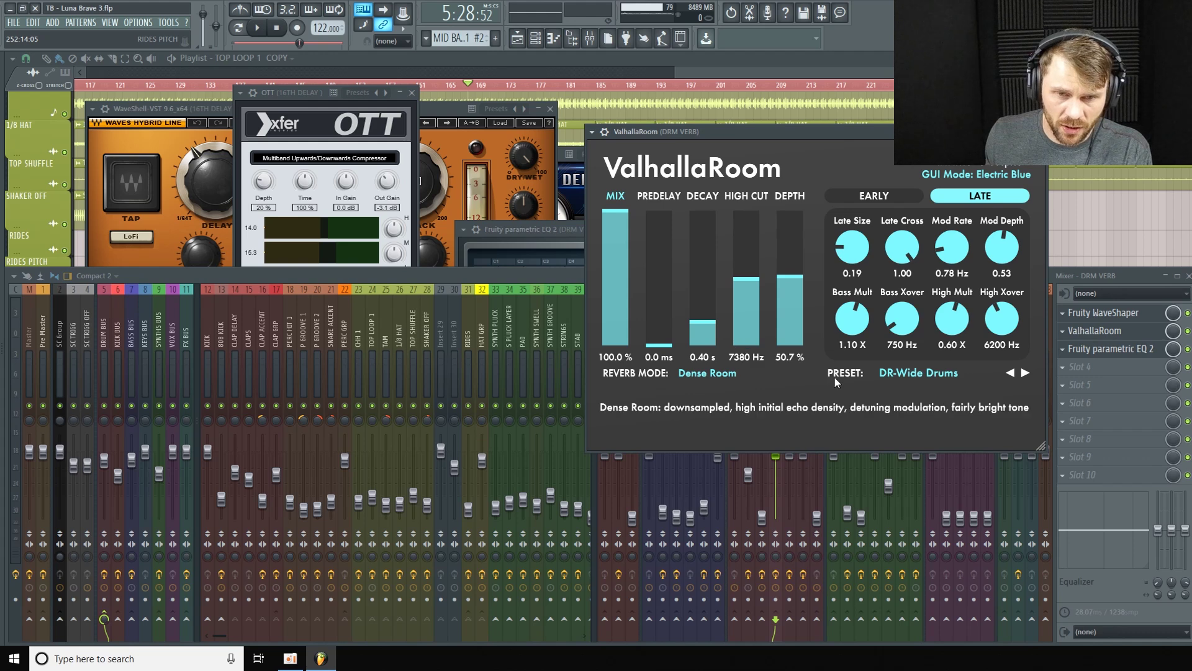
left_click_drag(874, 129, 605, 106)
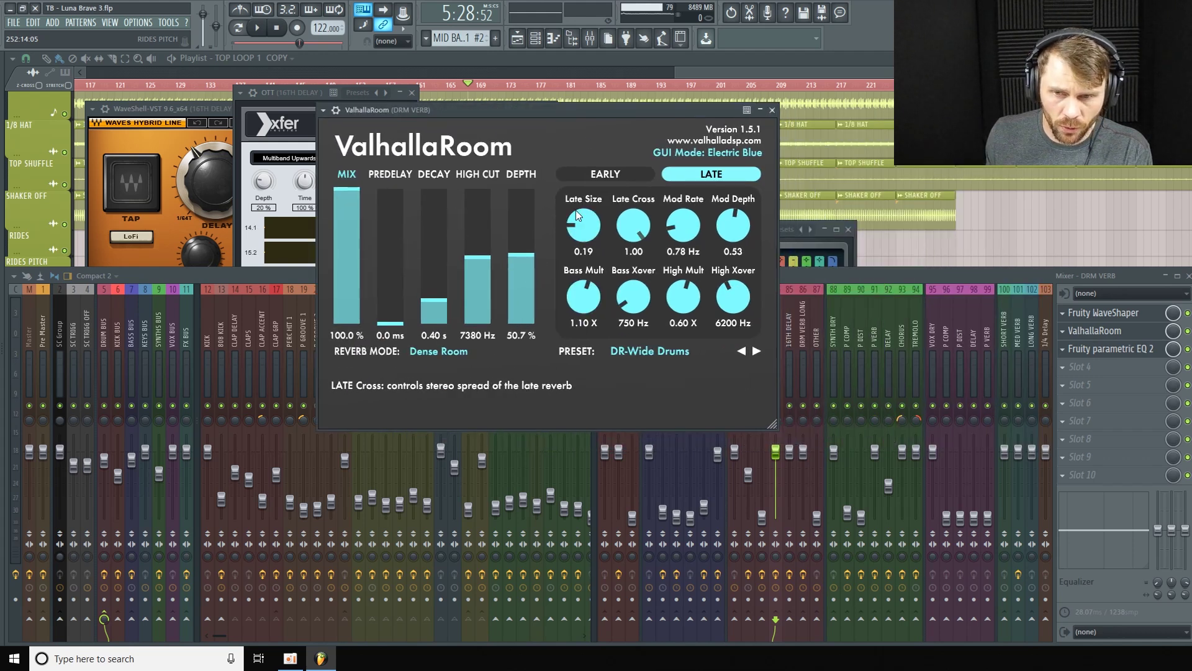
left_click(1165, 319)
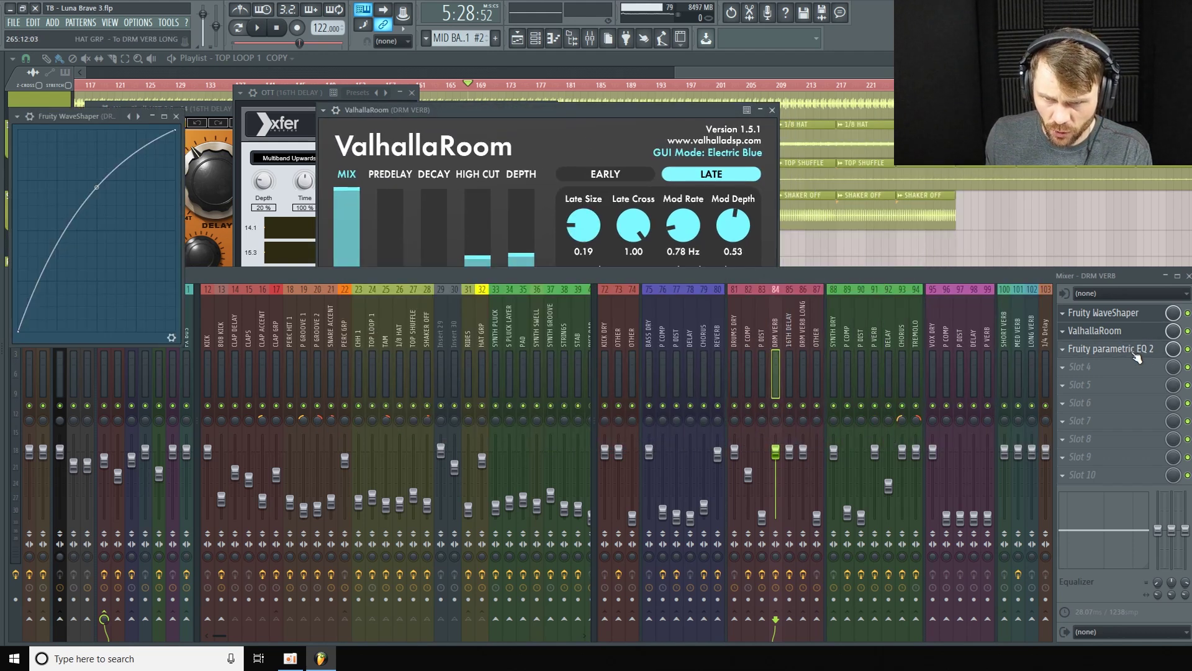
left_click(1133, 350)
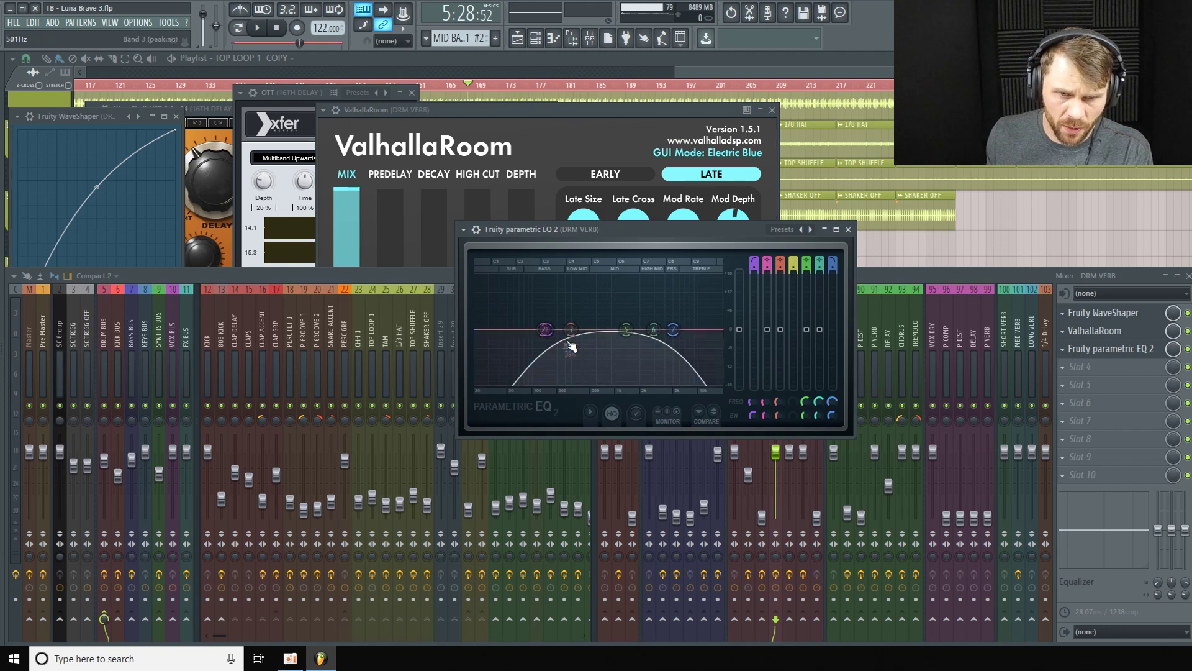
left_click(848, 230)
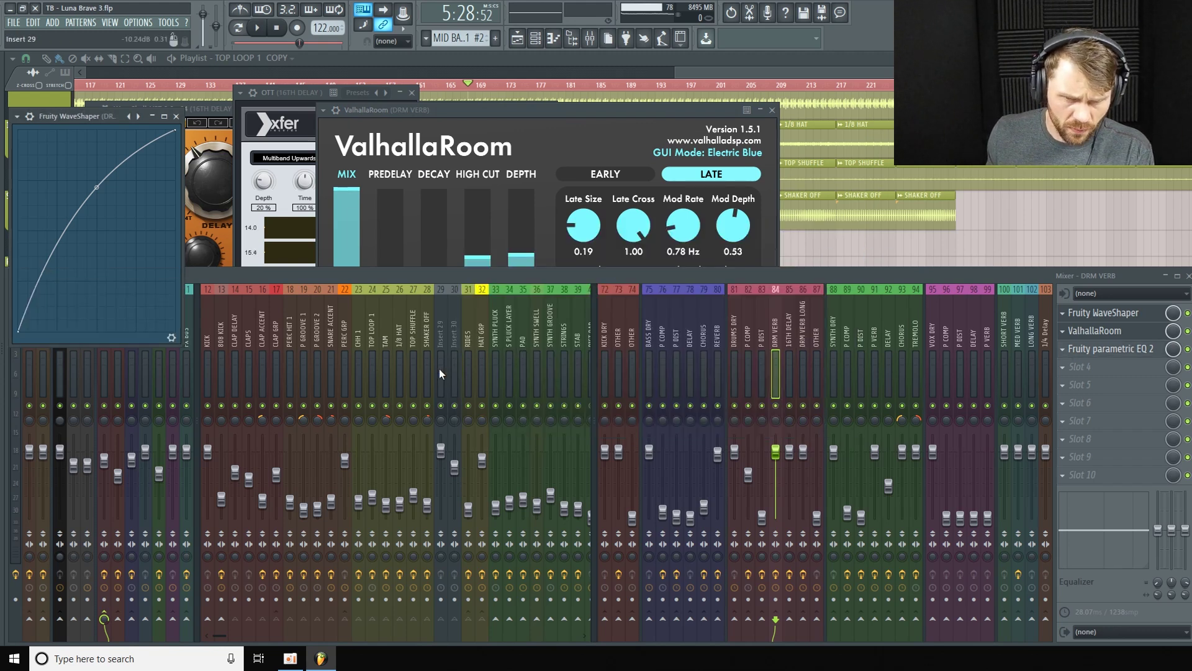
Step: Check the send routing of the HAT GRP and CLAP GRP mixer tracks
left_click(482, 343)
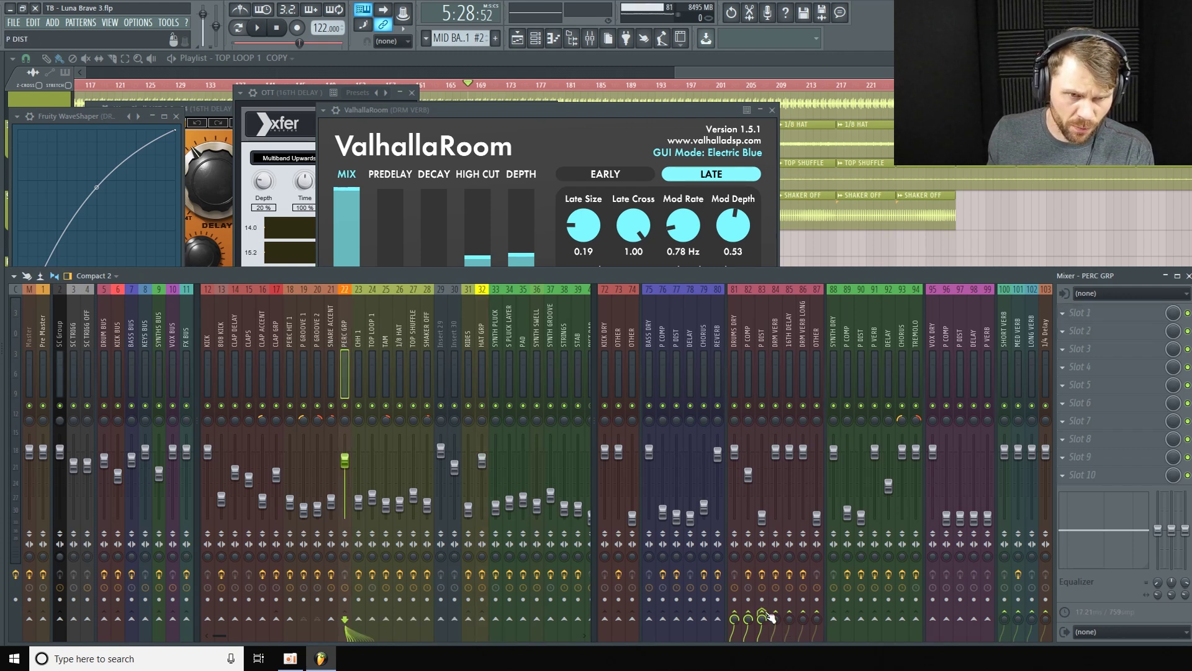
left_click(290, 340)
key("Left")
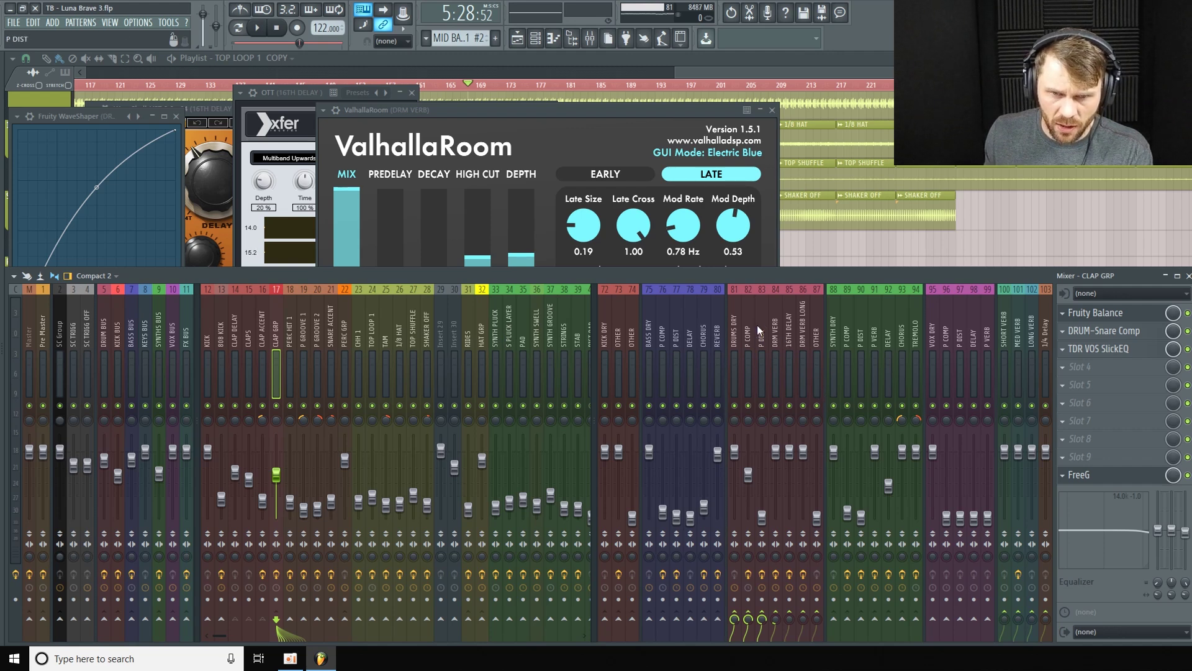
Step: Select the P COMP drum send track and examine its UAD Helios Type 69 and SSL G Bus Compressor settings
left_click(749, 343)
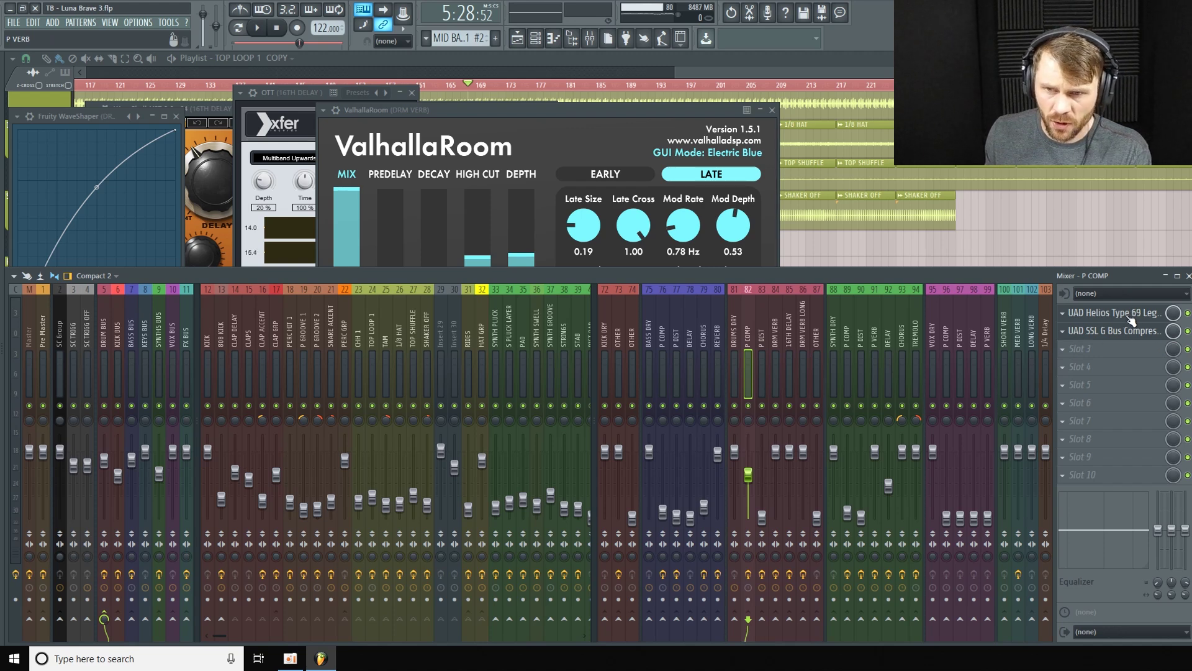
left_click(1118, 331)
left_click(1127, 313)
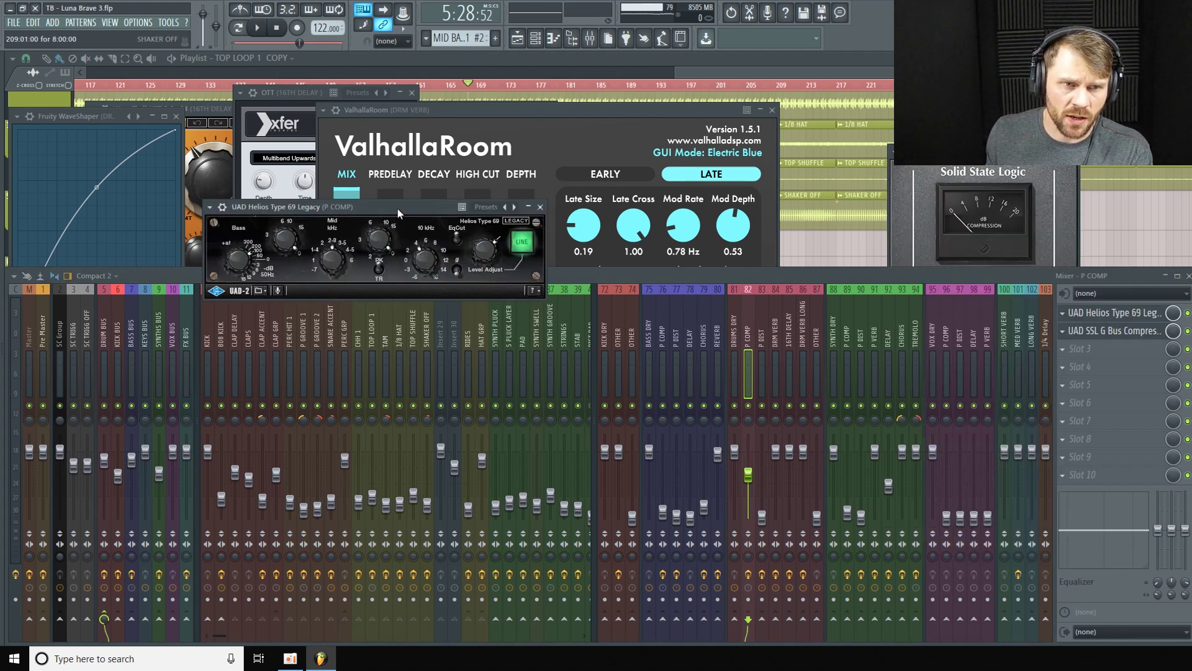
left_click_drag(397, 209, 329, 121)
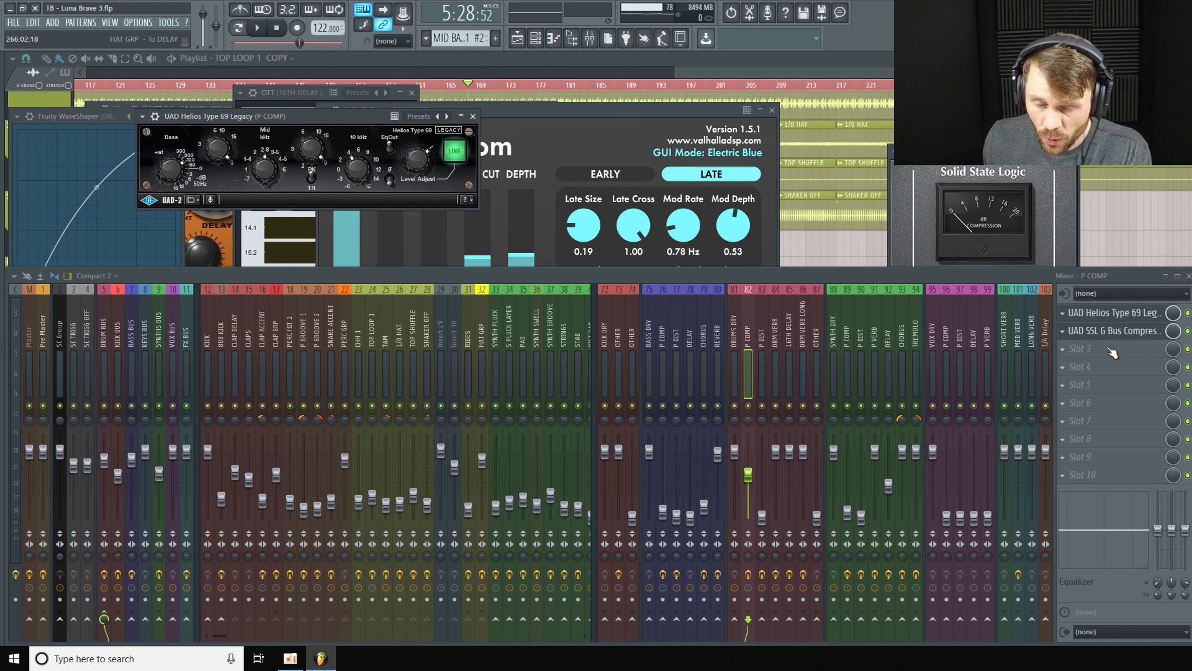
left_click(1131, 332)
left_click_drag(966, 147, 620, 84)
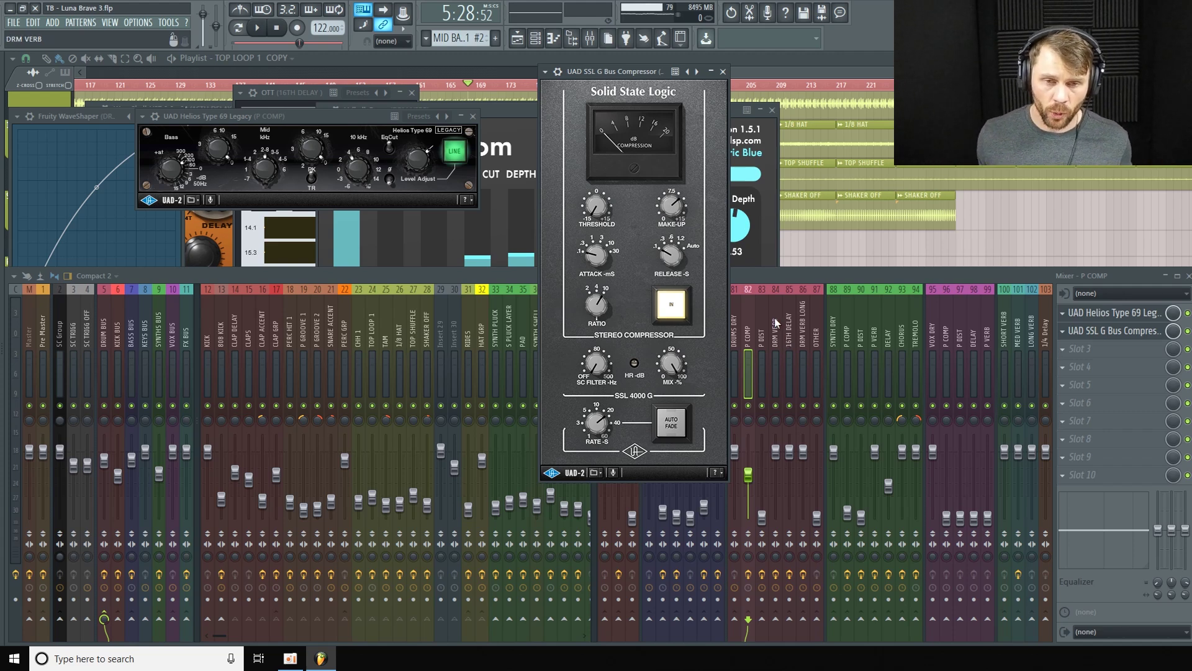
Step: Play the drums while toggling the P COMP send track's mute to compare the sound
left_click(826, 288)
key("space")
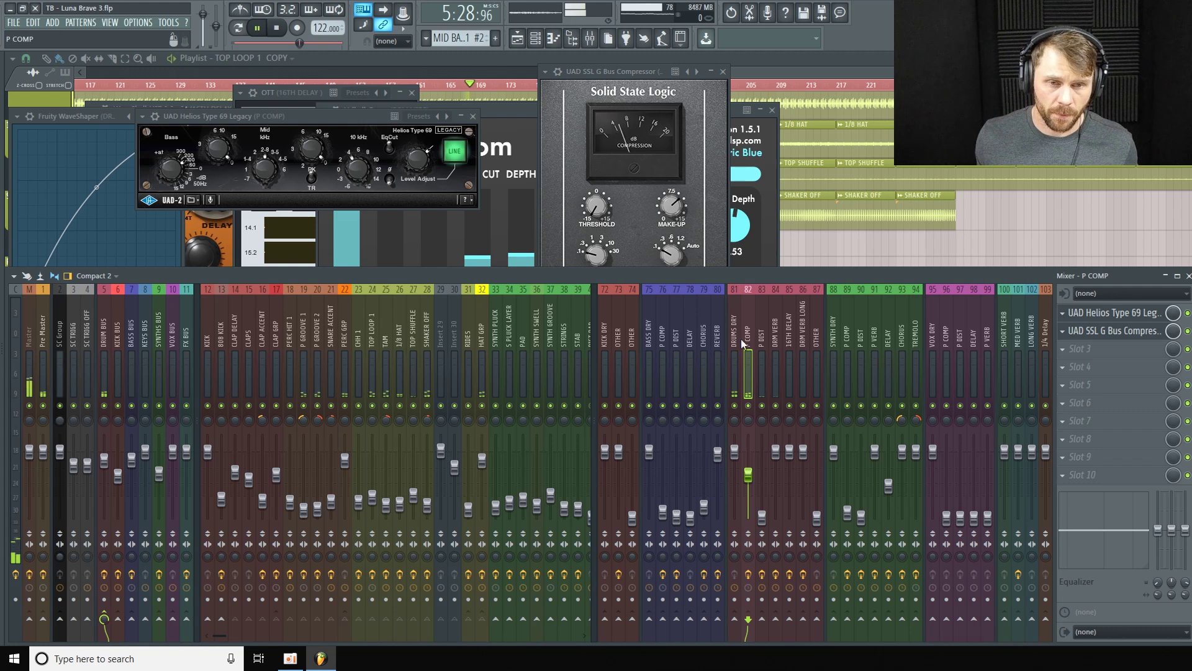
left_click(750, 405)
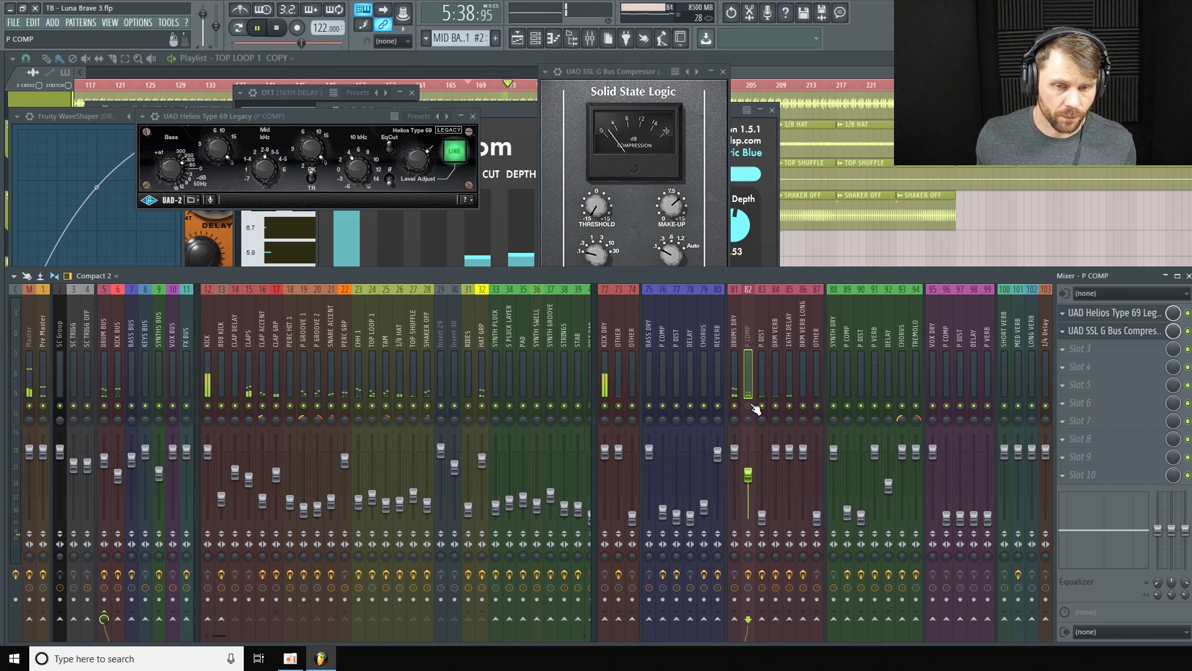
key("space")
Step: Select the P DIST drum send track and examine its Devil-Loc and Fruity parametric EQ 2 settings
left_click(763, 332)
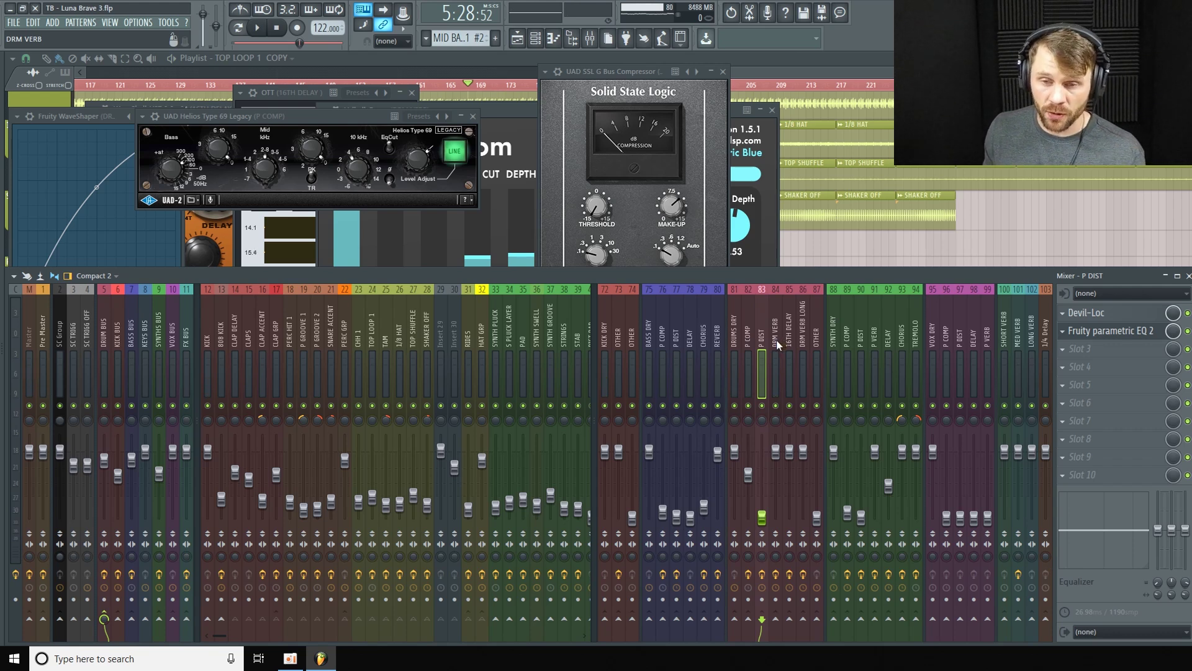
left_click(1136, 314)
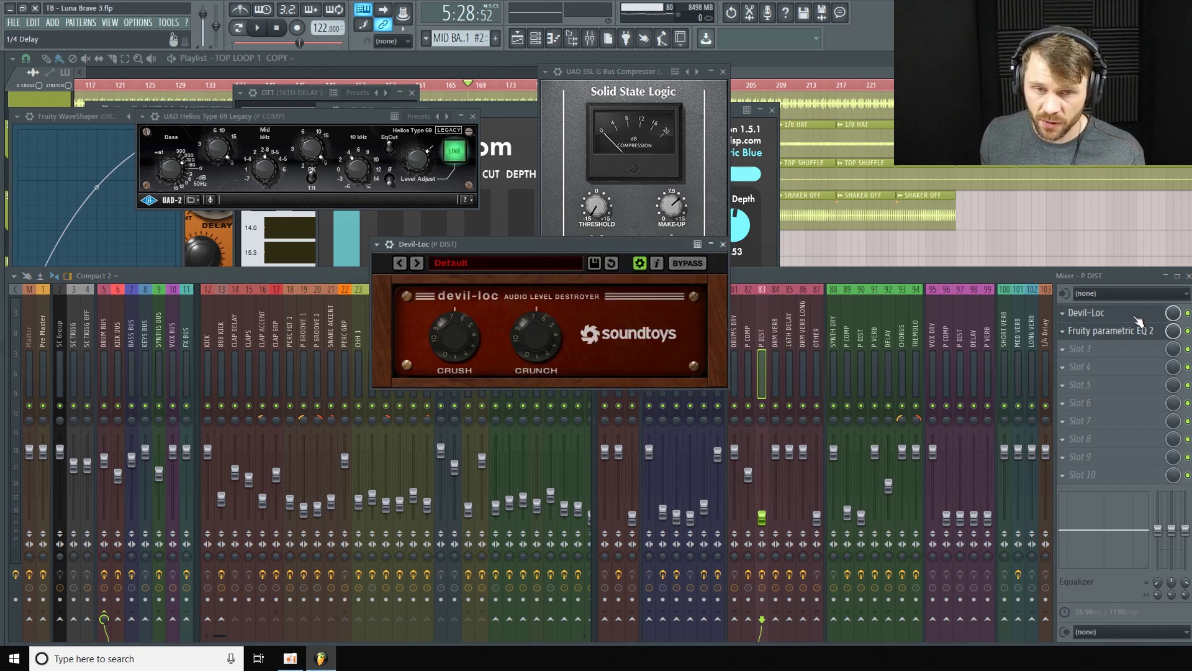
left_click_drag(610, 244, 531, 211)
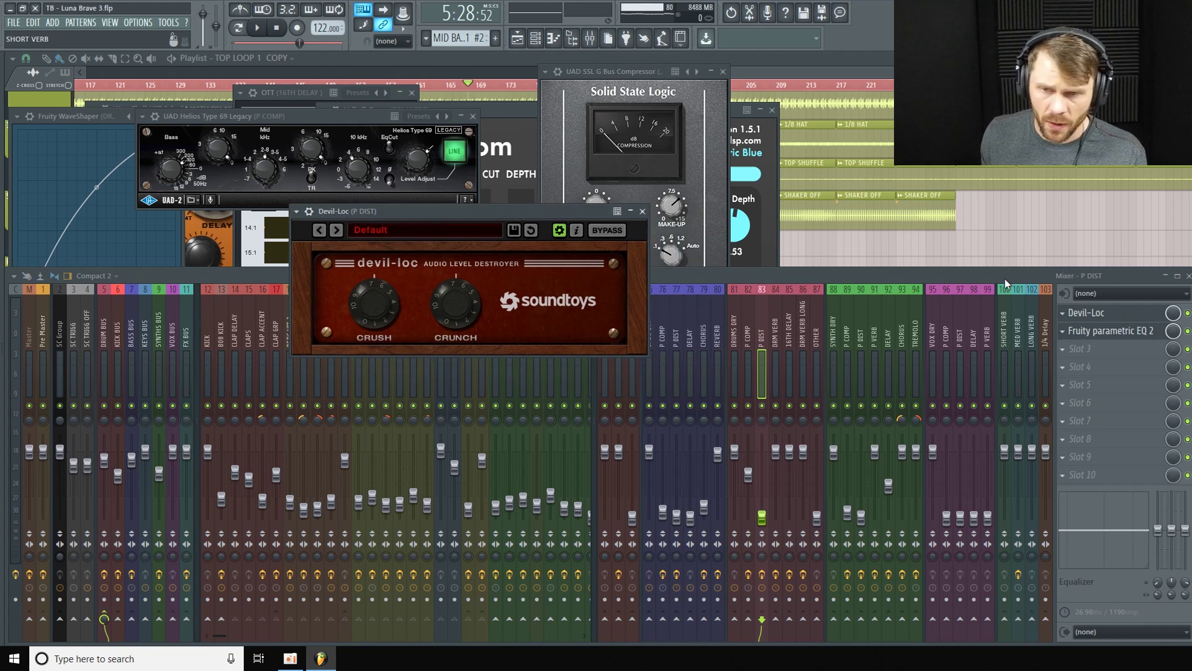
left_click(1142, 332)
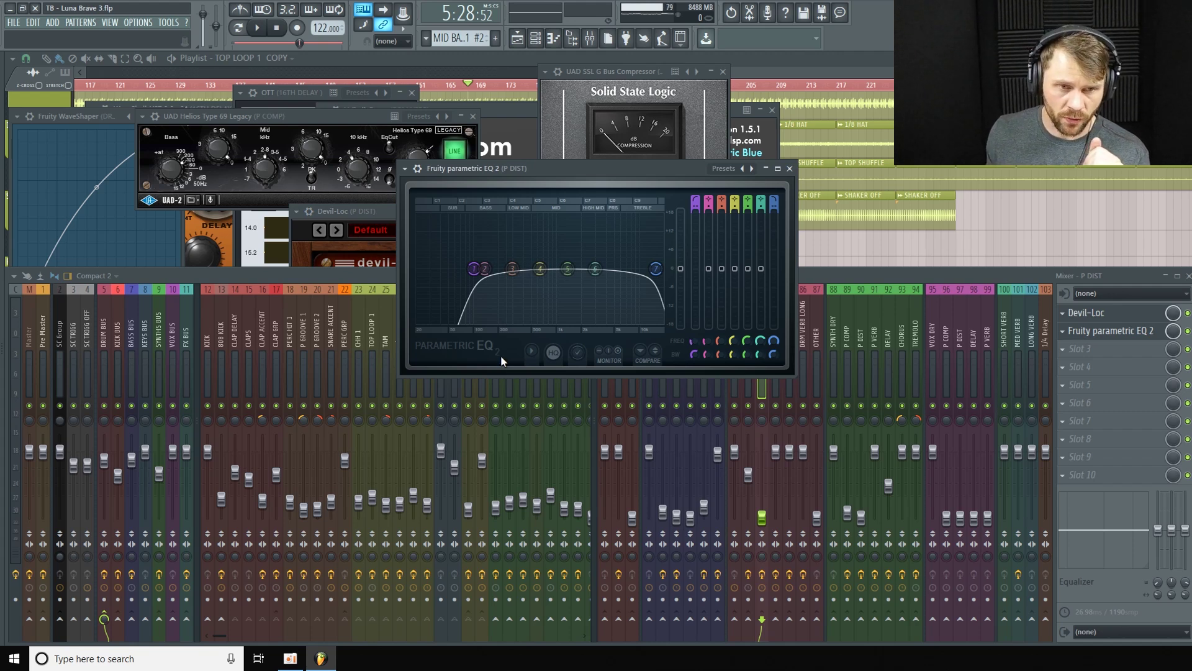
left_click_drag(477, 286, 442, 291)
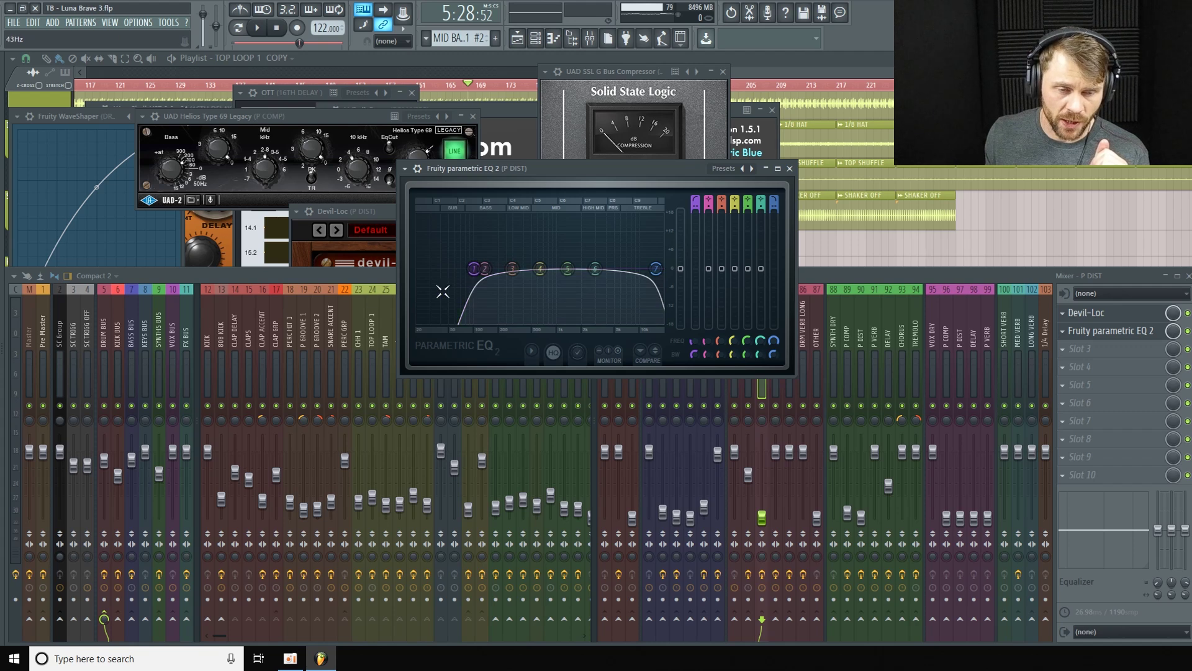
left_click(895, 308)
Step: Mute every drum send track except P DIST and start playback to hear the distortion alone
left_click(736, 406)
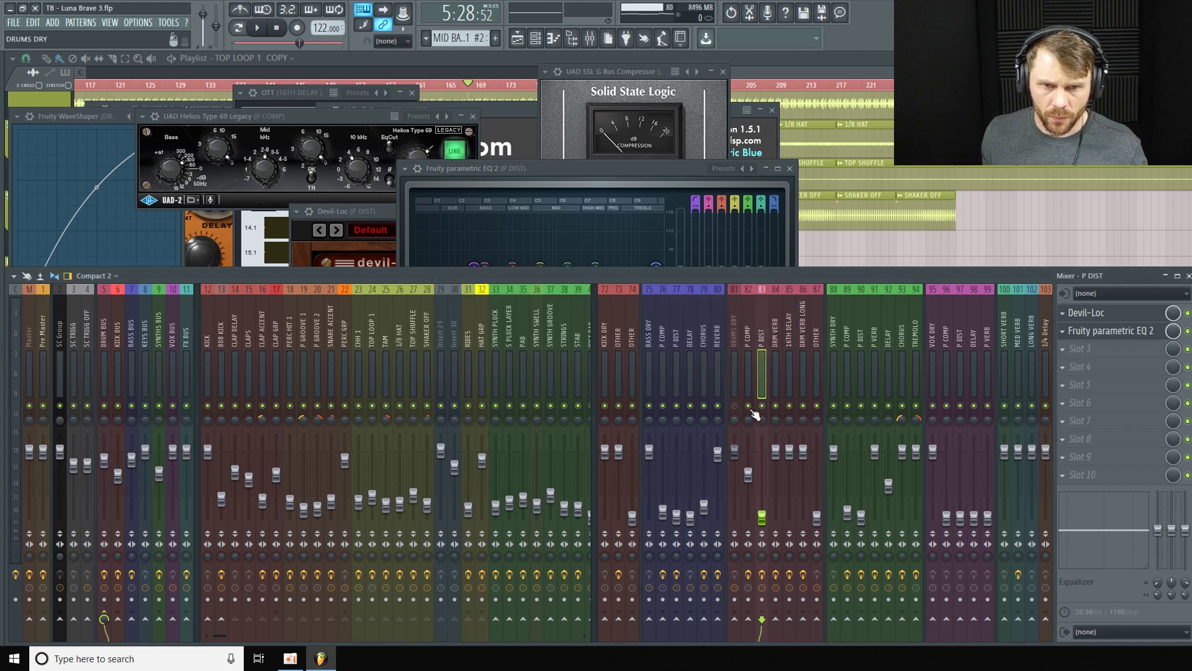
left_click_drag(752, 409, 828, 411)
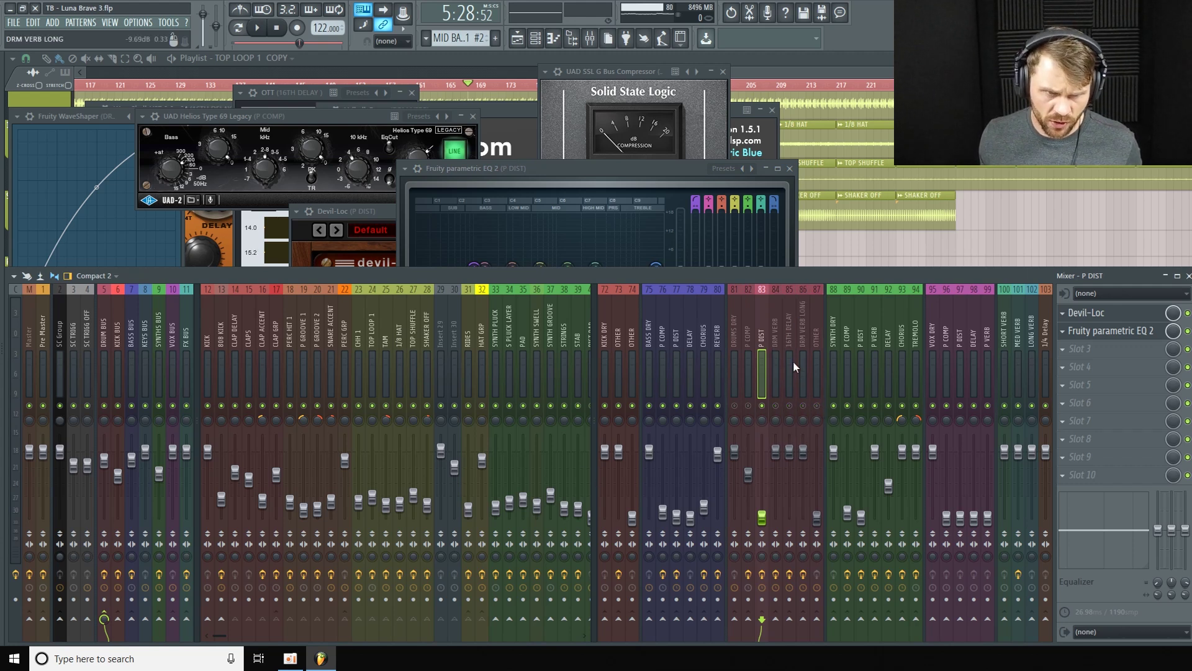
key("space")
Step: Copy the P DIST fader value, audition the track at a different level, and paste the copied value back before stopping playback
right_click(763, 517)
left_click(811, 591)
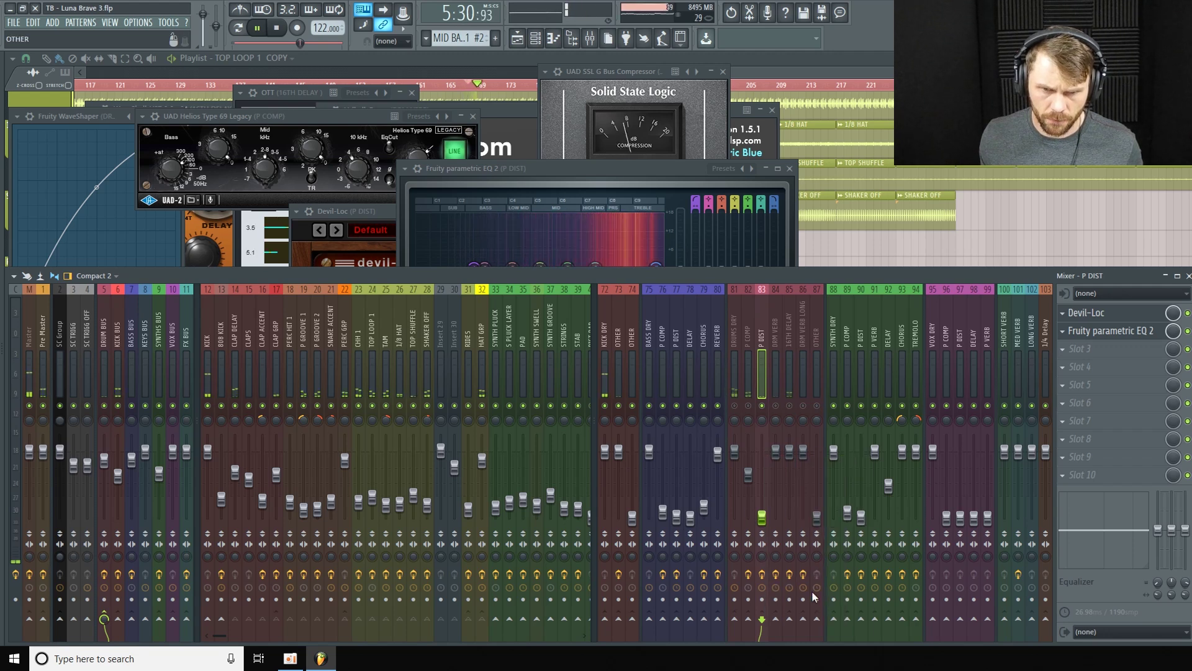
left_click_drag(762, 516, 762, 511)
right_click(762, 511)
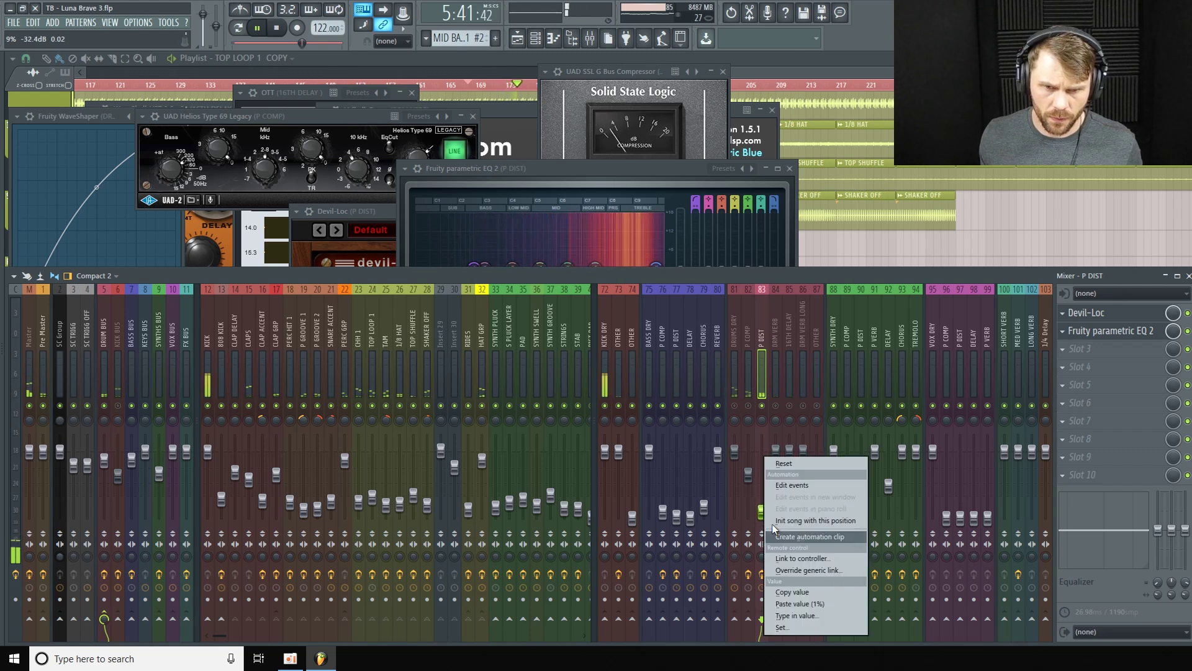
left_click(843, 604)
key("space")
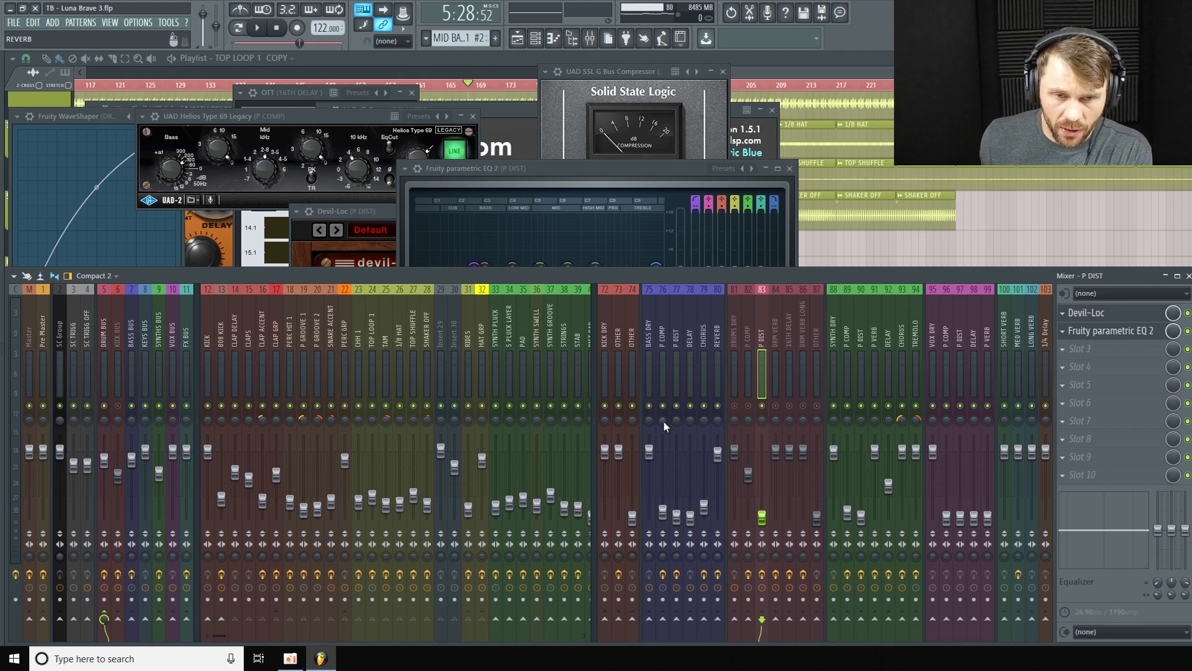
Step: Unmute the DRUMS DRY, P COMP, DRM VERB, 16TH DELAY, DRM VERB LONG and OTHER mixer tracks
left_click(734, 407)
left_click(748, 406)
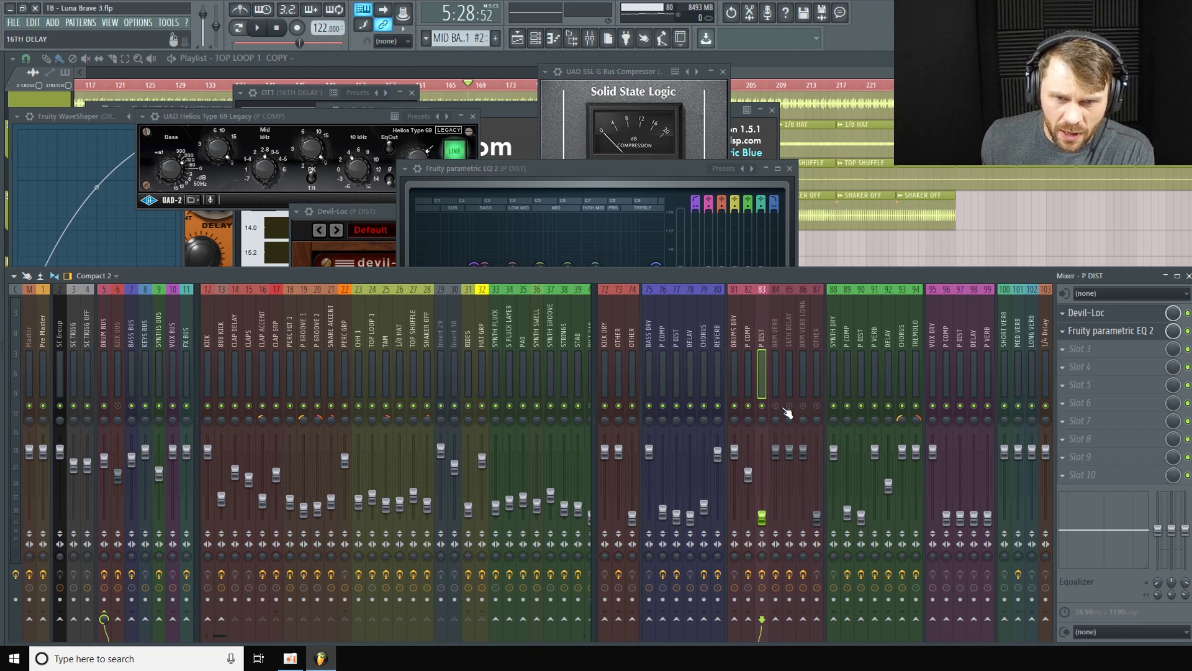
left_click(776, 406)
left_click(789, 406)
left_click(803, 406)
left_click(816, 406)
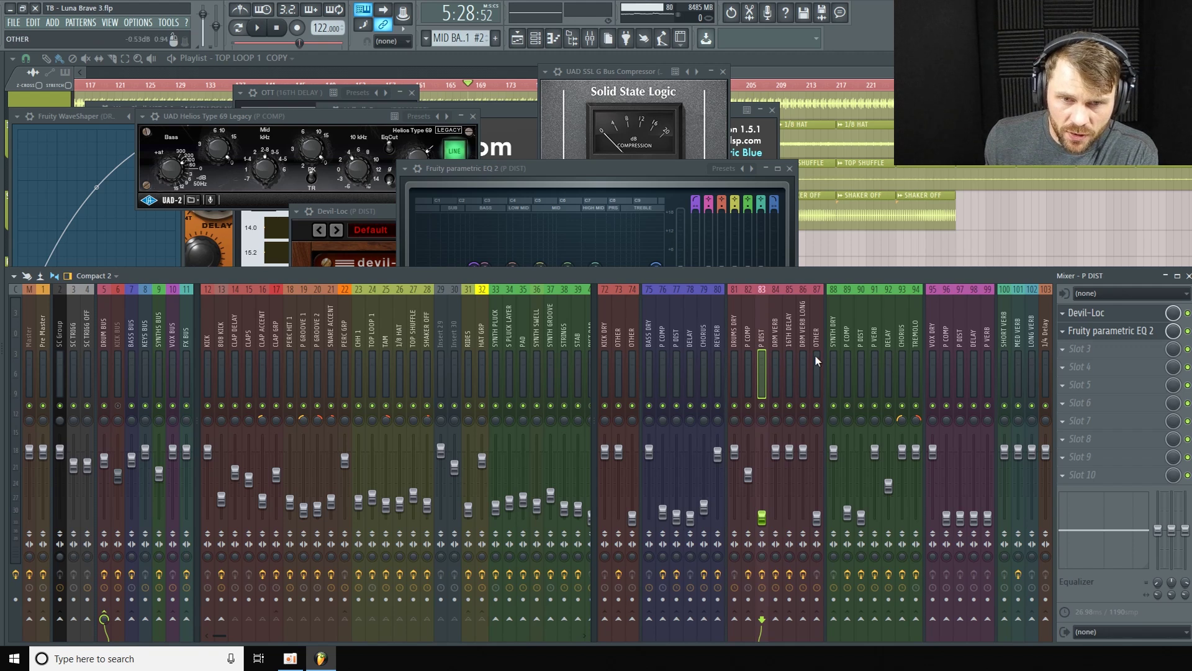
Step: Select the DRM VERB LONG mixer track and inspect its Fruity parametric EQ 2, Guitar Rig 5 reverb and ShaperBox effects
left_click(805, 324)
left_click(1143, 326)
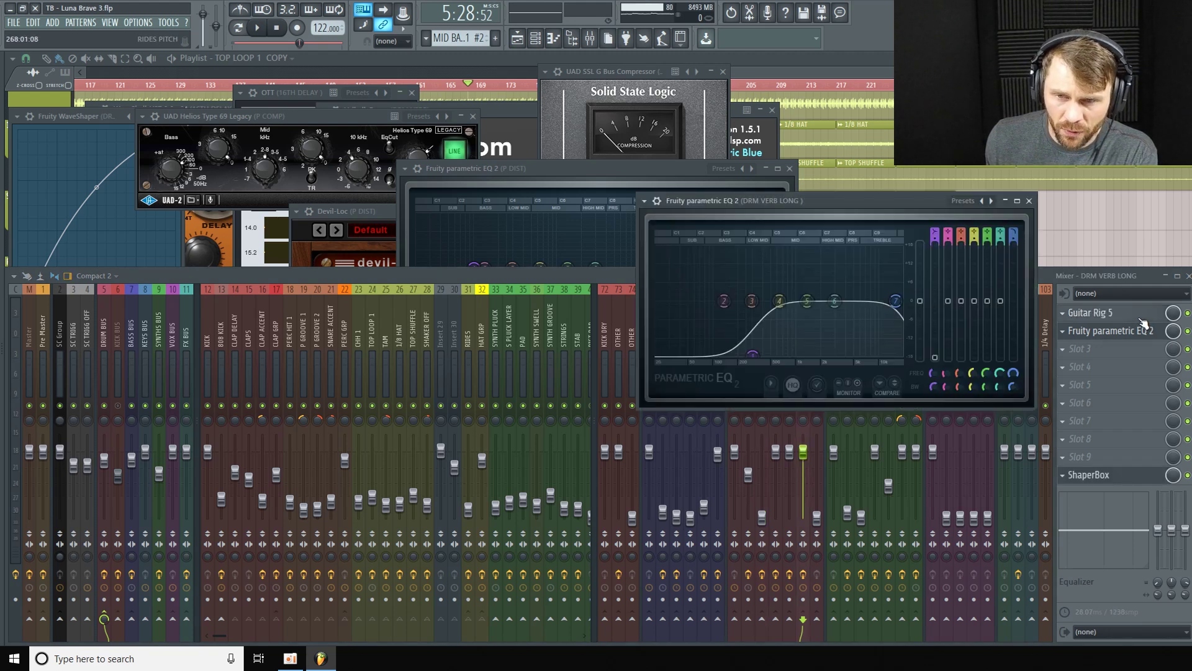
left_click(1142, 315)
left_click_drag(1001, 345, 600, 100)
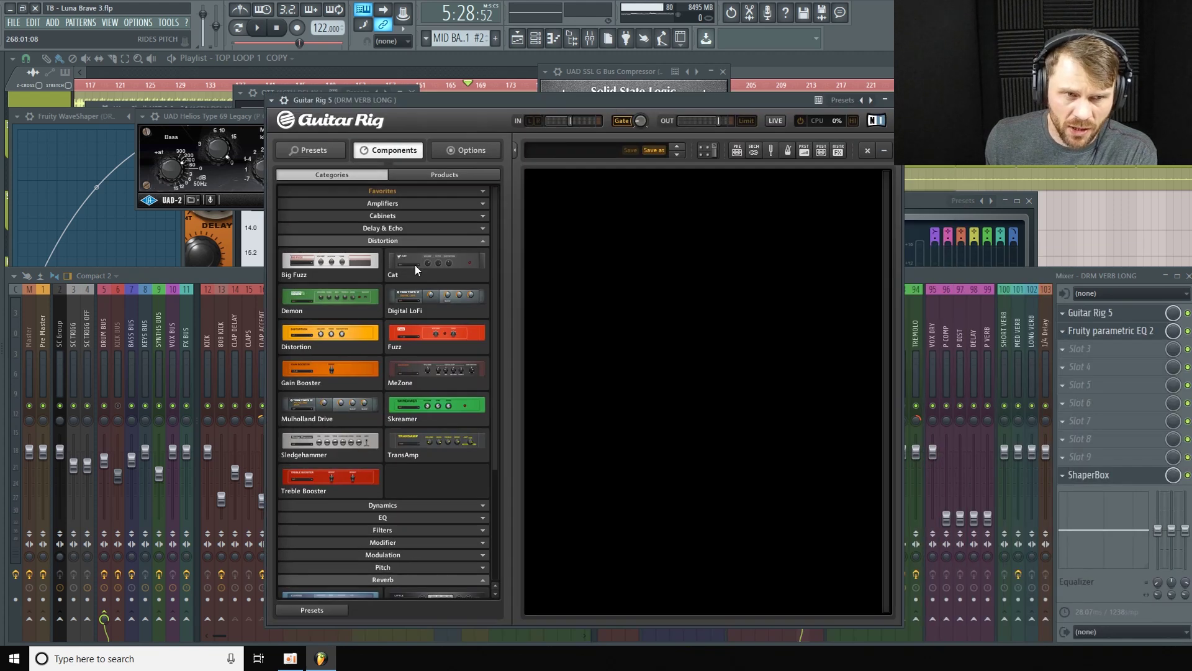
left_click_drag(594, 290, 621, 283)
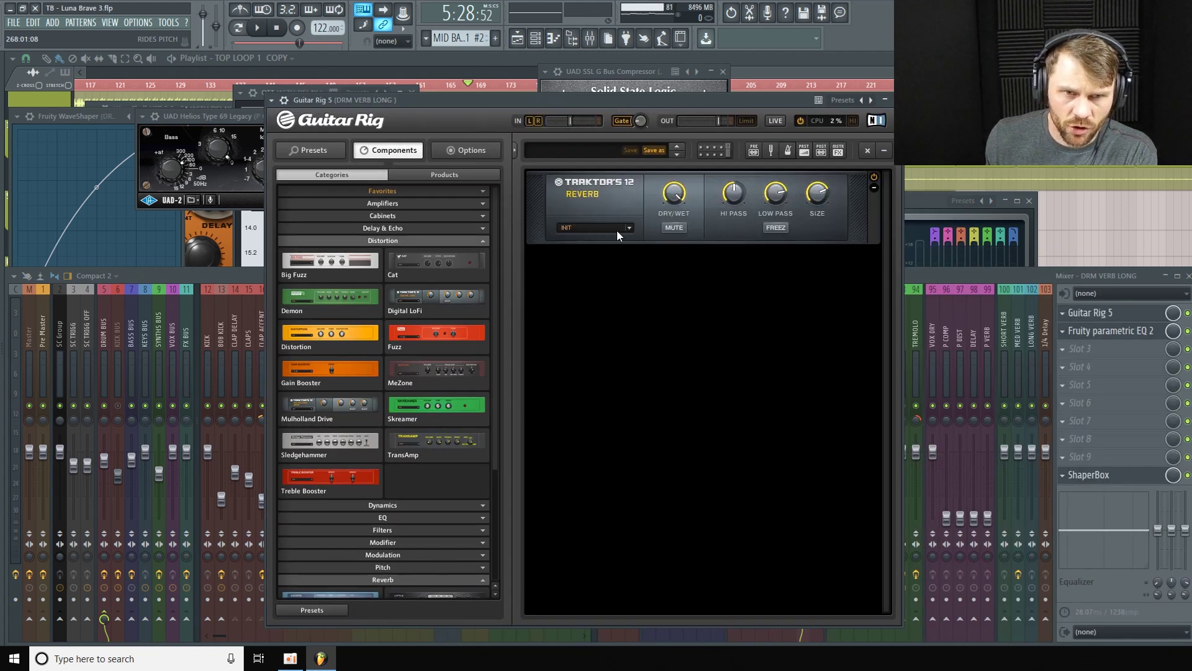
left_click(892, 99)
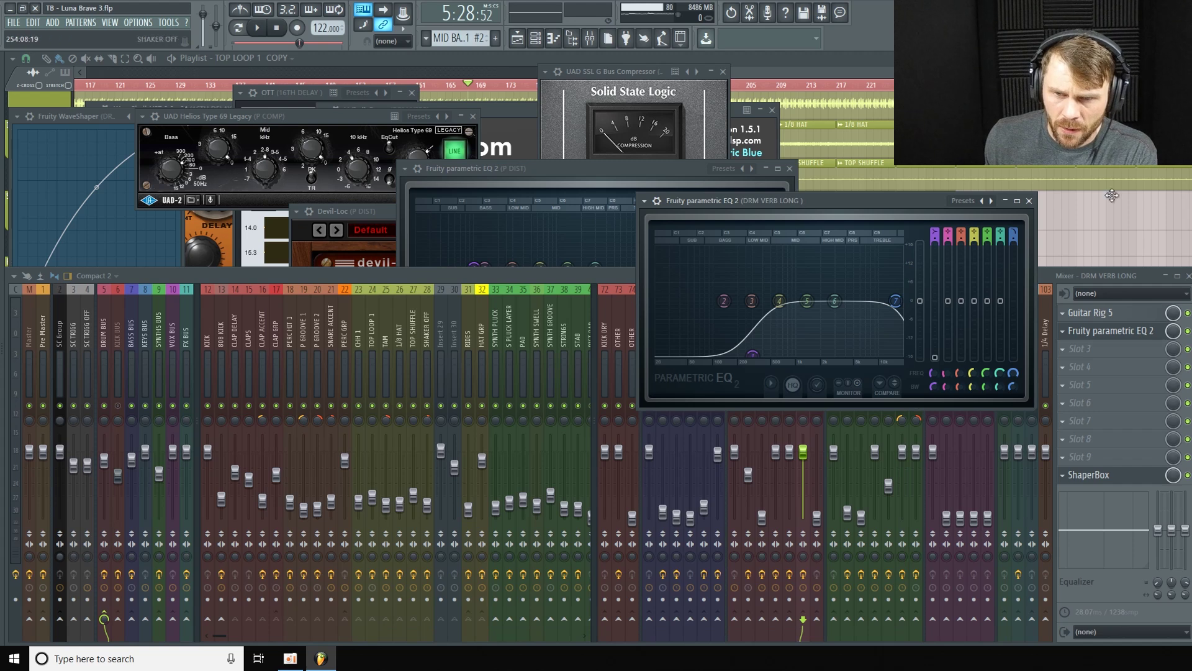
left_click(1029, 201)
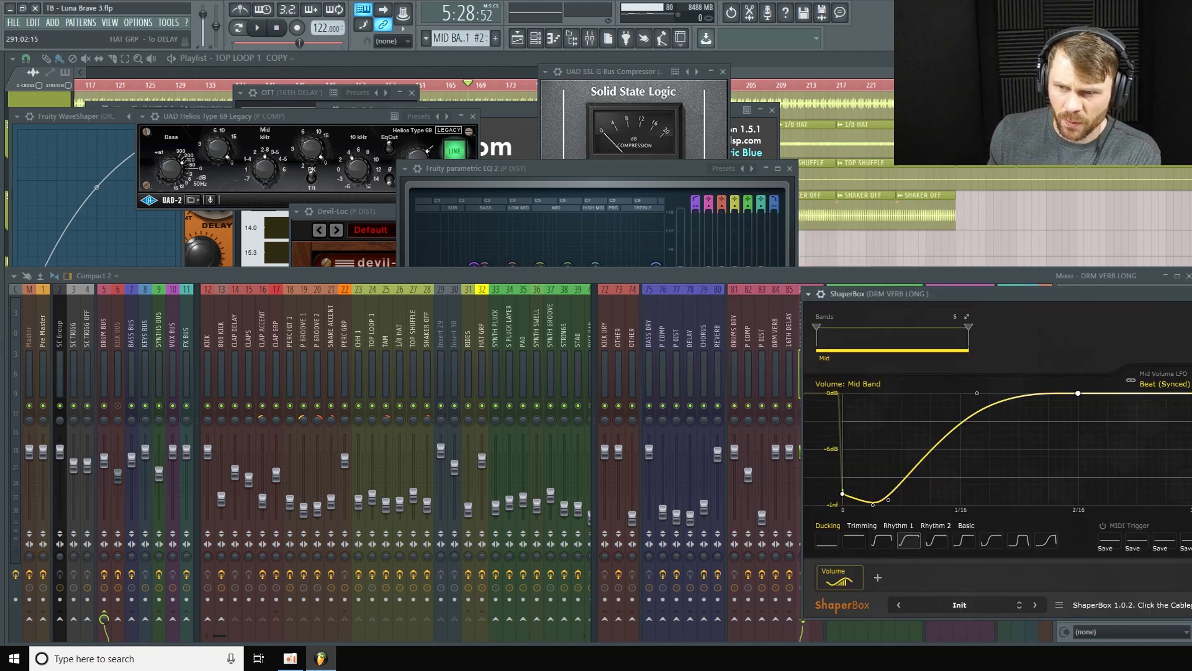
key("Escape")
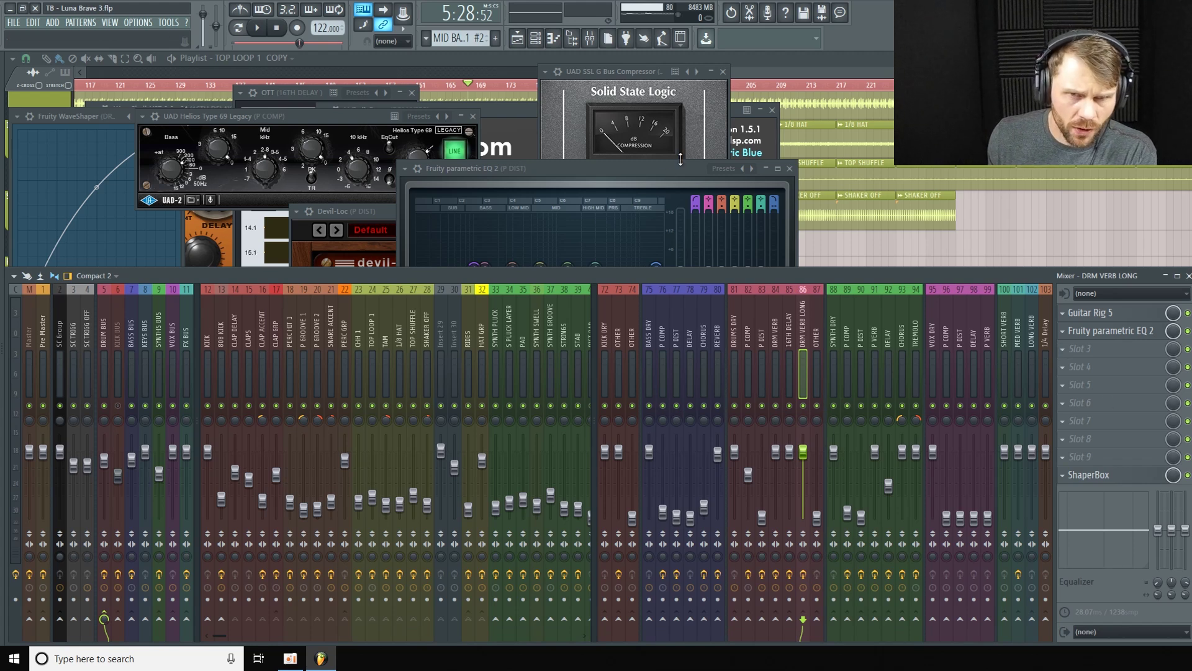
Step: Return to the start of the arrangement in the playlist and reduce the height of the DRM PHASER MIX automation track
left_click(517, 38)
left_click_drag(11, 374, 11, 367)
left_click_drag(712, 72, 76, 119)
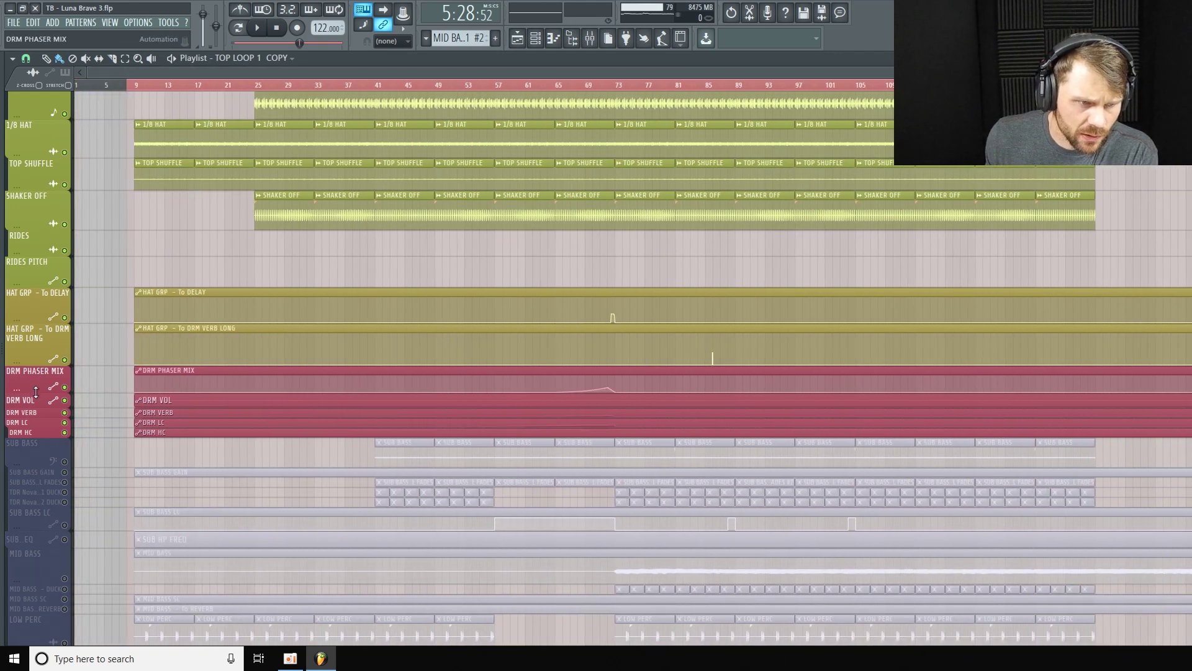
left_click_drag(84, 394, 84, 386)
mouse_move(509, 73)
left_mouse_down()
mouse_move(581, 72)
mouse_move(510, 72)
left_mouse_up()
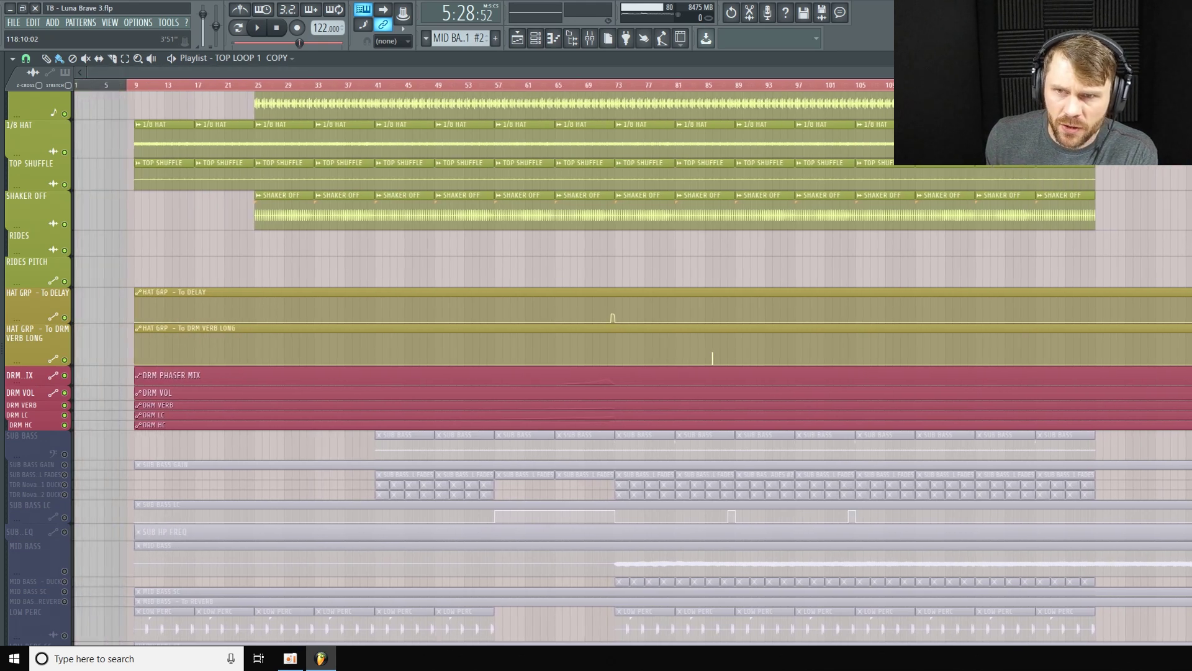
Step: Unmute the SUB BASS, SUB BASS GAIN, sub bass fades and both TDR Nova duck playlist tracks, and make the SUB BASS track taller
left_click_drag(960, 72, 1147, 237)
scroll(115, 412, "down", 4)
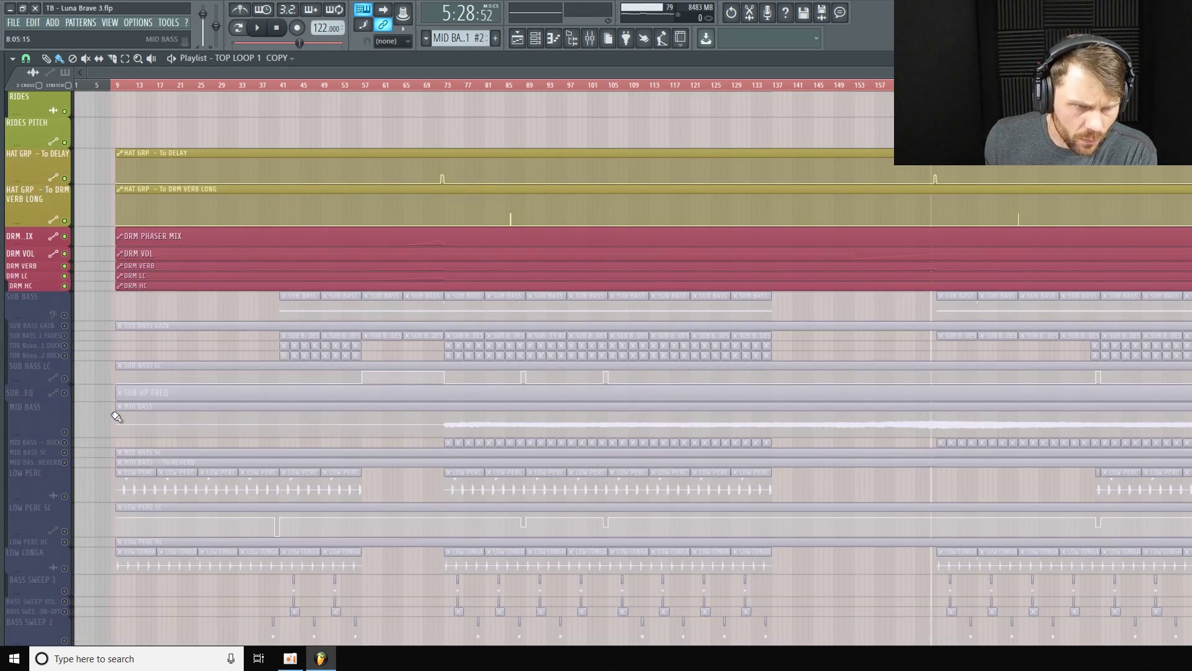
left_click(67, 313)
left_click_drag(67, 322, 68, 346)
left_click(64, 349)
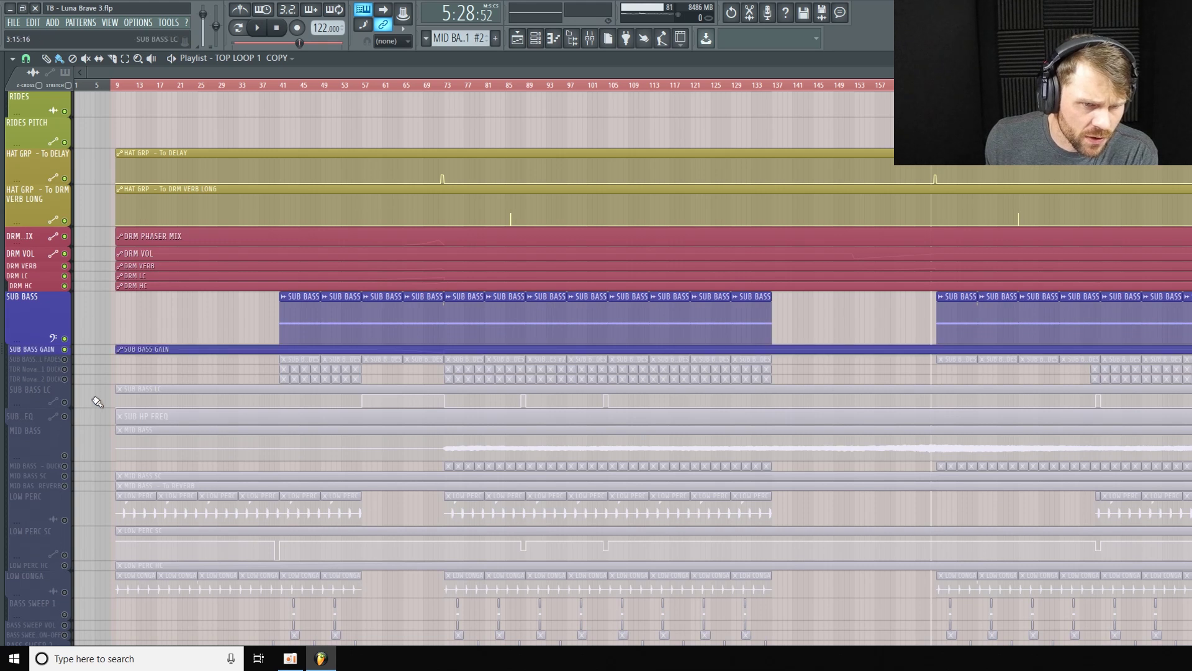
left_click(64, 359)
left_click(64, 368)
left_click(64, 379)
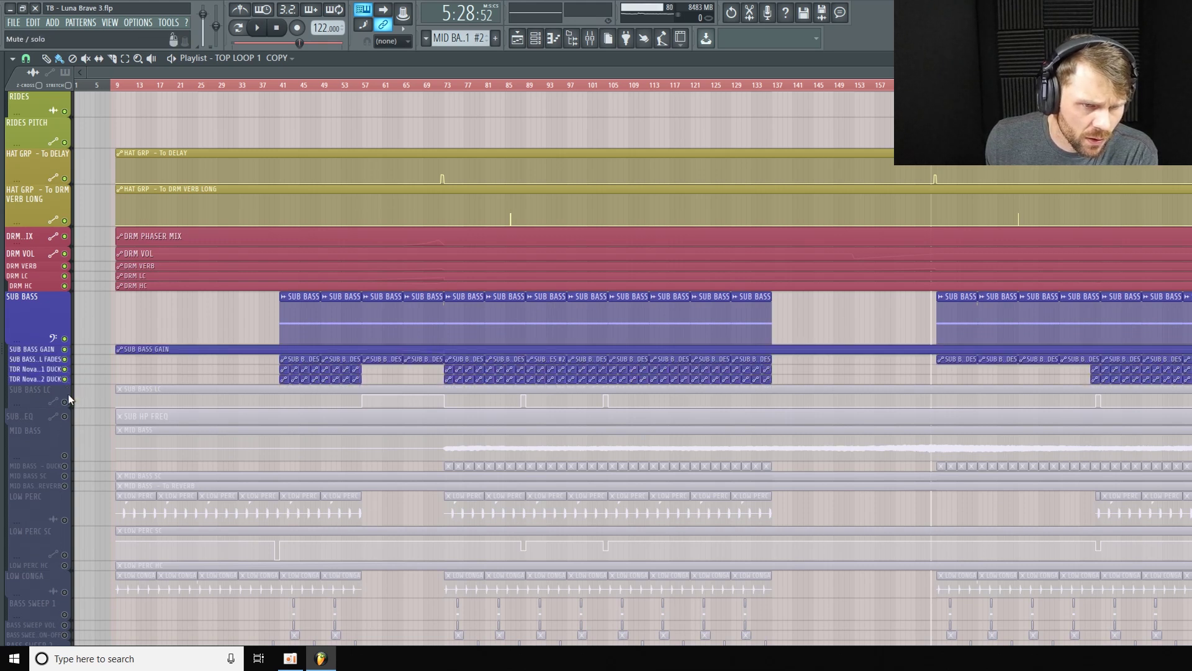
Step: Play the arrangement from bar 41 to hear the sub bass with the drums, checking the mixer levels and slightly enlarging the SUB BASS track
left_click(284, 84)
key("space")
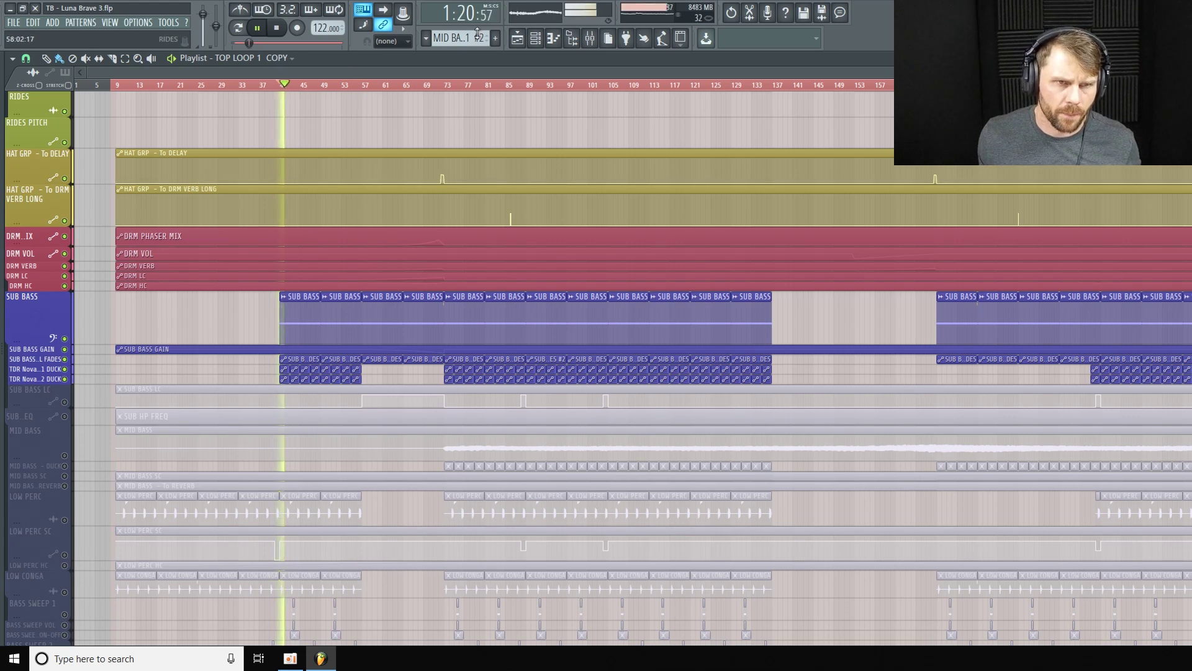
key("F9")
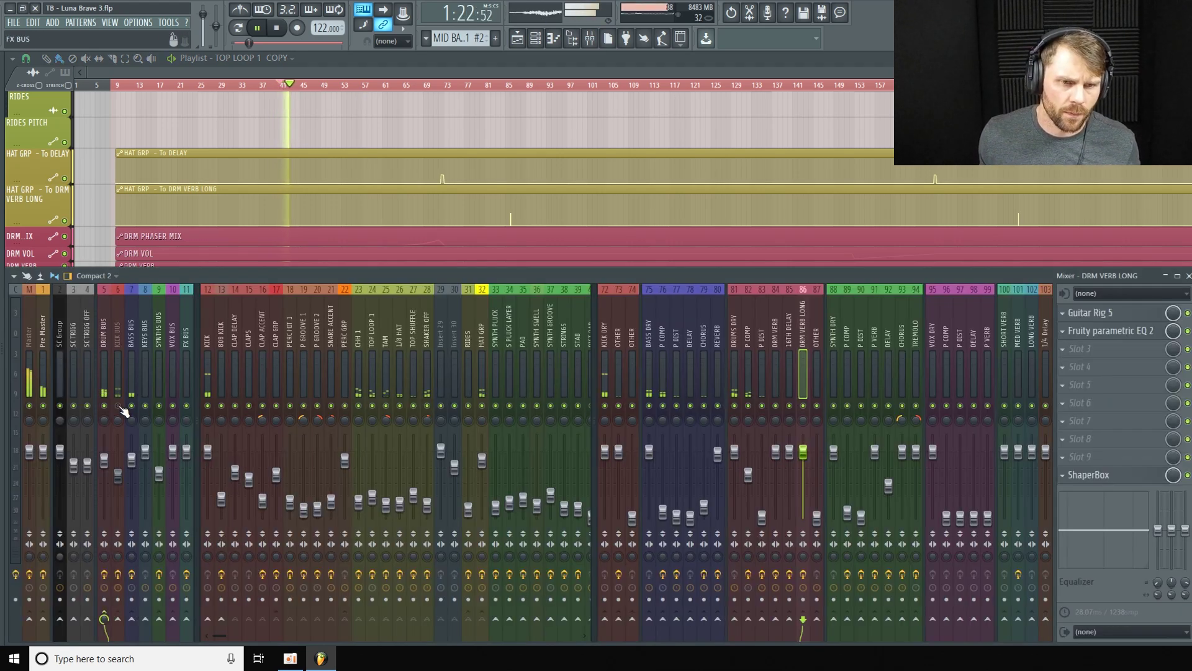
key("F9")
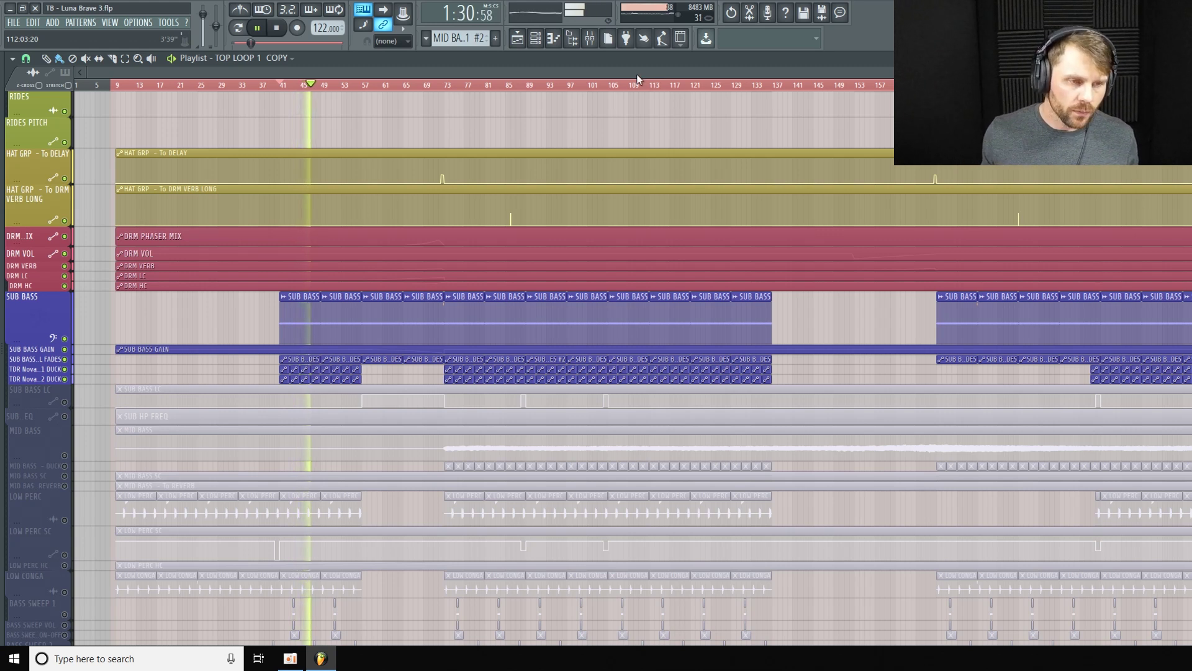
mouse_move(40, 344)
left_mouse_down()
mouse_move(39, 380)
mouse_move(40, 354)
left_mouse_up()
key("space")
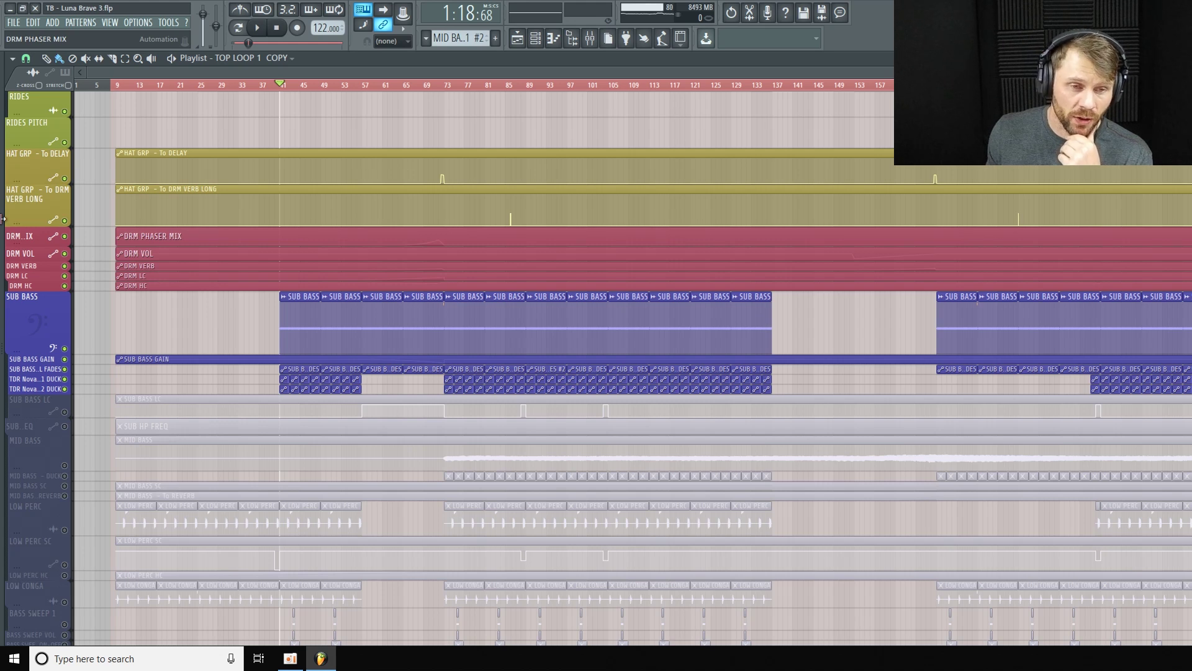
Step: Examine the TDR Nova equalizer on the SUB BASS mixer channel while playing the section from bar 41
left_click(591, 39)
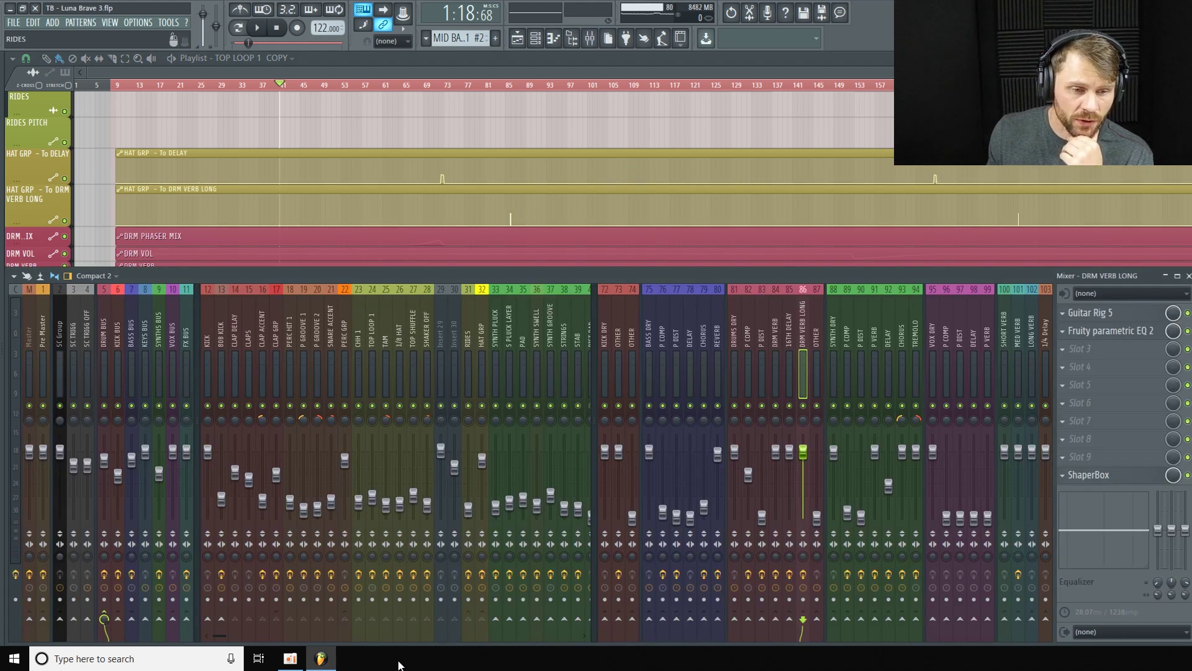
left_click_drag(223, 635, 426, 629)
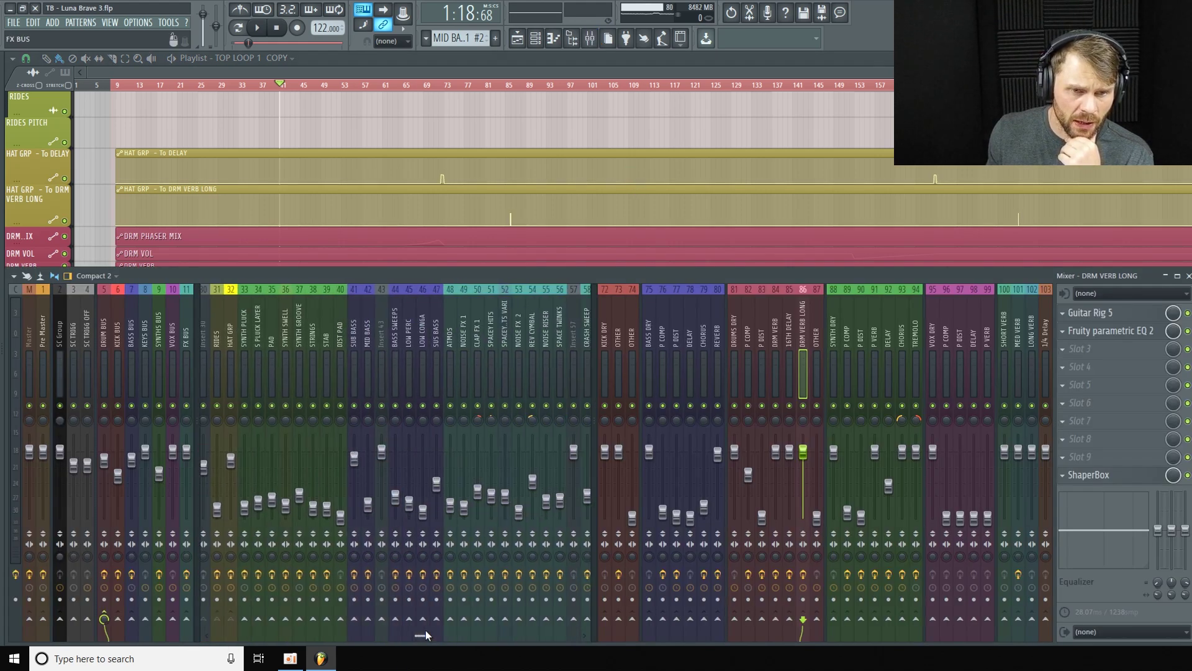
left_click(357, 396)
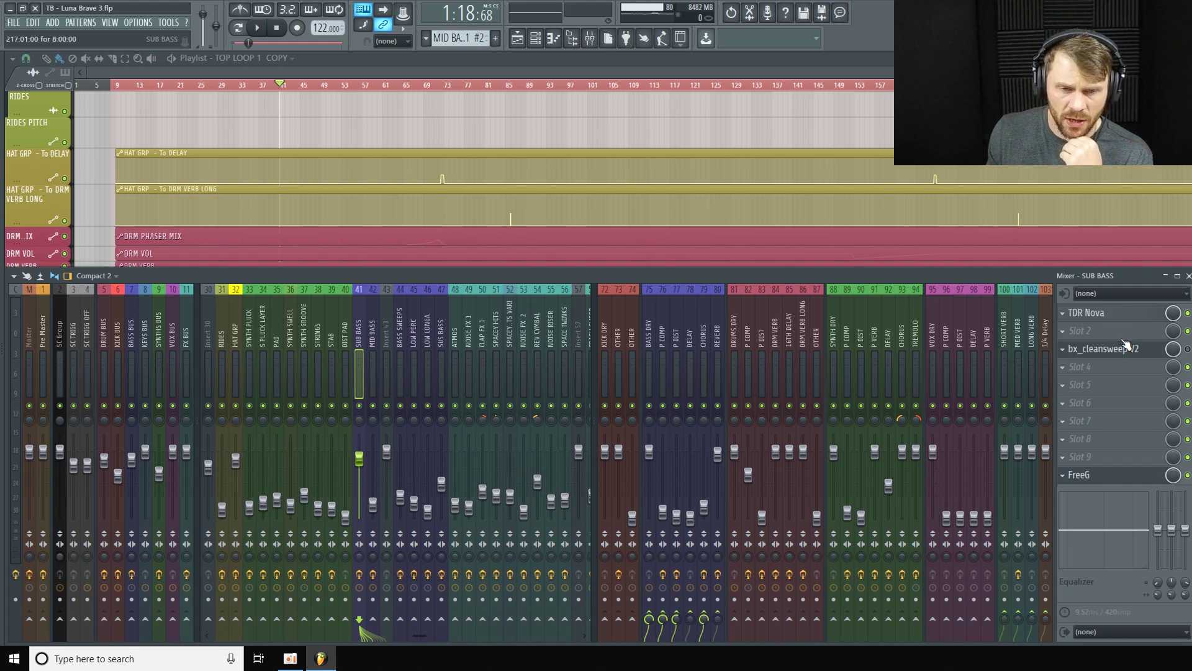
left_click(1141, 314)
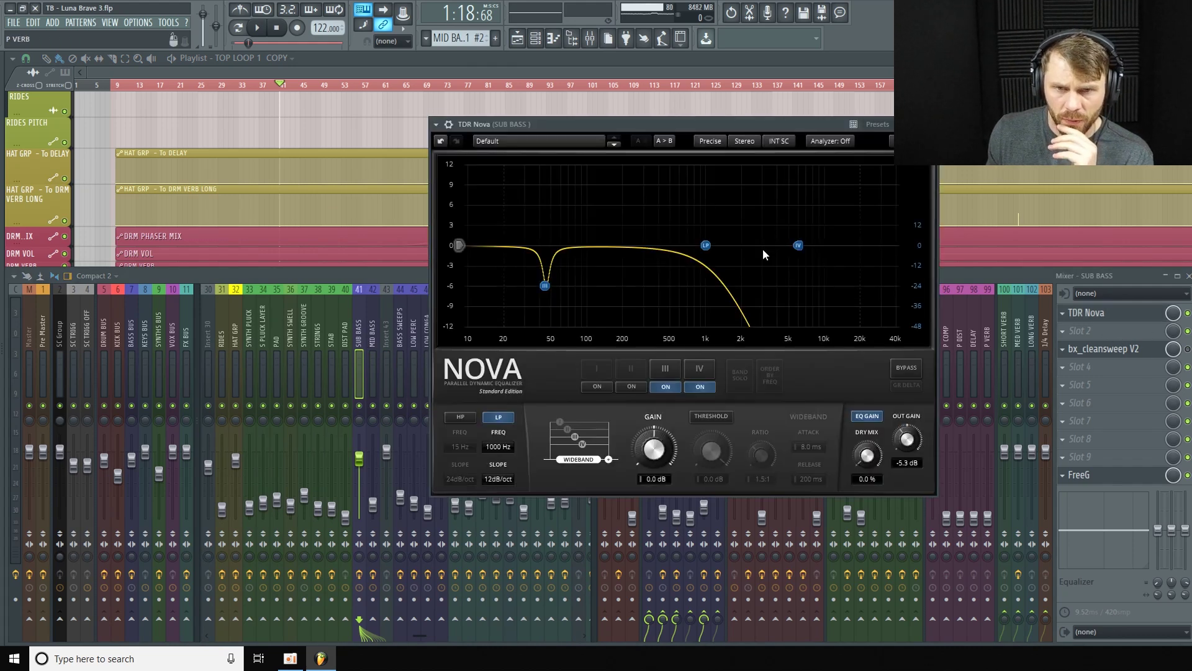
left_click_drag(691, 121, 533, 92)
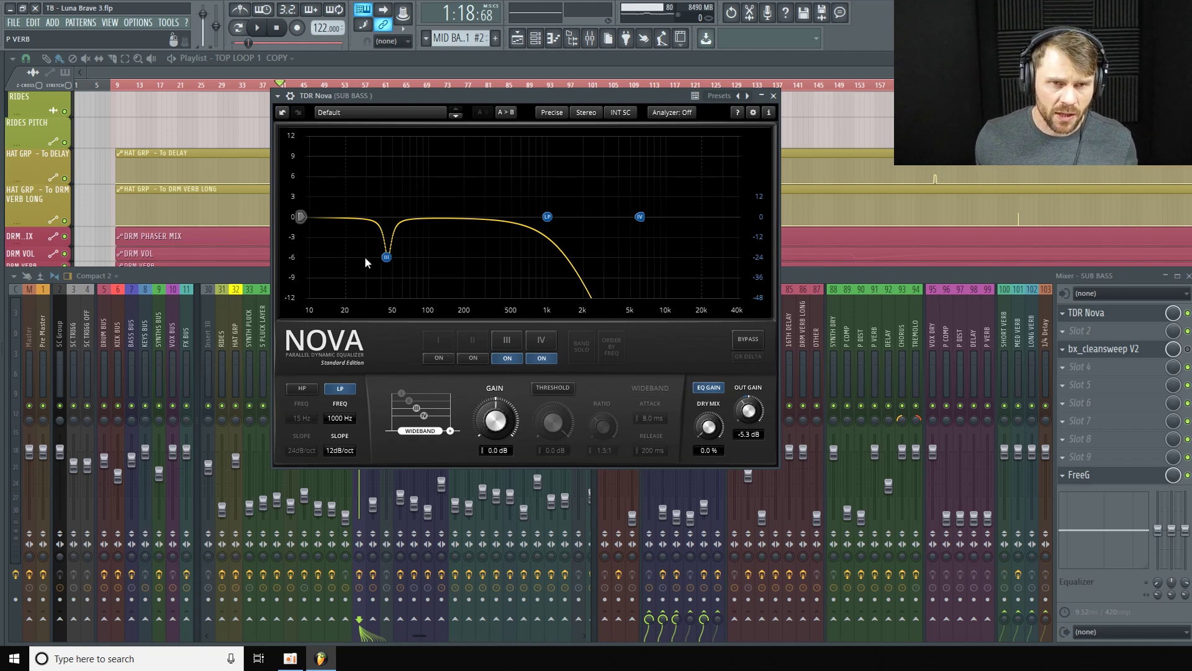
key("space")
mouse_move(545, 94)
left_mouse_down()
mouse_move(528, 121)
mouse_move(541, 100)
left_mouse_up()
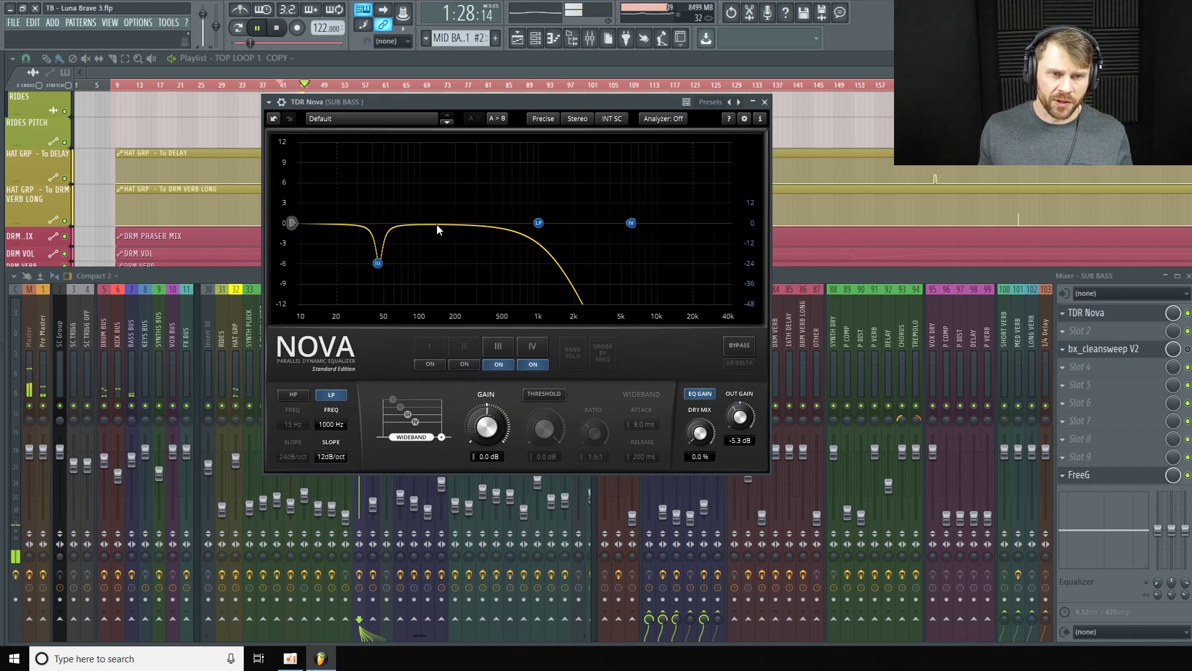
key("space")
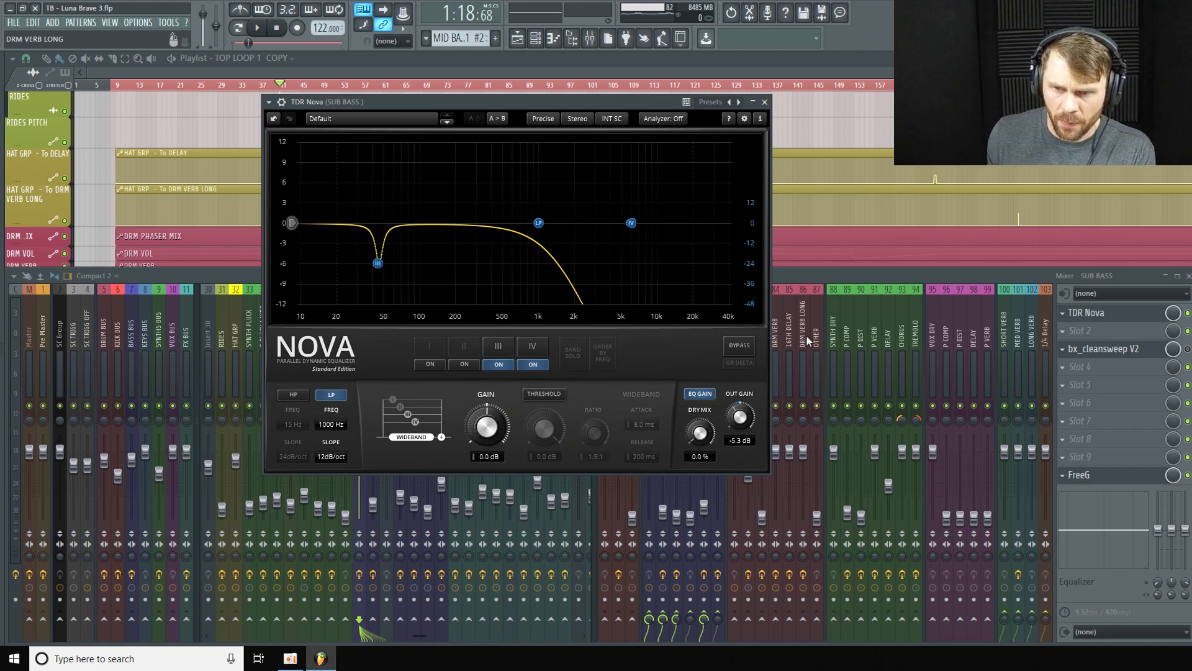
Step: Inspect the filter settings of bx_cleansweep V2 on the SUB BASS mixer channel and close the open windows
left_click(1129, 330)
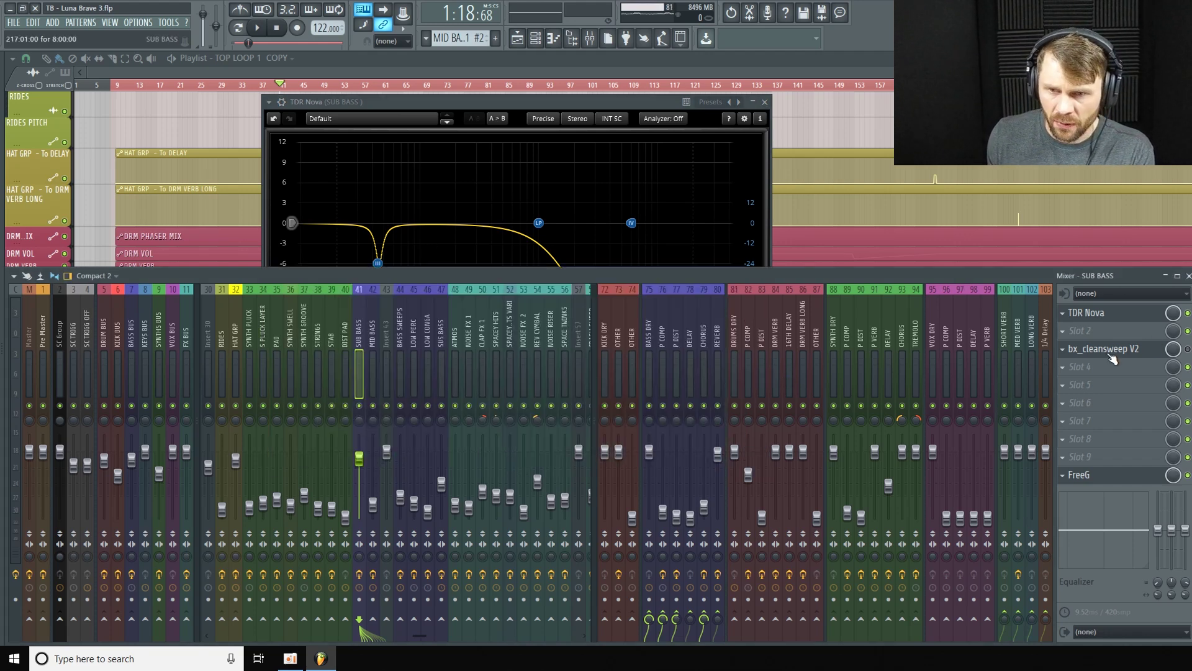
left_click(1124, 350)
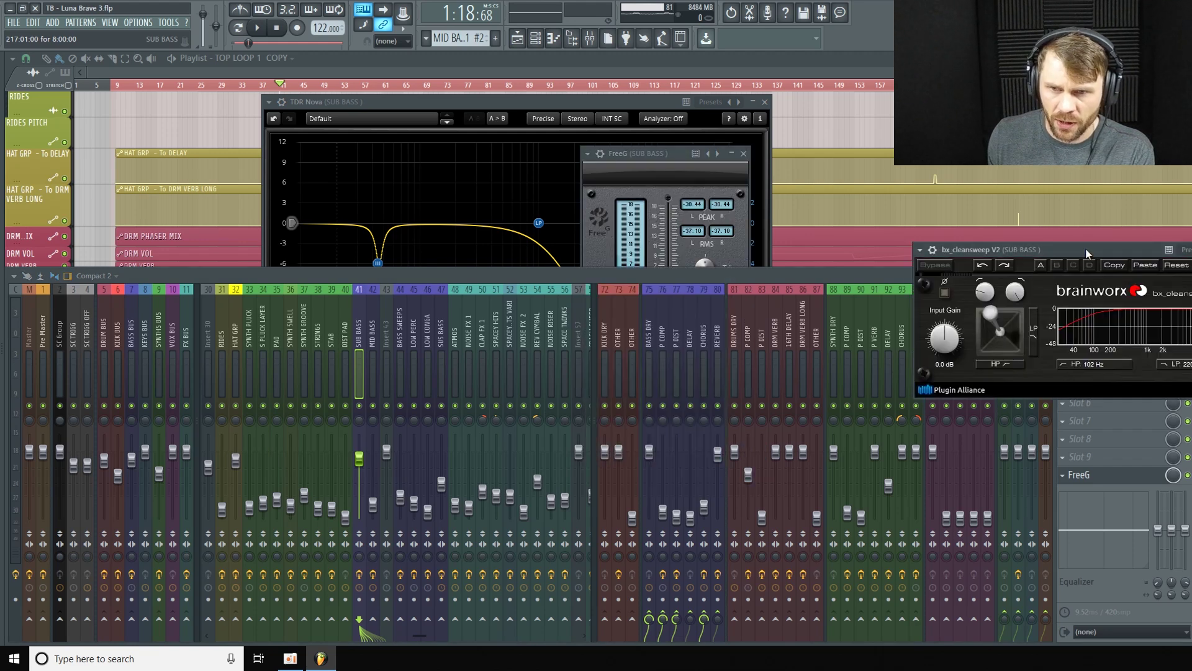
left_click_drag(1088, 252, 617, 108)
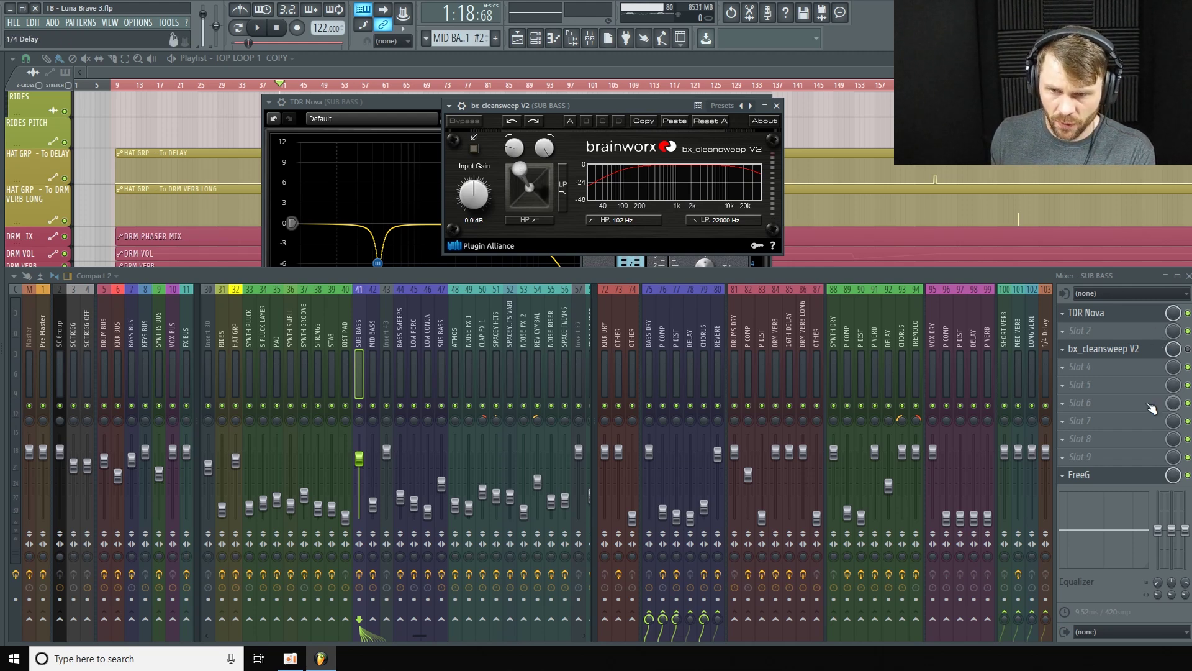
key("F12")
Step: Unmute the SUB BASS LC automation track in the playlist and reduce its height
scroll(309, 312, "down", 4)
left_click(64, 272)
mouse_move(26, 279)
left_mouse_down()
mouse_move(28, 368)
mouse_move(47, 275)
left_mouse_up()
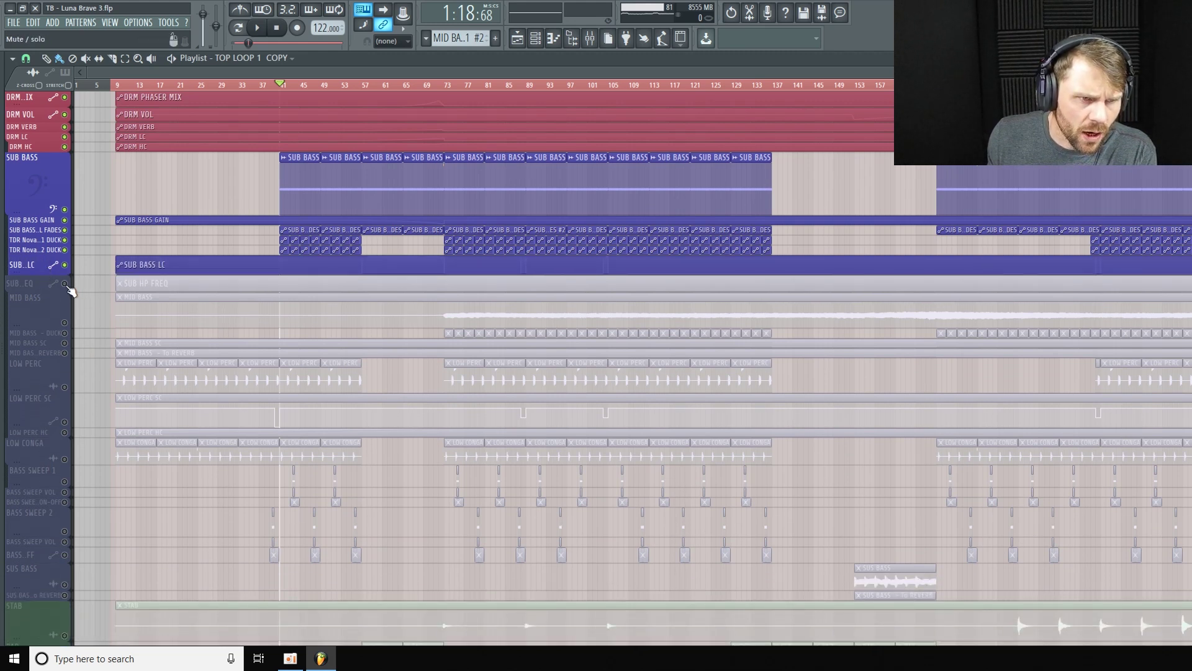
Step: Review the effects on the bass group's P COMP and P DIST mixer channels, opening Driver and Fruity parametric EQ 2 on P DIST
left_click(591, 39)
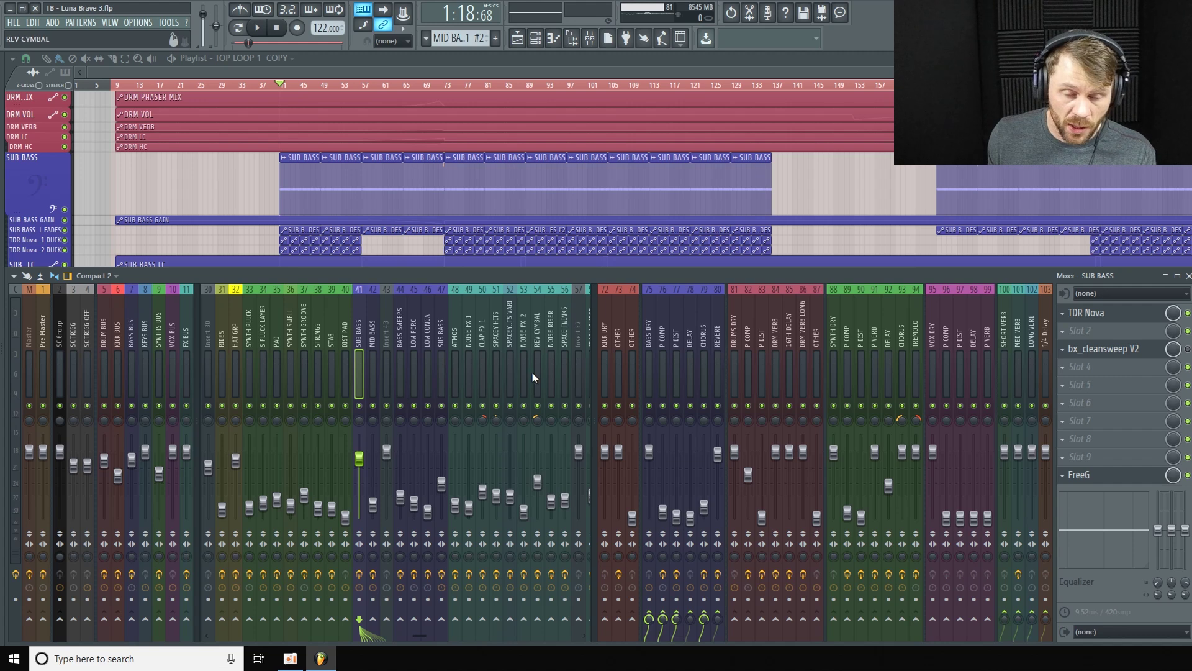
left_click(664, 342)
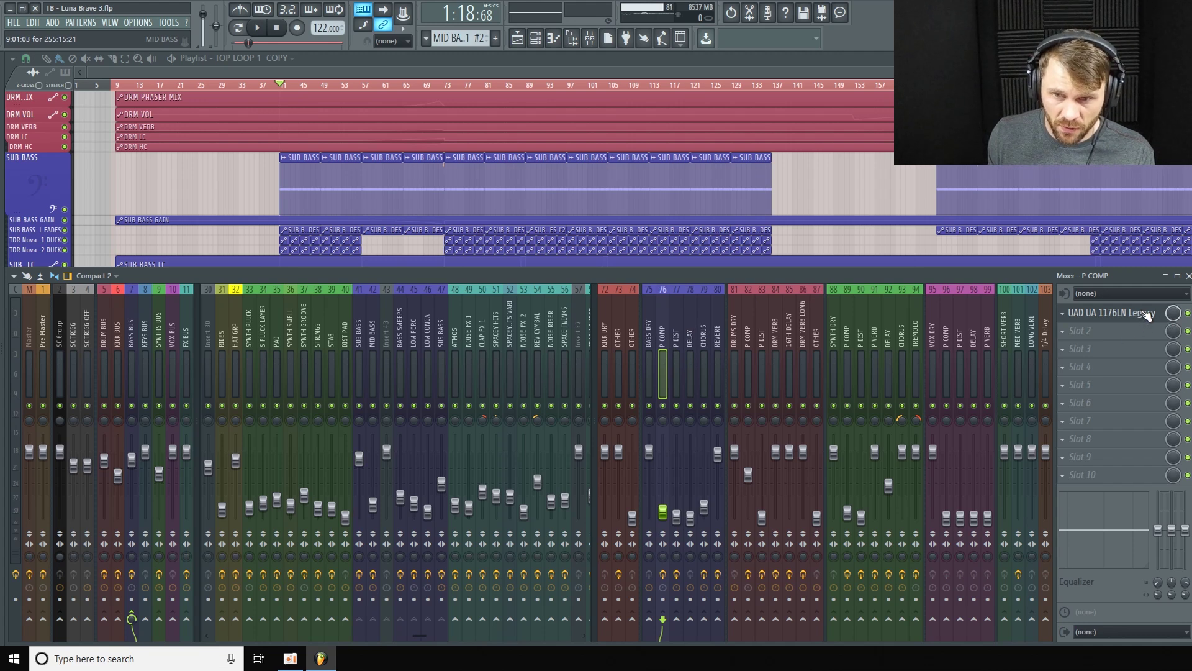
left_click(677, 341)
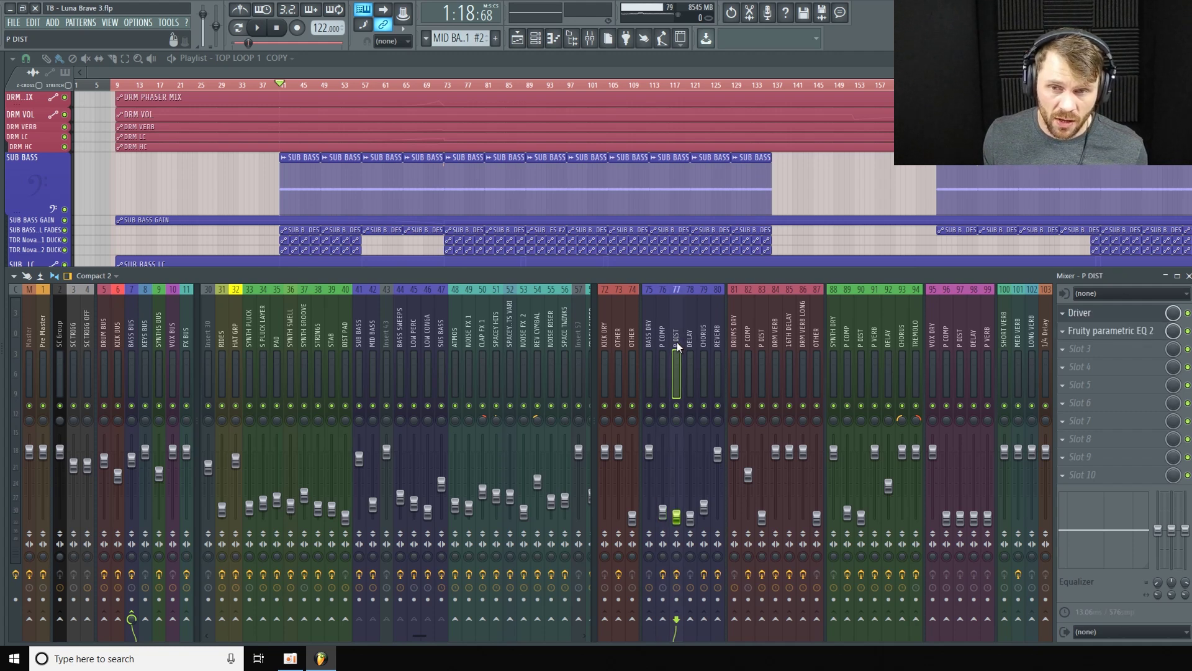
left_click(1135, 315)
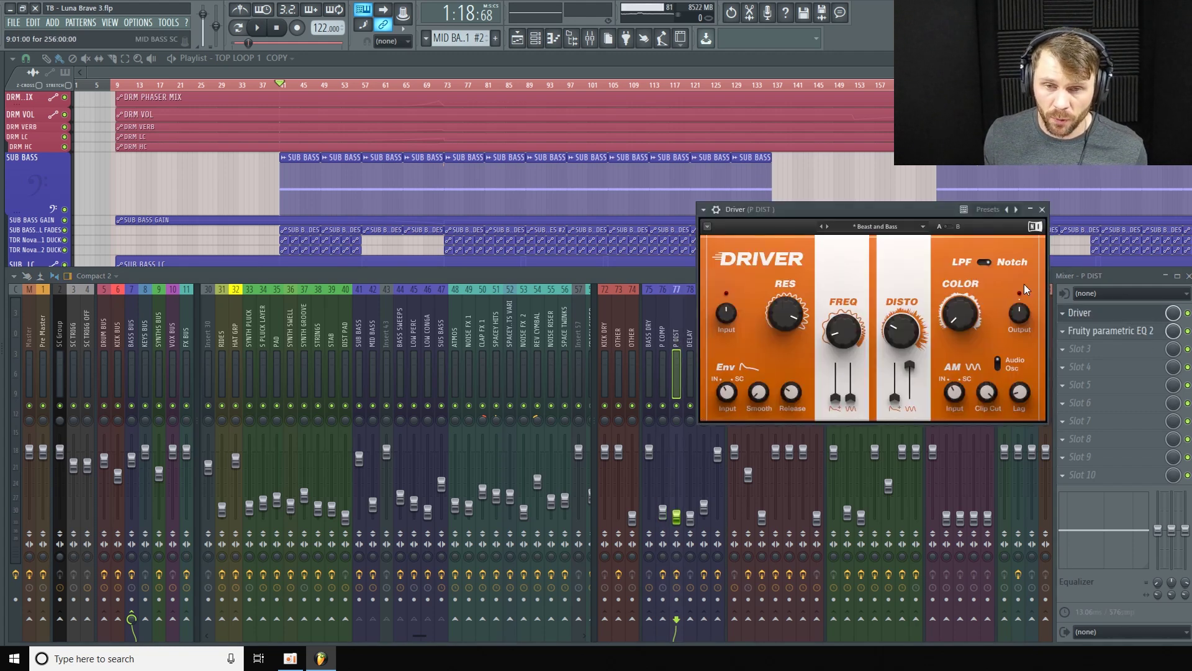
left_click_drag(919, 215, 642, 110)
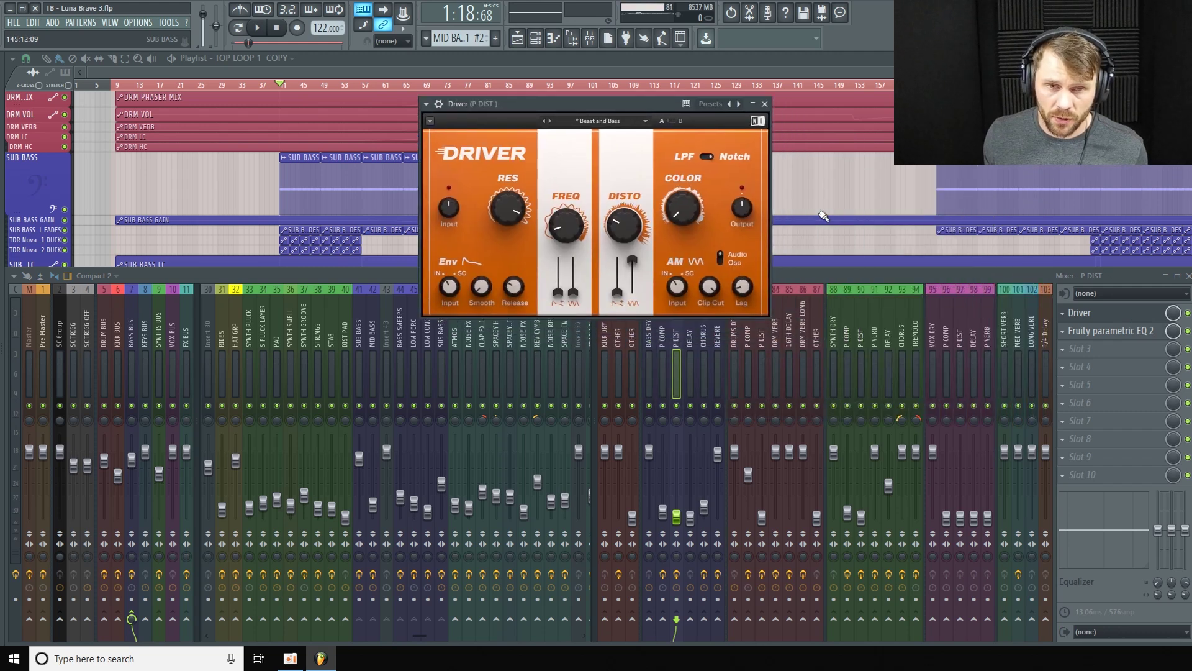
left_click(1134, 332)
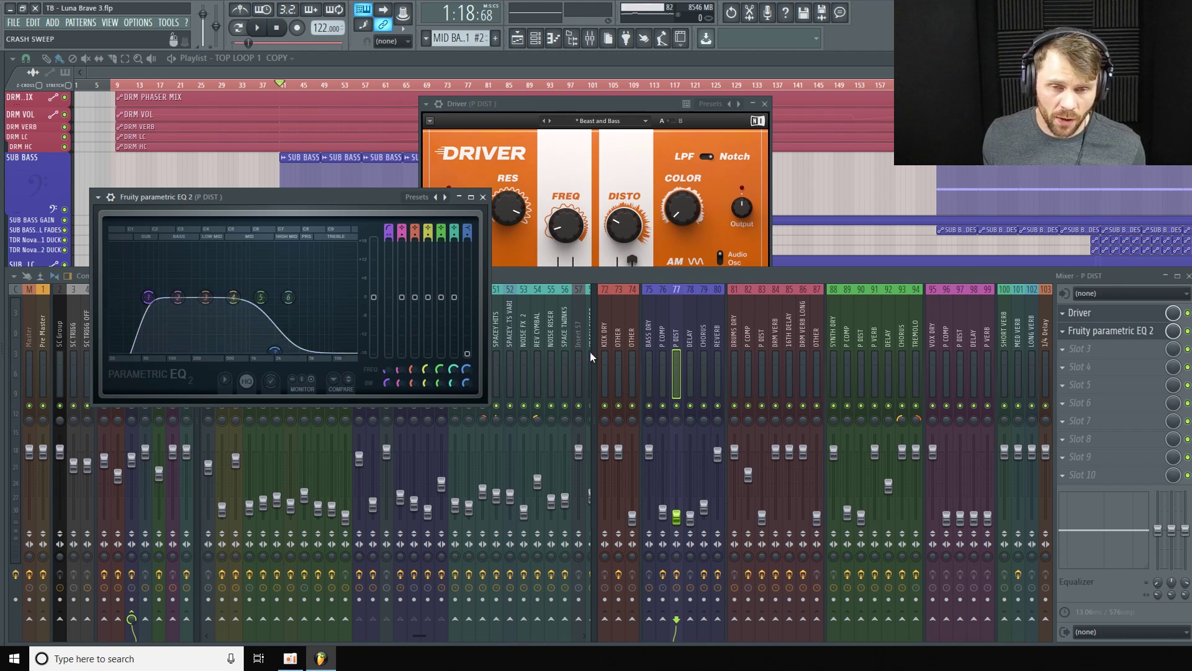
Step: Play the sub bass section while toggling the BASS DRY, P COMP and P DIST channels off and on to compare their contributions
left_click(431, 445)
key("space")
left_click(649, 406)
left_click(662, 405)
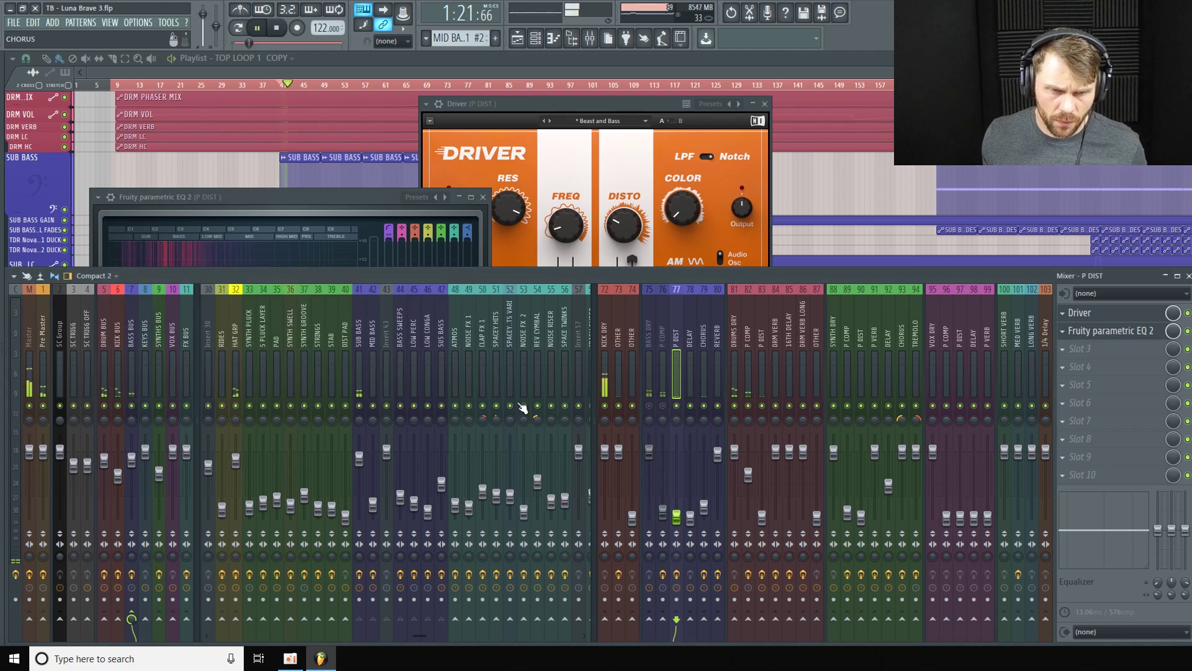
left_click(663, 406)
left_click(649, 405)
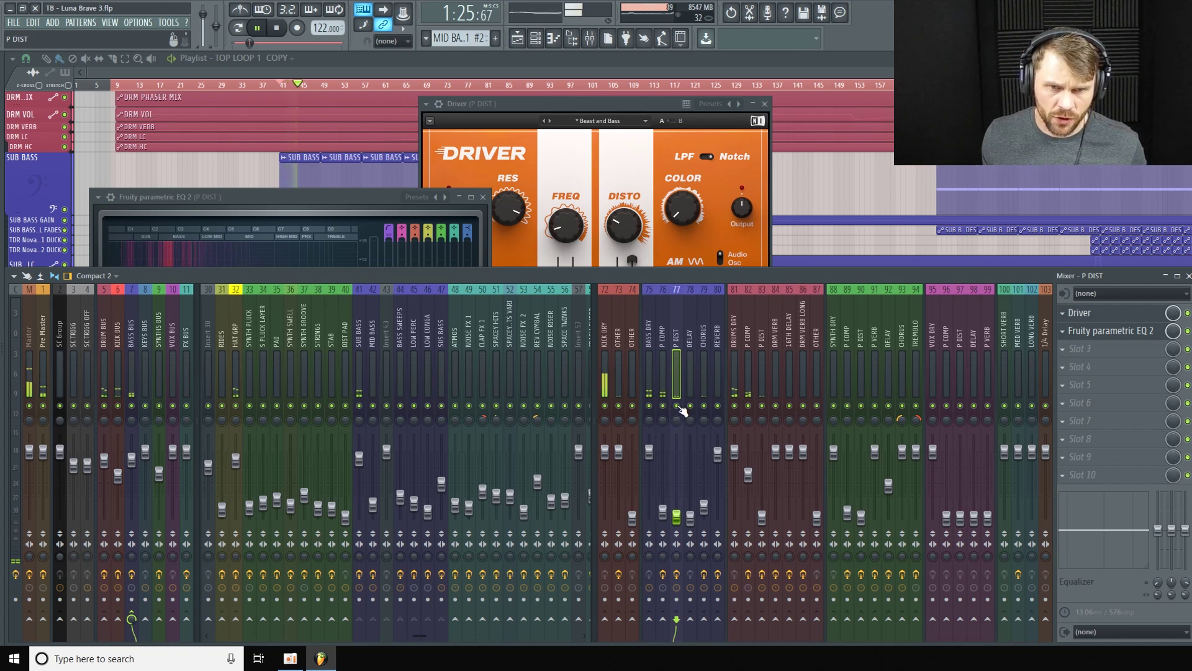
left_click(677, 405)
left_click(663, 405)
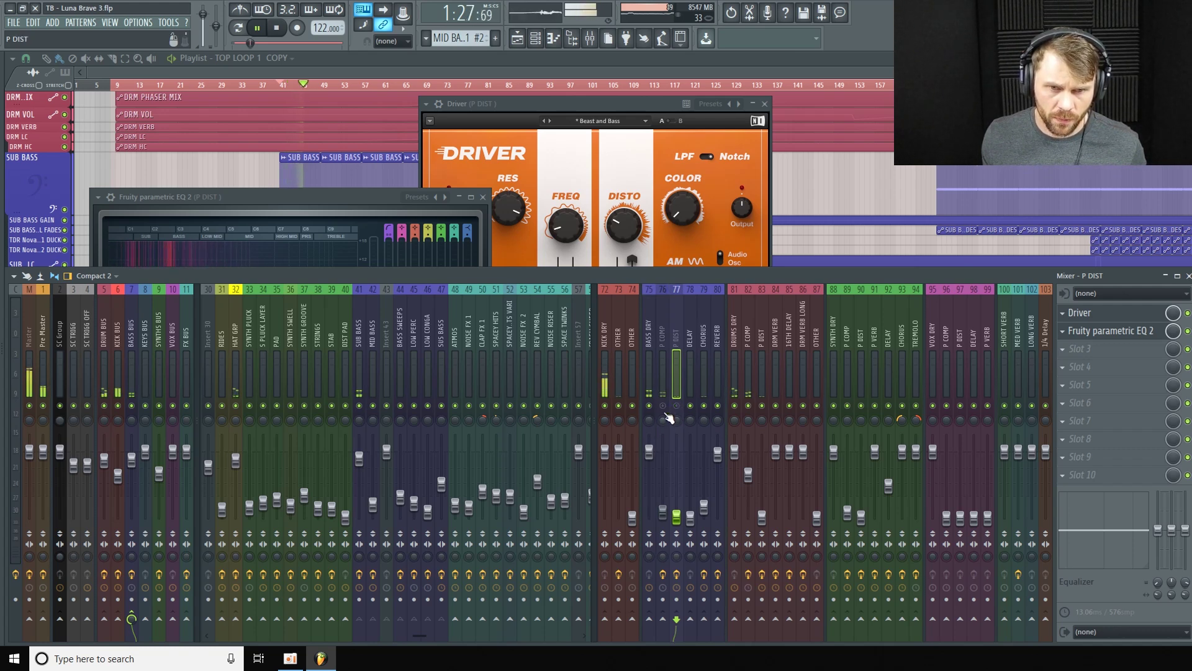
left_click(662, 406)
left_click(677, 406)
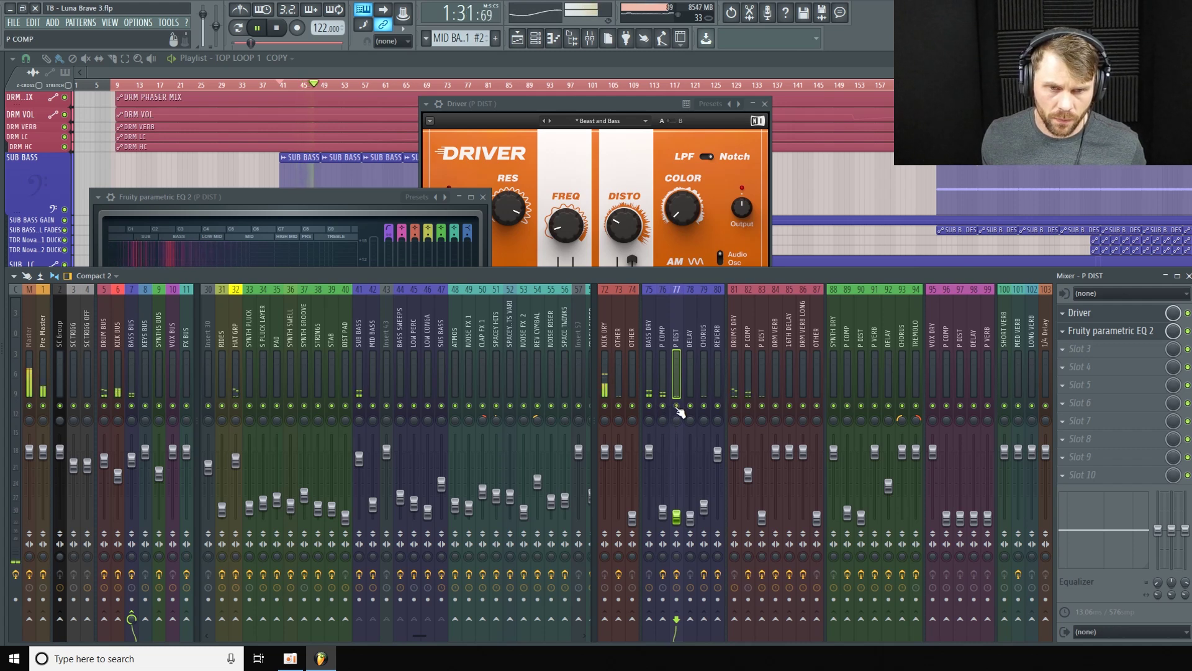
left_click(677, 406)
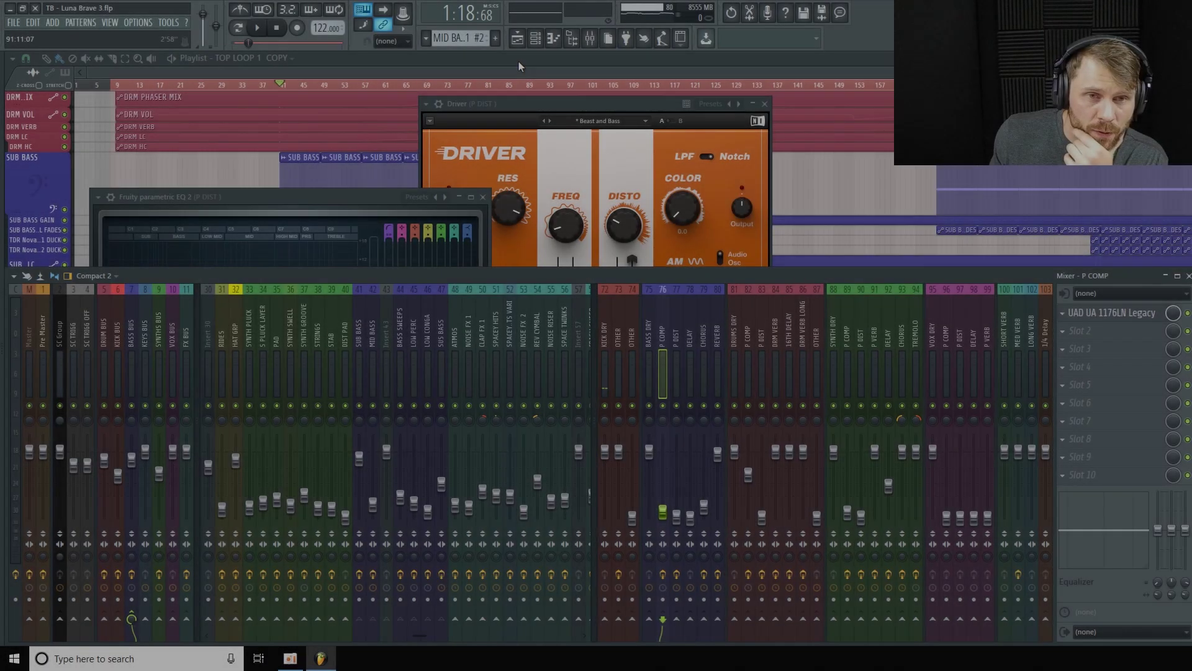
Step: Return to the playlist, shrink the SUB BASS track and unmute the sub bass EQ track holding the SUB HP FREQ automation
key("F5")
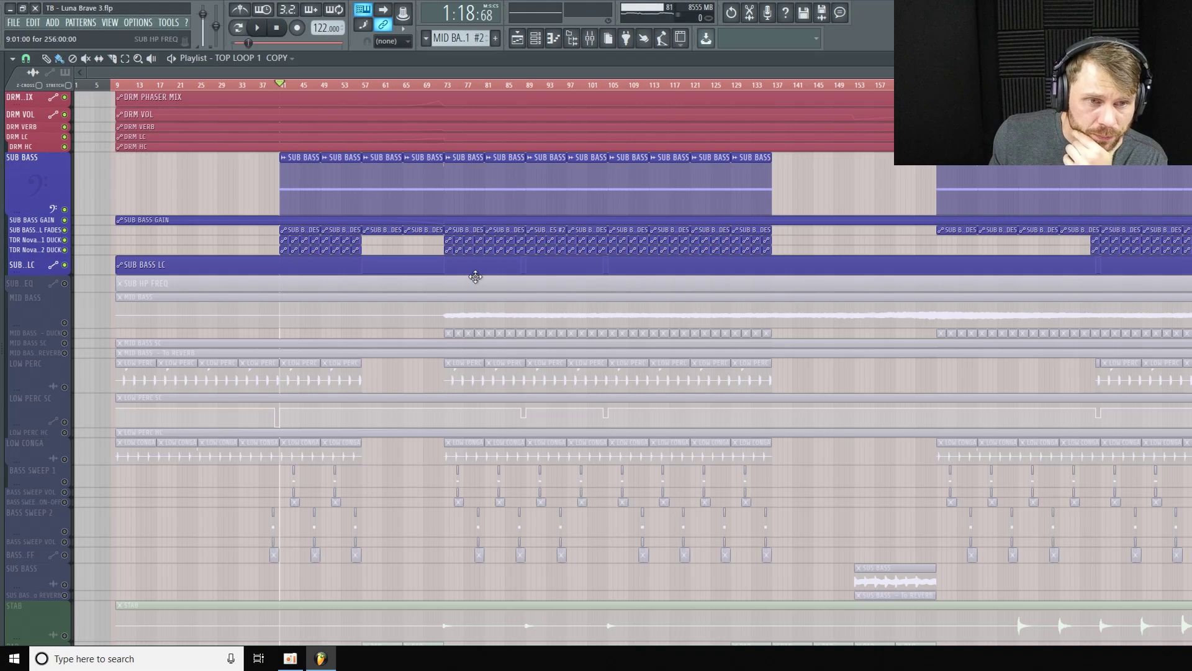
left_click_drag(40, 208, 41, 175)
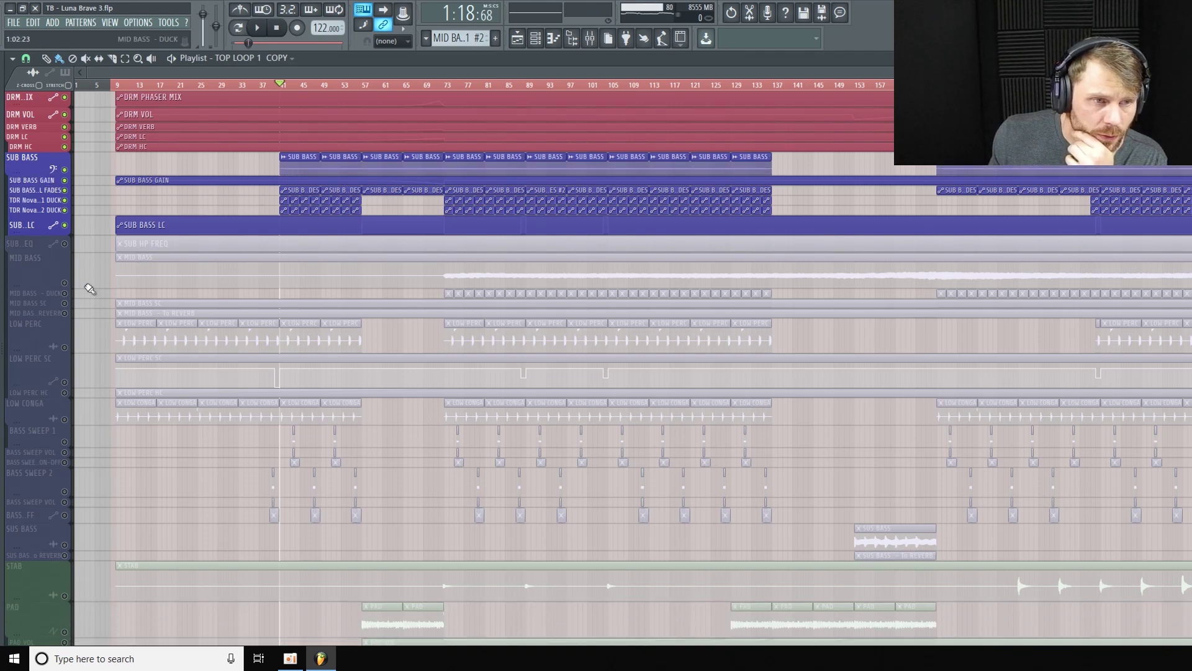
left_click(64, 244)
scroll(52, 283, "up", 3)
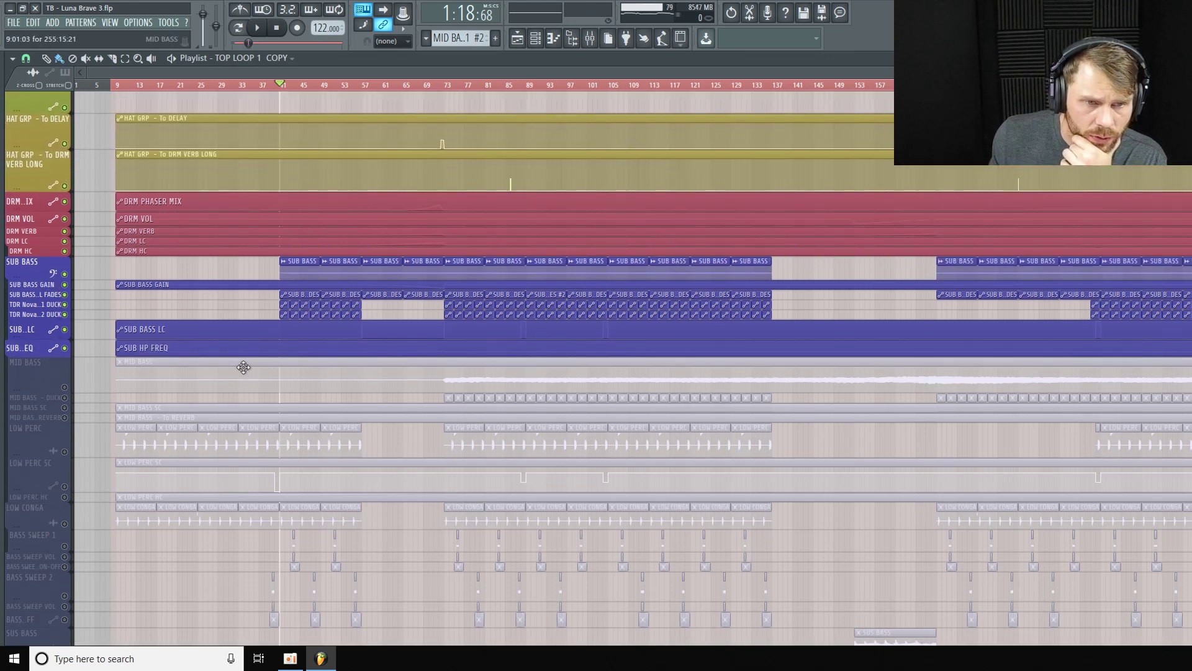
Step: Unmute the MID BASS playlist track and increase its height
left_click(64, 386)
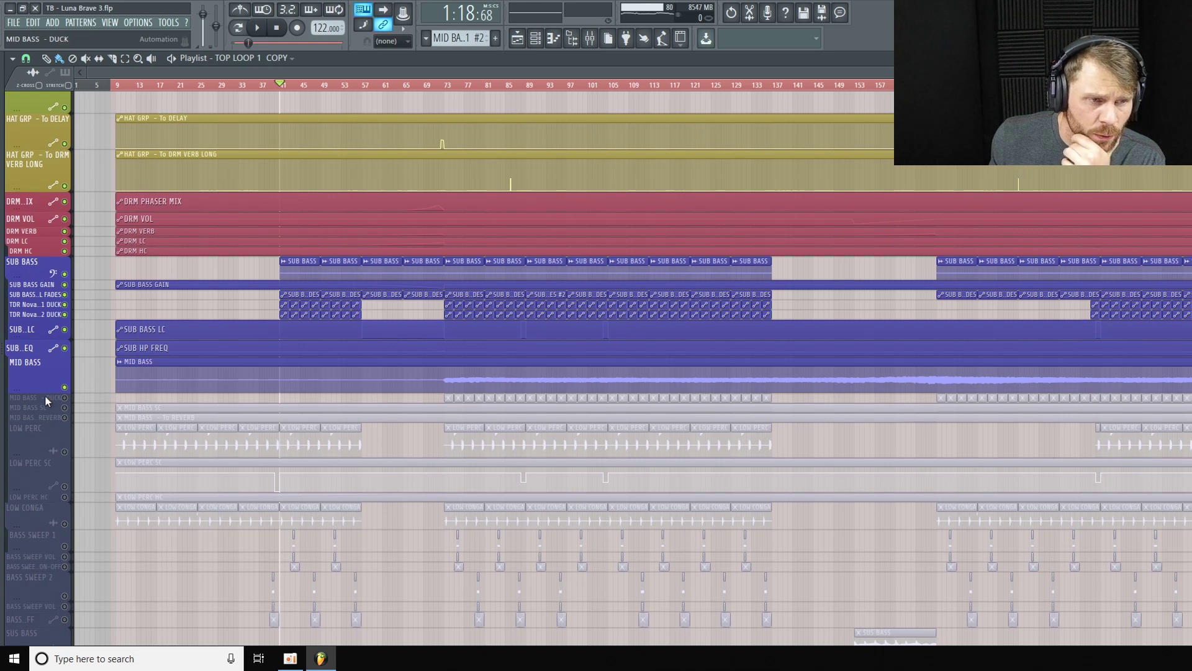
left_click_drag(53, 395, 53, 433)
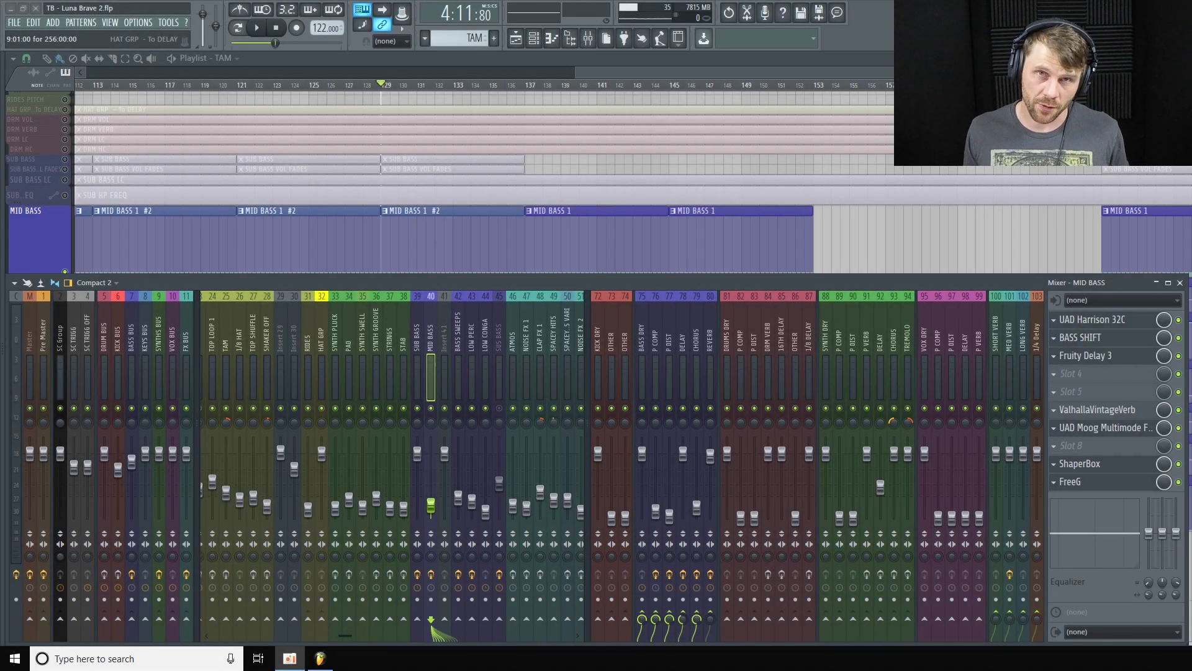
Step: Play the mid bass section and look over the MID BASS automation tracks in the playlist before returning to the mixer
left_click(259, 27)
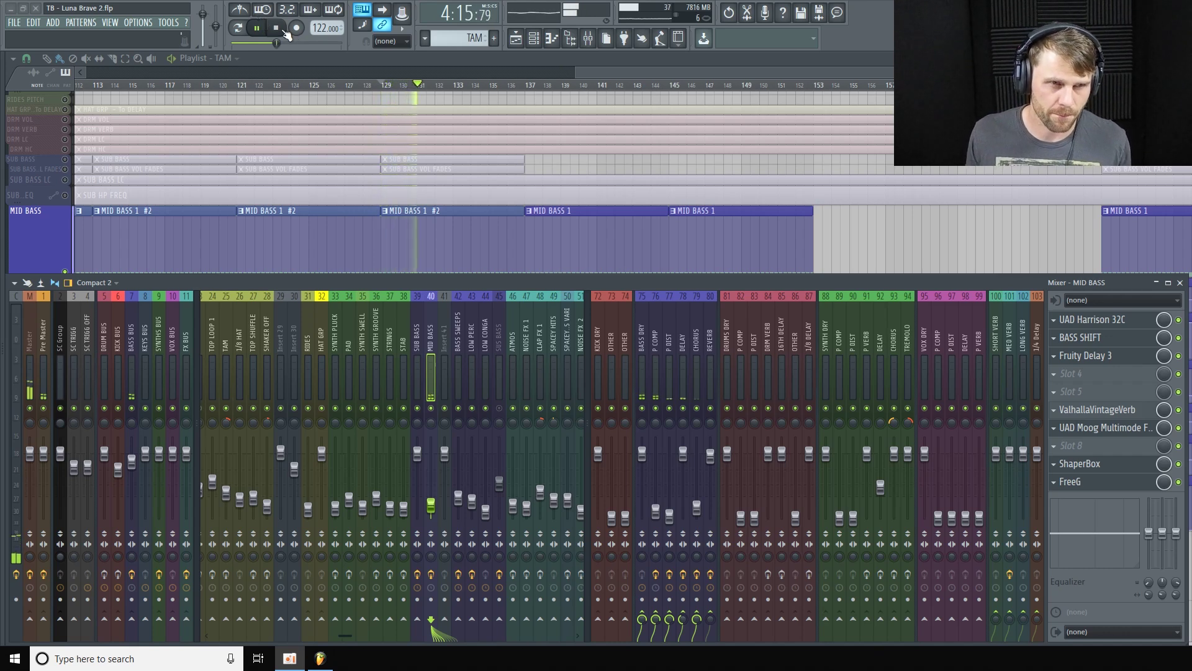
left_click(276, 28)
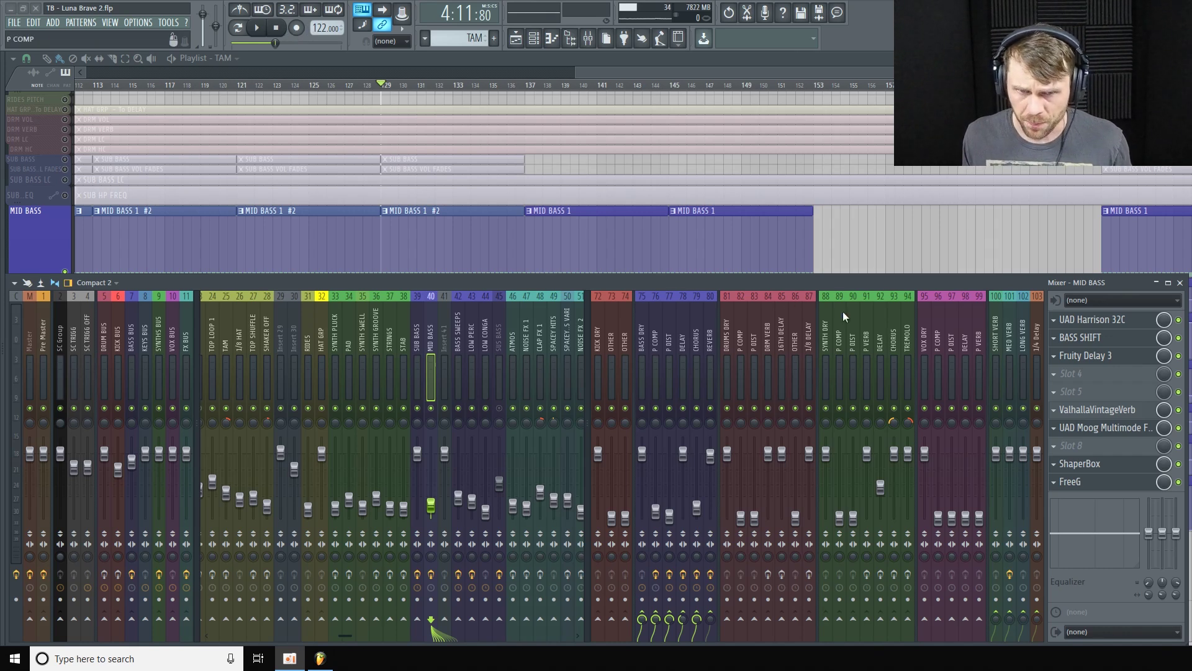
key("F9")
left_click_drag(938, 73, 857, 132)
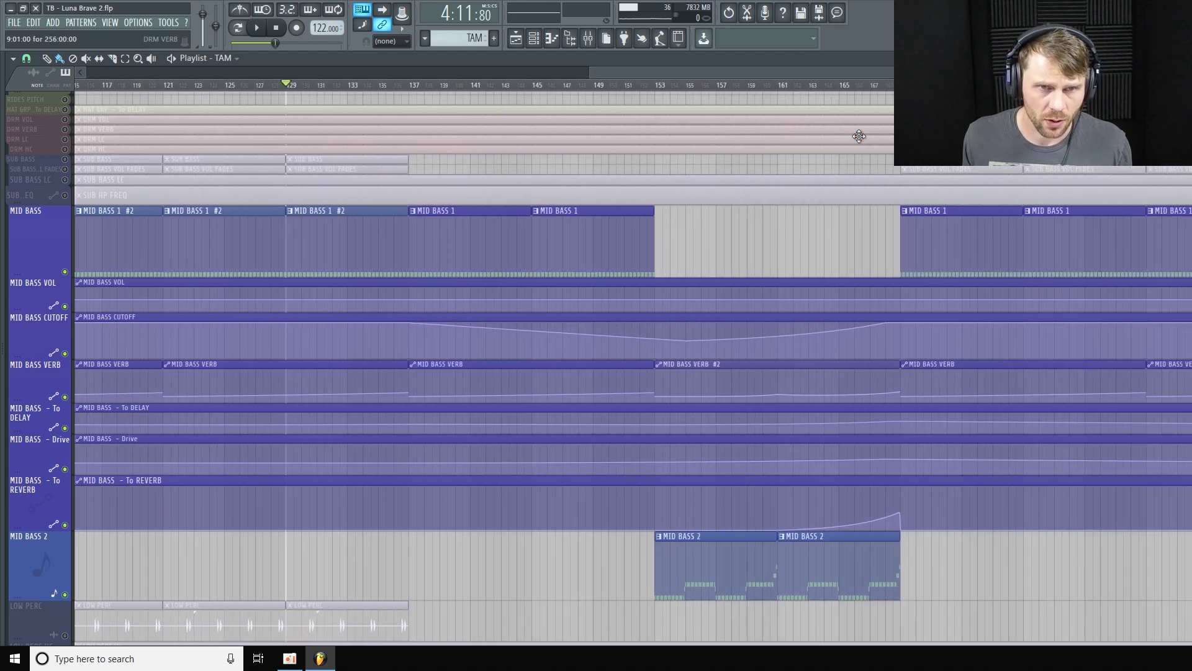
left_click(589, 38)
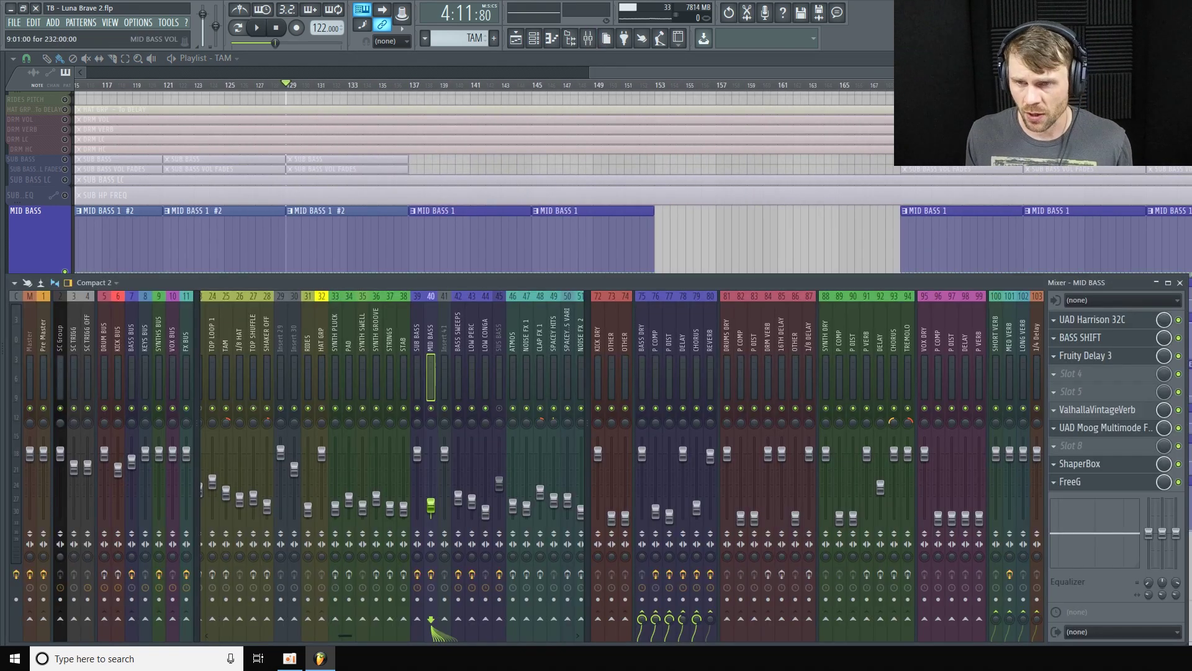
Step: Open BASS SHIFT and UAD Harrison 32C on the MID BASS mixer channel and arrange their windows to review both
left_click(1140, 334)
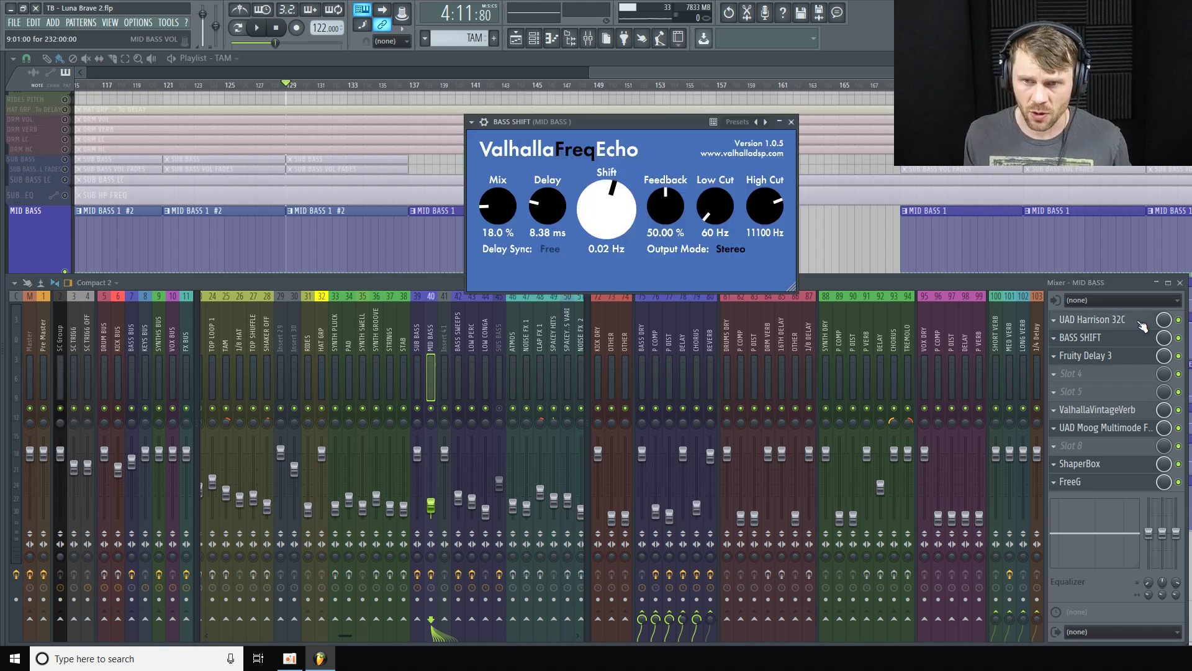
left_click(1136, 321)
left_click_drag(545, 106, 523, 135)
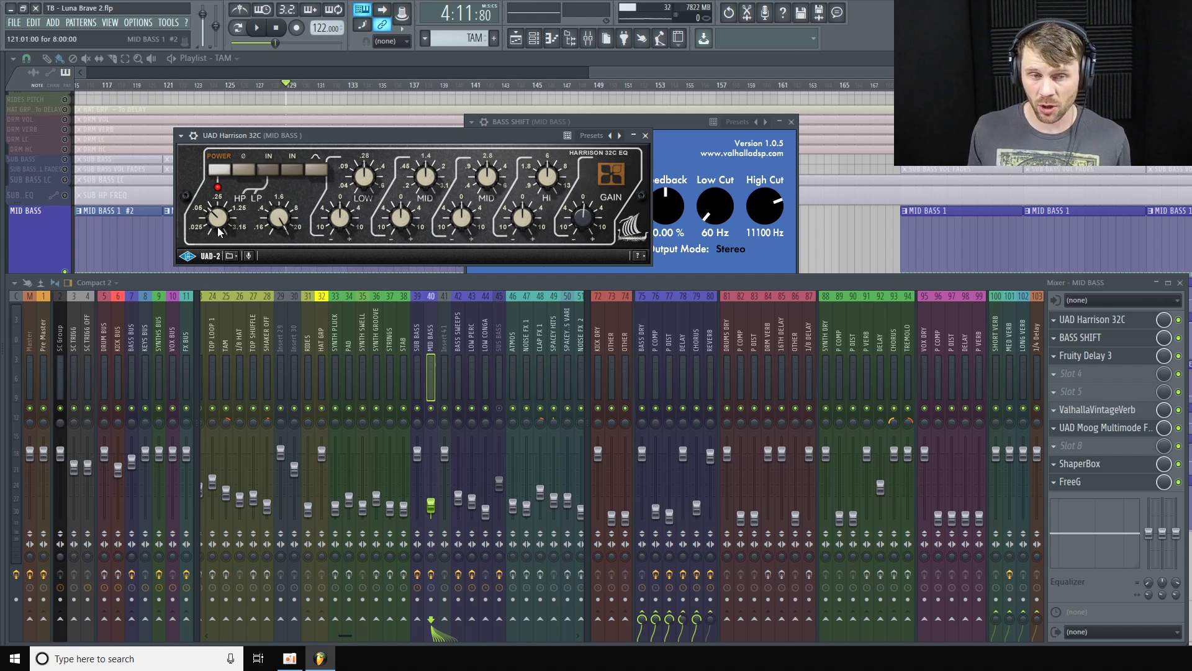
left_click_drag(681, 122, 803, 128)
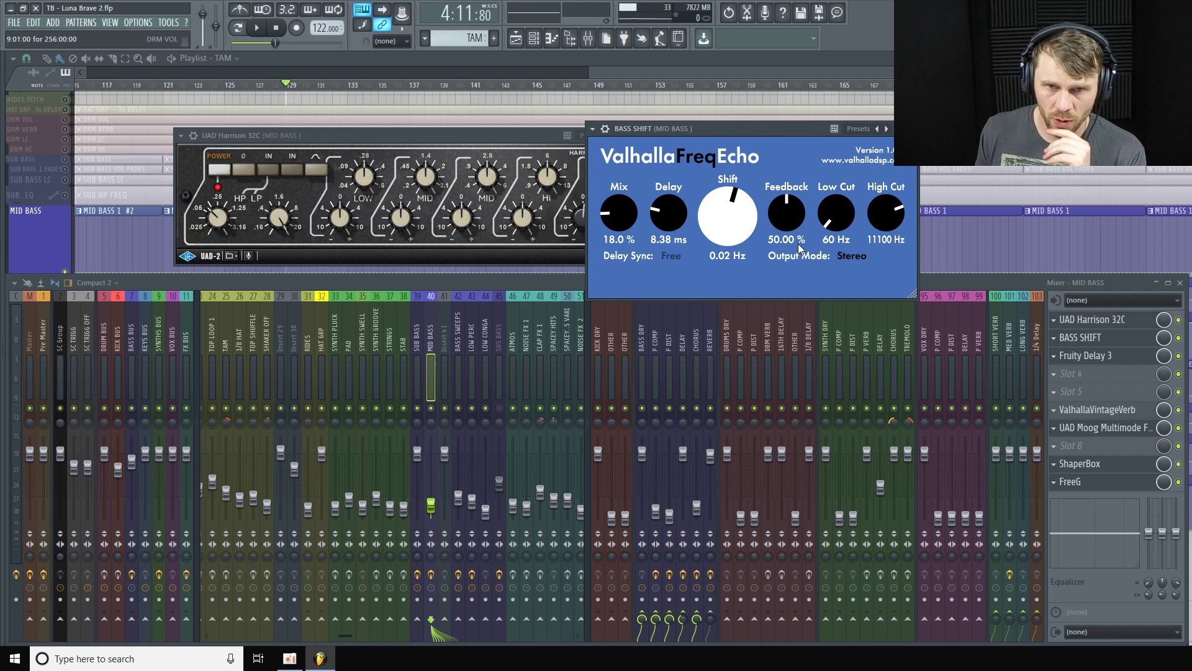
Step: Play the mid bass while switching the BASS SHIFT effect off and on to compare the sound
left_click(1178, 338)
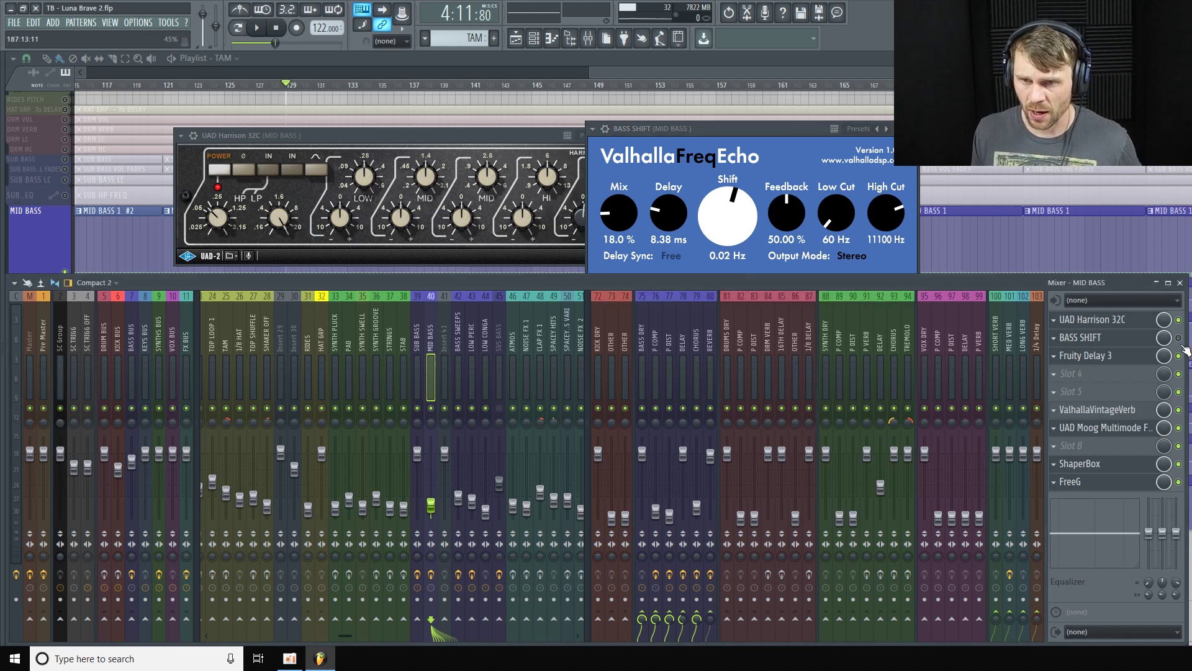
key("space")
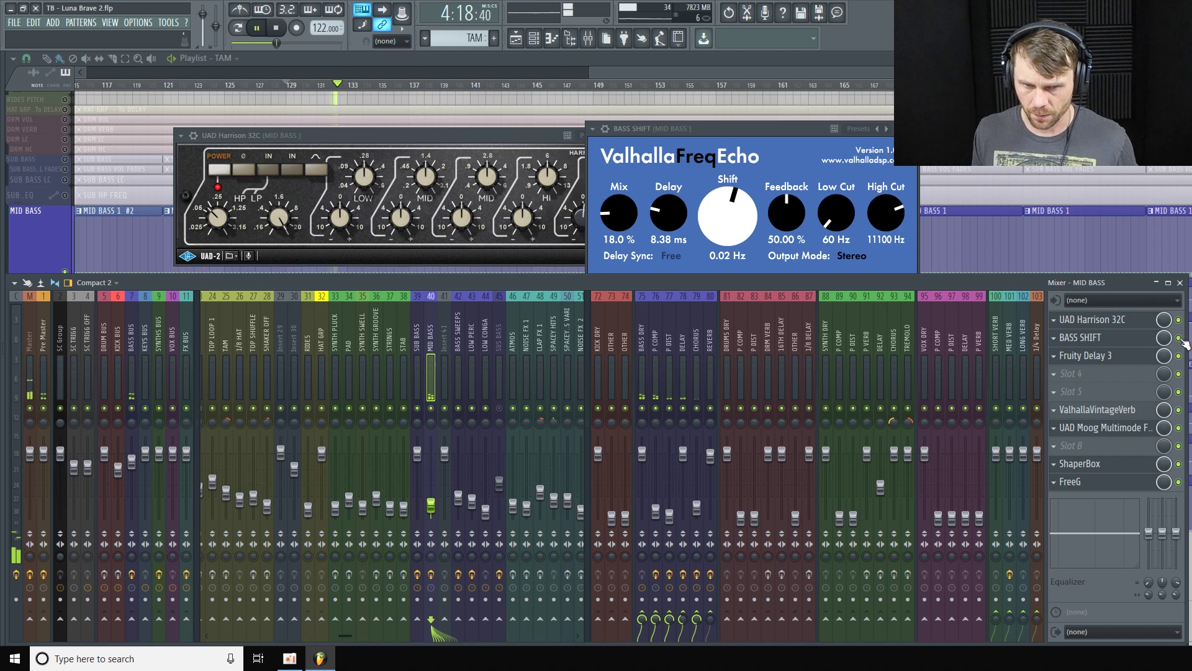
key("space")
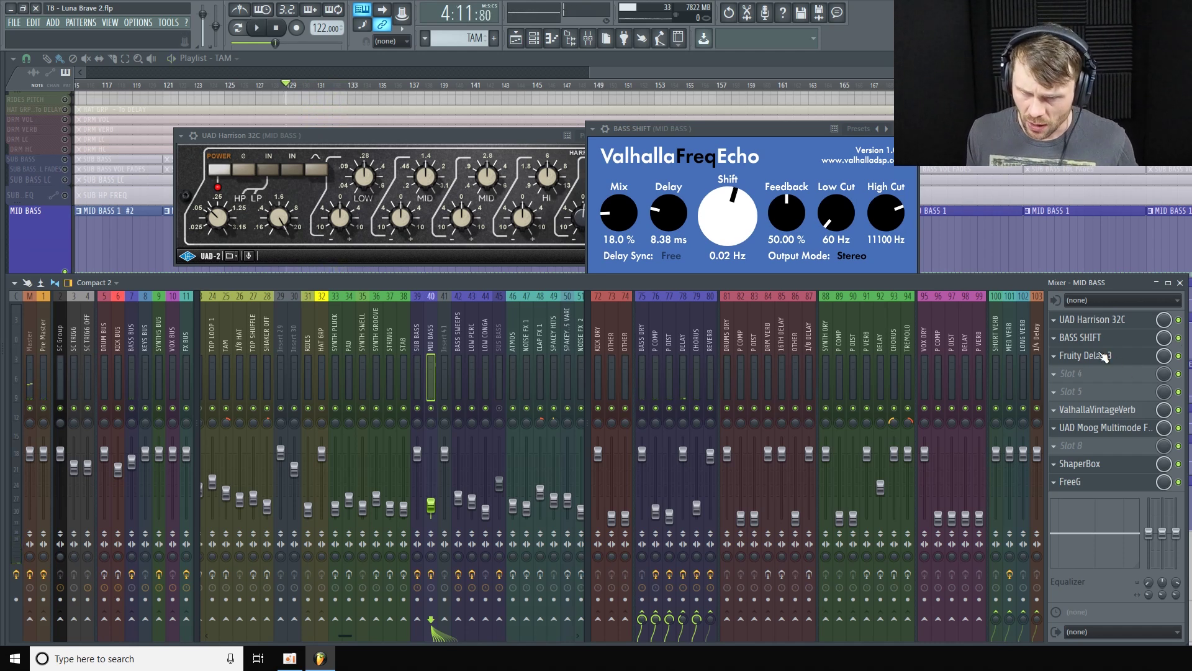
Step: Open Fruity Delay 3 on the MID BASS channel and play the section to audition the delay
left_click(1133, 362)
left_click(1134, 362)
left_click_drag(523, 141, 467, 125)
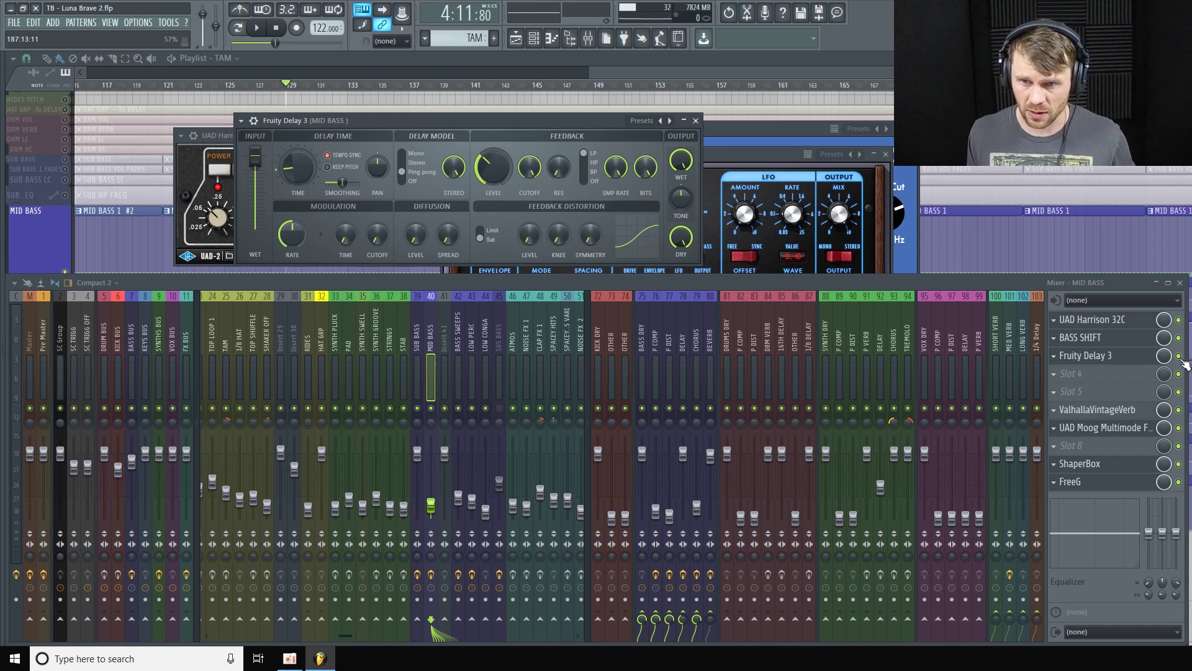
key("space")
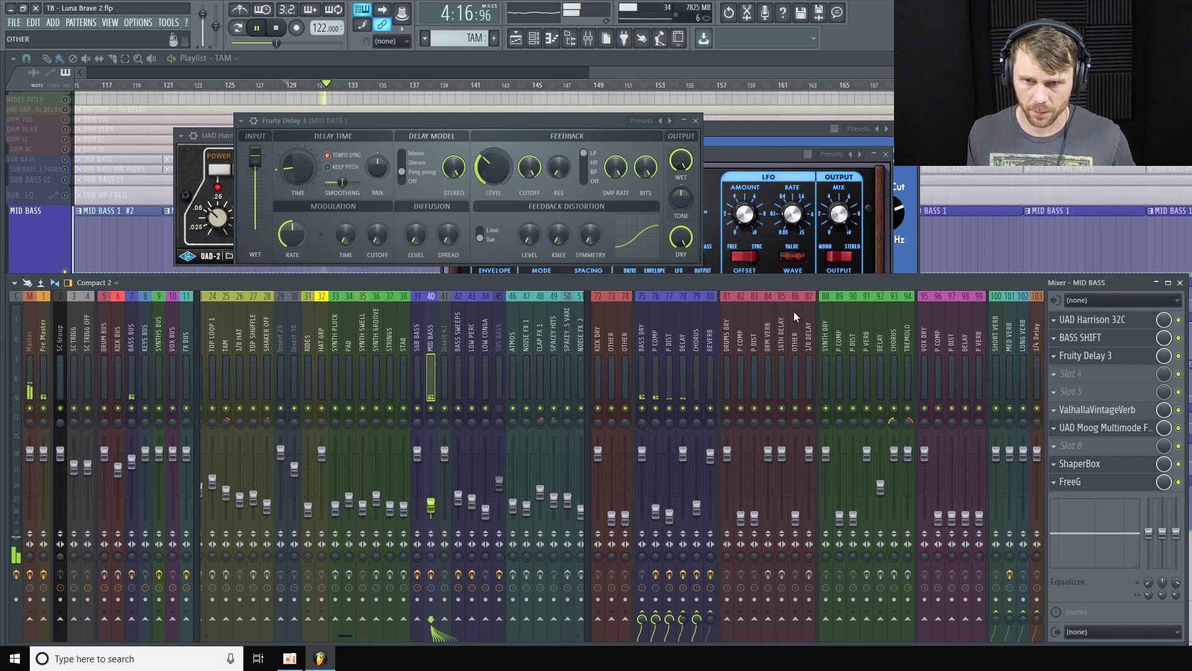
key("space")
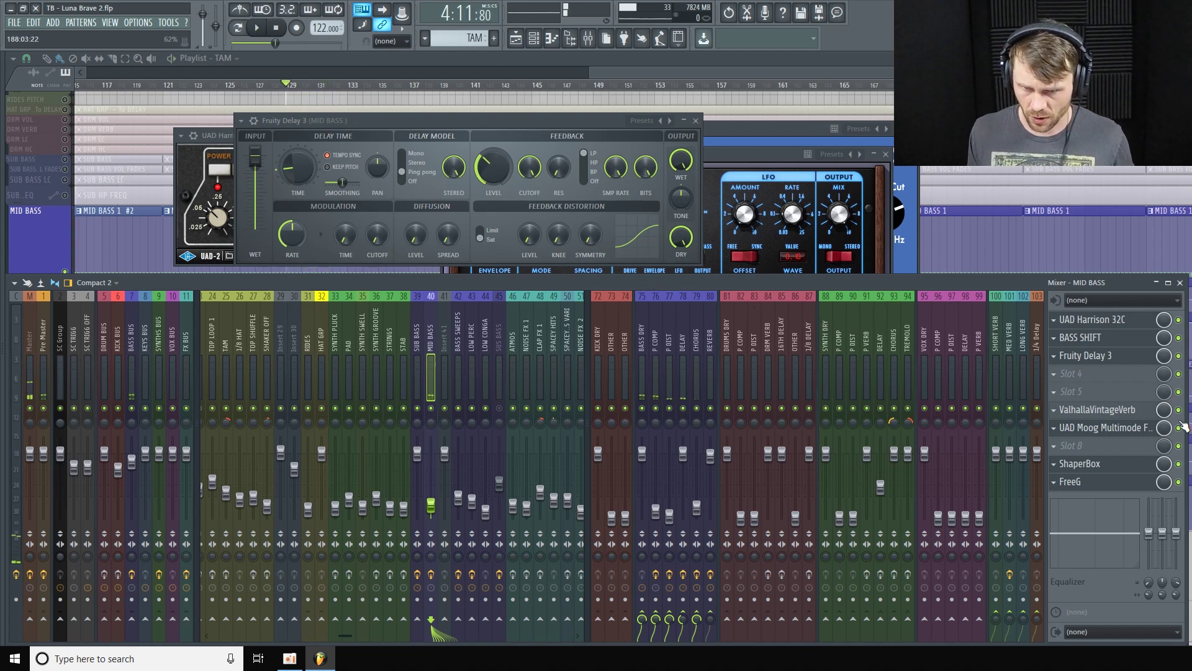
Step: Review ValhallaVintageVerb on MID BASS, close it and examine the UAD Moog Multimode Filter settings
left_click(1144, 414)
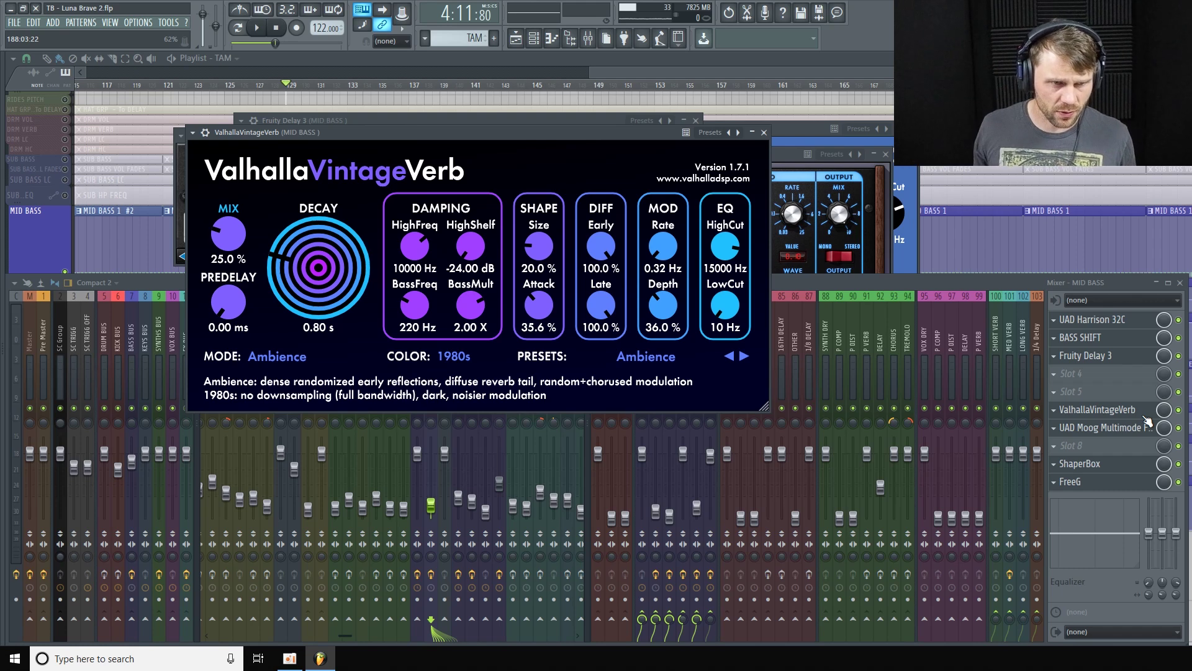
left_click(764, 133)
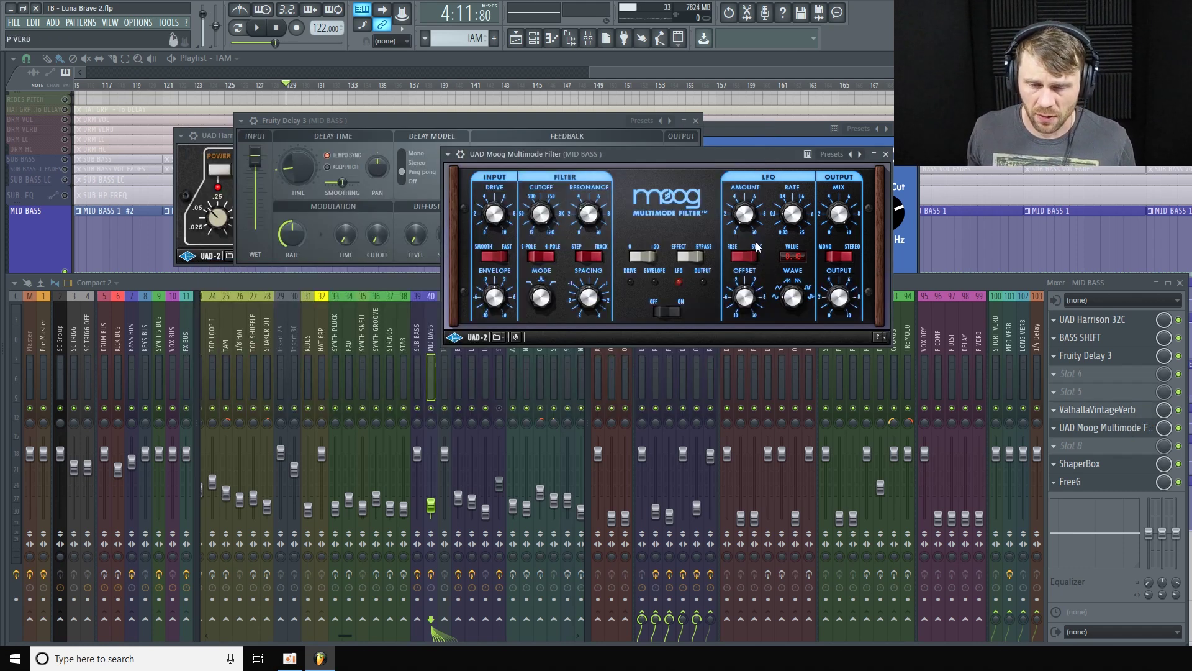
left_click_drag(715, 158, 649, 137)
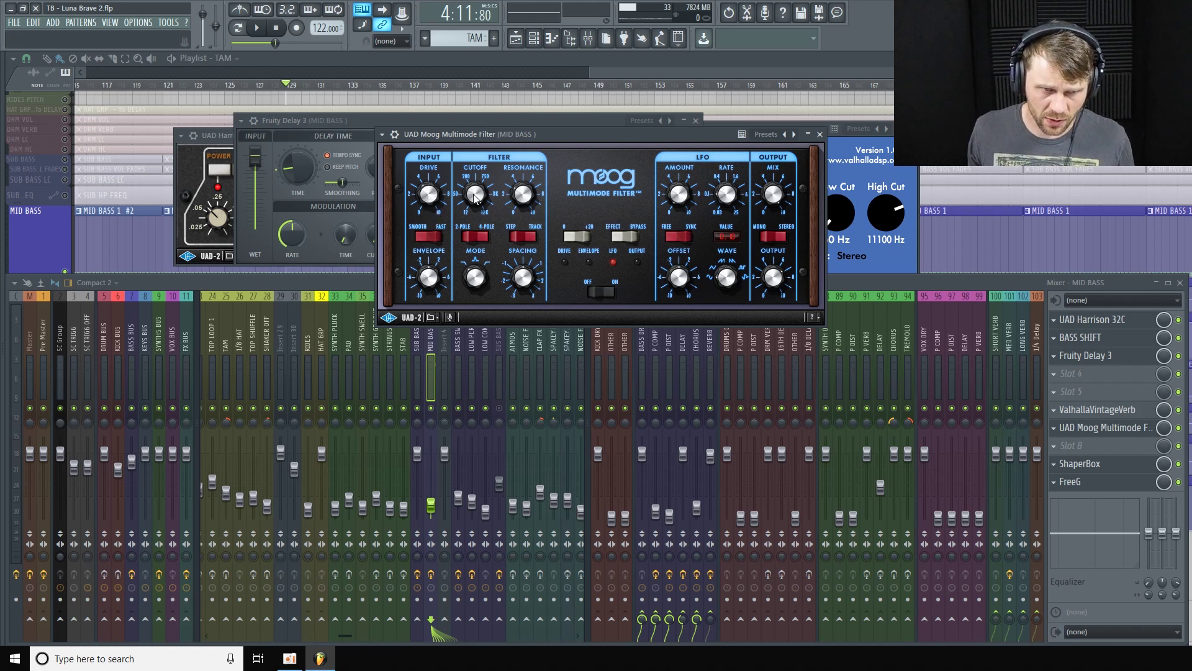
Step: Open ShaperBox and FreeG on the MID BASS channel to review the volume shaping and gain, and return to the mixer
left_click(1129, 478)
left_click(1131, 467)
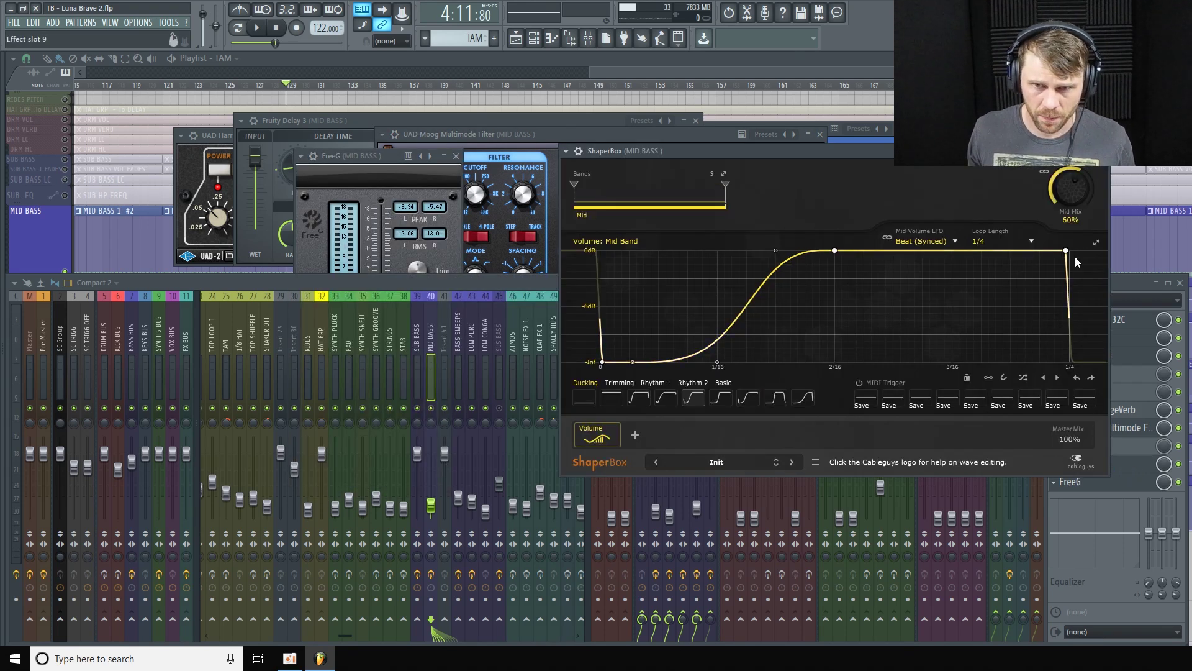
left_click(409, 163)
left_click_drag(409, 163, 393, 155)
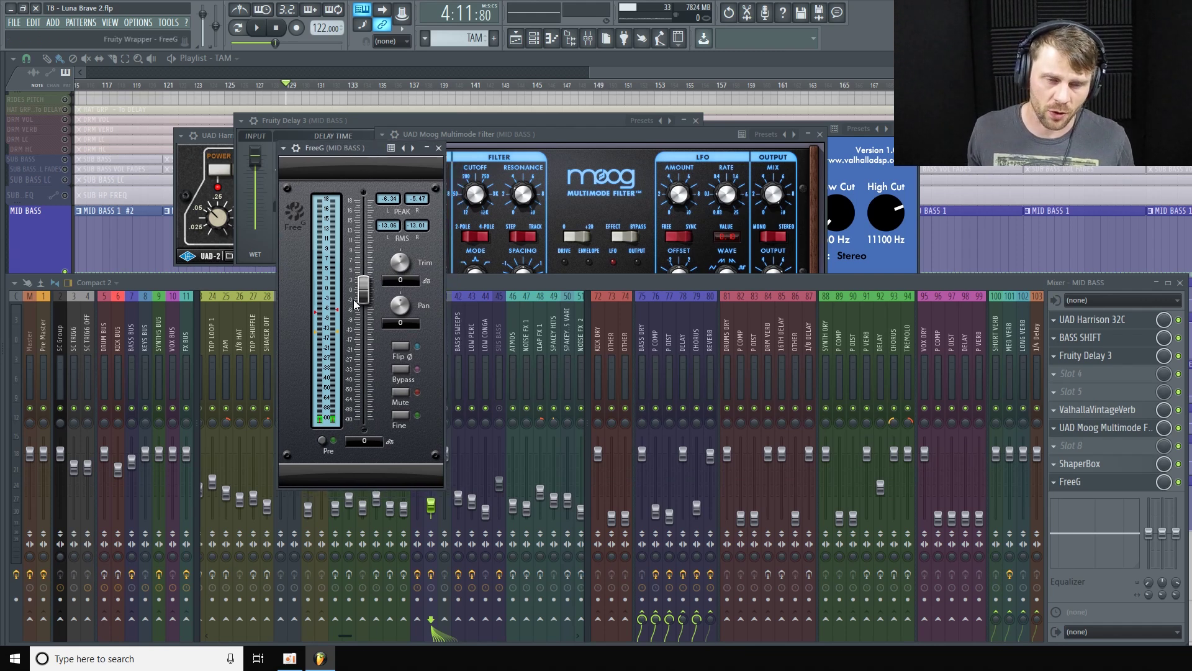
left_click(557, 287)
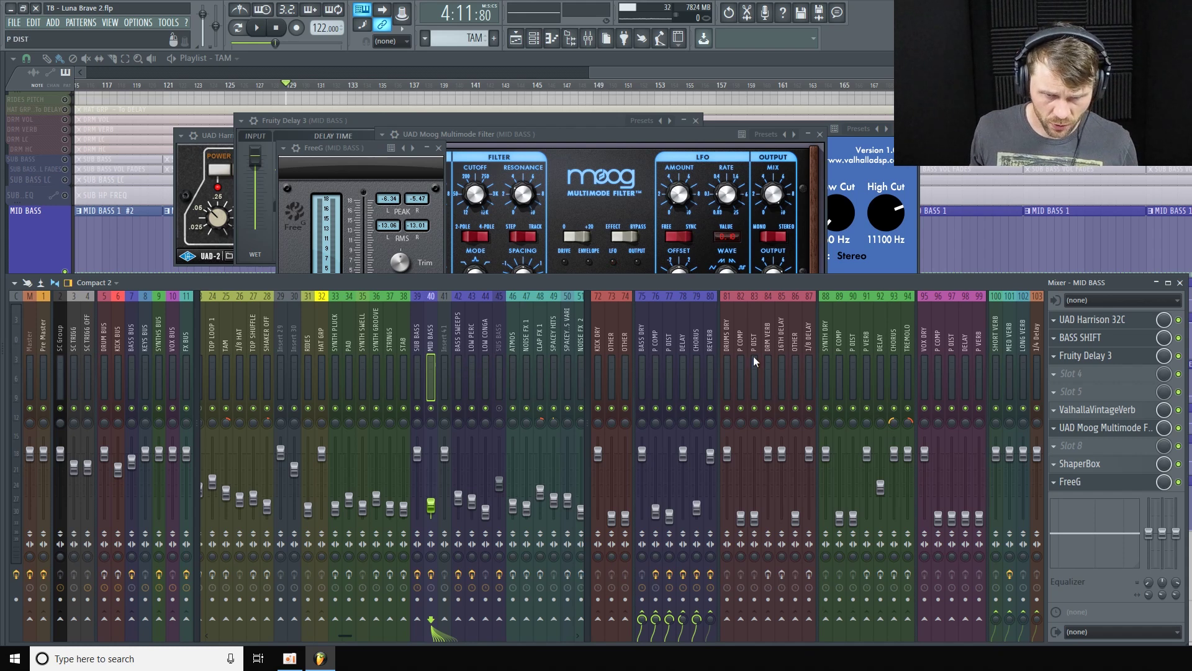
Step: Review Fruity parametric EQ 2 and Low enhance on the bass group's CHORUS channel, closing the Low enhance window
left_click(702, 345)
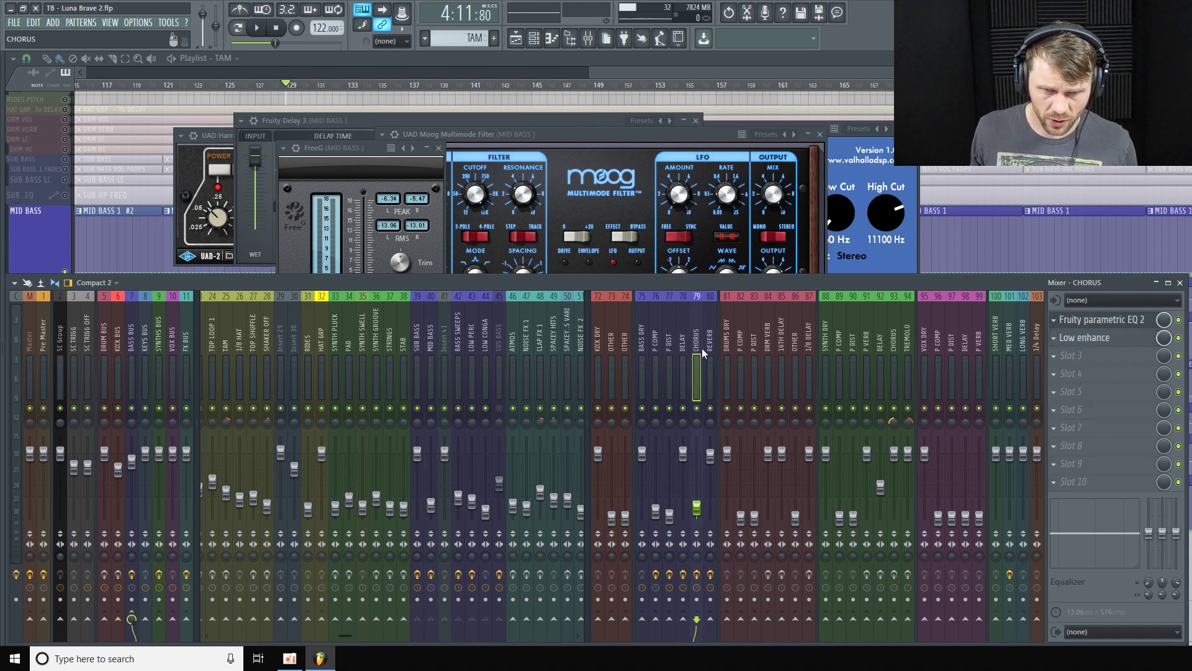
left_click(1130, 321)
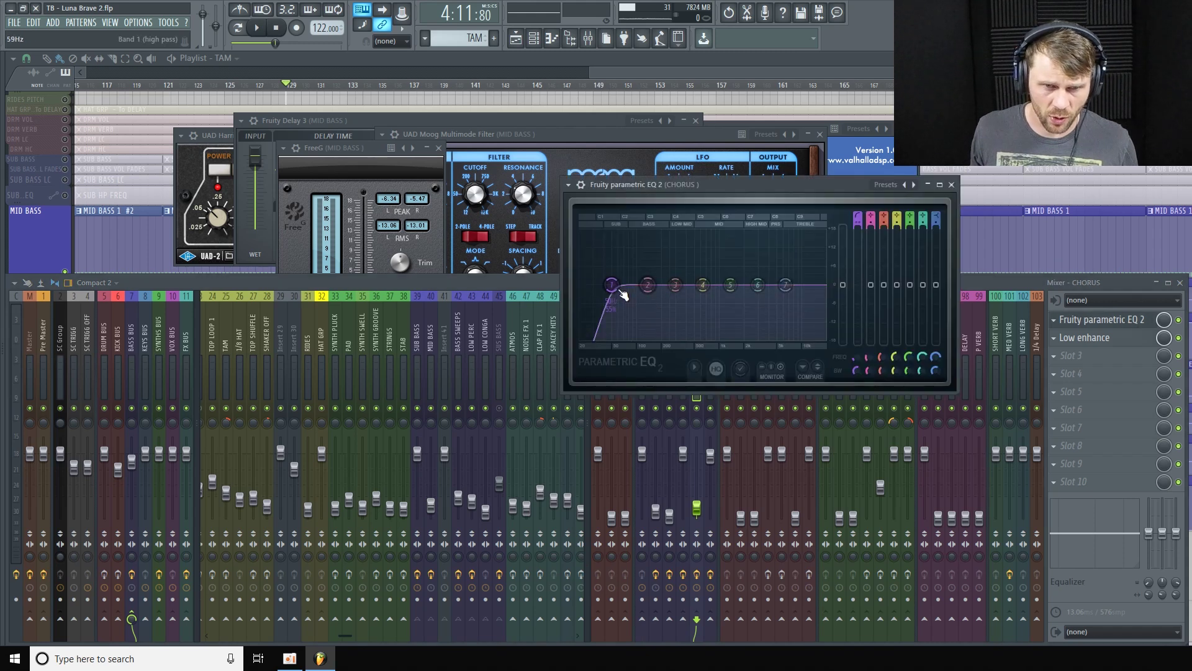
left_click(1093, 338)
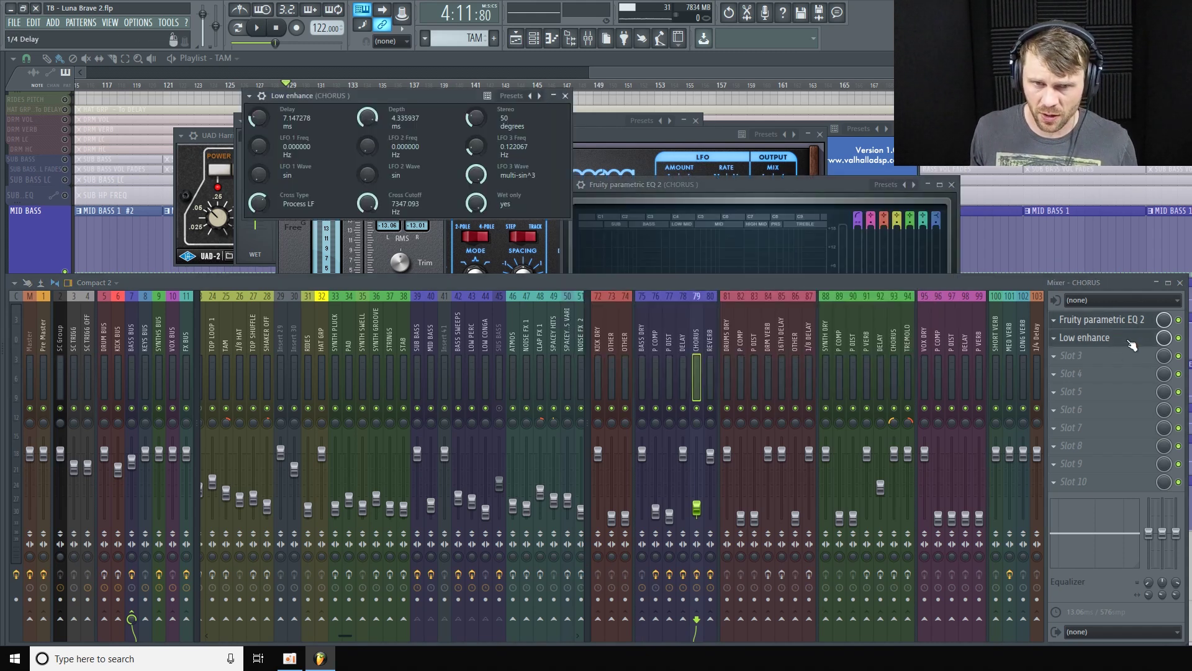
left_click(566, 97)
Step: Reselect the MID BASS channel and play the section while toggling the bass CHORUS channel to hear its contribution
left_click(433, 349)
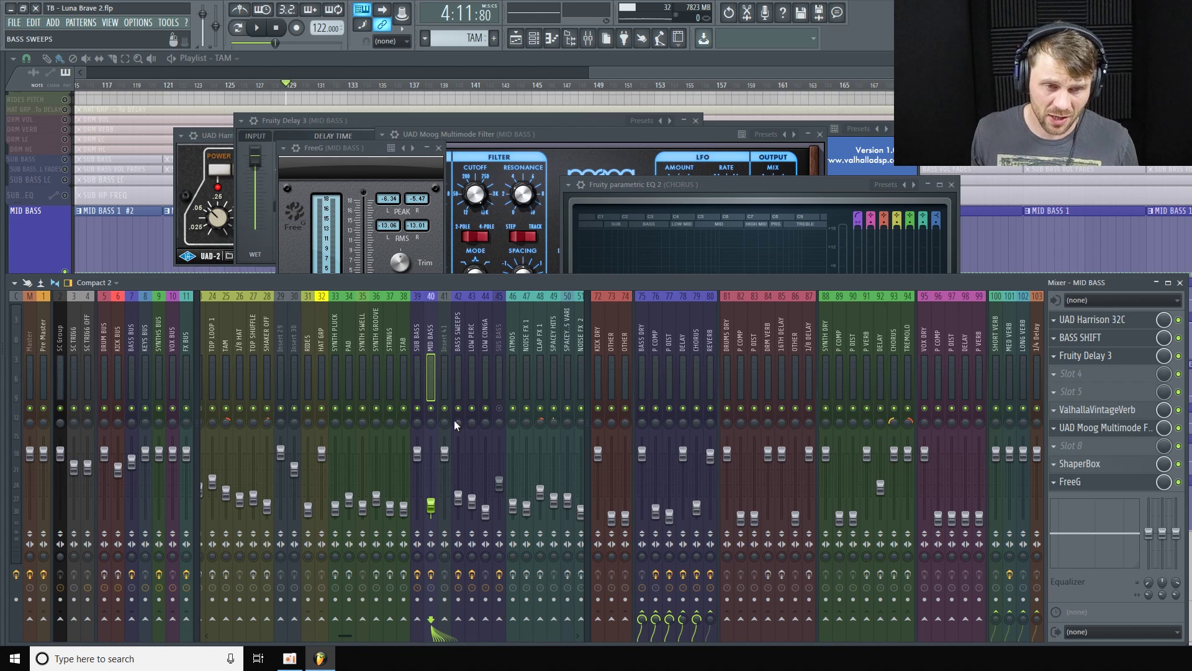
key("space")
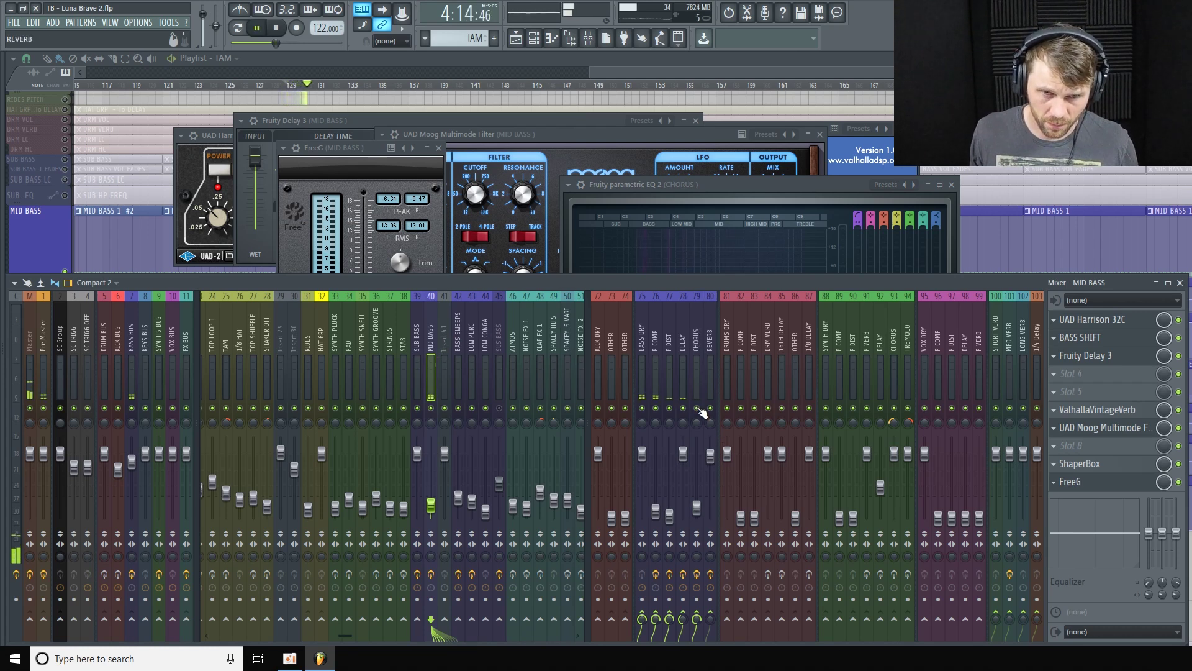
key("space")
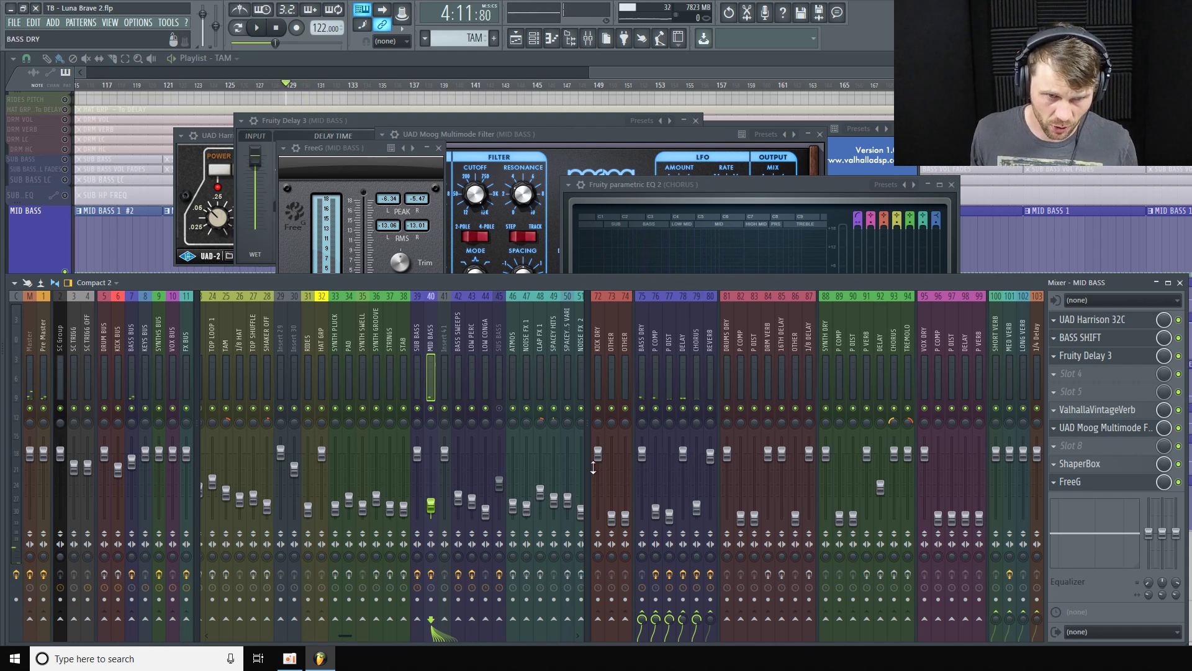
Step: Open the H-Delay on the bass group's DELAY channel and examine its delay time, feedback and filter settings
left_click(686, 339)
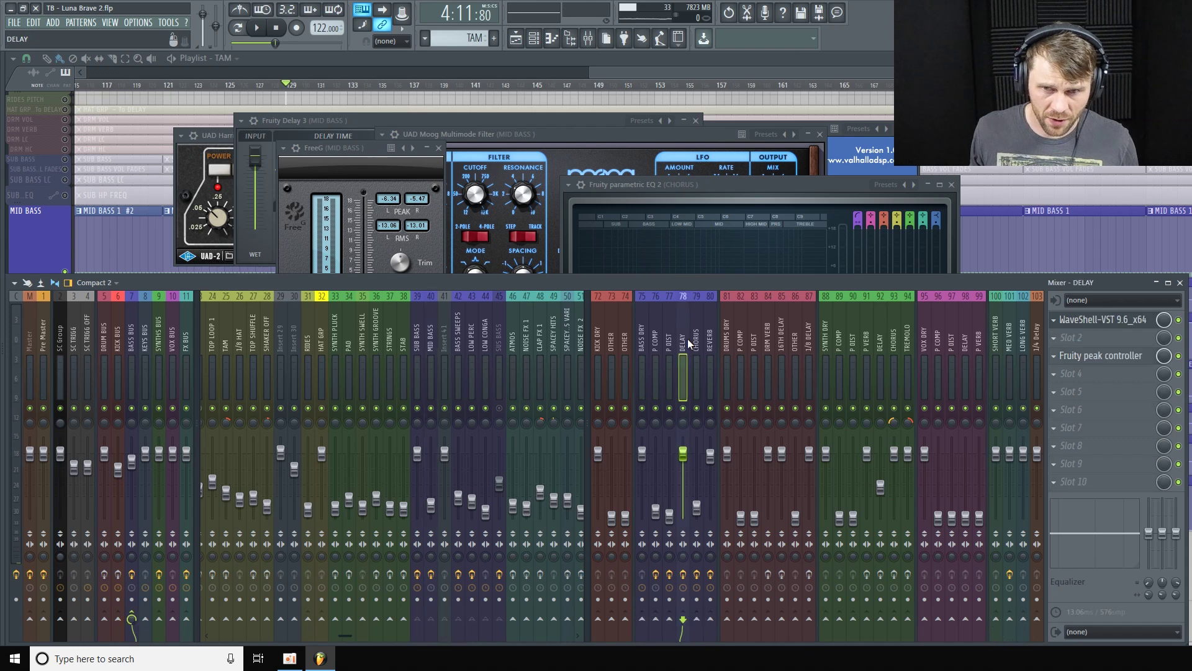
left_click(435, 341)
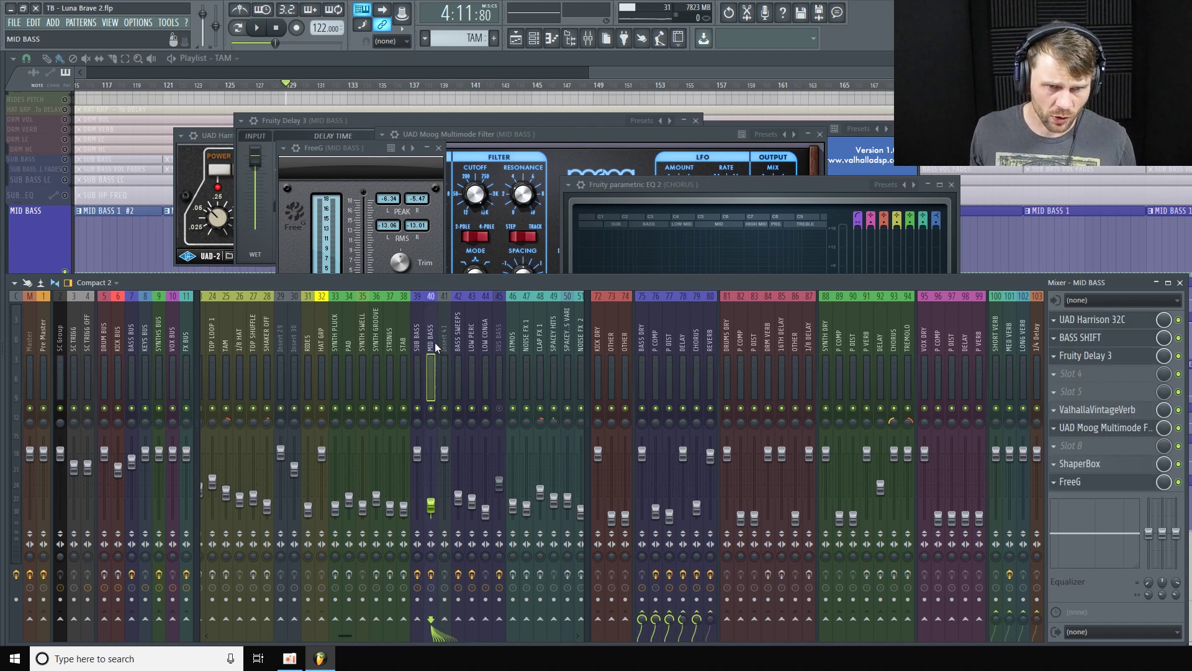
left_click(683, 344)
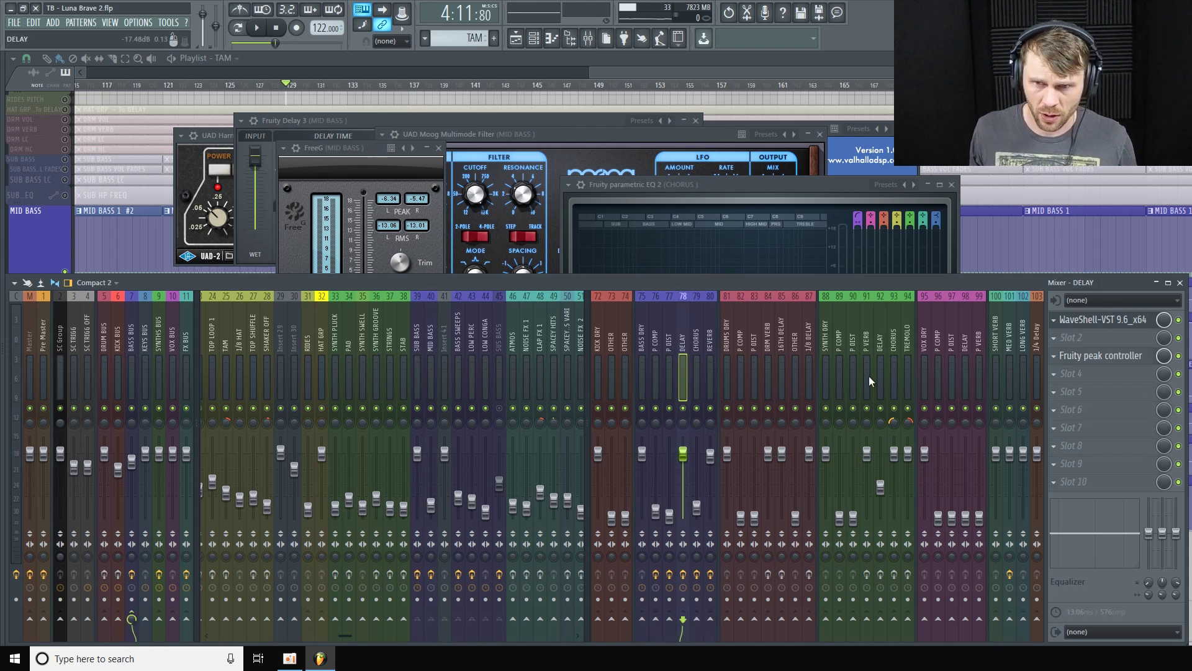
left_click(1126, 324)
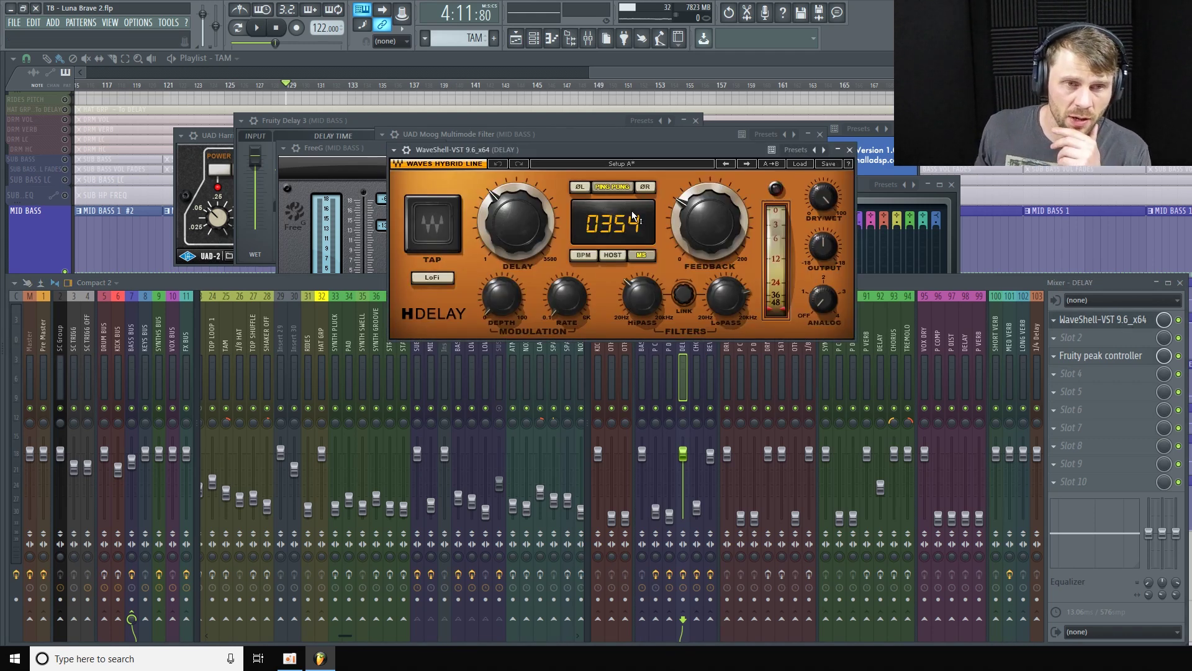
left_click_drag(597, 149, 530, 134)
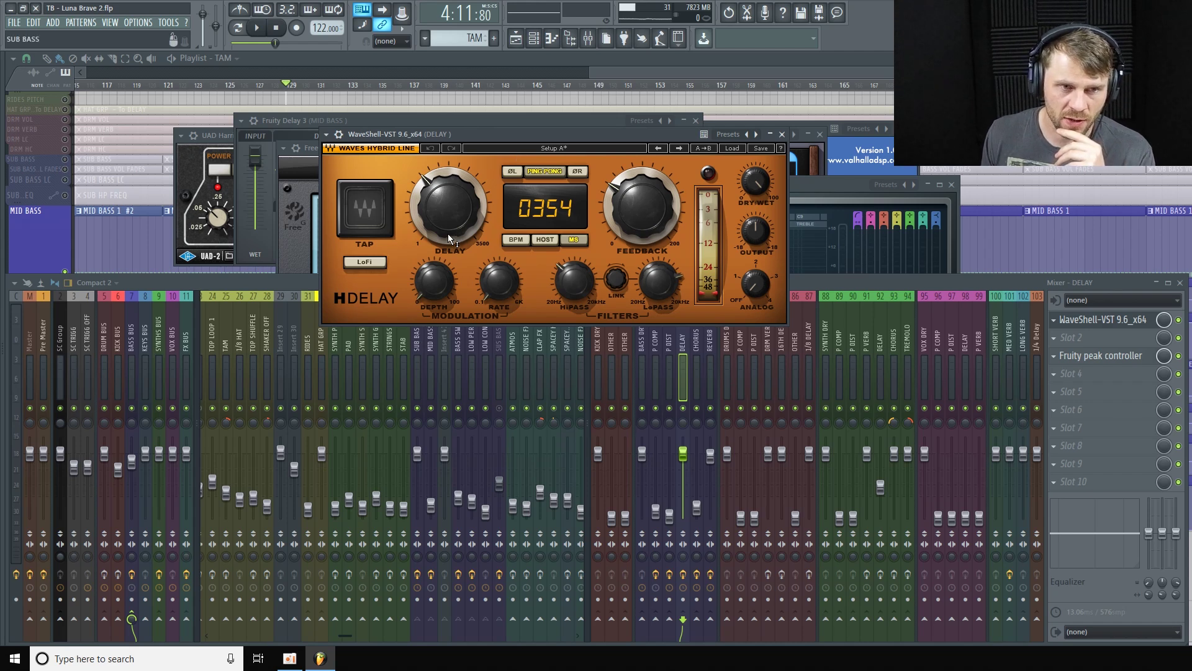
mouse_move(449, 226)
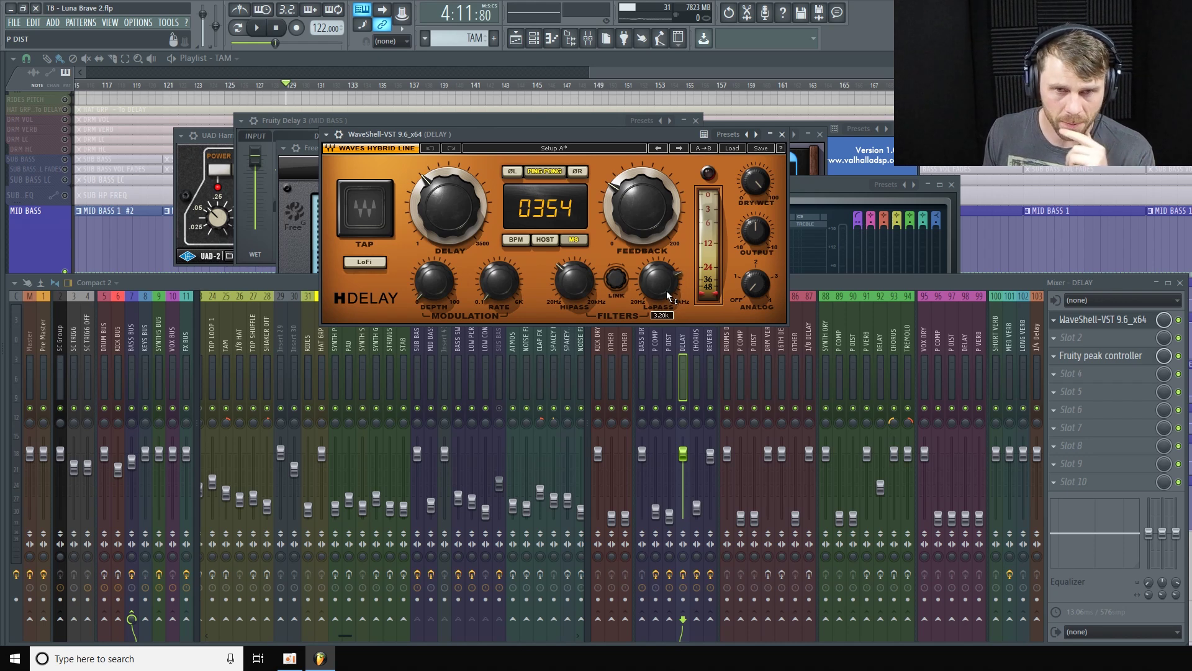
left_click(921, 277)
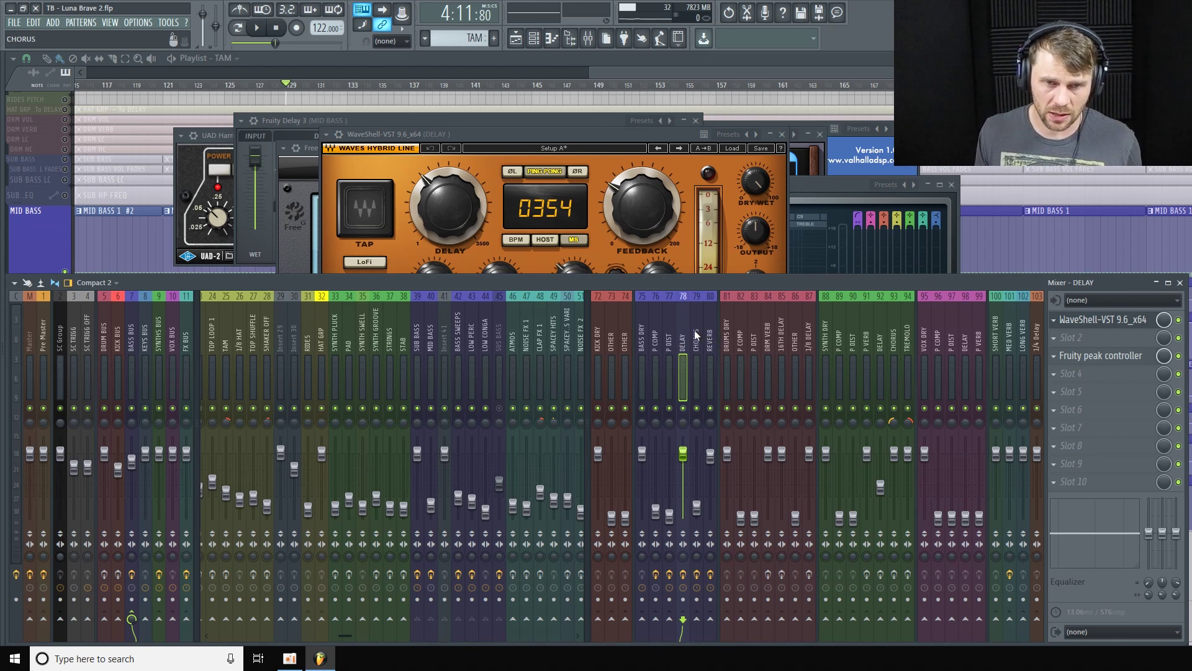
Step: Inspect the bass group's P COMP and P DIST channels and toggle them during mid bass playback to compare the parallel processing
left_click(656, 343)
left_click(669, 348)
left_click(657, 344)
left_click(667, 345)
left_click(657, 345)
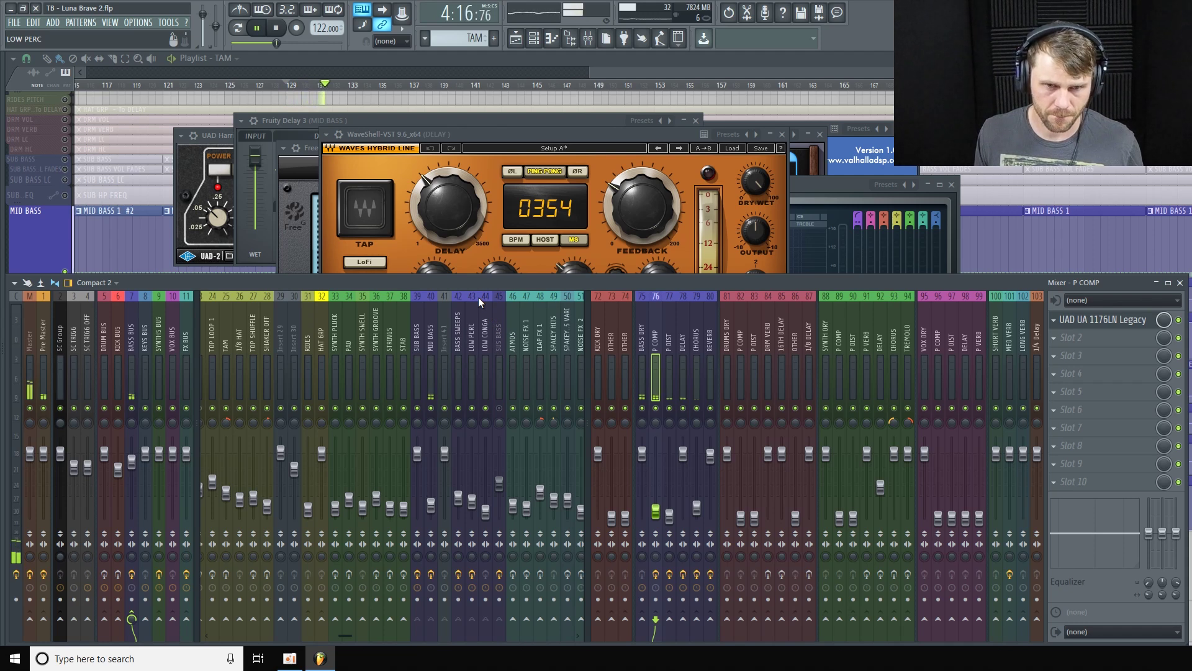
mouse_move(660, 408)
left_mouse_down()
mouse_move(705, 414)
mouse_move(658, 415)
left_mouse_up()
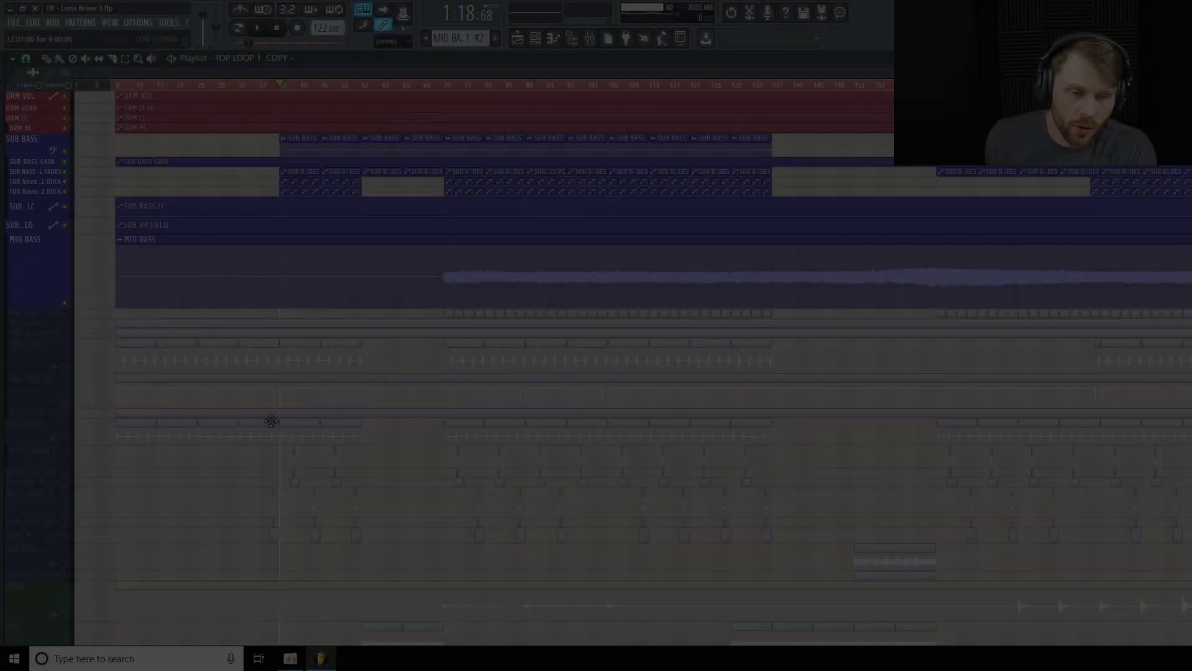
Step: Unmute the MID BASS duck, MID BASS SC and MID BASS - To REVERB automation tracks in the playlist
scroll(271, 420, "down", 1)
left_click(64, 297)
left_click(65, 307)
left_click(65, 317)
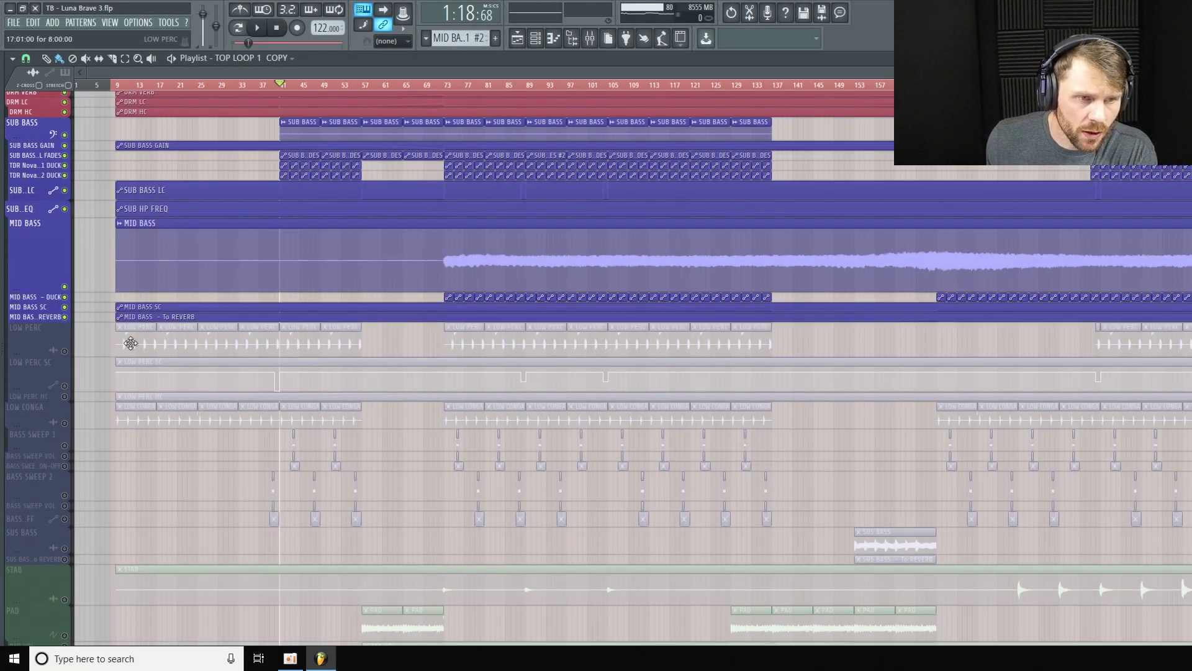
Step: Unmute the LOW PERC track and its LOW PERC SC and LOW PERC HC automation tracks in the playlist
left_click(65, 351)
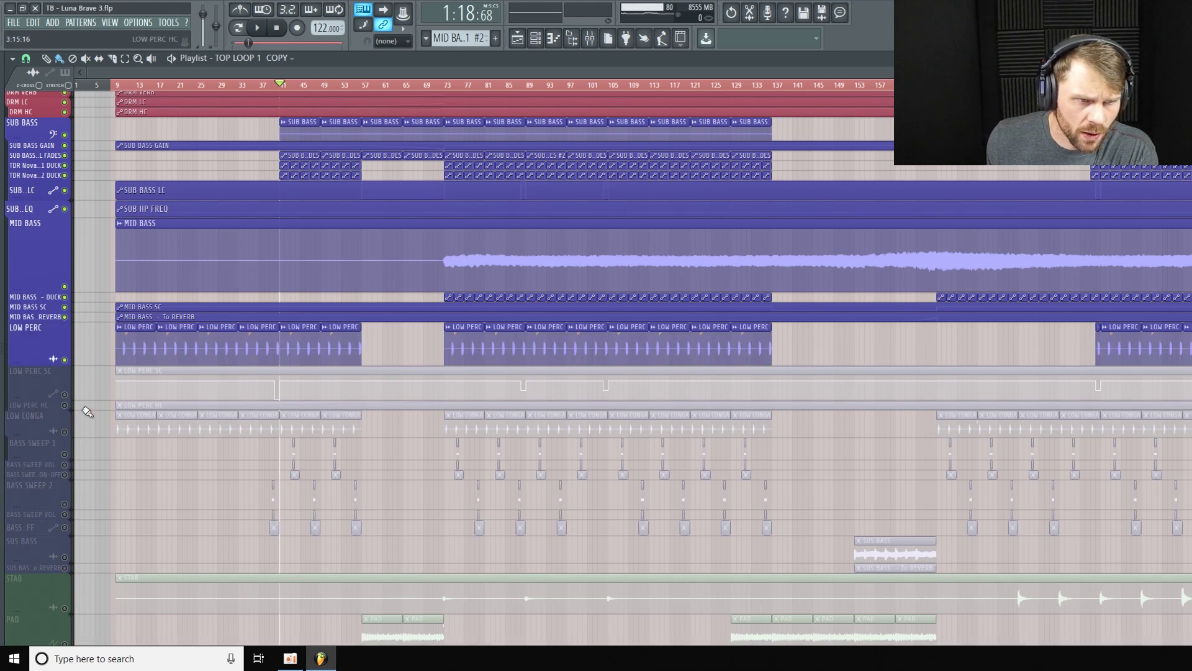
left_click(64, 394)
left_click(65, 404)
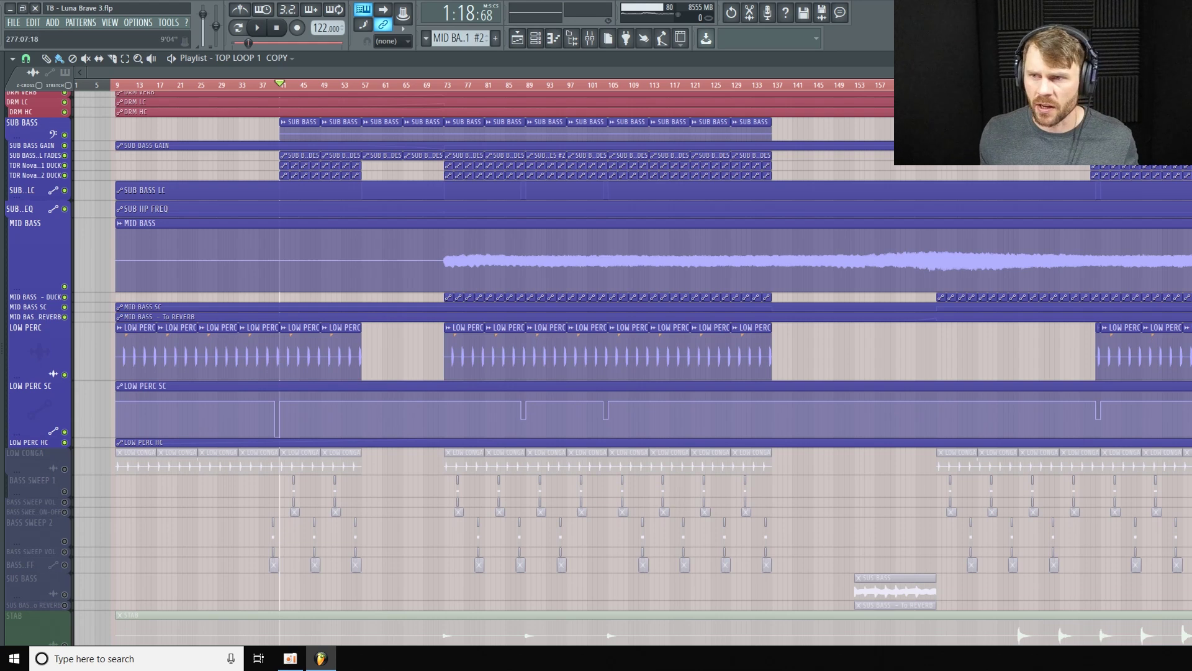
Step: Play the section with the low percussion and select the LOW PERC channel in the mixer to hear its role
scroll(403, 86, "up", 4)
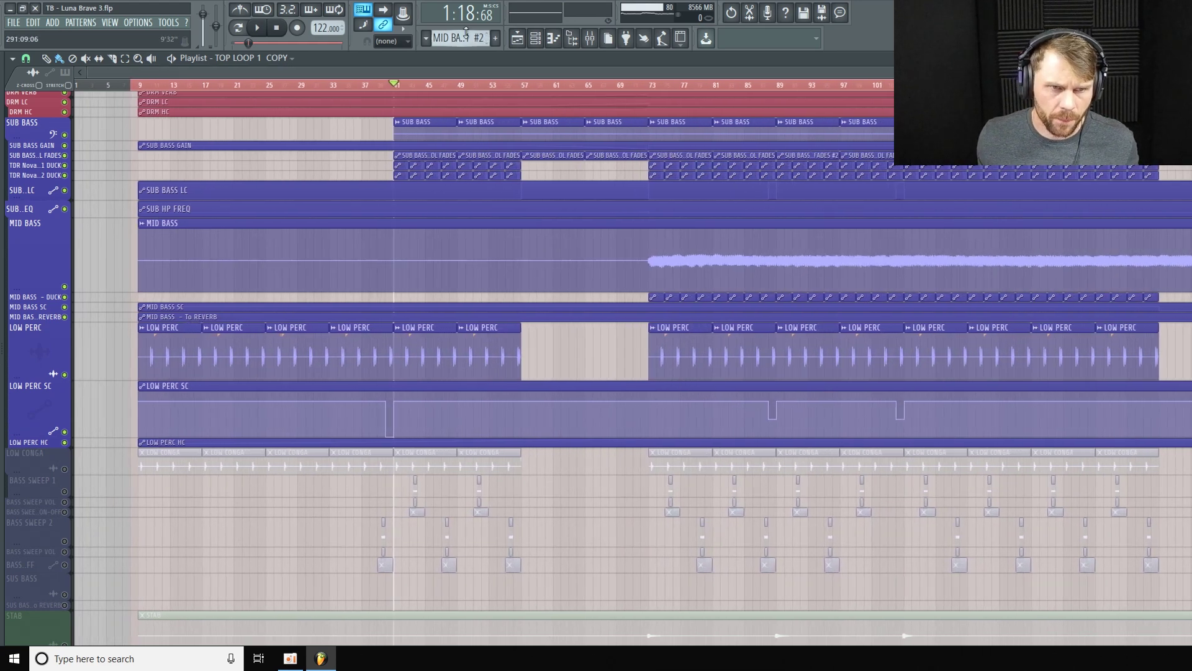
key("space")
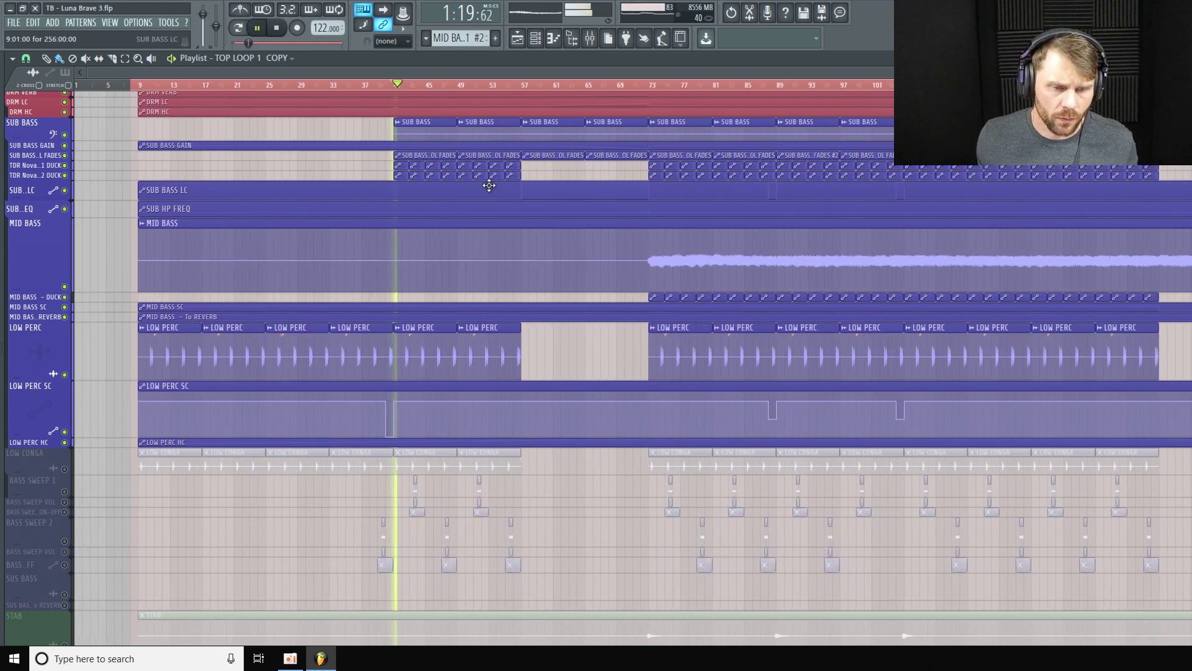
left_click(595, 43)
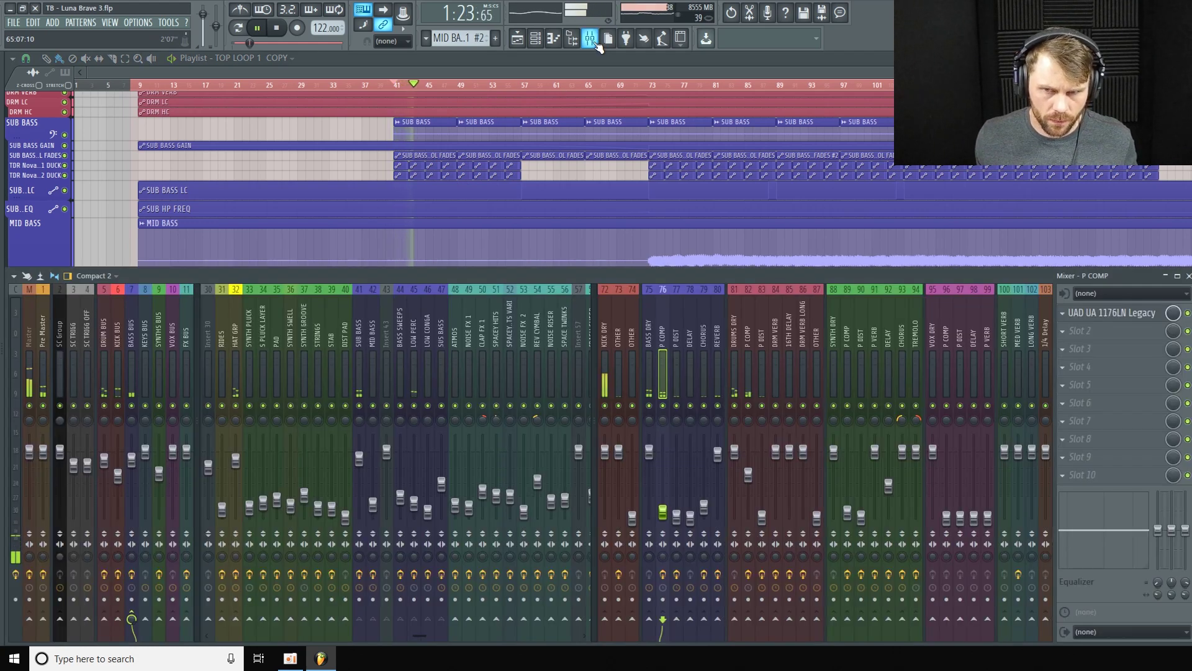
left_click(416, 346)
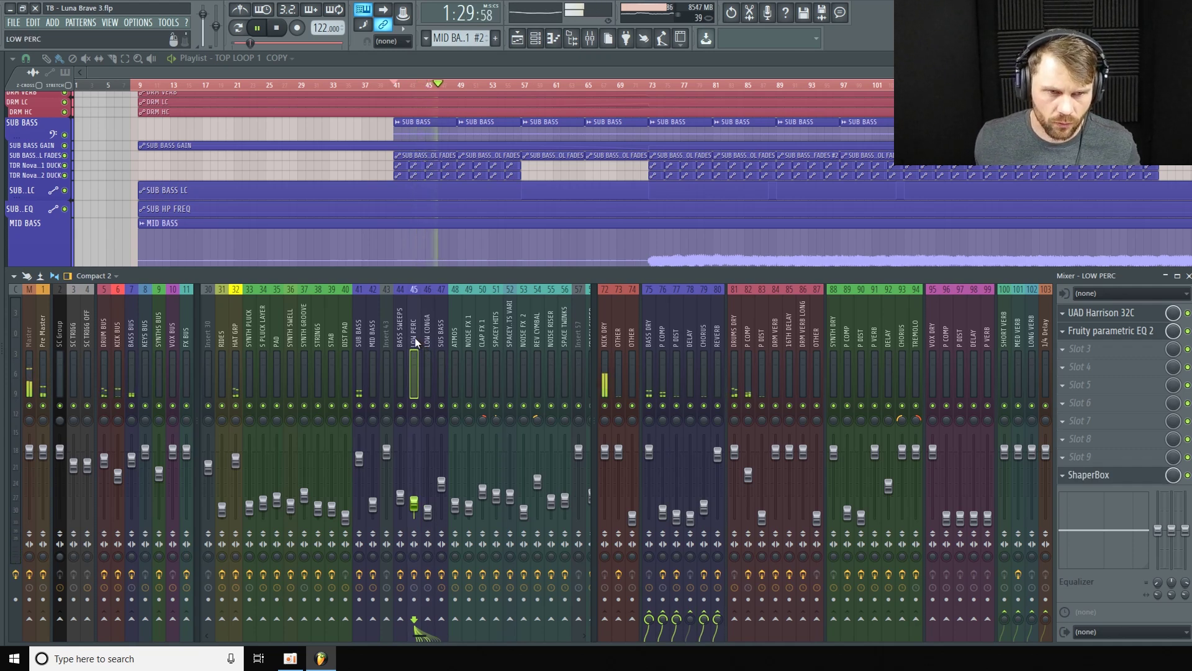
key("space")
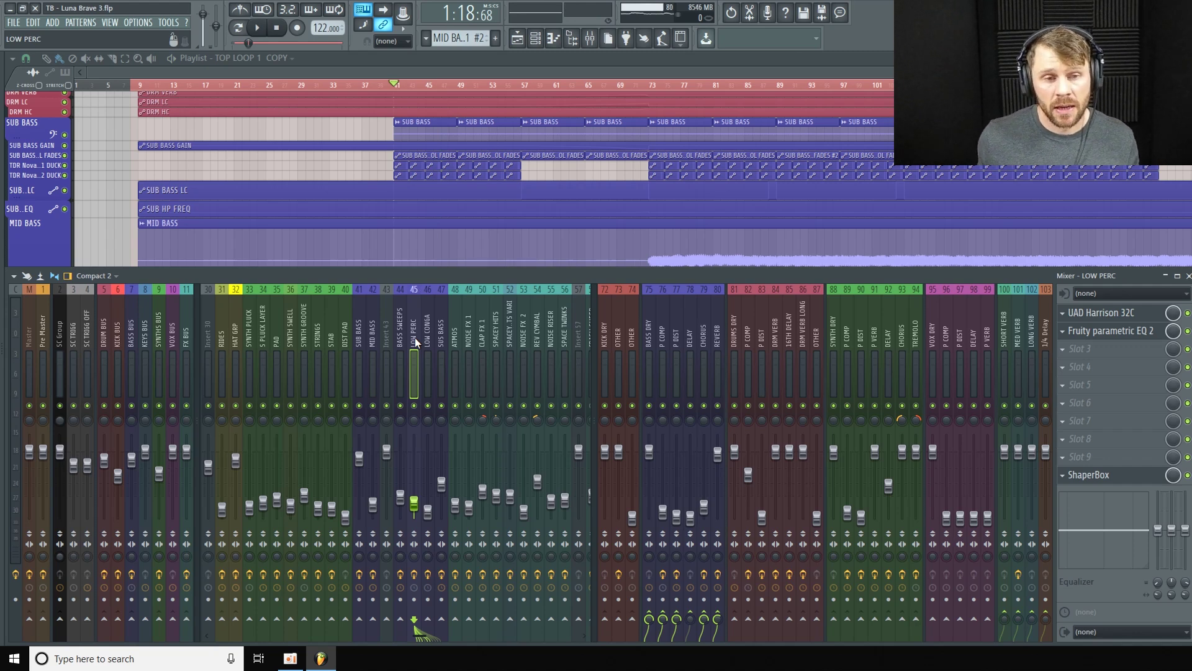
Step: Open the LOW PERC channel's UAD Harrison 32C, Fruity parametric EQ 2 and ShaperBox and examine their filter, EQ and ducking settings
left_click(1145, 313)
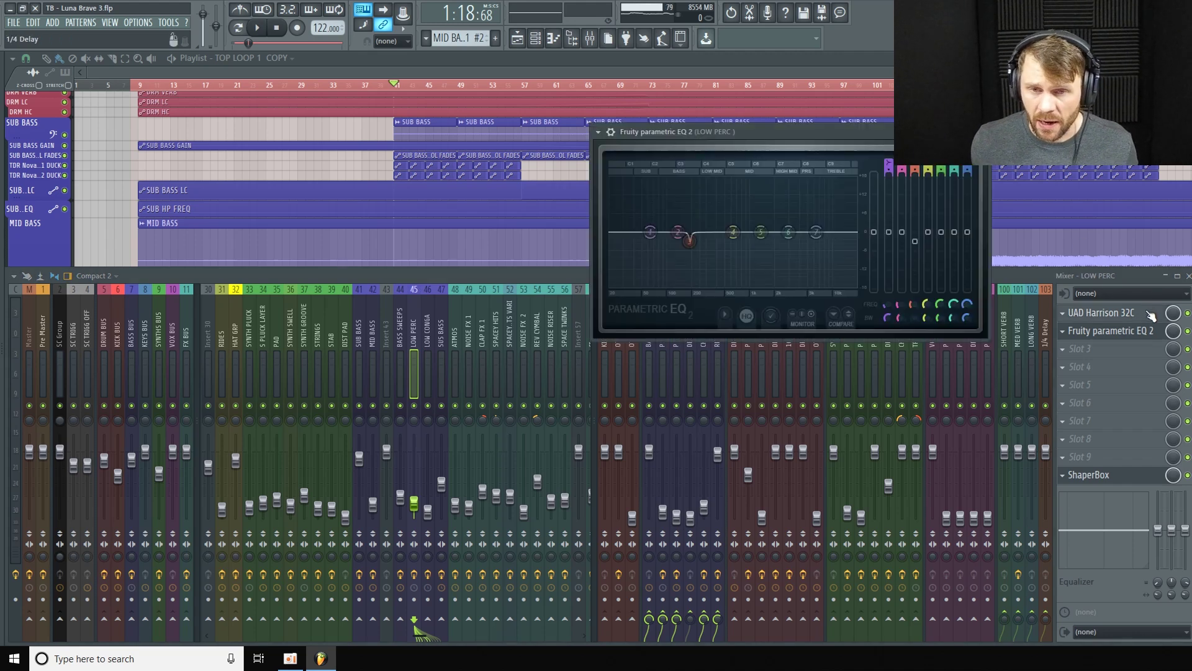
left_click_drag(857, 180, 547, 191)
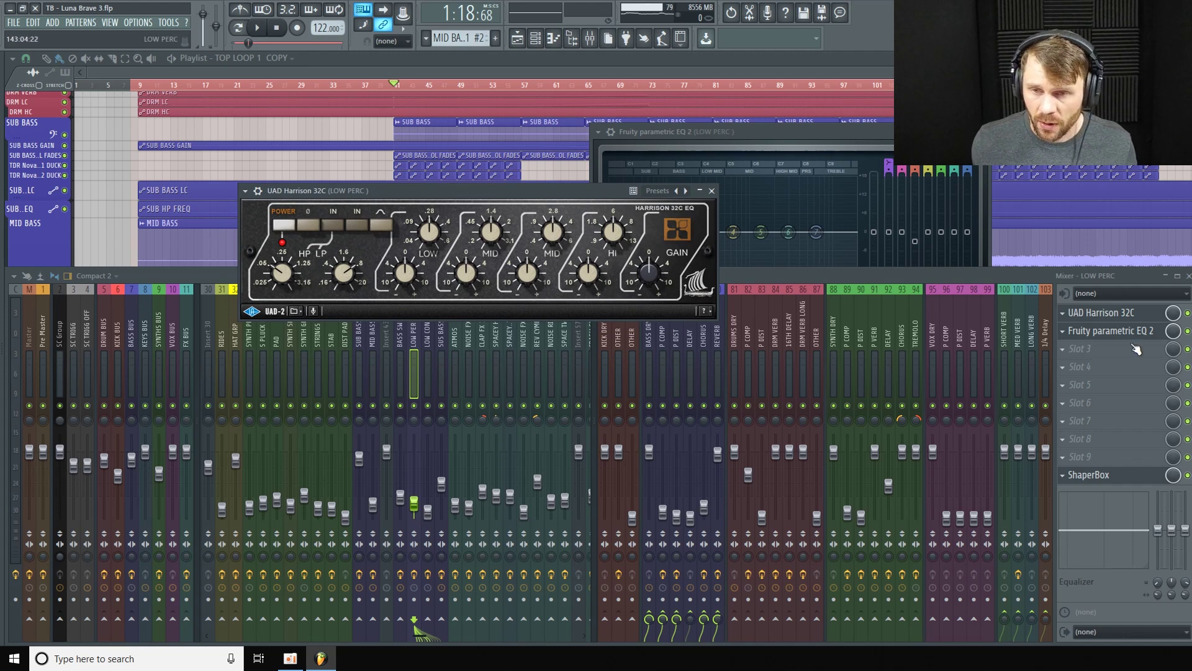
left_click(1089, 474)
left_click(1111, 330)
left_click_drag(695, 131, 581, 142)
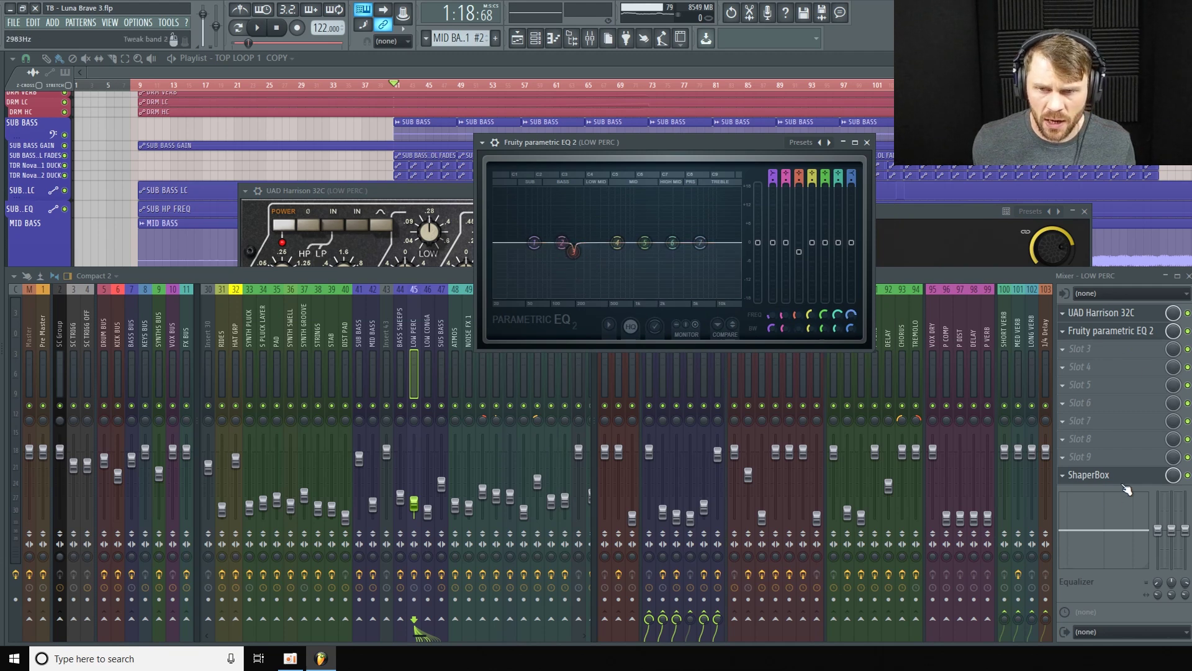
left_click(1148, 482)
left_click(1146, 482)
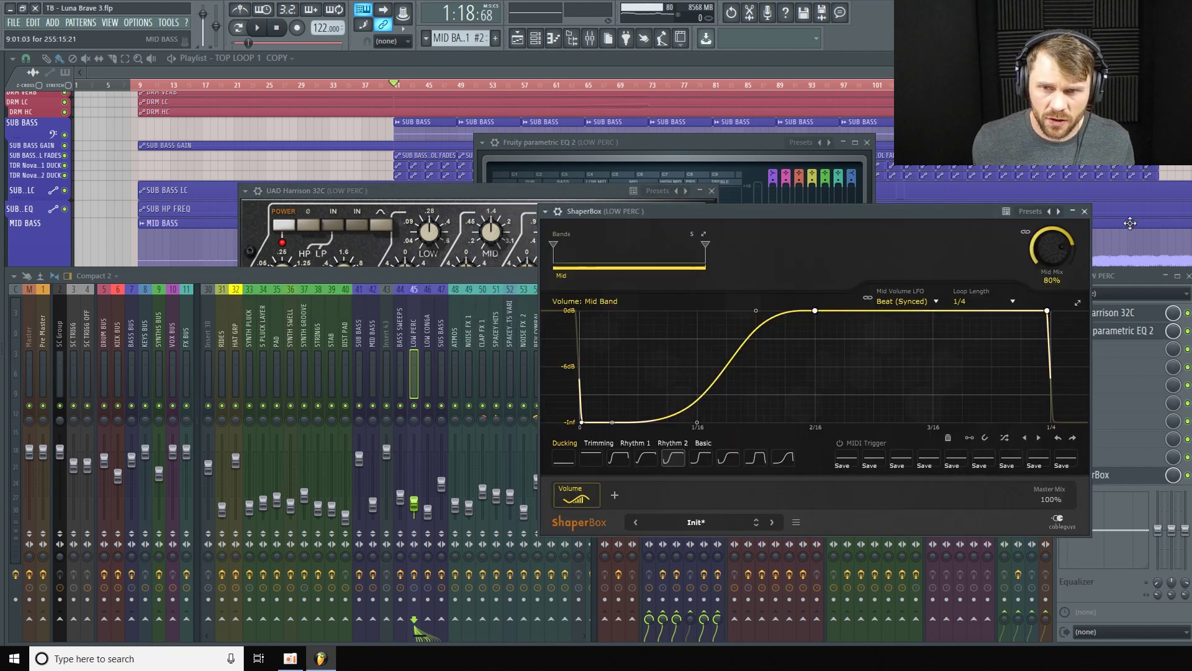
left_click(1084, 211)
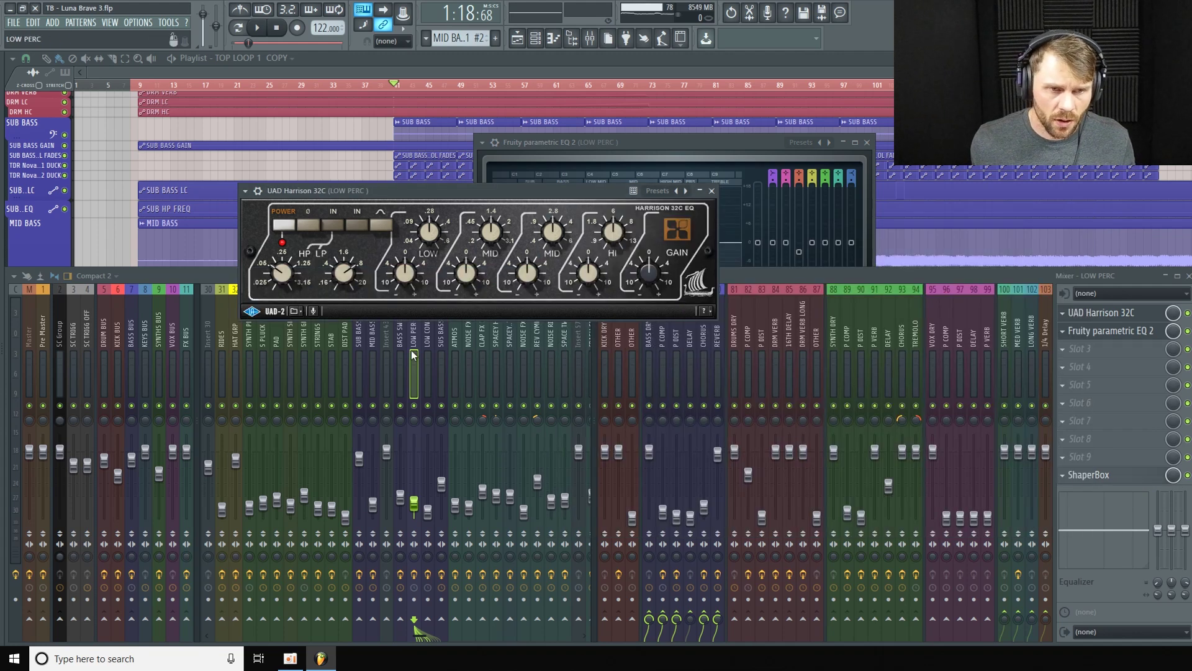
left_click_drag(474, 195, 421, 132)
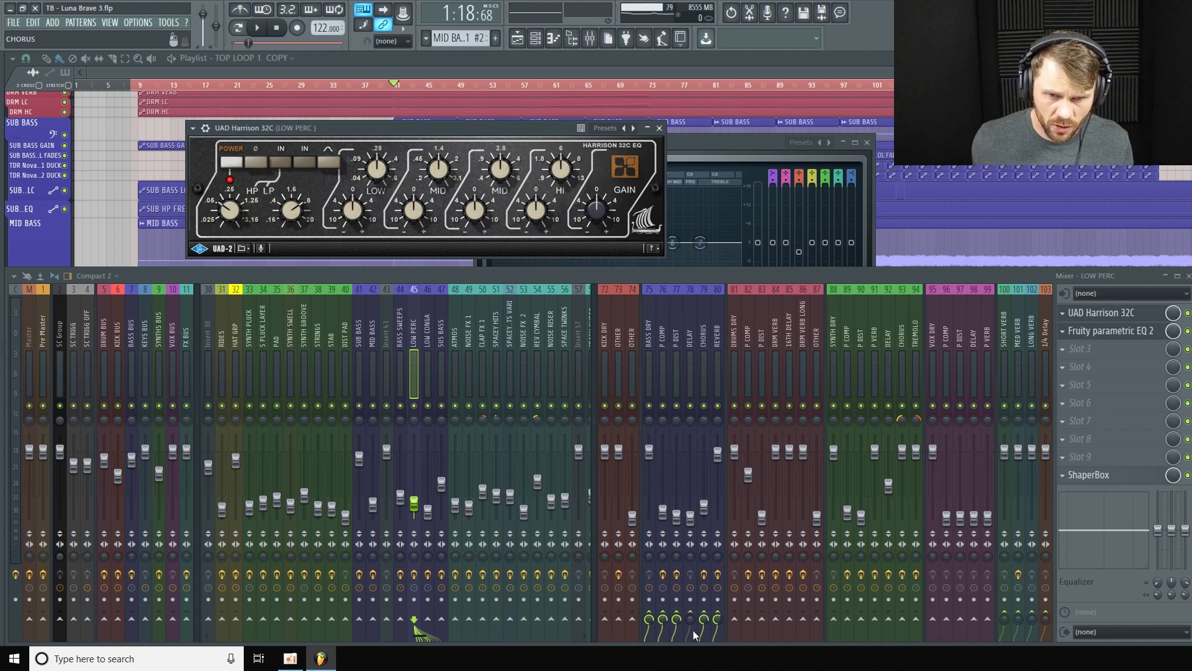
Step: Examine the ValhallaVintageVerb settings on the bass group's REVERB channel and play the section to hear the reverb
left_click(714, 335)
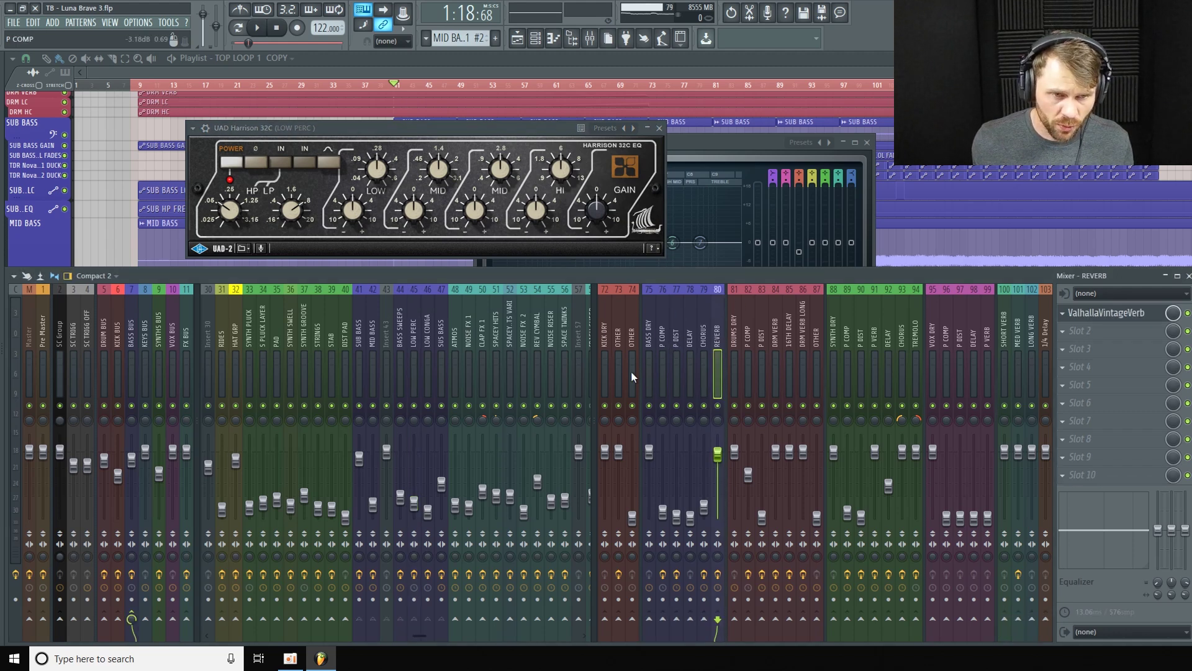
left_click(1152, 324)
left_click_drag(642, 106, 555, 94)
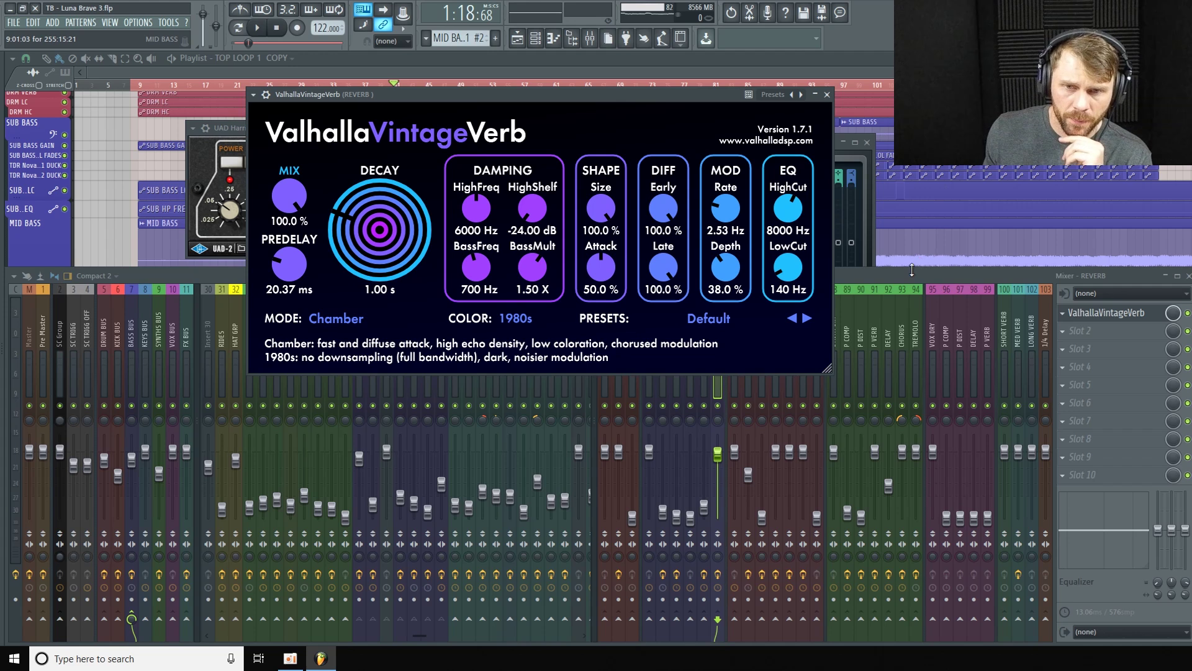
left_click(718, 386)
key("space")
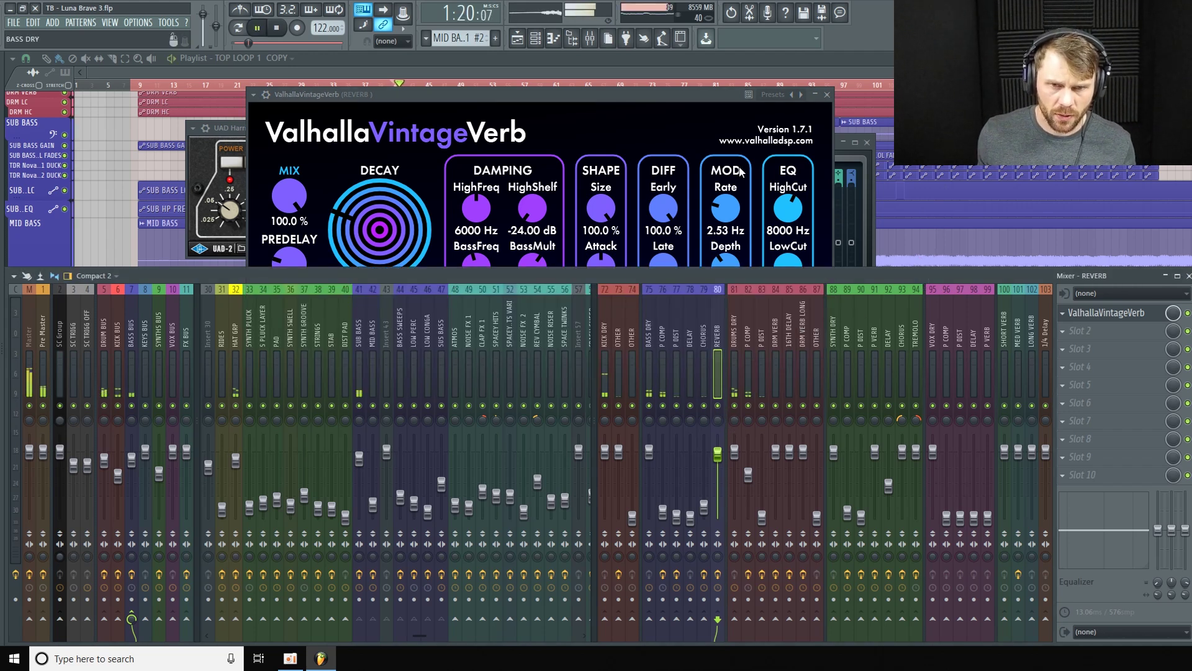
left_click(710, 93)
left_click_drag(710, 93, 599, 65)
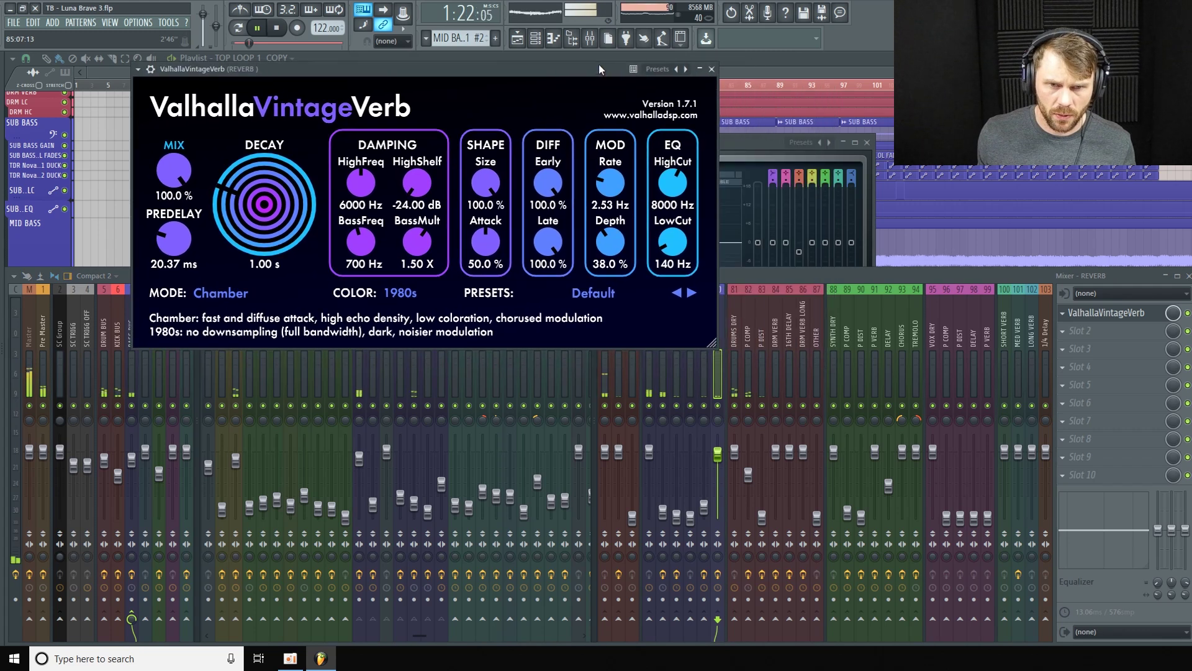
left_click(760, 289)
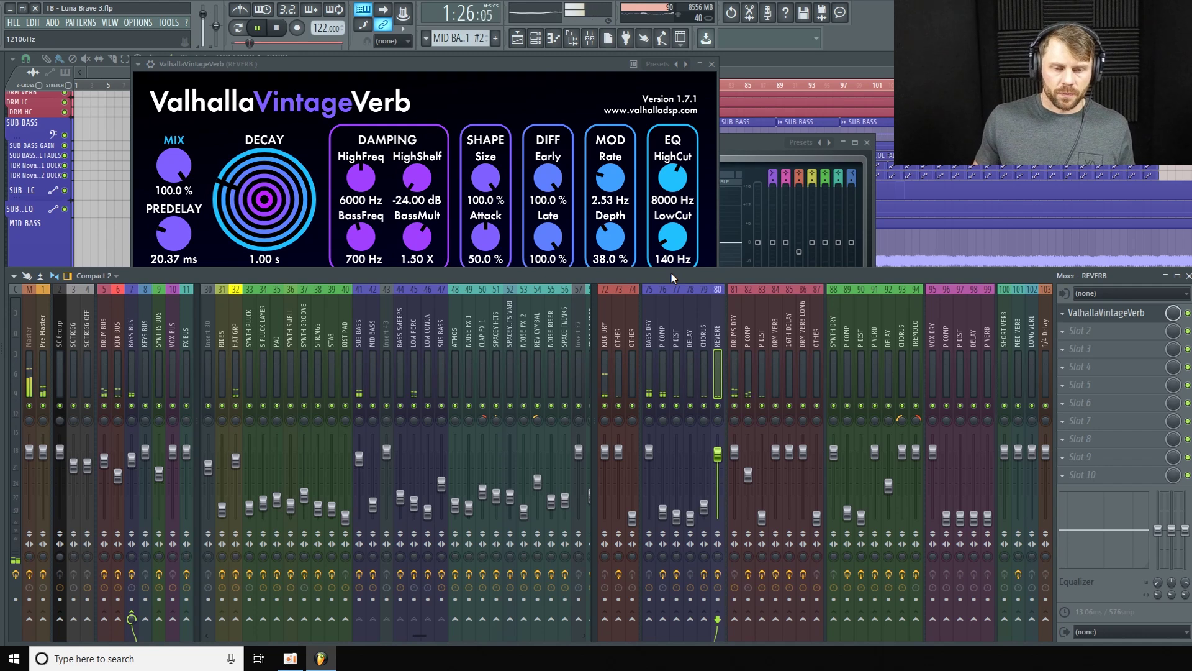
key("space")
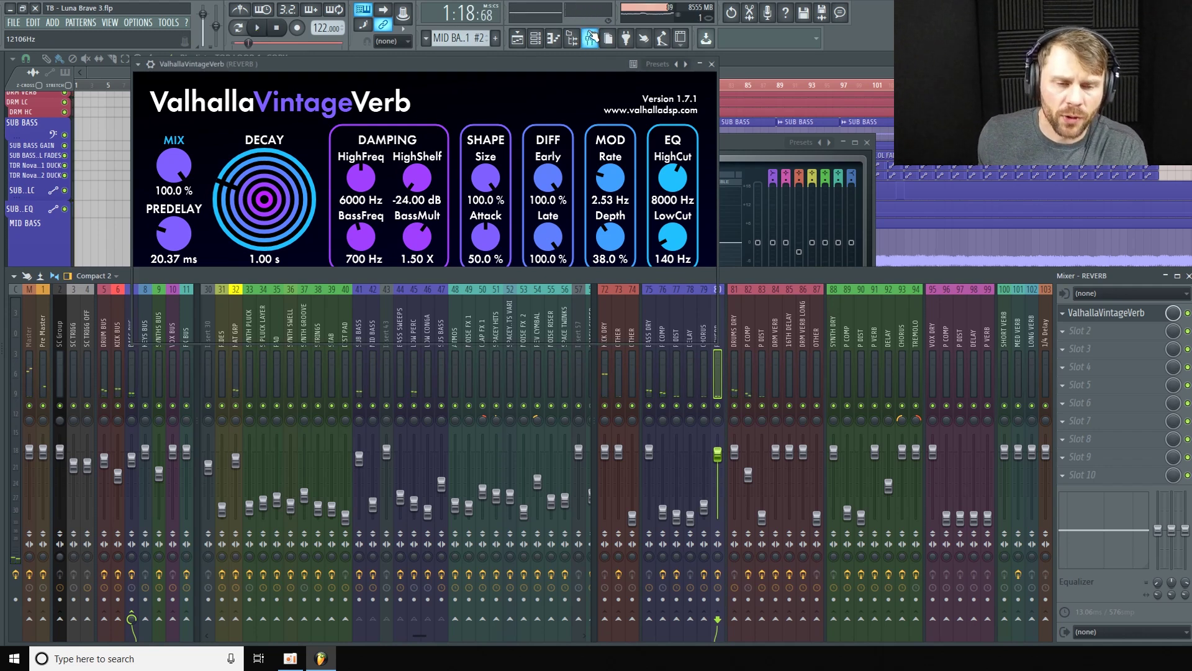
Step: Return to the playlist and adjust the heights of the MID BASS, LOW PERC and LOW PERC SC tracks
left_click(589, 39)
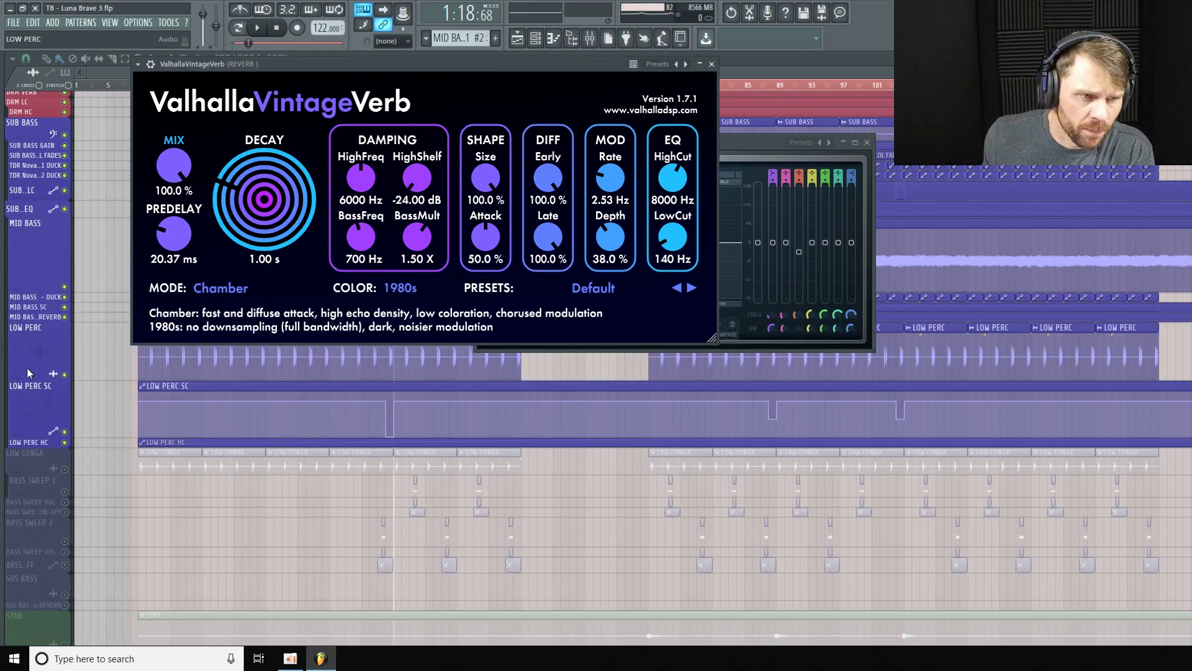
left_click_drag(30, 377, 30, 372)
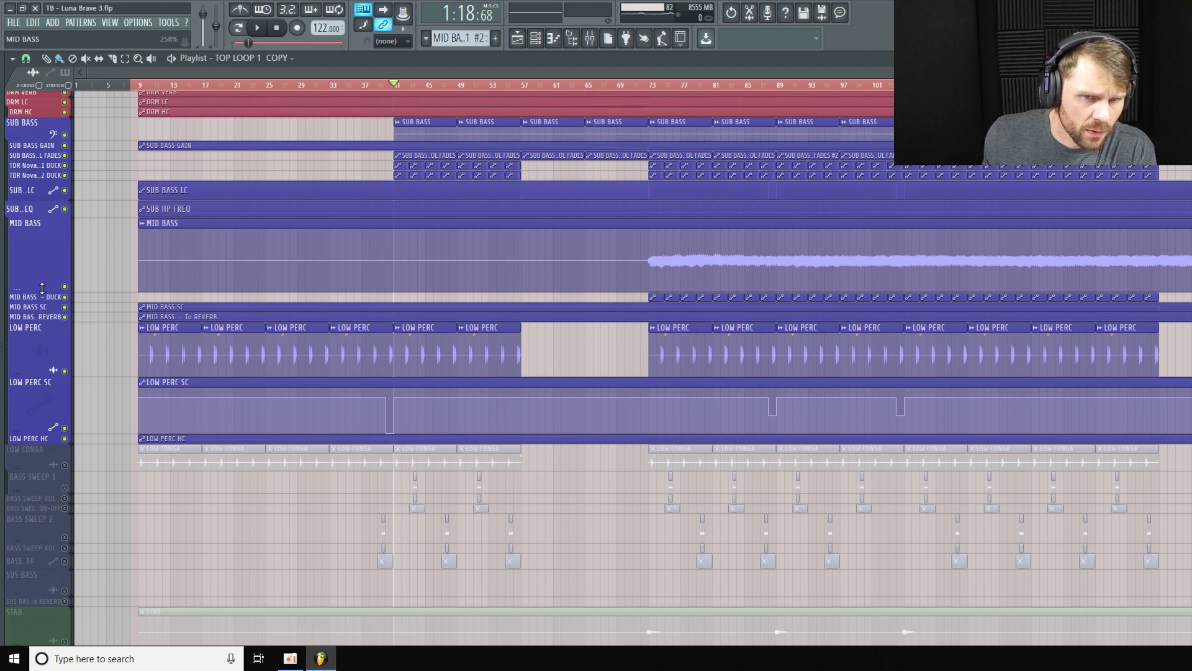
left_click_drag(42, 287, 42, 284)
left_click_drag(38, 372, 38, 383)
left_click_drag(38, 442, 38, 434)
left_click_drag(38, 383, 38, 368)
left_click_drag(38, 413, 39, 419)
left_click_drag(43, 377, 44, 372)
left_click_drag(41, 421, 41, 429)
left_click_drag(36, 360, 36, 364)
left_click_drag(37, 444, 37, 427)
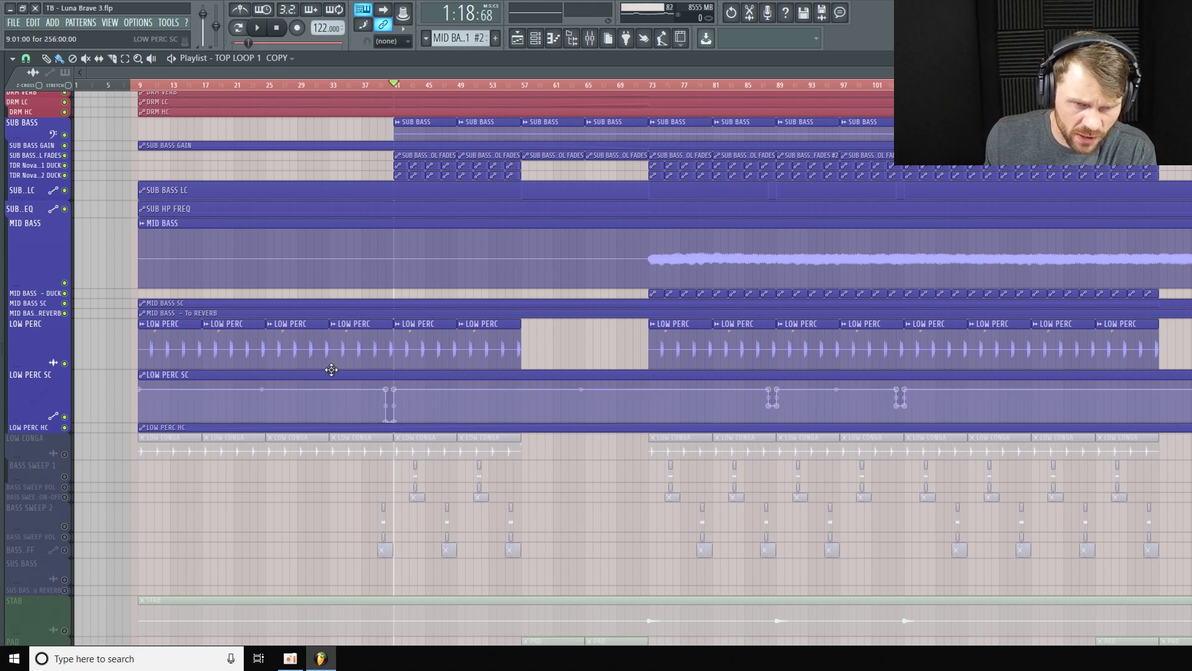
Step: Unmute the LOW CONGA track in the playlist and make it taller
scroll(324, 369, "down", 5)
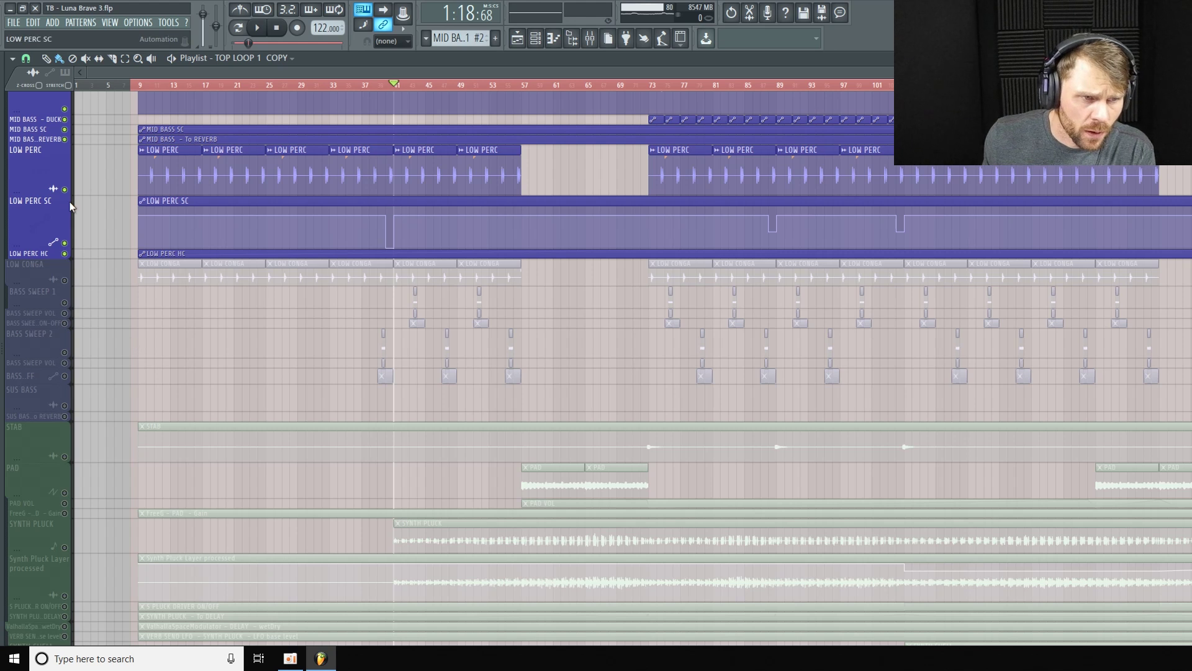
left_click(64, 280)
left_click_drag(37, 286, 37, 303)
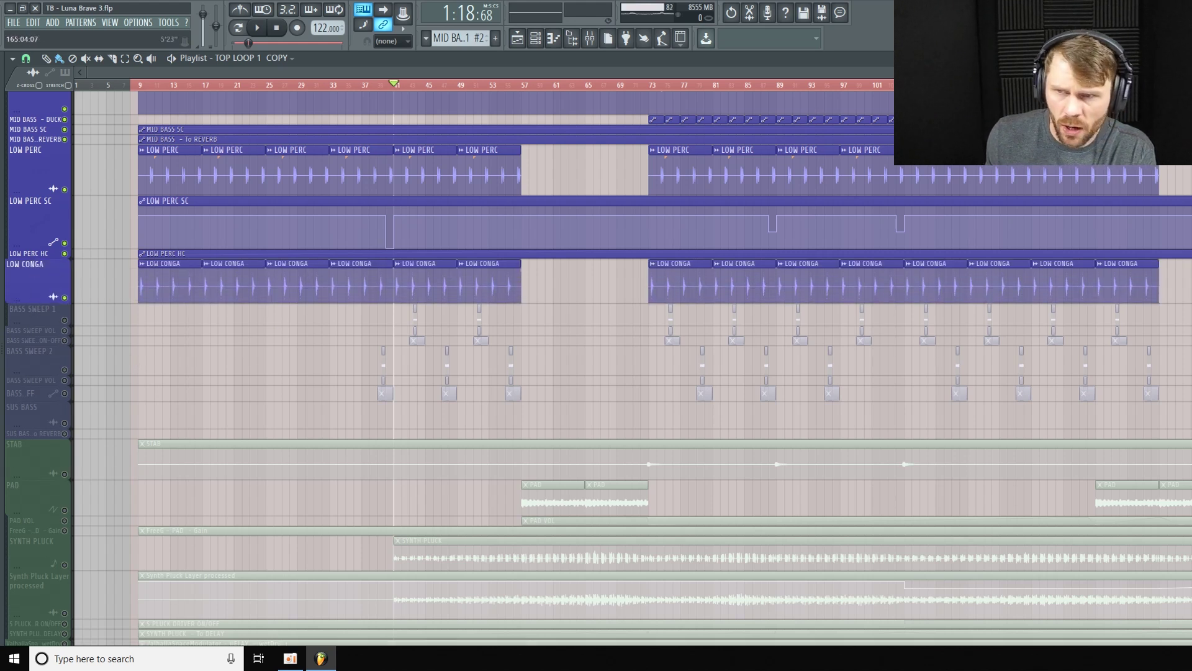
Step: Play the section with the low conga added and watch the bass channel levels in the mixer
left_click_drag(1057, 73, 730, 72)
key("space")
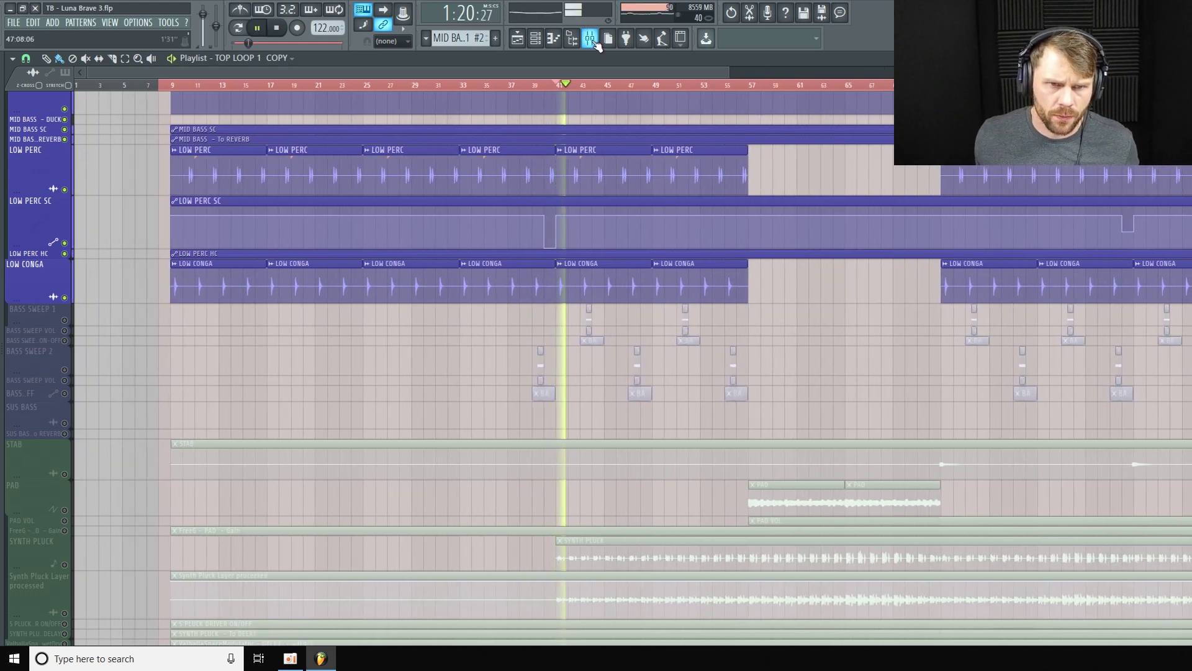
key("F9")
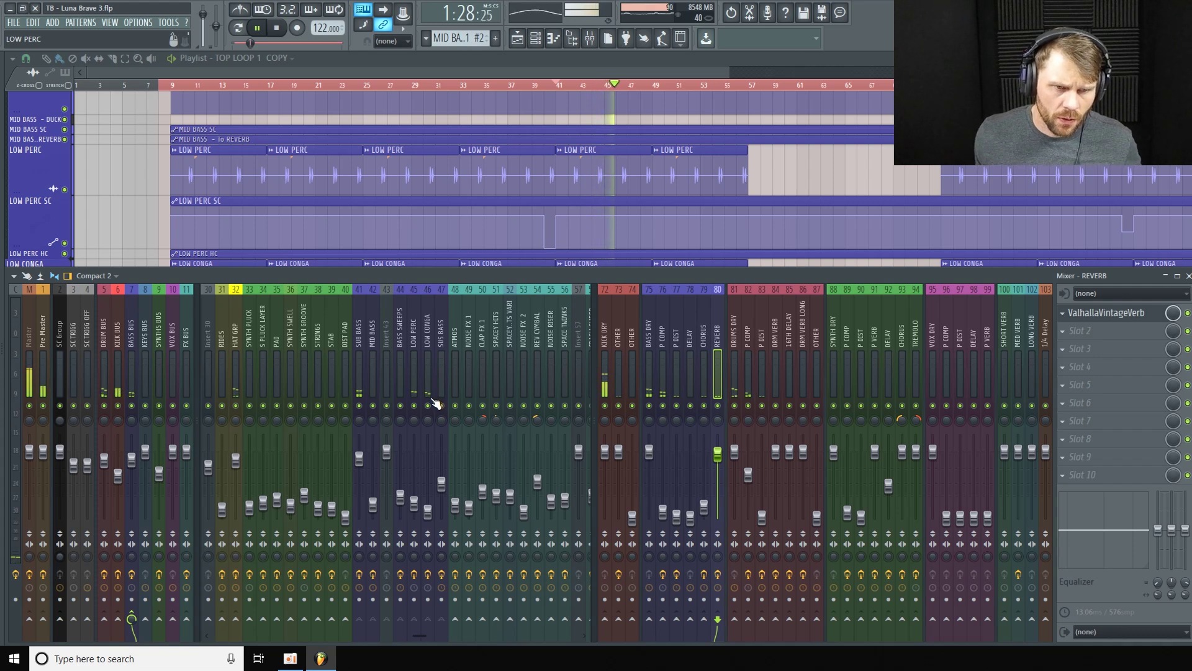
key("space")
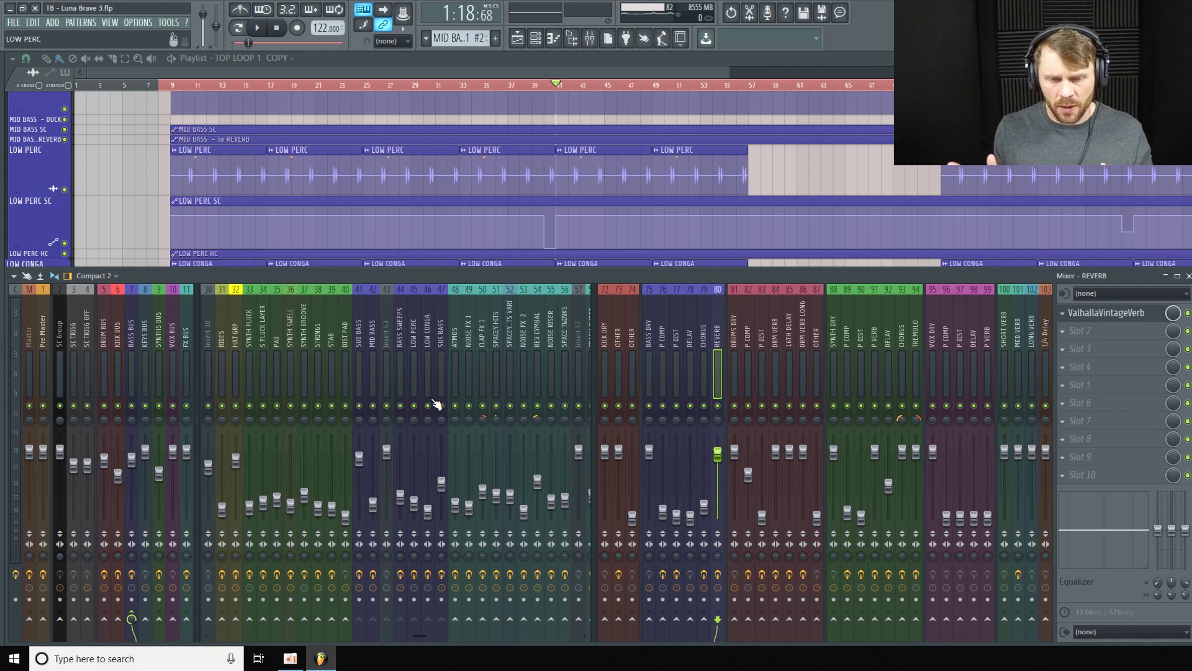
Step: Inspect the UAD Harrison 32C and Fruity parametric EQ 2 on the LOW CONGA channel, then close them and return to the playlist
left_click(433, 329)
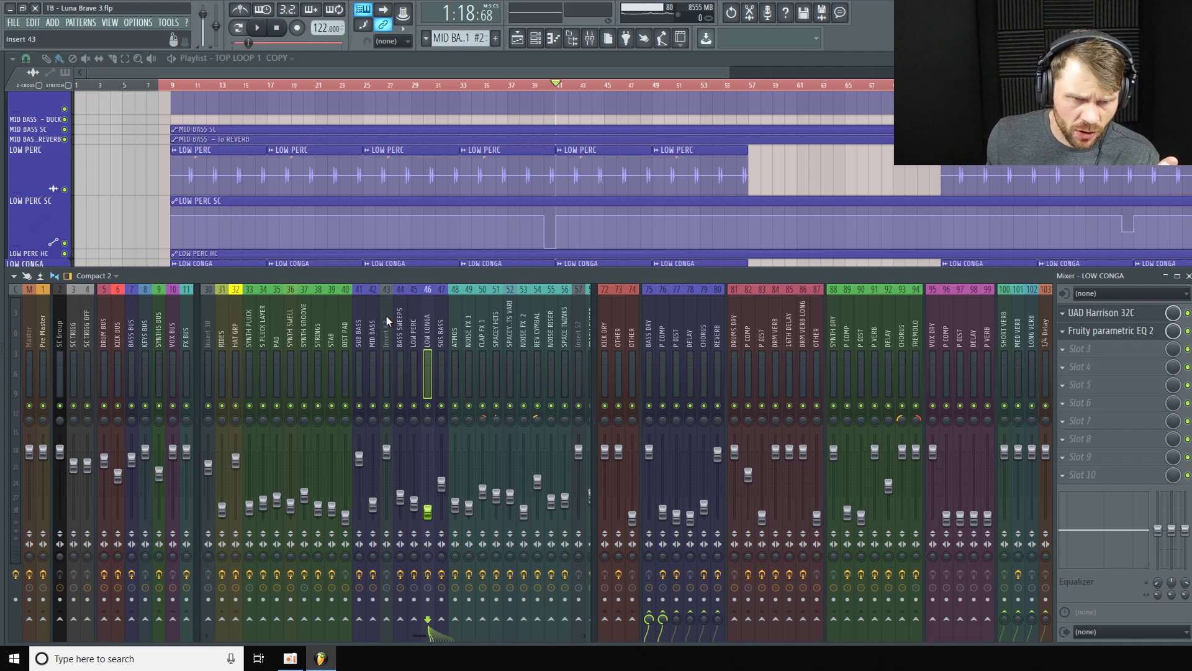
left_click(1149, 327)
left_click(1143, 313)
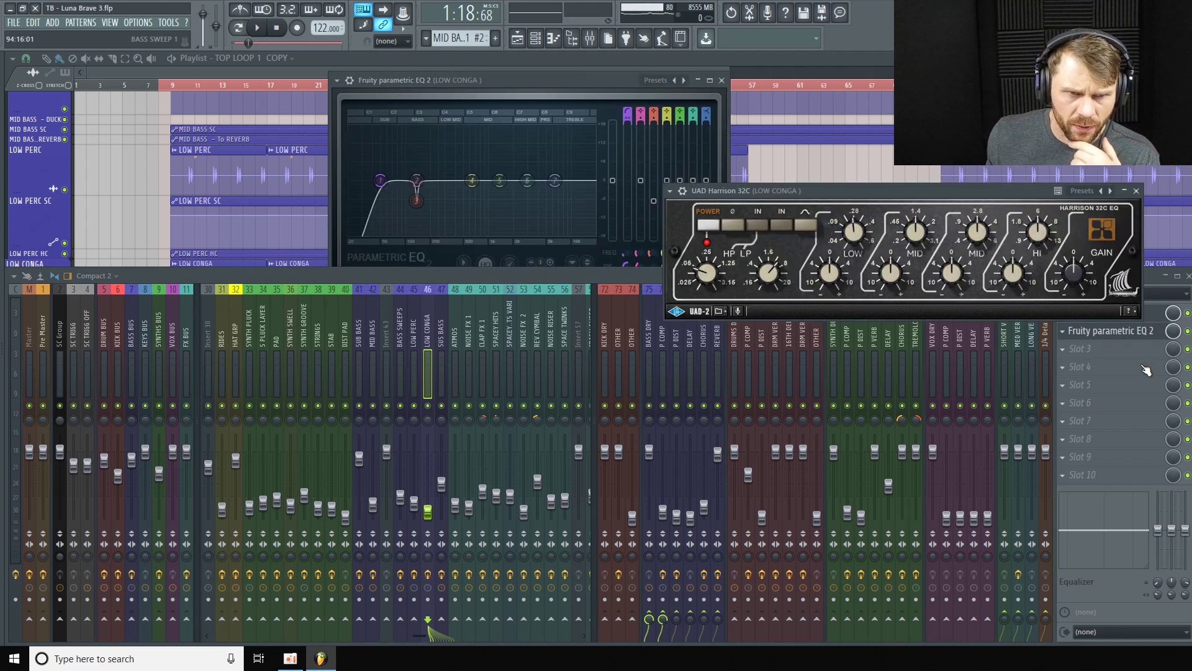
left_click_drag(865, 197, 298, 128)
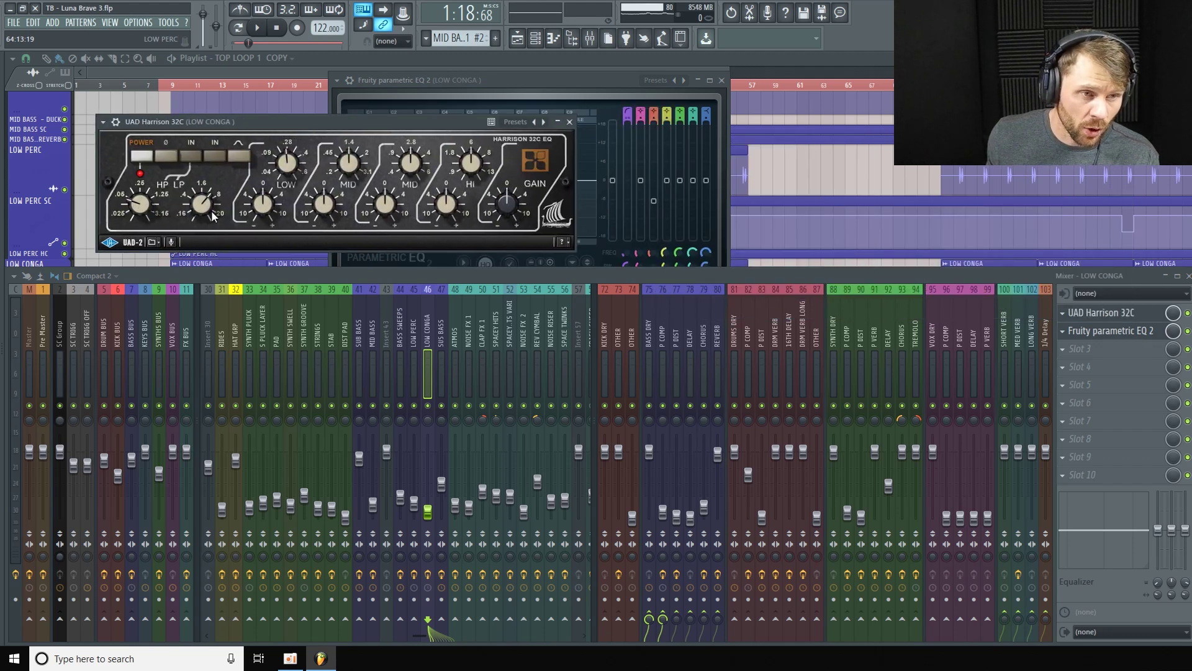
left_click(1150, 331)
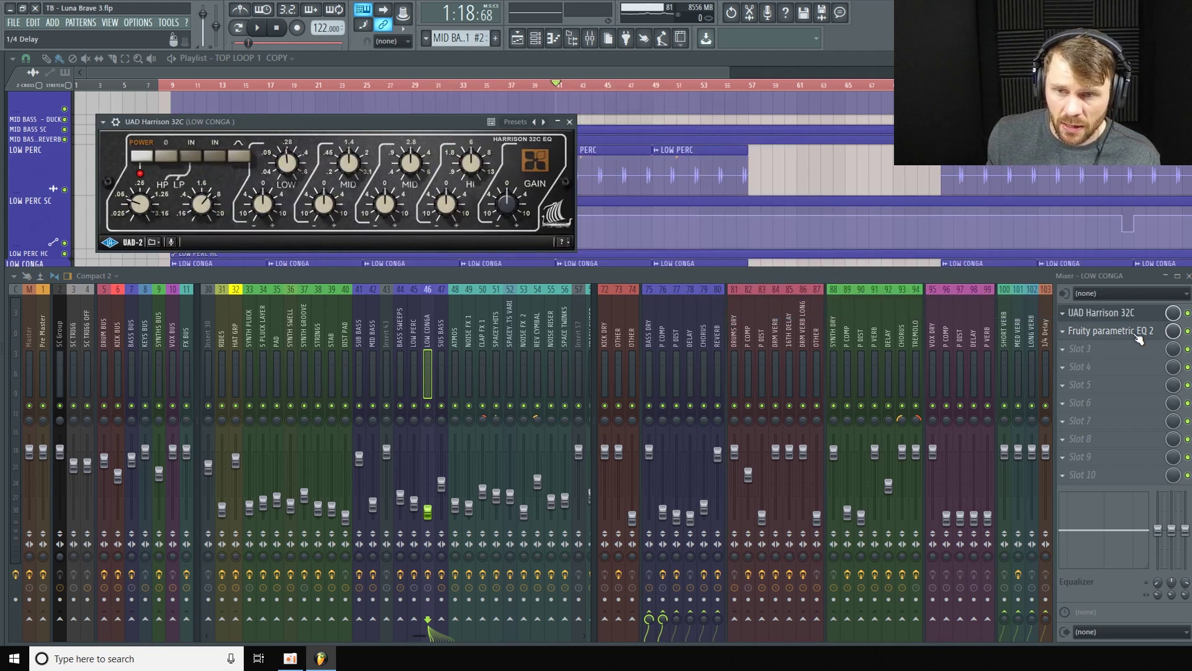
left_click(1150, 331)
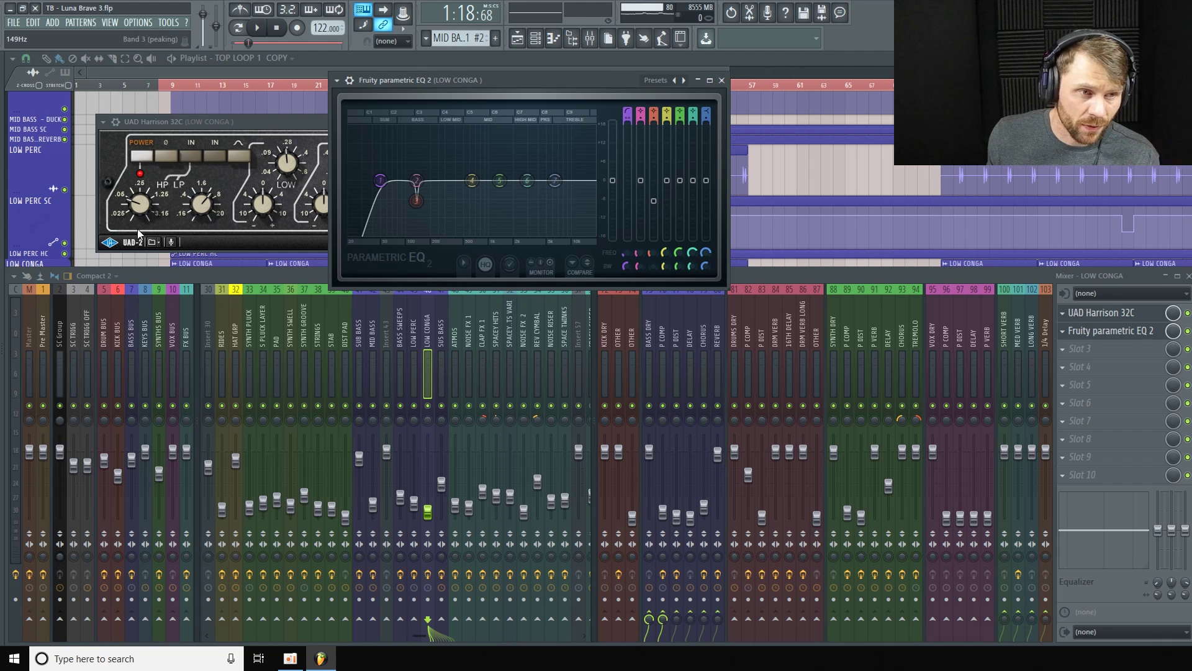
left_click(723, 80)
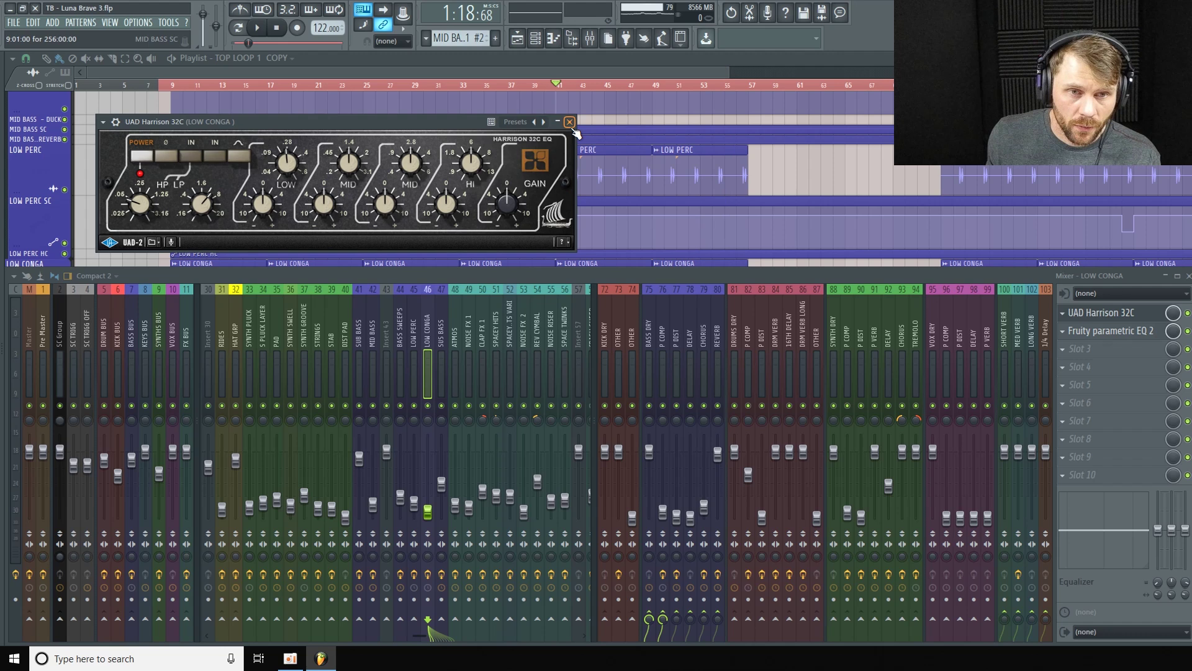
left_click(583, 122)
key("F9")
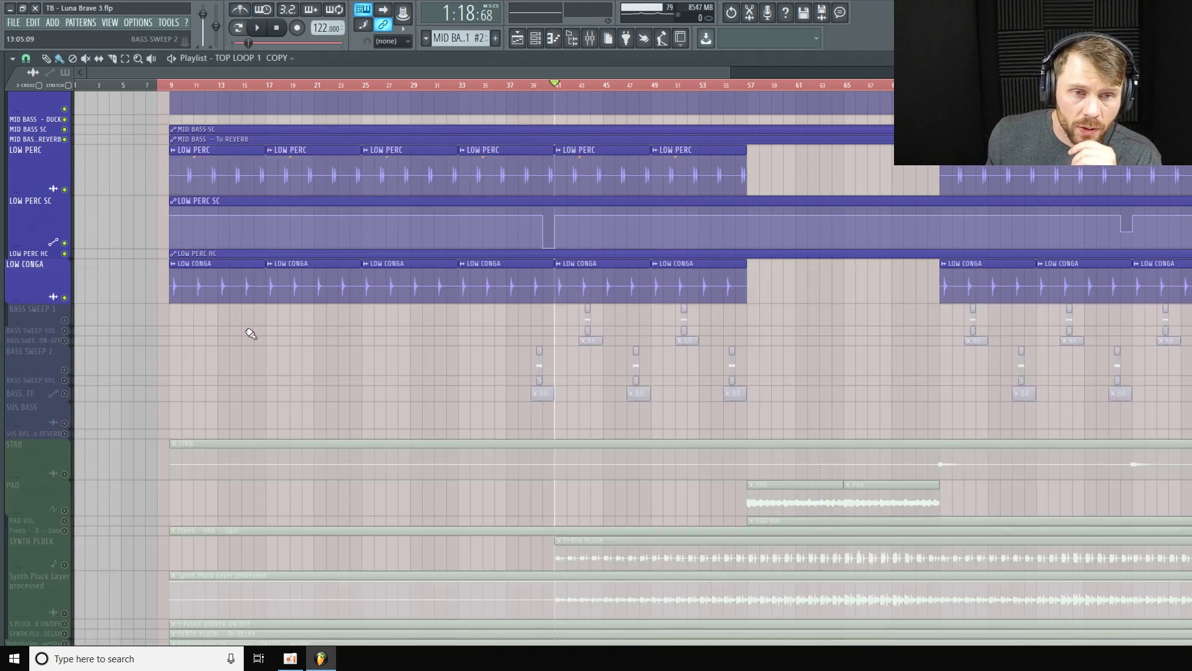
scroll(115, 283, "up", 1)
scroll(32, 280, "down", 1)
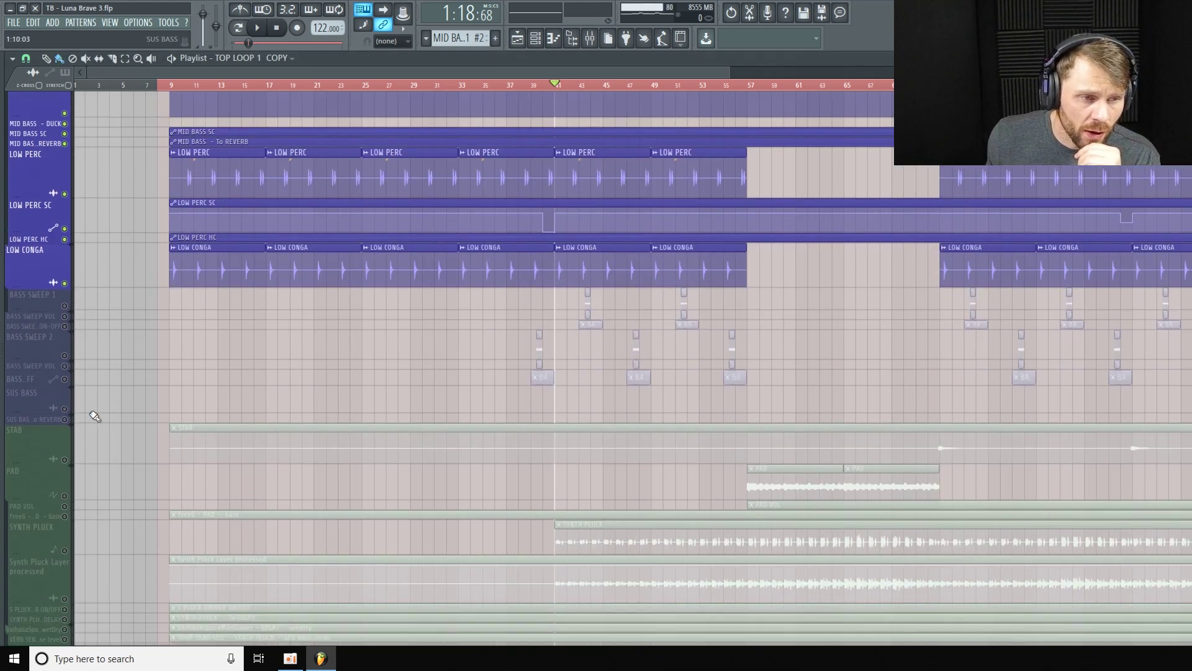
Step: Unmute the BASS SWEEP 1 and BASS SWEEP 2 tracks together with their volume and EQ on-off automation tracks
left_click(65, 302)
left_click(65, 312)
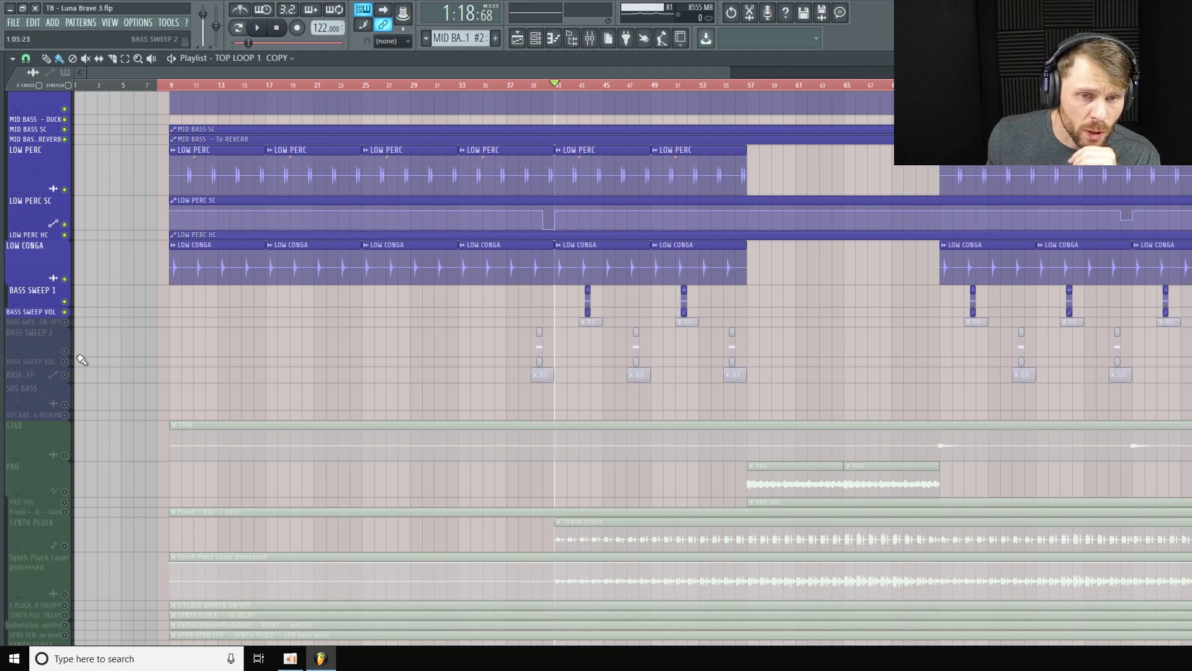
left_click(65, 322)
left_click(64, 351)
left_click(64, 361)
left_click(65, 374)
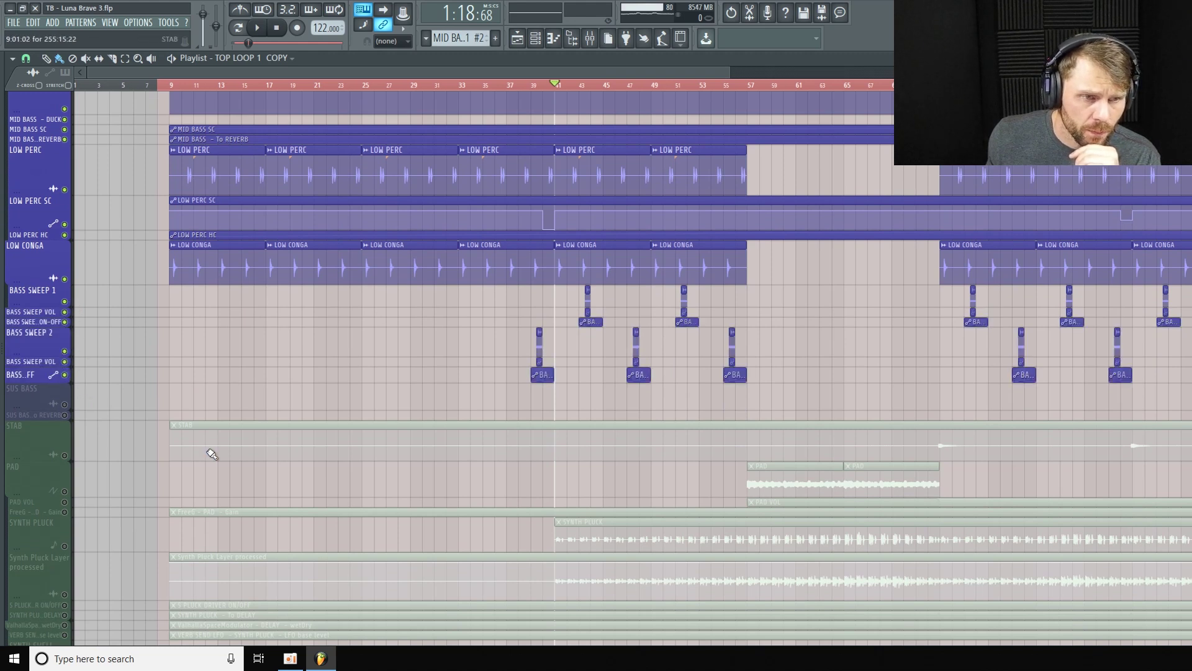
Step: Play the section from around bar 38 to listen to the bass sweeps against the other bass and percussion tracks
left_click(532, 85)
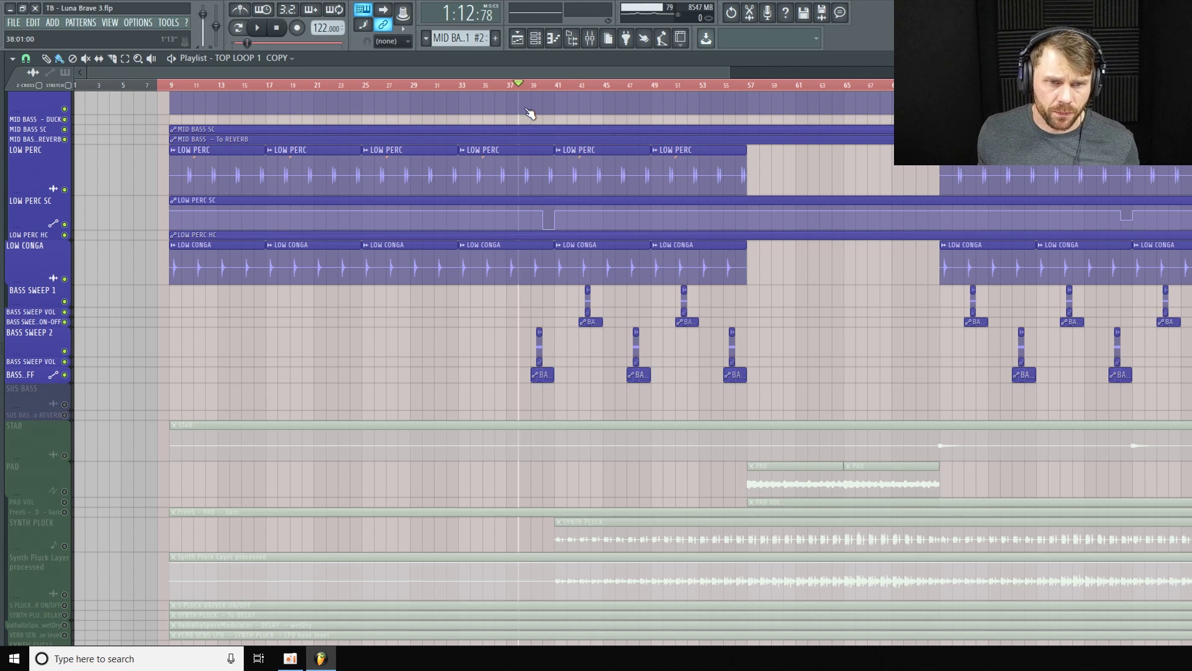
key("space")
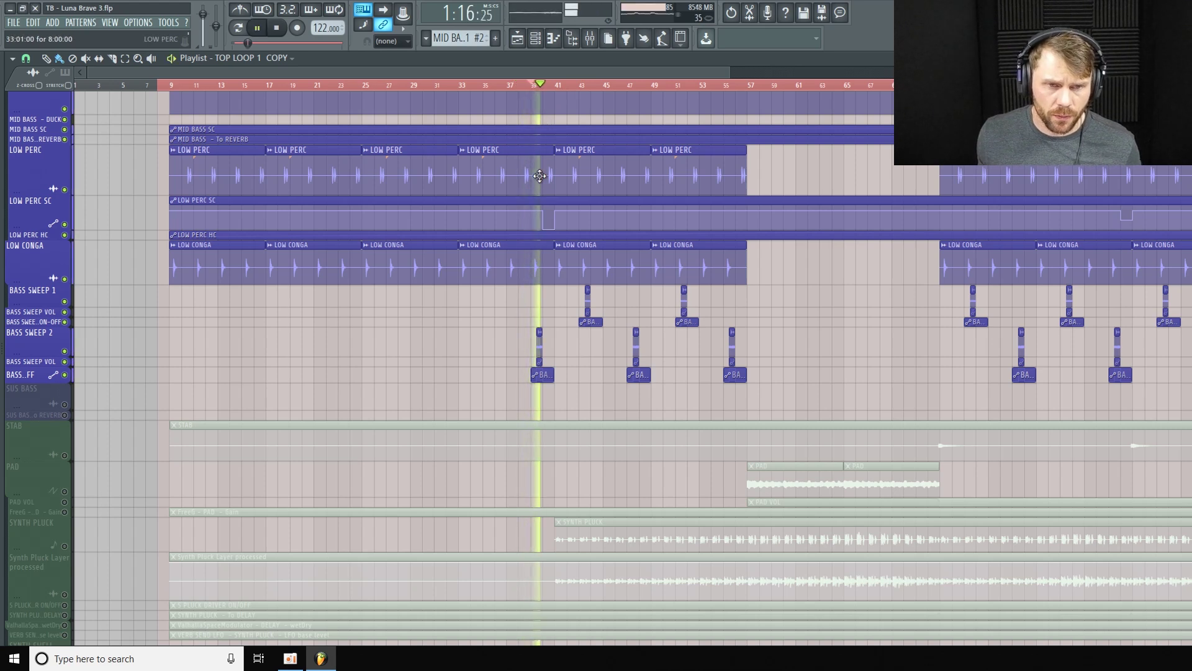
scroll(626, 243, "up", 4)
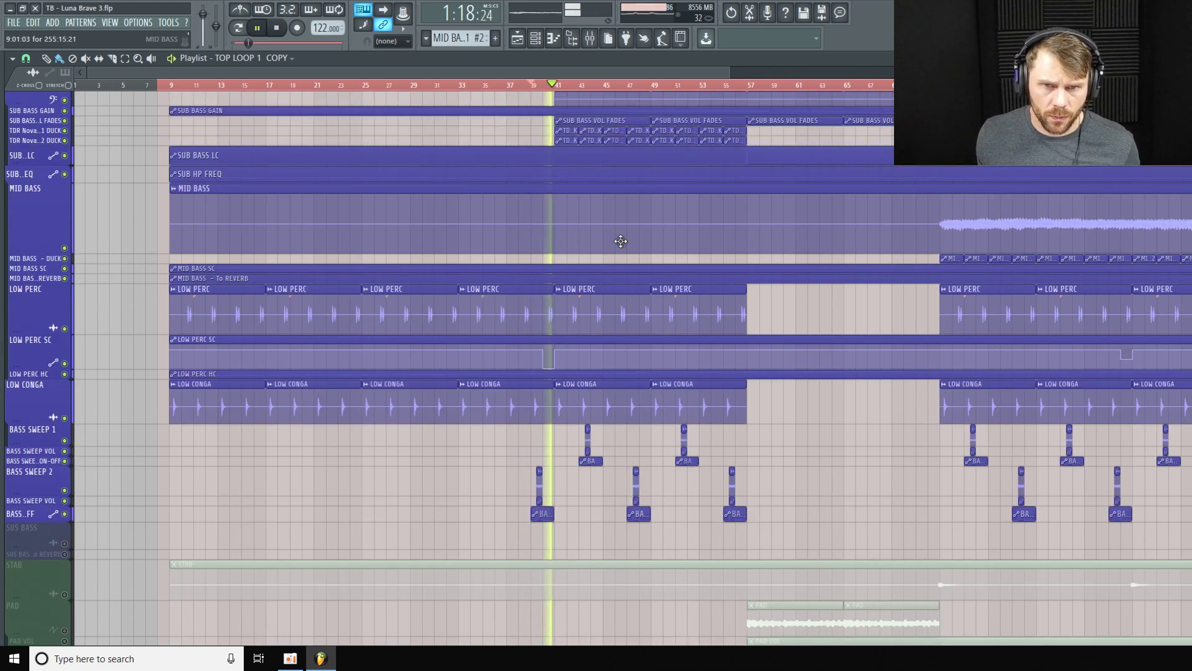
scroll(841, 235, "up", 3)
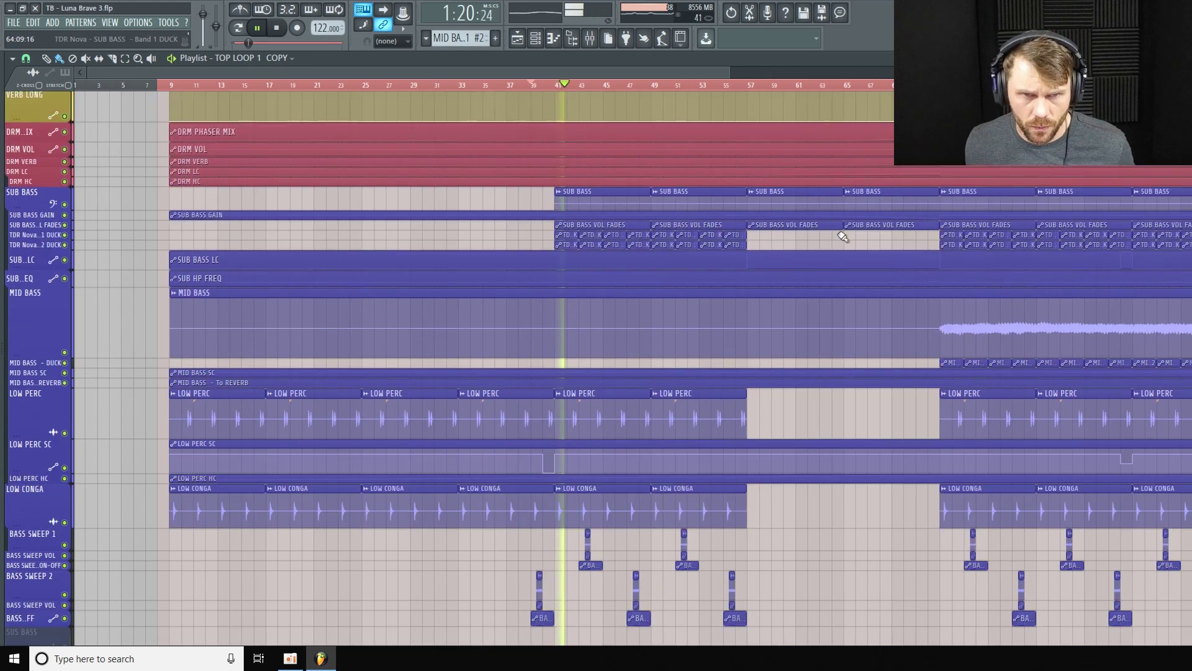
scroll(849, 236, "down", 7)
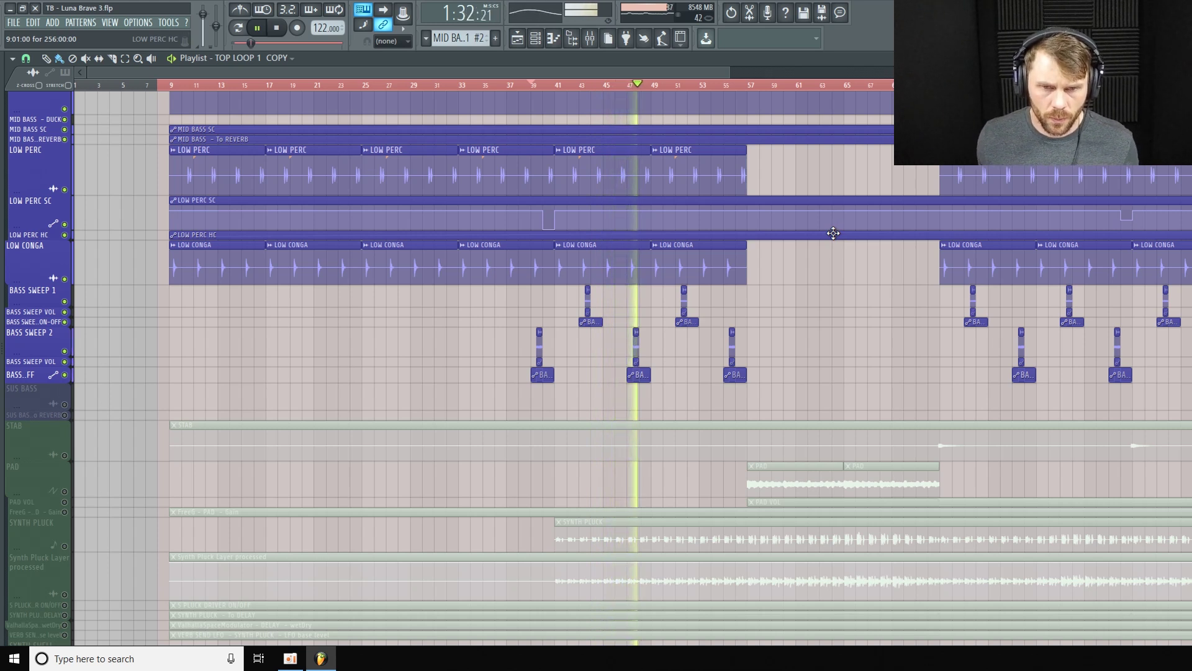
key("space")
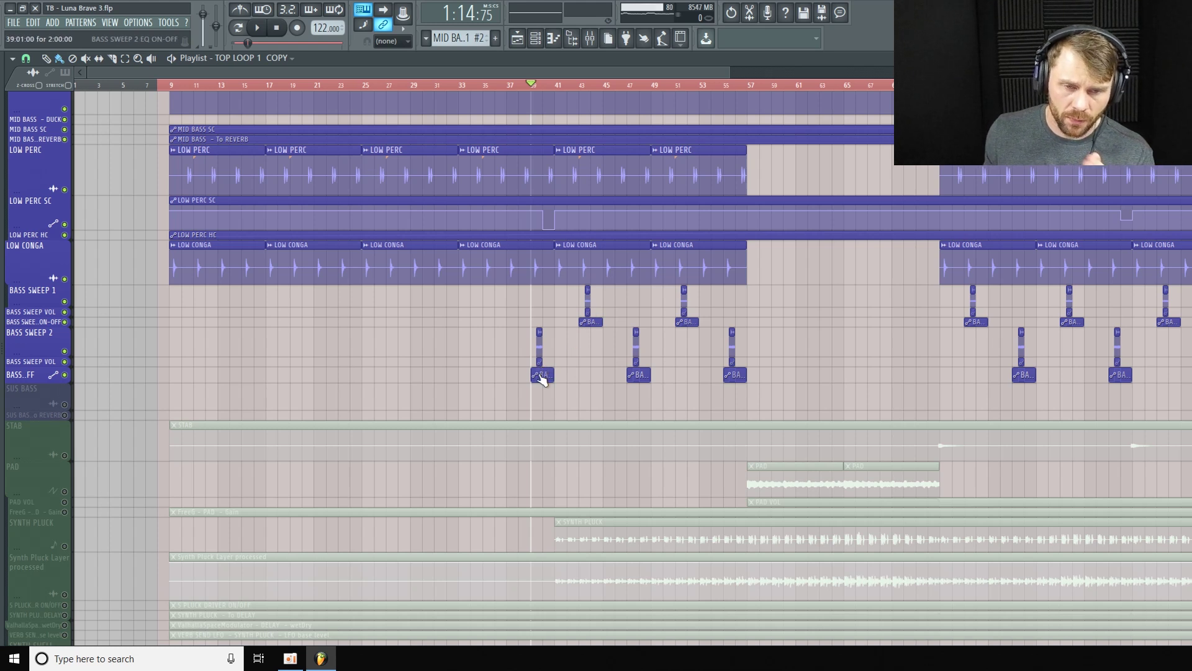
key("space")
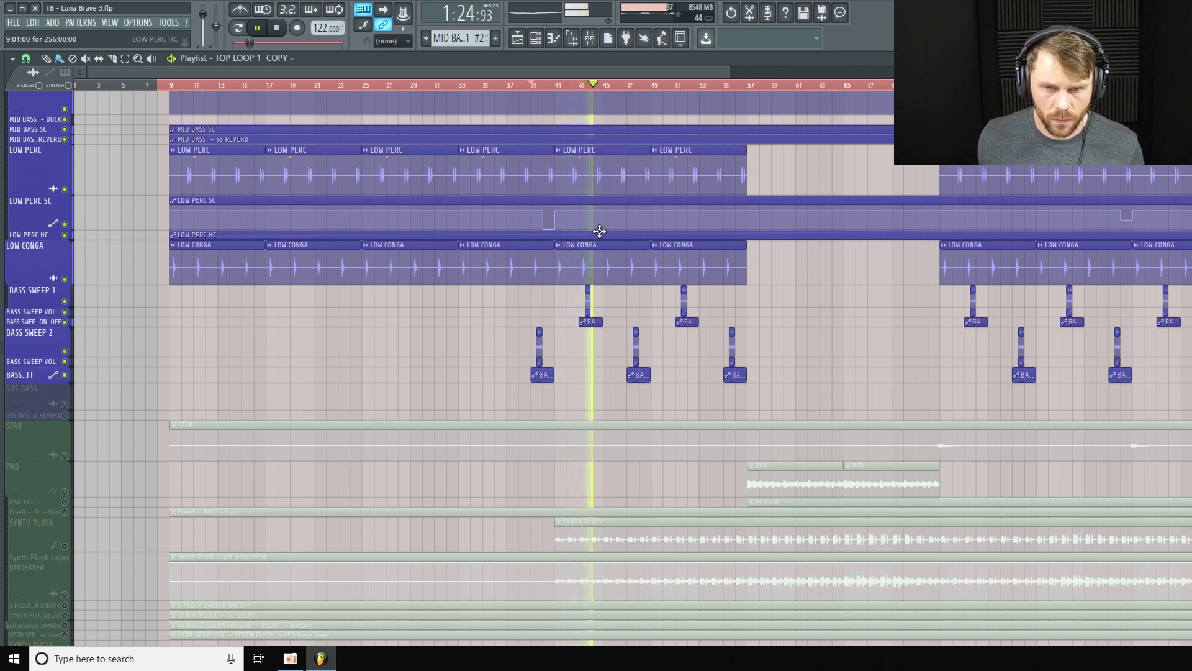
key("space")
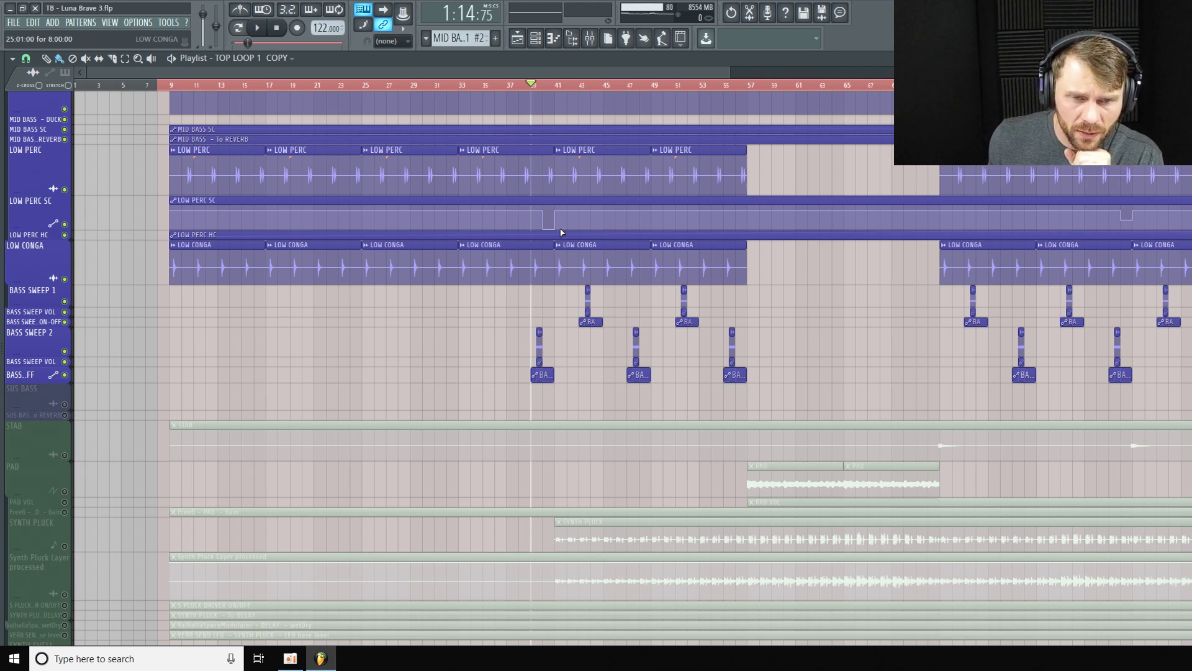
Step: Make the BASS SWEEP 2 volume and BASS SWEEP 1 EQ on-off automation tracks taller and zoom in on the sweep clips
left_click_drag(46, 367, 43, 377)
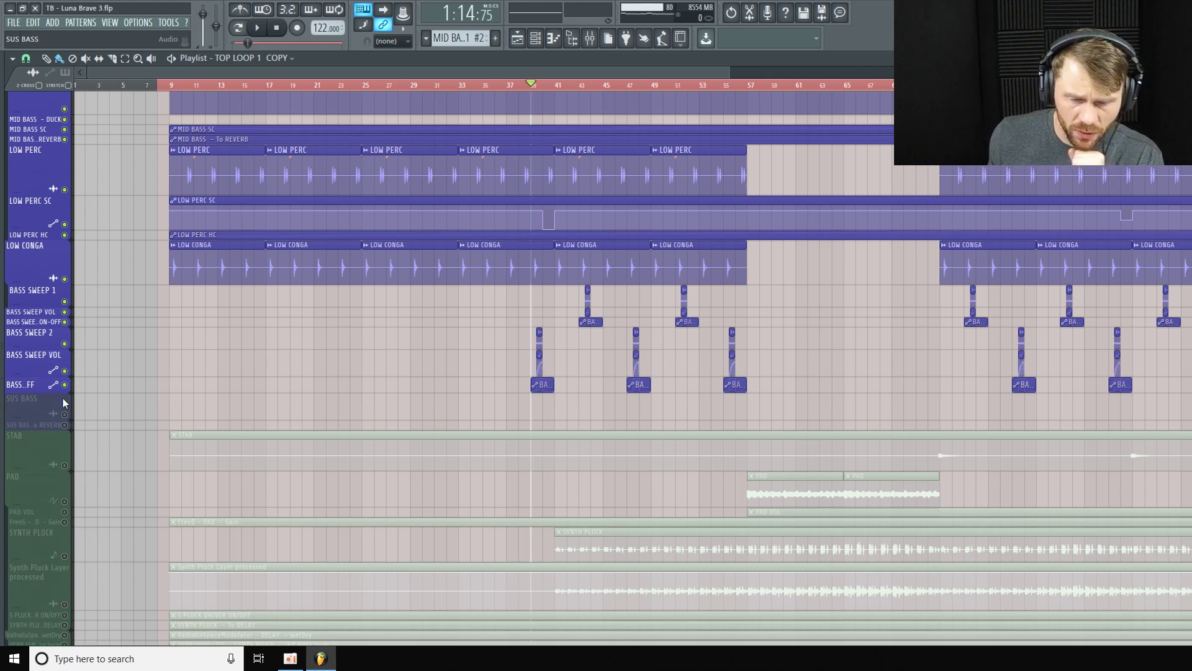
left_click_drag(695, 73, 805, 78)
scroll(805, 78, "up", 4)
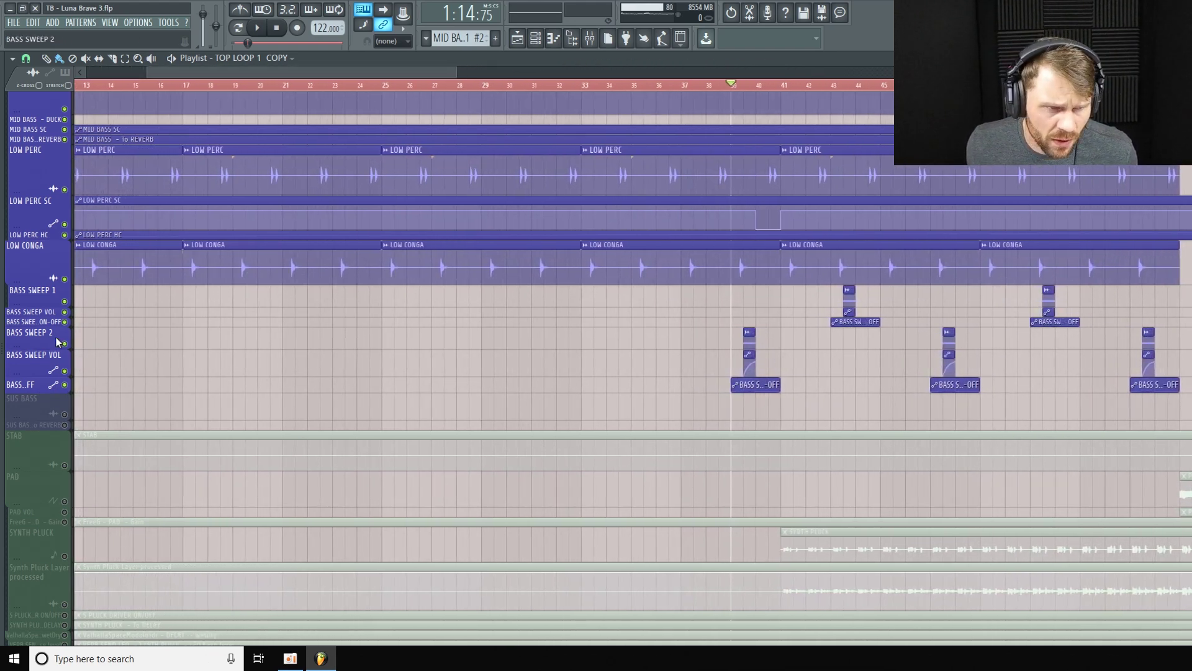
left_click_drag(42, 327, 42, 335)
Step: Open both Fruity parametric EQ 2 plugins on the BASS SWEEPS mixer channel and place them side by side for comparison
left_click(594, 36)
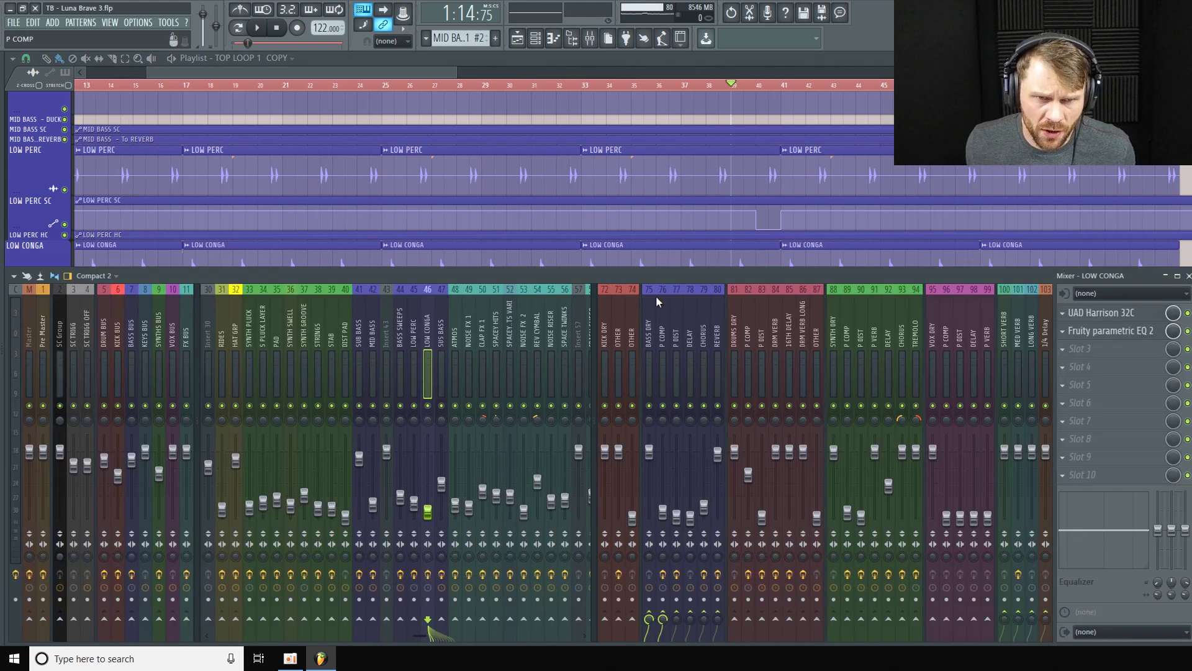
left_click(400, 345)
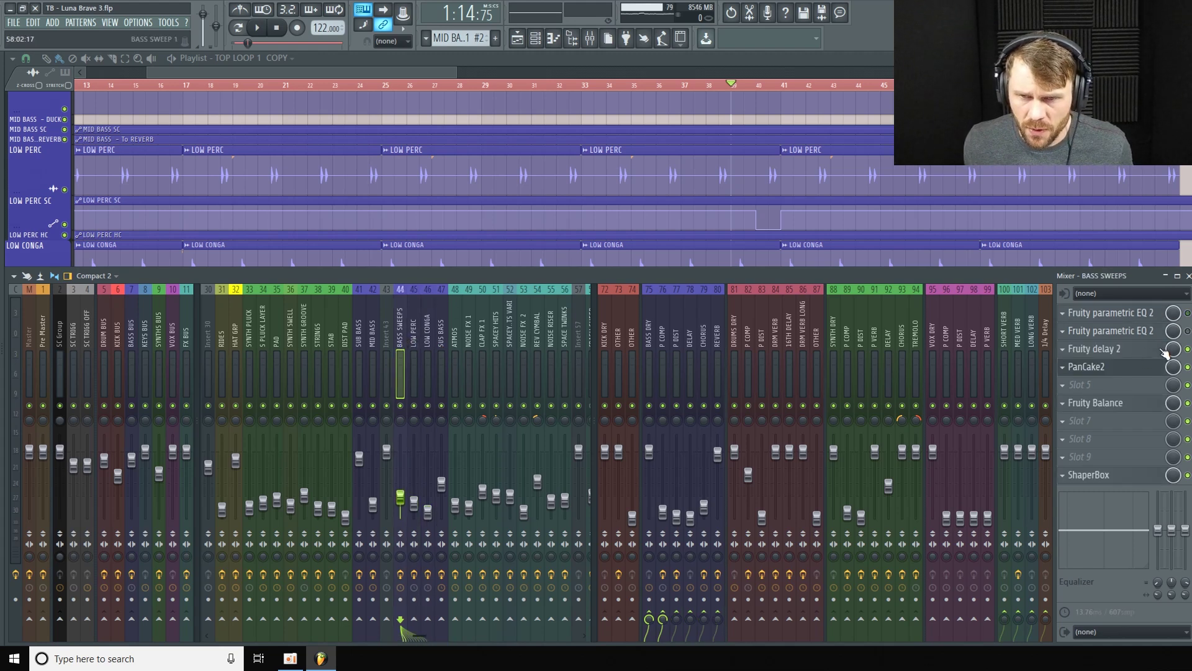
left_click(1130, 314)
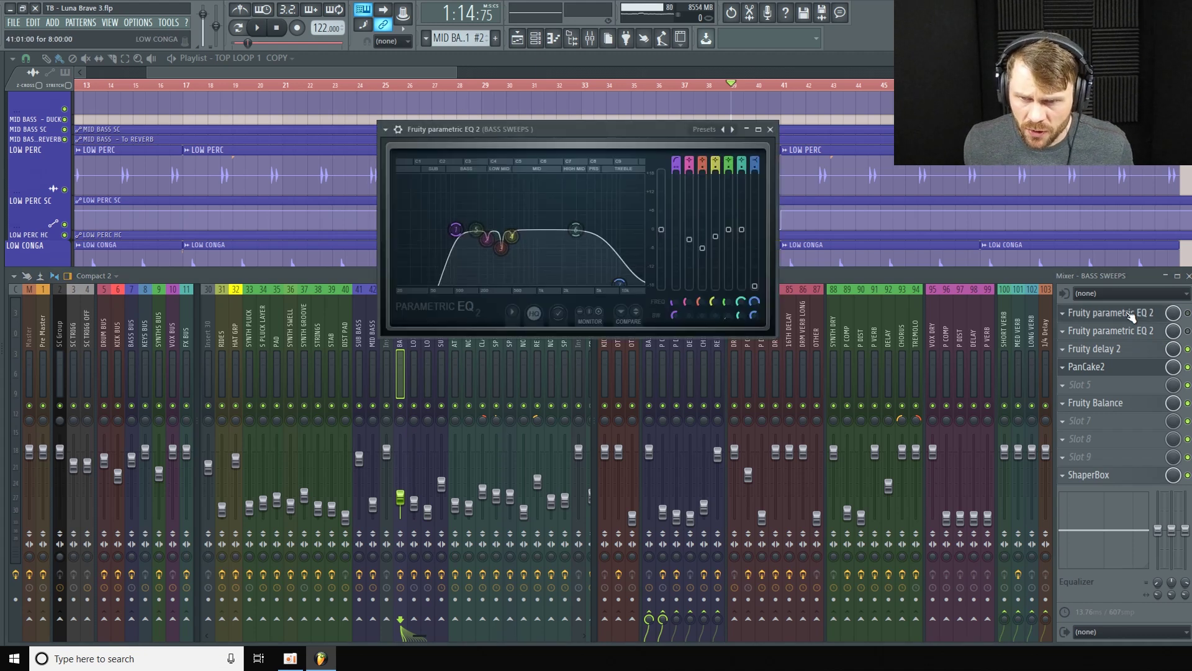
left_click(1131, 333)
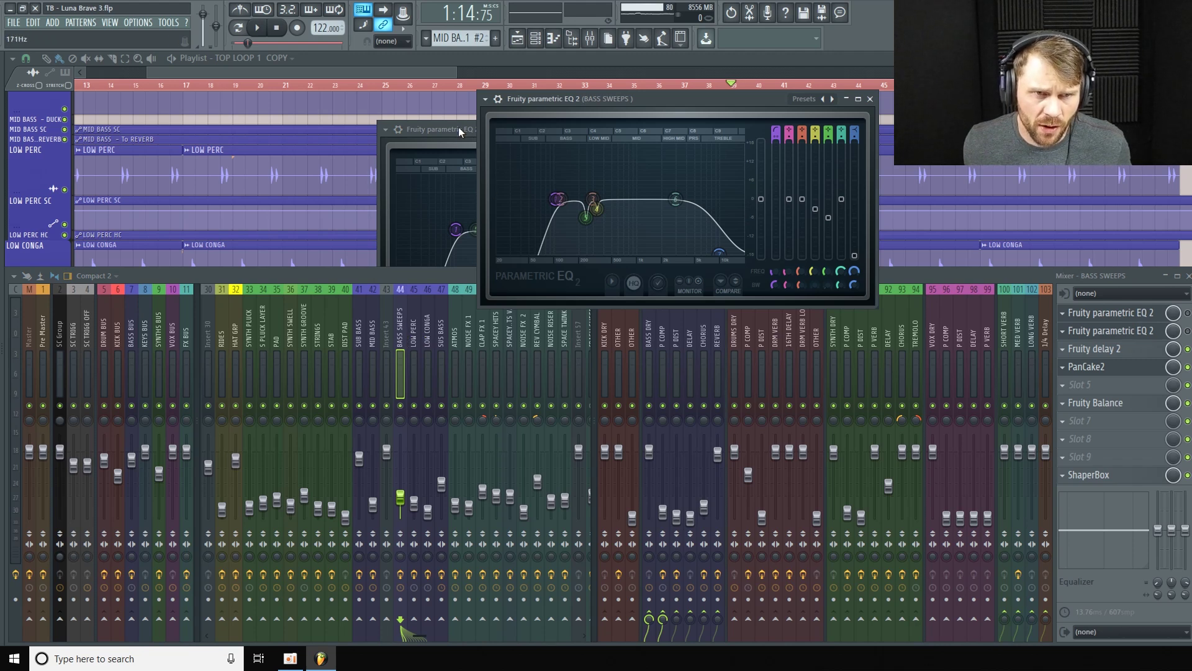
left_click_drag(465, 131, 185, 145)
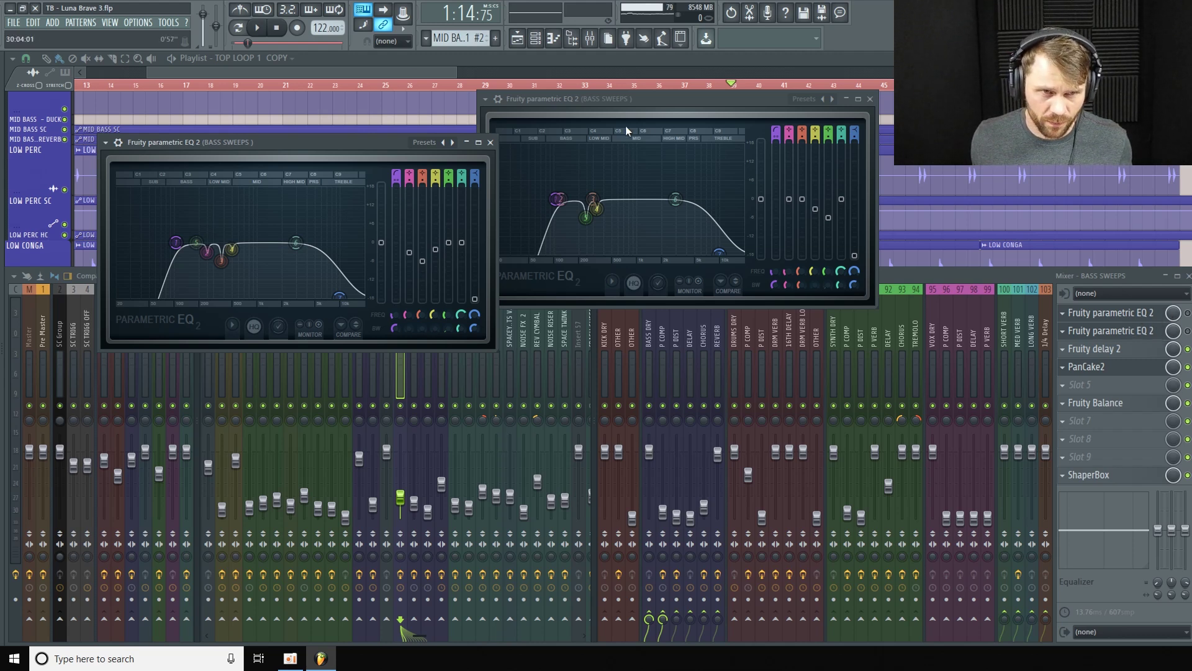
Step: Play the bass sweep section while following the sweep clips in the playlist and the BASS SWEEPS levels in the mixer
left_click(420, 71)
key("space")
scroll(836, 271, "down", 4)
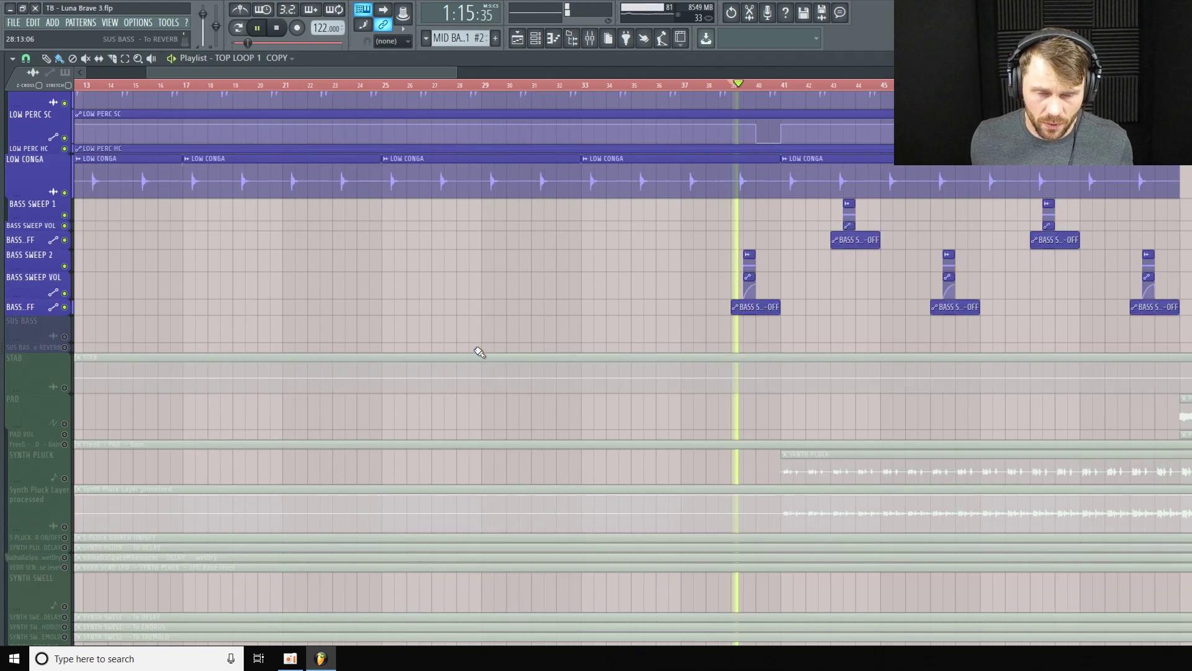
key("F9")
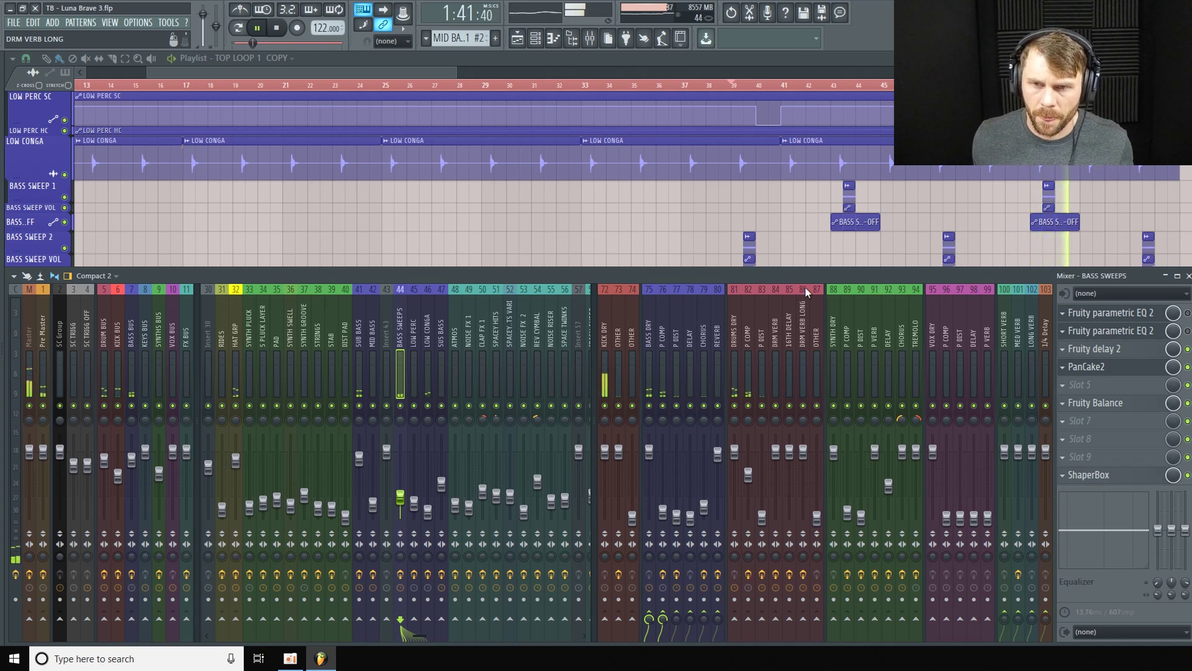
key("space")
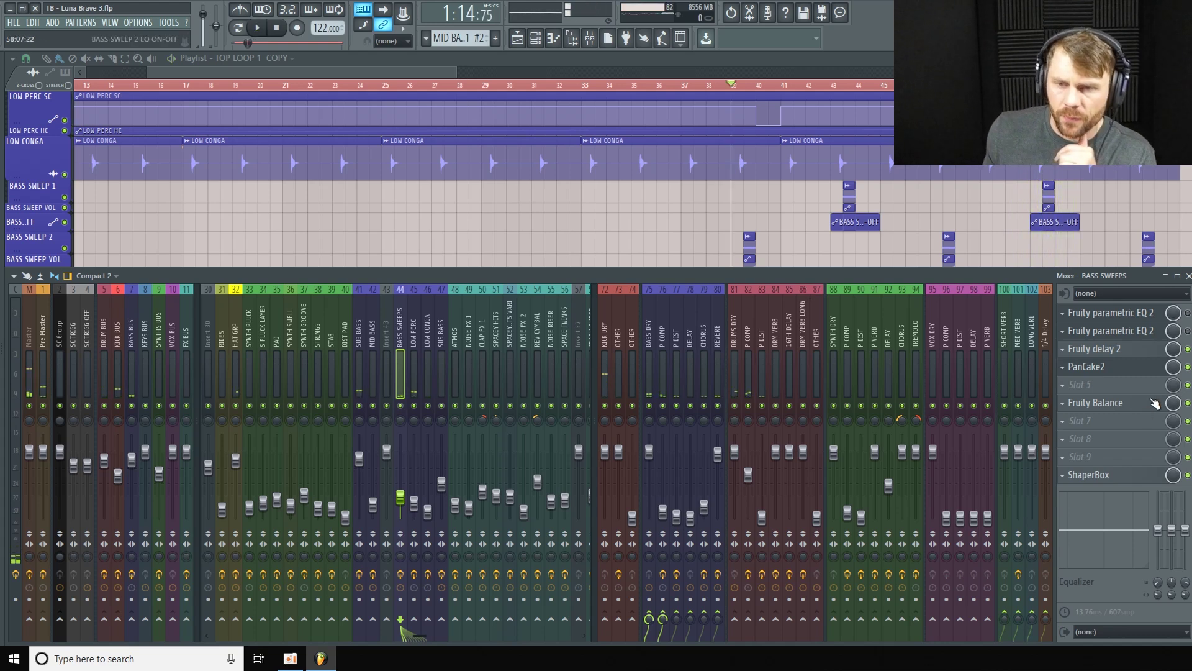
Step: Inspect the Fruity delay 2 and PanCake2 settings on the BASS SWEEPS channel
left_click(1148, 351)
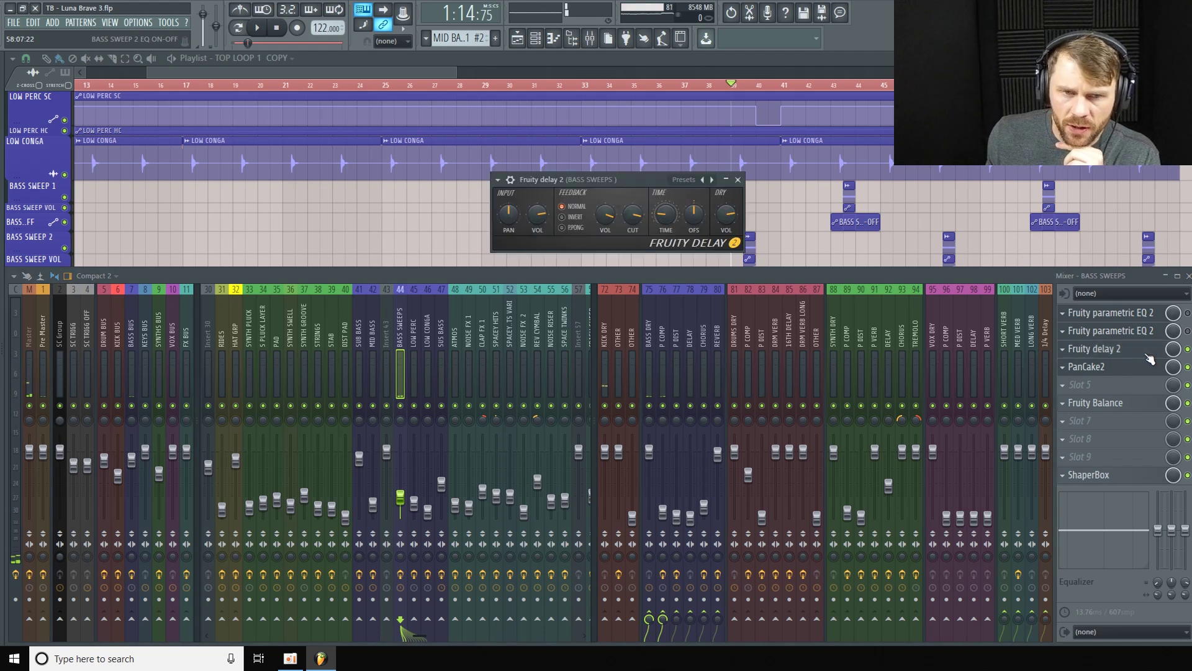
left_click(1148, 365)
left_click(1148, 351)
left_click_drag(624, 174, 540, 183)
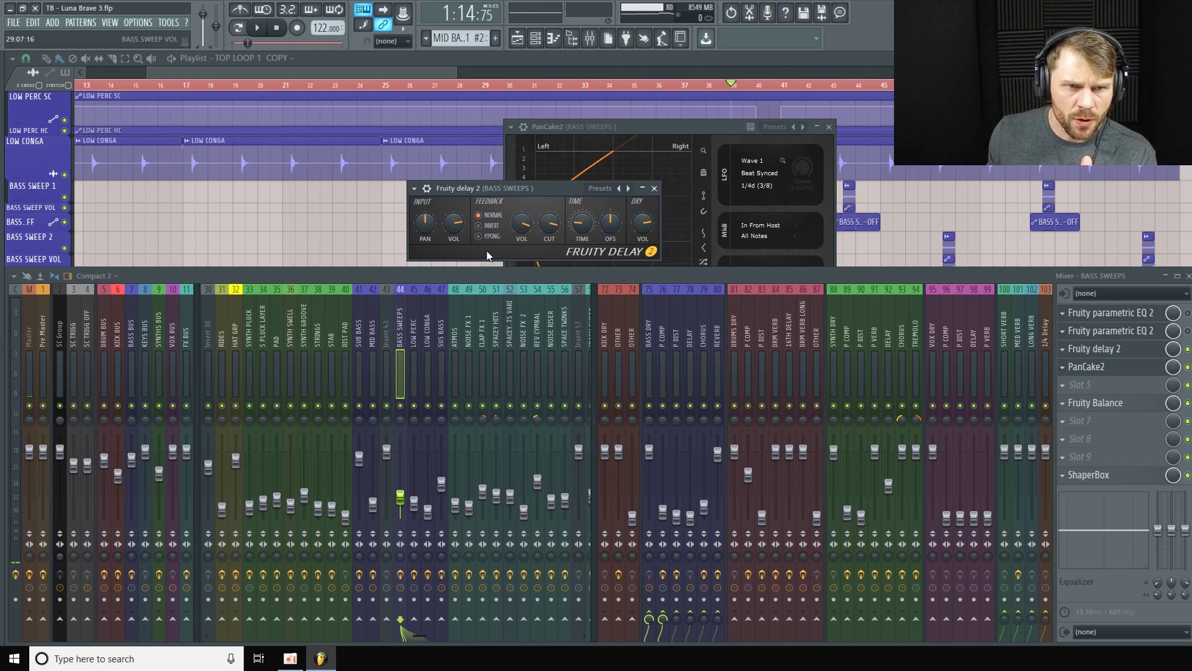
left_click(1129, 371)
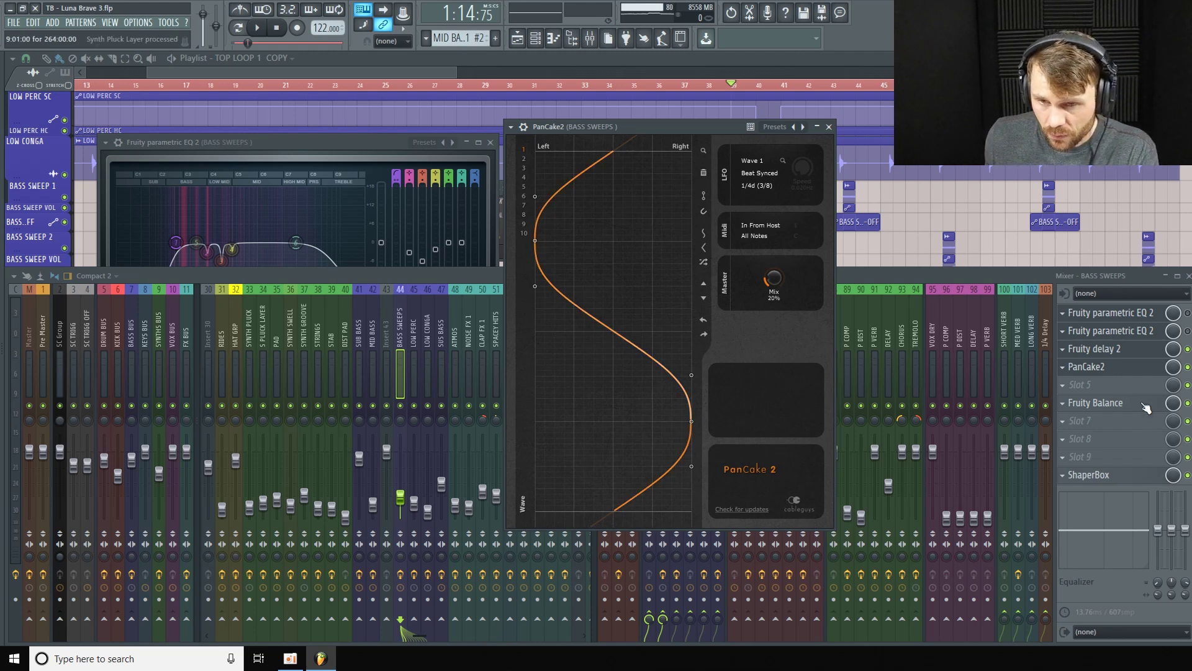
Step: Inspect the ShaperBox volume curve and the Fruity Balance on the BASS SWEEPS channel, then return to the mixer
left_click(1133, 477)
left_click_drag(1035, 356, 602, 143)
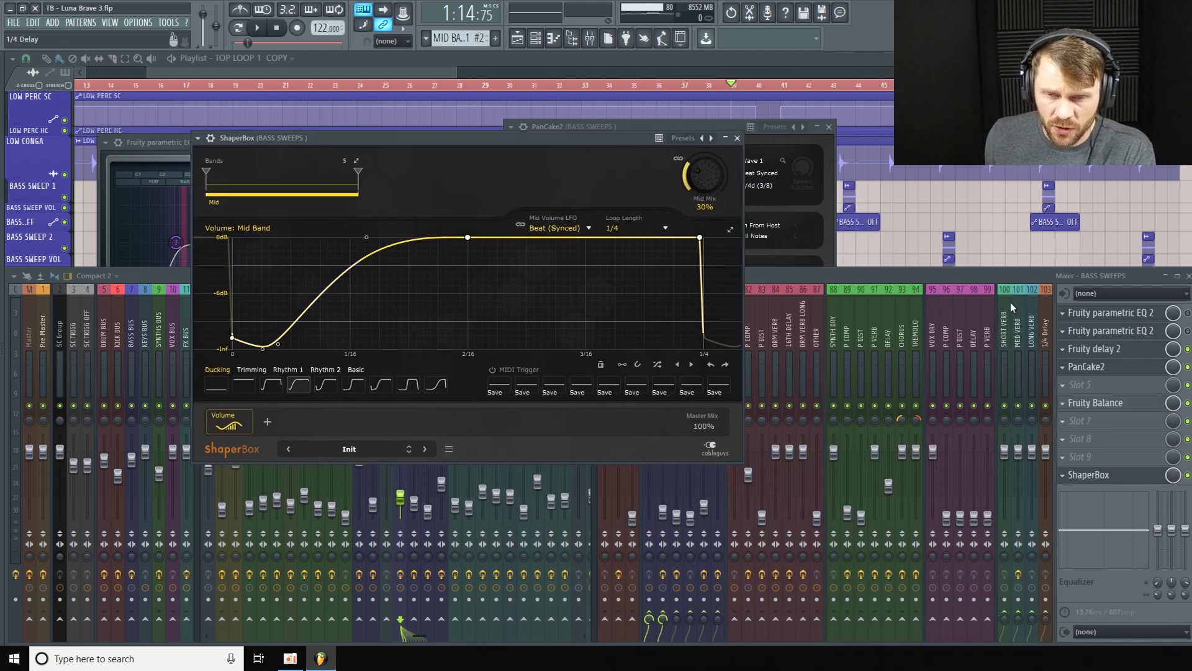
left_click(1147, 405)
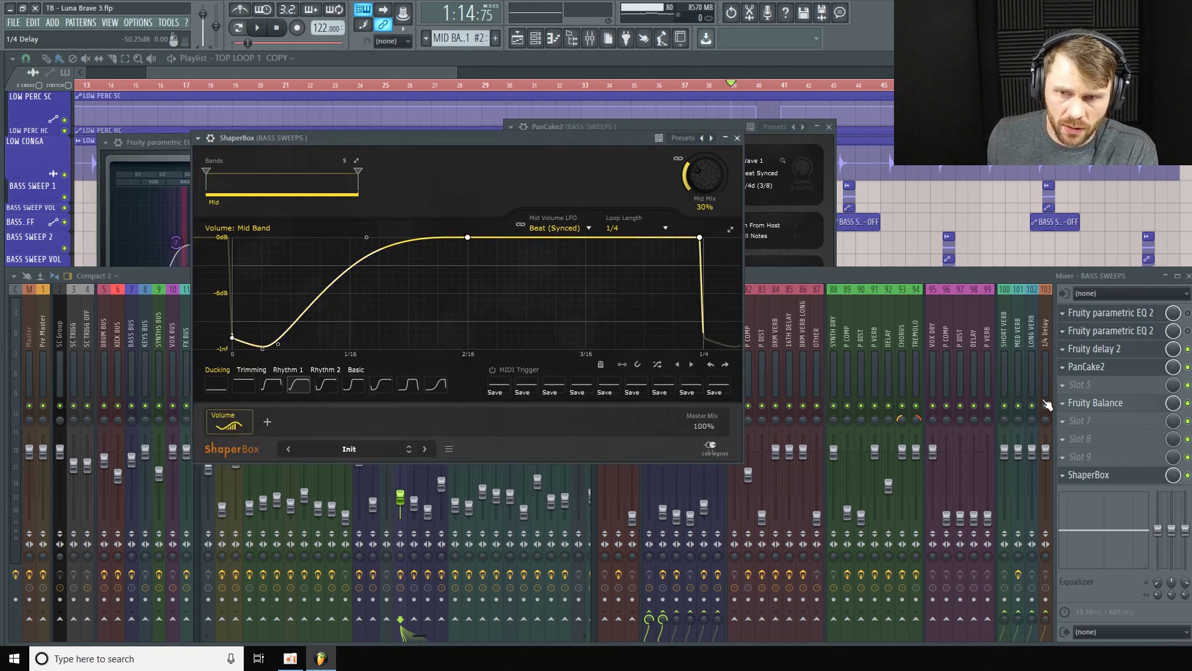
left_click(1147, 407)
left_click(905, 284)
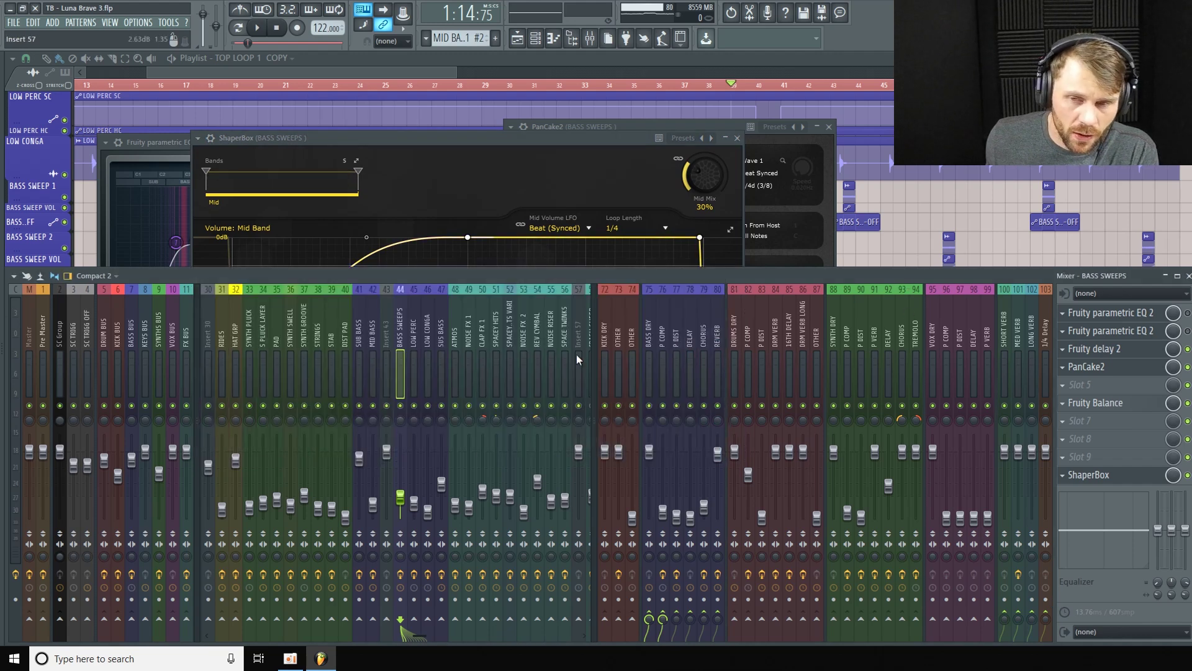
Step: Unmute the SUS BASS track and its reverb send automation track, and make the reverb automation track taller
left_click_drag(457, 72, 829, 72)
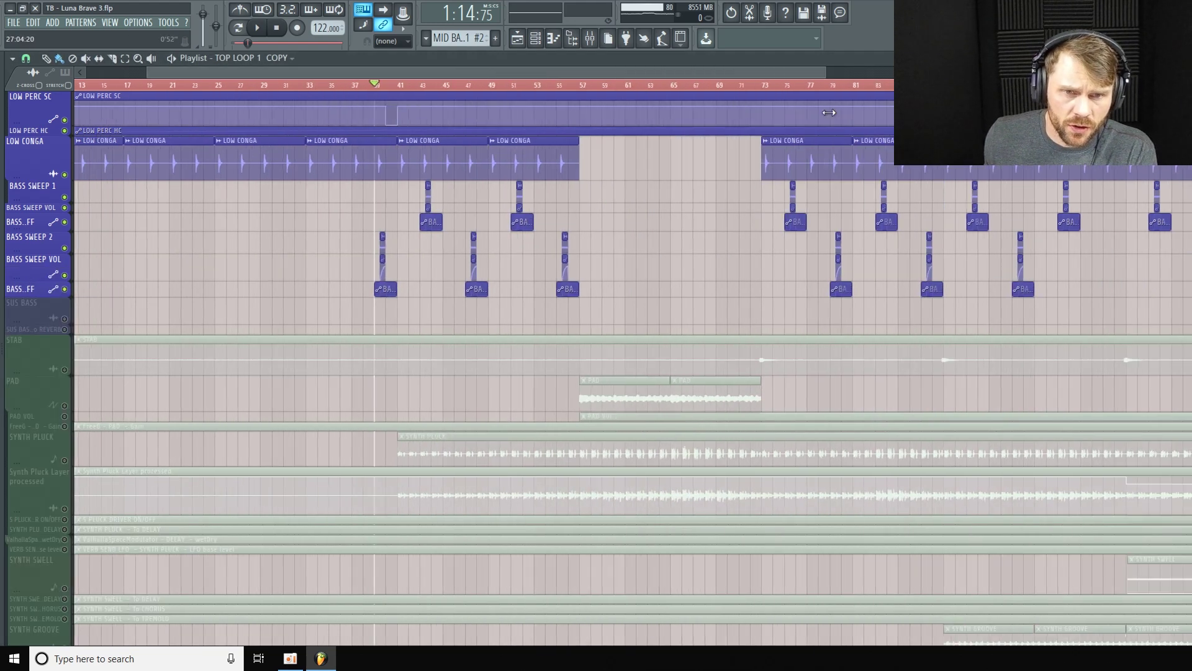
scroll(652, 304, "up", 3)
scroll(652, 292, "up", 3)
scroll(652, 280, "down", 5)
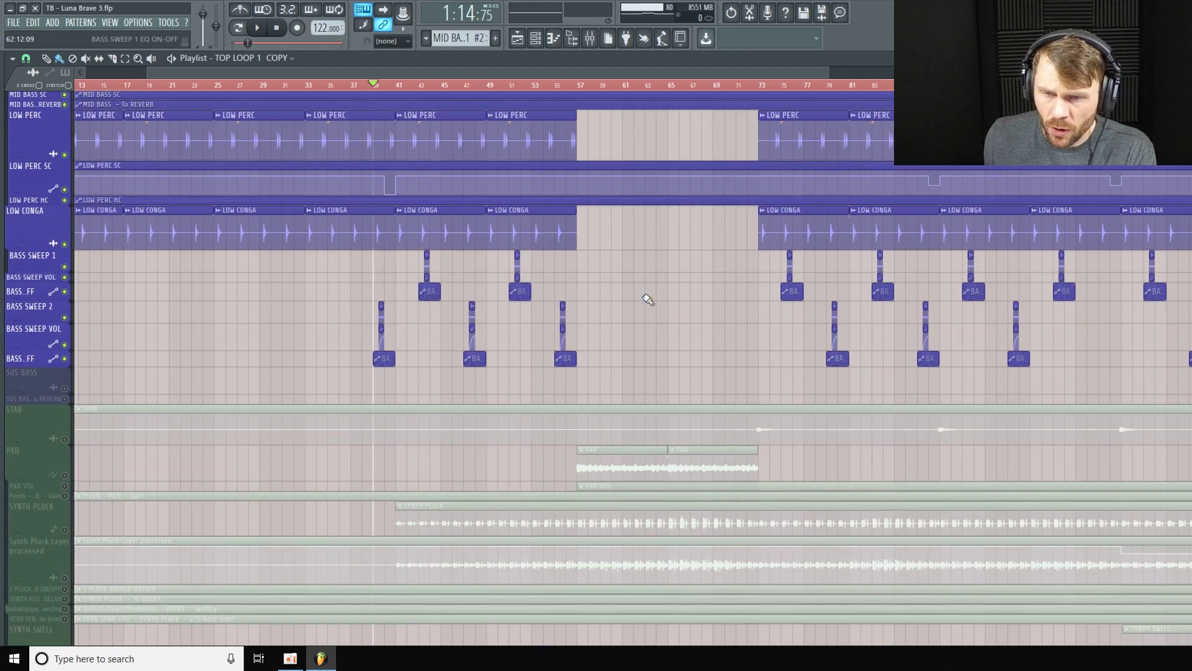
scroll(647, 298, "up", 6)
scroll(880, 125, "right", 10)
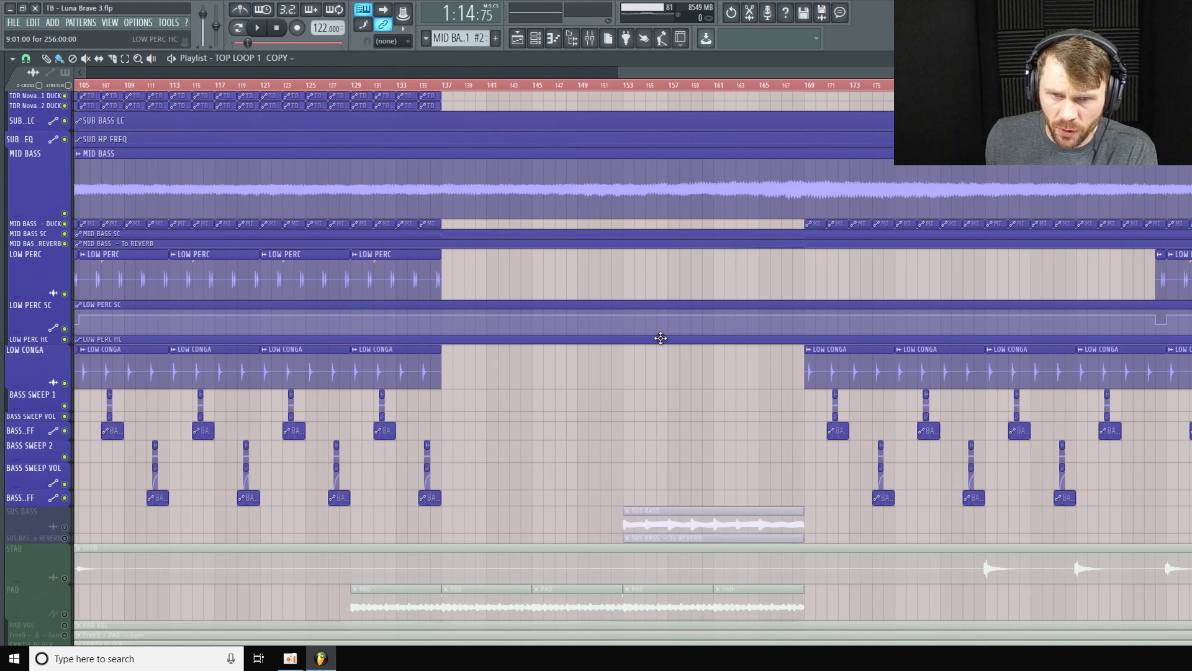
scroll(652, 338, "up", 8)
scroll(654, 342, "down", 3)
scroll(655, 349, "down", 8)
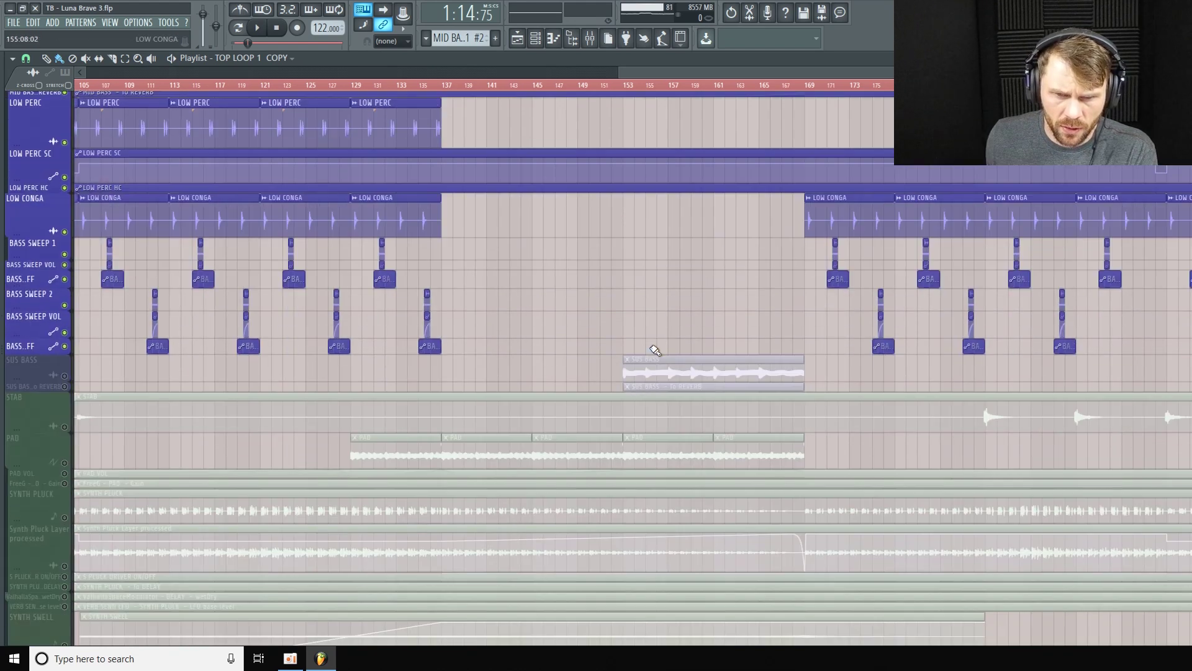
left_click(65, 352)
left_click(65, 364)
left_click_drag(39, 367, 39, 406)
Step: Play the arrangement from bar 153 to listen to the SUS BASS clip with its rising reverb send
left_click_drag(700, 89, 624, 87)
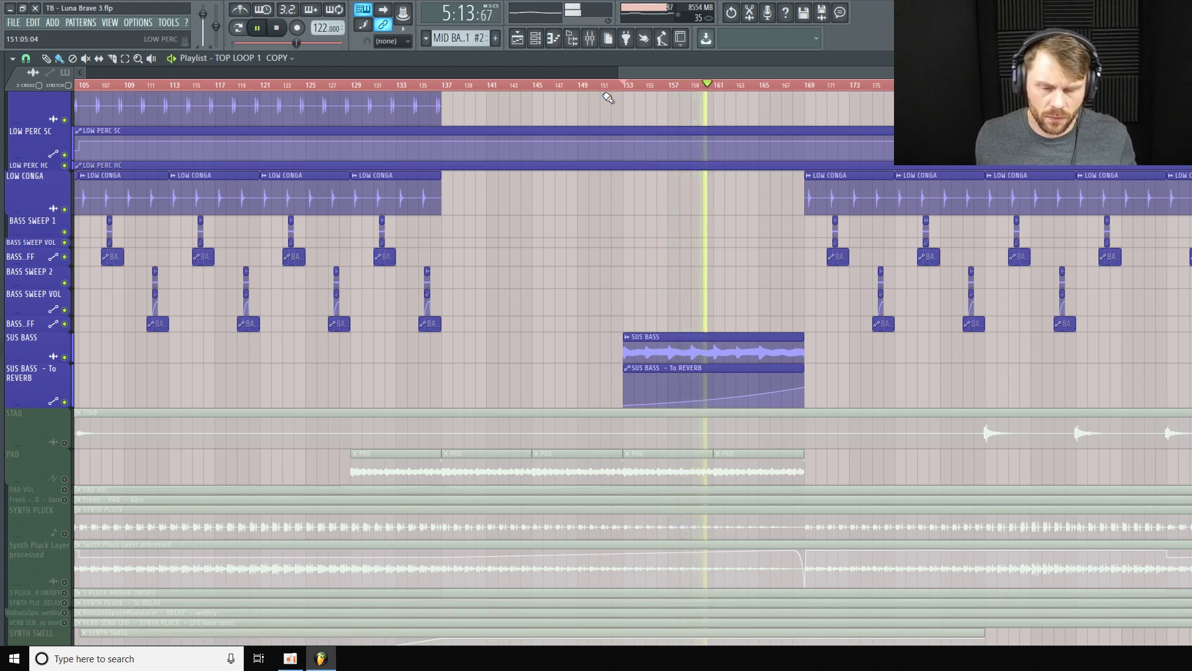
key("space")
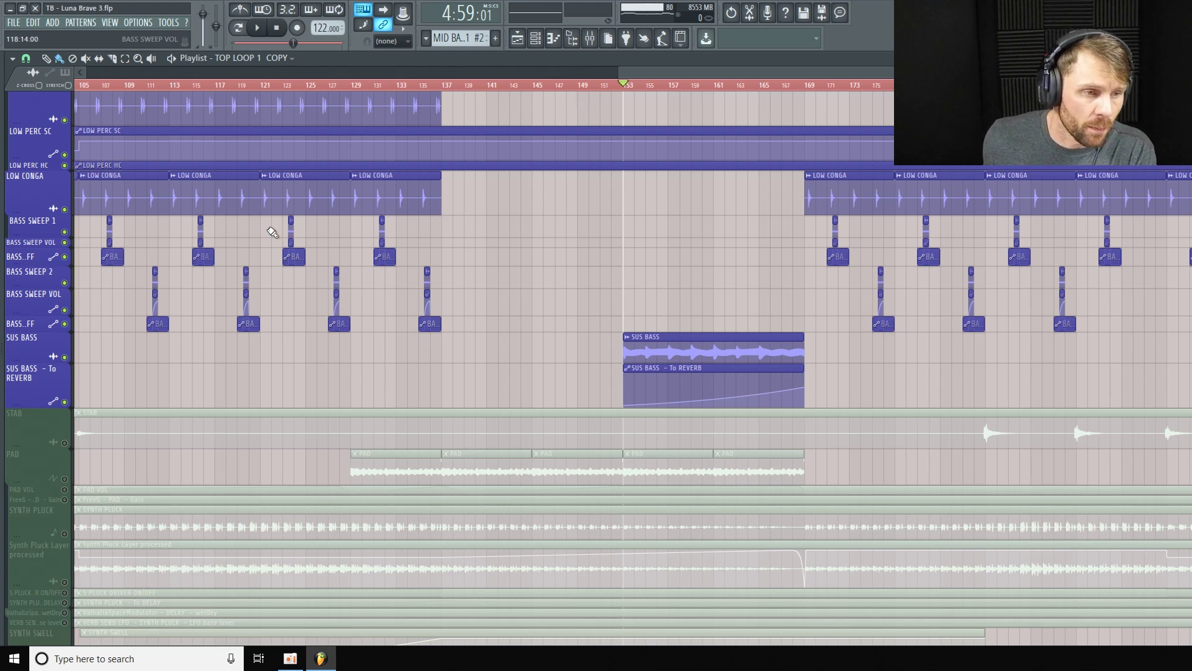
left_click_drag(41, 359, 34, 358)
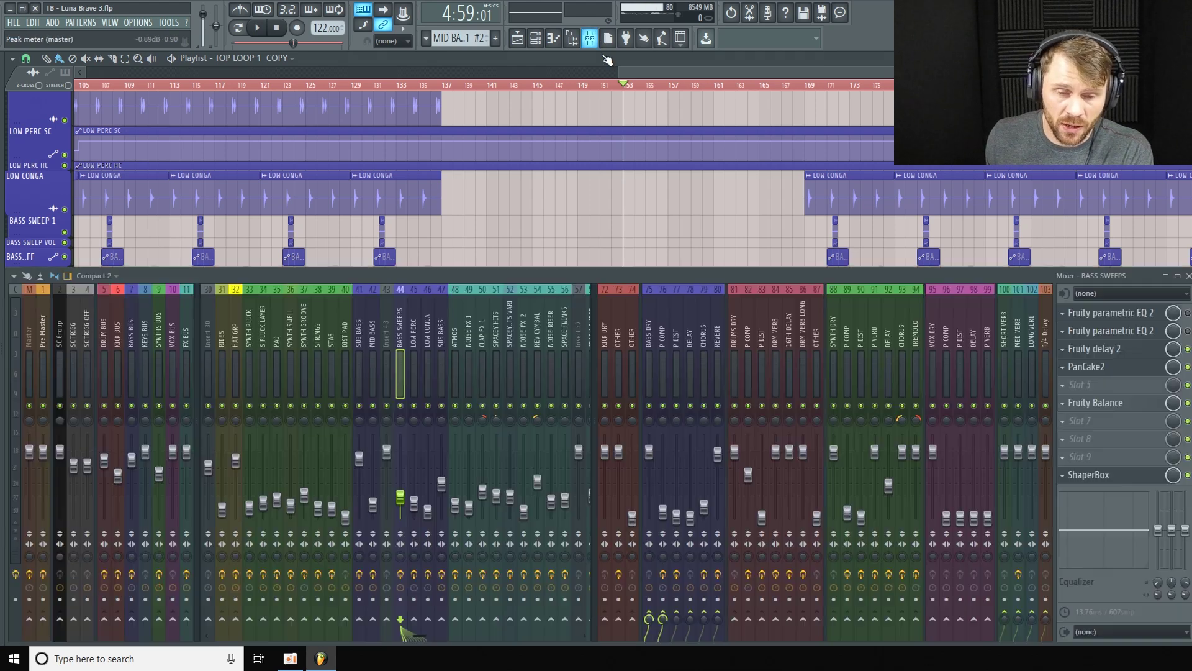
Step: Select the SUS BASS channel in the mixer to examine its effects and parallel sends
left_click(590, 39)
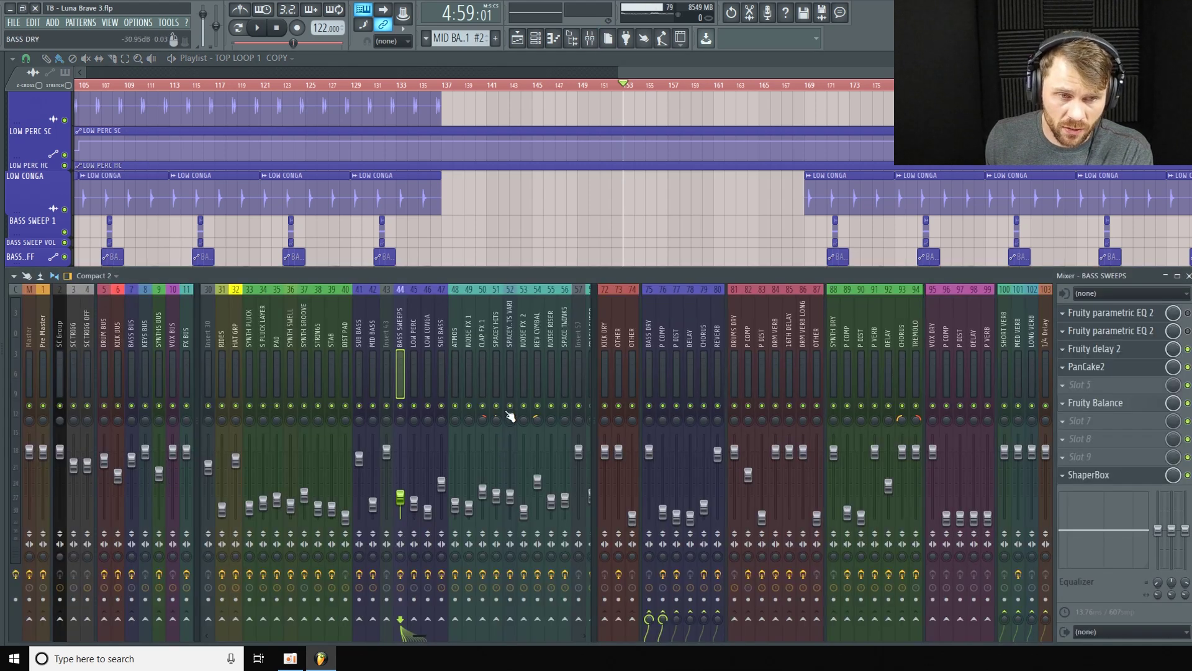
left_click(441, 345)
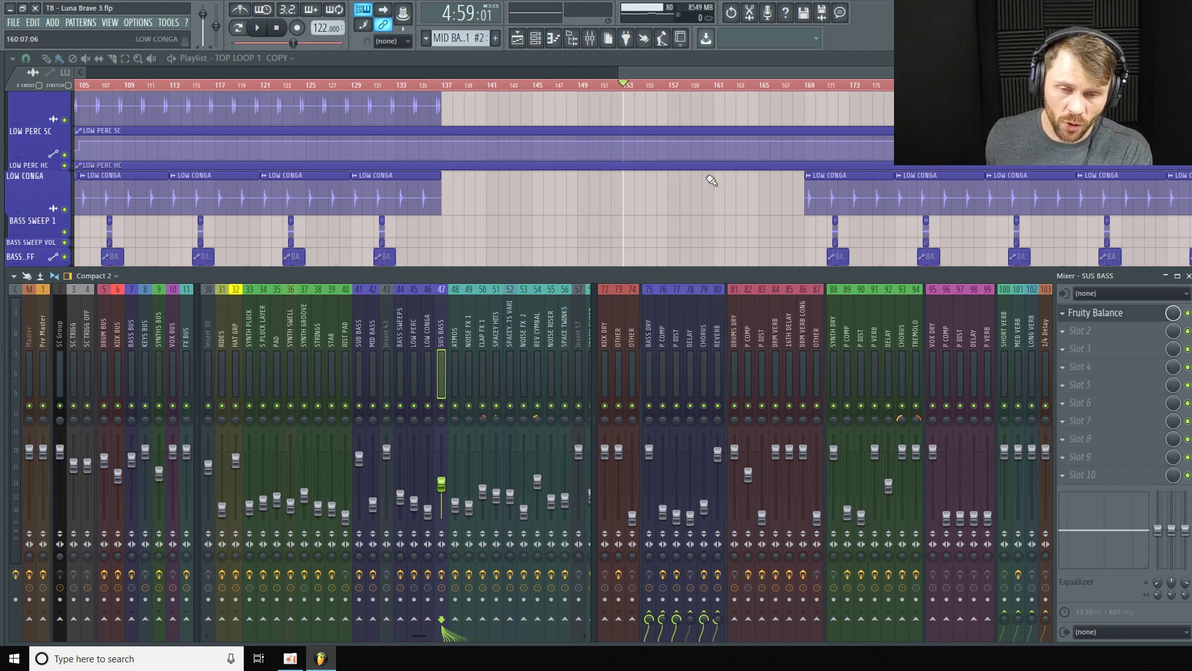
Step: Return to the playlist and make the SUS BASS track and its reverb send automation track taller
key("F9")
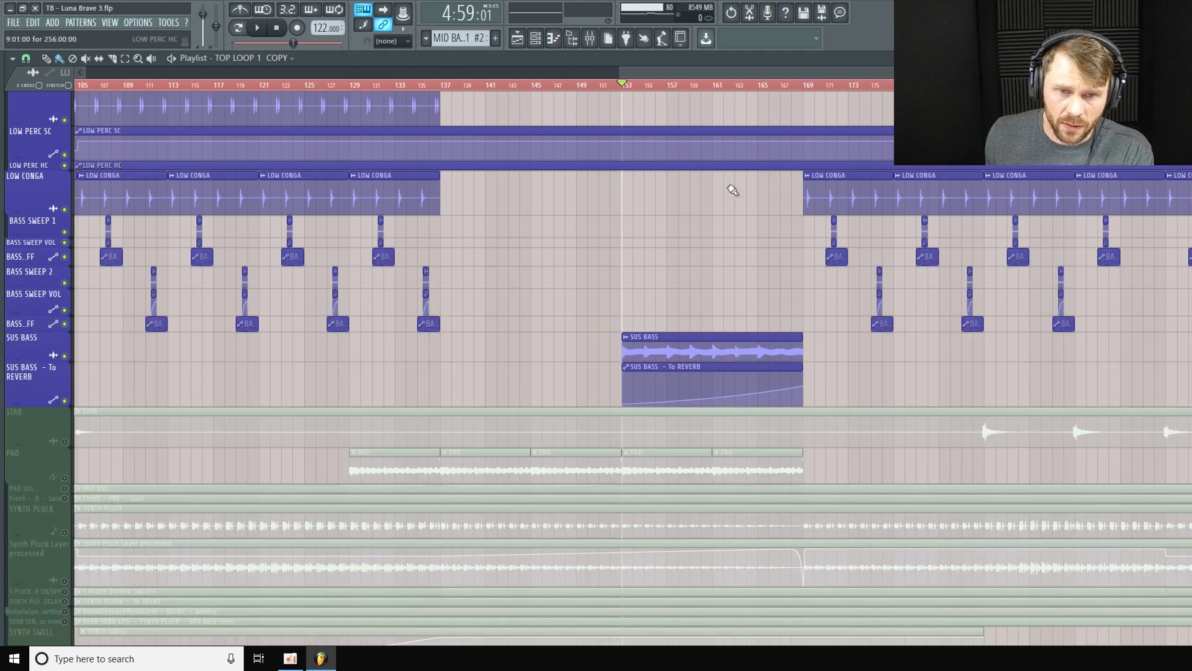
left_click_drag(32, 358, 32, 377)
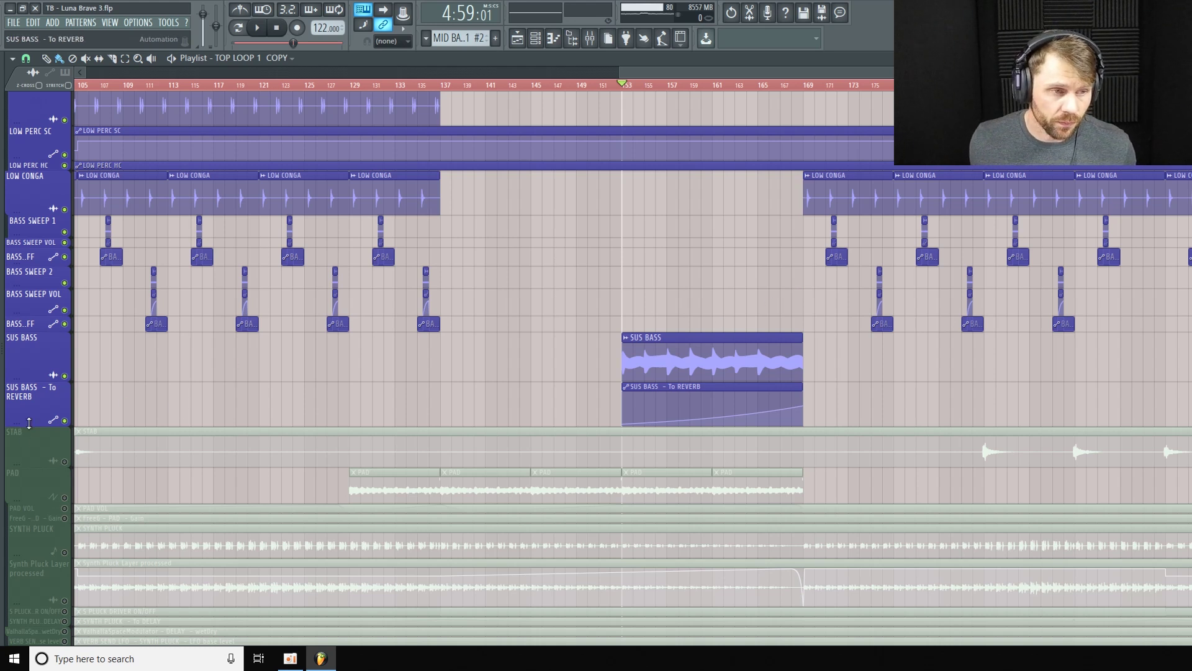
left_click_drag(106, 426, 105, 441)
Step: Play the arrangement from bar 153 to hear SUS BASS with its reverb send again, enlarging the SUS BASS track for a closer look
key("space")
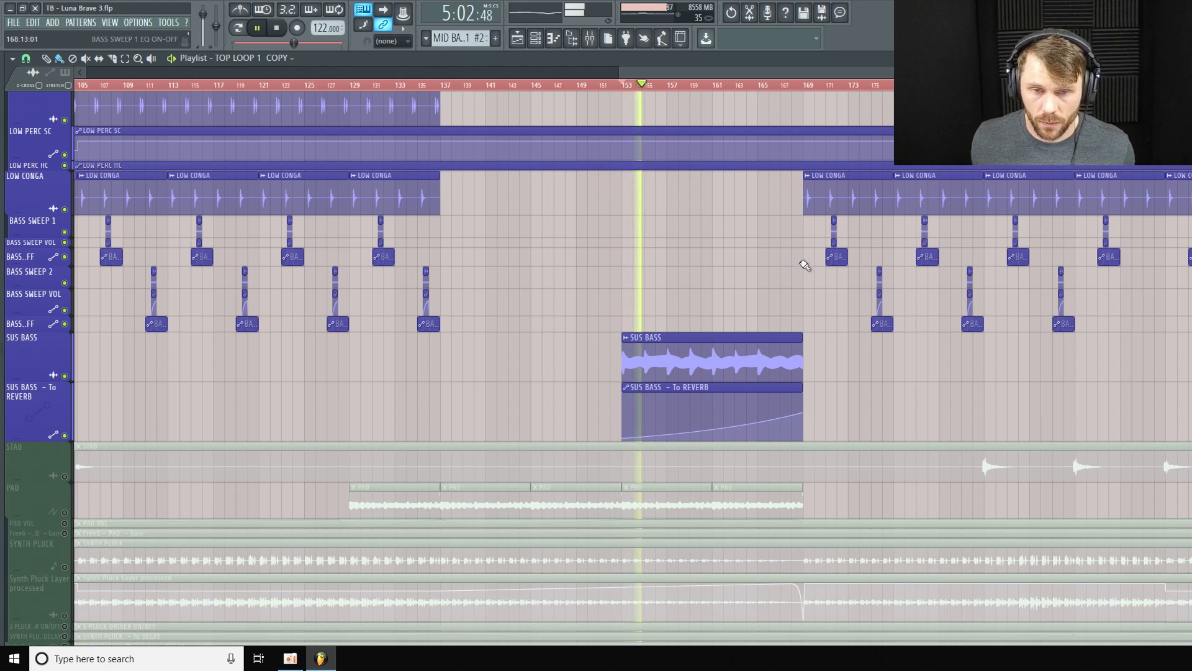
scroll(800, 265, "up", 2)
scroll(799, 265, "up", 1)
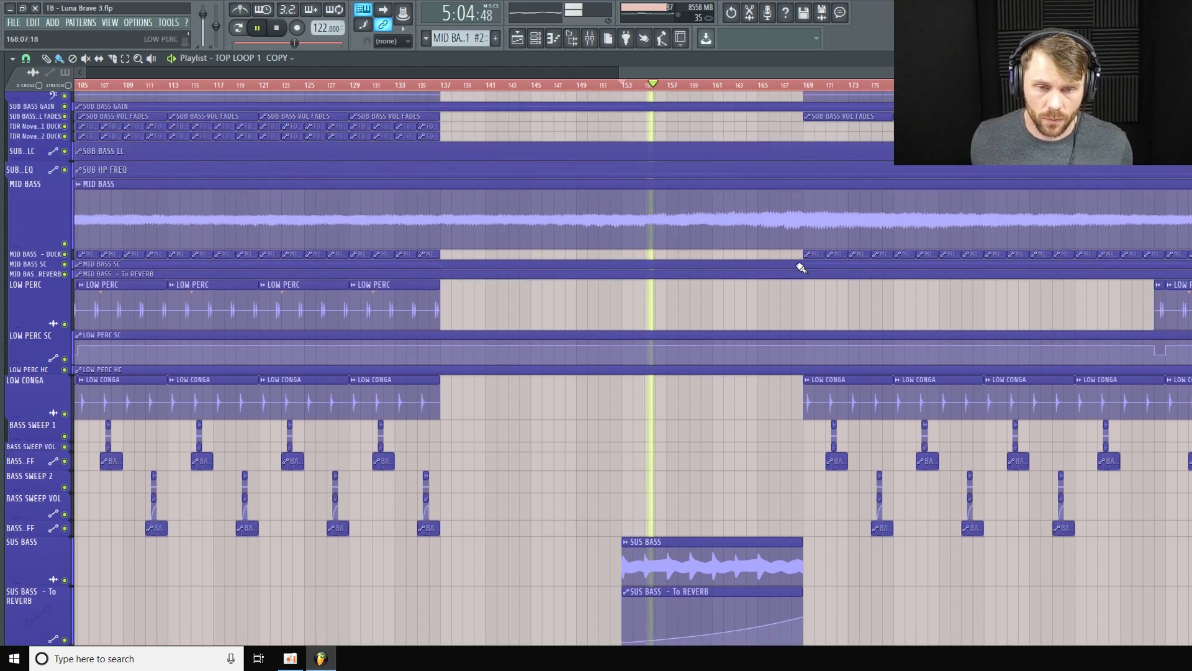
scroll(797, 265, "up", 1)
scroll(798, 264, "down", 2)
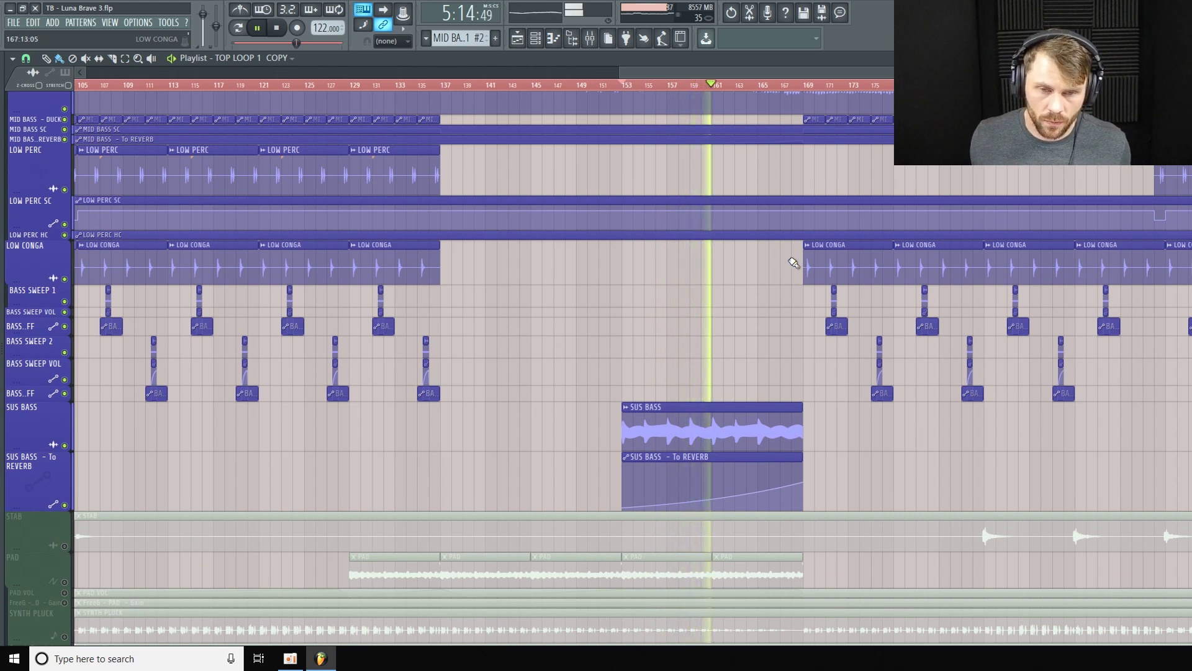
scroll(794, 259, "down", 3)
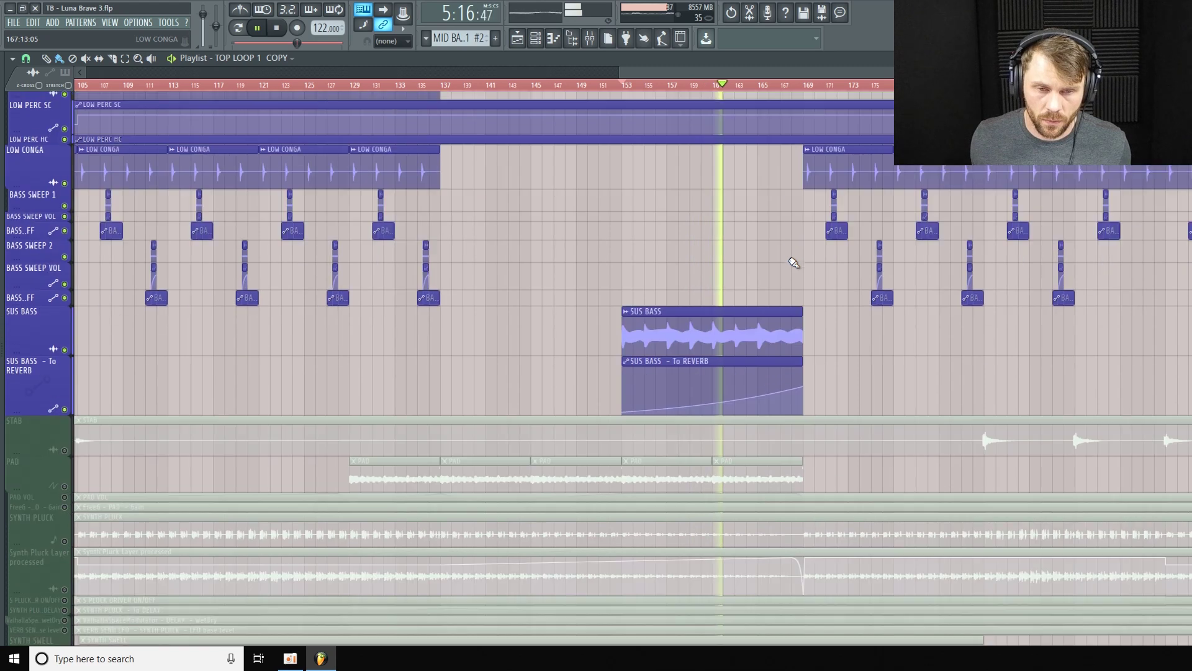
left_click_drag(49, 340, 49, 367)
scroll(248, 264, "up", 7)
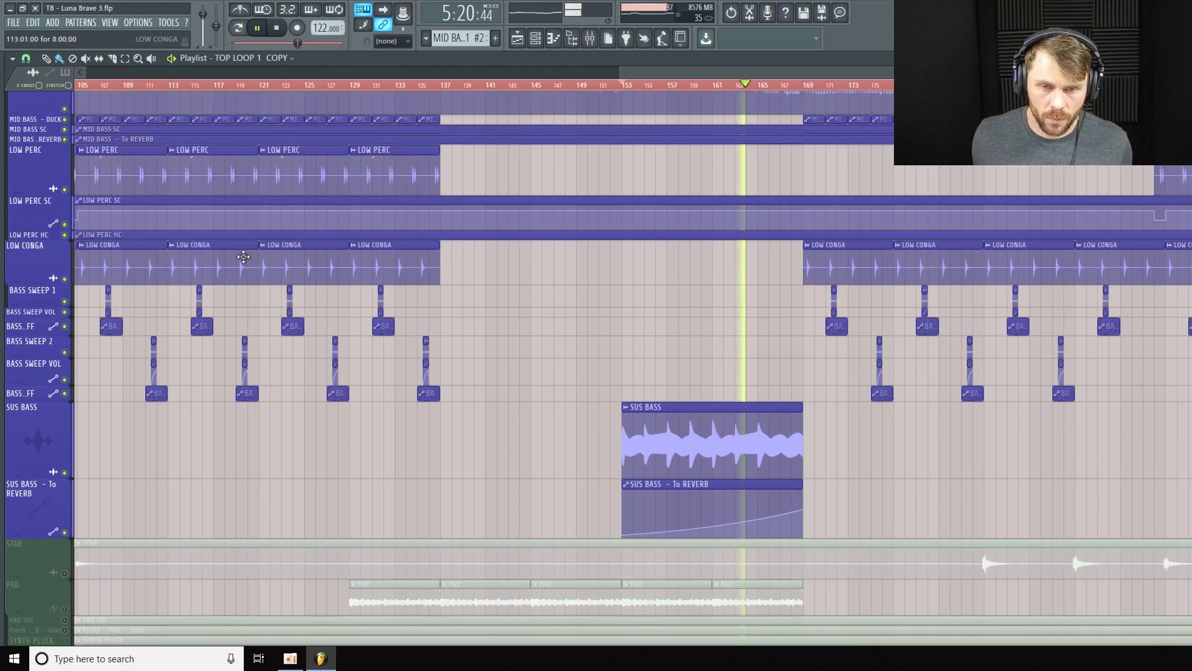
scroll(261, 277, "down", 3)
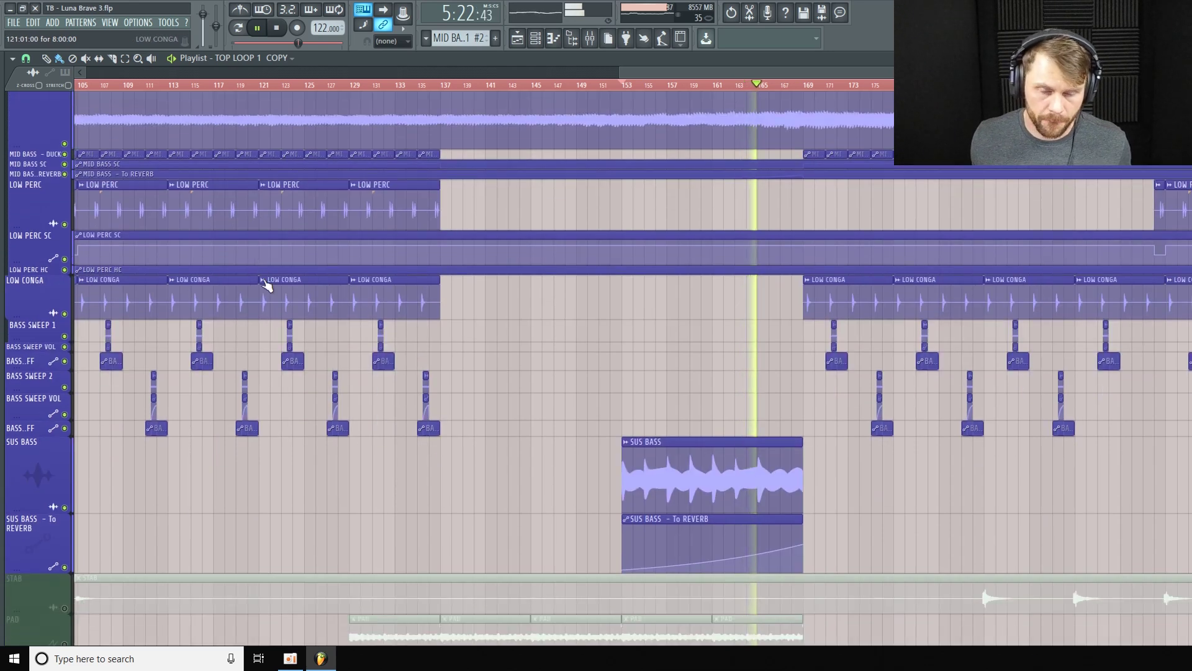
key("space")
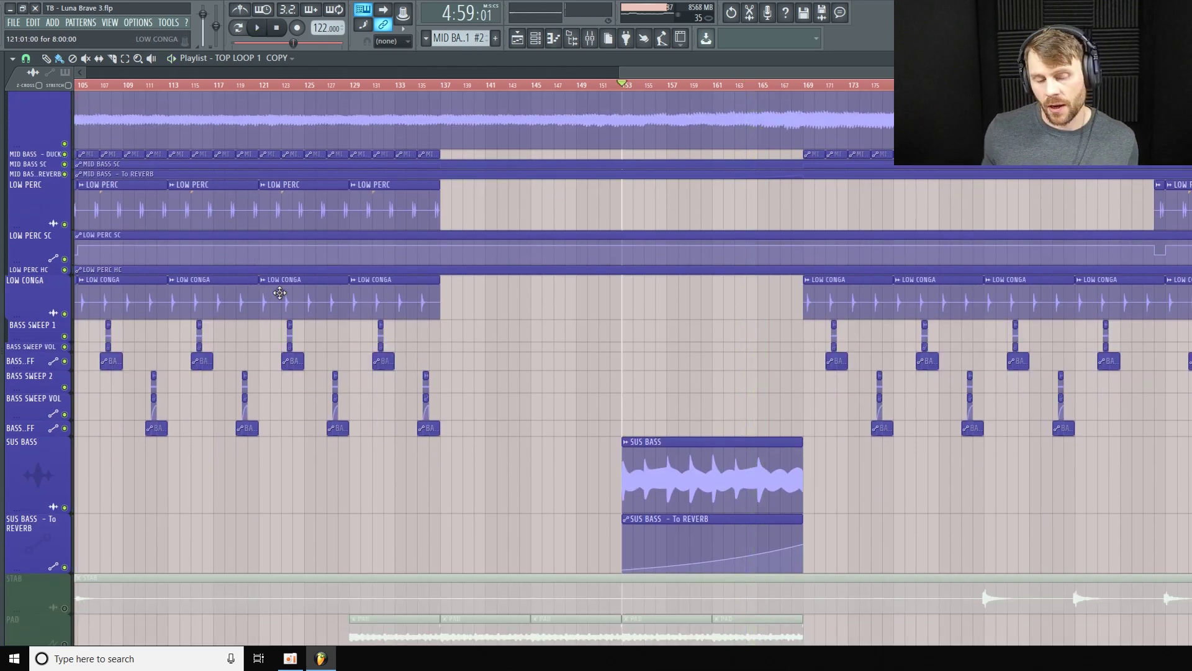
Step: Reduce the height of the SUS BASS track and its reverb send automation track
scroll(279, 293, "up", 2)
mouse_move(20, 214)
left_mouse_down()
mouse_move(20, 230)
mouse_move(35, 201)
mouse_move(35, 216)
left_mouse_up()
scroll(94, 484, "down", 3)
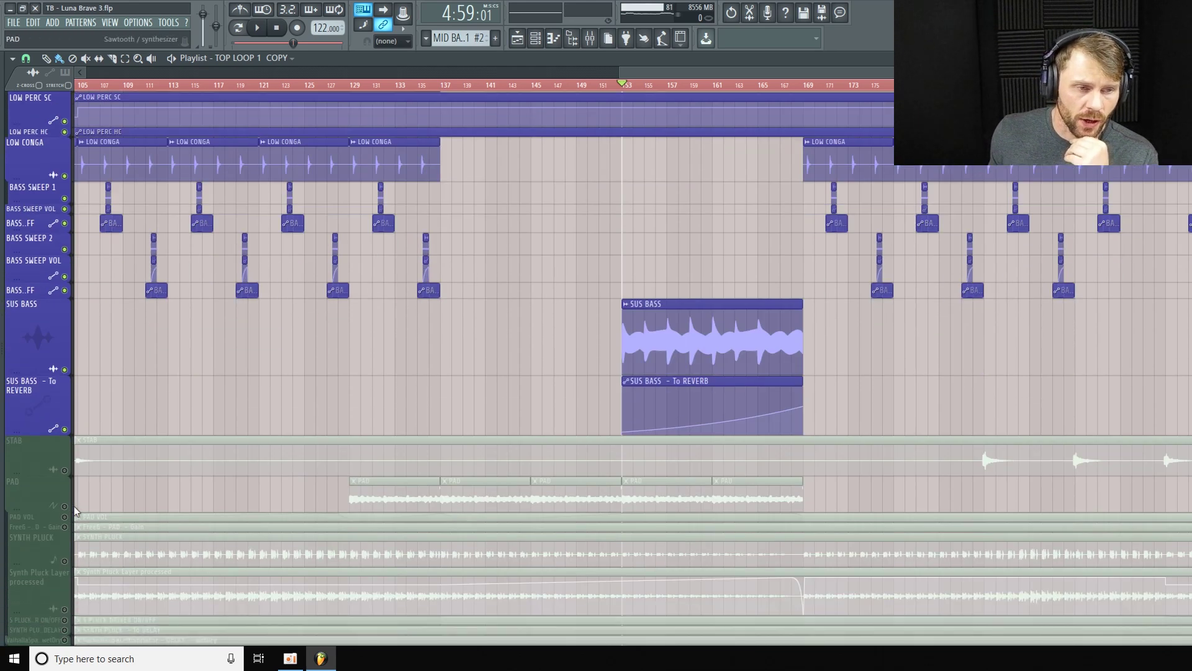
left_click_drag(35, 368, 35, 339)
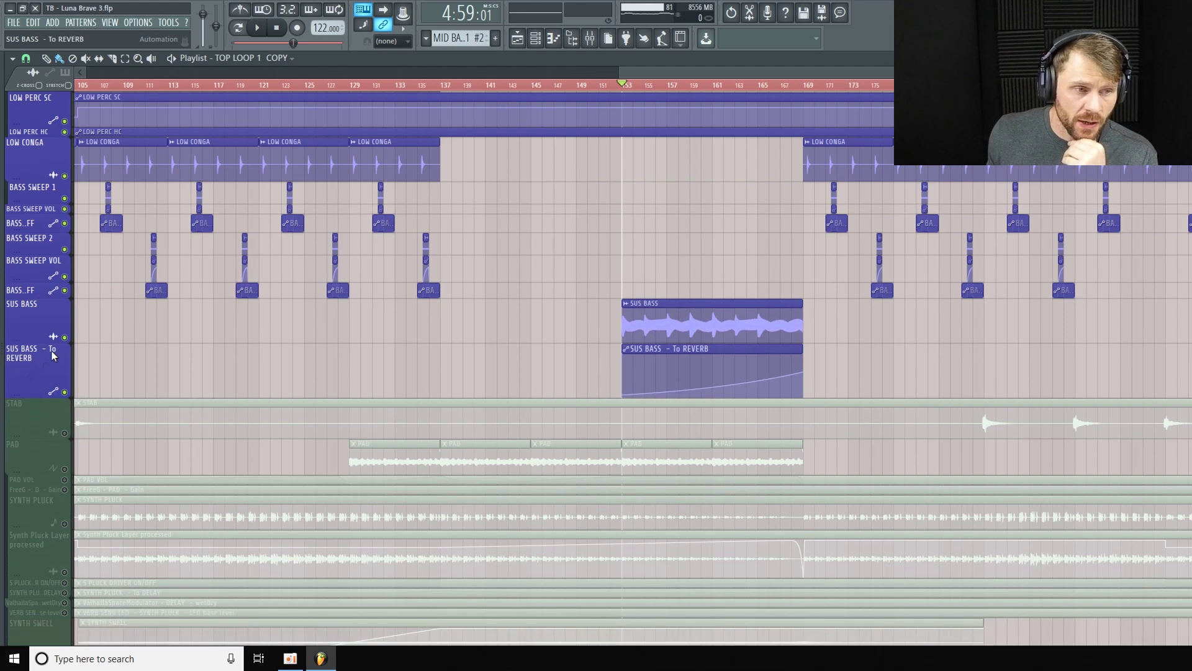
Step: Check the effects on the bass P DIST channel in the mixer, reselect the SUS BASS channel and return to the playlist
left_click_drag(832, 72, 300, 126)
left_click(590, 38)
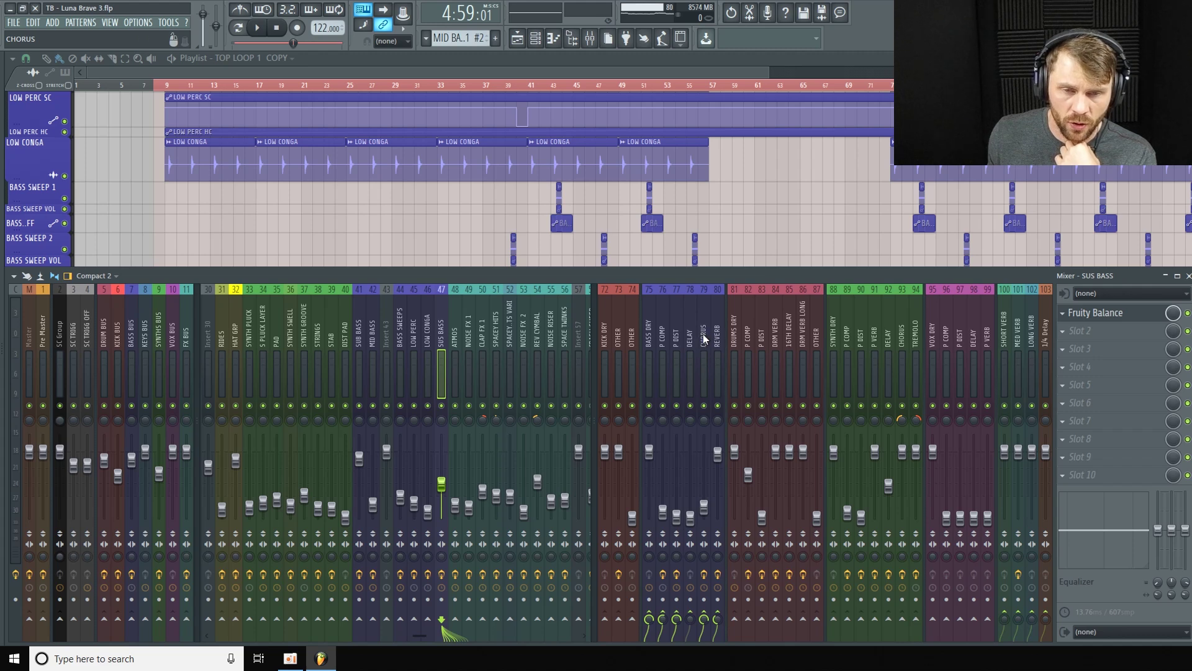
left_click(674, 346)
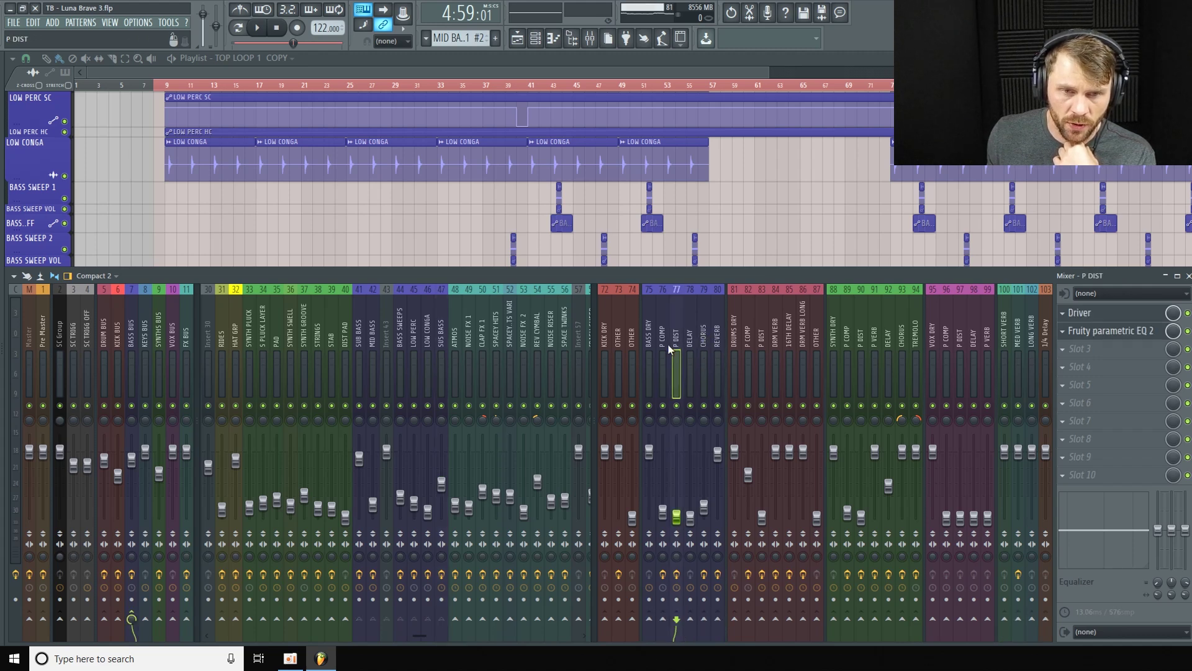
left_click(457, 346)
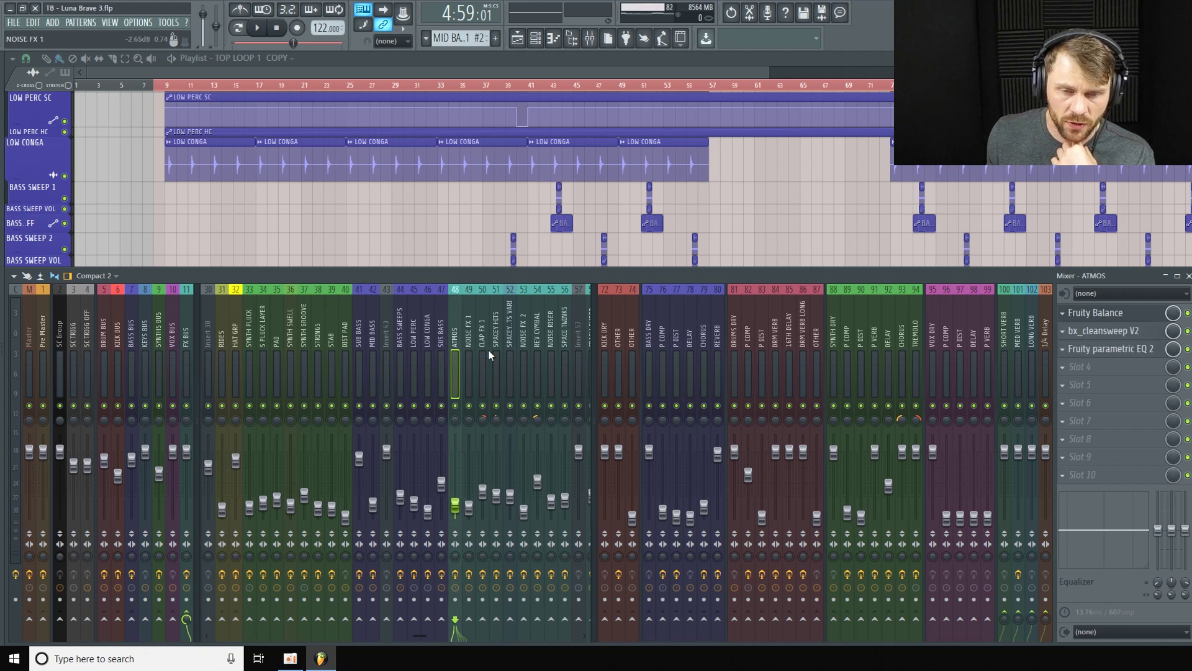
left_click(442, 360)
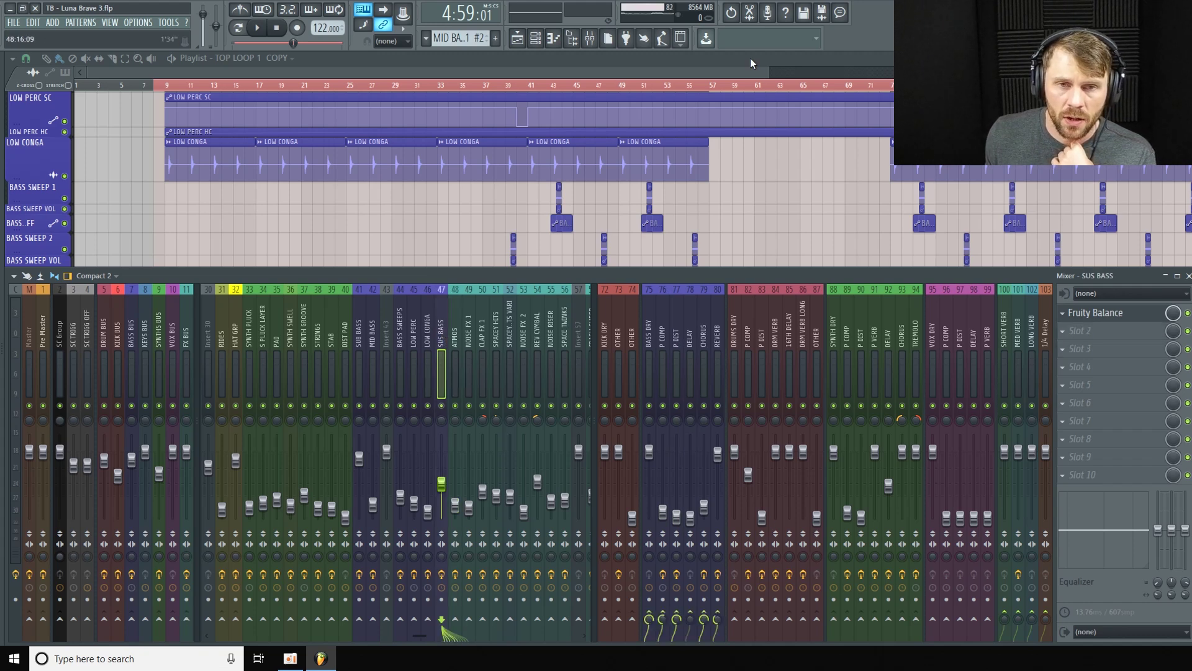
key("F9")
Step: Collapse the SUS BASS reverb send automation track to a thin row in the playlist
scroll(774, 77, "down", 6)
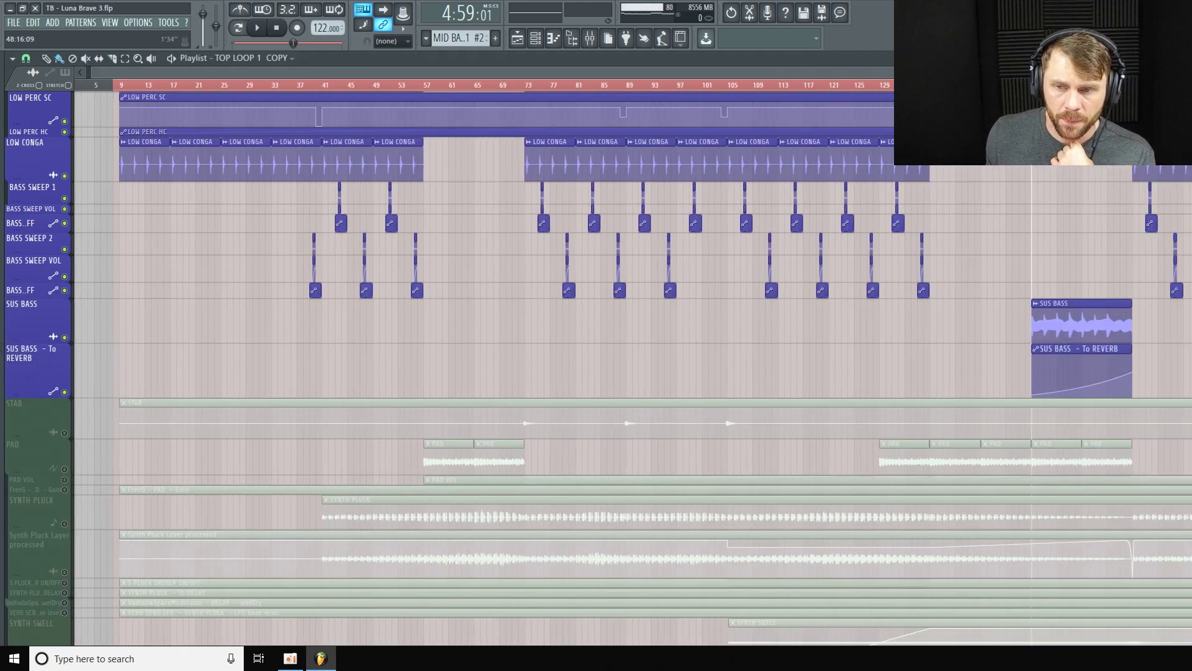
scroll(80, 211, "down", 3)
scroll(79, 211, "up", 2)
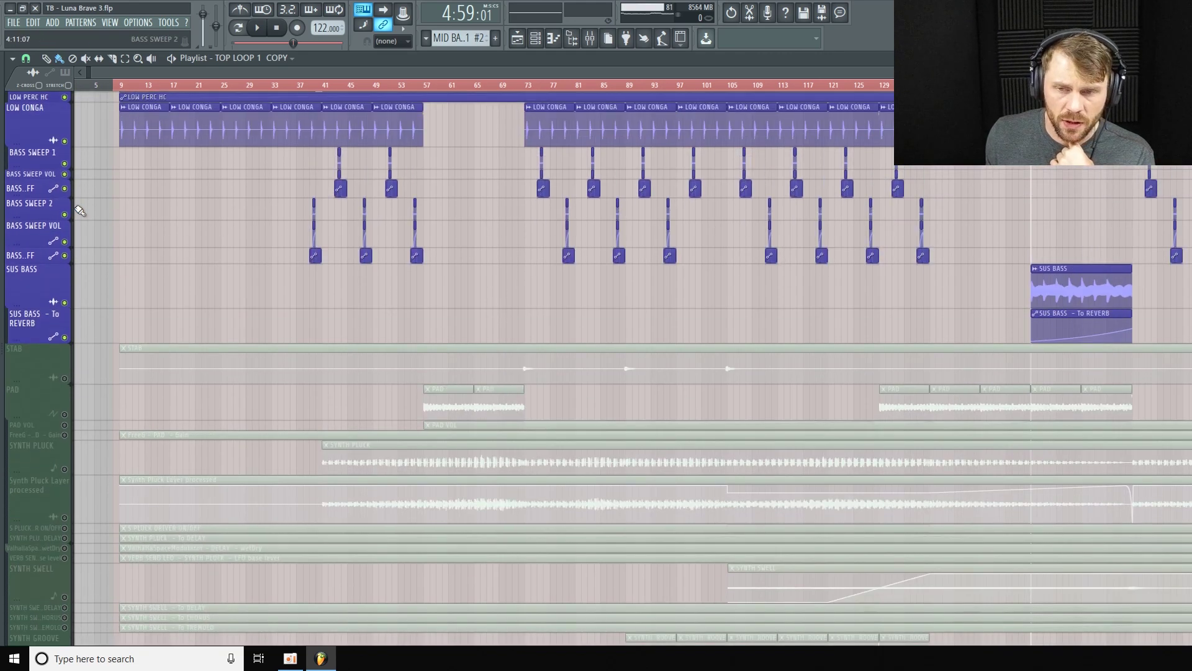
scroll(79, 211, "up", 3)
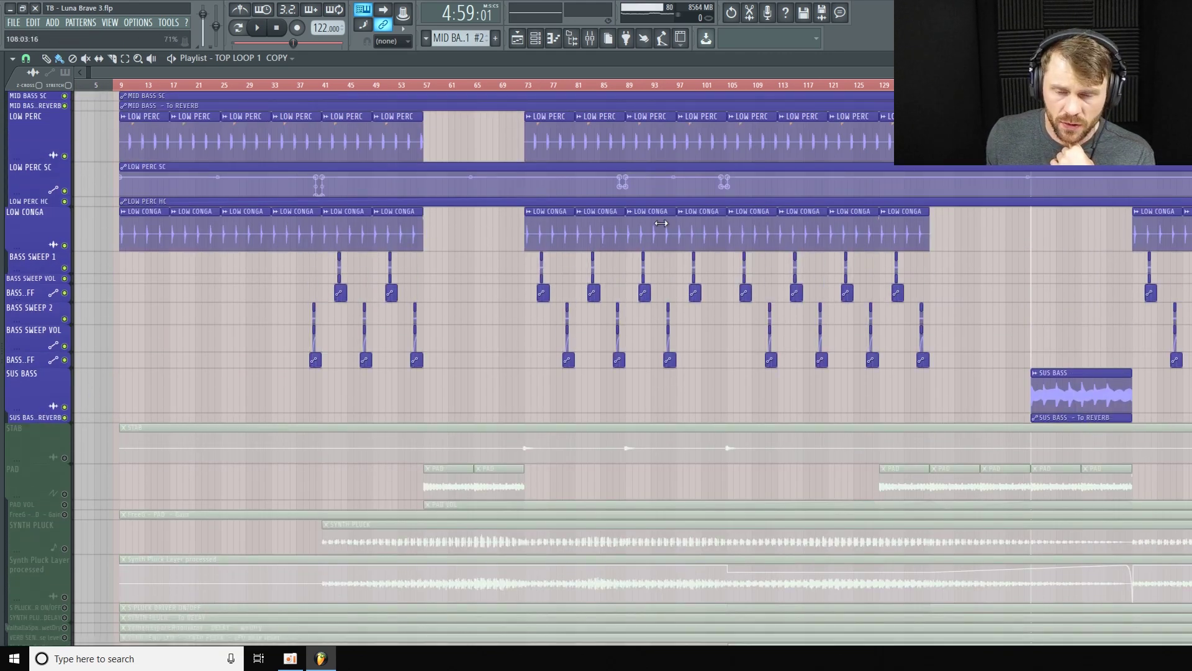
scroll(634, 413, "down", 3)
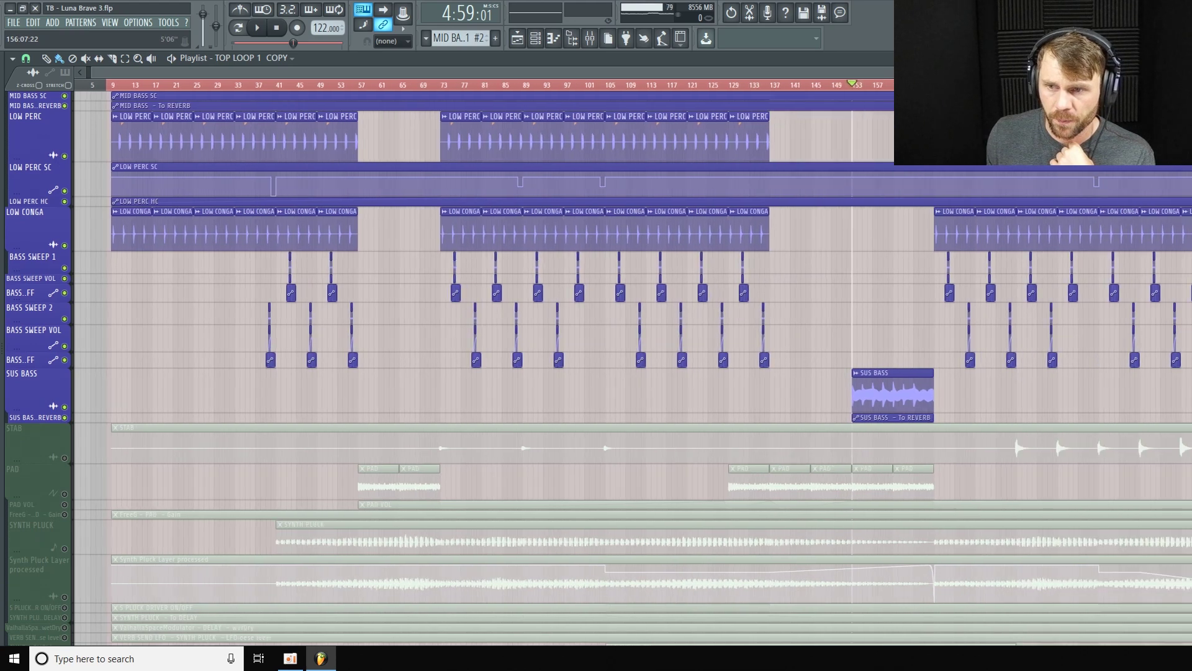
Step: Unmute the STAB track and make it taller to show its waveform
scroll(56, 391, "down", 3)
left_click(64, 354)
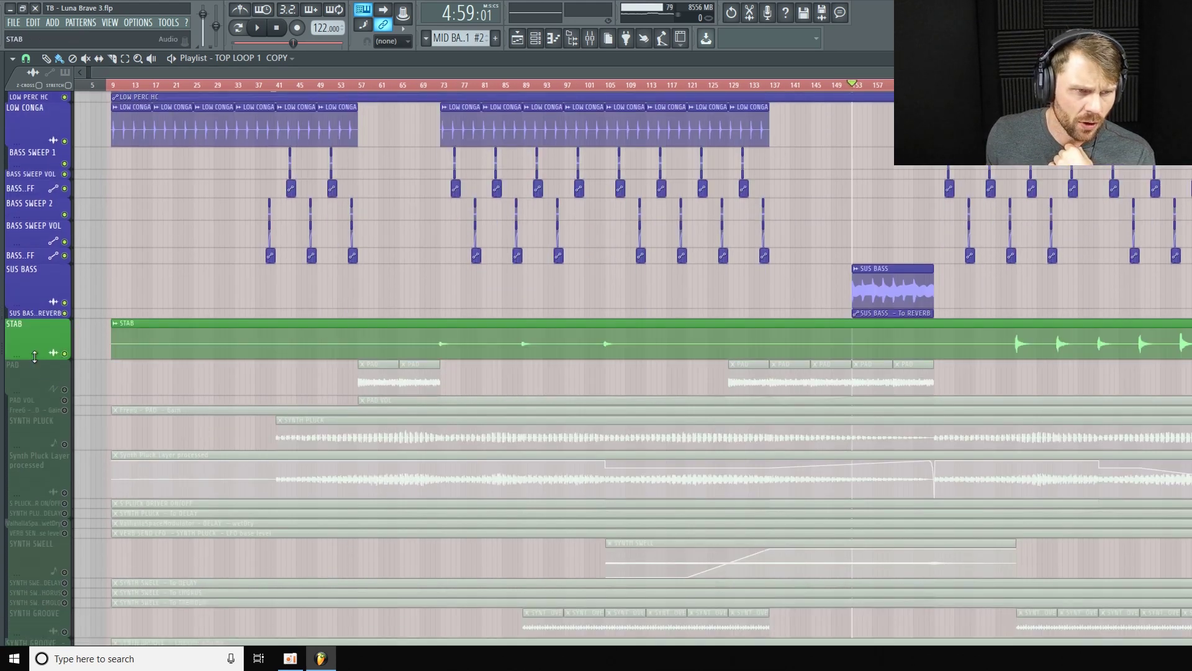
scroll(344, 448, "down", 3)
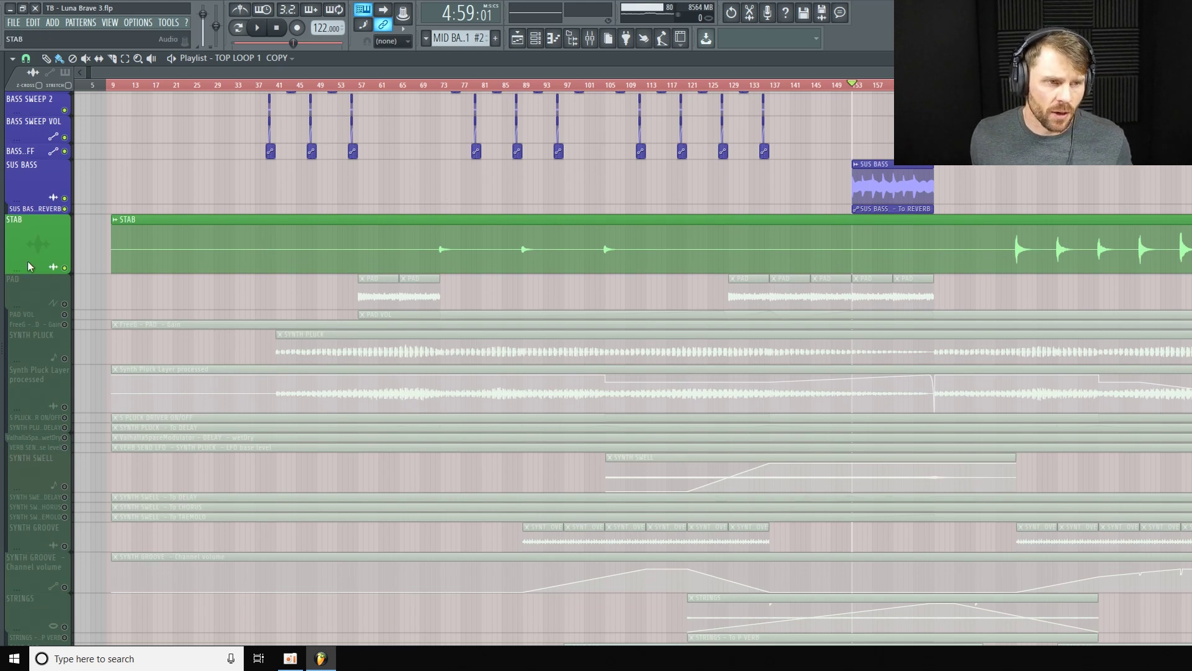
scroll(28, 266, "up", 1)
Step: Play the arrangement from about bar 72 and again from about bar 216 to listen to the STAB hits
left_click_drag(490, 94, 434, 97)
key("space")
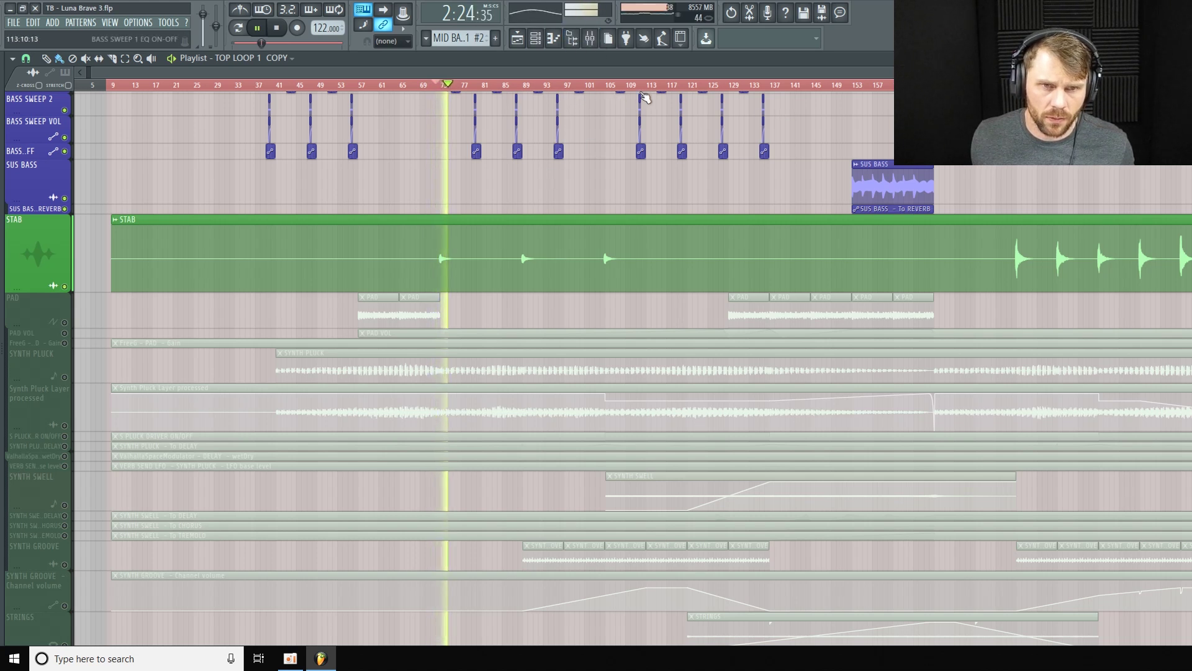
left_click_drag(695, 75, 1042, 74)
key("space")
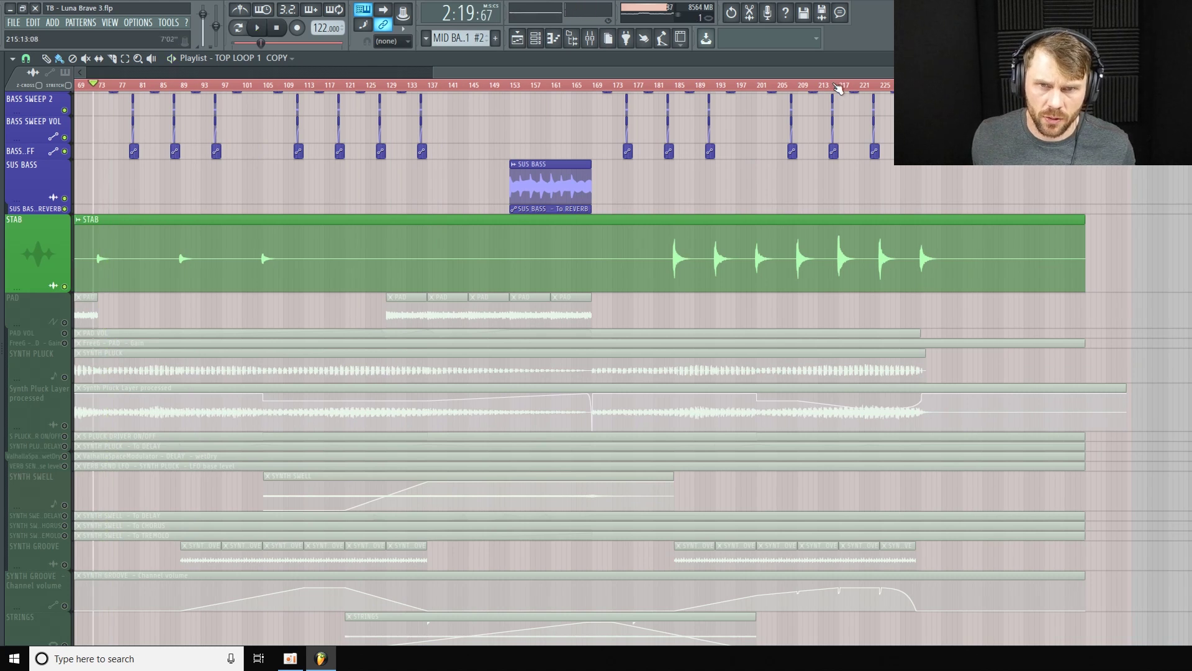
left_click(837, 85)
key("space")
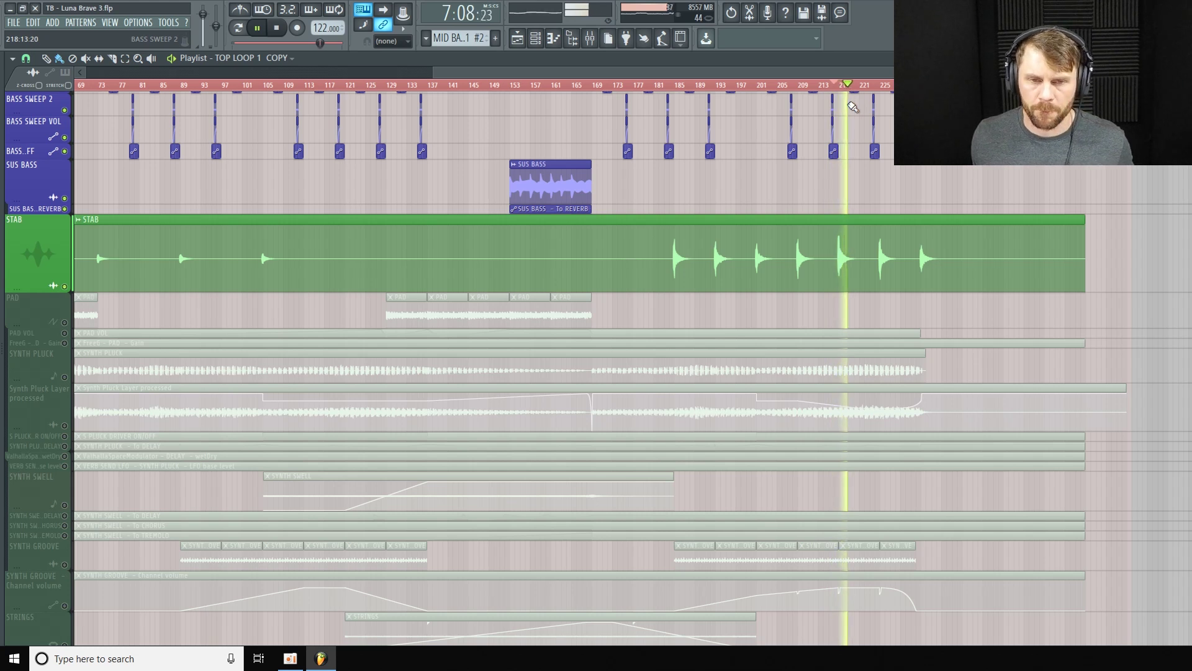
key("space")
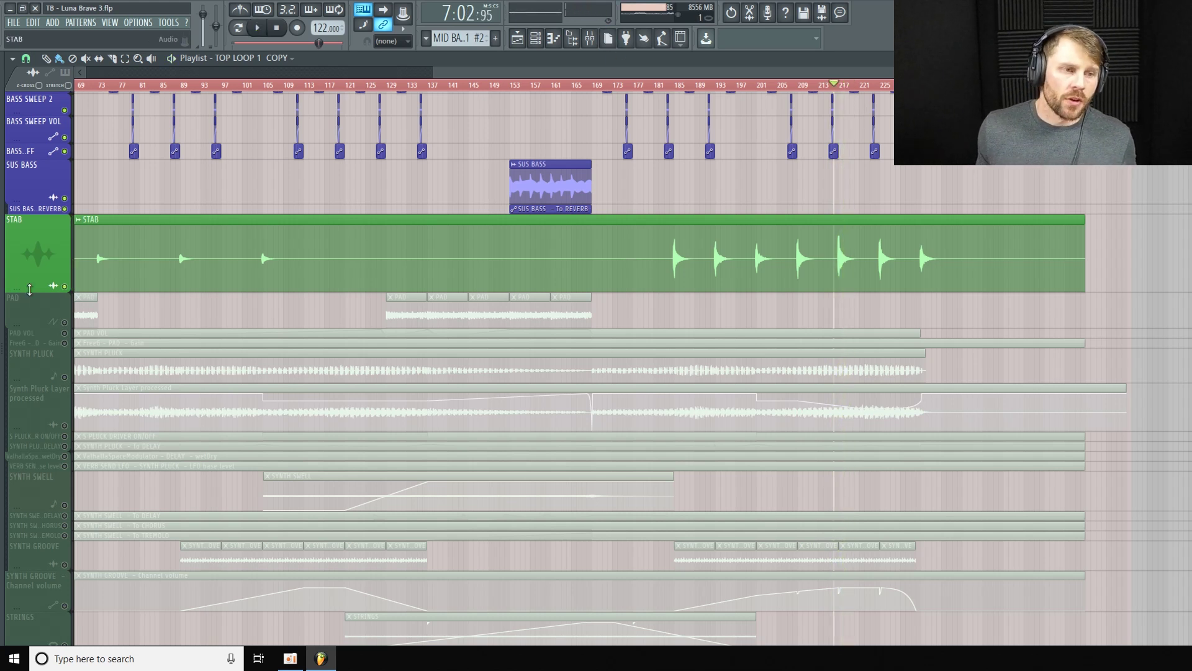
Step: Adjust the STAB track's height so all its hits show clearly in the playlist
left_click_drag(33, 291, 33, 272)
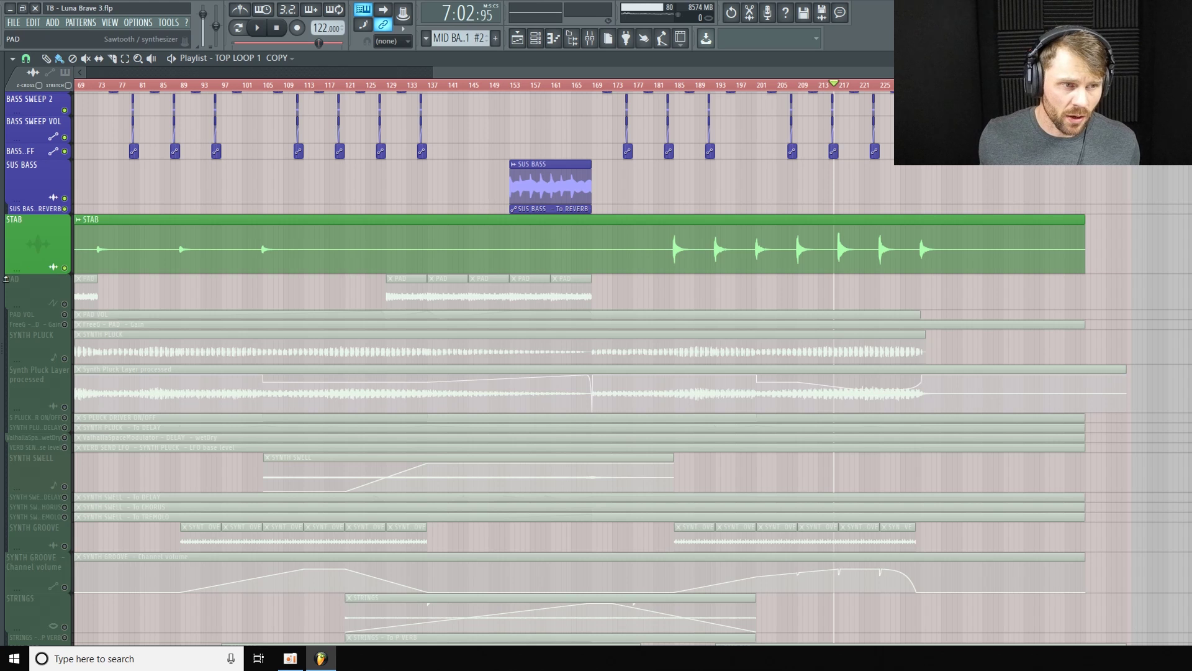
left_click_drag(30, 268, 31, 308)
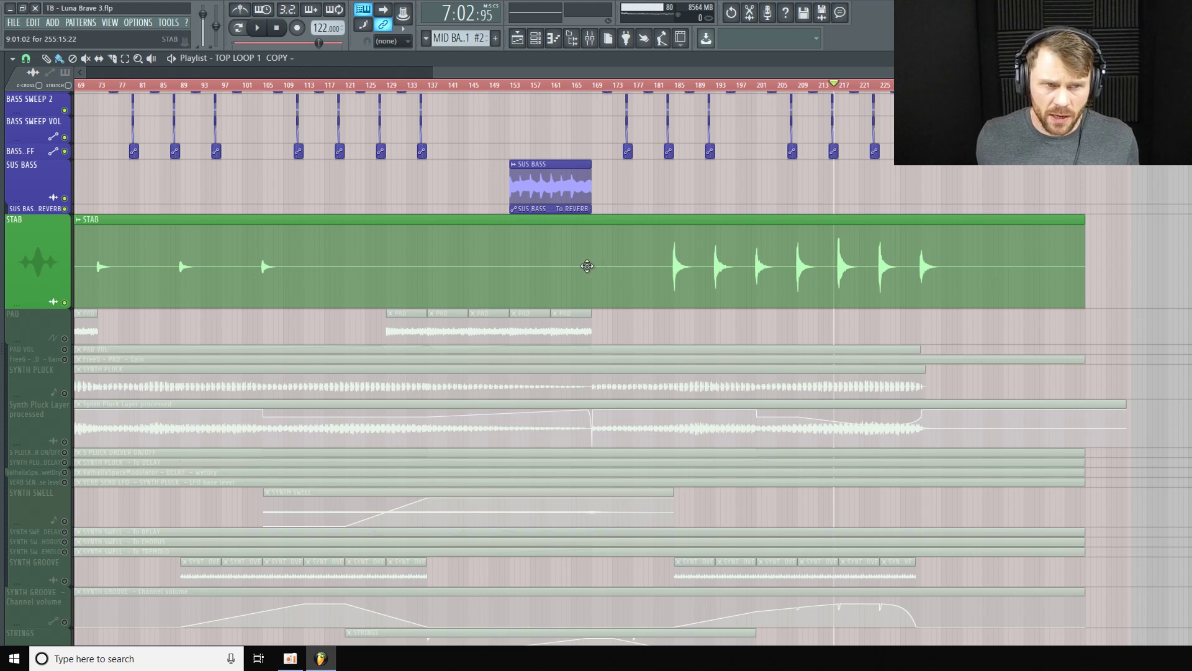
left_click_drag(813, 72, 743, 99)
mouse_move(37, 309)
left_mouse_down()
mouse_move(52, 479)
mouse_move(52, 316)
left_mouse_up()
left_click_drag(802, 73, 918, 73)
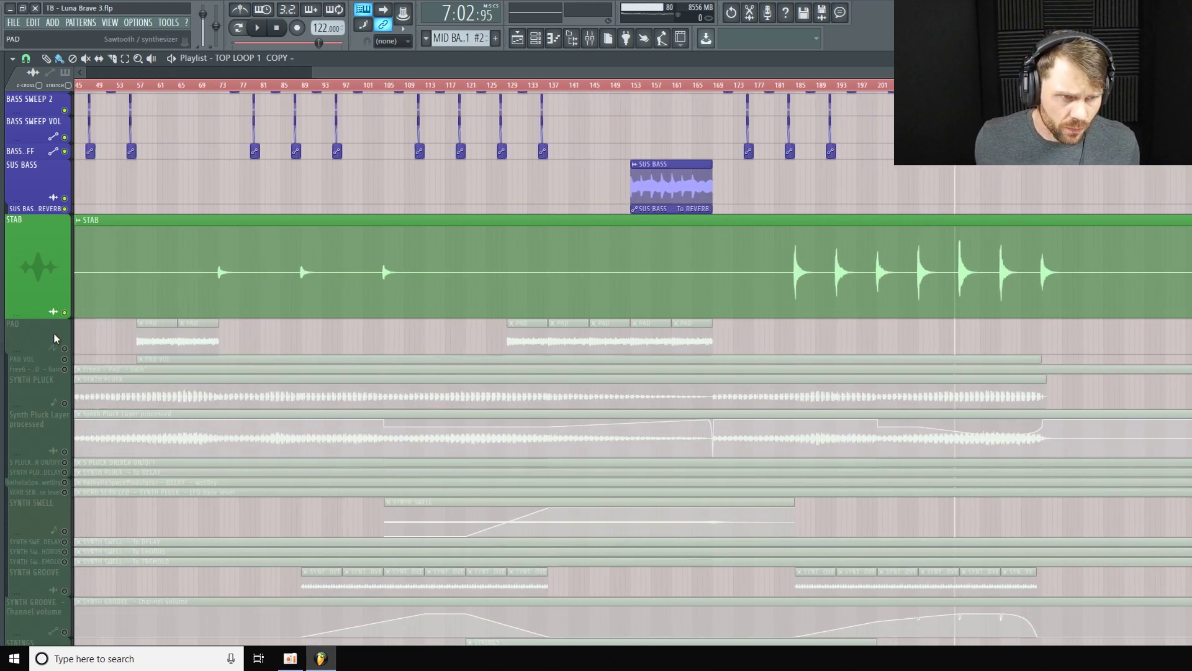
left_click_drag(37, 310, 36, 301)
Step: Select the STAB channel in the mixer and examine its synth P COMP and P DIST parallel sends
left_click(589, 39)
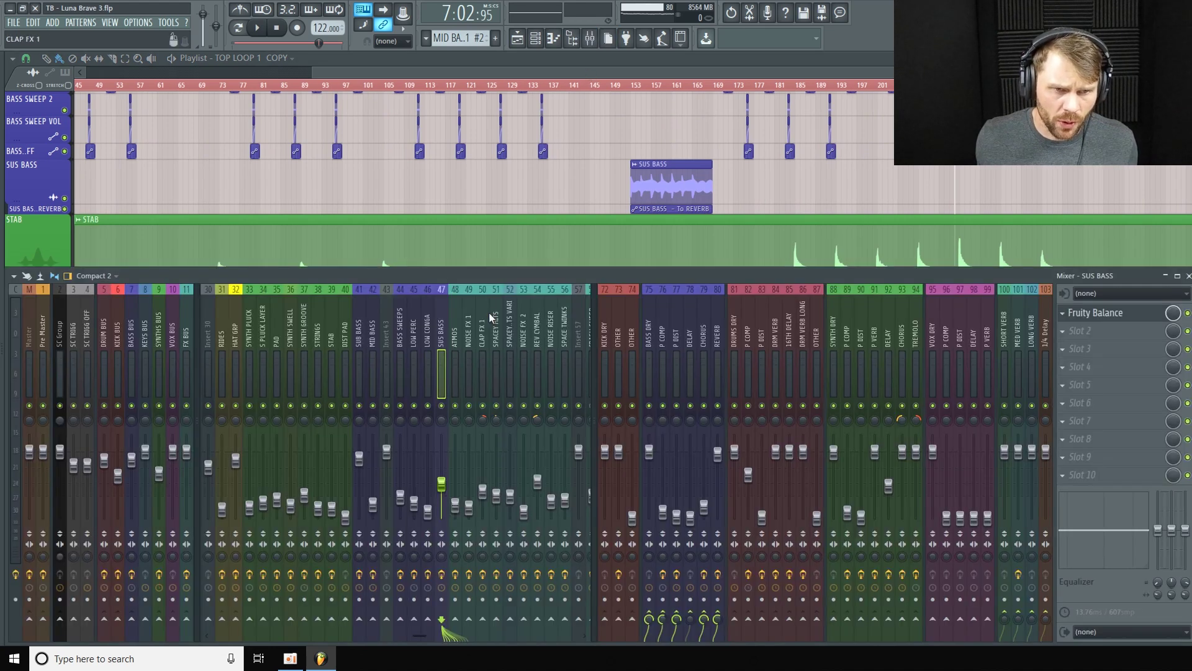
left_click(334, 340)
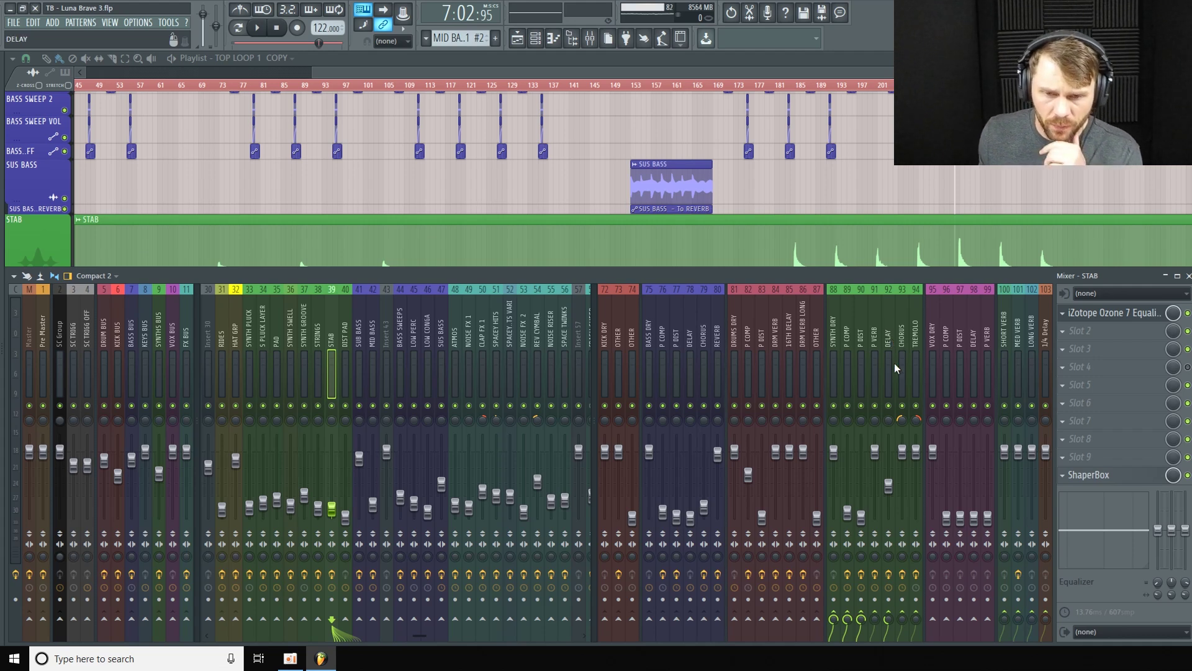
left_click(846, 341)
left_click(861, 345)
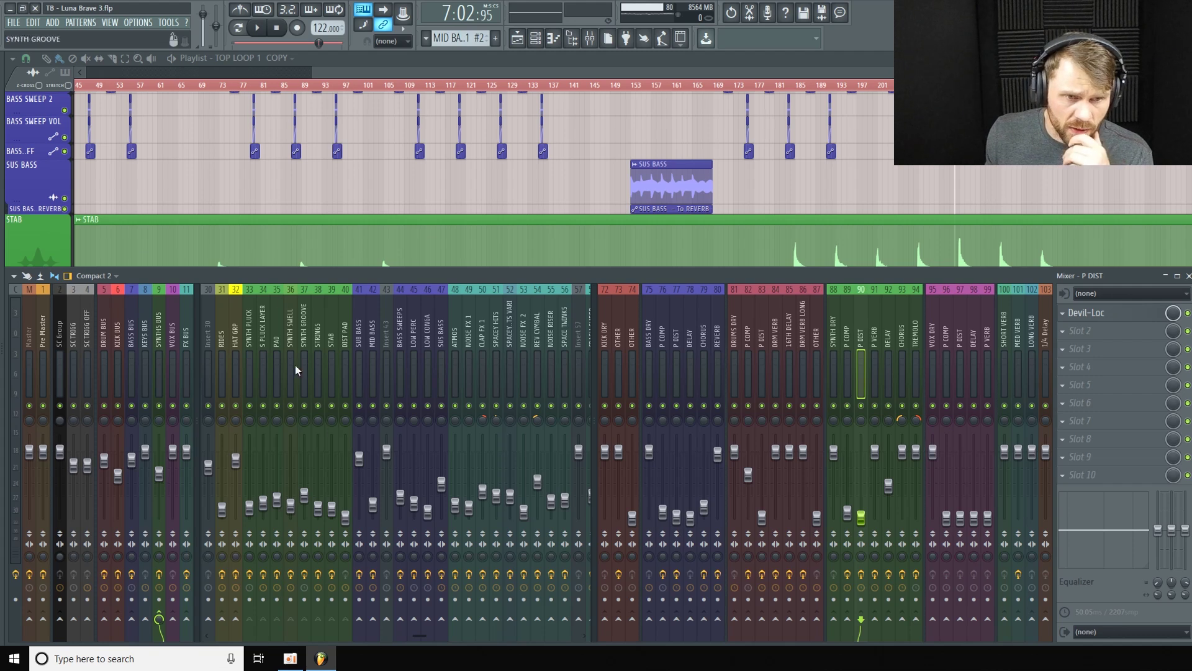
Step: Inspect the iZotope Ozone 7 Equalizer curve and the ShaperBox on the STAB channel, closing each plugin
left_click(332, 335)
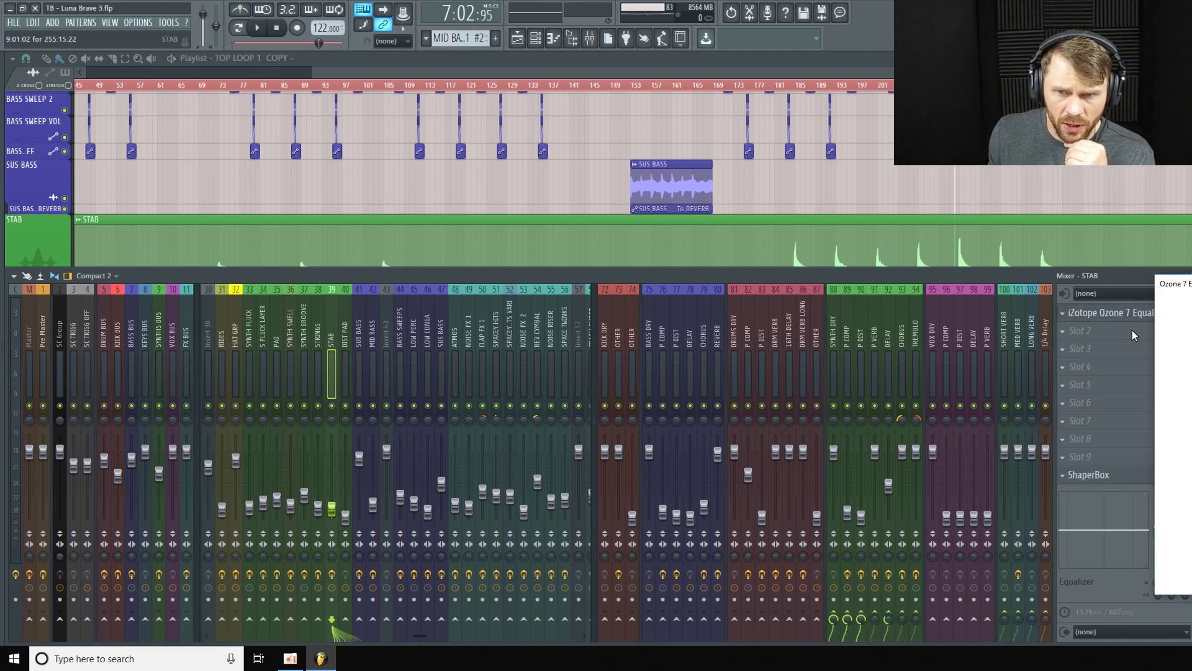
left_click(1149, 316)
left_click_drag(1006, 280, 496, 169)
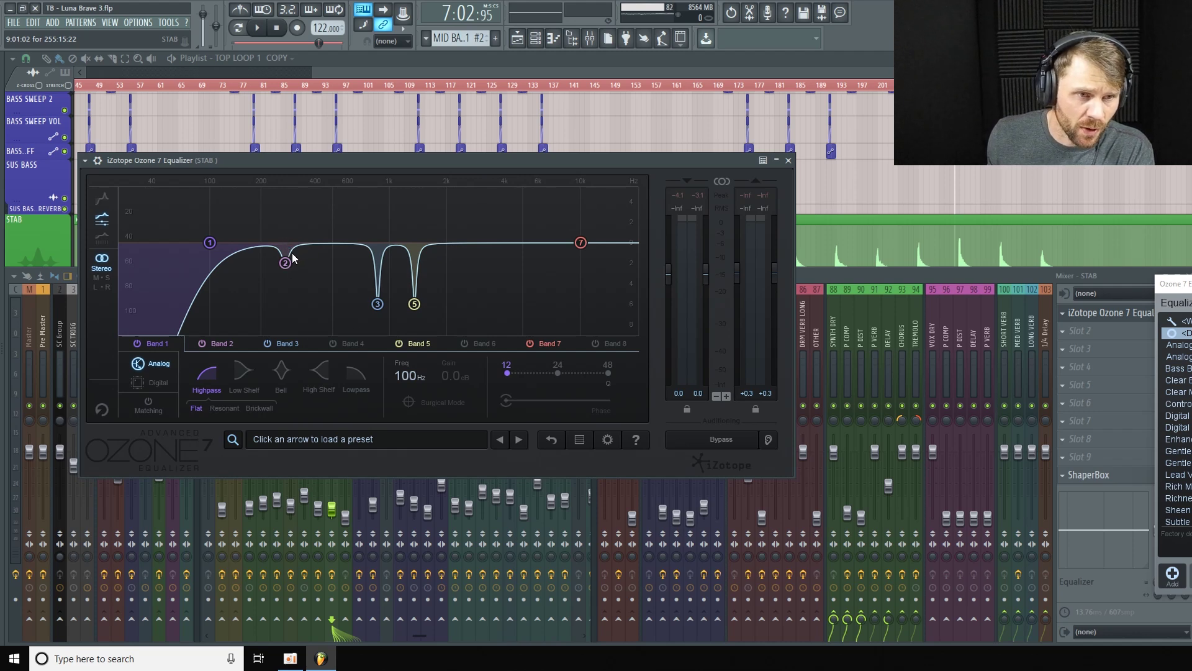
left_click(789, 160)
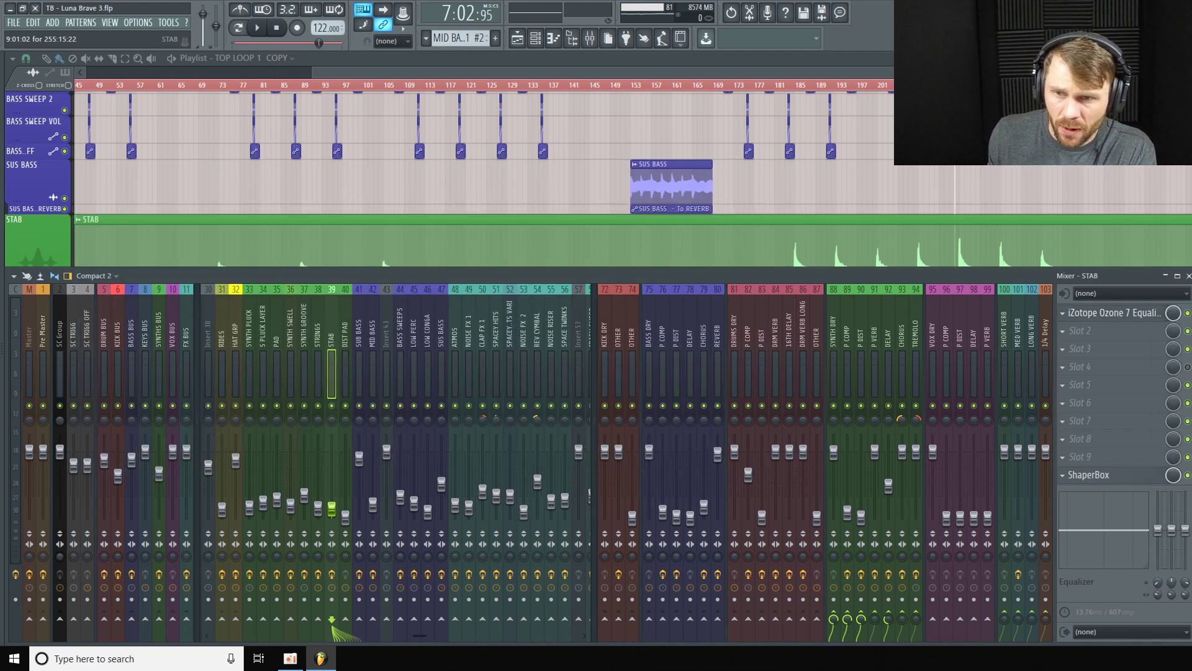
left_click(1130, 479)
left_click(1130, 478)
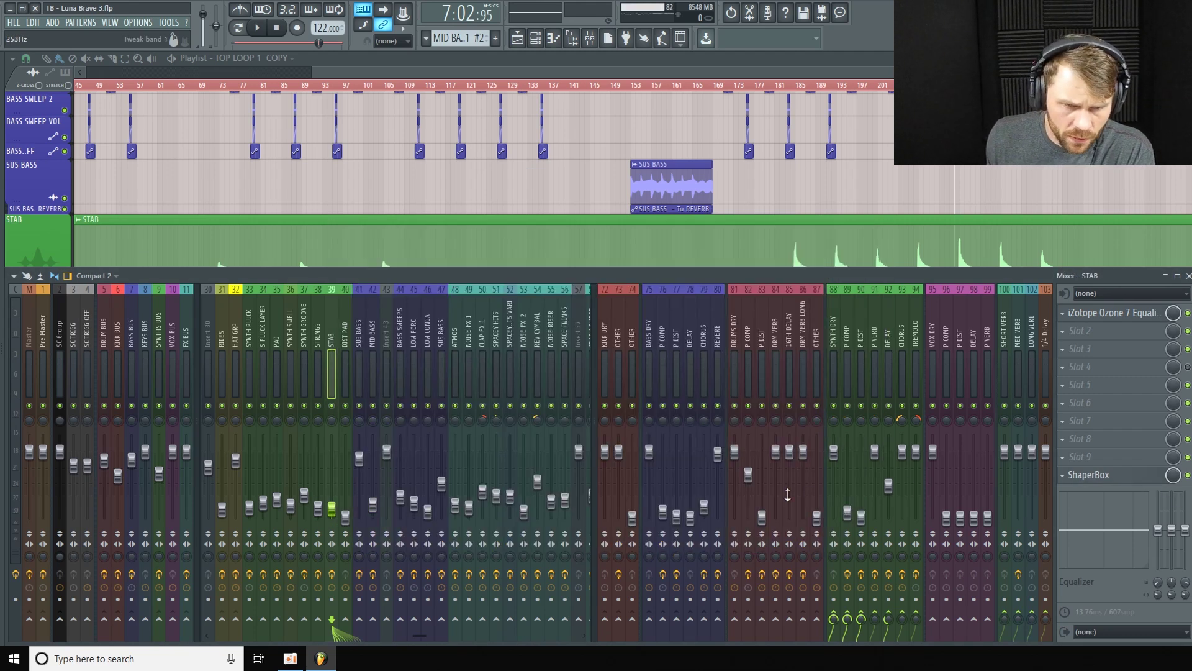
Step: Unmute the PAD and PAD VOL tracks in the playlist and reduce the heights of the STAB and PAD tracks
key("F9")
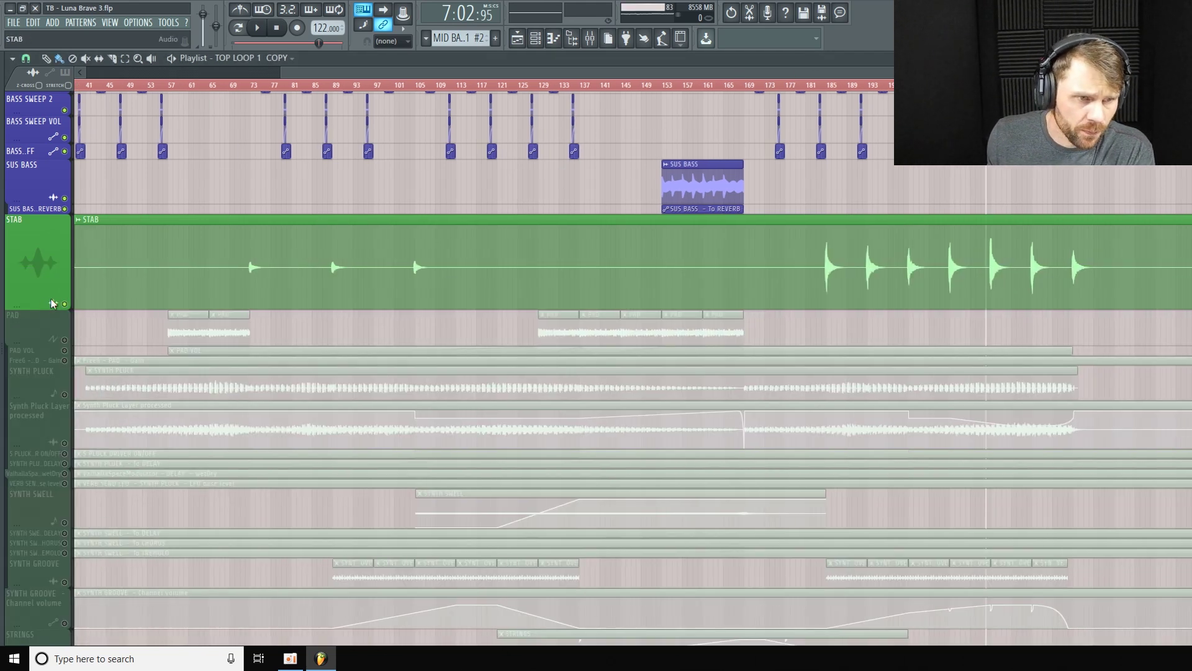
left_click_drag(34, 298, 34, 282)
left_click(64, 317)
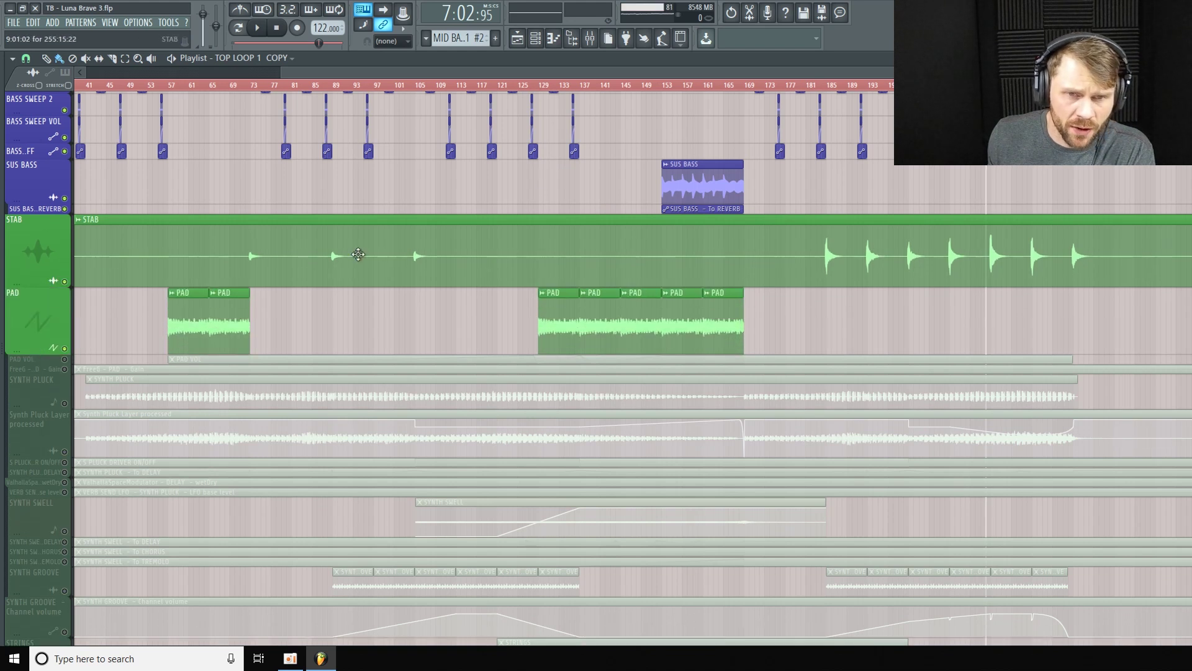
scroll(723, 81, "left", 5)
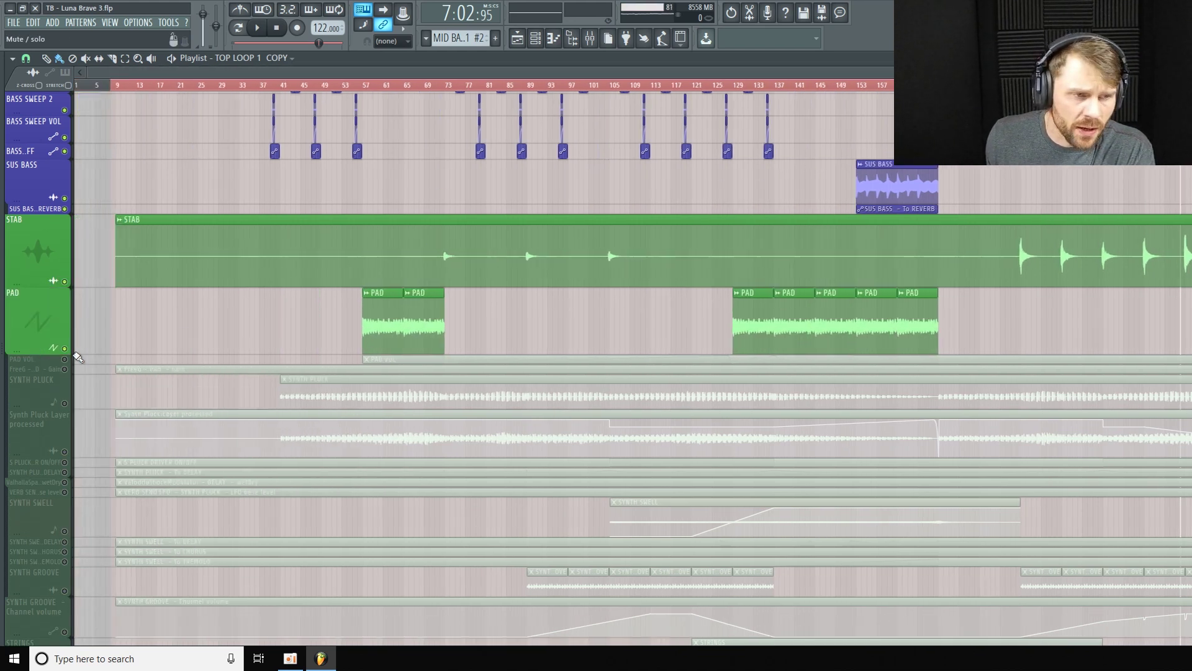
left_click_drag(28, 352, 29, 324)
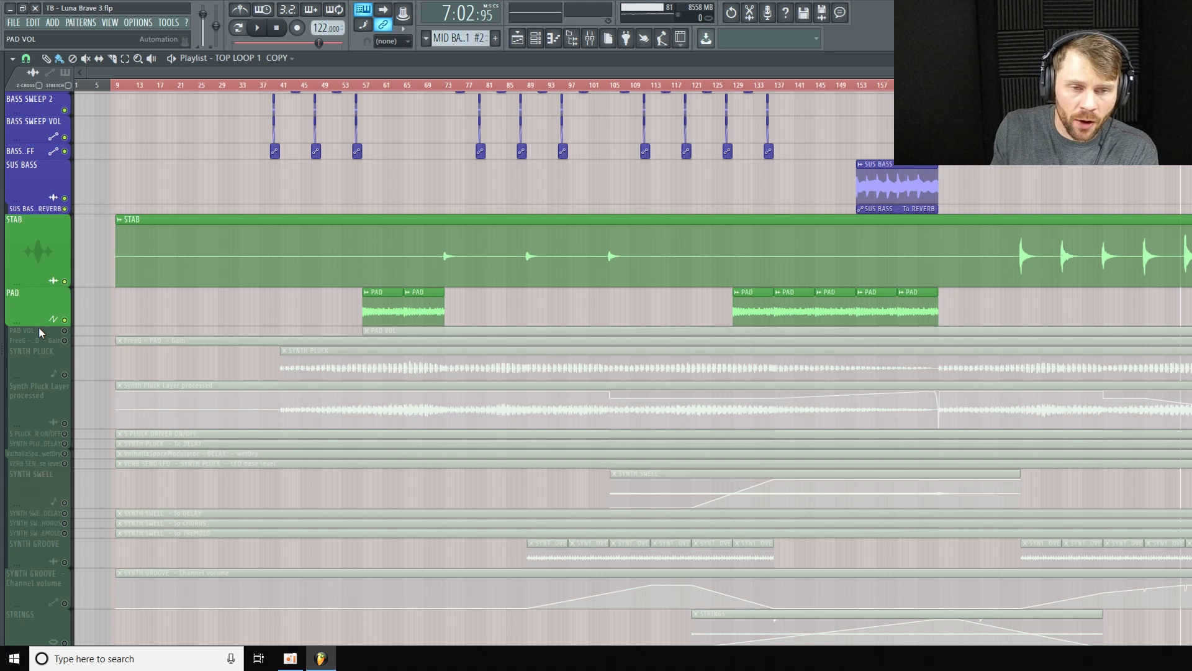
left_click(65, 330)
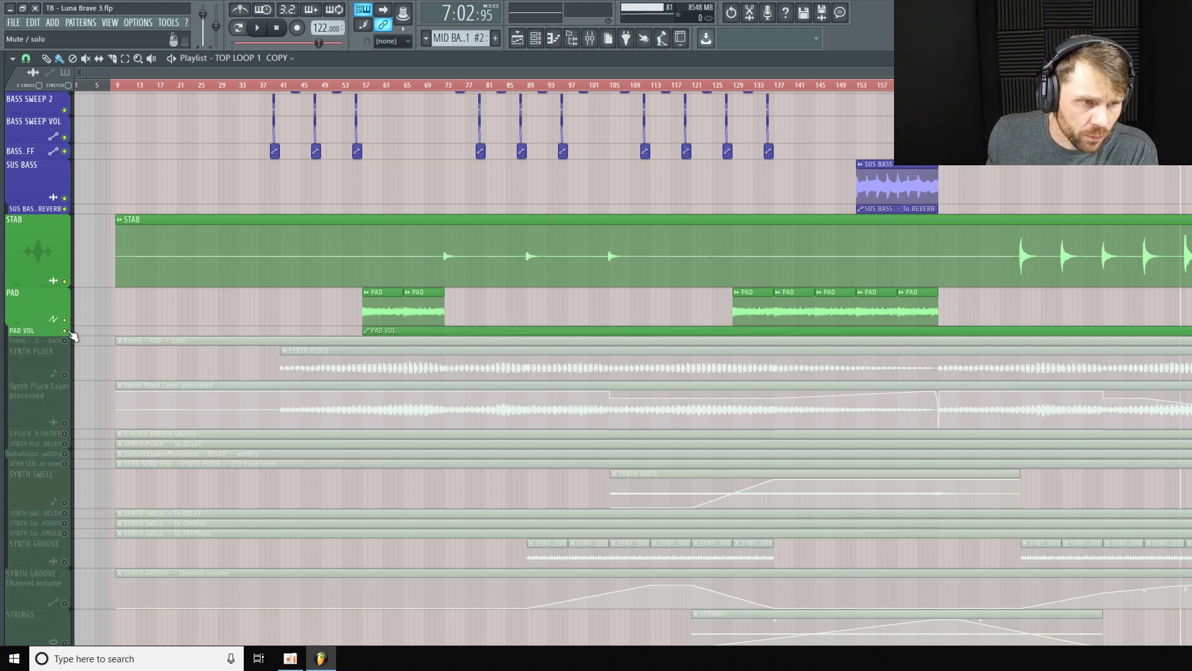
Step: Play the arrangement from about bar 57 to listen to the PAD, adjusting the PAD track's height in the playlist
left_click(363, 85)
key("space")
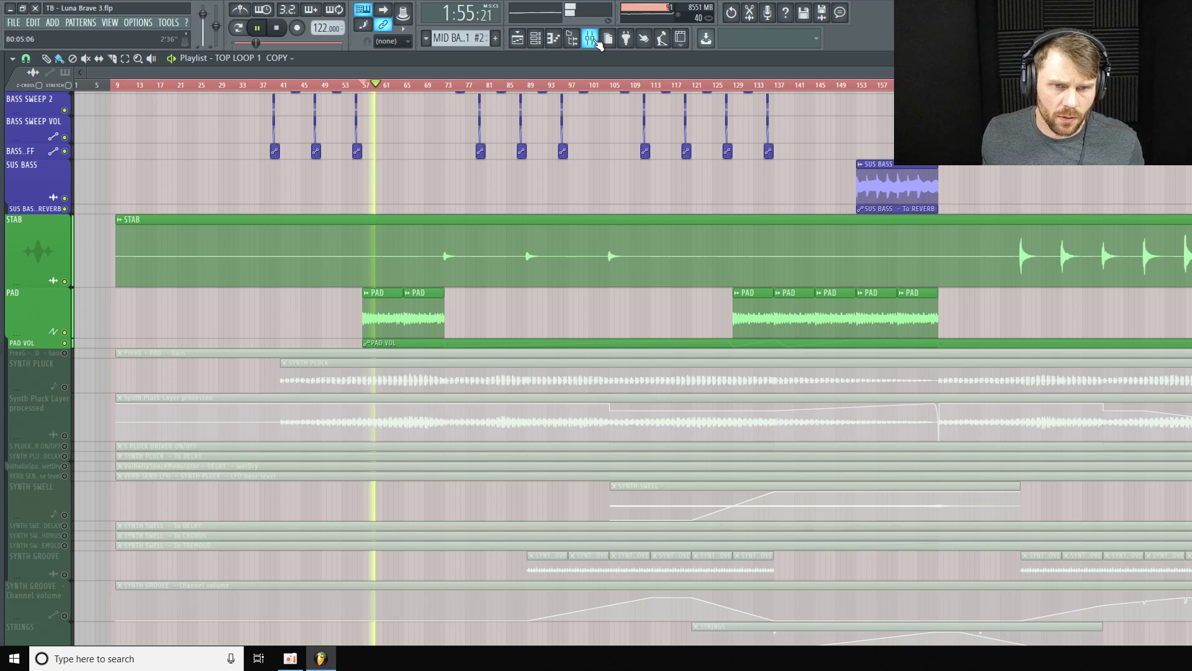
scroll(42, 356, "up", 2)
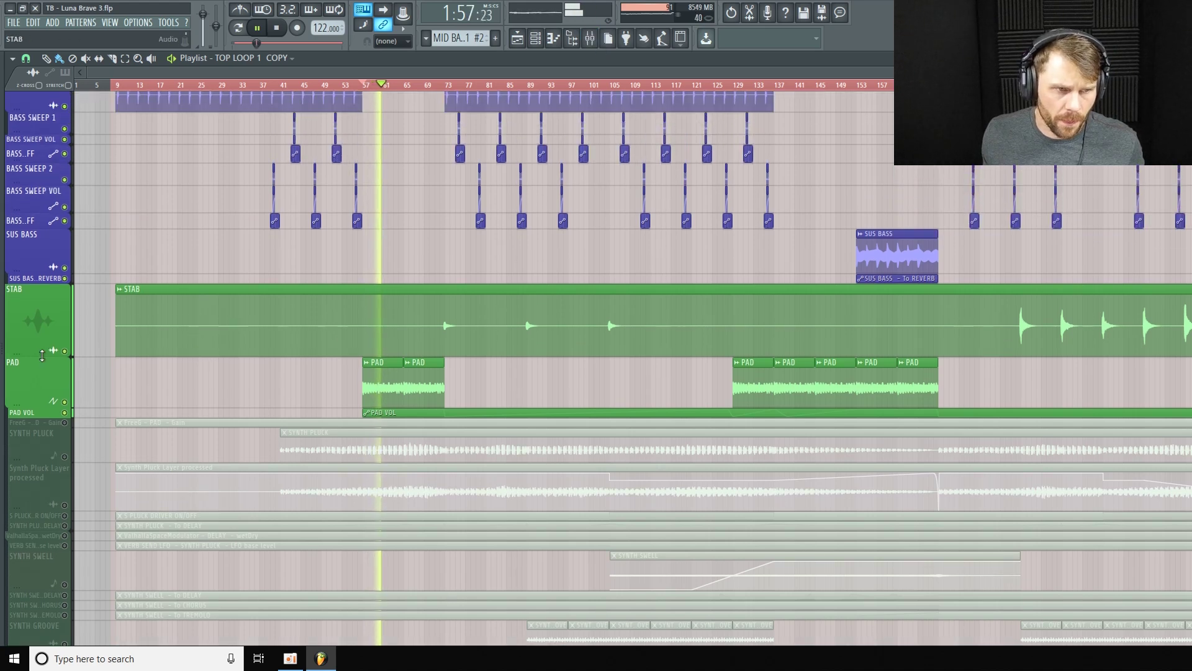
scroll(50, 330, "up", 3)
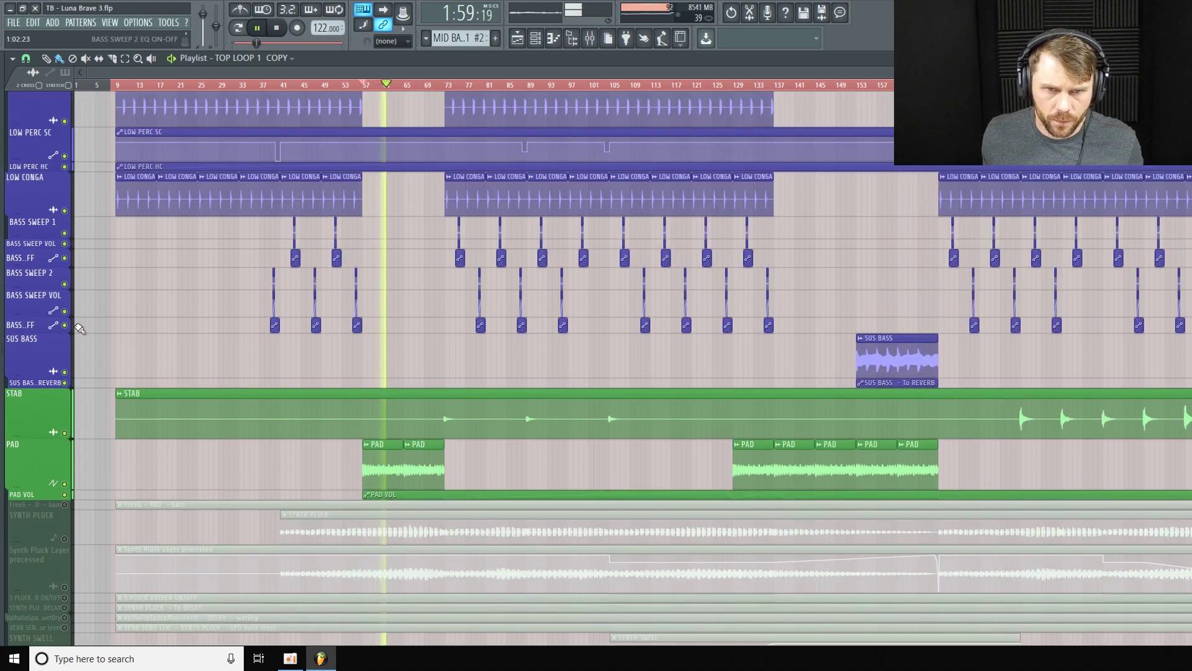
scroll(80, 328, "down", 1)
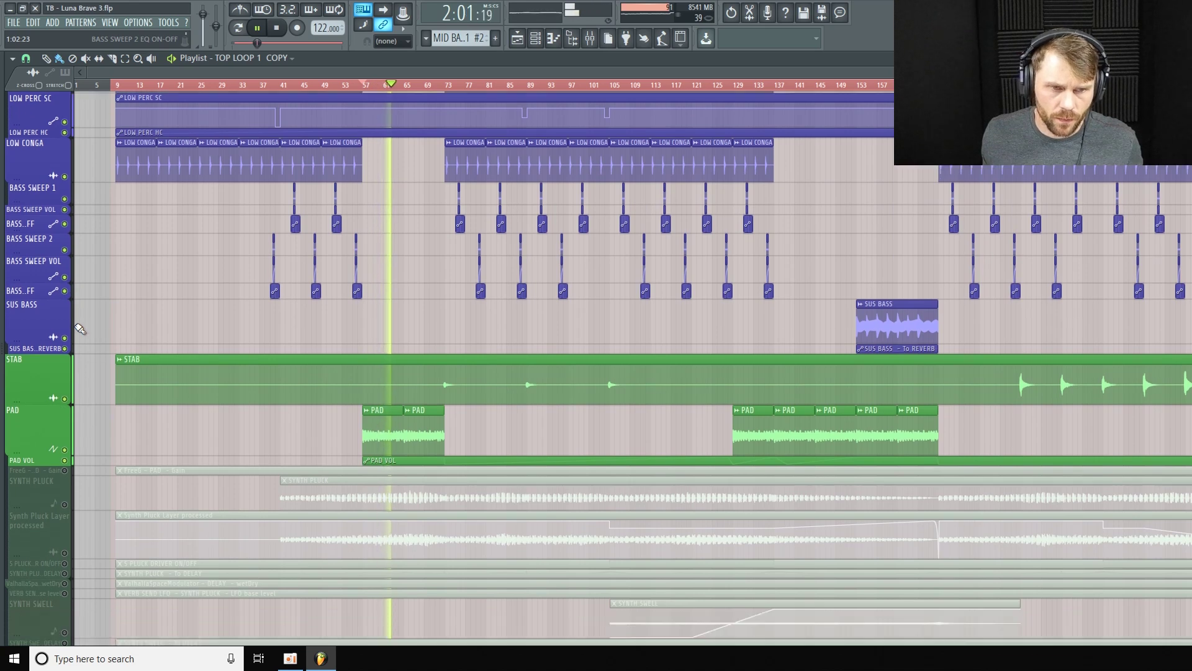
scroll(80, 328, "down", 2)
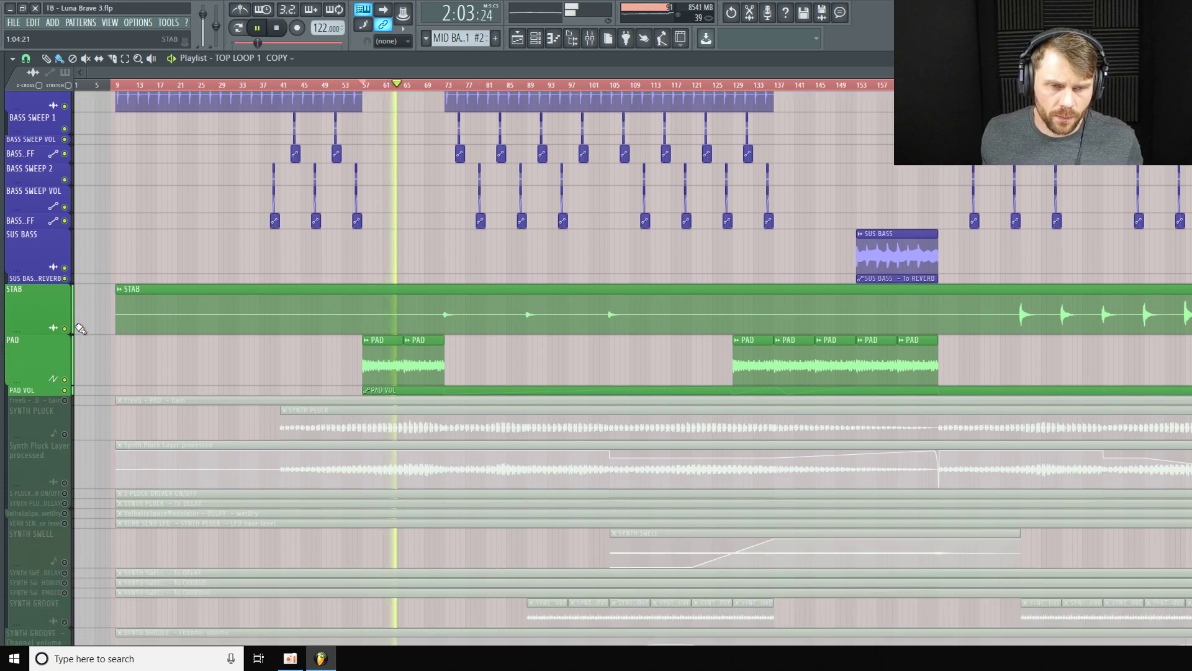
scroll(80, 328, "down", 3)
scroll(80, 328, "up", 3)
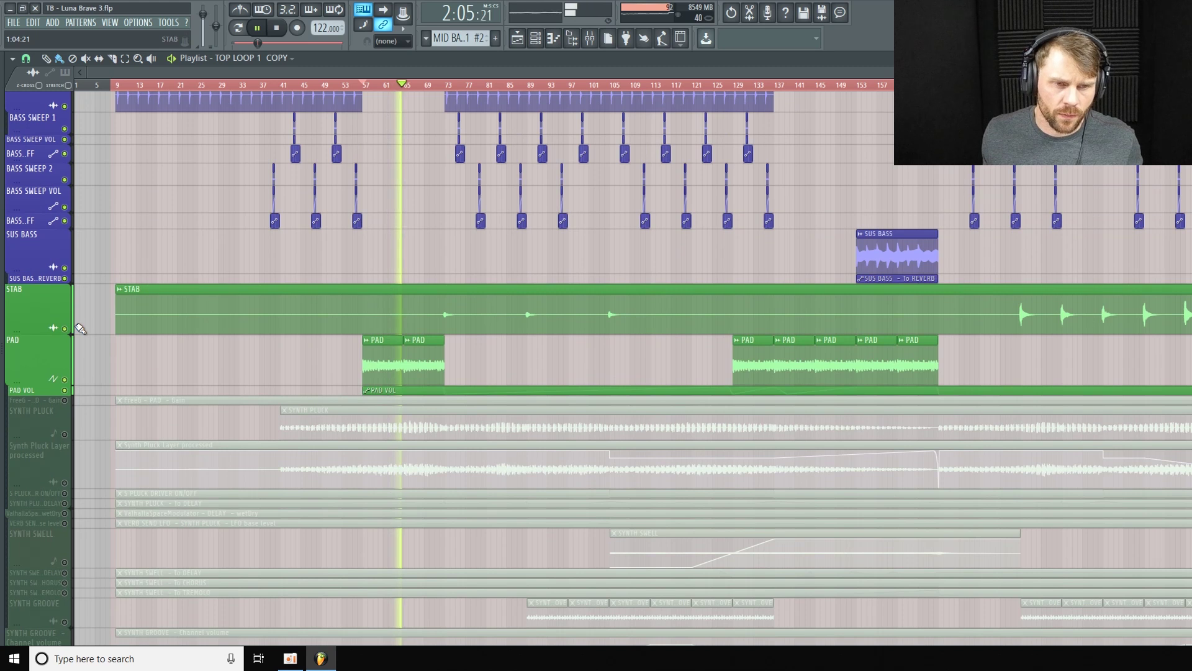
key("space")
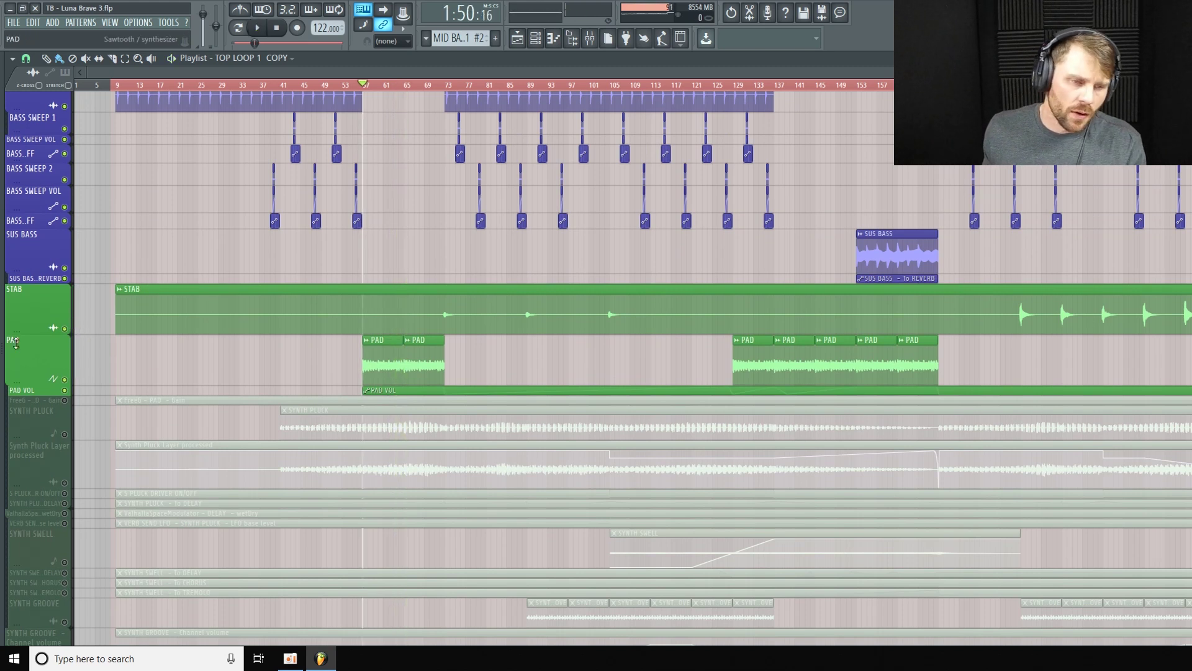
left_click_drag(38, 385, 37, 392)
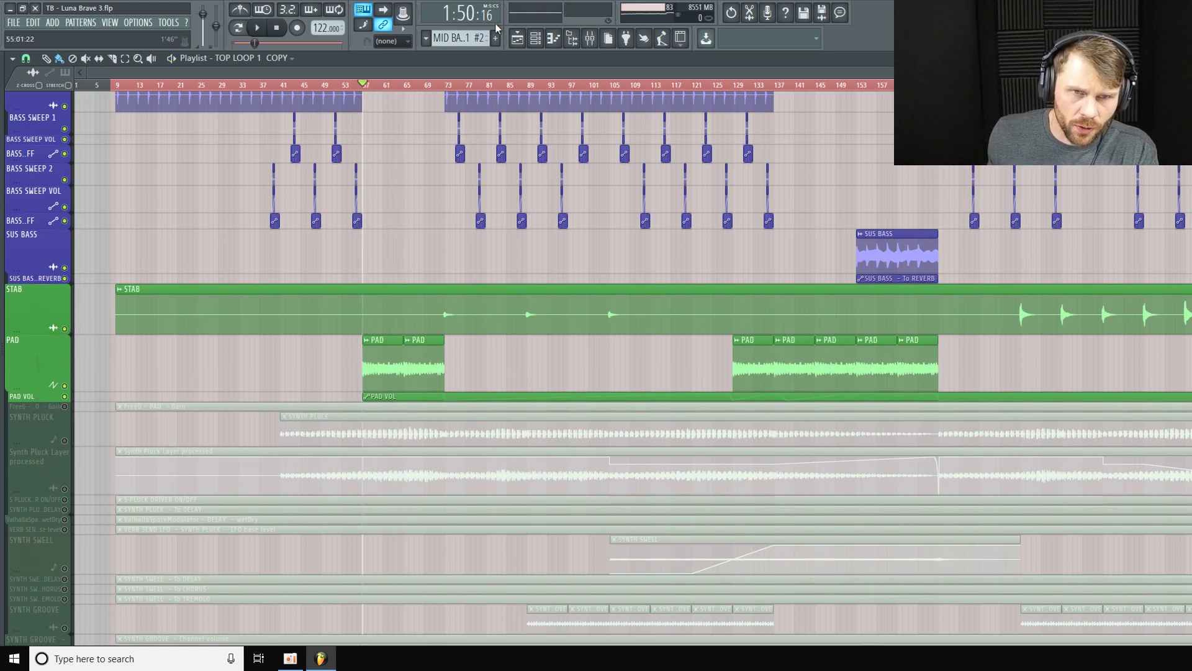
Step: Select the PAD channel in the mixer and inspect its Fruity parametric EQ 2 curve, closing the plugin and mixer
left_click(592, 39)
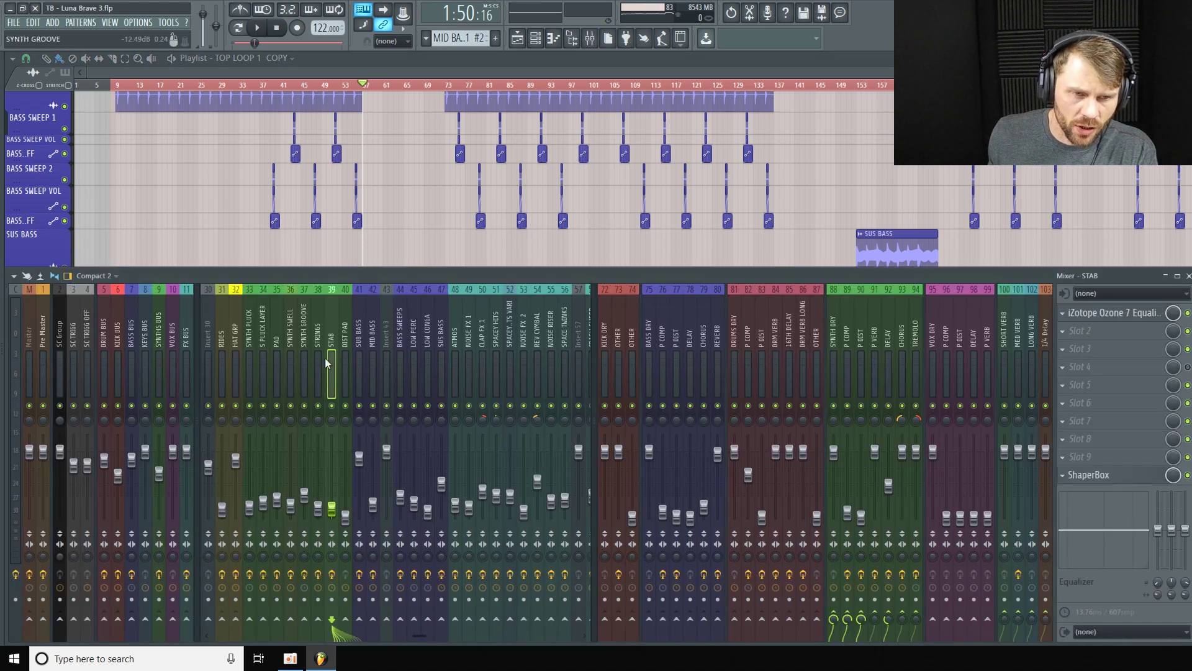
left_click(276, 340)
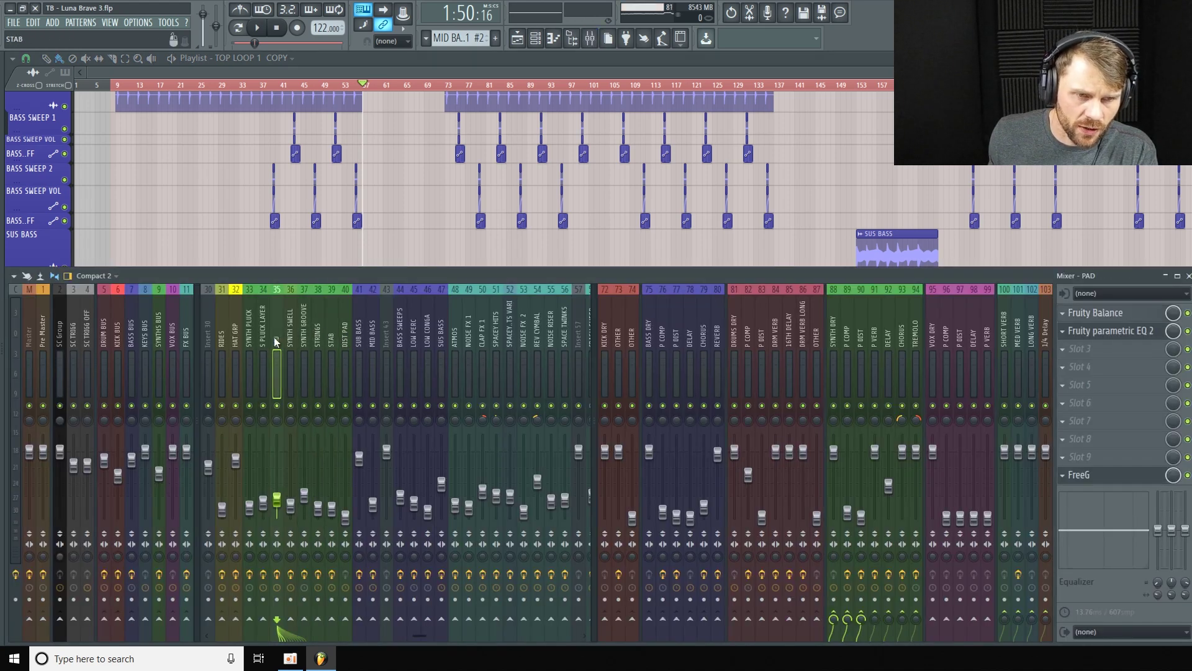
left_click(1142, 332)
left_click_drag(735, 84, 700, 109)
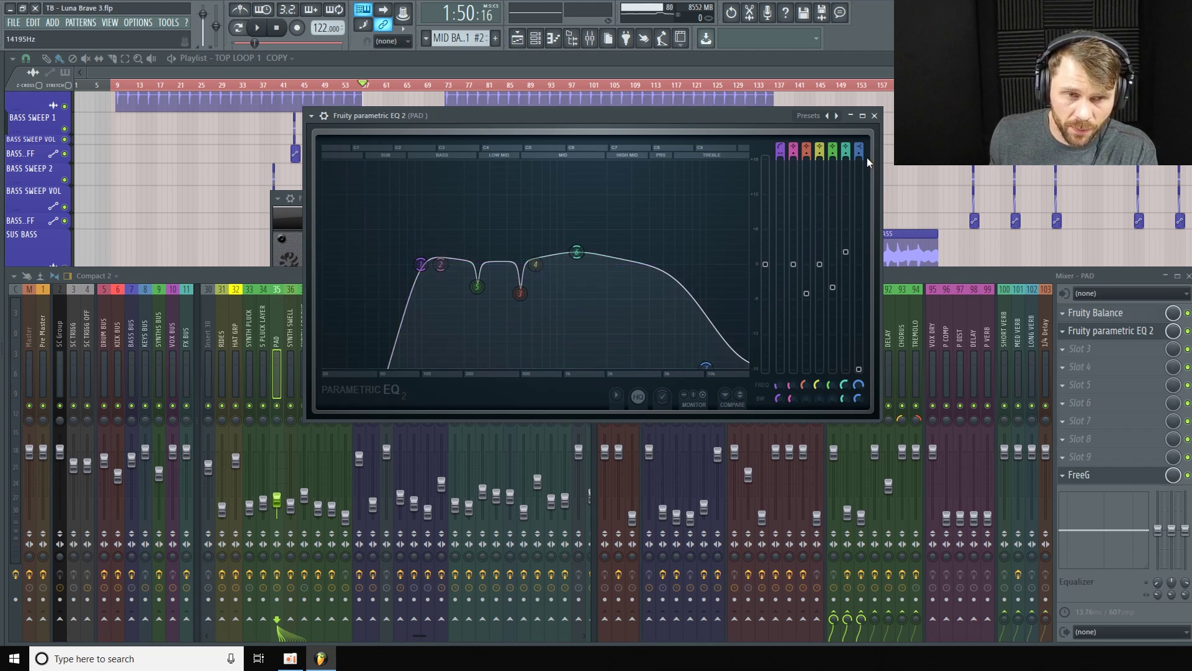
left_click(875, 116)
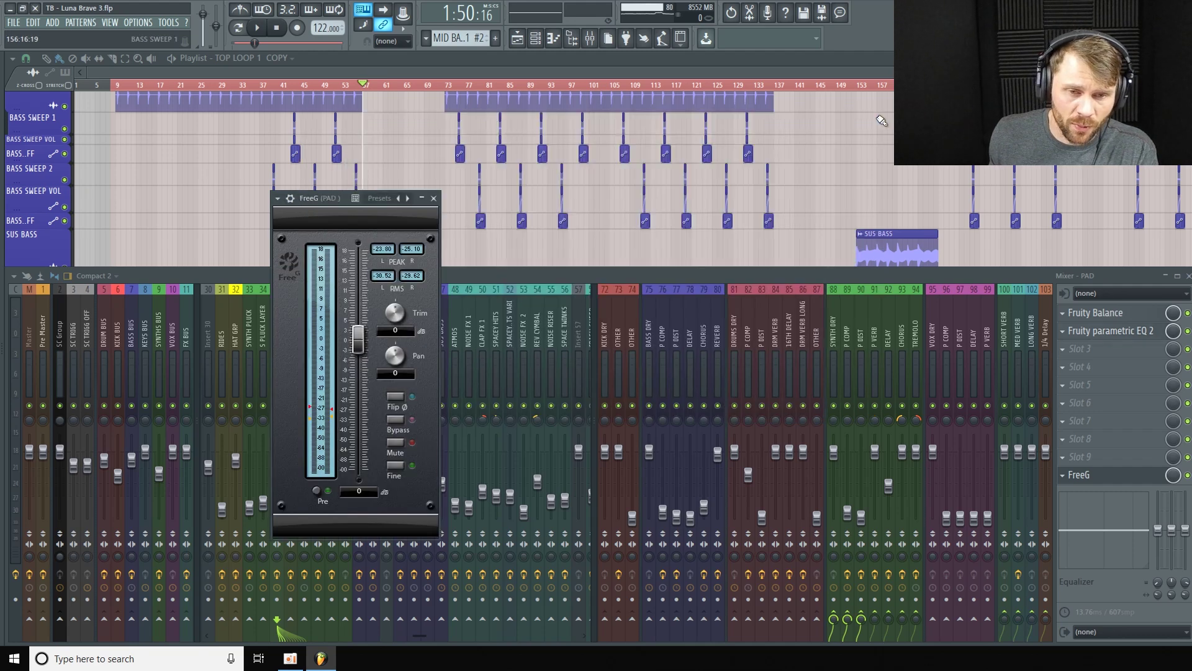
left_click(587, 287)
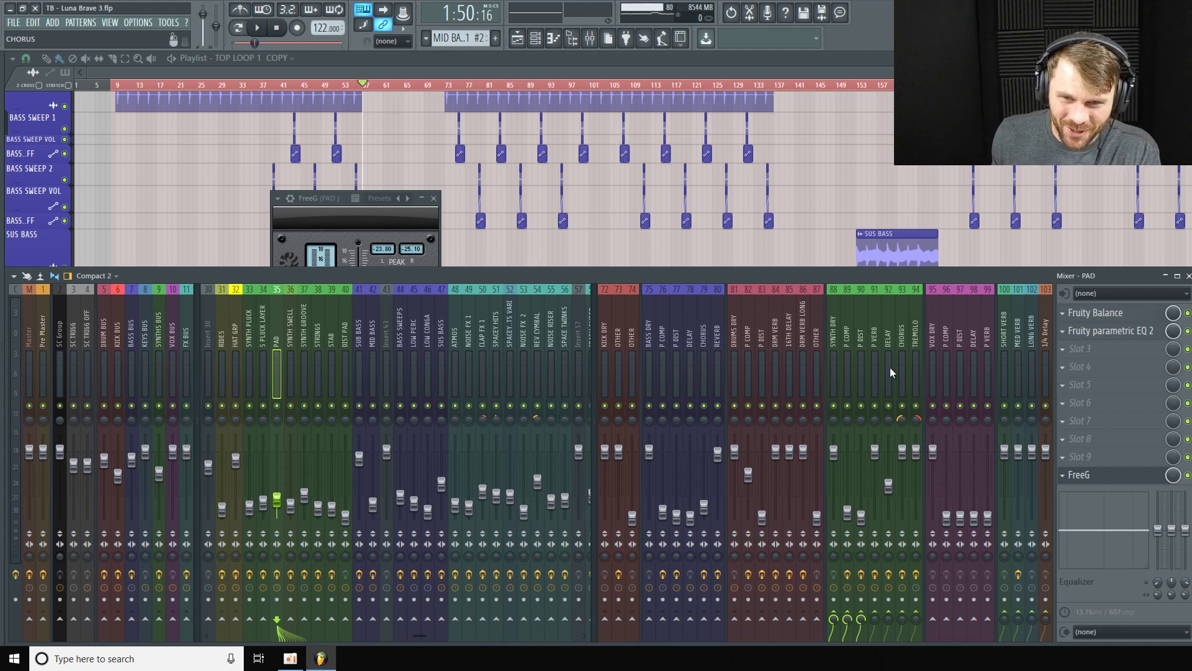
key("F12")
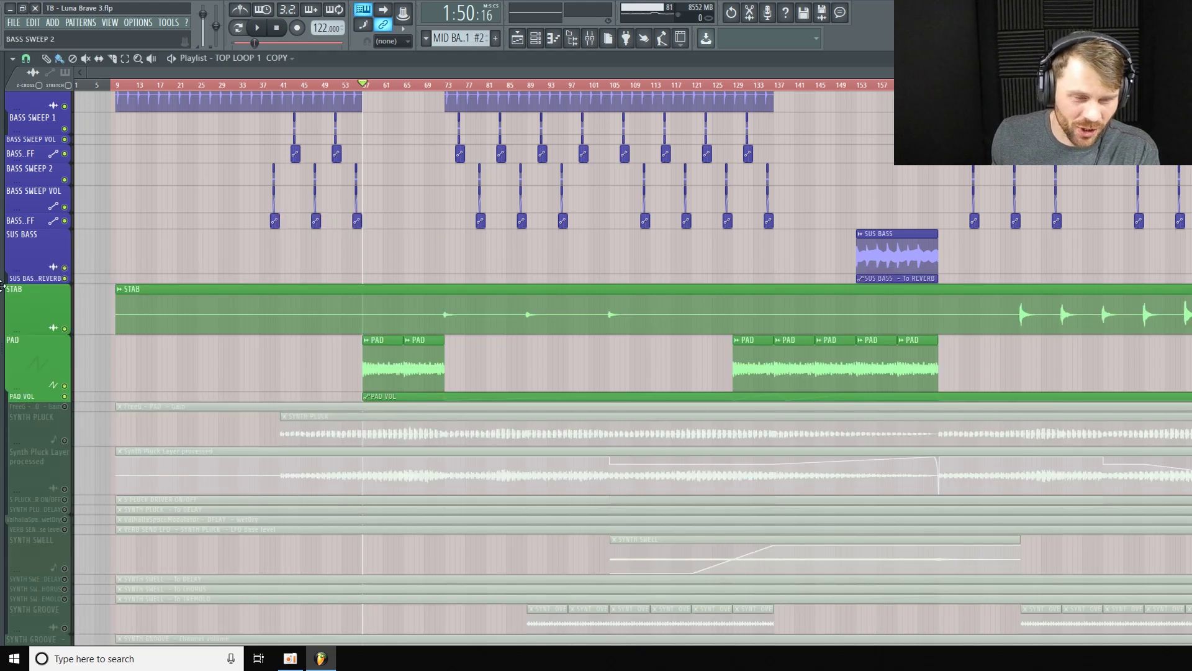
Step: Shrink the PAD track, unmute the FreeG - PAD - Gain and SYNTH PLUCK tracks, and enlarge SYNTH PLUCK
left_click_drag(31, 385, 41, 369)
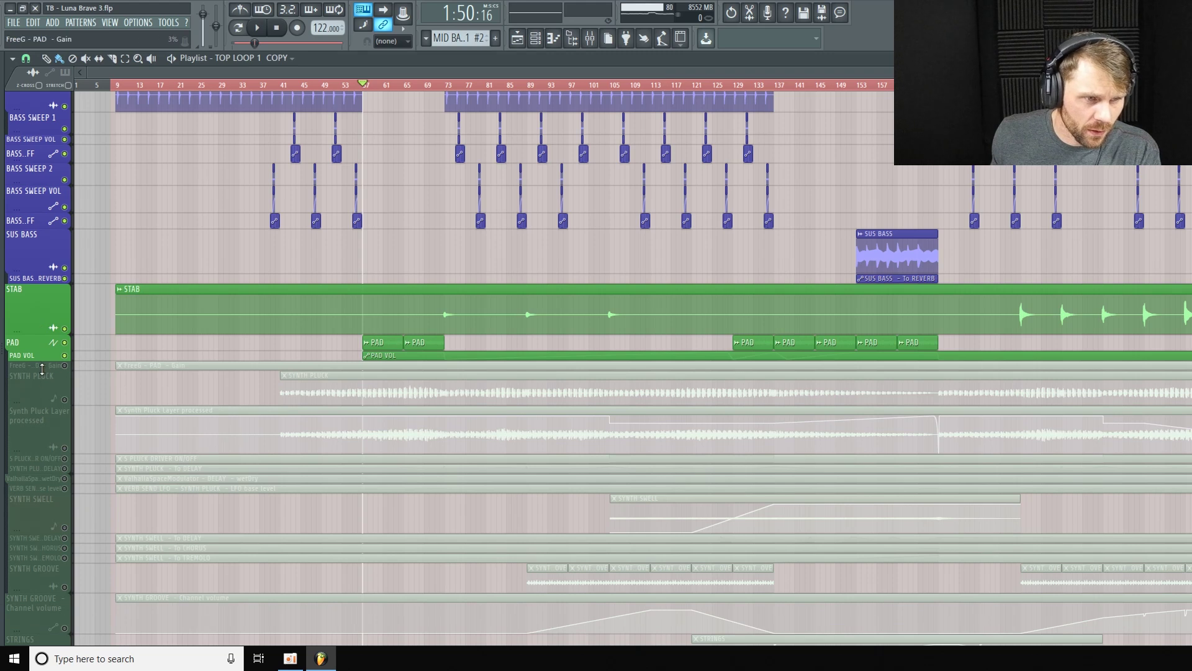
left_click(64, 365)
left_click_drag(64, 405, 70, 432)
left_click(64, 415)
scroll(204, 330, "down", 2)
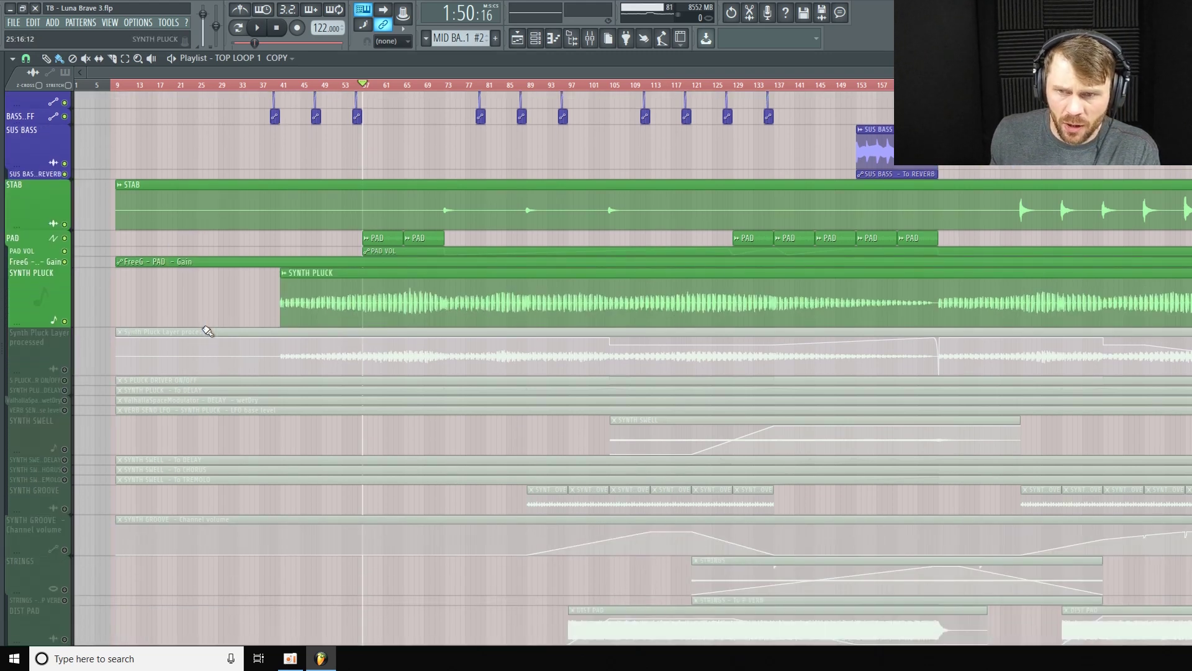
scroll(213, 330, "up", 2)
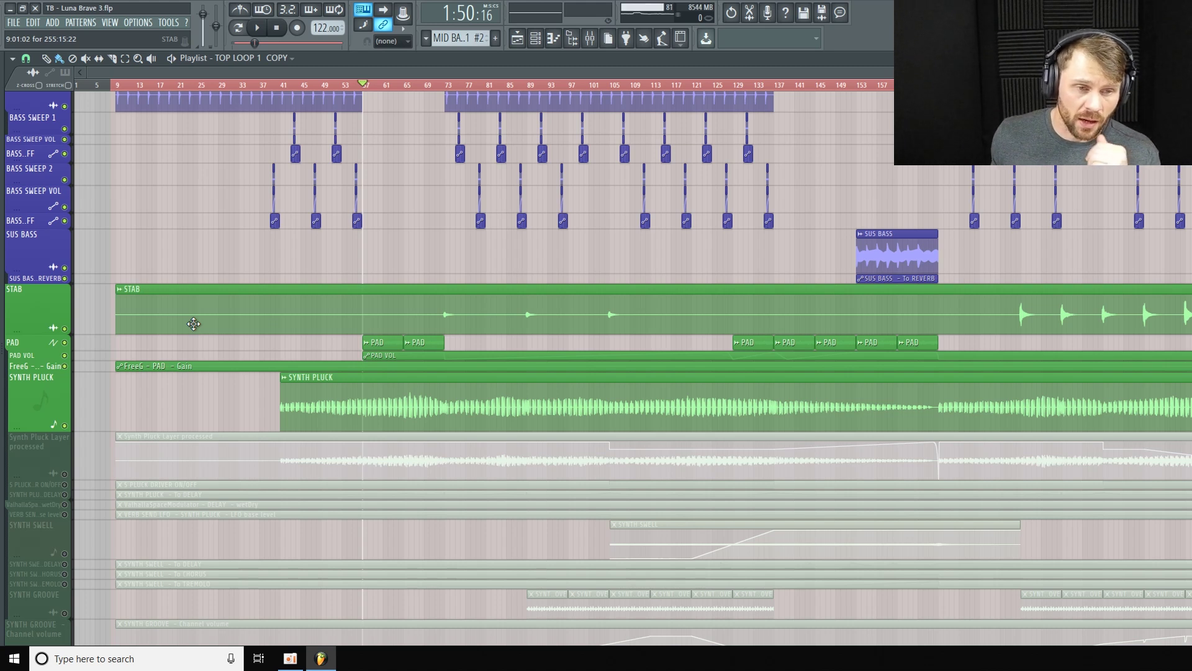
Step: Play the SYNTH PLUCK pattern and its automation in the TB - Luna Brave 2 project from about bar 77, pausing near bar 82
mouse_move(370, 89)
left_mouse_down()
mouse_move(435, 87)
mouse_move(358, 86)
left_mouse_up()
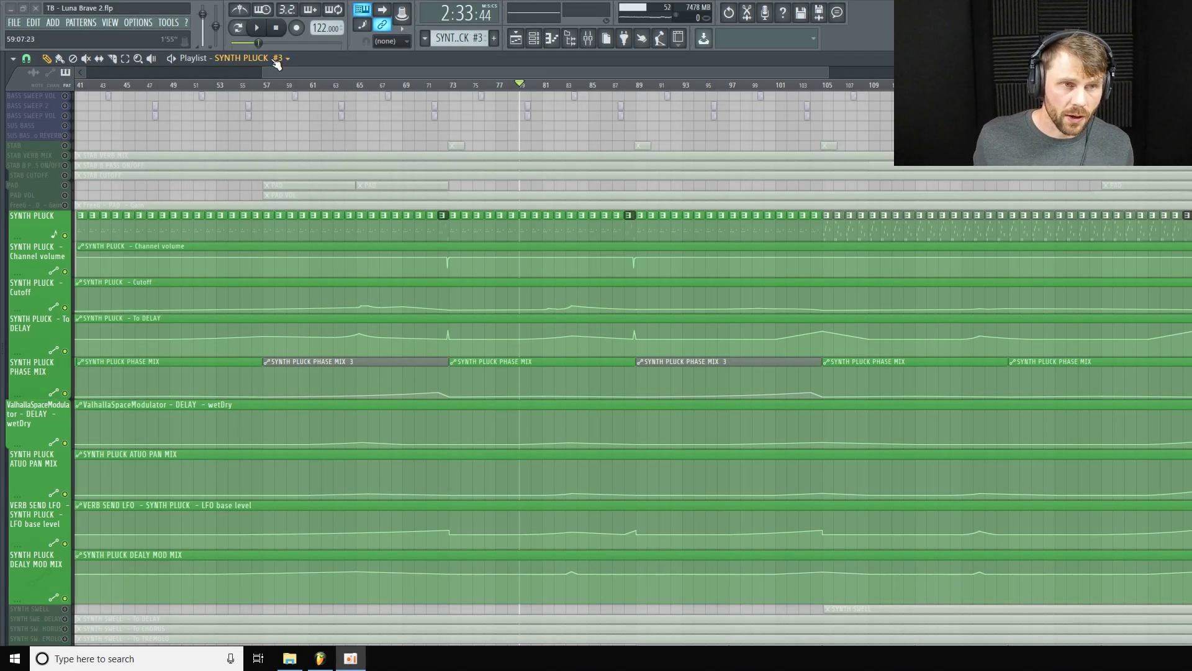
left_click(257, 28)
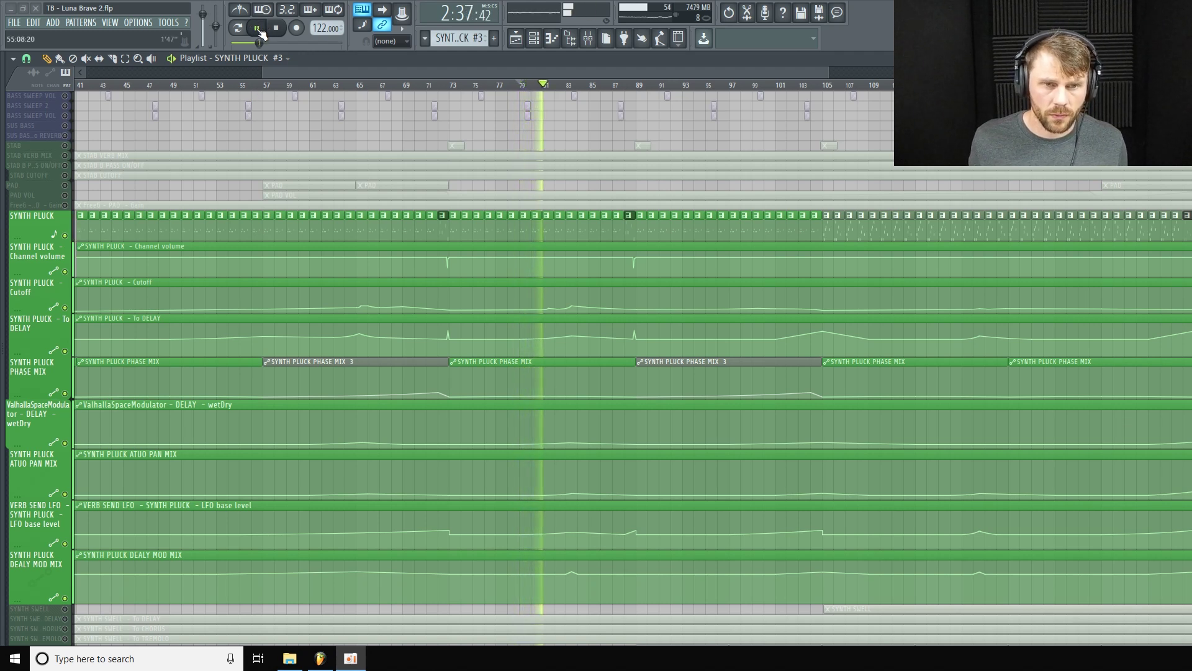
left_click(258, 28)
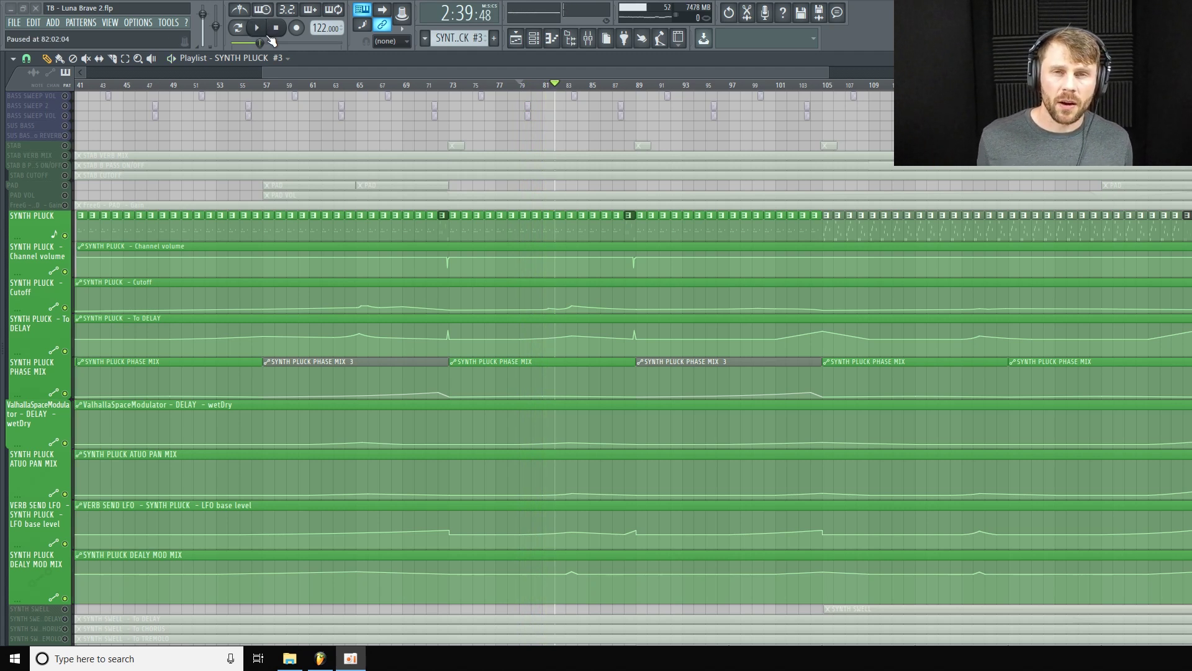
Step: Open the SYNTH PLUCK channel's Reaktor Monark instrument from the channel rack and reposition its window
left_click(533, 38)
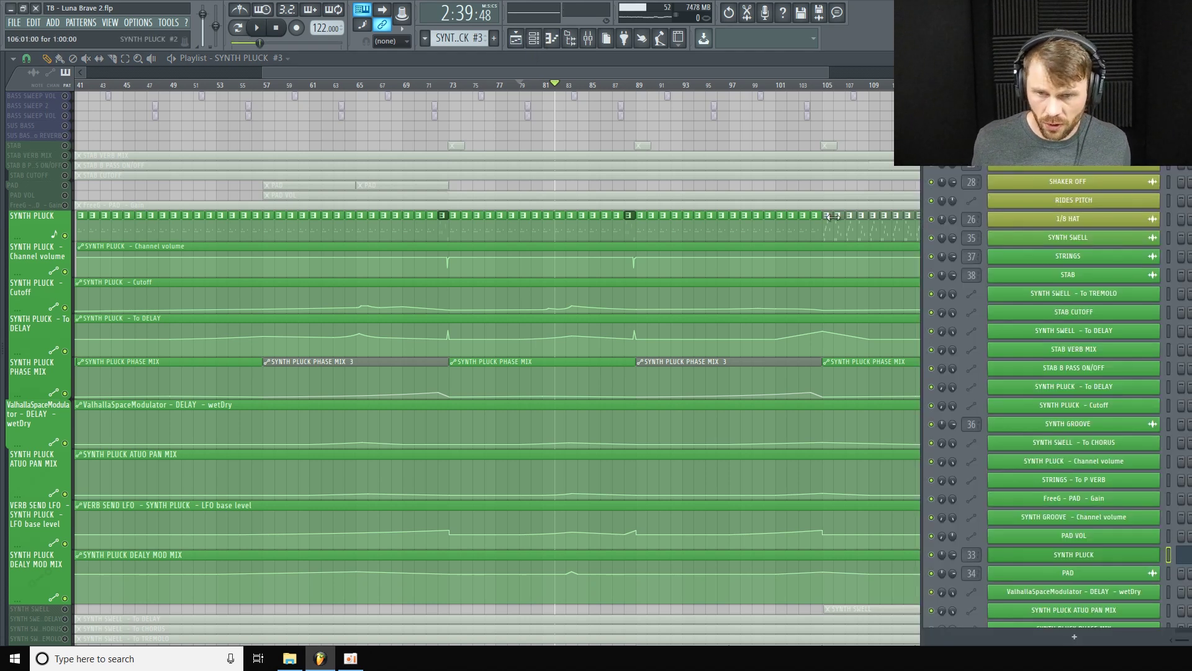
left_click(1130, 562)
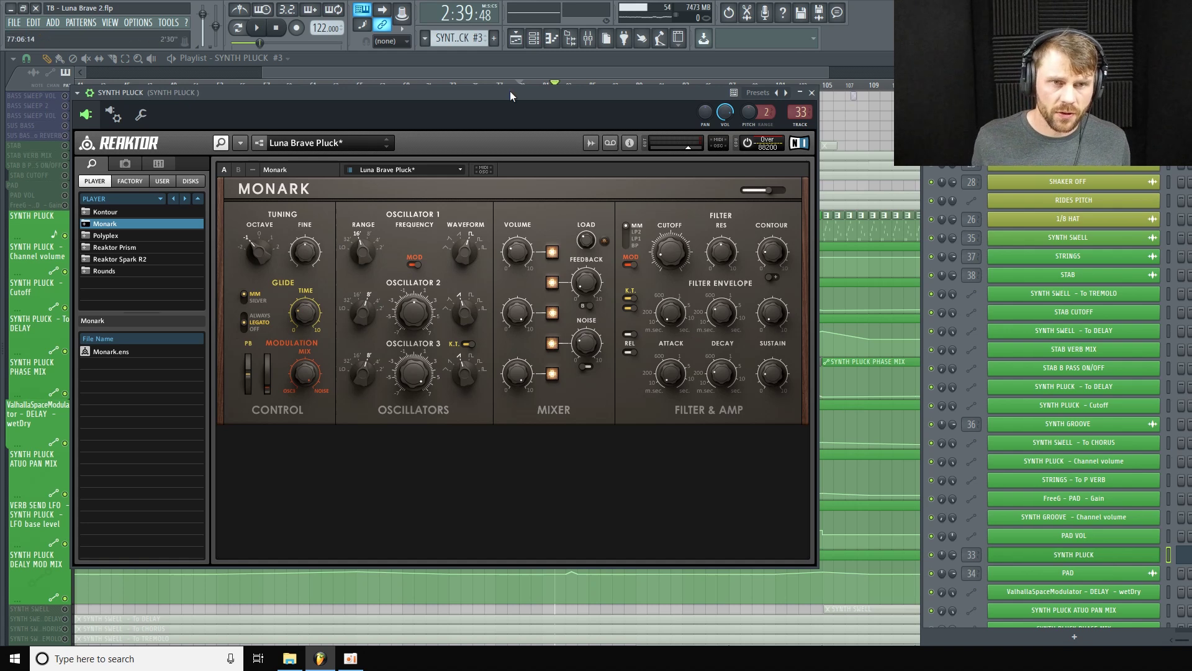
left_click_drag(513, 98, 512, 110)
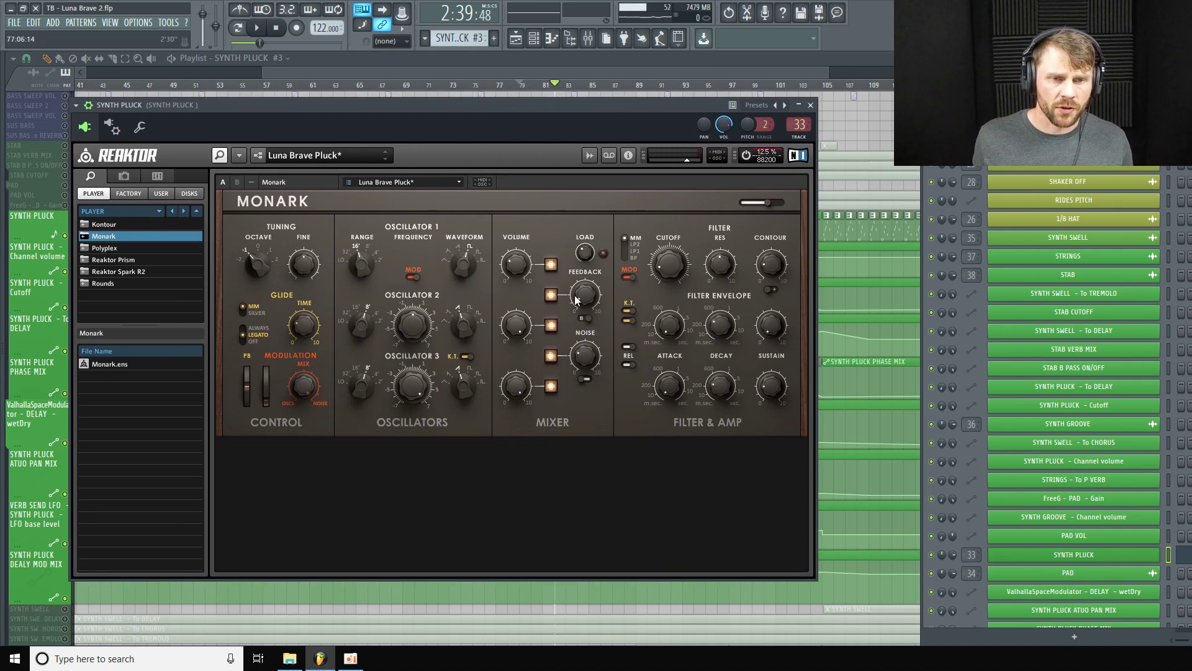
Step: Switch off oscillator 3, noise, oscillator 2 and feedback in the Monark mixer so only oscillator 1 stays on
left_click(551, 386)
left_click(551, 355)
left_click(551, 325)
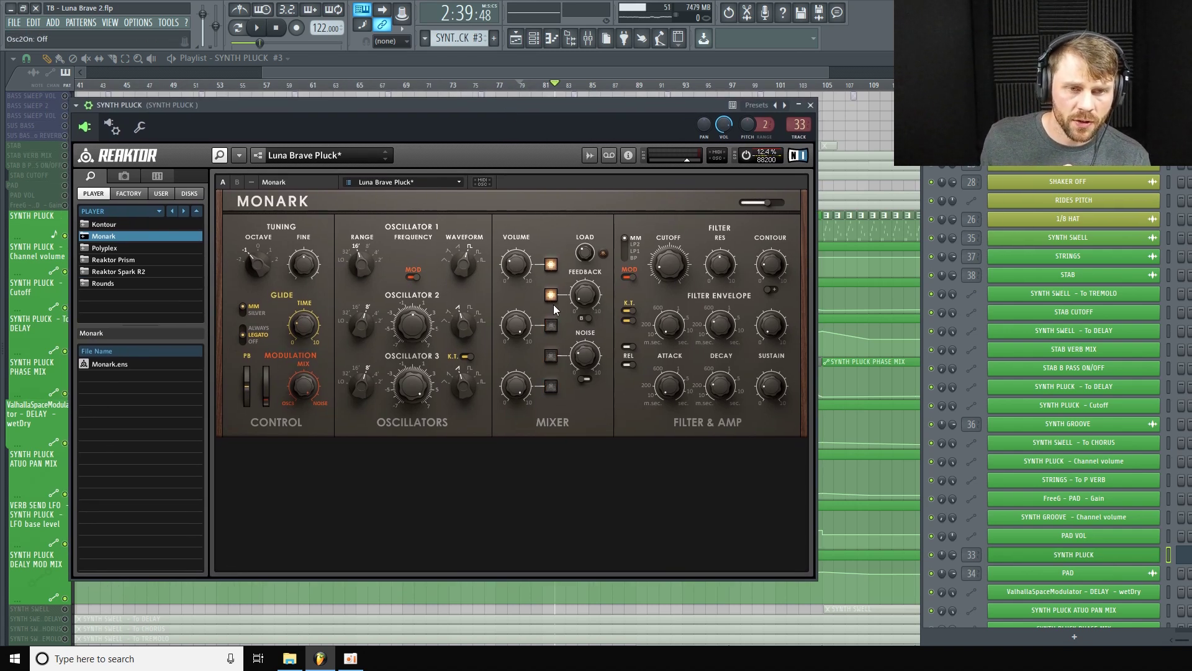
left_click(550, 299)
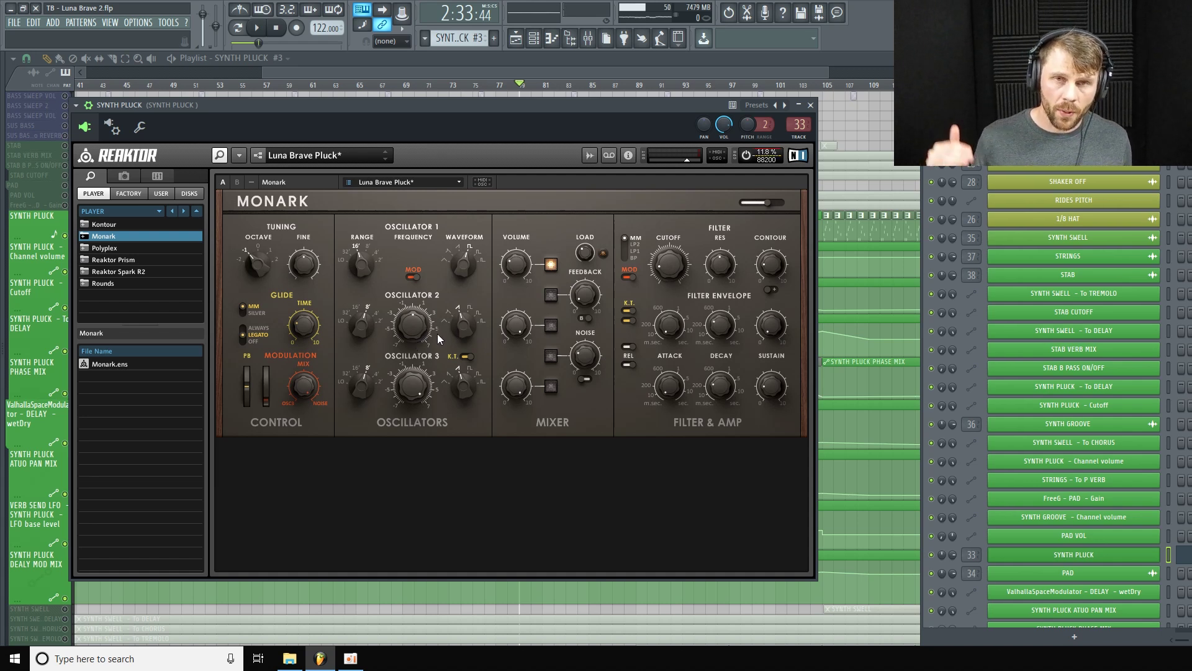
Step: Switch oscillators 2 and 3 back on one at a time in the Monark mixer, auditioning the pluck after each
left_click(551, 326)
key("space")
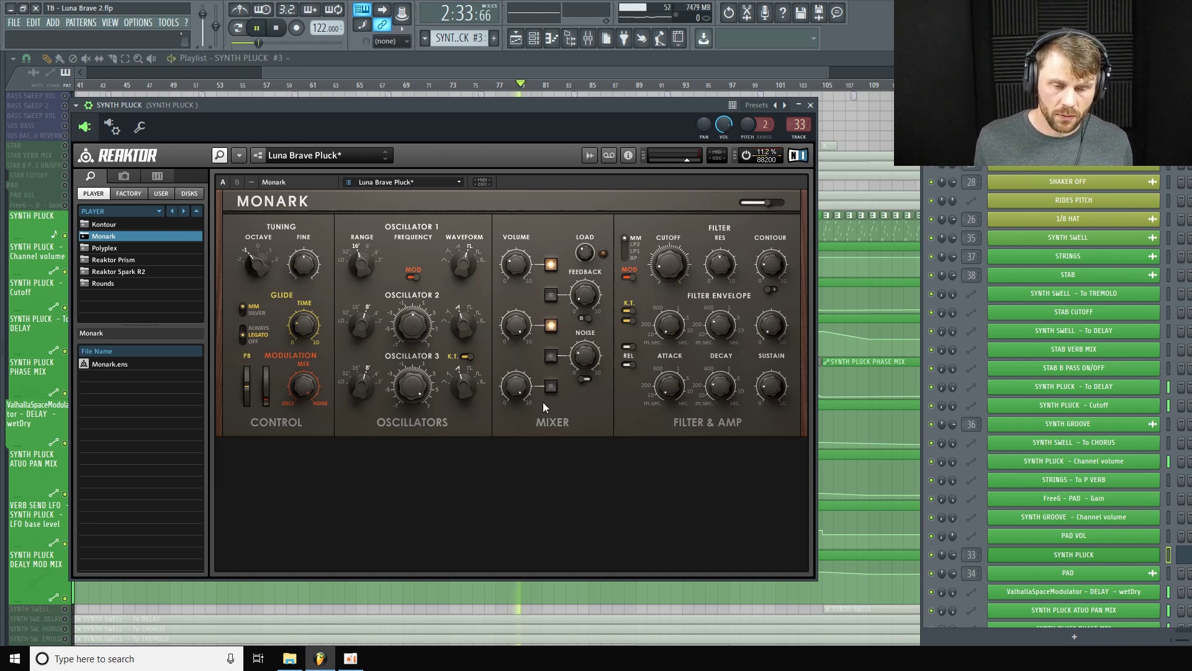
key("space")
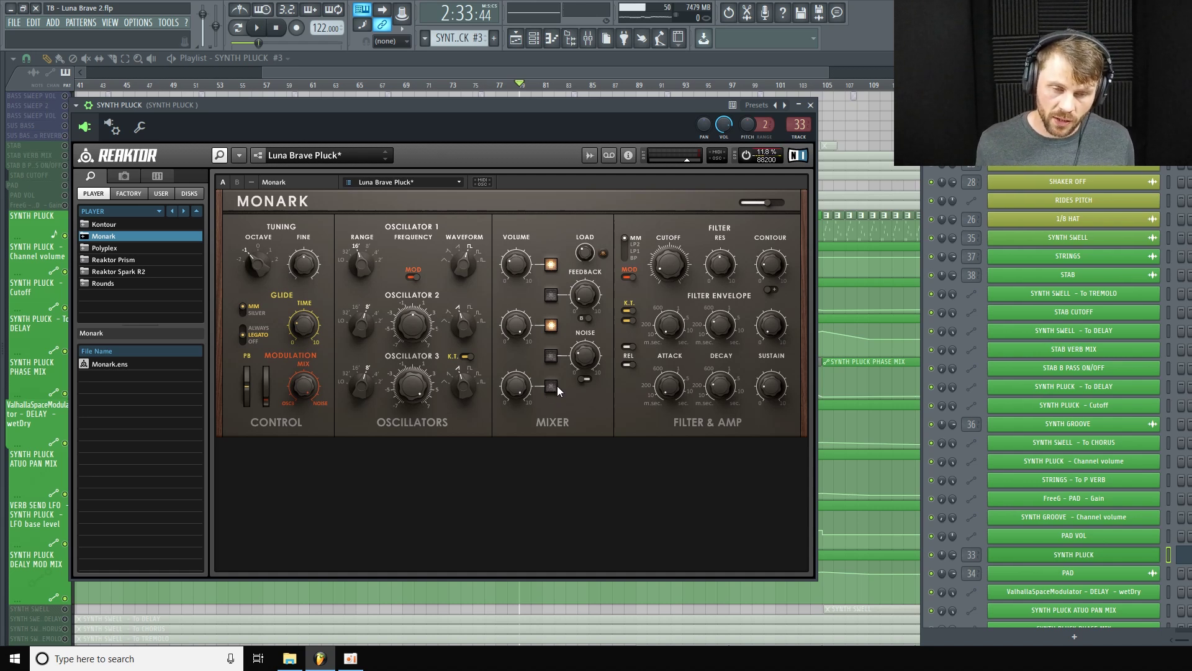
left_click(551, 386)
key("space")
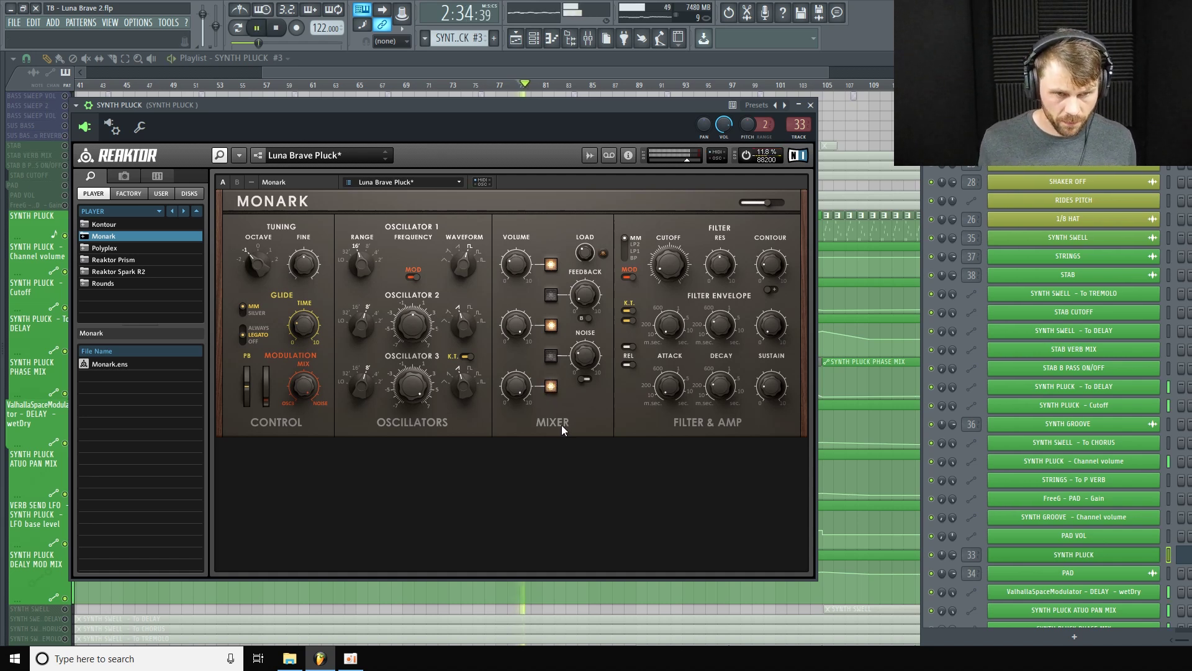
key("space")
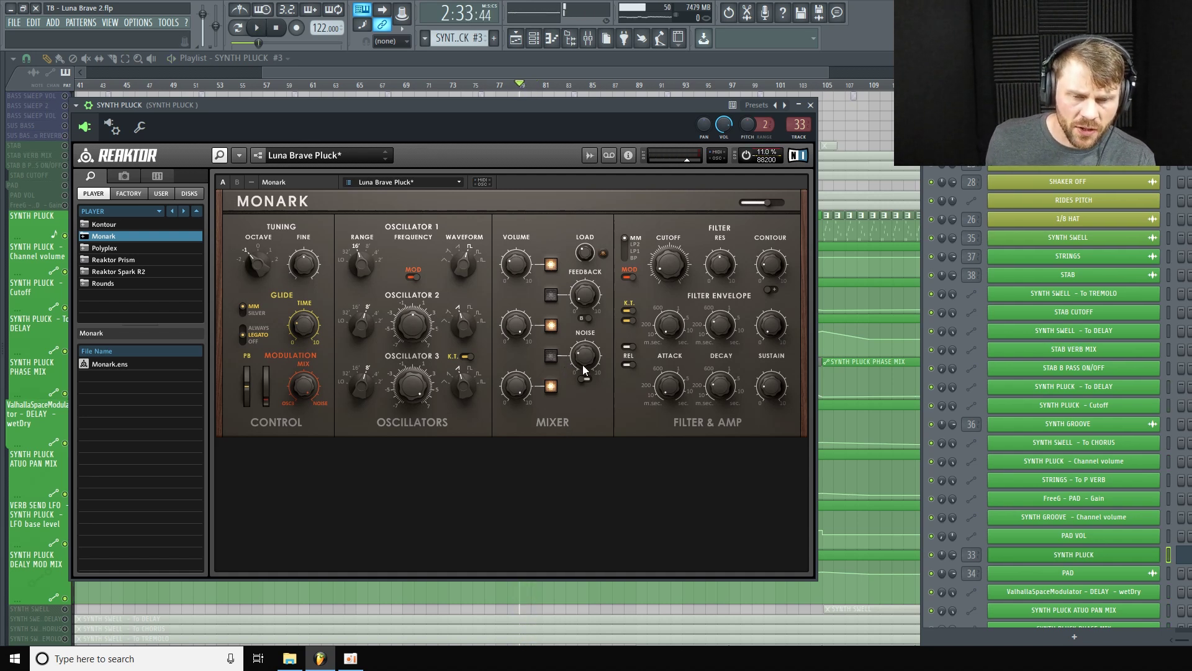
Step: Turn noise and feedback back on in the Monark mixer and close the instrument window
left_click(552, 356)
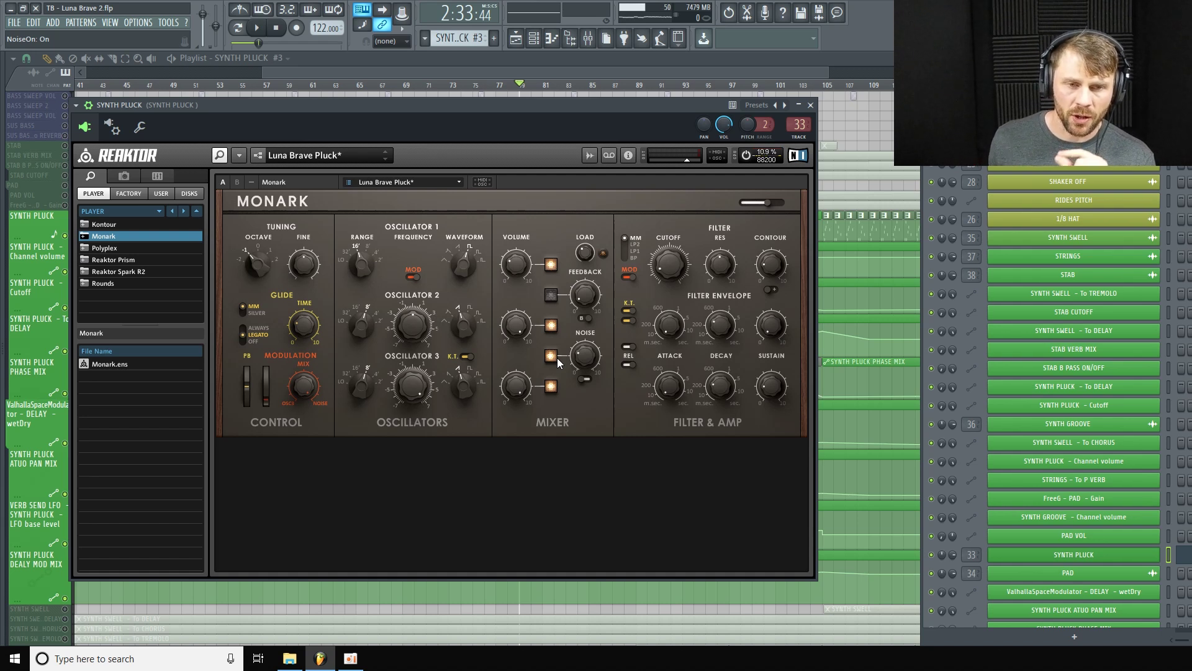
left_click(551, 296)
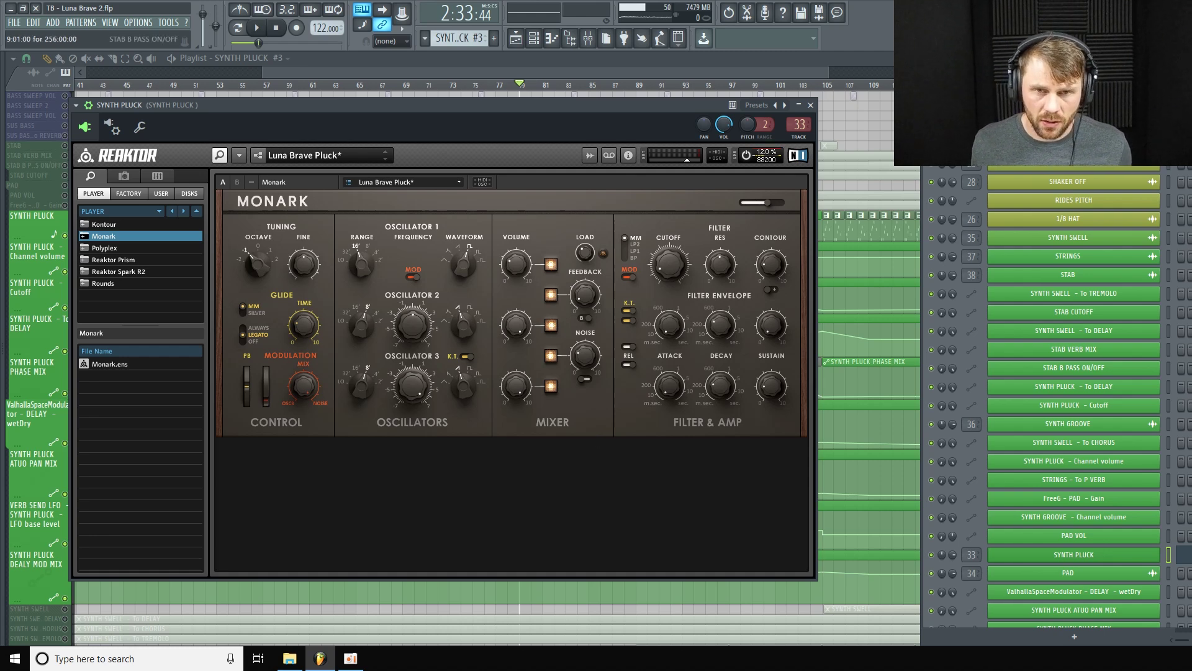
left_click(811, 106)
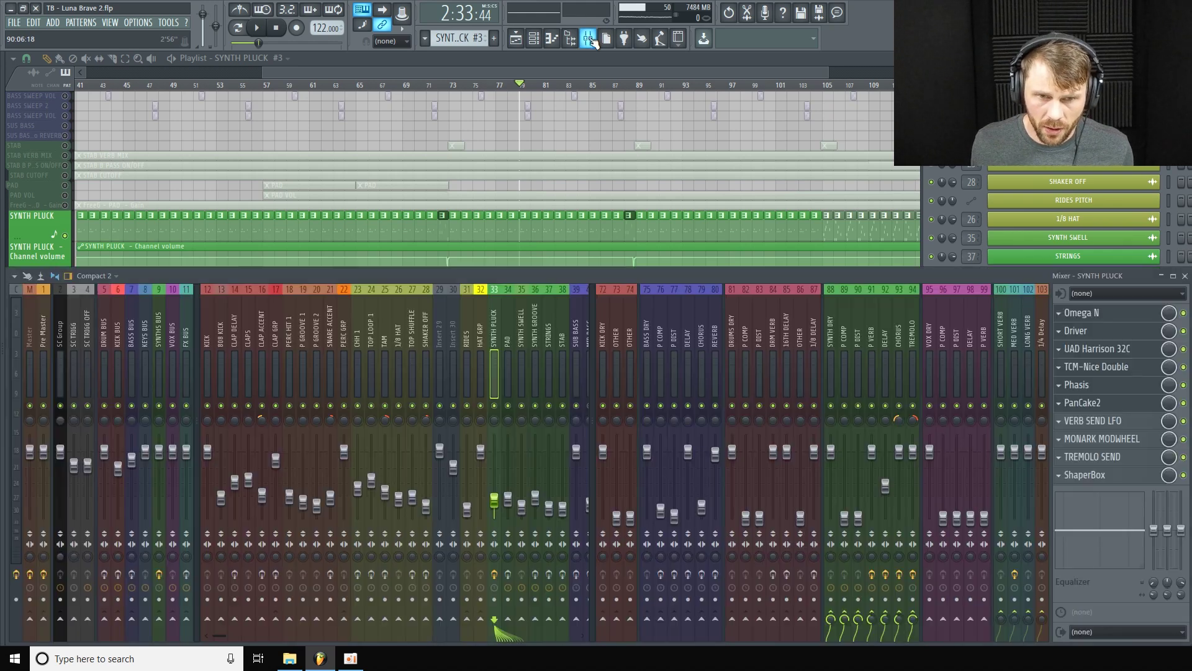
Step: Show the mixer, open the SYNTH PLUCK track's Driver and Omega N effects, and move the Omega N window clear of Driver
left_click(589, 39)
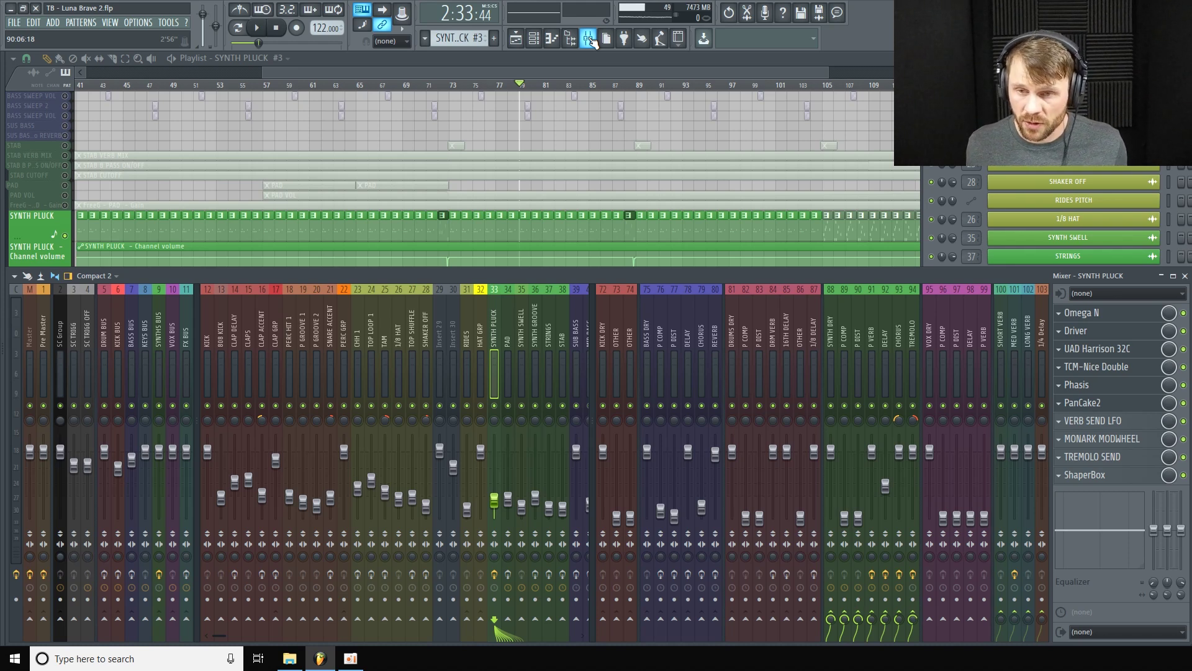
left_click(1099, 330)
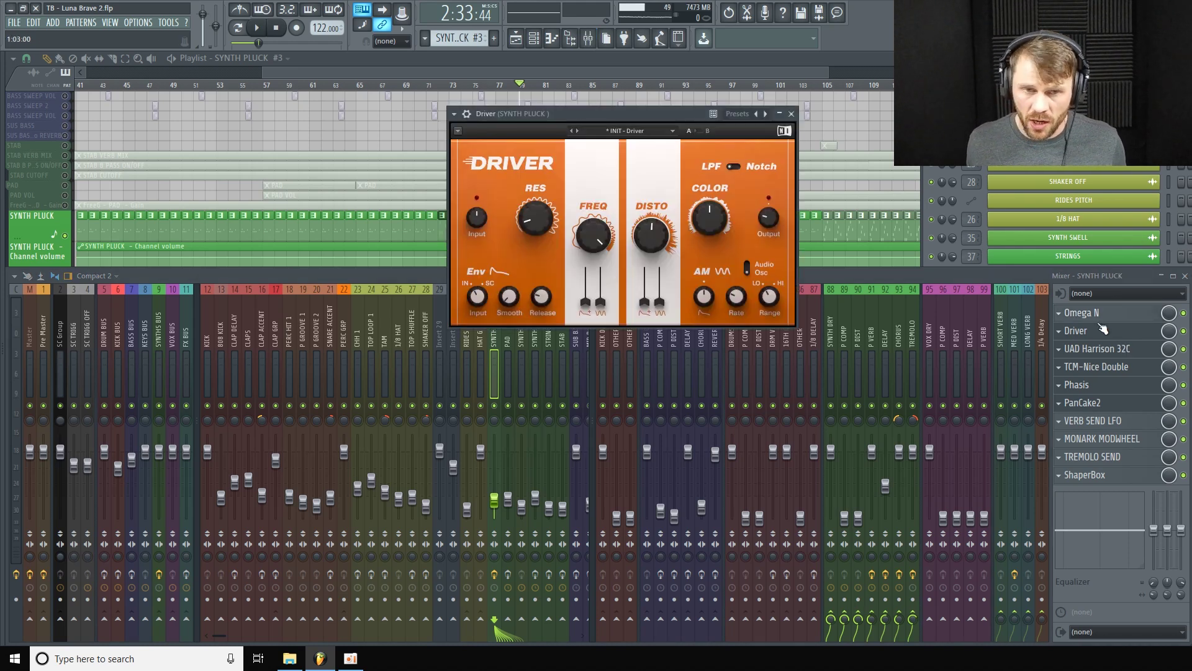
left_click(1143, 318)
left_click_drag(533, 103, 450, 105)
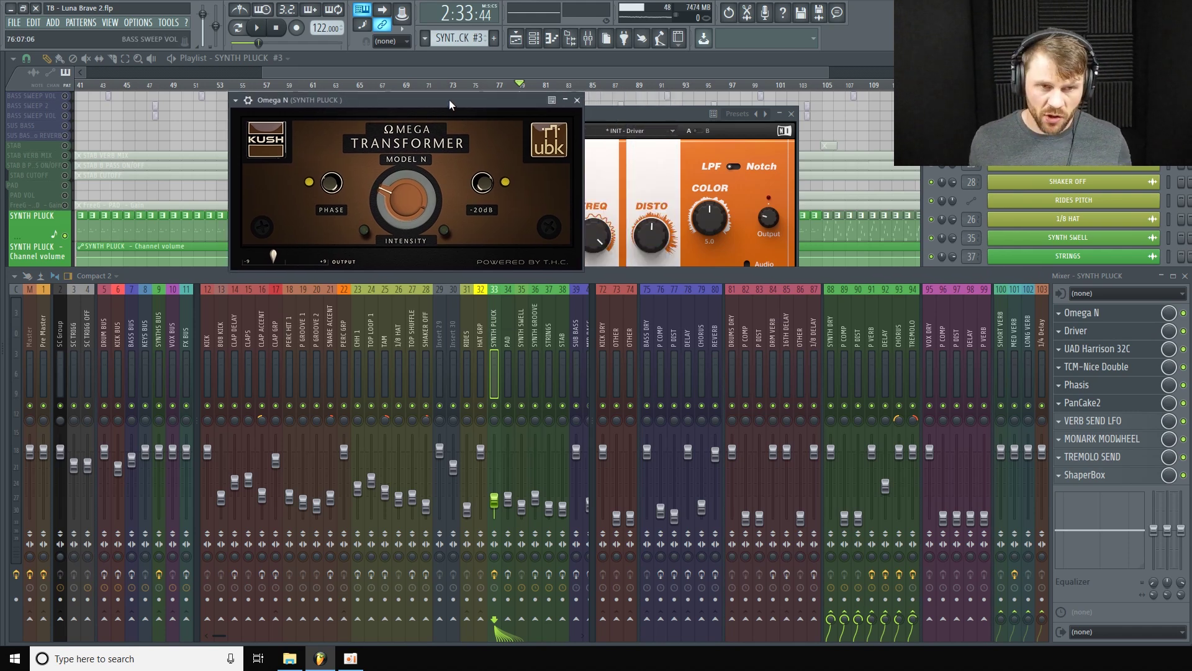
Step: Audition SYNTH PLUCK with Omega N bypassed and enabled to compare the effect, leaving it on
left_click(1183, 313)
key("space")
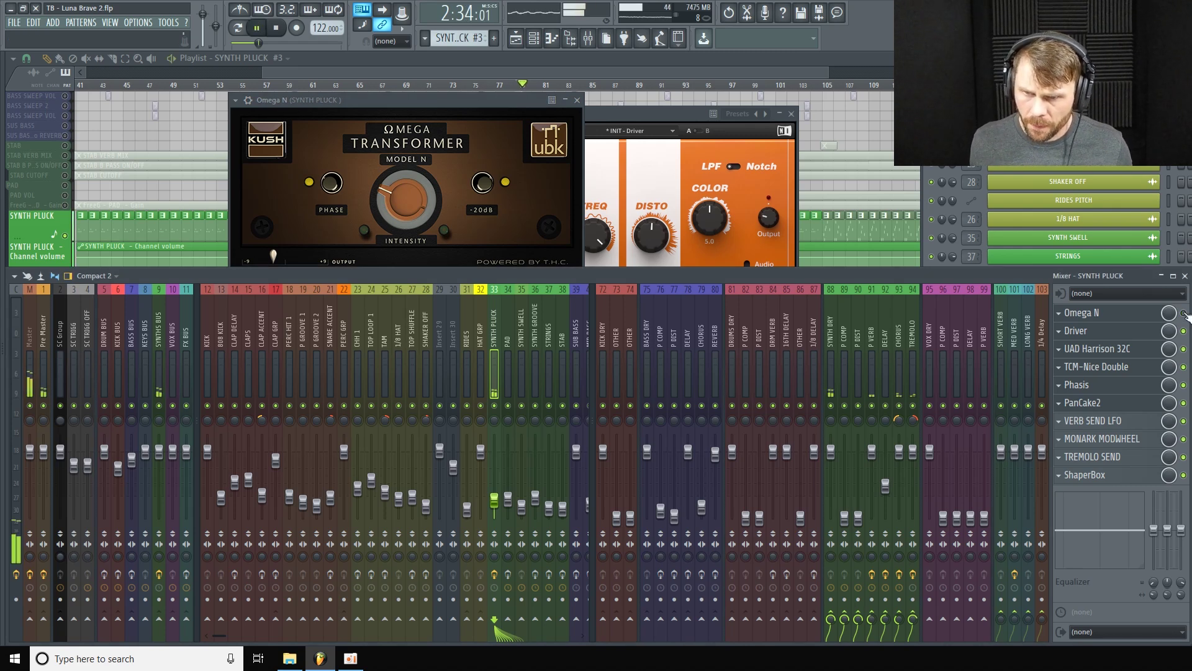
left_click(1184, 313)
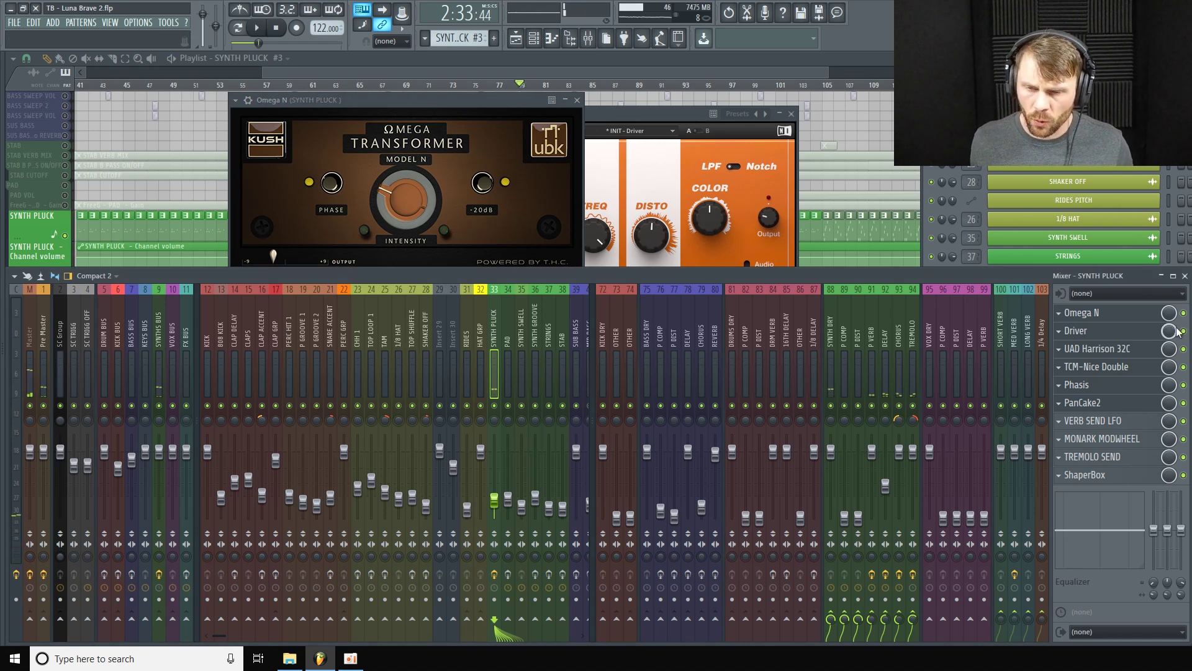
key("space")
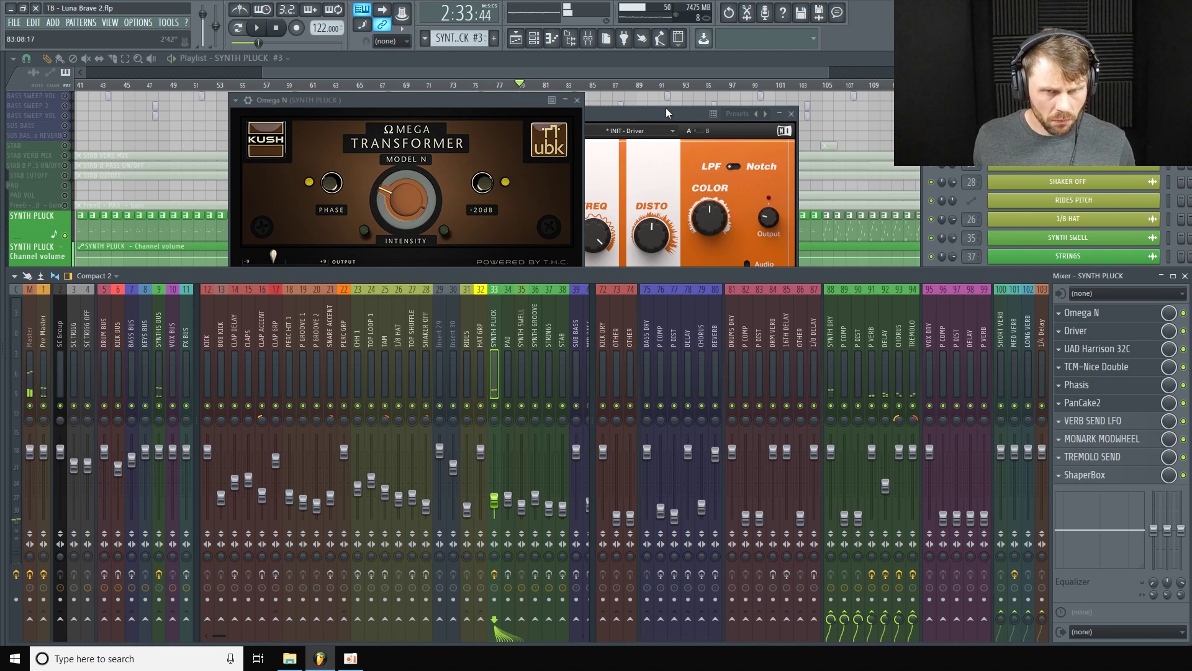
Step: Bring the Driver window forward and audition SYNTH PLUCK with Driver bypassed and enabled, leaving it on
left_click(666, 113)
mouse_move(609, 232)
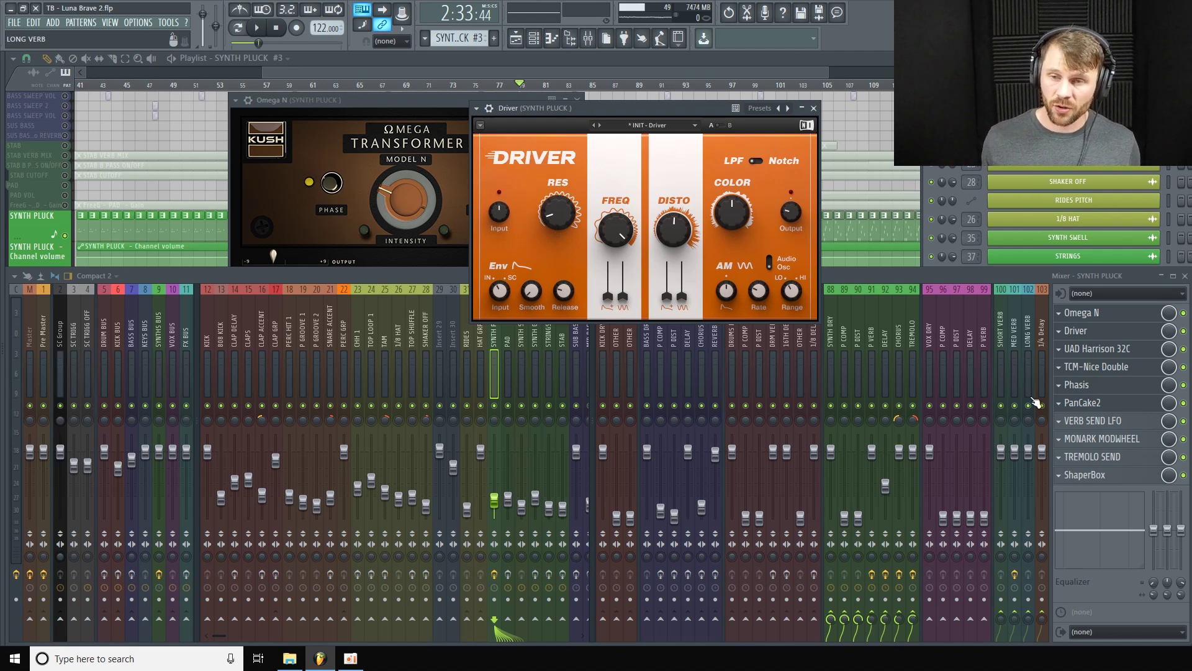
left_click(1185, 332)
key("space")
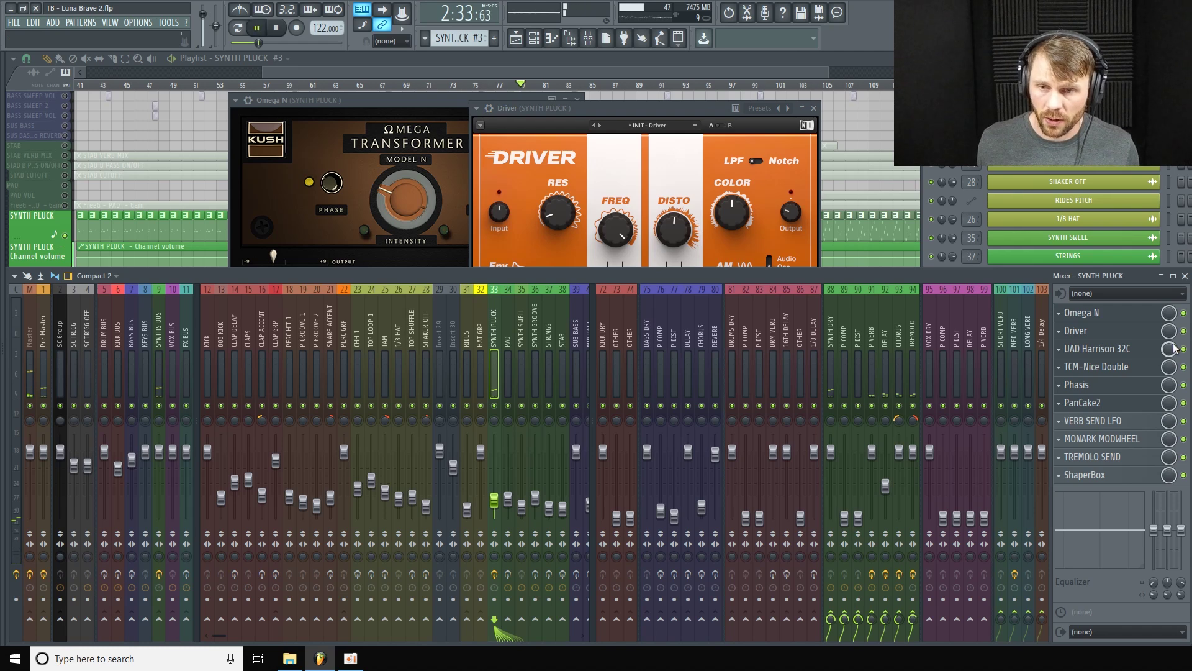
key("space")
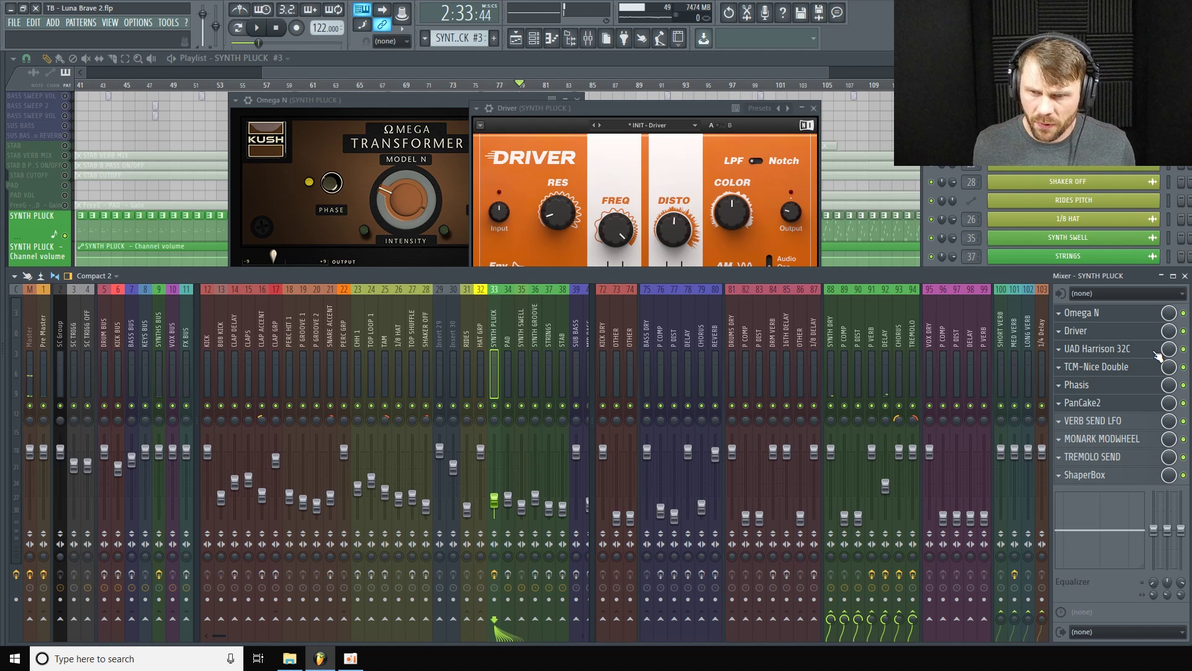
Step: Open SYNTH PLUCK's UAD Harrison 32C and TCM-Nice Double to review their settings, and play the pluck briefly through the chain
left_click(1156, 357)
left_click(1148, 351)
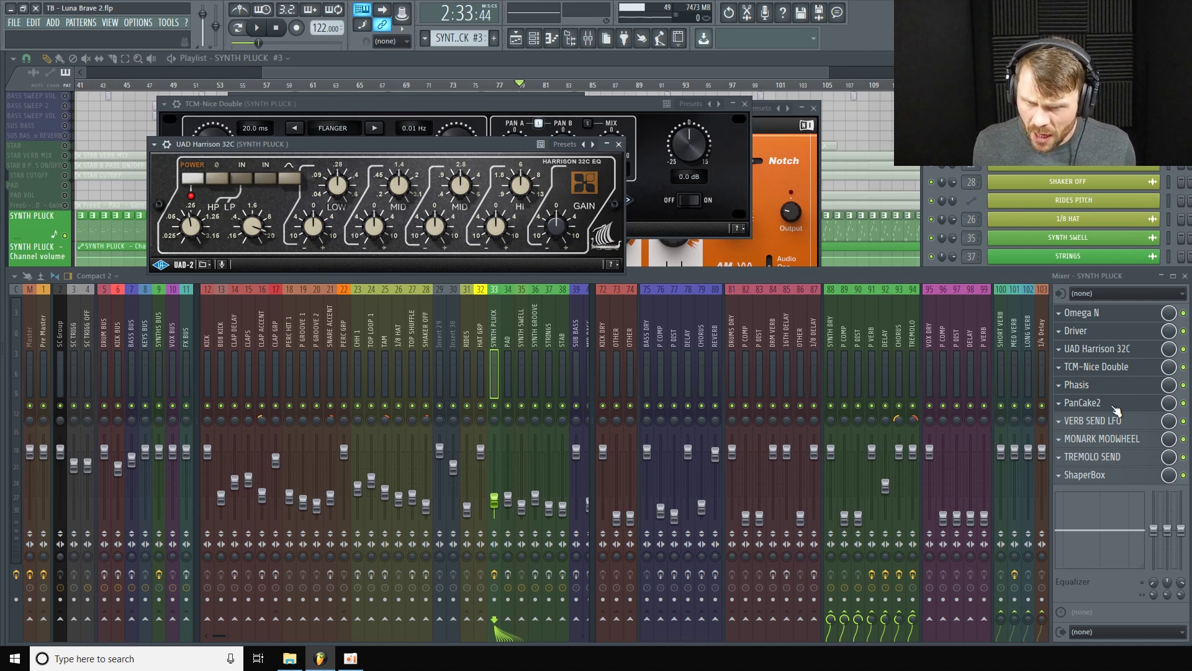
left_click(1154, 383)
left_click(1154, 373)
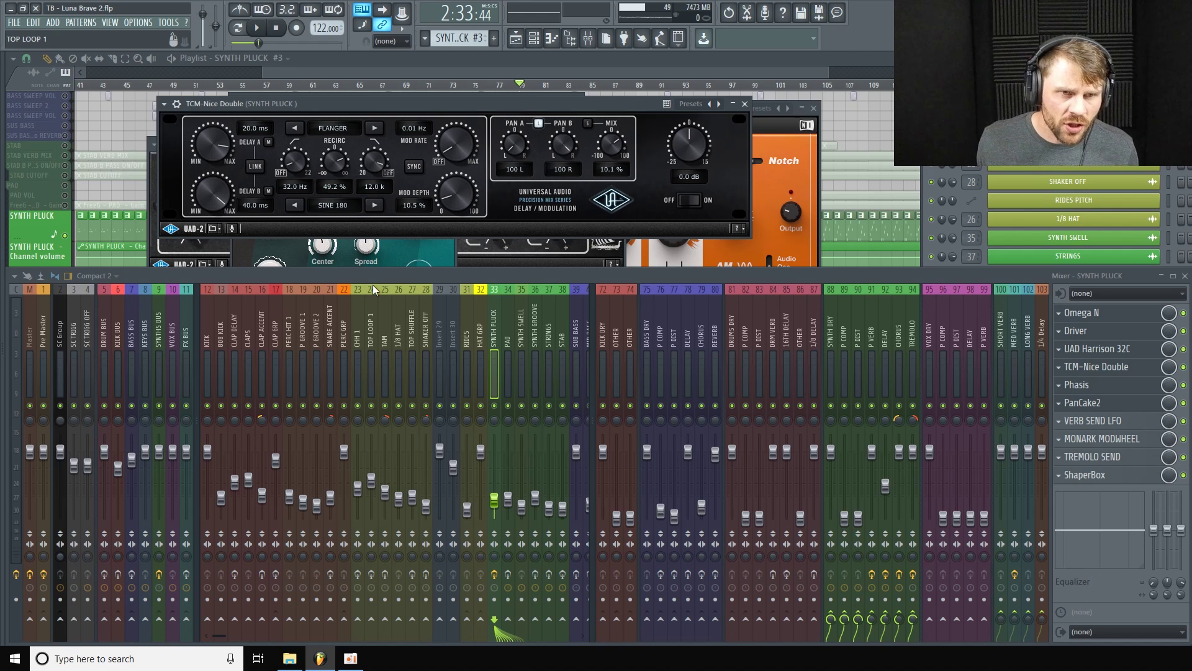
left_click_drag(373, 105, 389, 110)
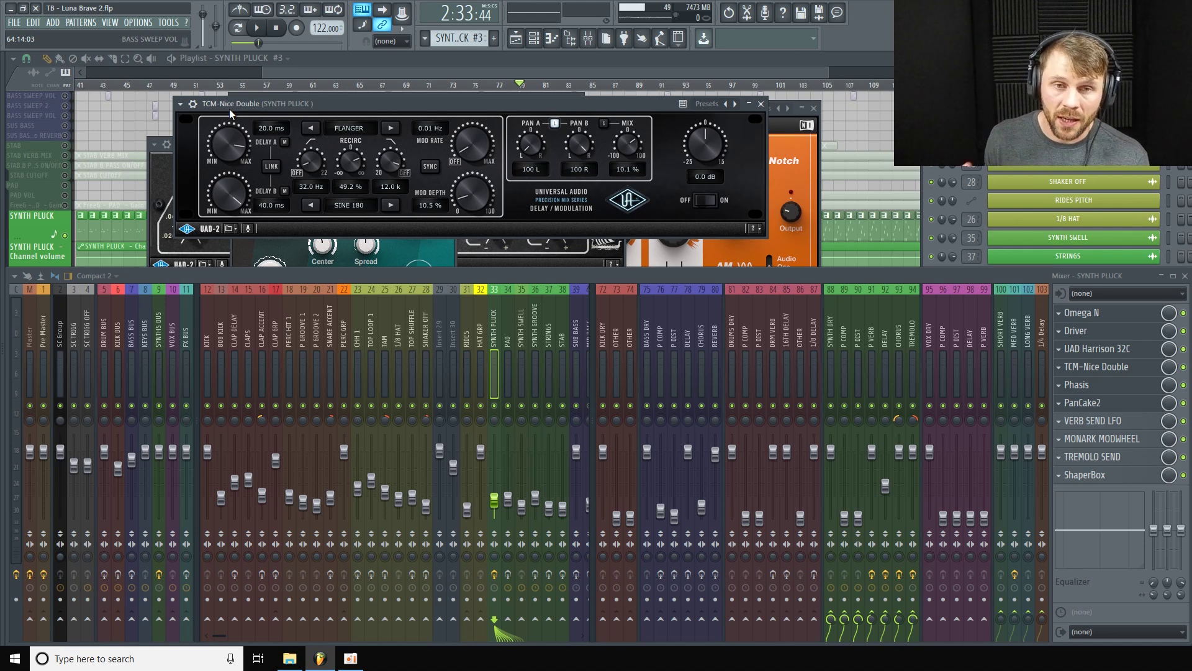
key("space")
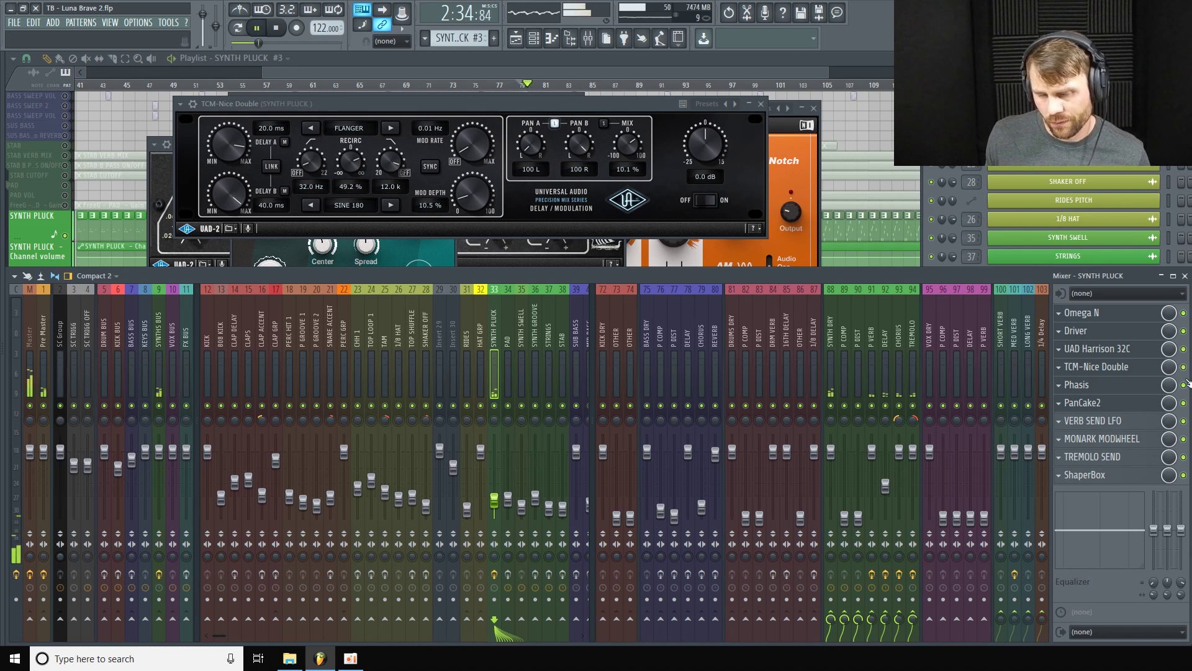
key("space")
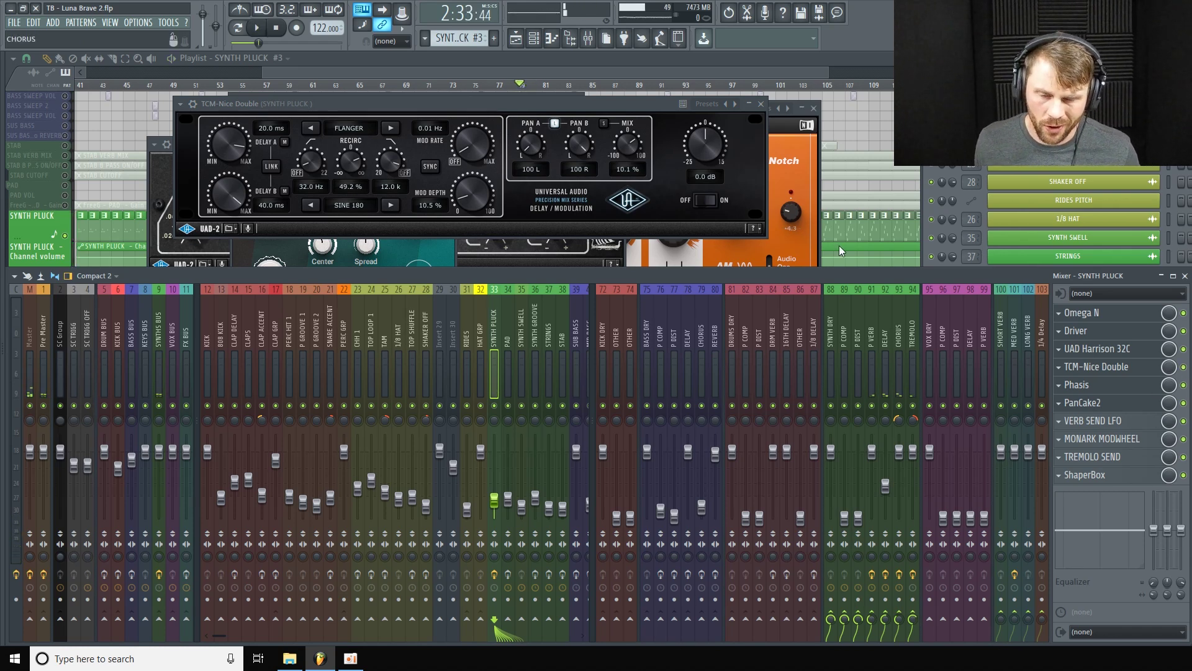
Step: Open SYNTH PLUCK's PanCake2 and Phasis effects and reposition their windows to review the panning and phaser settings
left_click(1118, 402)
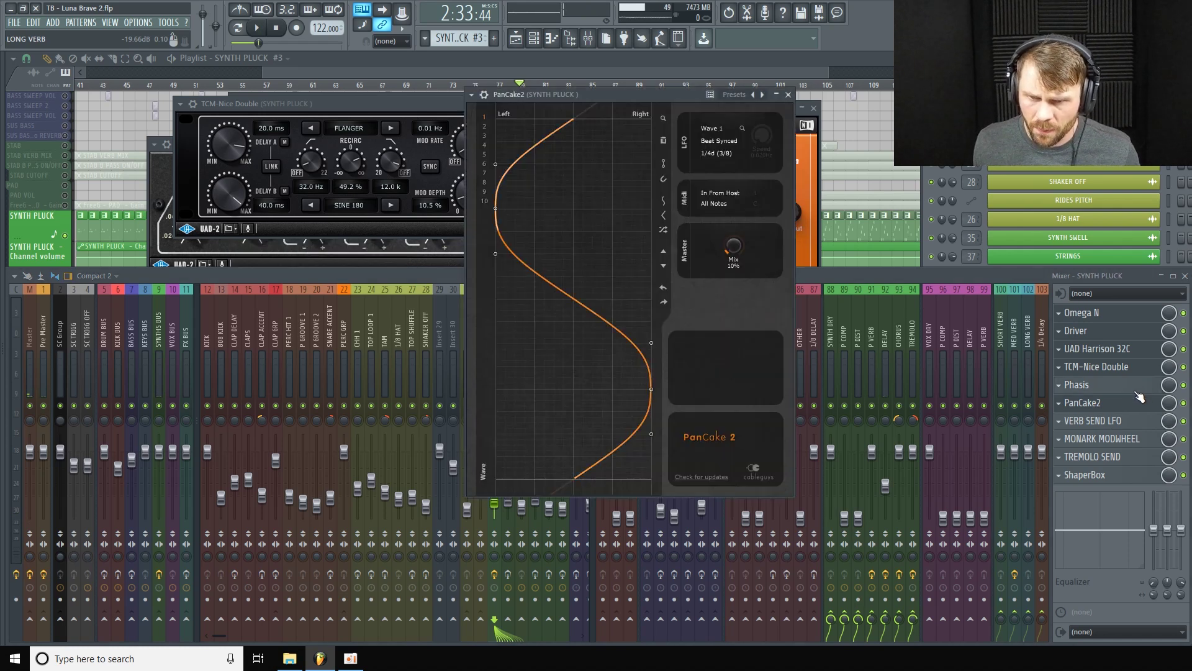
left_click(1118, 385)
left_click_drag(344, 112, 372, 131)
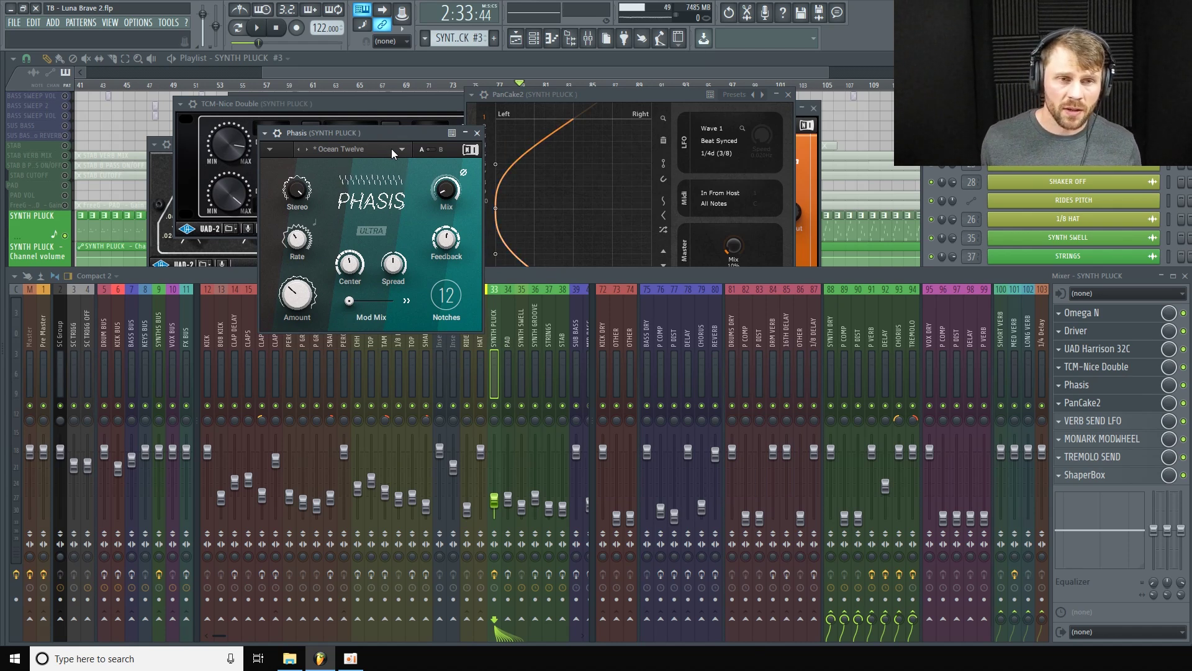
mouse_move(449, 194)
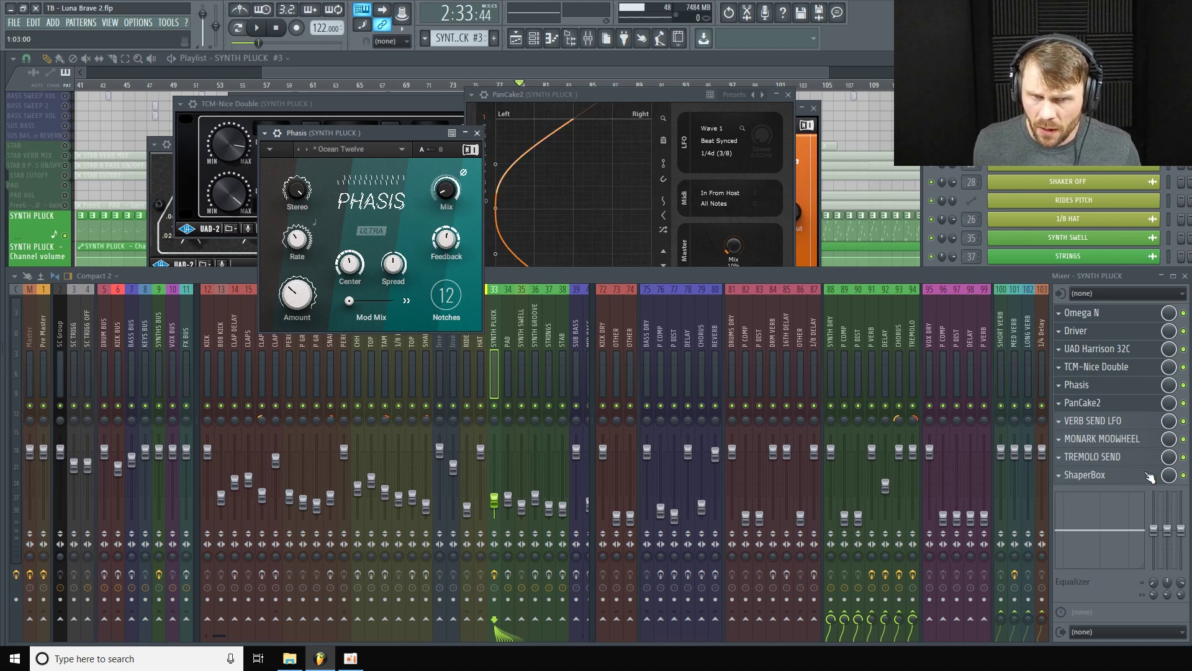
left_click_drag(660, 94, 593, 101)
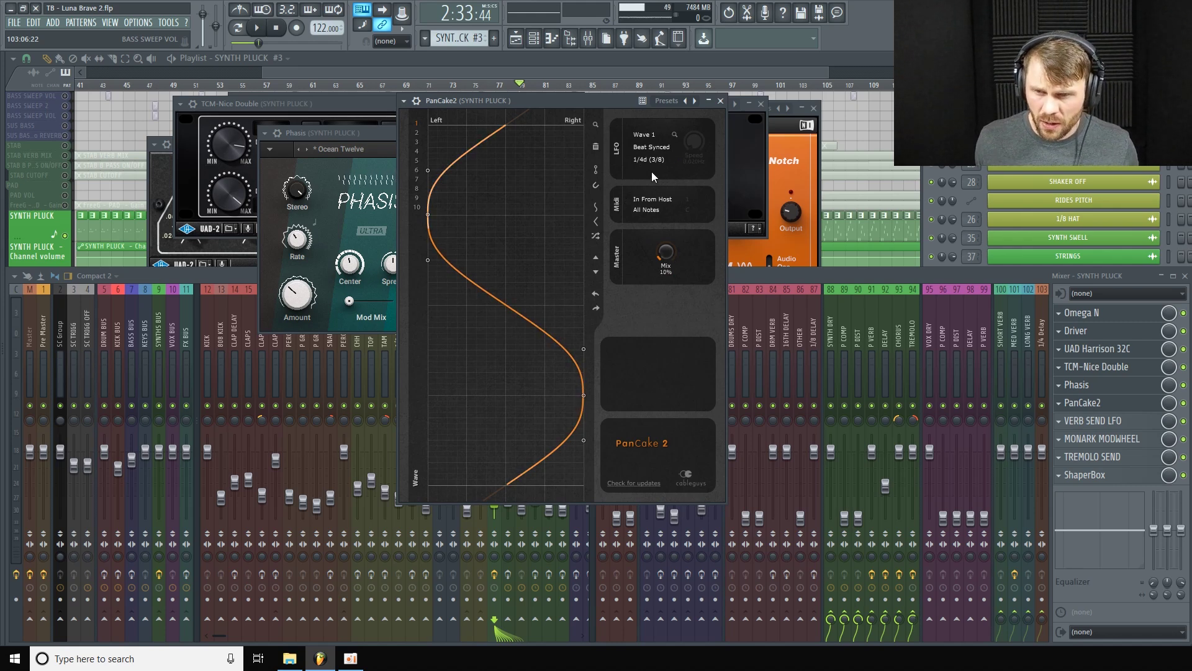
Step: Review SYNTH PLUCK's ShaperBox volume curve and the MONARK MODWHEEL controller, and close both windows
left_click(1113, 476)
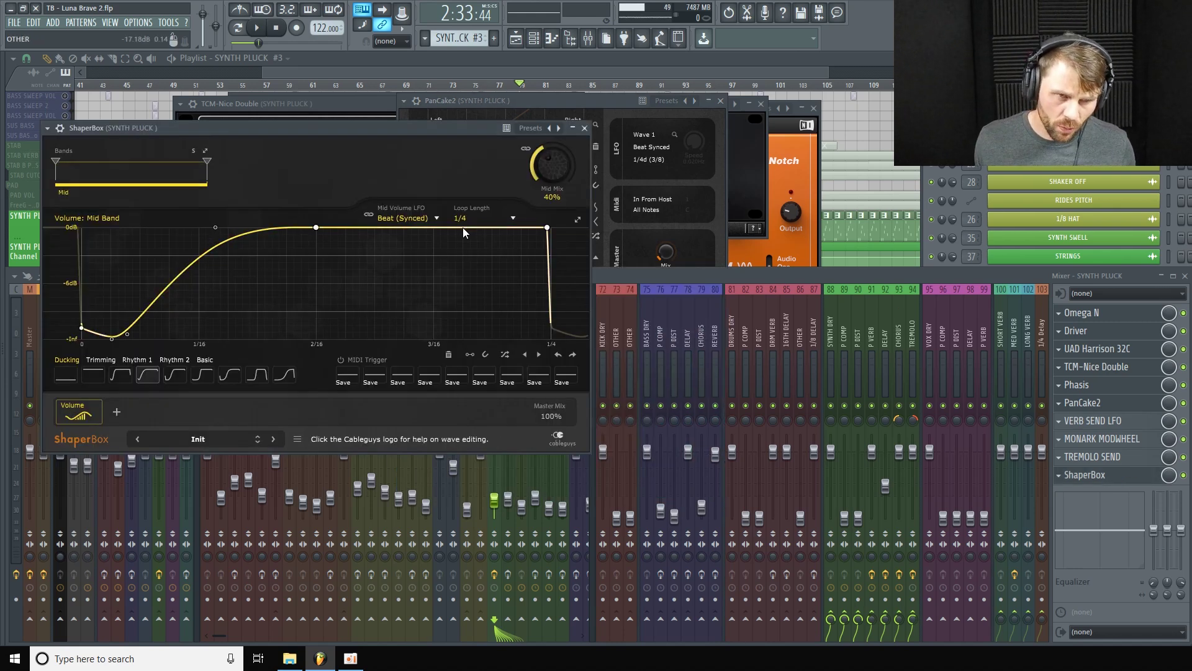
left_click(936, 277)
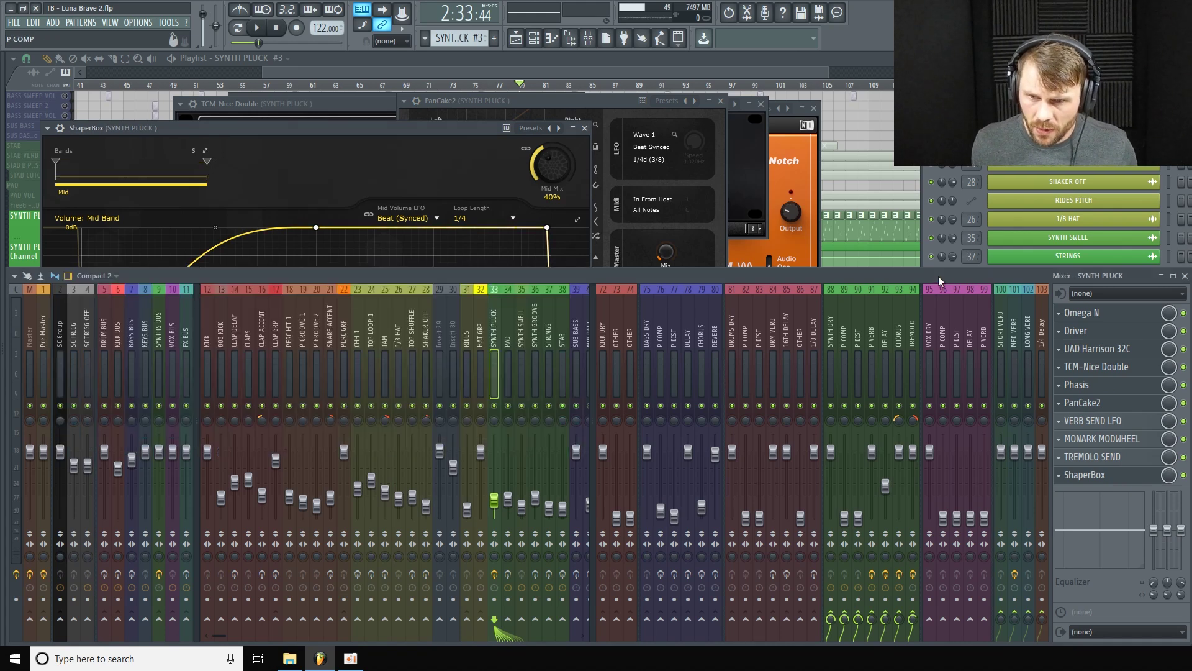
left_click(1148, 442)
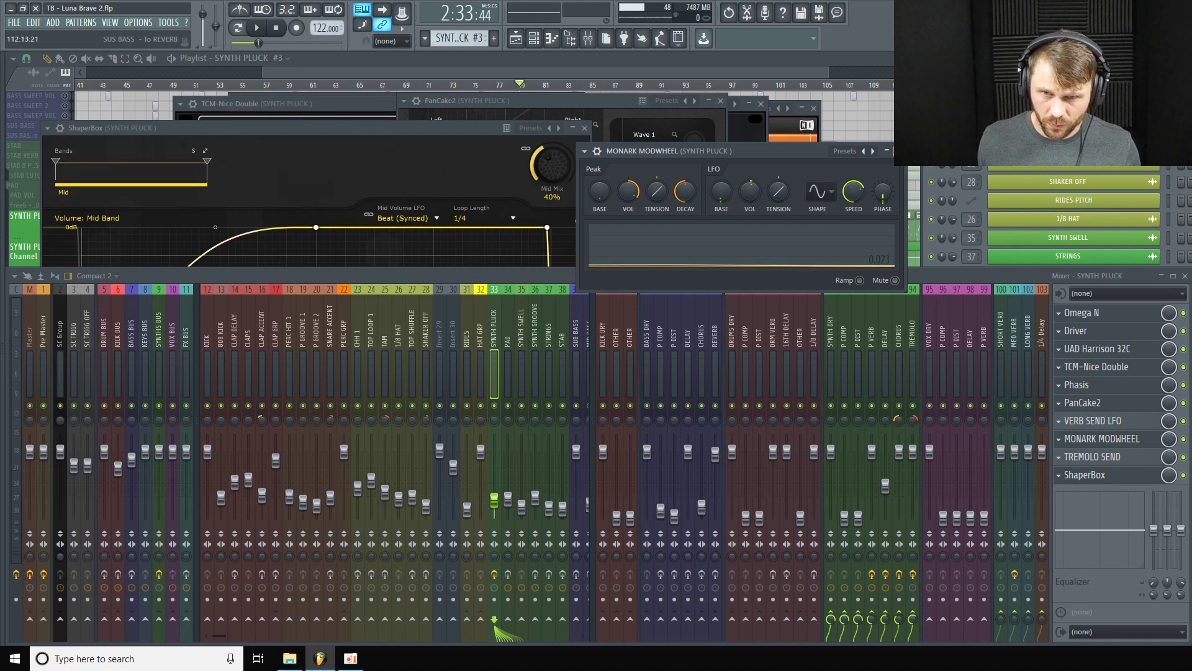
left_click(887, 150)
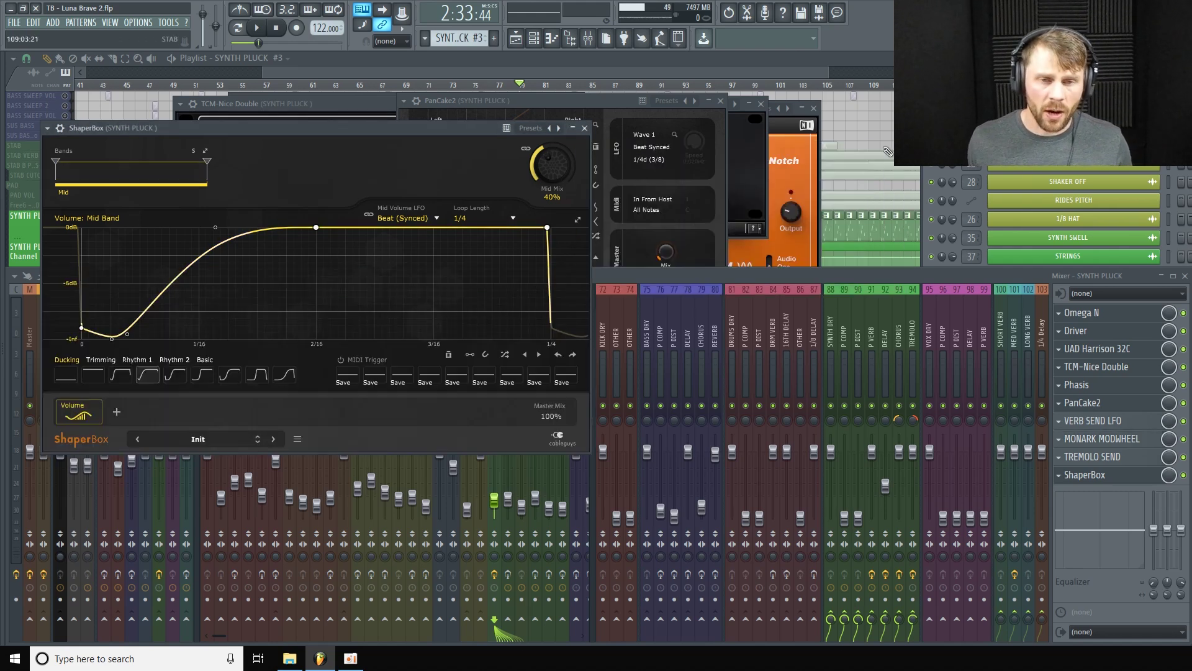
left_click(585, 128)
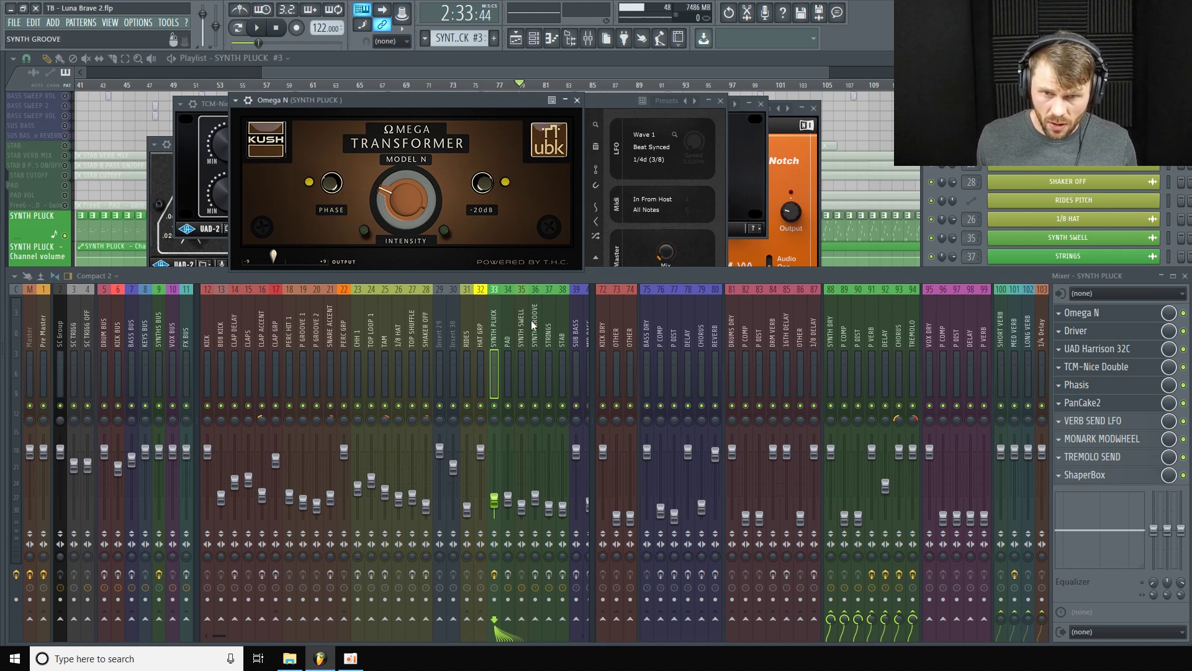
Step: Inspect the P VERB send's ValhallaRoom and Fruity parametric EQ 2 settings, and return to the SYNTH PLUCK mixer track
left_click(870, 340)
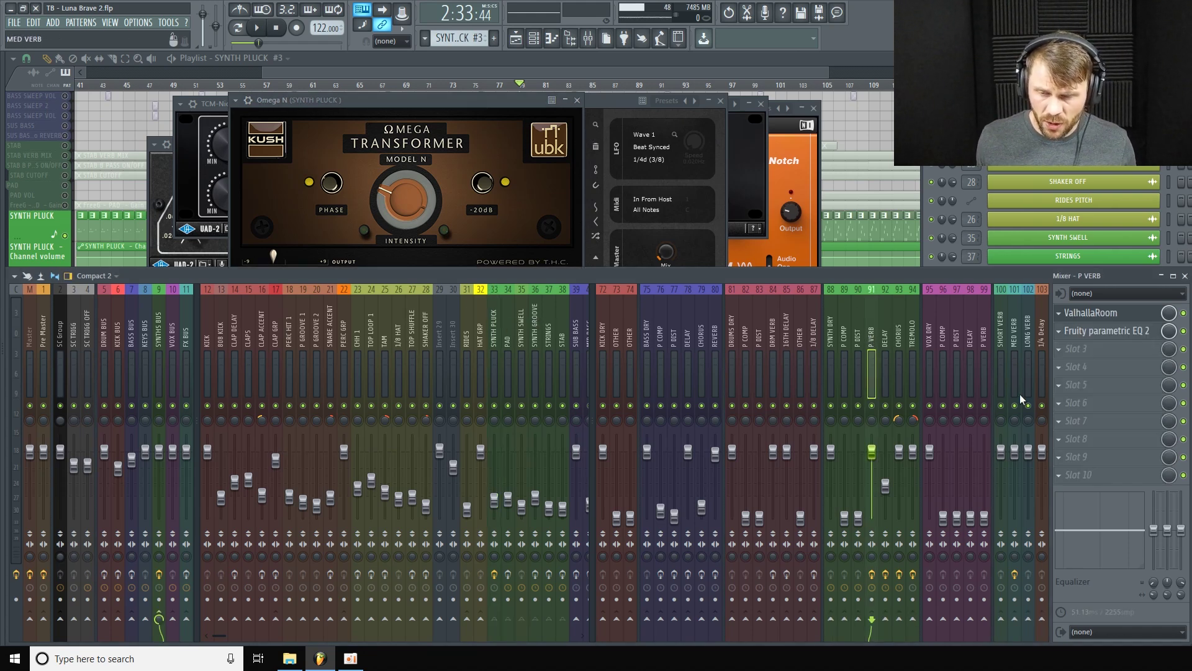
left_click(1135, 321)
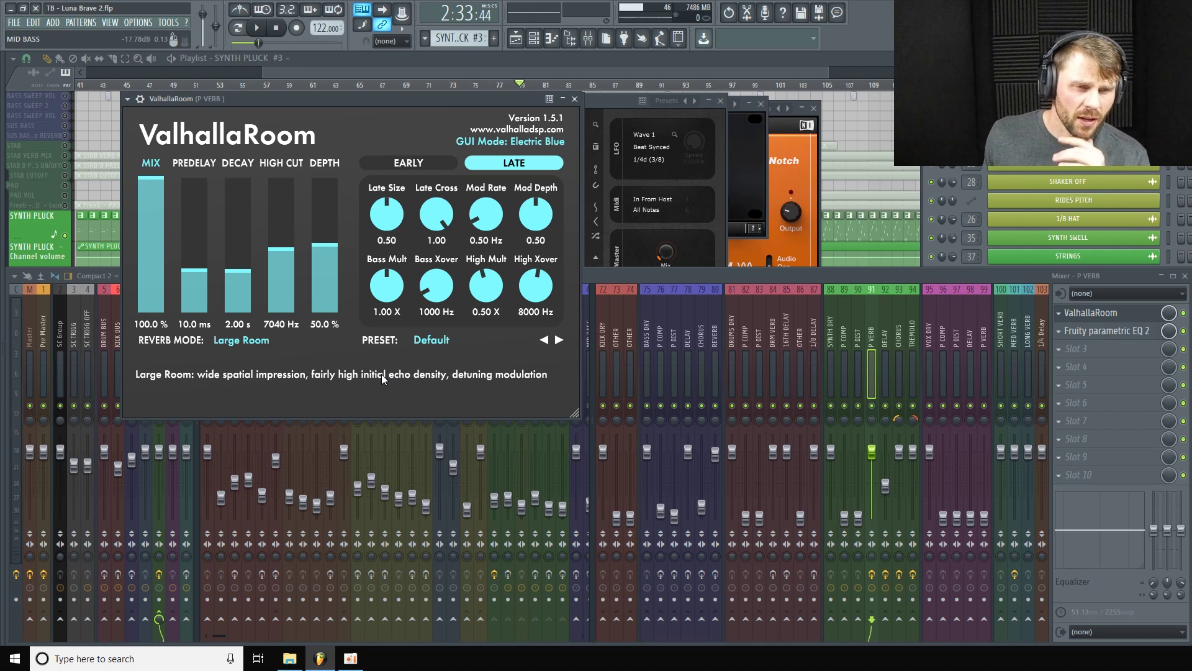
left_click(1126, 334)
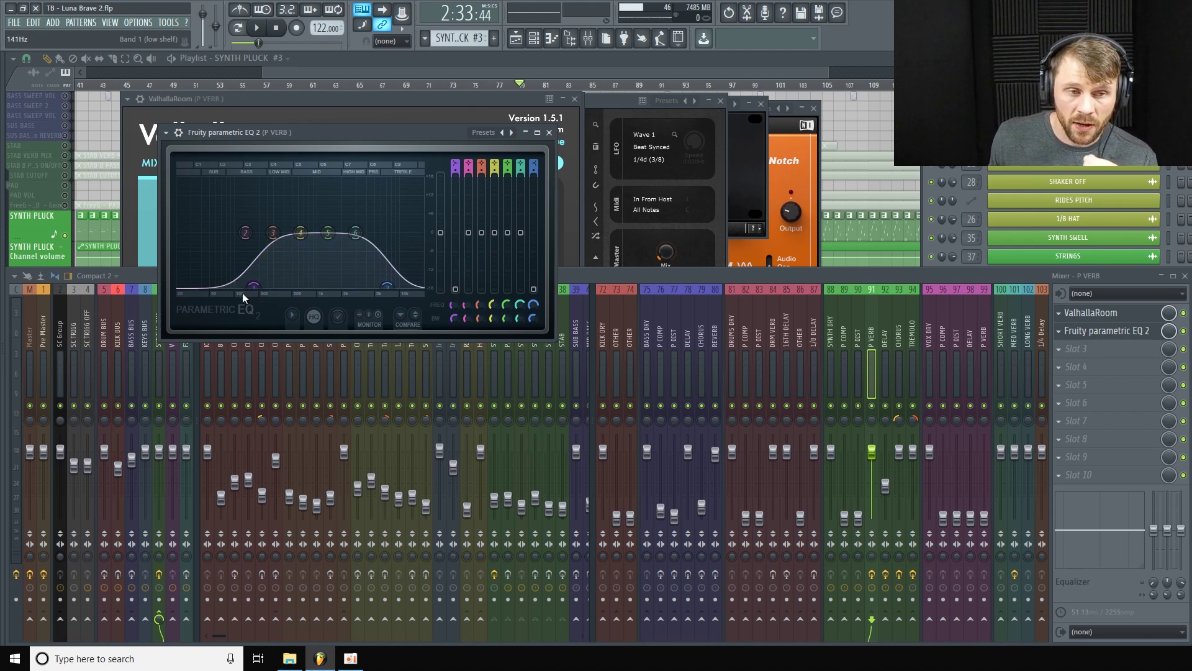
left_click(785, 282)
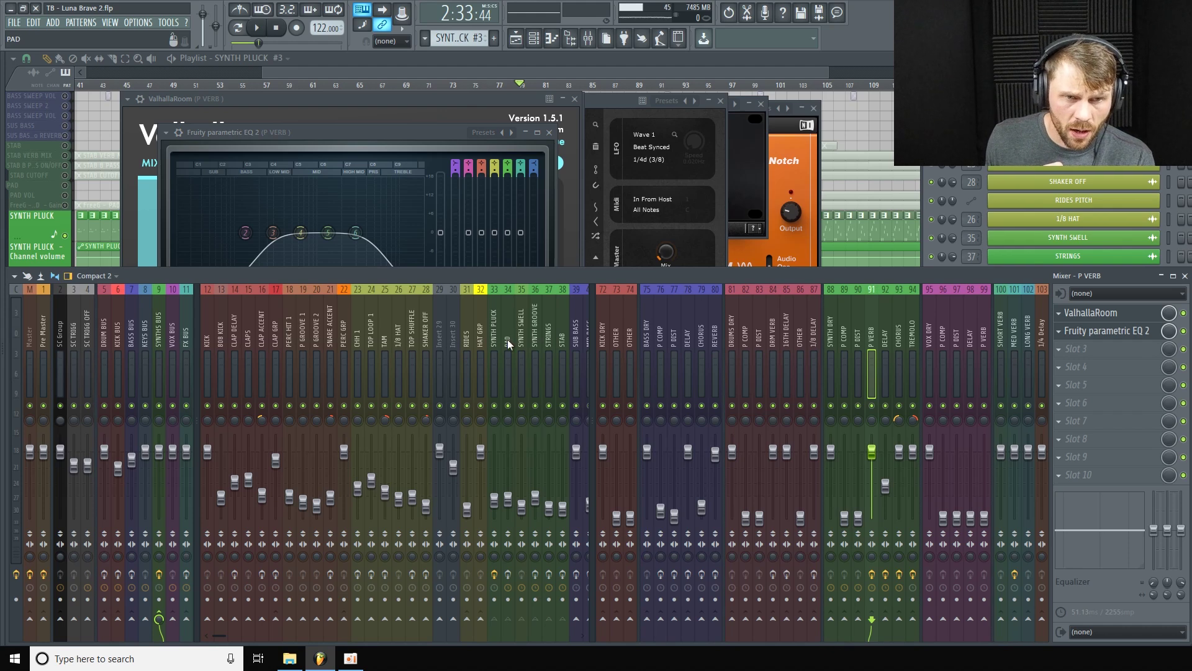
left_click(497, 343)
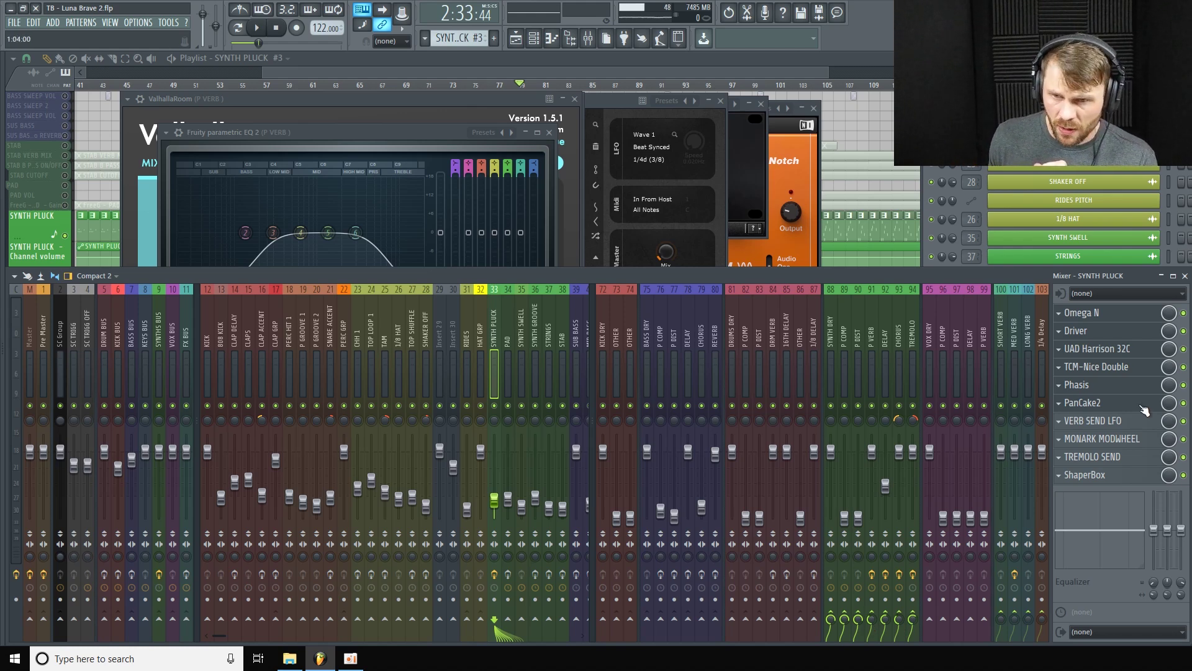
Step: Review SYNTH PLUCK's VERB SEND LFO, and open the DELAY send's H-Delay and ValhallaSpaceModulator with both windows arranged for viewing
left_click(1143, 425)
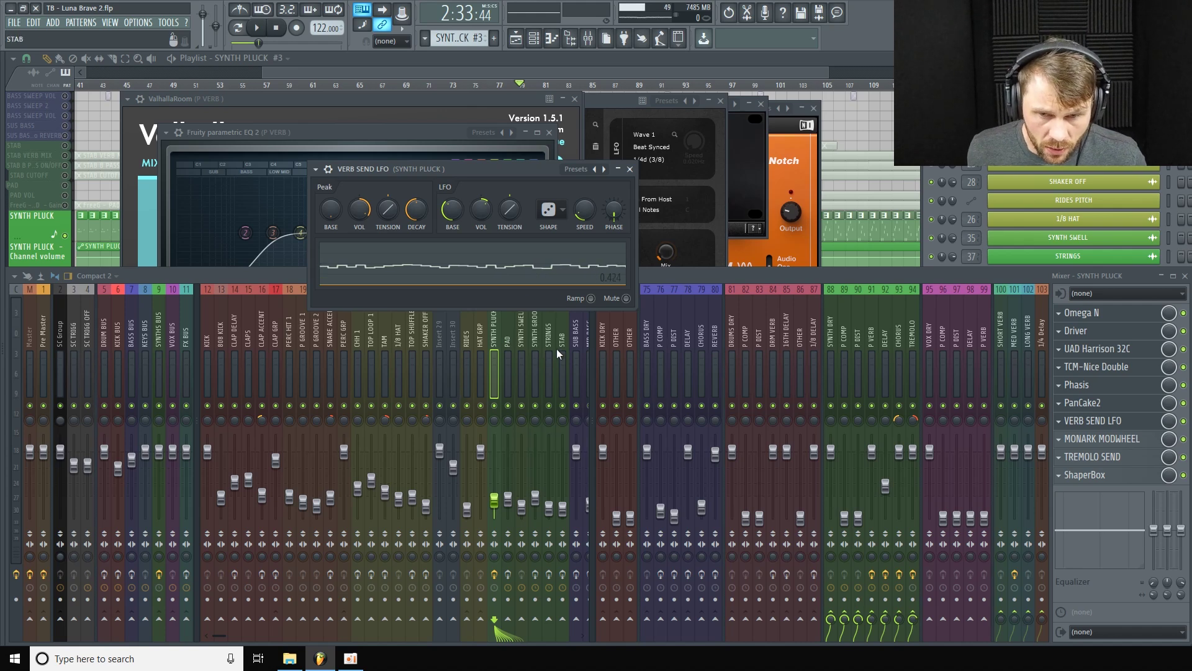
left_click(885, 340)
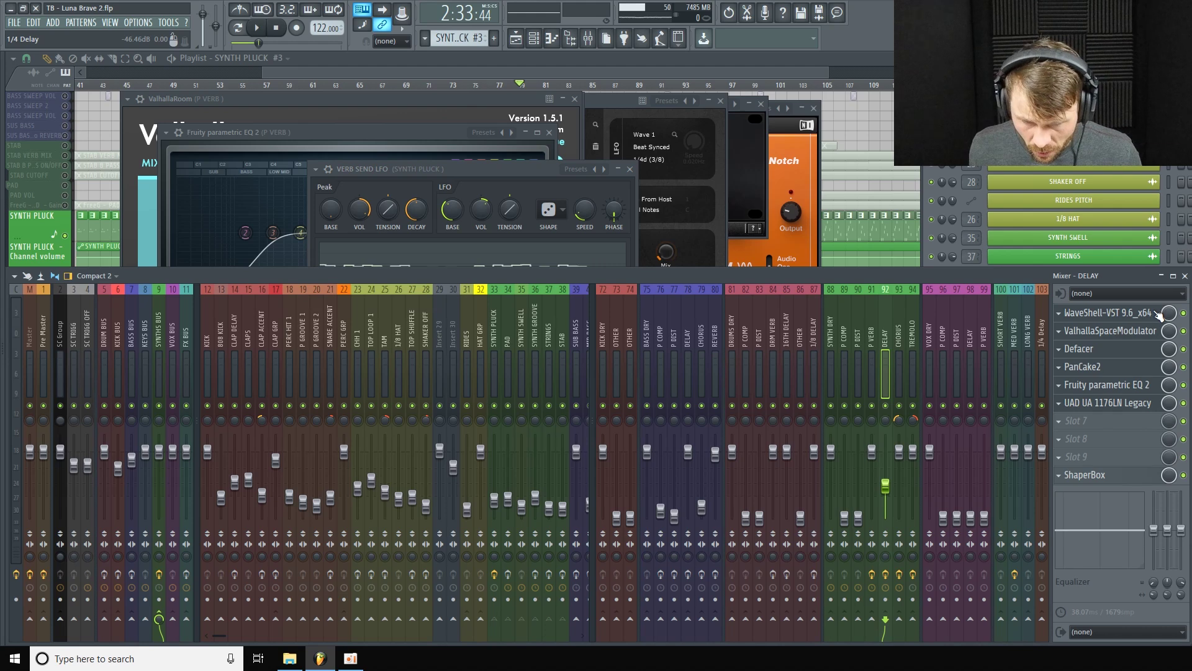
left_click(1136, 327)
left_click(1127, 314)
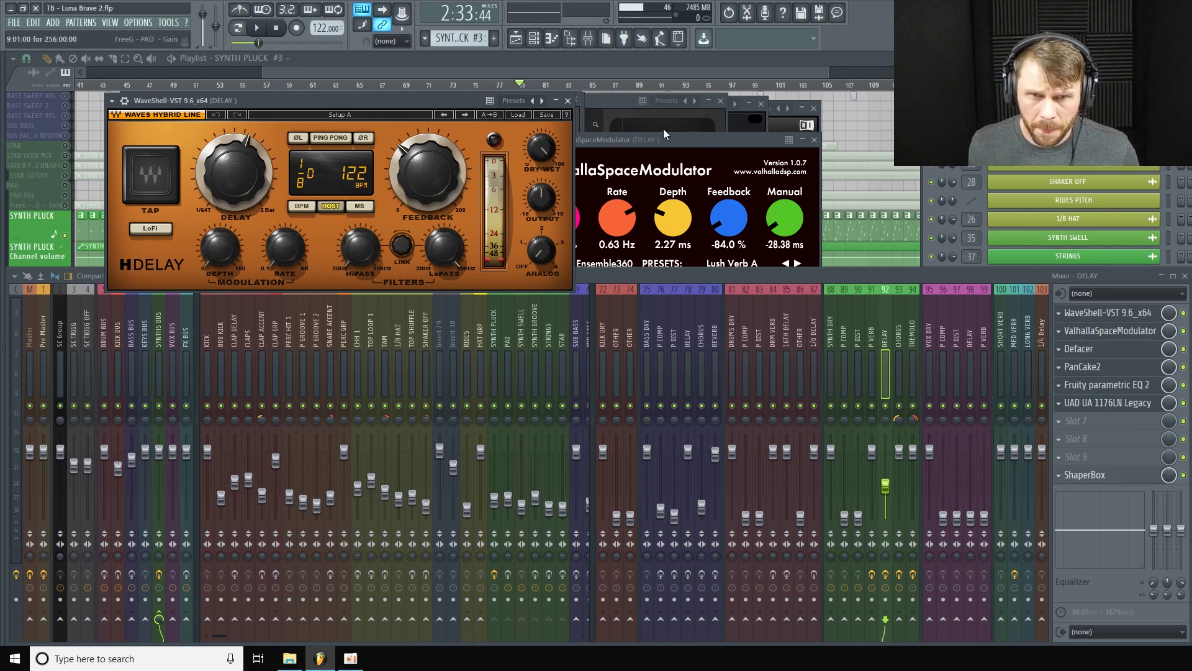
left_click_drag(676, 139, 694, 165)
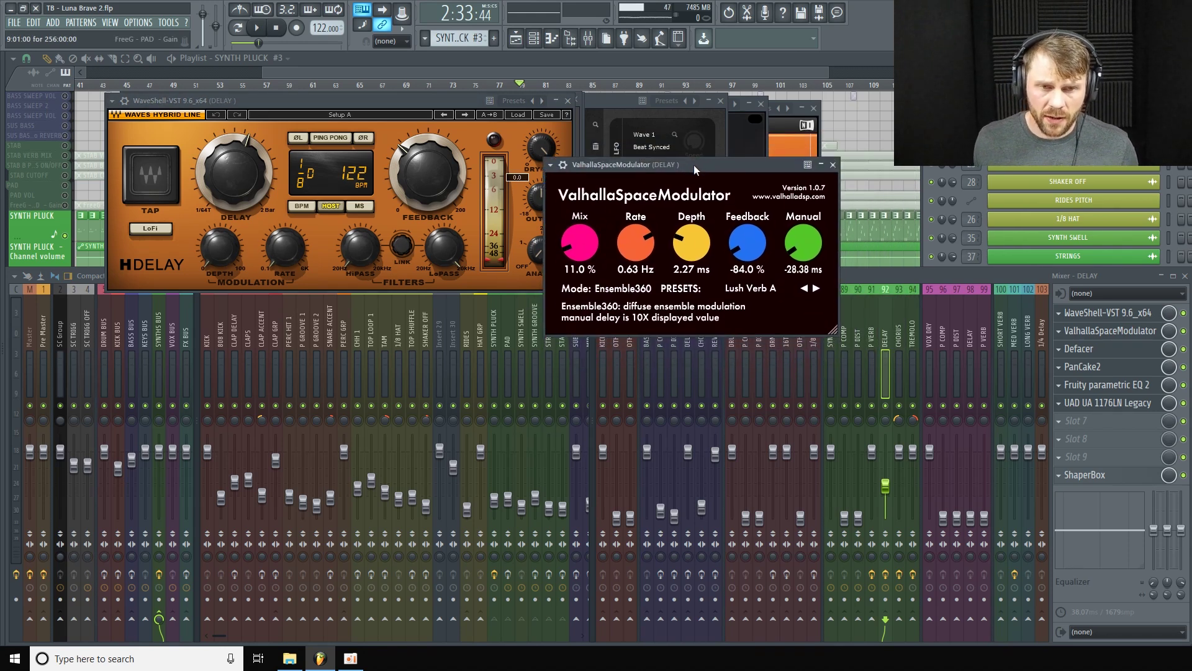
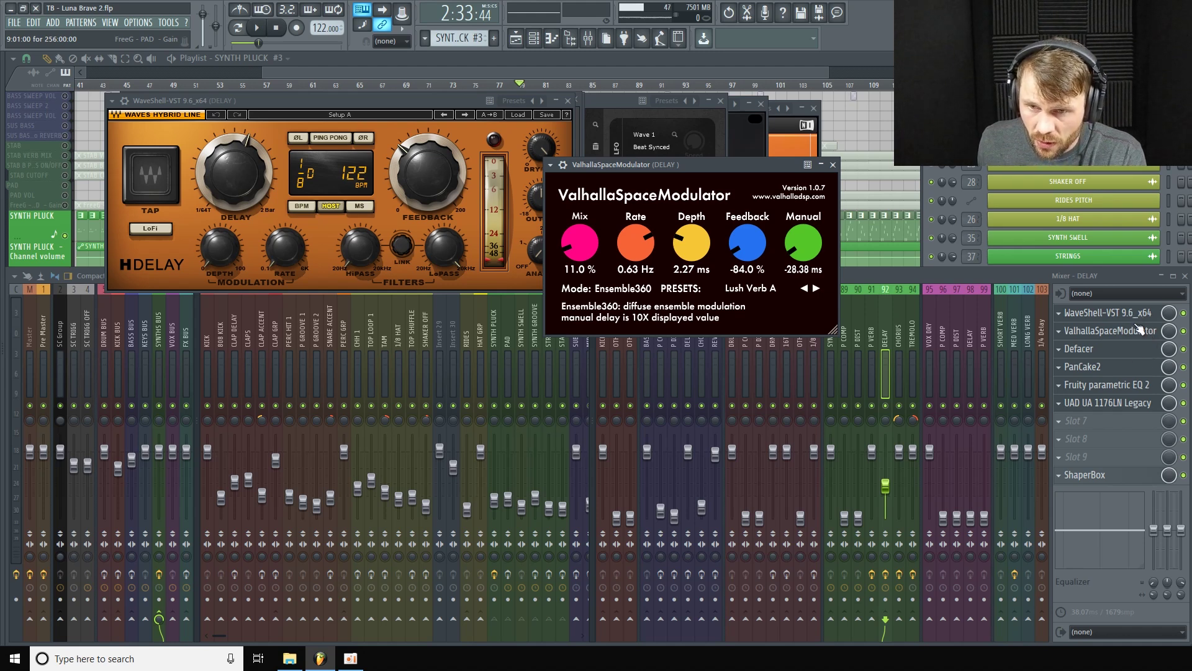
Step: Inspect the DELAY send's PanCake2 and Defacer effects, and close the Defacer window
left_click(1143, 365)
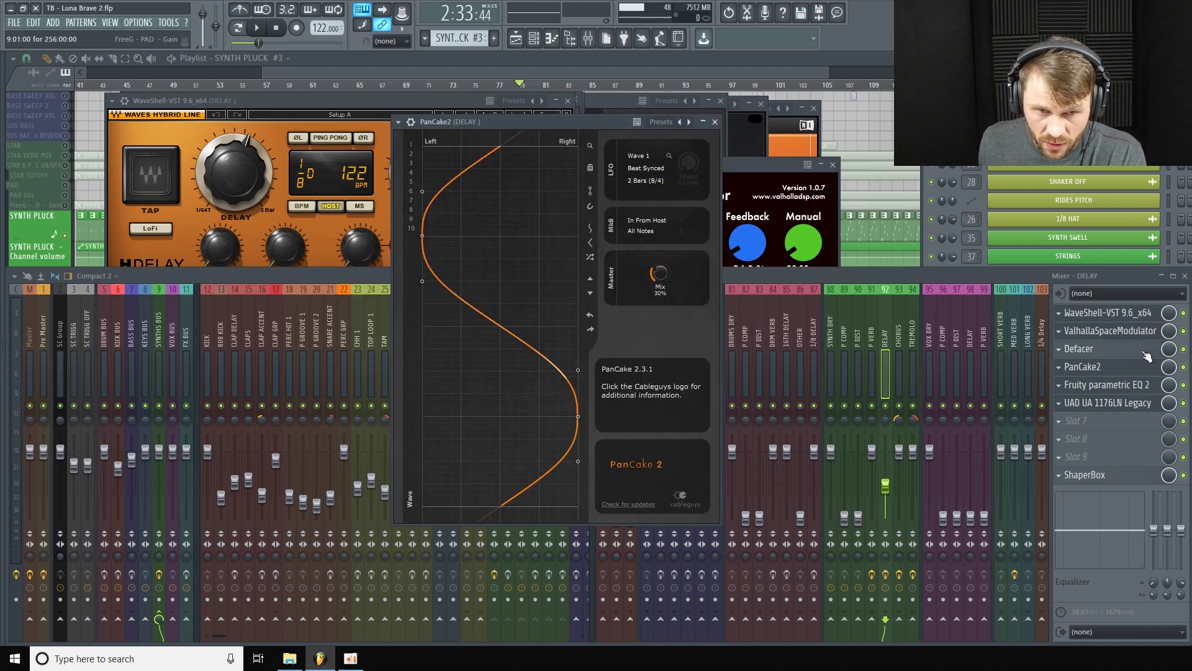
left_click(1143, 350)
left_click_drag(709, 208, 469, 138)
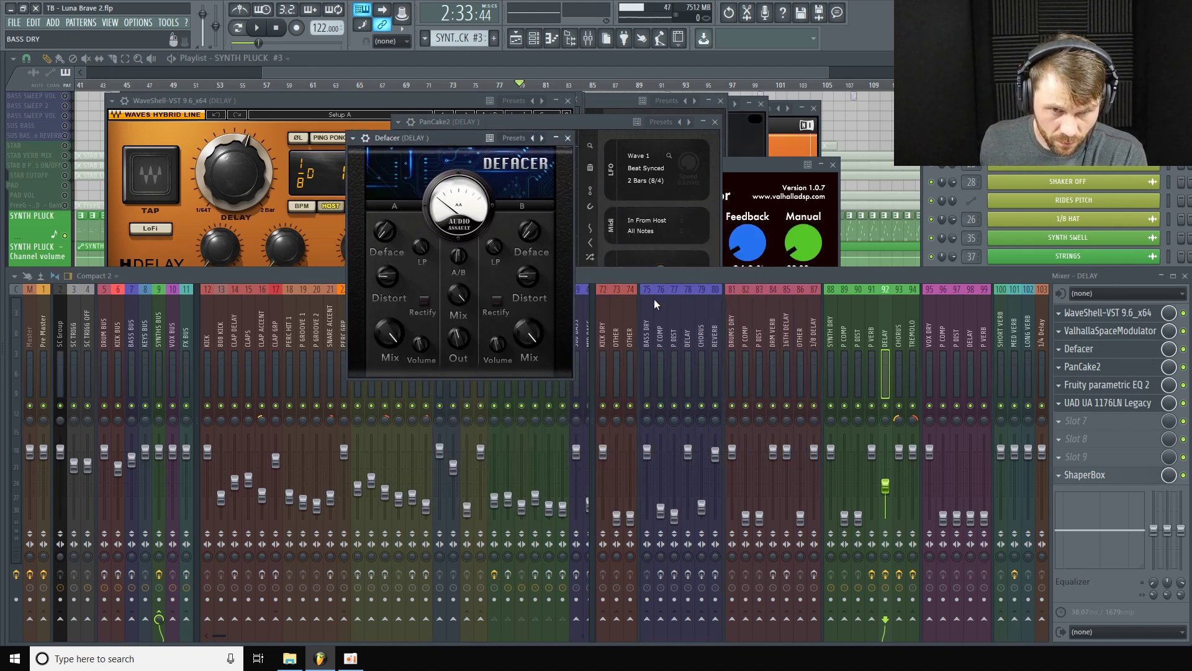
left_click(568, 139)
left_click(901, 277)
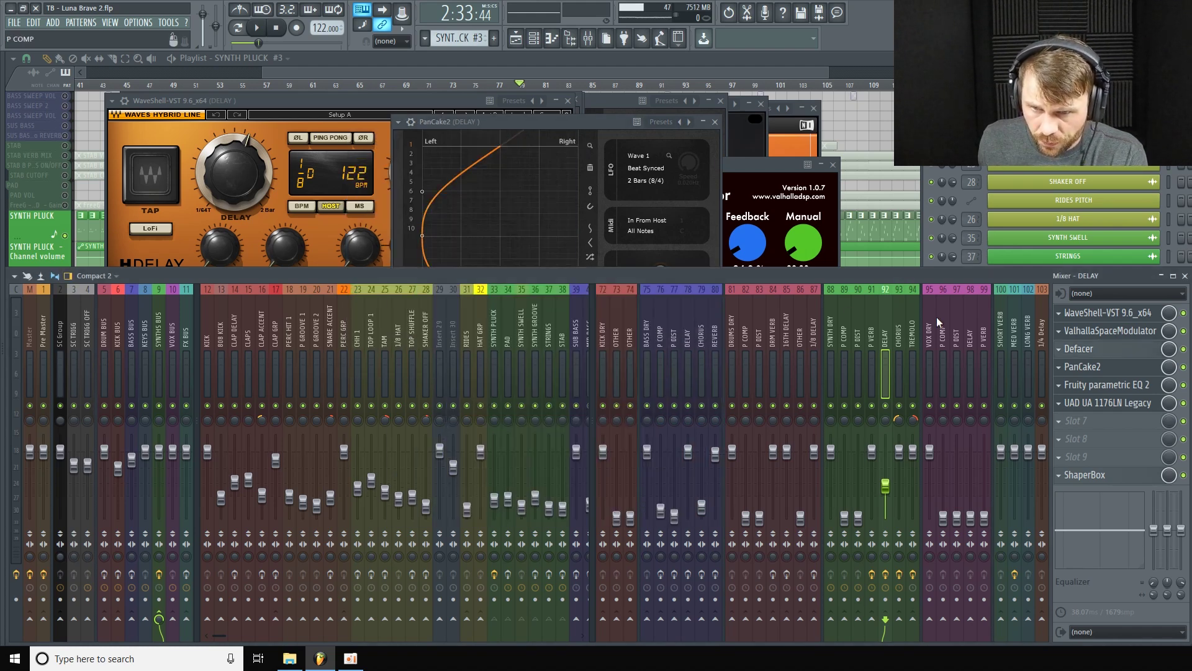
Step: Review the DELAY send's Fruity parametric EQ 2 curve and PanCake2 panning settings, and close PanCake2
left_click(1098, 381)
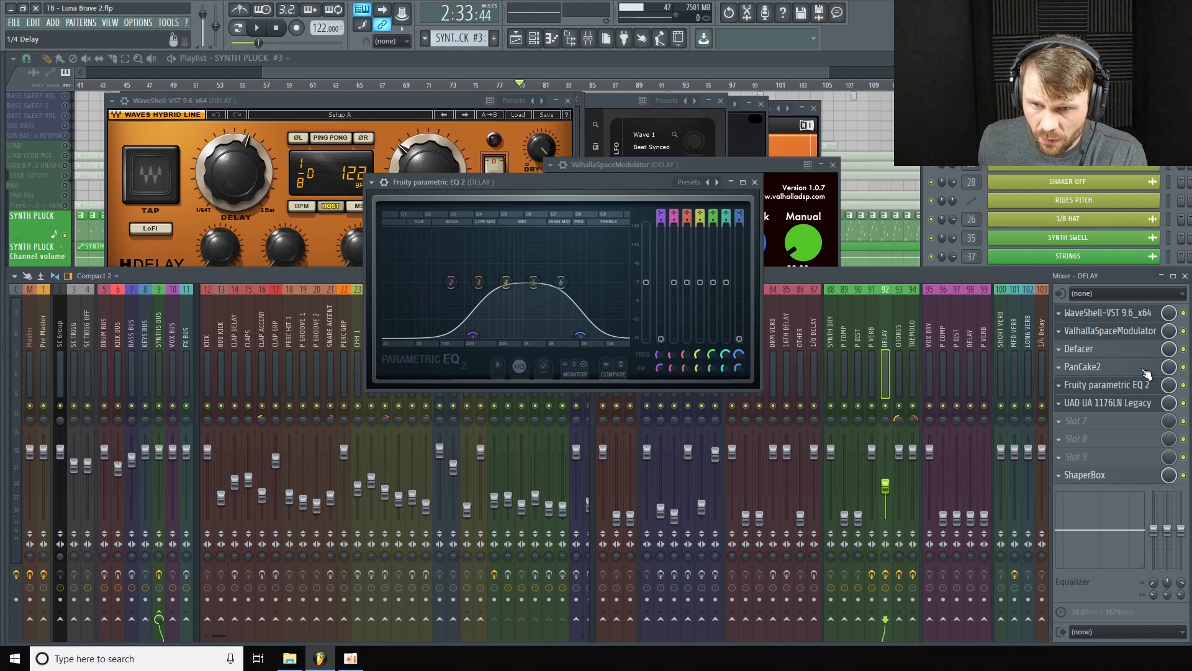
left_click(1146, 368)
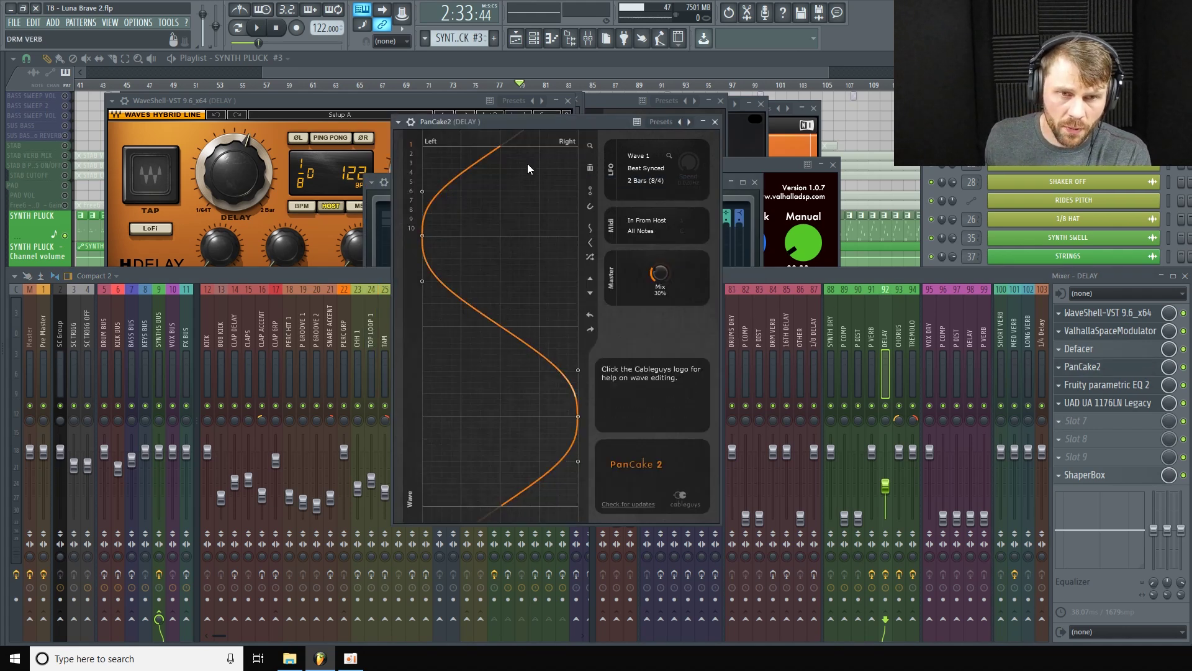
mouse_move(599, 122)
left_mouse_down()
mouse_move(622, 139)
mouse_move(604, 117)
left_mouse_up()
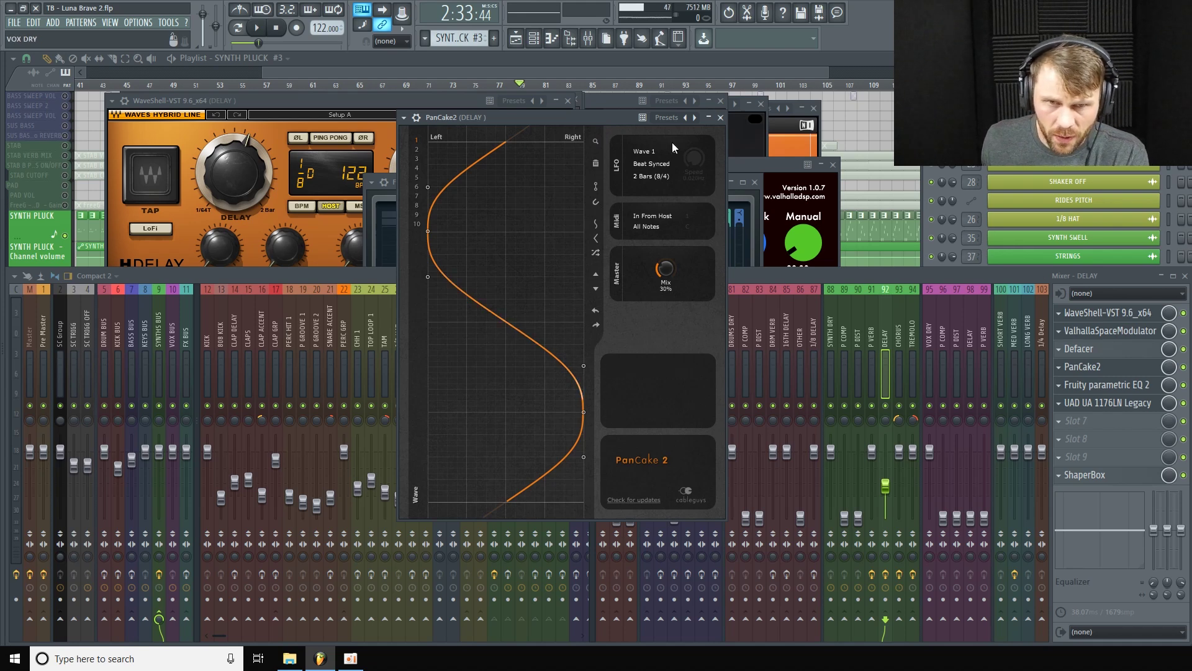
left_click(720, 119)
Step: Examine the DELAY send's filter curve in Fruity parametric EQ 2 and the UAD UA 1176LN Legacy compressor settings
left_click(1107, 402)
left_click(1108, 385)
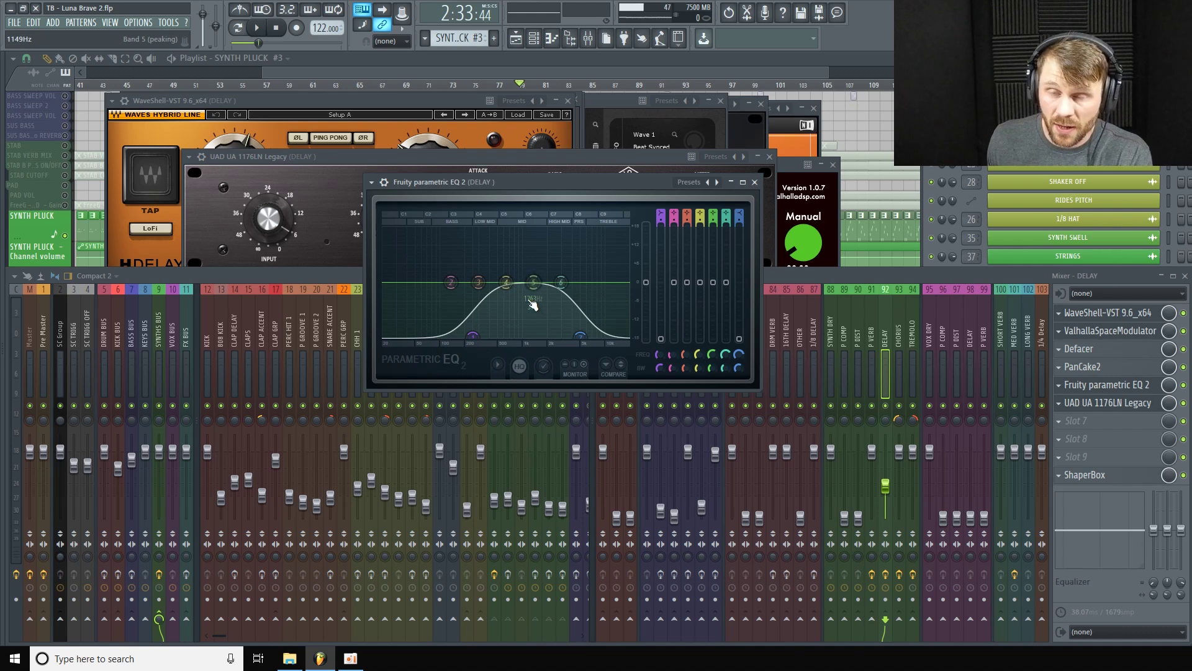
left_click(1108, 403)
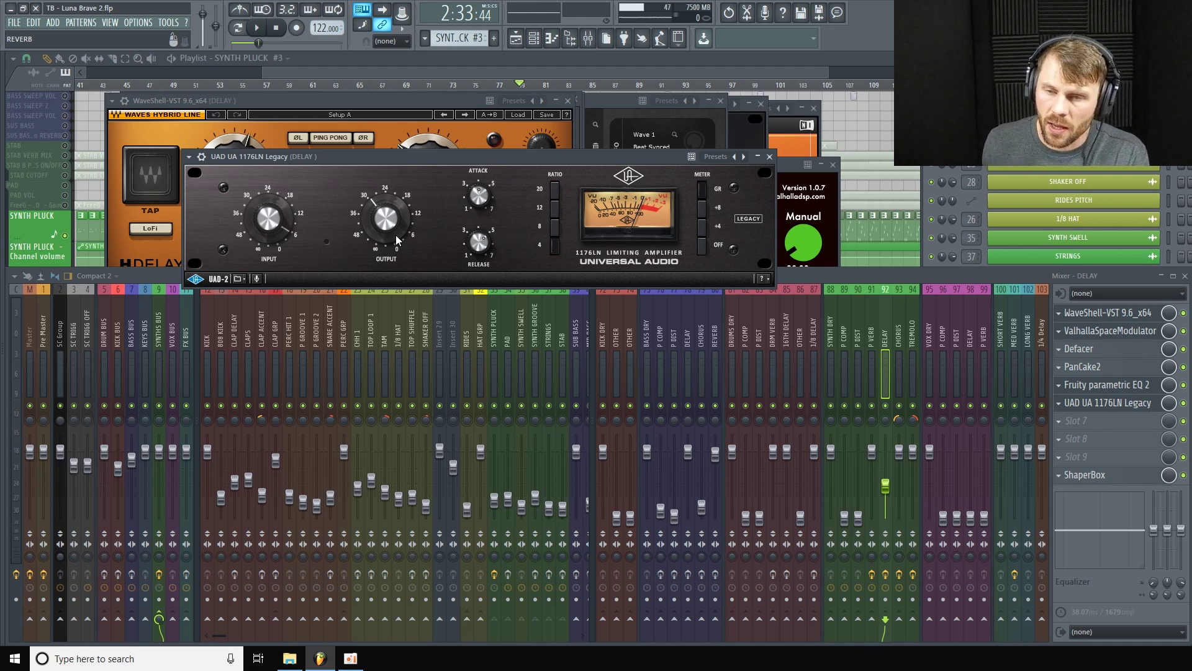
Step: Review the DELAY send's ShaperBox volume curve, and play the pluck briefly with the UAD UA 1176LN Legacy compressor in view
left_click(1129, 475)
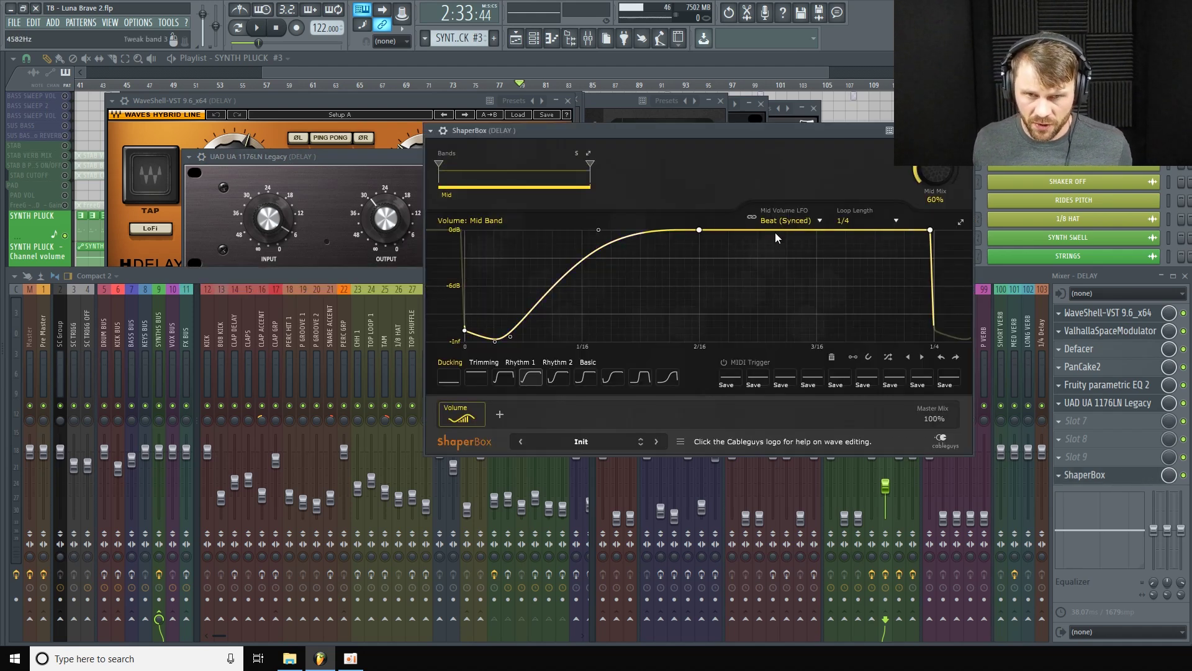
left_click_drag(784, 135, 843, 166)
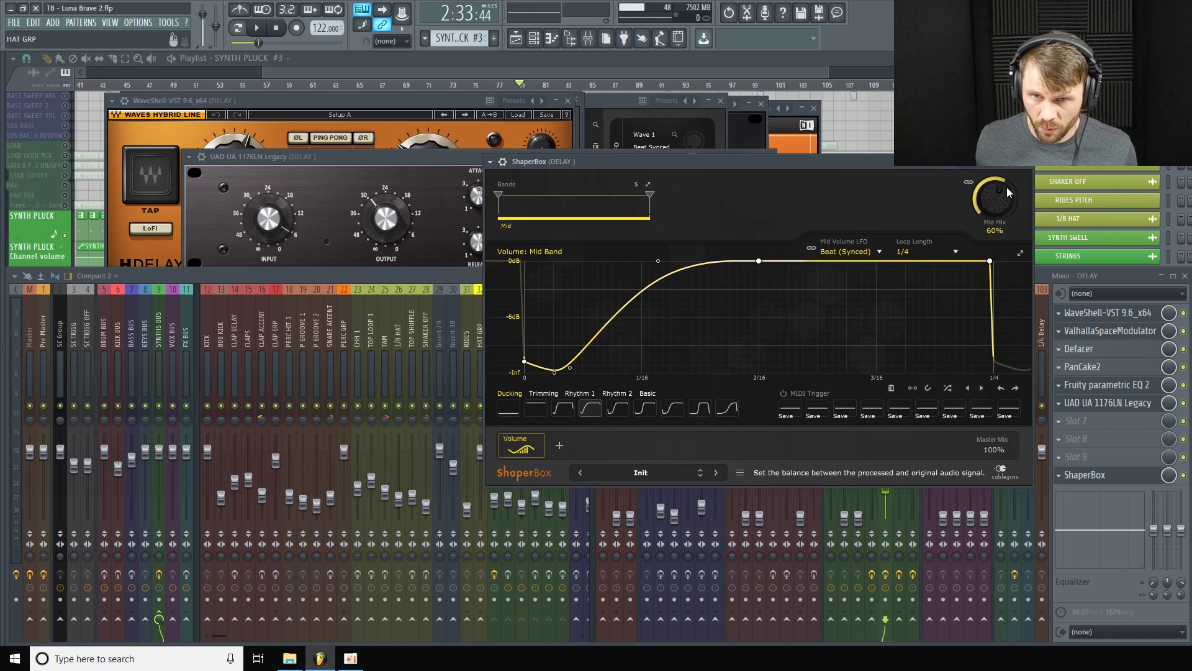
left_click(461, 268)
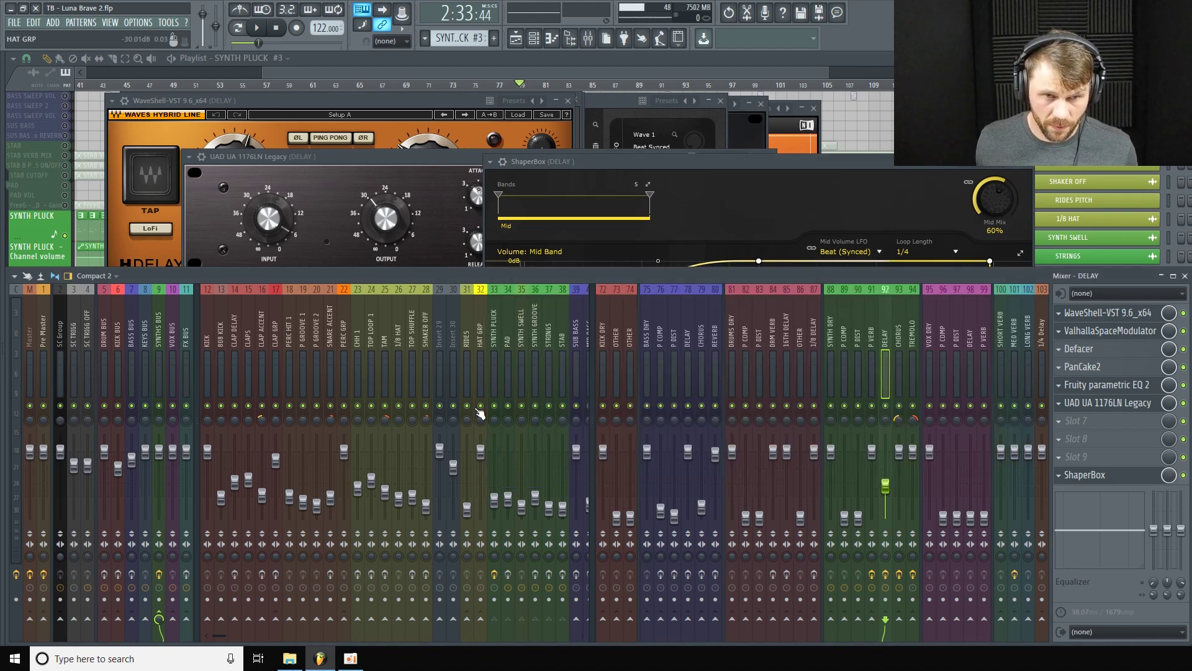
left_click(430, 160)
key("space")
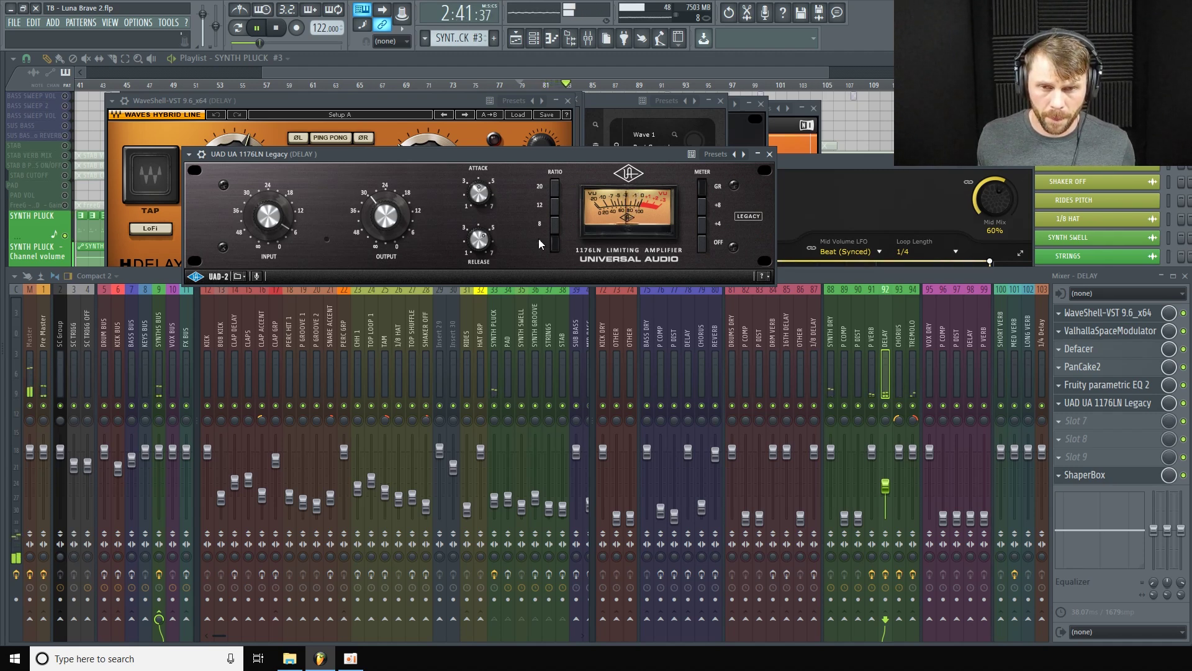
key("space")
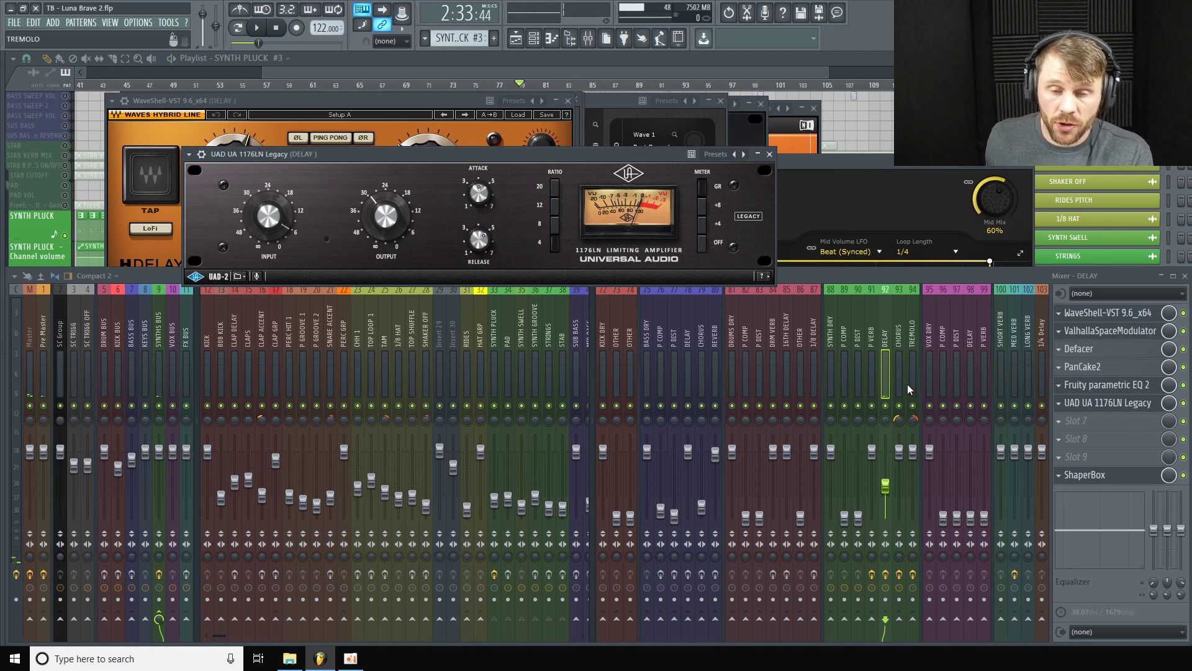
Step: Check SYNTH PLUCK's routing and the CHORUS send's Brigade Chorus settings, close the chorus window, and return to the SYNTH PLUCK mixer track
left_click(496, 342)
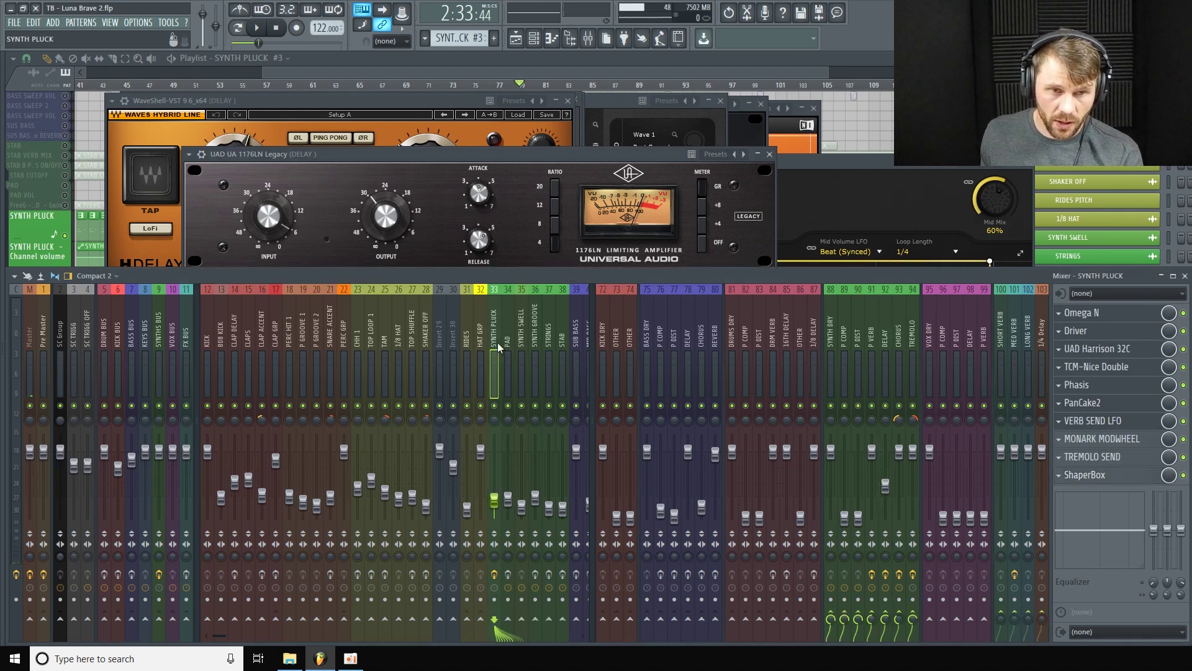
left_click(899, 344)
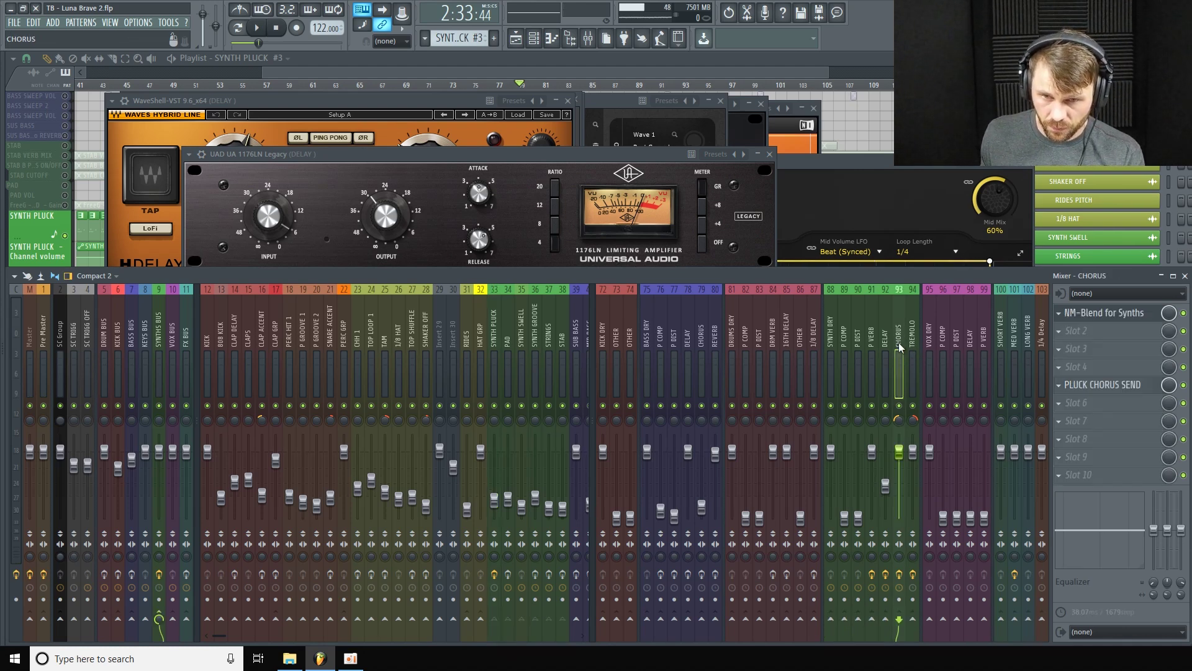
left_click(1134, 315)
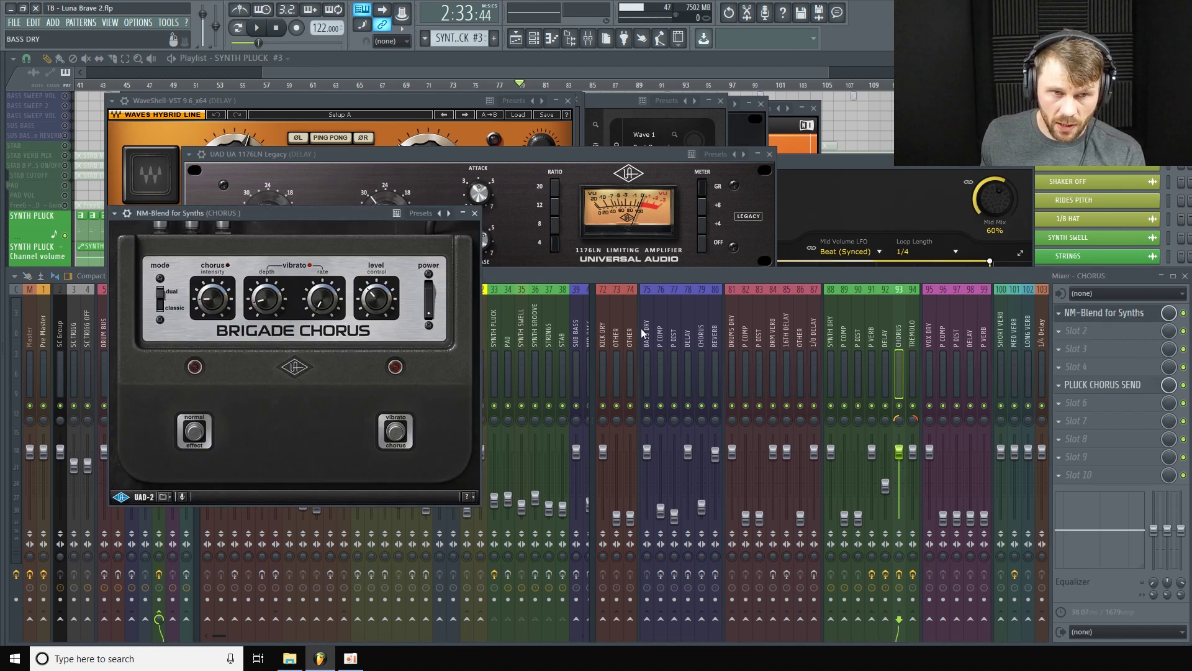
left_click(474, 213)
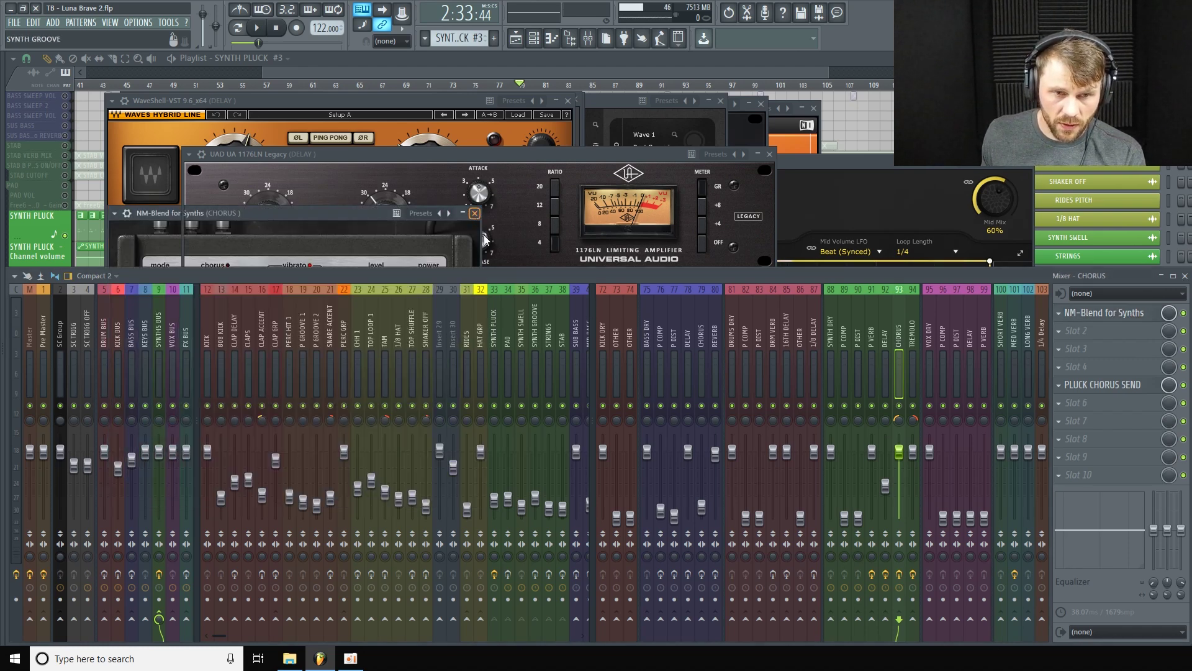
left_click(493, 343)
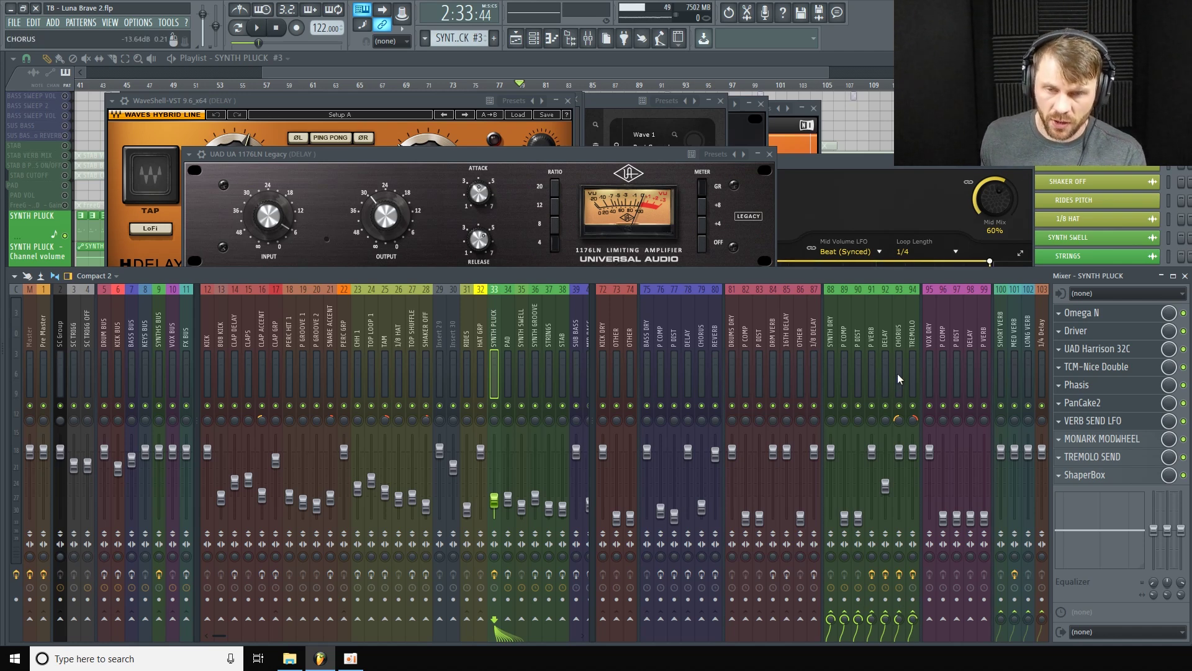
Step: Open the TREMOLO send's ShaperBox, Little AlterBoy, Fruity parametric EQ 2 and Fruity Reeverb 2 to review their settings
left_click(912, 336)
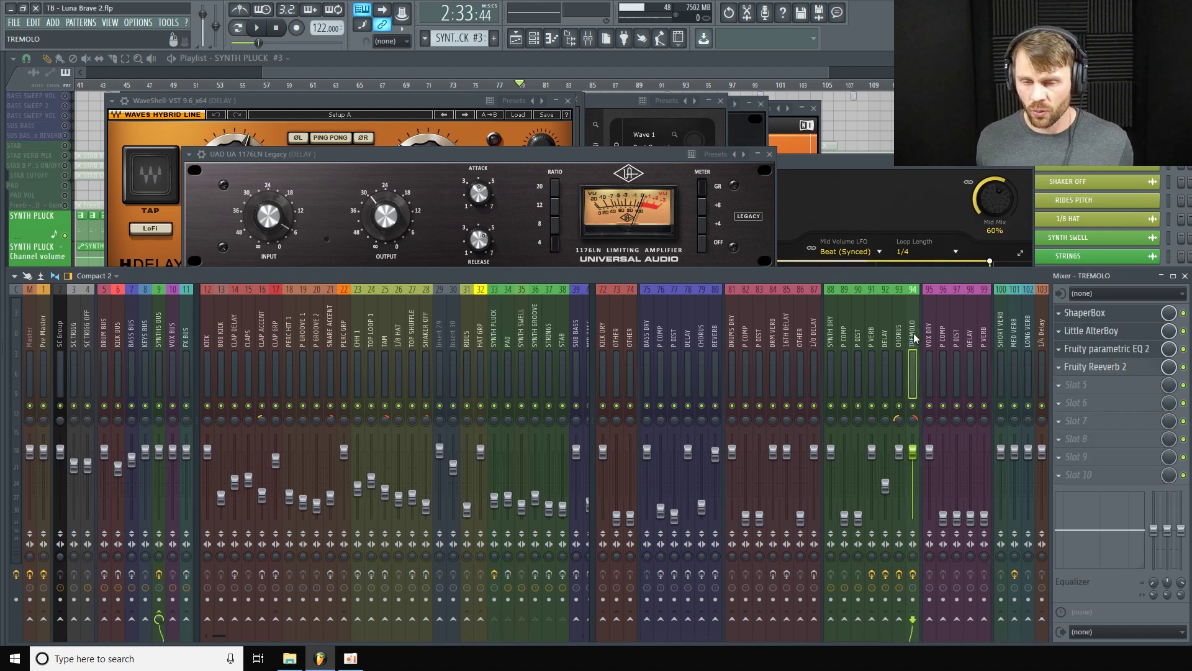
left_click(1126, 327)
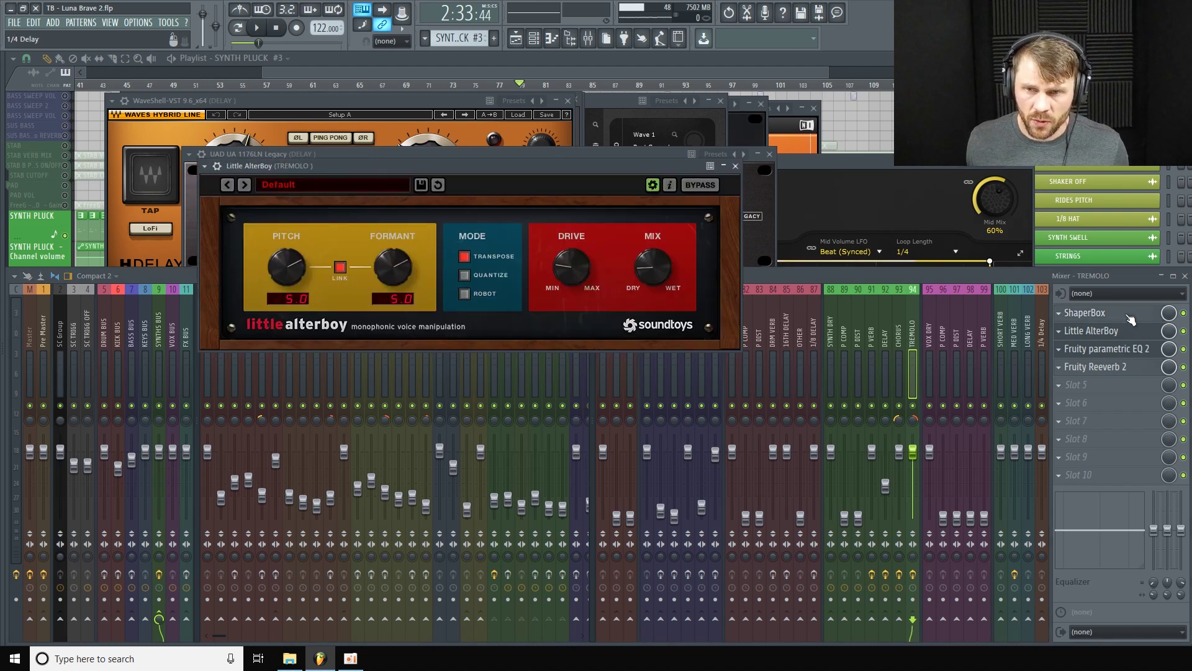
left_click(1085, 313)
left_click_drag(407, 102, 368, 114)
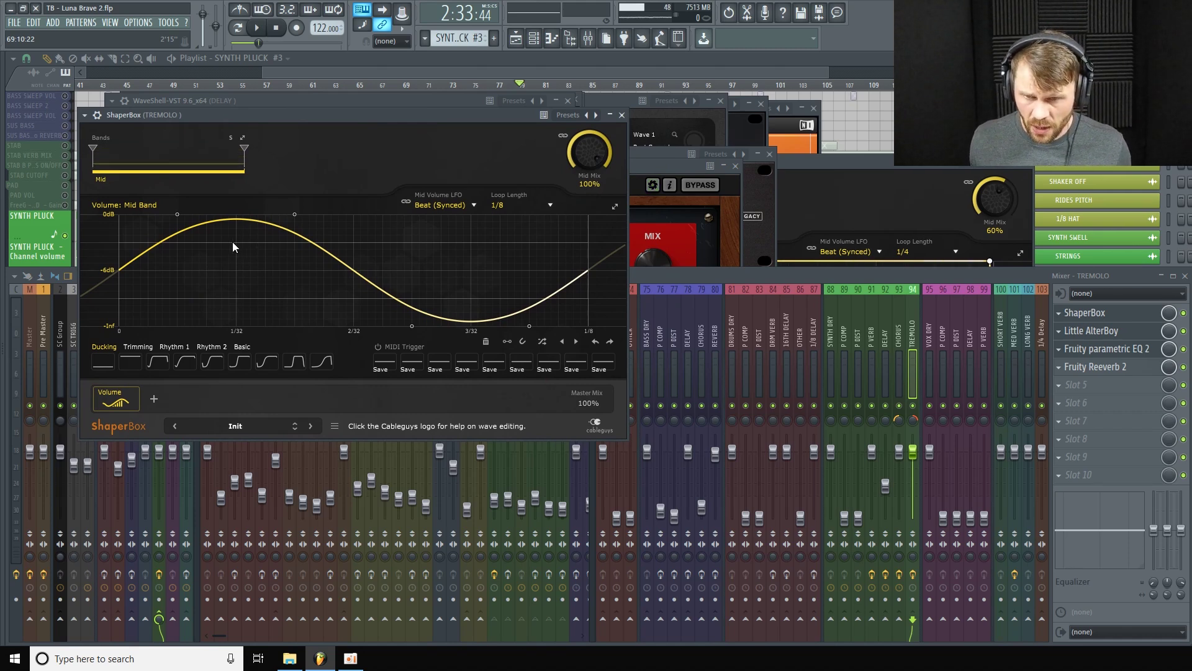
left_click(1139, 345)
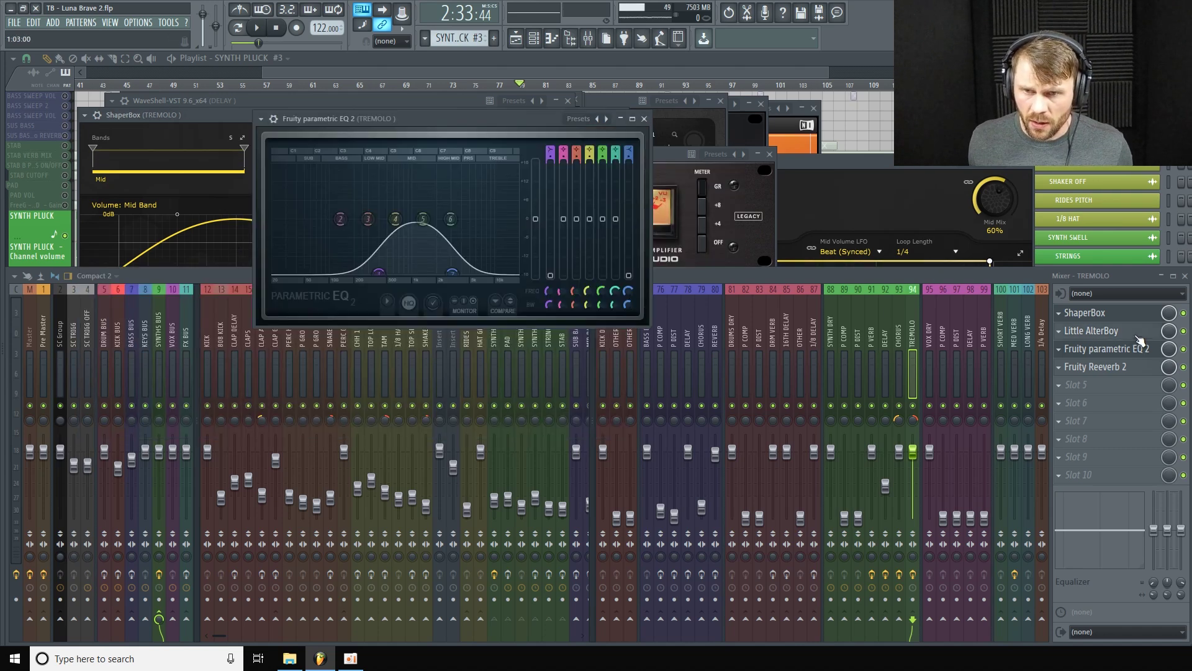
left_click(1138, 334)
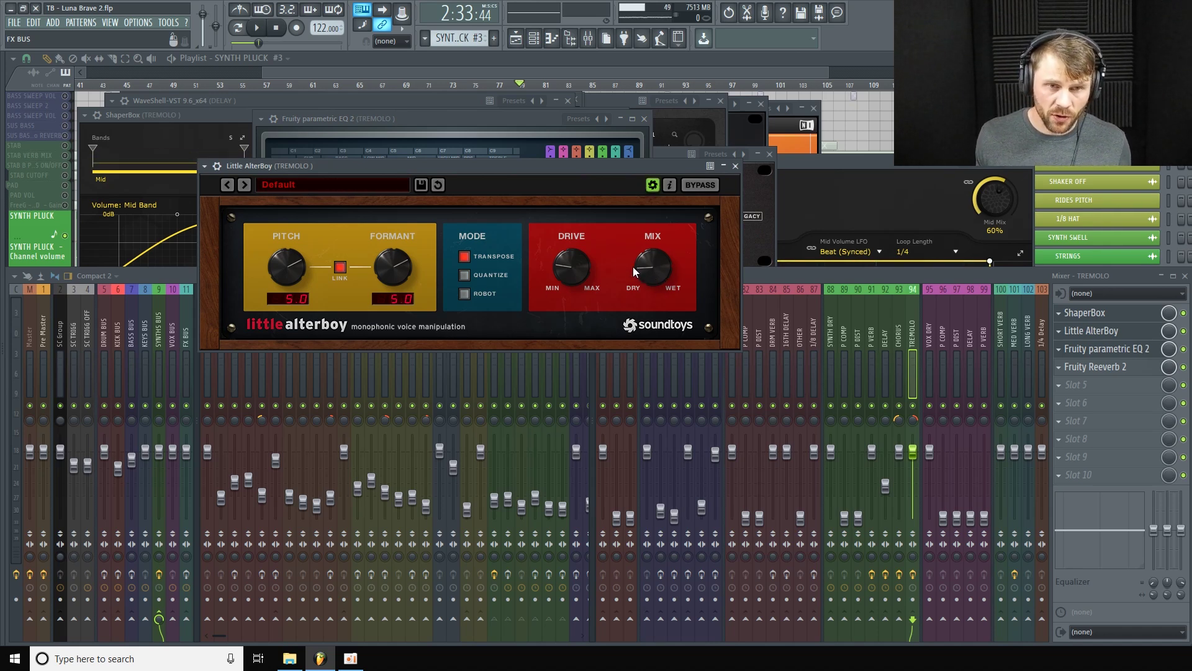
left_click(1104, 349)
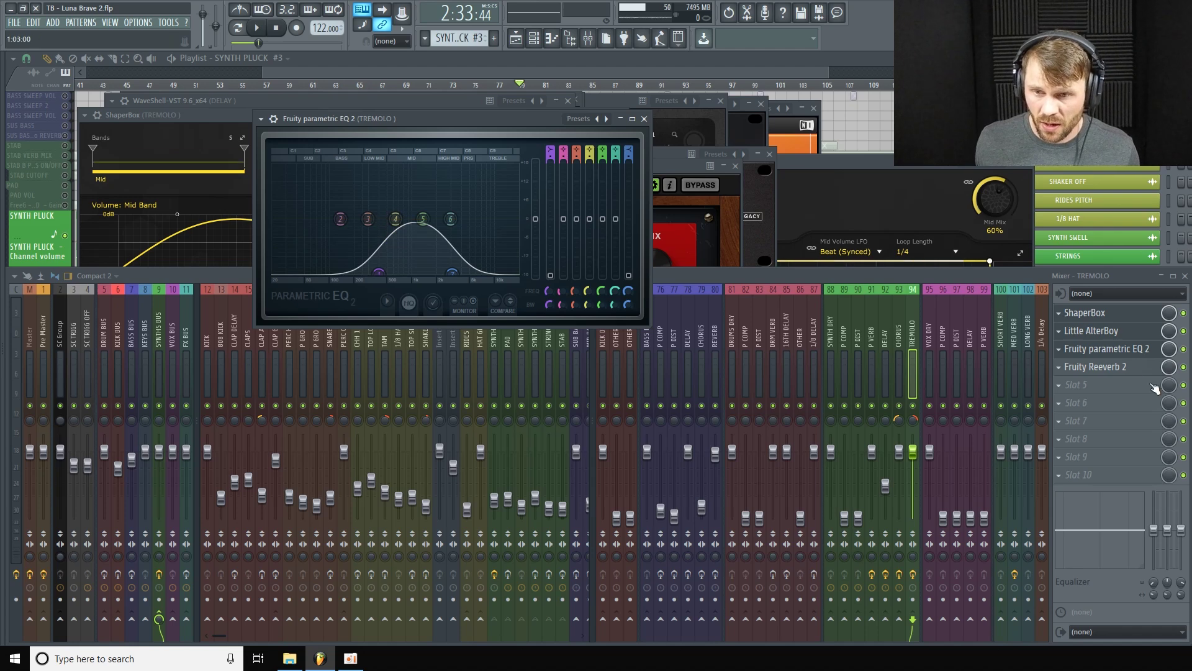
left_click(1142, 371)
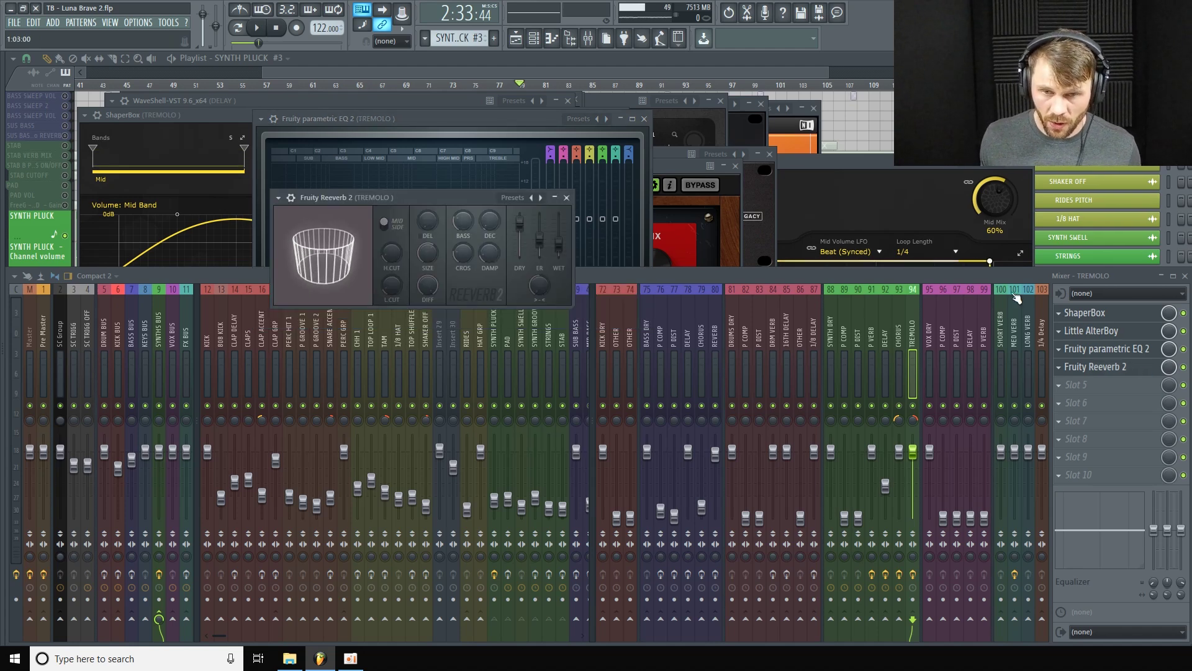
Step: Bring the mixer to the front and play the pluck to hear the TREMOLO send, and stop playback
left_click(772, 279)
key("space")
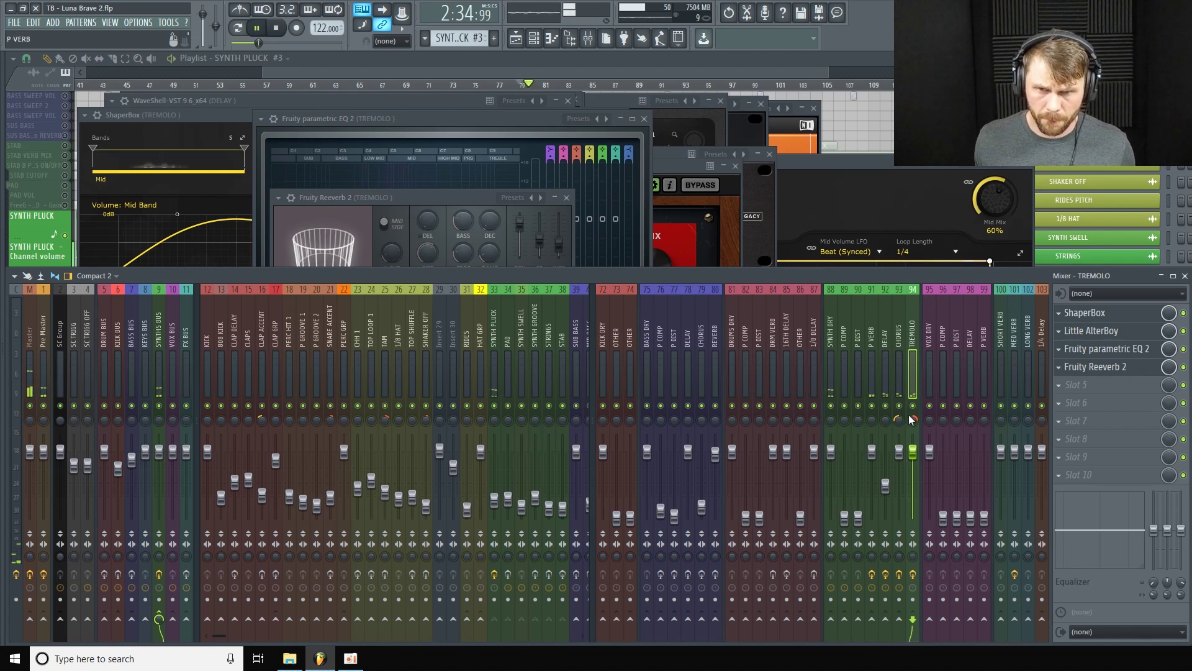
key("space")
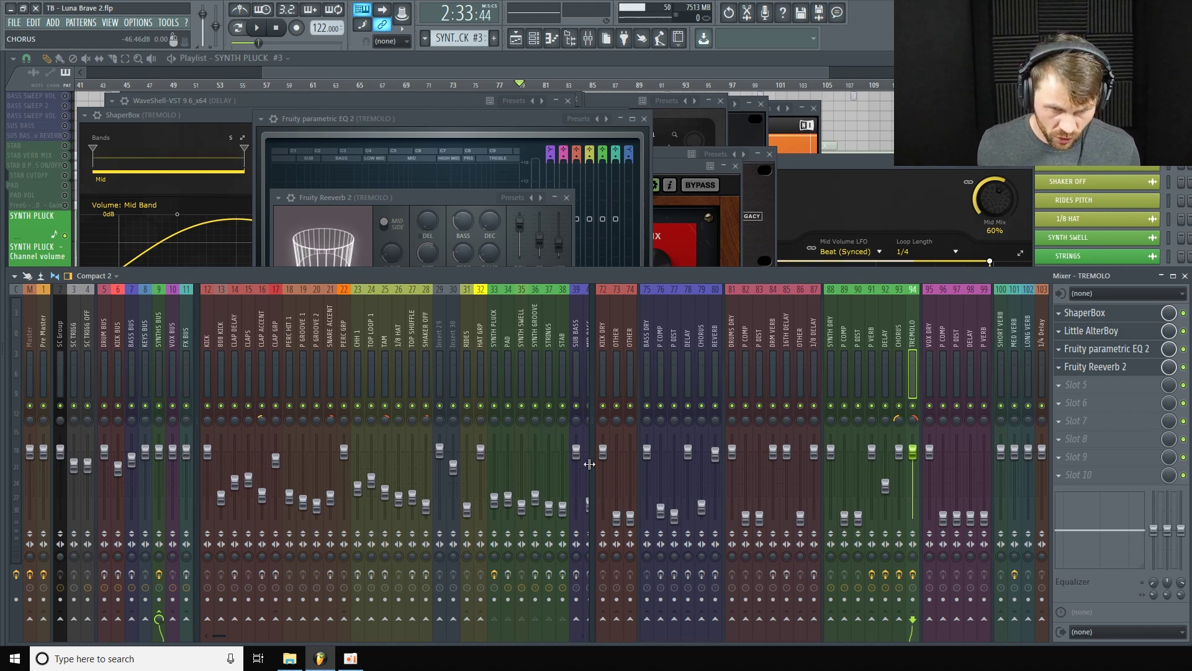
Step: Select SYNTH PLUCK, mute its P VERB, DELAY, CHORUS and TREMOLO send tracks, and start playback to hear it without them
left_click(495, 335)
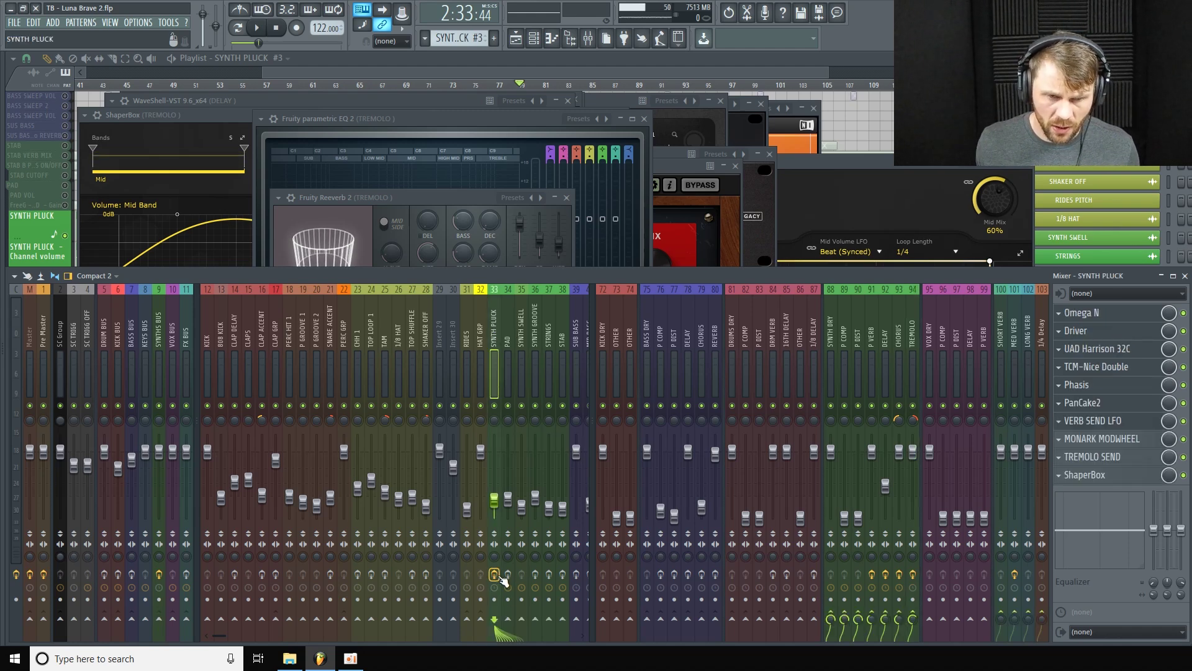
left_click(912, 406)
left_click(900, 406)
left_click(872, 407)
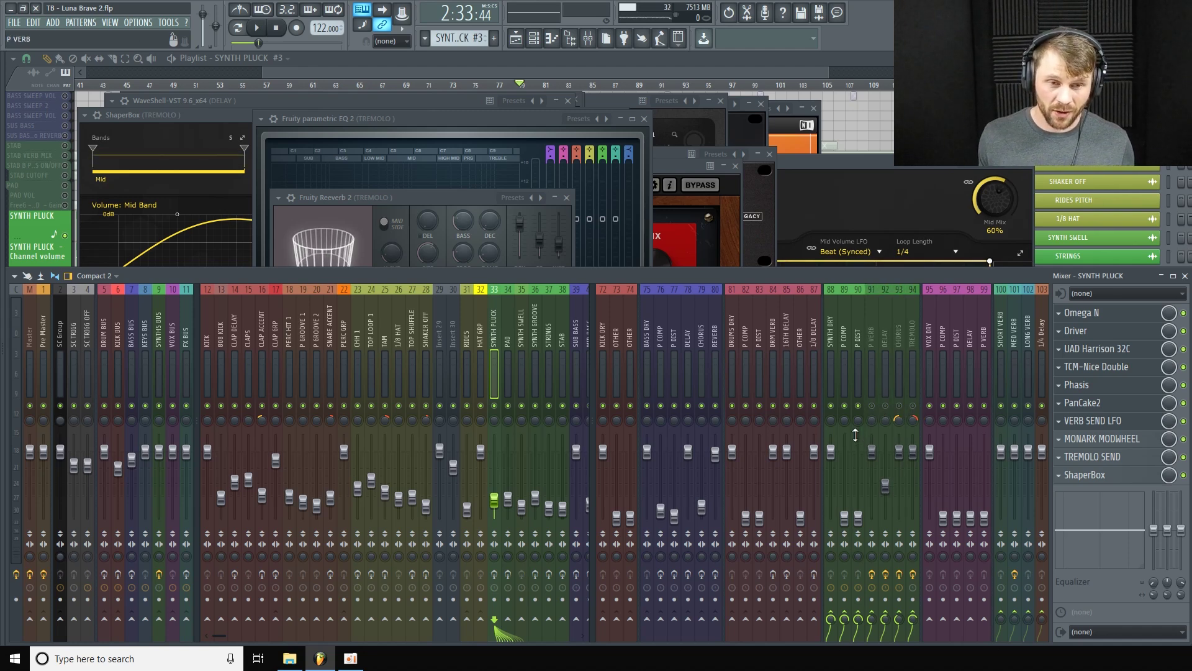
key("space")
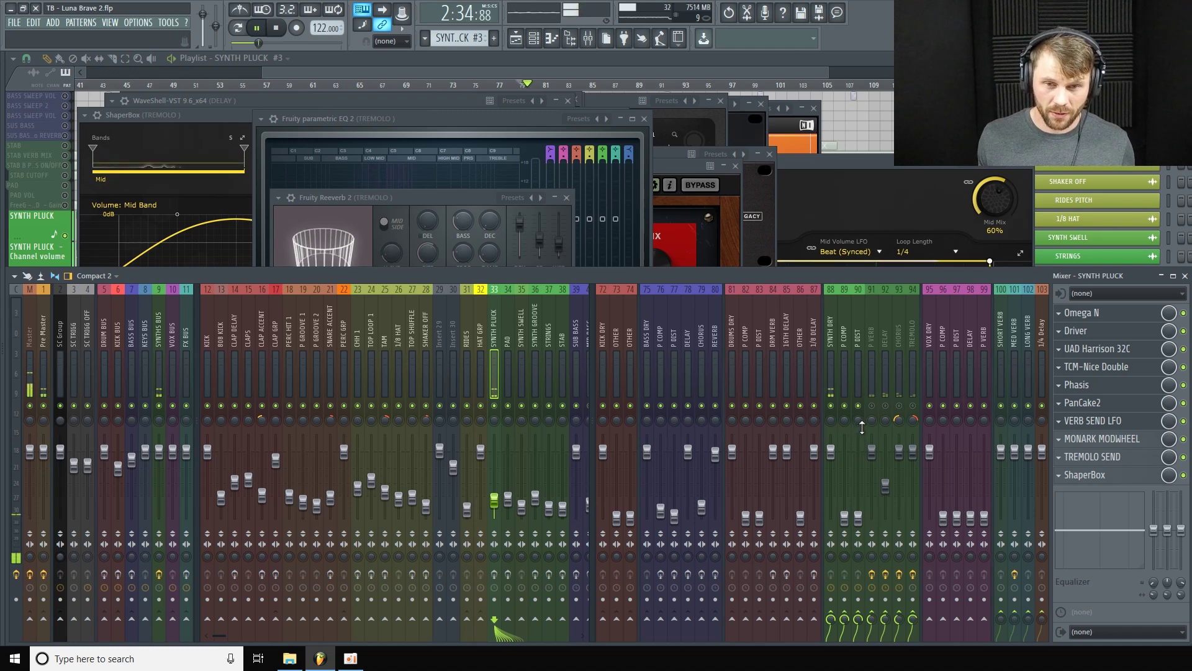
Step: Stop playback and unmute the P VERB, DELAY, CHORUS and TREMOLO send tracks
key("space")
left_click(872, 407)
left_click_drag(887, 407, 913, 407)
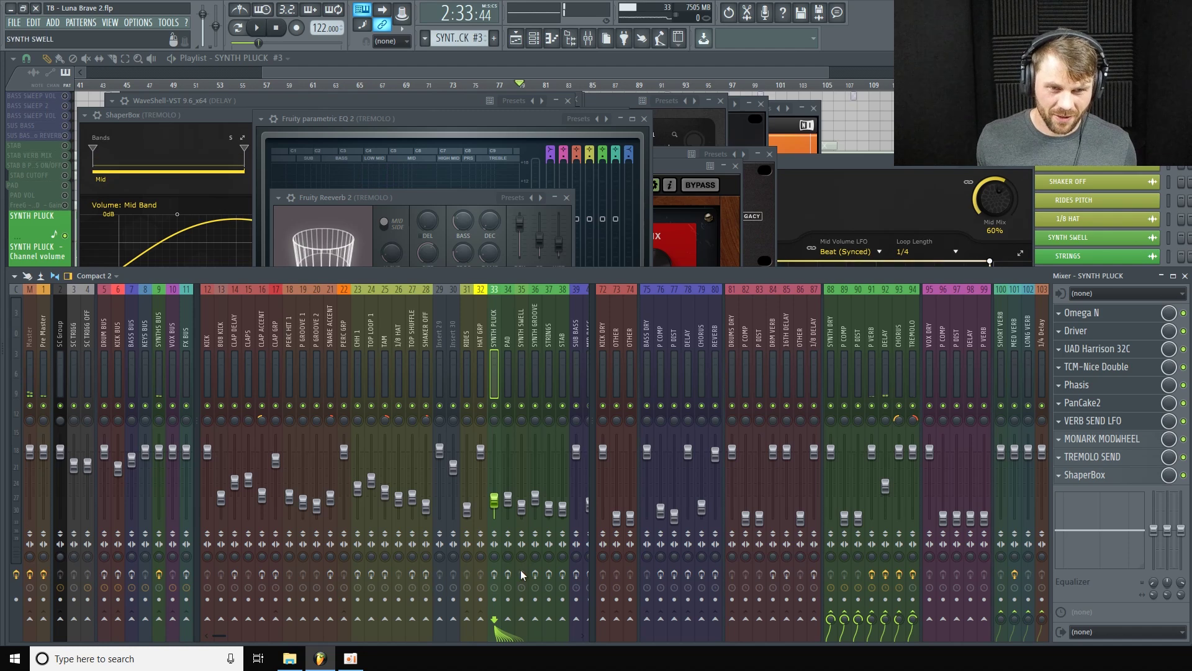
Step: Play the pluck with its sends, enable the SYNTH PLUCK mixer track's effects during playback, and stop
key("space")
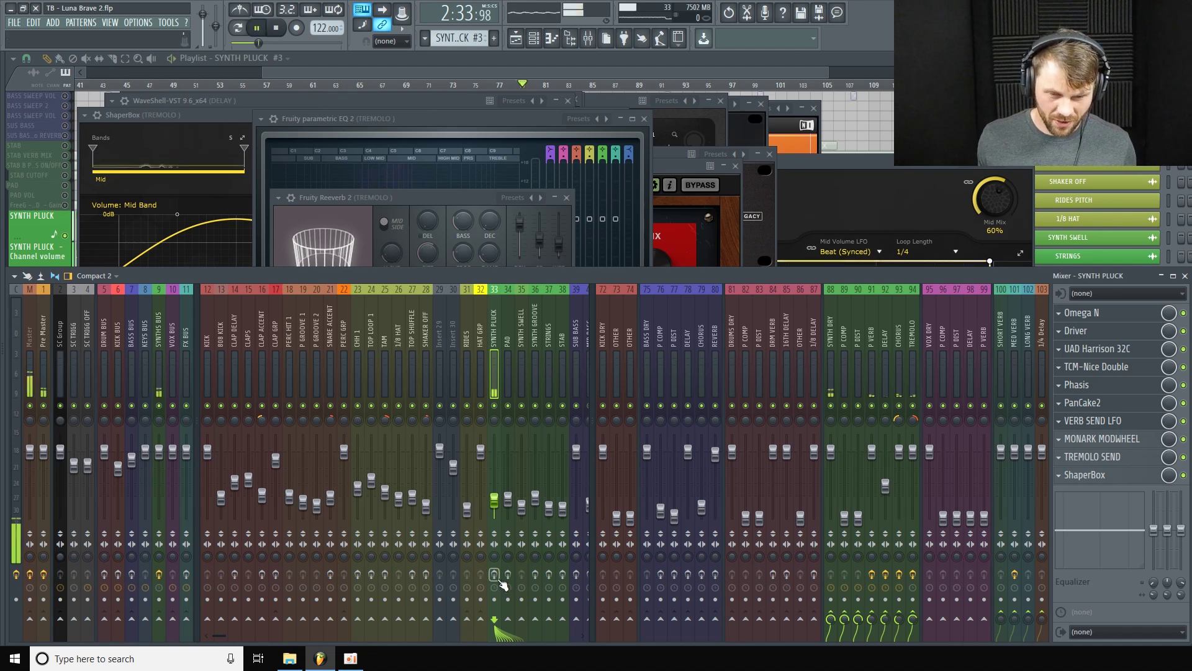
left_click(494, 575)
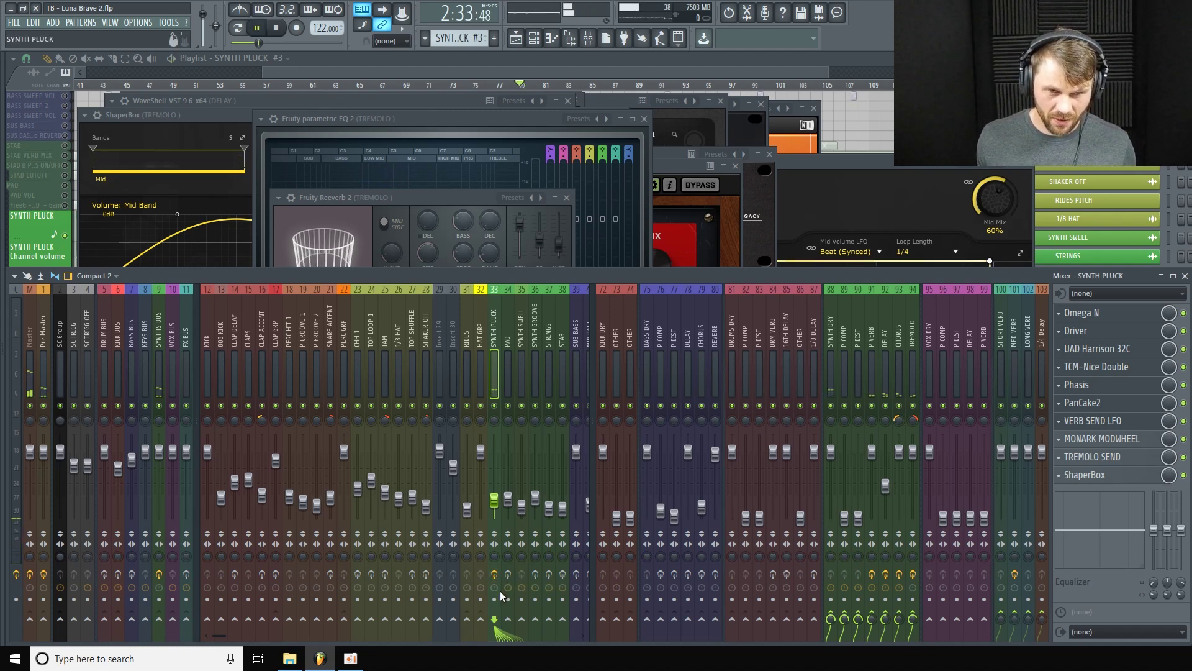
key("space")
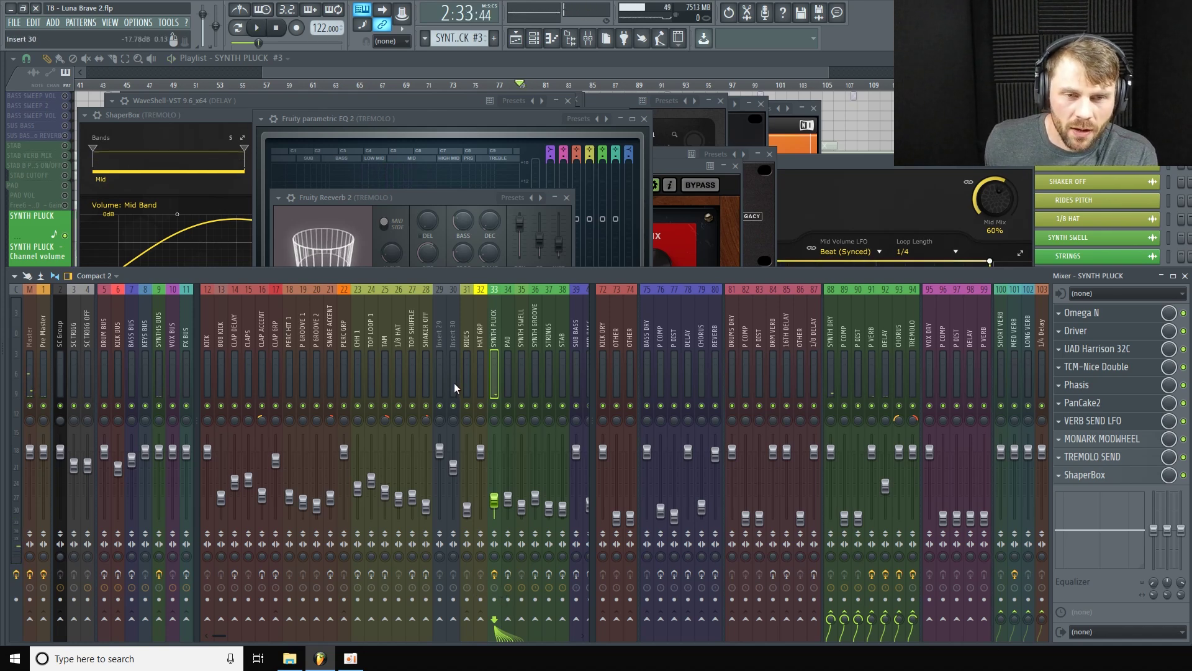
Step: Bring the playlist into full view and make the SYNTH PLUCK pattern track slightly taller
left_click(804, 73)
left_click_drag(834, 74, 962, 73)
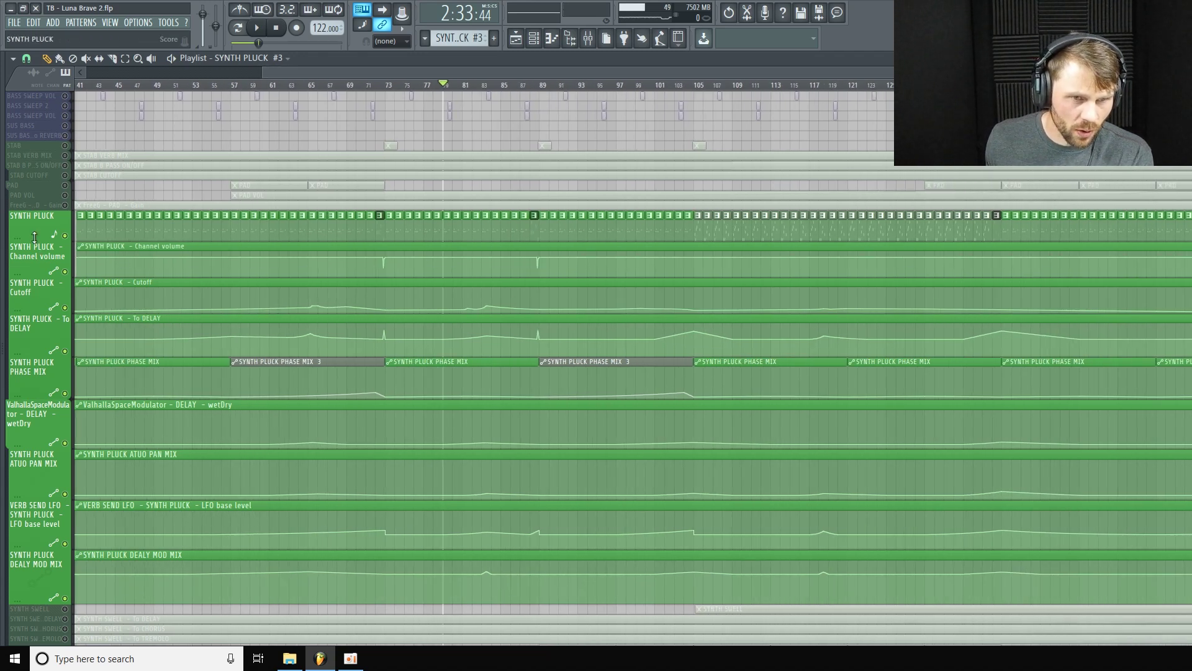
left_click_drag(53, 242, 49, 284)
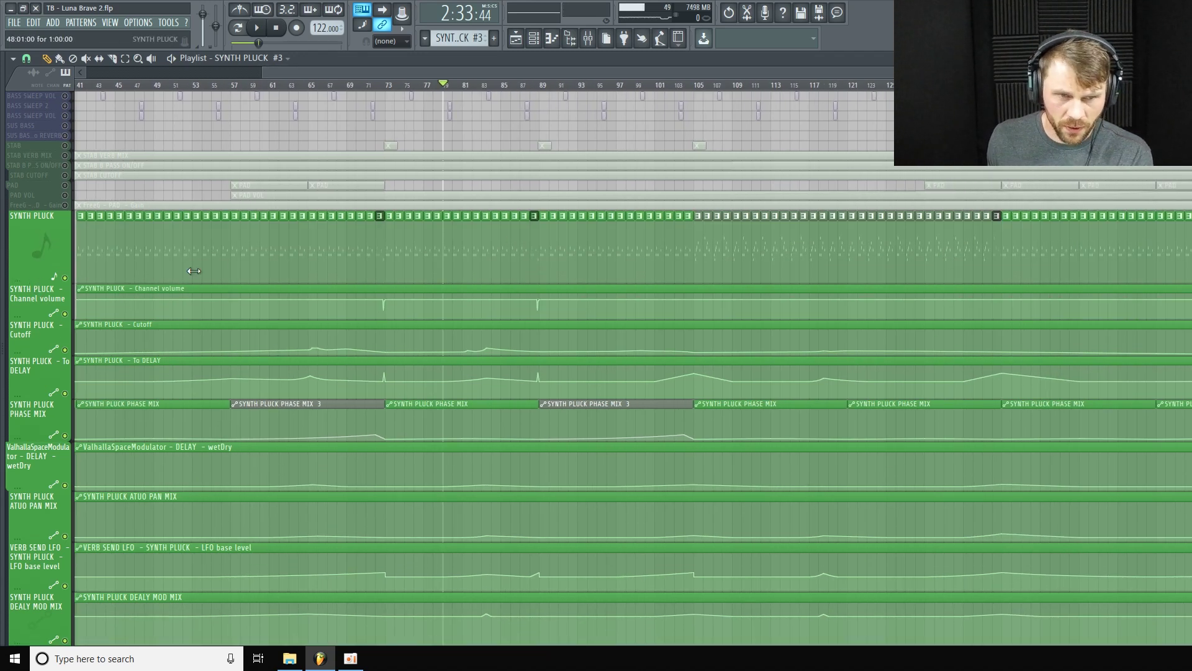
left_click_drag(41, 284, 46, 254)
Step: Play SYNTH PLUCK from shortly before the Channel volume automation dip near bar 89, and stop playback
left_click_drag(541, 91, 531, 91)
key("space")
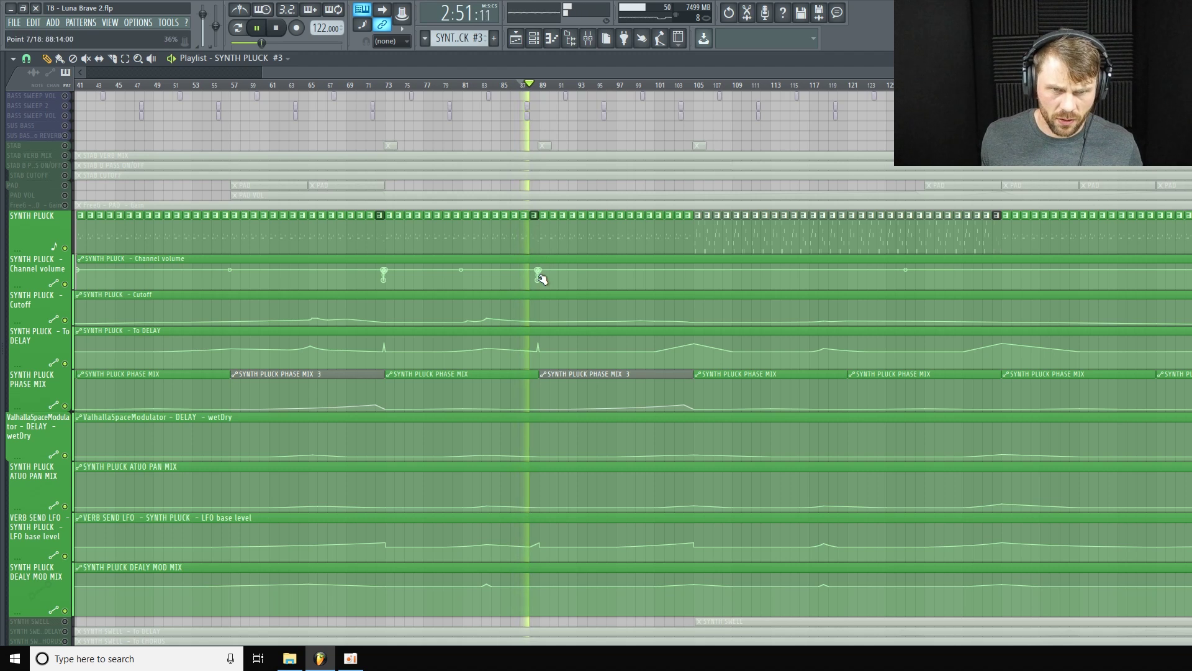
key("space")
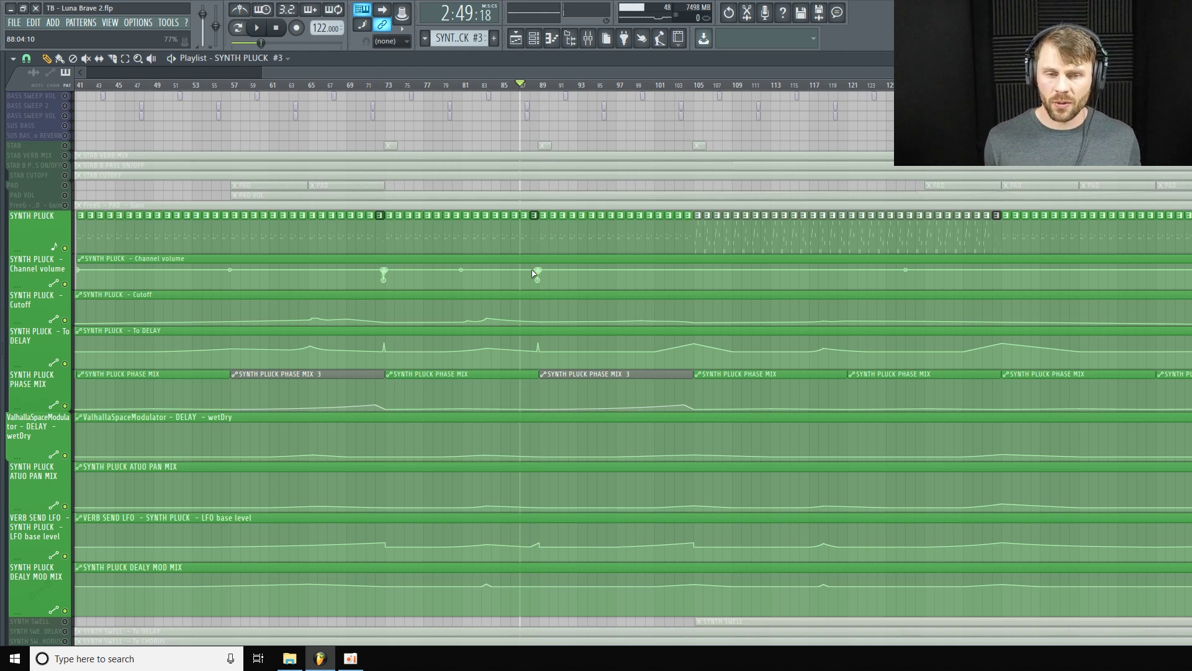
Step: Play SYNTH PLUCK twice from about bar 103 to hear the changed pattern starting at bar 105, and stop playback
left_click(689, 87)
left_click_drag(687, 97, 681, 100)
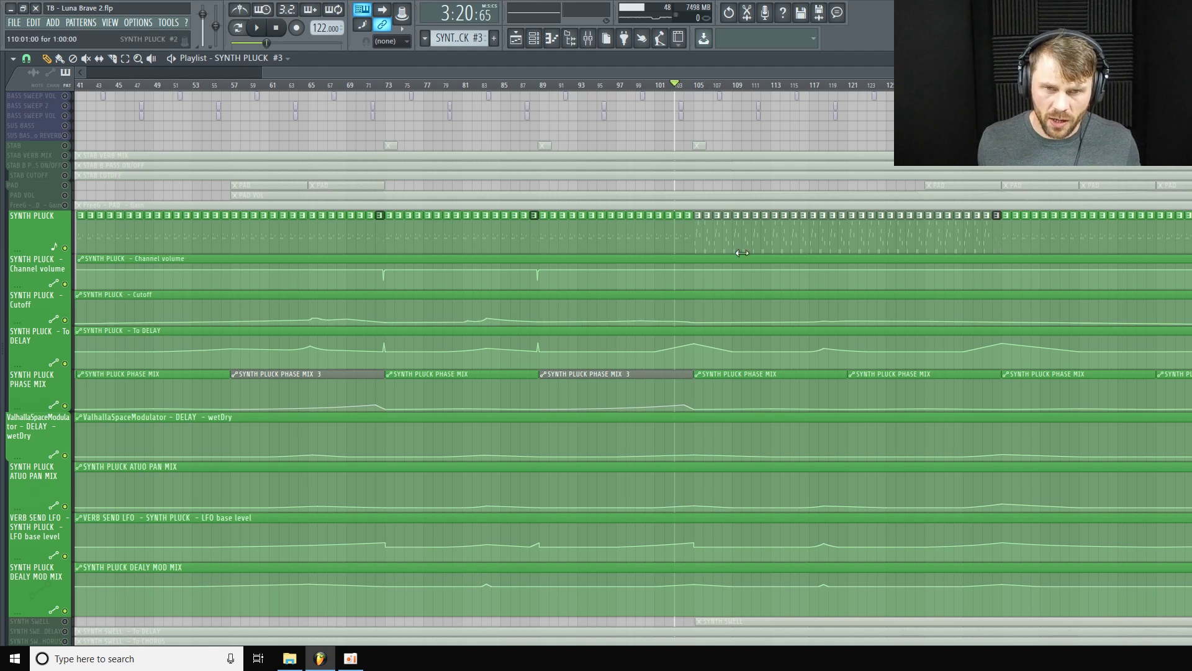
scroll(634, 348, "right", 10)
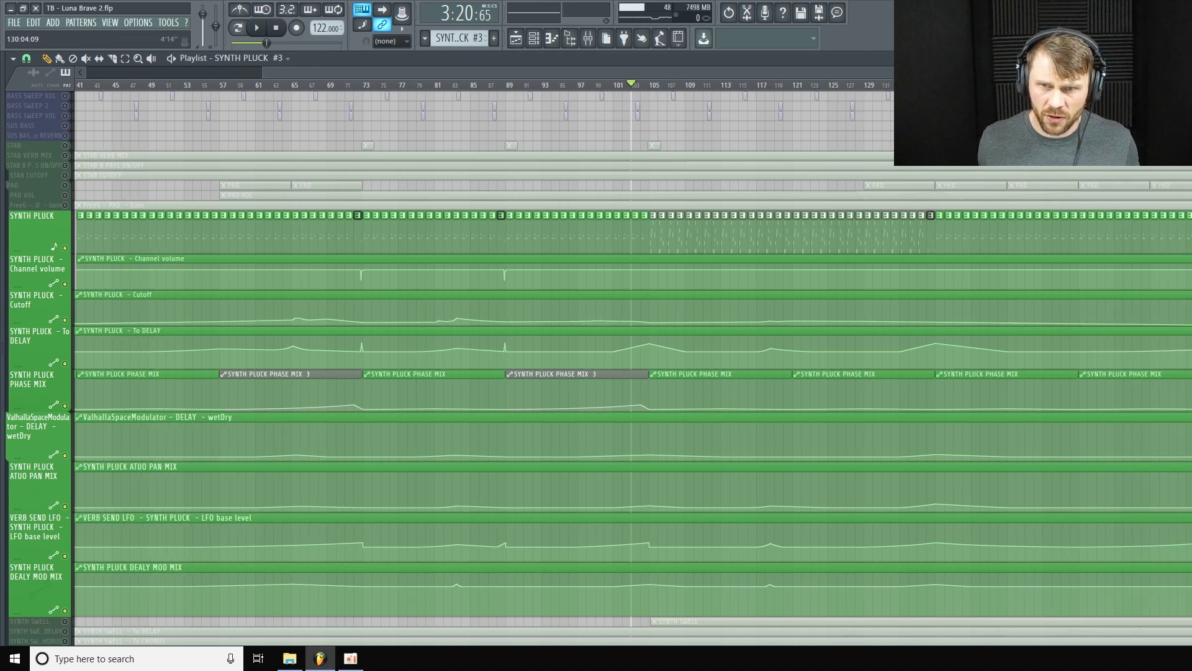
scroll(778, 223, "left", 8)
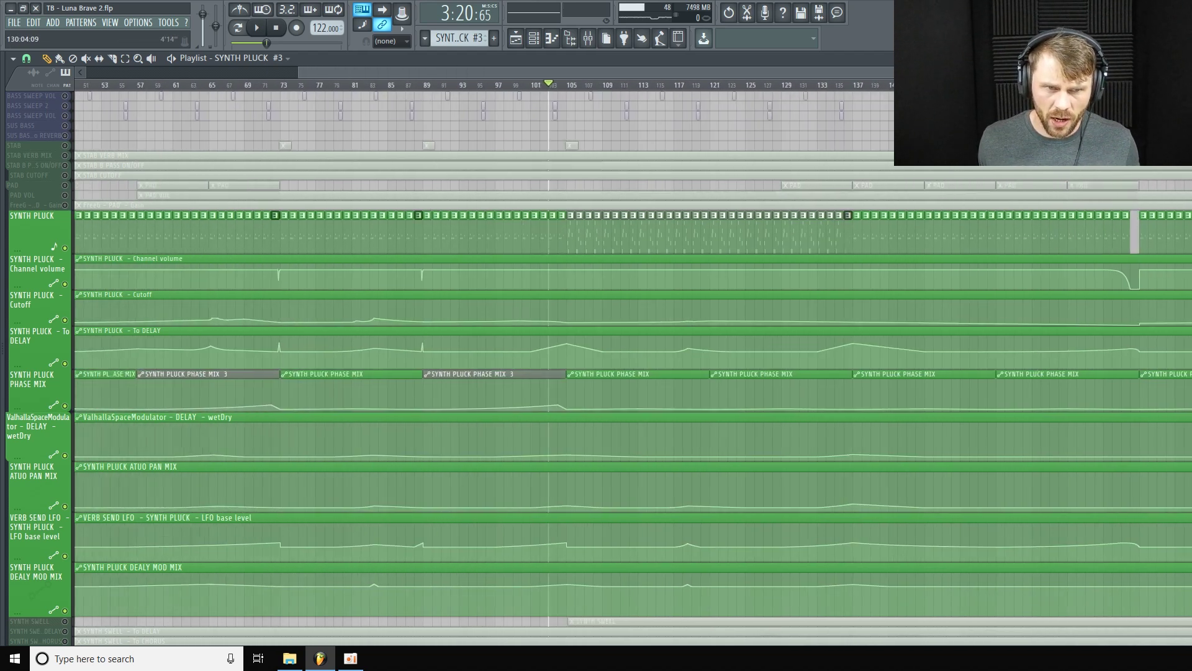
key("space")
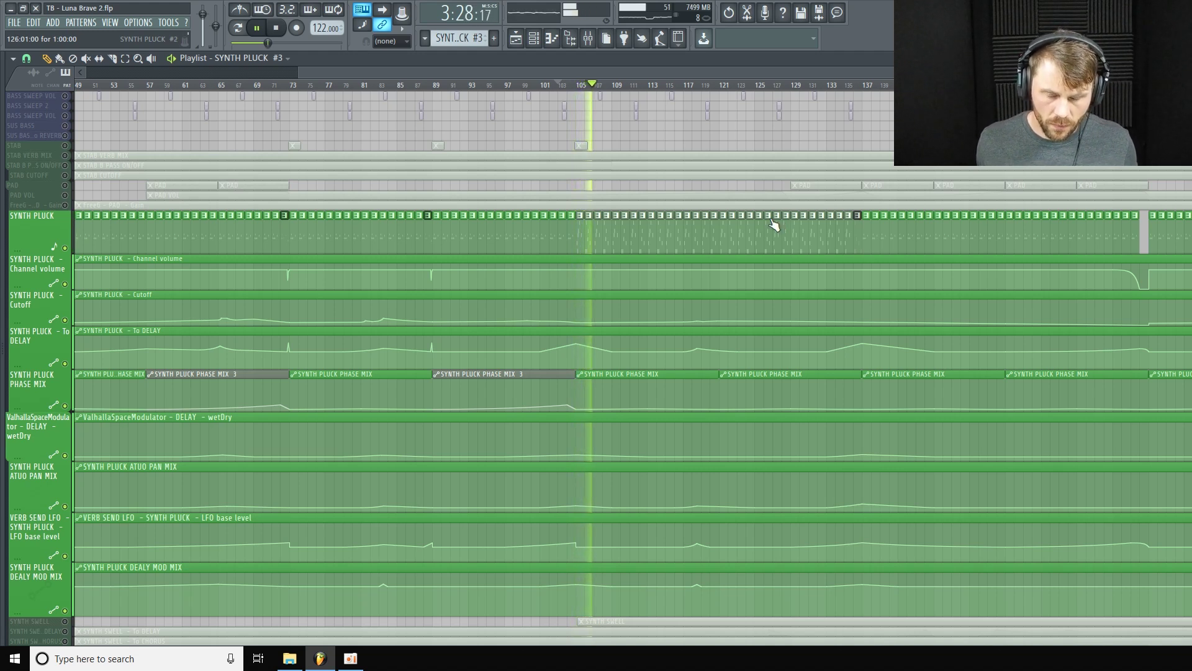
key("space")
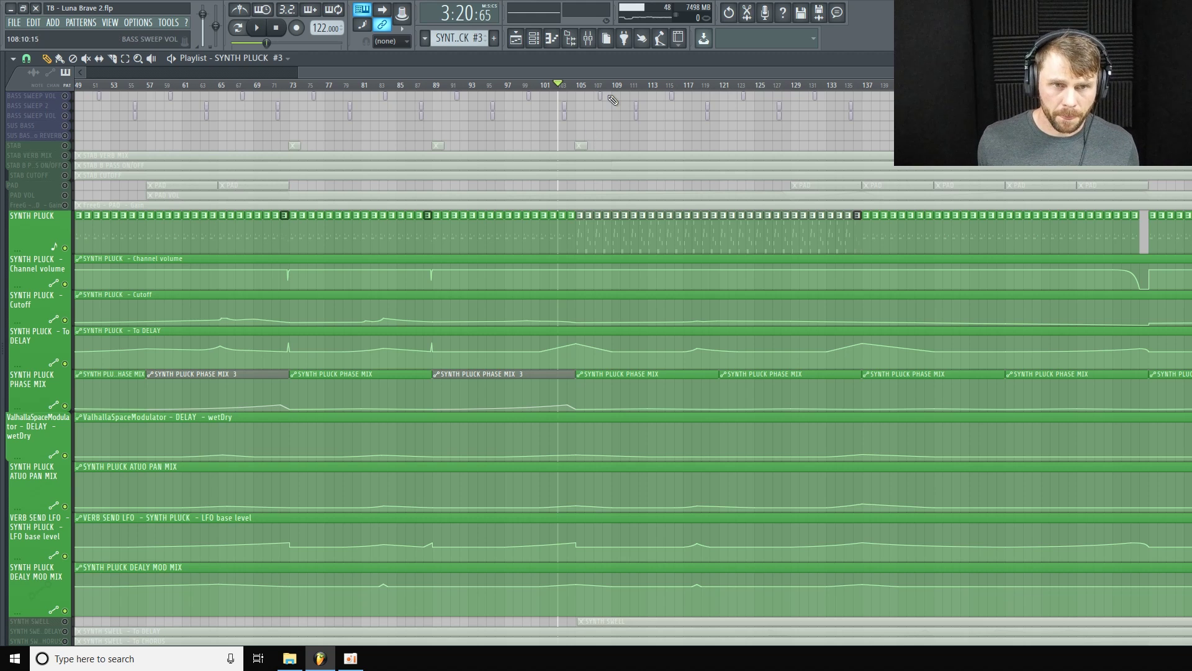
key("space")
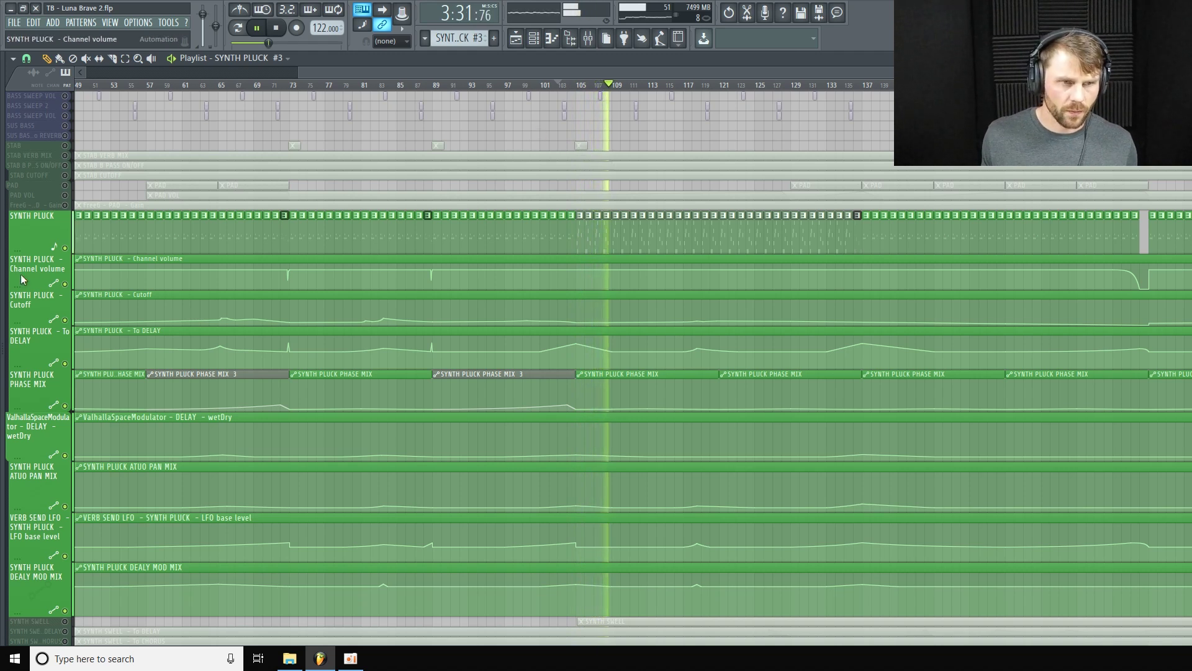
key("space")
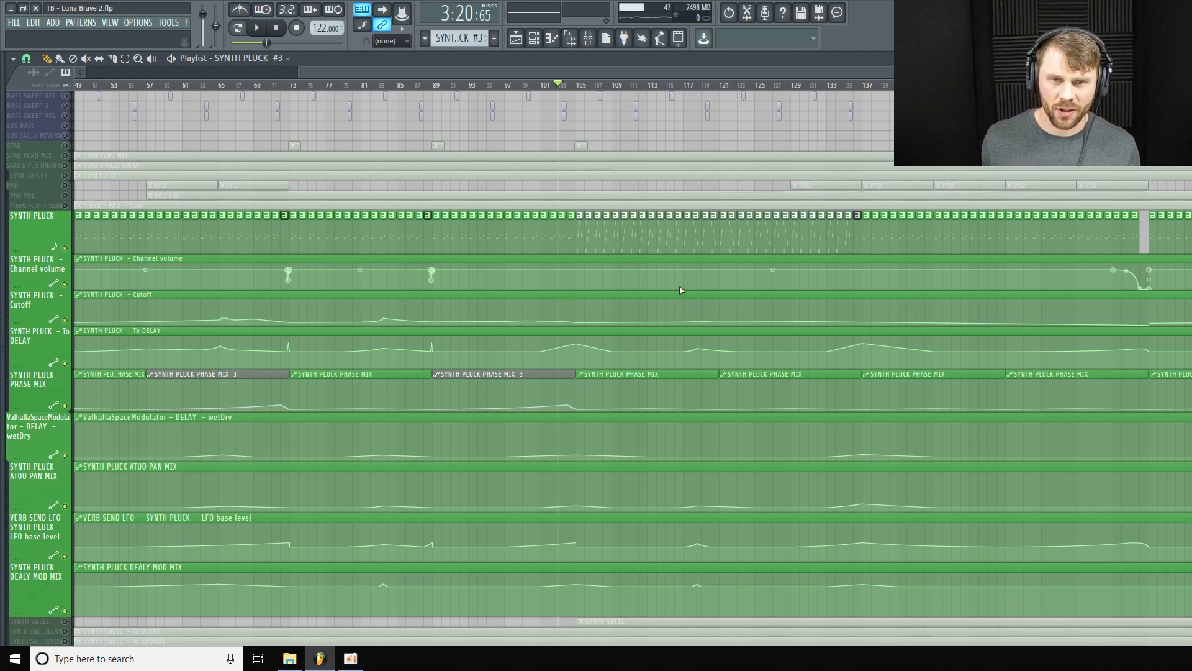
Step: Open the SYNTH PLUCK channel's piano roll and show the notes' fine pitch in its control lane
scroll(633, 354, "right", 10)
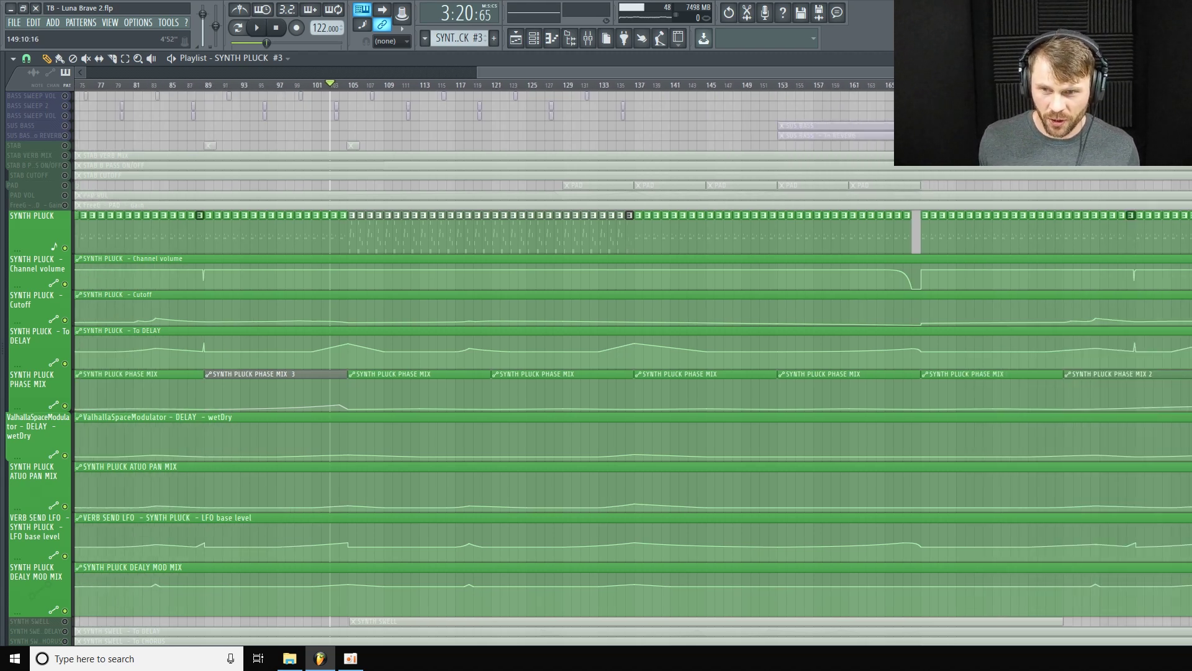
scroll(633, 354, "left", 10)
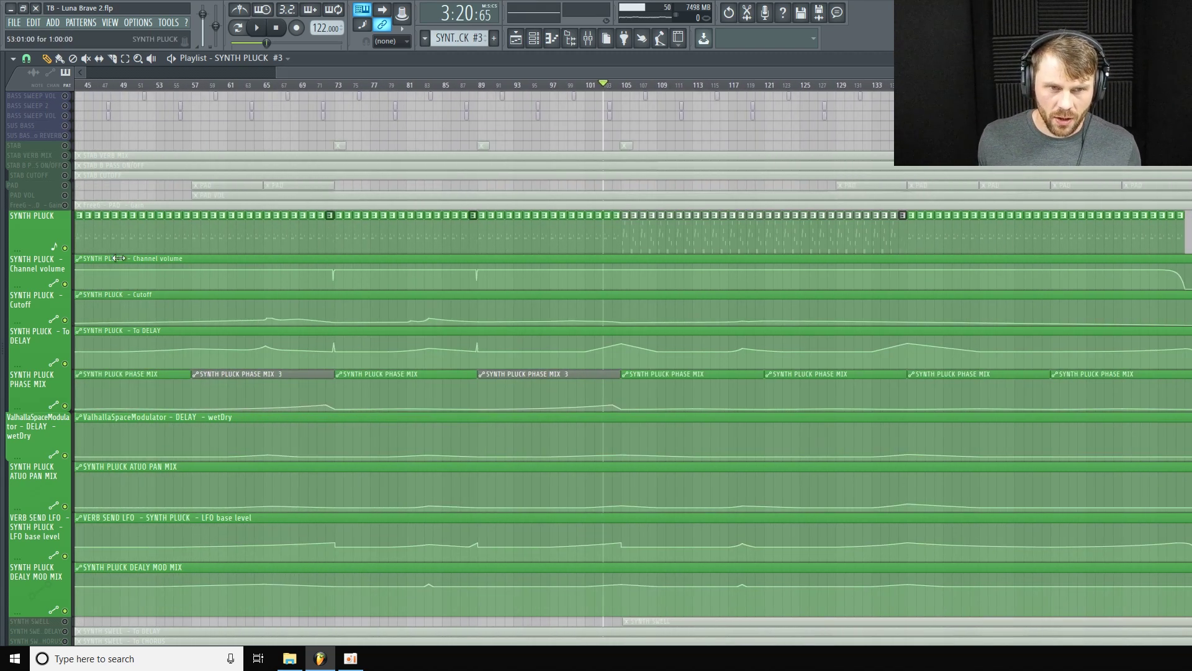
left_click_drag(34, 250, 33, 244)
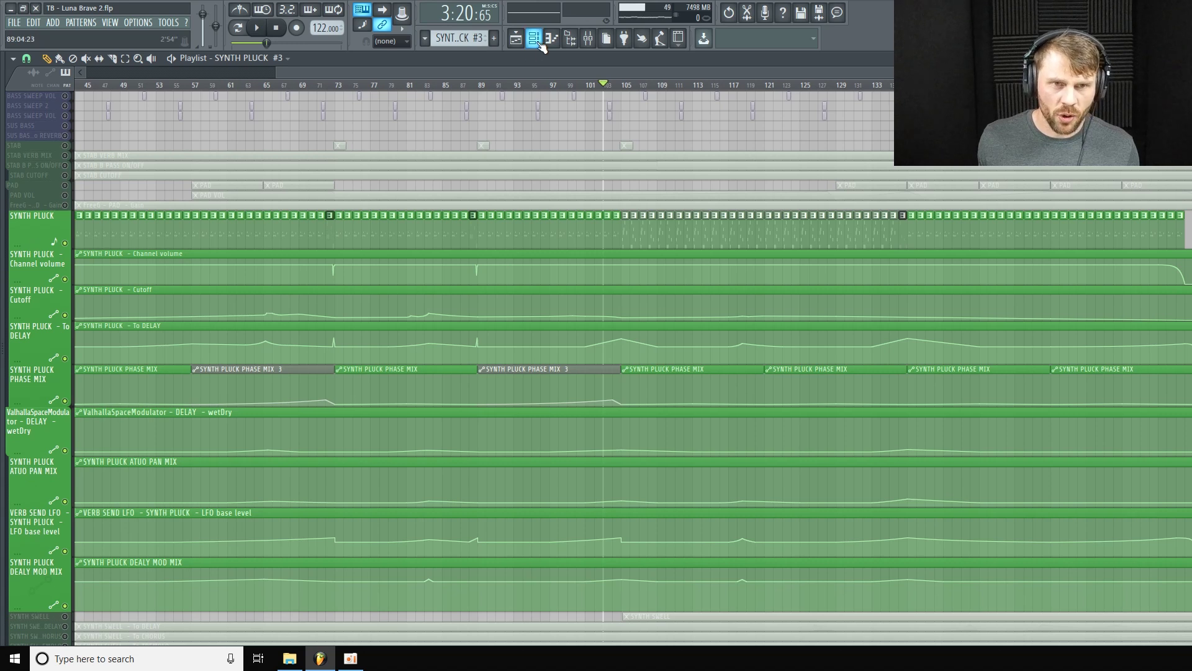
left_click(533, 39)
right_click(1163, 486)
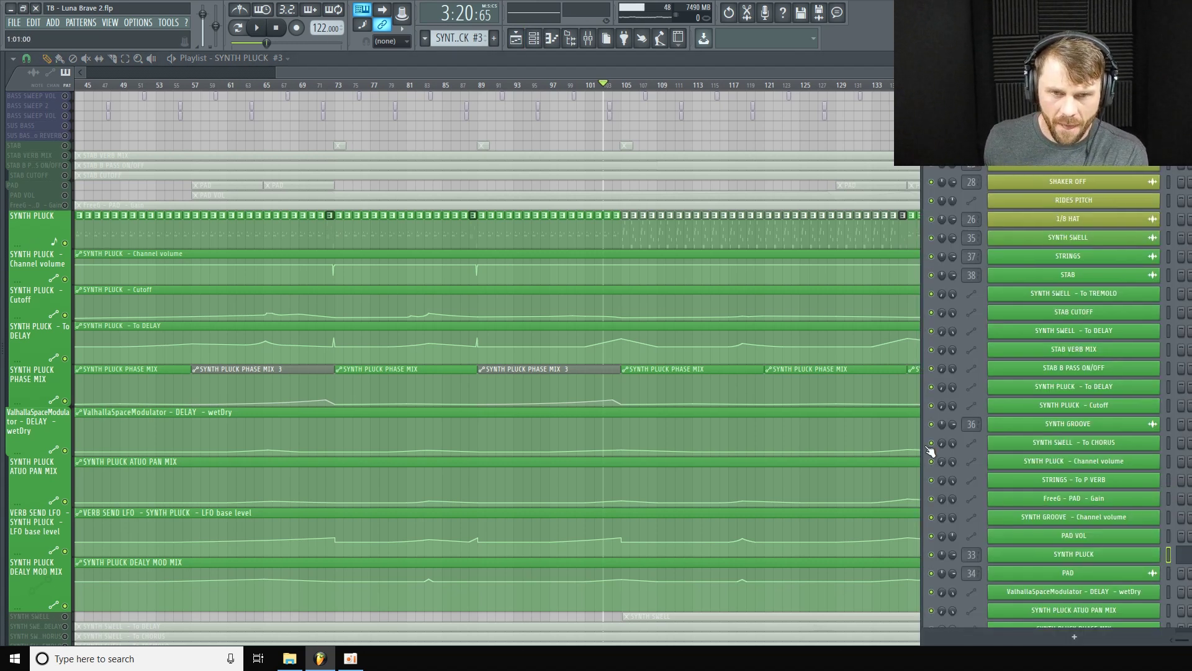
left_click(1180, 492)
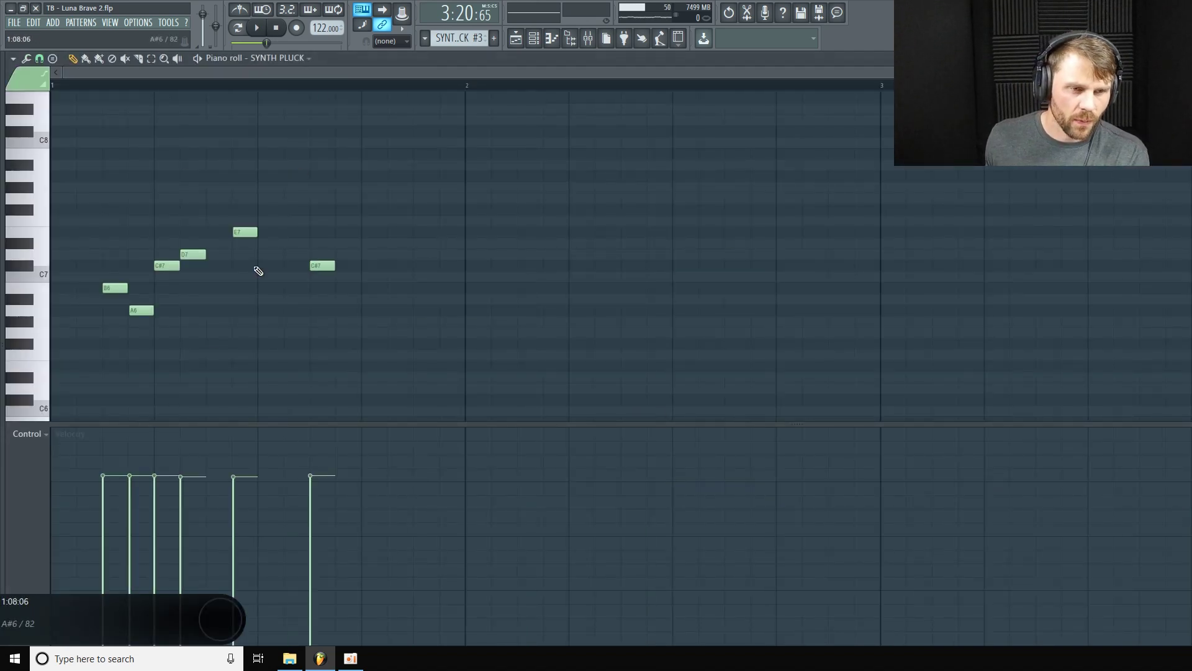
left_click(45, 434)
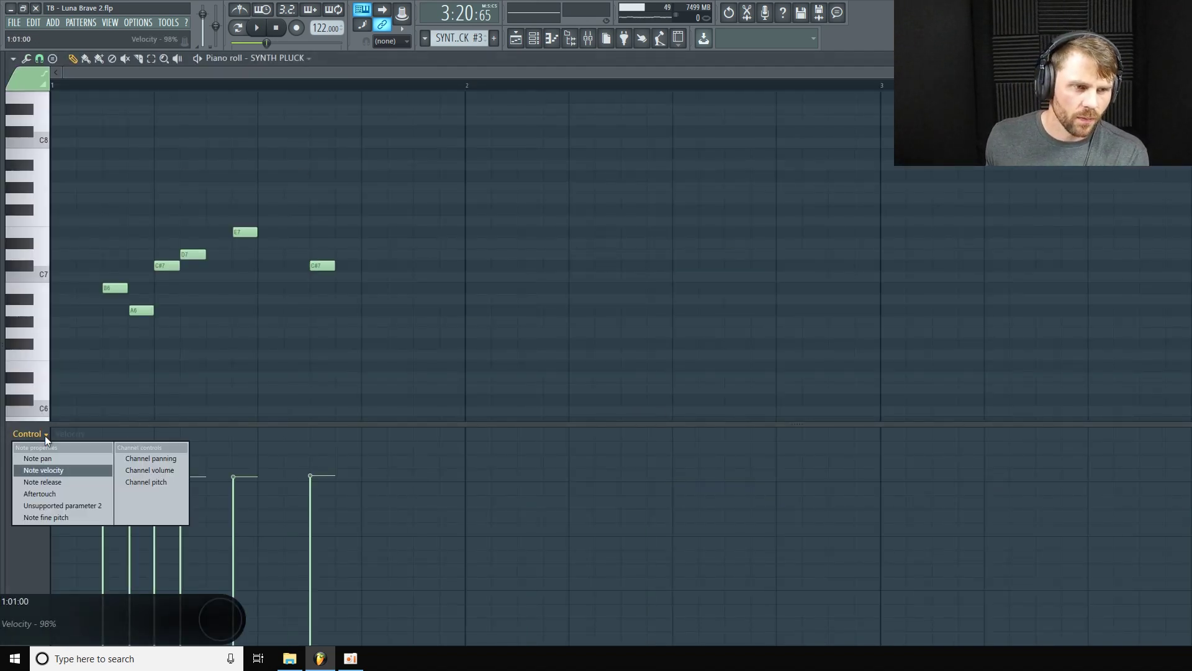
left_click(43, 518)
Step: Listen to the pluck, stop playback, and resize the control lane to examine the D7 note's fine pitch
key("space")
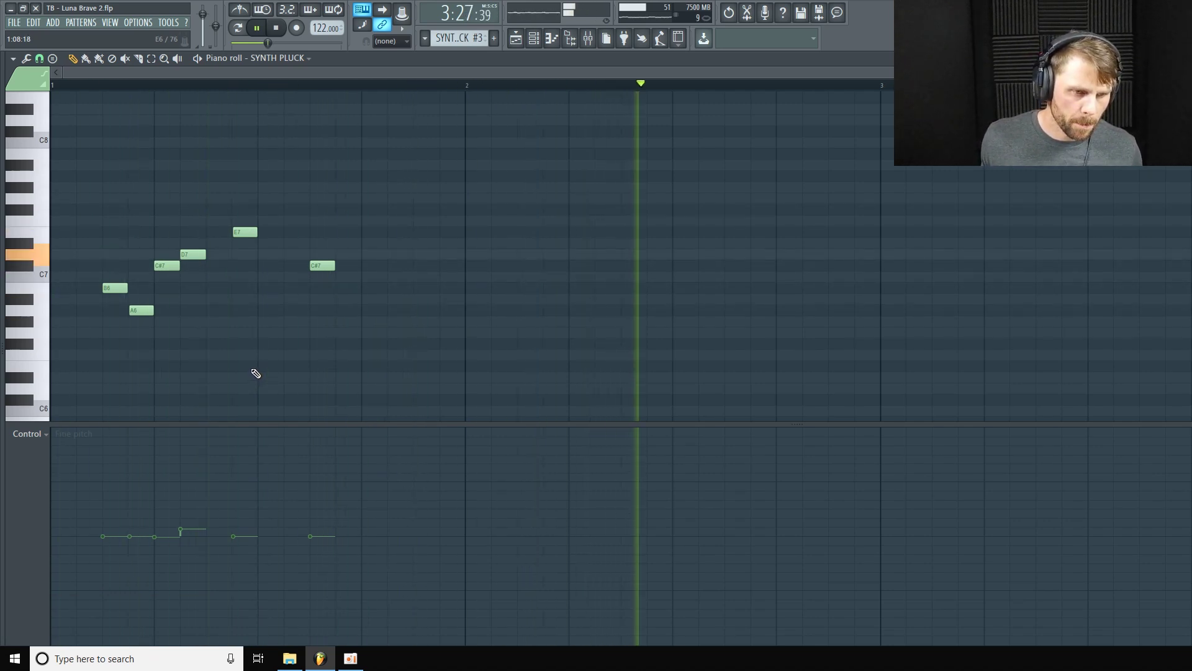
key("space")
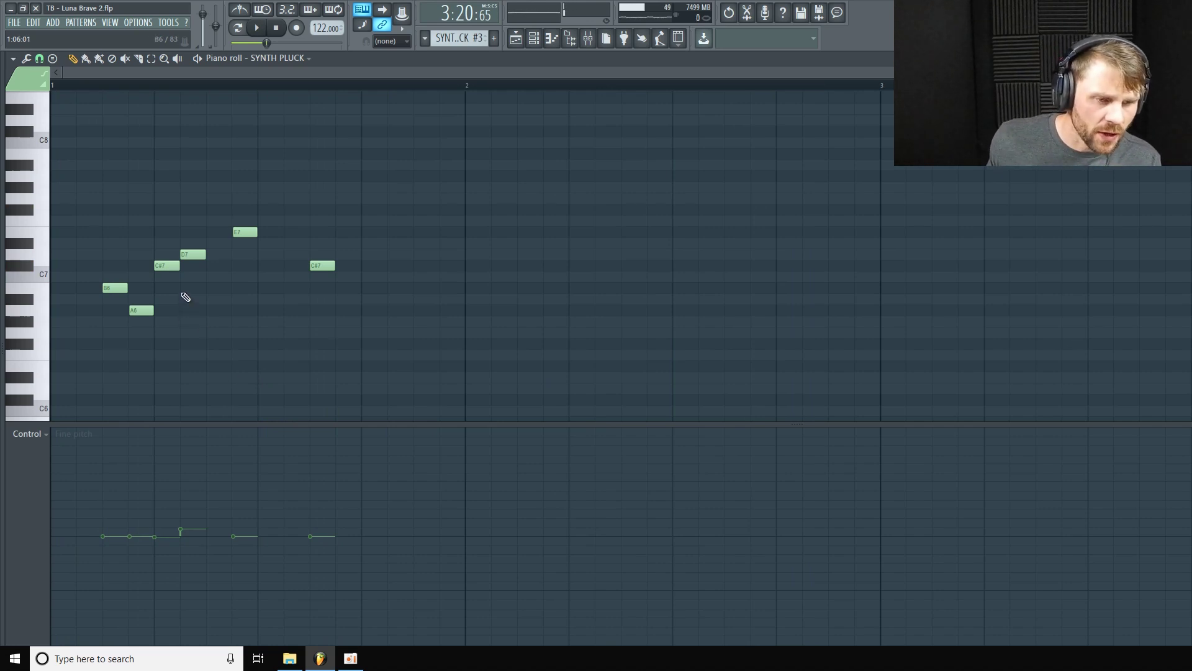
left_click_drag(248, 425, 262, 352)
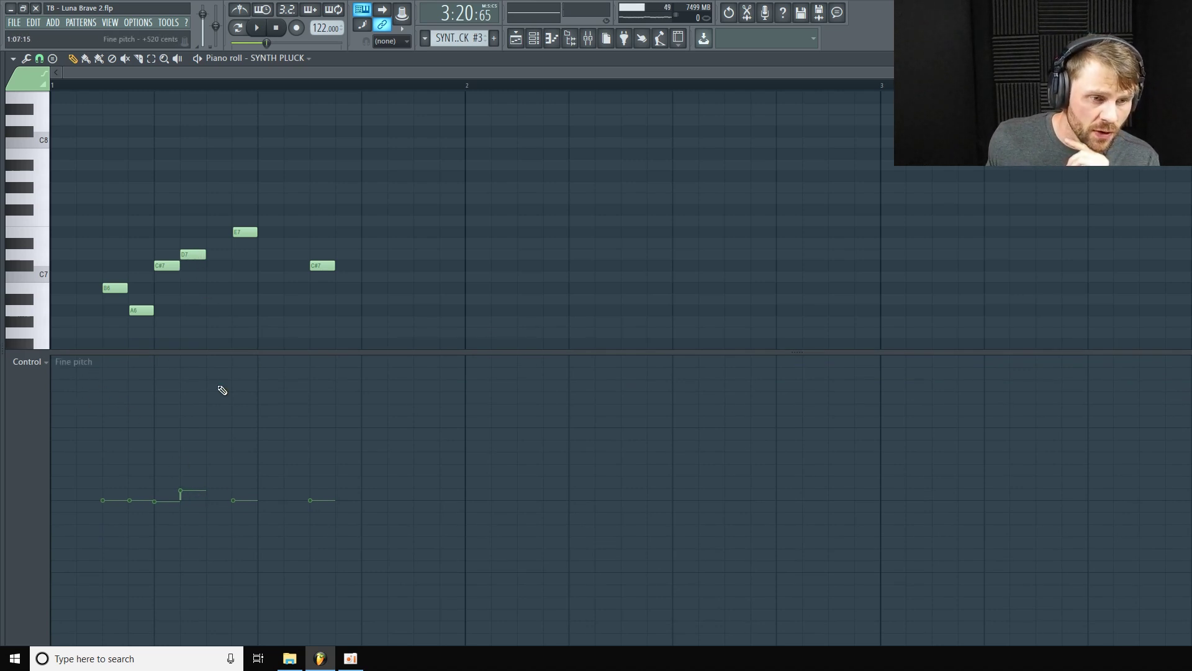
left_click_drag(186, 494, 185, 495)
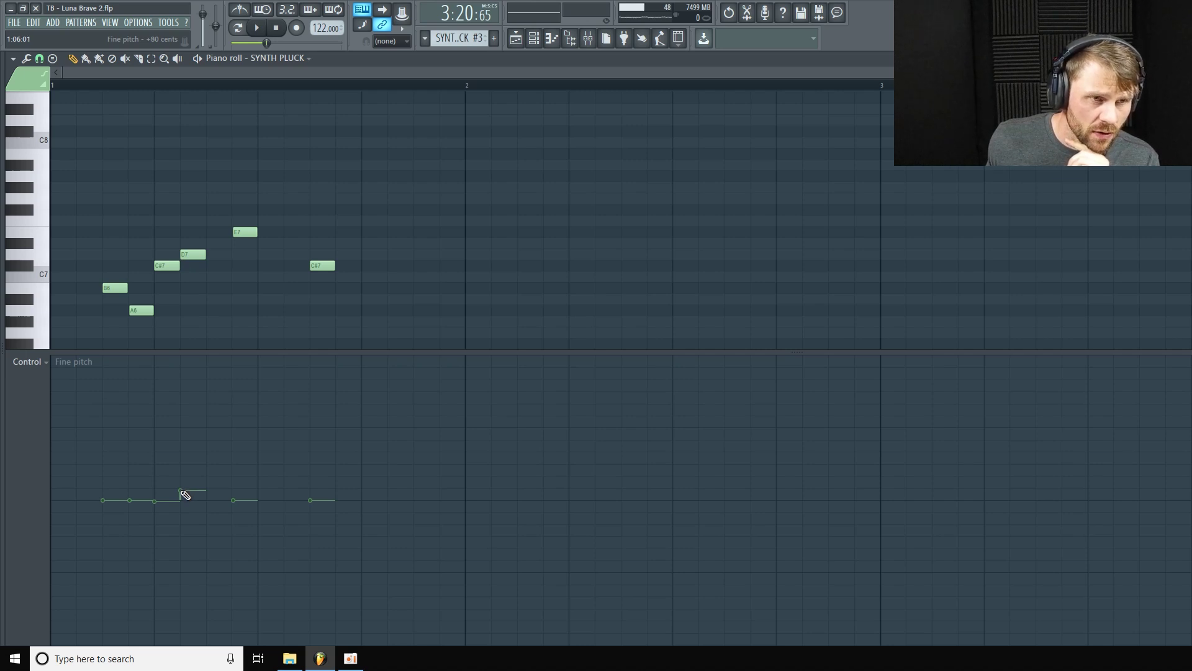
left_click_drag(258, 352, 246, 380)
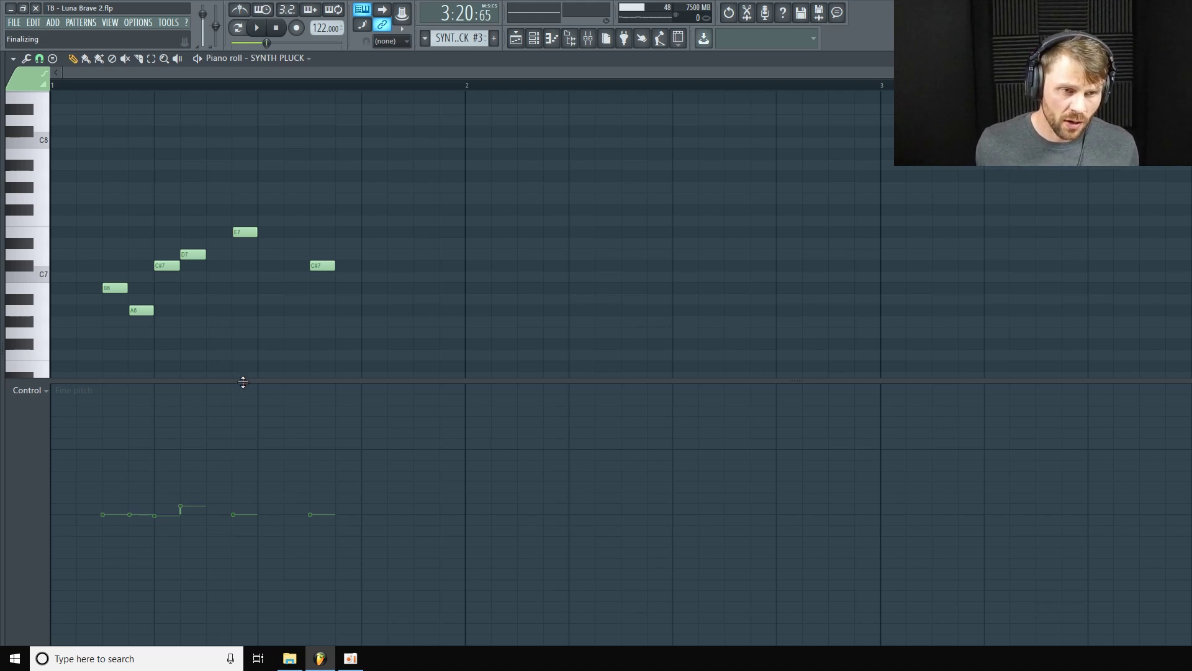
left_click_drag(255, 380, 267, 412)
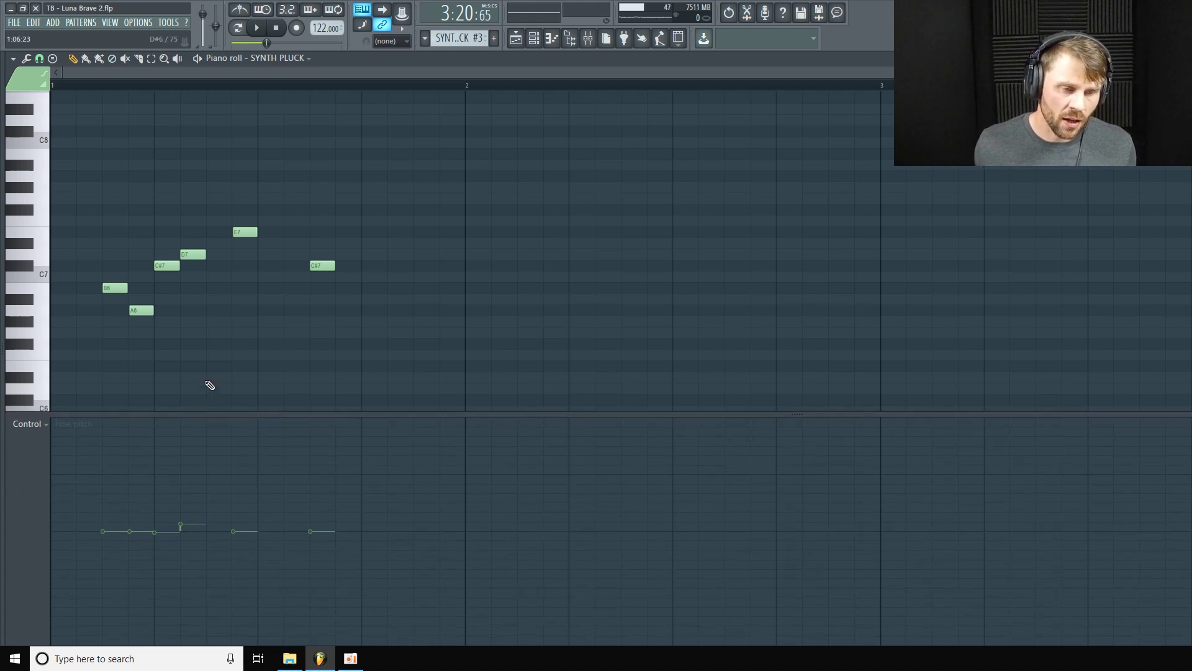
Step: Return to the playlist's later SYNTH PLUCK section and enlarge the ValhallaSpaceModulator wetDry and SYNTH PLUCK ATUO PAN MIX automation tracks
left_click(517, 40)
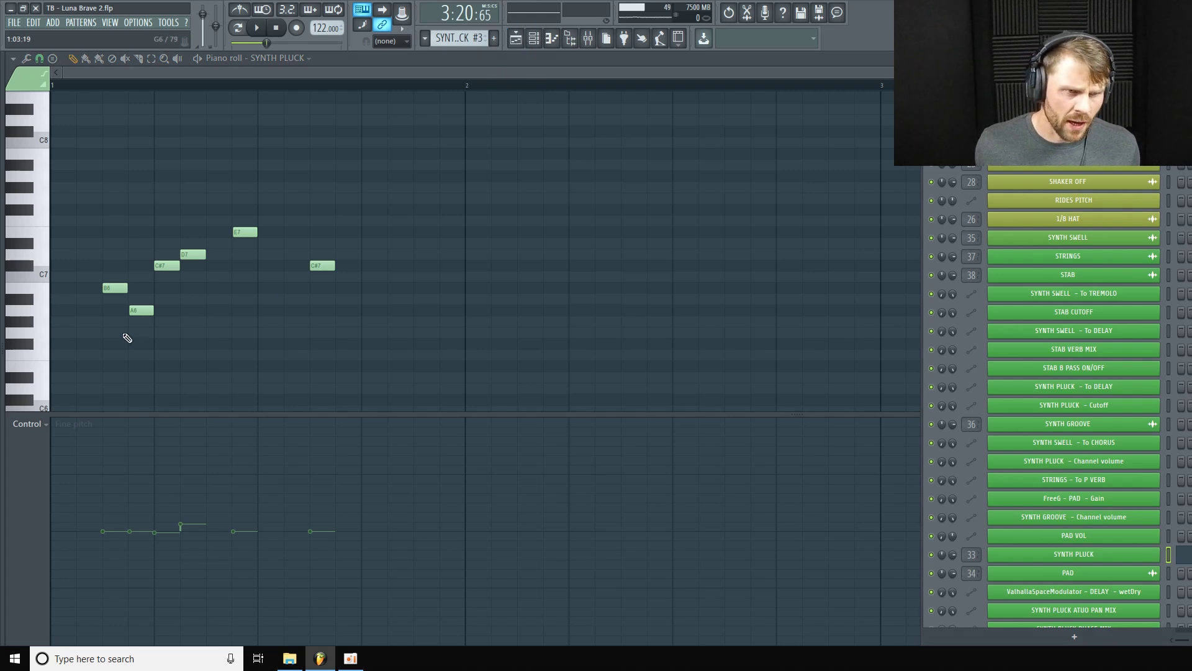
left_click(518, 45)
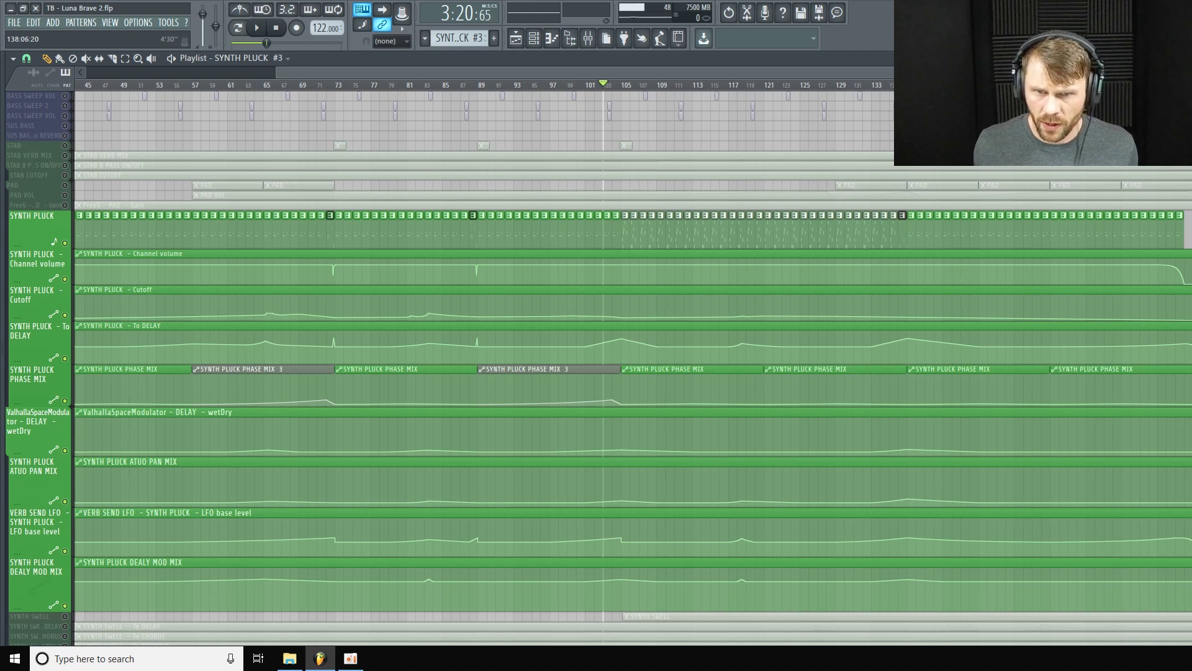
left_click_drag(21, 406, 21, 404)
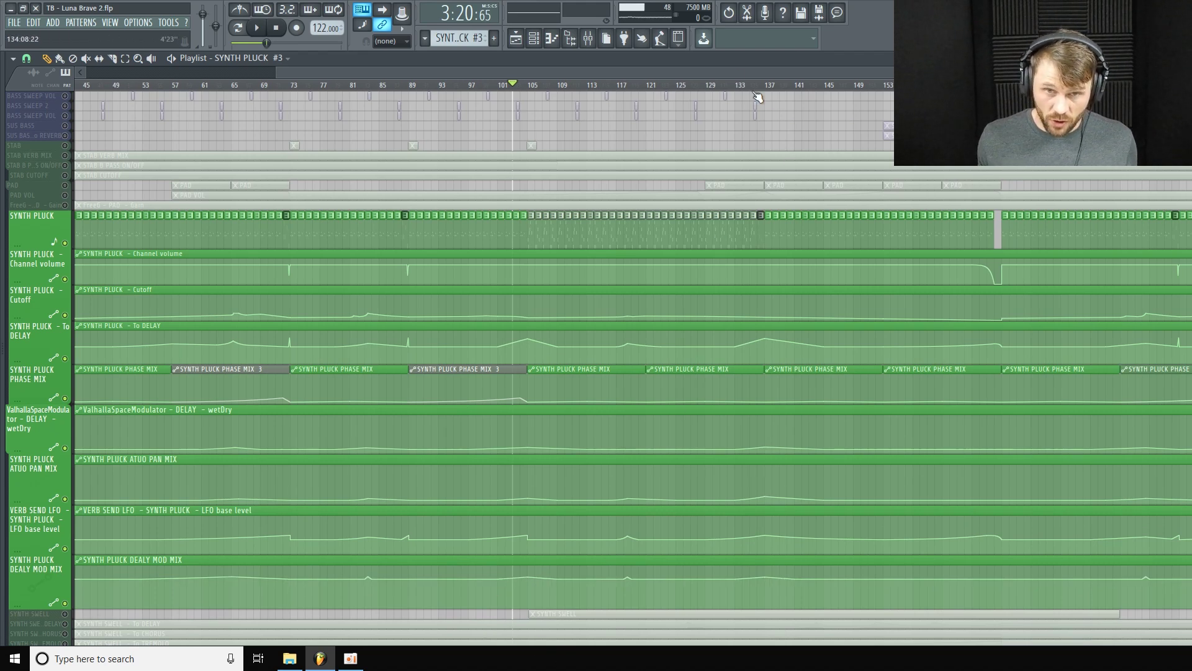
left_click_drag(815, 69, 967, 99)
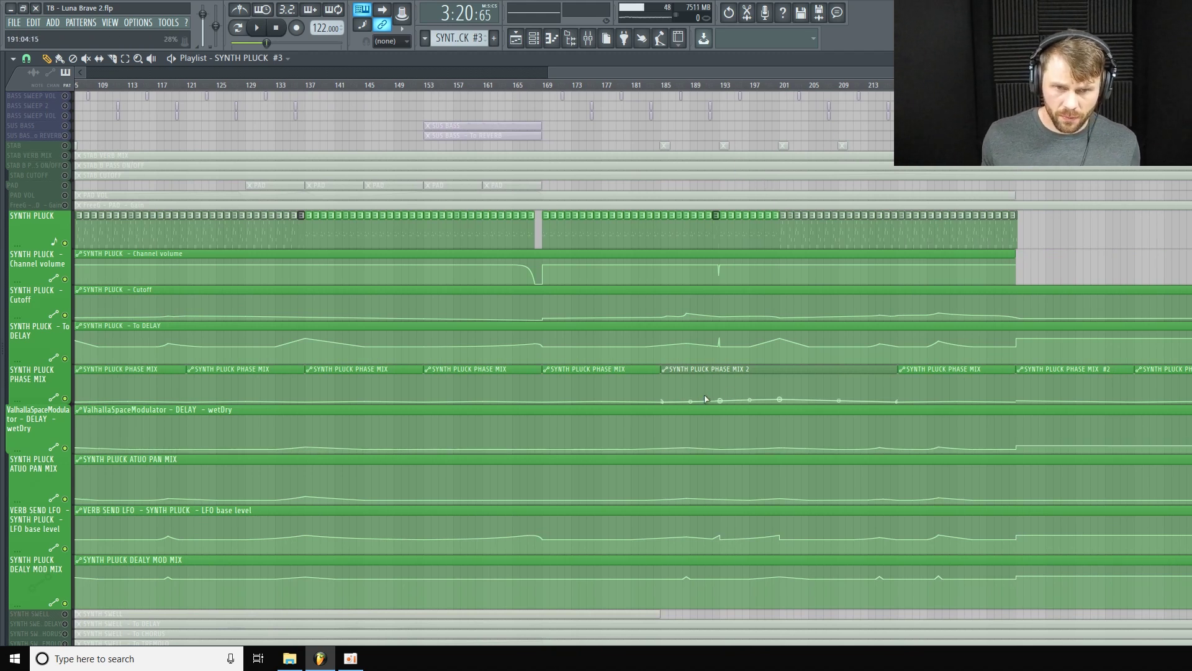
scroll(621, 435, "down", 2)
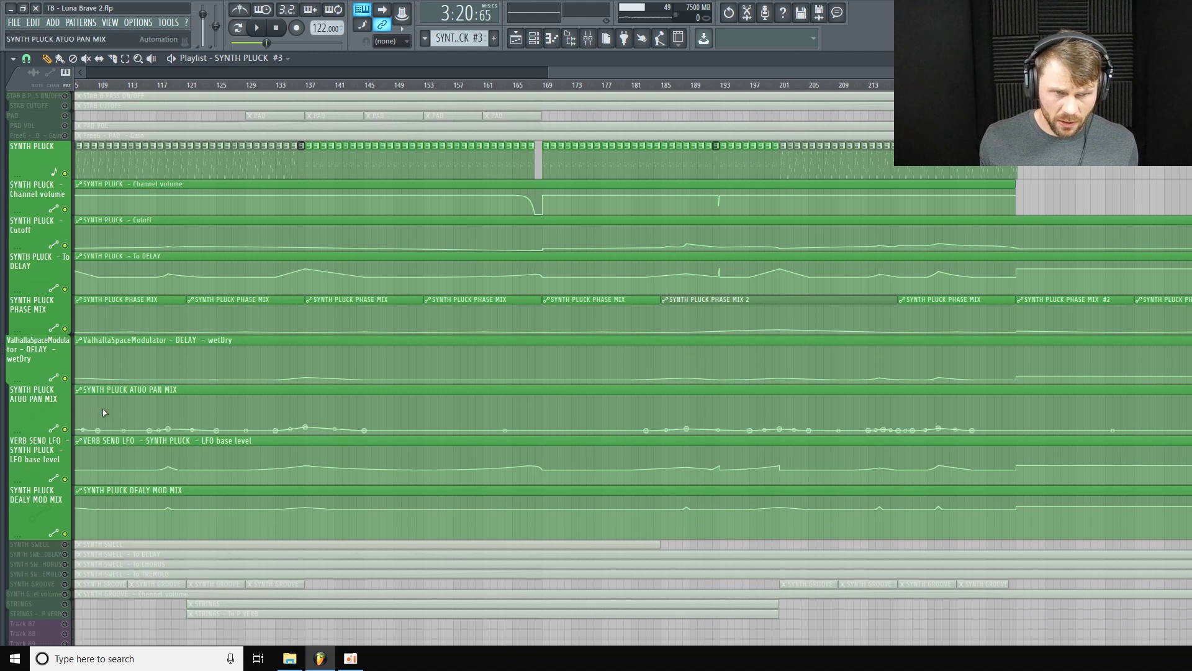
mouse_move(31, 394)
left_mouse_down()
mouse_move(30, 472)
mouse_move(31, 400)
left_mouse_up()
left_click_drag(47, 458, 44, 470)
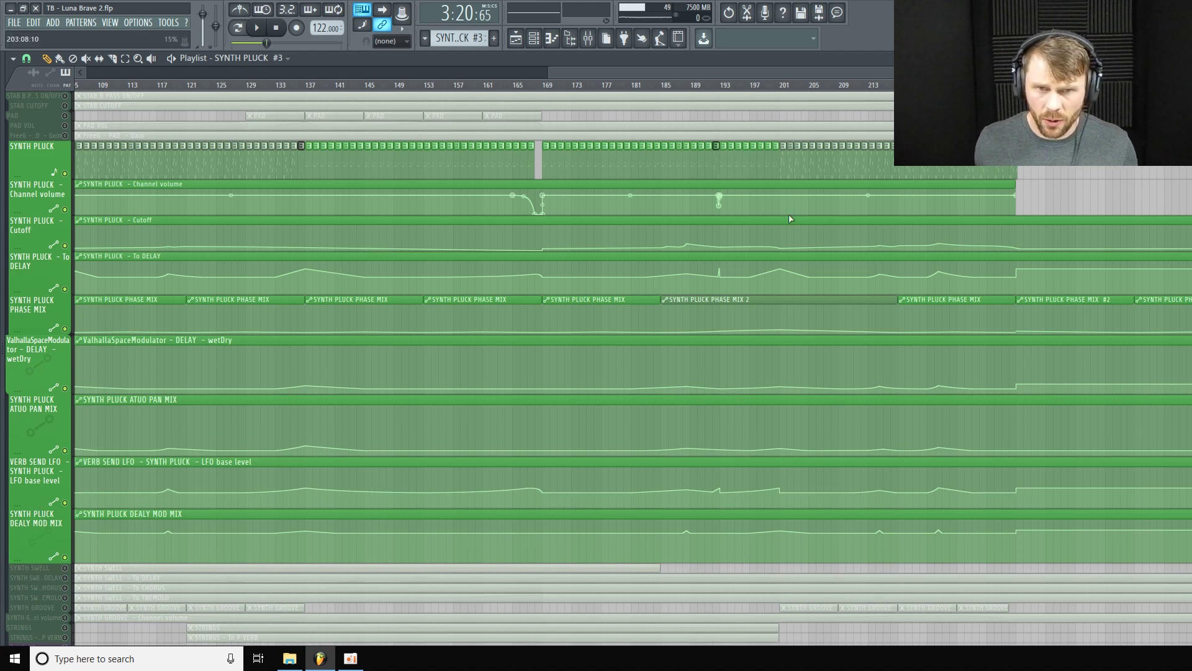
Step: Start playback from about bar 218 to hear the SYNTH PLUCK automation near the end of its clips
left_click(927, 85)
left_click(912, 86)
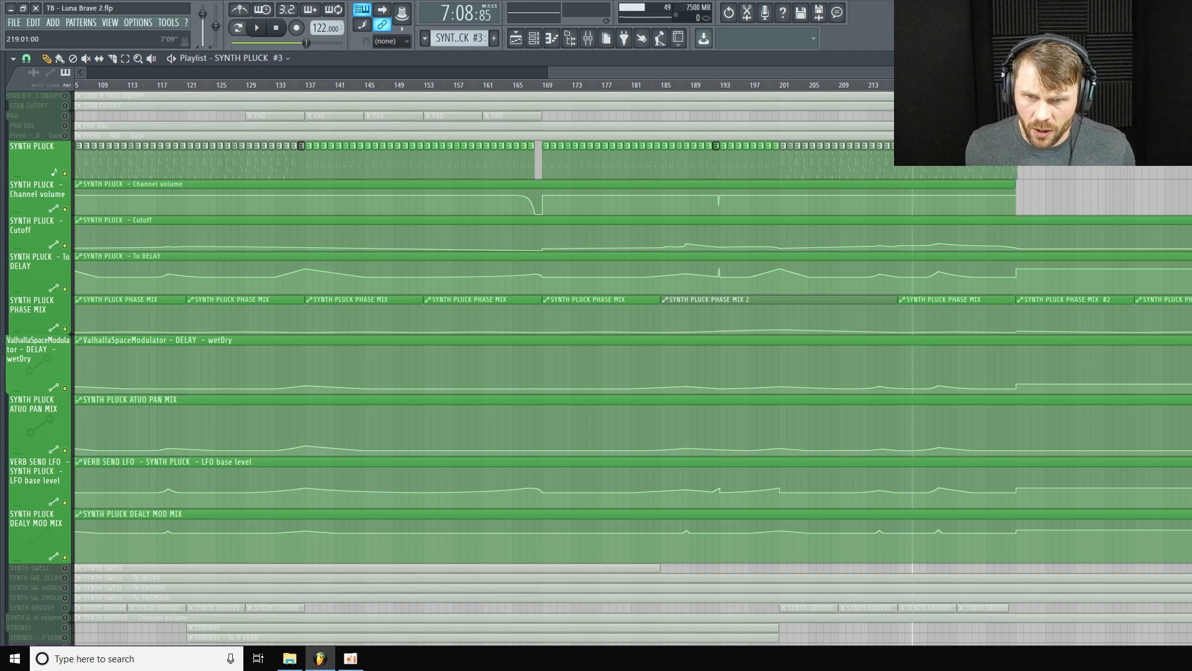
key("space")
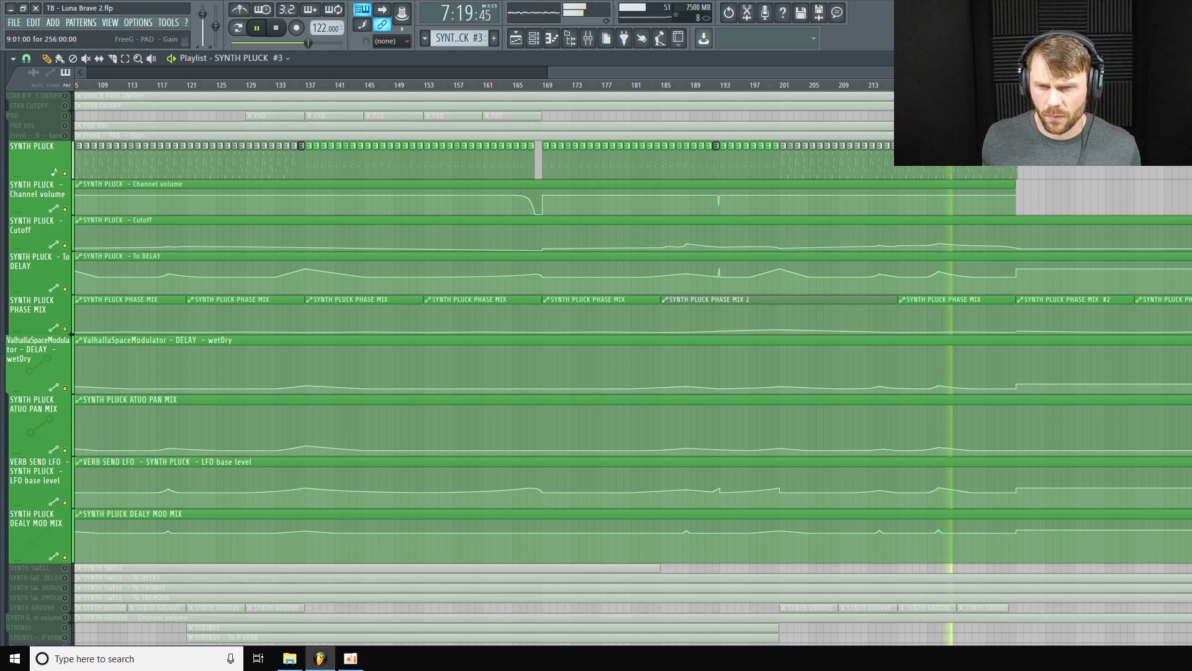
Step: View the end of the SYNTH PLUCK automation clips in the playlist and stop playback
key("Page_Down")
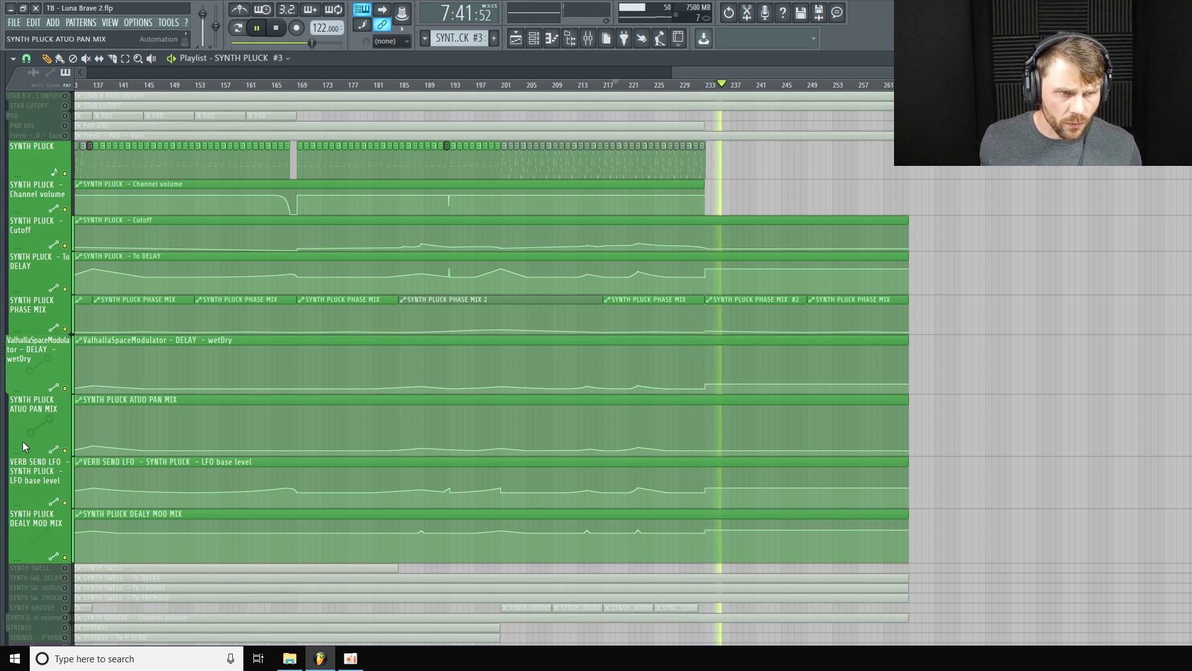
key("space")
mouse_move(39, 395)
left_mouse_down()
mouse_move(39, 422)
mouse_move(38, 366)
mouse_move(38, 380)
left_mouse_up()
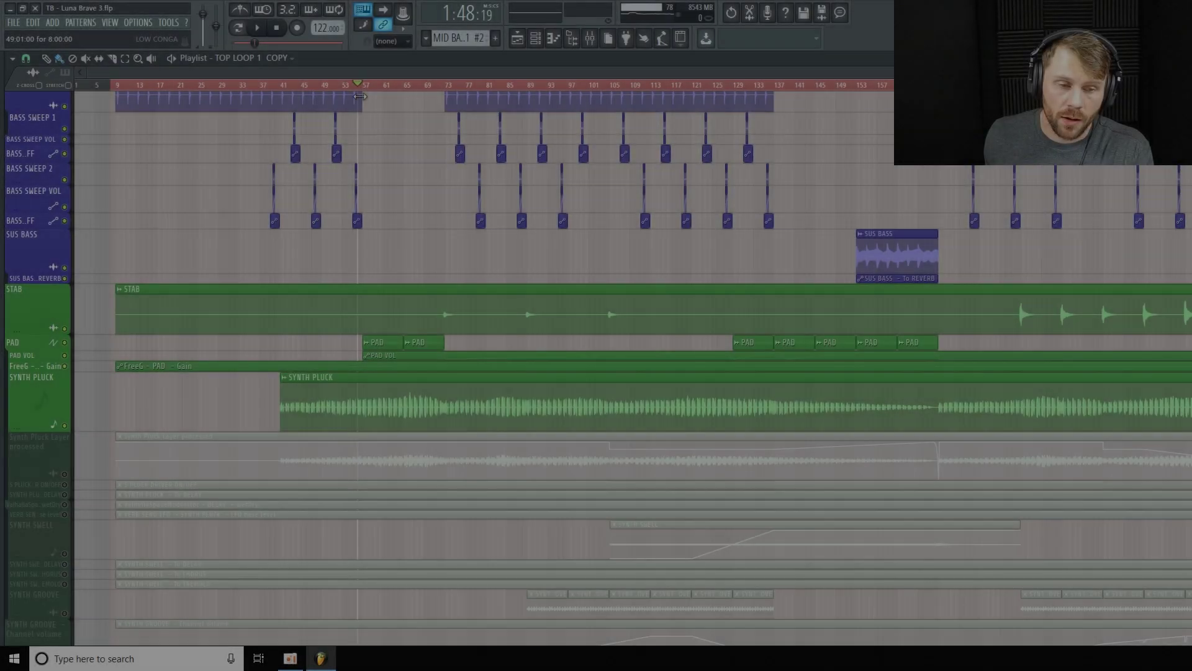
Step: Unmute the Synth Pluck Layer processed playlist track and solo the S PLUCK LAYER mixer track with its routed sends
scroll(69, 394, "down", 4)
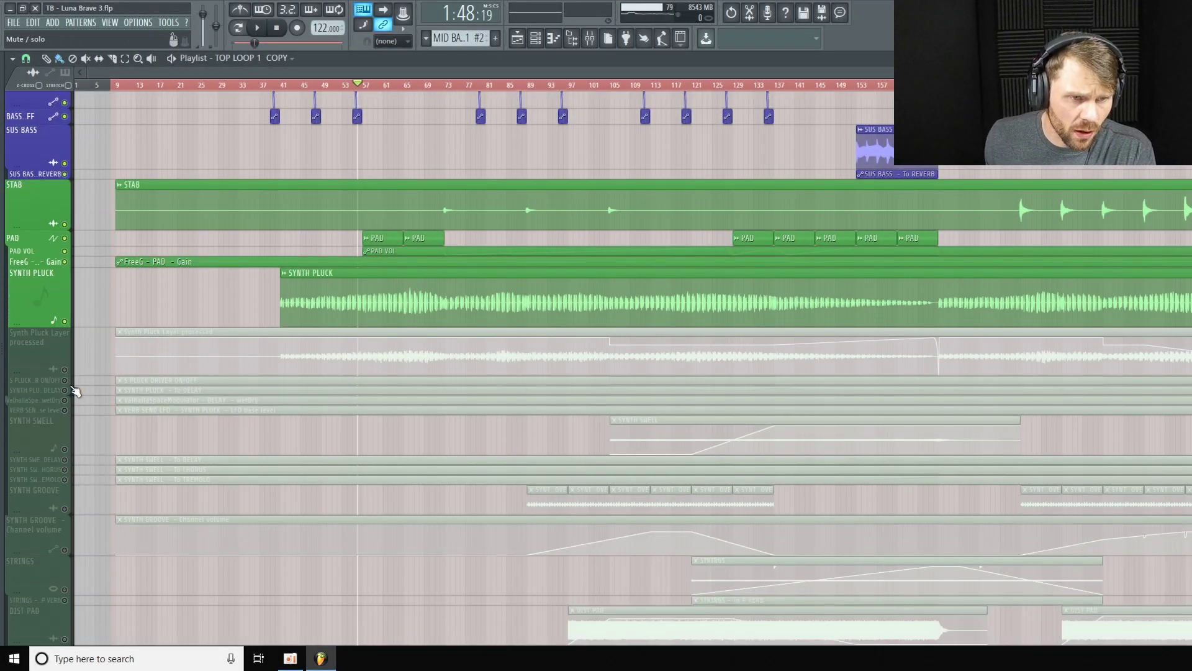
left_click(64, 369)
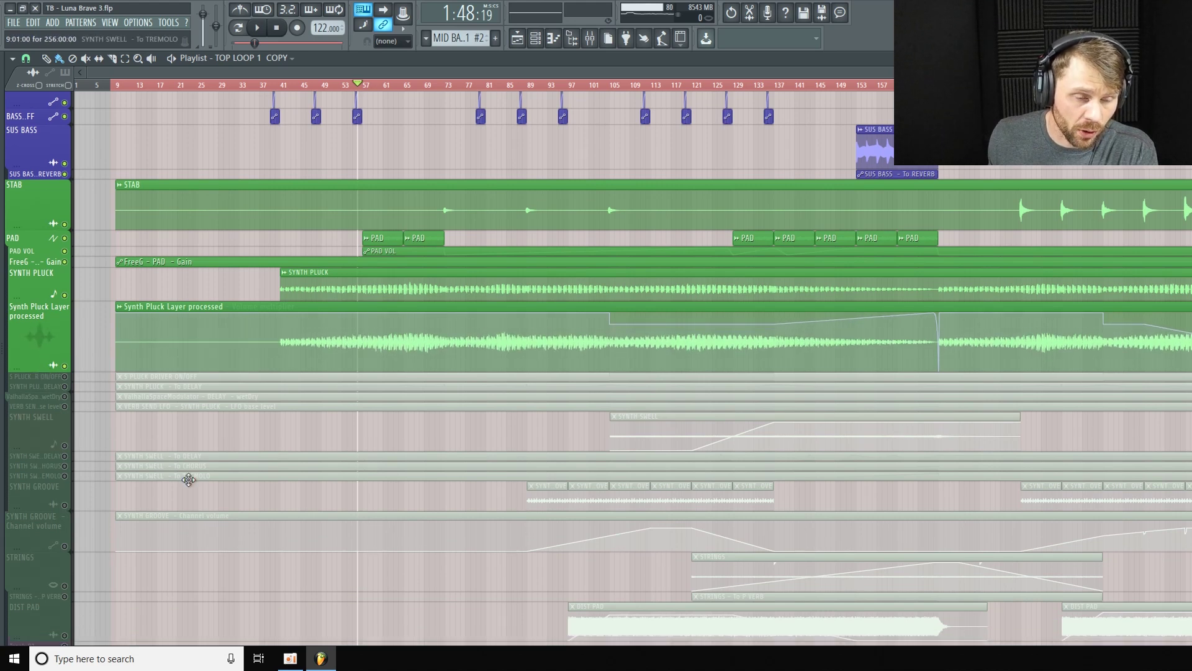
left_click(590, 39)
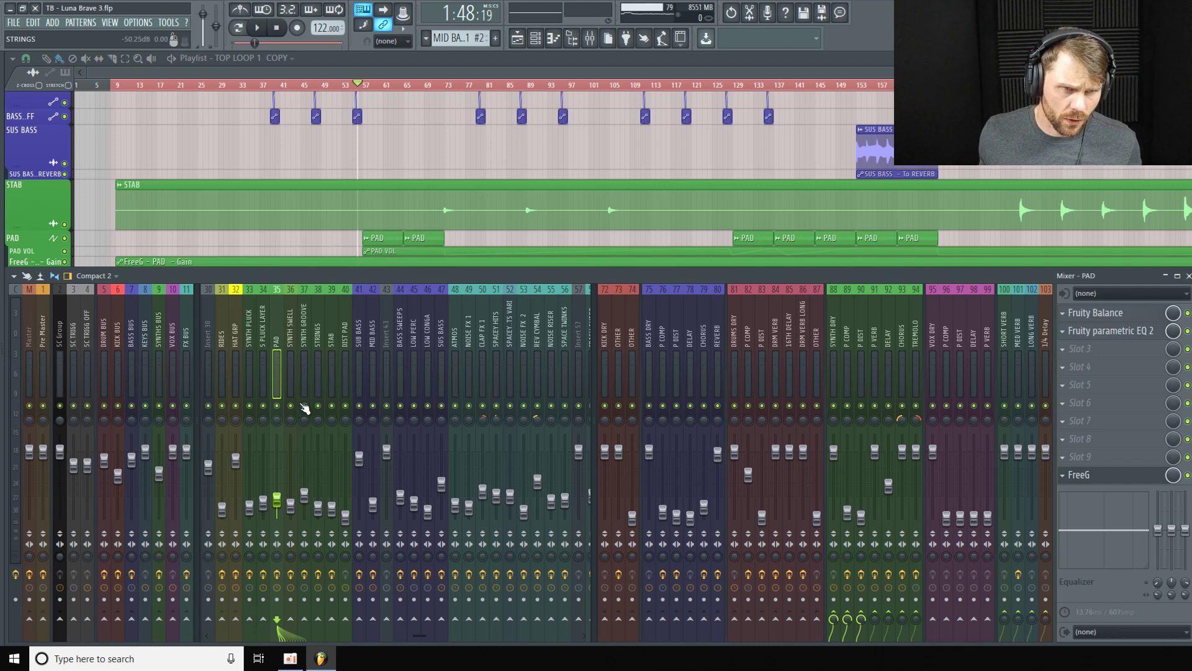
right_click(264, 407)
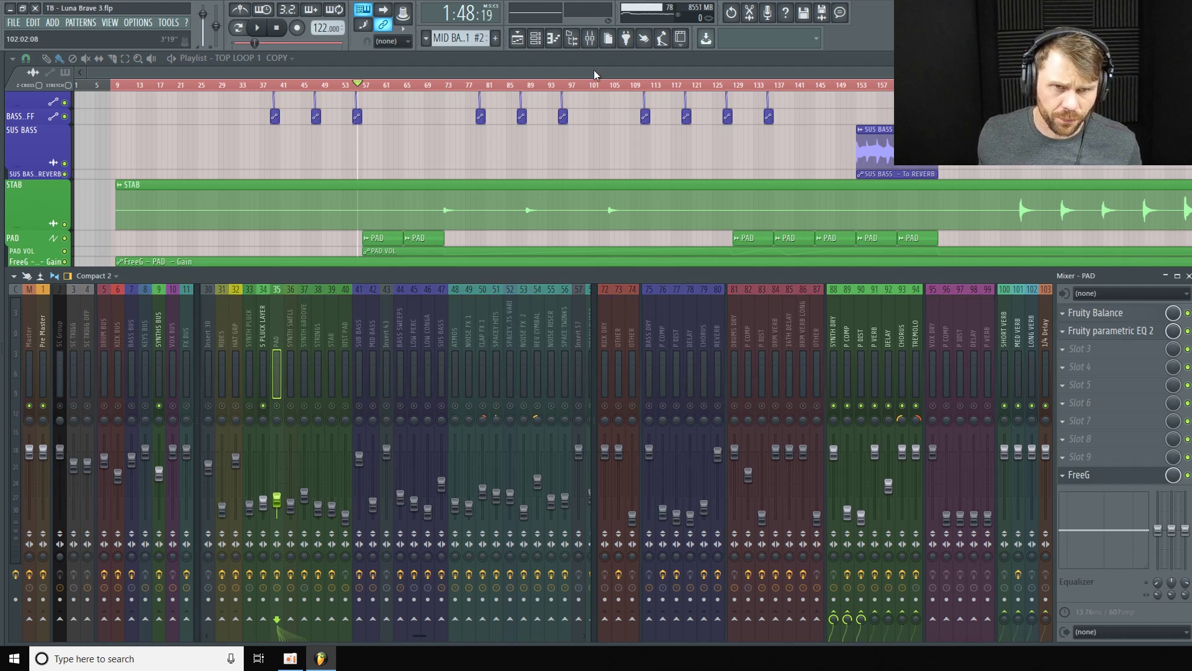
Step: Play from about bar 56 to hear the pluck layer alone and together with the SYNTH PLUCK mixer track
key("F9")
key("space")
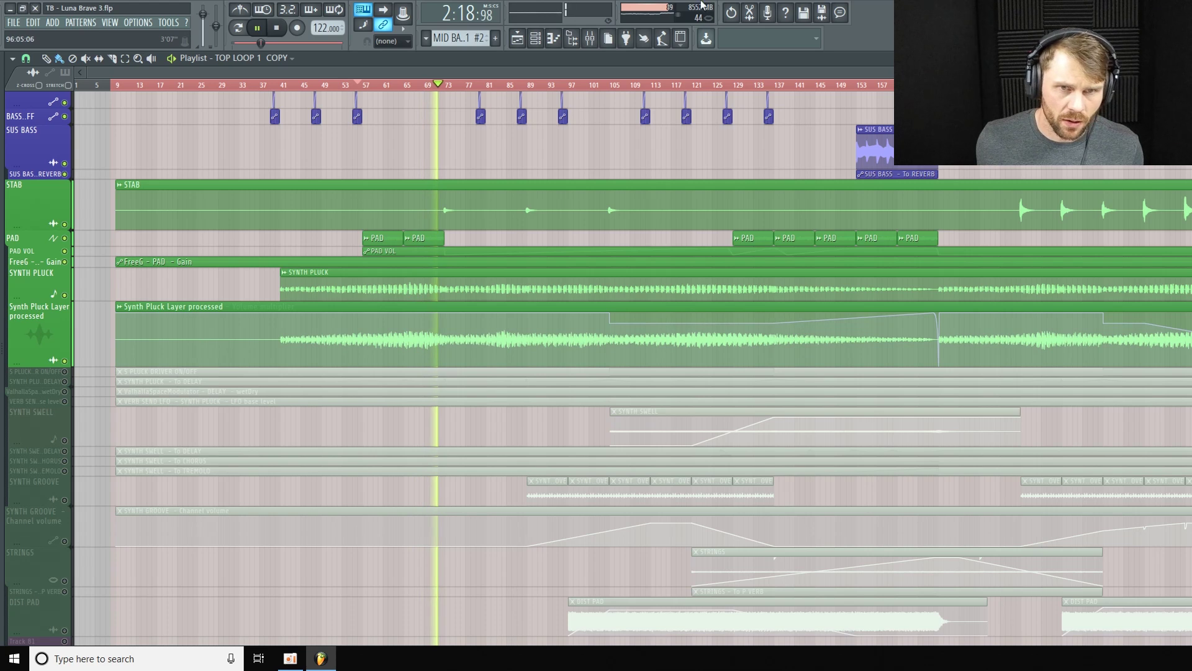
left_click(590, 38)
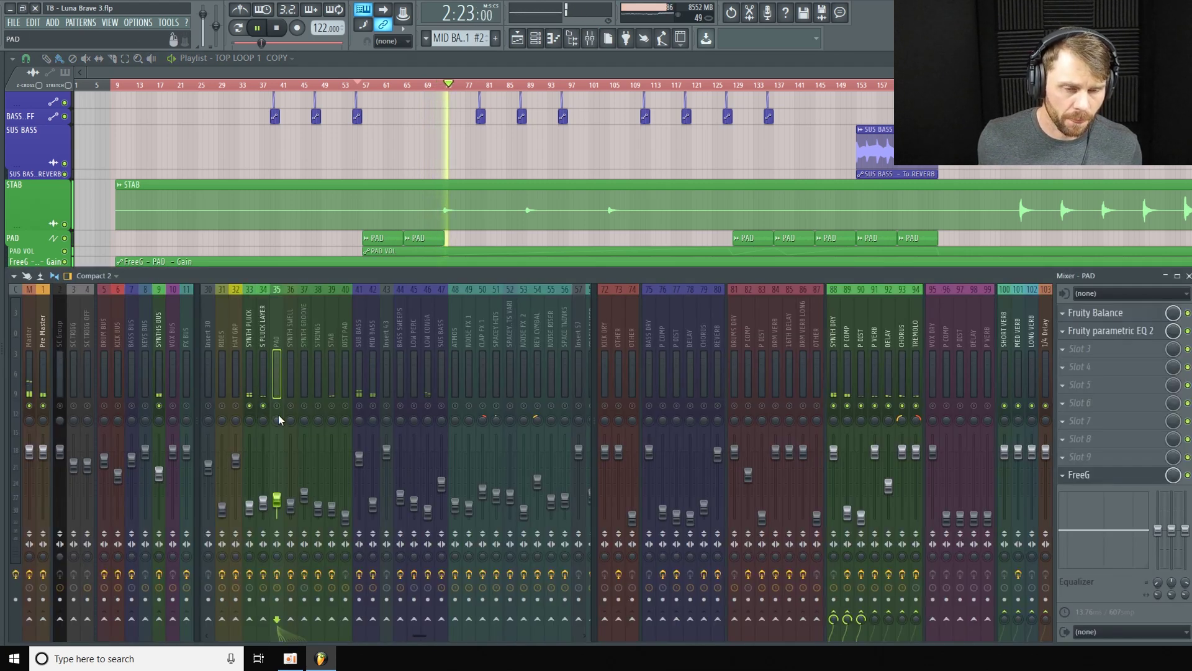
scroll(365, 205, "down", 4)
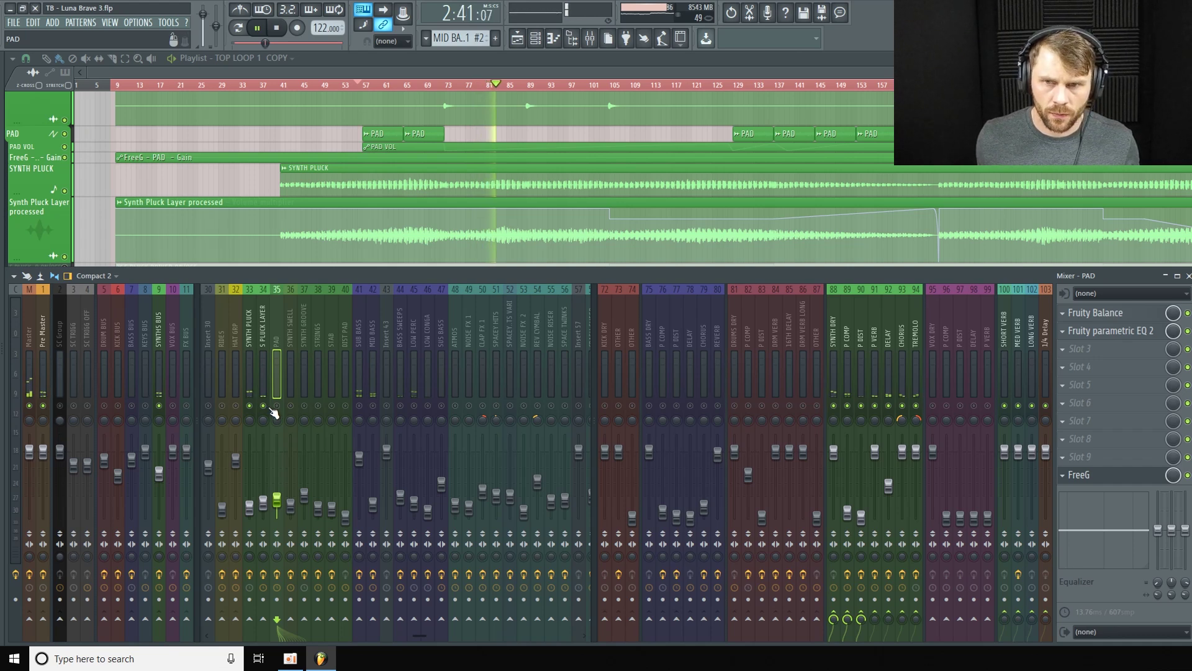
Step: Stop playback, check the S PLUCK LAYER mixer track's effect slots and sends, and return to the full playlist
key("space")
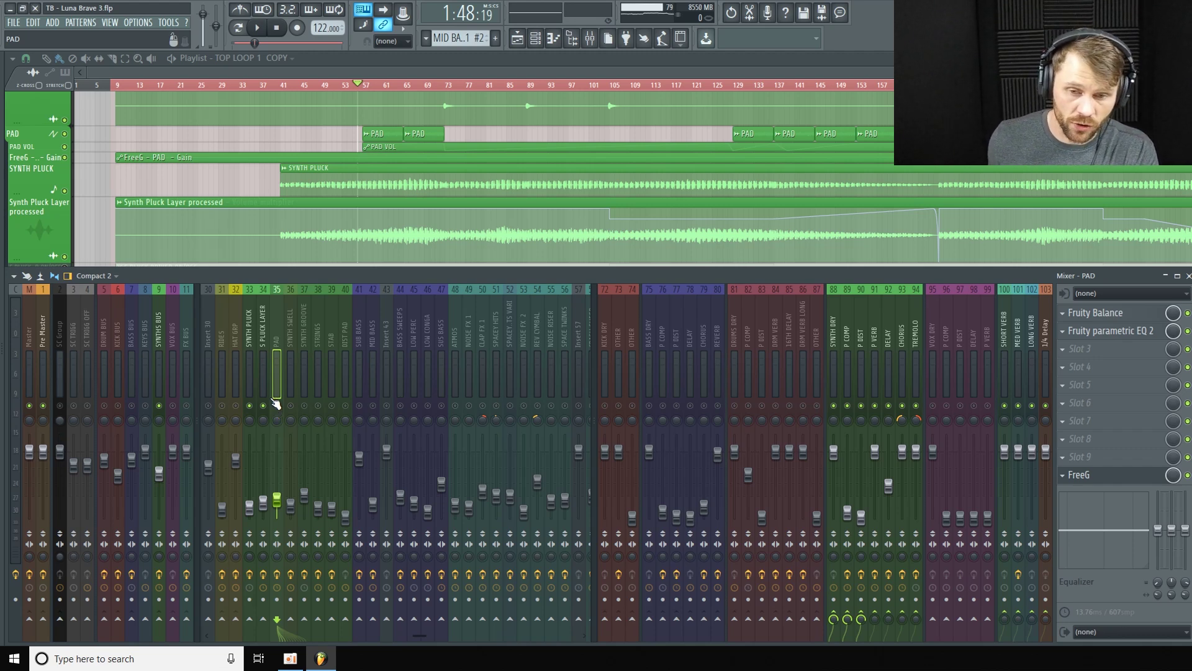
left_click(266, 340)
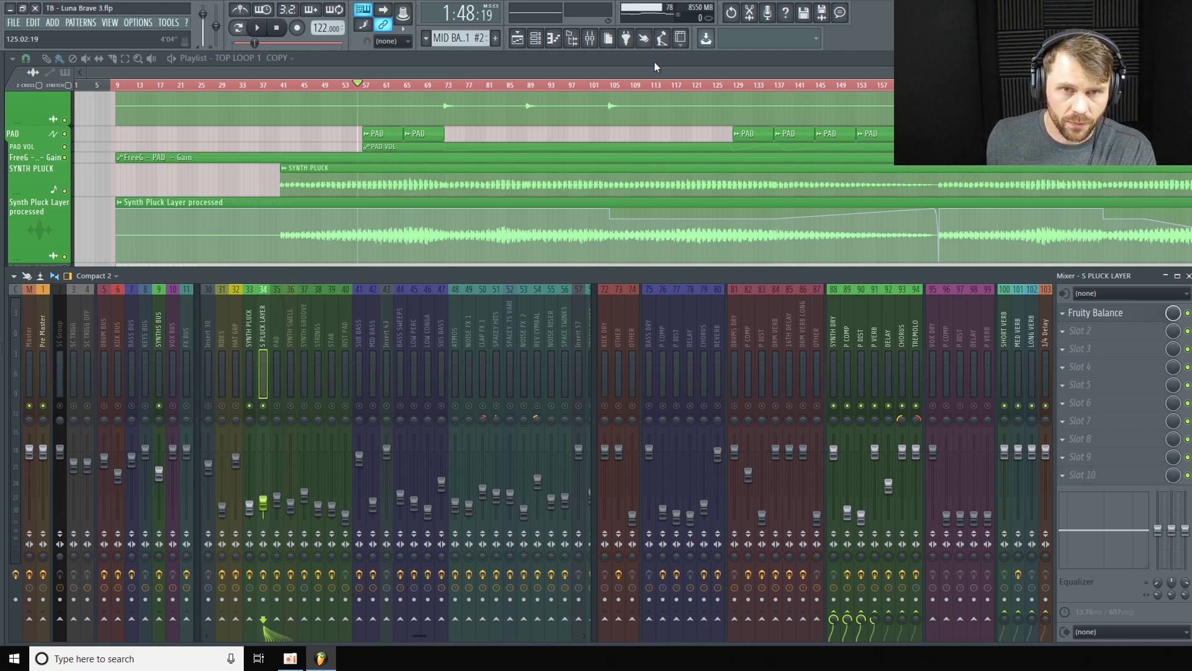
key("F9")
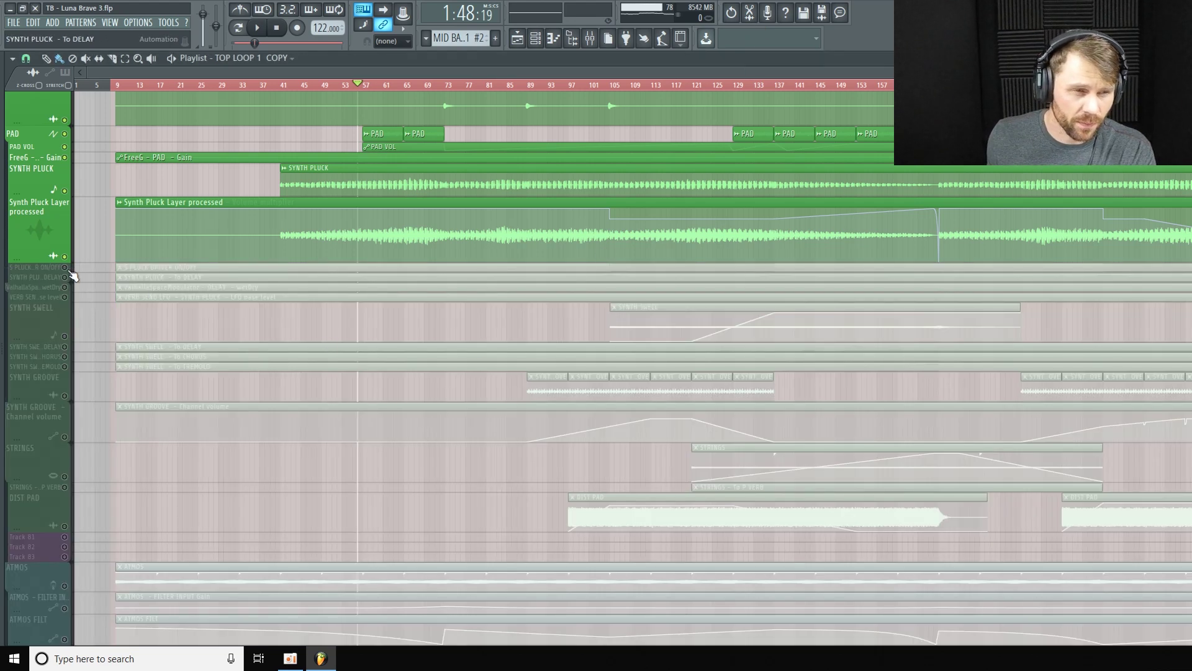
Step: Unmute the four automation tracks below the Synth Pluck layer, plus the SYNTH SWELL track and its automation tracks
left_click_drag(113, 263, 65, 286)
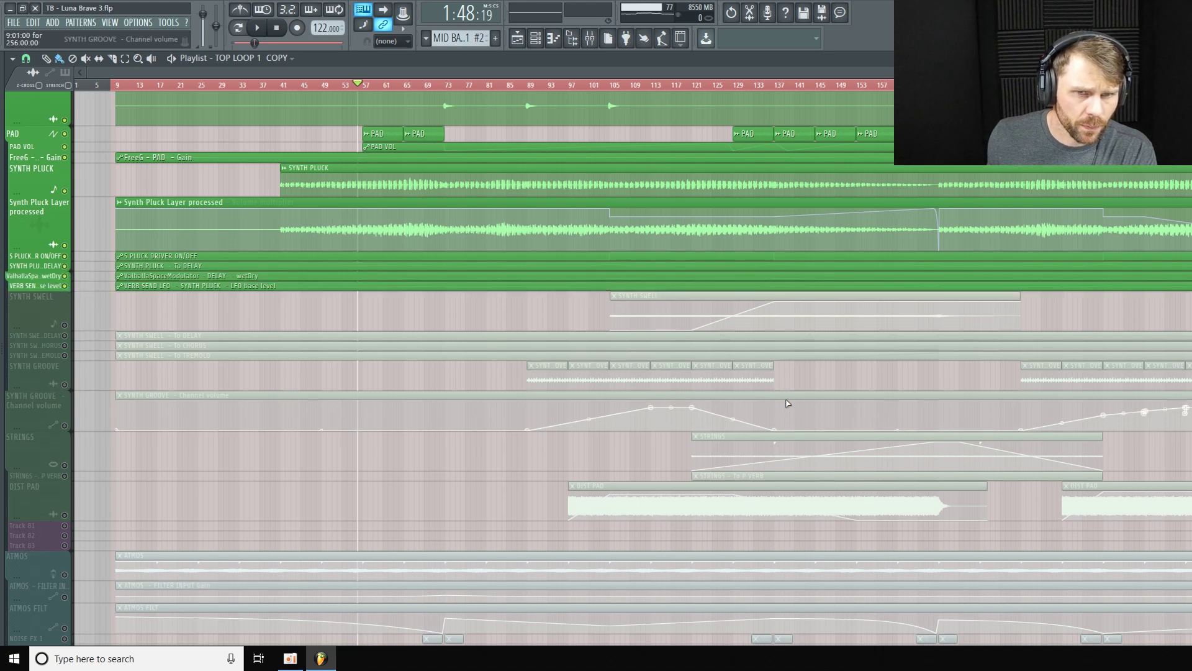
left_click(64, 324)
left_click_drag(68, 331, 68, 362)
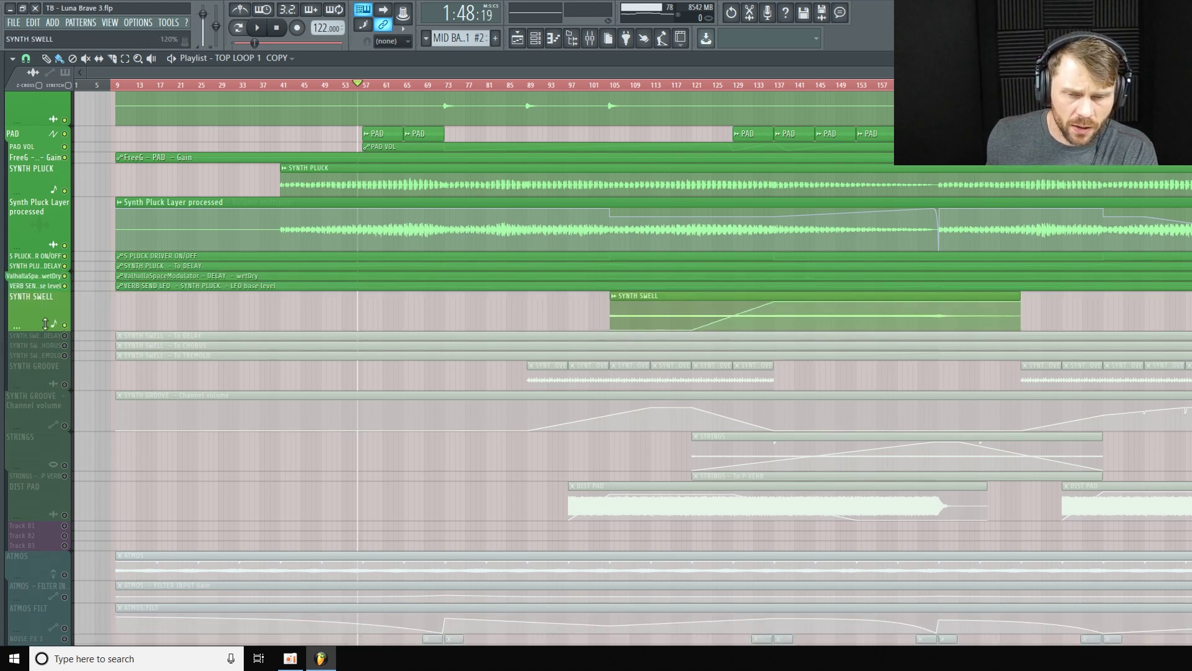
left_click_drag(759, 87, 696, 111)
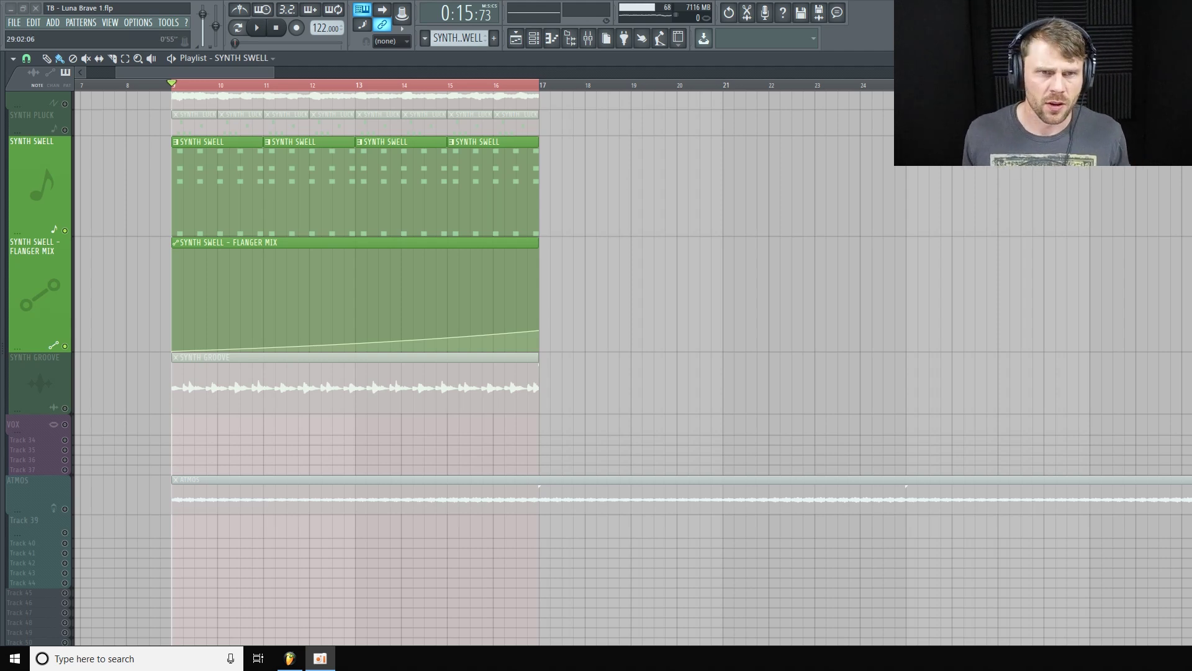
Step: Open the FM8 synth on the SYNTH SWELL channel and play the loop to hear the sound on its own
left_click(550, 39)
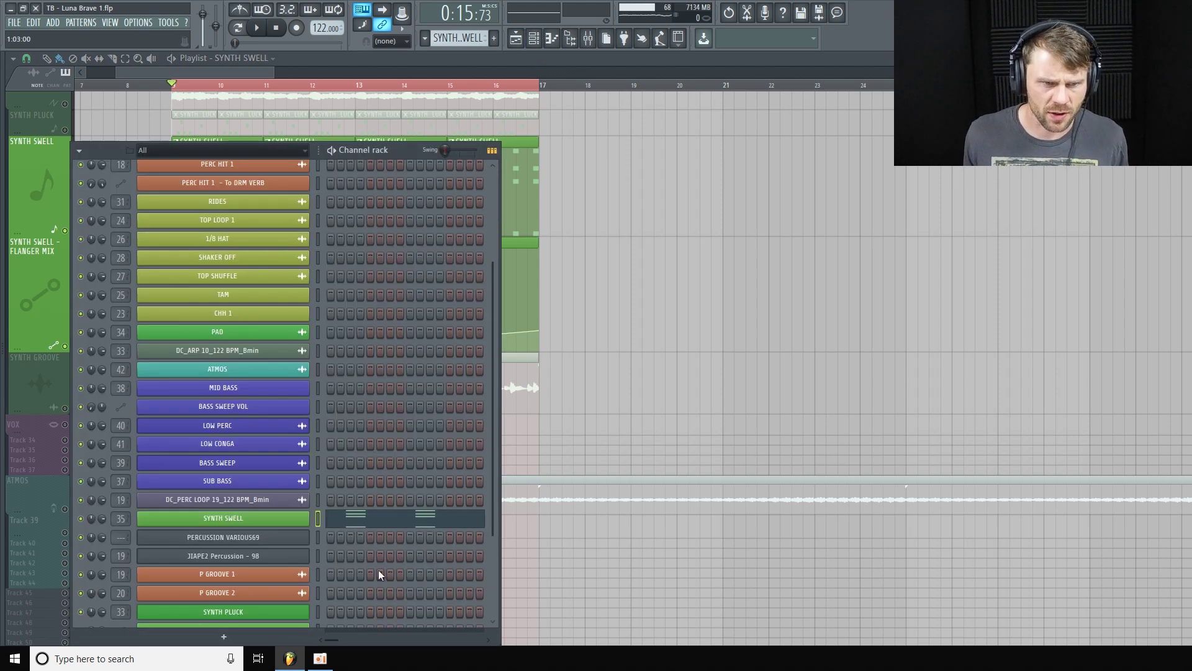
left_click(259, 520)
left_click(534, 39)
left_click(534, 39)
left_click(256, 29)
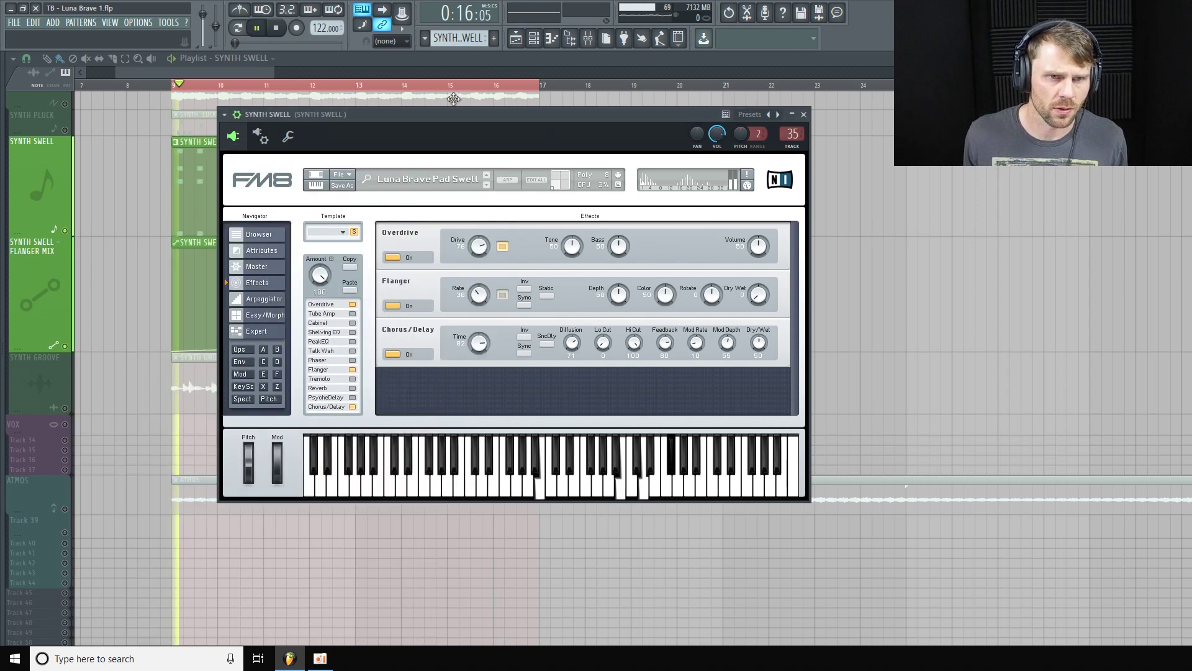
mouse_move(570, 113)
left_mouse_down()
mouse_move(571, 127)
mouse_move(576, 104)
mouse_move(572, 119)
left_mouse_up()
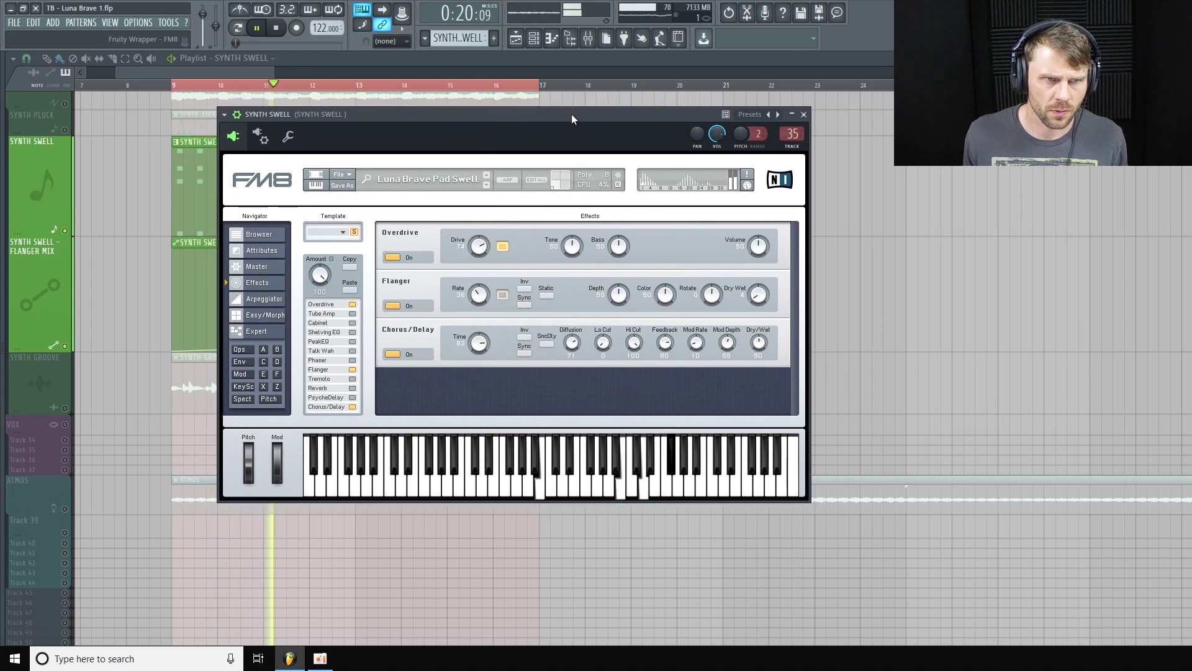
left_click(285, 29)
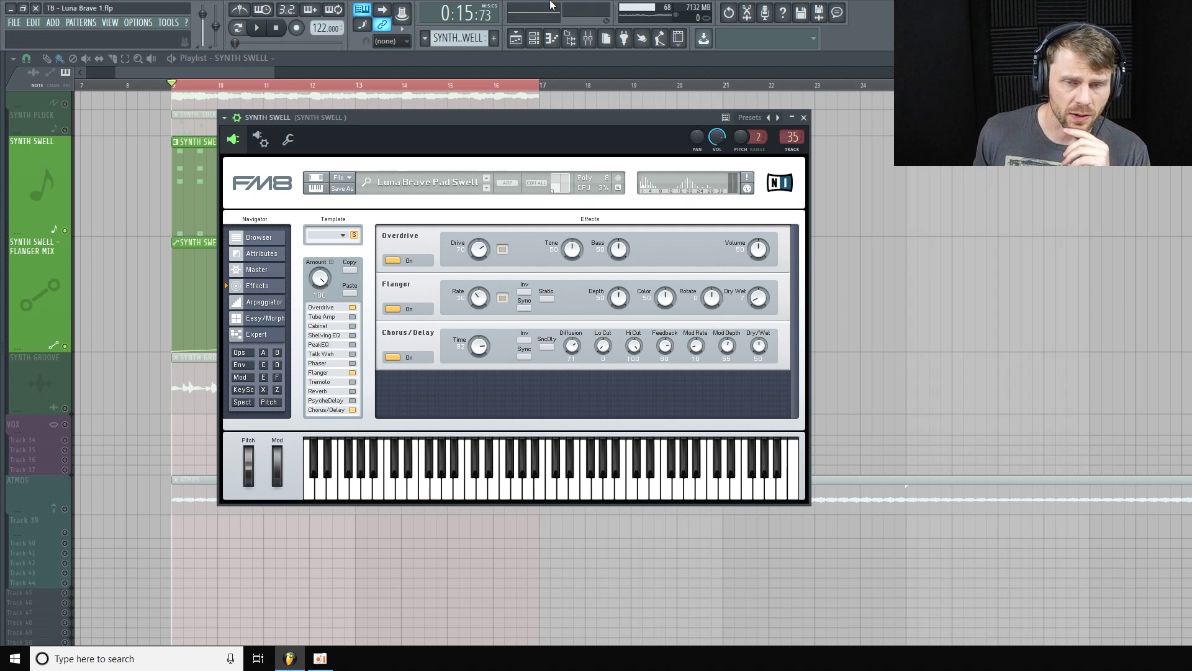
Step: Hide the synth window and open the SYNTH SWELL channel's notes in the piano roll
left_click(259, 76)
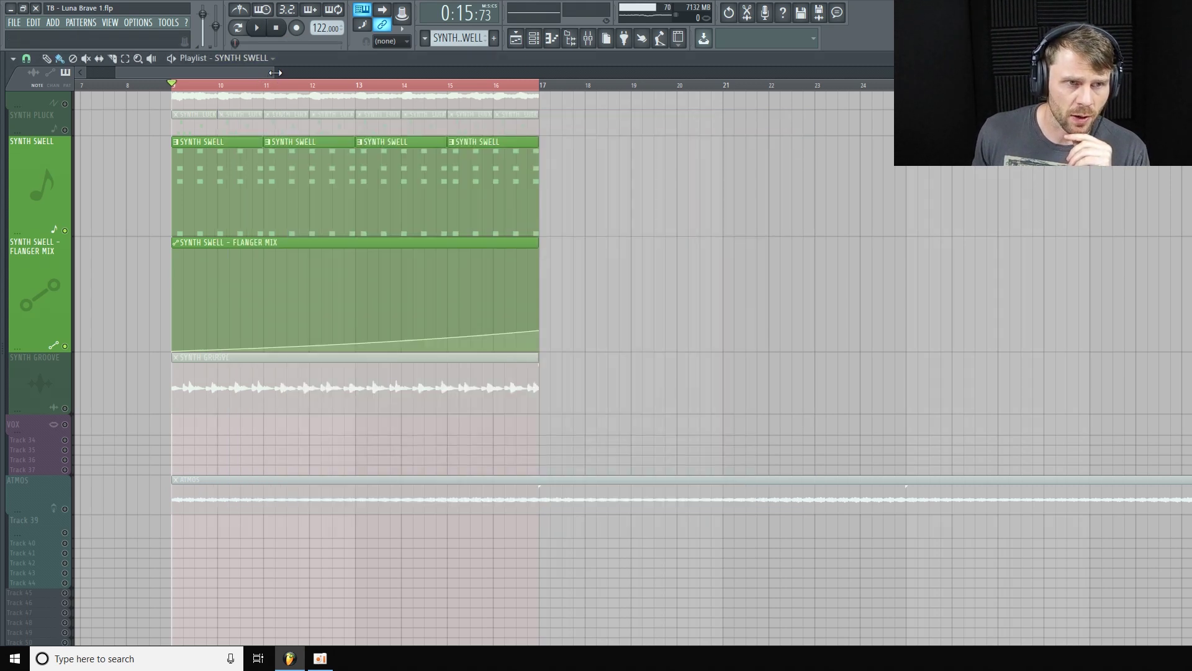
left_click_drag(275, 73, 304, 72)
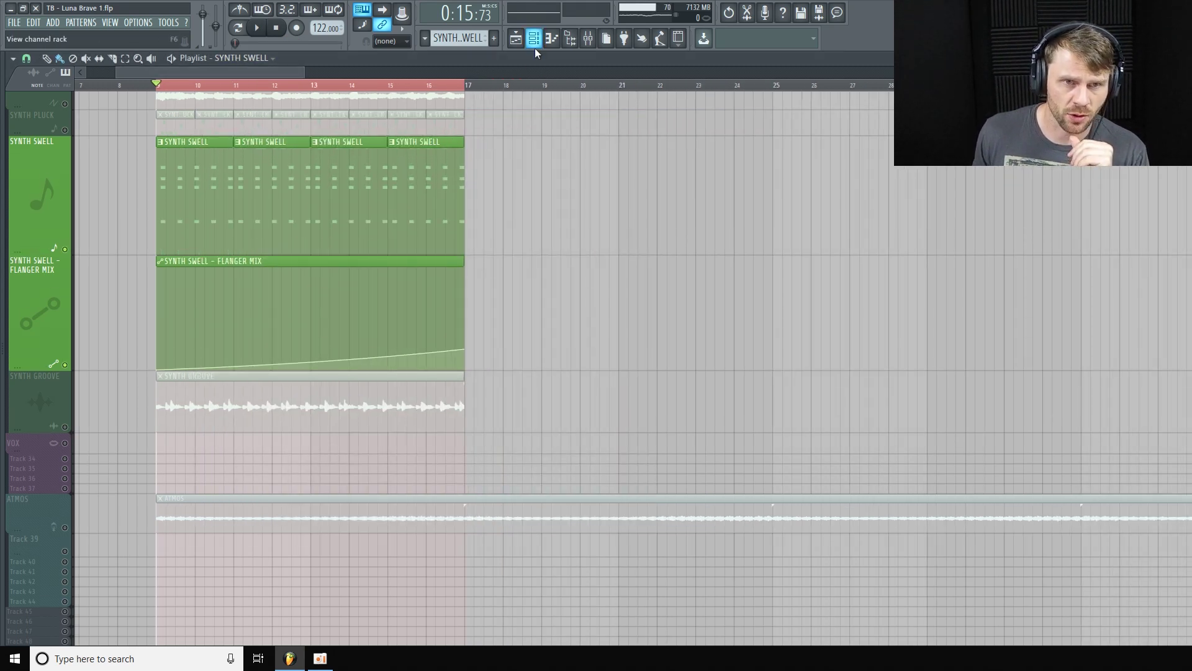
left_click(538, 42)
right_click(278, 519)
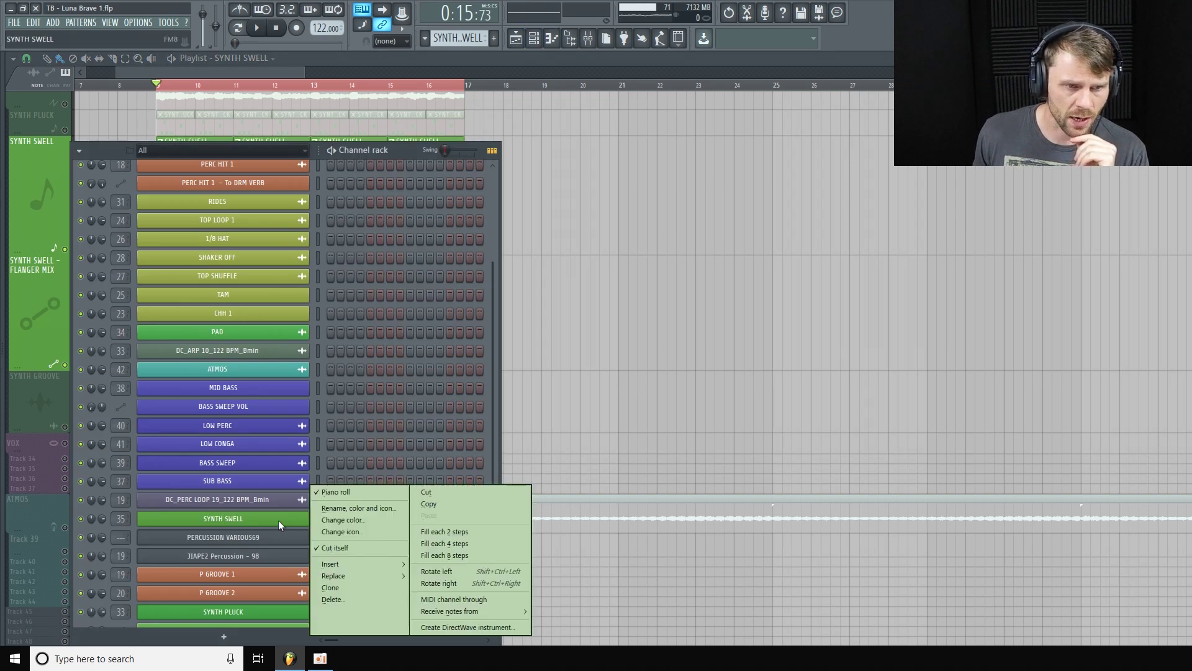
left_click(359, 491)
right_click(283, 516)
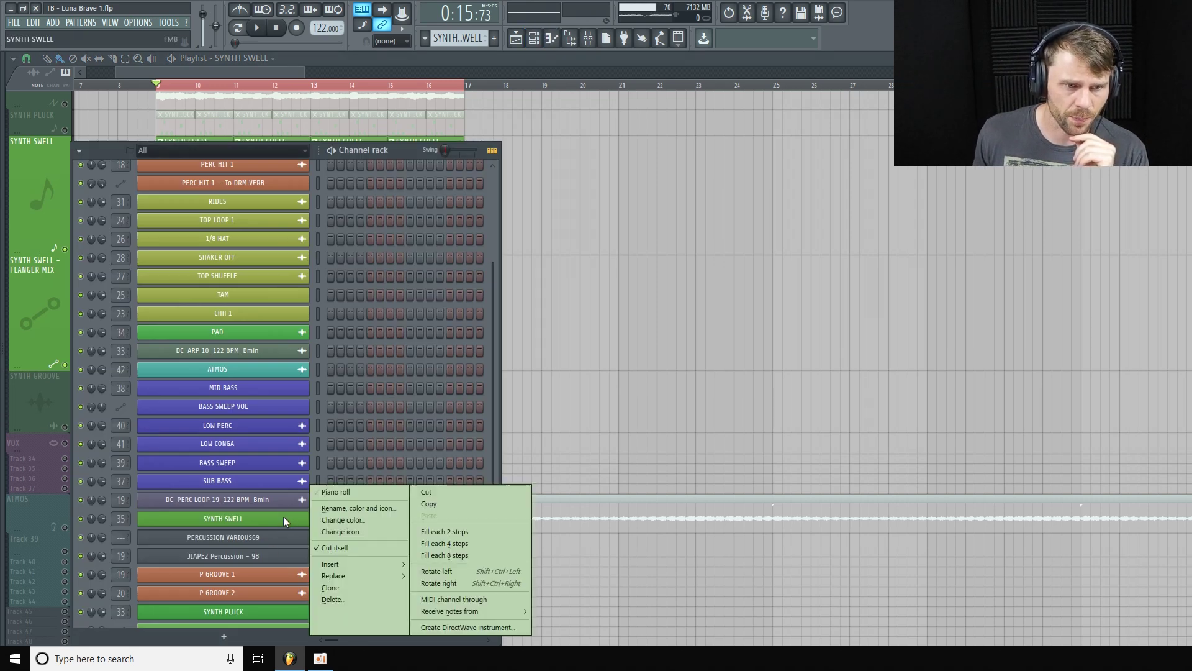
left_click(342, 491)
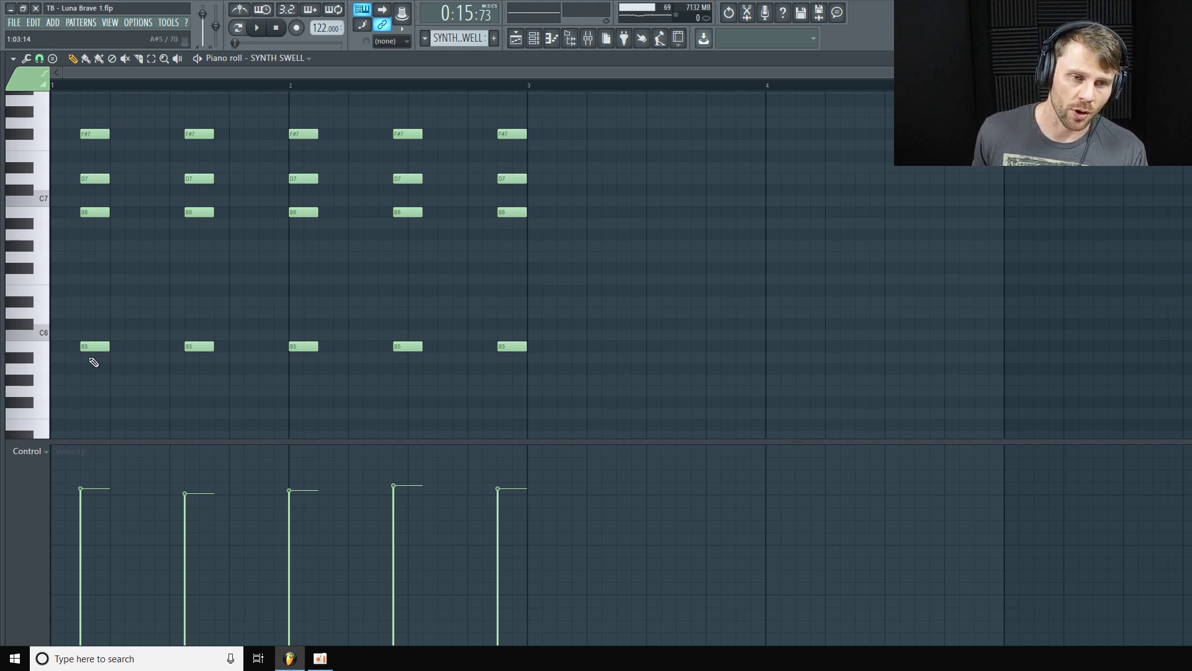
Step: Enlarge the velocity area to examine the SYNTH SWELL chord velocities, shrink it again and return to the playlist
left_click_drag(316, 445, 334, 297)
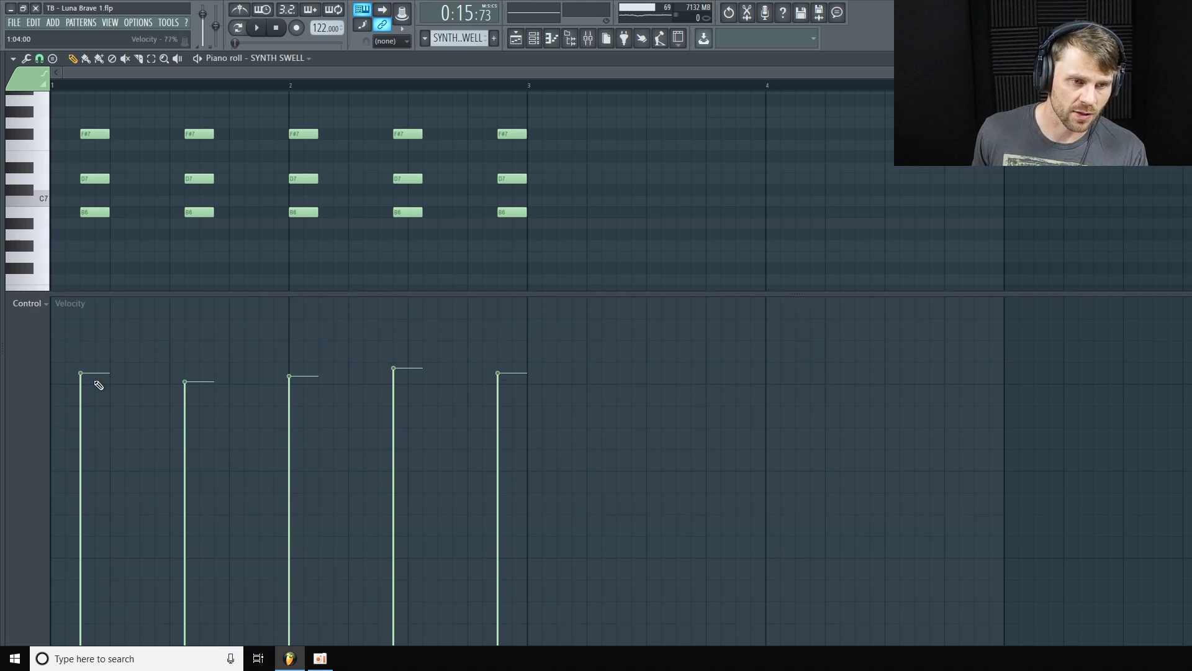
left_click_drag(480, 294, 454, 420)
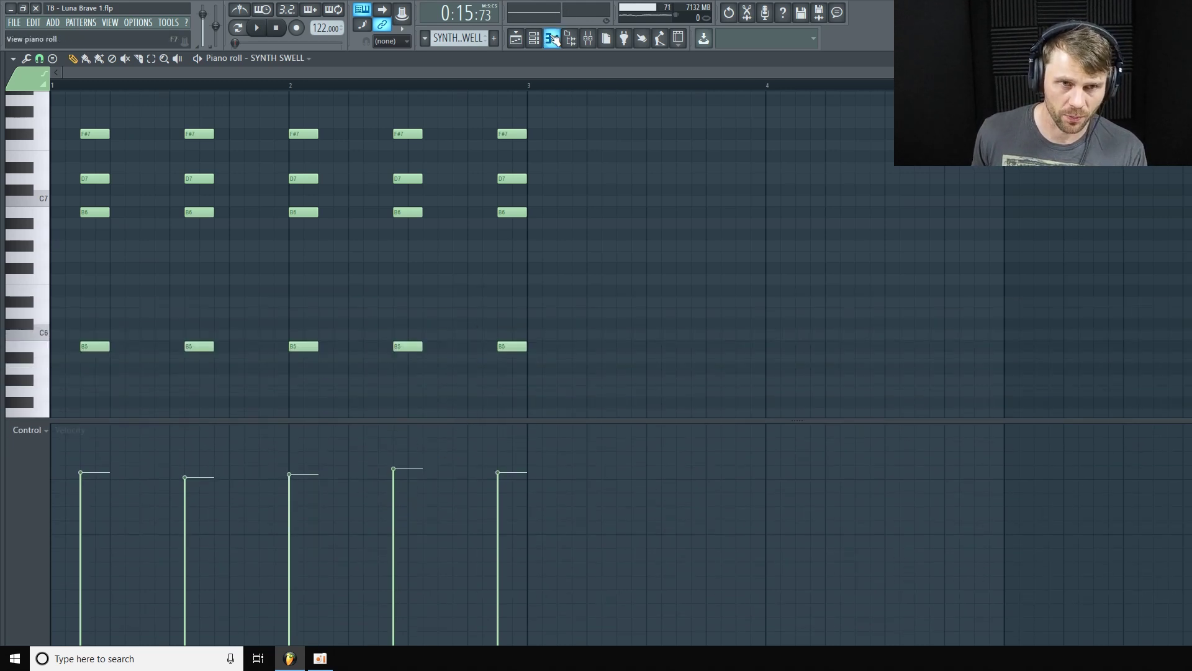
left_click(534, 38)
left_click(515, 38)
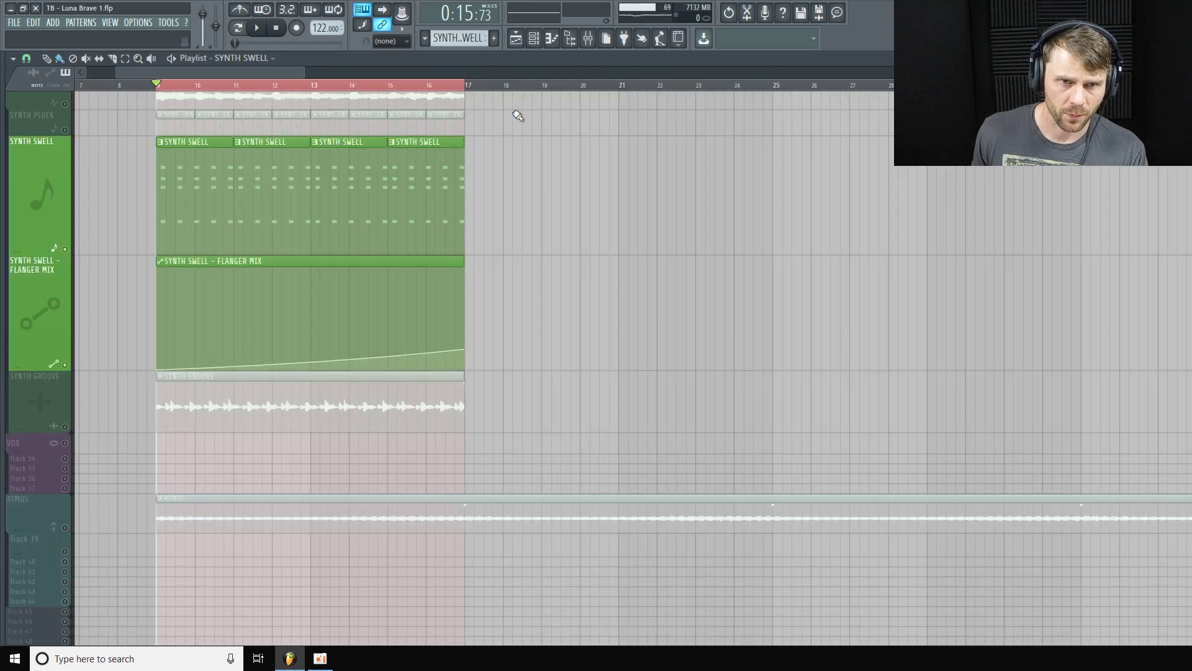
Step: Show the mixer and open the Fruity Balance and UAD Teletronix LA-2A effects on the SYNTH SWELL track
left_click(588, 39)
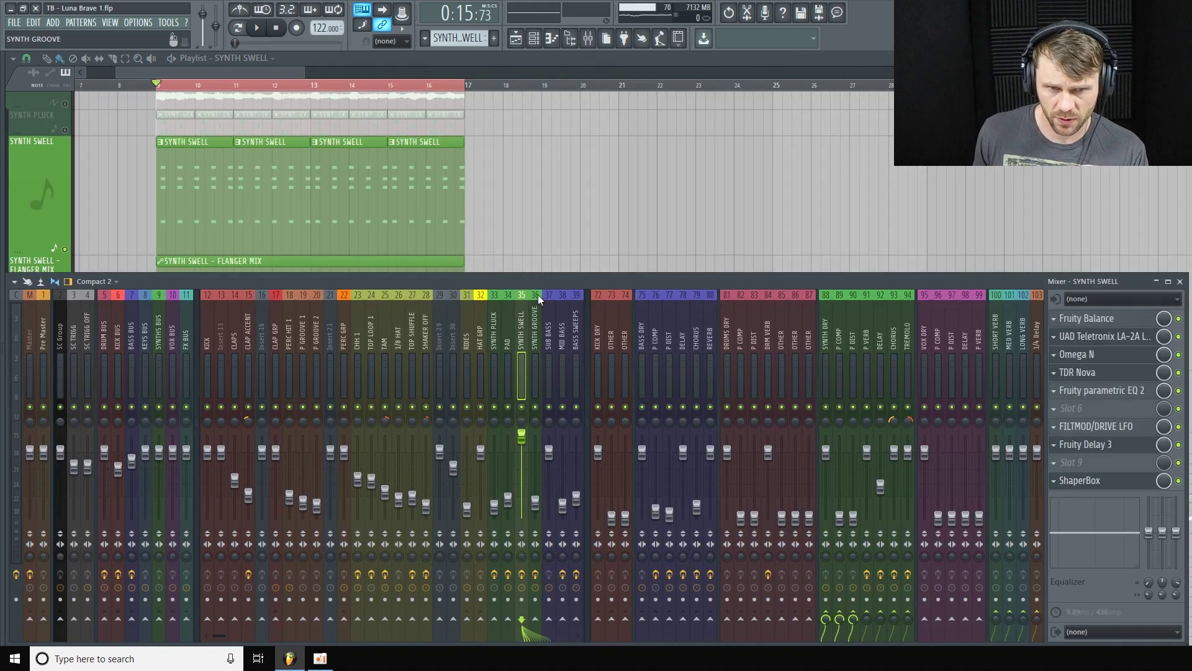
left_click(1136, 322)
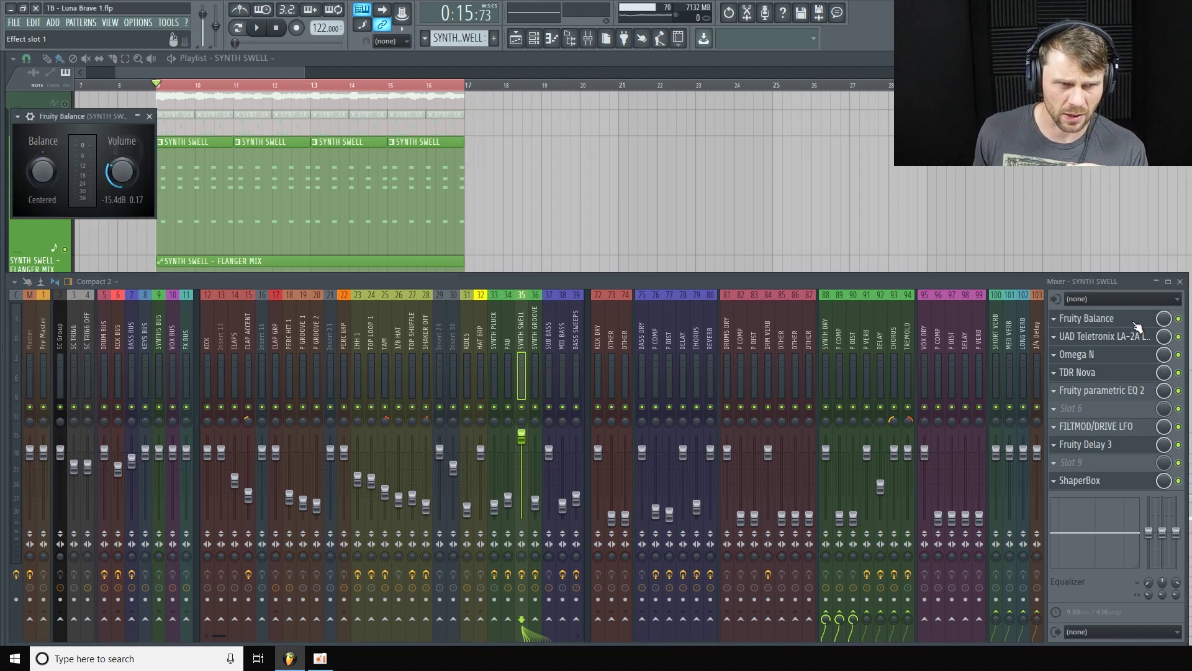
left_click(1135, 335)
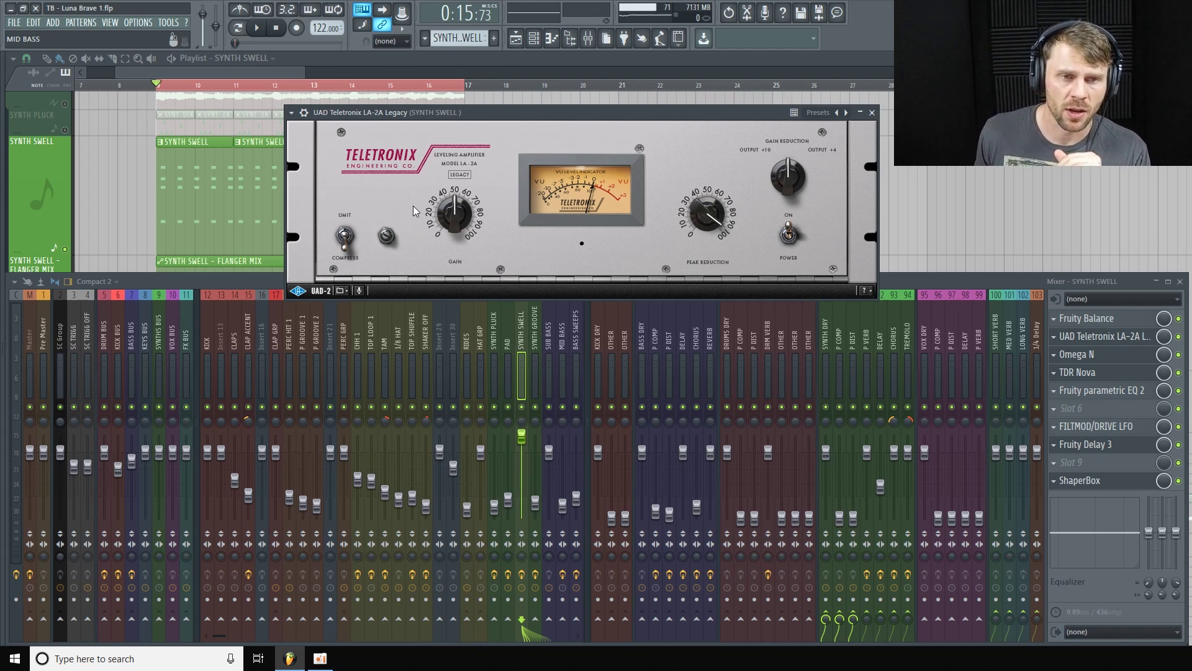
Step: Play the loop and compare the swell with the LA-2A compressor powered off and on
left_click(258, 28)
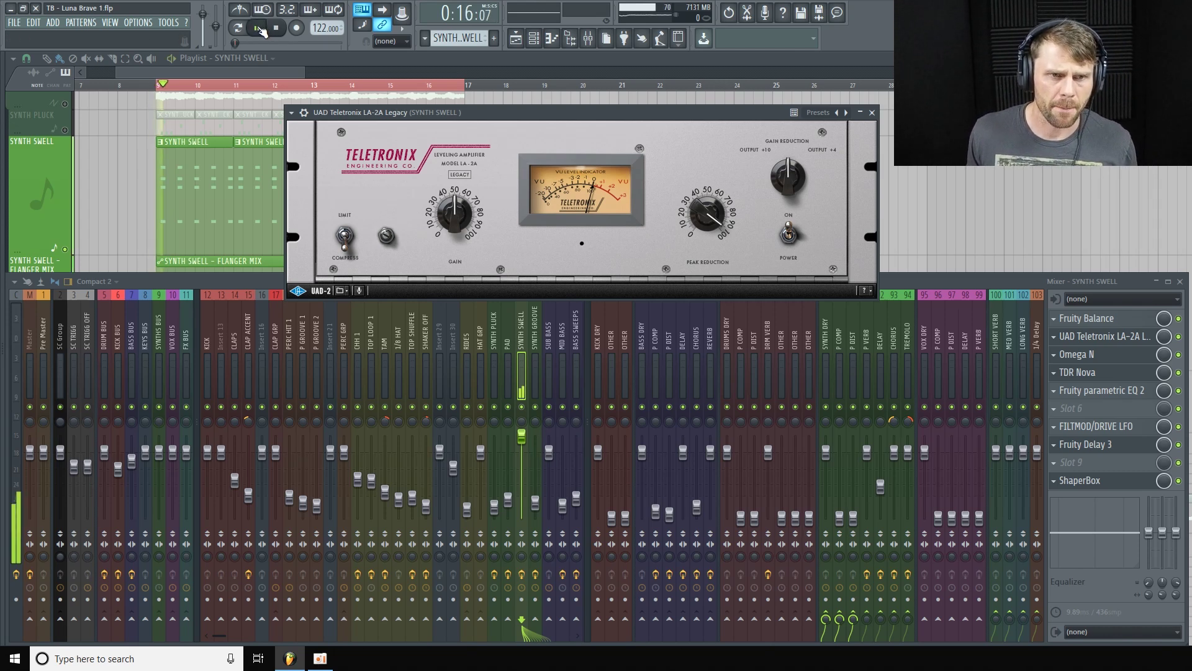
left_click(790, 235)
left_click(789, 238)
key("space")
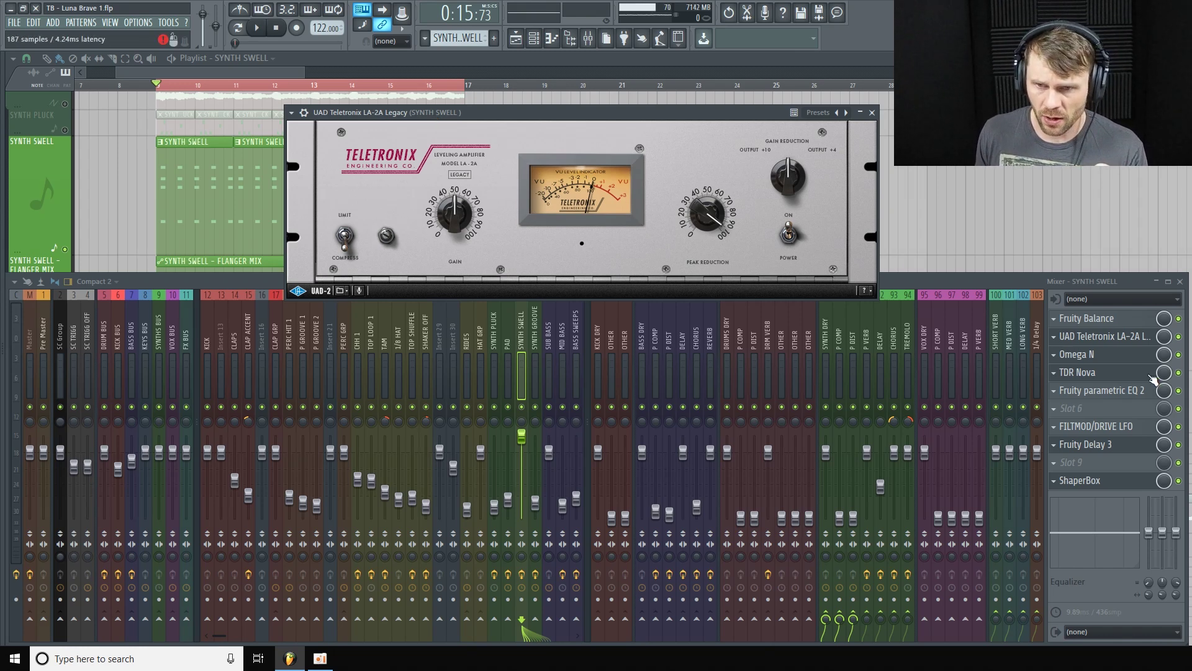
Step: Open TDR Nova and Omega N on the SYNTH SWELL track and audition the Omega N saturation with its effect slot toggled
left_click(1127, 370)
left_click(1129, 357)
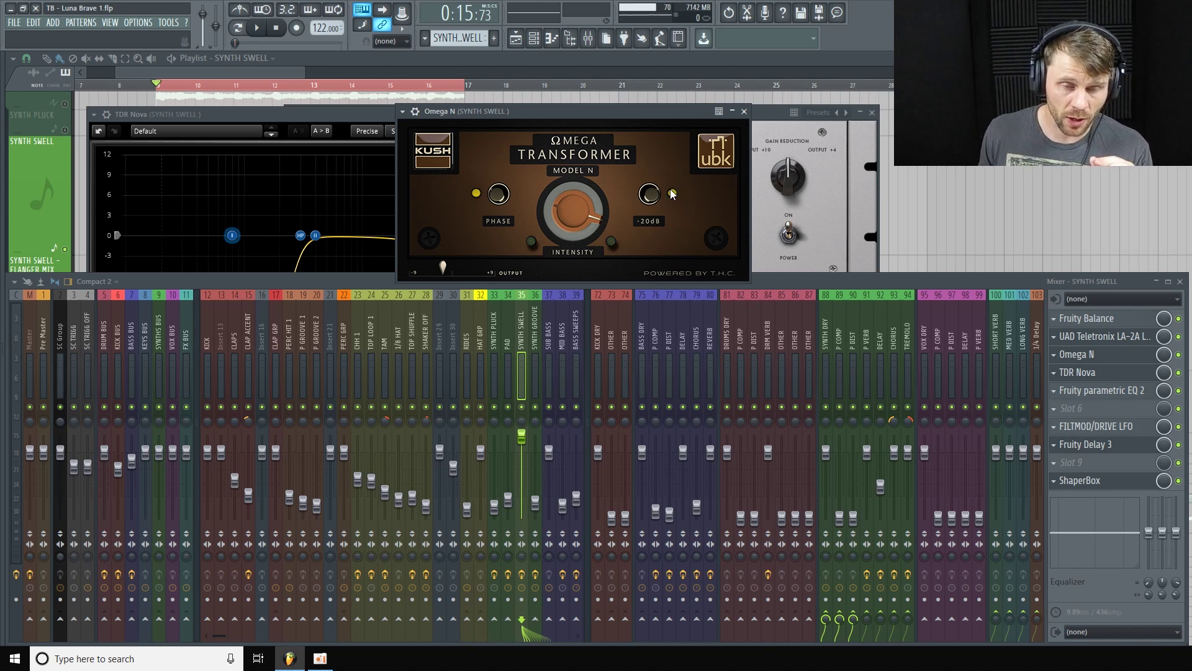
key("space")
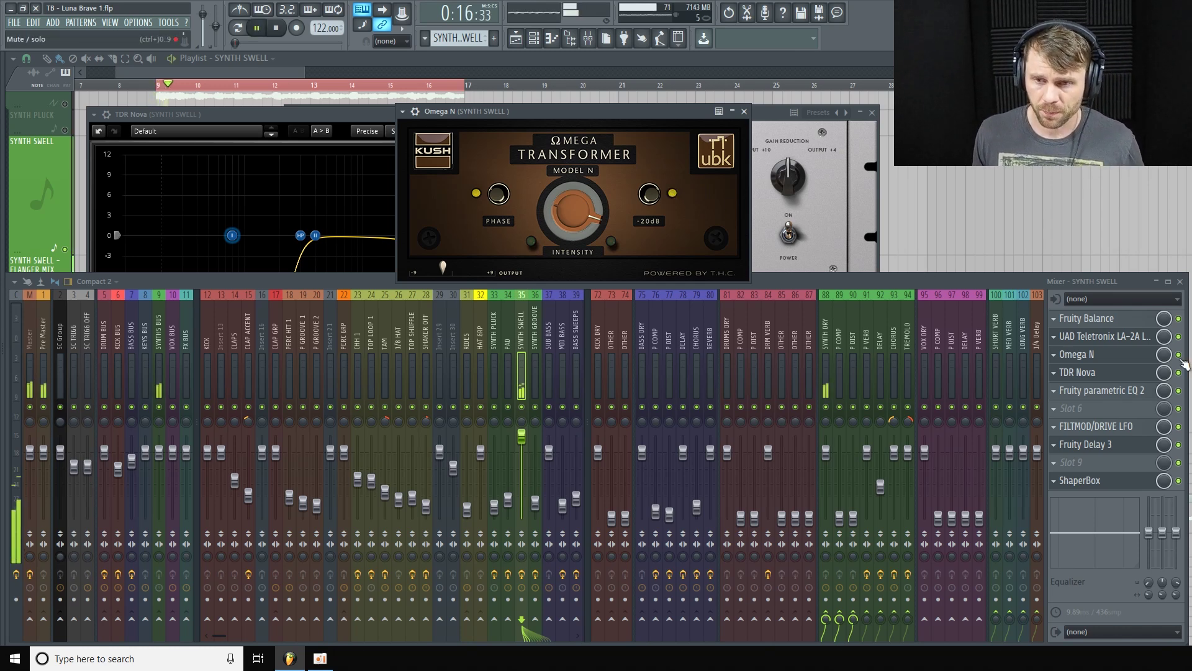
left_click(1179, 355)
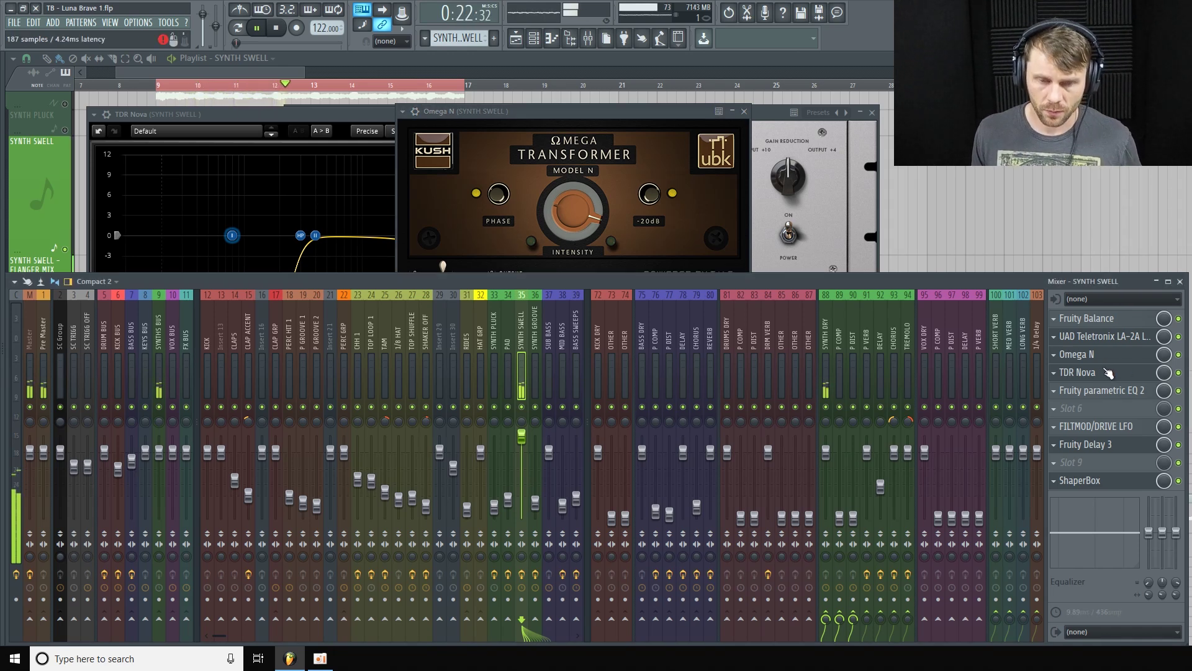
key("space")
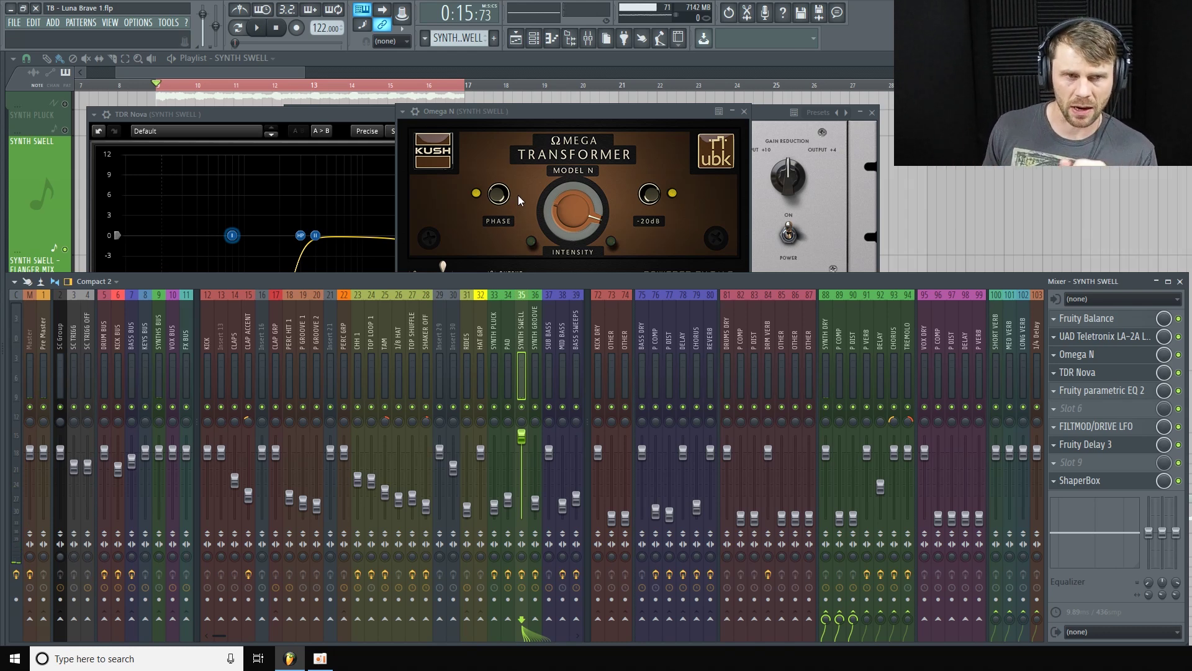
Step: Bring TDR Nova forward to examine its high-pass and low-pass filtering, and close it
left_click(326, 114)
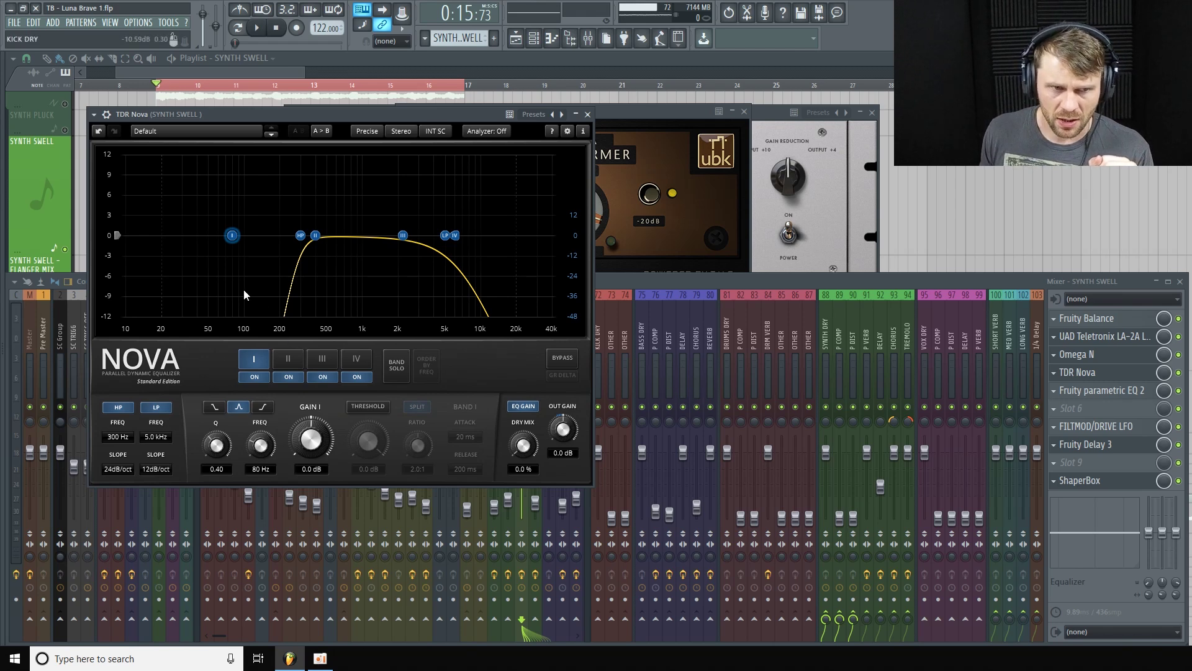
left_click(587, 114)
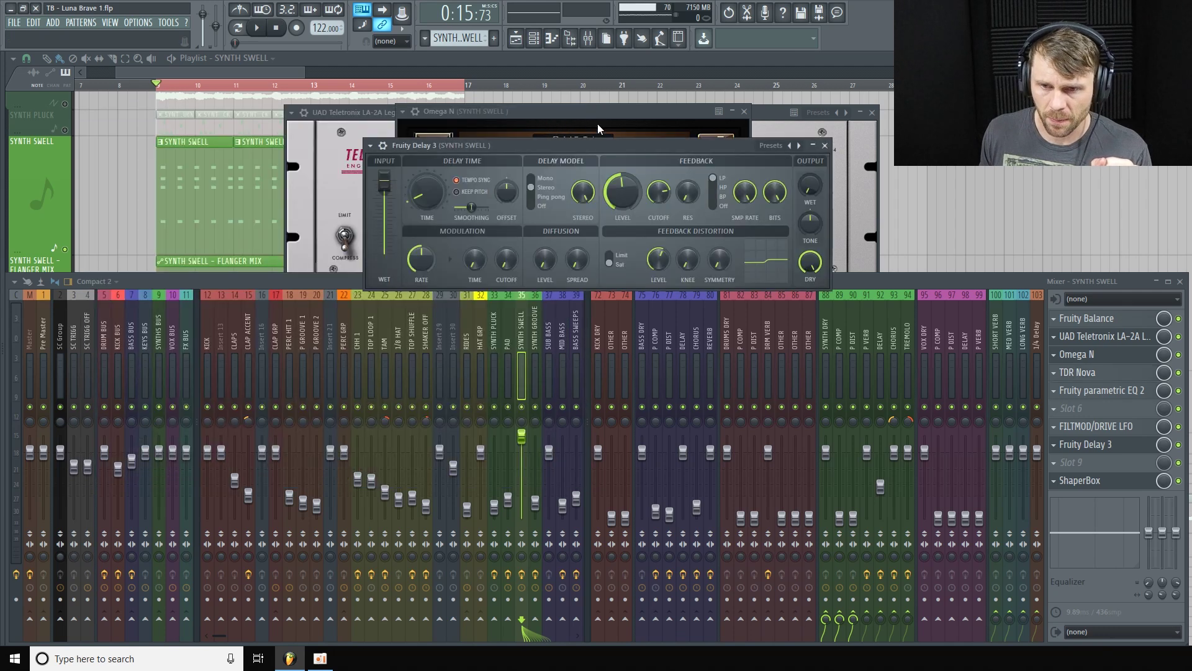
Step: Open Fruity parametric EQ 2 on the SYNTH SWELL track, restore it to a small window and inspect its low-pass band
left_click(1143, 391)
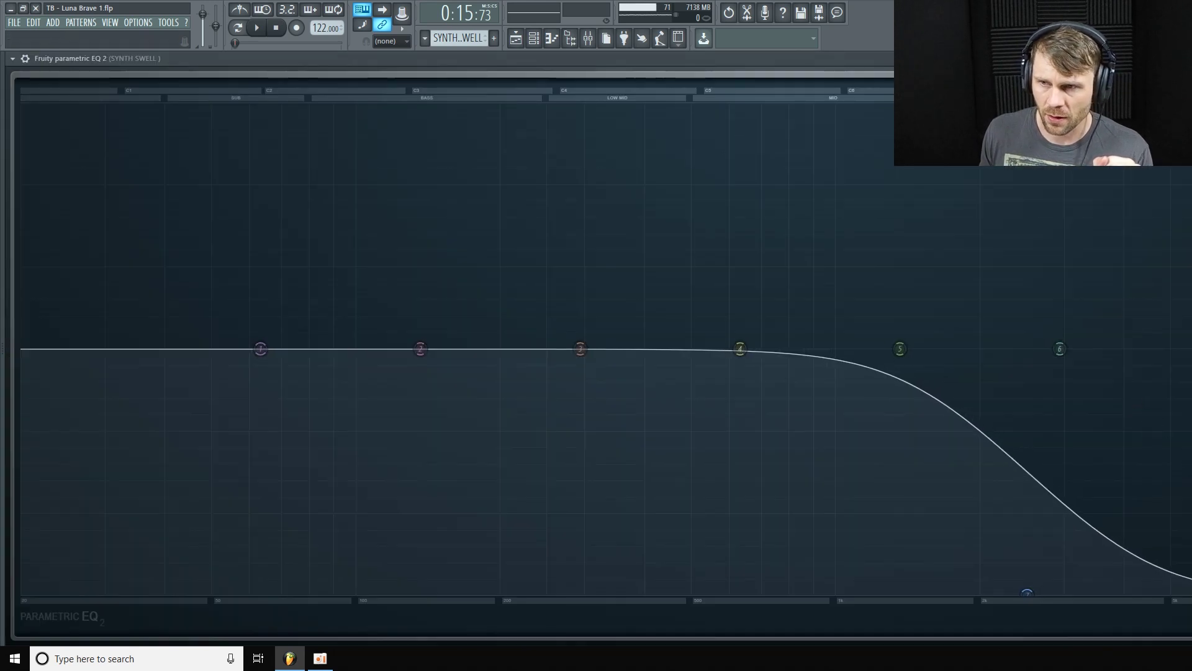
left_click_drag(553, 58, 560, 99)
left_click_drag(1189, 96, 504, 205)
left_click_drag(372, 208, 649, 350)
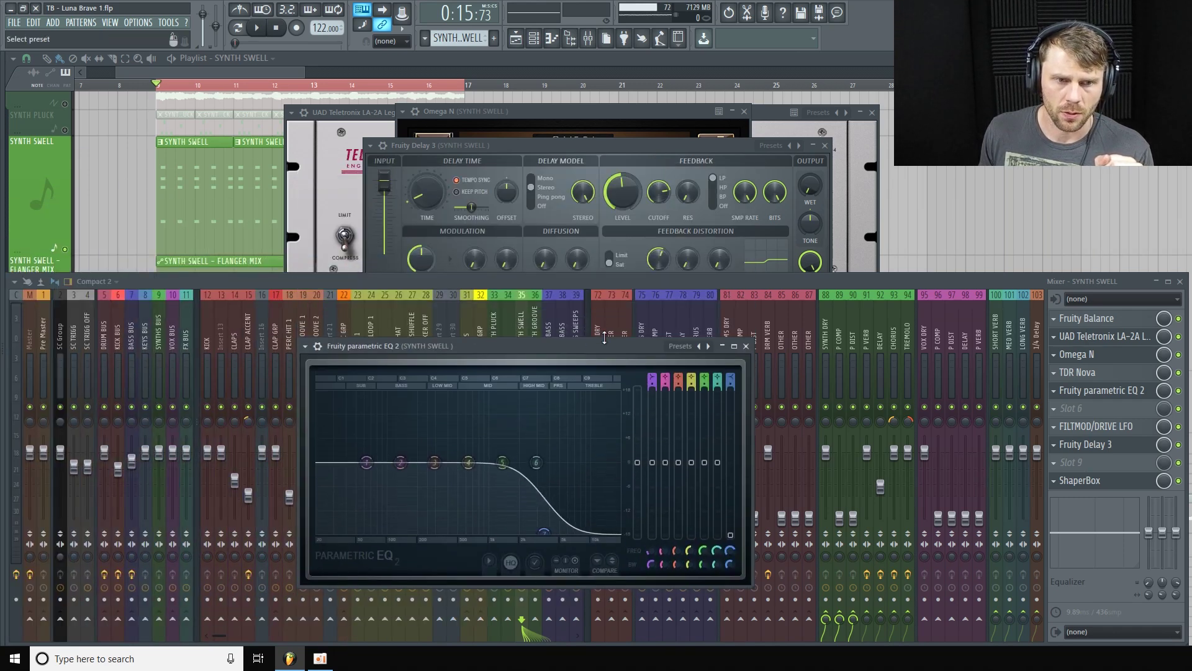
left_click_drag(567, 349, 404, 173)
mouse_move(336, 318)
left_mouse_down()
mouse_move(381, 312)
mouse_move(330, 318)
left_mouse_up()
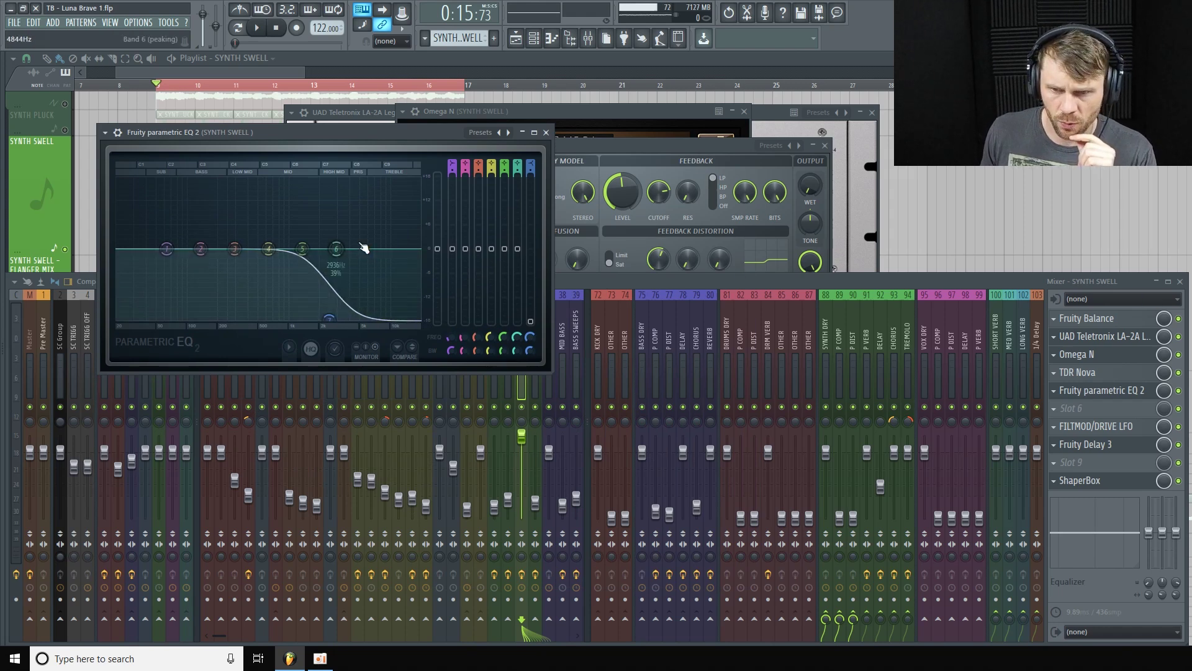
Step: Open the FILTMOD/DRIVE LFO controller, place it beside the EQ and examine how it modulates the low-pass band
left_click(1136, 430)
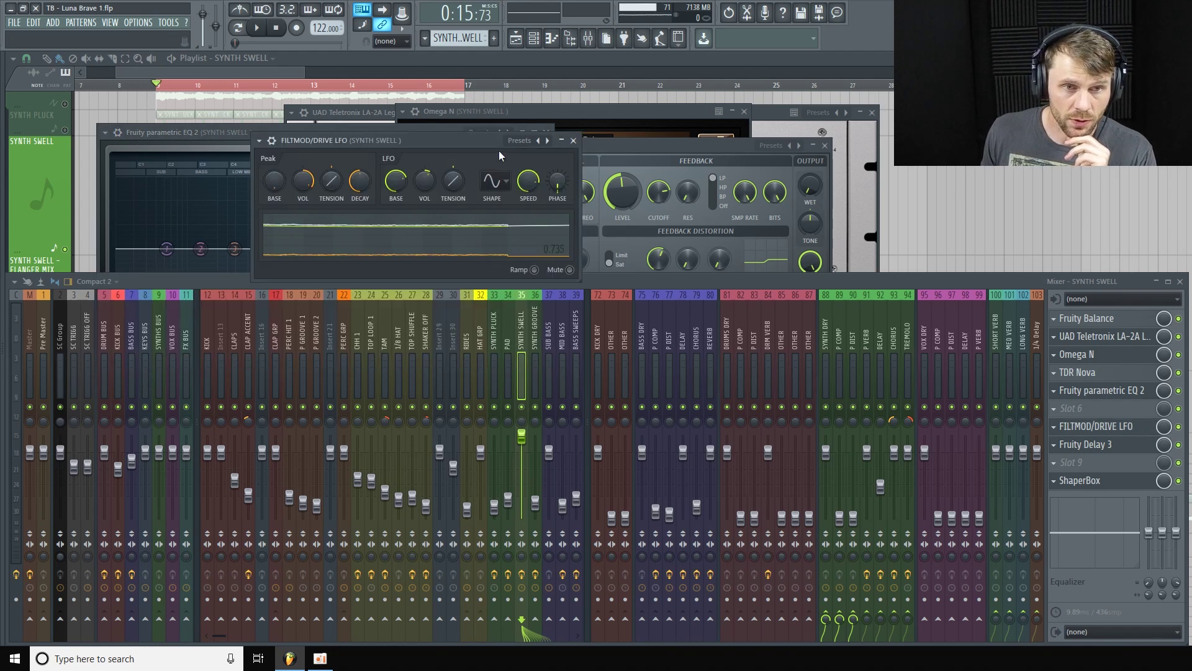
left_click_drag(442, 140, 694, 167)
left_click(403, 137)
left_click_drag(402, 132, 396, 129)
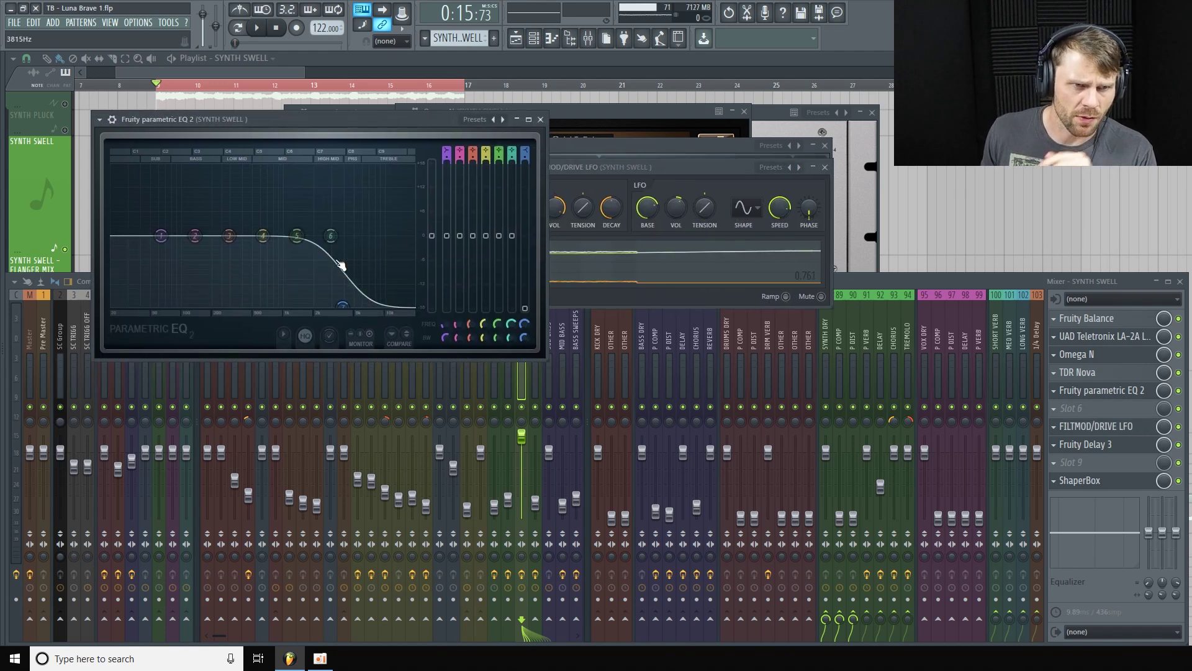
left_click_drag(344, 306, 333, 312)
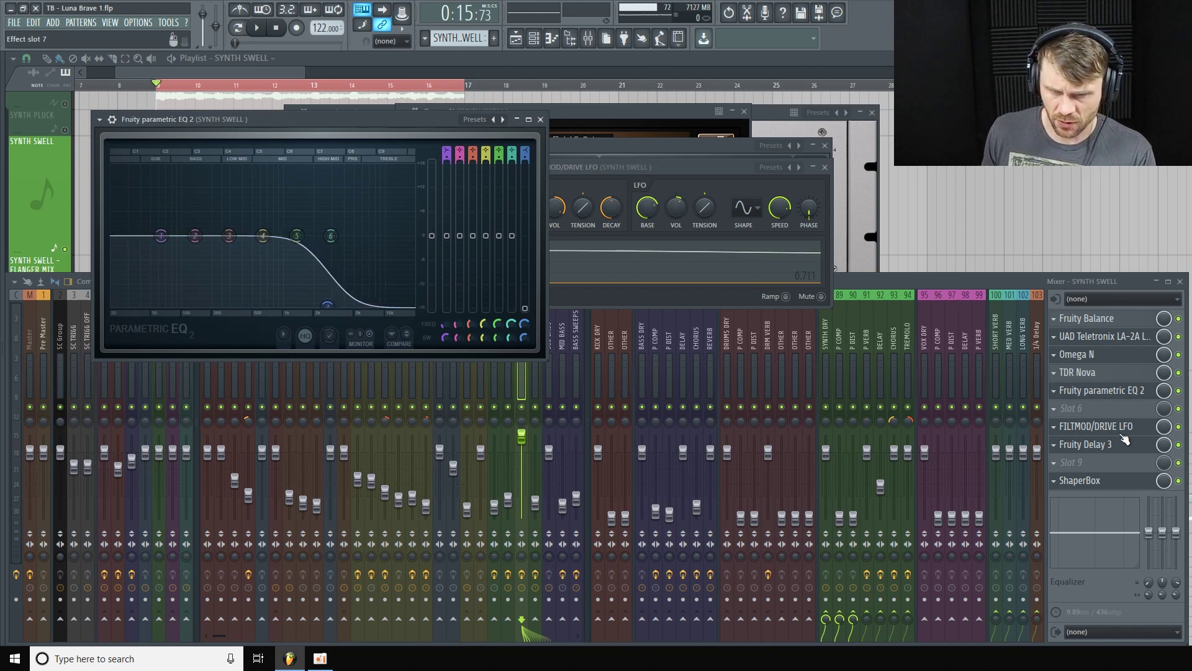
Step: Reopen the SYNTH SWELL channel's FM8 synth and examine the modulated Overdrive Drive knob
left_click(535, 39)
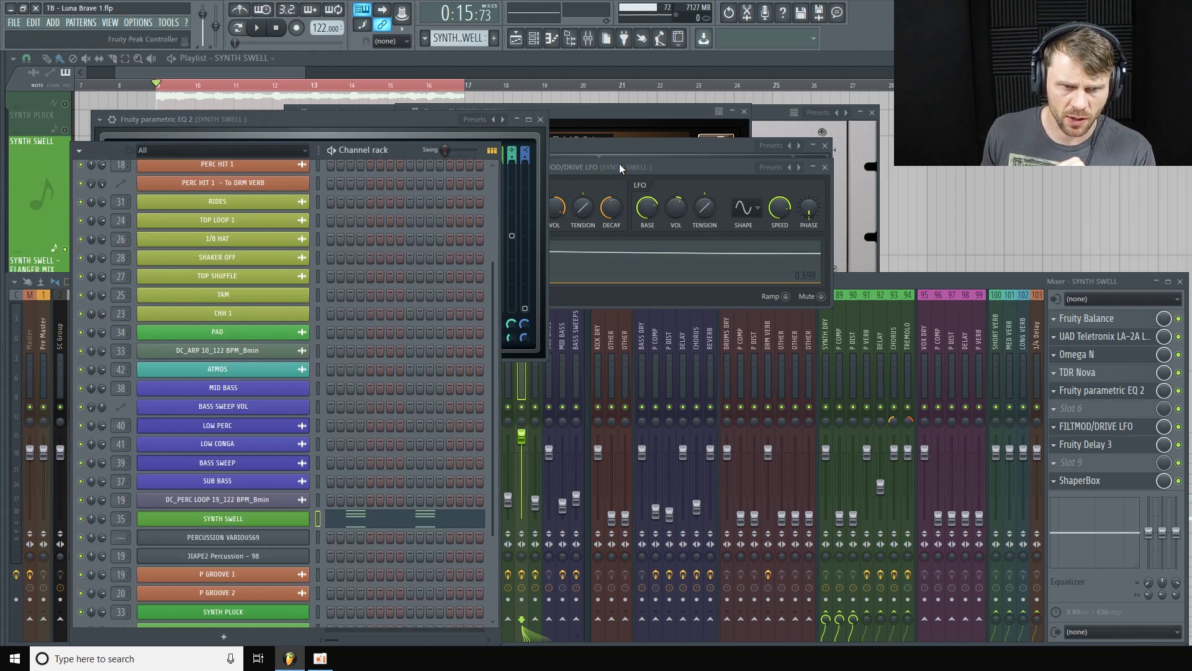
left_click(242, 519)
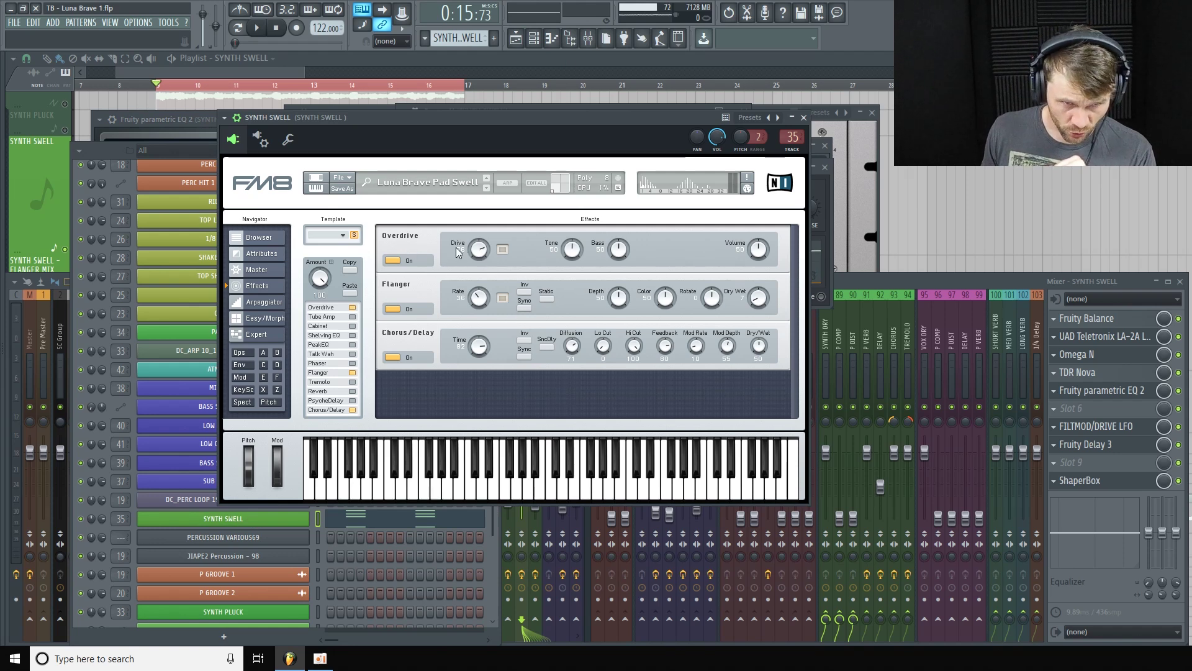
left_click_drag(483, 251, 475, 255)
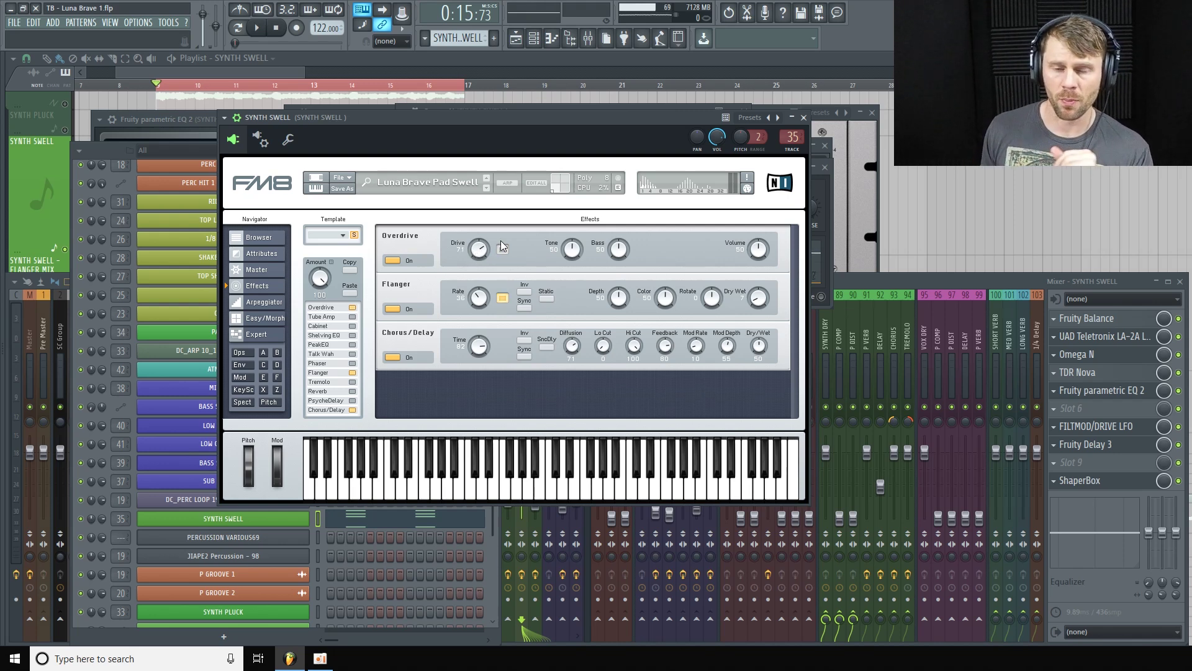
Step: Close FM8, open Fruity Delay 3 on the SYNTH SWELL track to examine its settings, and audition the delayed swell
left_click(804, 118)
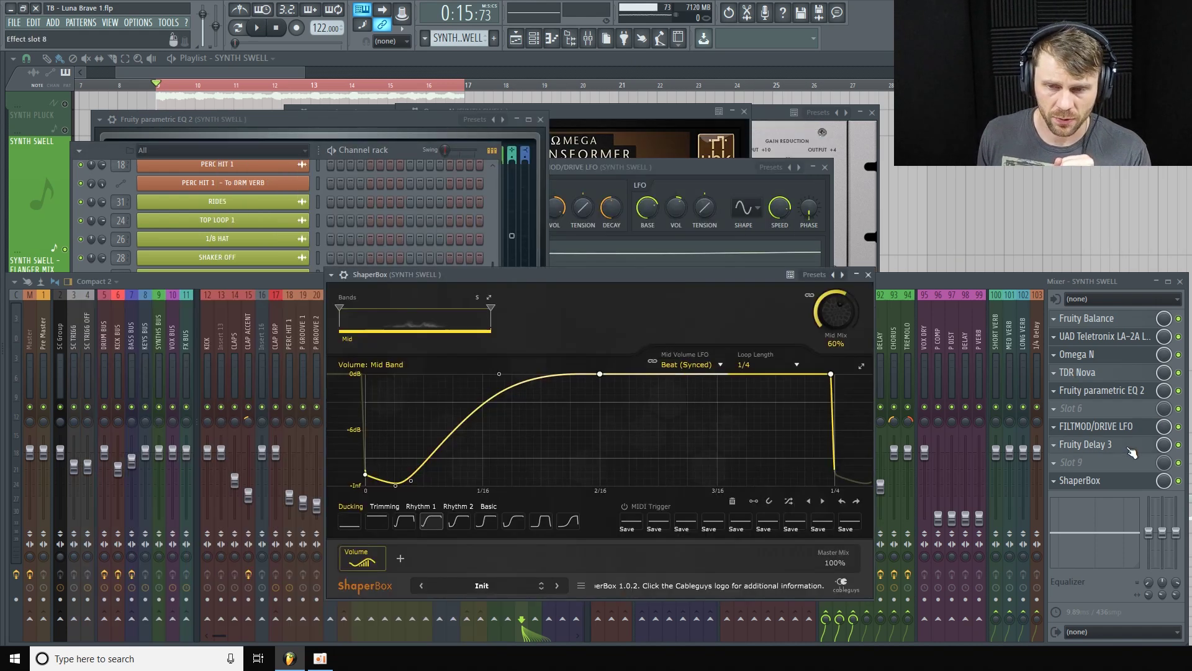
left_click(1133, 452)
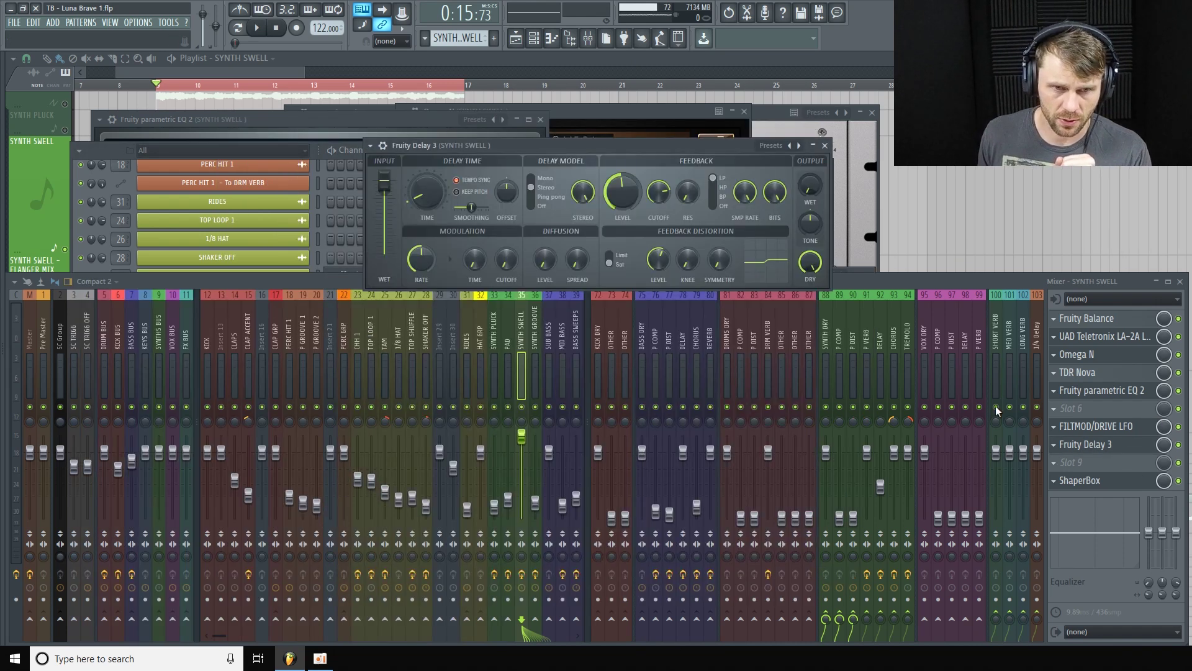
left_click_drag(634, 149, 619, 146)
left_click_drag(409, 194, 410, 194)
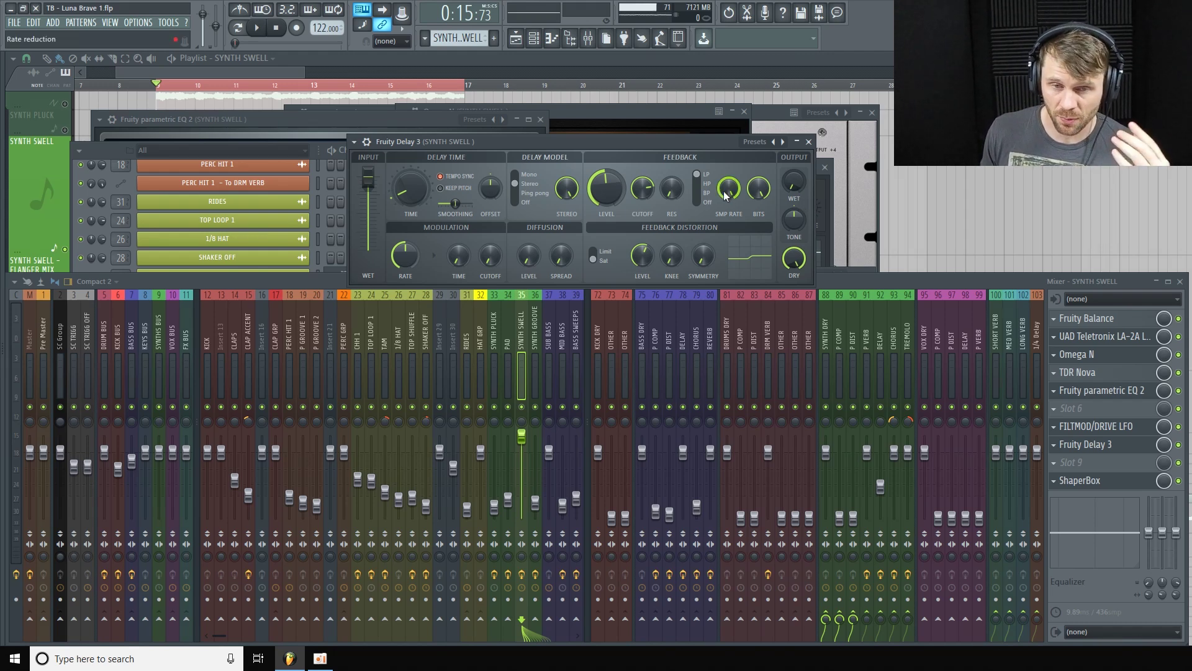
left_click(259, 29)
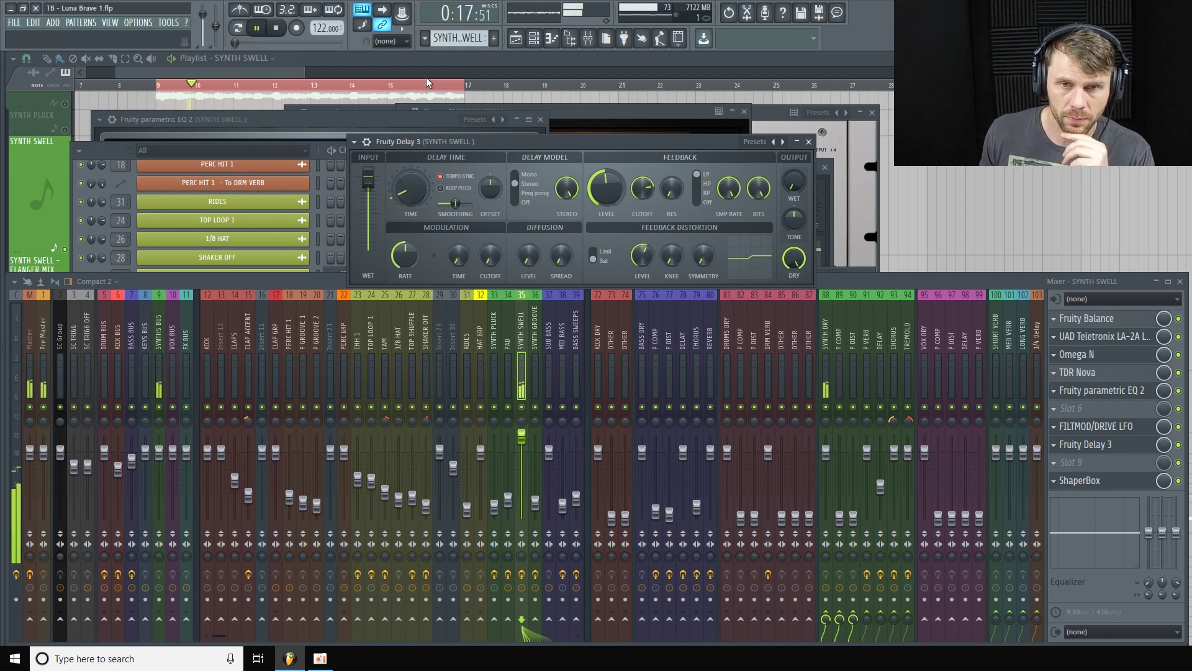
left_click(278, 31)
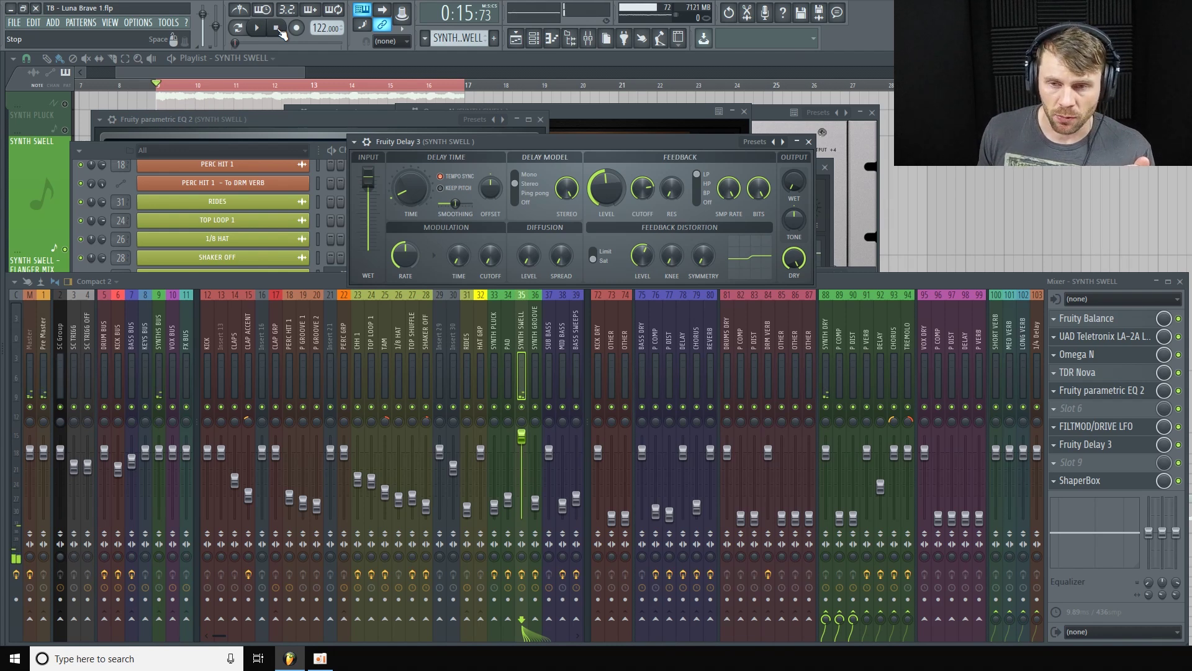
Step: Open ShaperBox on the SYNTH SWELL track and reposition its window to inspect the mid-band volume curve
left_click(1134, 484)
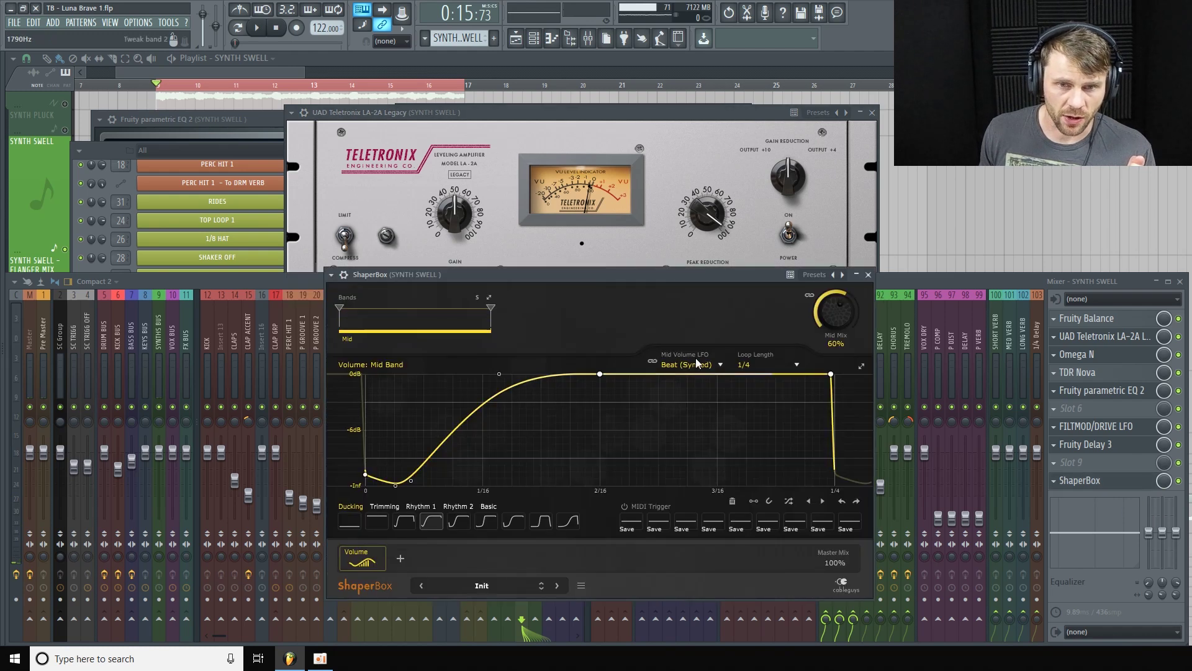
left_click_drag(640, 272, 595, 244)
left_click_drag(411, 99, 420, 91)
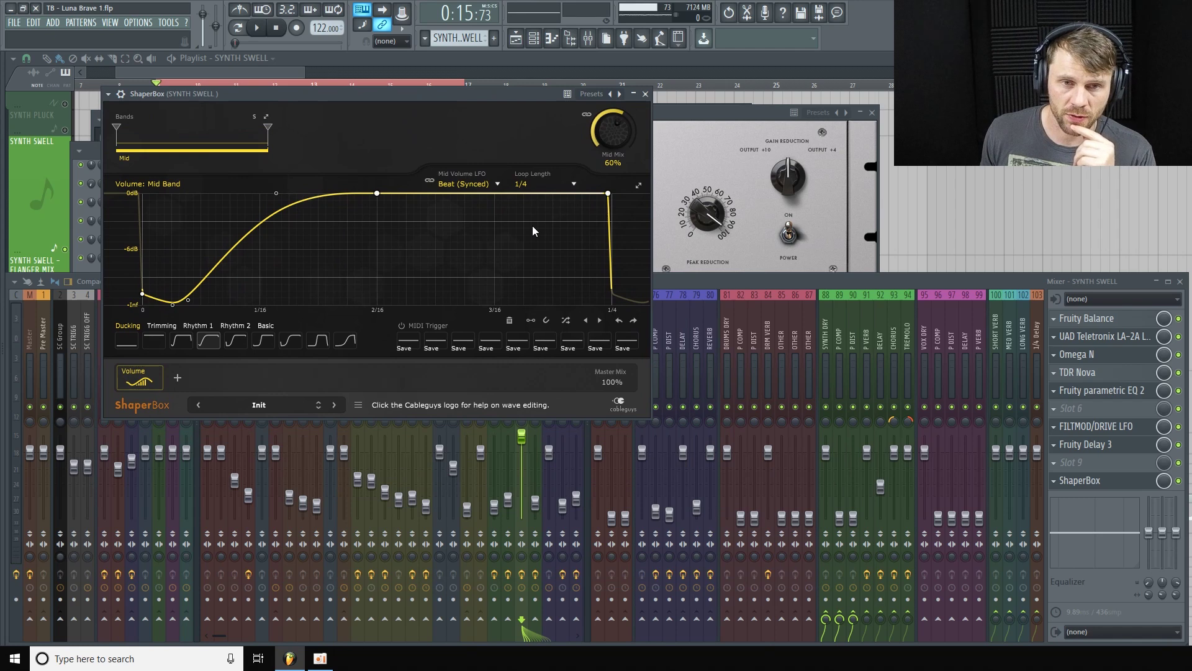
Step: Unmute the SYNTH SWELL delay, chorus and tremolo send tracks, plus SYNTH GROOVE and its channel volume automation in the playlist
left_click_drag(304, 72, 354, 72)
left_click_drag(37, 254, 38, 207)
left_click_drag(44, 323, 43, 312)
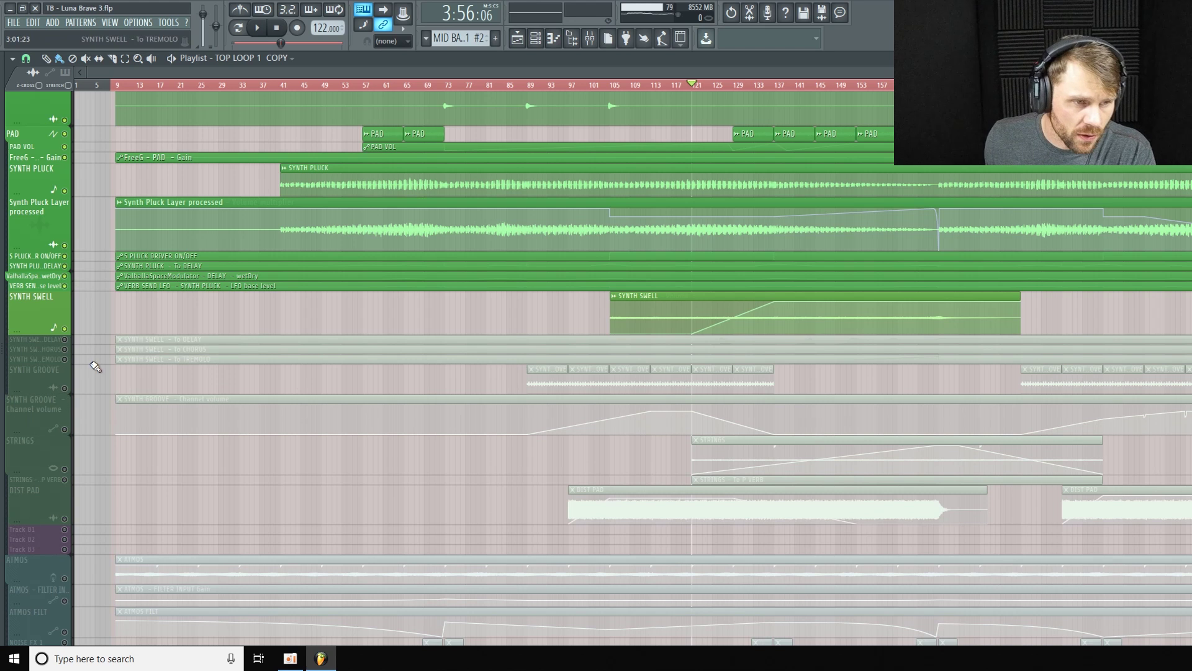
left_click_drag(64, 339, 74, 362)
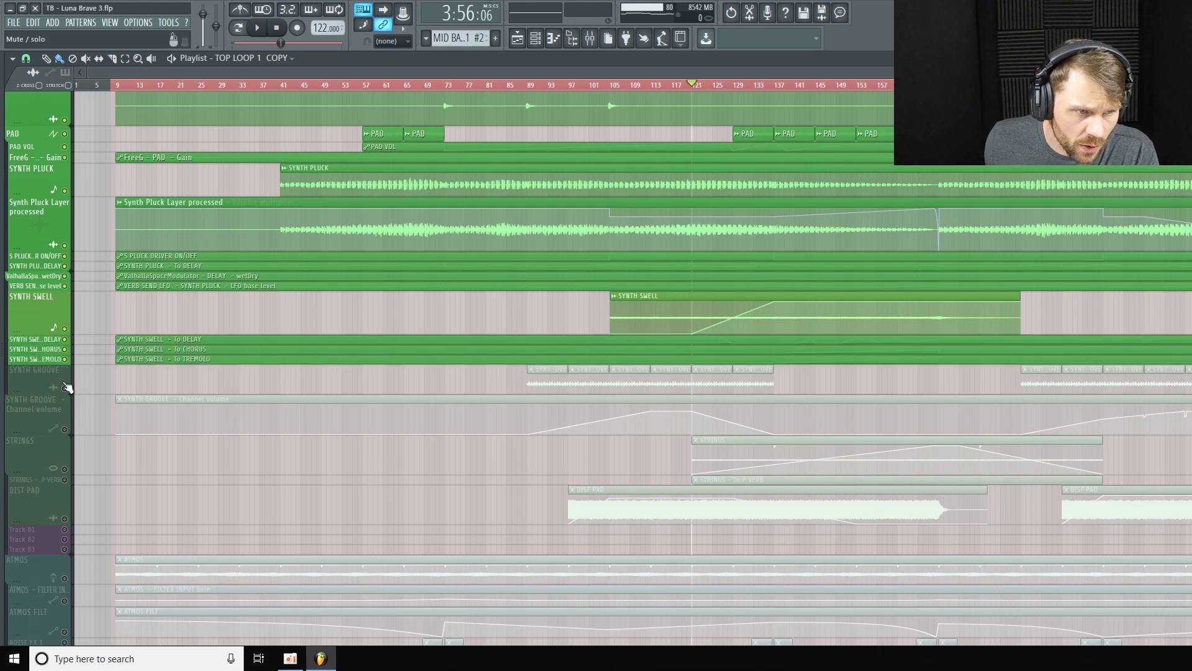
left_click(64, 388)
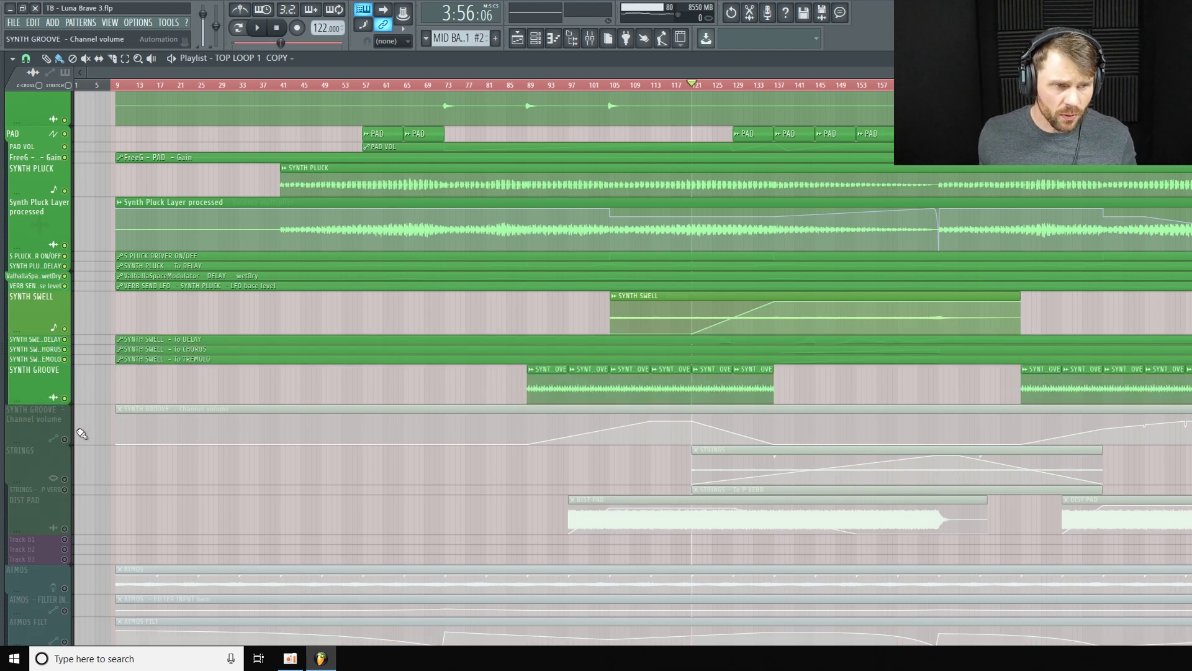
left_click(65, 439)
Step: Play the arrangement from about bar 109 and check the SYNTH GROOVE track in the mixer before hiding the mixer again
left_click(649, 107)
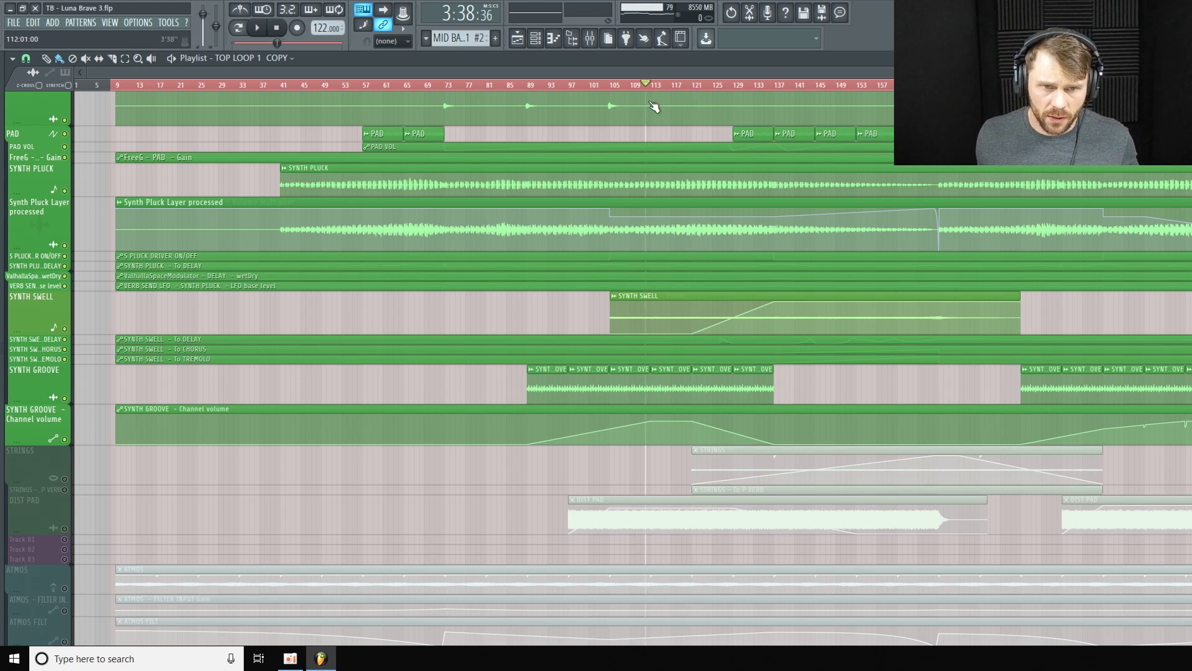
left_click(623, 111)
left_click(635, 111)
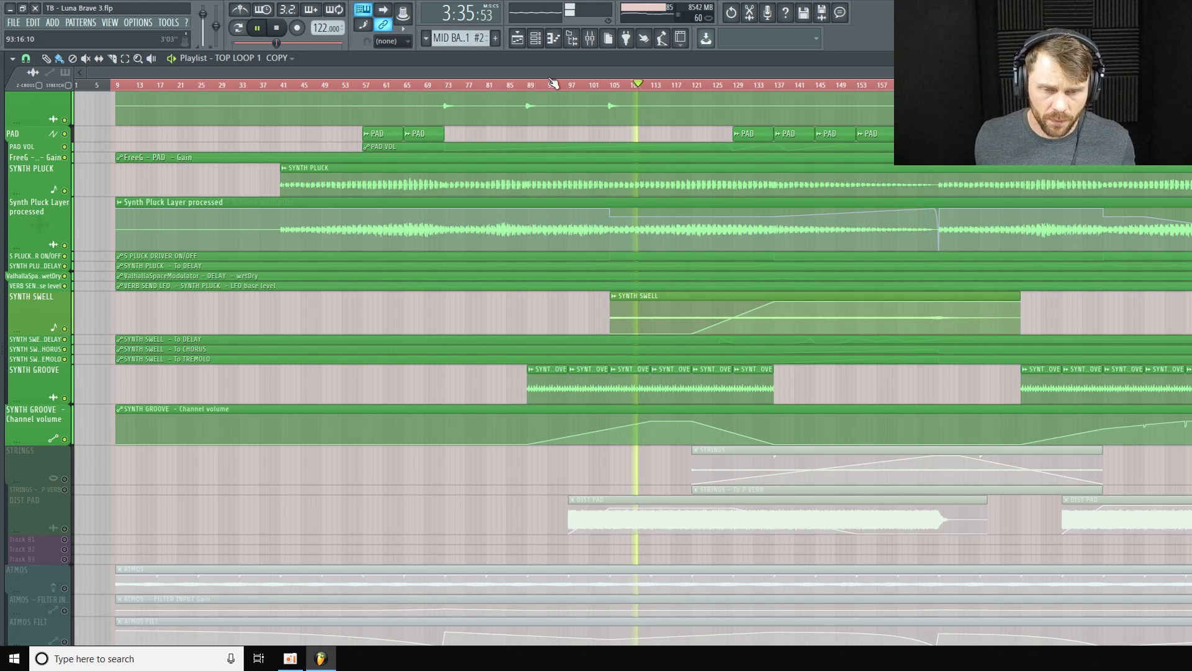
left_click(590, 38)
key("space")
key("space")
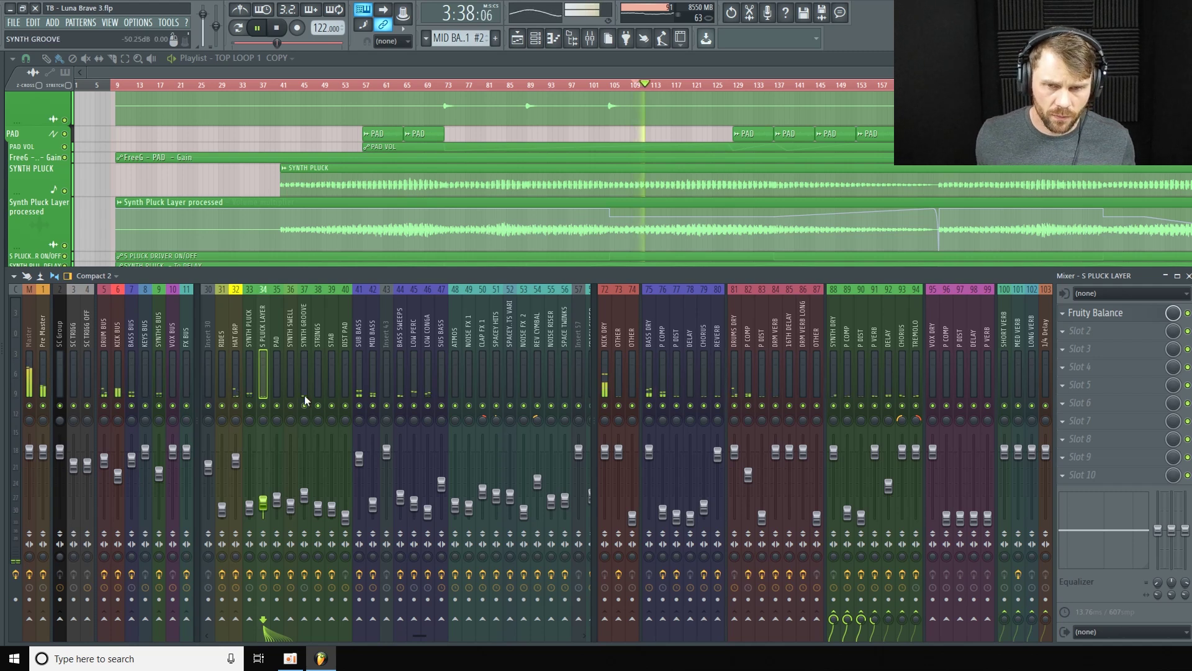
key("F9")
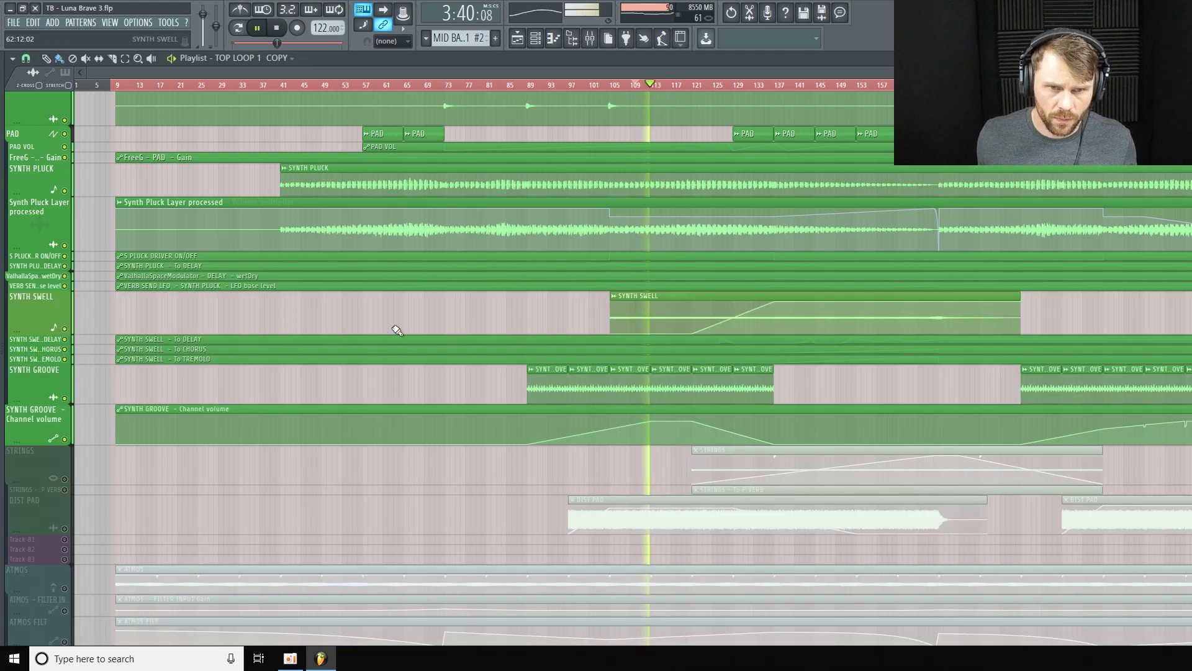
Step: Listen to the arrangement, briefly toggle the SYNTH GROOVE track's mute to compare it with and without the groove, and stop playback
scroll(413, 308, "down", 3)
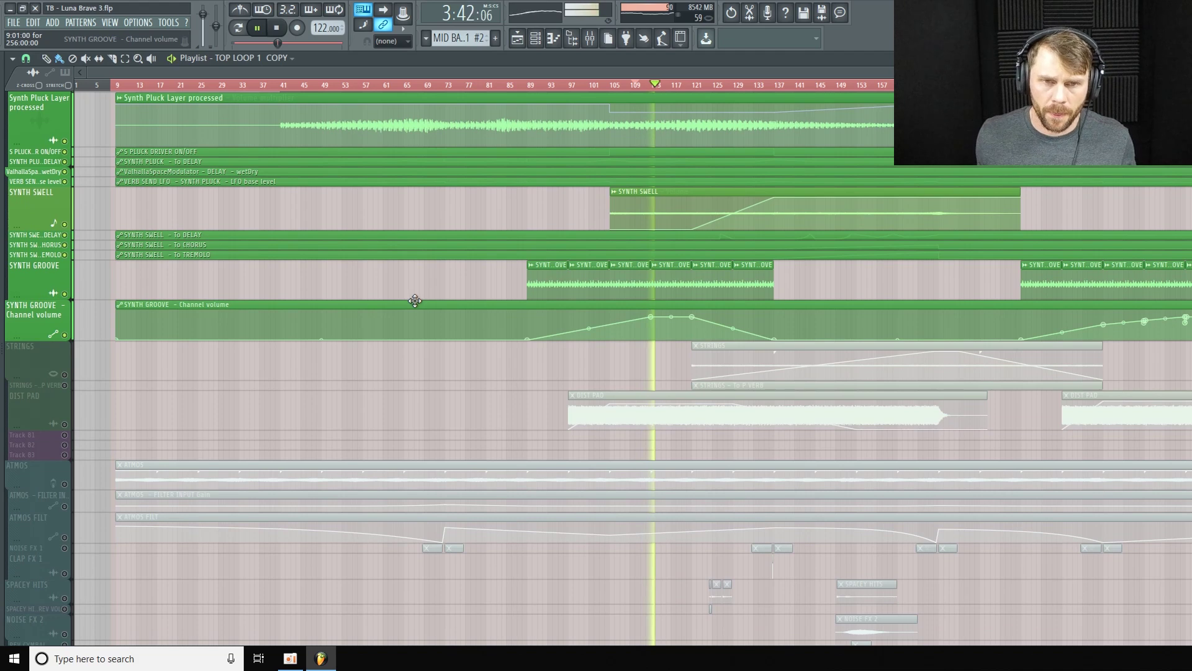
scroll(419, 299, "down", 2)
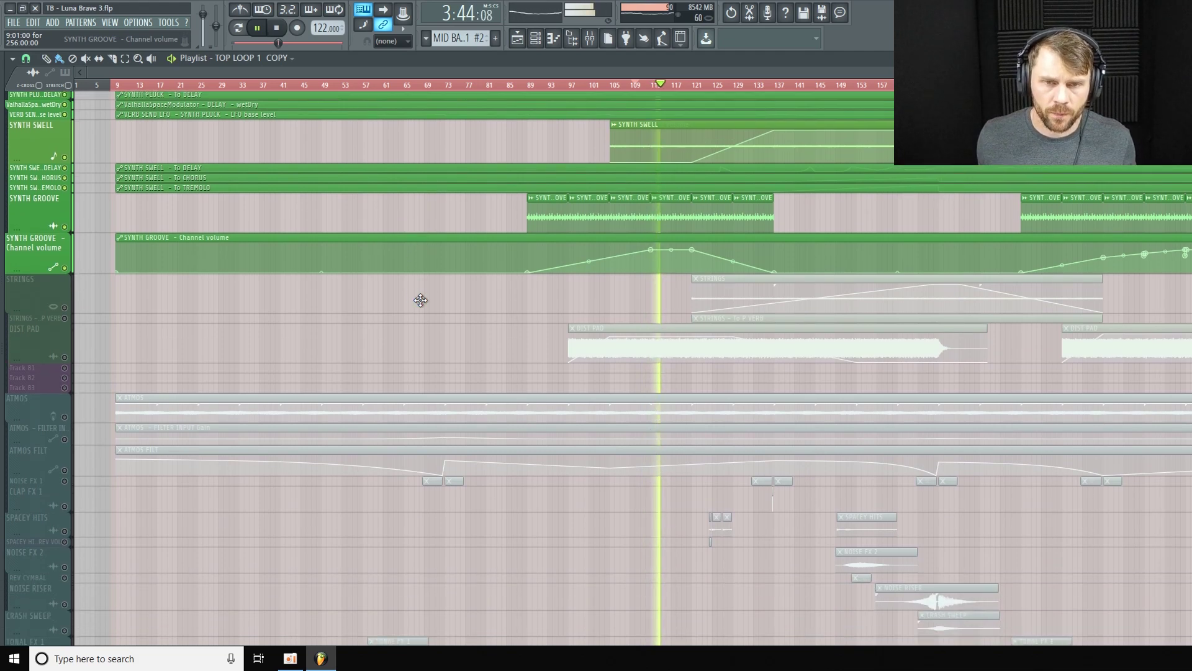
scroll(418, 301, "up", 4)
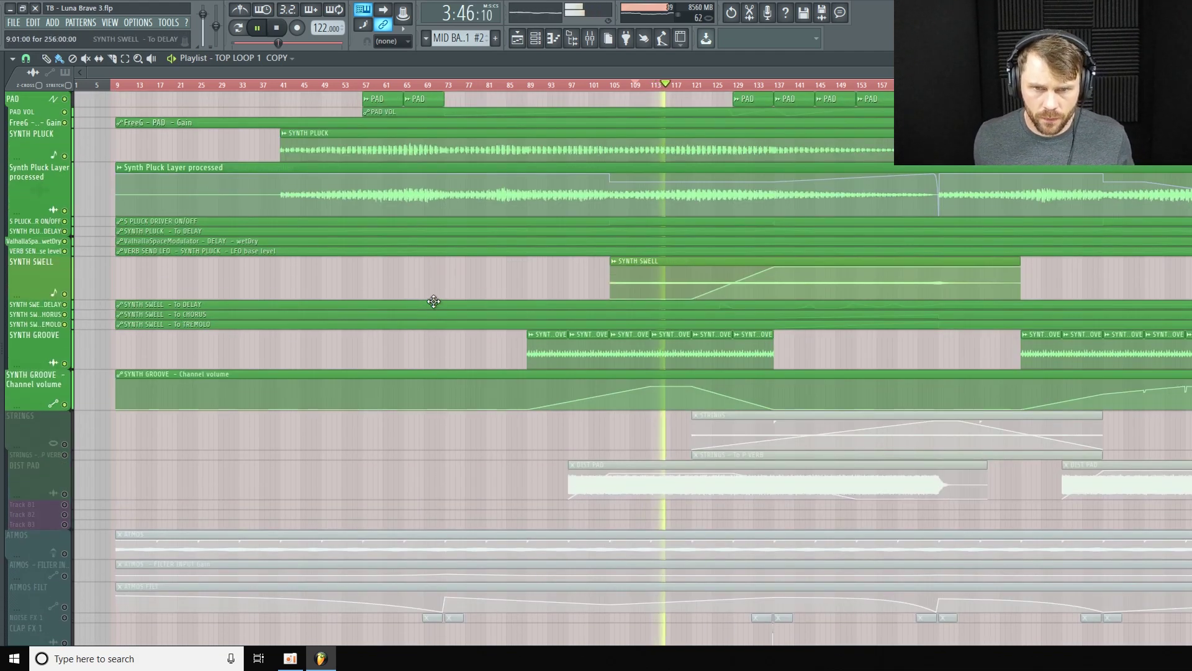
scroll(429, 302, "up", 2)
scroll(422, 300, "down", 2)
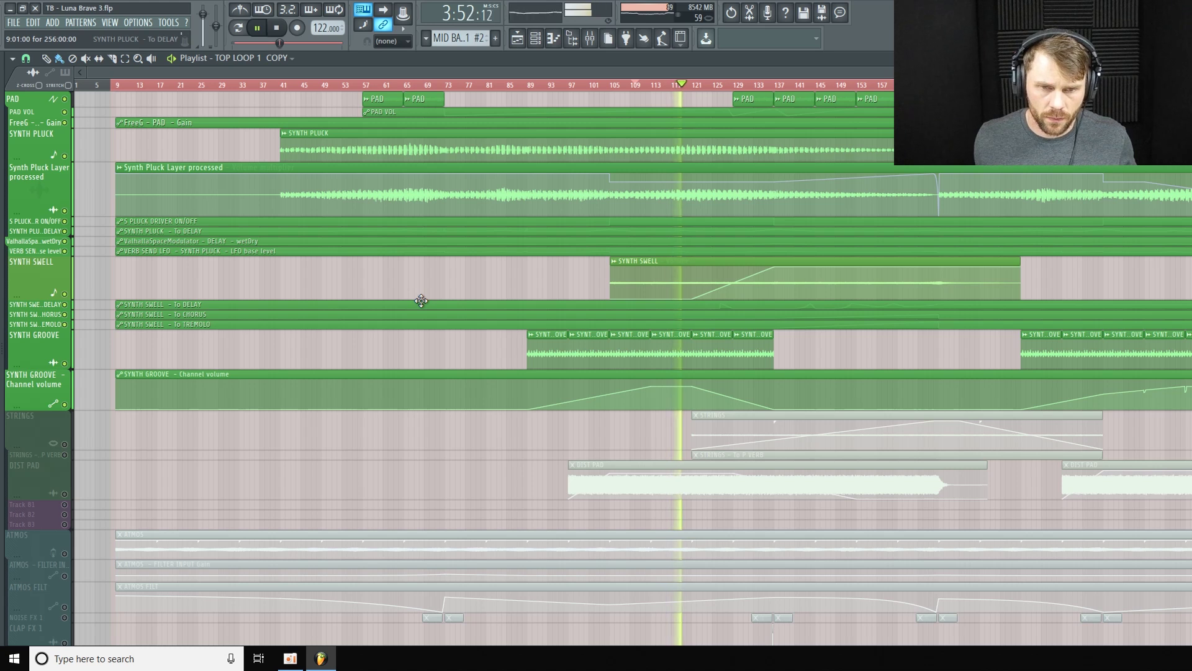
left_click(65, 363)
left_click(64, 363)
key("space")
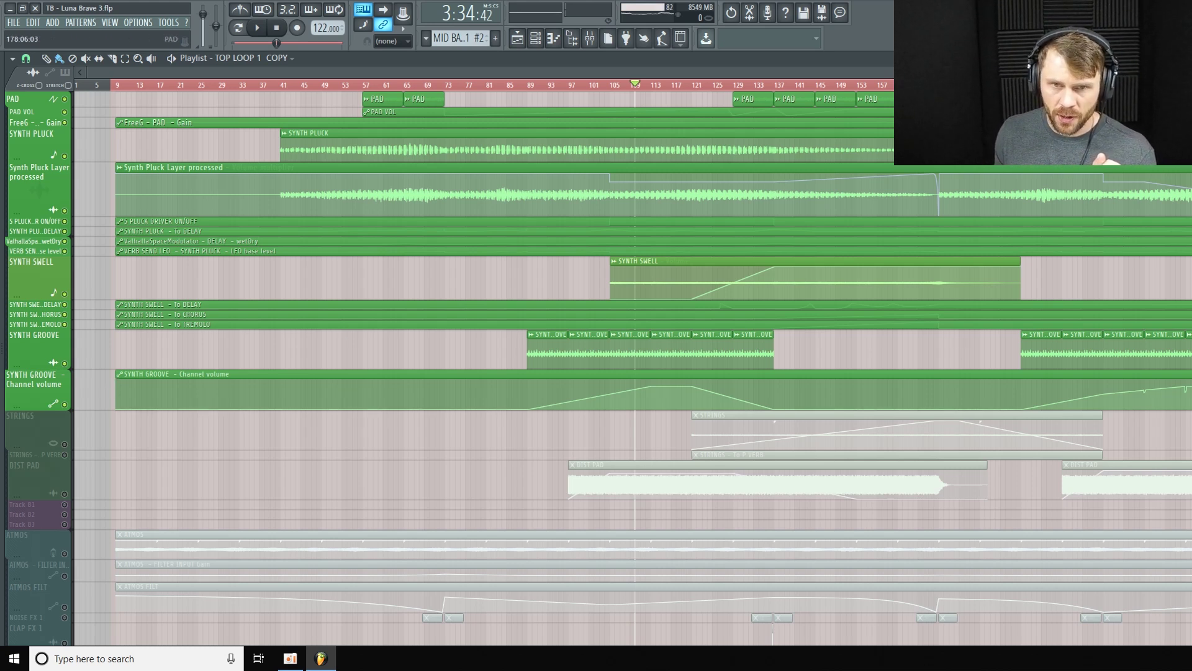
Step: Show the mixer and channel rack, view the list of available instrument plugins, and return to the full playlist
scroll(619, 466, "right", 3)
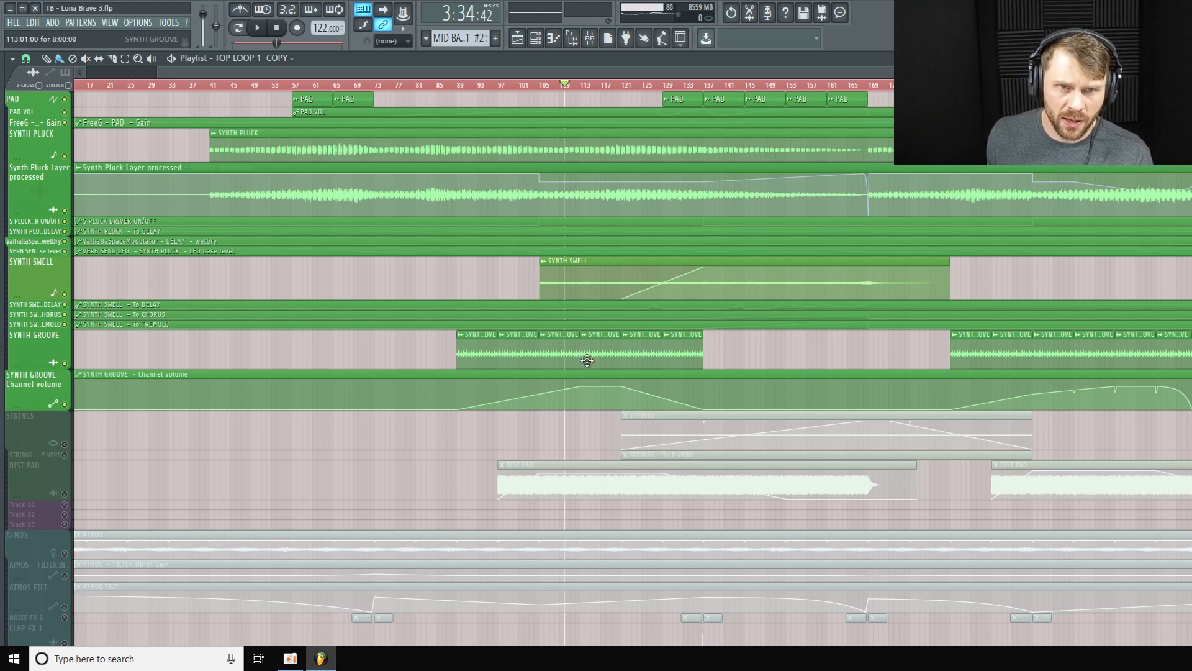
left_click(590, 39)
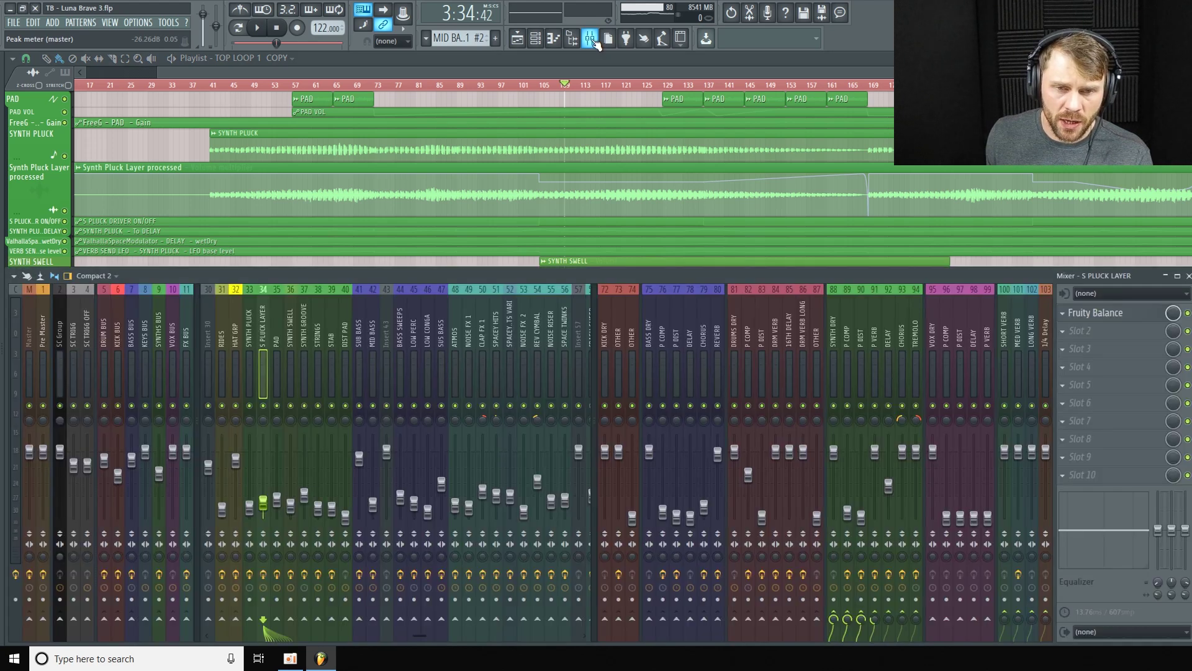
left_click(554, 39)
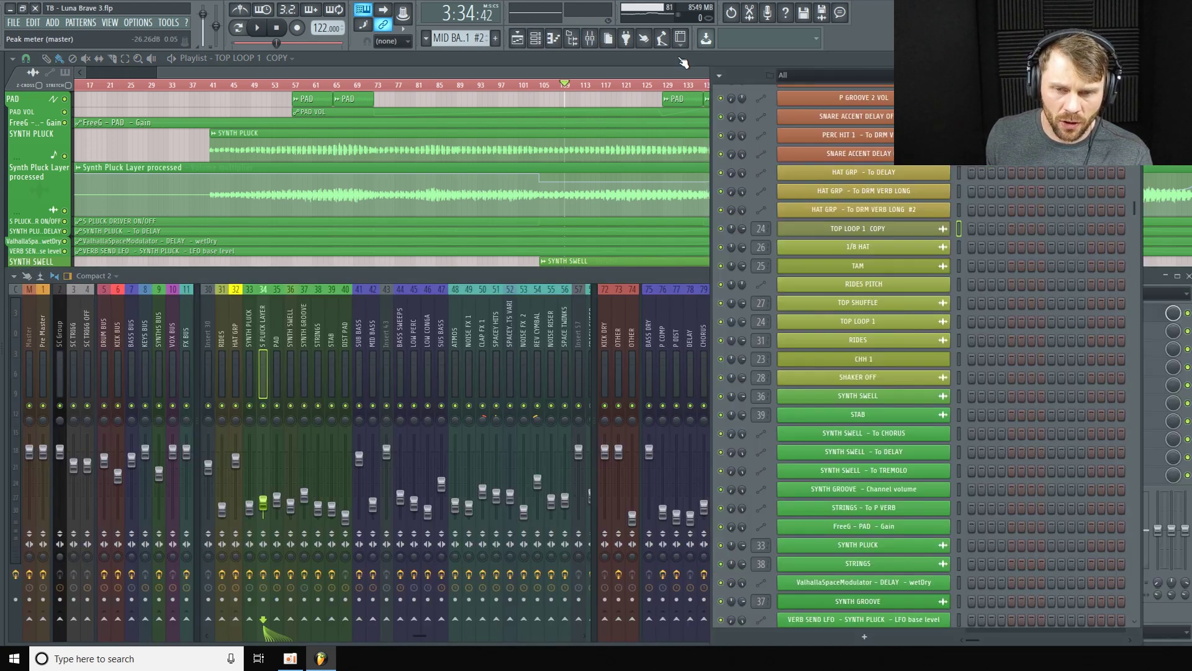
left_click(865, 639)
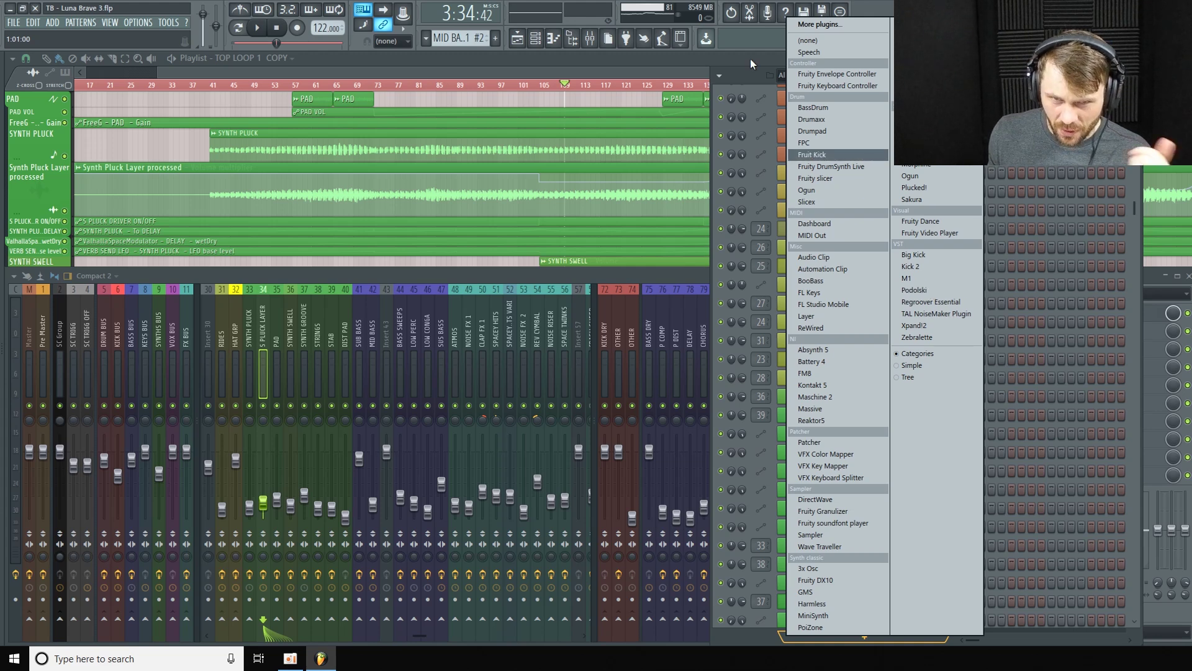
left_click(629, 70)
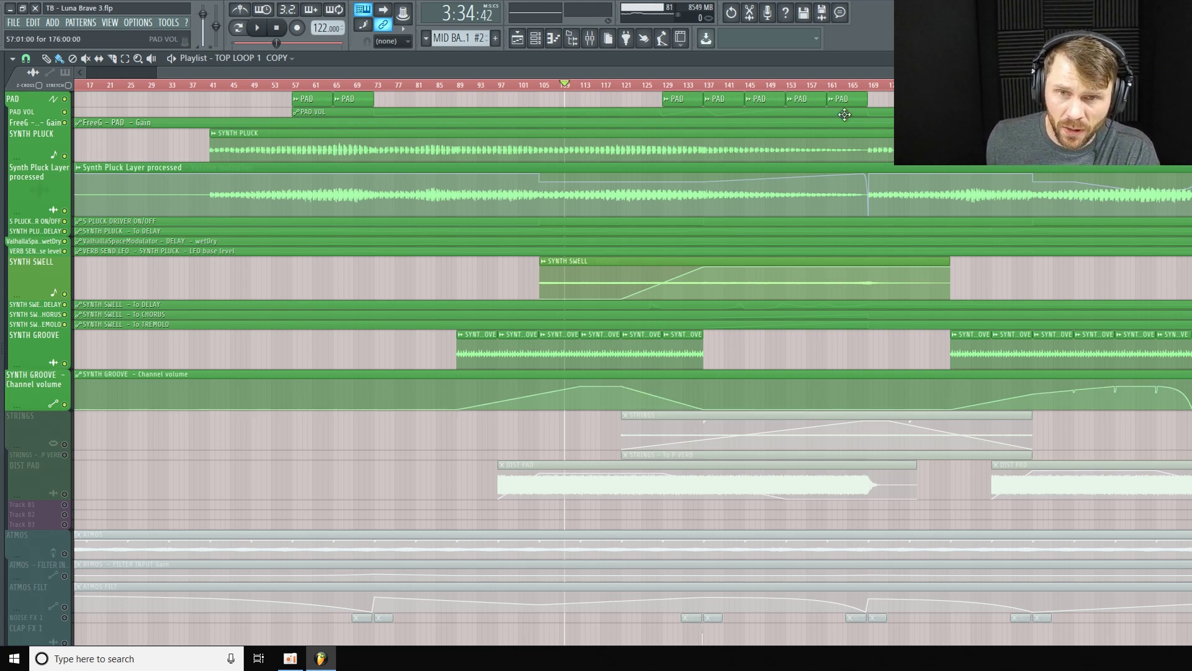
Step: Increase the height of the SYNTH GROOVE channel volume track and examine its automation curve across both groove sections
scroll(589, 482, "right", 5)
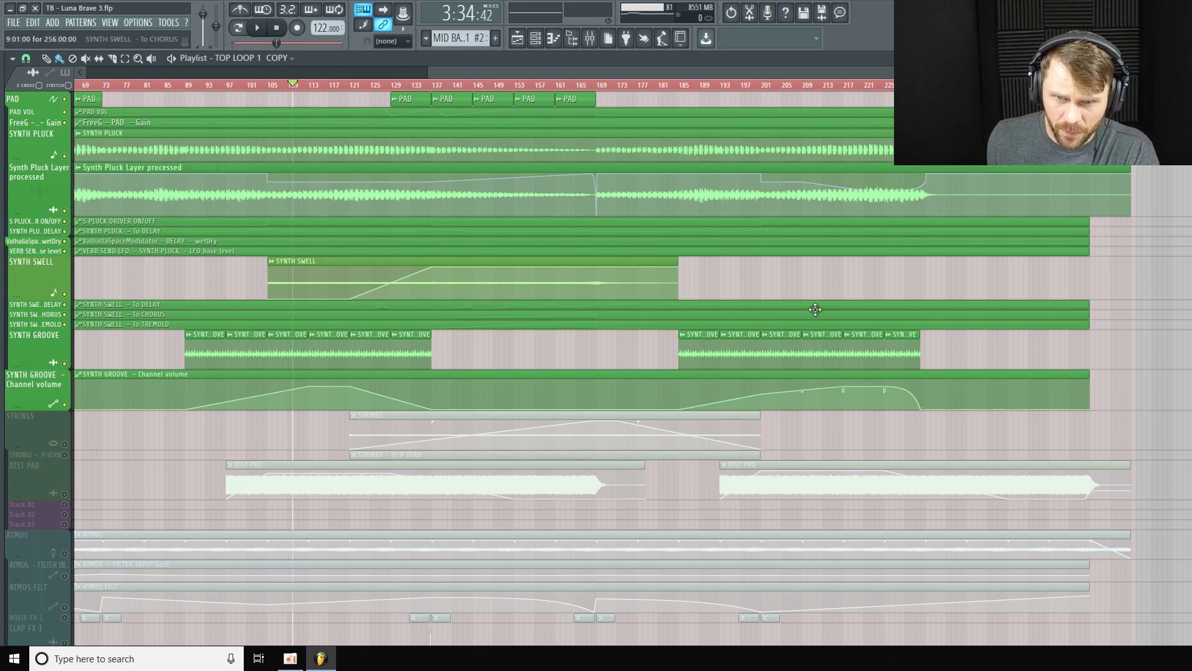
scroll(807, 317, "down", 4)
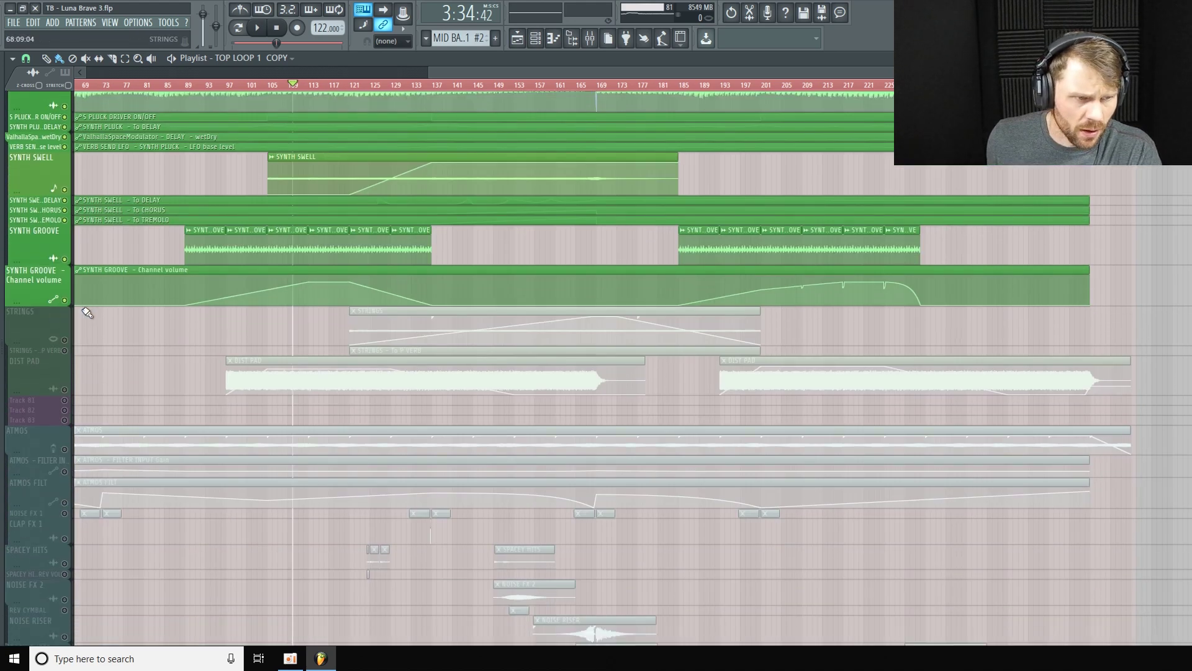
left_click_drag(37, 305, 38, 334)
scroll(559, 373, "right", 3)
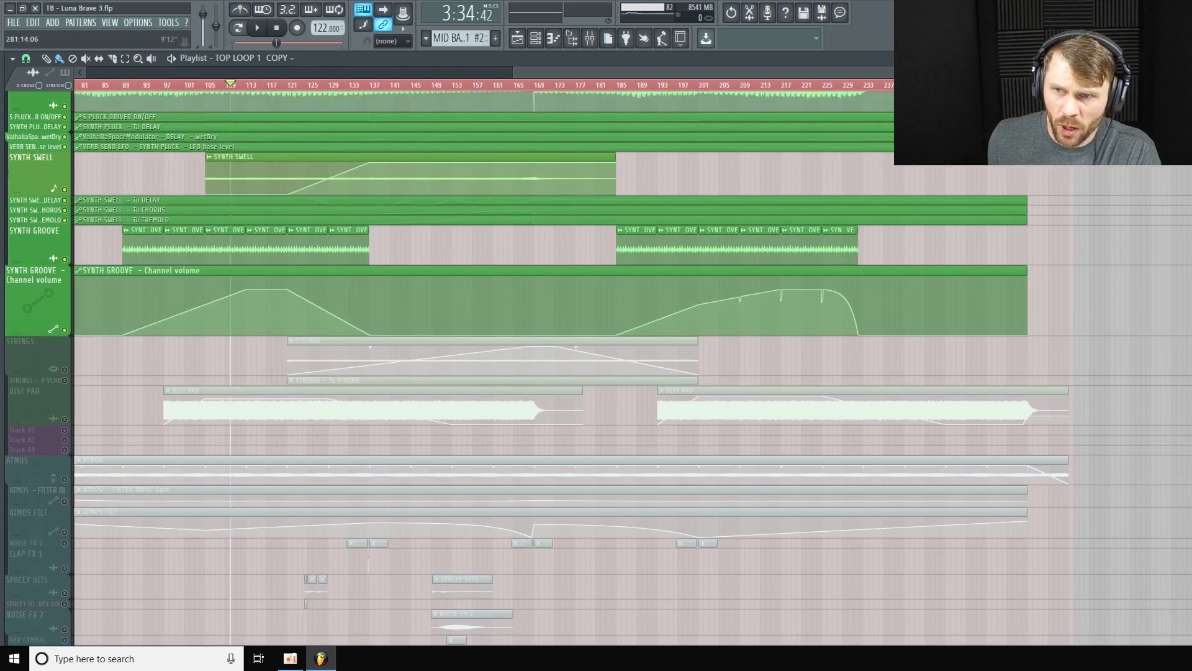
scroll(173, 54, "up", 4)
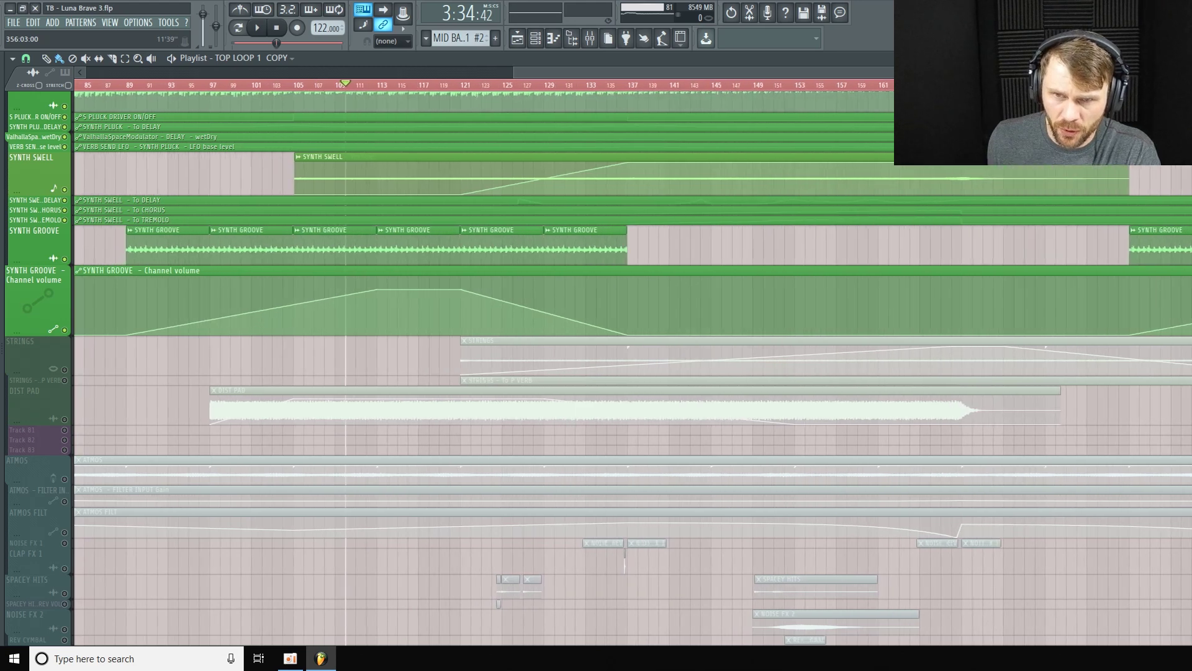
scroll(172, 55, "right", 2)
scroll(714, 199, "up", 2)
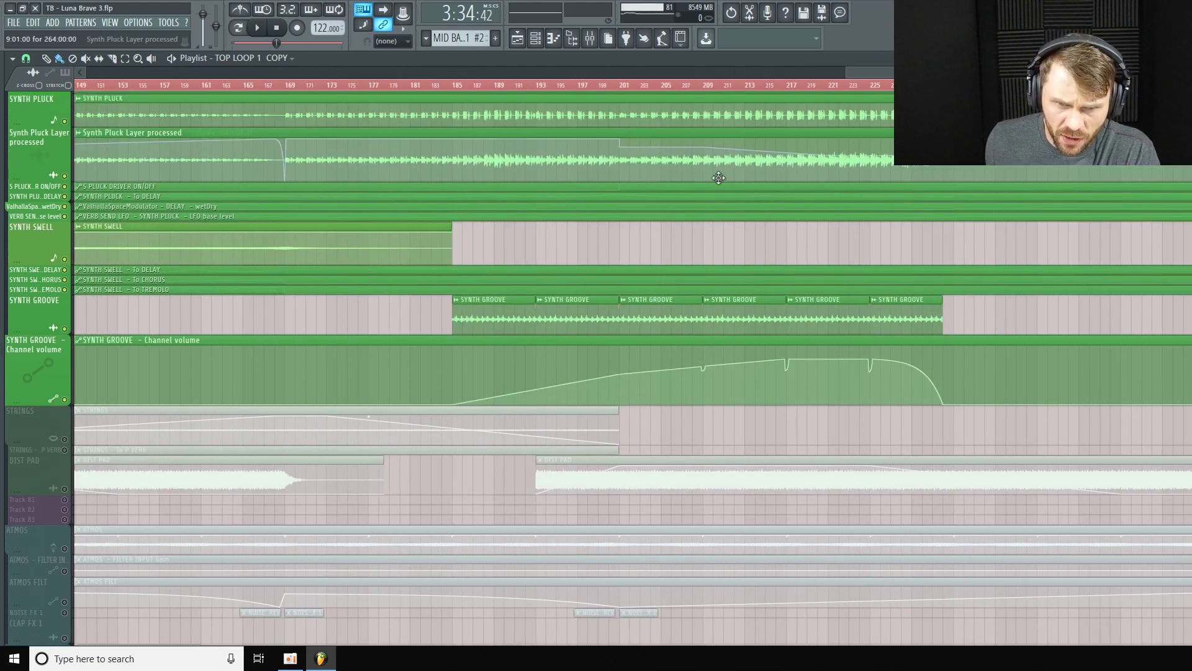
Step: Place the playhead at bar 209 and compare the dips in the SYNTH GROOVE volume automation with the STAB hits
left_click(713, 86)
left_click(704, 86)
scroll(618, 298, "up", 2)
scroll(613, 287, "down", 1)
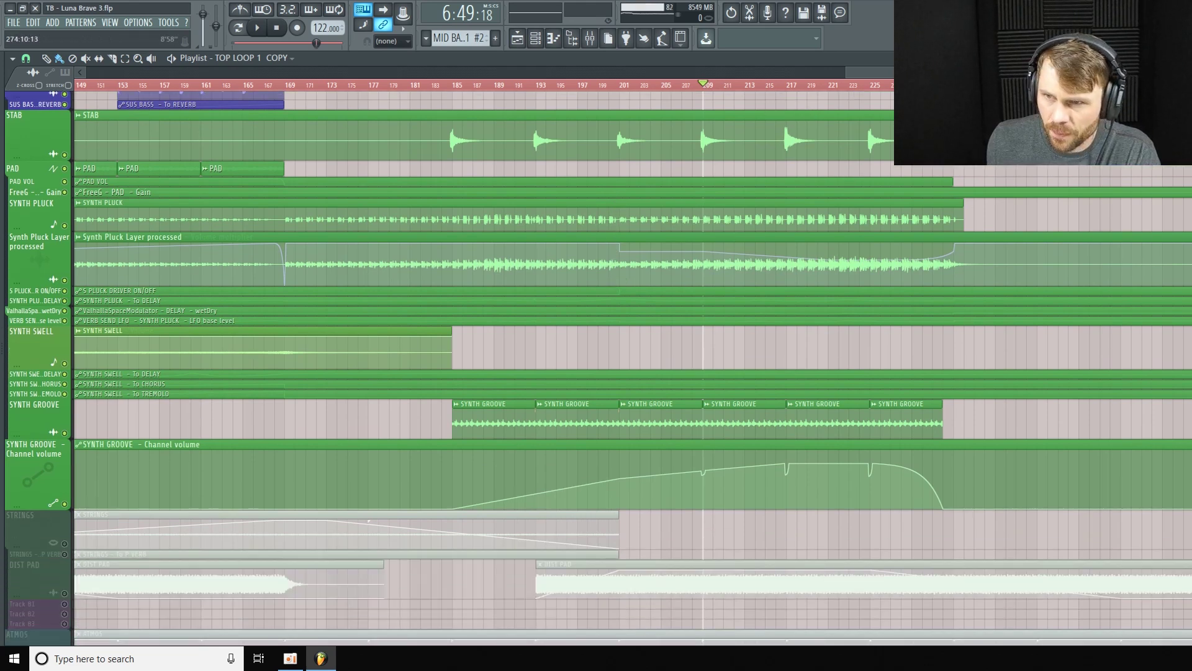
scroll(633, 360, "up", 4)
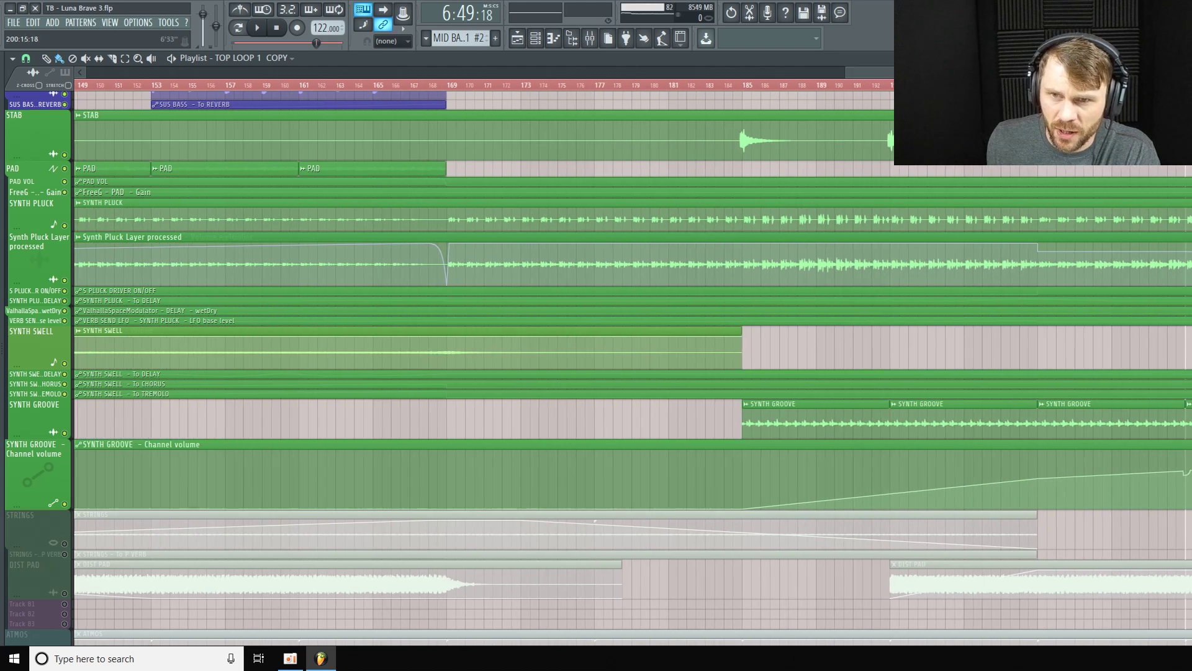
scroll(658, 97, "right", 5)
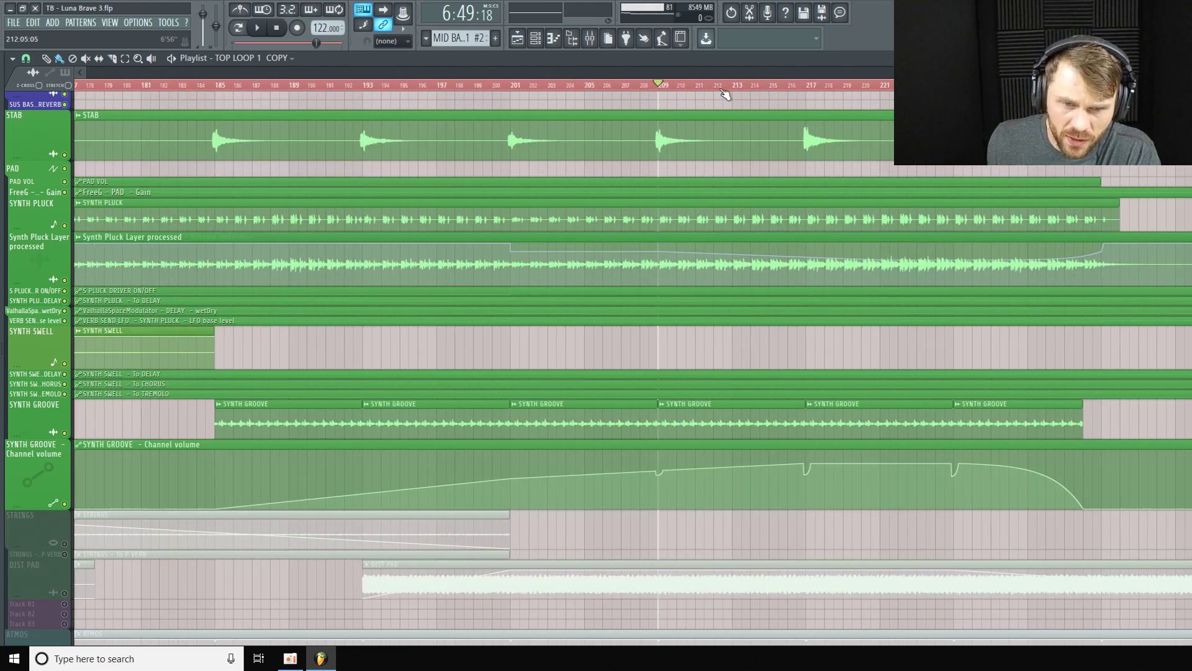
Step: Examine the SYNTH GROOVE volume automation back through the earlier groove section and place the playhead at bar 105
mouse_move(669, 90)
left_mouse_down()
mouse_move(963, 105)
mouse_move(318, 141)
left_mouse_up()
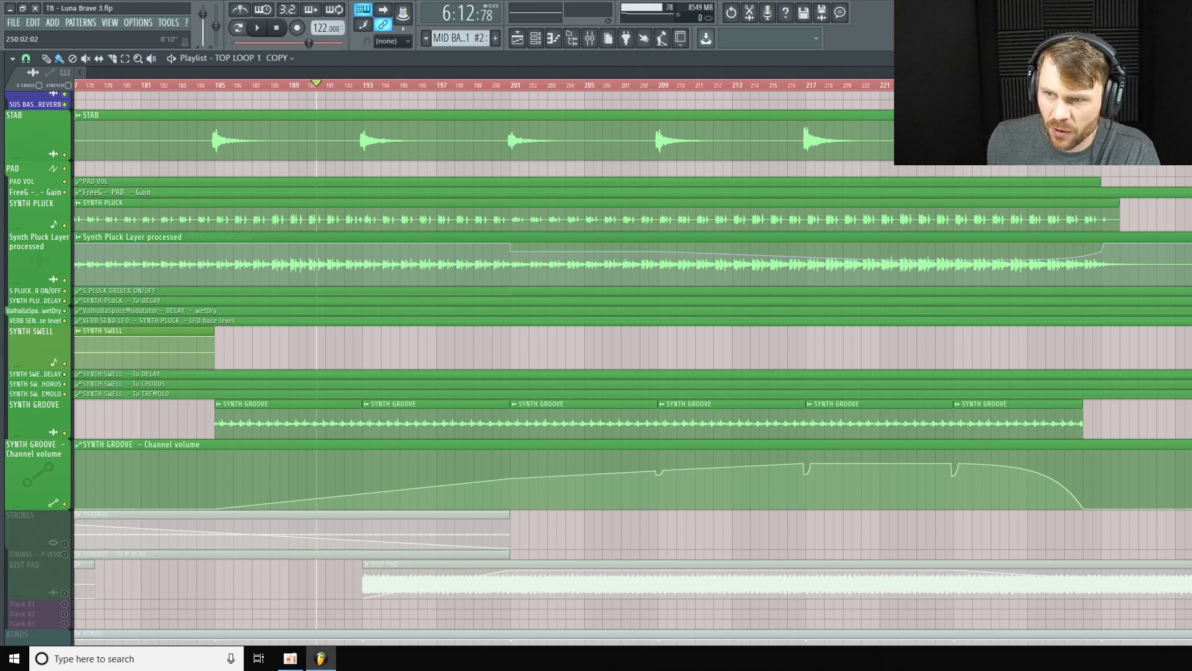
scroll(633, 361, "down", 2)
scroll(764, 174, "left", 3)
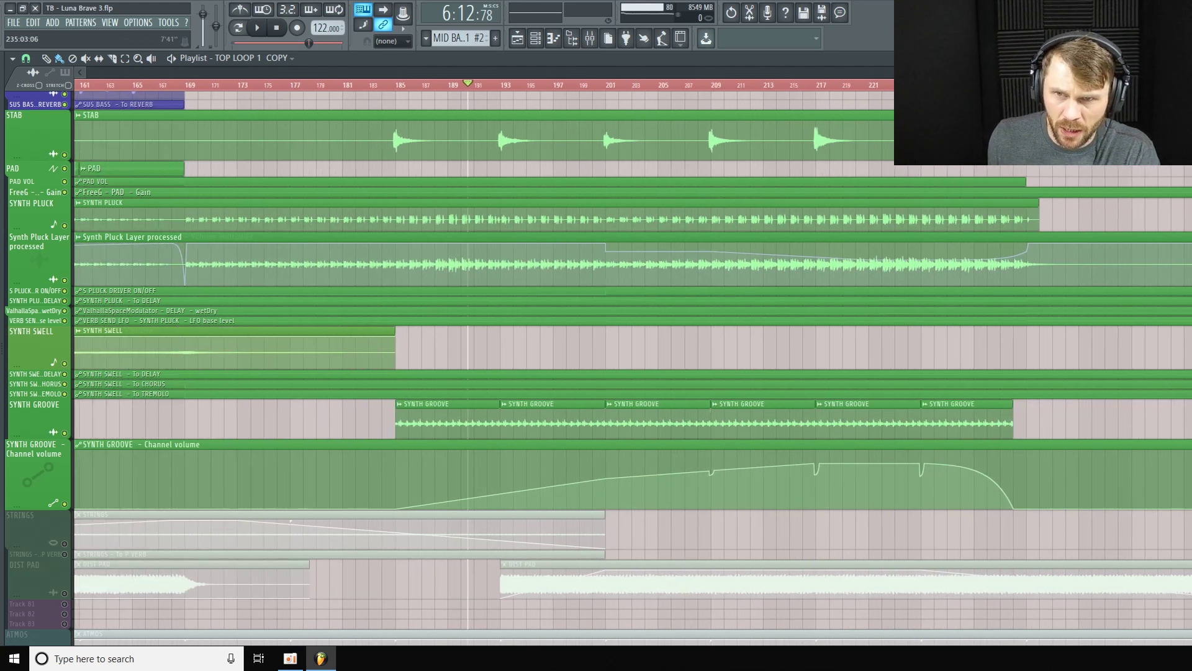
scroll(450, 369, "left", 12)
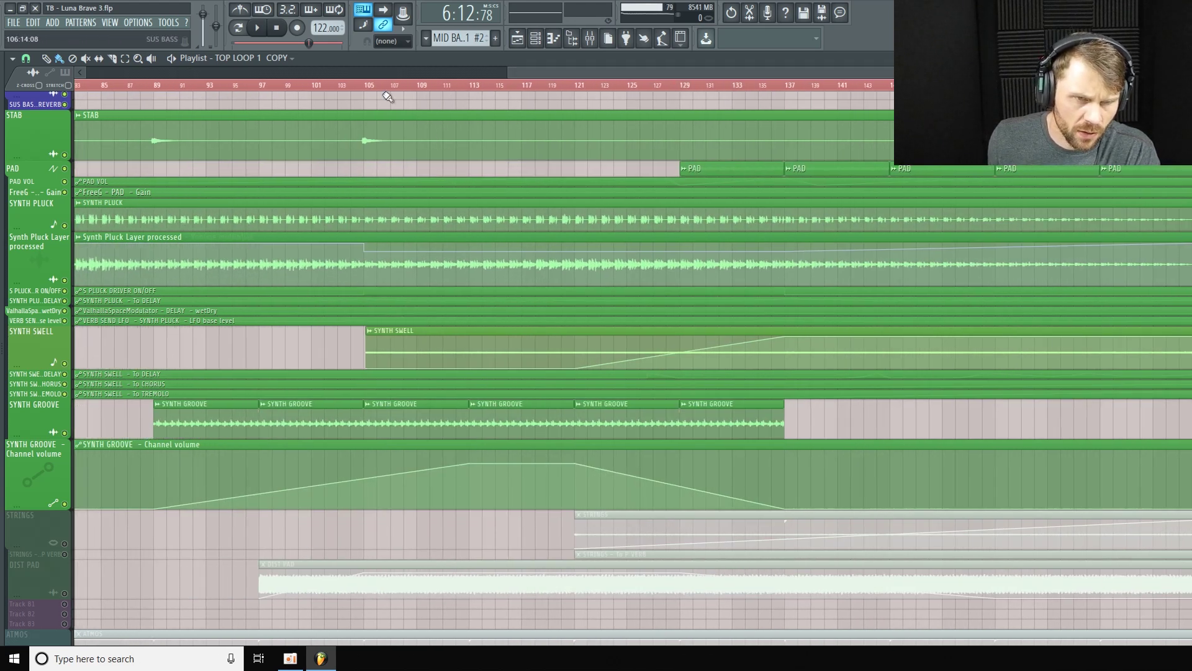
left_click(365, 89)
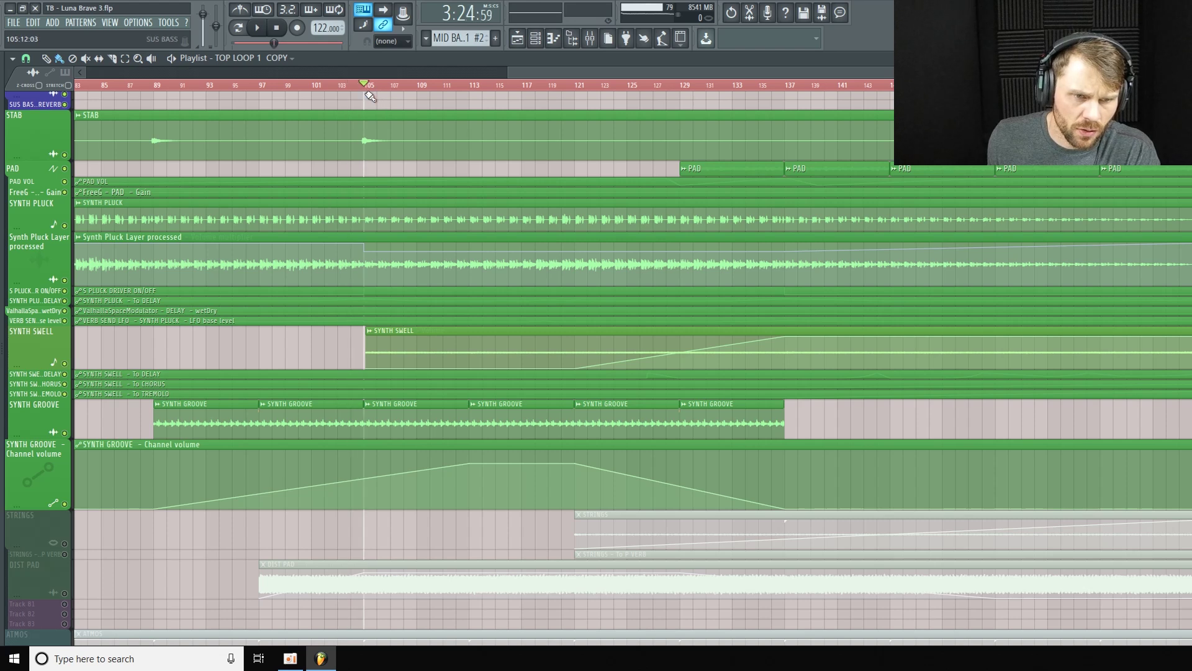
scroll(632, 360, "left", 7)
left_click_drag(881, 73, 993, 74)
scroll(866, 262, "down", 3)
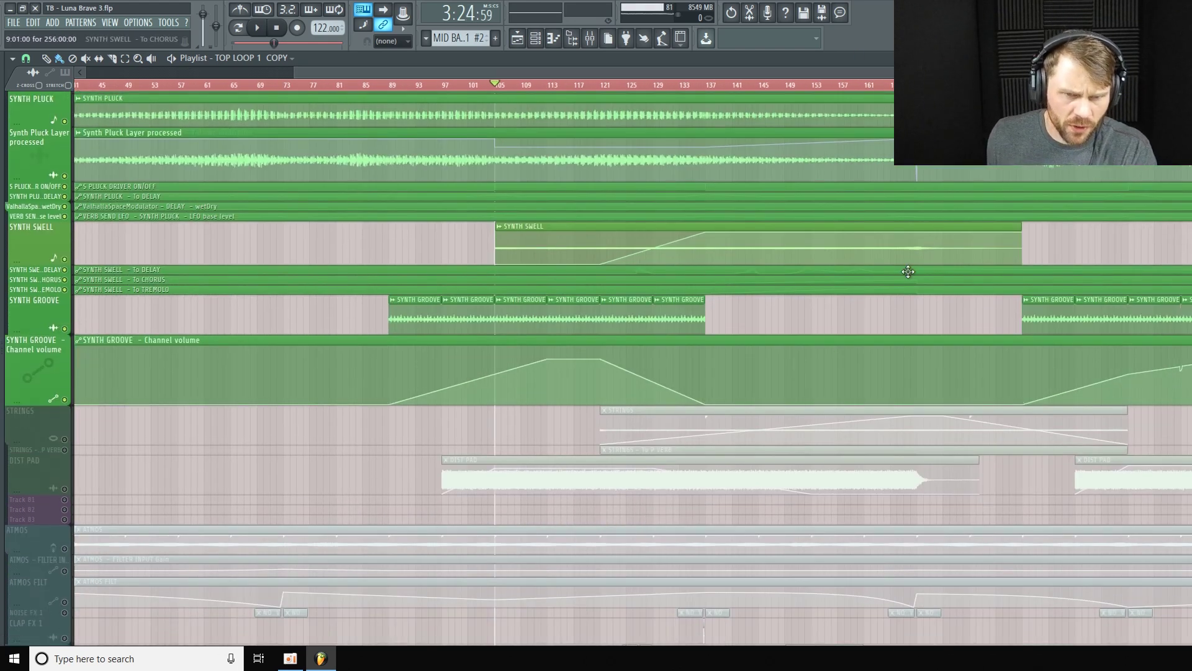
Step: Play from bar 114, slightly reduce the SYNTH GROOVE channel volume track's height, and compare playback with SYNTH GROOVE muted and unmuted
left_click(558, 87)
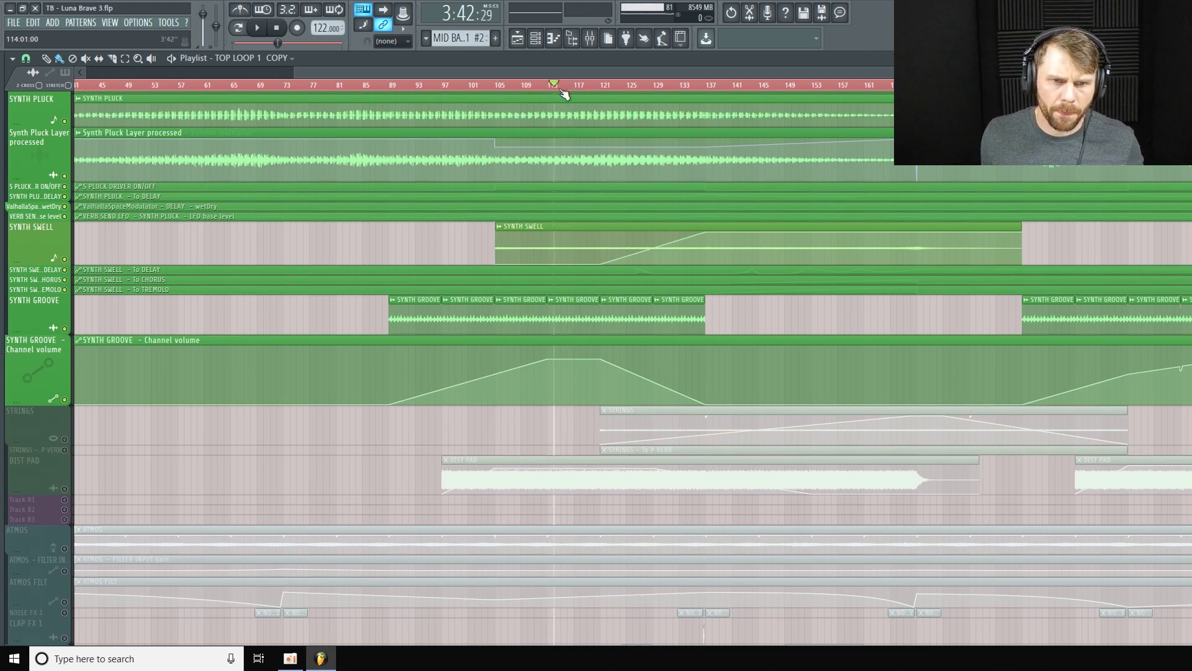
key("space")
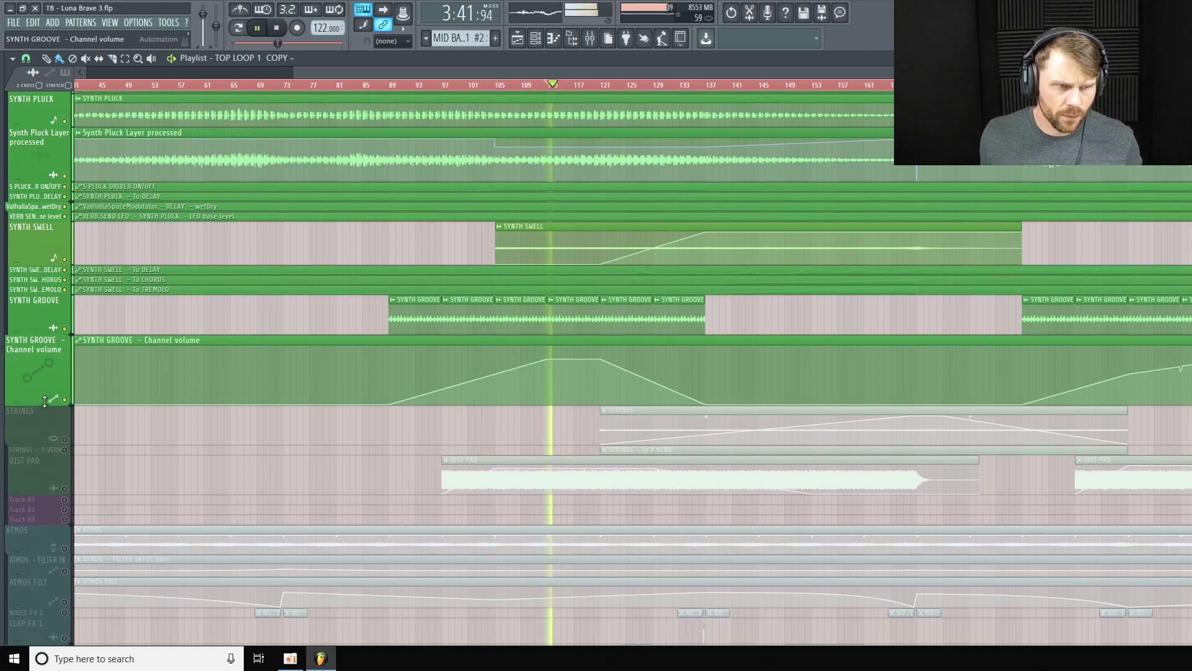
left_click_drag(44, 400, 45, 390)
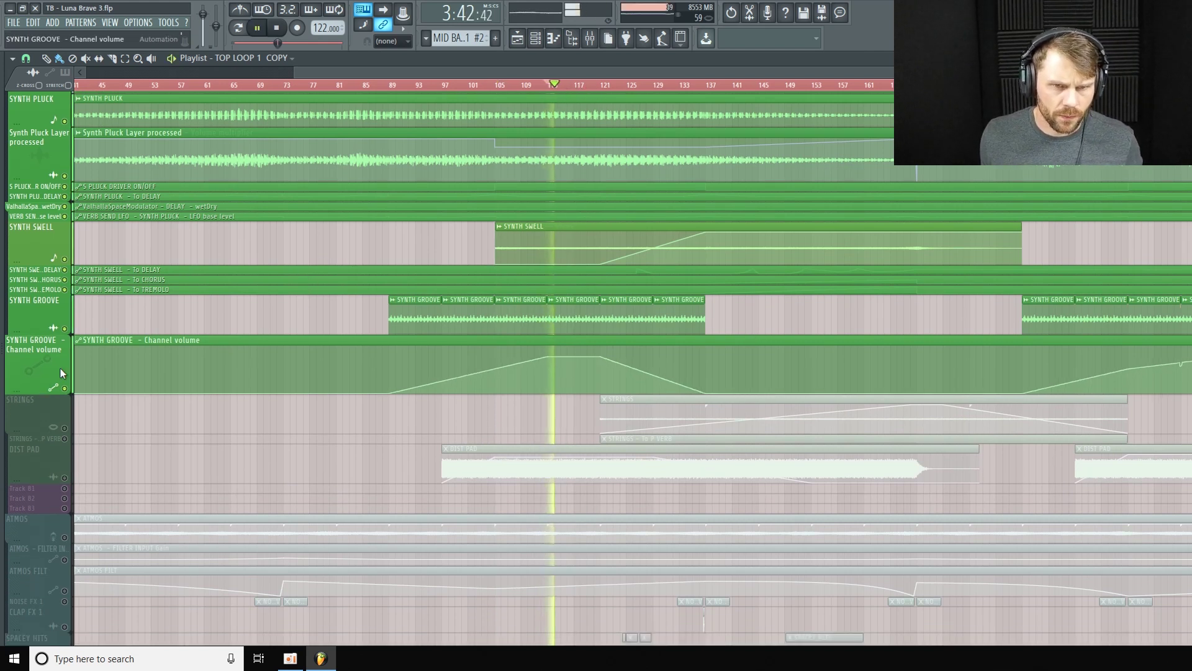
left_click(67, 331)
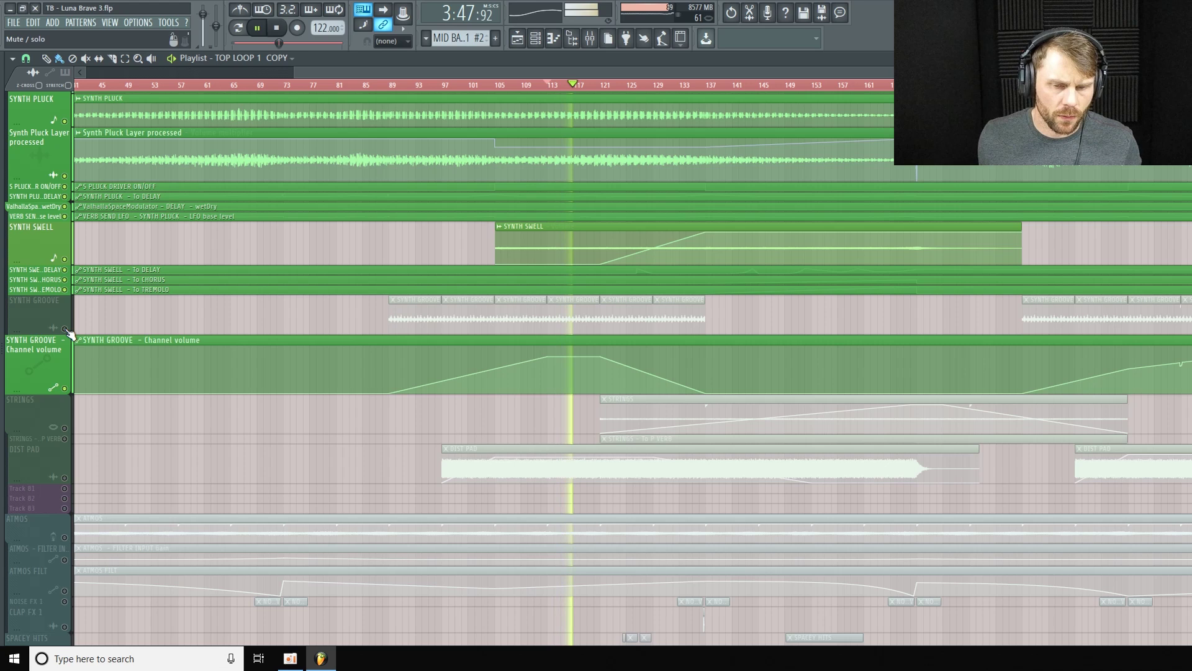
left_click(66, 330)
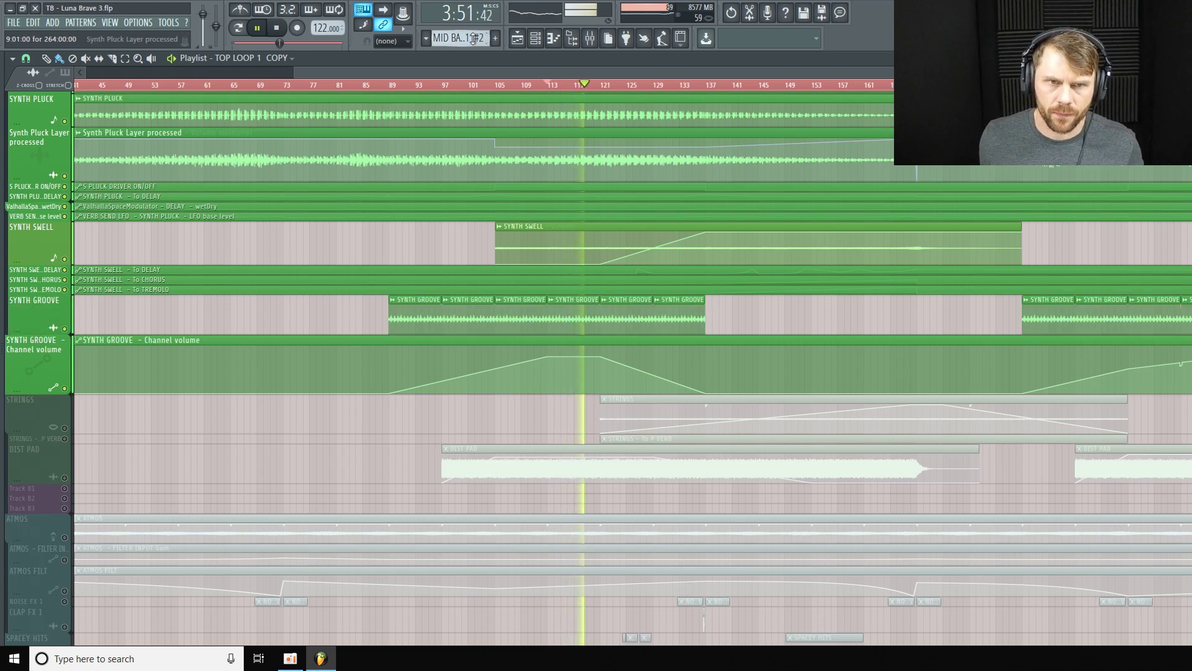
key("space")
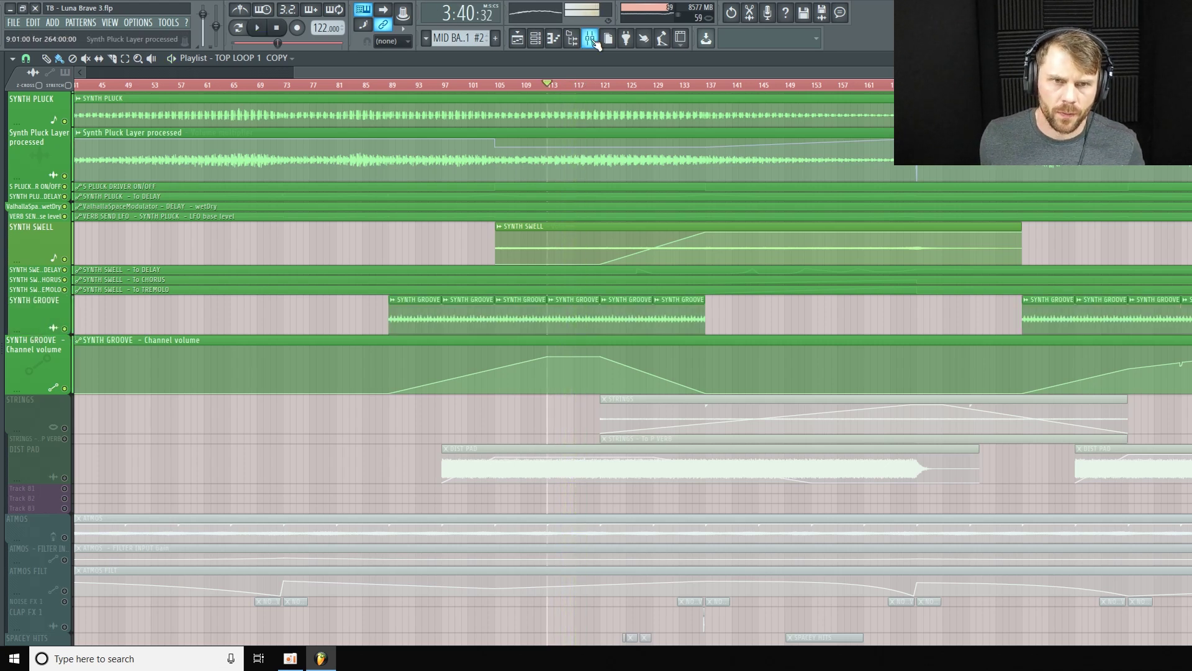
Step: Select the SYNTH GROOVE mixer channel and examine the filter and high-band settings of its UAD Harrison 32C EQ
left_click(593, 40)
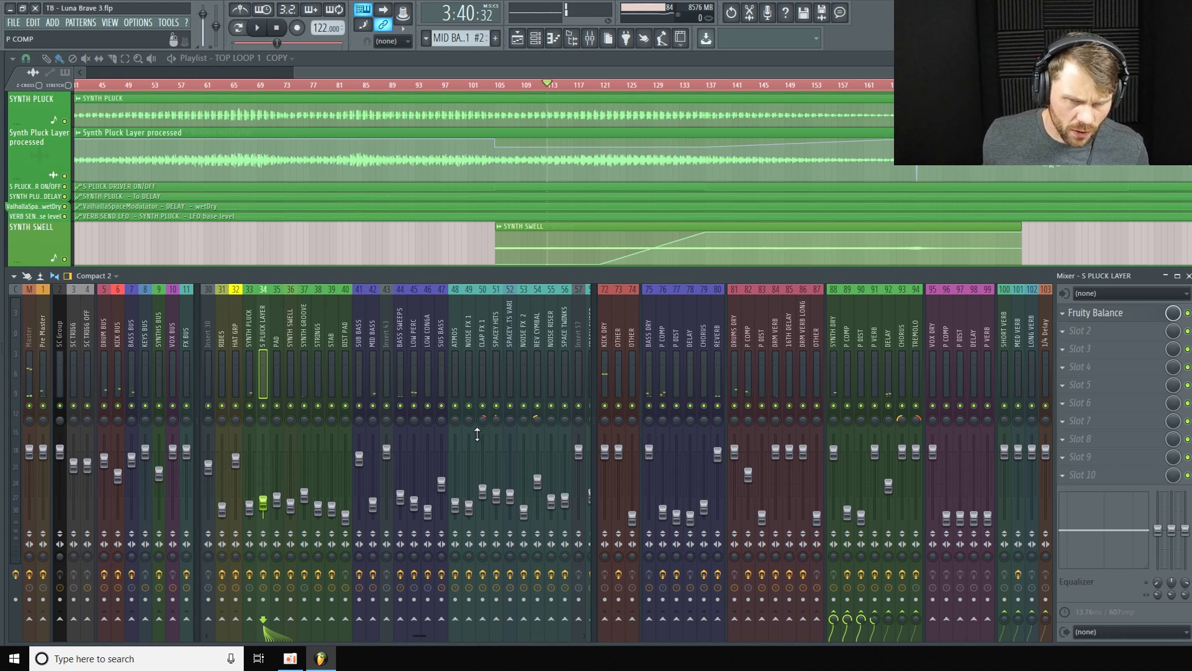
left_click(345, 338)
left_click(302, 333)
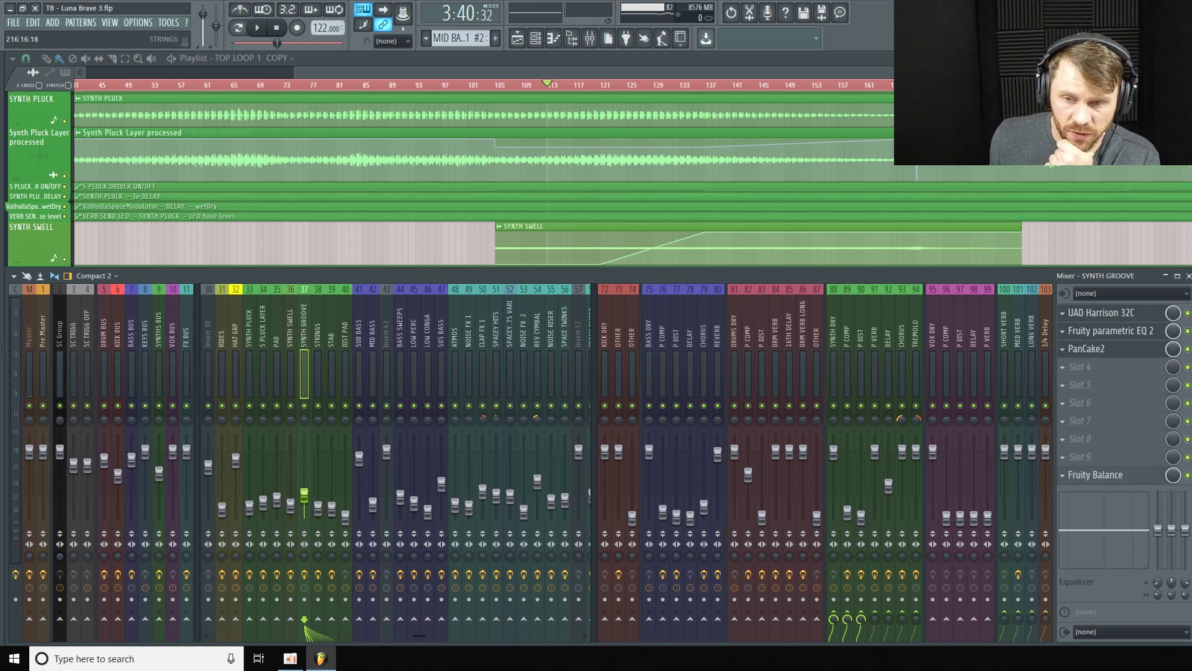
left_click(1147, 323)
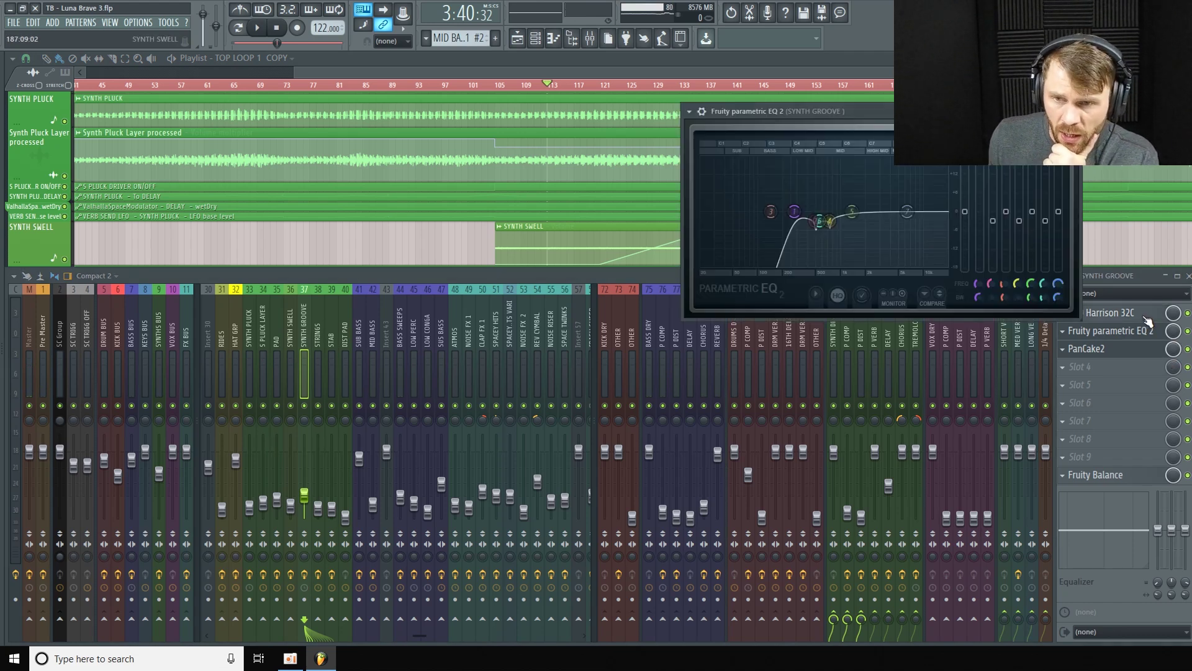
left_click(1131, 313)
left_click_drag(978, 205, 483, 214)
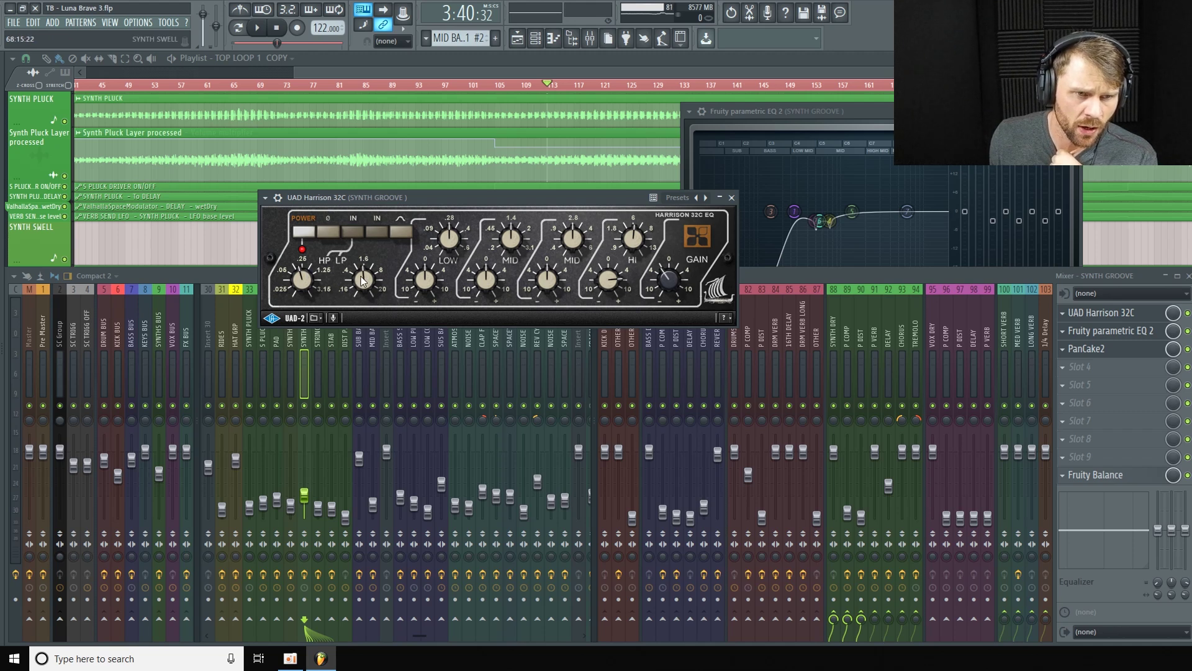
left_click(634, 234)
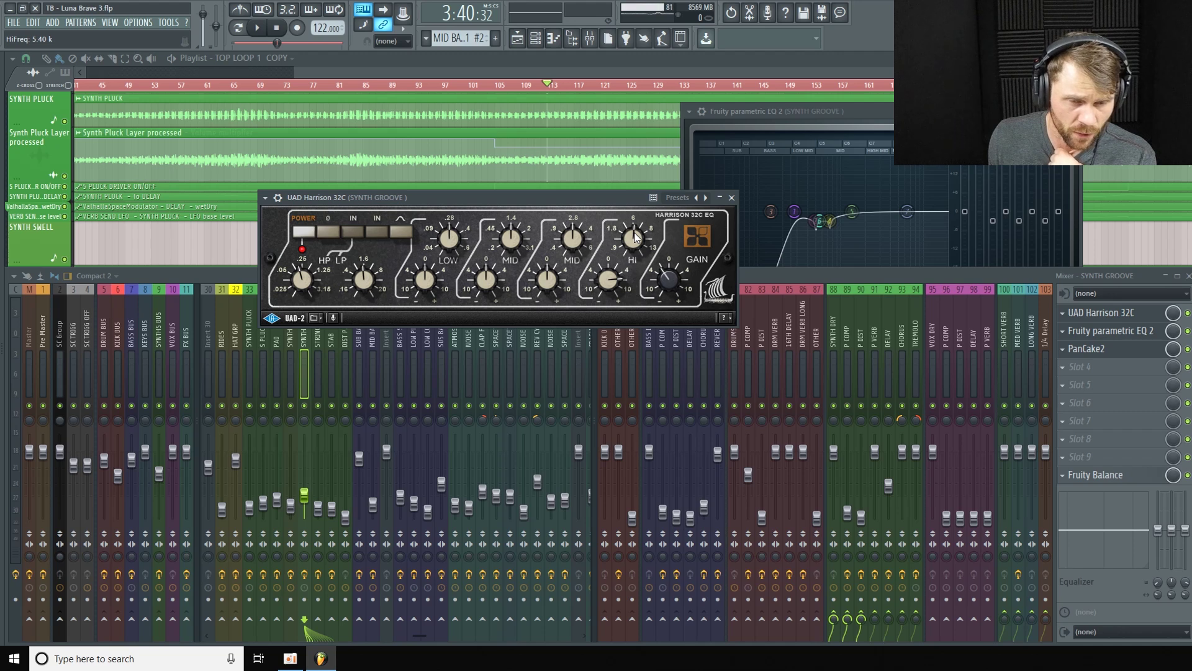
Step: Examine the Fruity parametric EQ 2 curve and the PanCake2 panning settings on the SYNTH GROOVE channel
left_click(1043, 282)
left_click(1145, 349)
left_click(1140, 335)
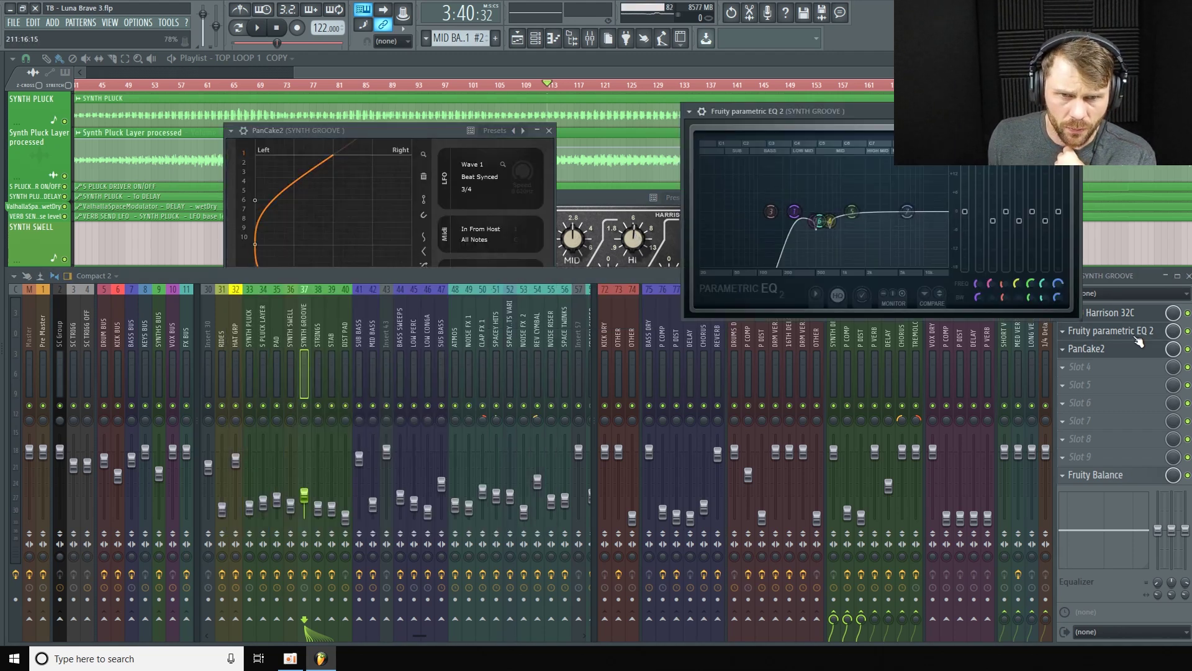
left_click_drag(902, 128, 533, 191)
left_click_drag(466, 301, 461, 303)
mouse_move(446, 301)
left_mouse_down()
mouse_move(467, 307)
mouse_move(455, 300)
left_mouse_up()
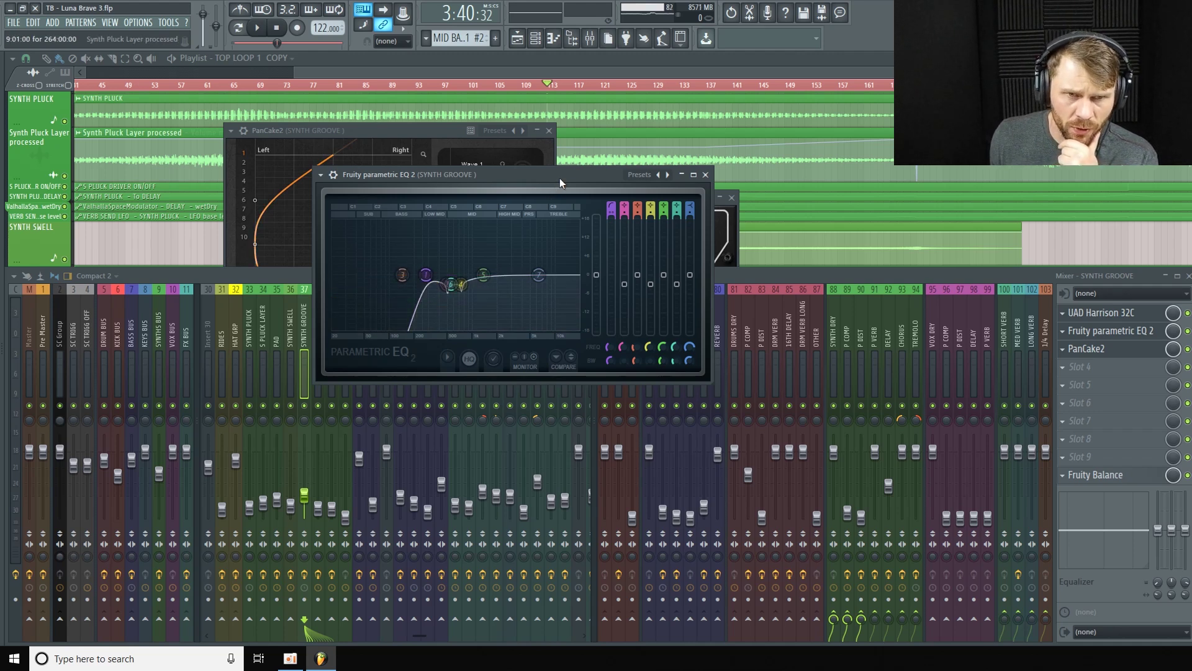
left_click_drag(561, 178, 503, 169)
left_click(1111, 349)
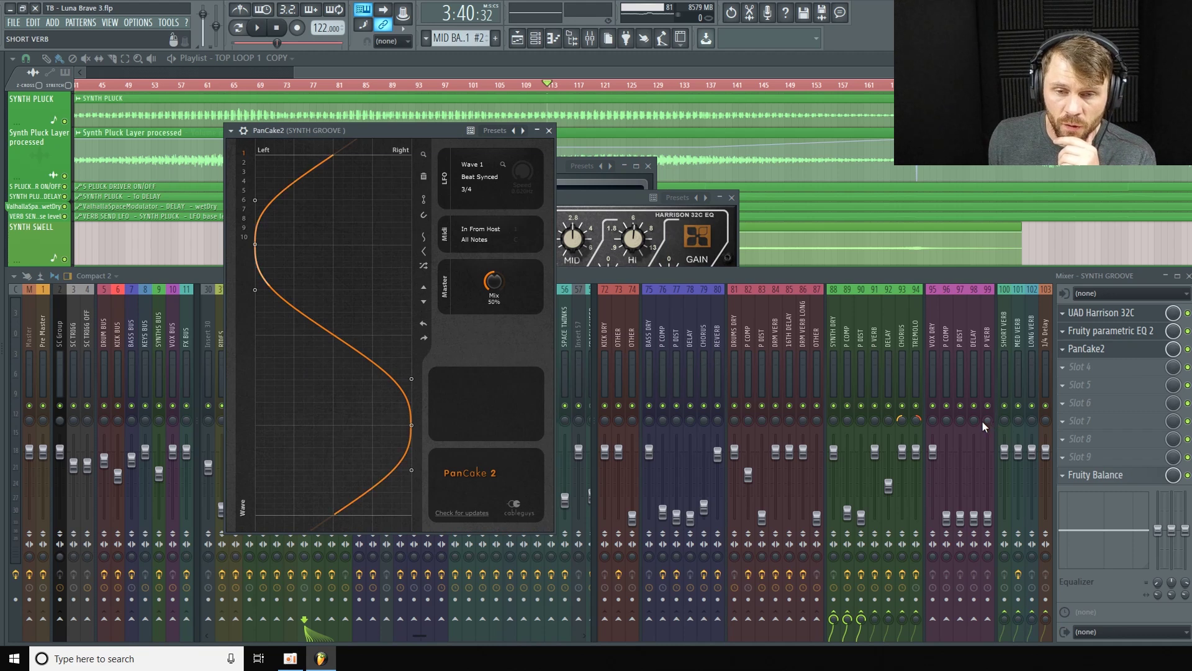
left_click(874, 300)
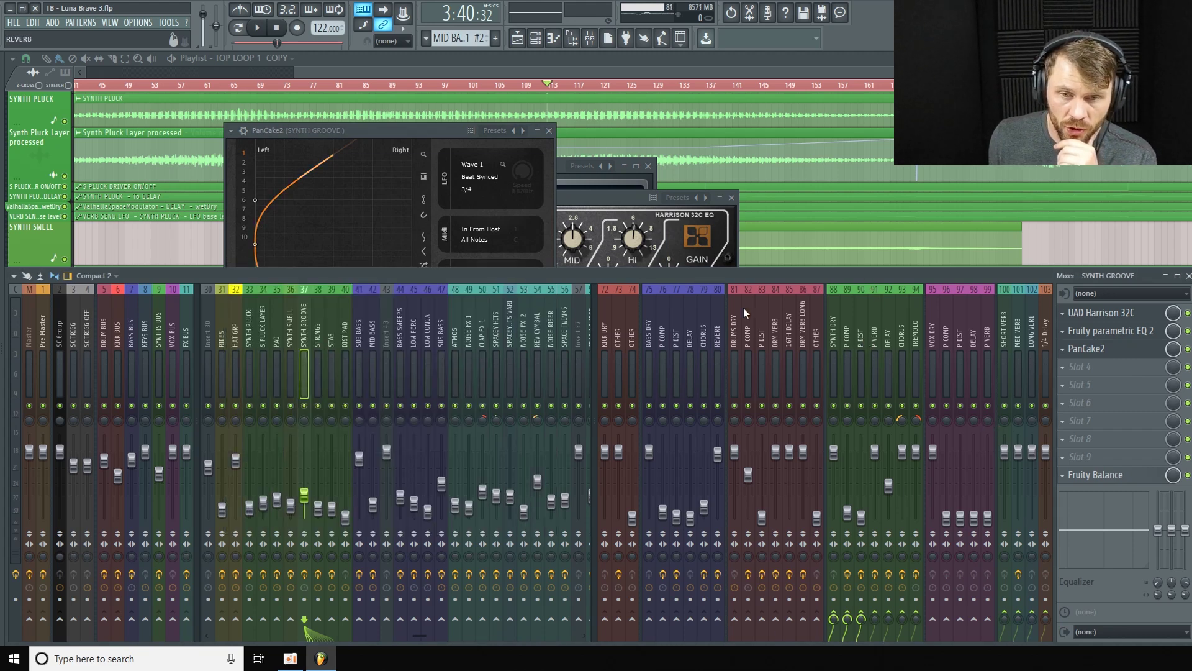
Step: Return to the full playlist, unmute the STRINGS track, and increase its height
left_click(780, 65)
scroll(439, 354, "down", 5)
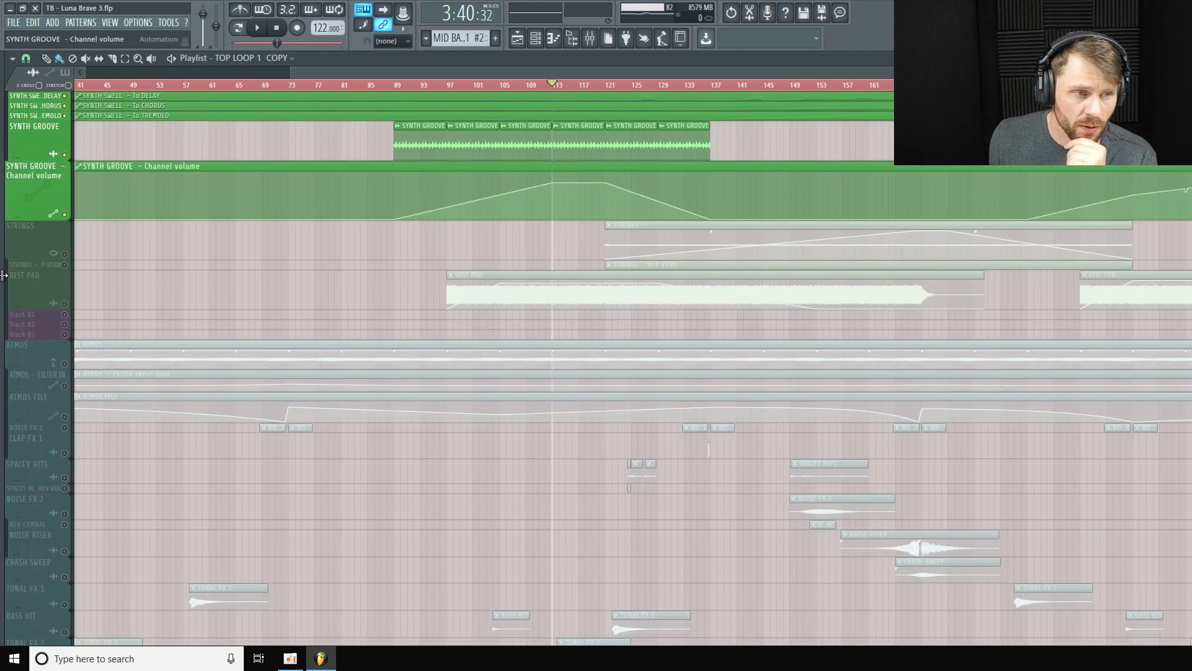
left_click(64, 253)
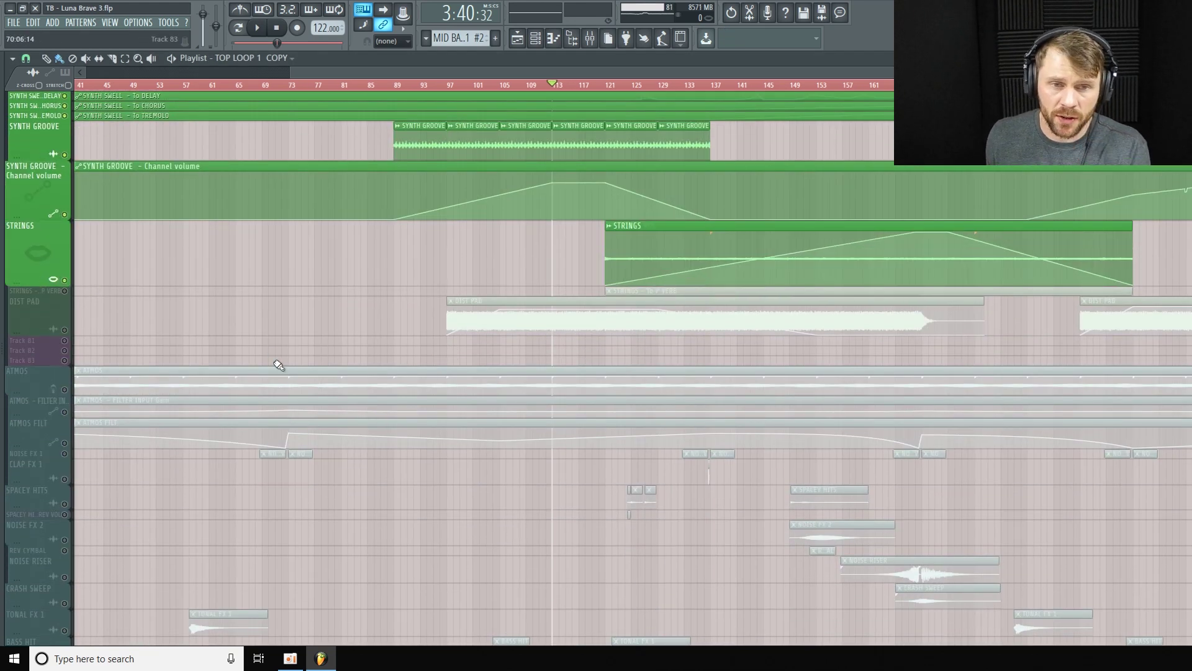
Step: Compare the peak of the STRINGS volume curve with the bass tracks around bar 168 and place the playhead at bar 164
scroll(98, 312, "up", 7)
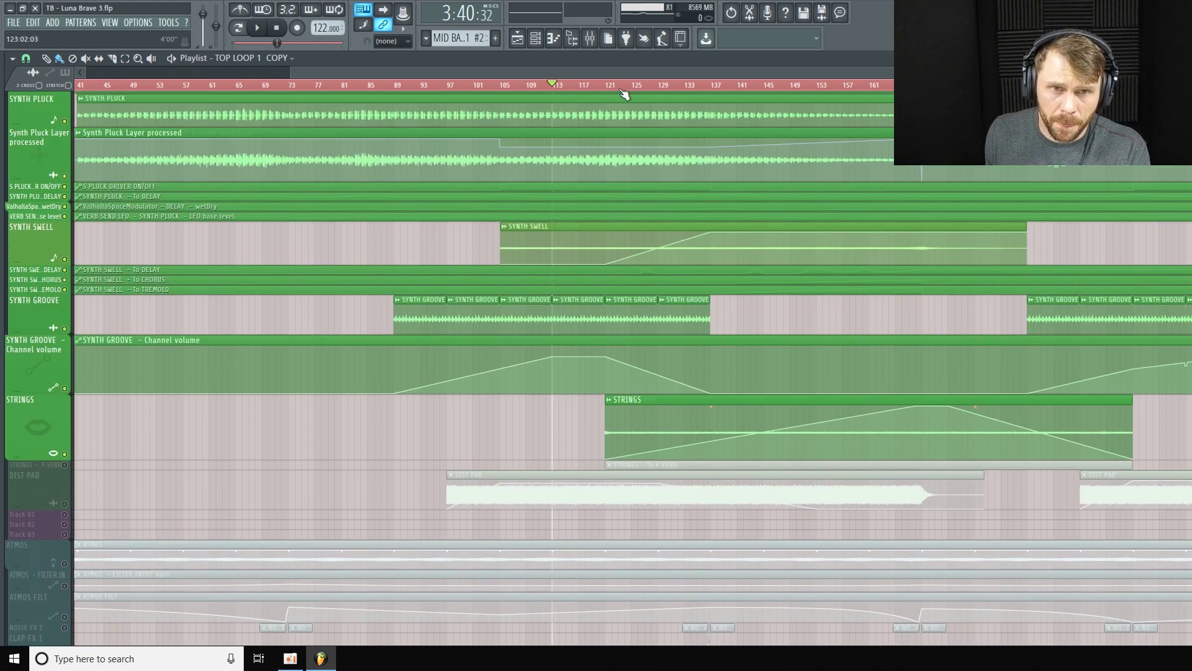
left_click_drag(625, 93, 920, 159)
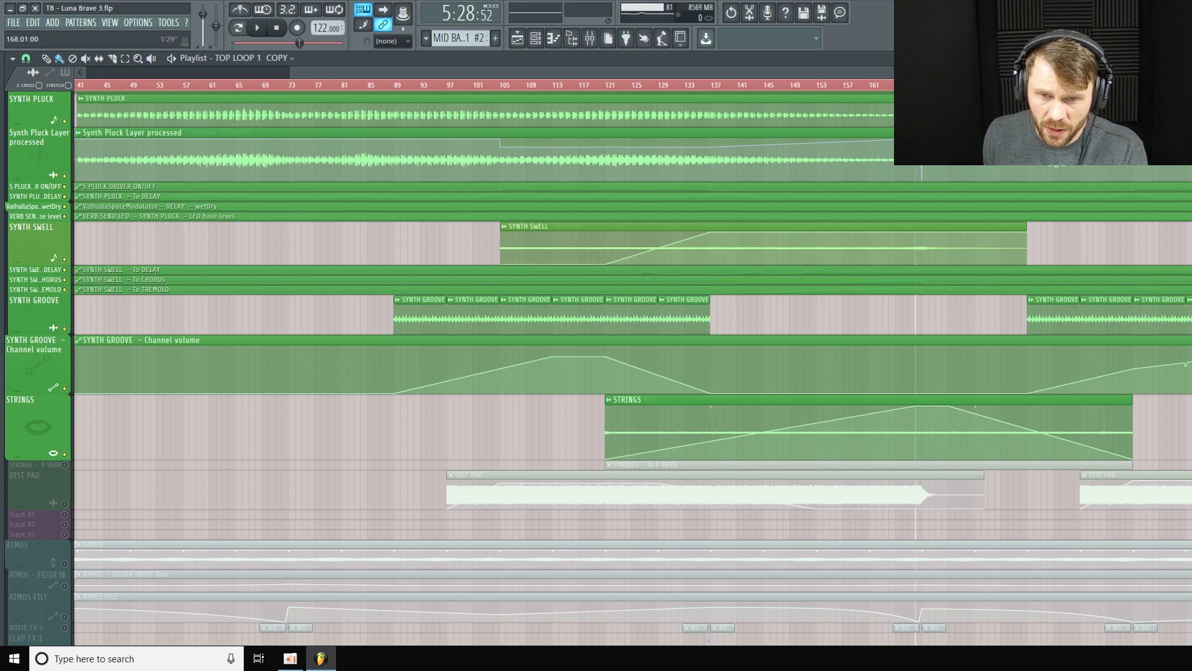
scroll(894, 230, "up", 11)
scroll(883, 241, "up", 11)
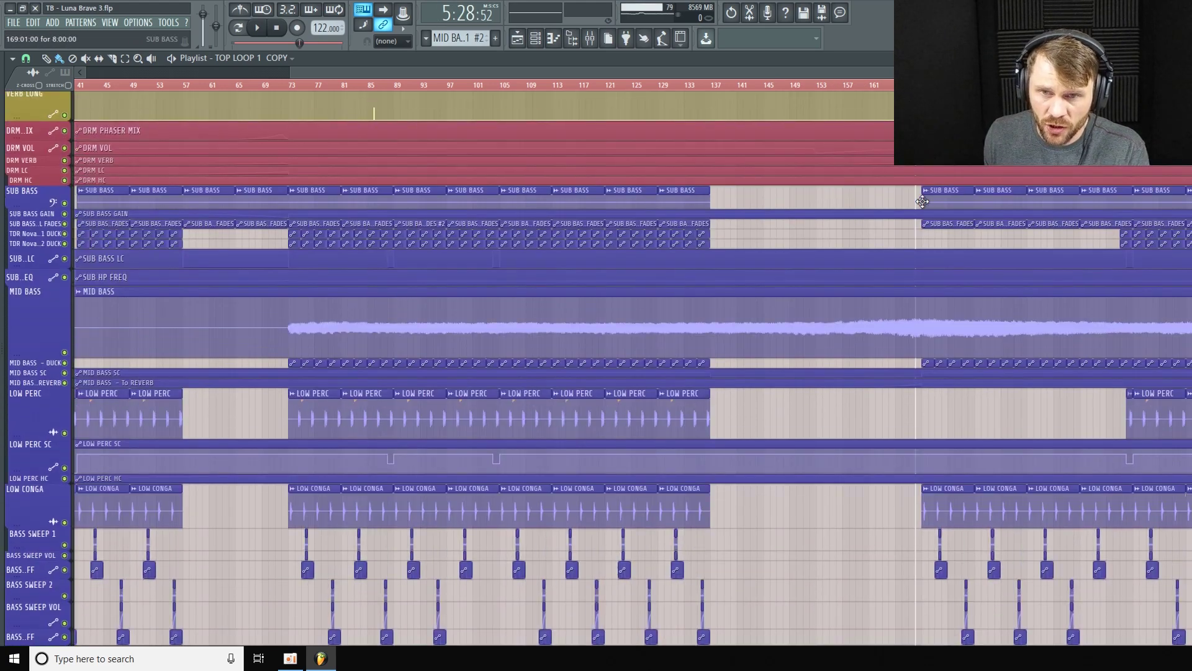
scroll(930, 205, "down", 20)
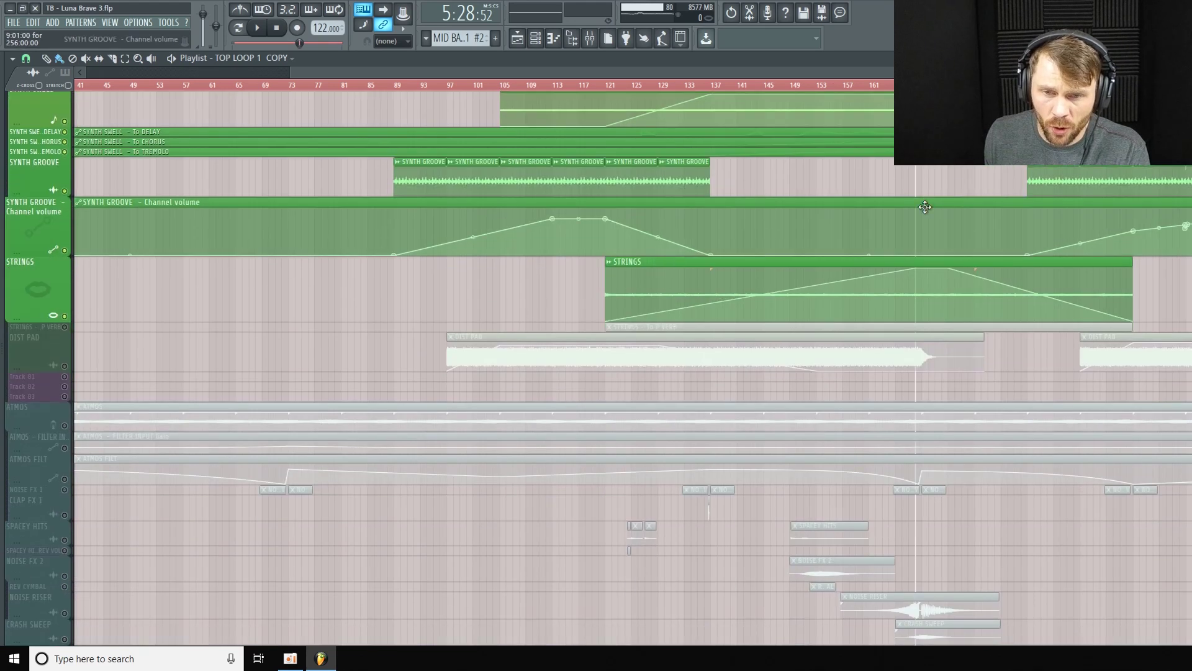
left_click_drag(916, 85, 901, 168)
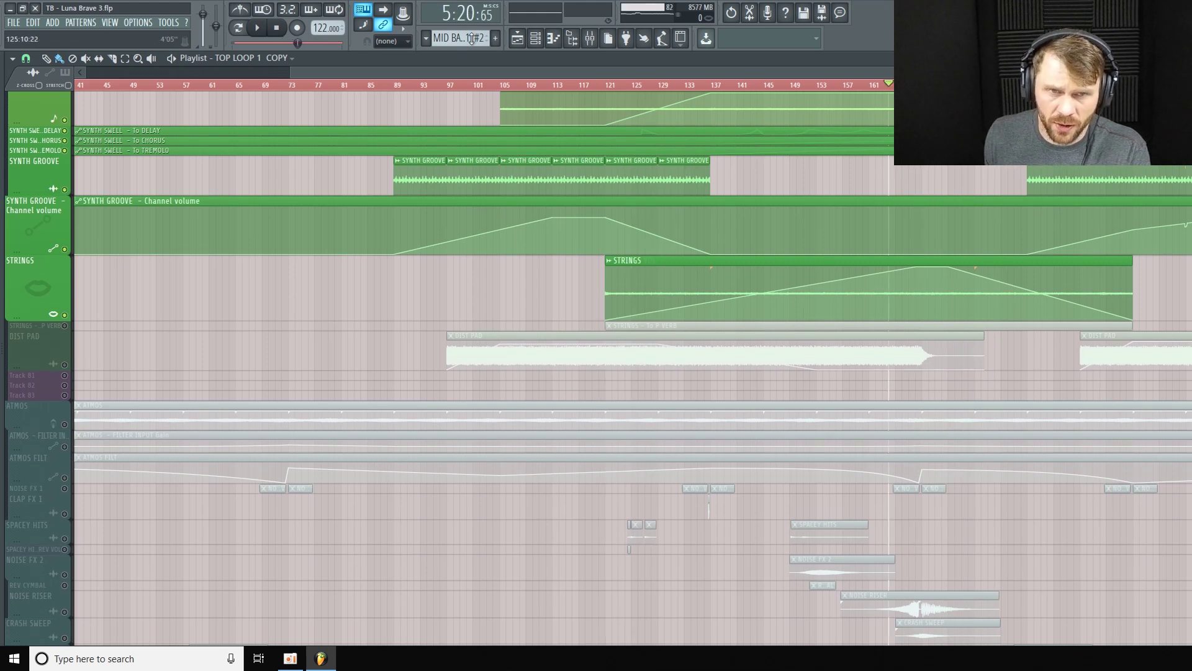
Step: Solo the STRINGS mixer channel and listen to it while enlarging the STRINGS playlist track to show its volume curve
key("F9")
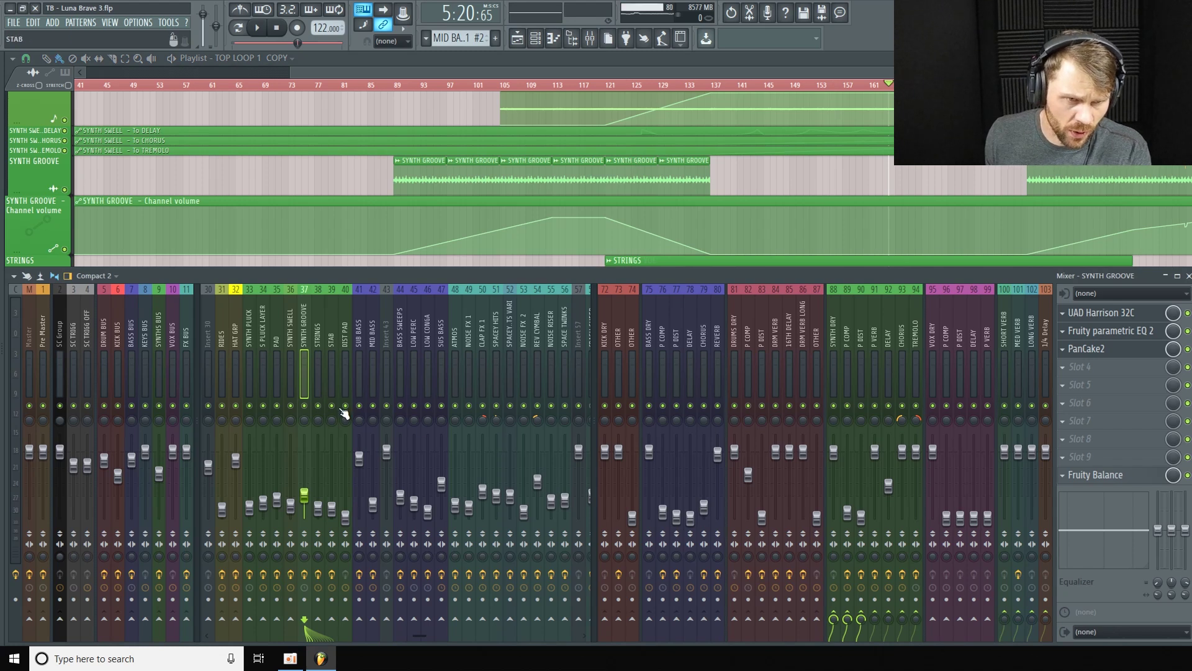
left_click(318, 405, "ctrl")
key("space")
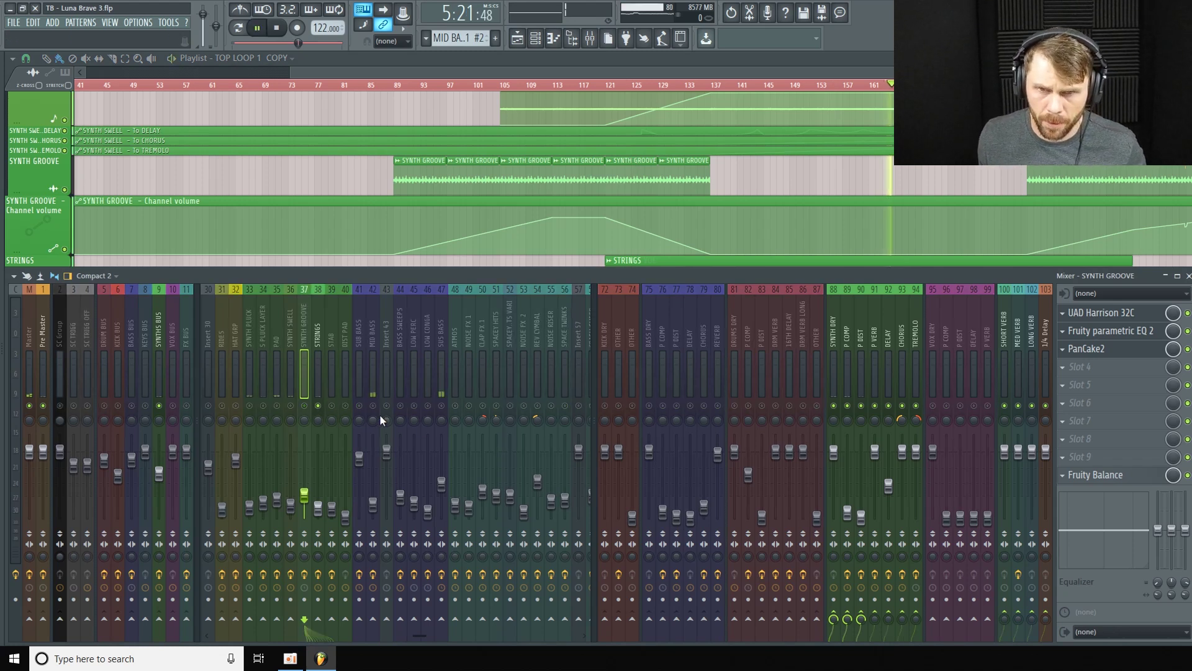
key("F9")
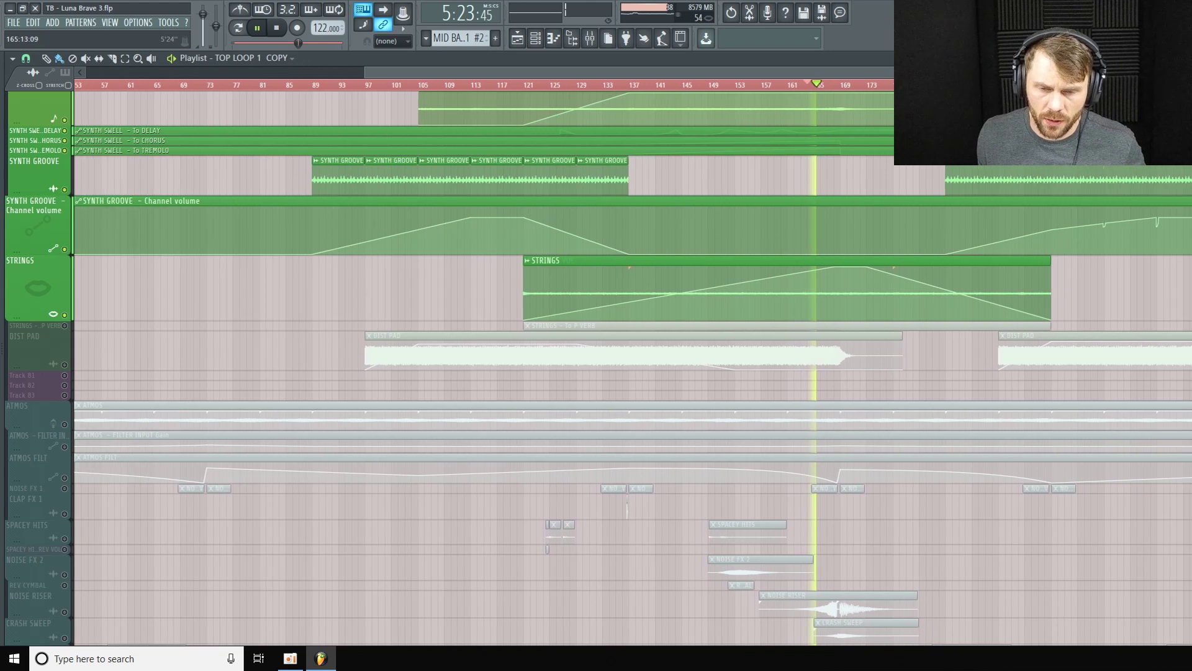
left_click_drag(13, 321, 13, 405)
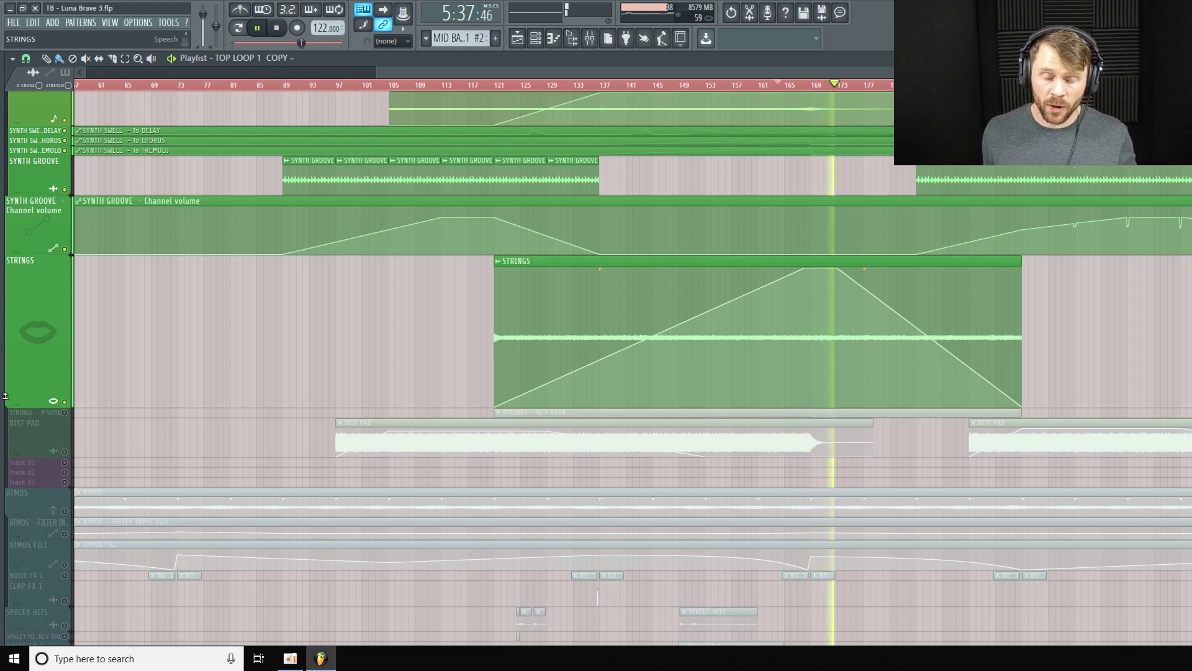
key("space")
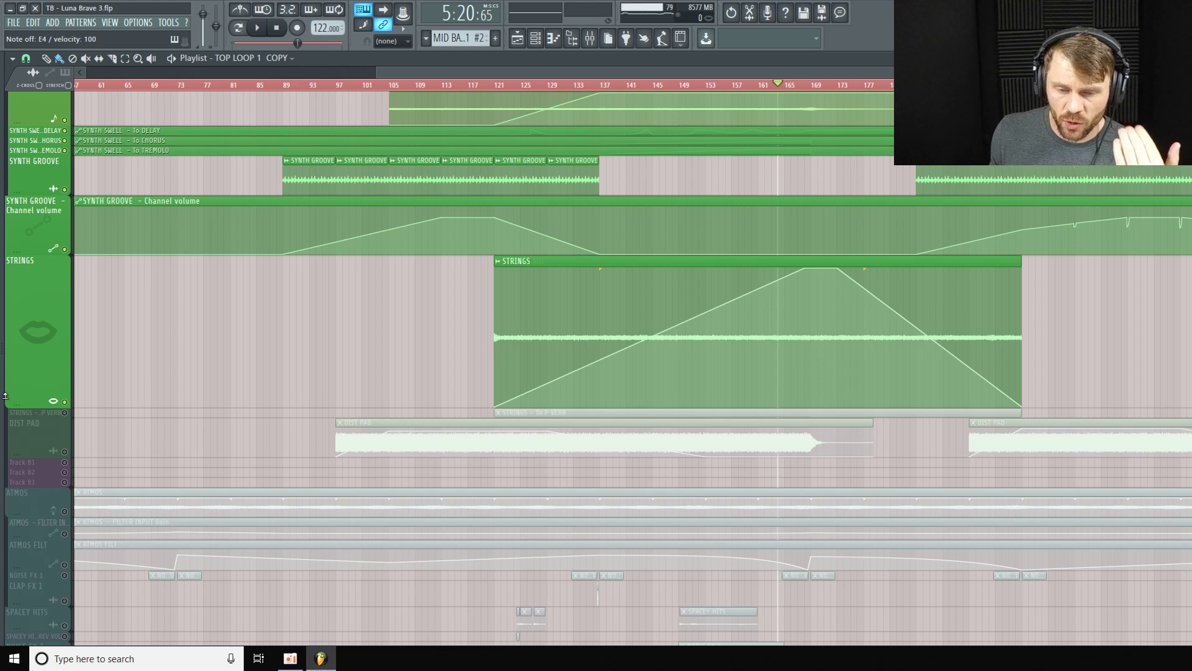
Step: Reduce the STRINGS track's height in the playlist and select the STRINGS channel in the mixer
left_click(590, 37)
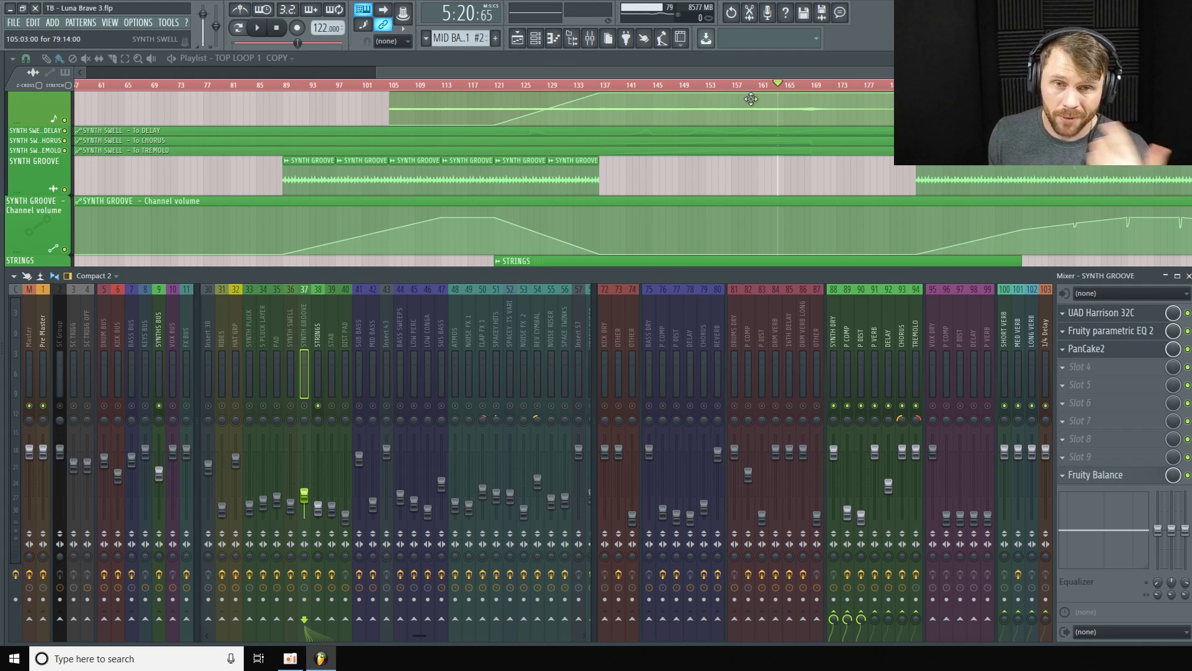
key("F9")
left_click_drag(51, 408, 51, 307)
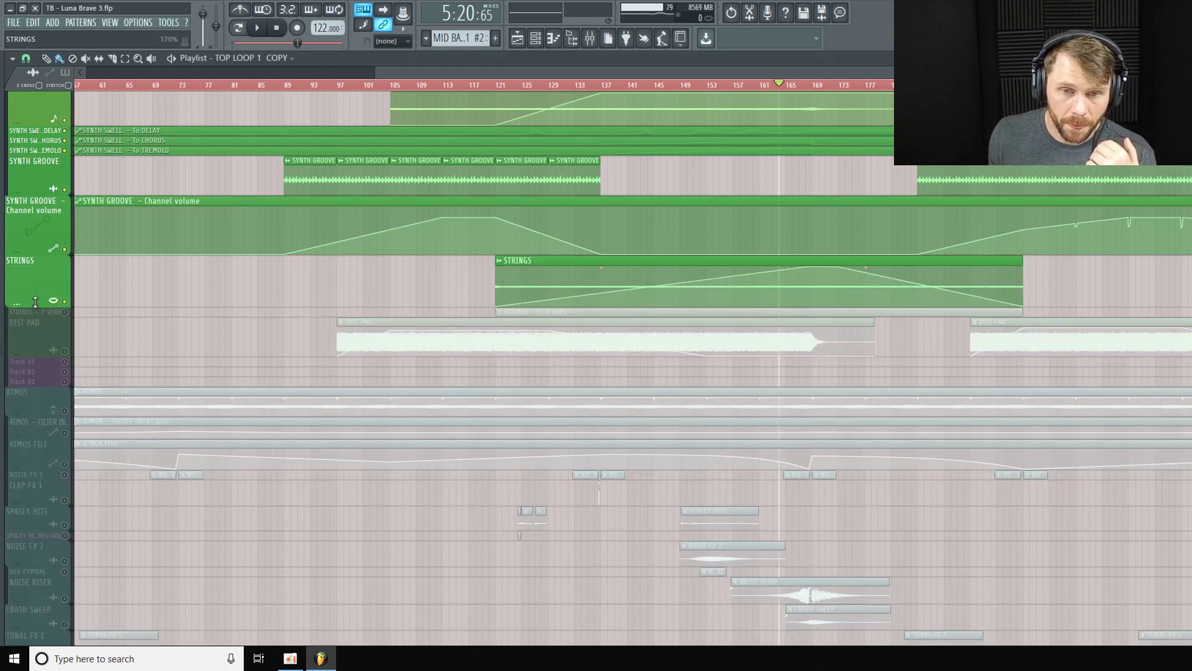
key("F9")
left_click(319, 340)
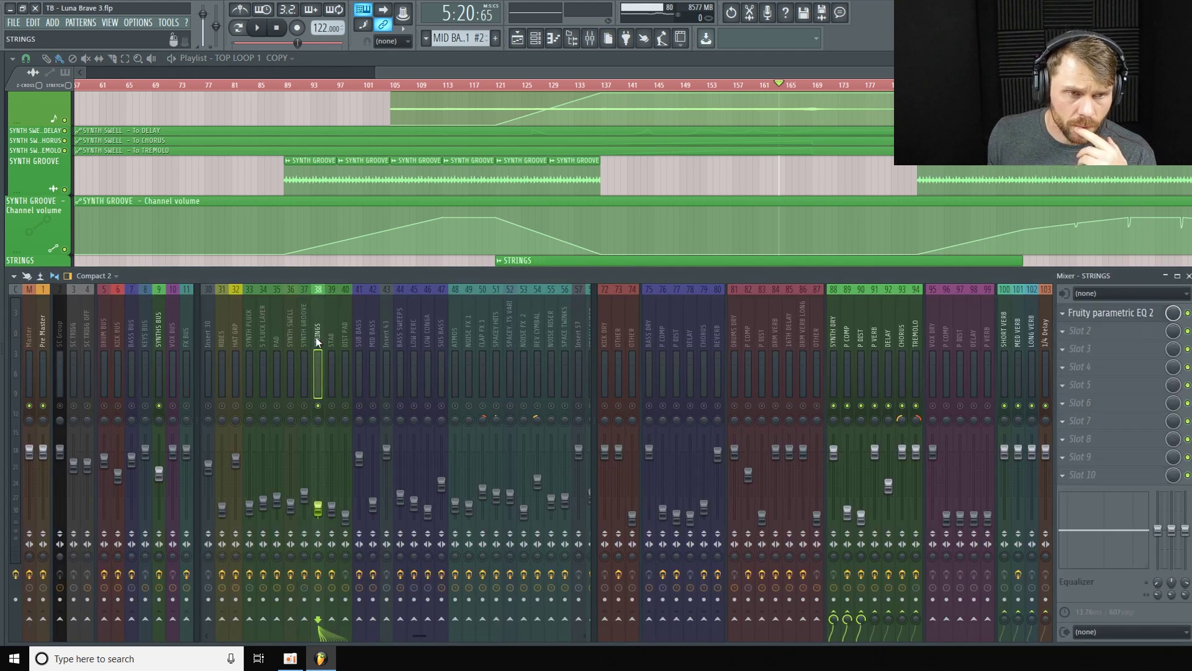
Step: Examine the Fruity parametric EQ 2 curve on the STRINGS mixer channel, then close the plugin
left_click(1131, 318)
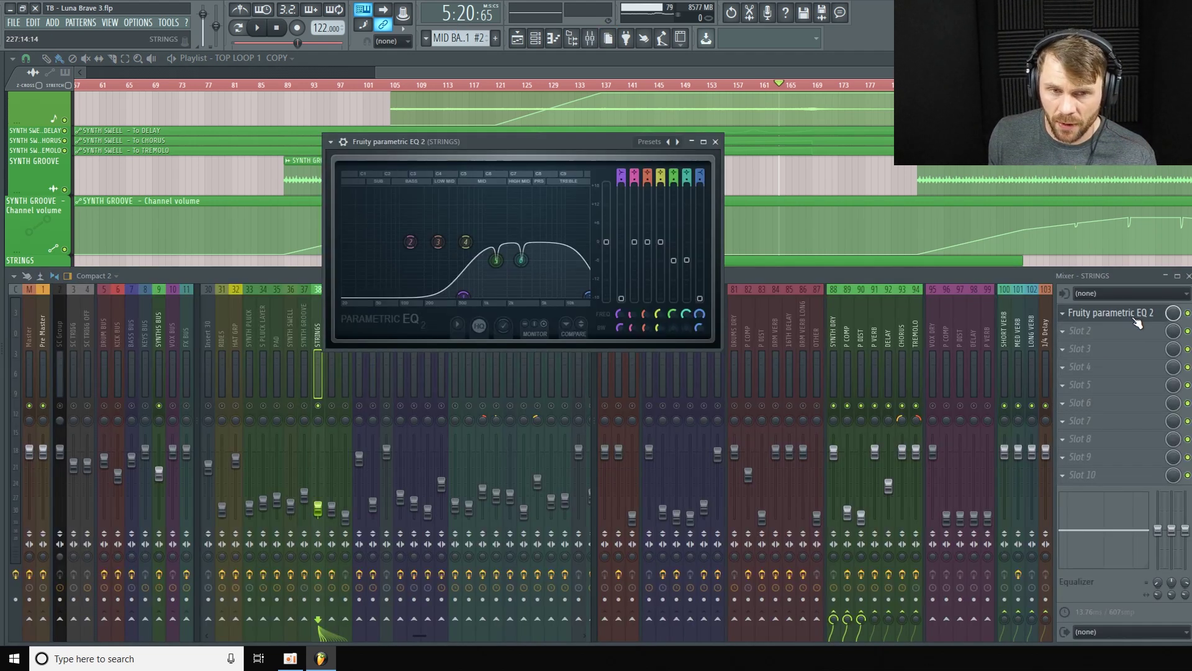
left_click_drag(600, 148, 500, 145)
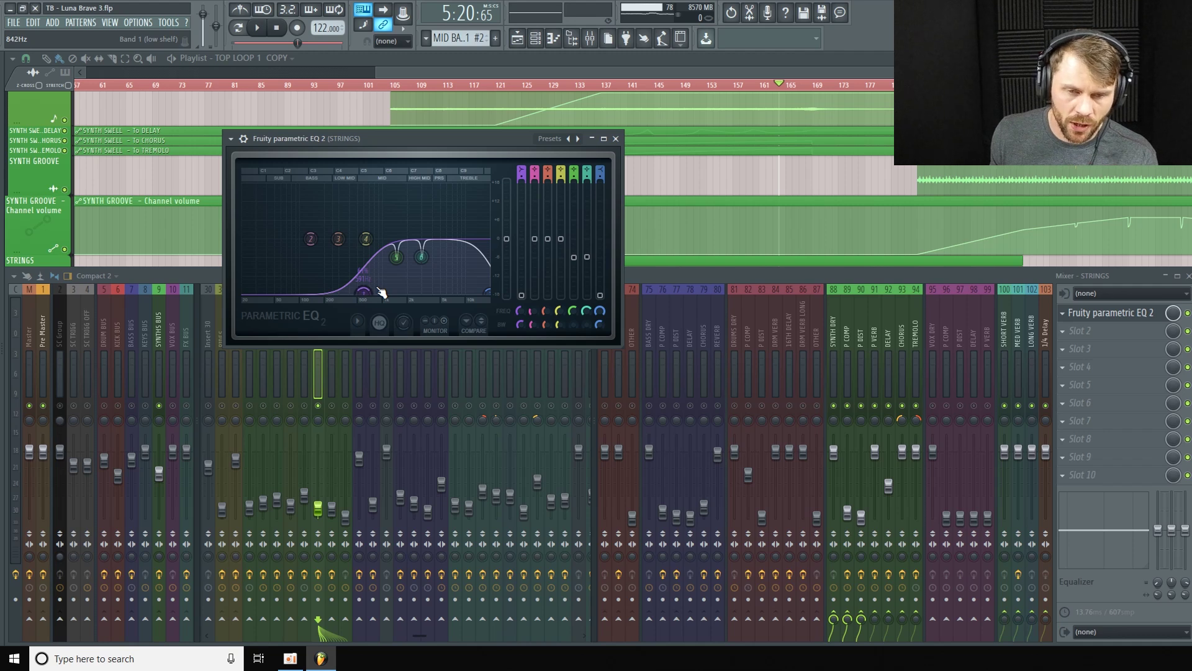
left_click(616, 139)
Step: Examine the effects on the 16TH DELAY mixer channel, including its Fruity parametric EQ 2, OTT and delay plugin
left_click(801, 347)
left_click(790, 351)
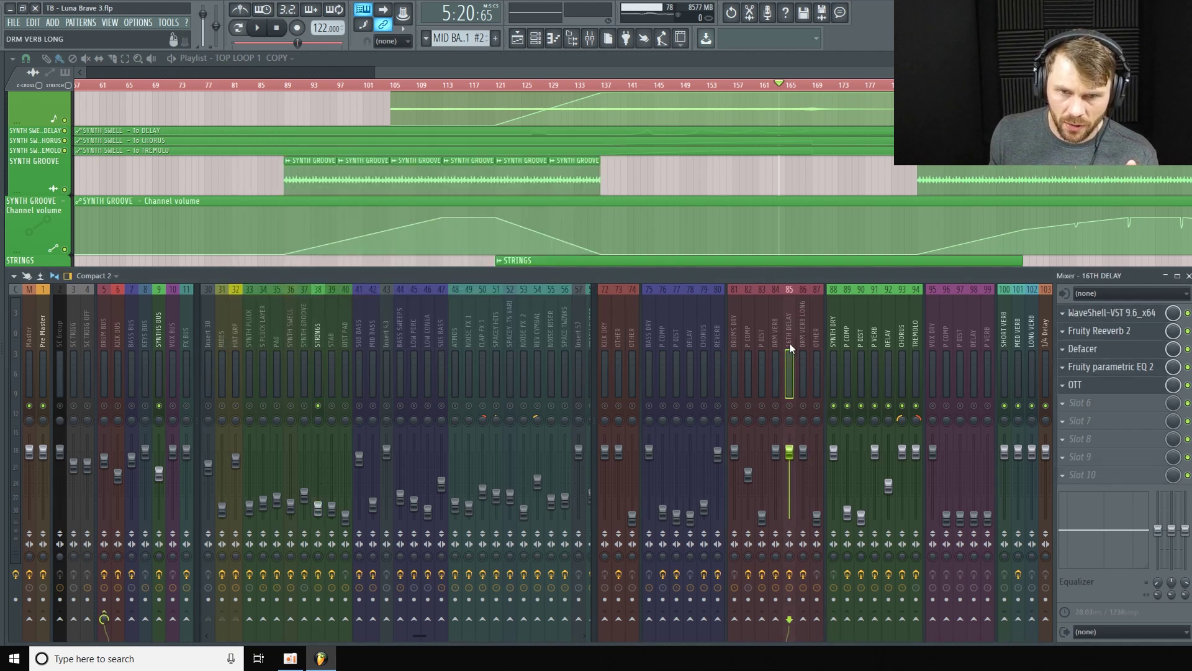
left_click(1111, 367)
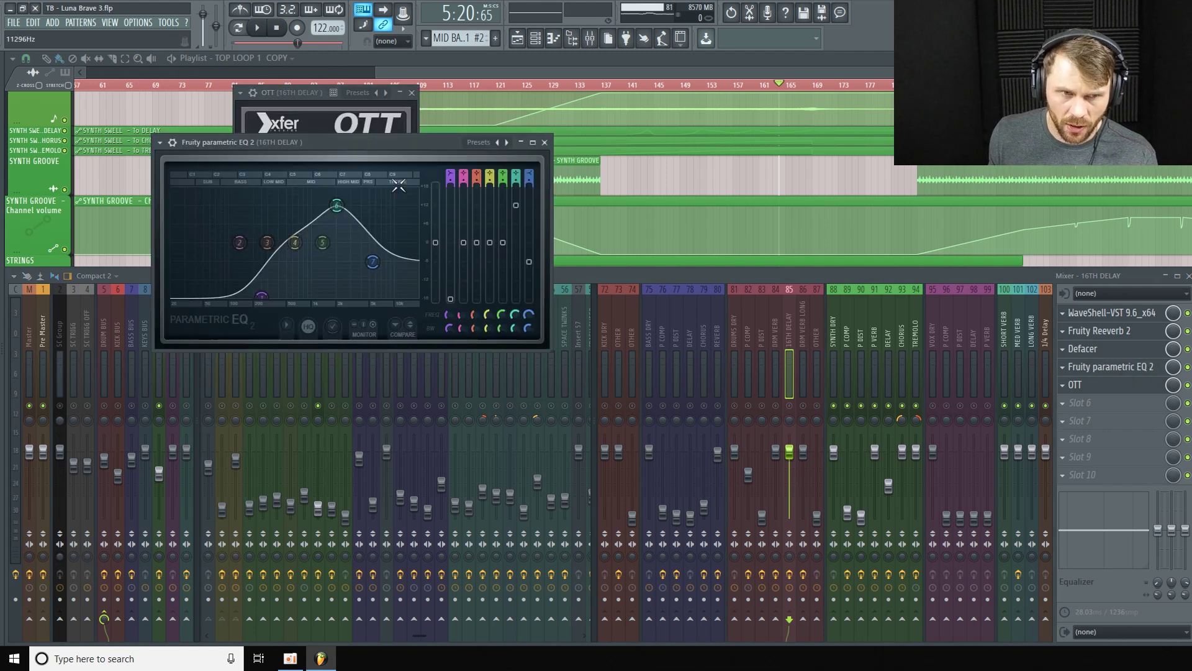
left_click(548, 139)
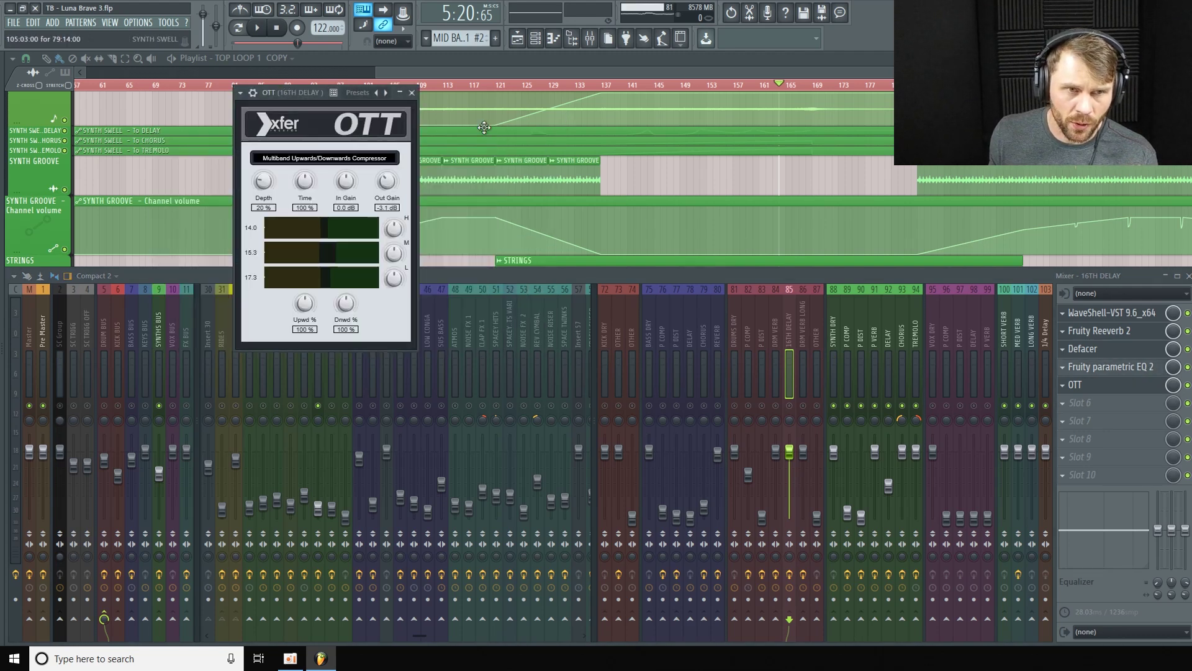
left_click(412, 92)
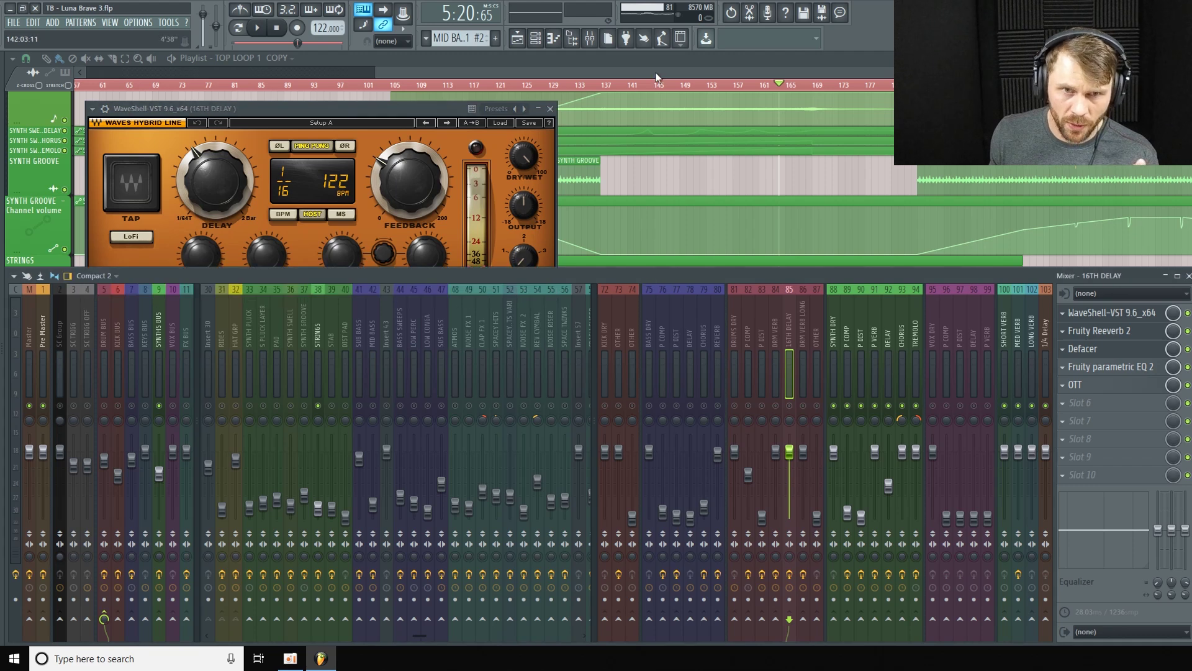
Step: Return to the full playlist, unmute the STRINGS To P VERB and DIST PAD tracks, and increase the DIST PAD track's height
key("F12")
scroll(594, 266, "down", 3)
scroll(252, 287, "up", 4)
scroll(312, 269, "down", 3)
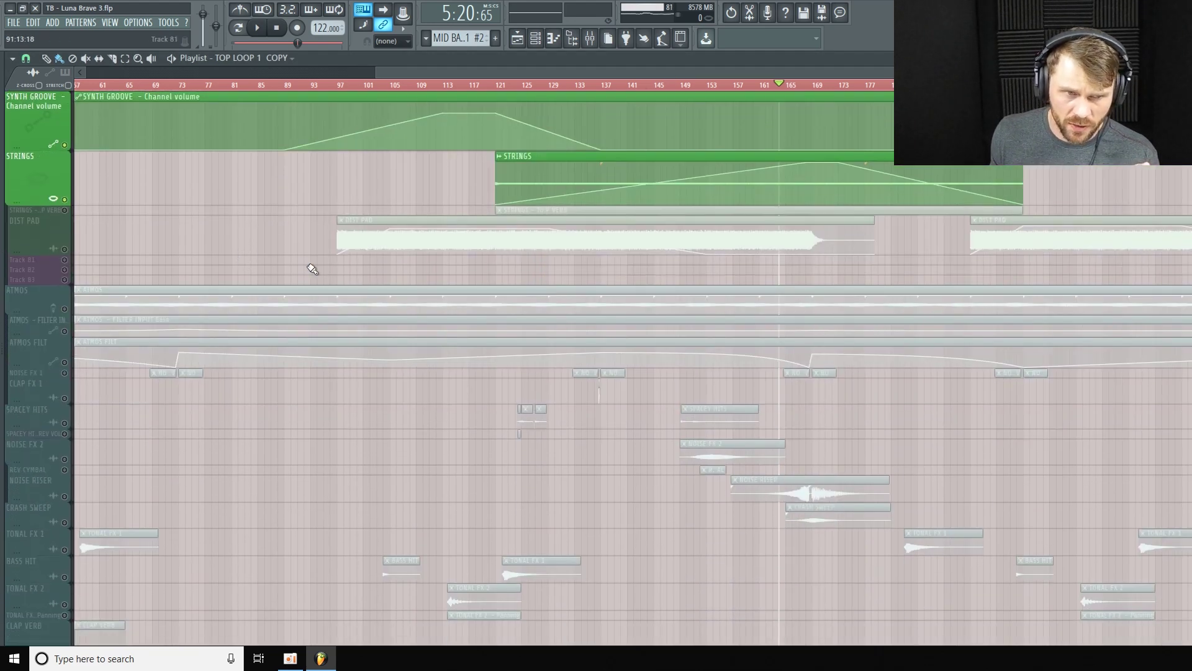
left_click(64, 210)
left_click(65, 249)
left_click_drag(49, 253, 67, 277)
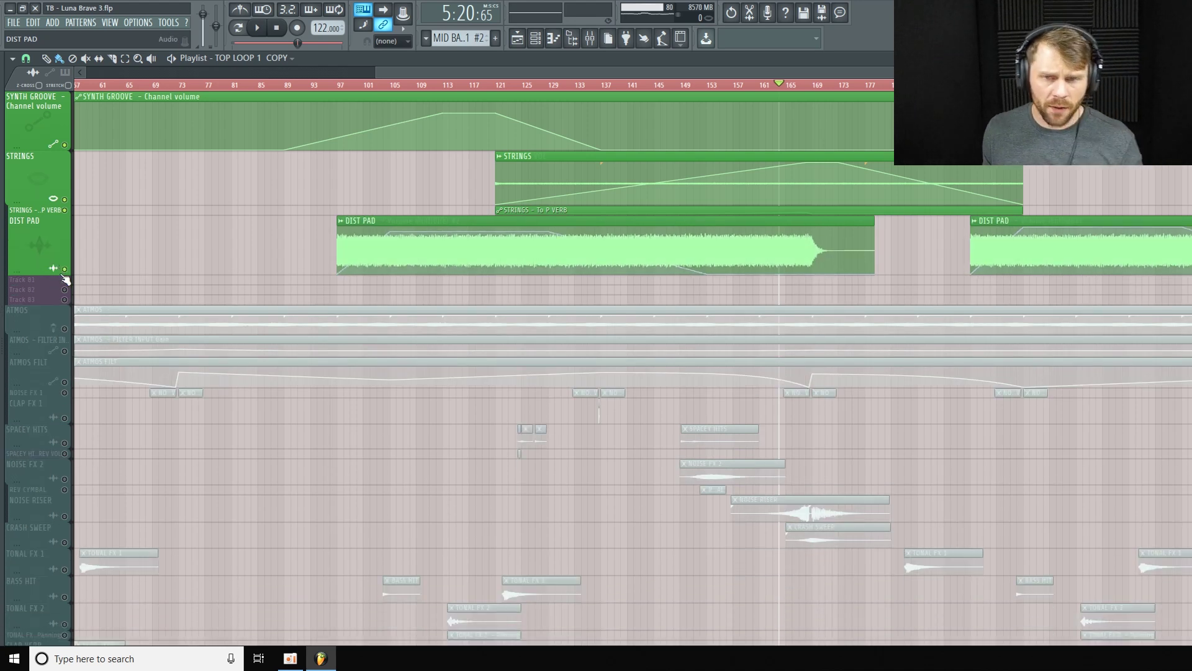
Step: Solo the DIST PAD mixer channel and start playback from bar 103
scroll(484, 249, "left", 10)
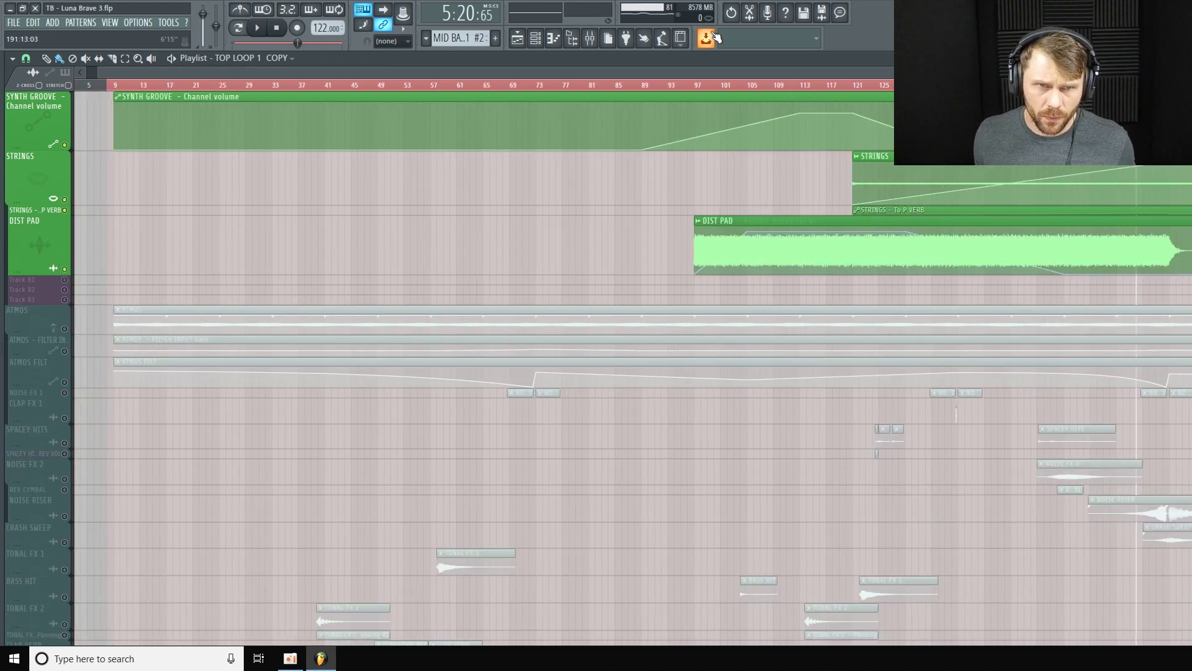
left_click(590, 38)
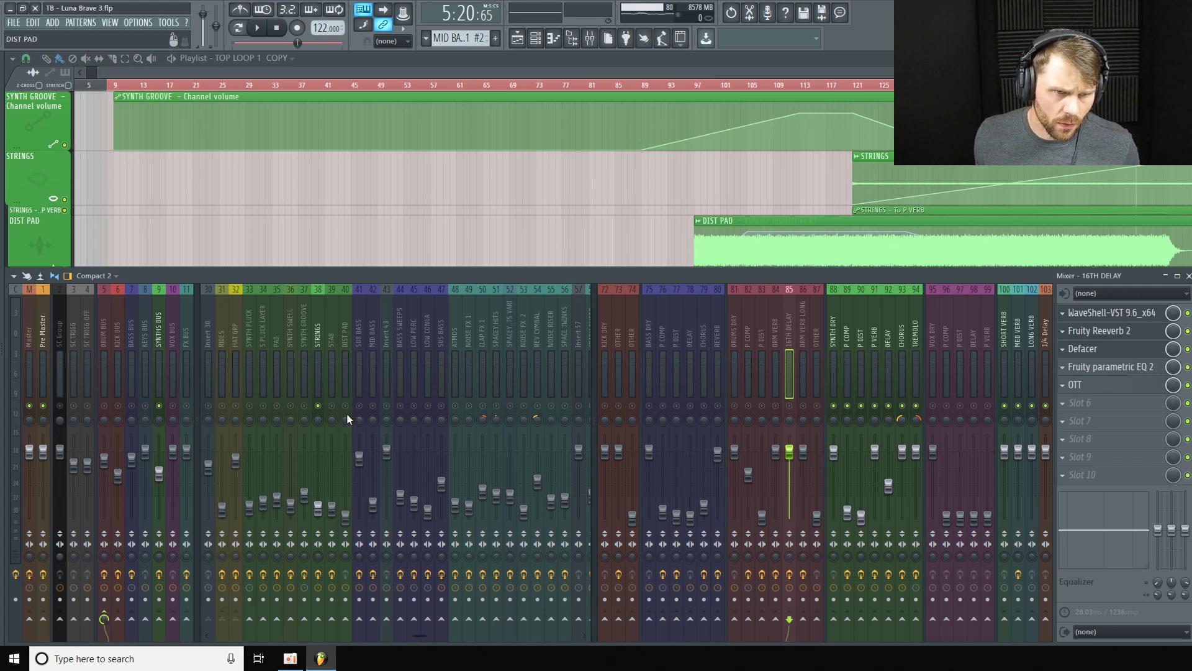
key("F9")
scroll(777, 81, "right", 4)
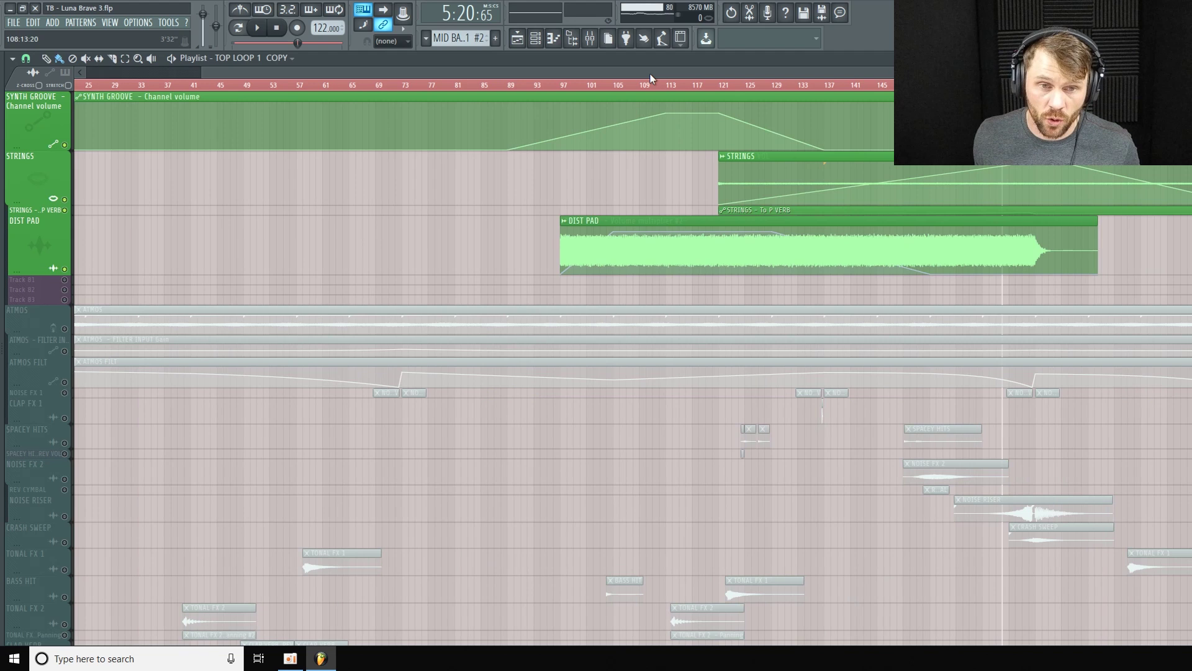
left_click(588, 84)
key("space")
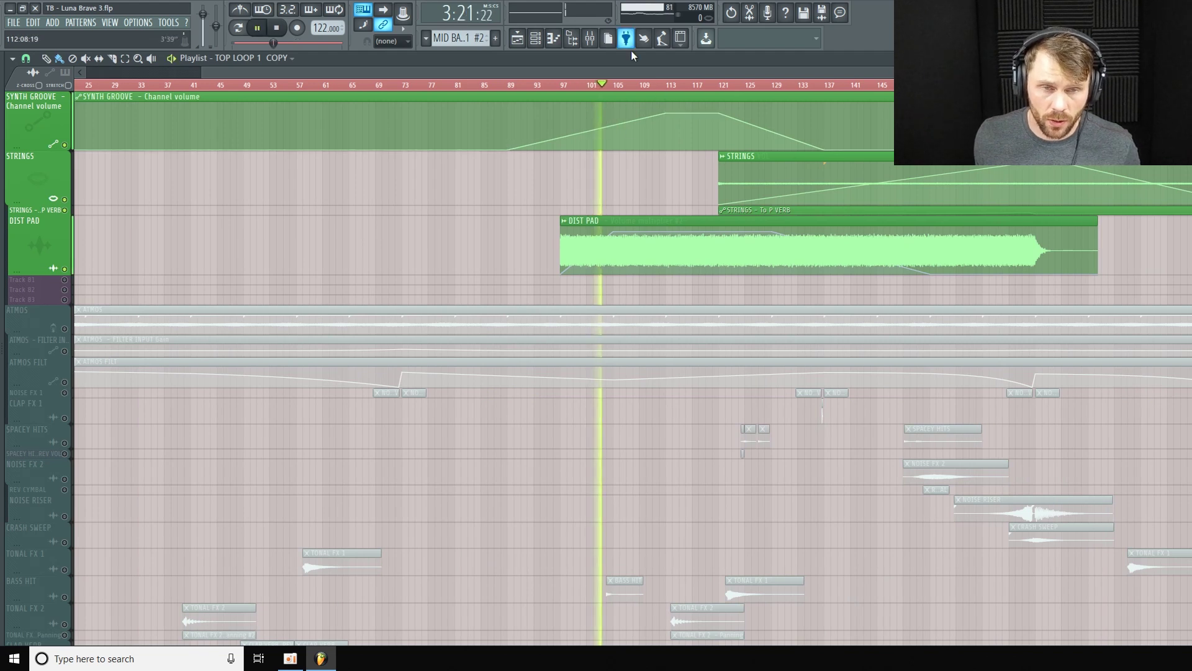
Step: Select the DIST PAD channel in the mixer, listen to it on its own, and follow its clip in the full playlist
left_click(590, 38)
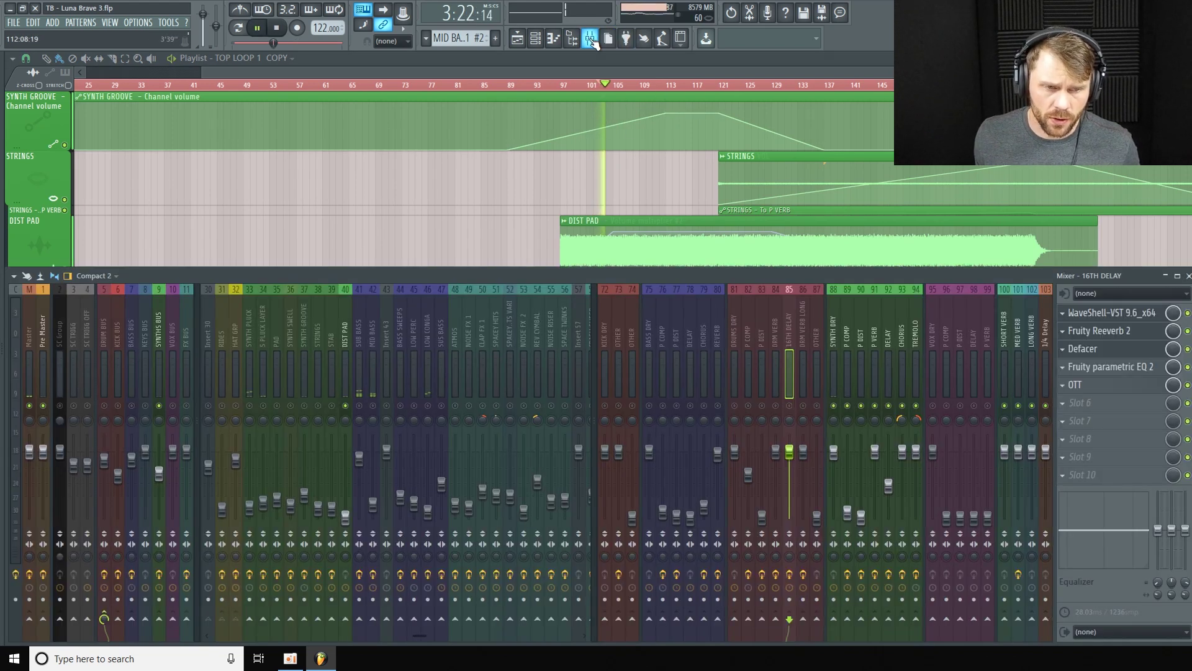
left_click(347, 326)
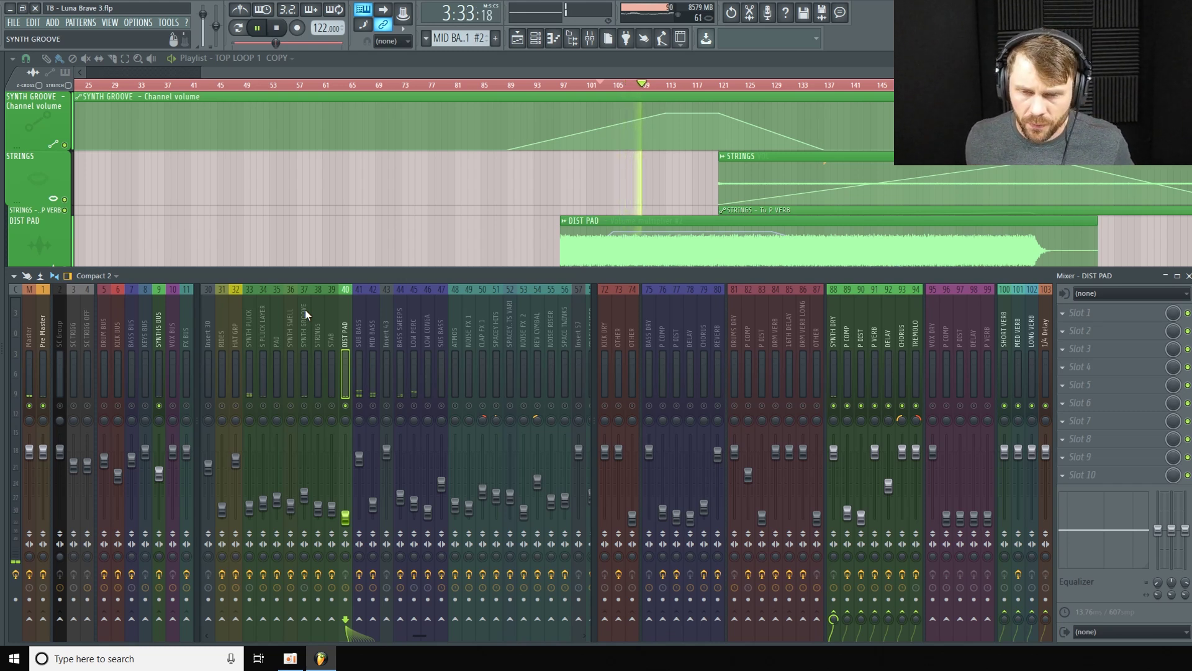
key("space")
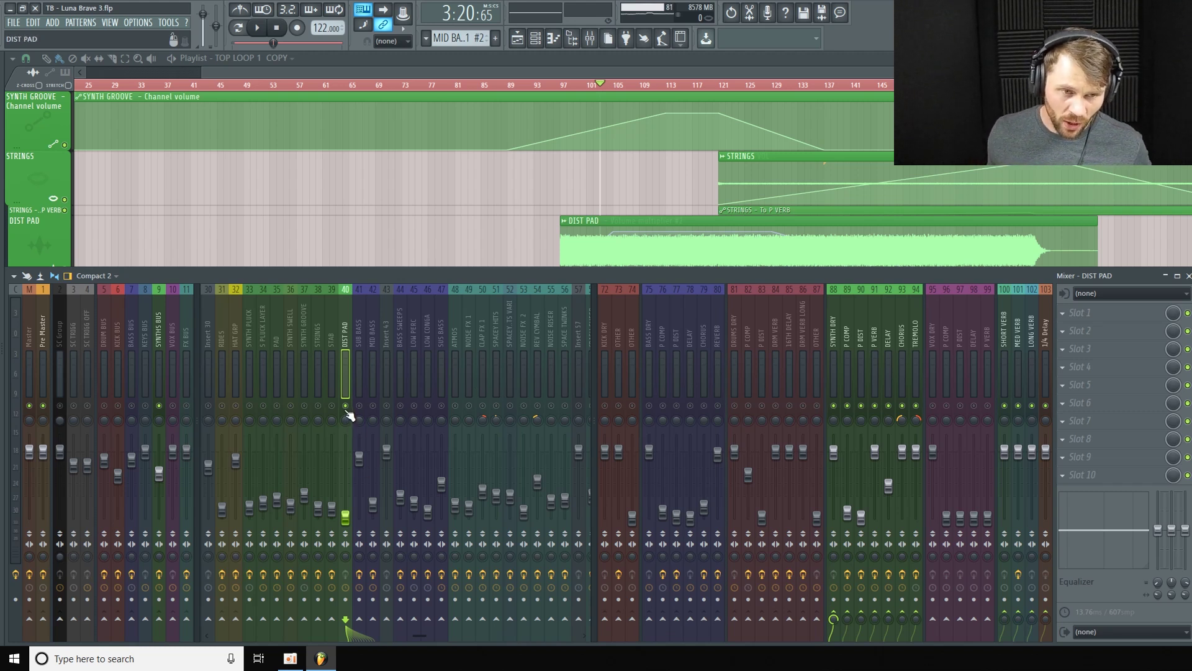
key("space")
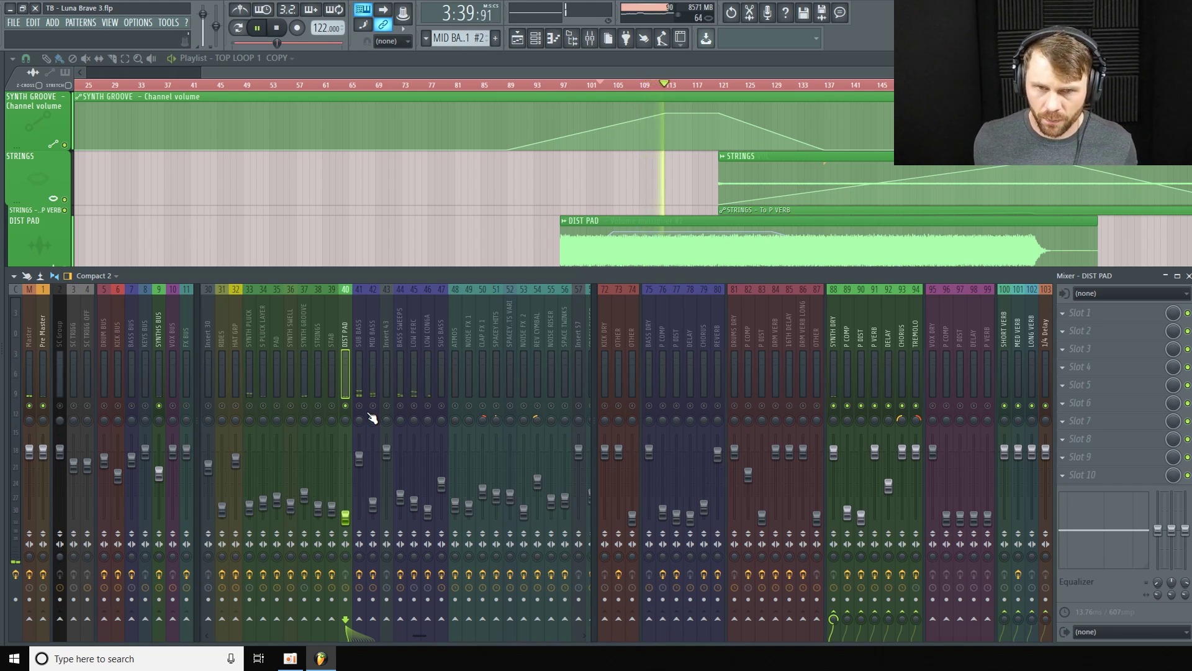
key("F9")
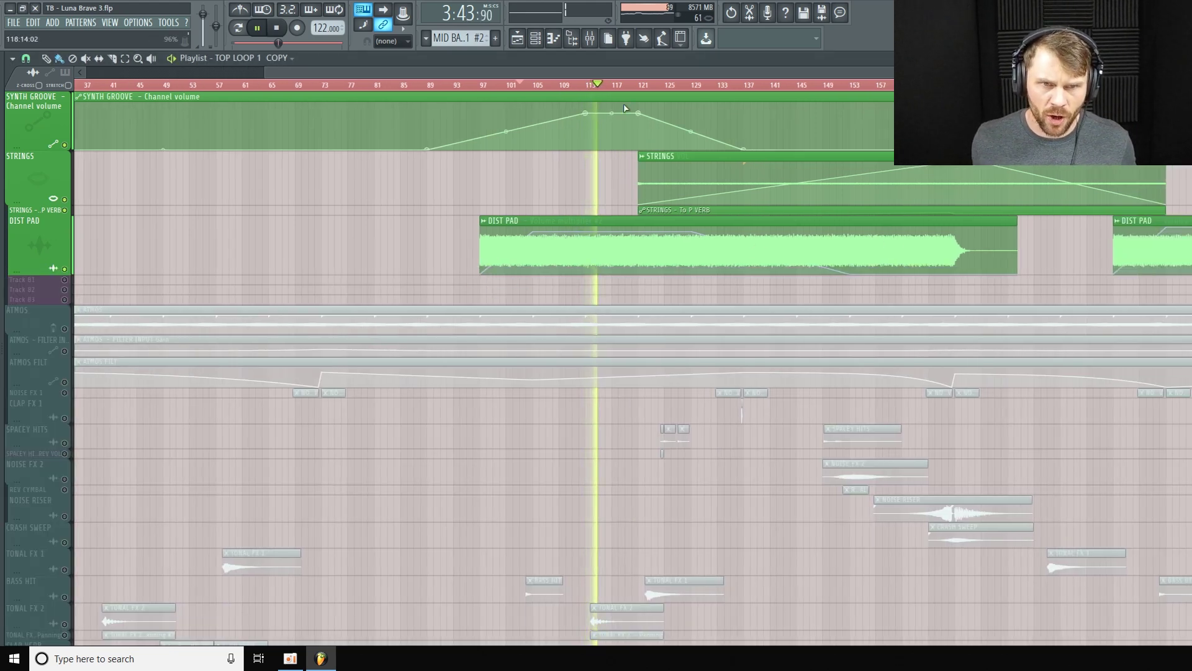
left_click(683, 73)
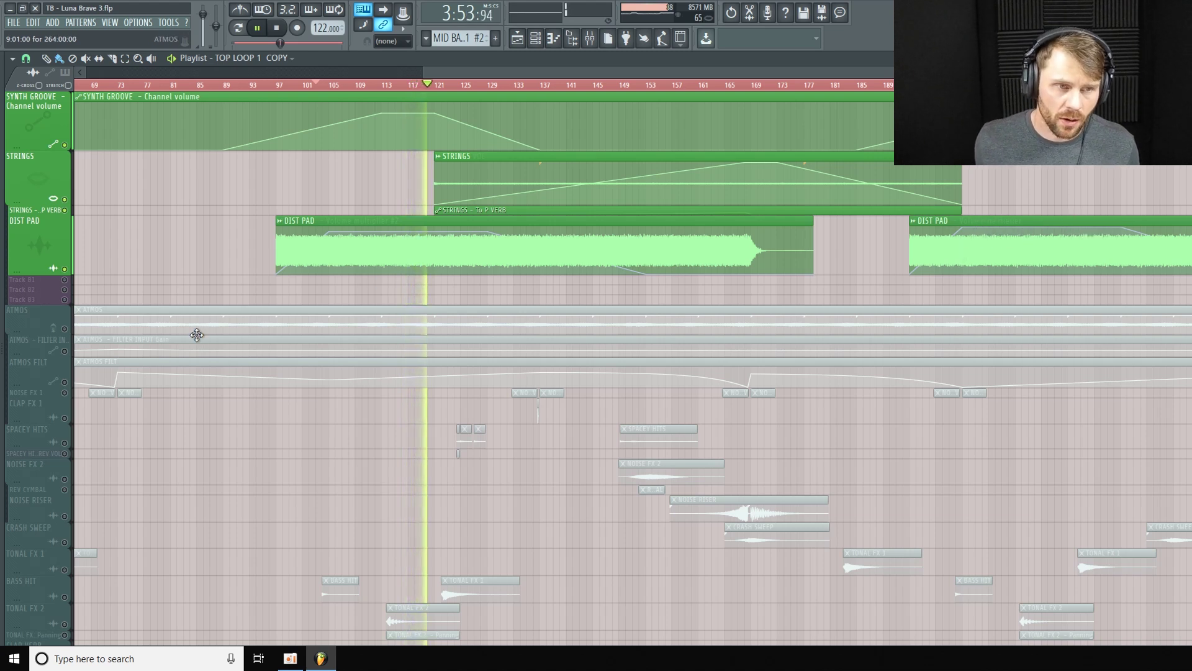
Step: Release the DIST PAD solo and toggle the channel's mute to compare the full mix with and without it
left_click(591, 40)
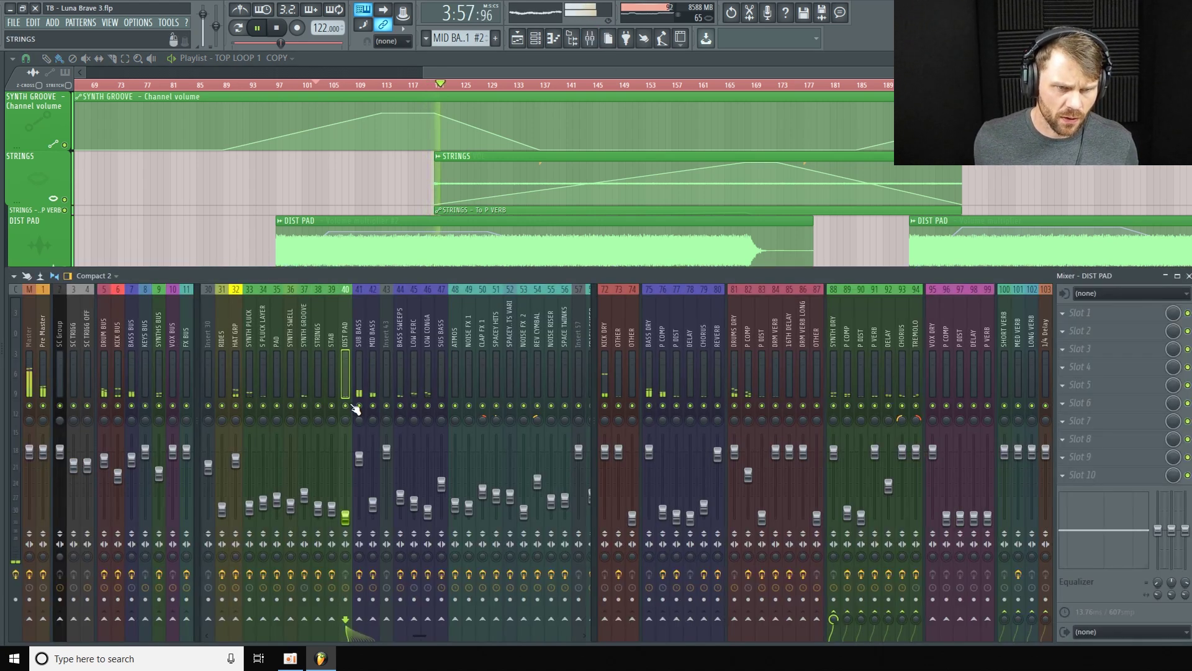
left_click(345, 406)
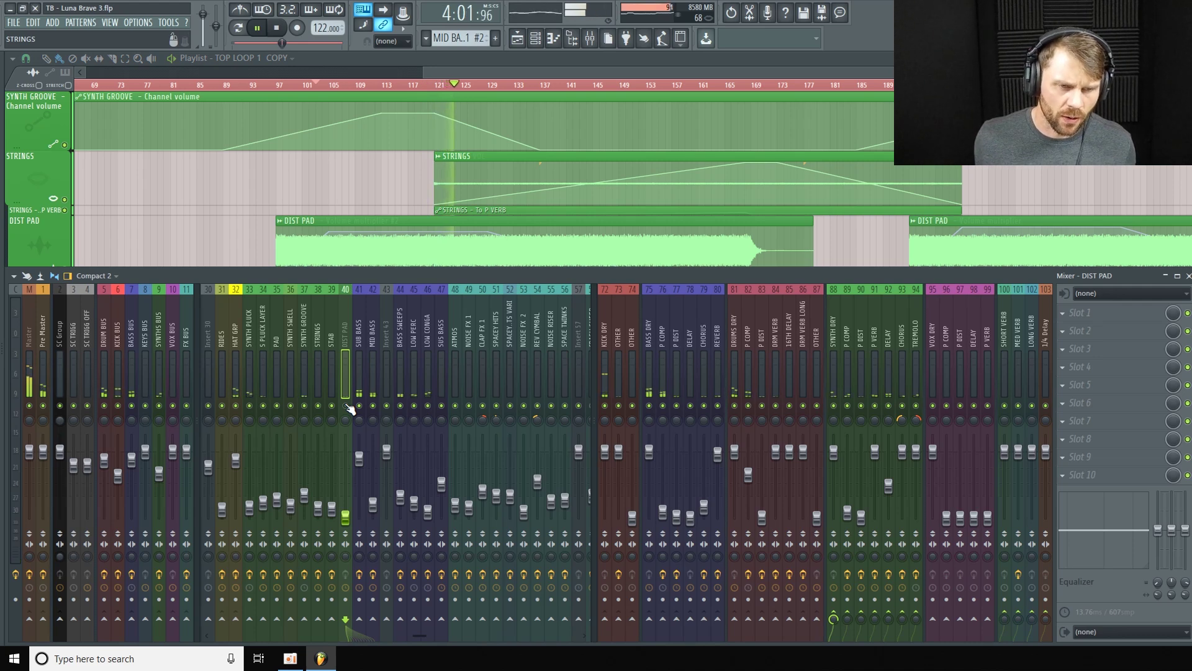
left_click(346, 406)
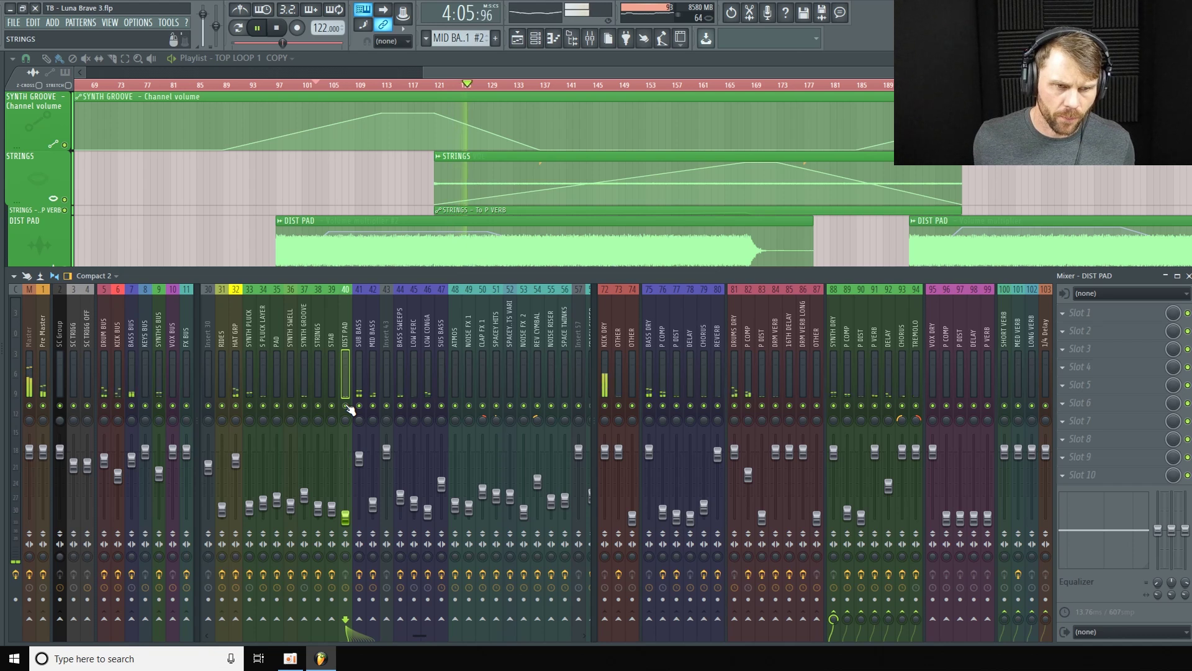
left_click(346, 405)
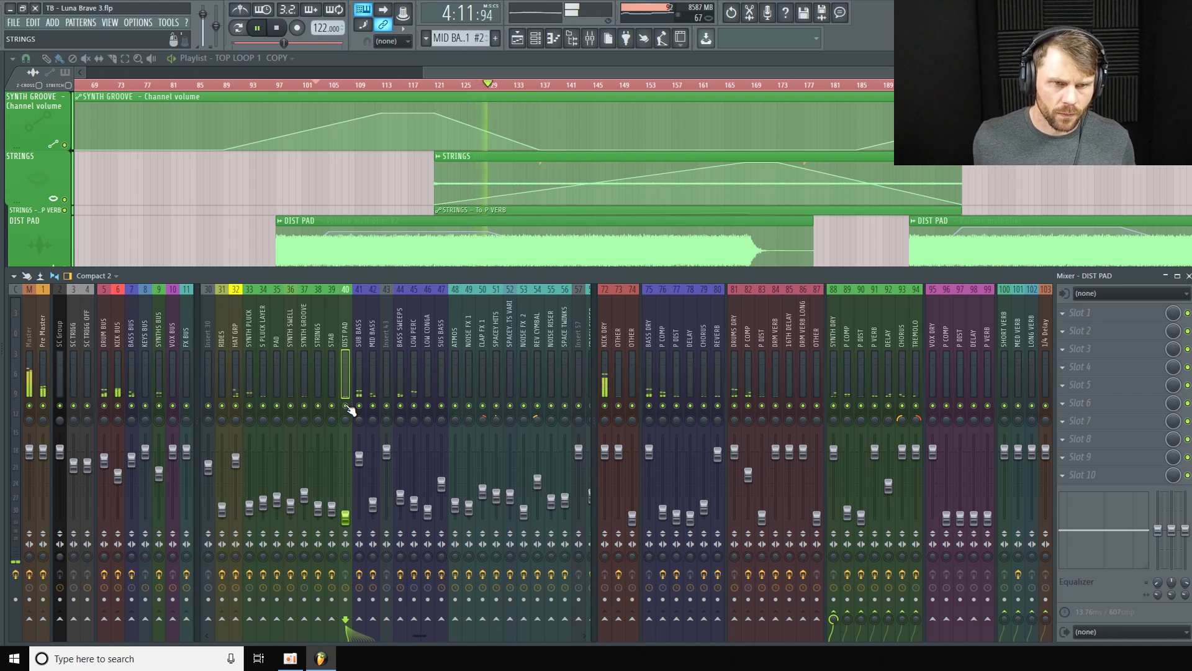
left_click(348, 406)
left_click(347, 407)
Step: Replay the full mix from bar 103, mute and unmute DIST PAD once more, and stop playback
left_click(311, 85)
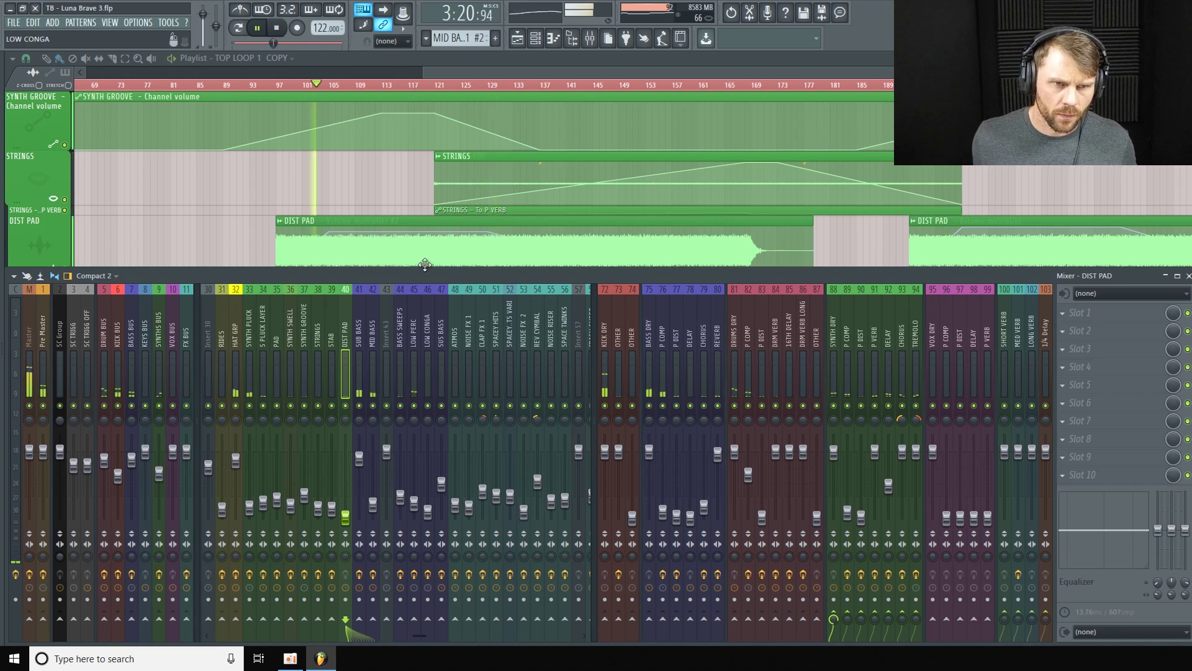
left_click(348, 407)
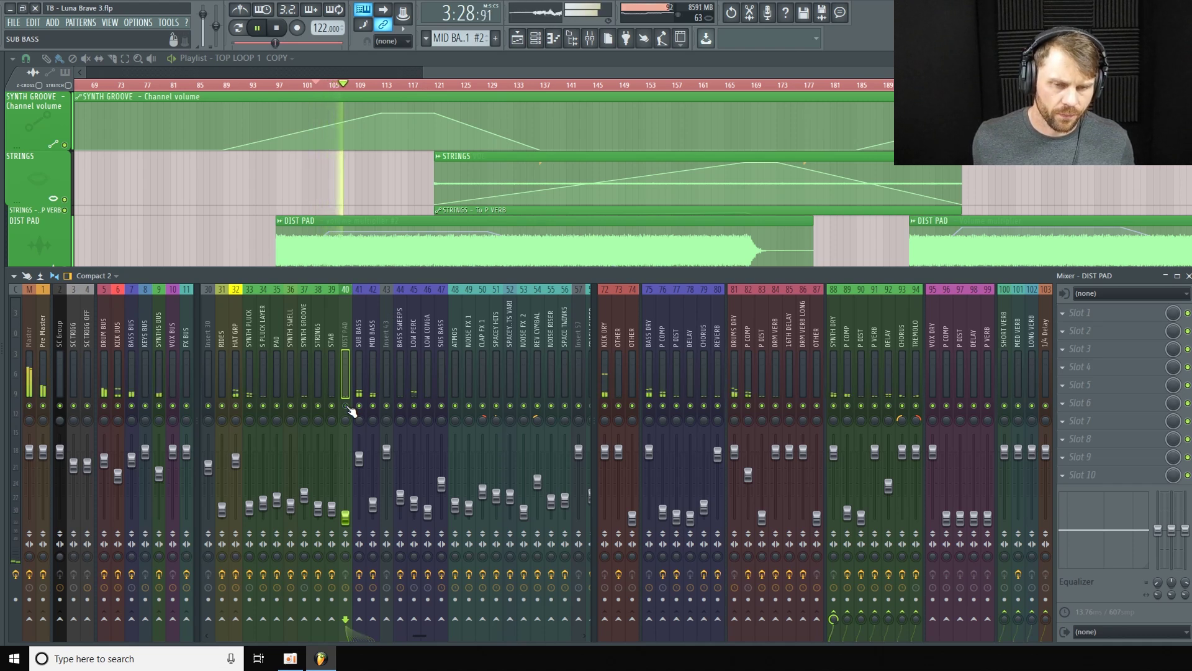
left_click(347, 407)
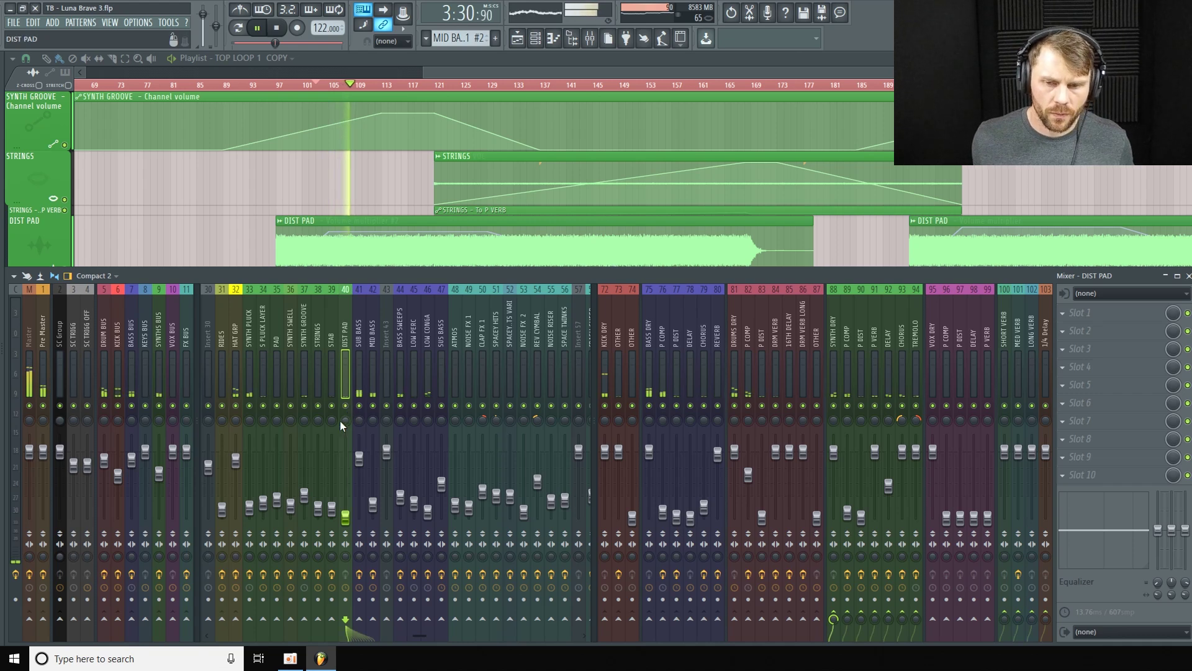
key("space")
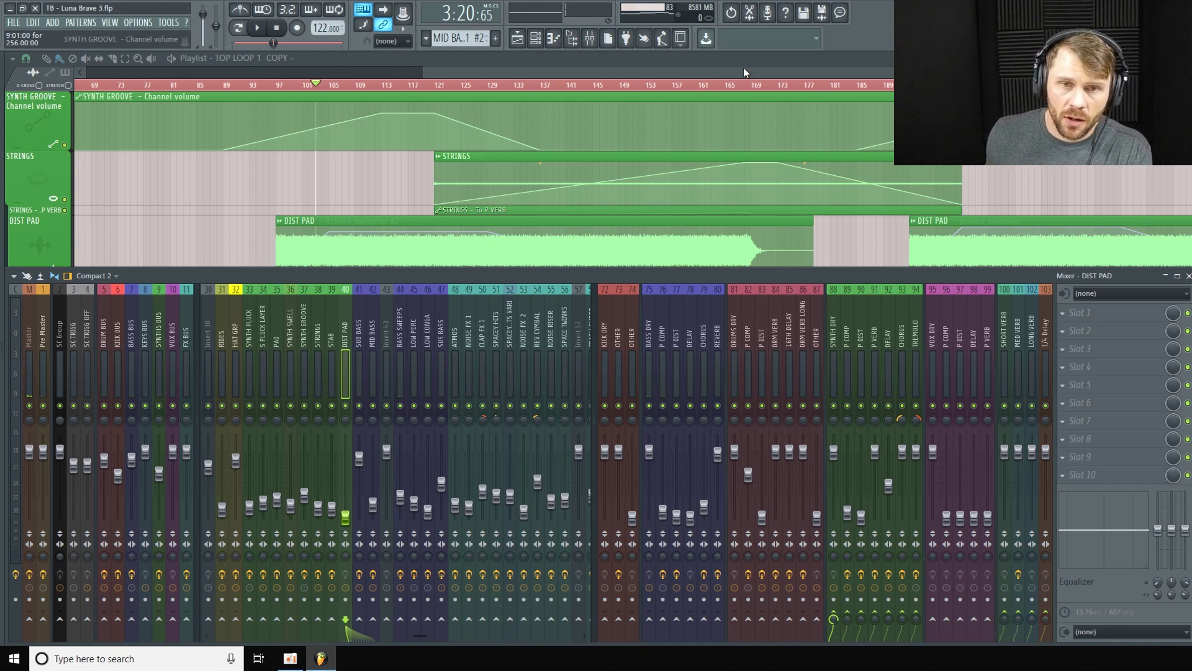
Step: Return to the full playlist and look over the muted effects tracks from ATMOS down to the SPACE TWINKS group
key("F9")
scroll(51, 285, "up", 3)
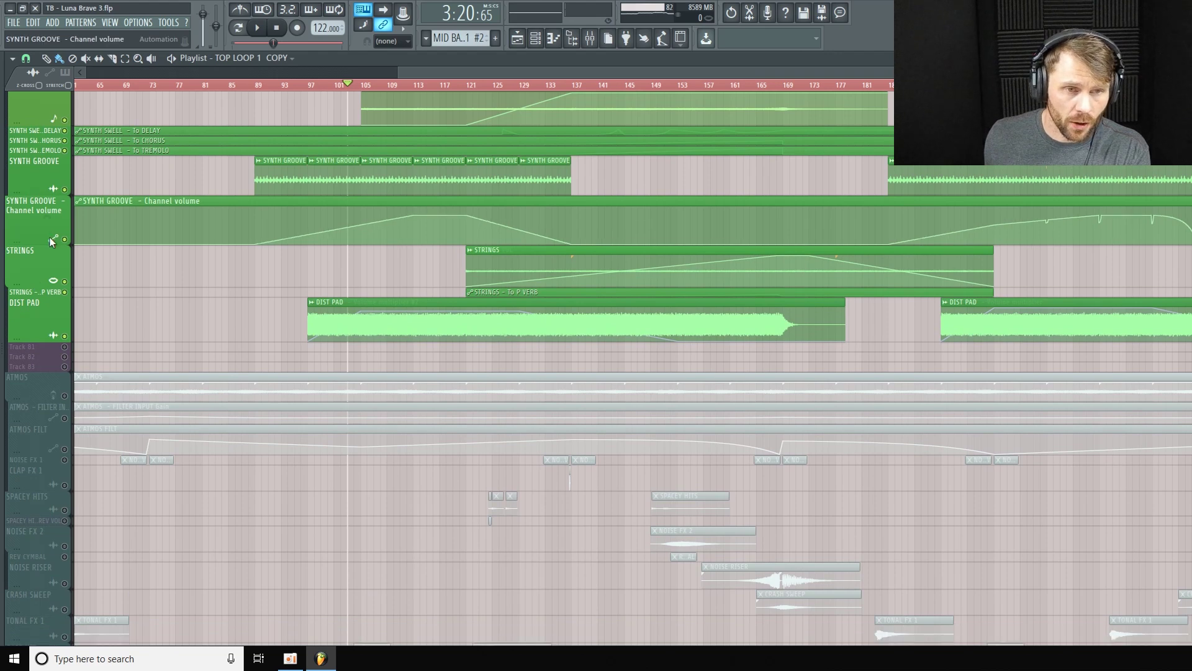
scroll(43, 345, "up", 2)
scroll(42, 344, "down", 8)
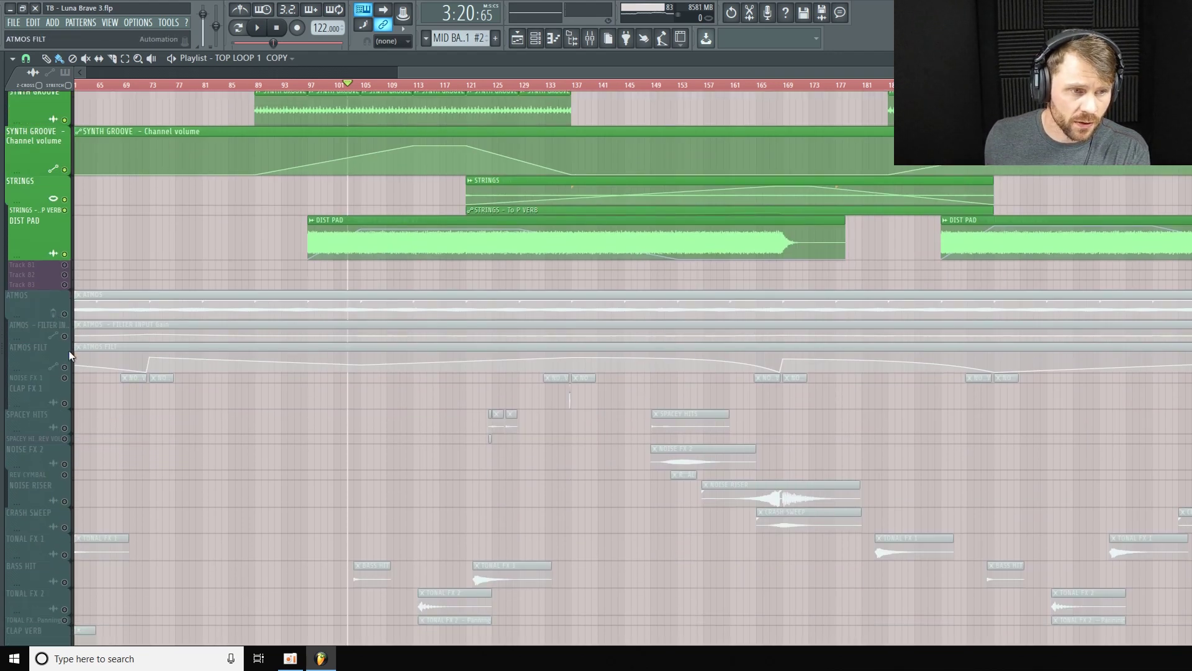
scroll(538, 417, "down", 7)
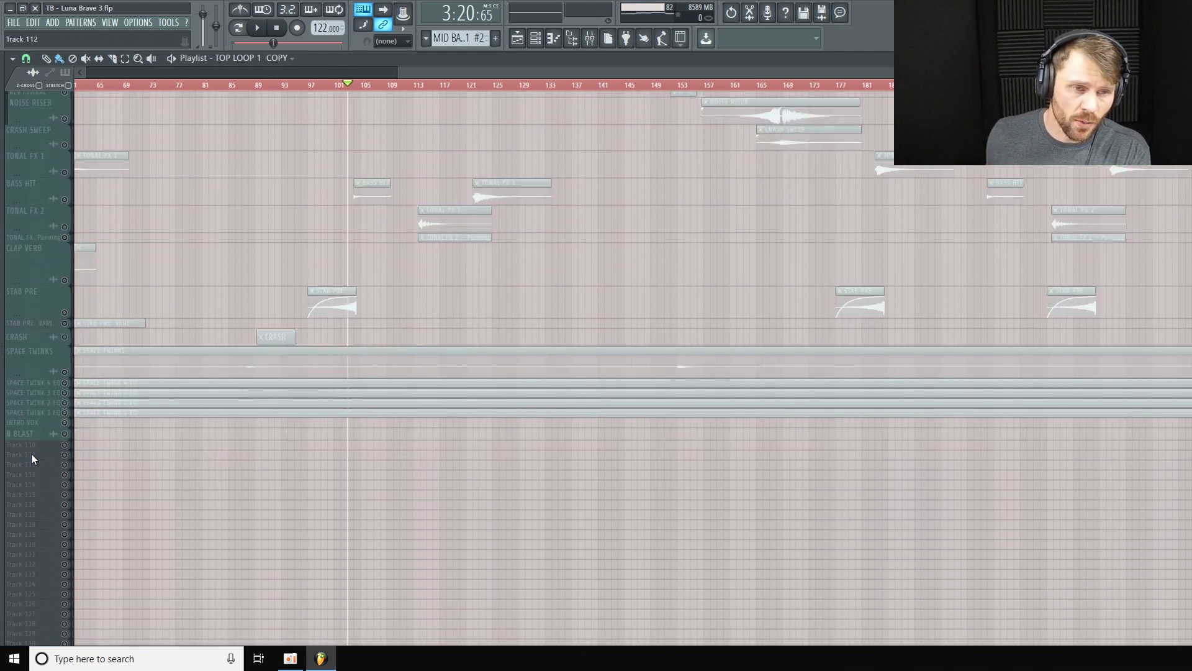
scroll(541, 346, "up", 8)
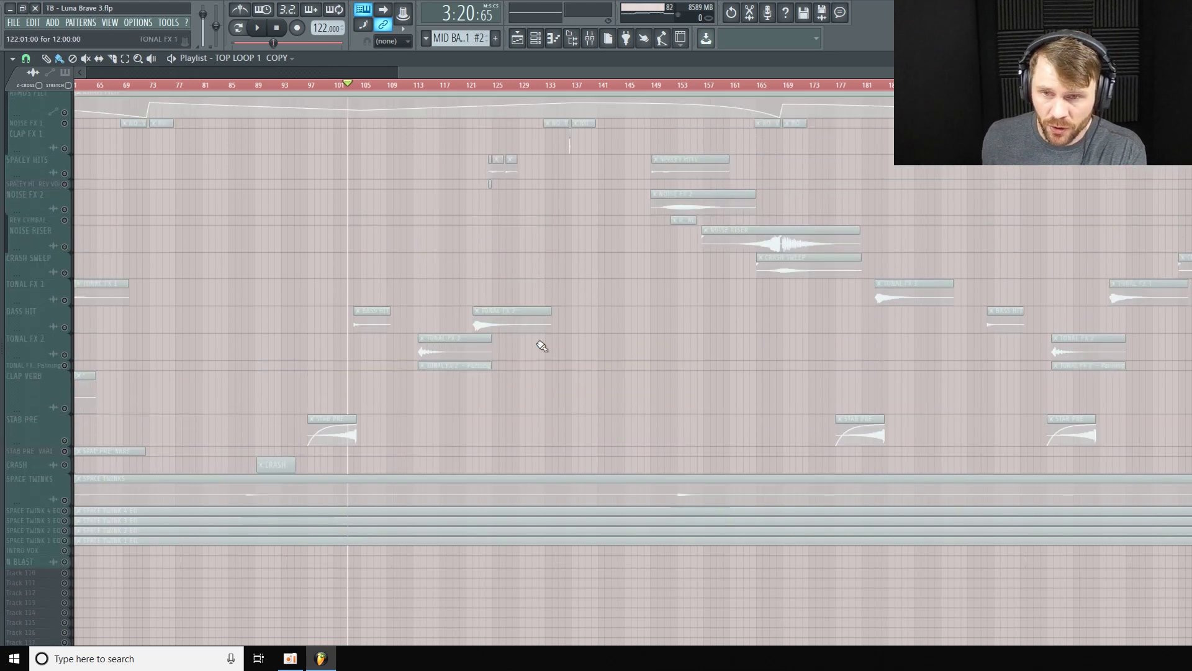
scroll(612, 431, "down", 8)
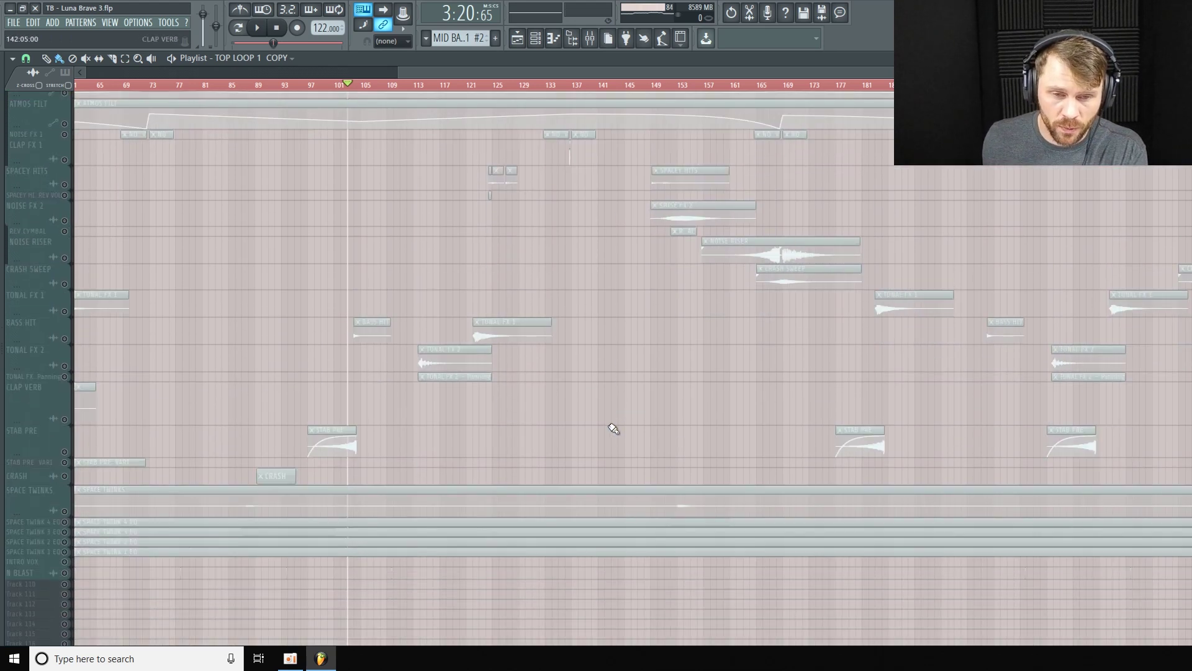
scroll(559, 466, "up", 8)
scroll(447, 410, "up", 4)
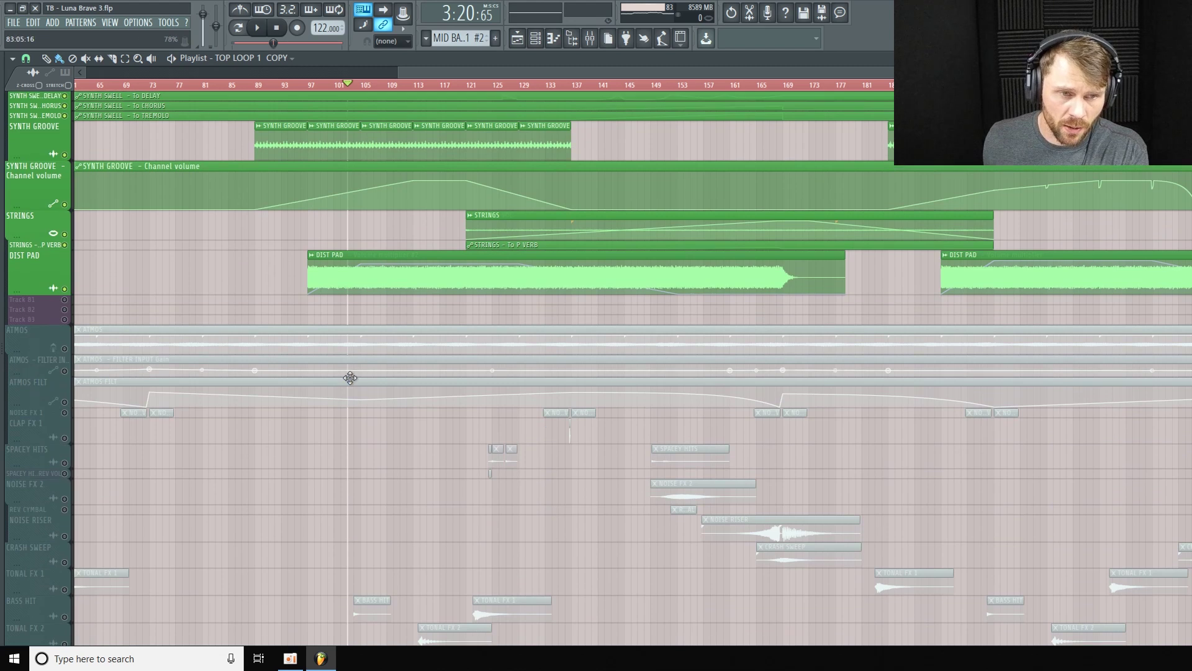
Step: Unmute the ATMOS, ATMOS - FILTER INPUT Gain and ATMOS FILT tracks and increase the ATMOS track's height
left_click(64, 348)
left_click(64, 371)
left_click(64, 402)
left_click_drag(37, 354, 37, 375)
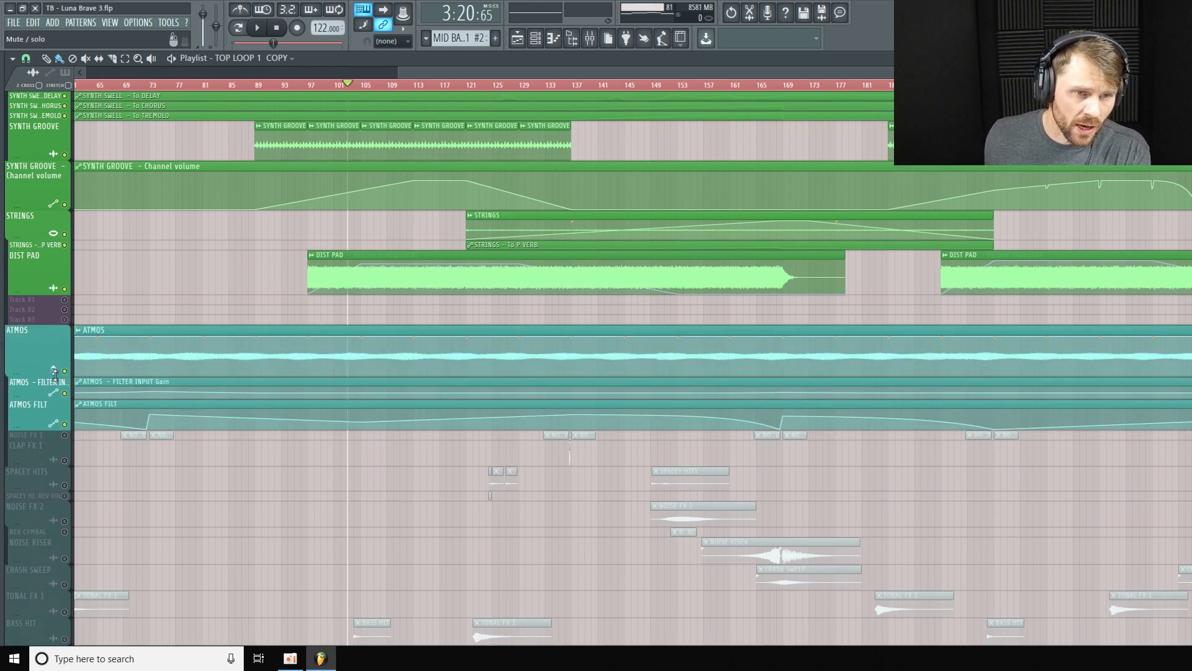
Step: Solo the ATMOS channel in the mixer, return to the playlist and start playback from bar 103
left_click_drag(630, 72, 389, 72)
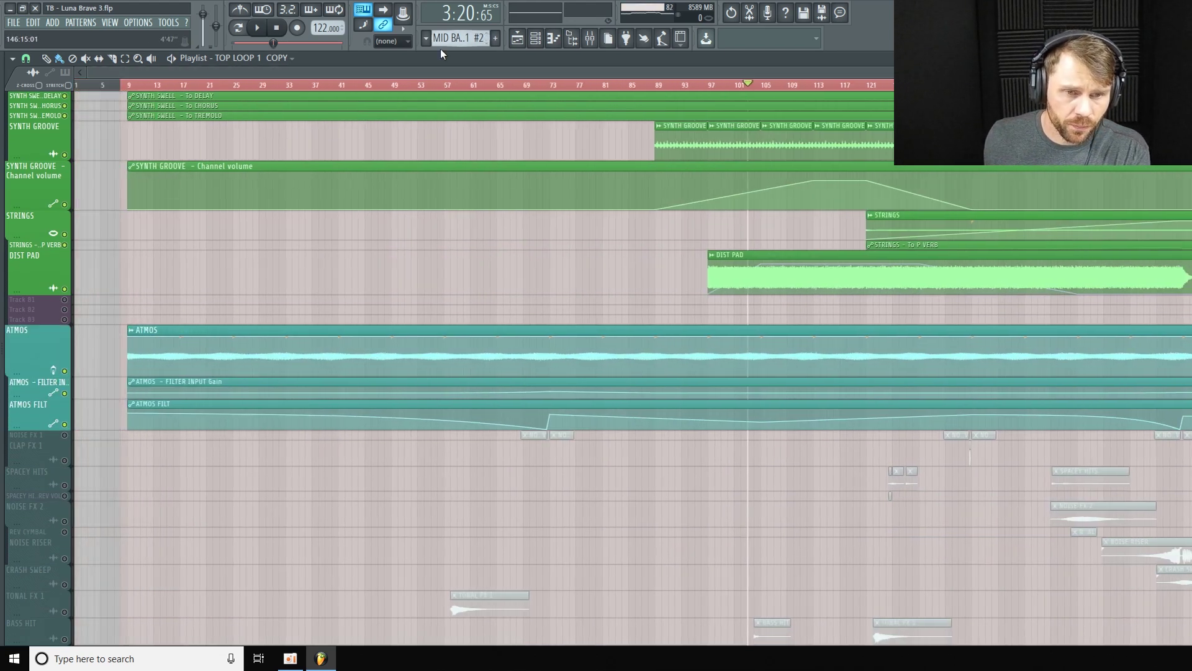
left_click(590, 38)
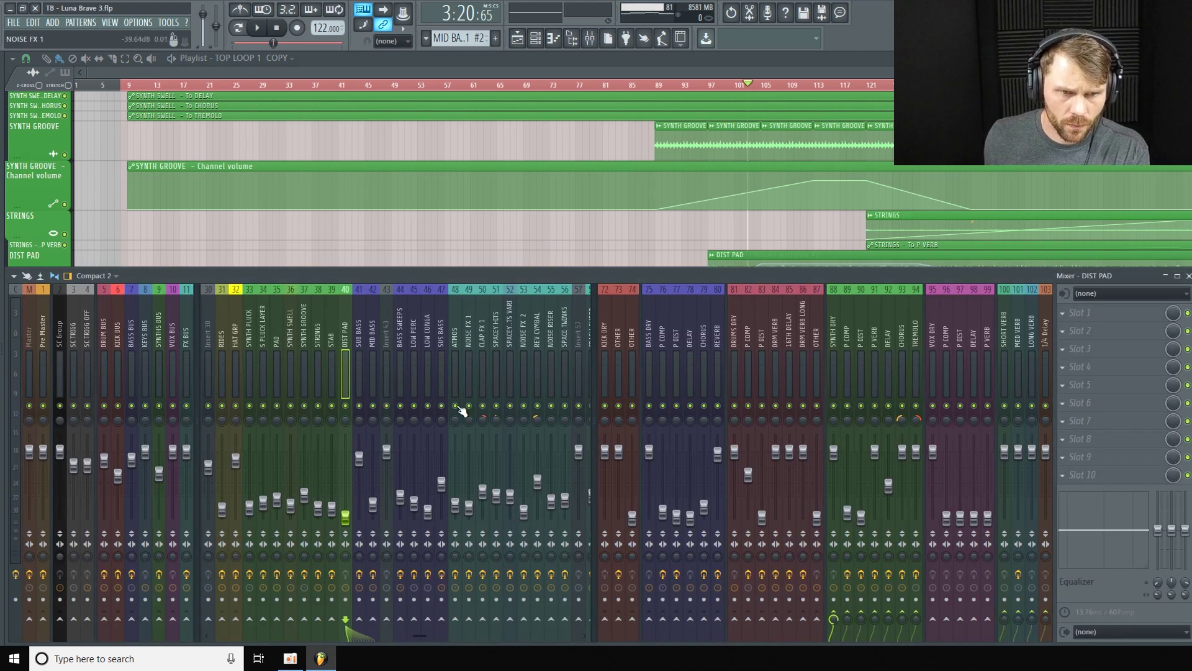
left_click(457, 334)
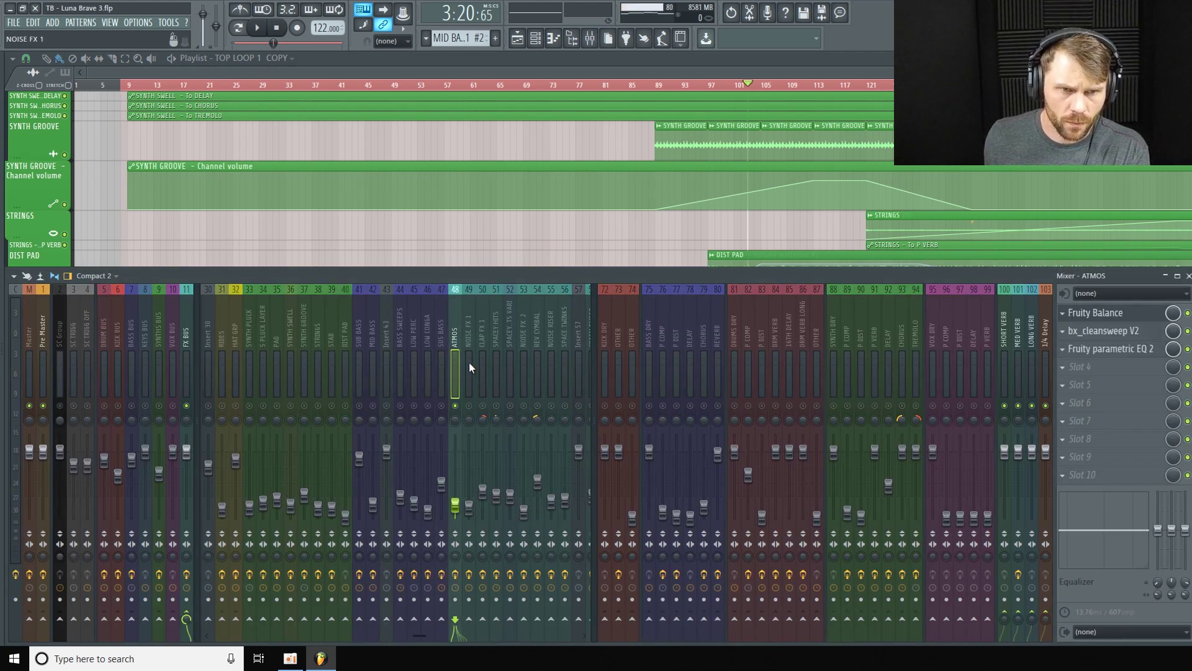
key("F9")
key("space")
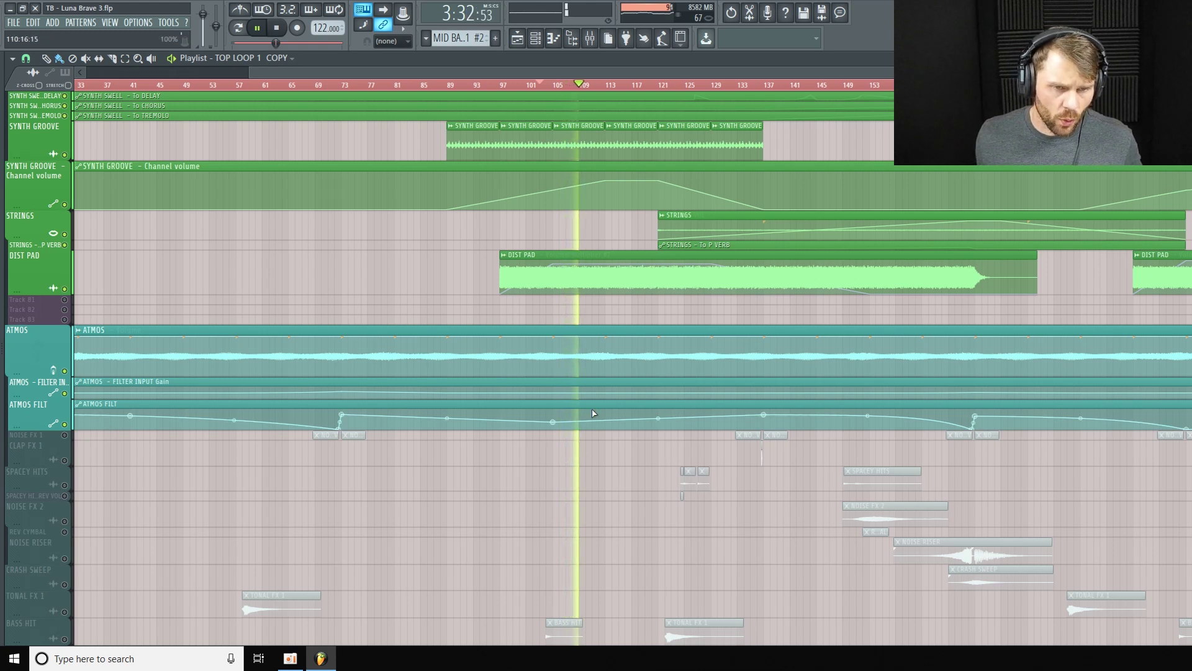
Step: Increase the height of the ATMOS - FILTER INPUT Gain automation track while the song plays
scroll(599, 404, "down", 3)
left_click_drag(43, 290, 34, 316)
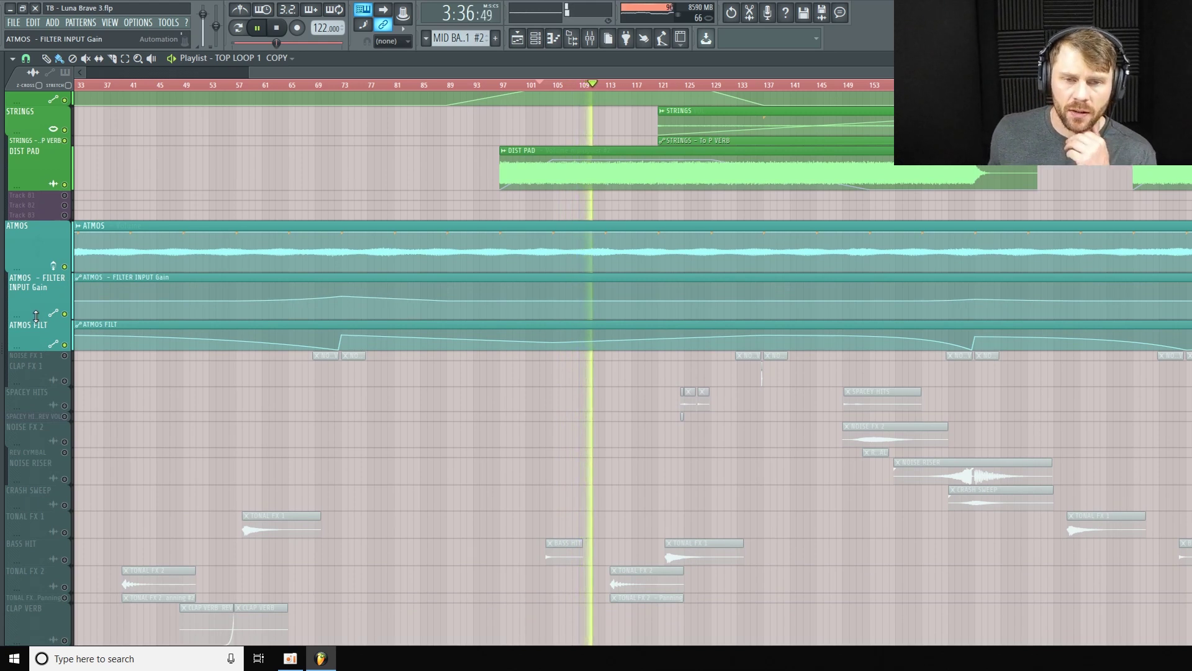
left_click_drag(36, 316, 35, 331)
scroll(319, 313, "down", 2)
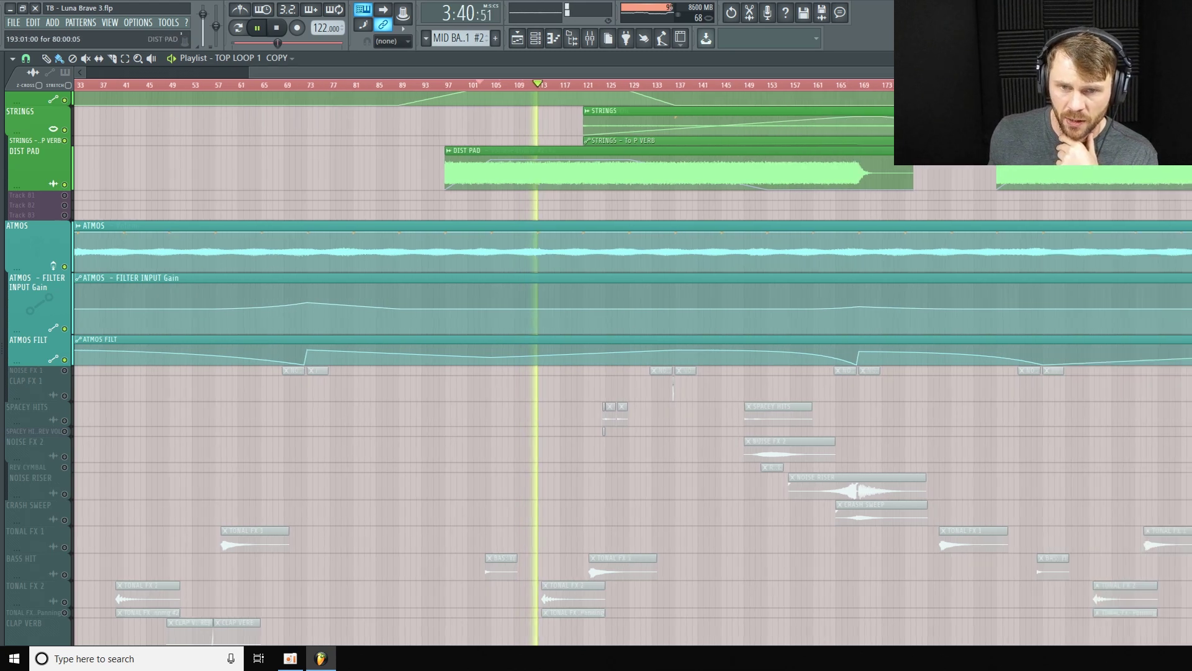
left_click_drag(35, 334, 36, 390)
Step: Look over the arrangement from the kick and clap tracks down to the bass and synth parts around bar 73
left_click_drag(688, 76, 582, 76)
scroll(429, 243, "up", 3)
scroll(429, 243, "up", 8)
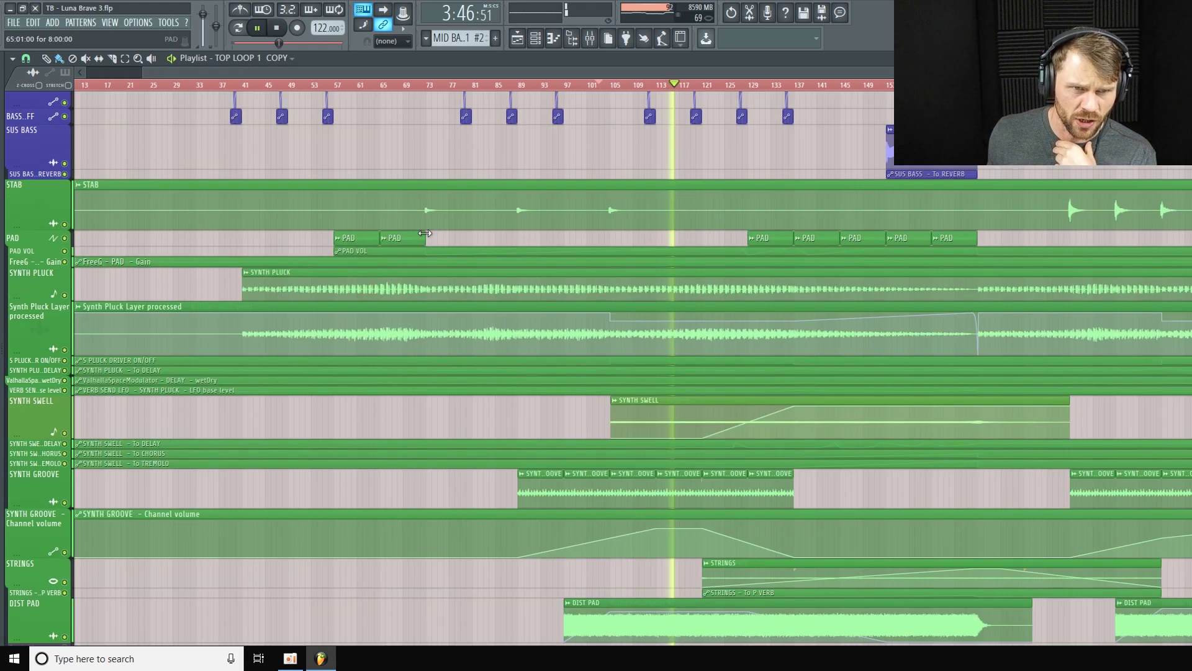
scroll(423, 178, "up", 10)
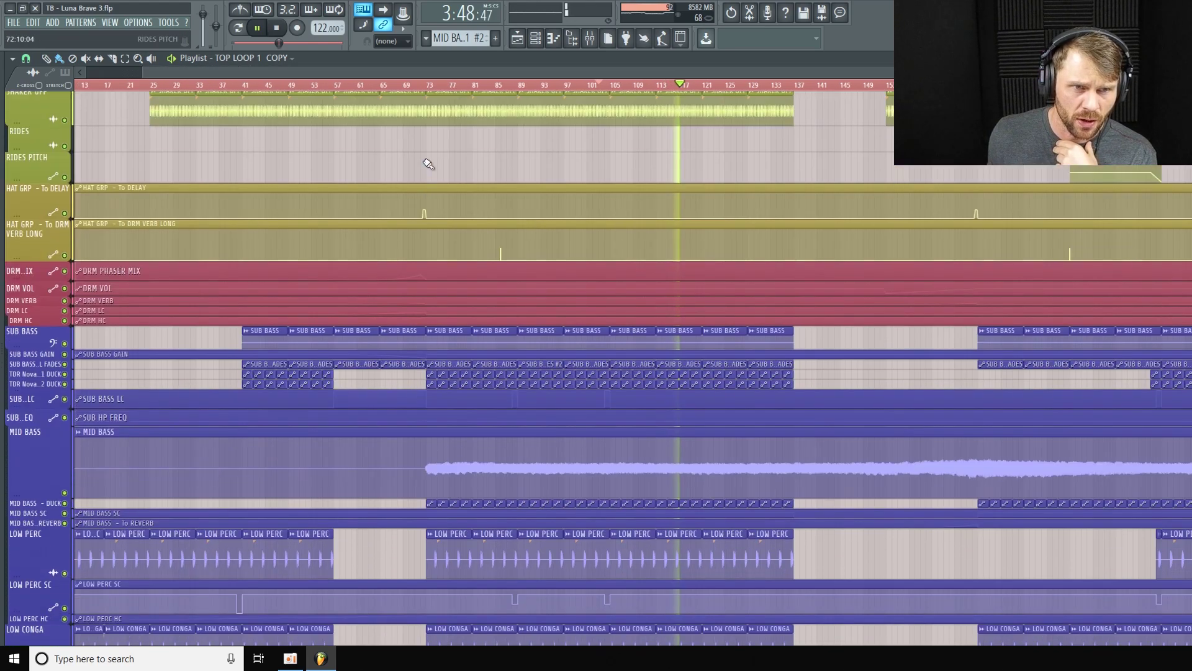
scroll(430, 150, "down", 10)
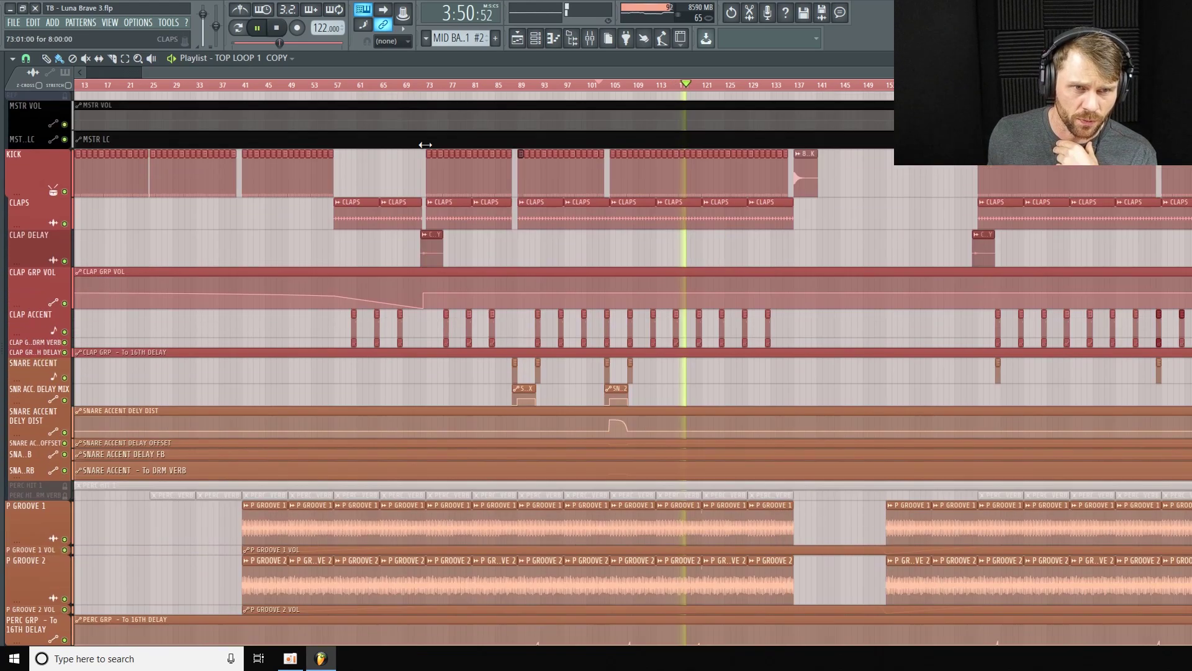
scroll(464, 349, "down", 12)
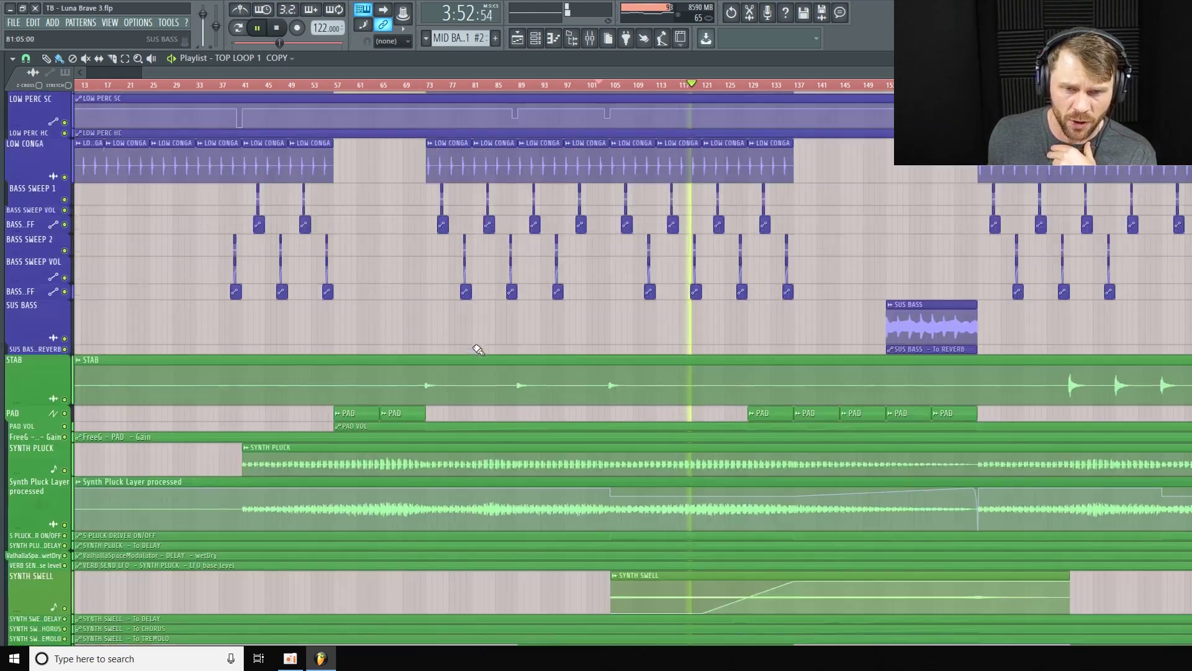
Step: Return to the ATMOS tracks, reduce the FILTER INPUT Gain track's height and enlarge ATMOS FILT
scroll(514, 368, "down", 1)
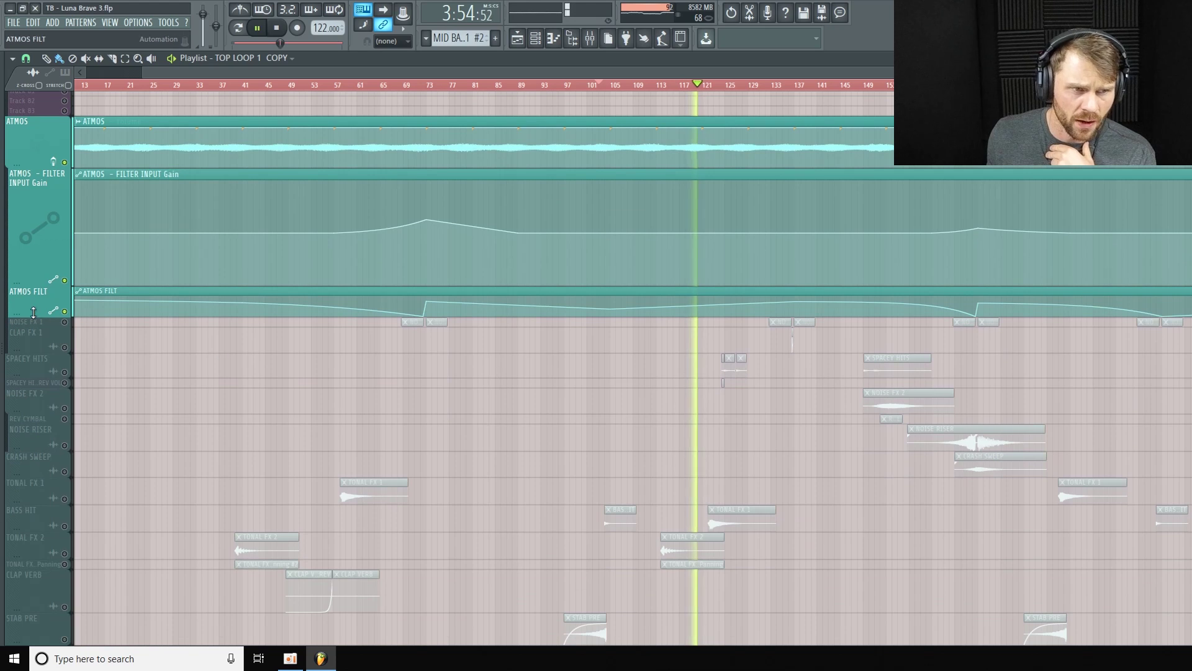
scroll(34, 298, "up", 3)
left_click_drag(33, 283, 34, 245)
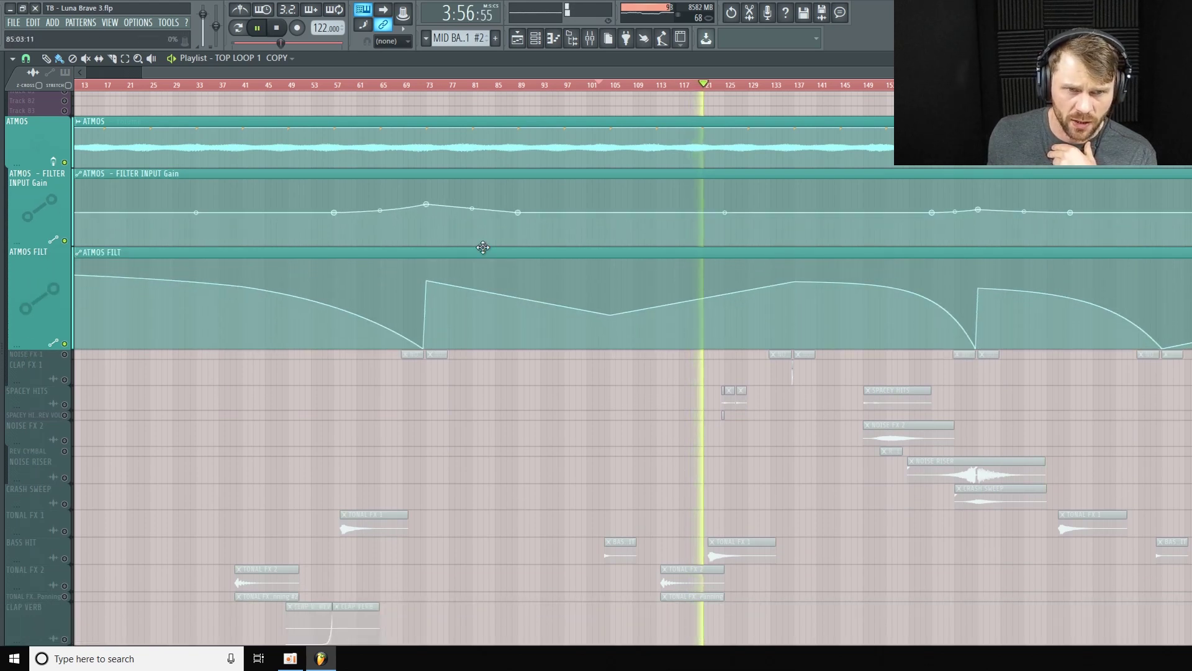
Step: Inspect the ATMOS channel's bx_cleansweep V2 and Fruity parametric EQ 2 effects side by side during playback, and close them with the mixer
left_click(590, 38)
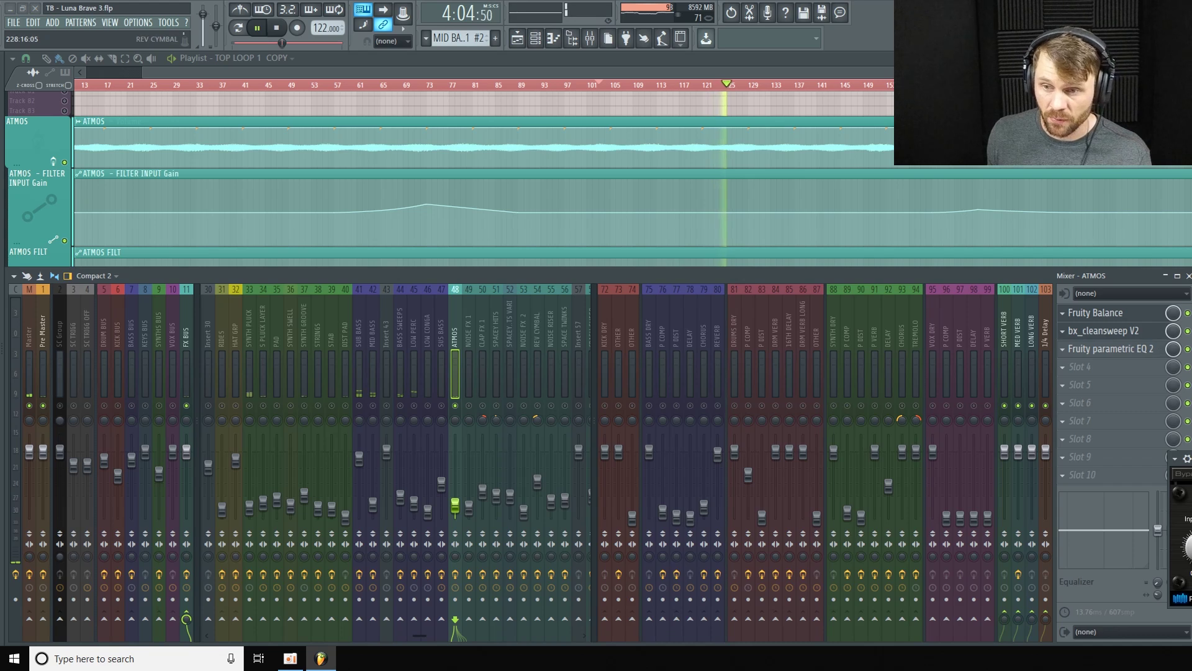
left_click(1149, 338)
left_click_drag(625, 117, 626, 132)
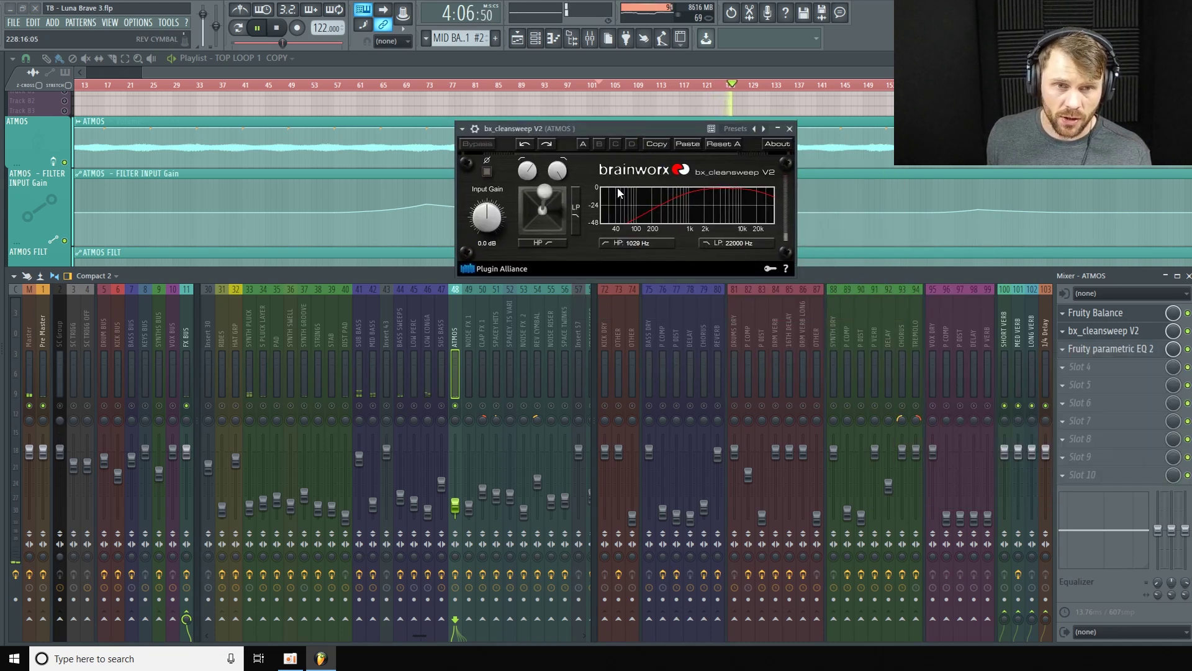
left_click(1145, 354)
left_click_drag(428, 124, 302, 129)
mouse_move(267, 244)
left_mouse_down()
mouse_move(292, 245)
mouse_move(273, 245)
left_mouse_up()
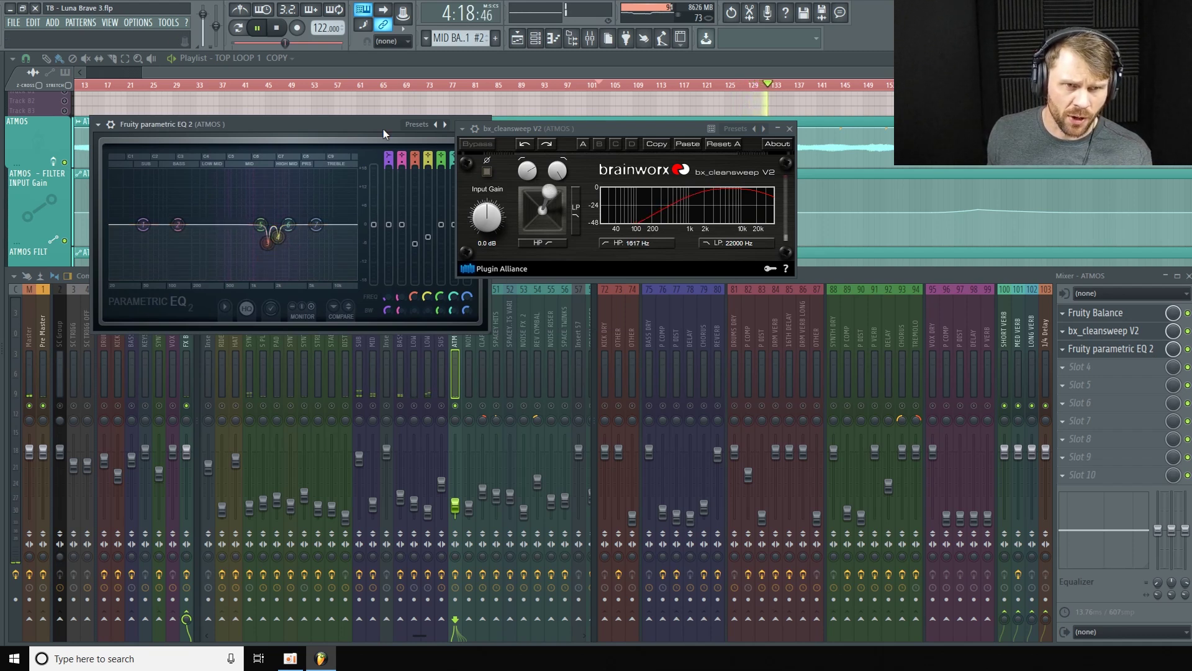
left_click_drag(357, 131, 298, 126)
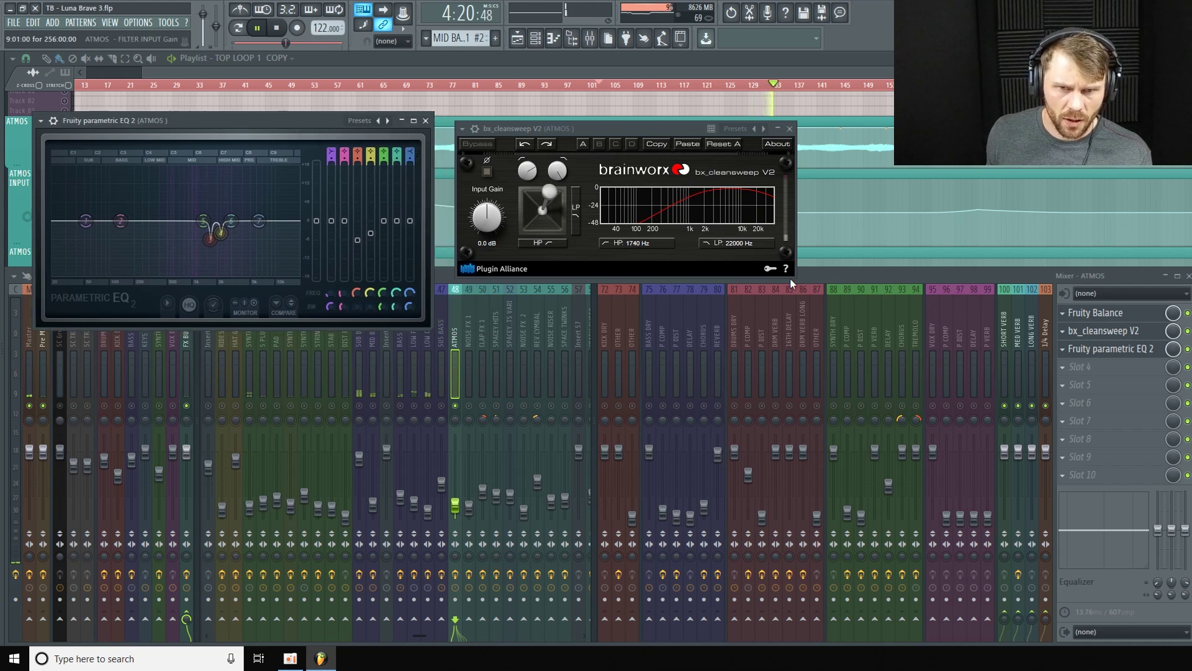
left_click(832, 283)
left_click(820, 205)
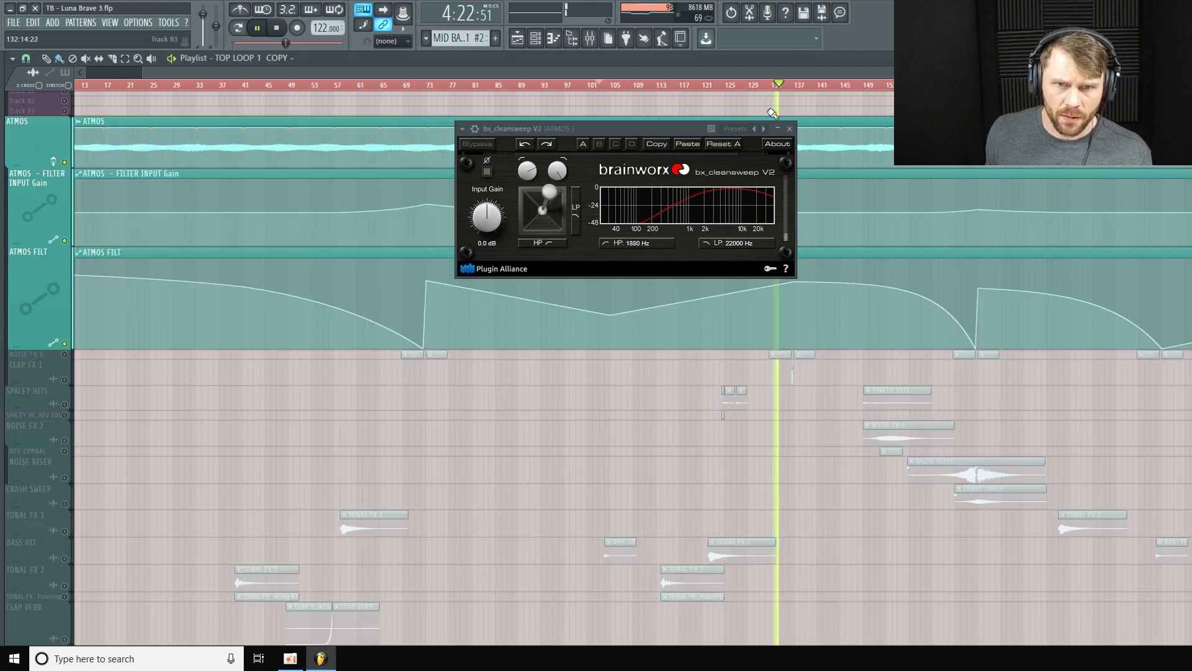
left_click(790, 130)
Step: Reduce the heights of the ATMOS - FILTER INPUT Gain and ATMOS FILT tracks and stop playback
scroll(23, 359, "up", 4)
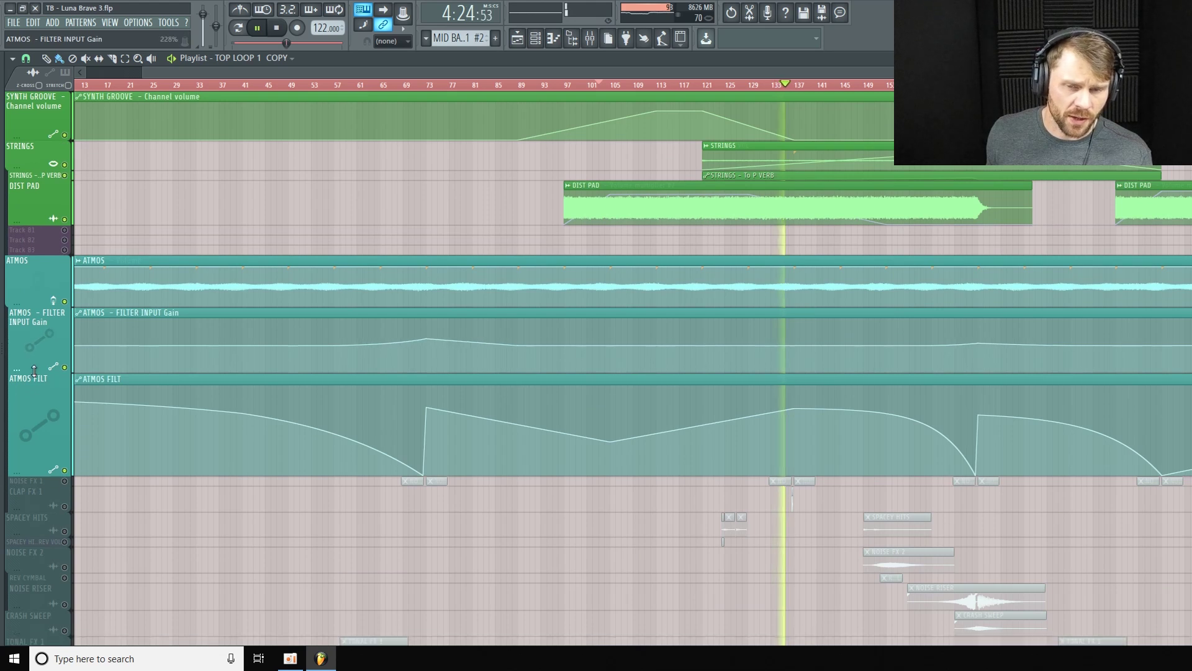
scroll(39, 390, "down", 2)
scroll(39, 390, "down", 1)
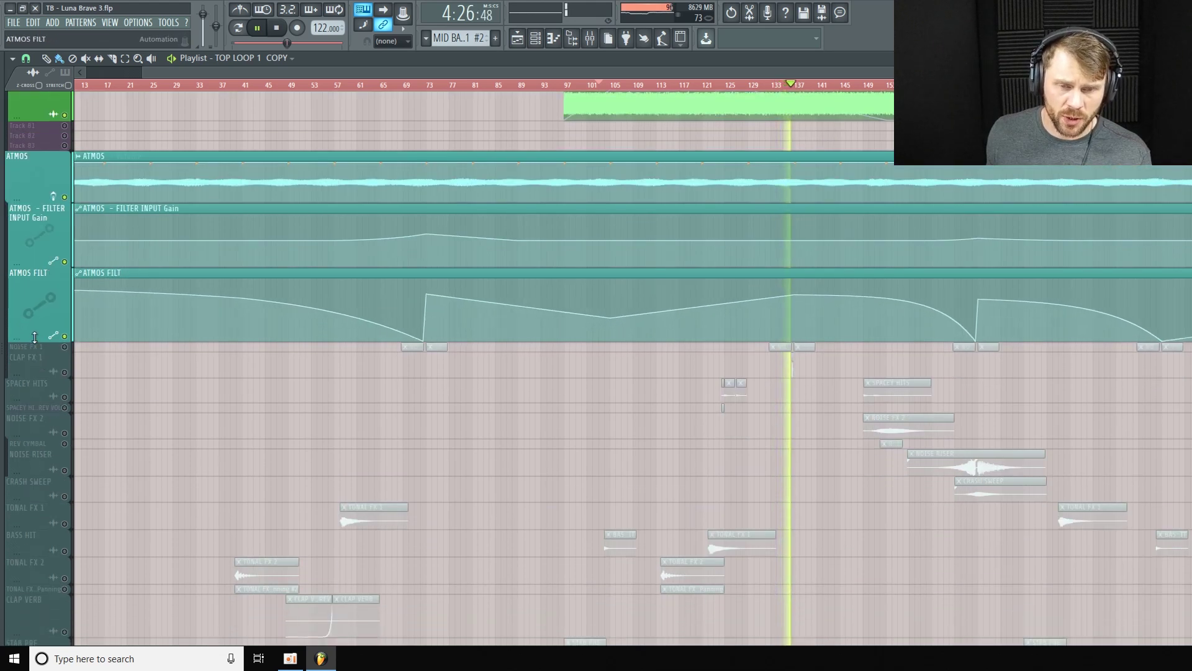
scroll(29, 374, "up", 4)
left_click_drag(31, 406, 31, 400)
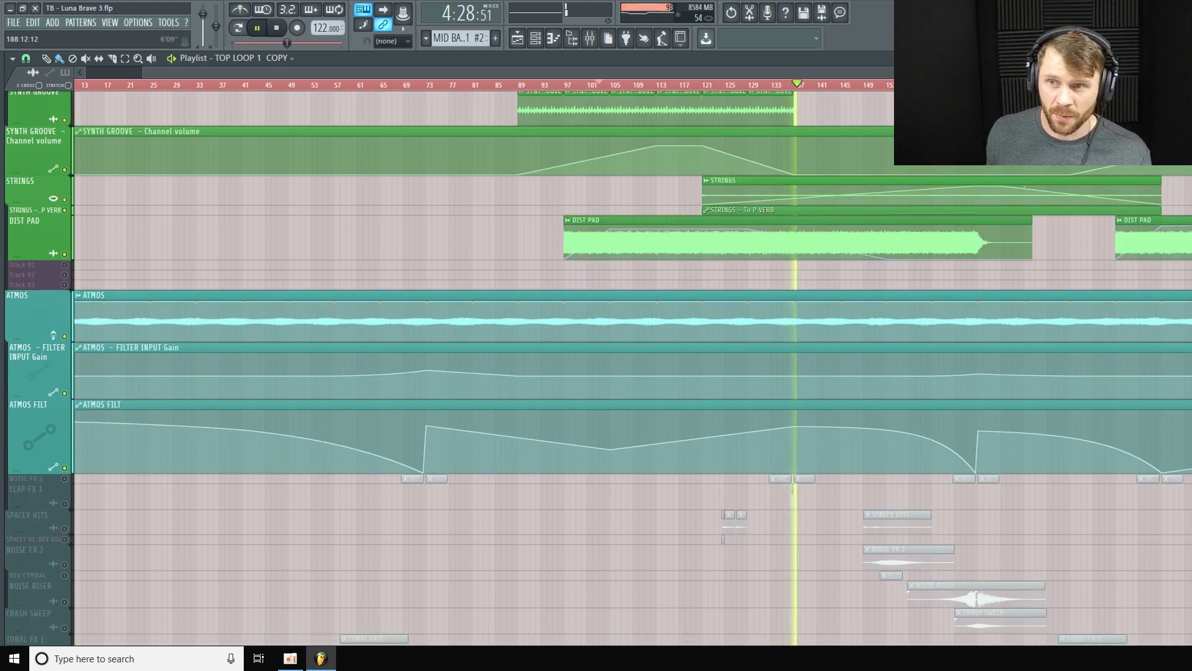
left_click_drag(627, 71, 744, 73)
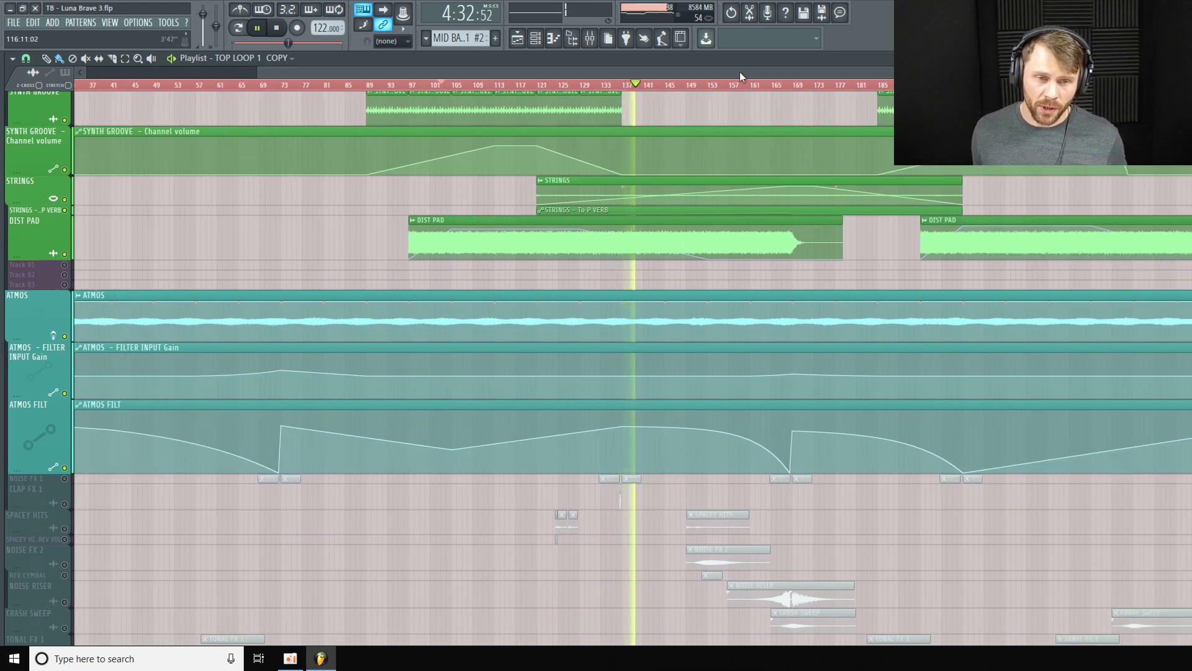
key("space")
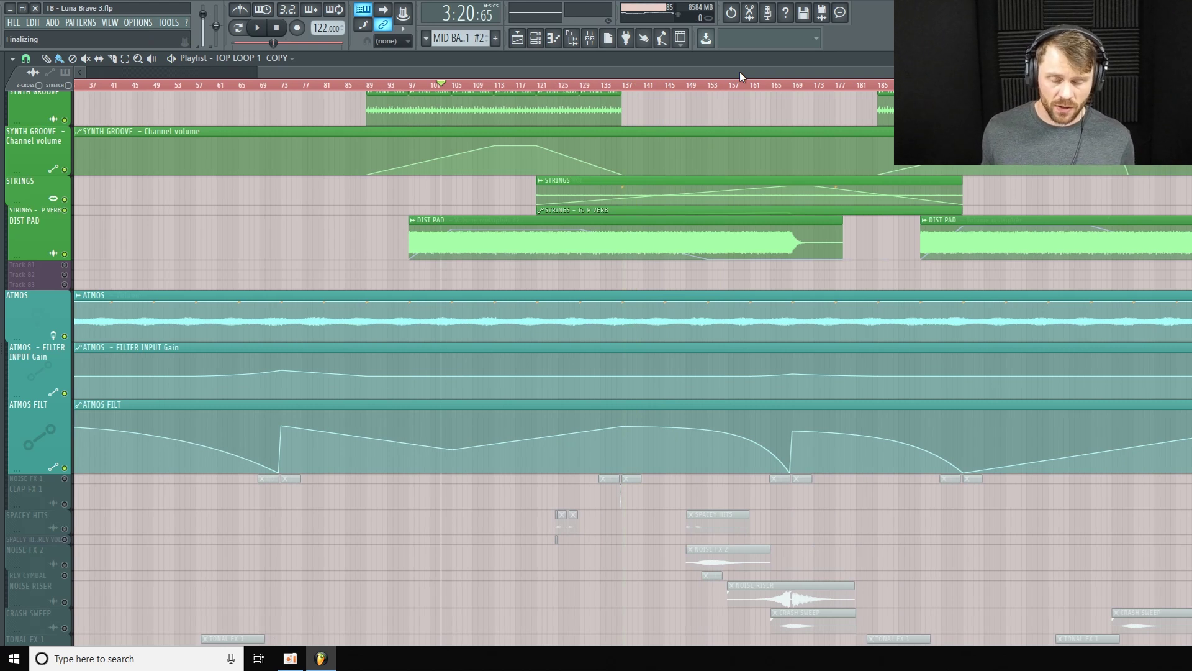
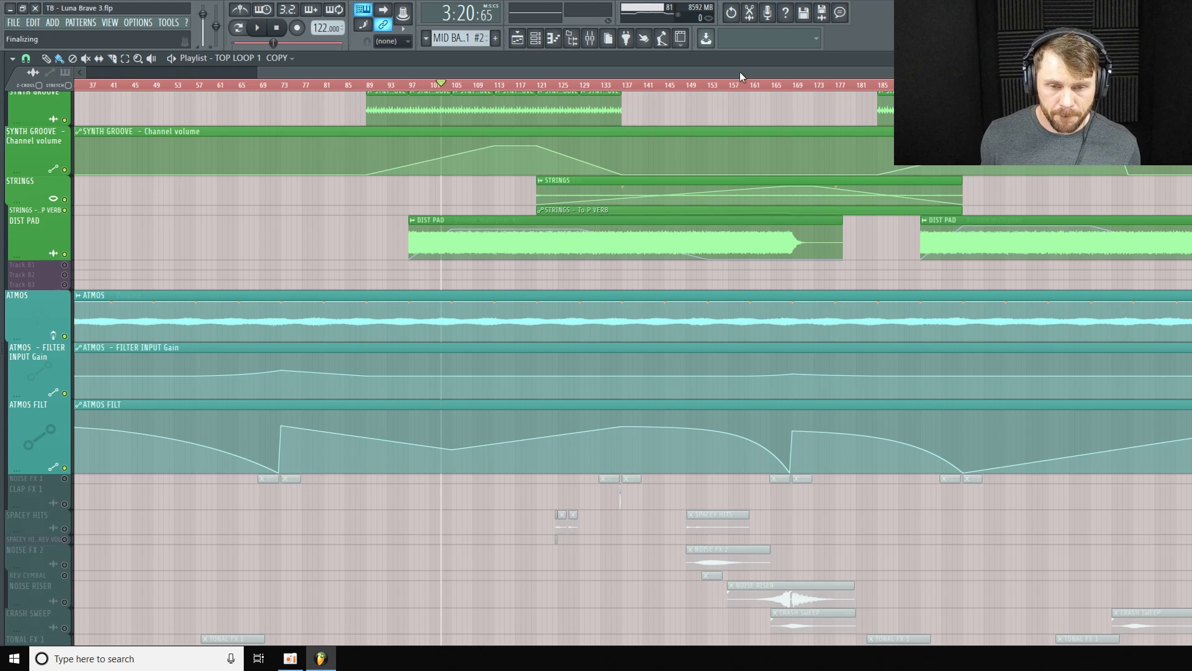
Step: Shrink the ATMOS - FILTER INPUT Gain and ATMOS FILT automation tracks to thin rows below ATMOS
left_click_drag(45, 399, 44, 389)
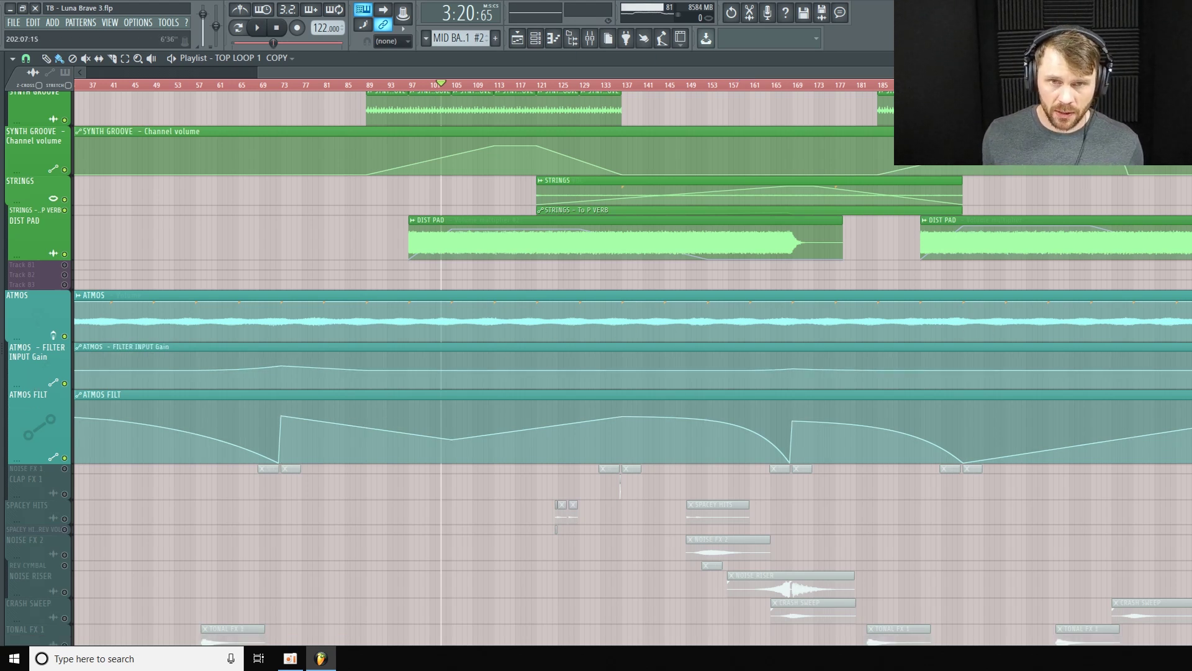
scroll(248, 373, "left", 5)
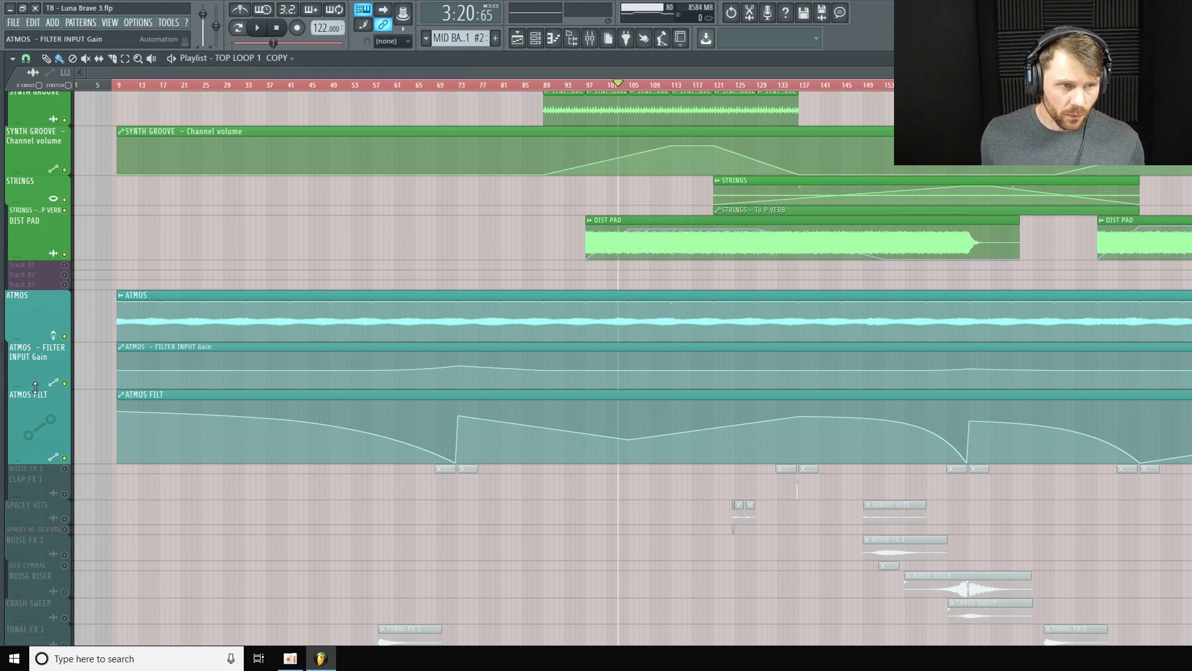
left_click_drag(45, 463, 41, 421)
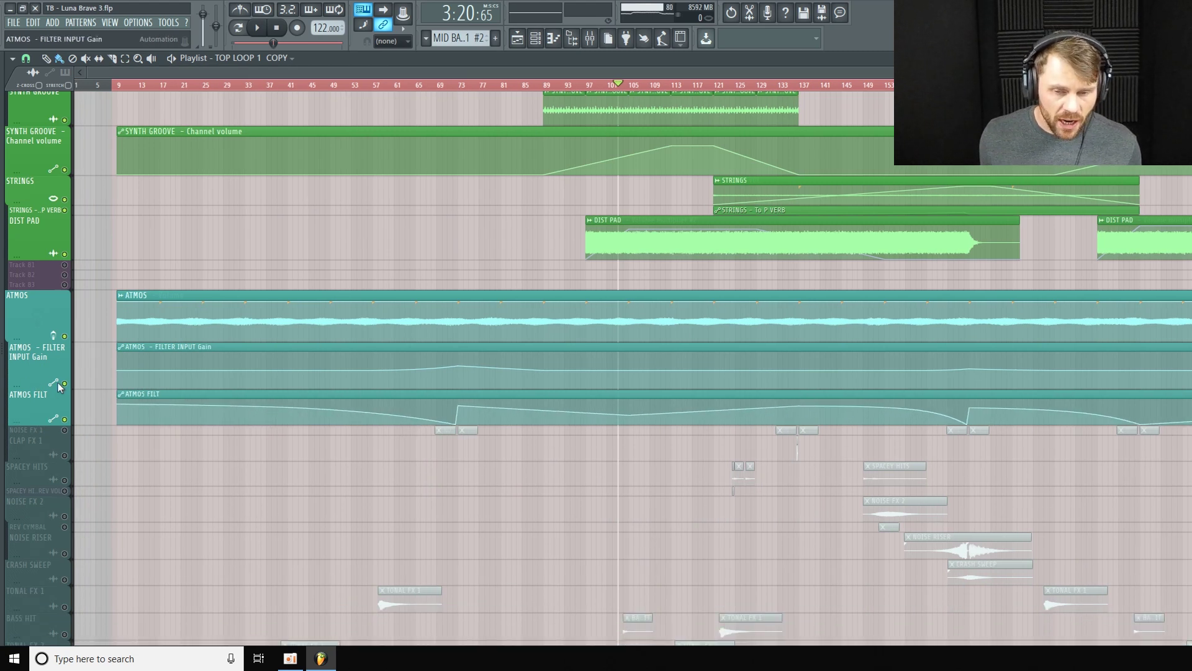
left_click_drag(46, 397, 36, 366)
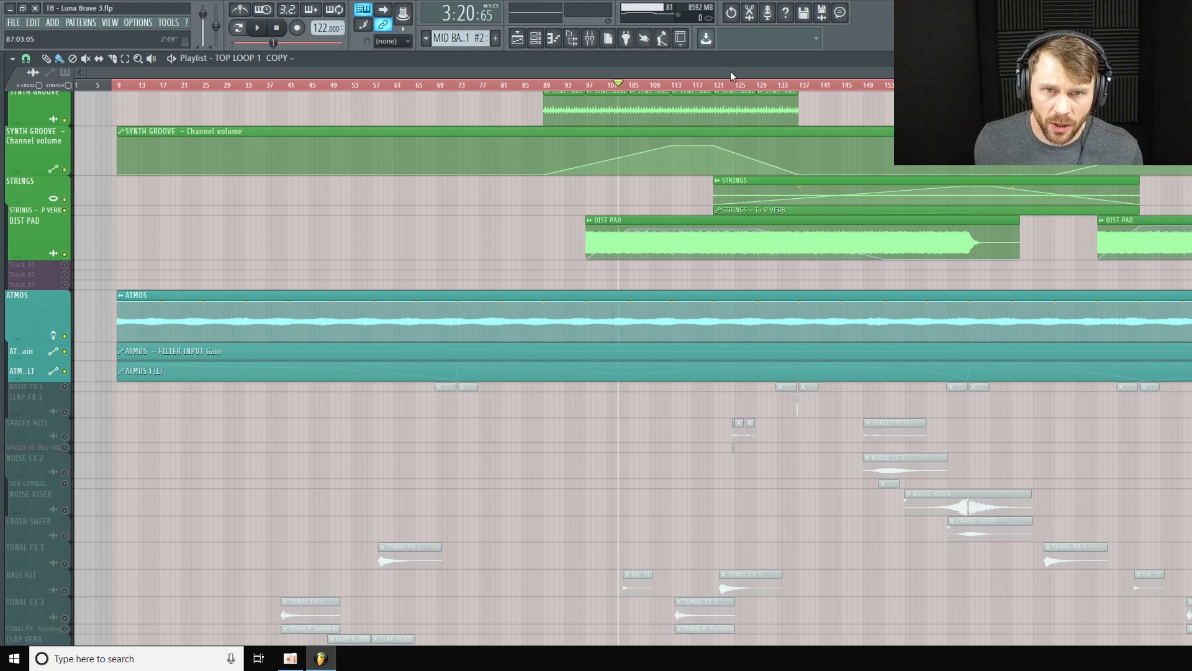
Step: Unmute the NOISE FX 1 track and increase its height so its waveforms show
scroll(515, 346, "down", 3)
left_click(64, 282)
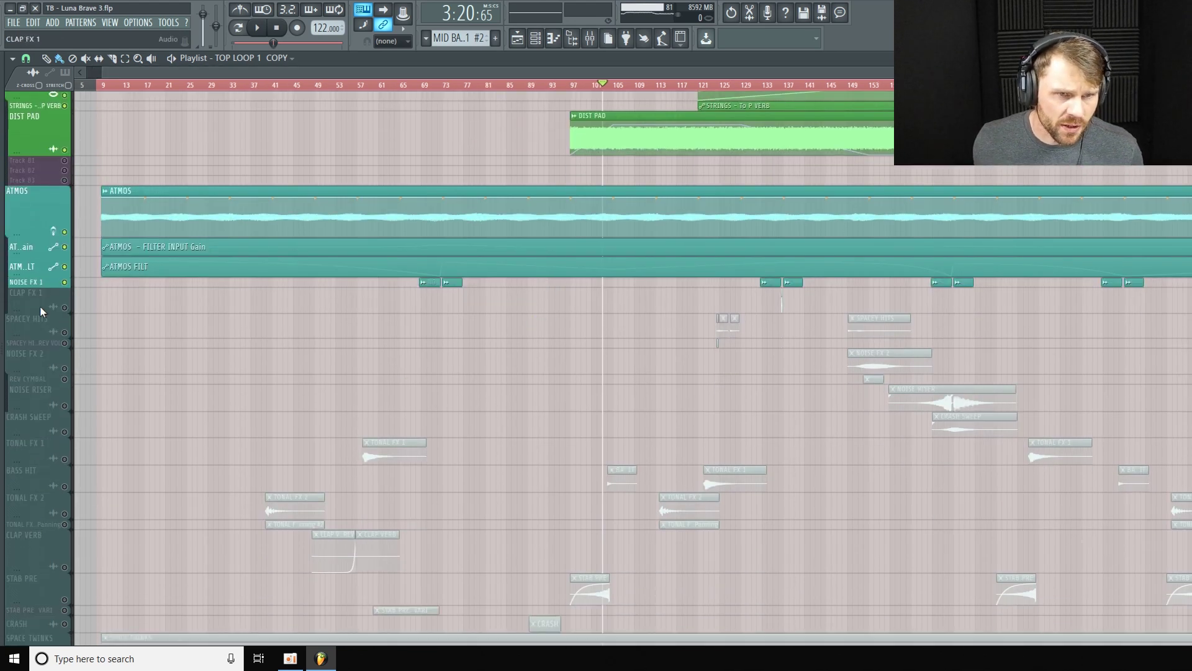
mouse_move(40, 285)
left_mouse_down()
mouse_move(40, 338)
mouse_move(40, 305)
left_mouse_up()
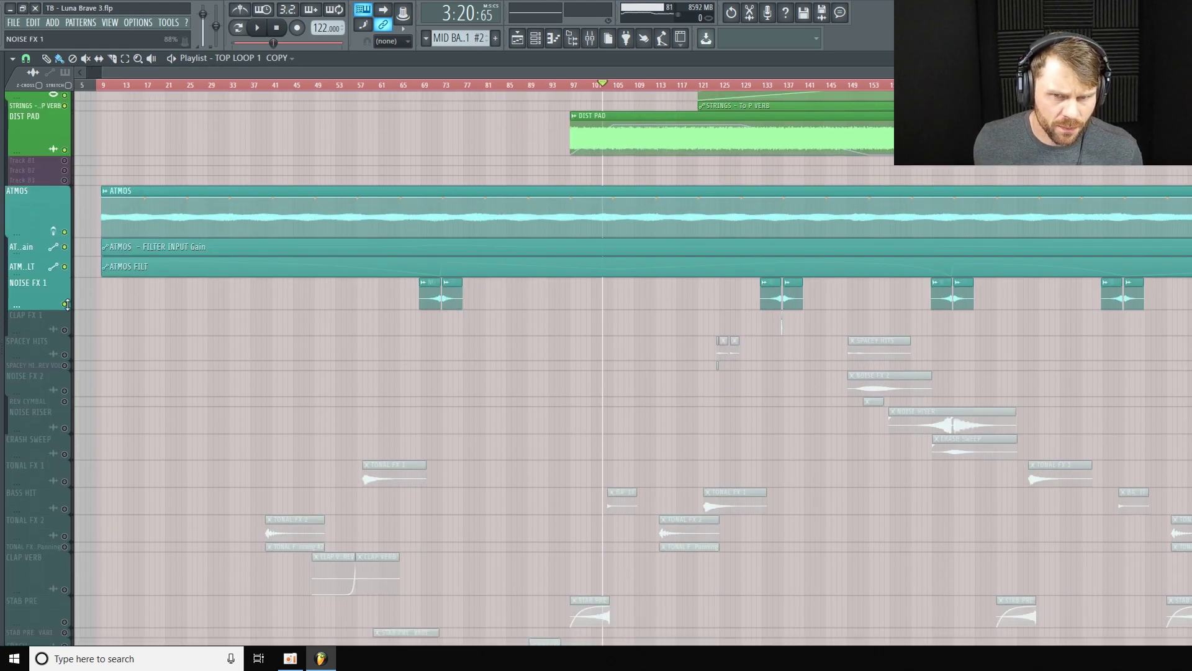
Step: Unmute CLAP FX 1, SPACEY HITS and SPACEY HITS VARI REV VOL, and move the playback position to about bar 124
scroll(169, 338, "down", 4)
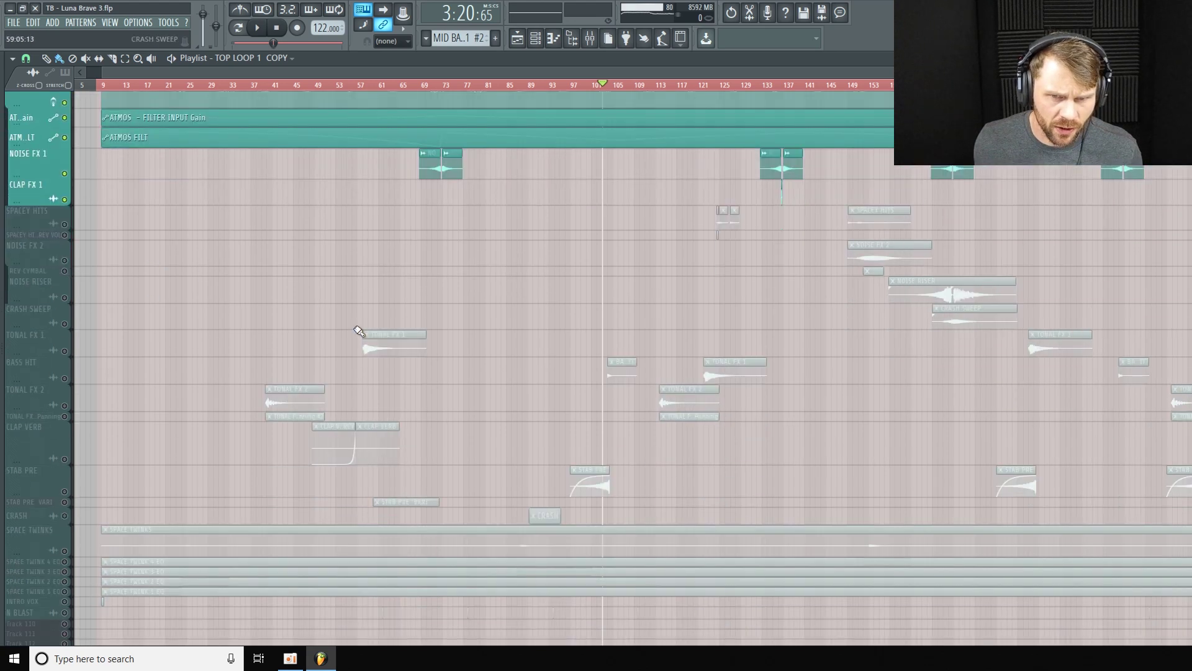
left_click(64, 225)
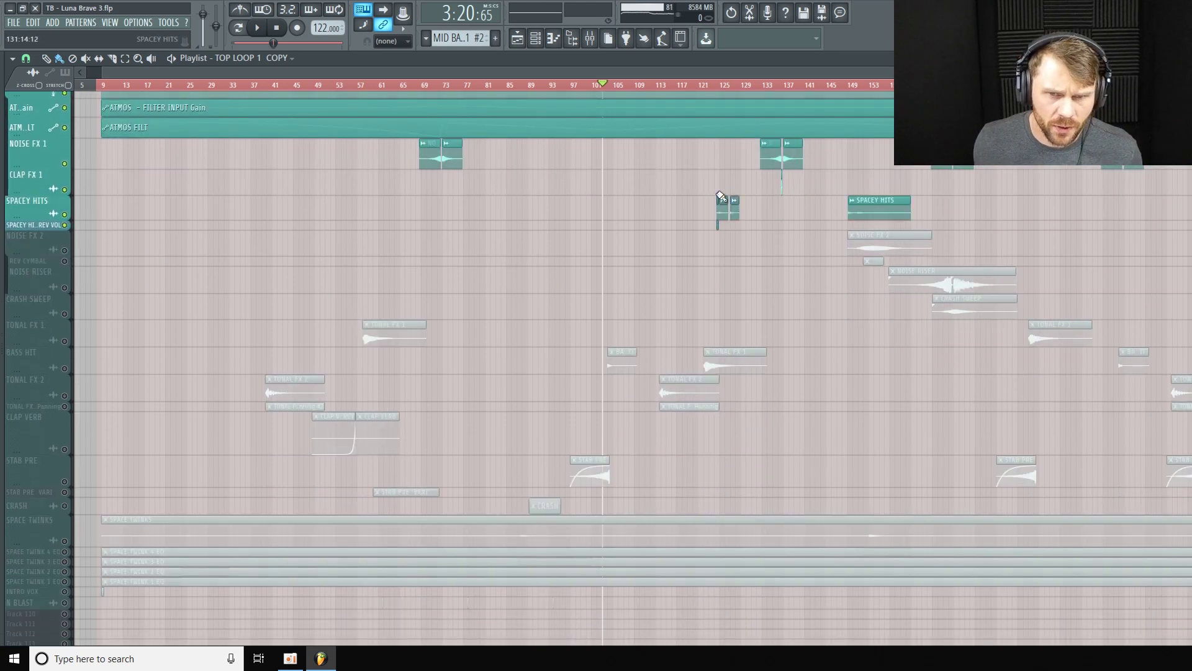
left_click_drag(612, 92, 718, 93)
left_click_drag(34, 229, 34, 237)
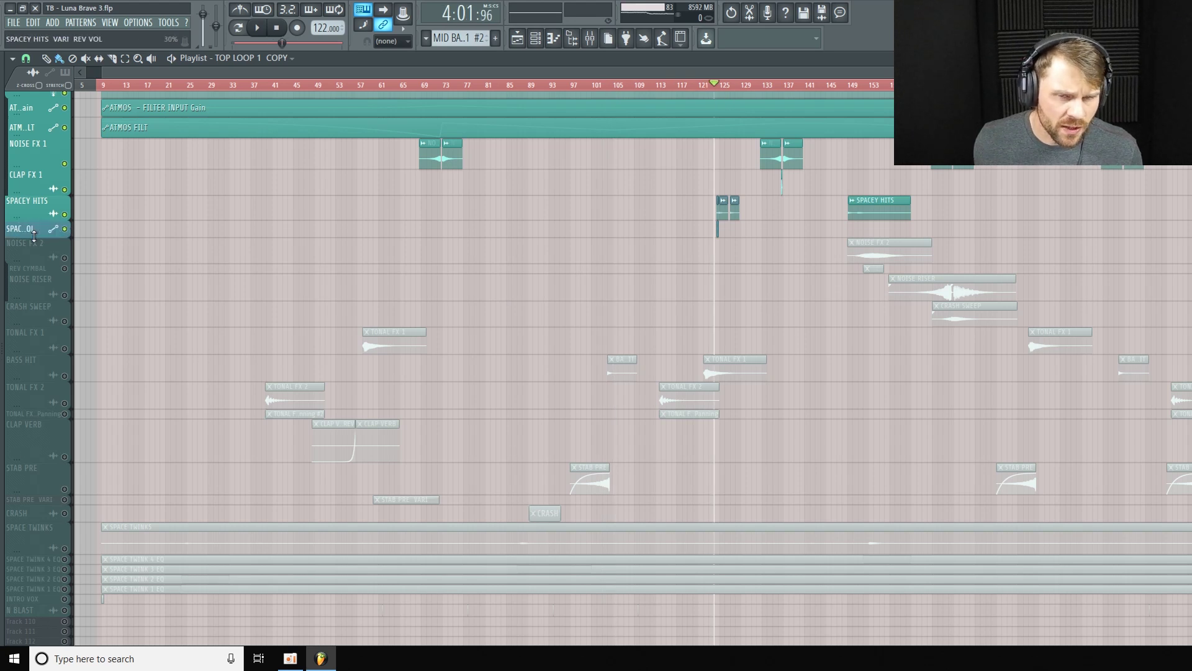
Step: Examine the NOISE FX 1, CLAP FX 1 and SPACEY HITS clips between about bars 121 and 160
scroll(484, 360, "right", 4)
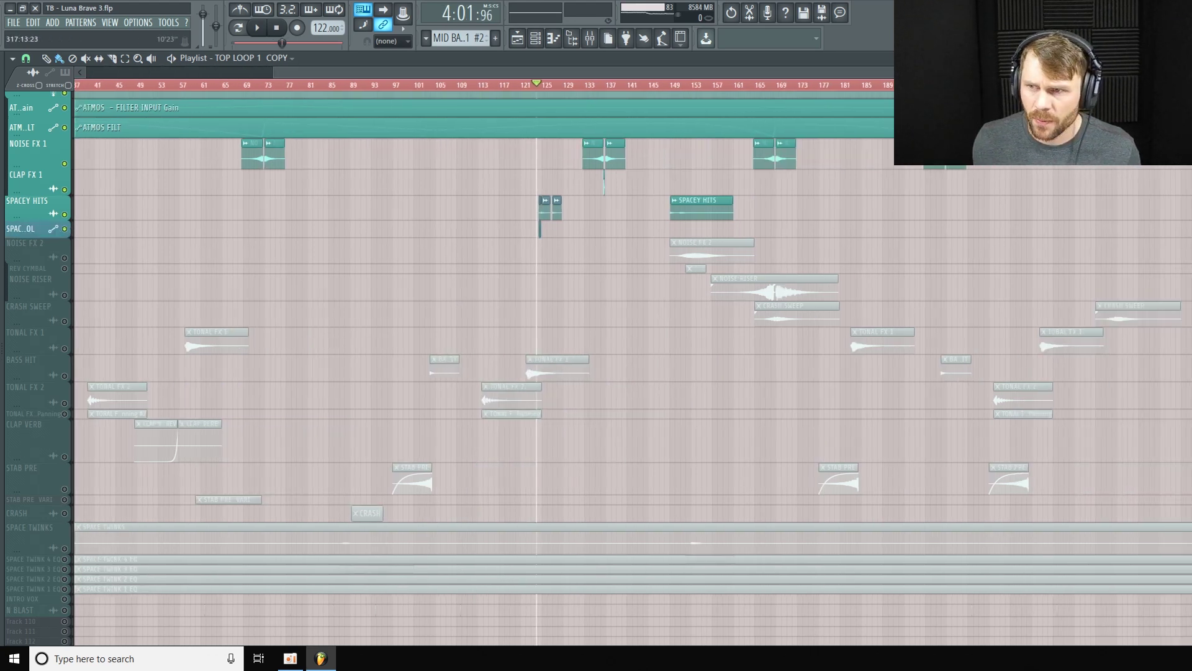
scroll(633, 367, "up", 4)
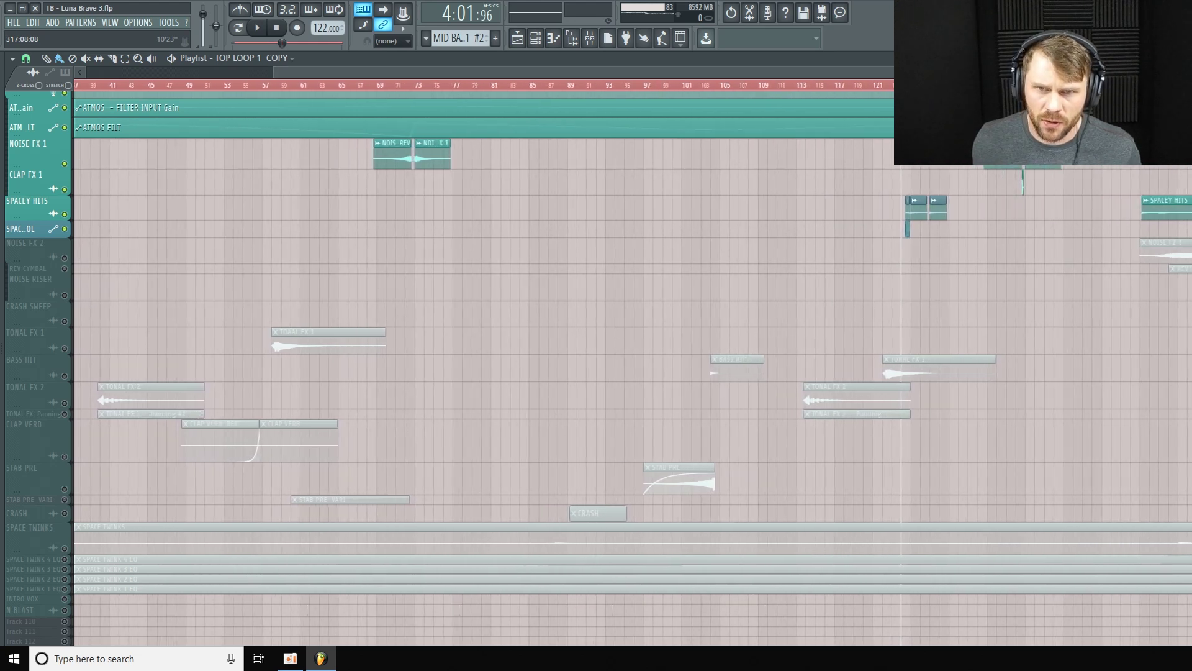
scroll(634, 366, "right", 3)
scroll(172, 55, "right", 3)
scroll(697, 245, "up", 3)
scroll(693, 265, "down", 3)
scroll(684, 257, "up", 1)
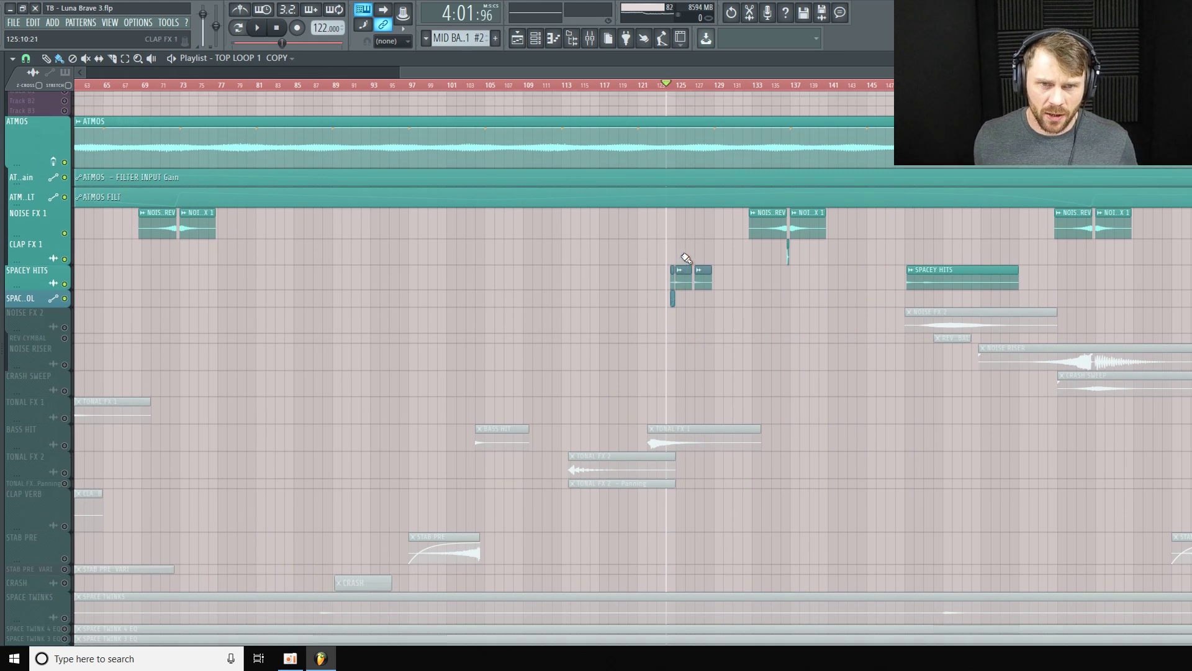
Step: Play the arrangement from about bar 124 to hear the SPACEY HITS variations, hiding the mixer during playback and stopping before bar 137
left_click(590, 42)
key("space")
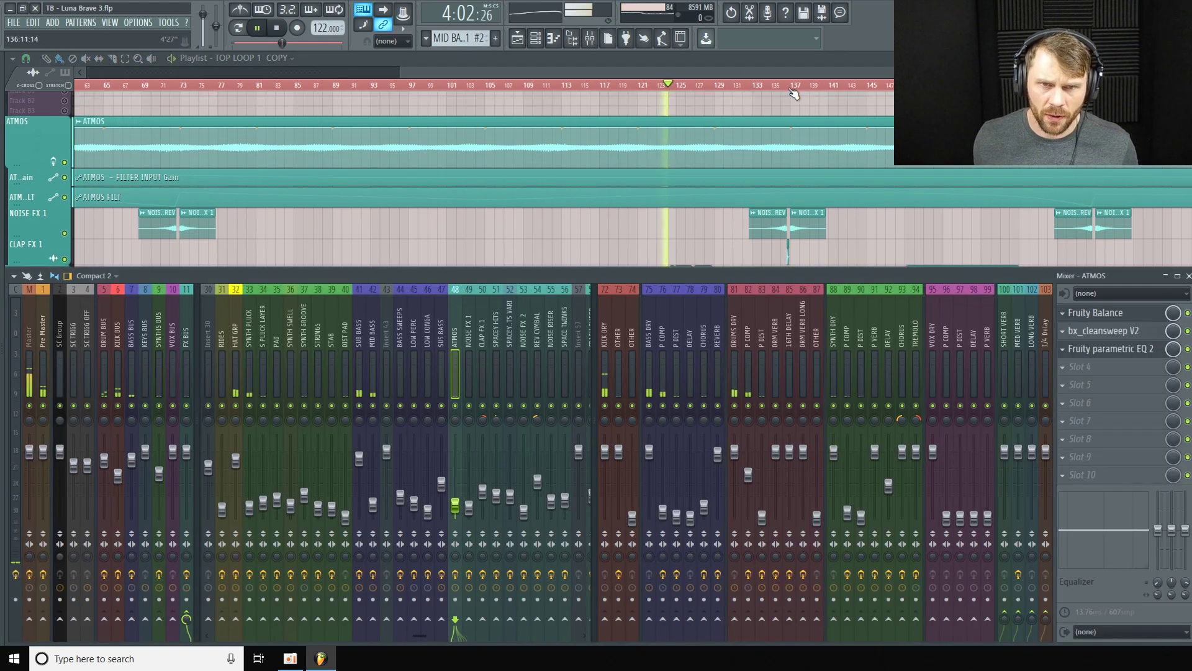
key("F9")
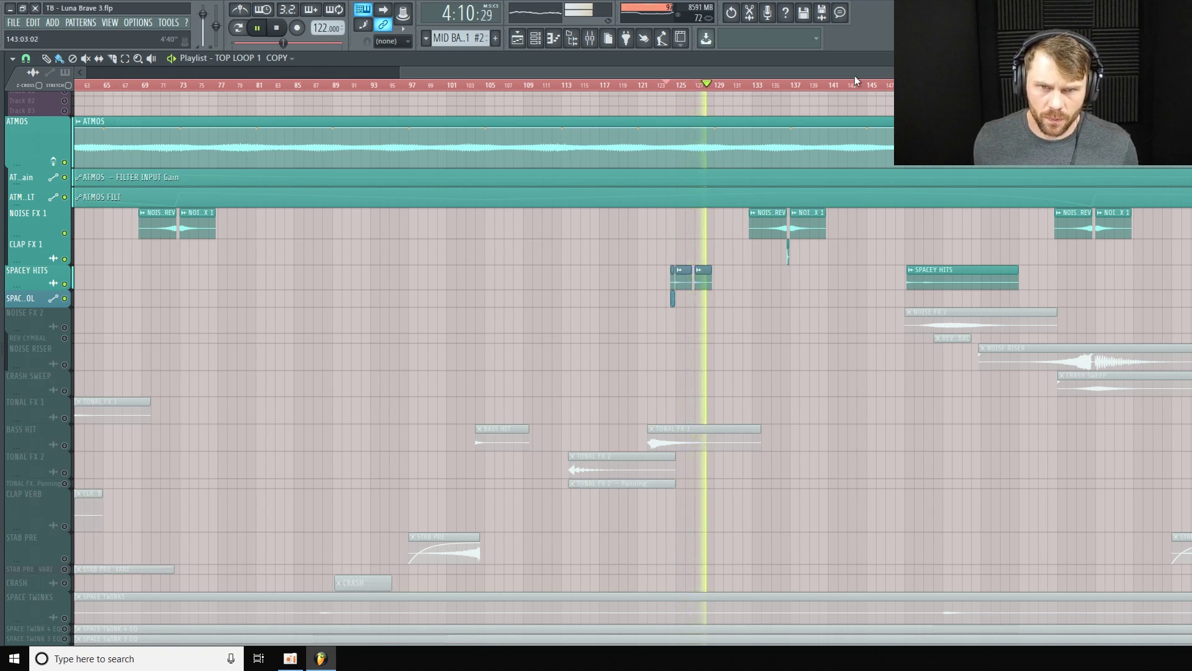
key("space")
Step: Move the playback position to about bar 147, play through the long SPACEY HITS clip and stop
left_click(885, 84)
key("space")
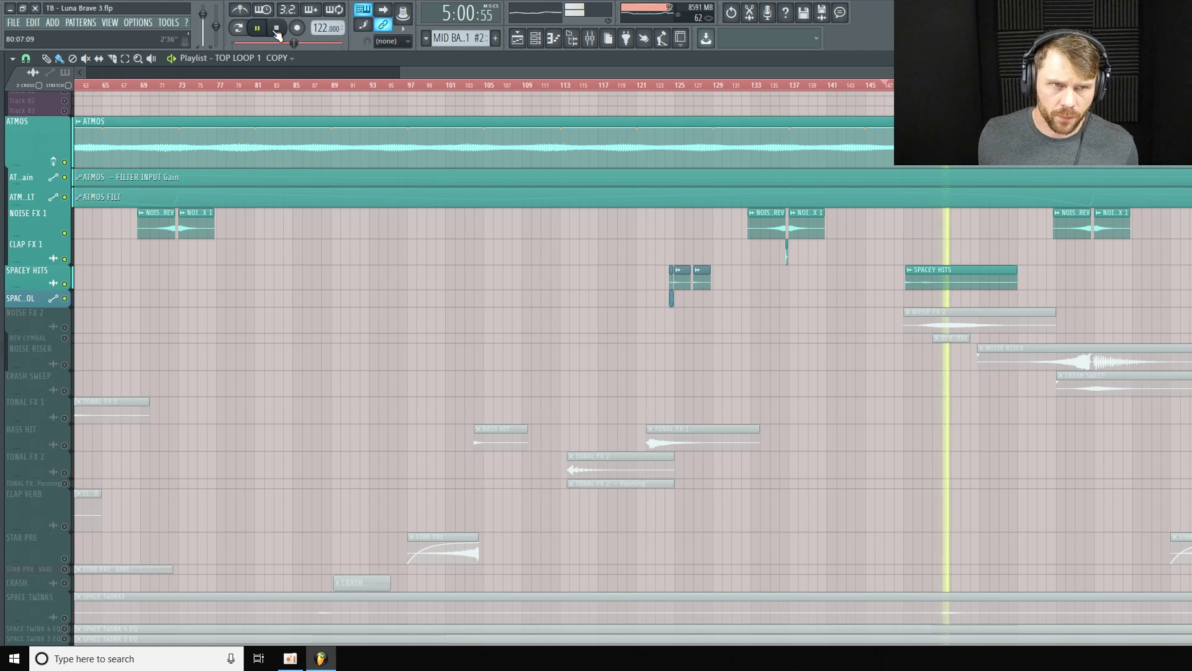
left_click(277, 28)
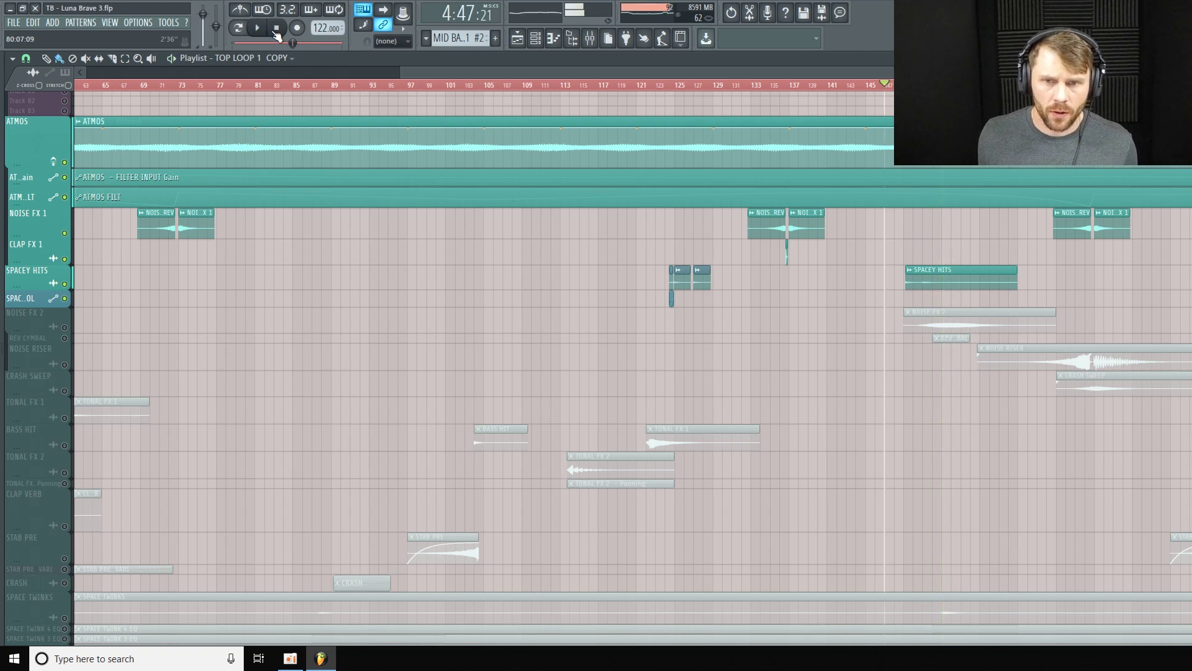
Step: Open Fruity parametric EQ 2 on the SPACEY HITS mixer track and move its window clear of the FX mixer strips
left_click(539, 39)
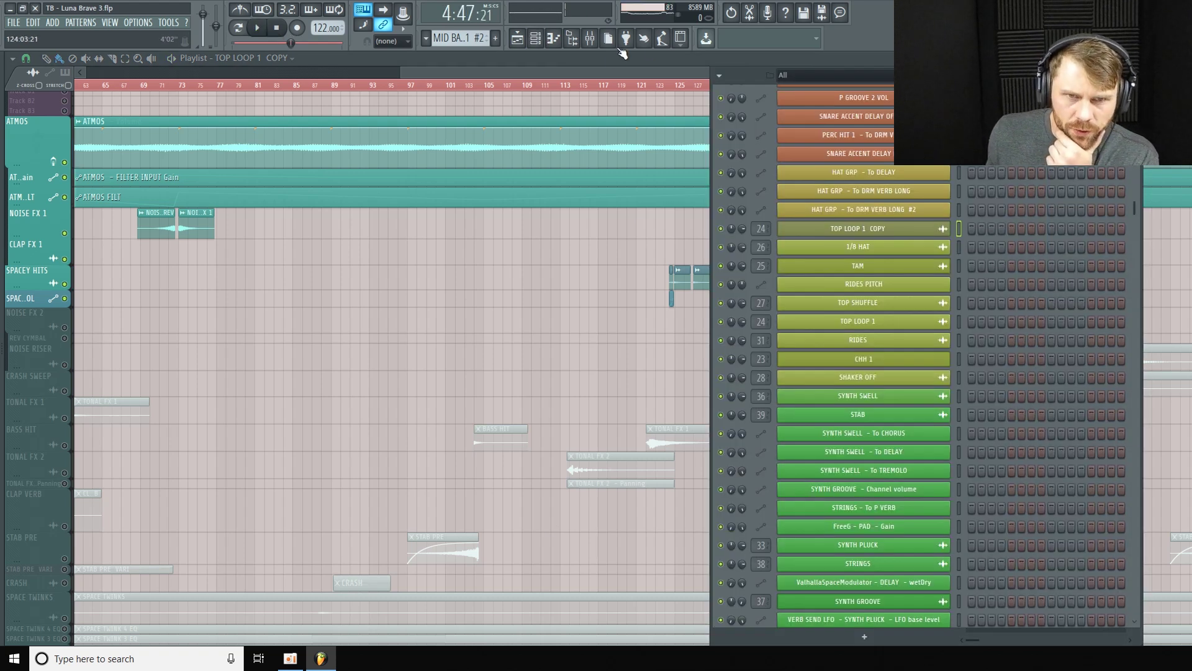
left_click(591, 39)
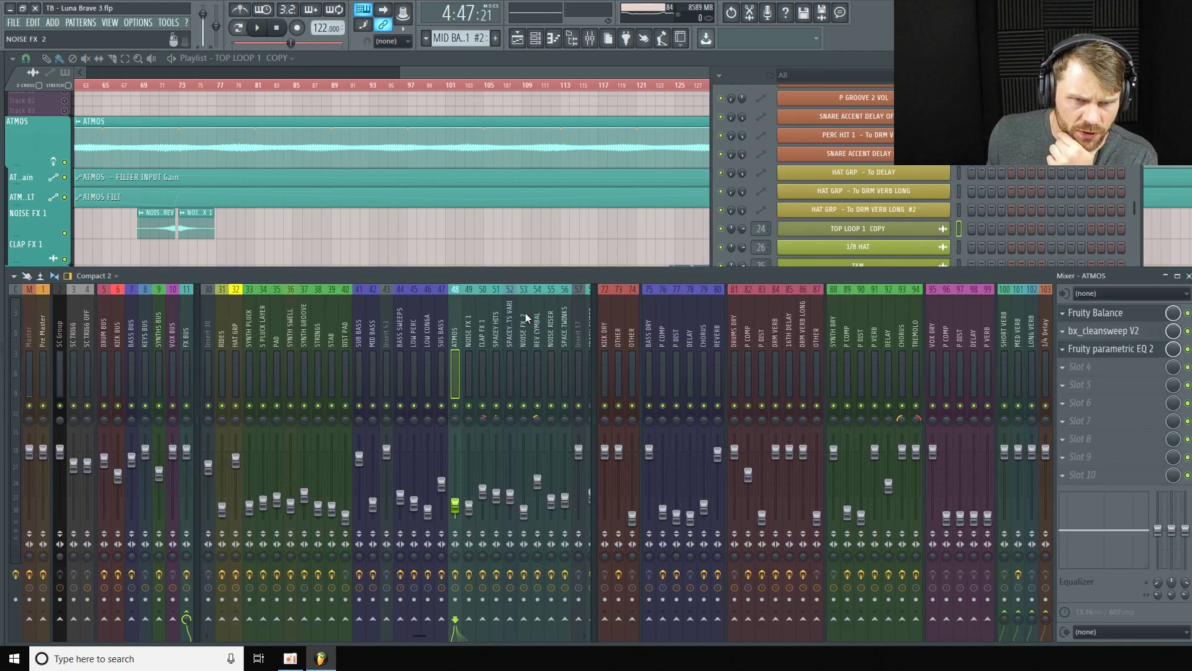
left_click(500, 349)
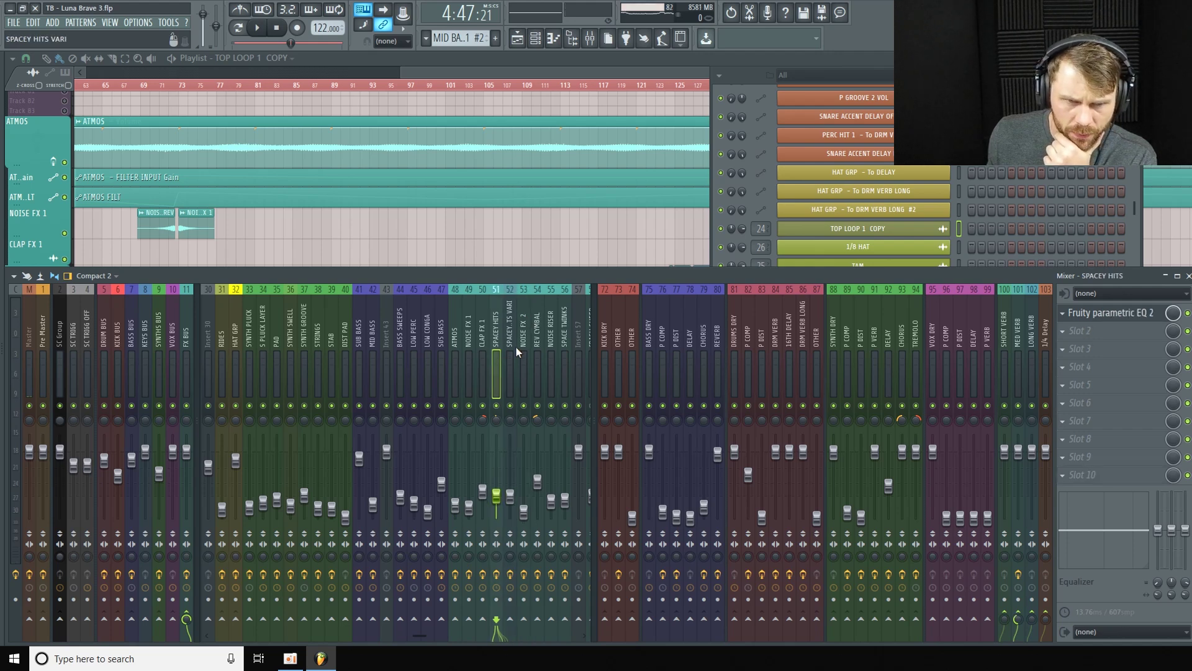
left_click(1139, 317)
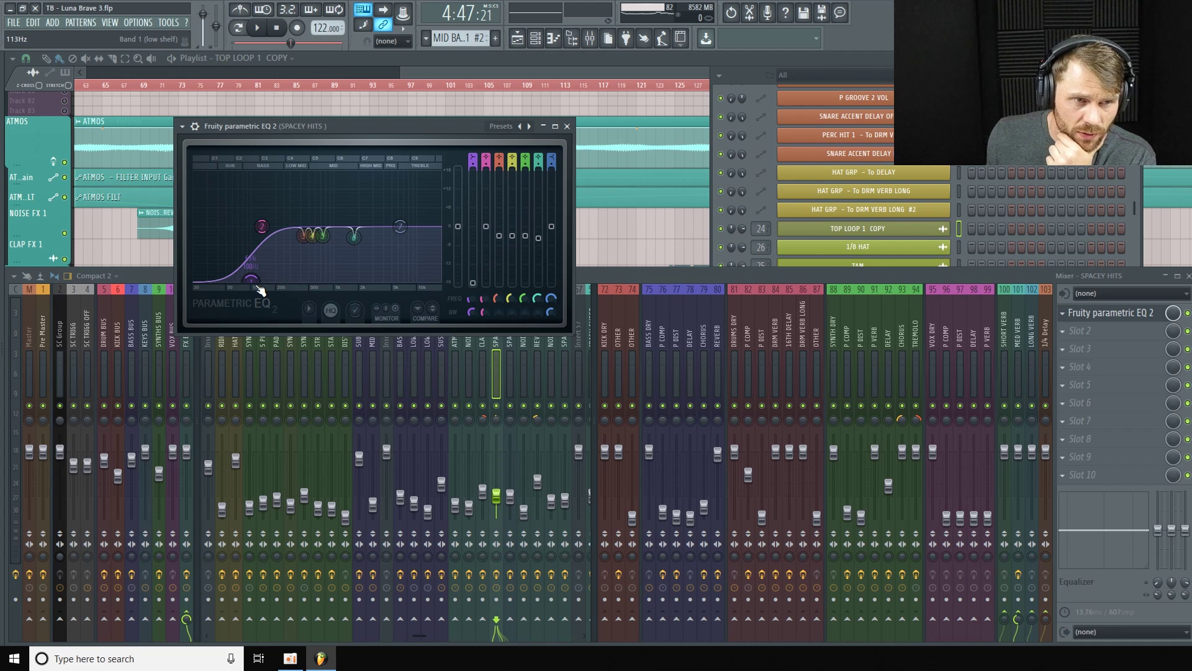
left_click_drag(253, 286, 252, 283)
left_click_drag(452, 141, 311, 152)
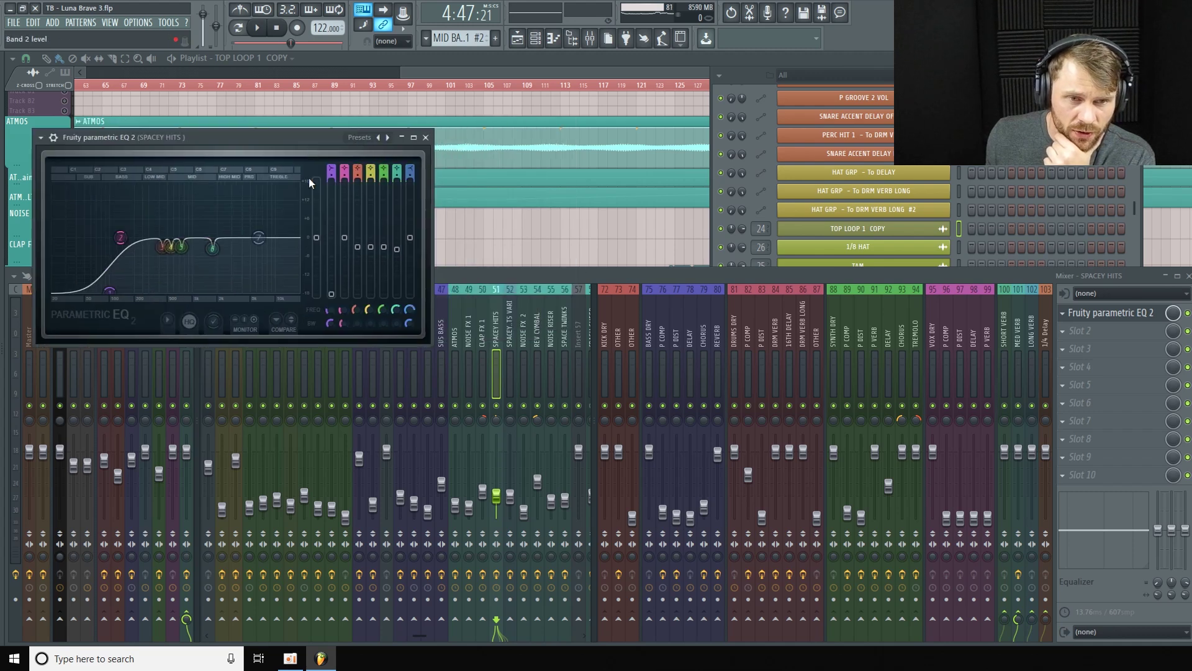
Step: Open Fruity parametric EQ 2 on the SPACEY HITS VARI mixer track and reposition its window
left_click(510, 338)
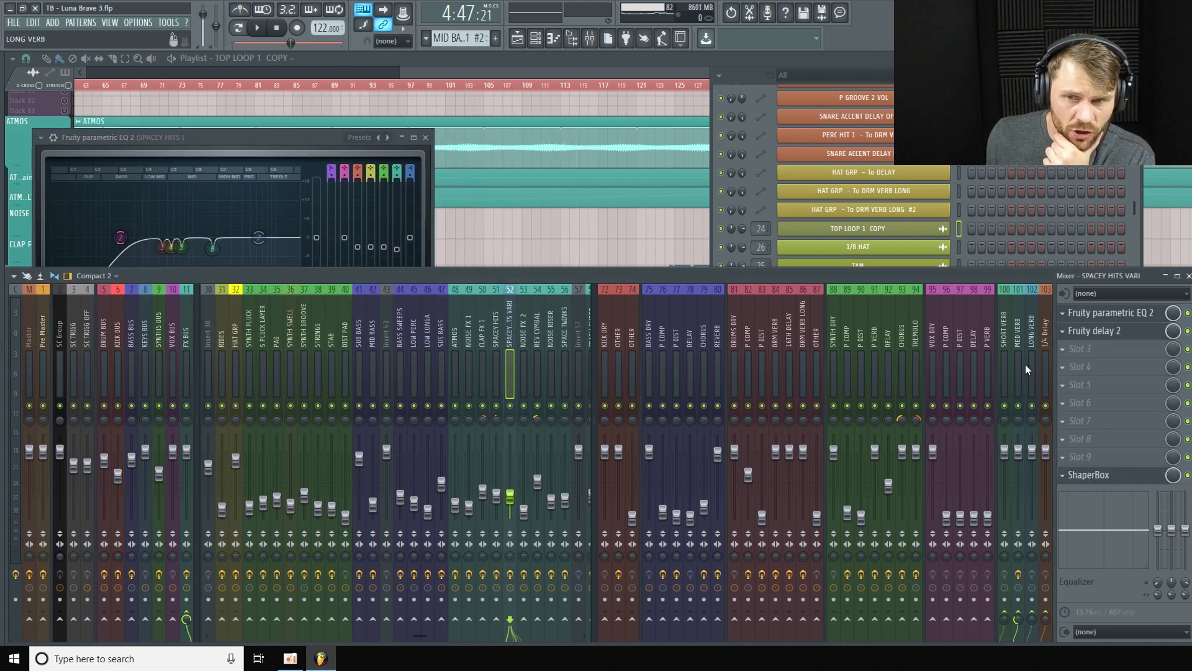
left_click(1139, 324)
left_click(1138, 316)
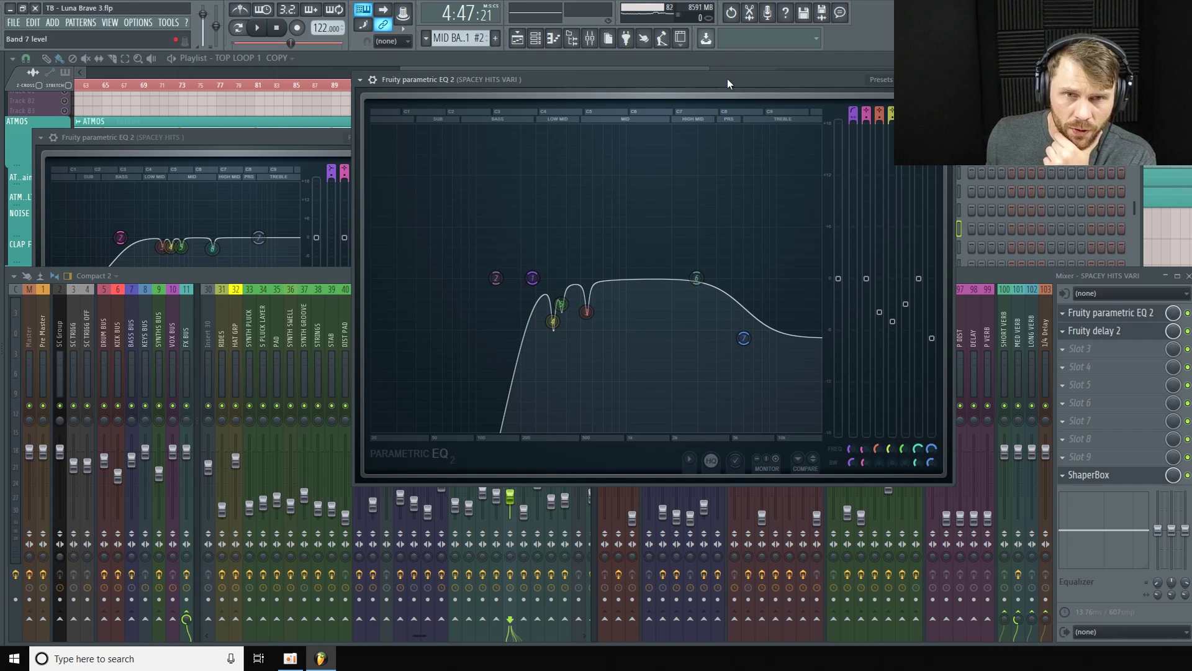
left_click_drag(728, 78, 682, 89)
Step: Inspect the ShaperBox, EQ and Fruity delay 2 settings on SPACEY HITS VARI, and return to the full playlist
left_click(1149, 474)
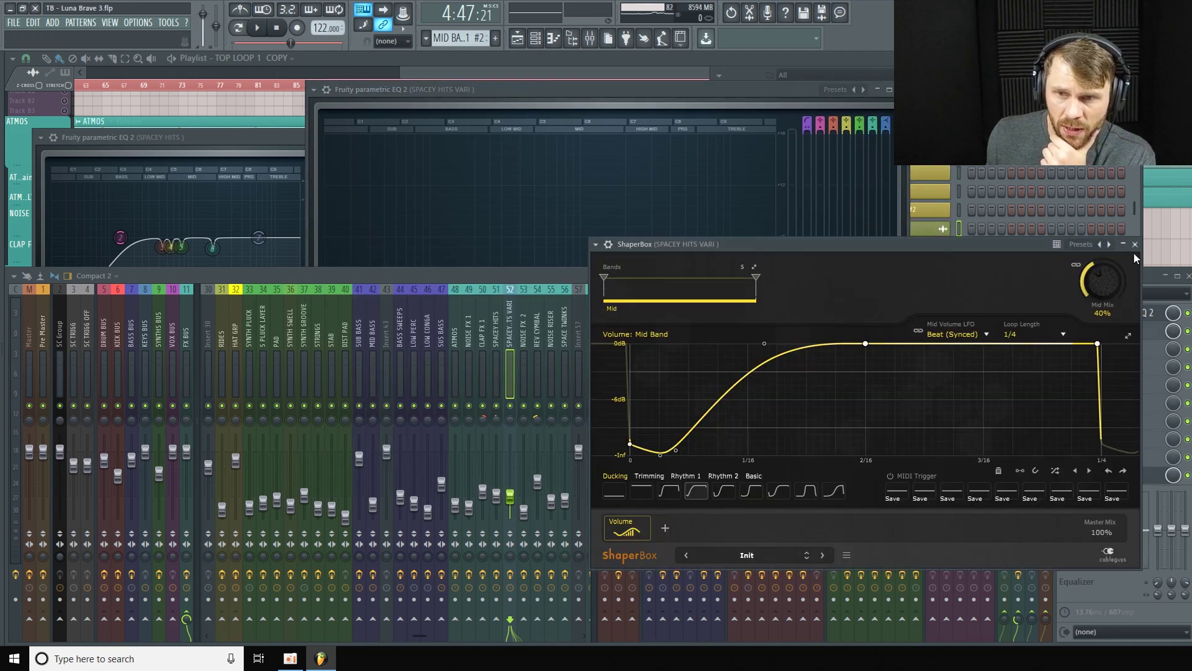
left_click(1143, 316)
left_click(1142, 339)
left_click(1140, 337)
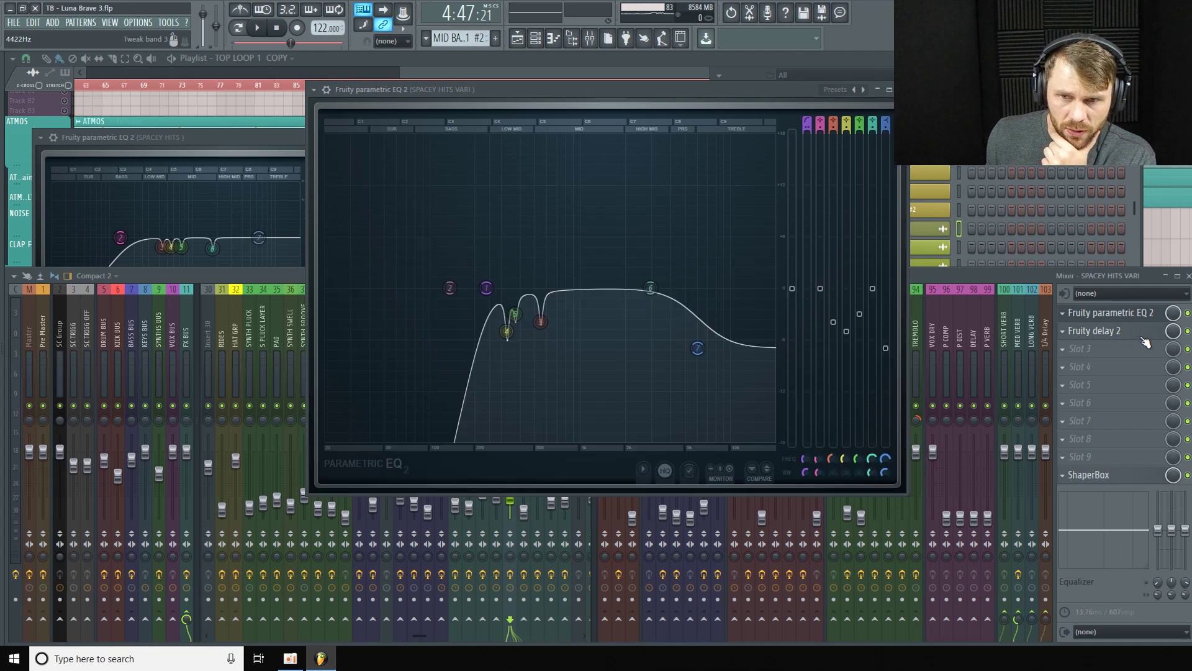
left_click(1139, 336)
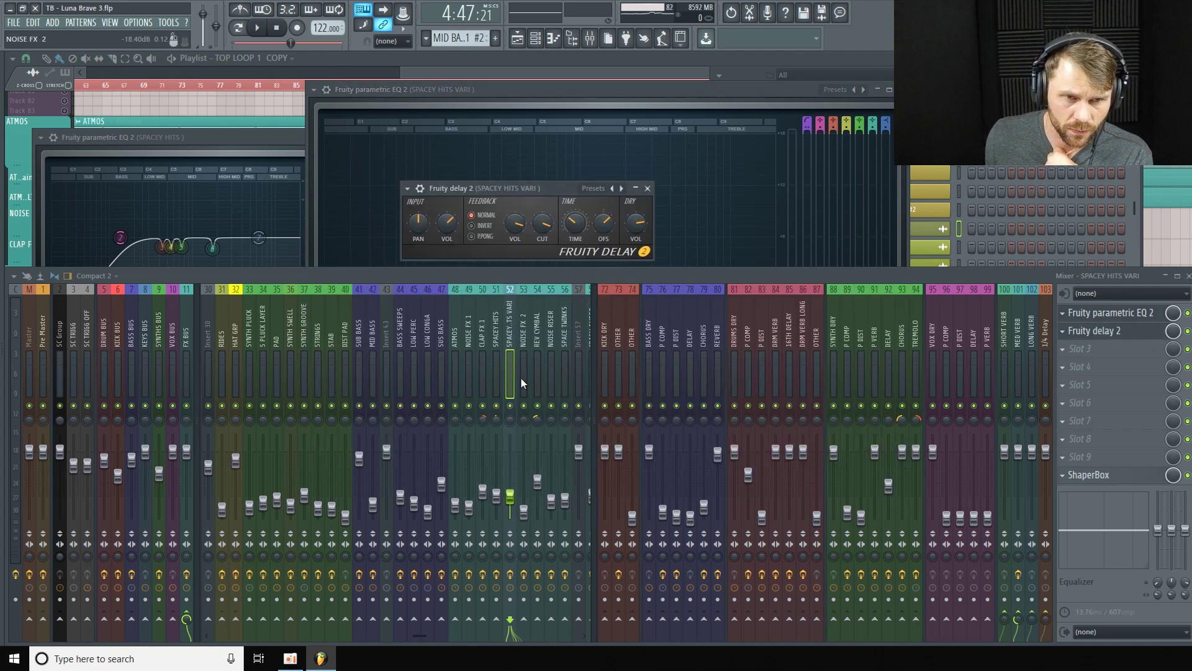
left_click(371, 79)
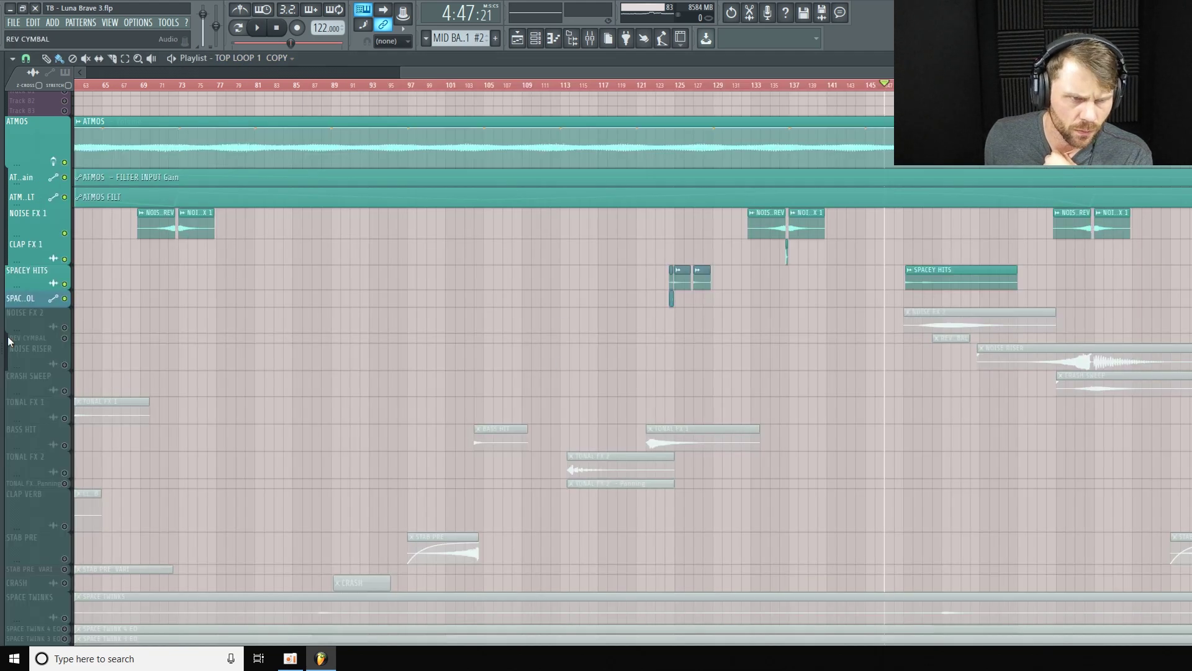
Step: Make the SPACEY HITS VARI REV VOL row taller, and unmute and enlarge the NOISE FX 2 and REV CYMBAL tracks
mouse_move(36, 302)
left_mouse_down()
mouse_move(36, 348)
mouse_move(36, 311)
left_mouse_up()
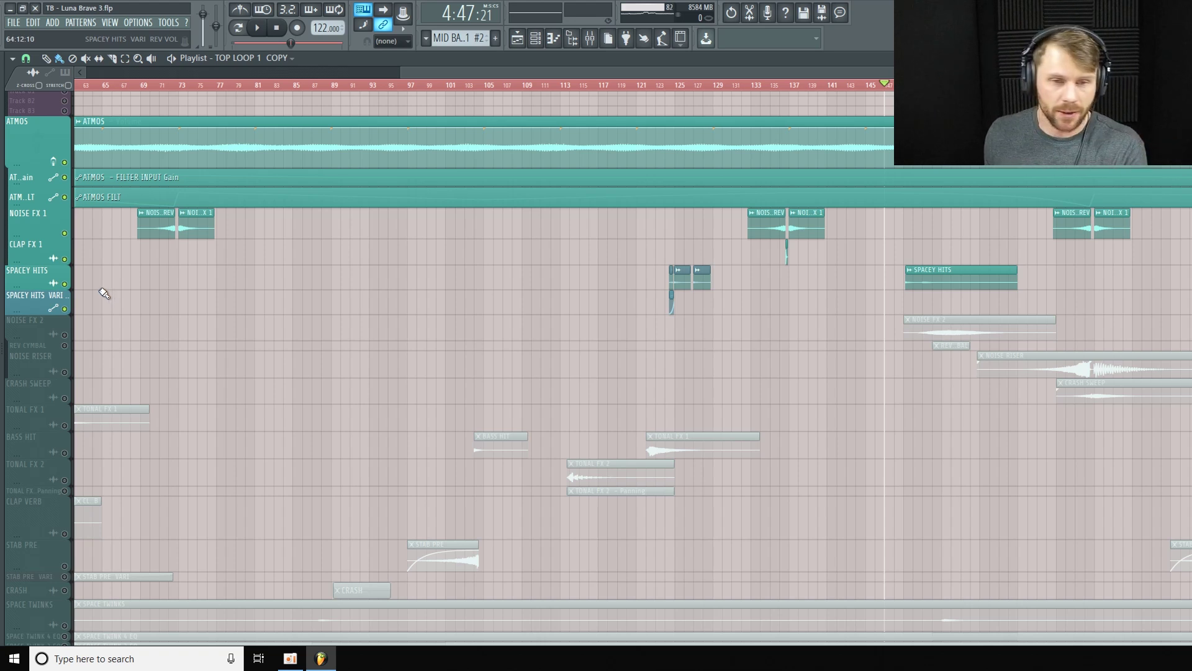
left_click_drag(37, 349, 35, 355)
left_click(65, 349)
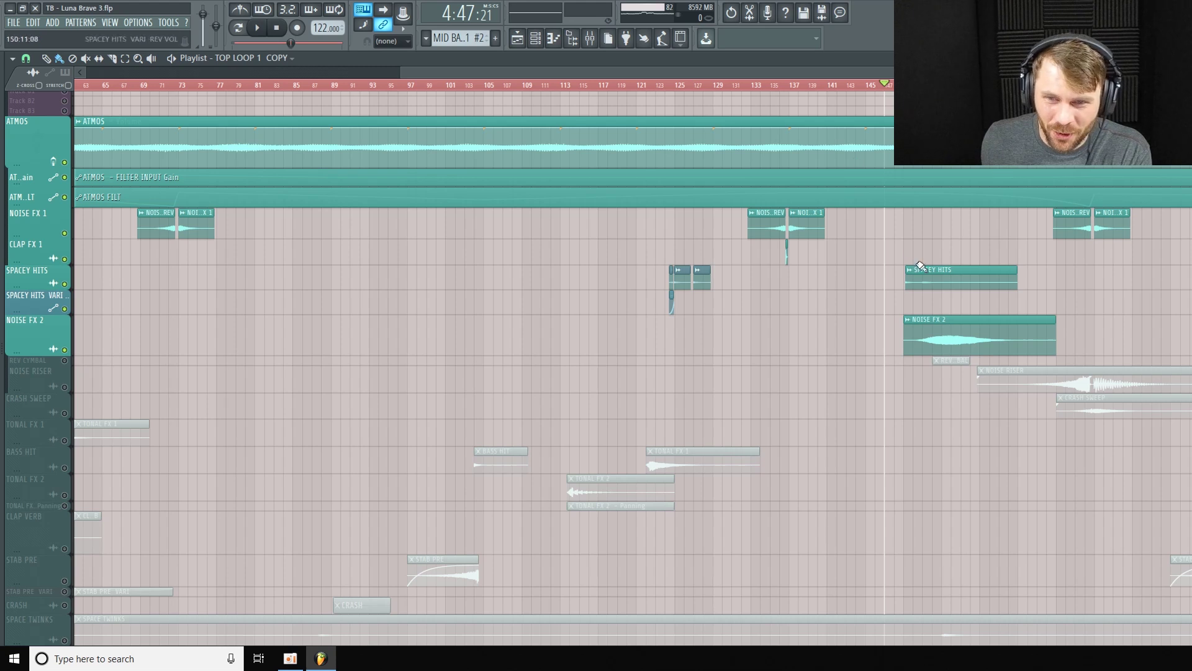
left_click_drag(43, 366, 65, 390)
left_click(65, 384)
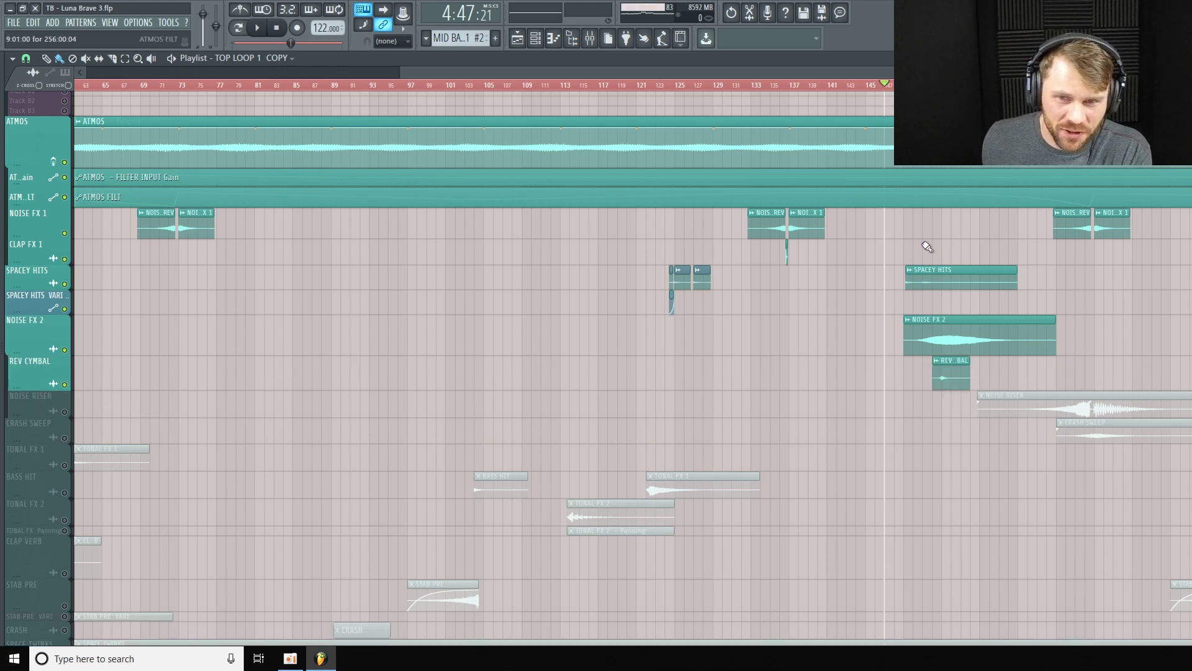
Step: Play from about bar 147 to hear NOISE FX 2 and REV CYMBAL, enlarging the REV CYMBAL row during playback
scroll(1017, 324, "up", 15)
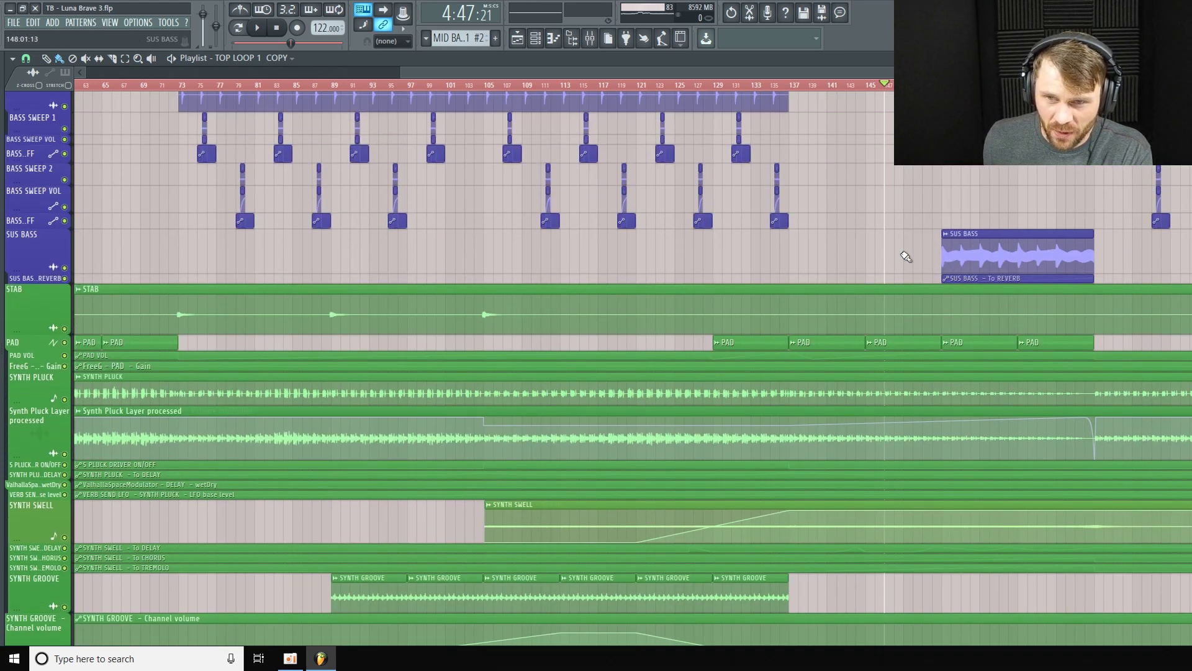
scroll(1152, 263, "down", 12)
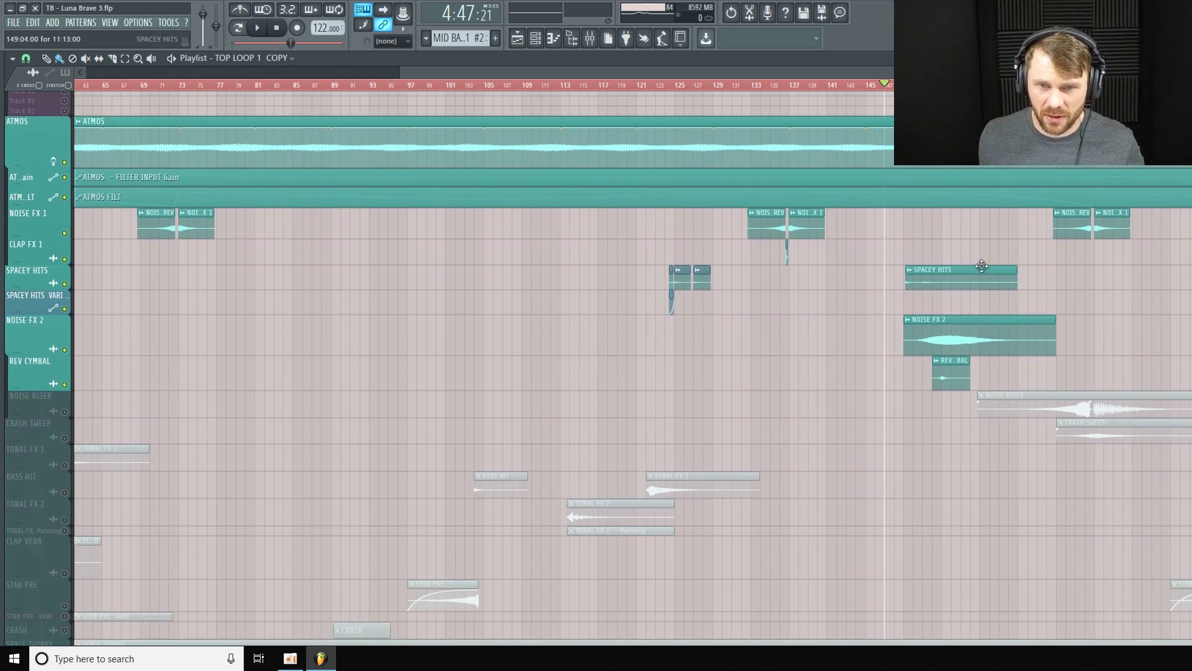
key("space")
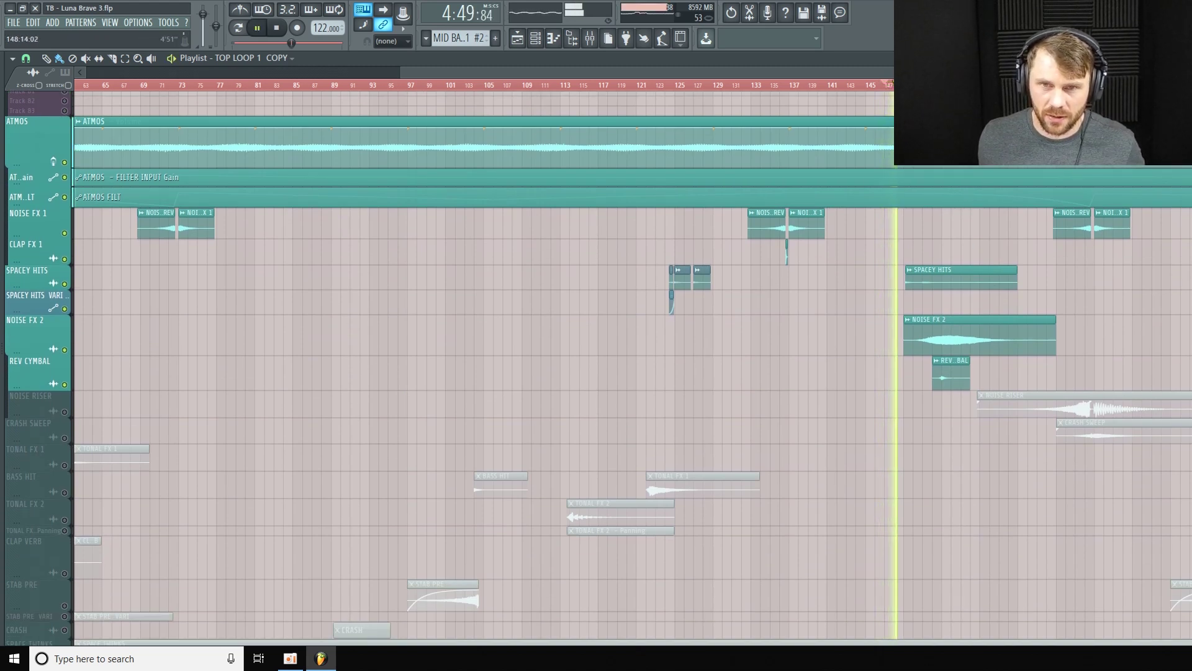
left_click_drag(1001, 72, 1070, 72)
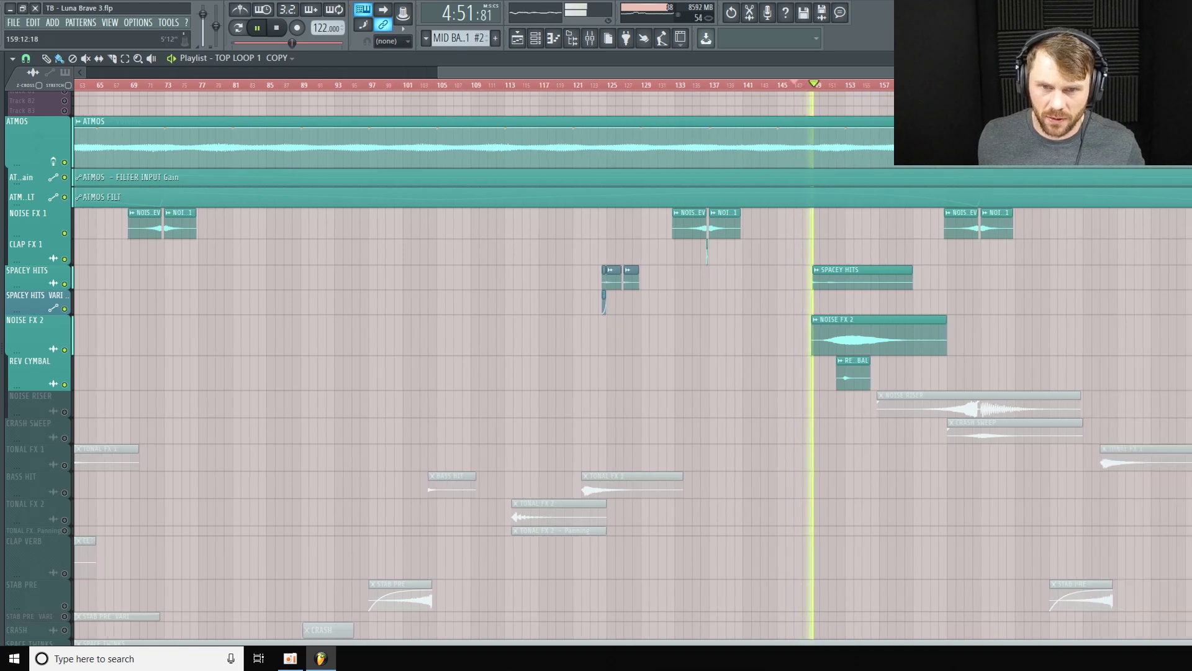
mouse_move(91, 390)
left_mouse_down()
mouse_move(91, 466)
mouse_move(93, 411)
left_mouse_up()
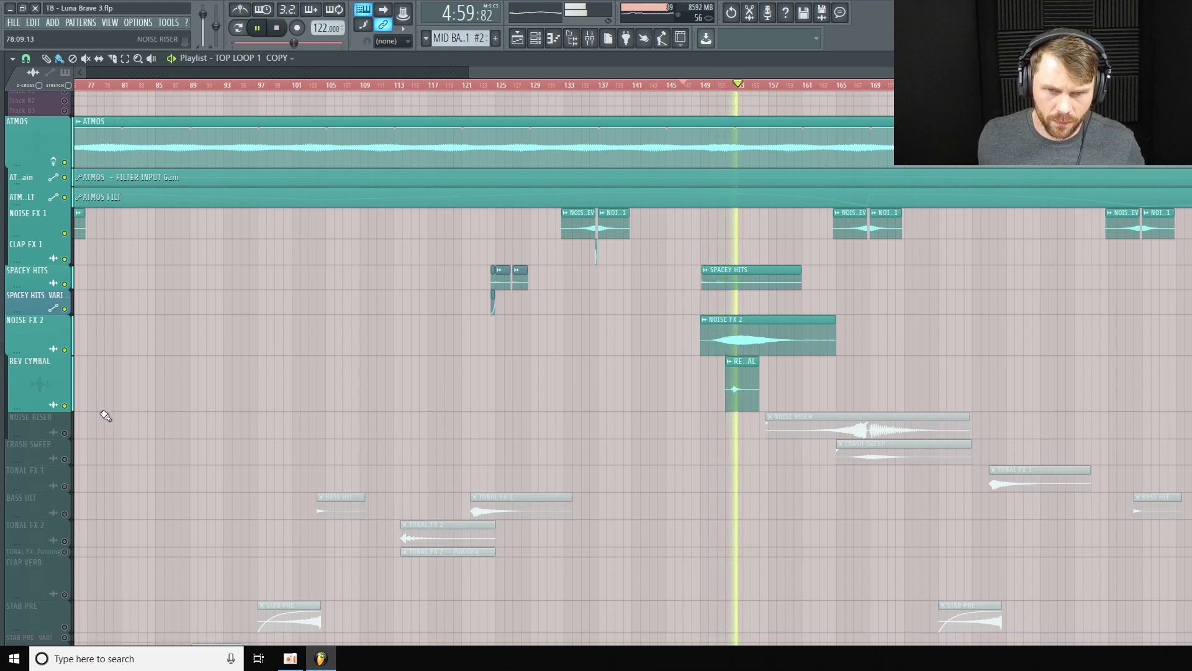
key("space")
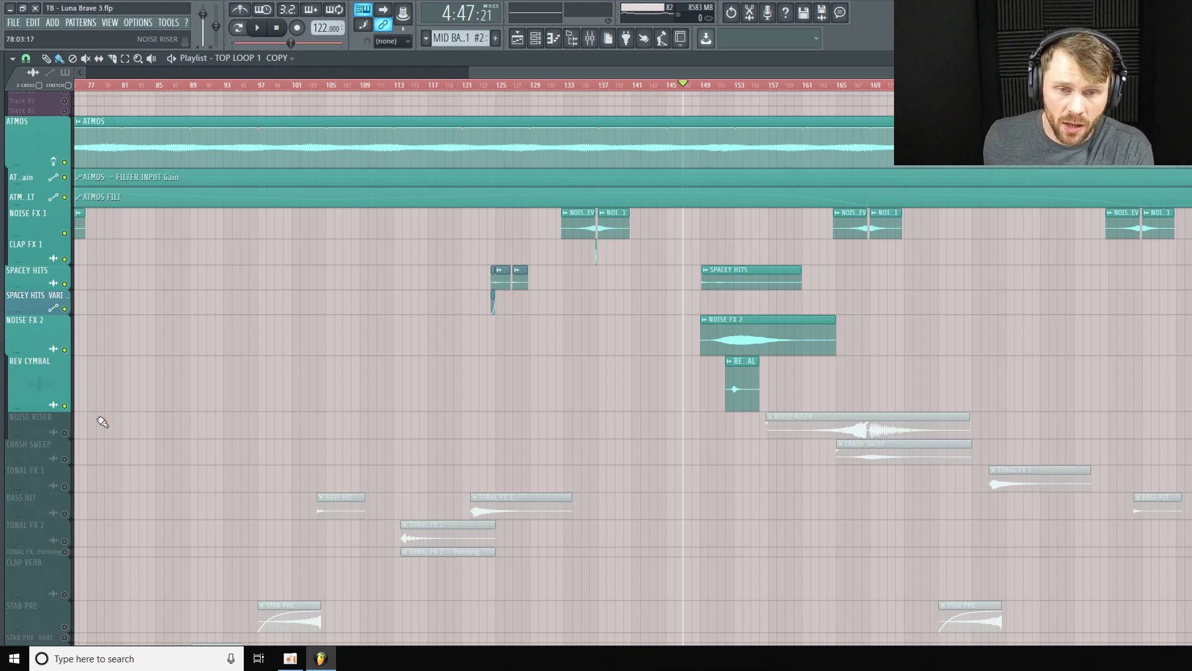
Step: Reduce the heights of the REV CYMBAL and NOISE FX 2 tracks slightly
left_click_drag(28, 411, 29, 401)
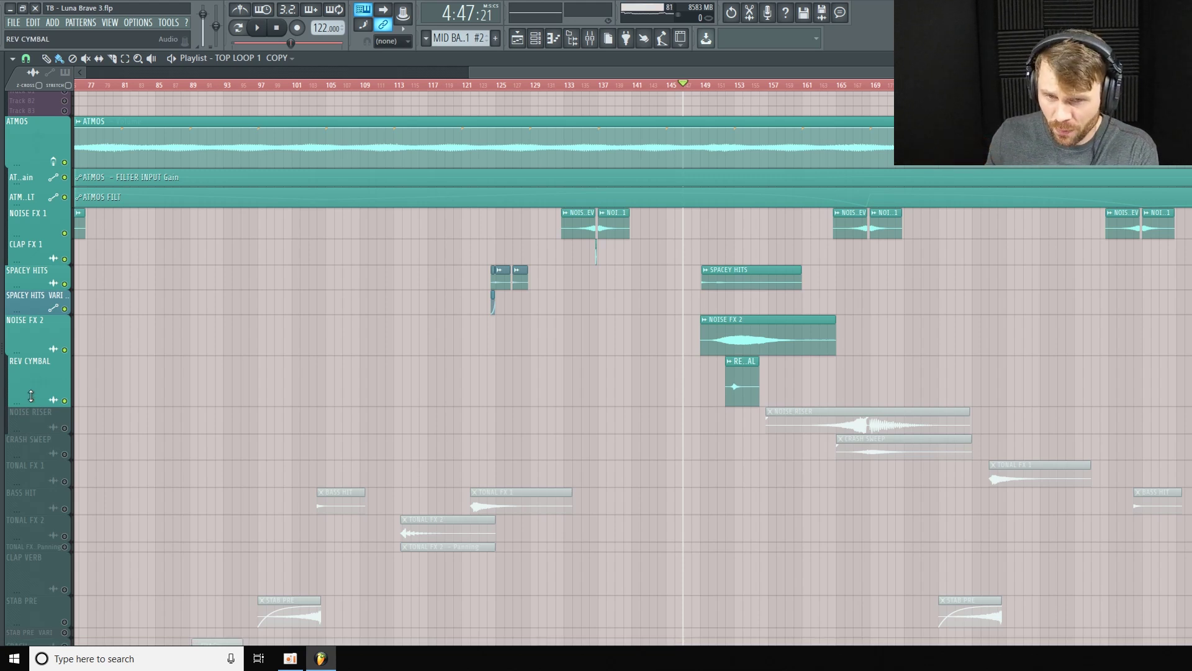
mouse_move(37, 349)
left_mouse_down()
mouse_move(38, 371)
mouse_move(54, 352)
left_mouse_up()
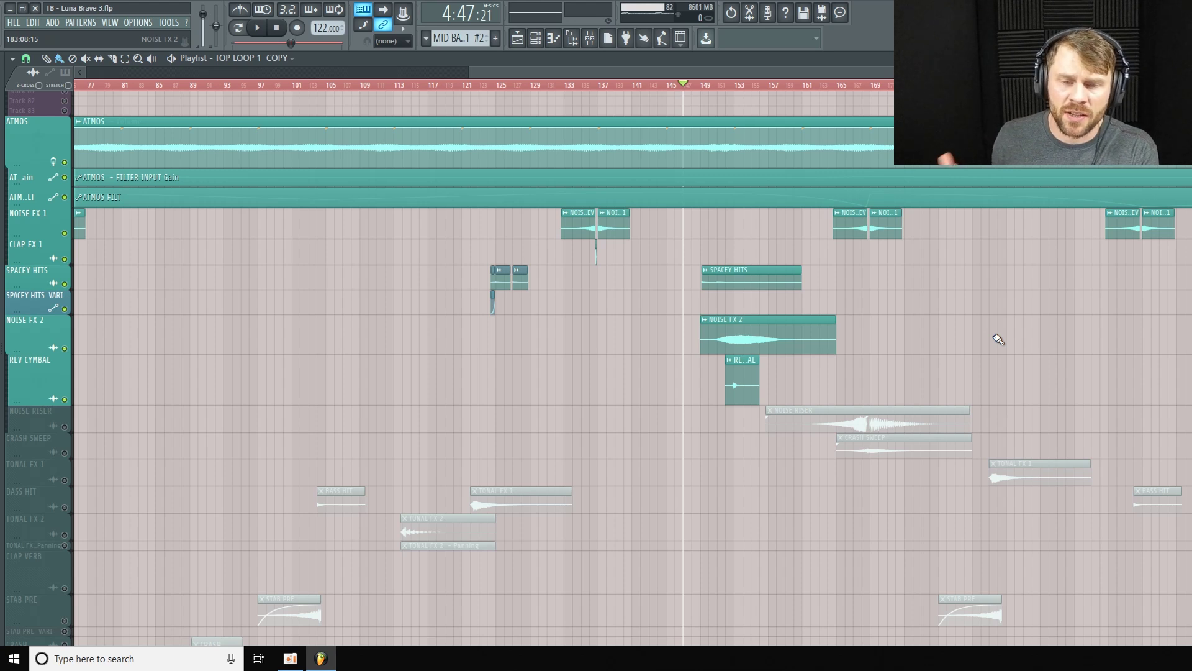
mouse_move(35, 349)
left_mouse_down()
mouse_move(36, 388)
mouse_move(36, 342)
left_mouse_up()
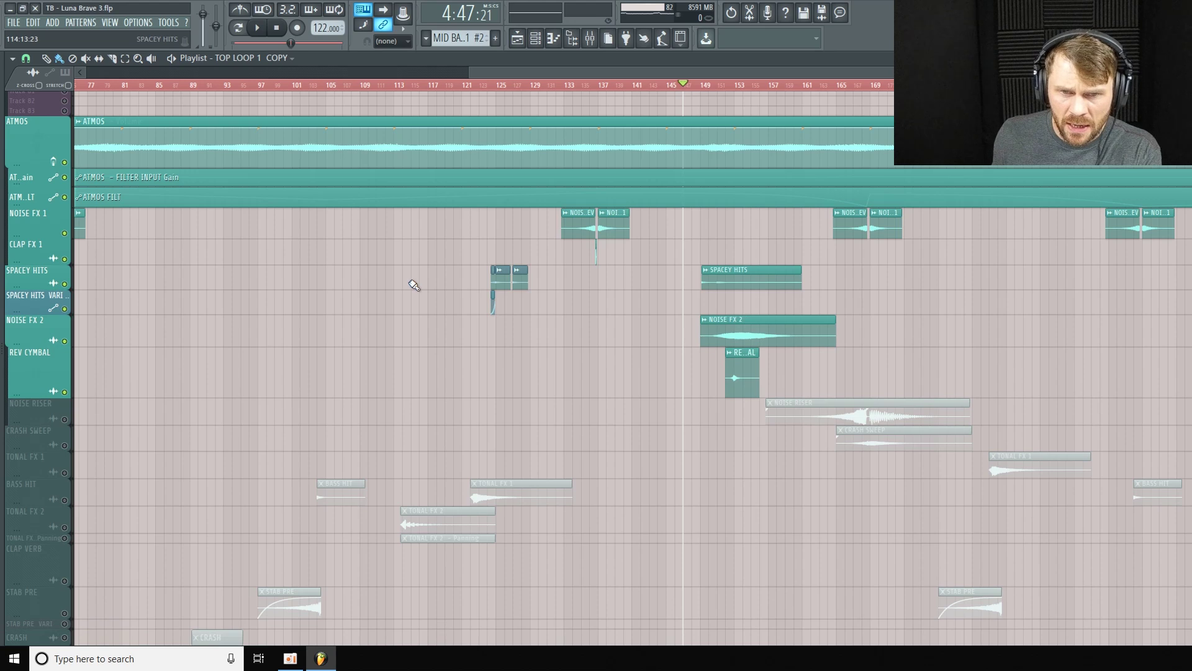
Step: Review the synth and pad layers above ATMOS, and make the CLAP FX 1 track taller to show its clip at bar 137
scroll(678, 381, "up", 8)
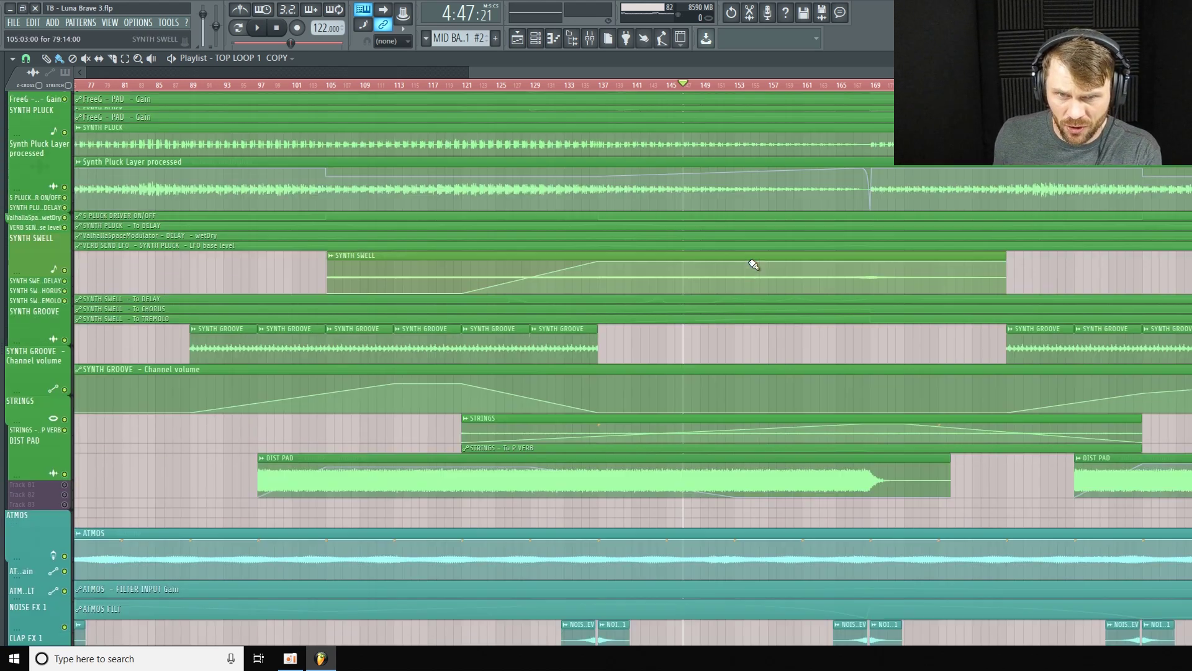
scroll(746, 261, "up", 4)
scroll(742, 373, "down", 5)
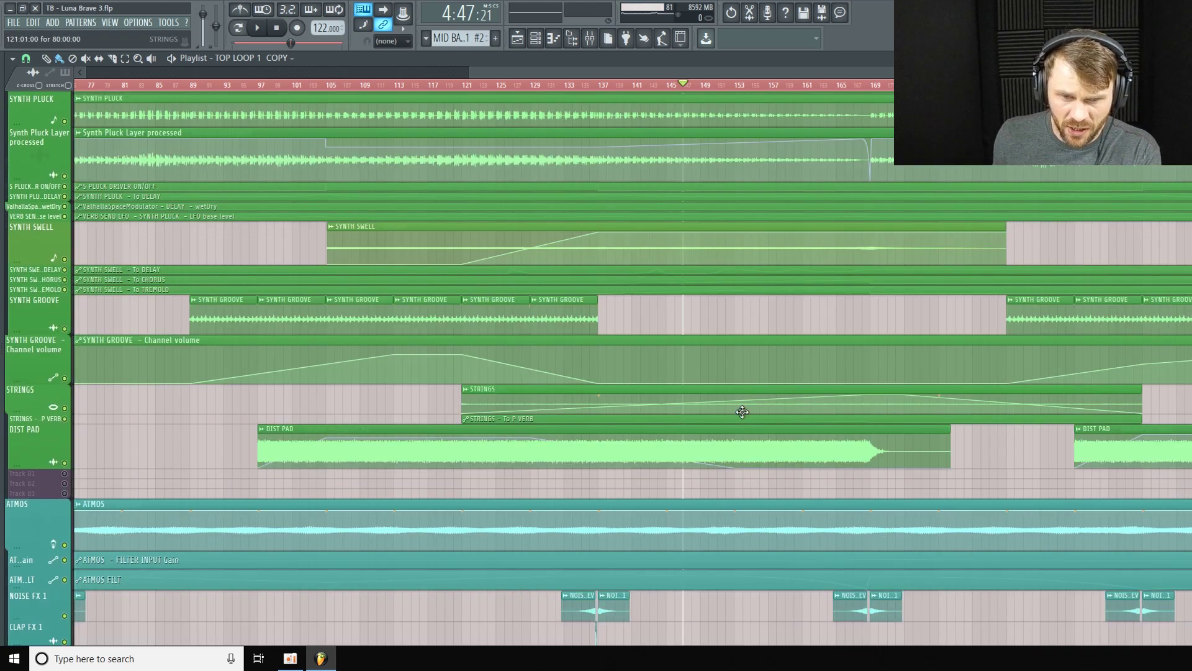
scroll(742, 411, "down", 6)
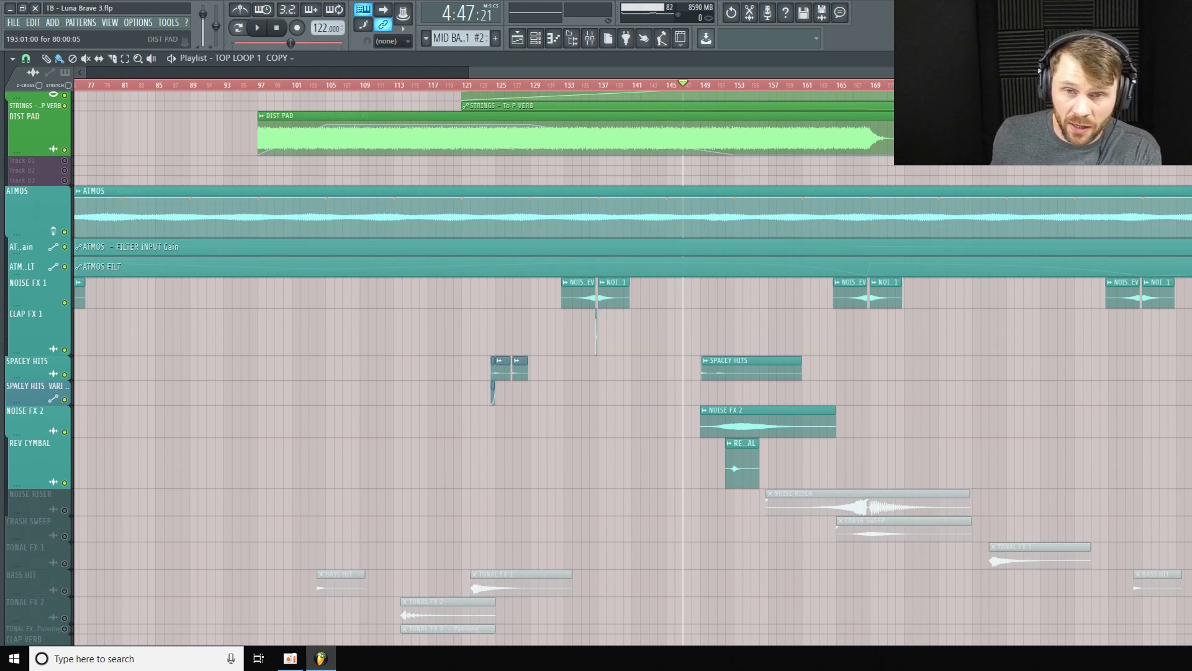
scroll(632, 282, "right", 3)
scroll(632, 282, "up", 1)
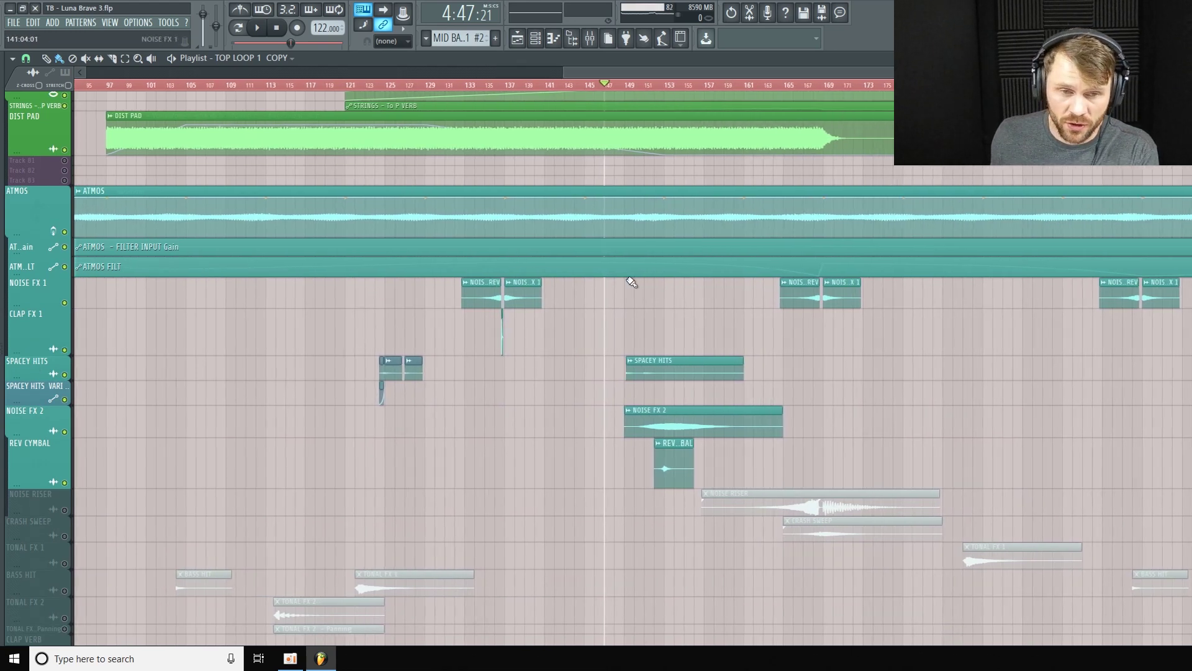
left_click_drag(33, 356, 33, 370)
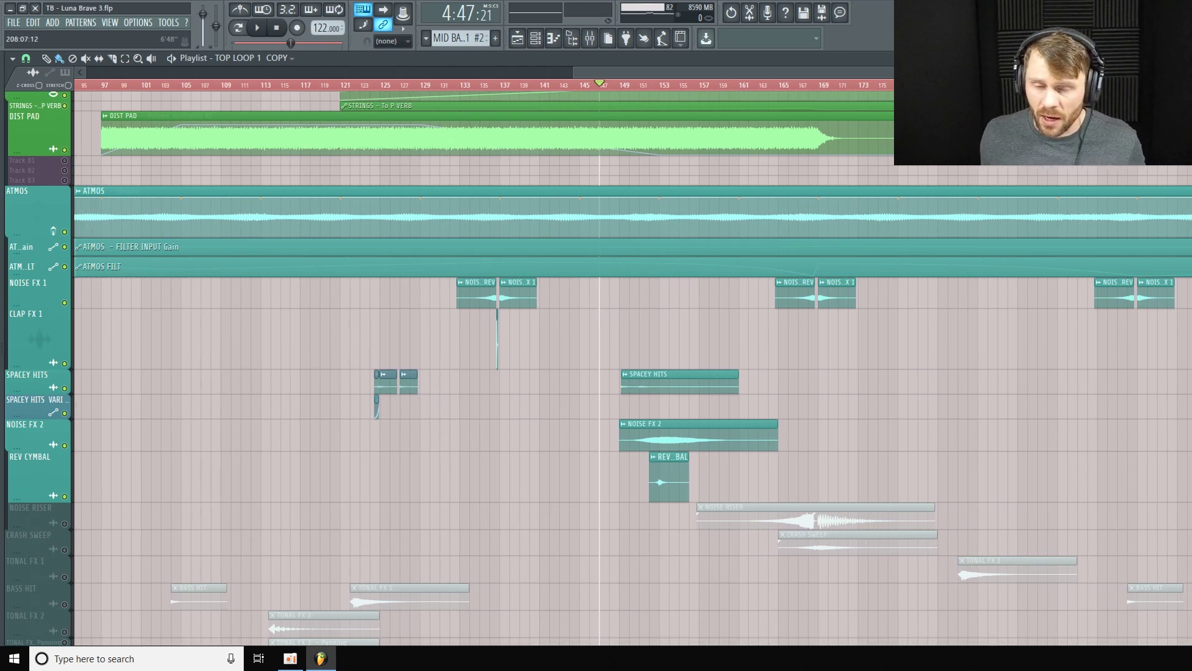
Step: Examine how the bass, percussion, claps and kick tracks are arranged around bar 137, where the CLAP FX 1 clip sits
scroll(635, 356, "right", 2)
scroll(636, 356, "up", 1)
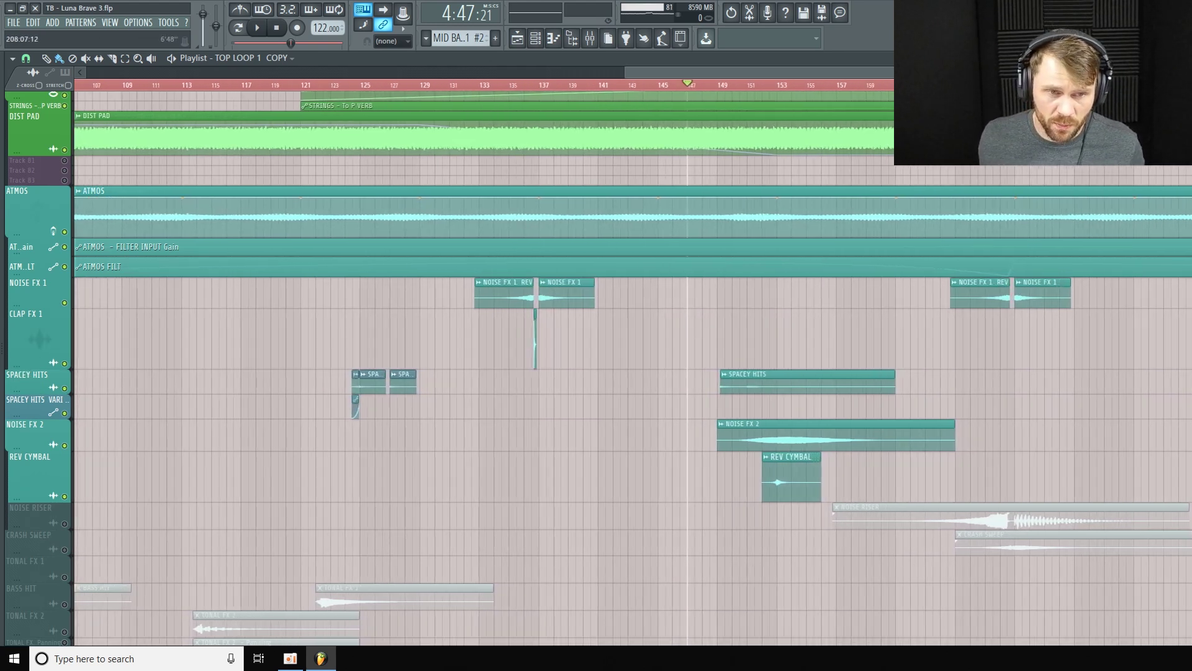
scroll(745, 197, "up", 1)
scroll(634, 242, "up", 10)
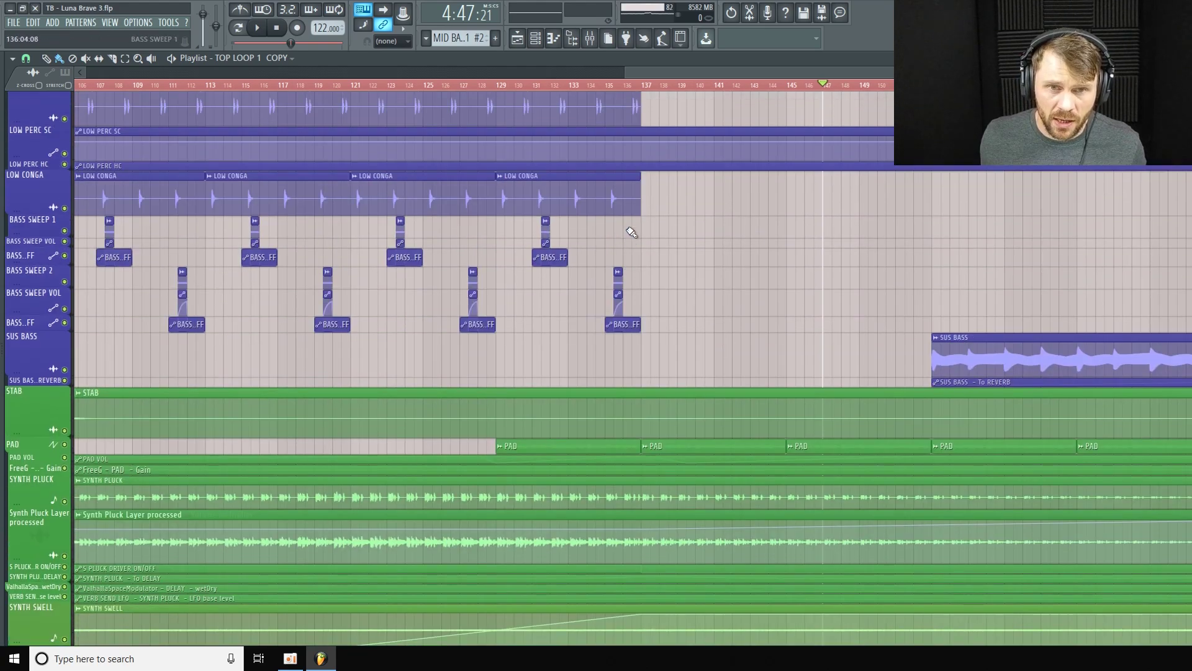
scroll(631, 232, "up", 10)
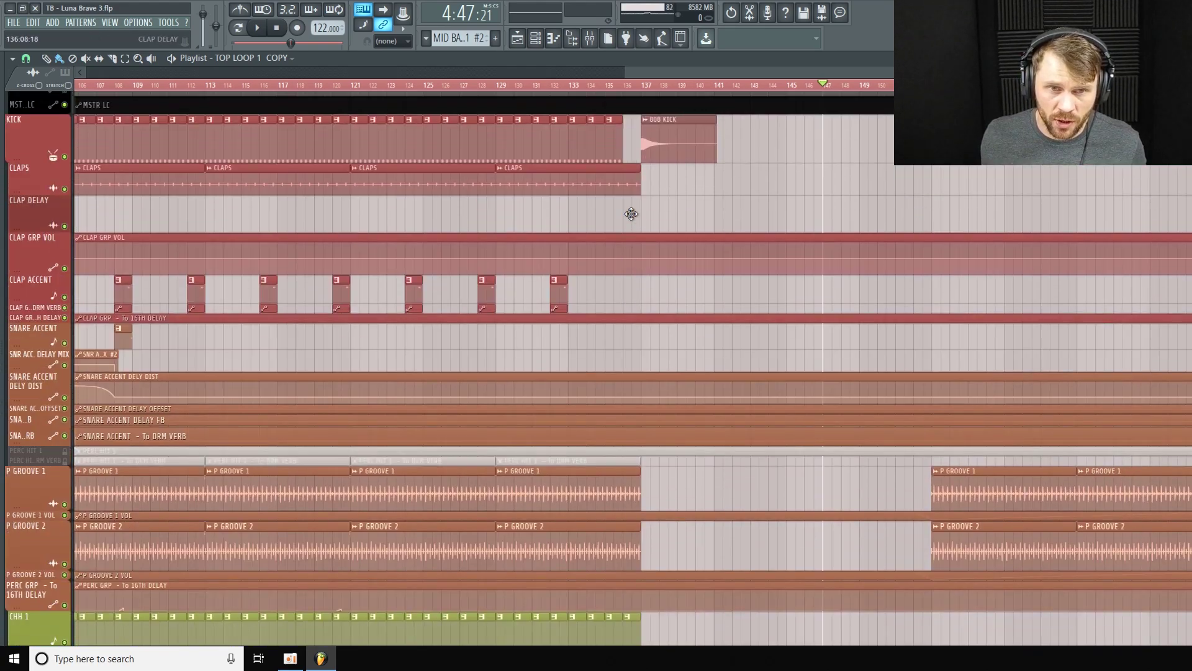
Step: Play the arrangement from bar 134 past bar 137 to hear the CLAP FX 1 hit in the transition
scroll(631, 213, "up", 1)
left_click(592, 85)
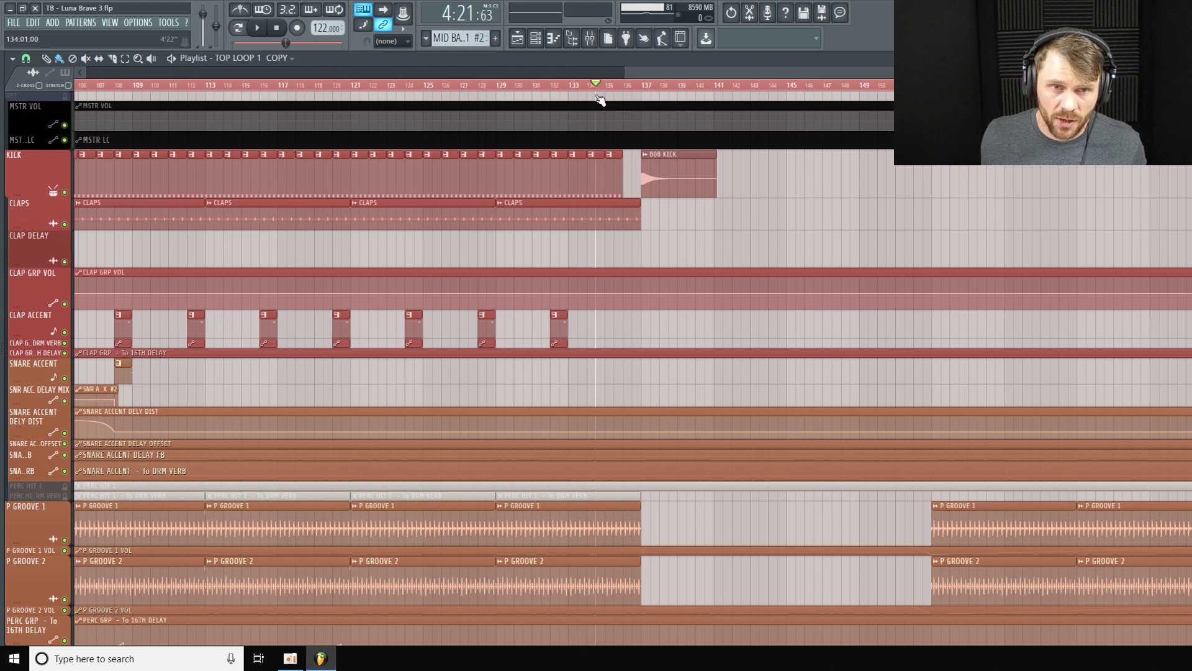
key("space")
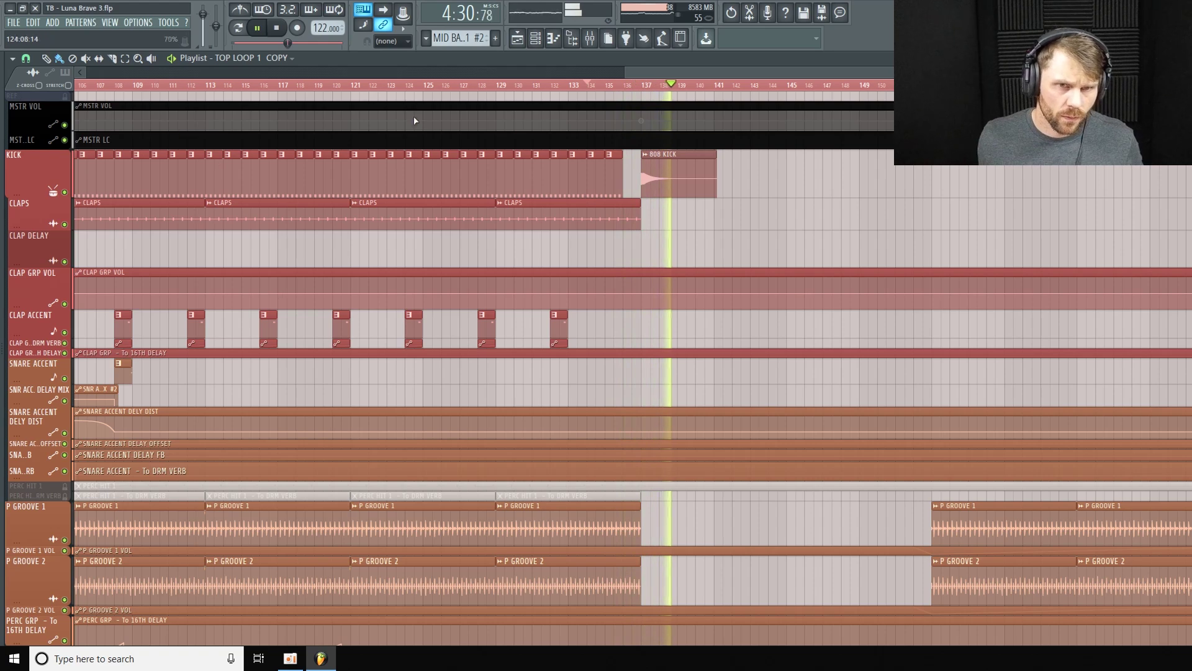
key("space")
Step: Inspect the Fruity Balance, Fruity Reeverb 2 and Fruity parametric EQ 2 effects on the CLAP FX 1 mixer track
scroll(705, 231, "down", 20)
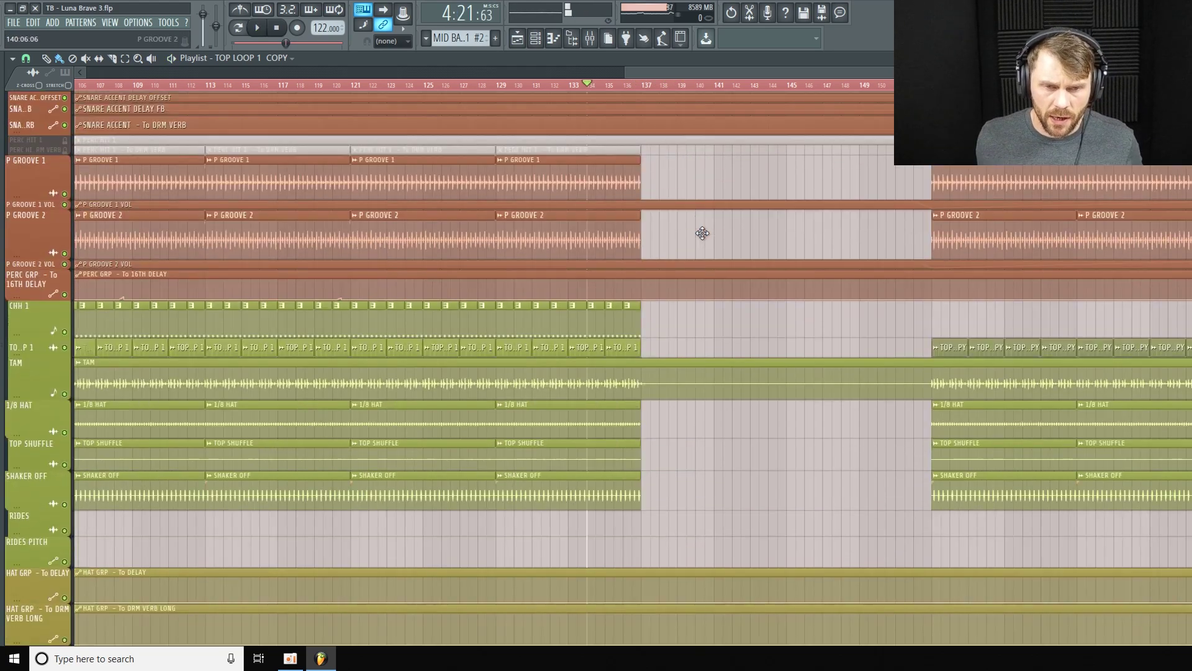
scroll(705, 231, "down", 8)
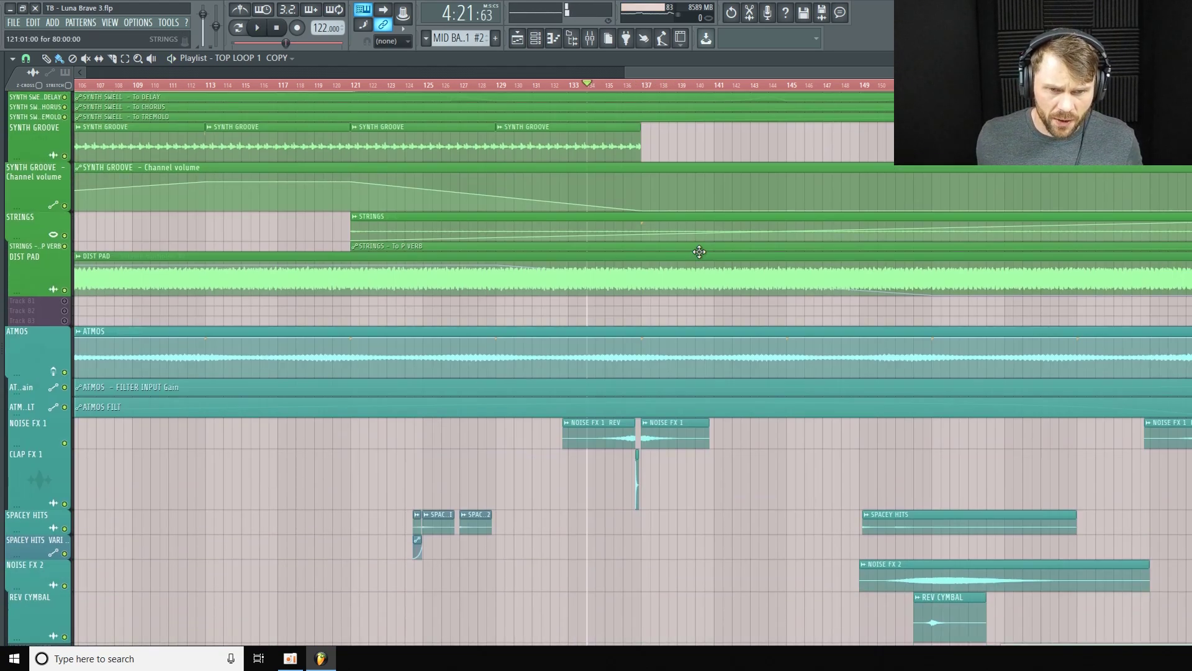
left_click(591, 40)
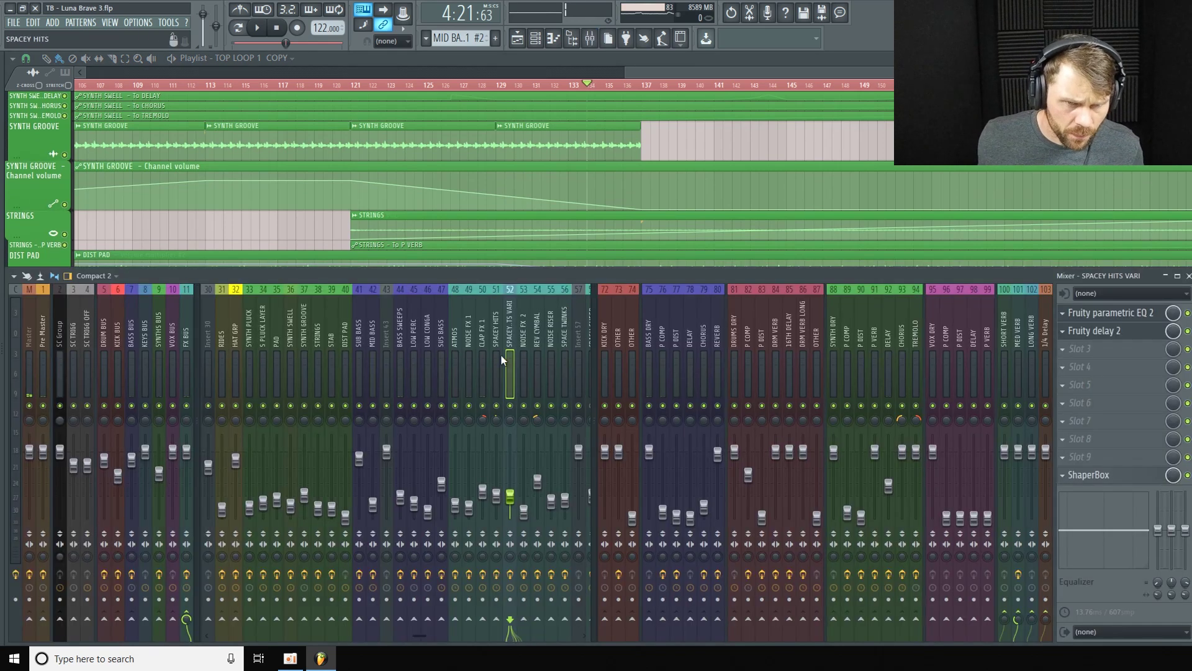
left_click(487, 344)
left_click(1136, 317)
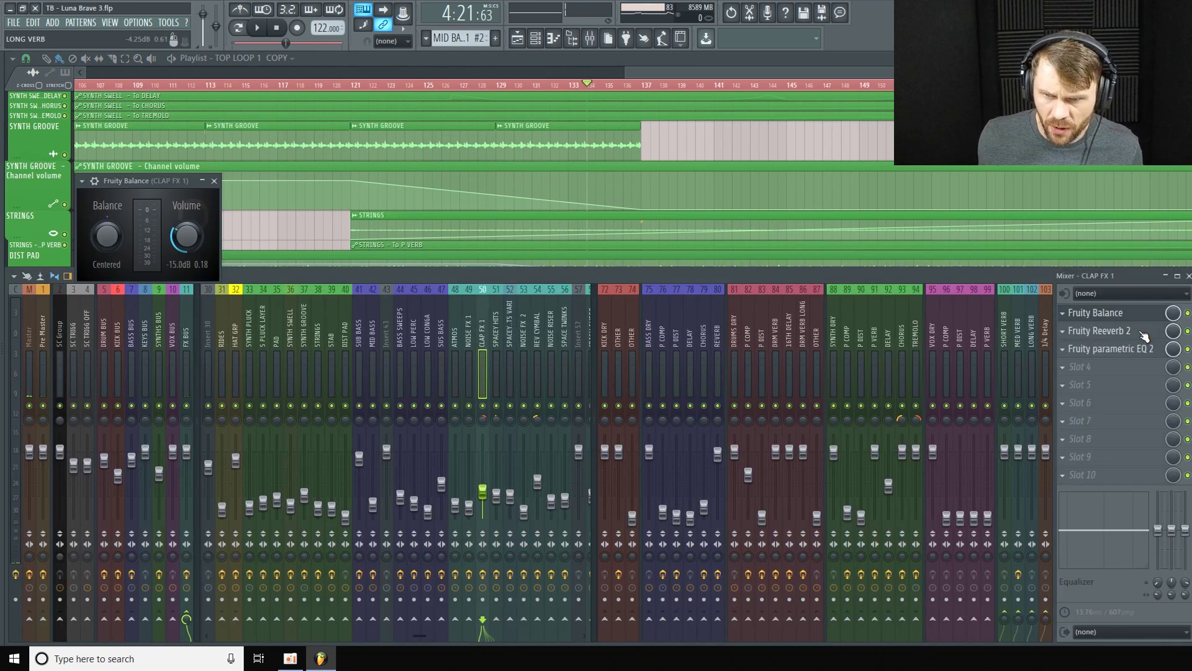
left_click(1145, 336)
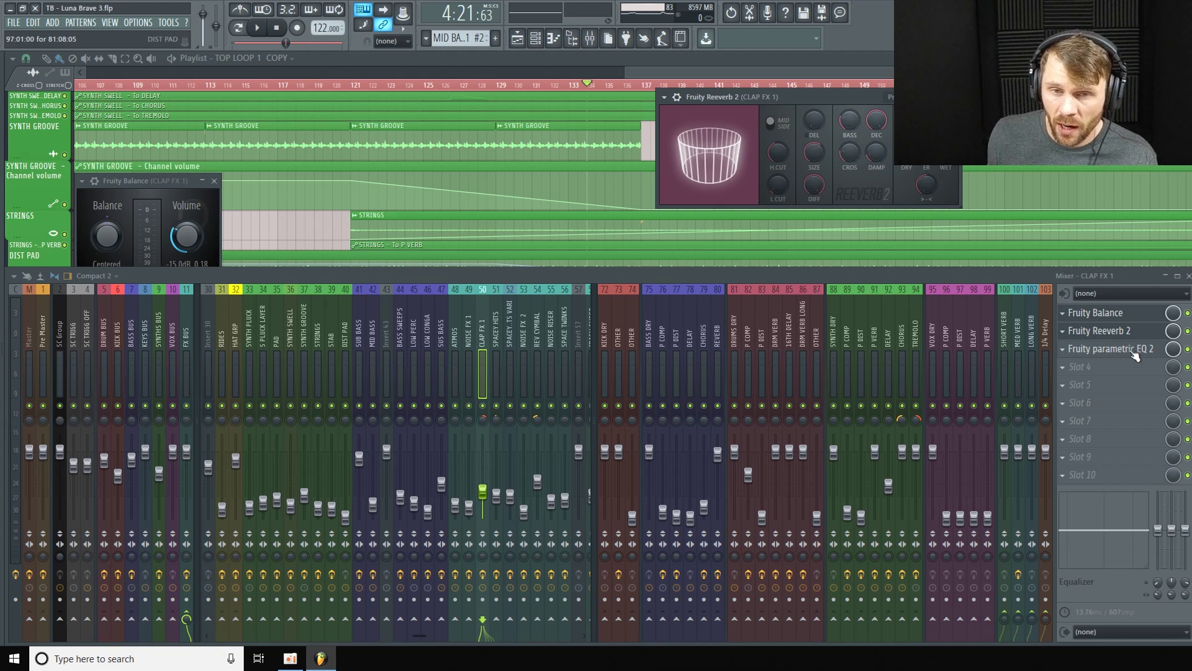
left_click(1112, 349)
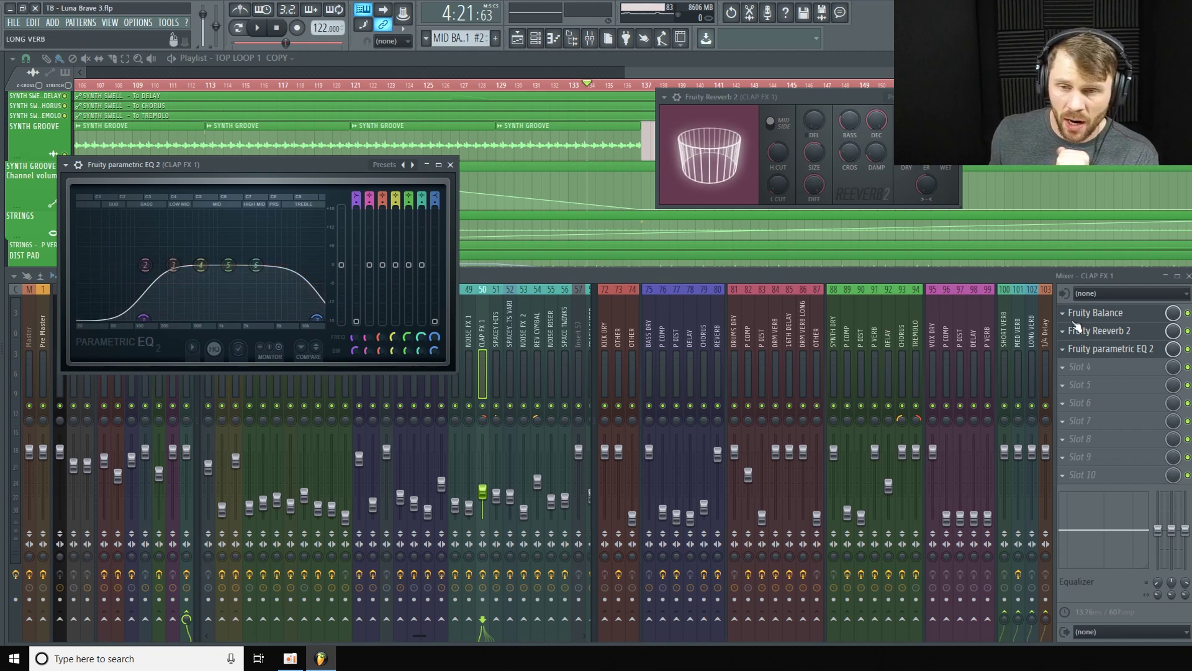
left_click(867, 276)
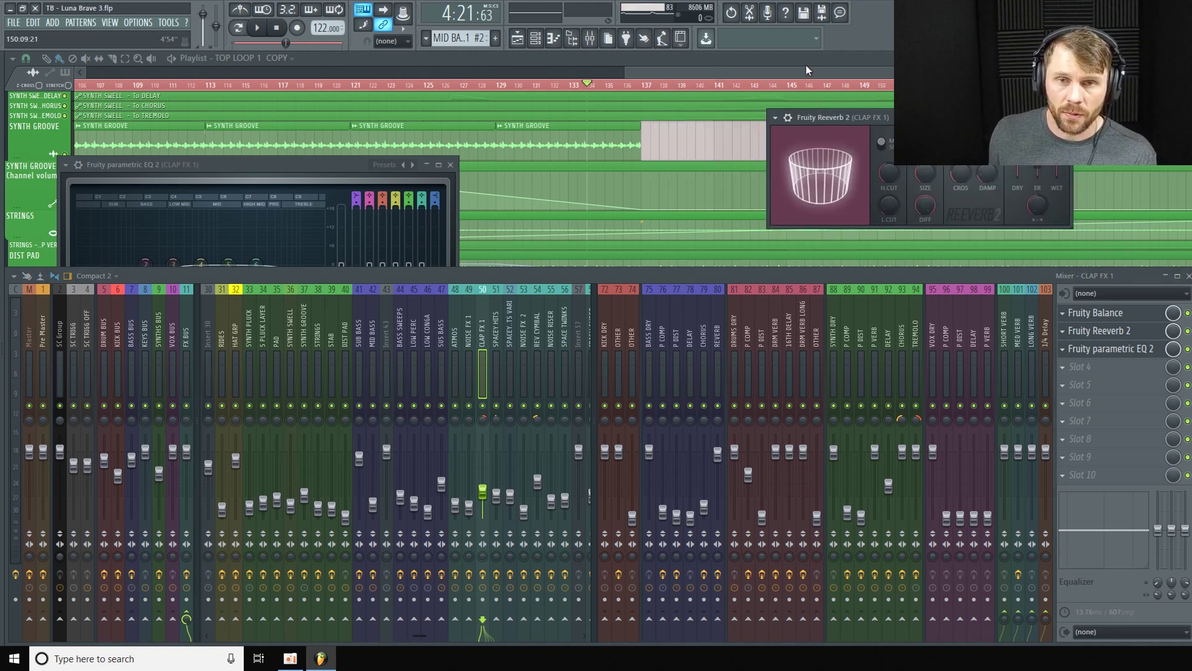
Step: Return to the playlist, make the NOISE FX 1 row taller, and play from about bar 136
key("F5")
scroll(675, 271, "down", 3)
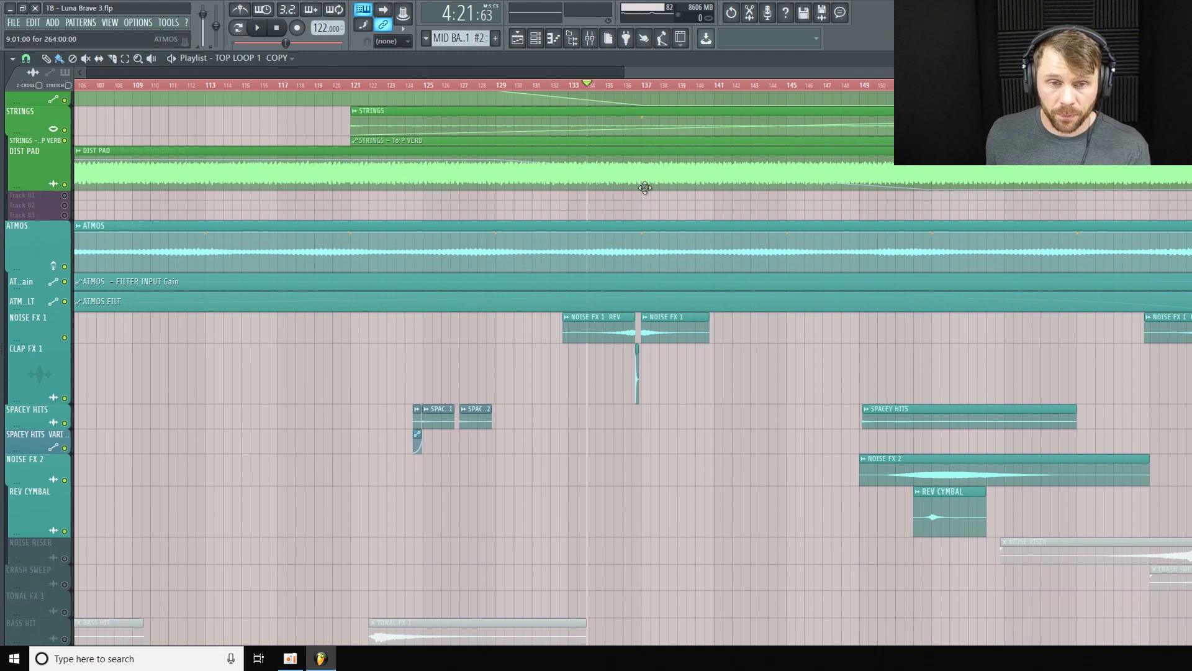
mouse_move(25, 342)
left_mouse_down()
mouse_move(25, 373)
mouse_move(25, 358)
left_mouse_up()
scroll(698, 310, "down", 5)
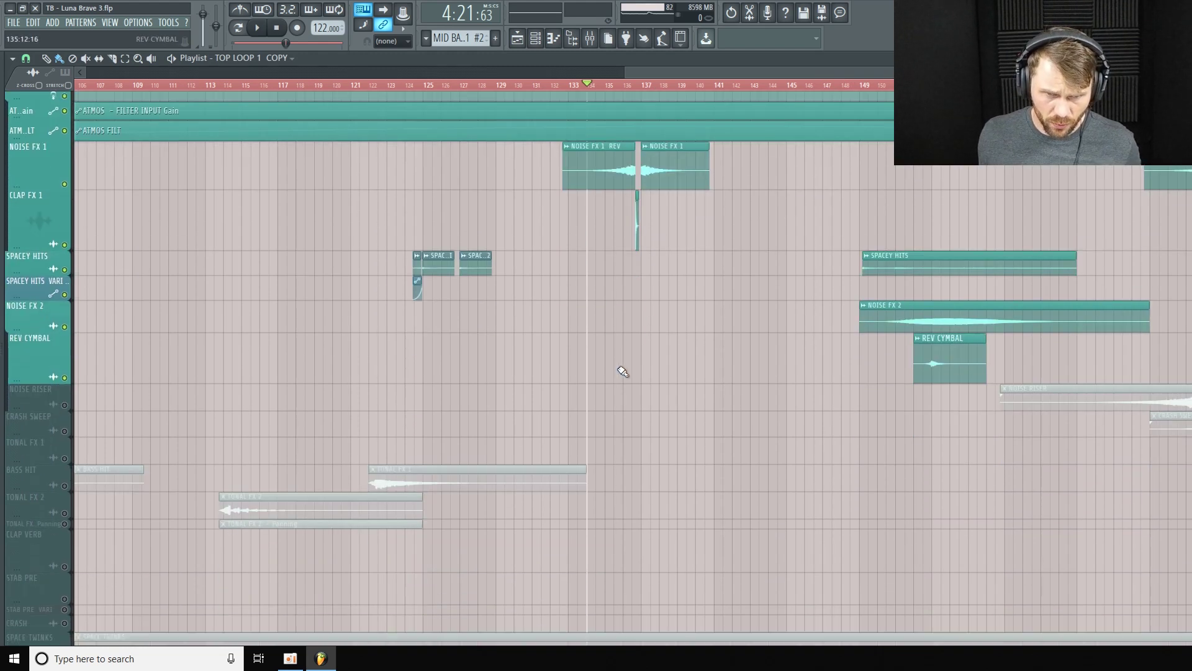
left_click(623, 85)
key("space")
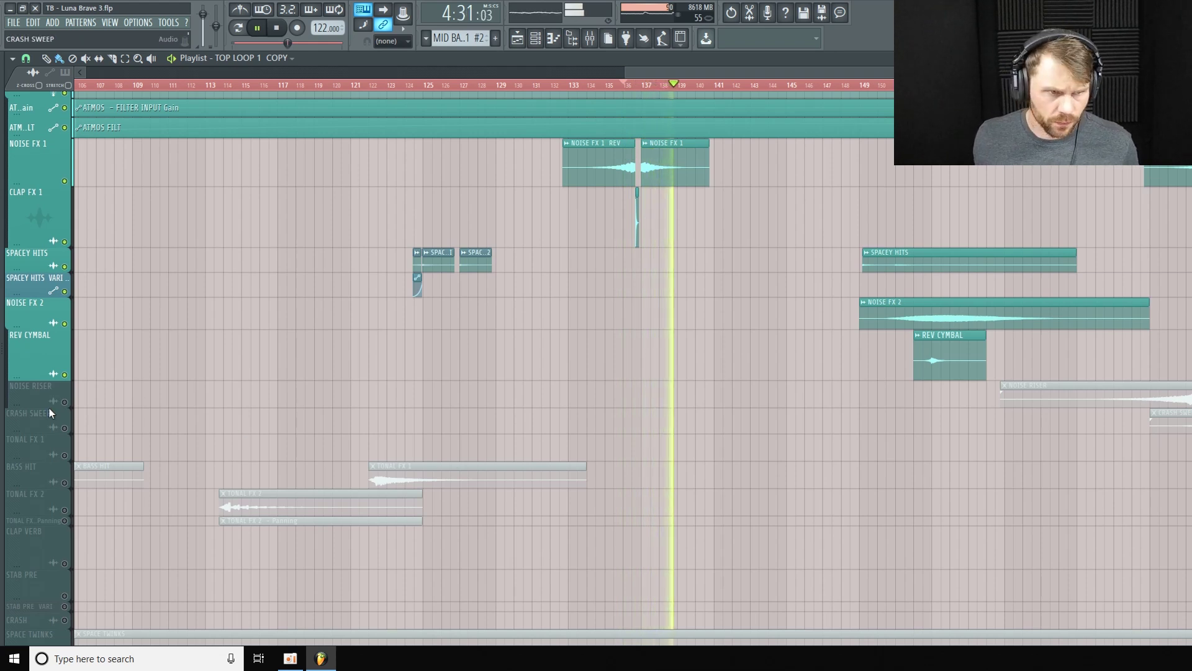
Step: Collapse the NOISE RISER row to a thin strip during playback, view the remaining effects tracks, and stop playback
left_click_drag(36, 409, 36, 391)
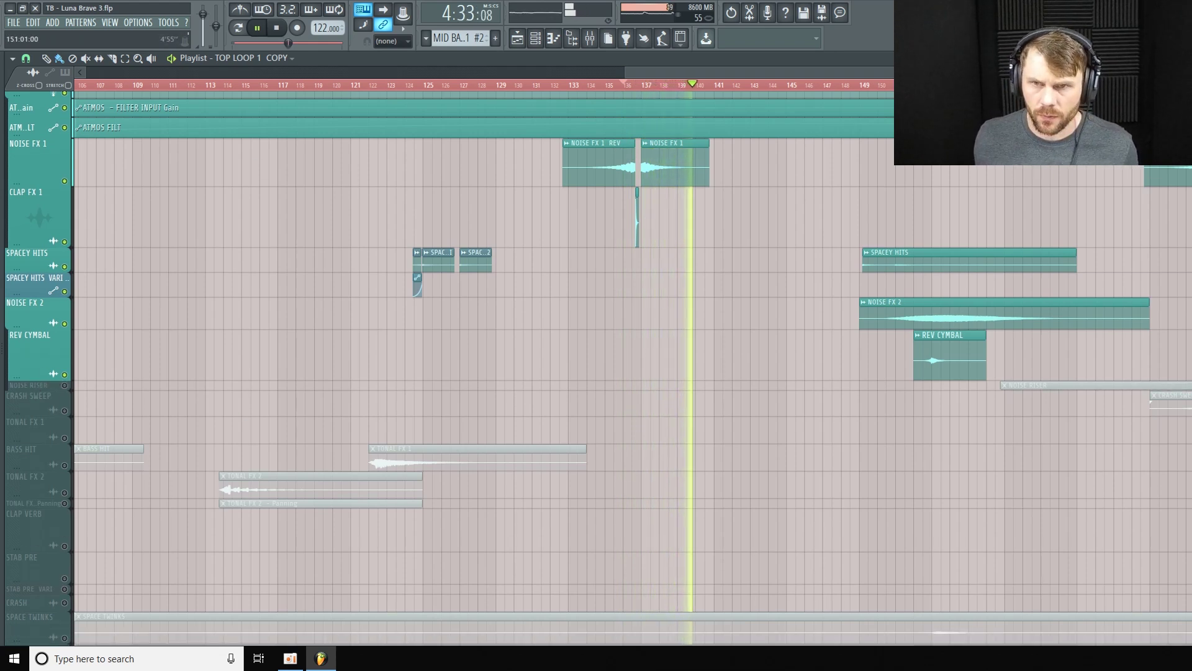
scroll(339, 466, "down", 3, "ctrl")
scroll(375, 446, "down", 5)
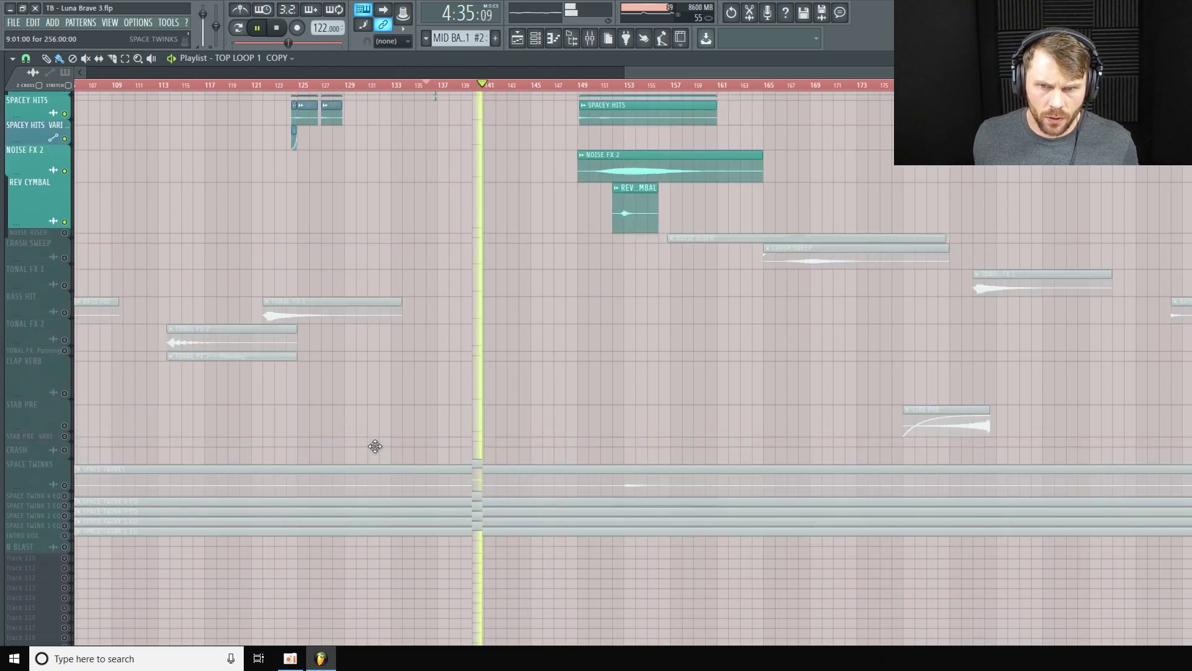
key("space")
Step: Unmute the NOISE RISER and CRASH SWEEP tracks and make the NOISE RISER row taller
scroll(743, 104, "up", 1)
left_click_drag(825, 76, 514, 93)
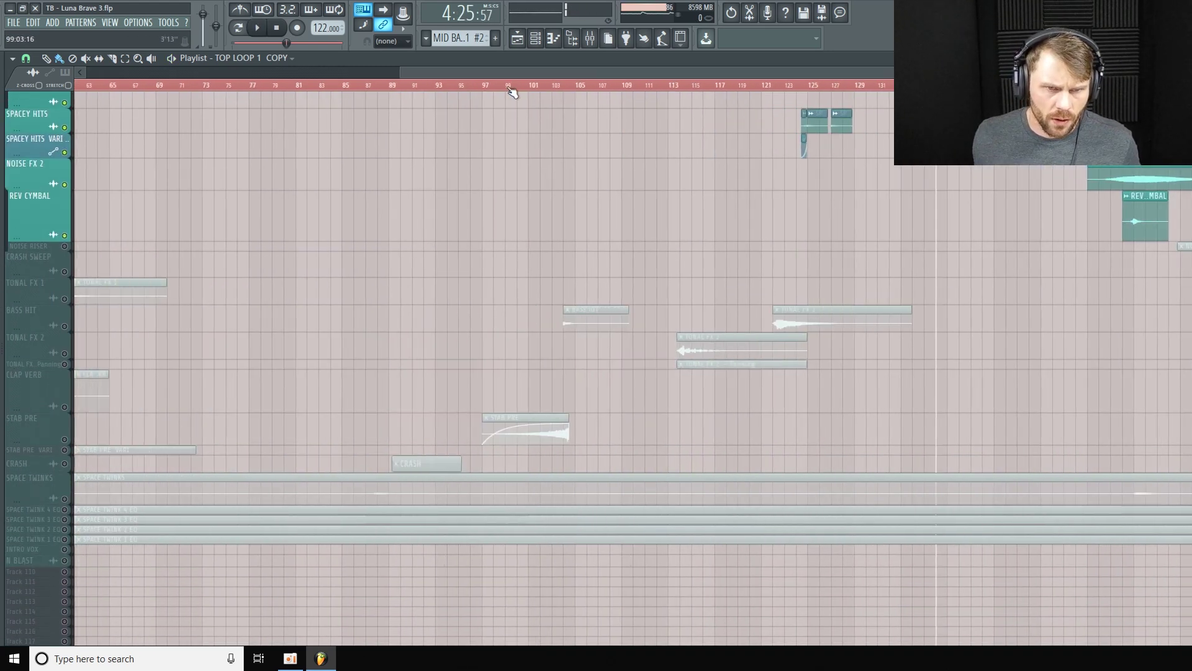
left_click_drag(708, 73, 485, 85)
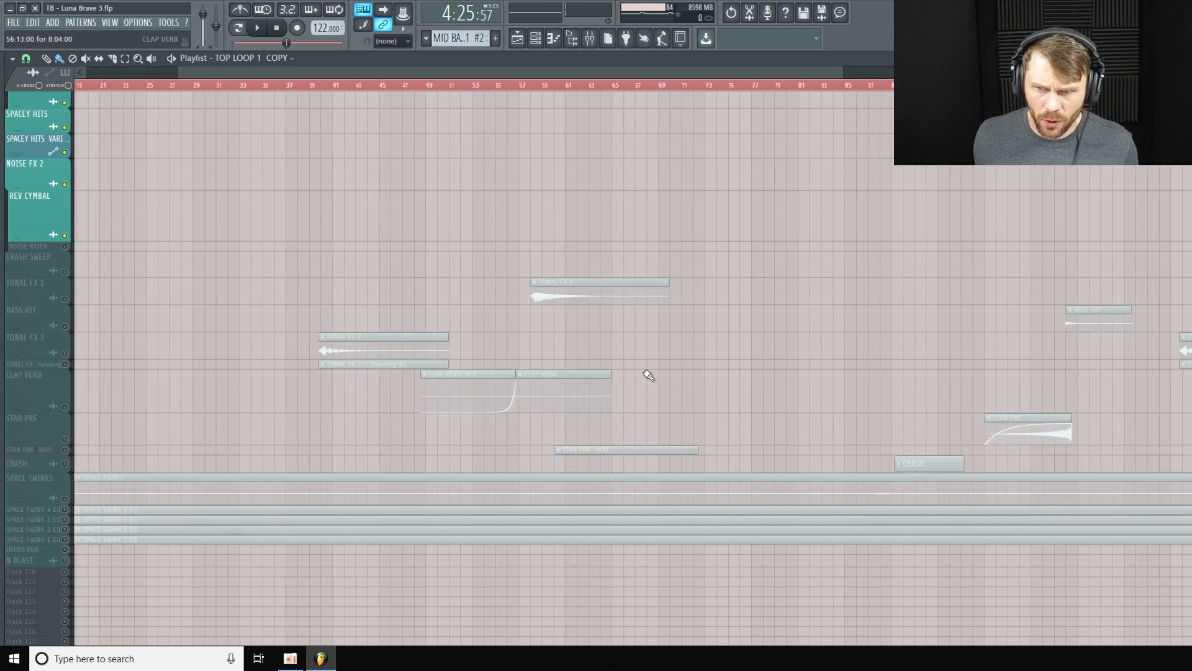
left_click(65, 272)
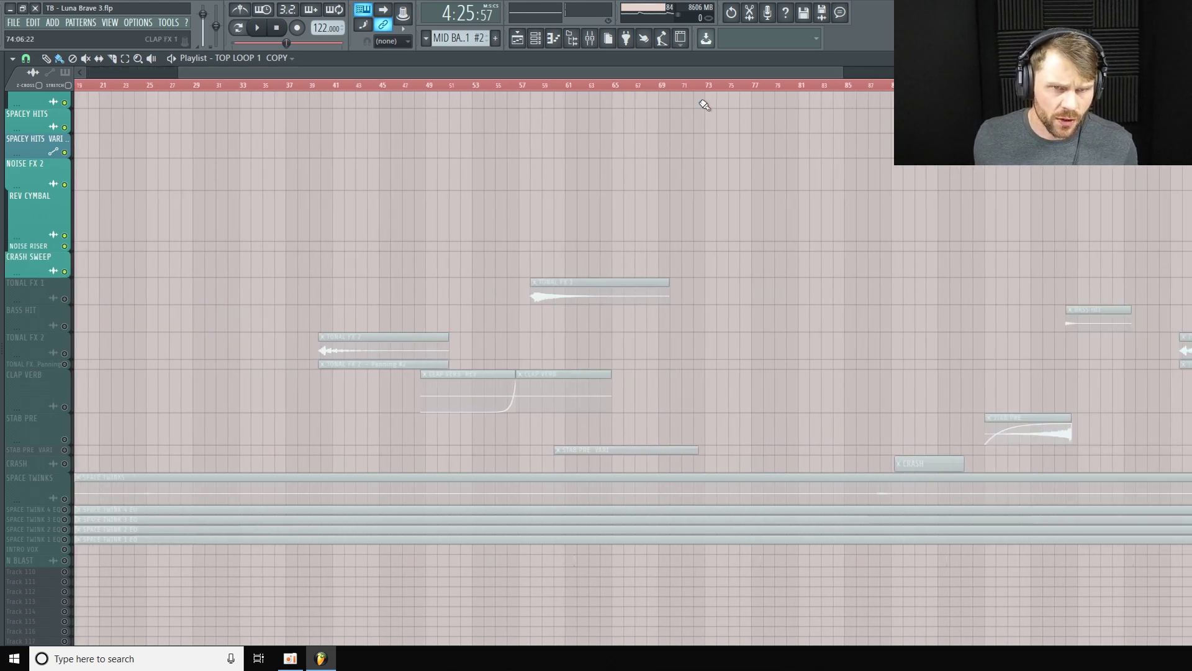
left_click_drag(844, 72, 956, 72)
left_click_drag(42, 256, 43, 268)
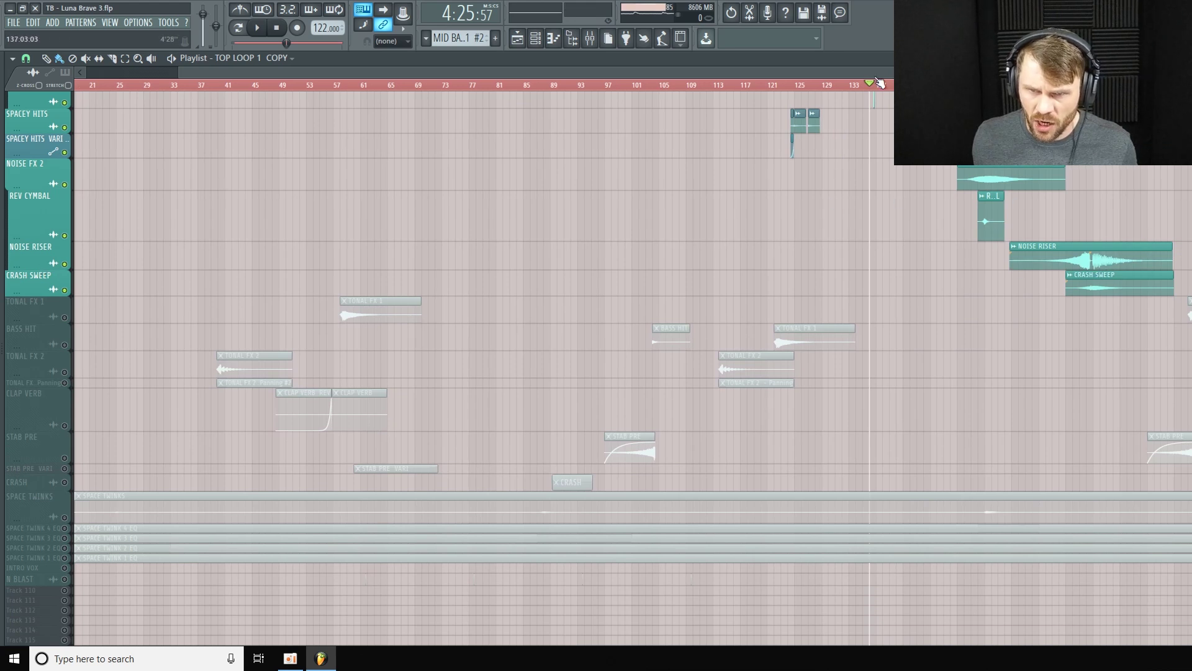
Step: Shrink the NOISE RISER row, enlarge the CRASH SWEEP row to inspect its waveform, and collapse it again
left_click_drag(877, 73, 1121, 73)
left_click_drag(33, 265, 43, 217)
left_click_drag(17, 276, 23, 316)
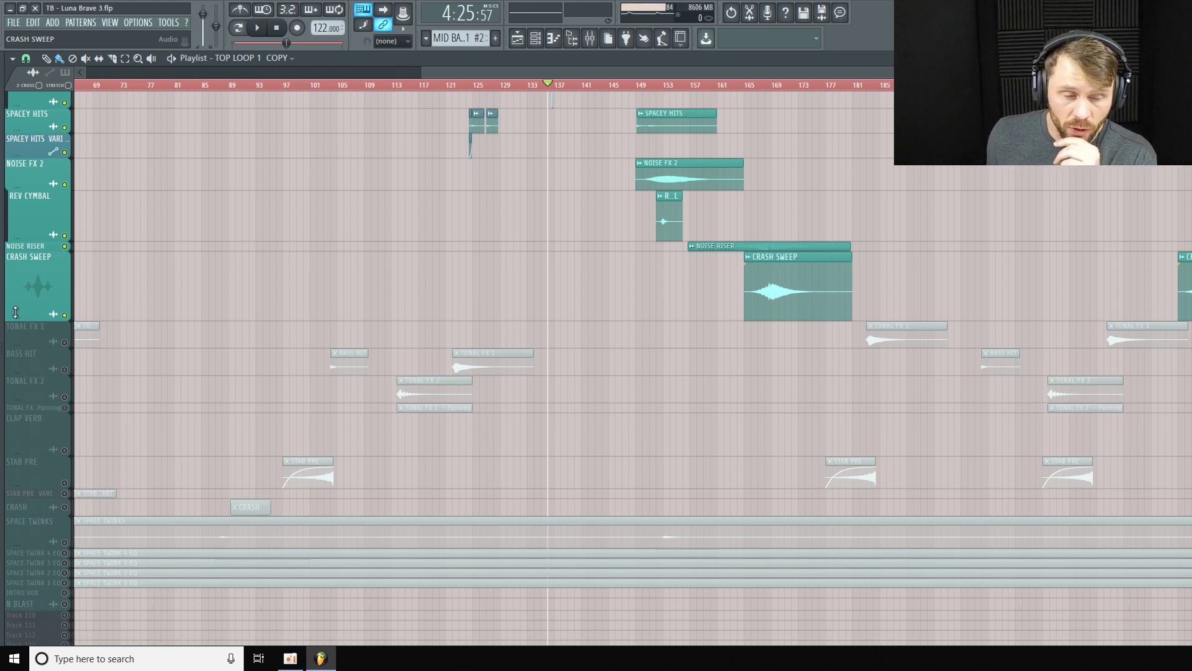
left_click_drag(51, 316, 69, 267)
Step: Play from about bar 165 to hear NOISE RISER and CRASH SWEEP, making the CRASH SWEEP row slightly taller
left_click(752, 86)
key("space")
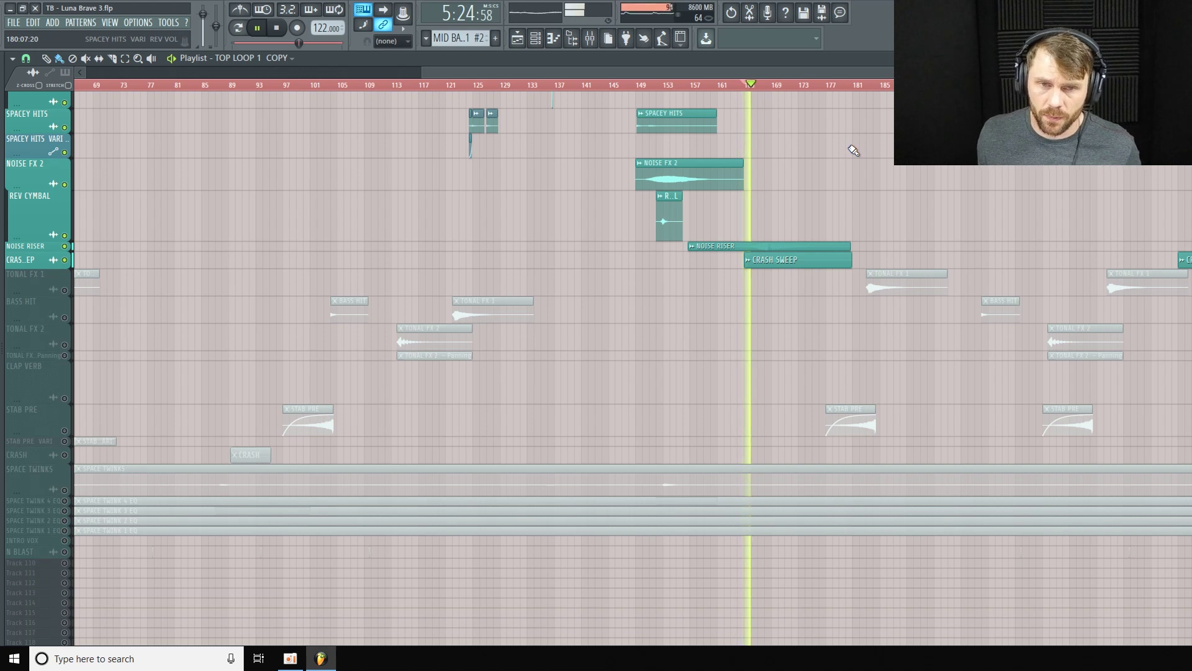
mouse_move(36, 267)
left_mouse_down()
mouse_move(36, 287)
mouse_move(41, 274)
left_mouse_up()
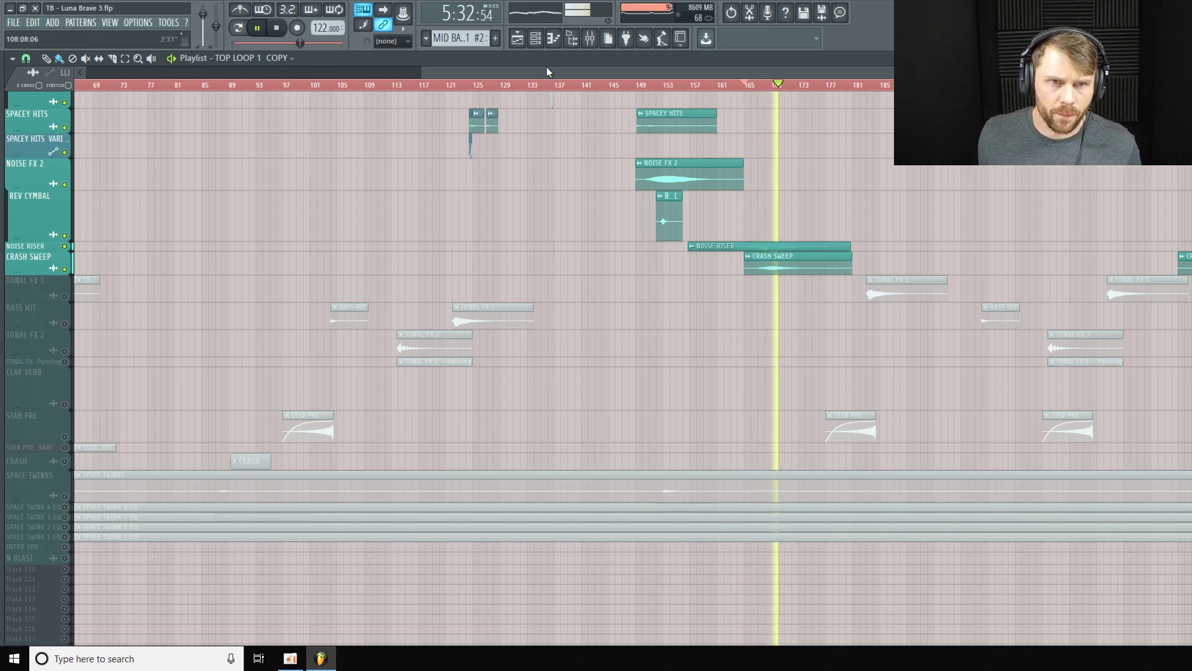
Step: Stop playback, enlarge the MSTR LC automation row above KICK, and mute that track
scroll(547, 67, "left", 2)
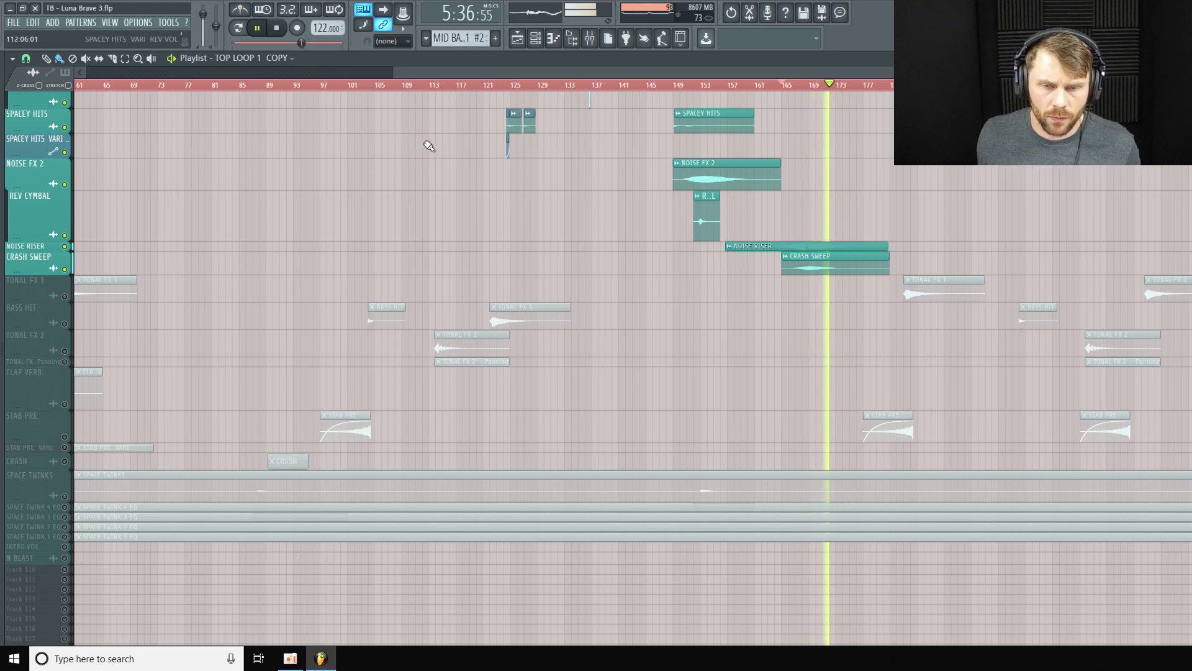
scroll(435, 177, "up", 2)
scroll(433, 182, "up", 10)
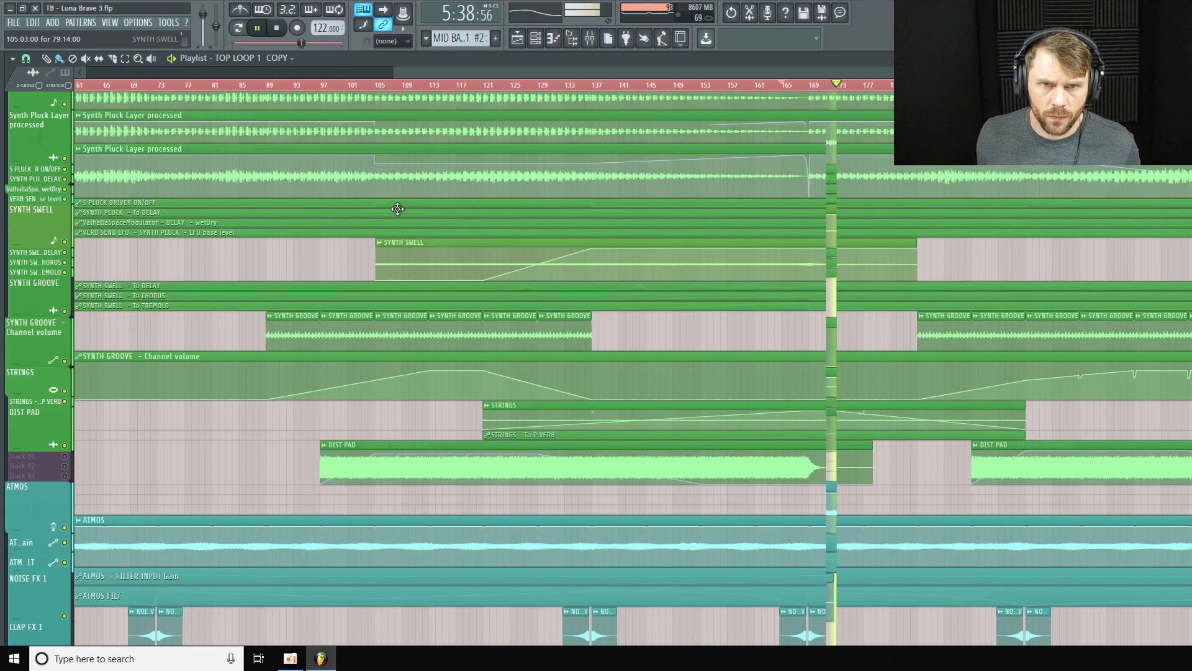
scroll(394, 206, "up", 12)
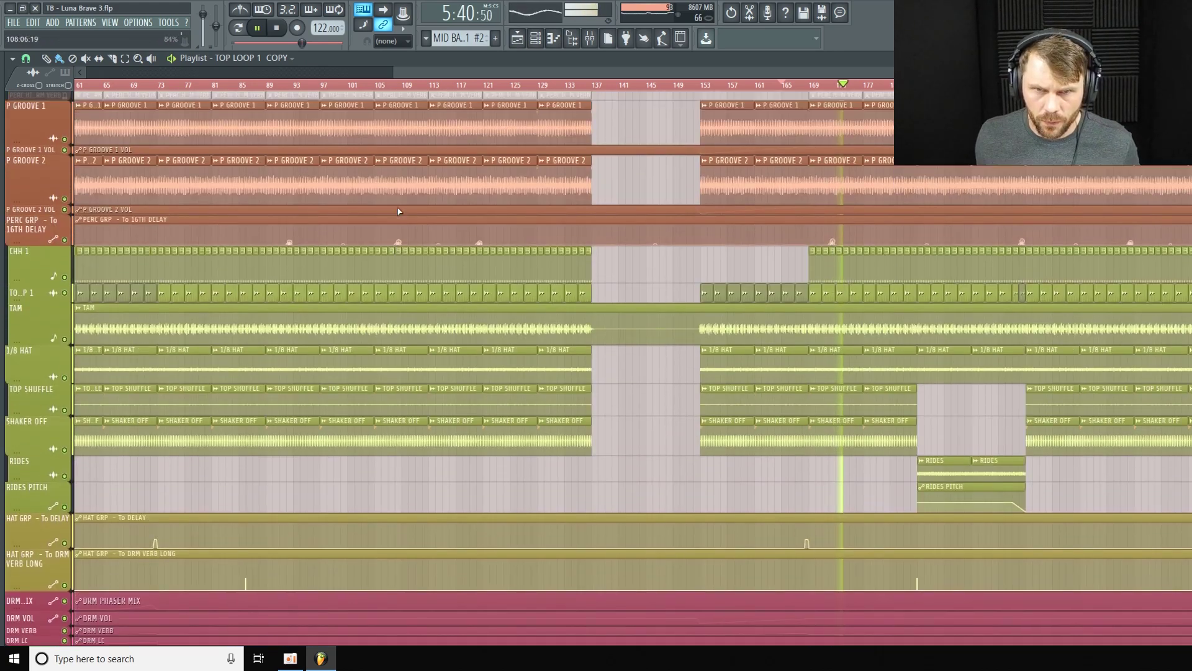
key("space")
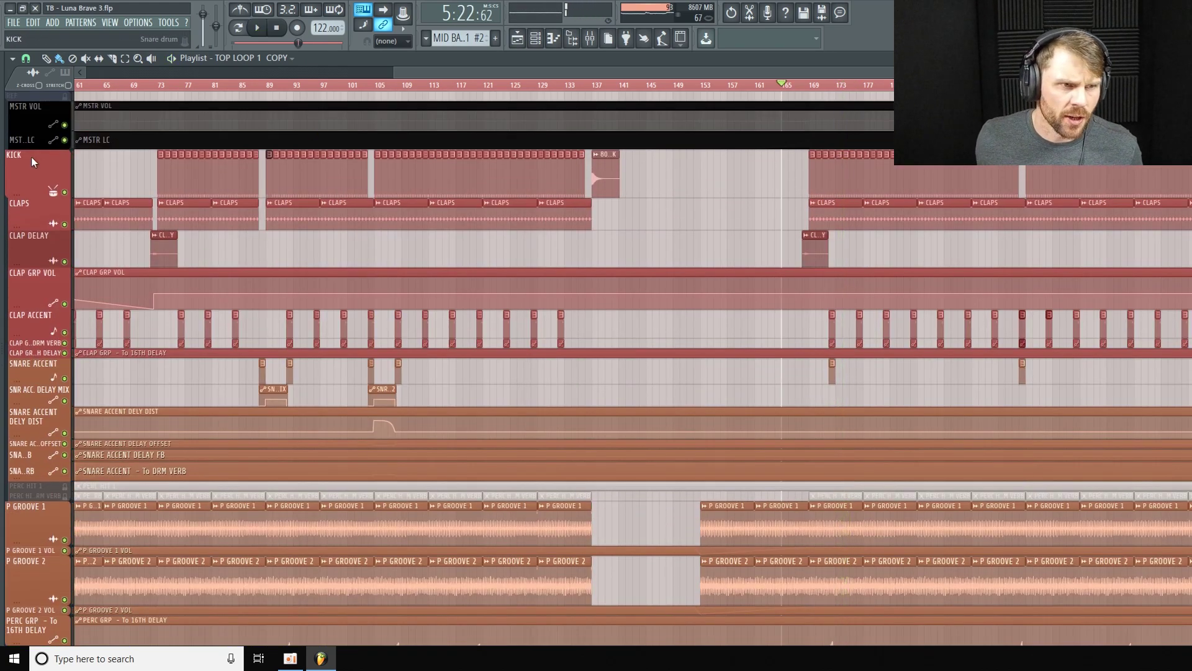
left_click_drag(33, 151, 30, 189)
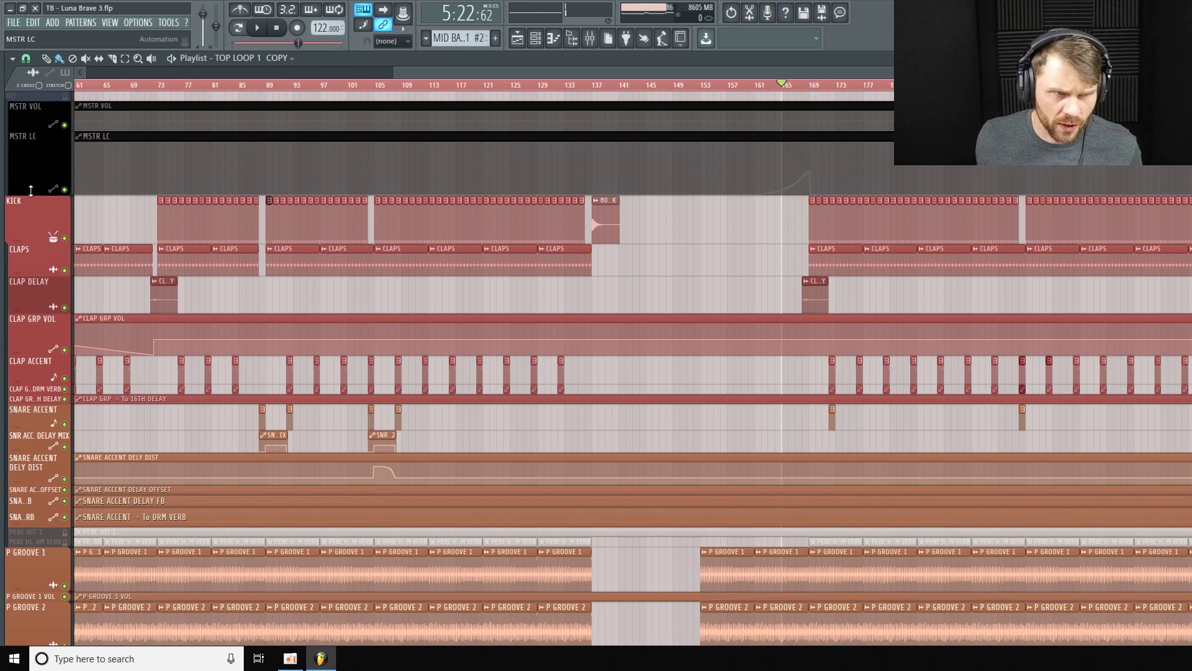
left_click(65, 189)
left_click_drag(39, 199, 49, 180)
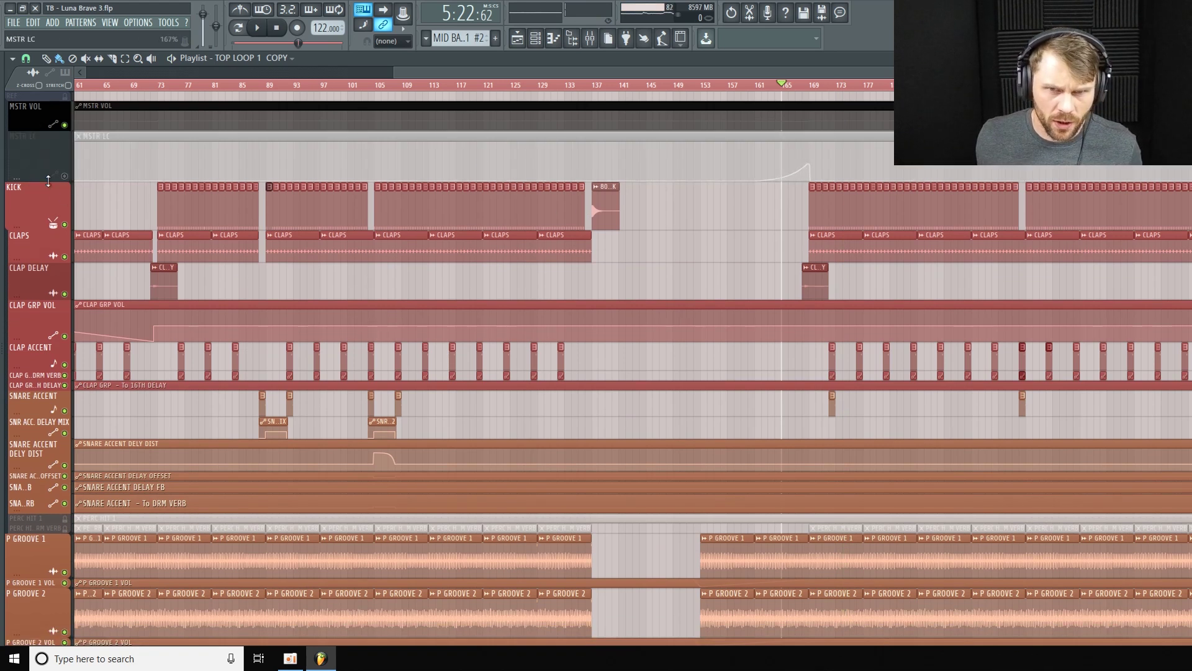
Step: Play from about bar 168 with MSTR LC muted, stop, and unmute the MSTR LC track
left_click(805, 86)
key("space")
mouse_move(30, 100)
left_mouse_down()
mouse_move(31, 151)
mouse_move(40, 100)
left_mouse_up()
key("space")
left_click(65, 176)
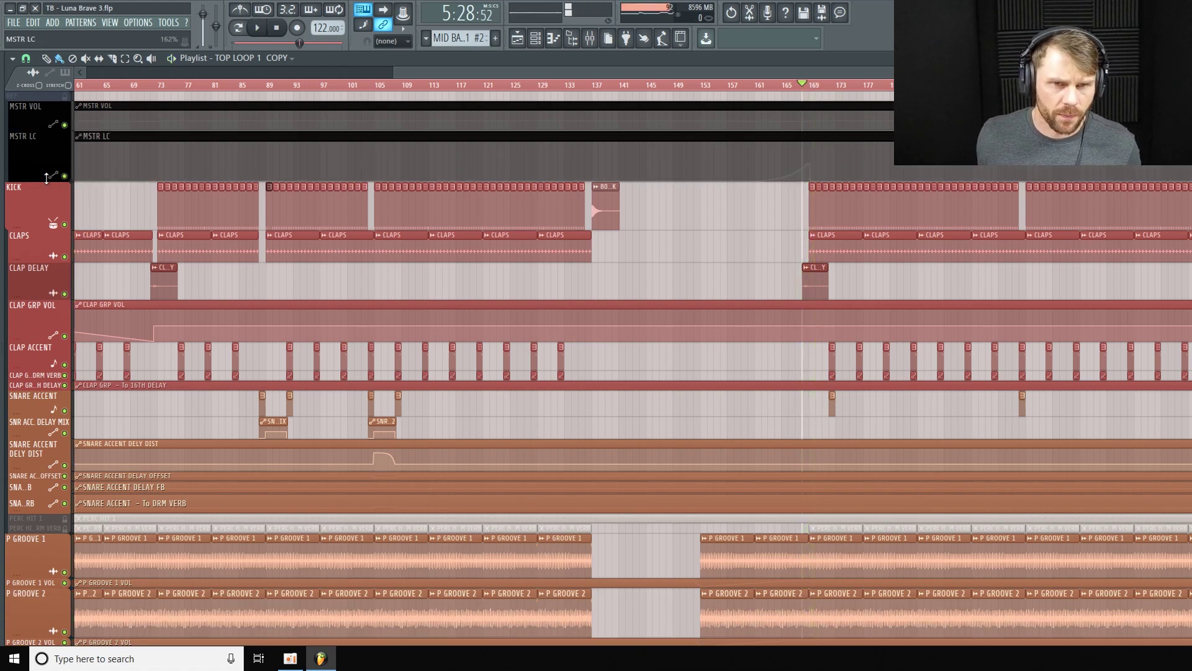
Step: Unmute the TONAL FX 1 track below CRASH SWEEP and bring its first clip into view
scroll(532, 348, "down", 15)
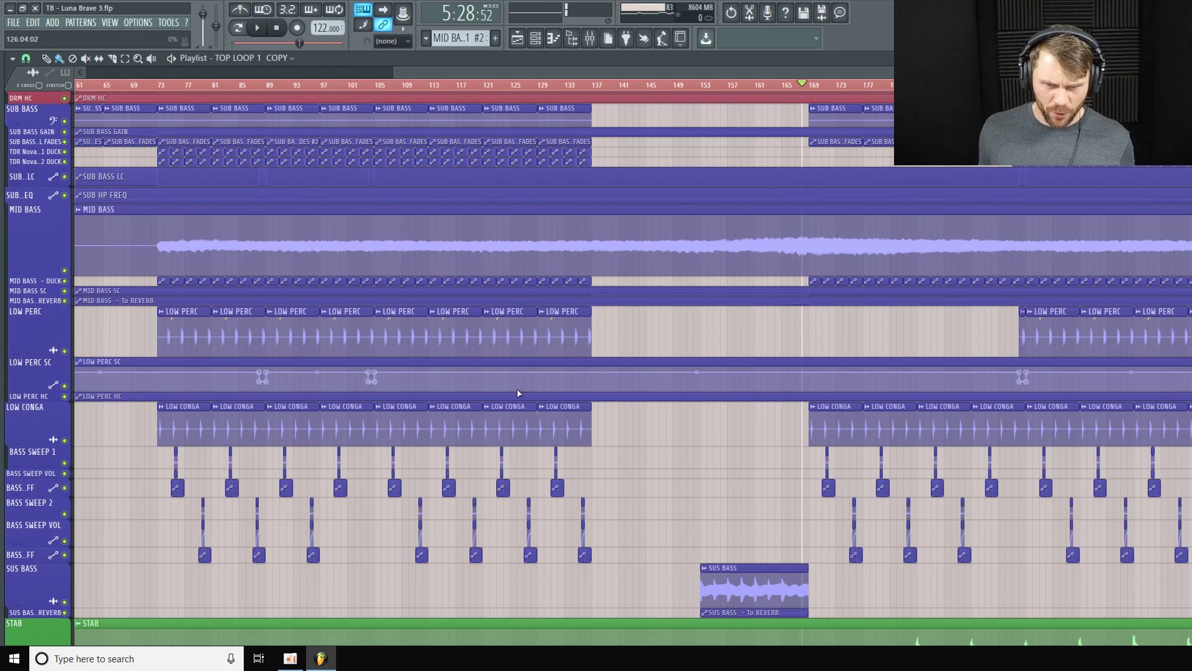
scroll(524, 397, "down", 15)
scroll(569, 391, "down", 5)
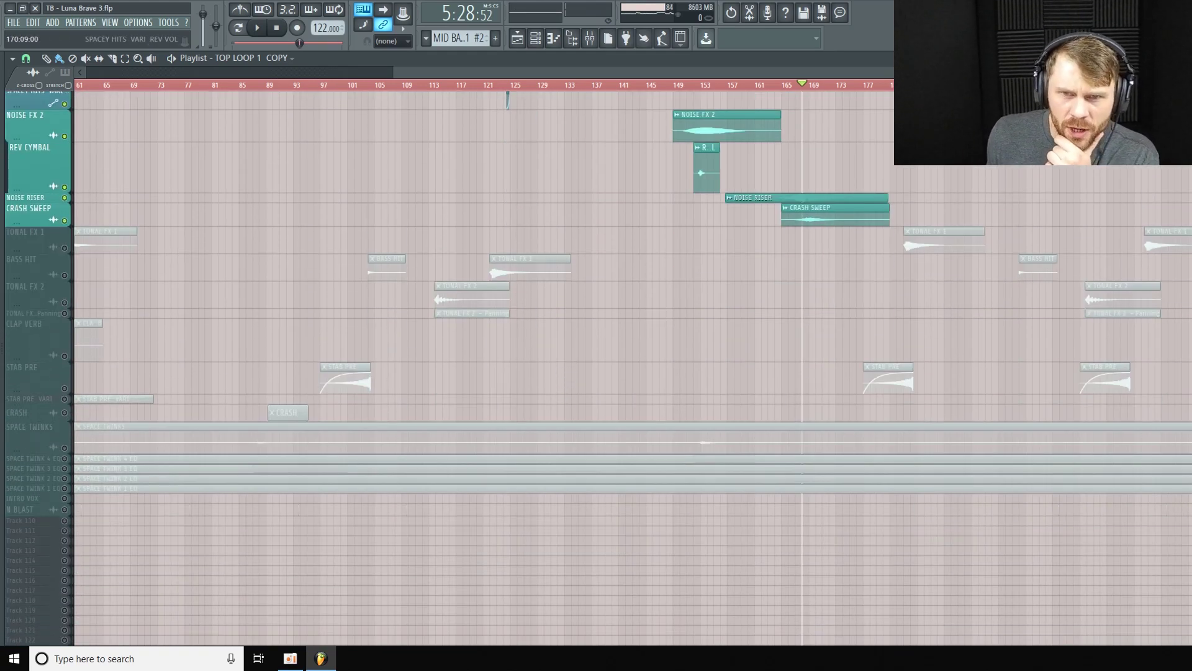
scroll(507, 99, "left", 10)
left_click(68, 248)
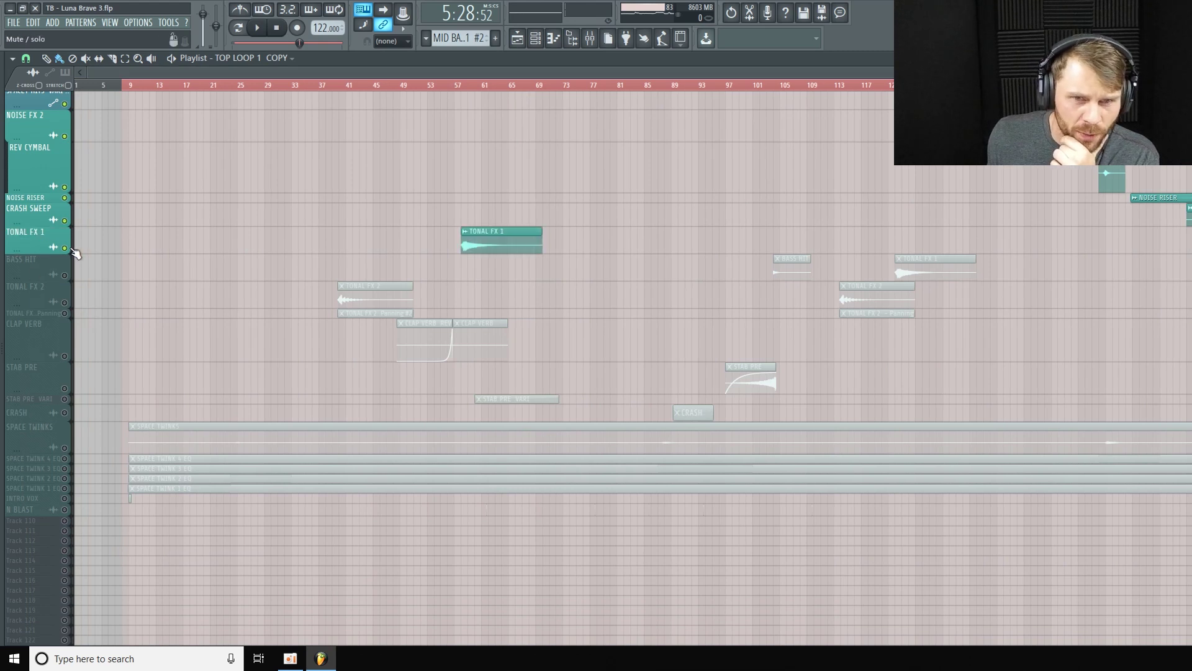
Step: Play from bar 57 to hear the first TONAL FX 1 clip, and stop playback
left_click(464, 85)
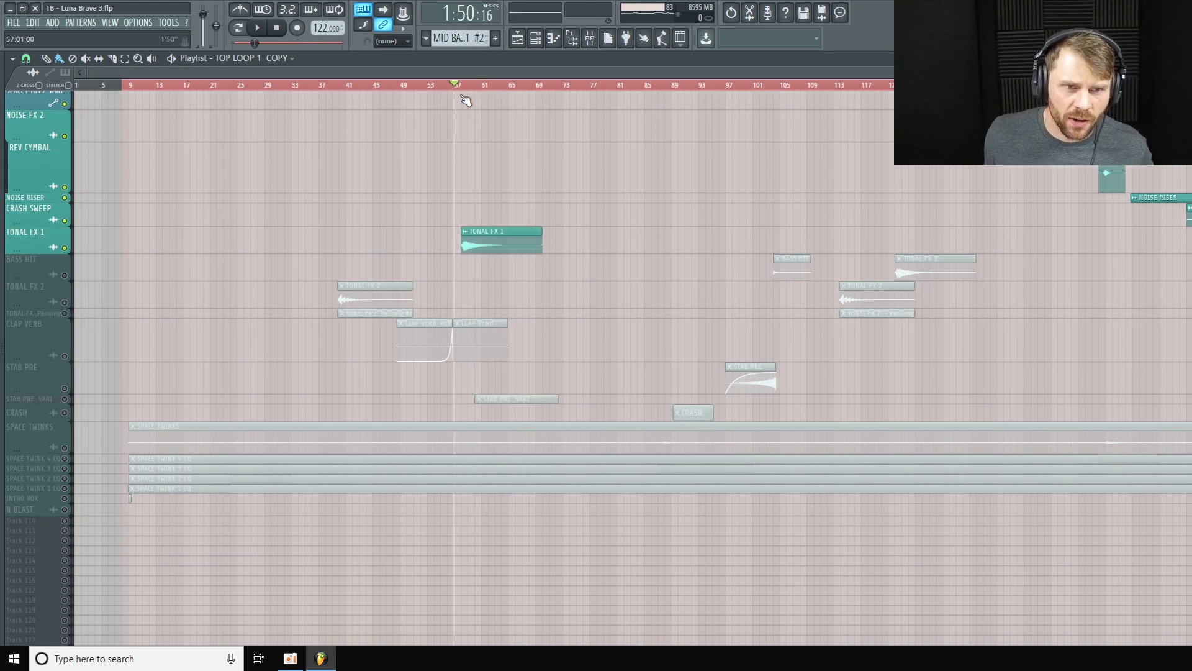
key("space")
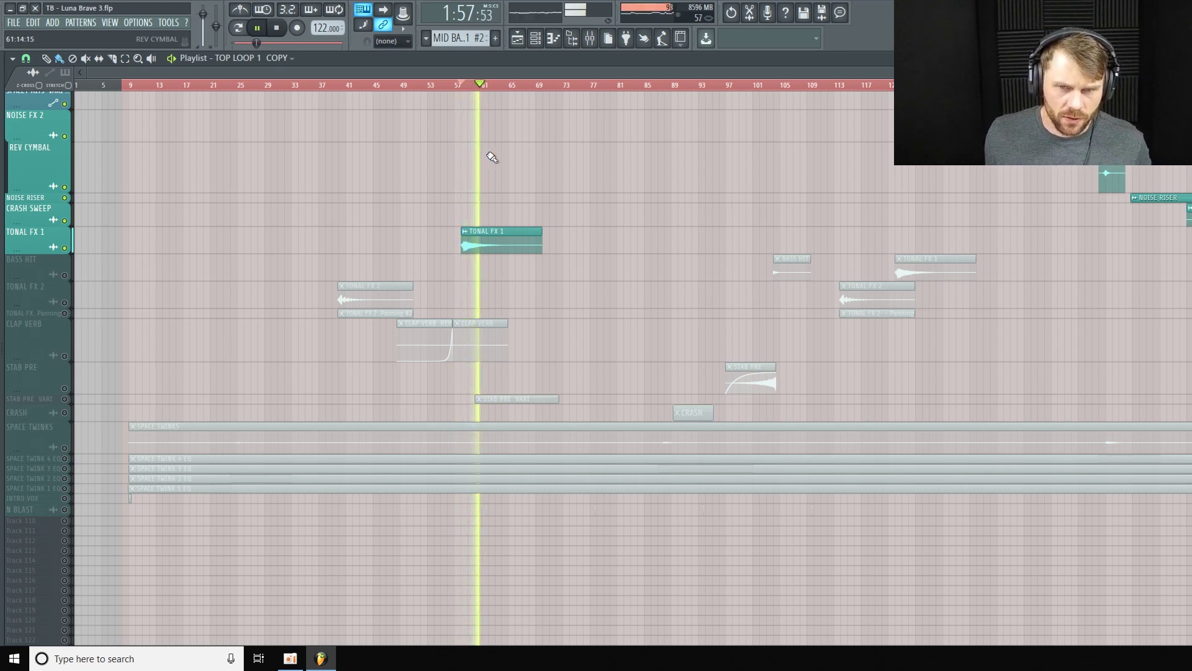
key("space")
Step: Clear the clip selection, unmute the BASS HIT track, and make its row taller
left_click_drag(427, 284, 191, 261)
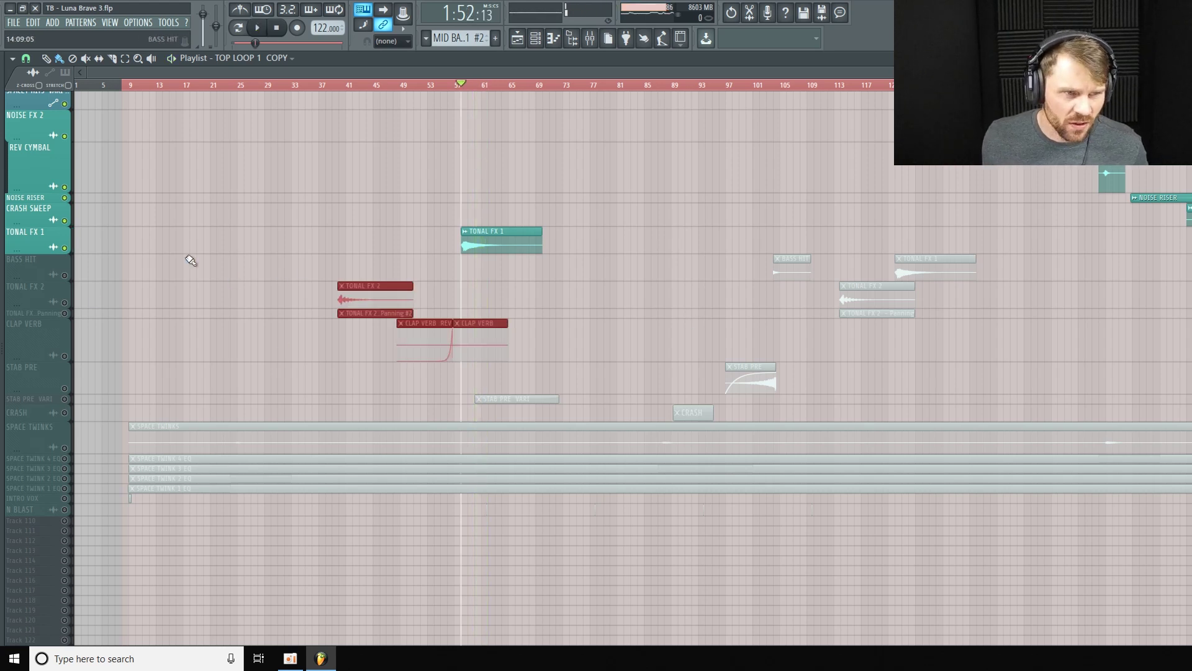
left_click(160, 282)
left_click(64, 275)
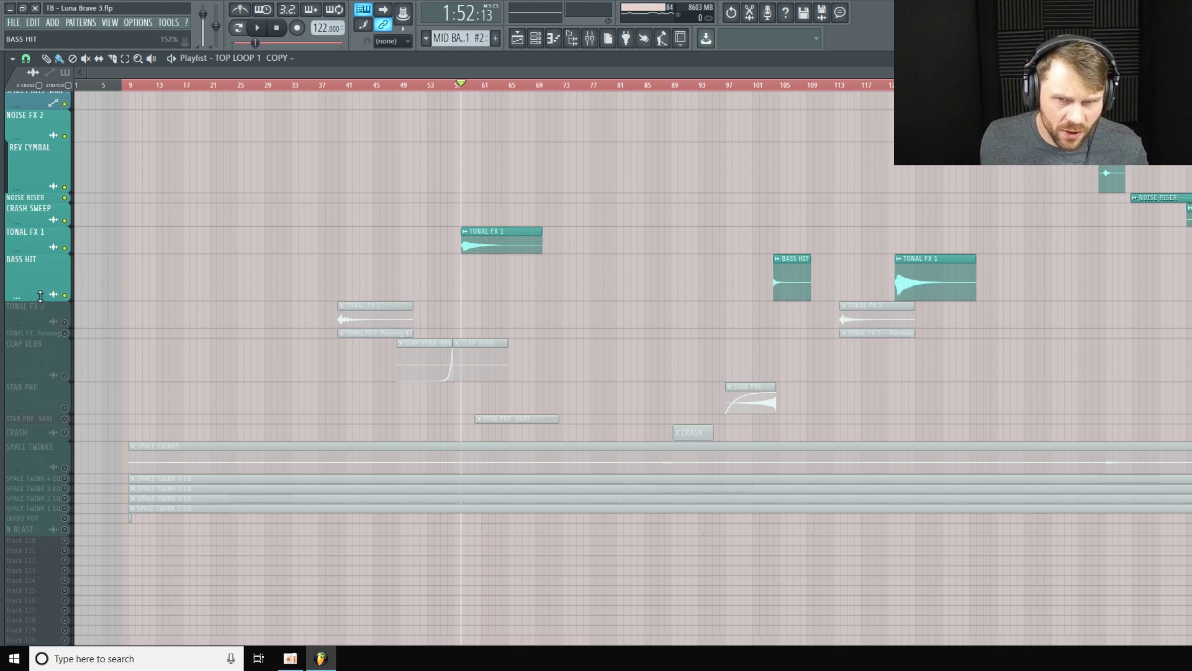
Step: Move the playhead to the TONAL FX 1 clip at bar 121, and unmute the TONAL FX 2 track and its panning automation track
left_click_drag(908, 85, 895, 85)
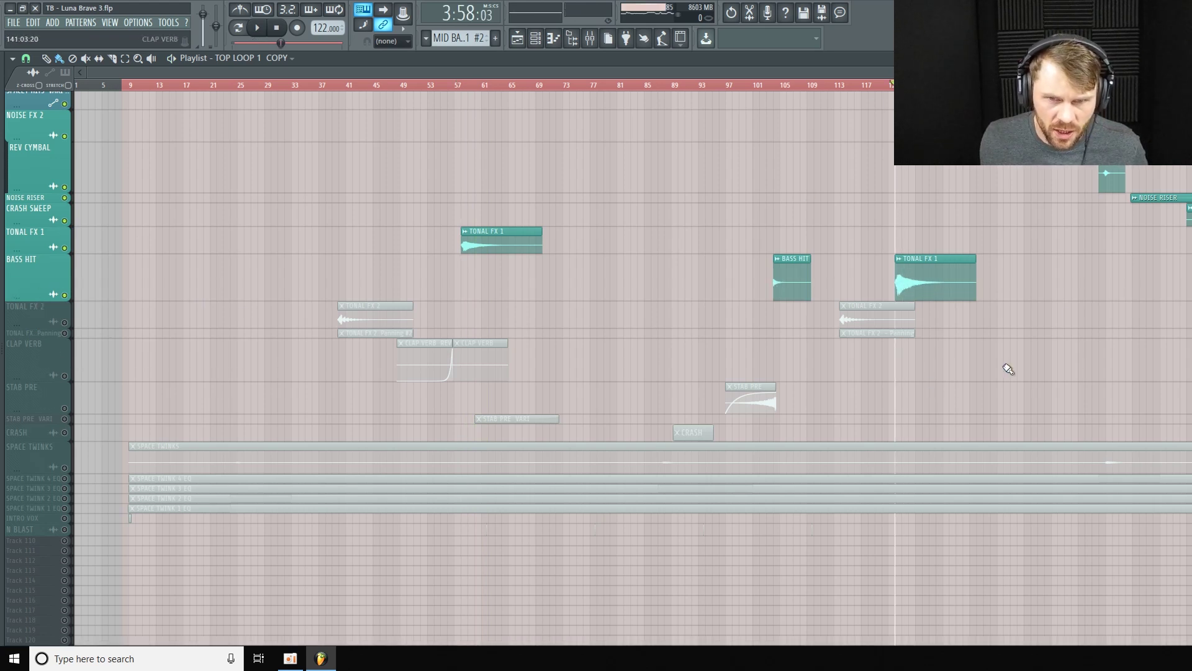
left_click(65, 322)
left_click(64, 332)
Step: Play from about bar 39 to hear the first TONAL FX 2 clip, make its track row taller, and stop playback
left_click_drag(348, 85, 337, 109)
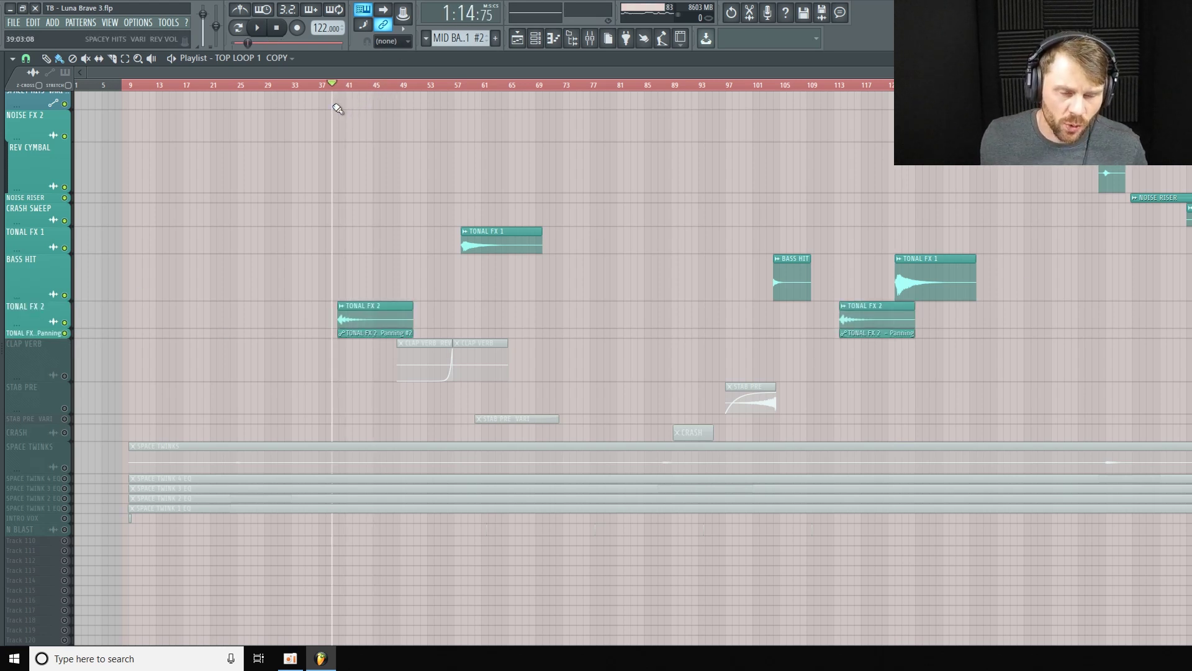
left_click_drag(336, 87, 348, 94)
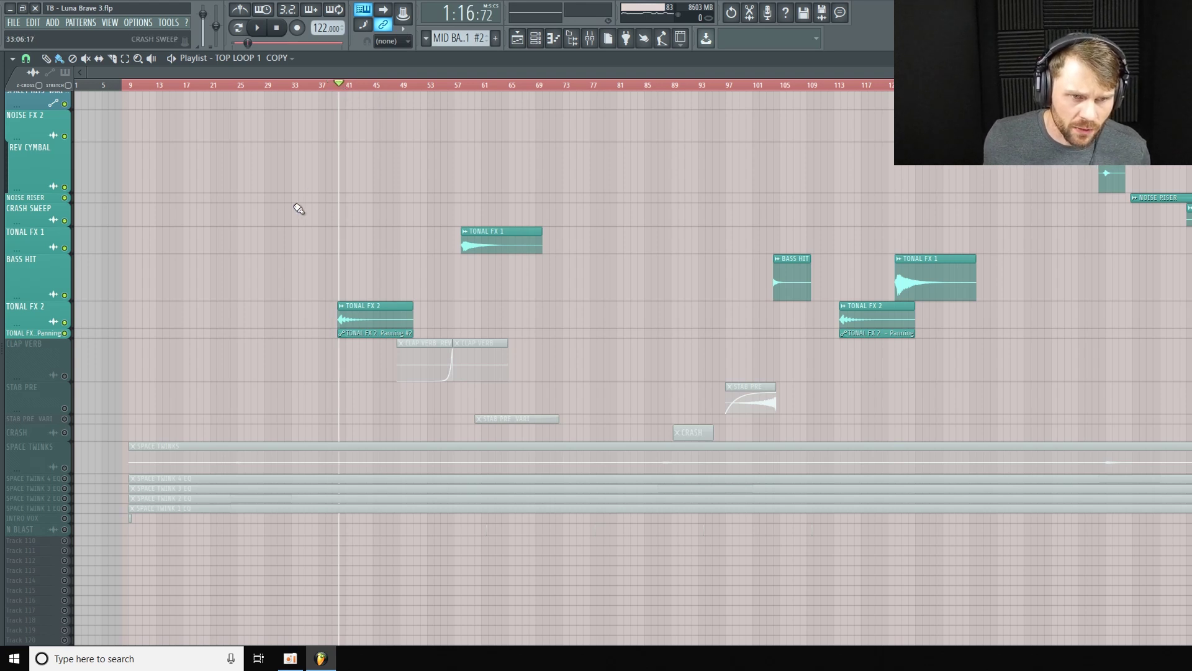
key("space")
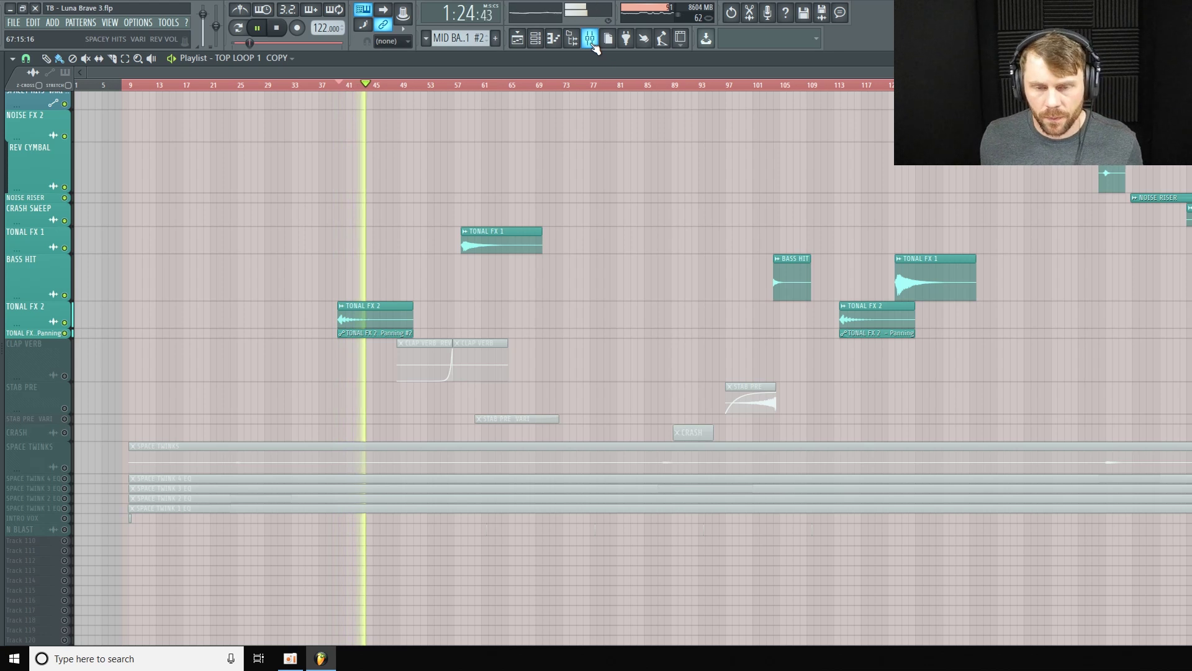
left_click_drag(30, 329, 32, 357)
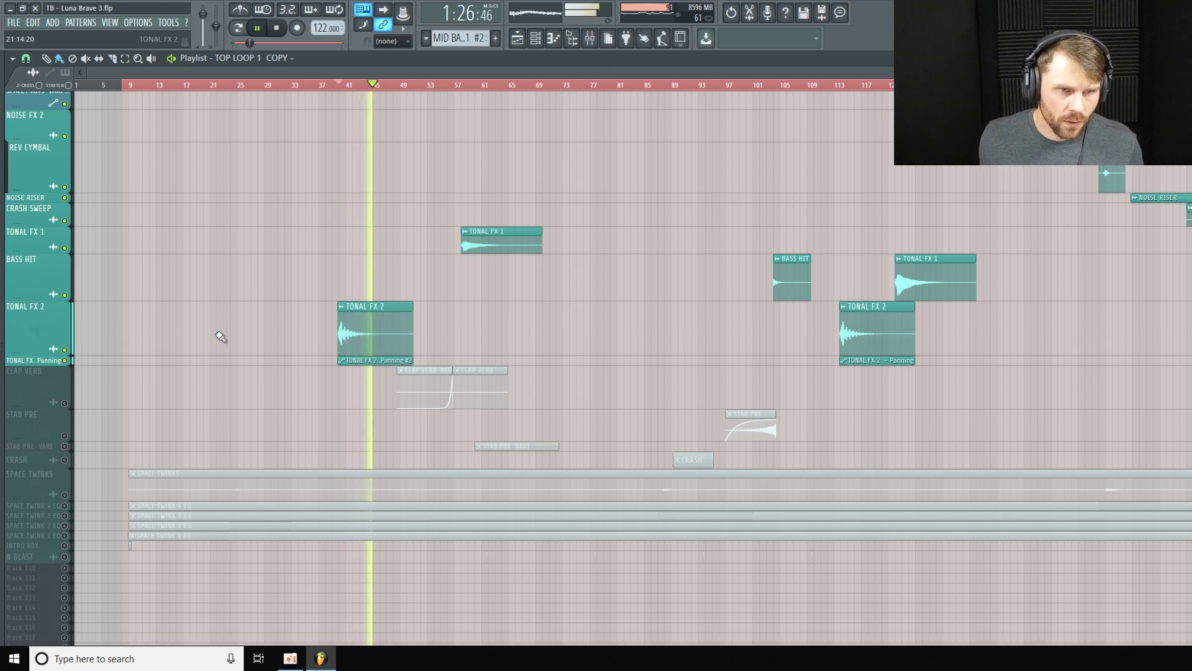
key("space")
Step: Show the mixer, select the TONAL FX 1 channel, and examine its Fruity parametric EQ 2 curve
left_click(590, 38)
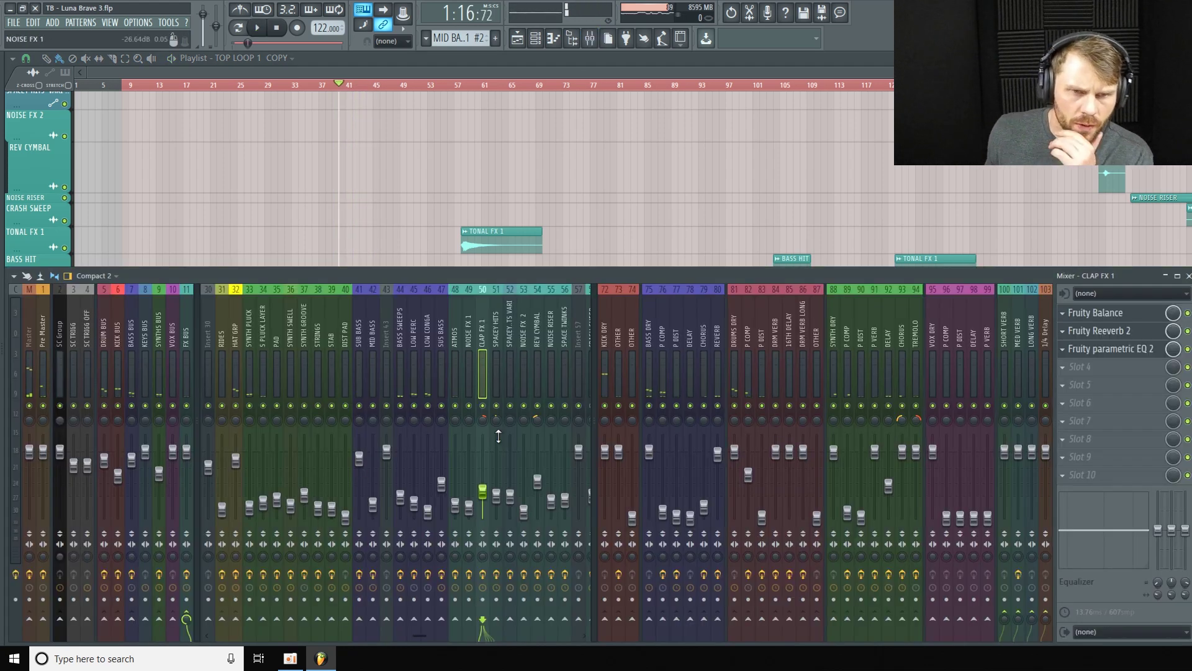
left_click_drag(431, 640, 535, 652)
left_click(476, 342)
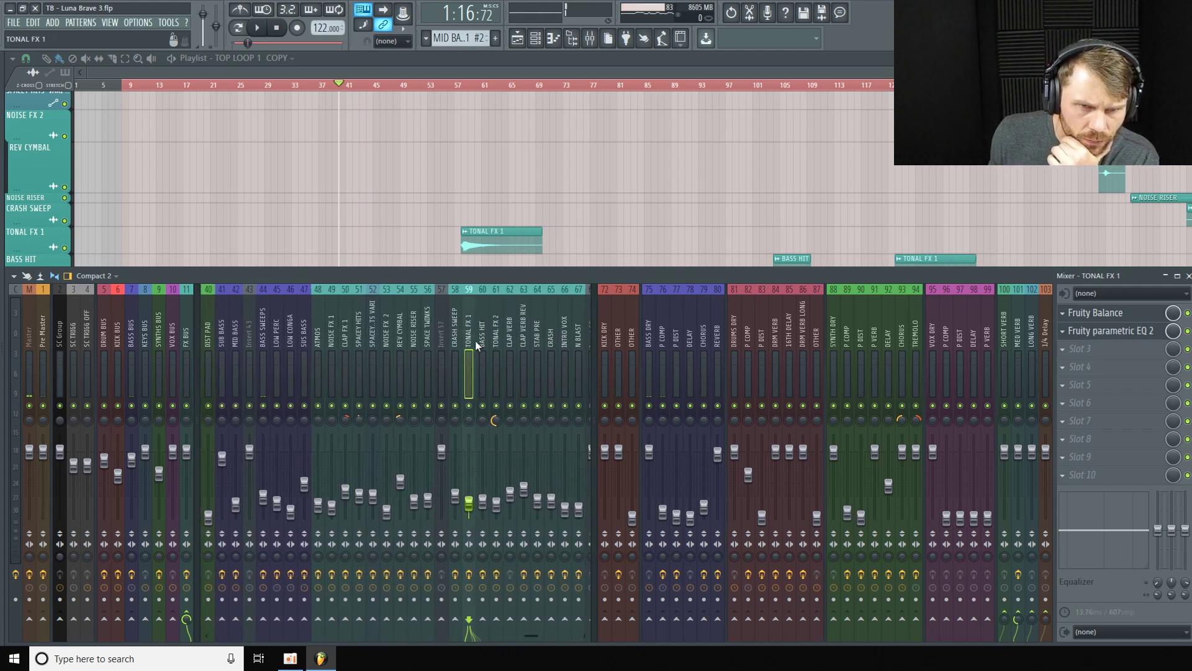
left_click(470, 348)
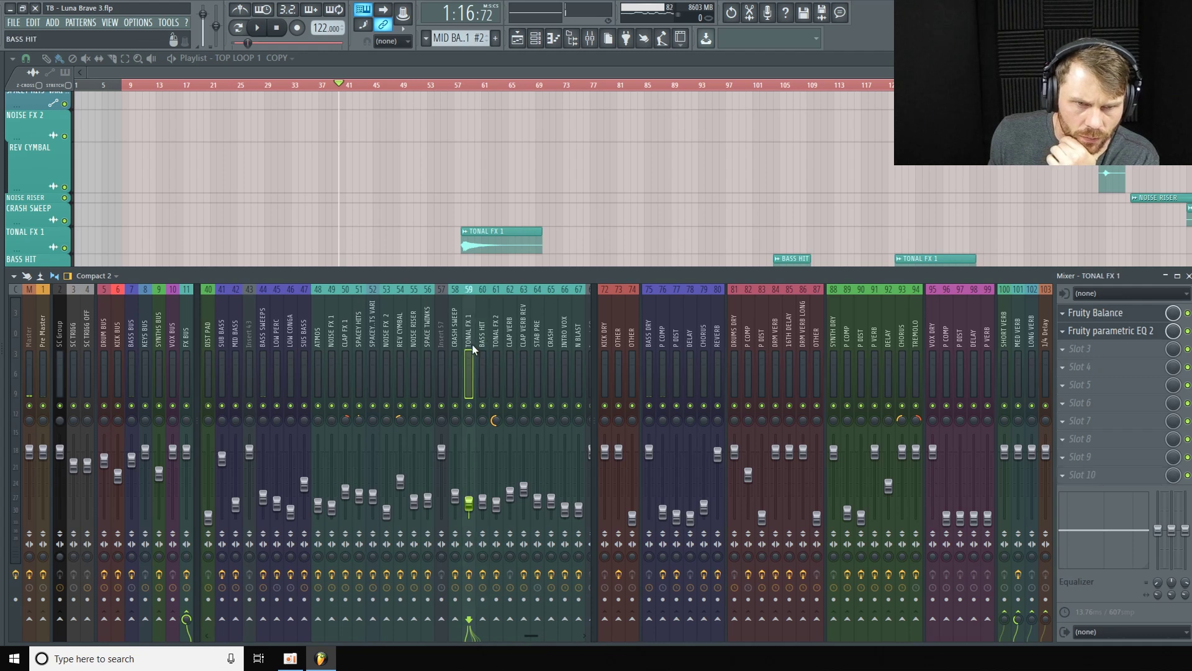
left_click(1124, 334)
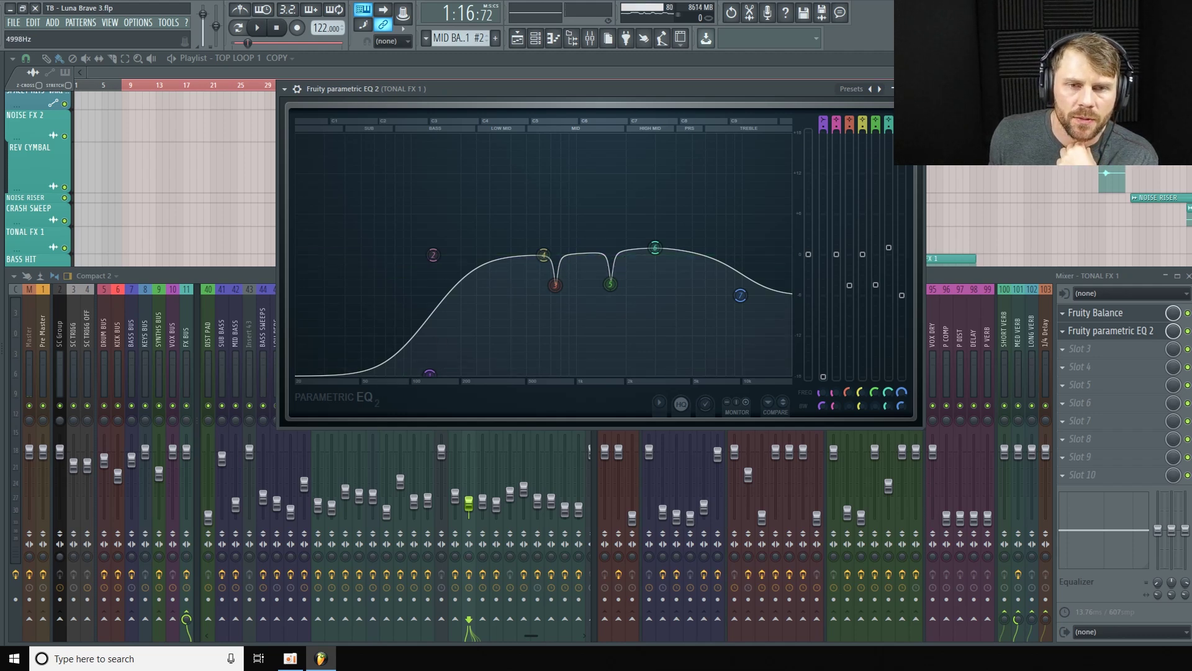
Step: Examine the Fruity parametric EQ 2 on the TONAL FX 2 mixer channel, and close the EQ and mixer windows
left_click(455, 349)
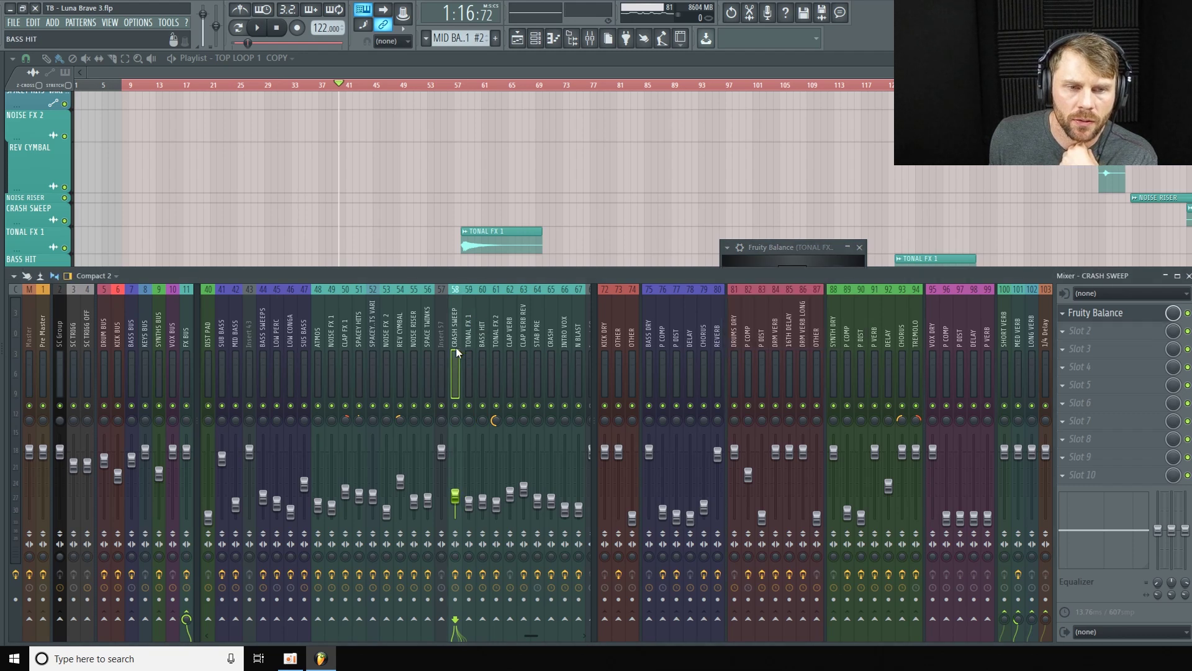
left_click(468, 353)
left_click(493, 357)
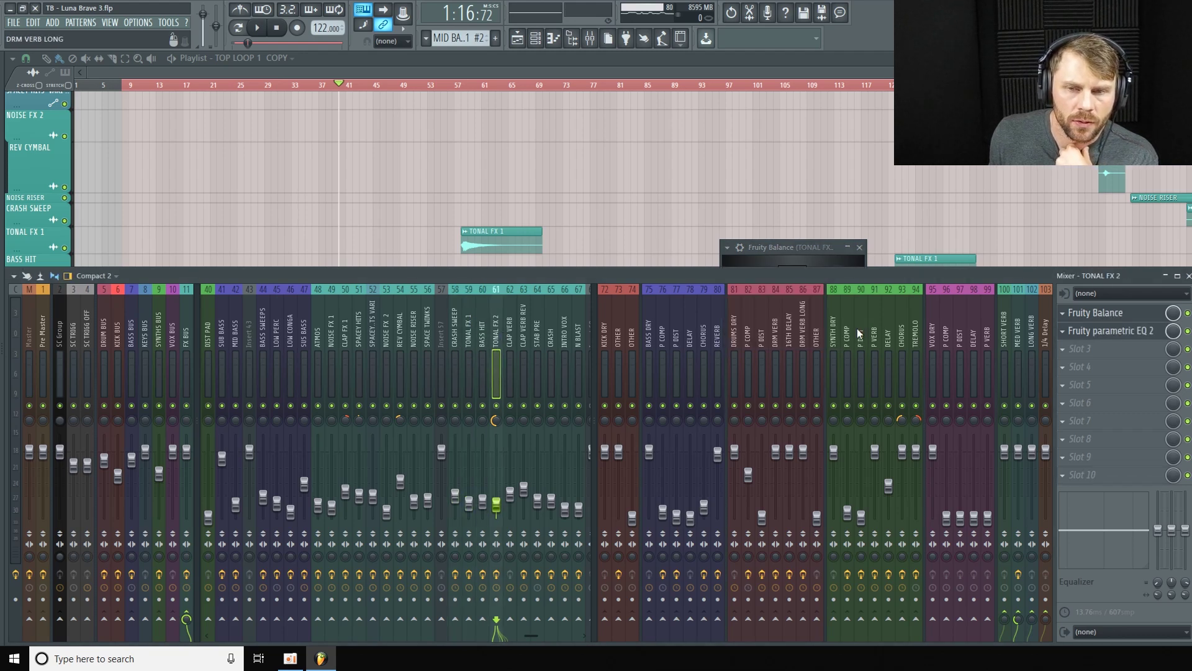
left_click(1129, 338)
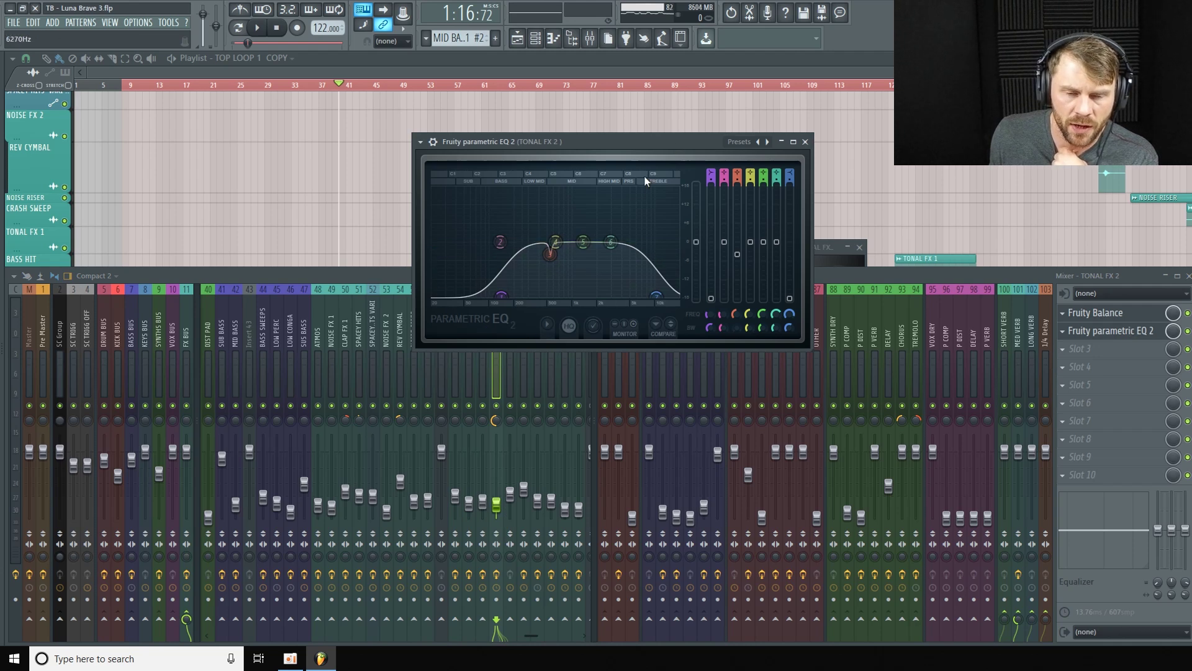
left_click_drag(703, 143, 608, 171)
left_click(710, 169)
middle_click(737, 166)
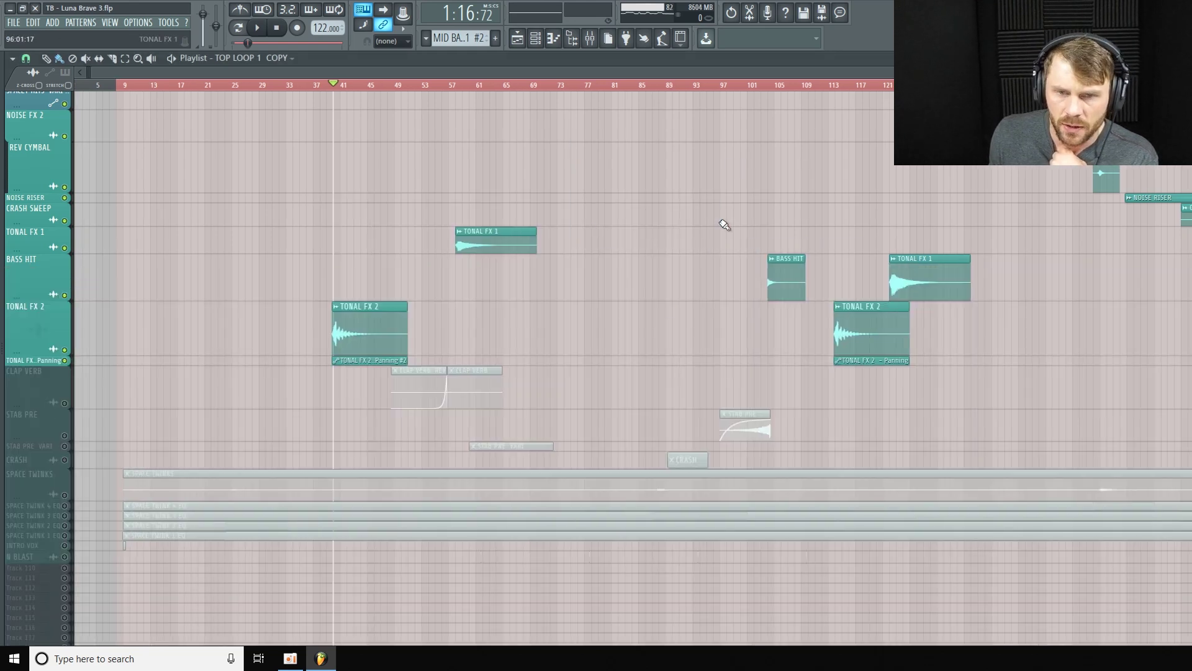
Step: Unmute the CLAP VERB and STAB PRE tracks below TONAL FX 2
scroll(734, 166, "down", 2)
left_click(26, 333)
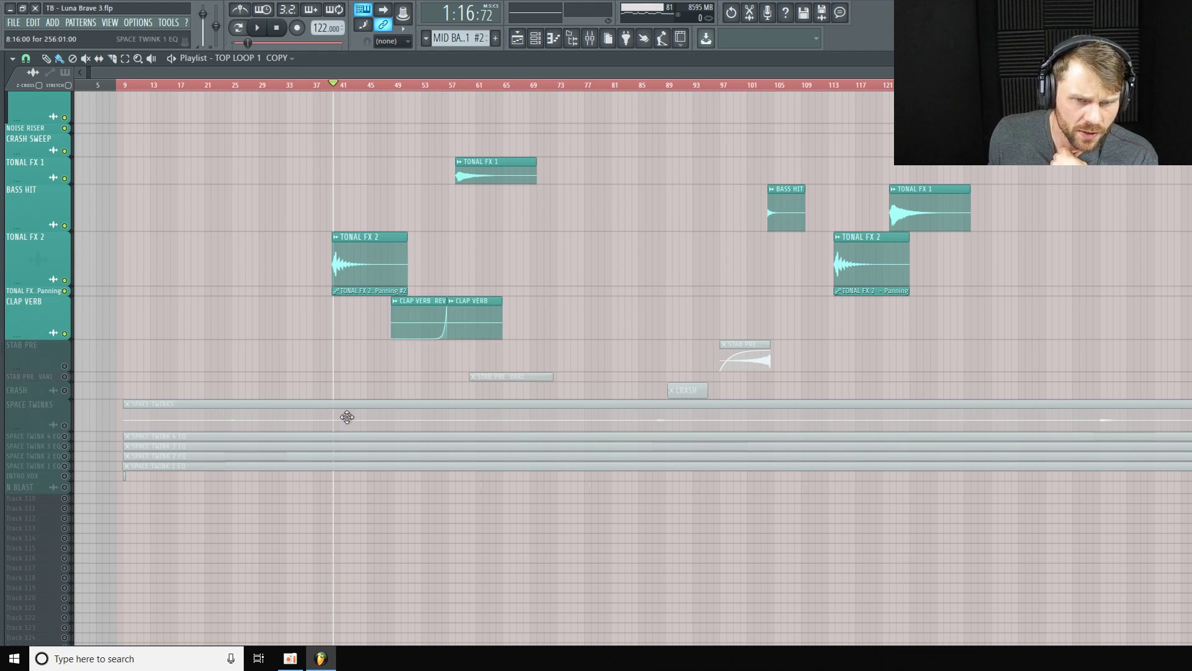
left_click(63, 369)
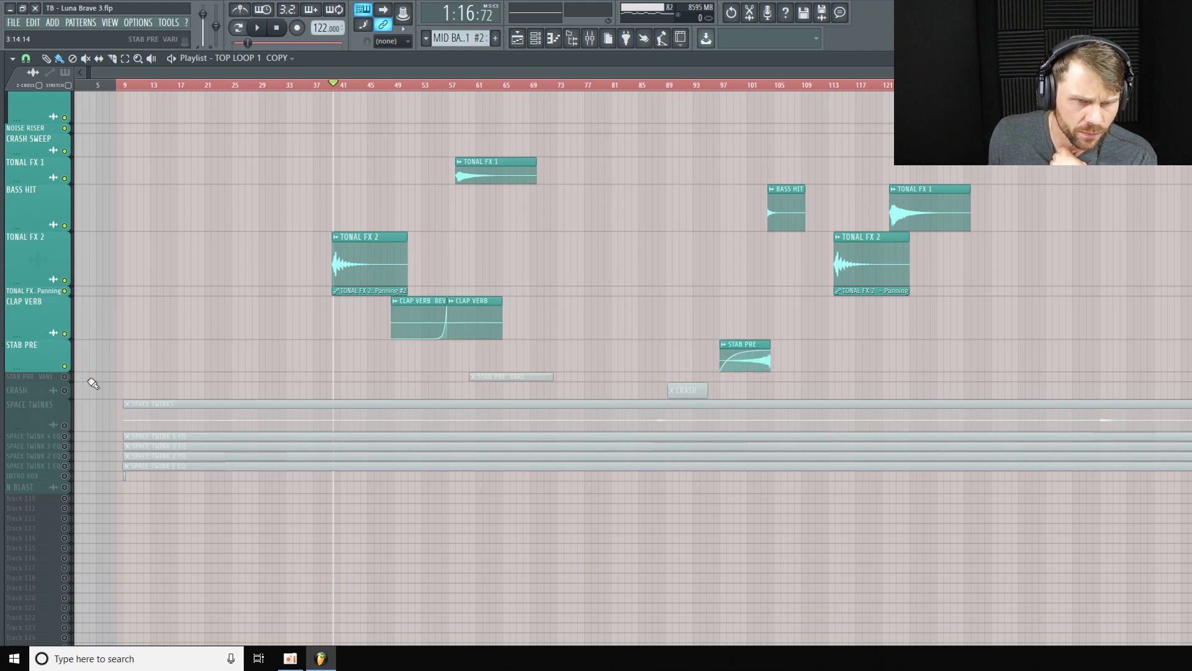
Step: Play from about bar 55 to hear the reversed clap lead into the CLAP VERB clip, and stop playback
left_click_drag(481, 93, 443, 112)
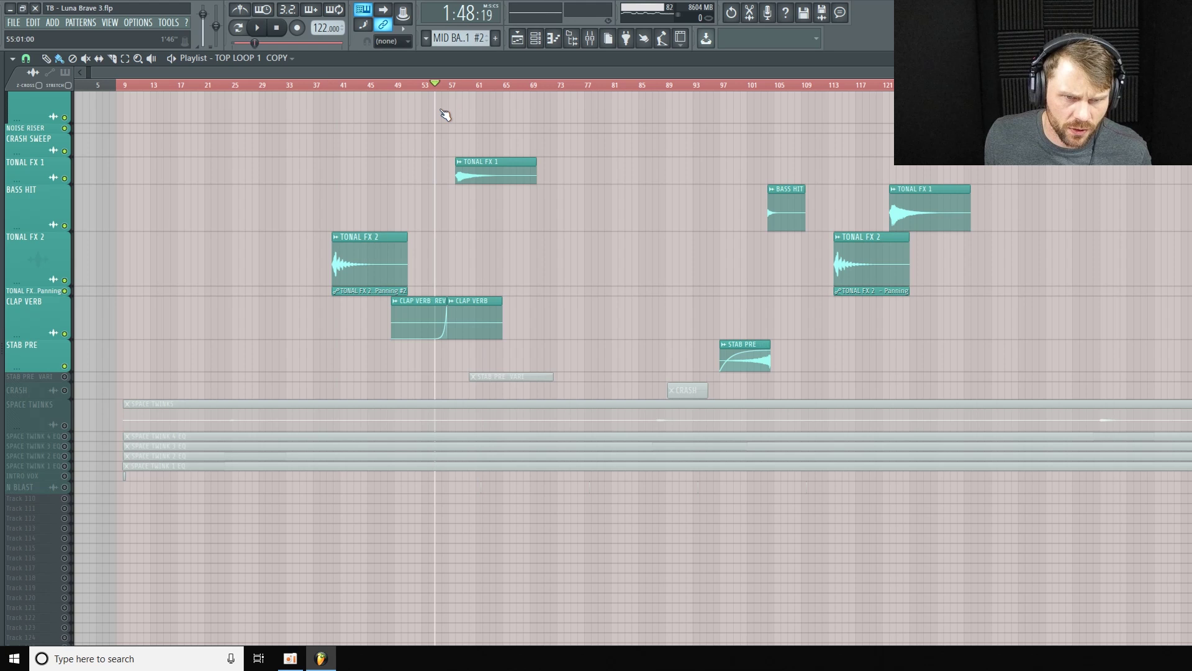
key("space")
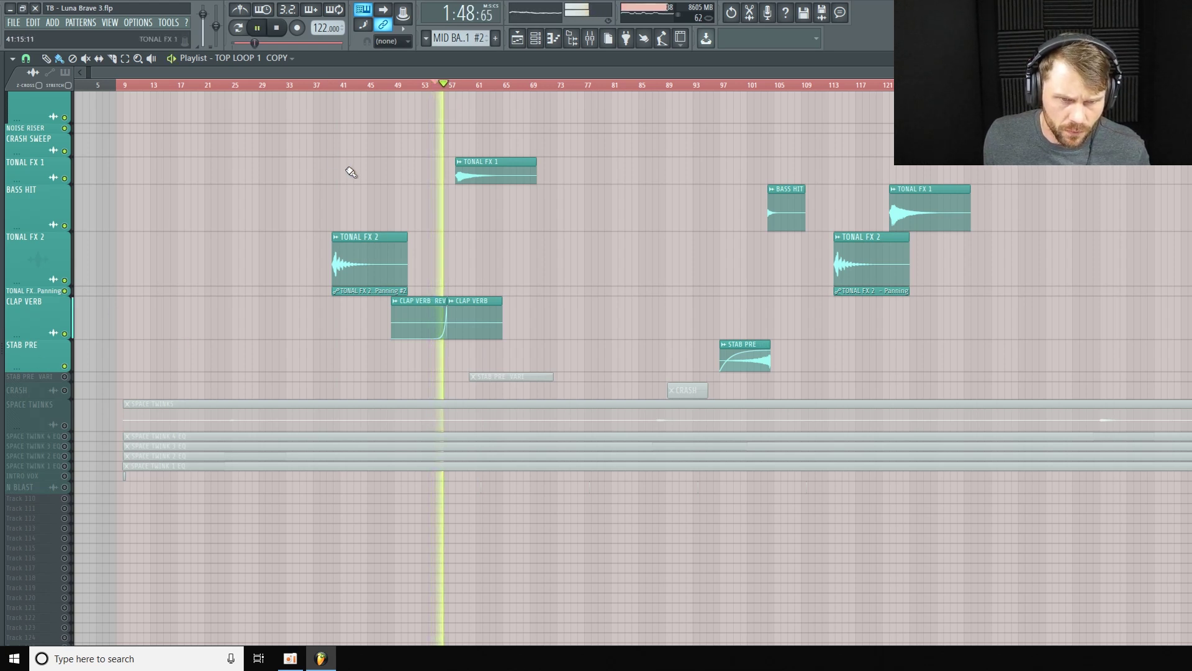
key("space")
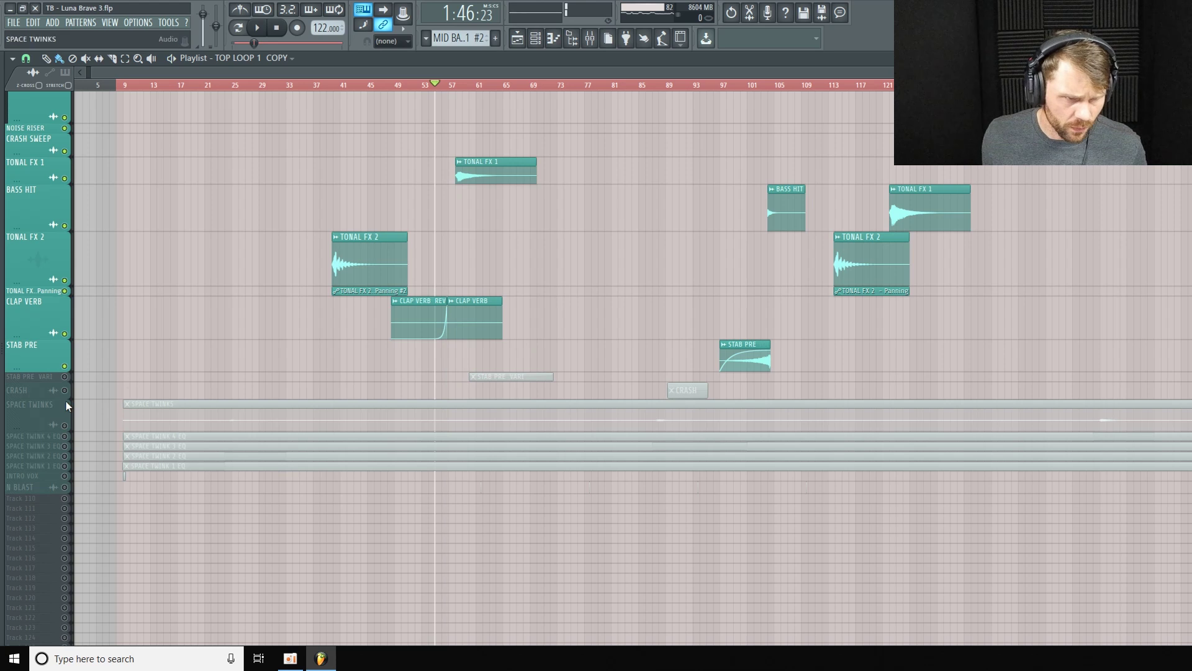
Step: Unmute the STAB PRE VARI track and make its row taller to show the clip's waveform
left_click(65, 376)
scroll(230, 272, "down", 3)
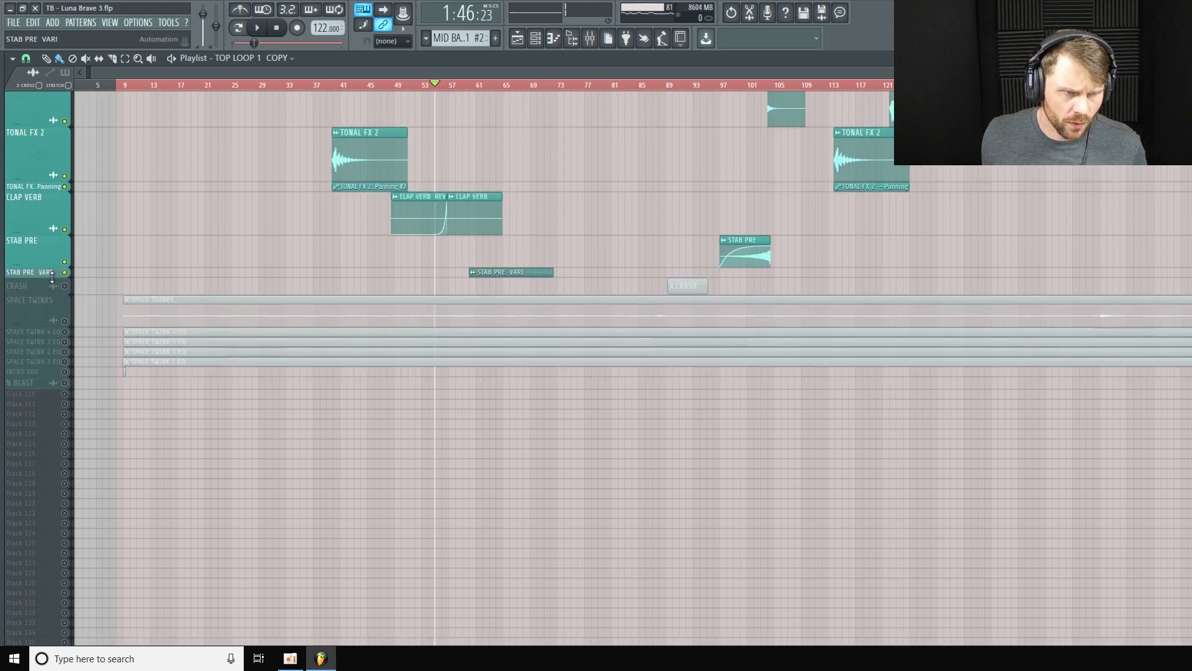
left_click_drag(53, 278, 53, 344)
Step: Compare the end of the STAB PRE VARI clip with the STAB track's first hit, and start playback from about bar 68
mouse_move(601, 90)
left_mouse_down()
mouse_move(495, 114)
mouse_move(528, 111)
left_mouse_up()
scroll(538, 216, "up", 4)
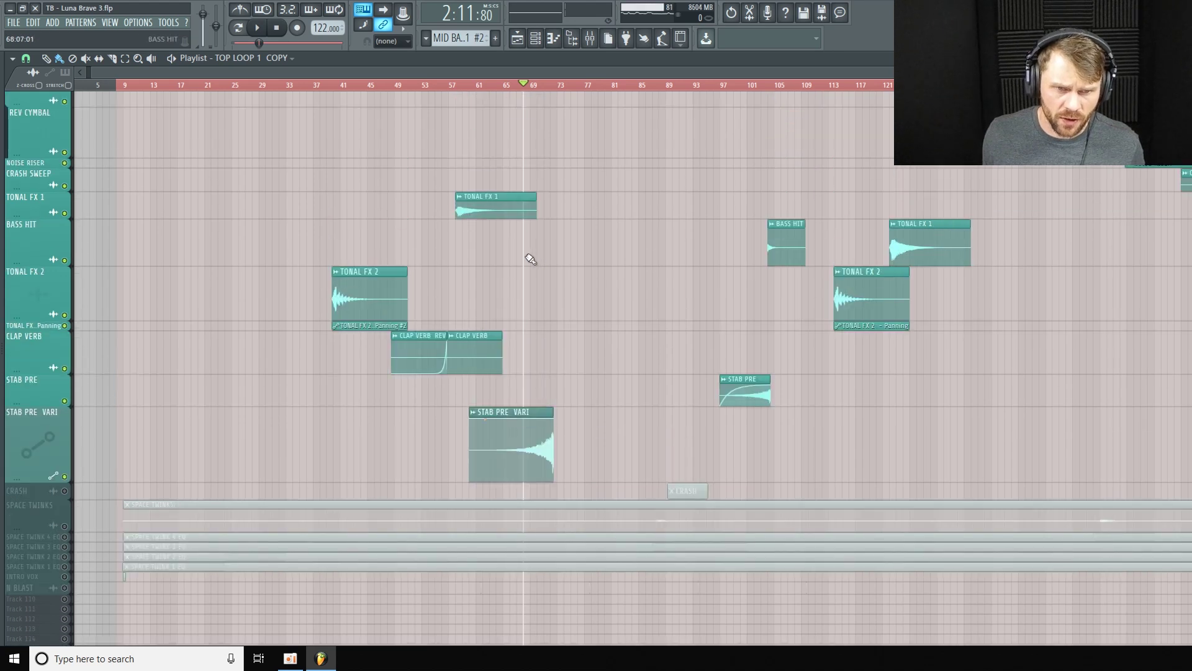
scroll(532, 254, "up", 15)
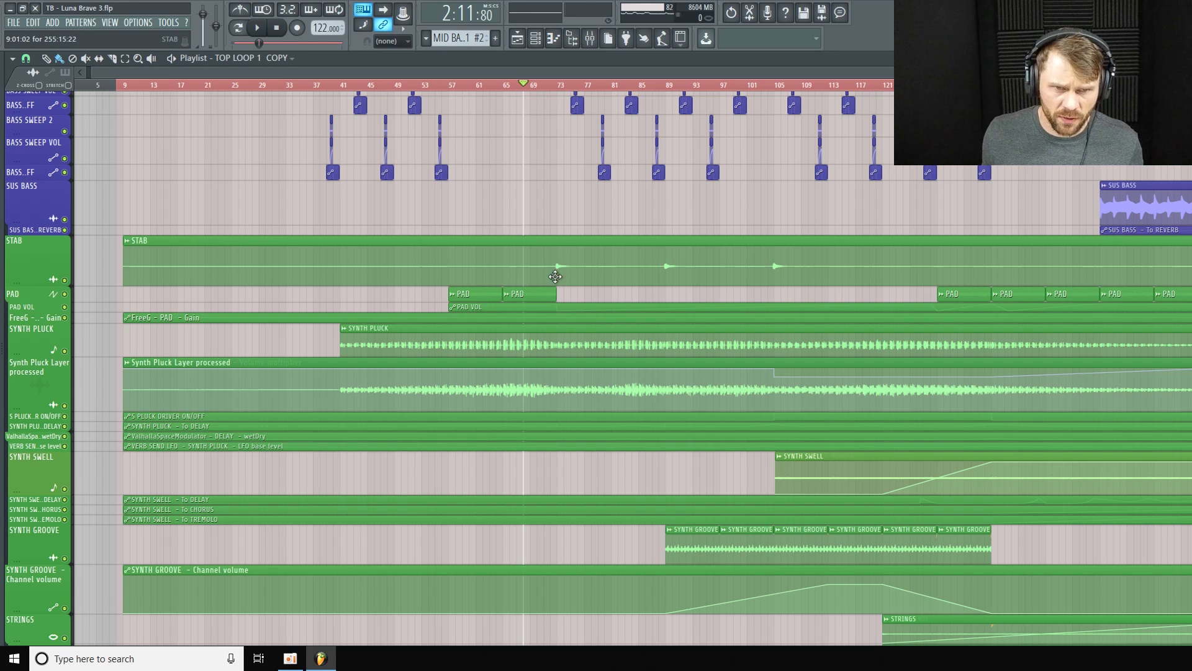
scroll(553, 276, "down", 15)
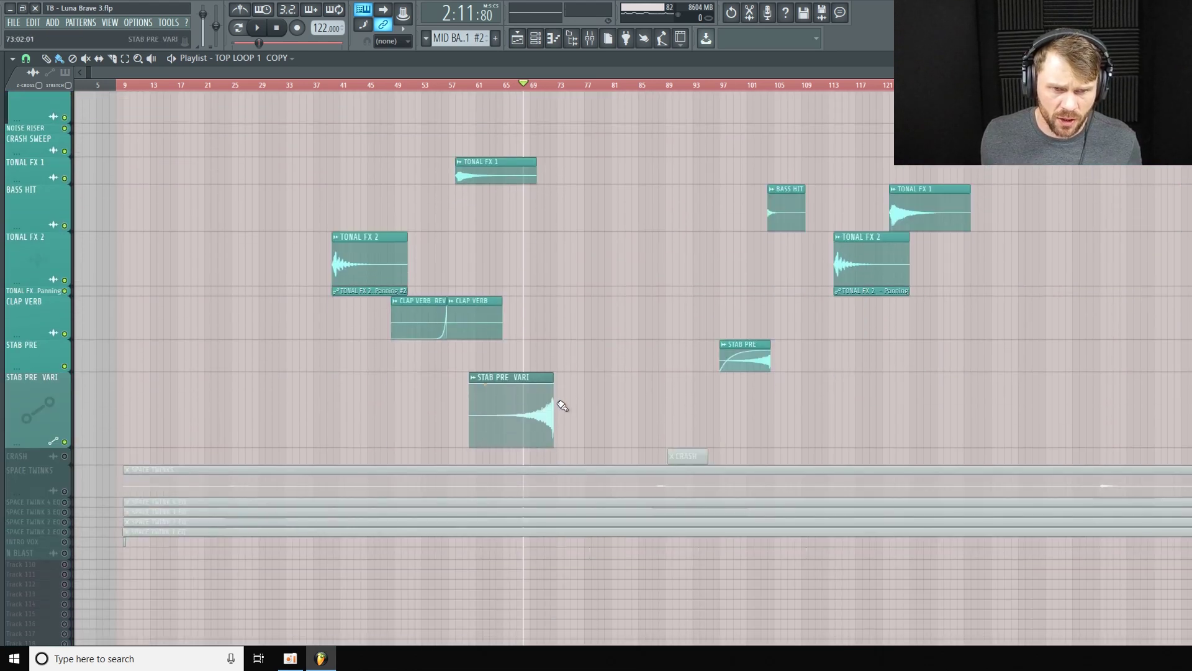
key("space")
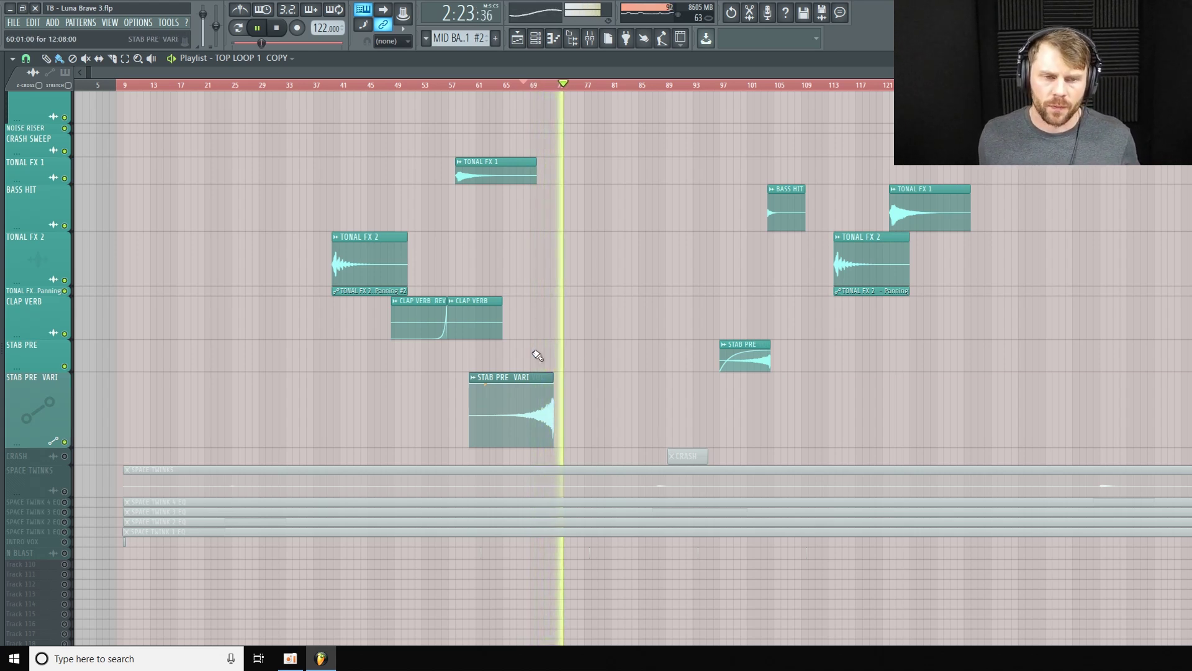
Step: Look over the FX channels in the mixer during playback, stop playback, and hide the mixer
key("F9")
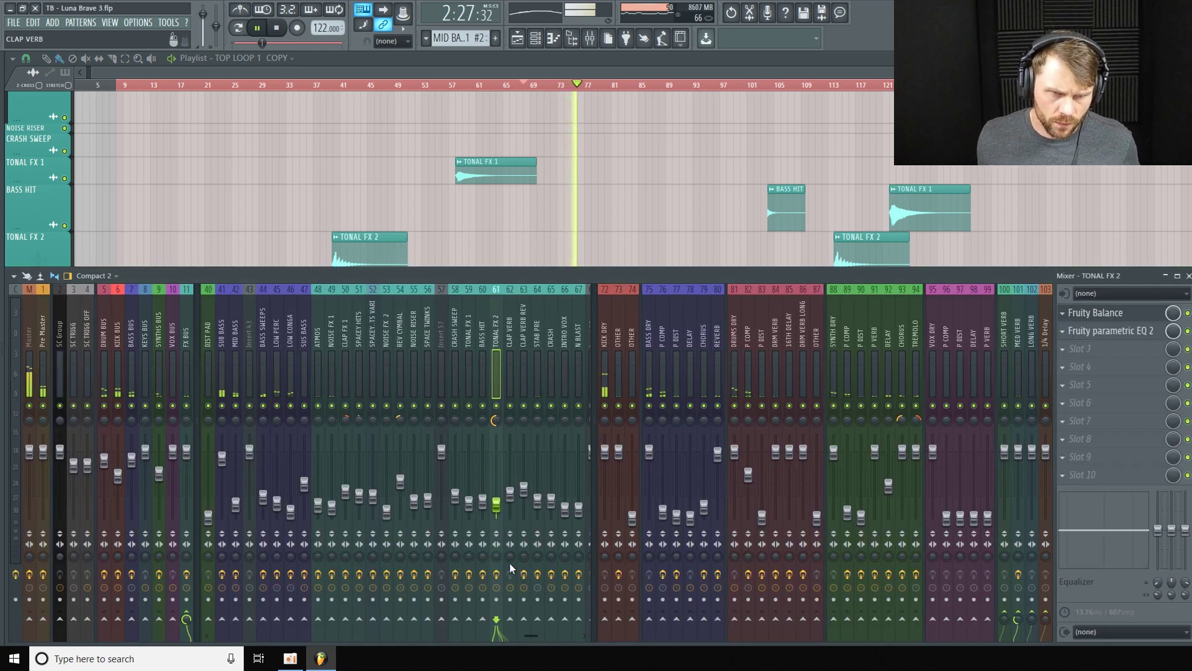
scroll(581, 197, "down", 3)
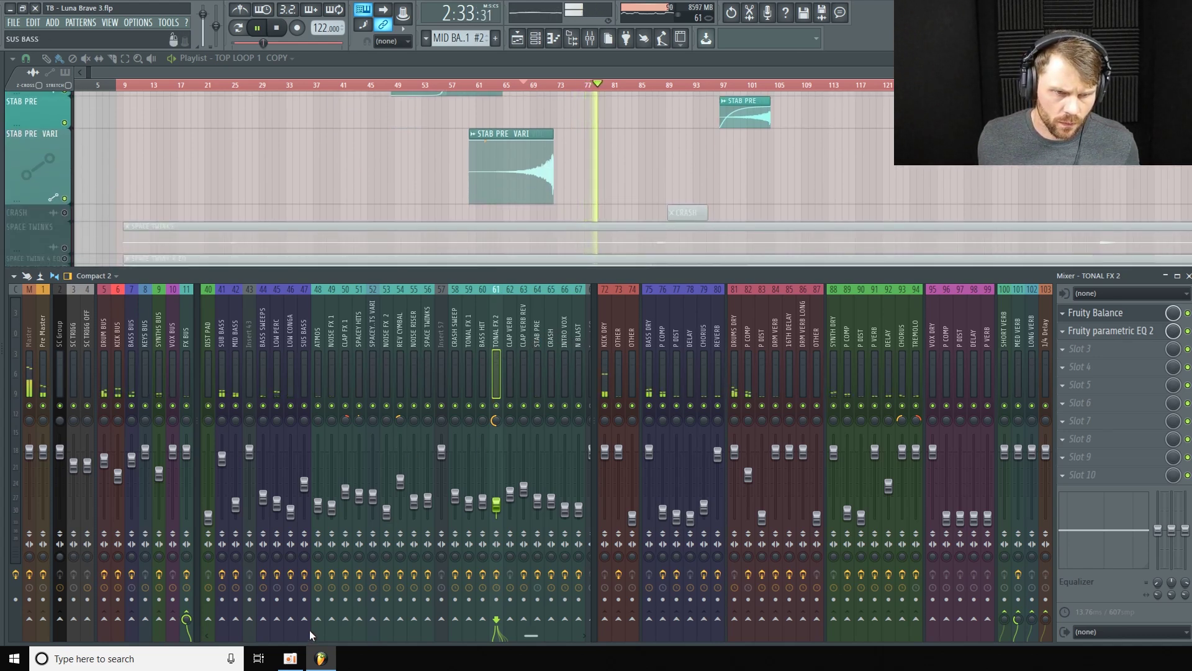
left_click_drag(533, 638, 549, 639)
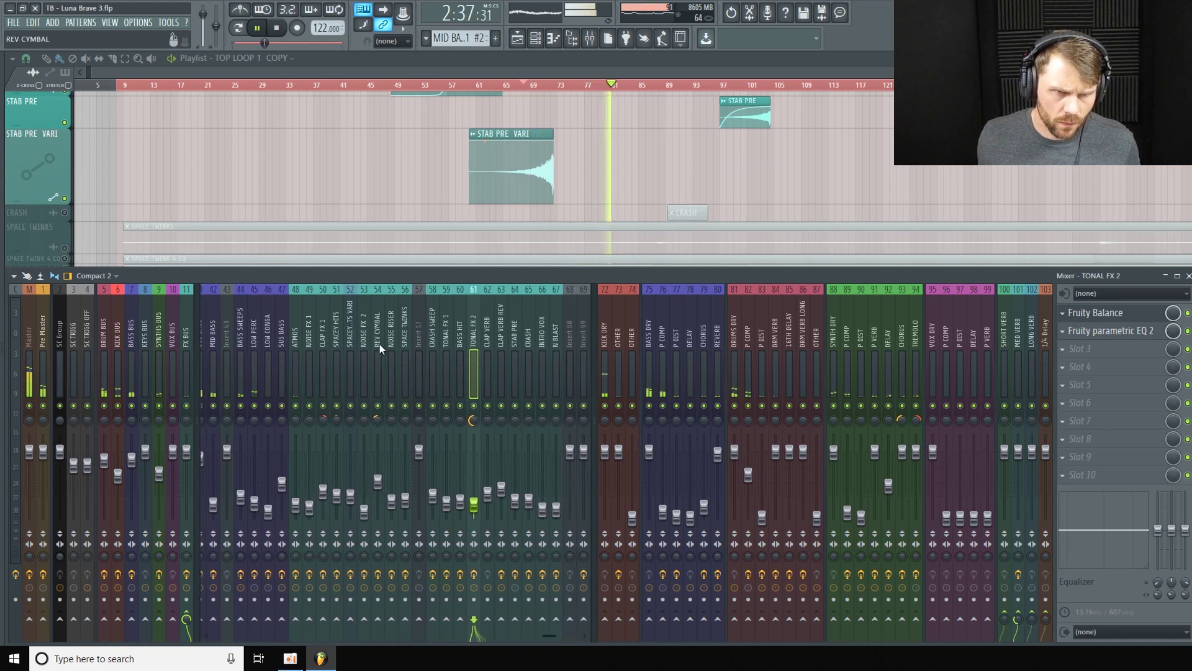
key("space")
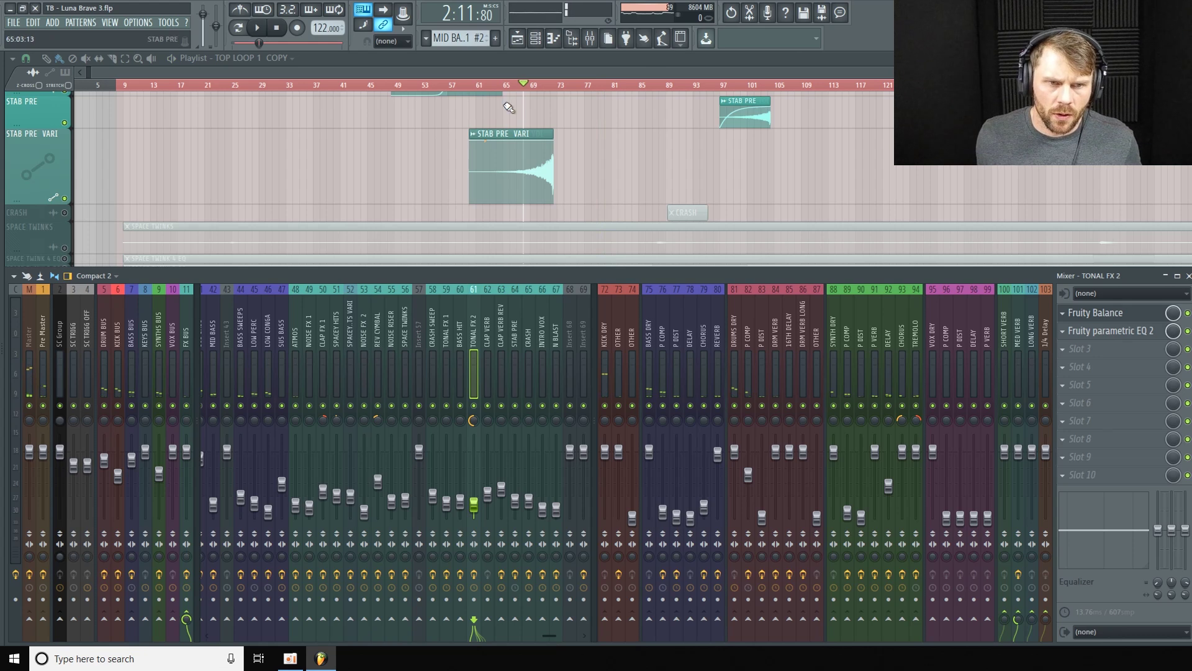
key("F9")
Step: Reduce the height of the STAB PRE VARI row, and examine where the STAB PRE clips repeat from bar 97 onward
scroll(418, 310, "up", 4)
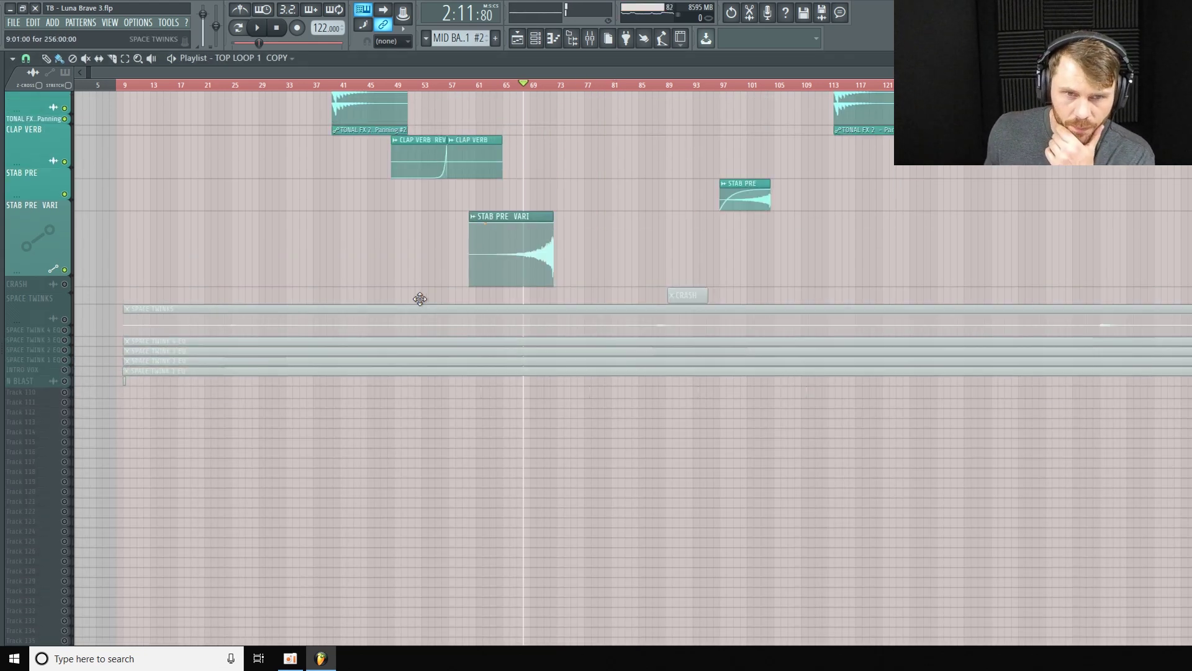
left_click_drag(40, 298, 53, 276)
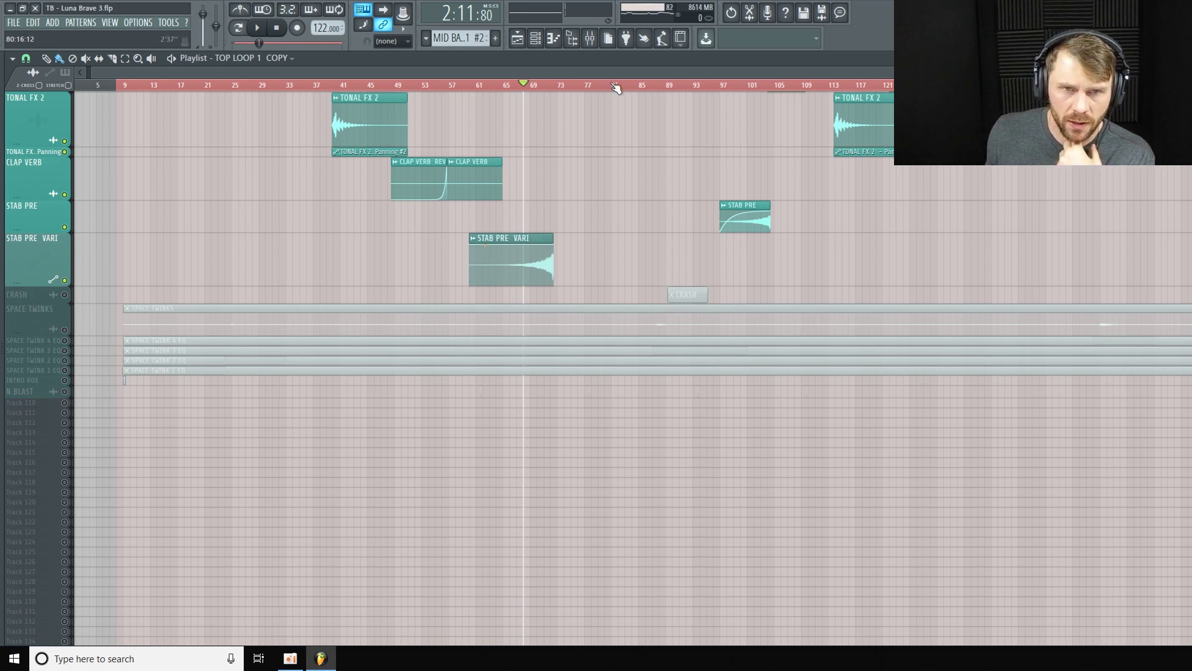
scroll(865, 106, "right", 10)
scroll(796, 285, "up", 3)
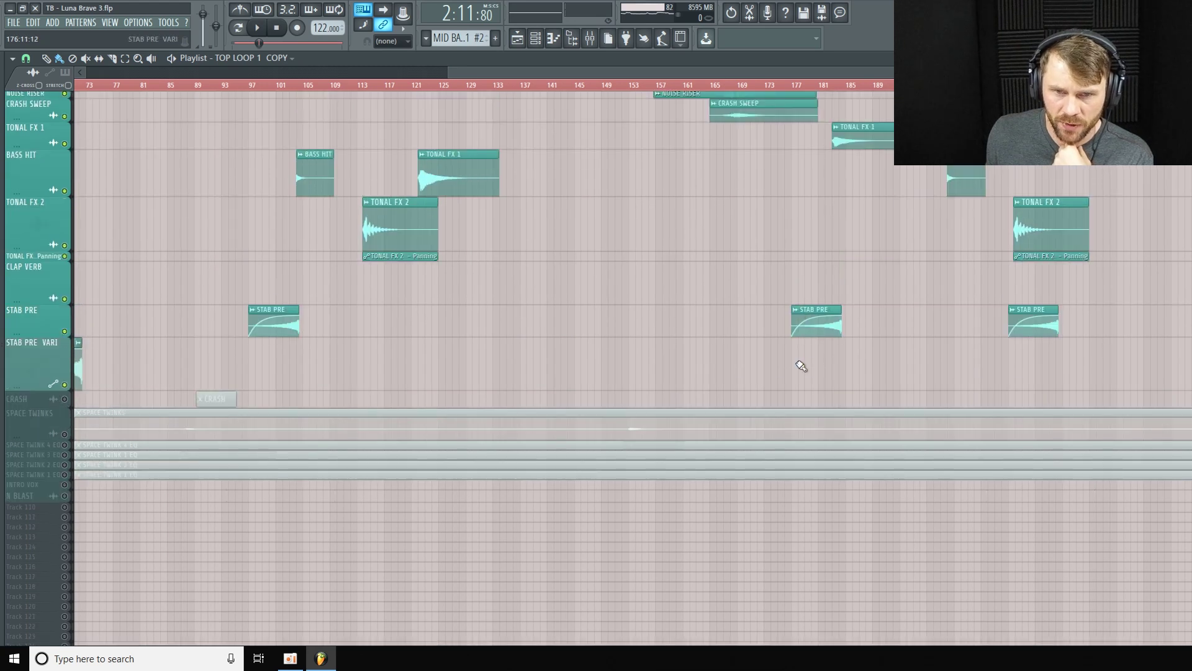
scroll(813, 334, "up", 10)
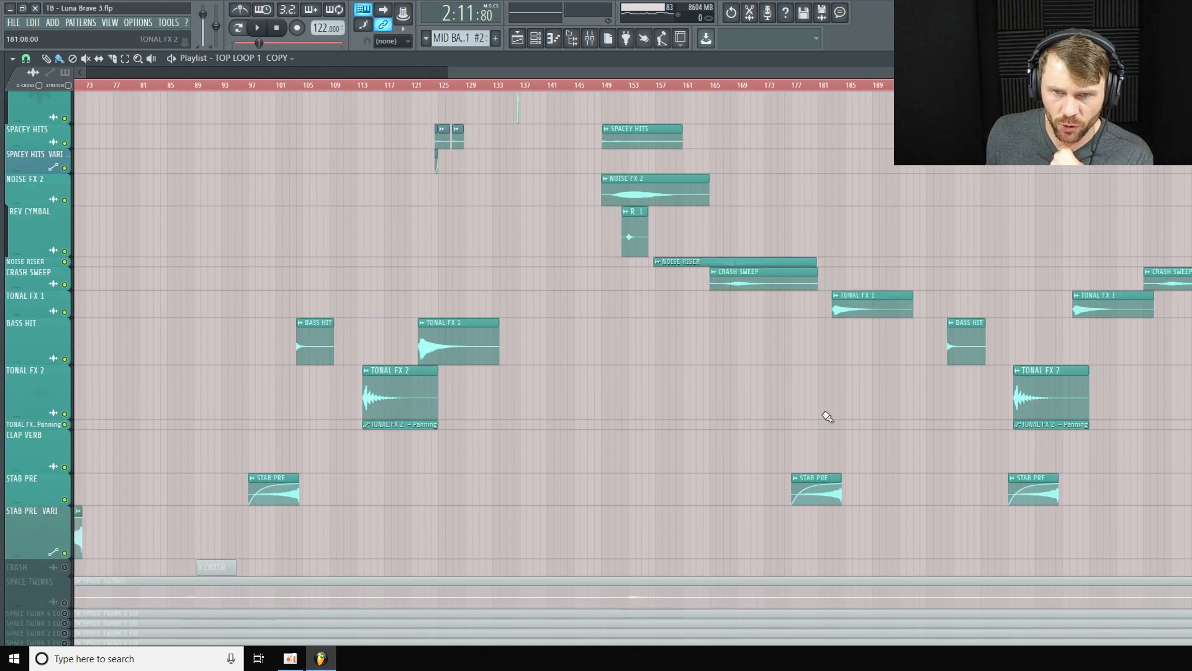
scroll(834, 385, "down", 7)
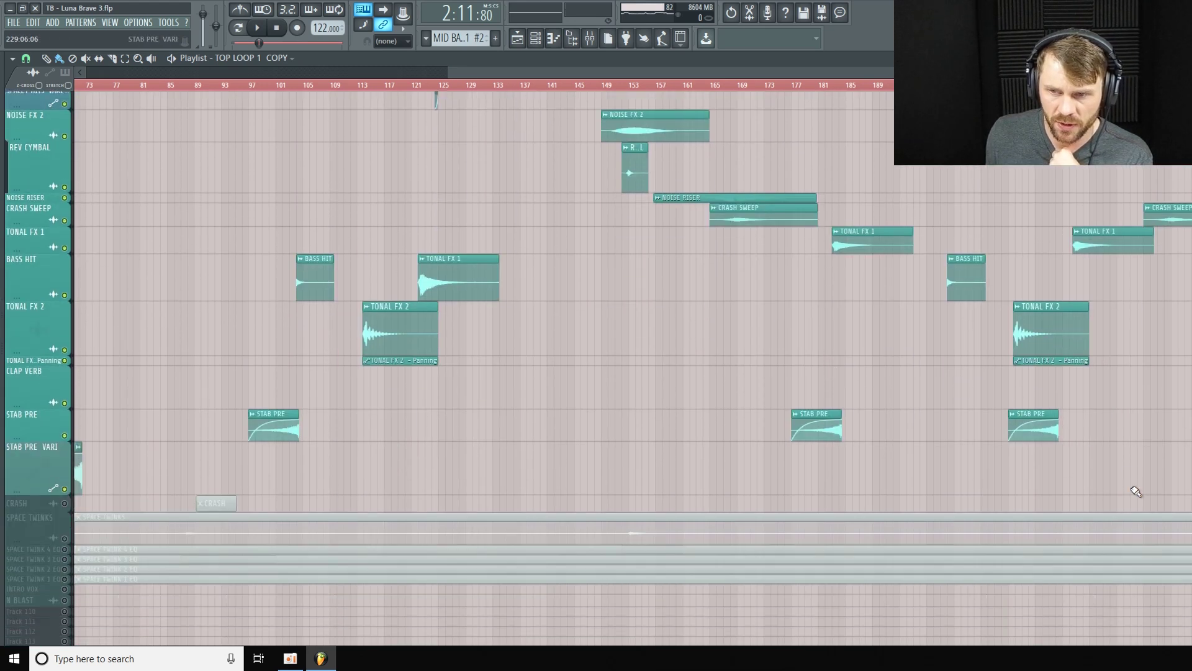
scroll(682, 69, "left", 6)
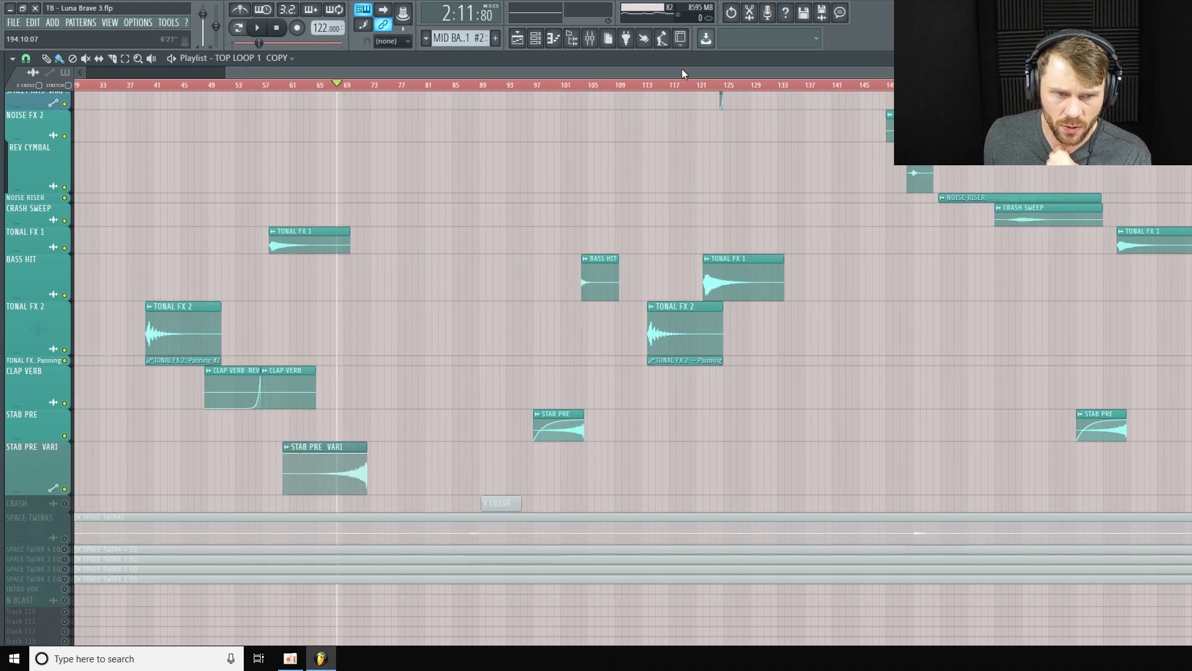
Step: Unmute the CRASH track and make its row slightly taller to show the waveform
scroll(232, 479, "down", 2)
left_click(64, 434)
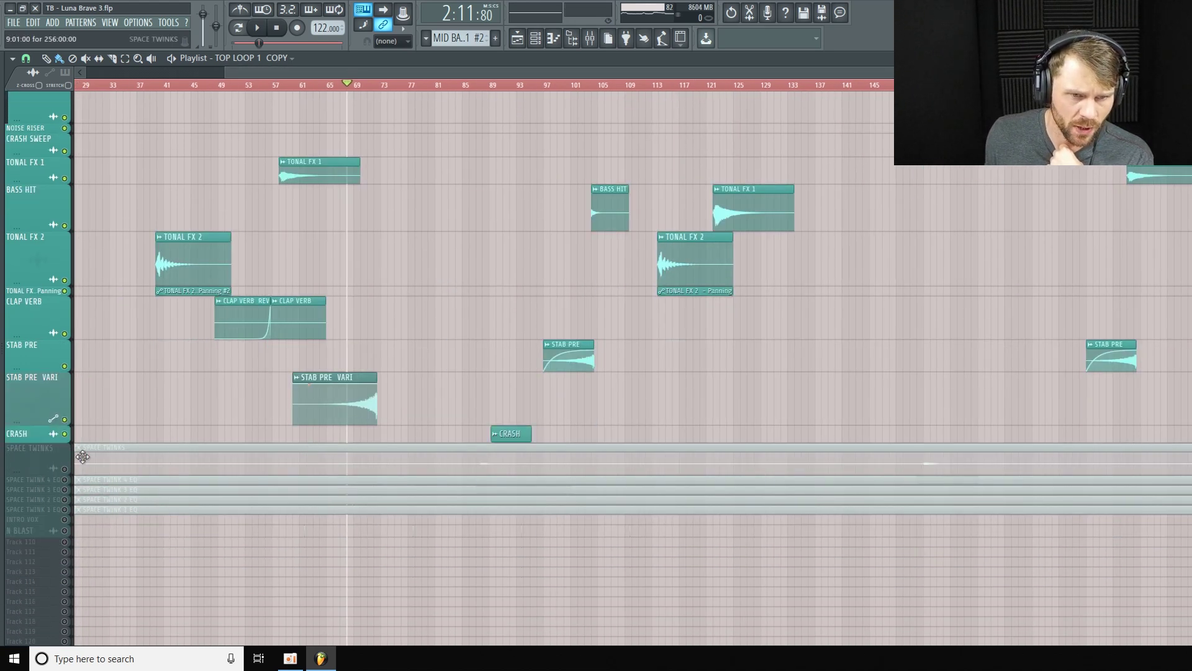
mouse_move(38, 442)
left_mouse_down()
mouse_move(38, 477)
mouse_move(39, 450)
left_mouse_up()
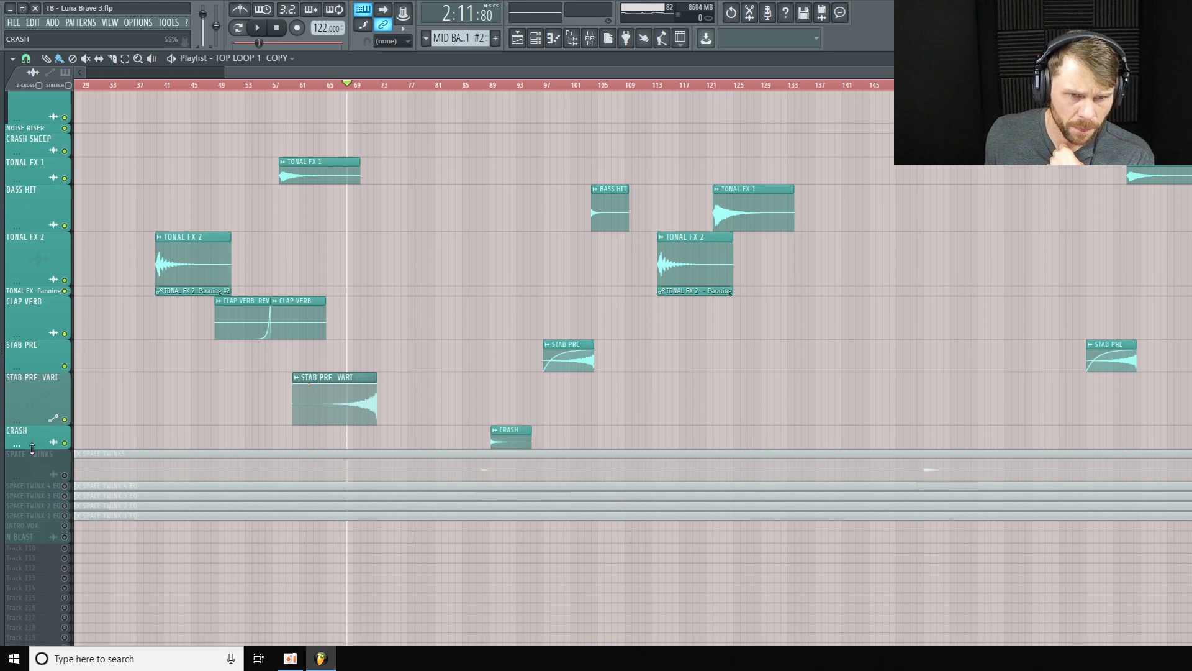
Step: Unmute the SPACE TWINKS track and its SPACE TWINK 1 to 4 EQ automation tracks
scroll(67, 338, "down", 4)
left_click_drag(64, 346, 65, 335)
scroll(98, 360, "down", 4)
left_click(65, 218)
left_click_drag(66, 238, 66, 229)
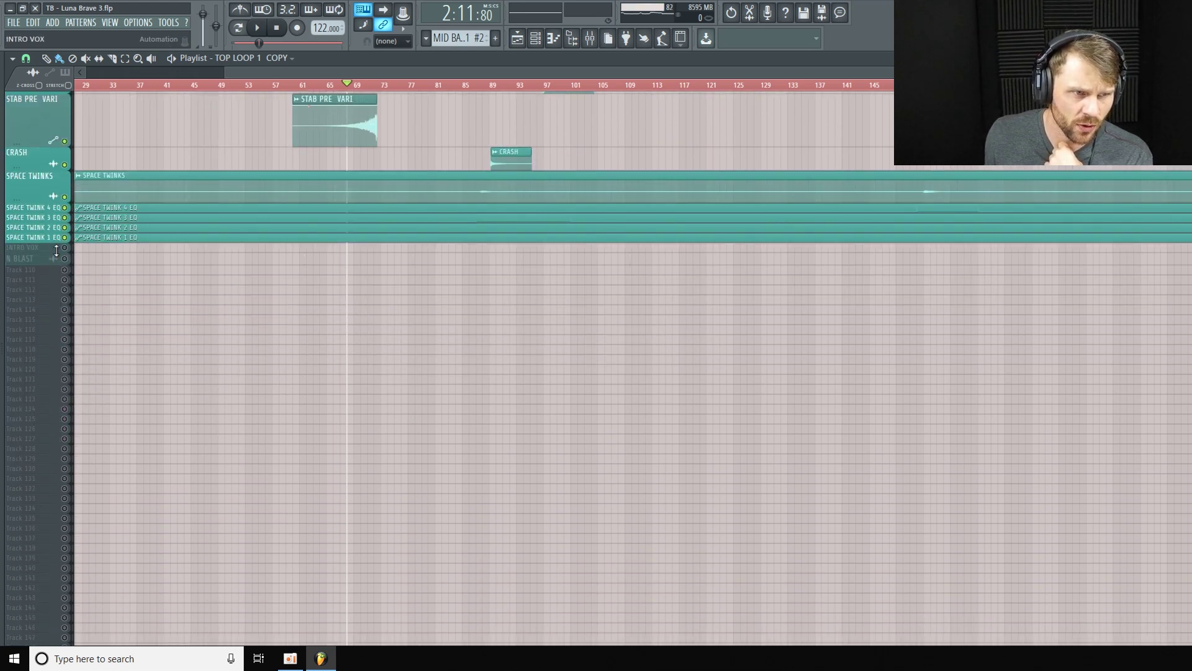
Step: Audition the SPACE TWINKS hit from about bar 151, and stop playback
scroll(644, 159, "up", 2)
left_click(917, 85)
key("space")
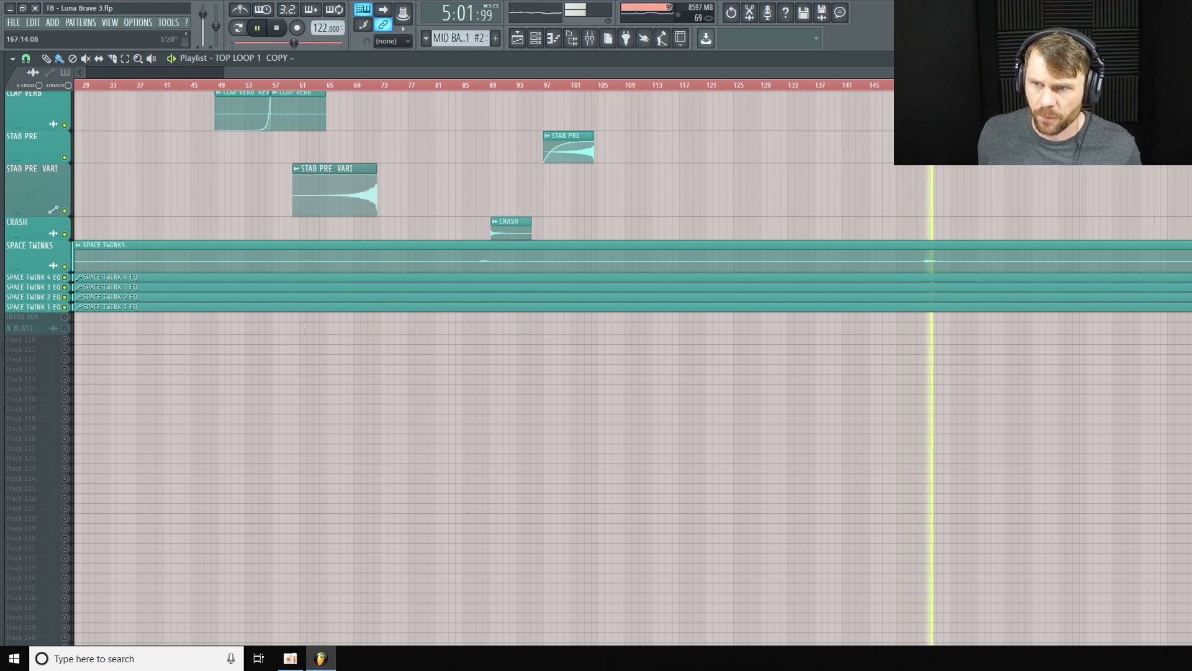
scroll(531, 296, "down", 2)
scroll(531, 296, "up", 6)
scroll(538, 294, "down", 4)
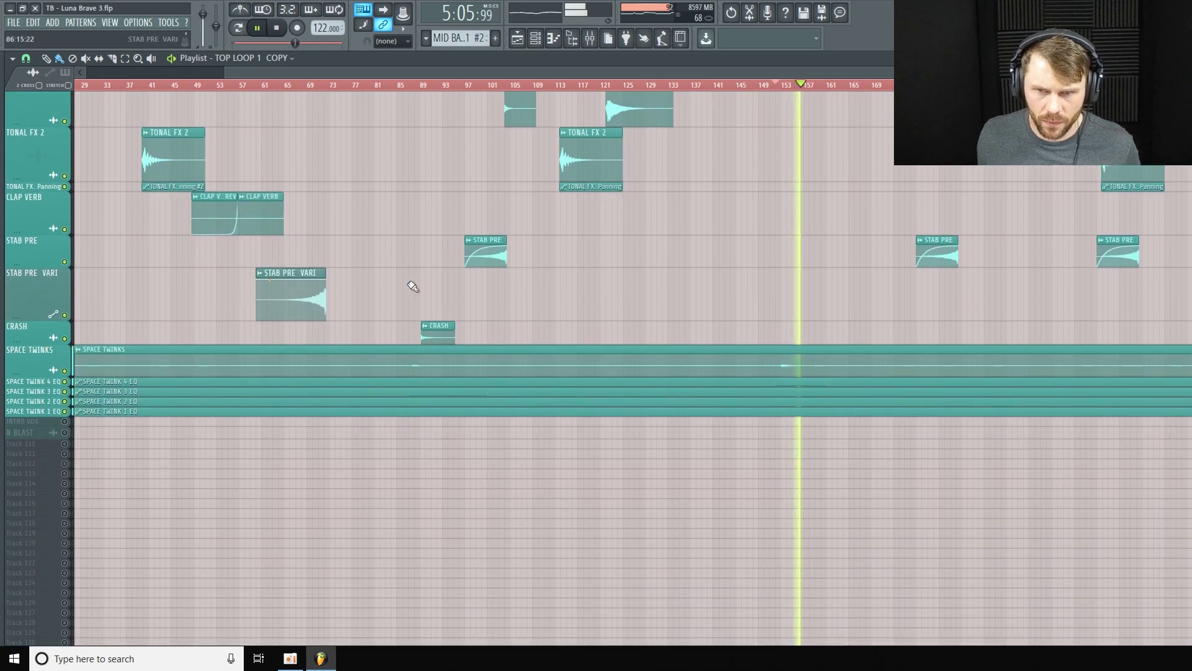
key("space")
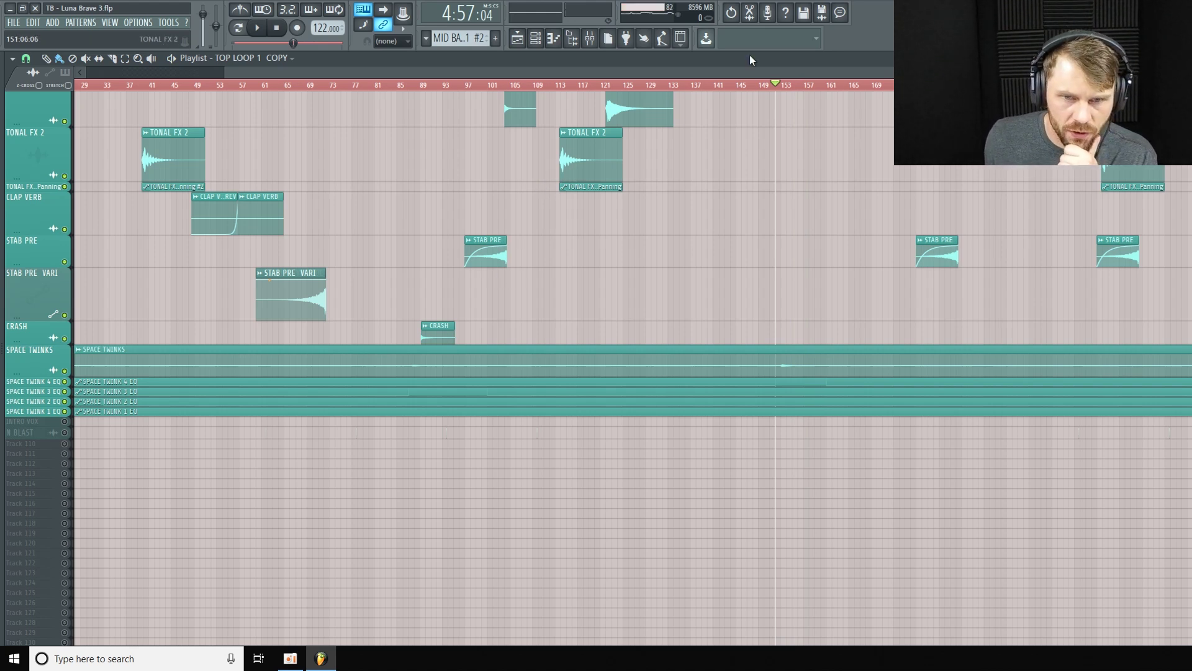
Step: Audition the earlier SPACE TWINKS hit from about bar 86, and stop playback
scroll(741, 182, "up", 4)
scroll(721, 180, "down", 5)
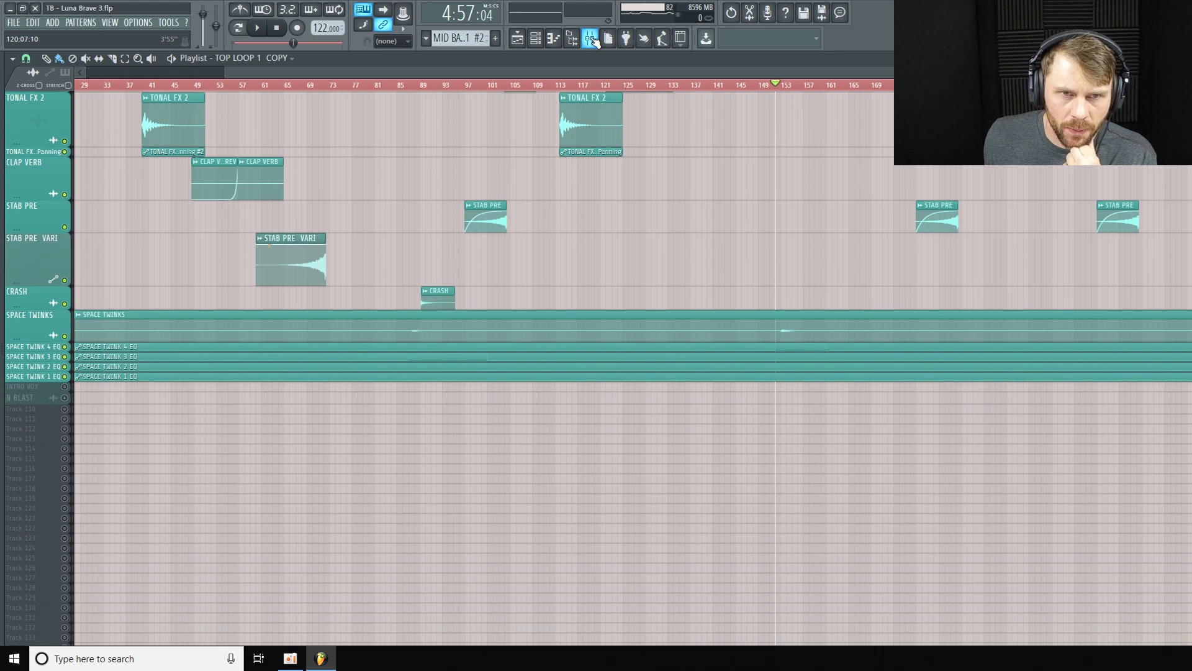
left_click(591, 39)
key("F9")
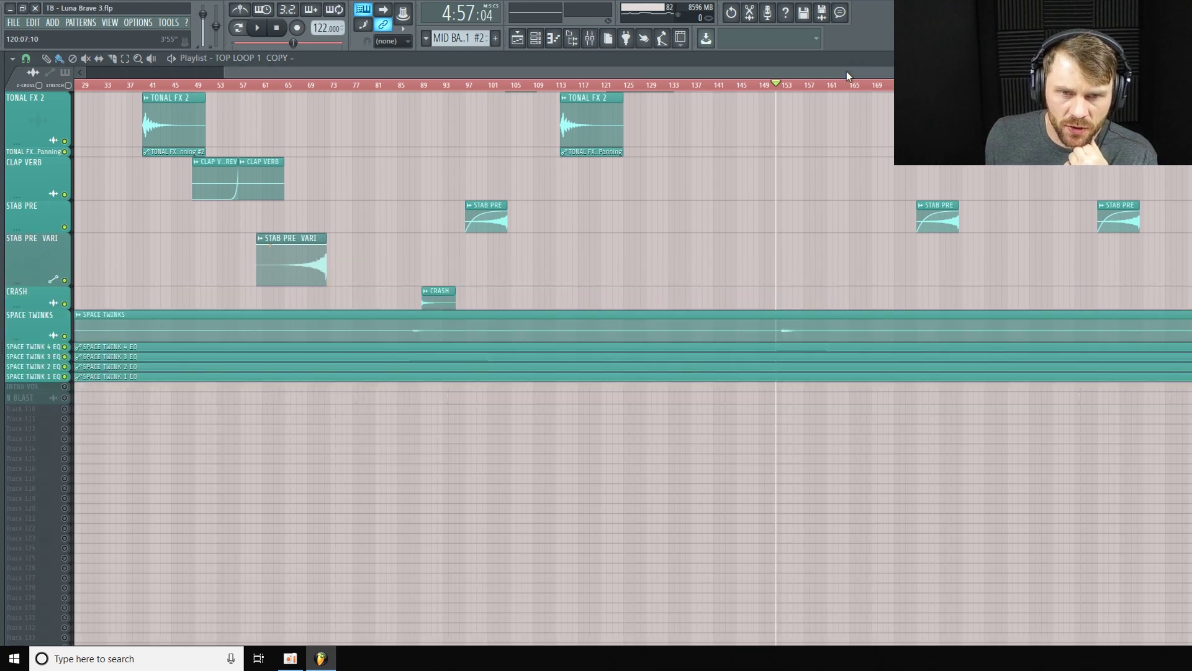
scroll(507, 252, "left", 5)
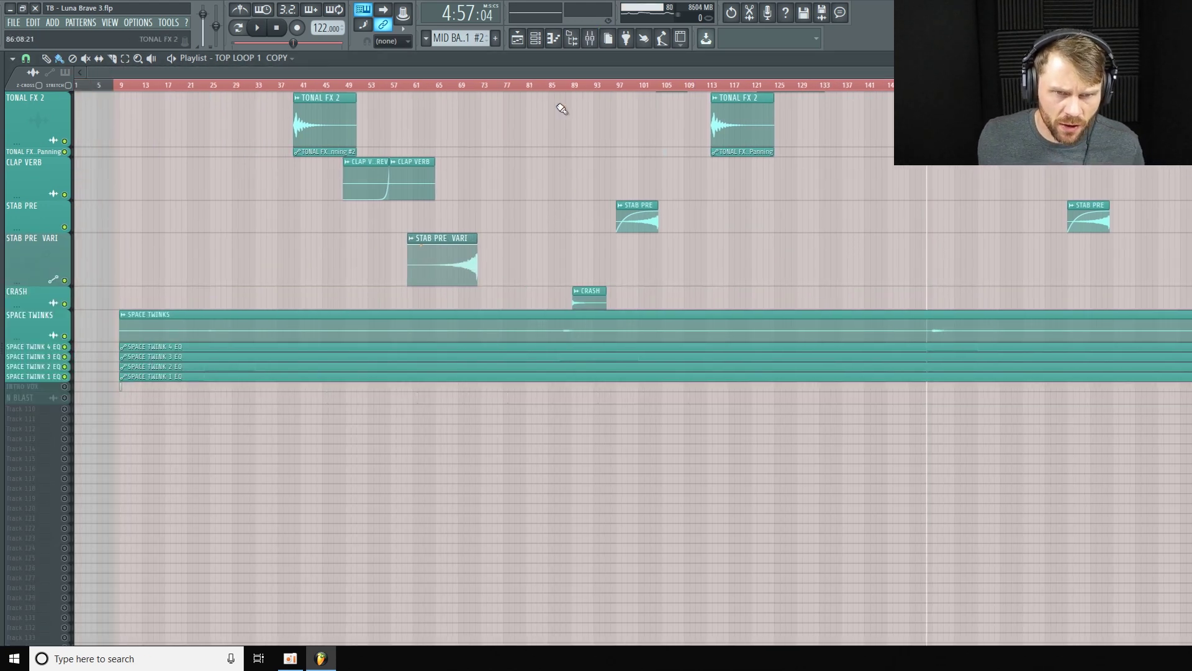
left_click_drag(577, 90, 562, 100)
key("space")
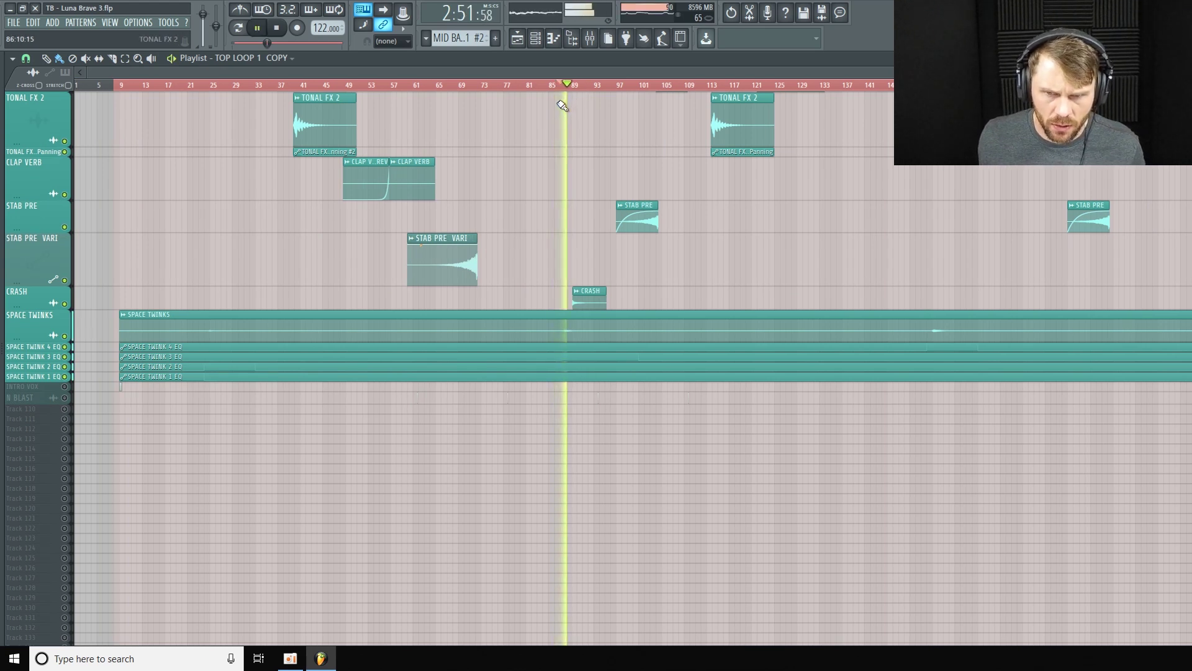
key("space")
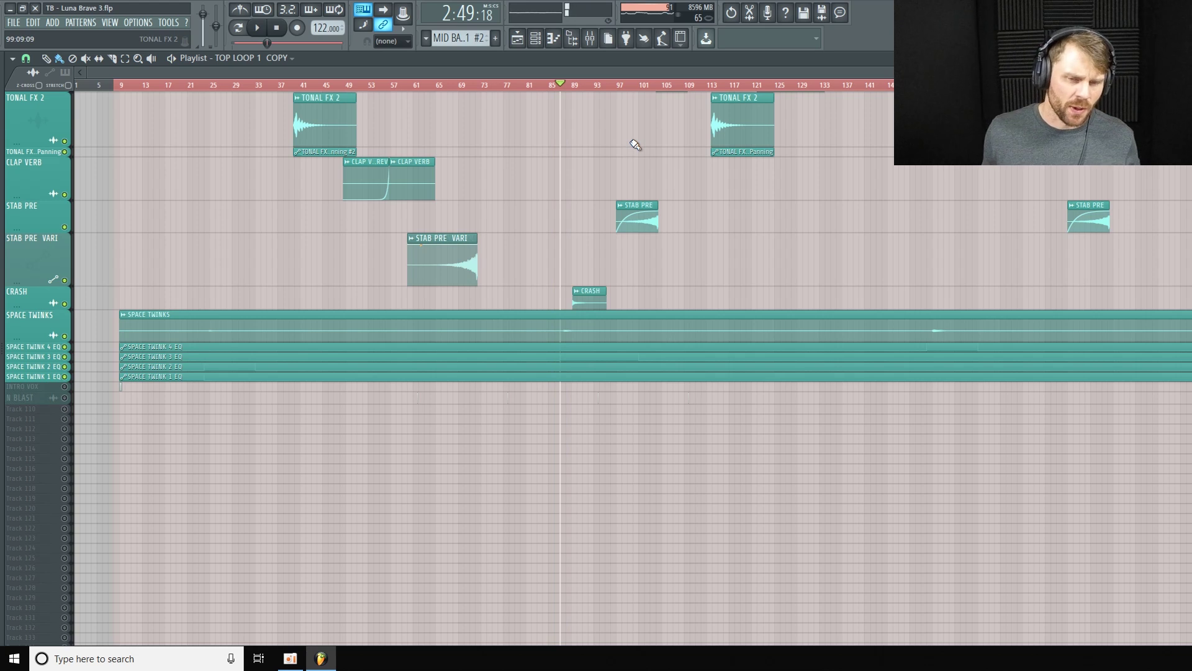
Step: Select the SPACE TWINKS channel in the mixer to view its Fruity parametric EQ 2 effects, and hide the mixer
left_click(587, 38)
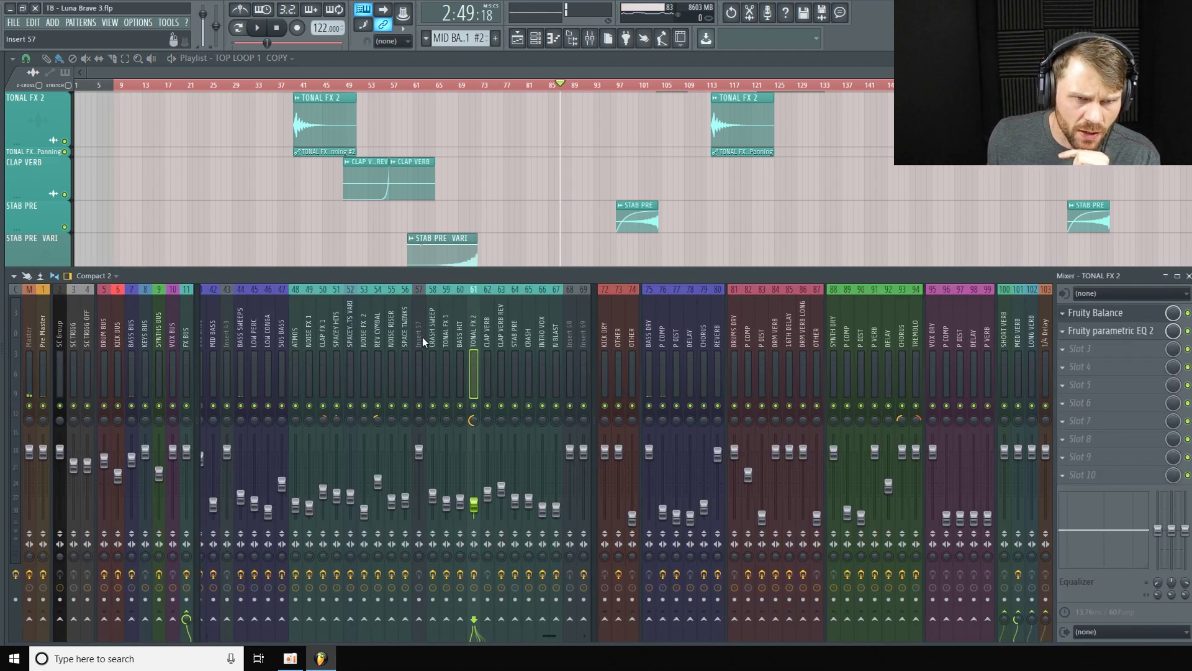
left_click(405, 339)
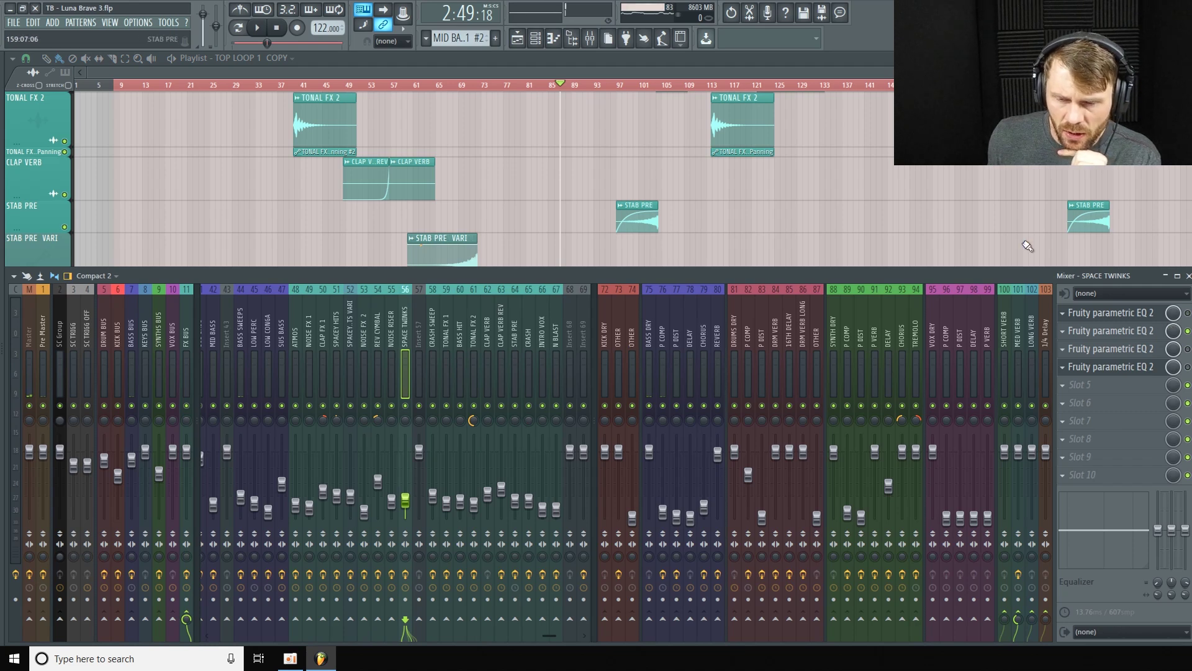
key("F9")
Step: Make the SPACE TWINKS row taller, and compare its EQ automation tracks with the channel's EQ slots in the mixer
scroll(82, 346, "down", 3)
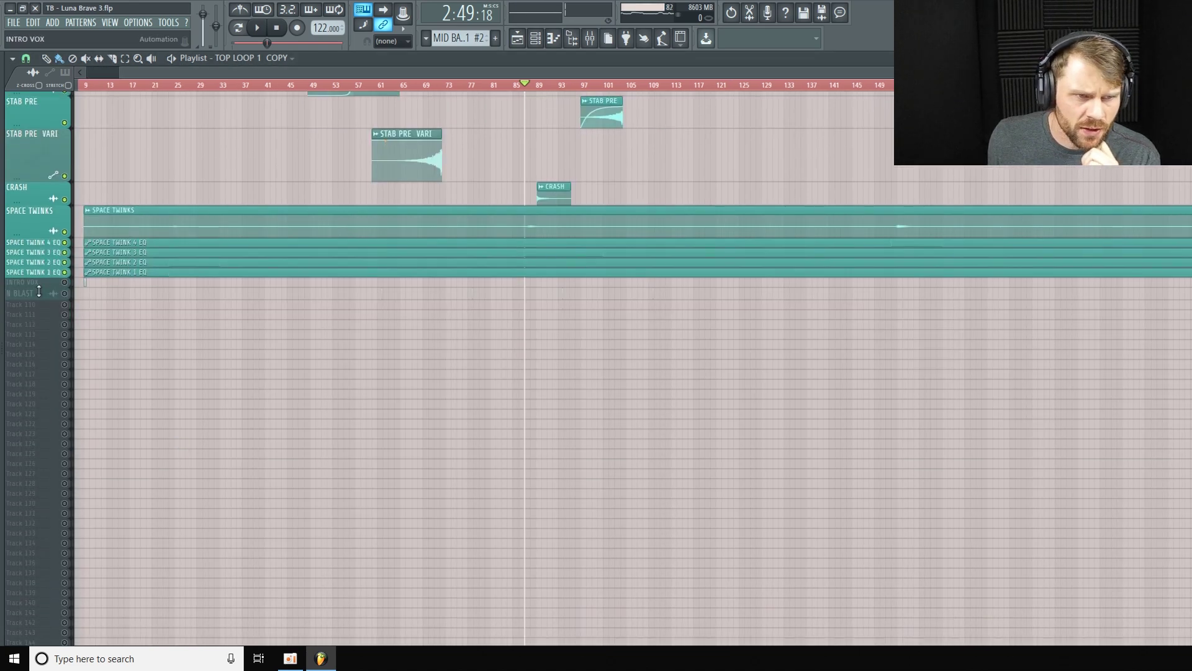
mouse_move(34, 276)
left_mouse_down()
mouse_move(33, 354)
mouse_move(34, 275)
left_mouse_up()
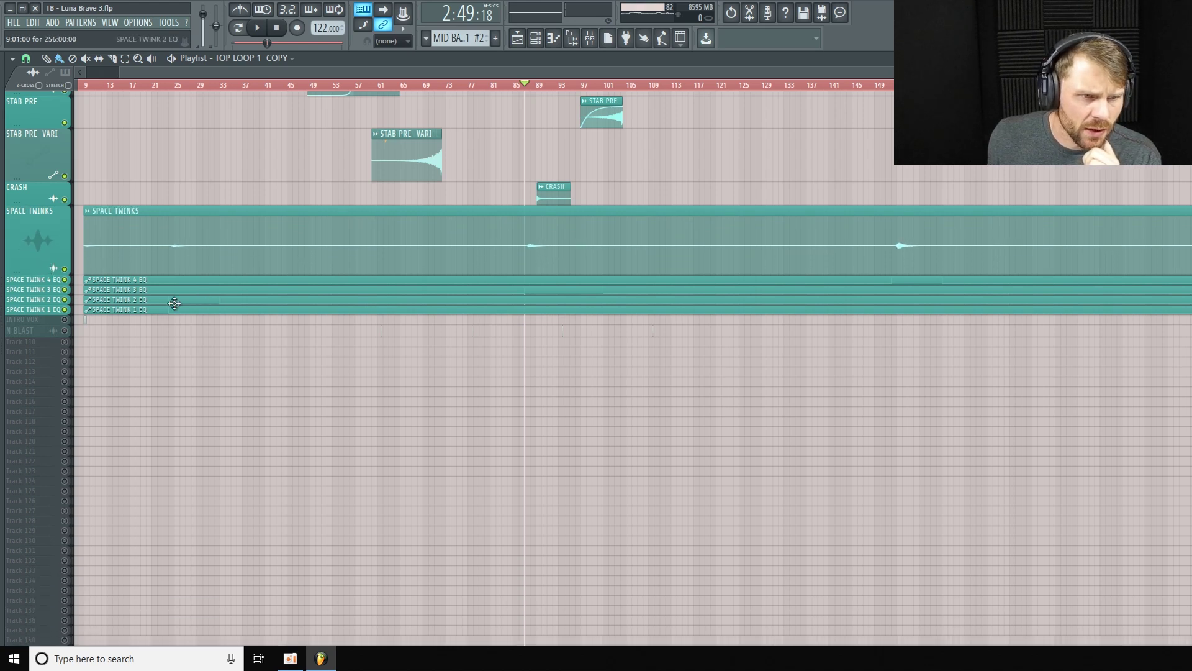
scroll(124, 301, "left", 1)
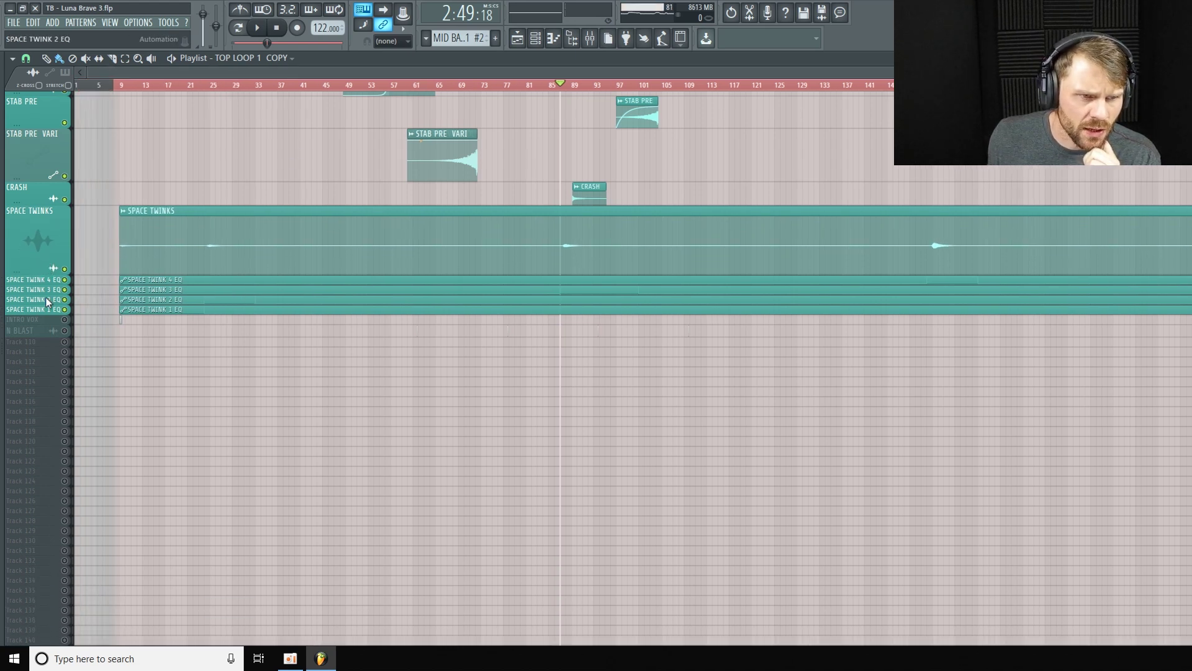
mouse_move(37, 315)
left_mouse_down()
mouse_move(37, 354)
mouse_move(37, 314)
left_mouse_up()
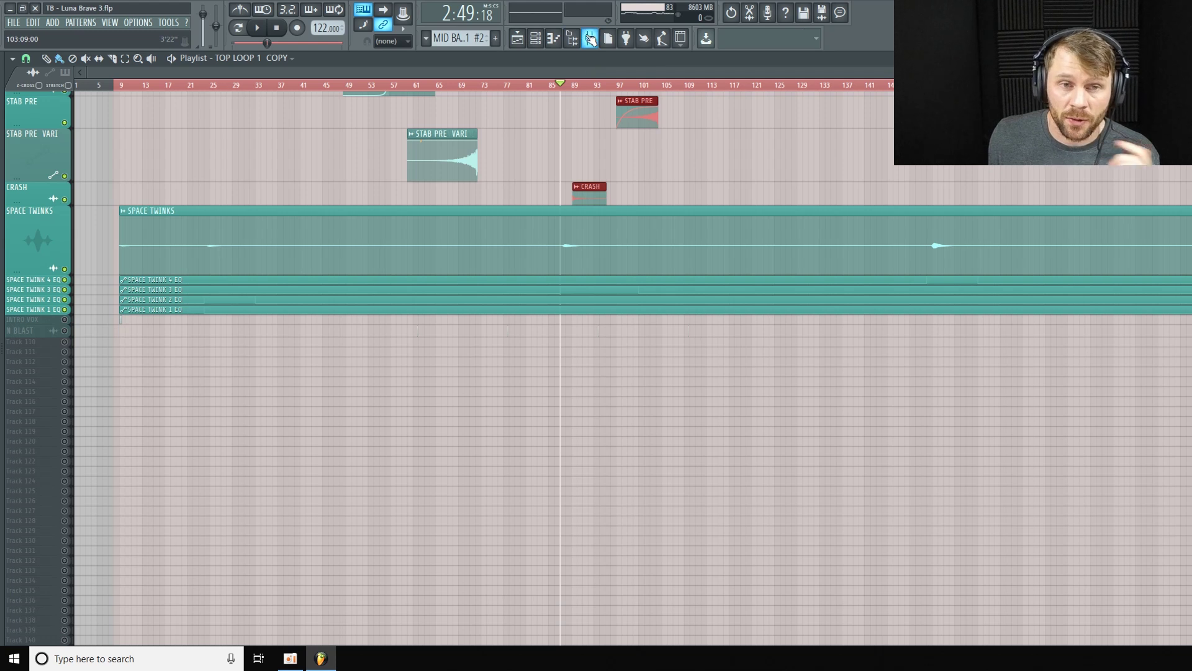
left_click(590, 38)
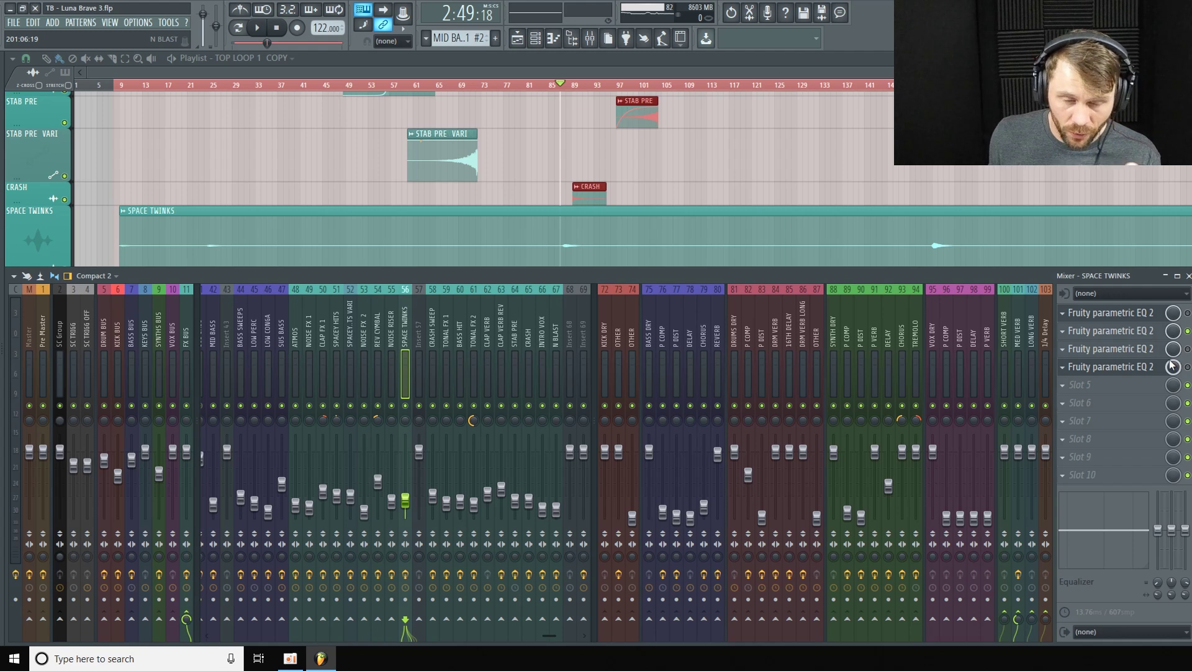
key("F9")
Step: Unmute the INTRO VOX track with a taller row, and audition its clip from bar 9
scroll(81, 372, "down", 3)
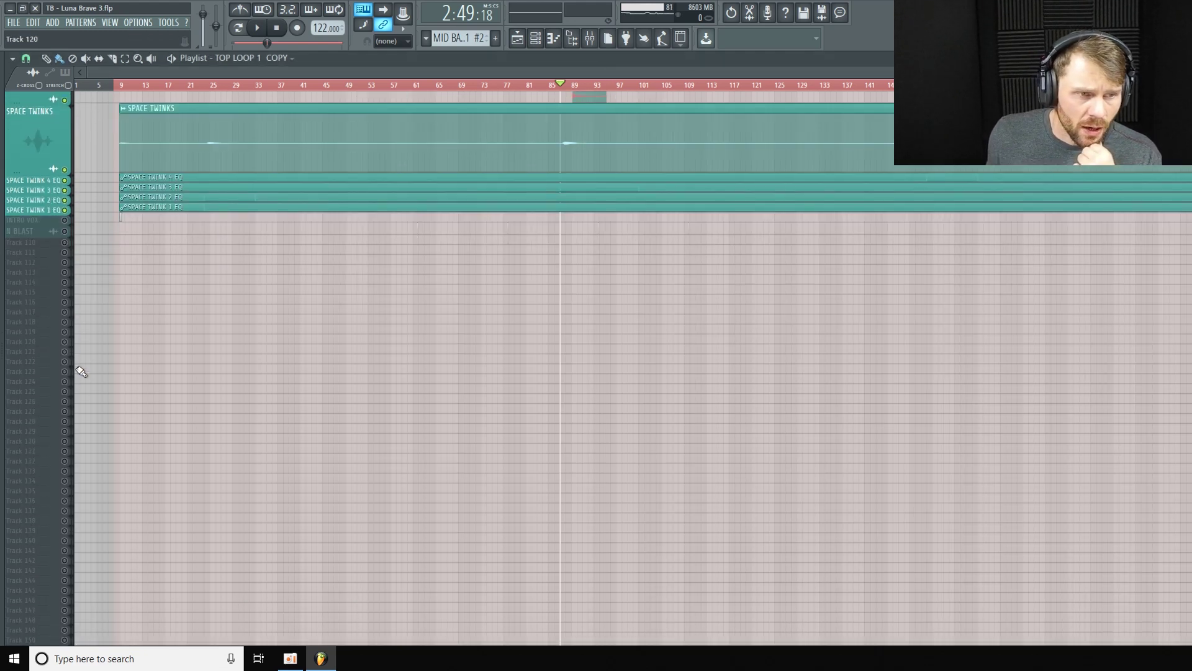
left_click(128, 89)
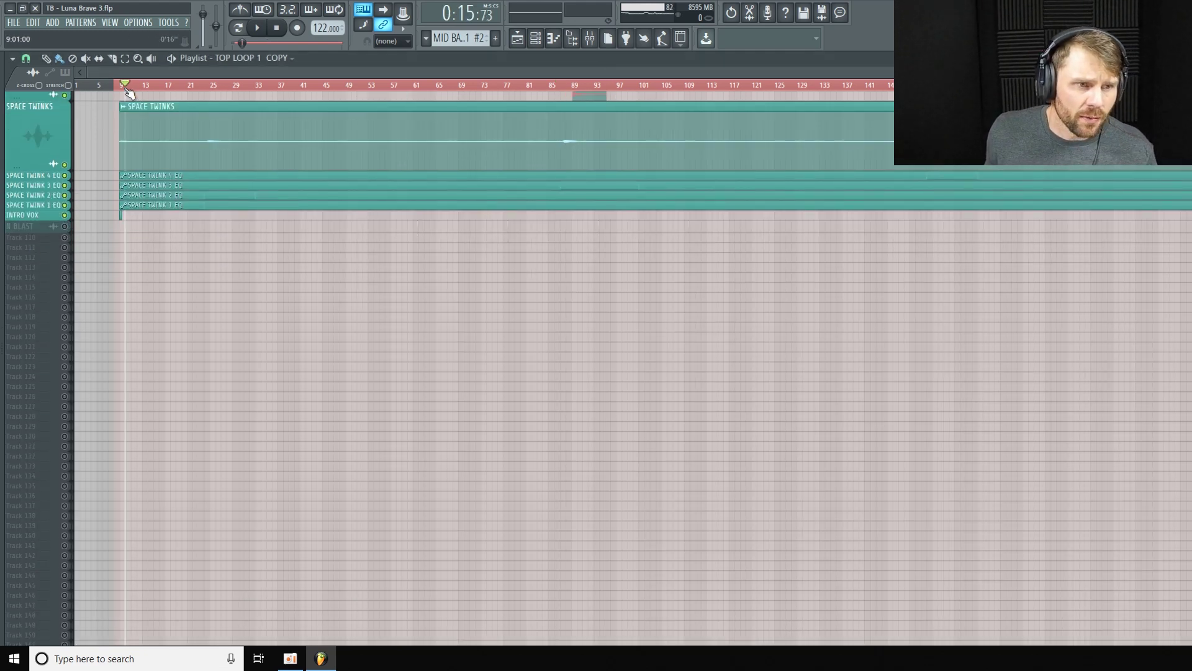
left_click_drag(35, 219, 35, 249)
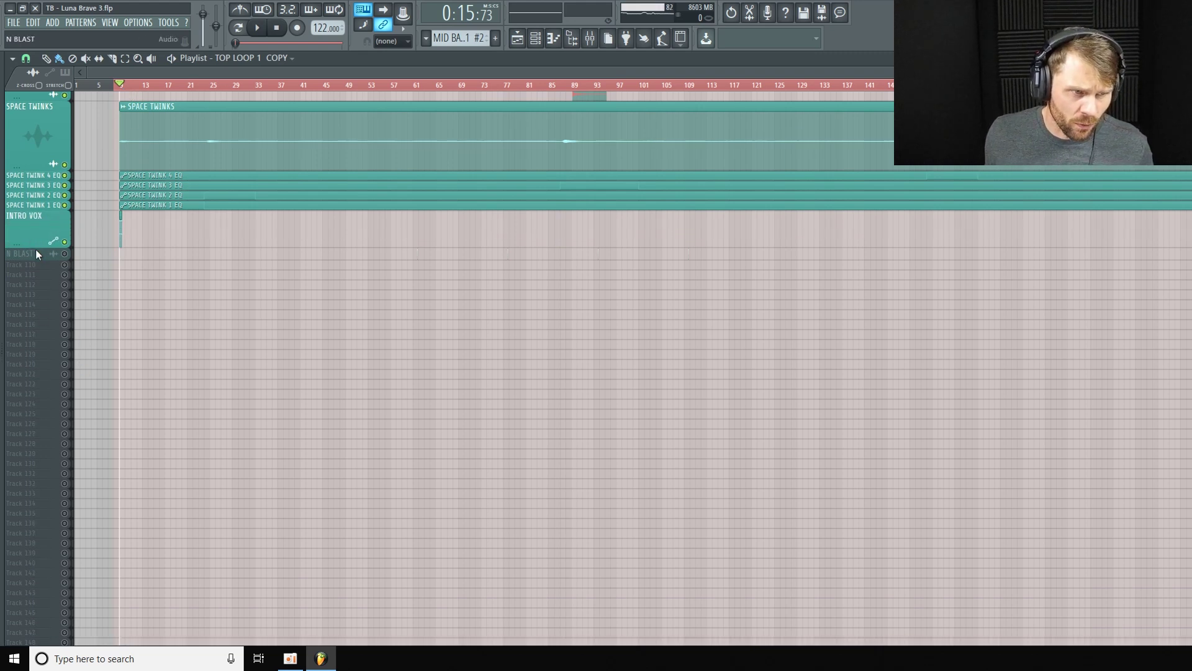
left_click_drag(43, 246, 43, 241)
key("space")
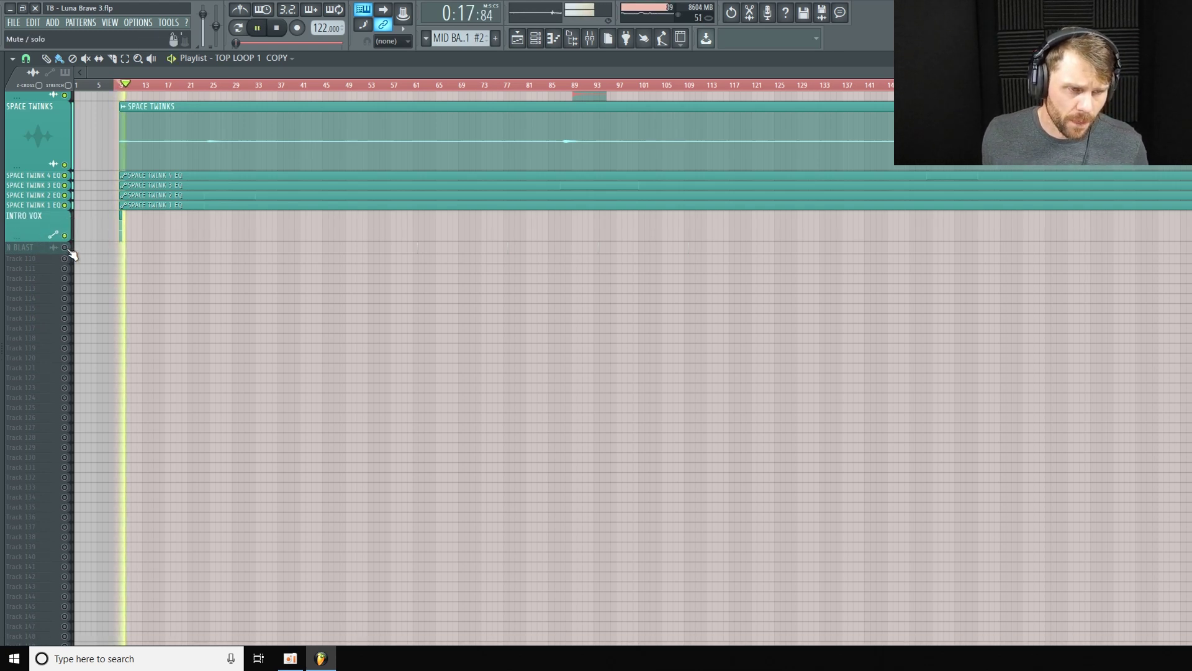
key("space")
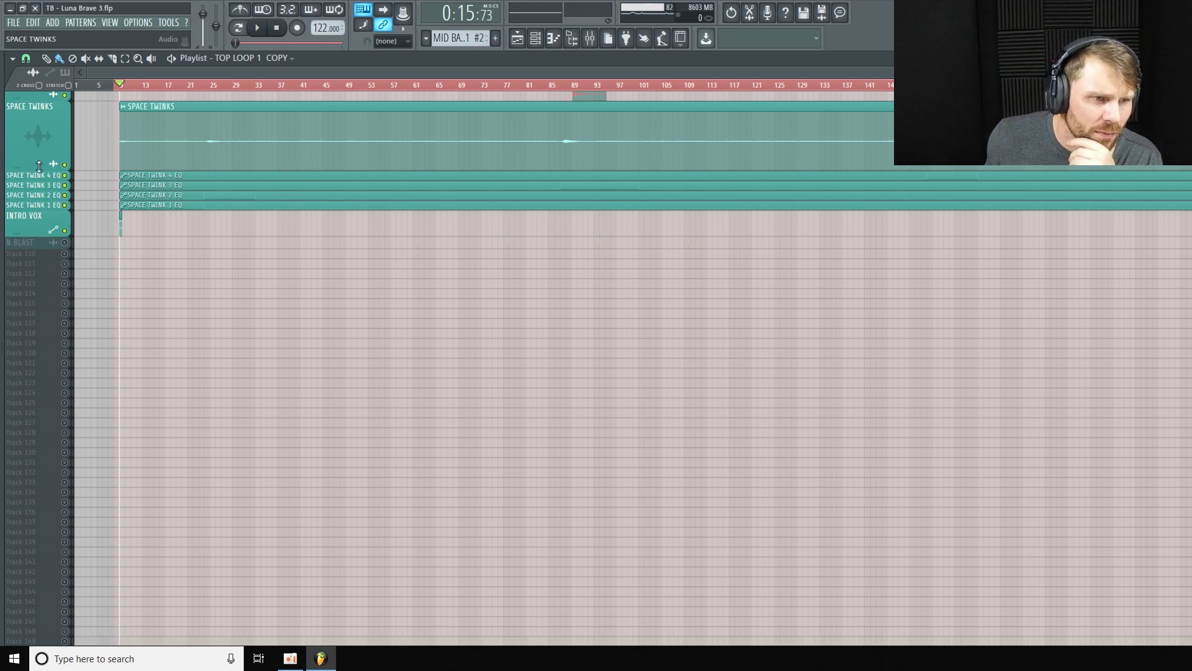
Step: Reduce the height of the SPACE TWINKS row, and unmute the N BLAST track with a taller row to show its clips
scroll(85, 148, "down", 2)
scroll(85, 148, "up", 1)
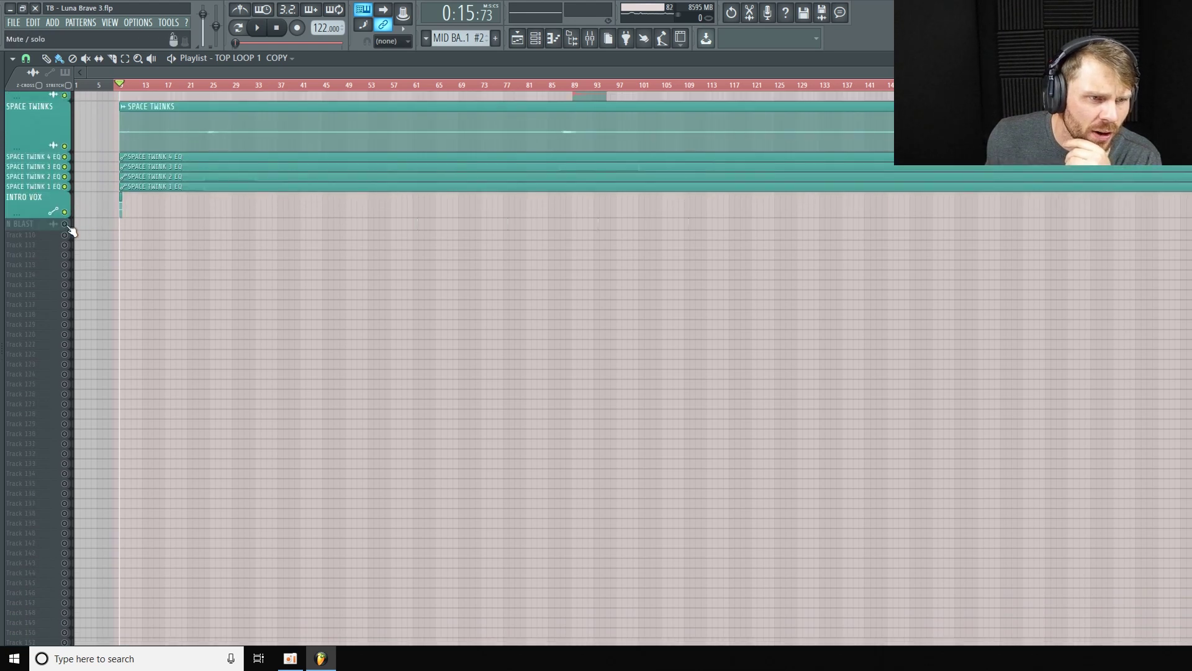
left_click_drag(39, 230, 39, 251)
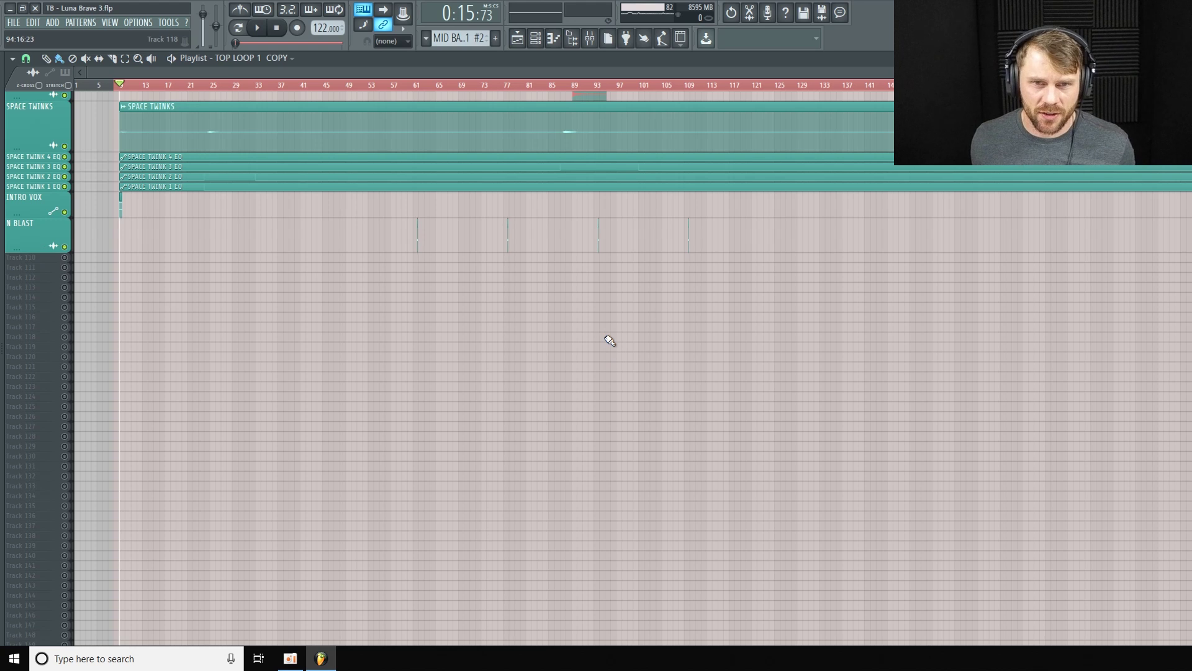
scroll(636, 81, "up", 3)
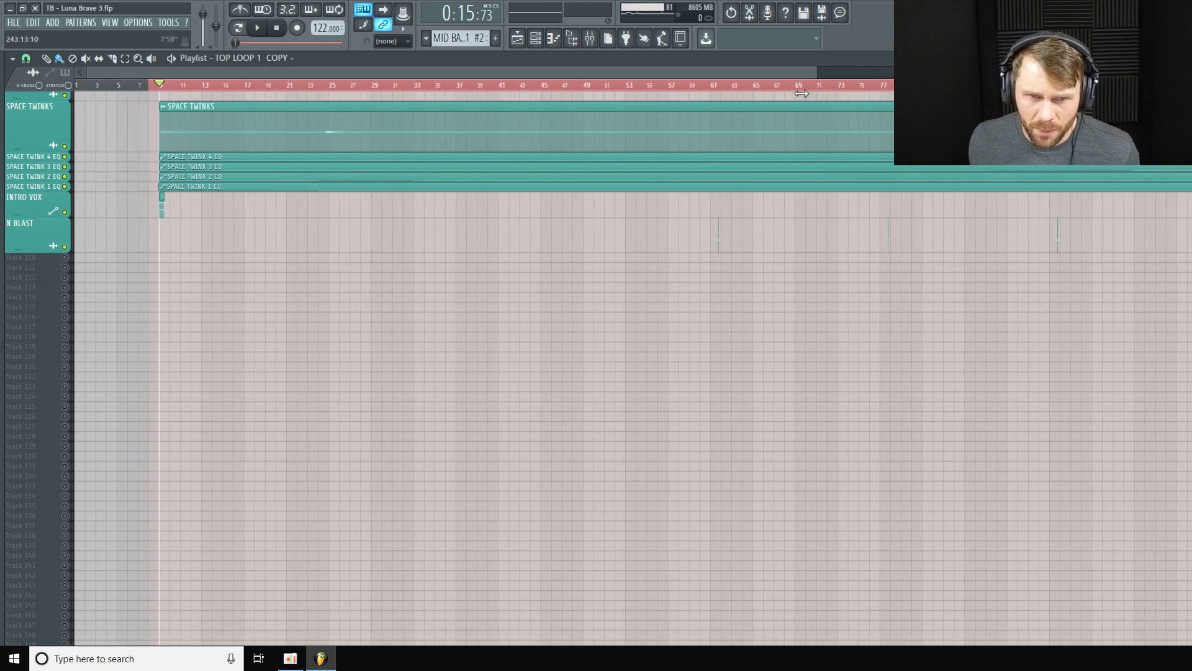
left_click_drag(637, 79, 872, 122)
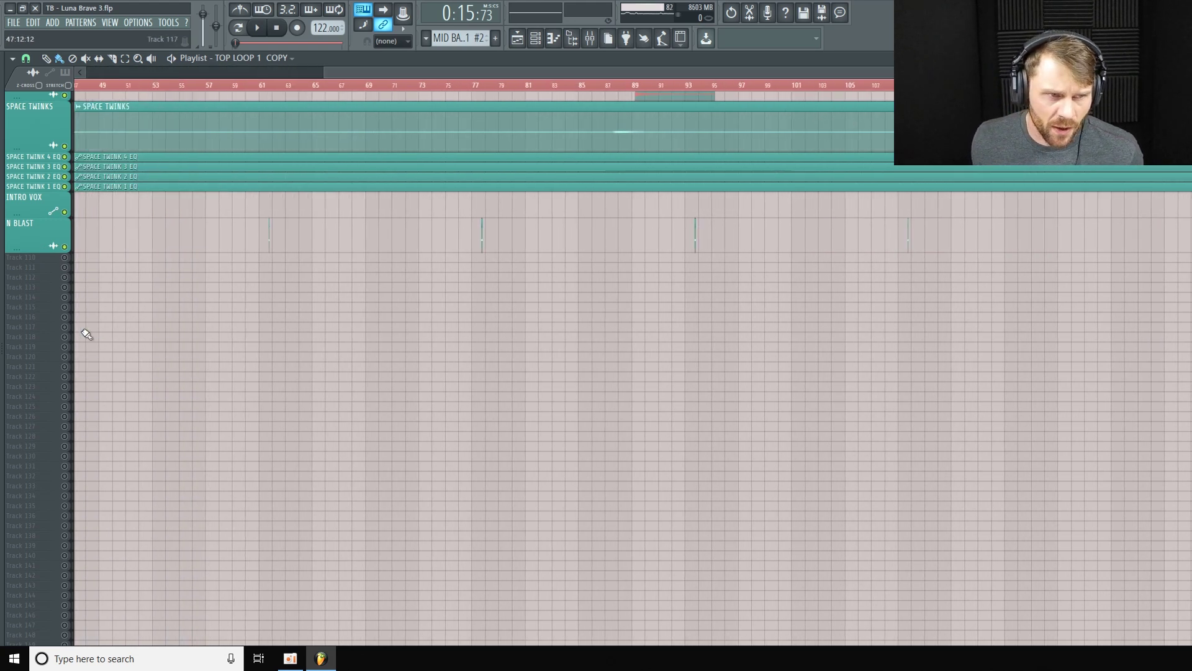
left_click_drag(32, 264, 32, 314)
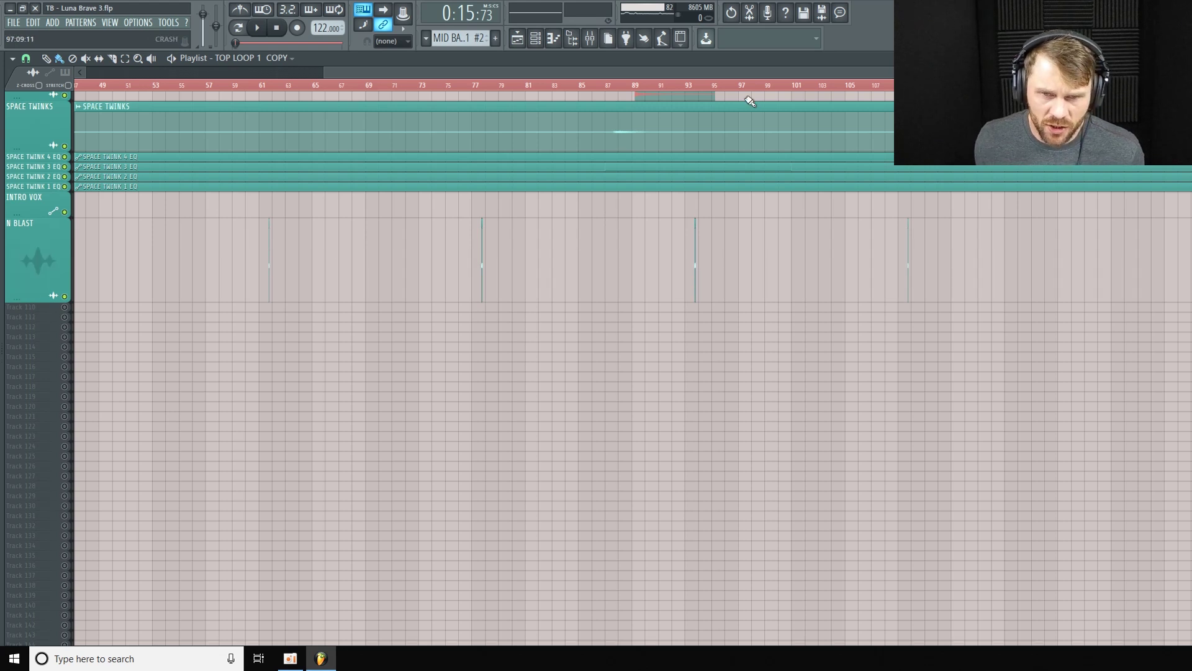
Step: Examine the N BLAST clips up close, and start playback just before the first one, at about bar 61
scroll(699, 92, "up", 2)
scroll(683, 110, "up", 2)
scroll(567, 117, "down", 2)
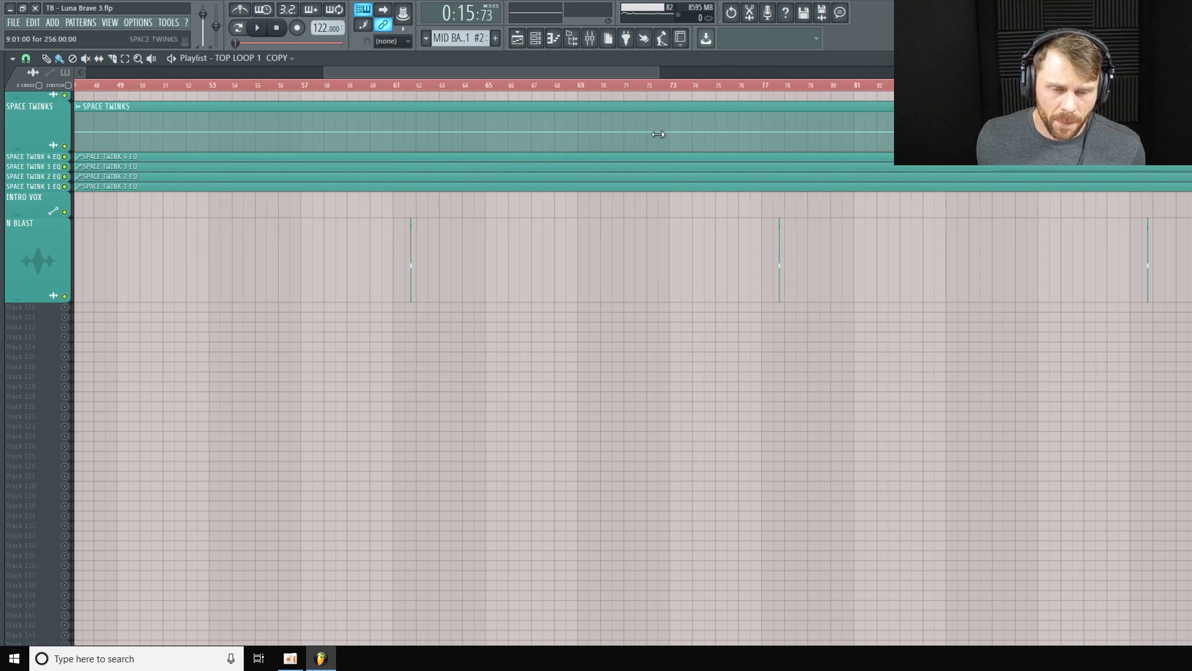
scroll(492, 213, "up", 3)
scroll(559, 146, "down", 3)
scroll(573, 90, "up", 2)
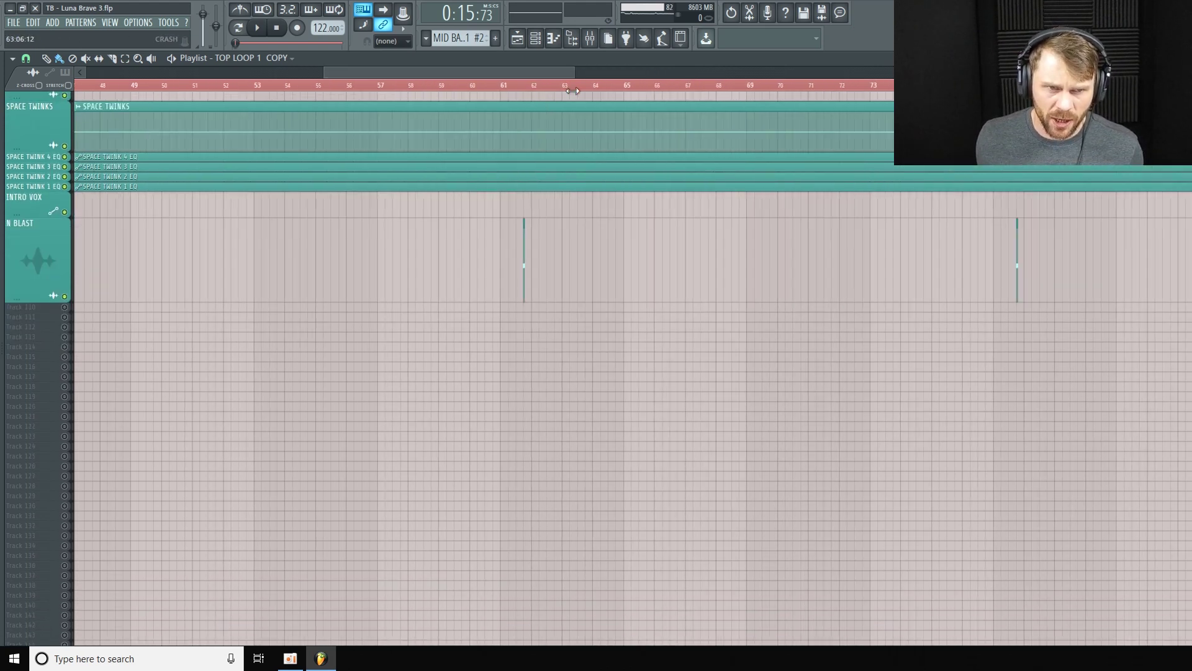
left_click(518, 87)
key("space")
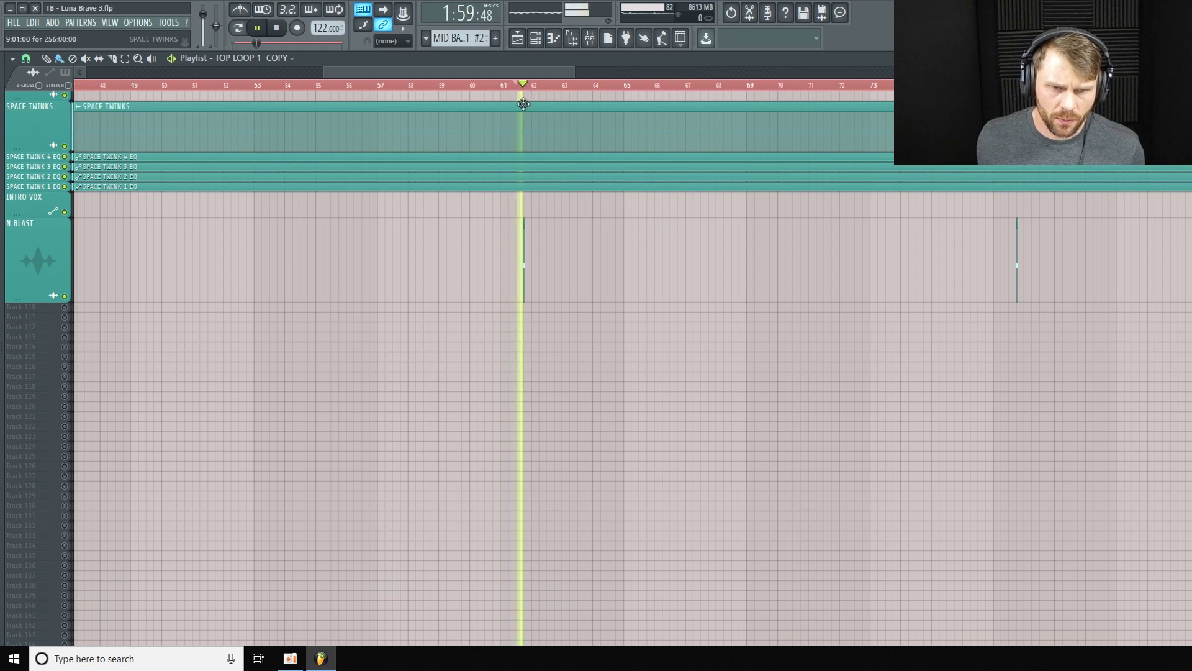
Step: Audition the N BLAST clips near bars 93 and 109, and stop playback
left_click_drag(535, 74, 686, 113)
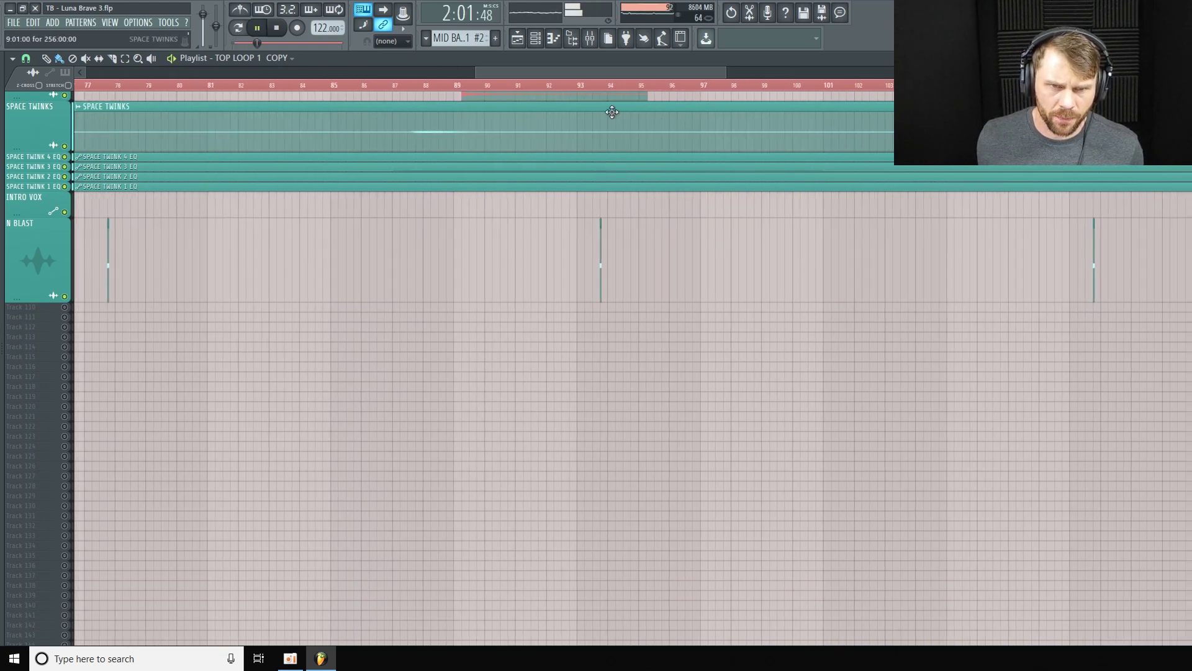
left_click(589, 90)
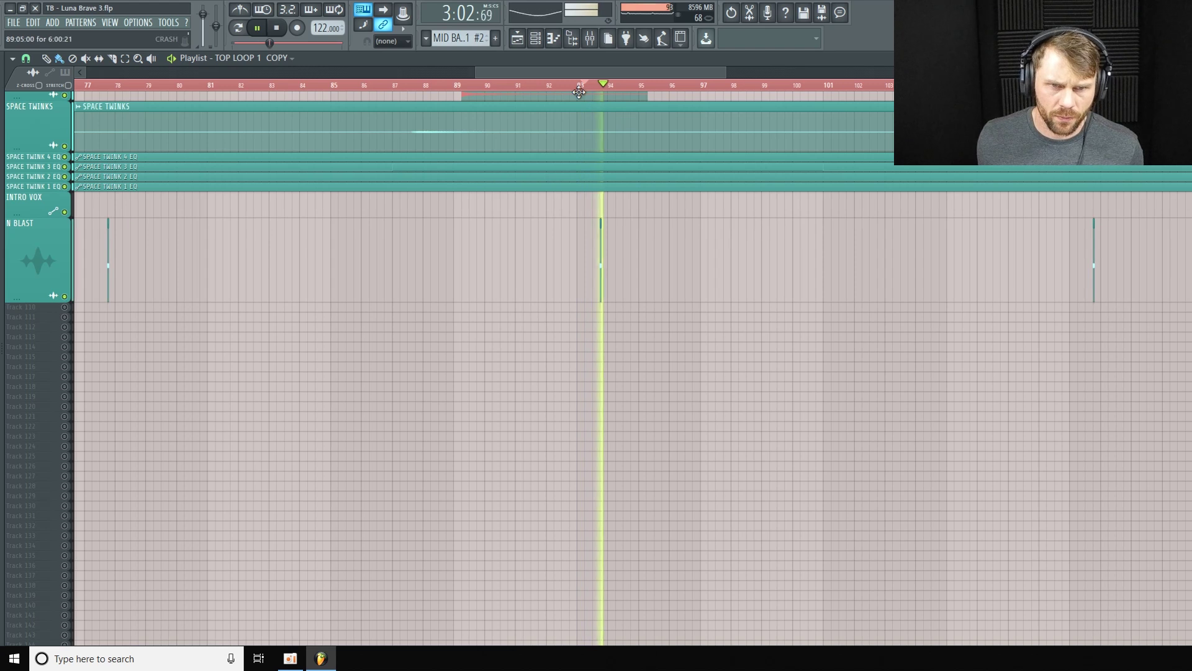
left_click_drag(621, 73, 687, 86)
left_click(686, 87)
key("space")
Step: Look over the arrangement of the FX tracks from ATMOS down to TONAL FX 2
left_click_drag(789, 73, 1066, 75)
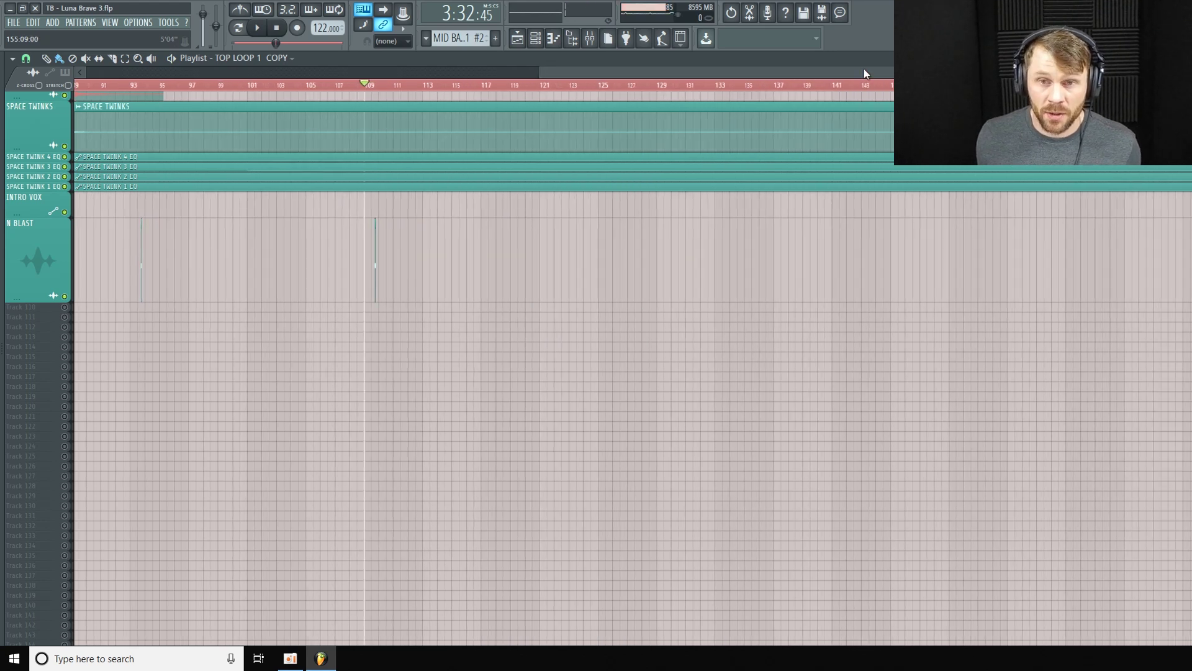
left_click_drag(831, 72, 448, 105)
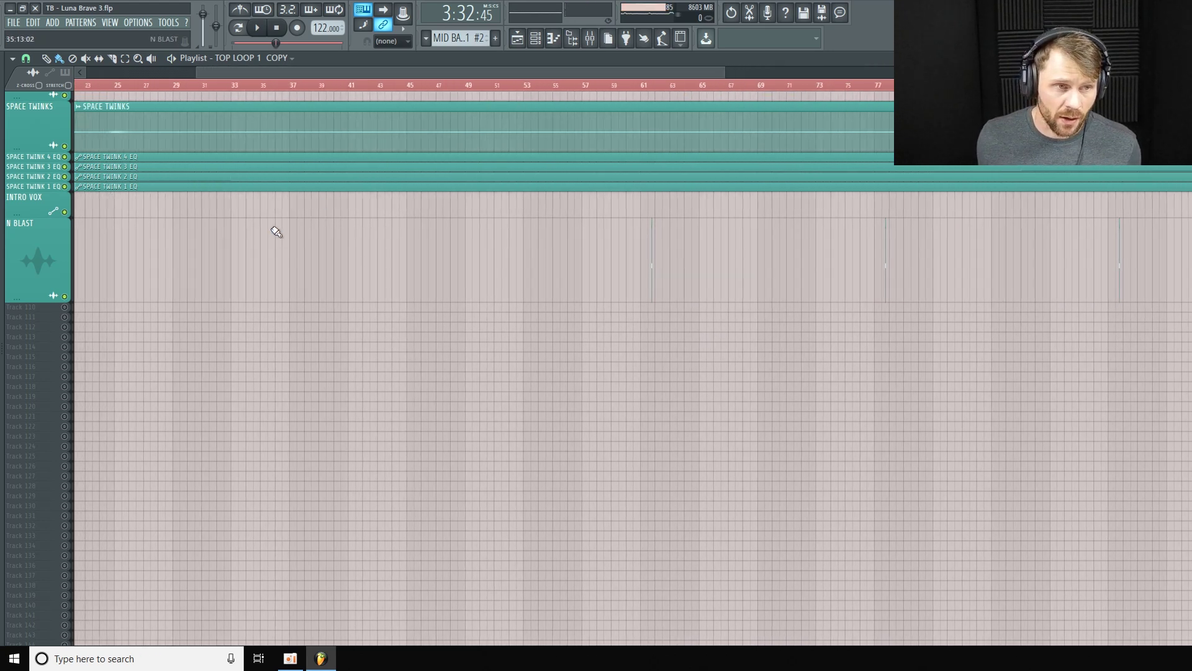
scroll(272, 231, "up", 8)
scroll(272, 236, "up", 6)
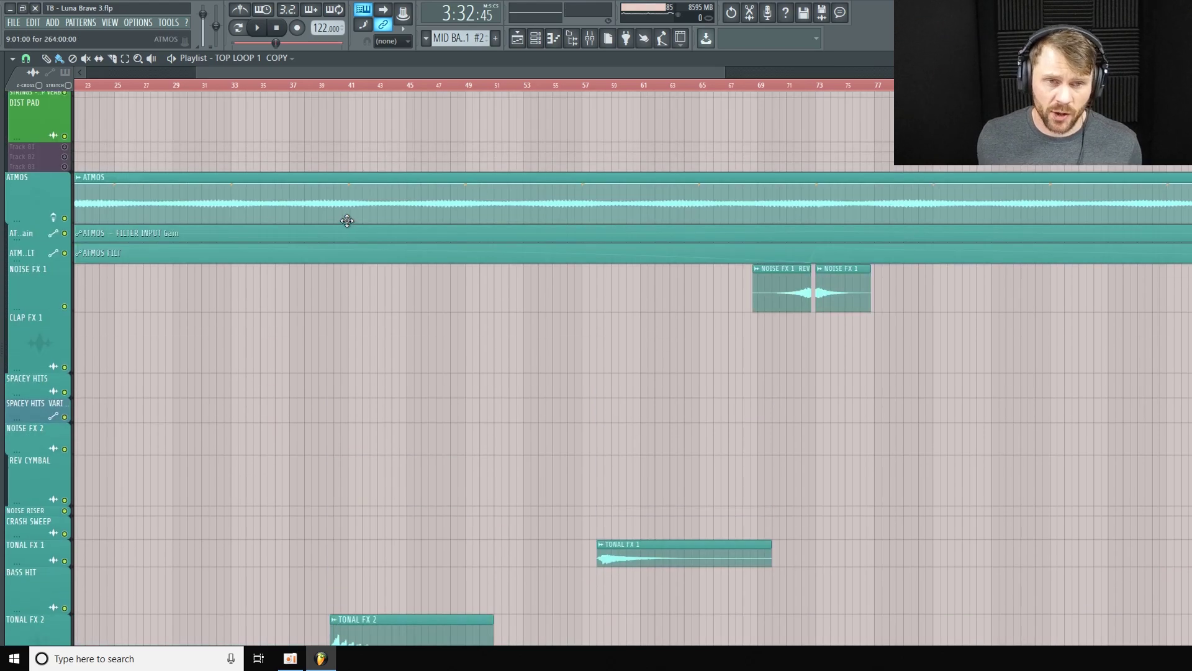
left_click_drag(722, 74, 807, 75)
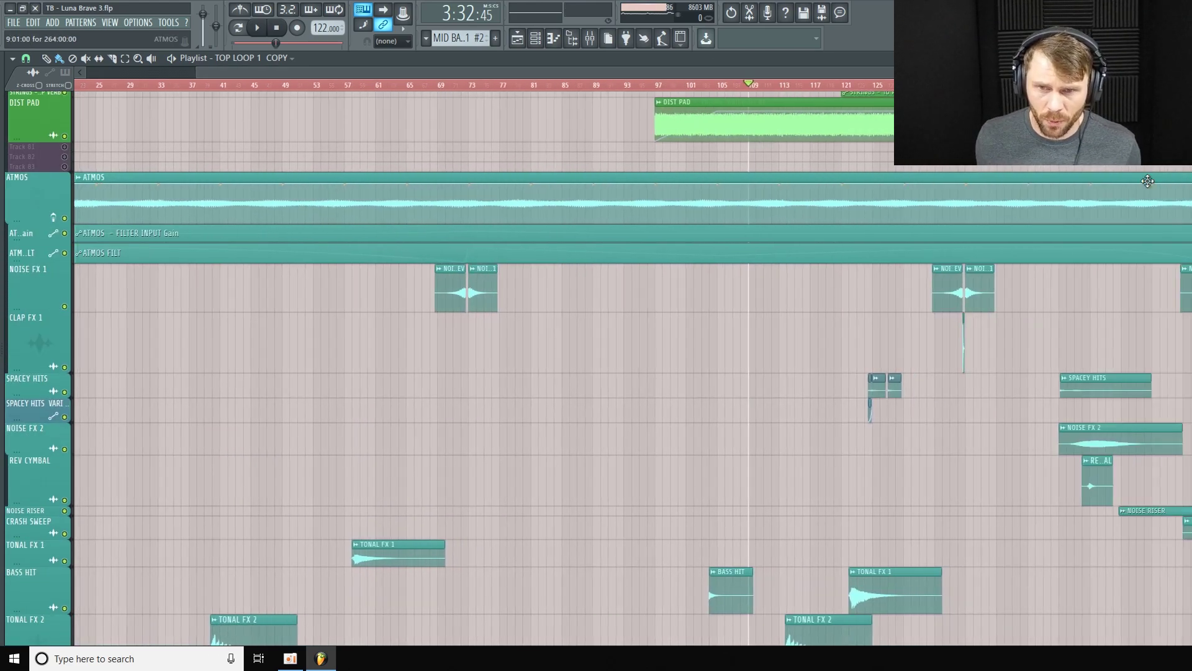
Step: Return to the beginning of the track list and examine the arrangement of the kick, clap, snare accent and percussion groove tracks
scroll(674, 305, "up", 7)
scroll(674, 305, "up", 20)
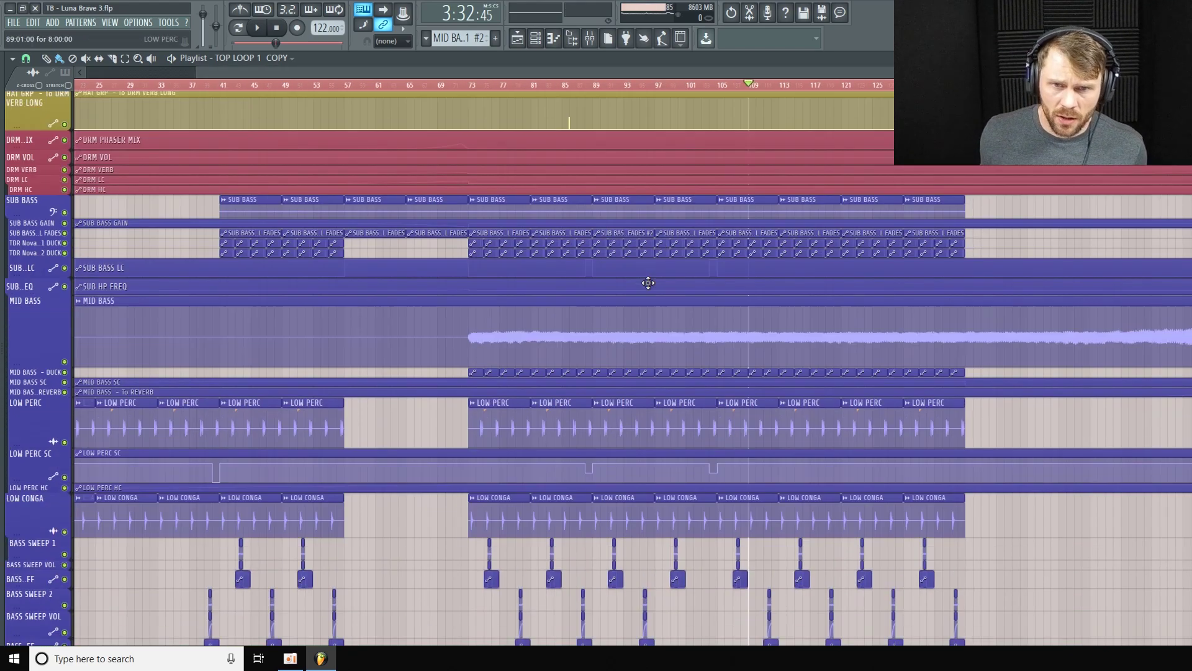
scroll(642, 246, "up", 7)
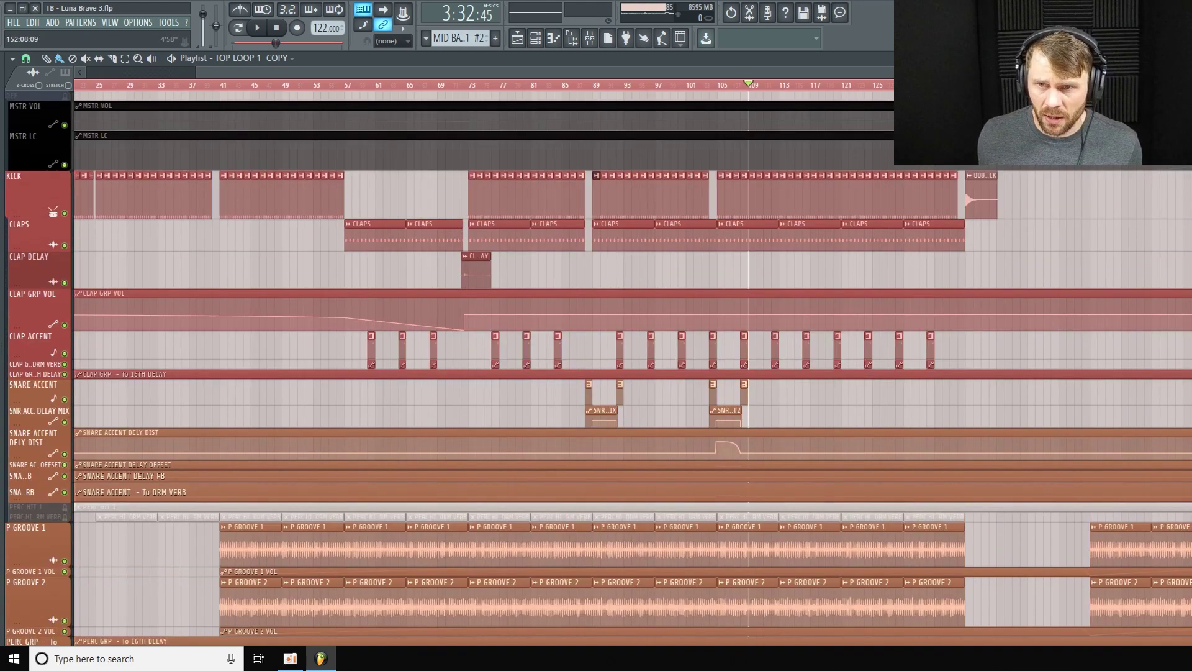
left_click_drag(932, 73, 1167, 73)
scroll(38, 360, "down", 2)
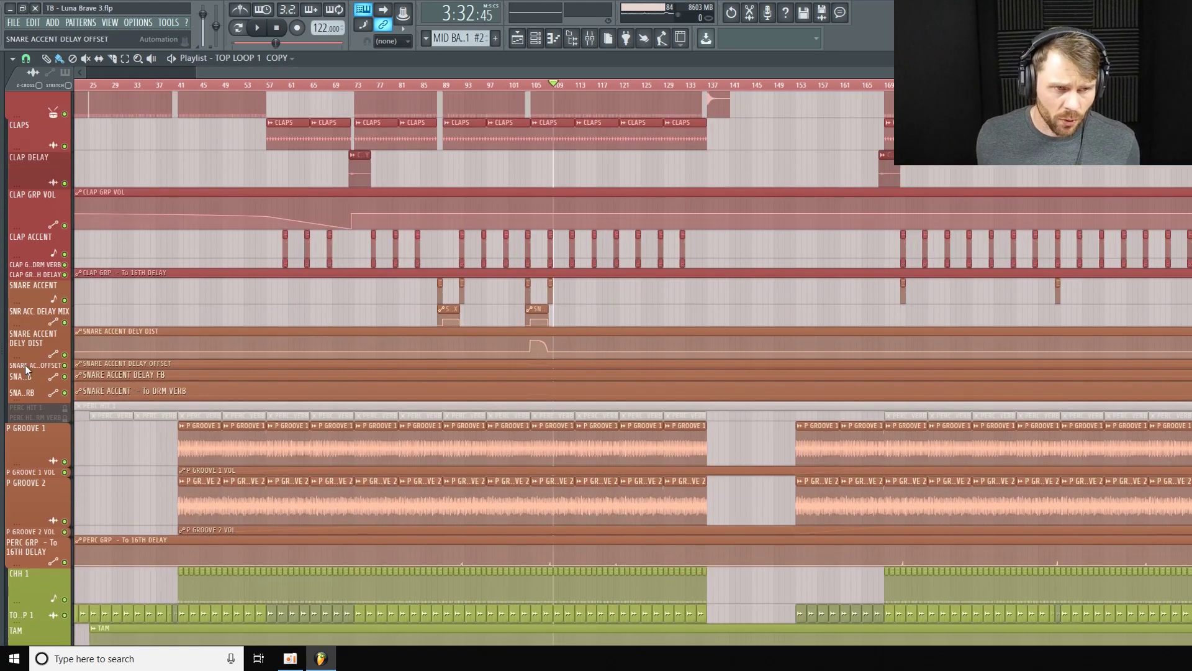
scroll(344, 220, "up", 2)
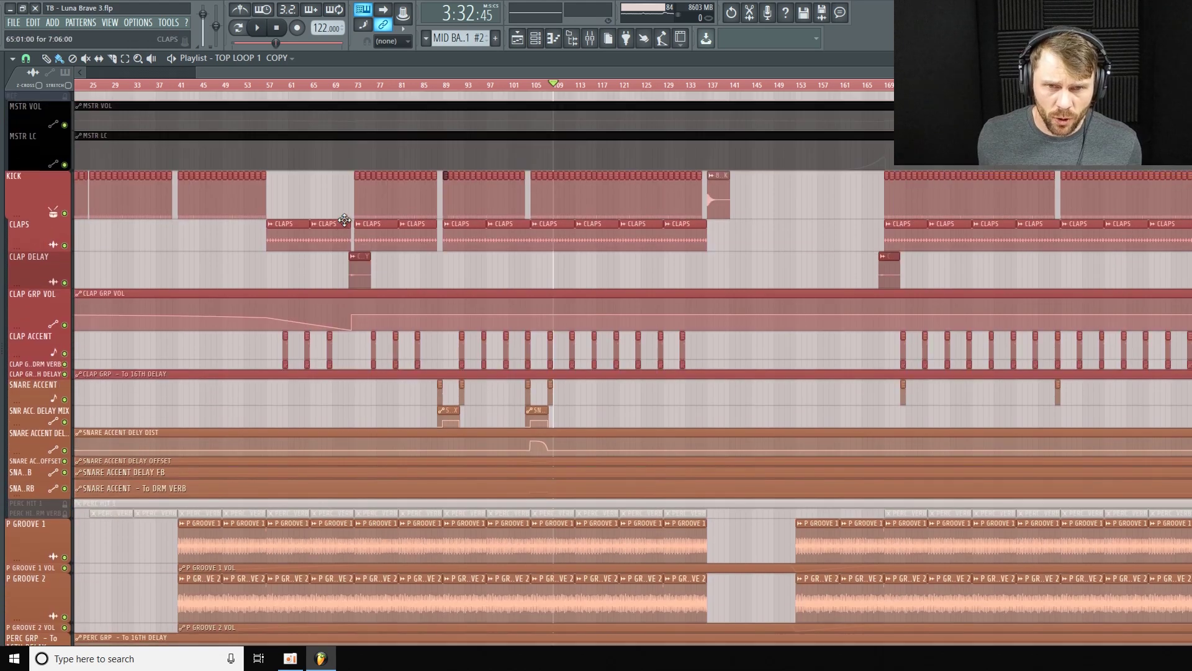
scroll(373, 229, "down", 6)
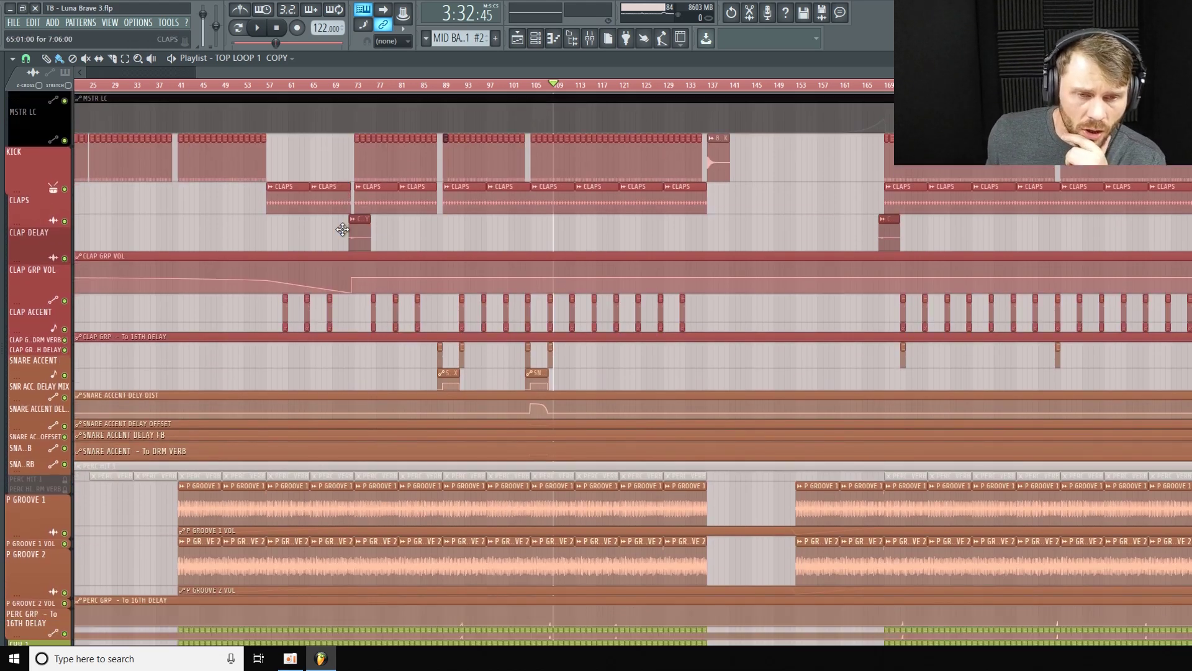
scroll(405, 231, "up", 3)
scroll(405, 230, "up", 3)
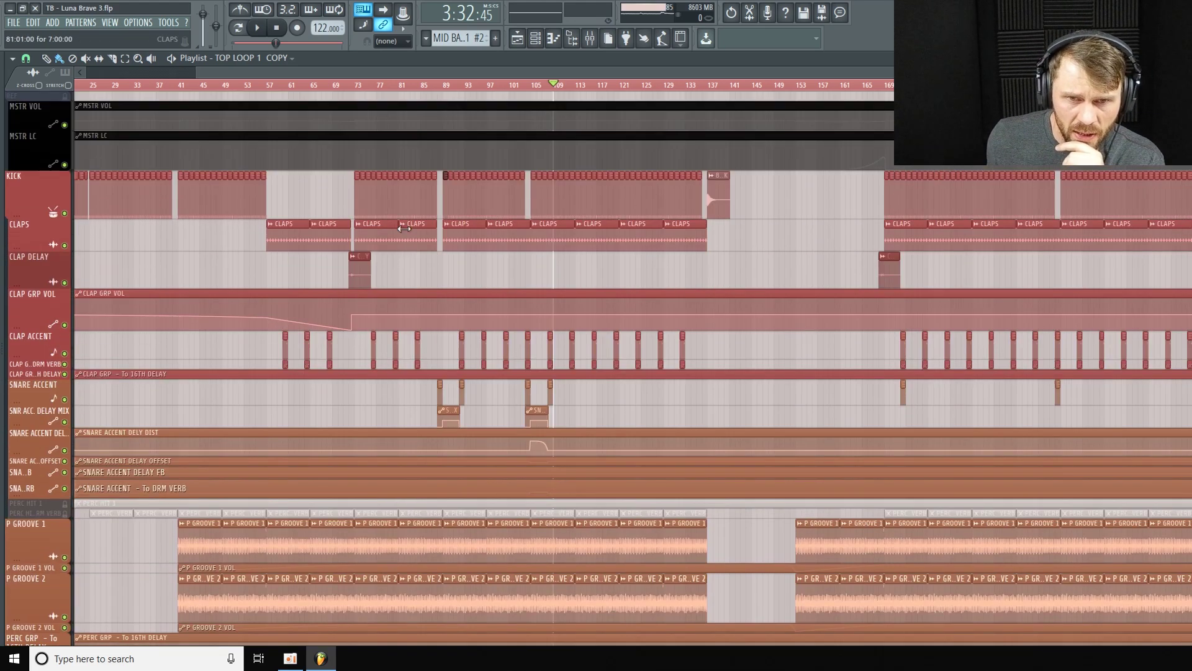
Step: Look over the whole arrangement from its start at bar 9, from the drum tracks down through the bass tracks to STAB
left_click_drag(223, 72, 207, 75)
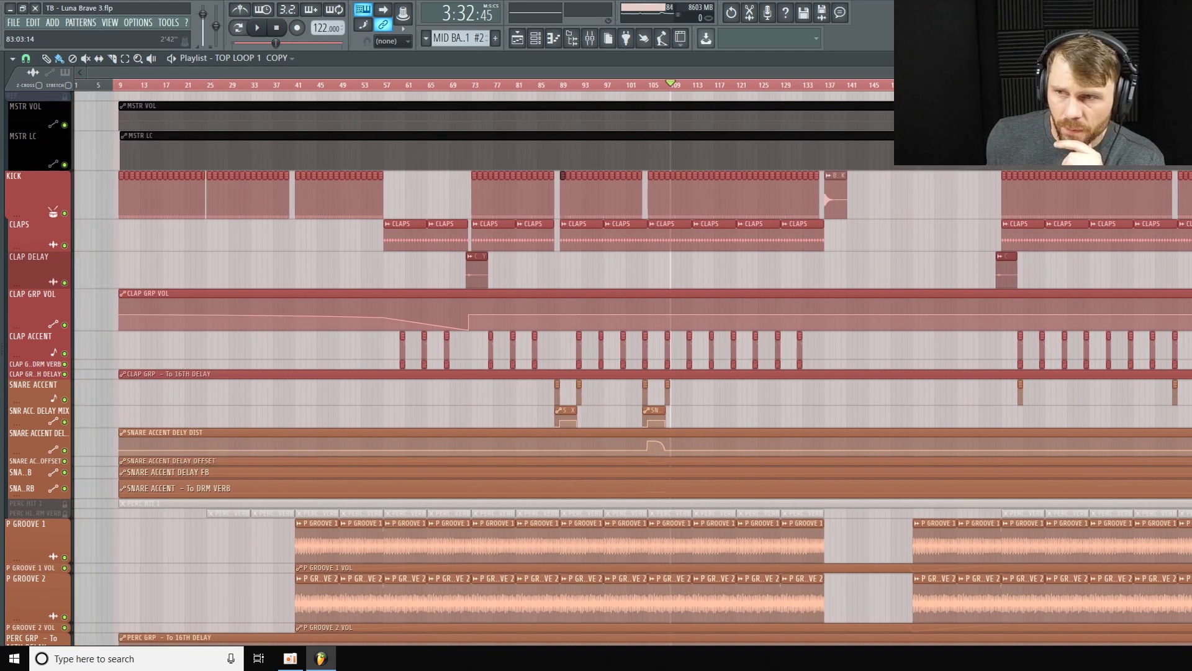
scroll(814, 354, "down", 2, "ctrl")
scroll(814, 354, "down", 5)
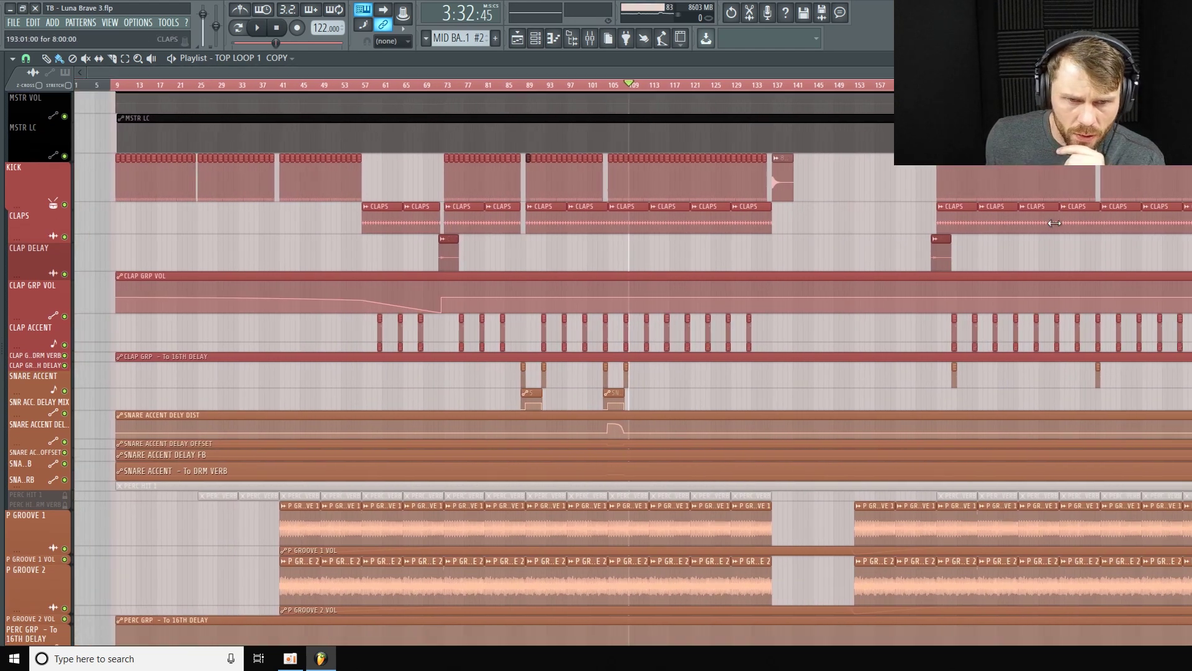
scroll(814, 354, "down", 8)
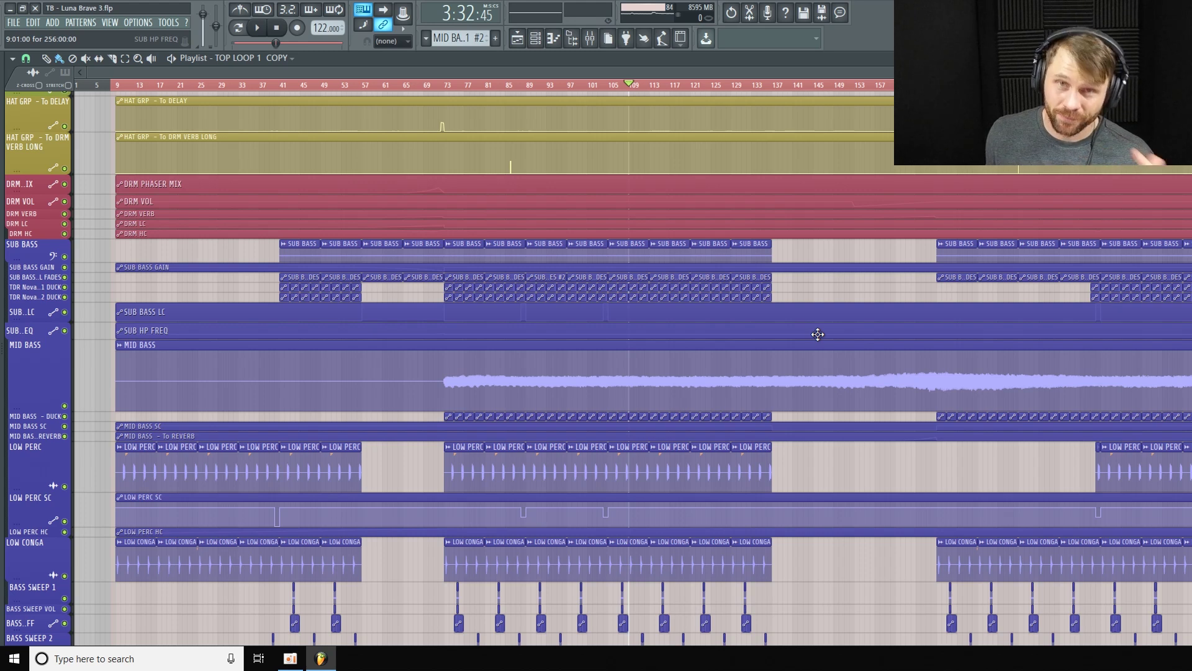
scroll(683, 397, "down", 4)
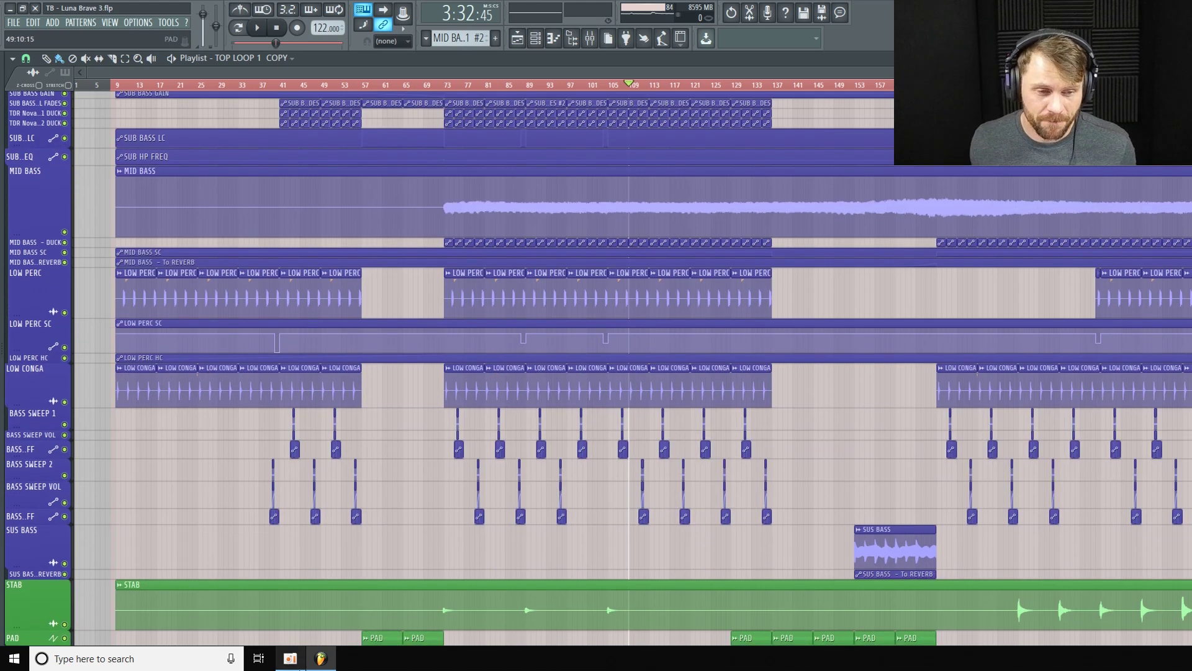